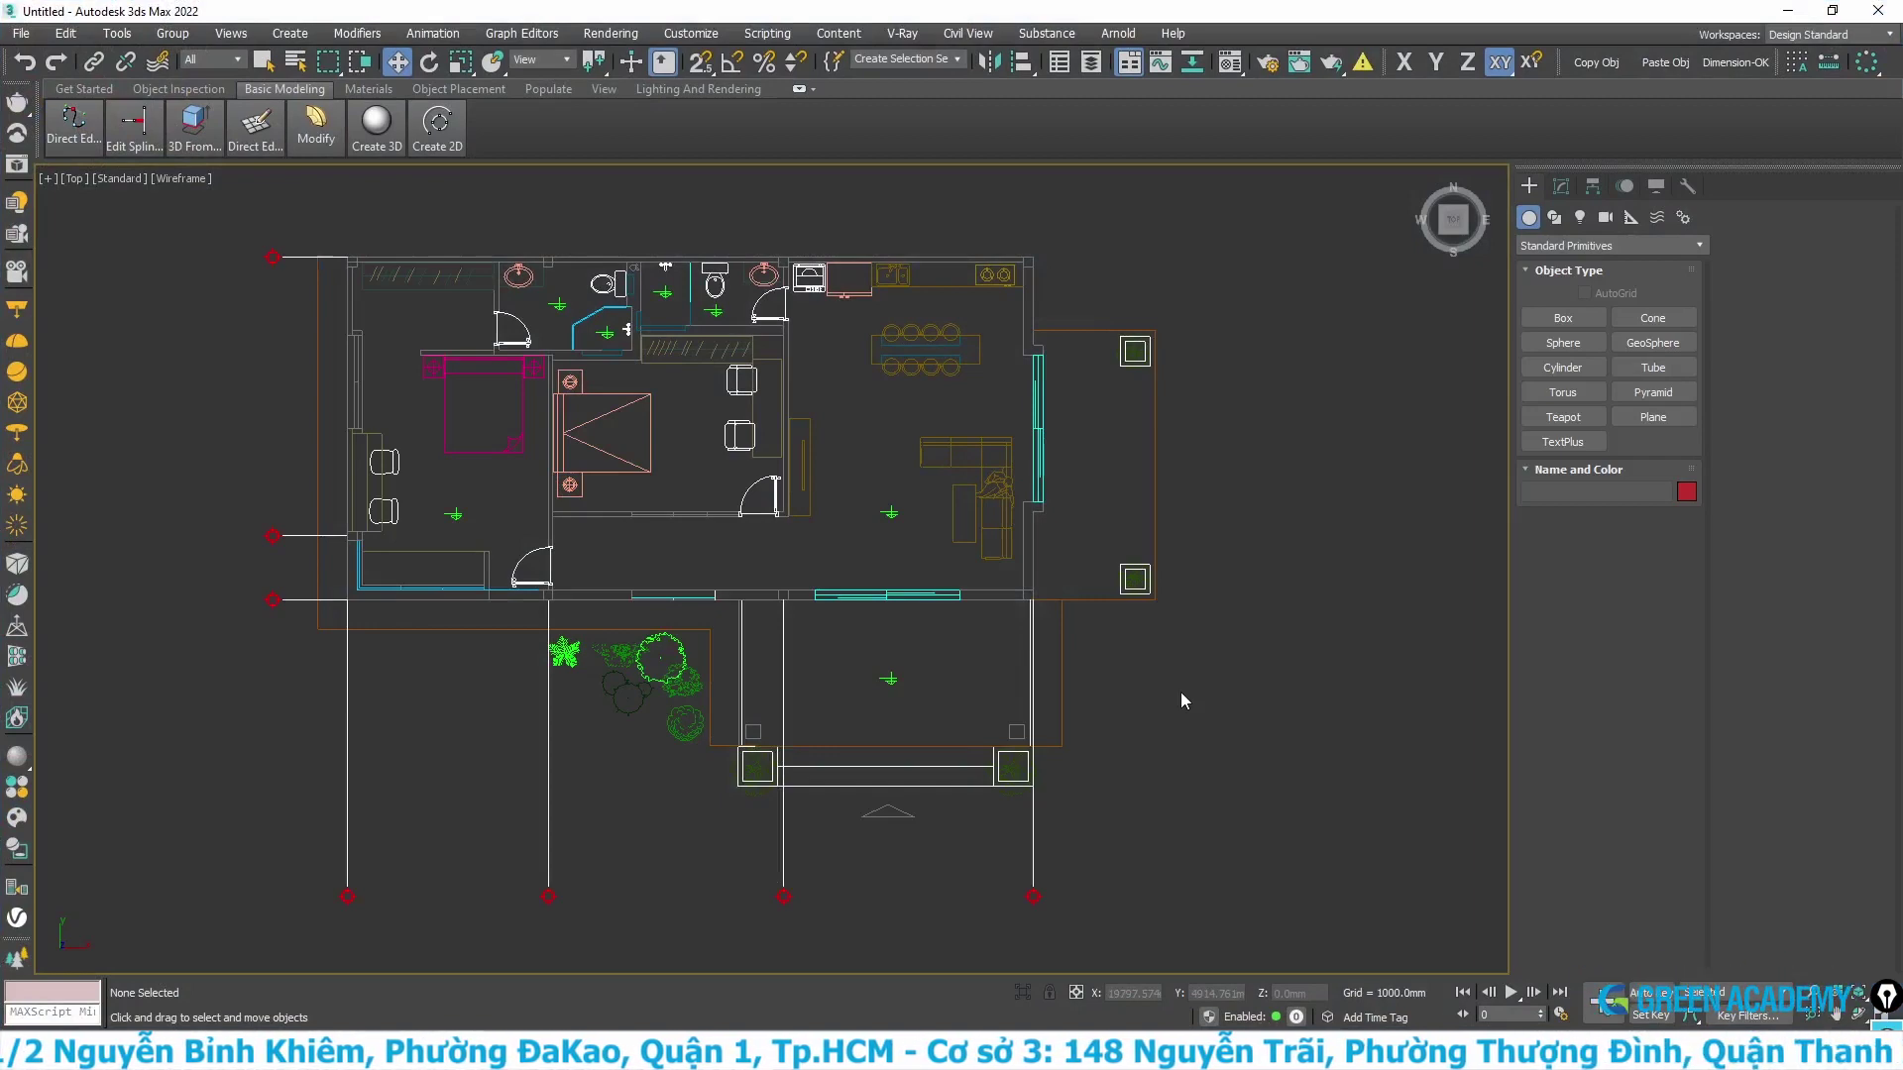
- Choose the Box primitive from the Create 3D list
scroll(850, 595, "up", 3)
scroll(850, 594, "up", 2)
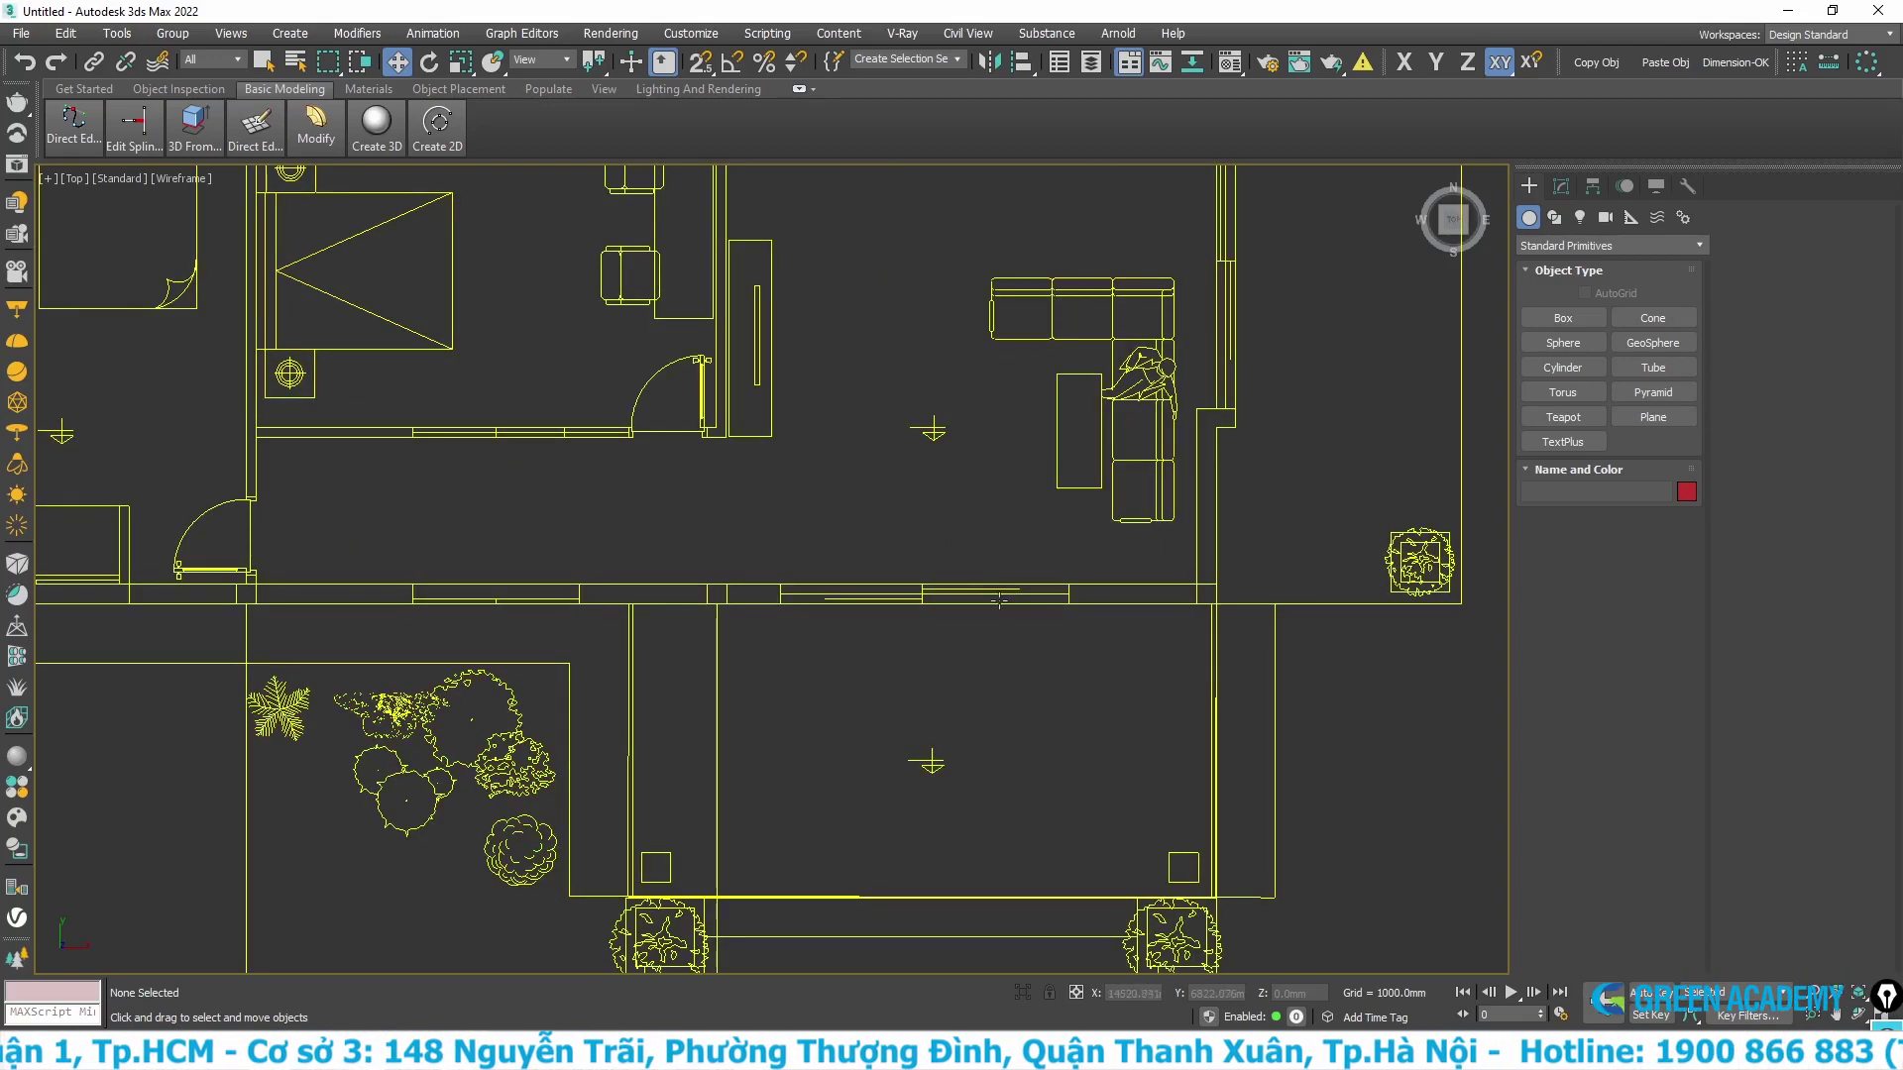
scroll(442, 639, "up", 2)
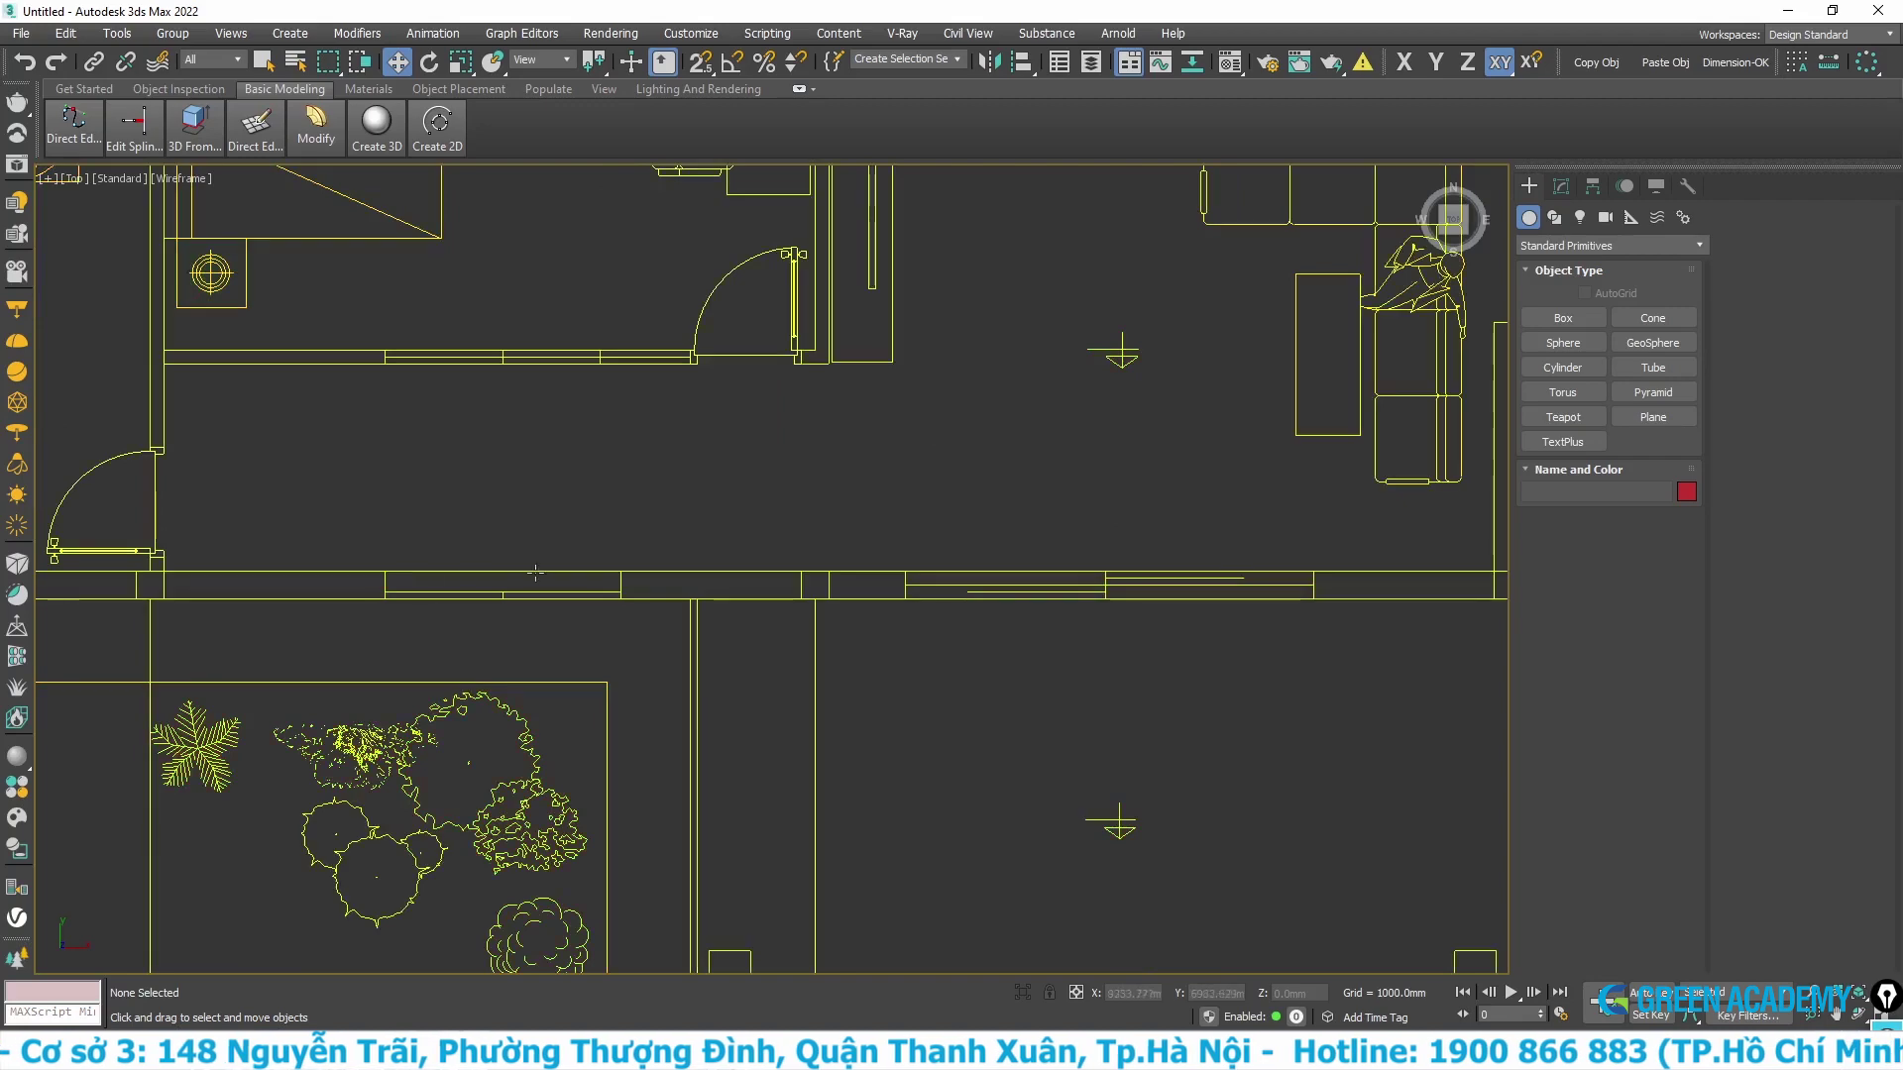
scroll(916, 543, "down", 2)
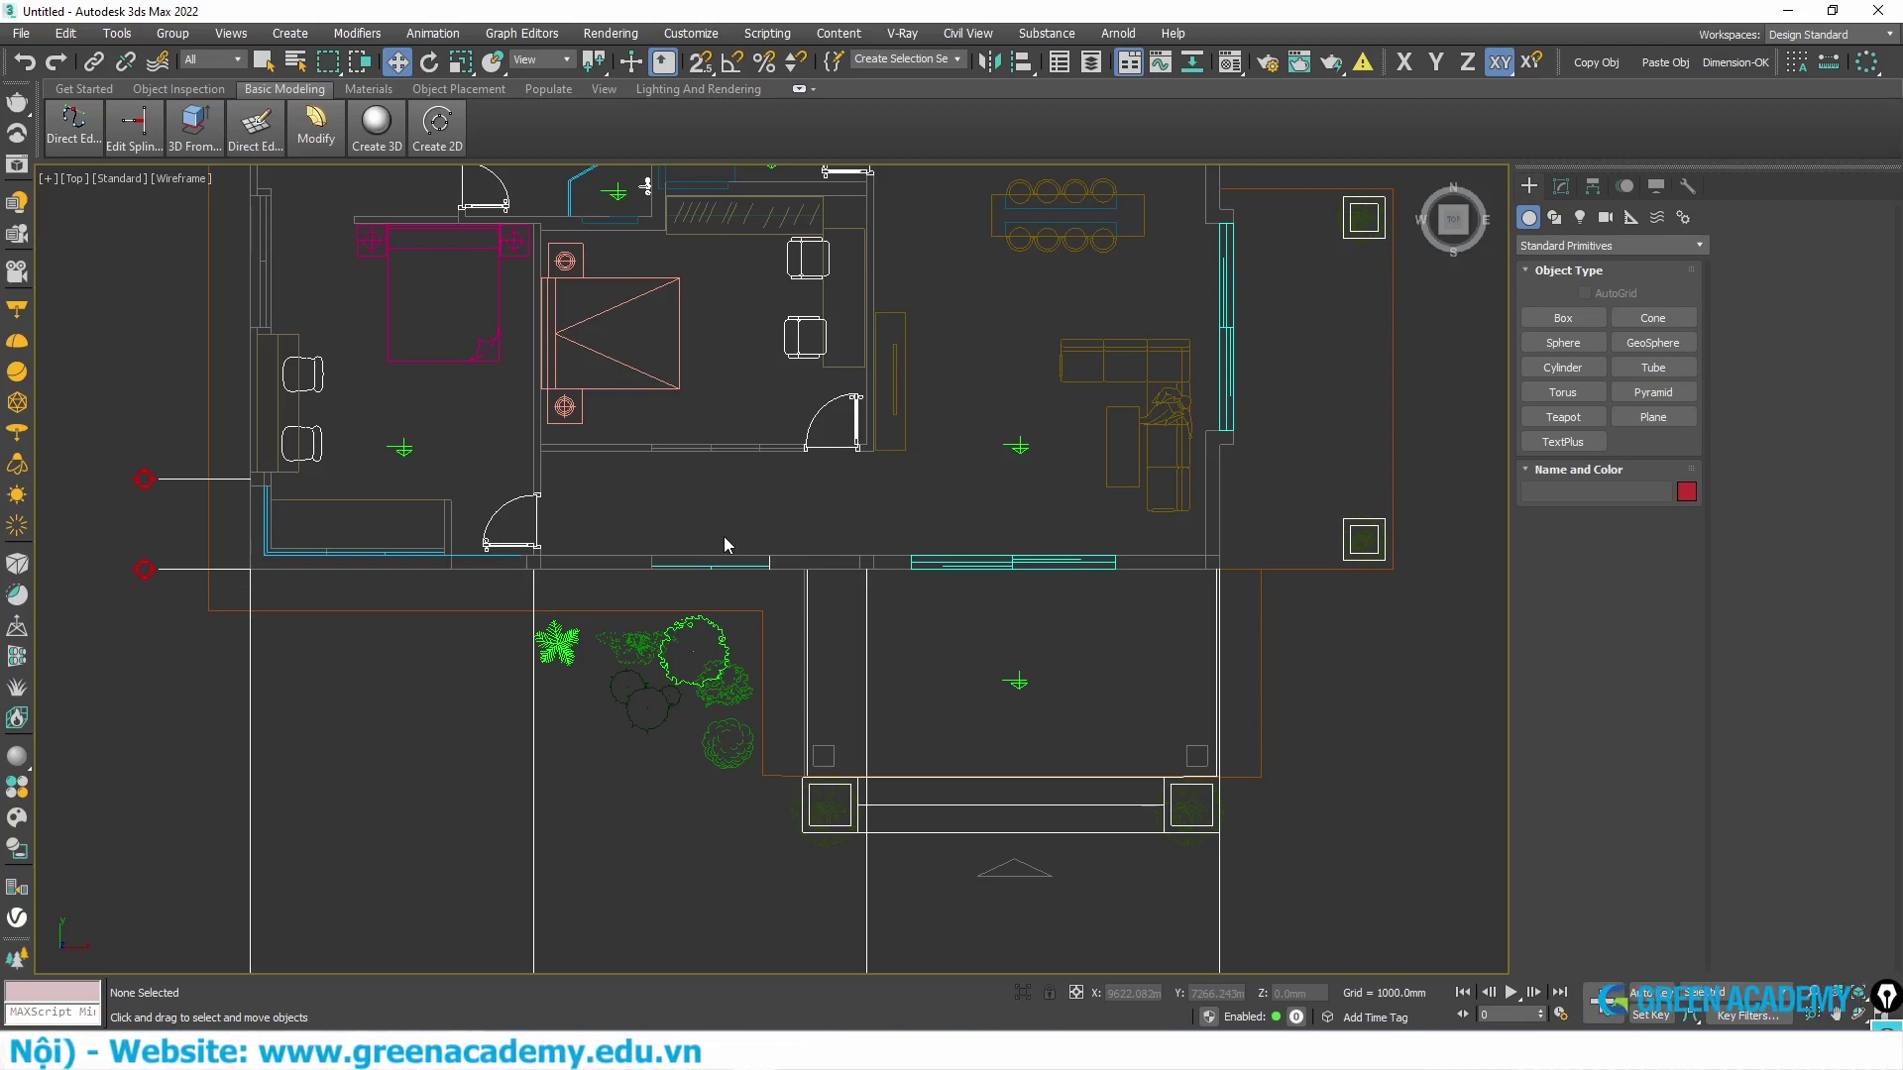
left_click(374, 143)
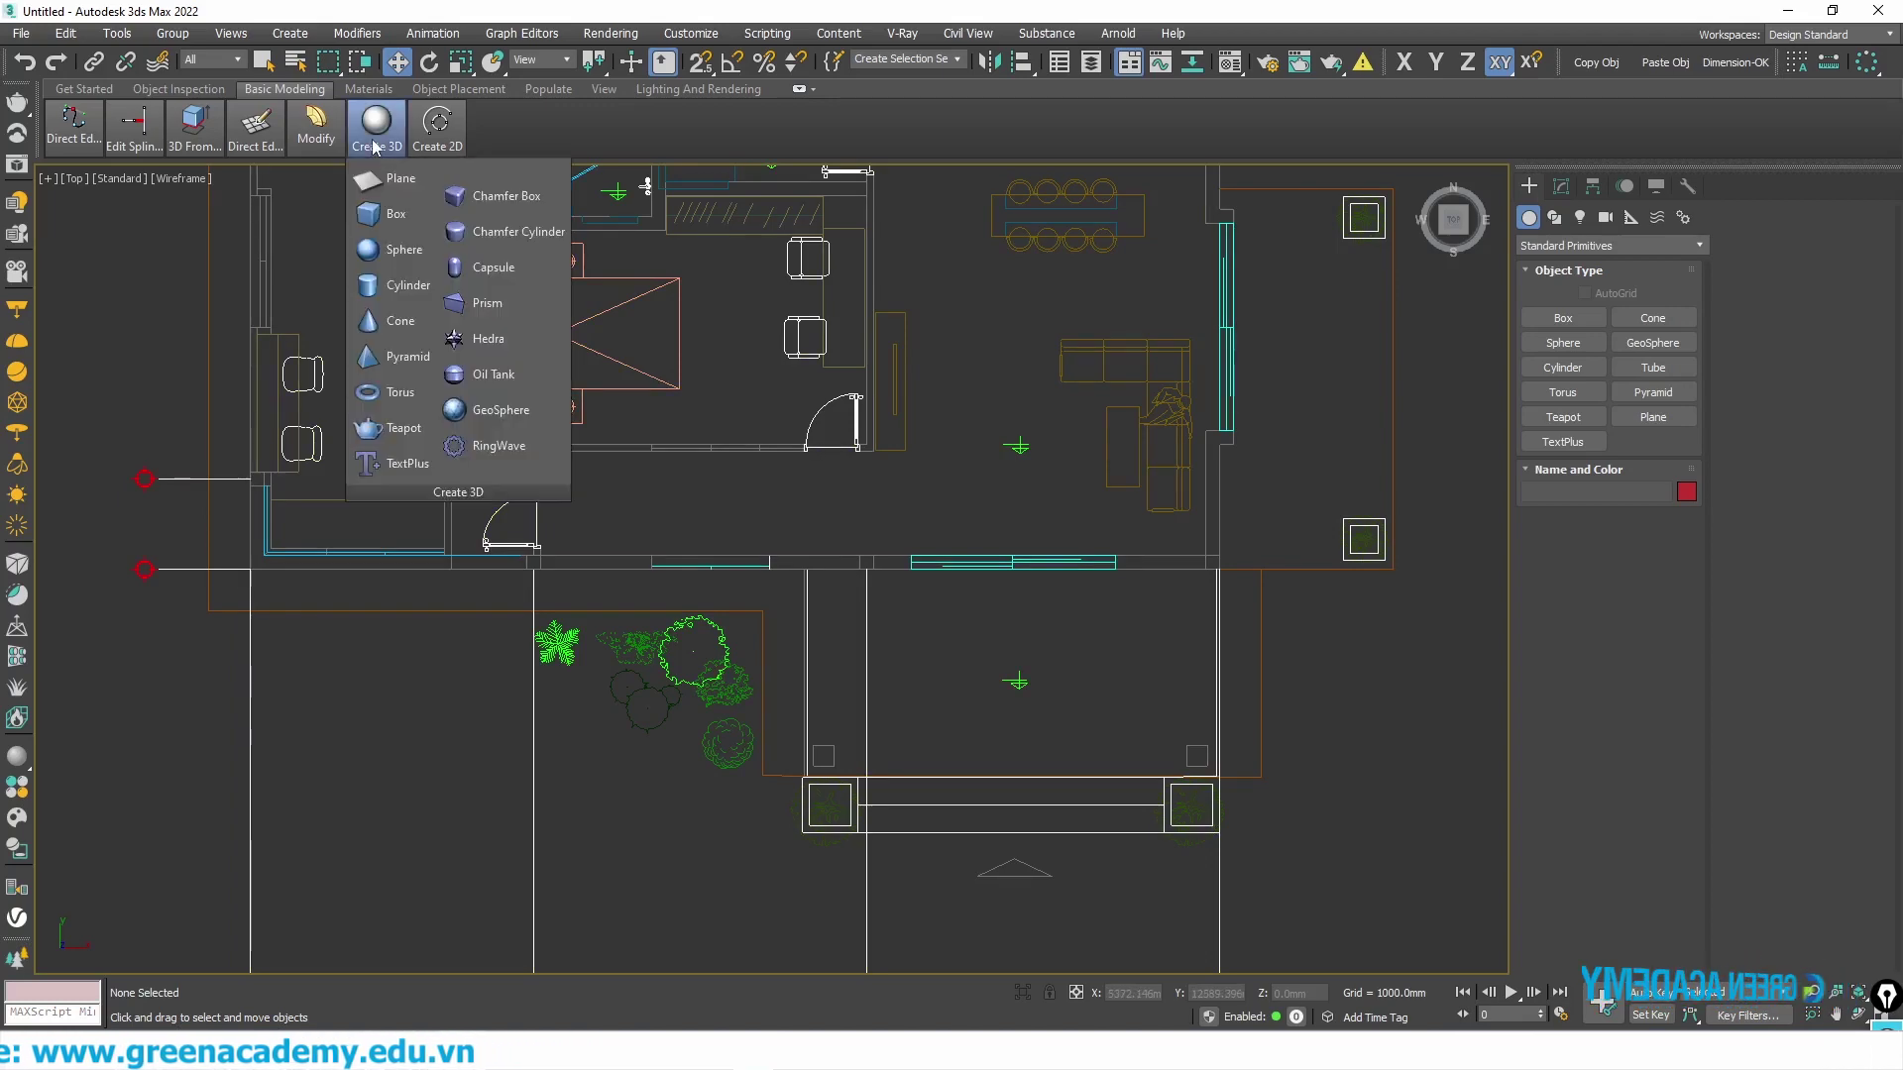
scroll(799, 539, "up", 1)
scroll(798, 539, "up", 1)
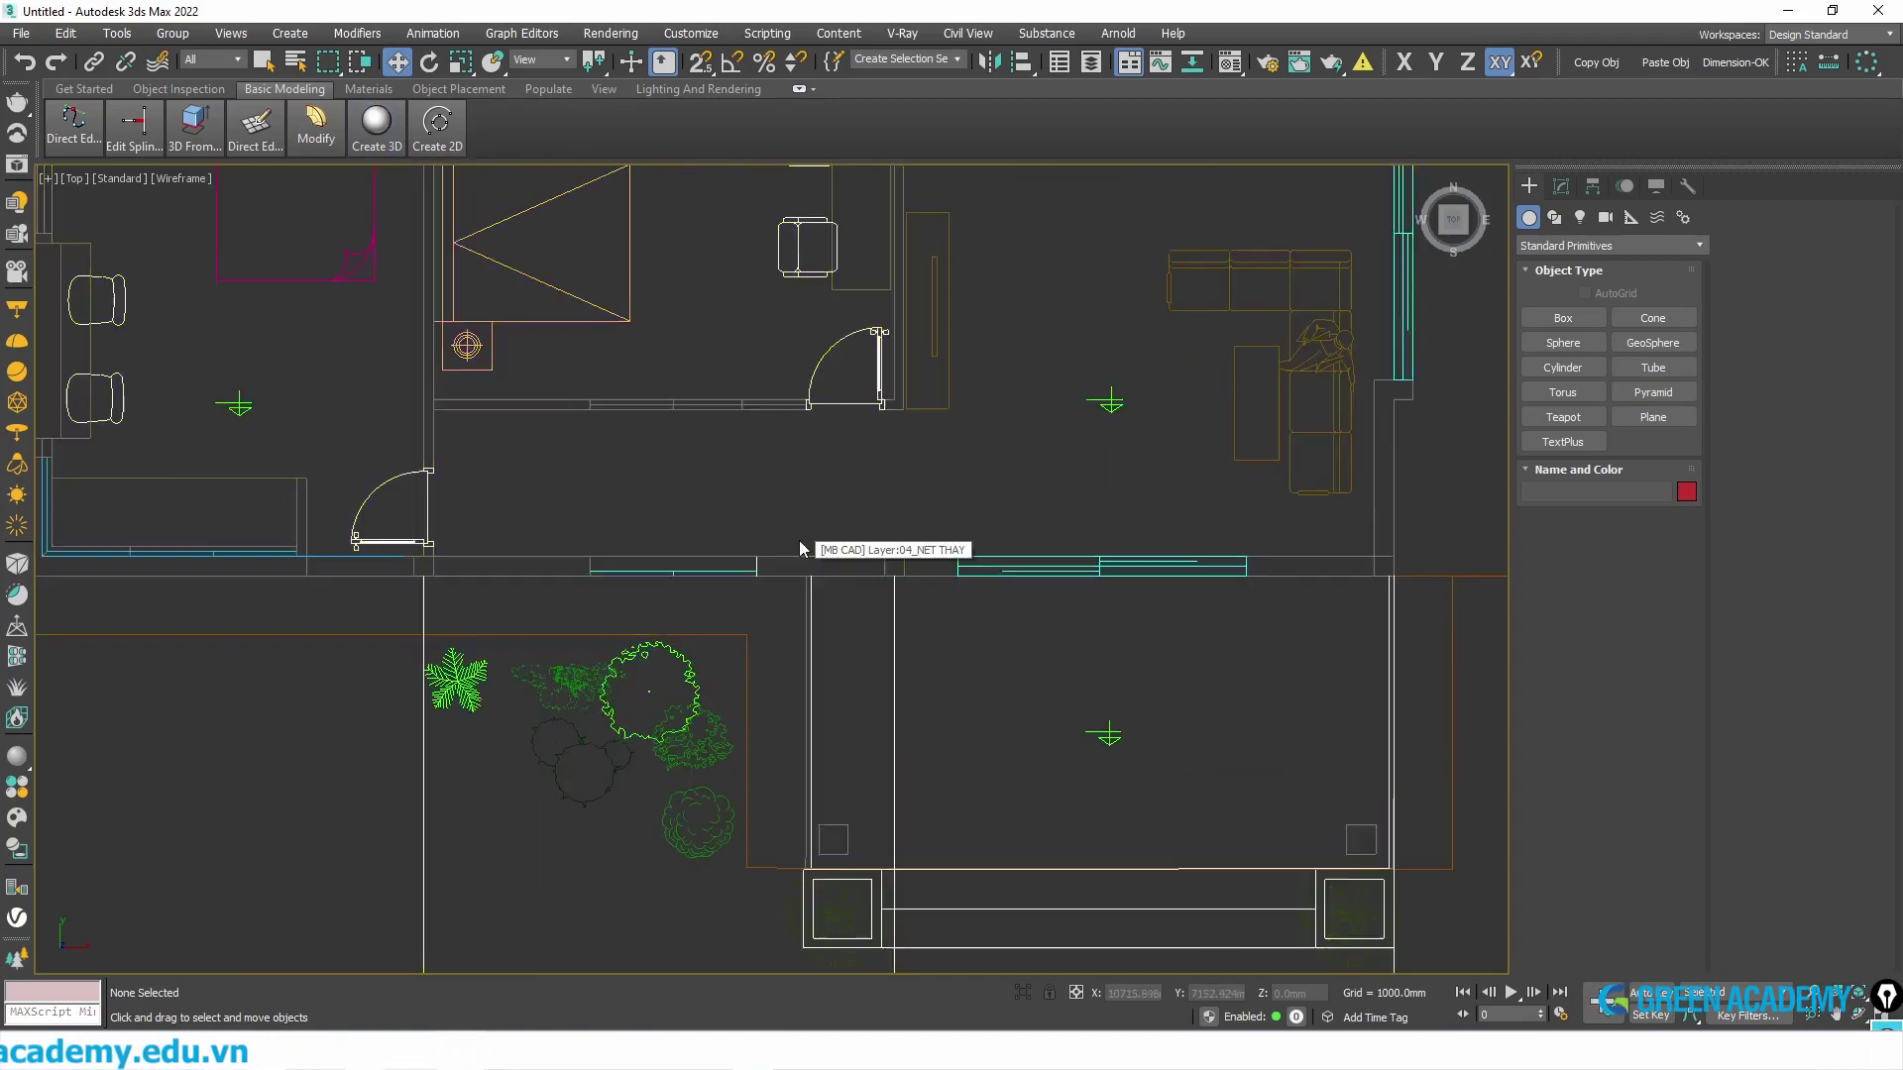
left_click(378, 147)
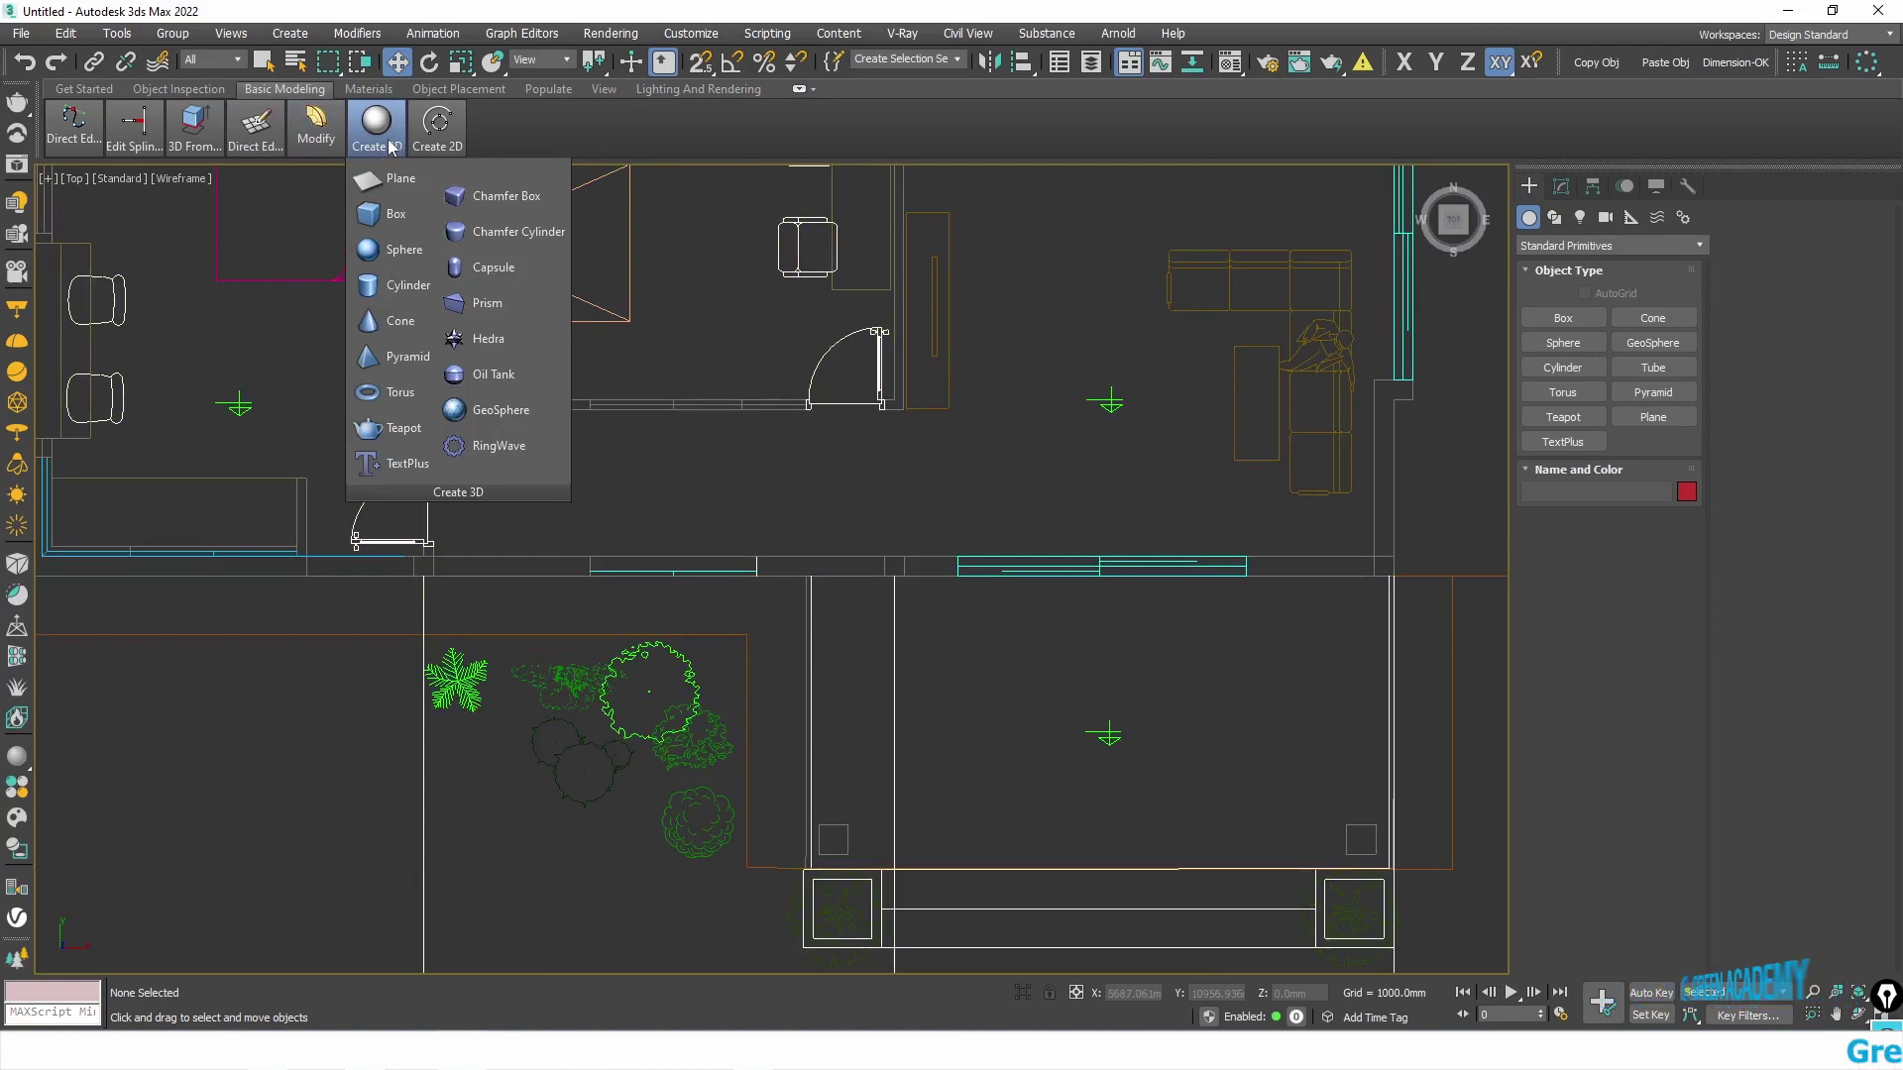
left_click(382, 214)
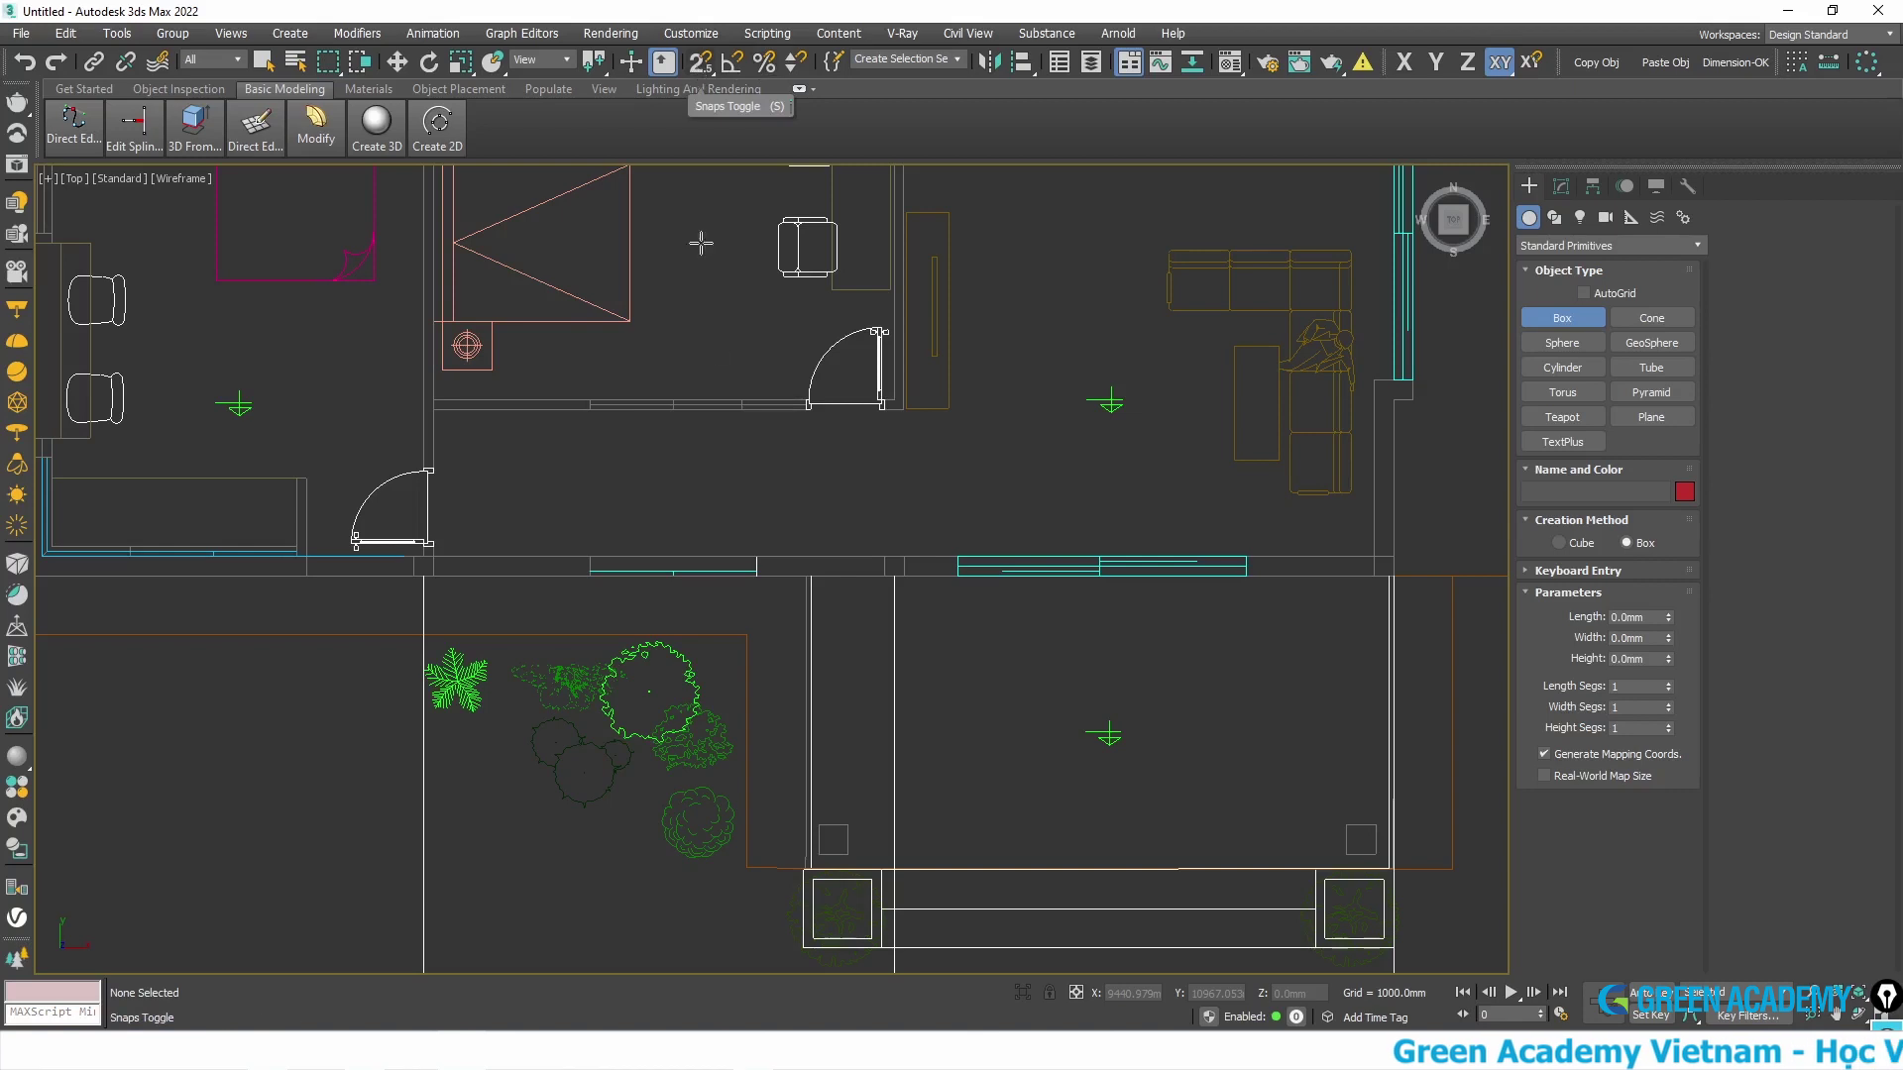
- With snaps on, draw Box001 along the wall strip, 6650 mm long and 3500 mm tall
key("s")
scroll(453, 593, "up", 2)
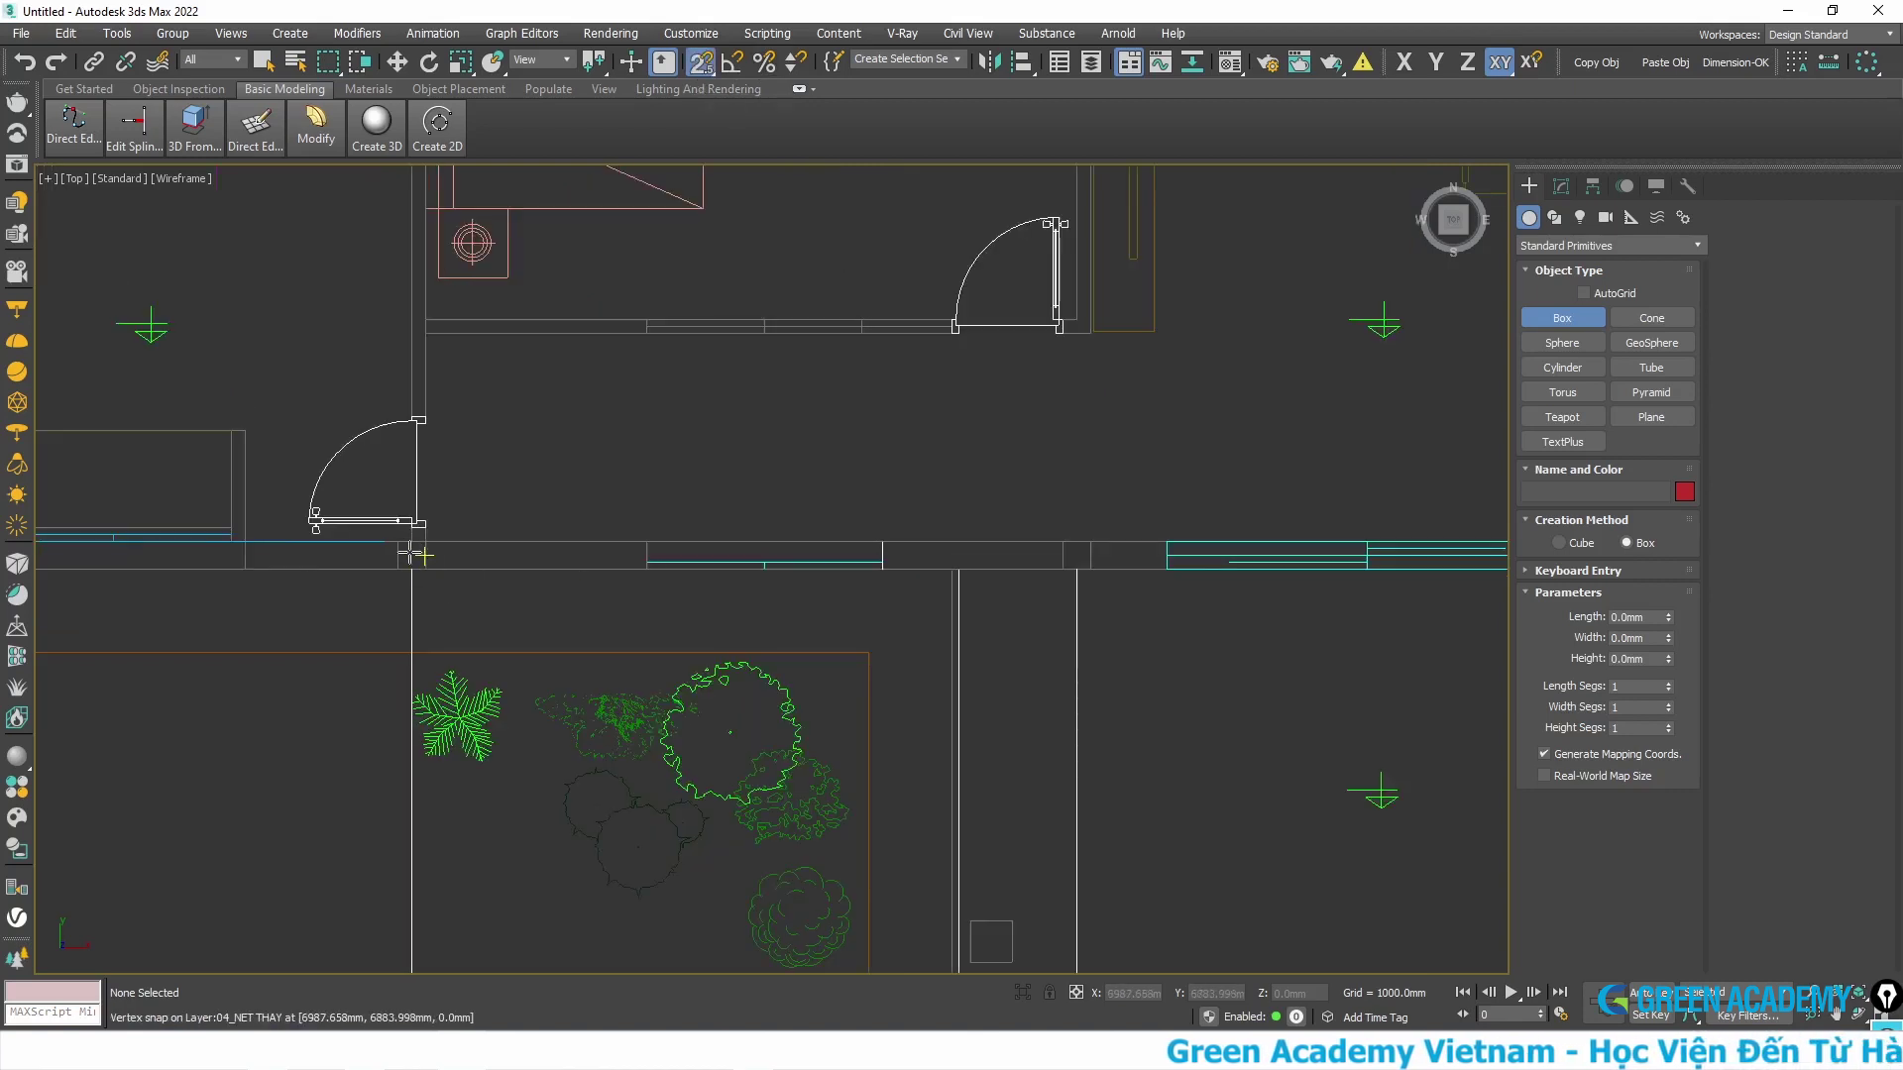
scroll(492, 557, "down", 2)
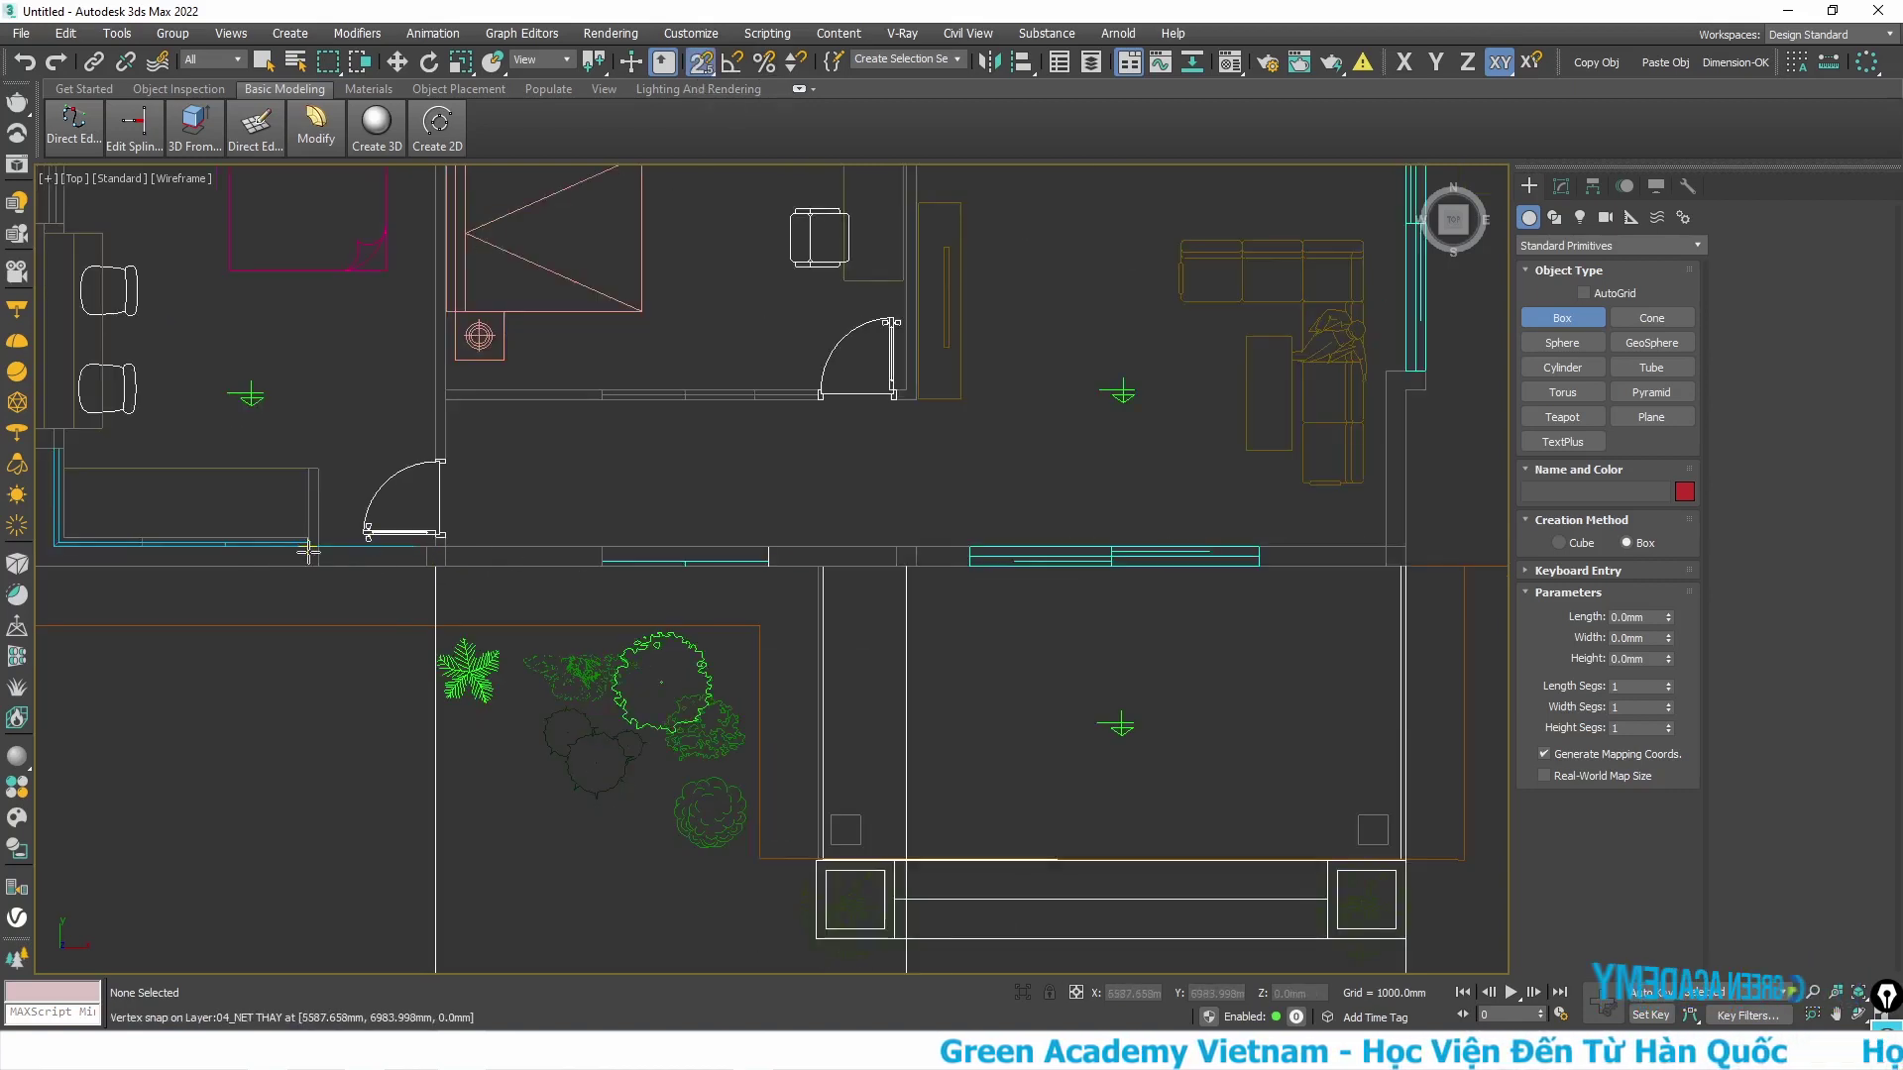
scroll(418, 565, "down", 2)
scroll(379, 581, "up", 2)
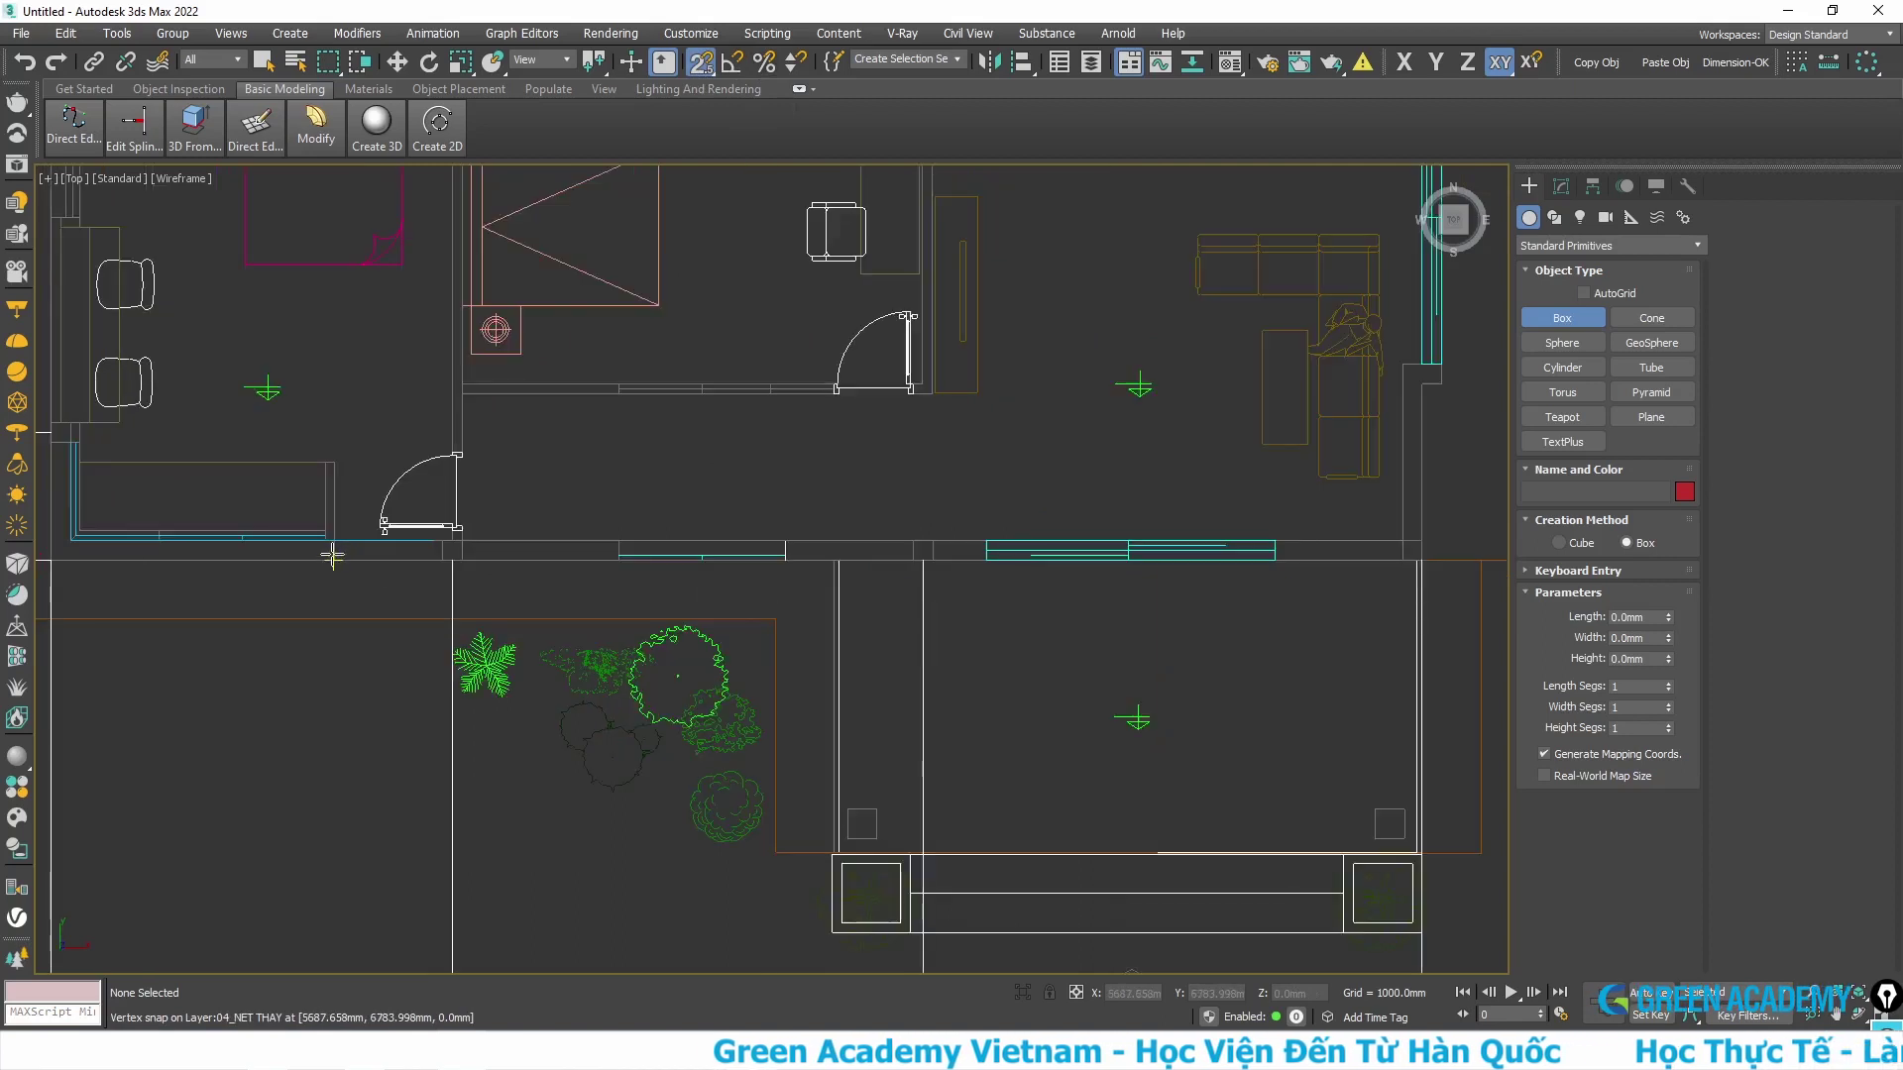
left_click_drag(334, 540, 1417, 561)
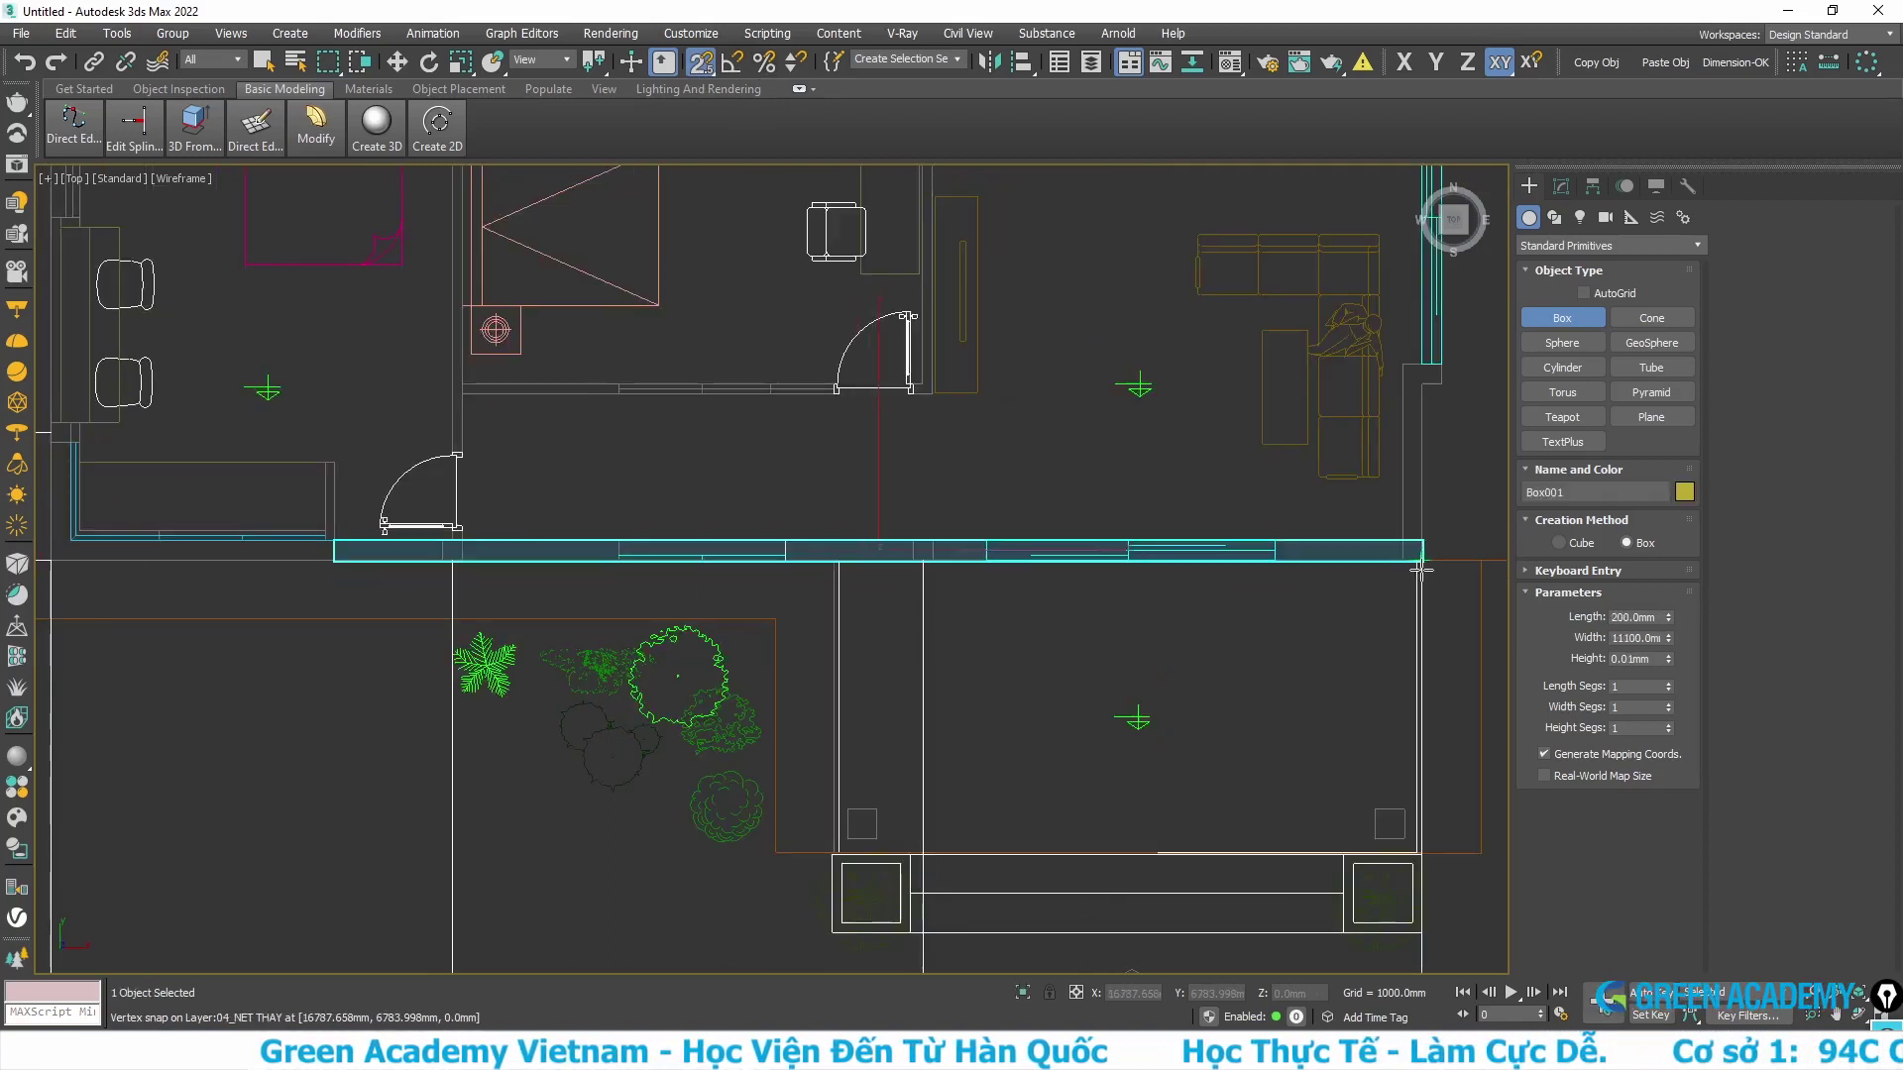
left_click_drag(1420, 568, 986, 561)
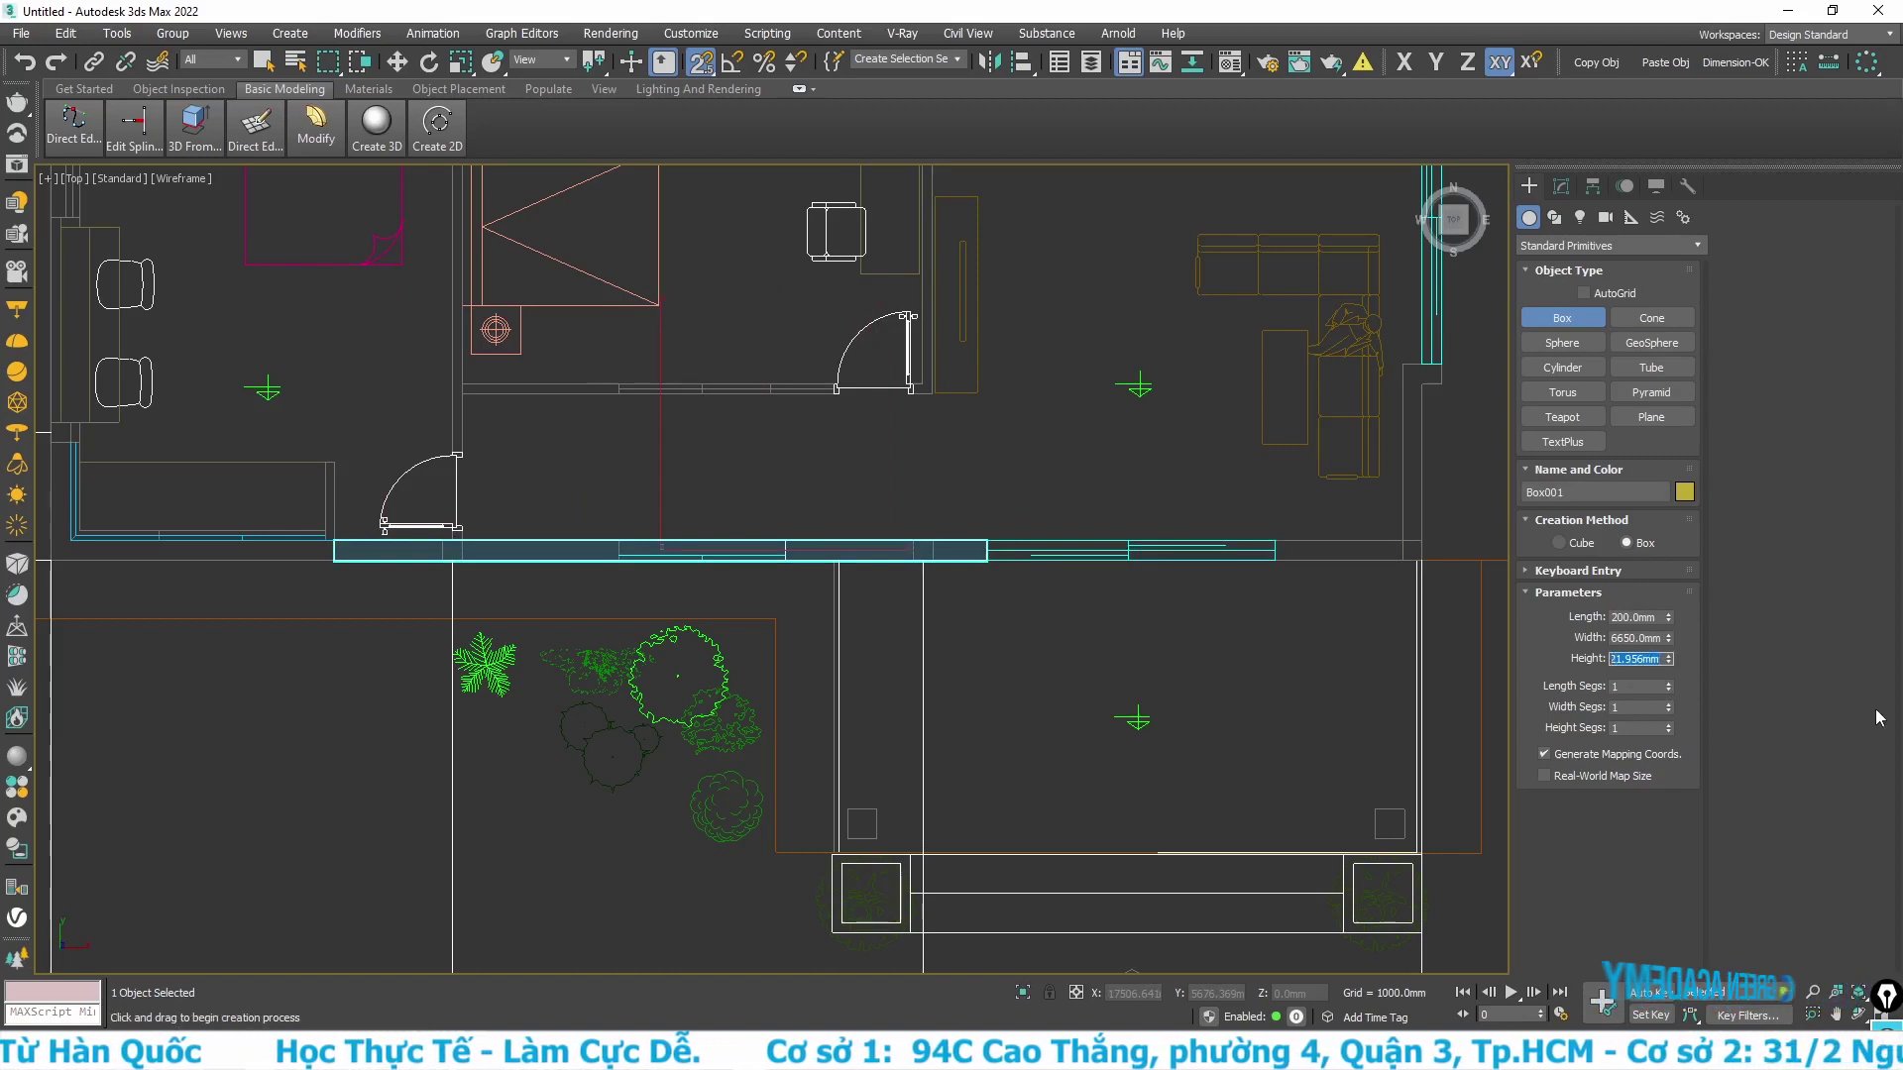
type("3500.0mm")
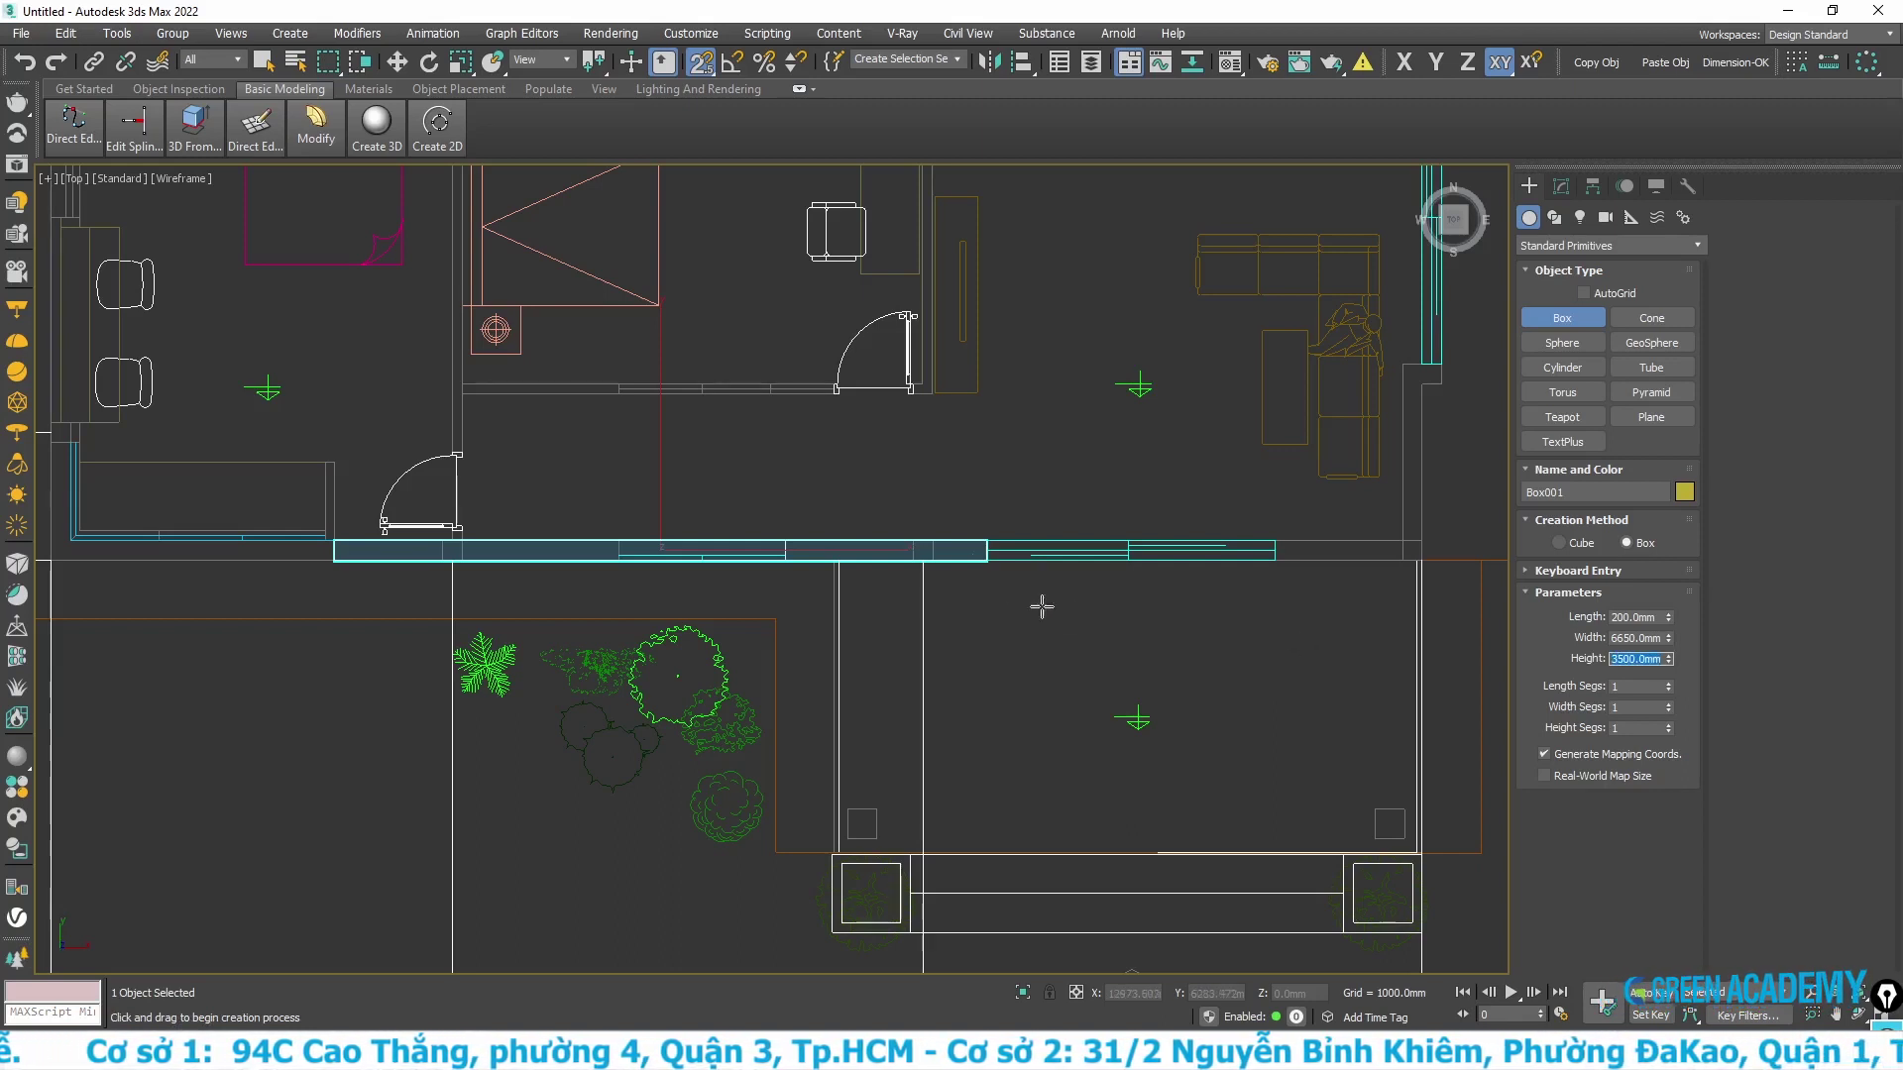
middle_click_drag(1244, 652, 991, 644)
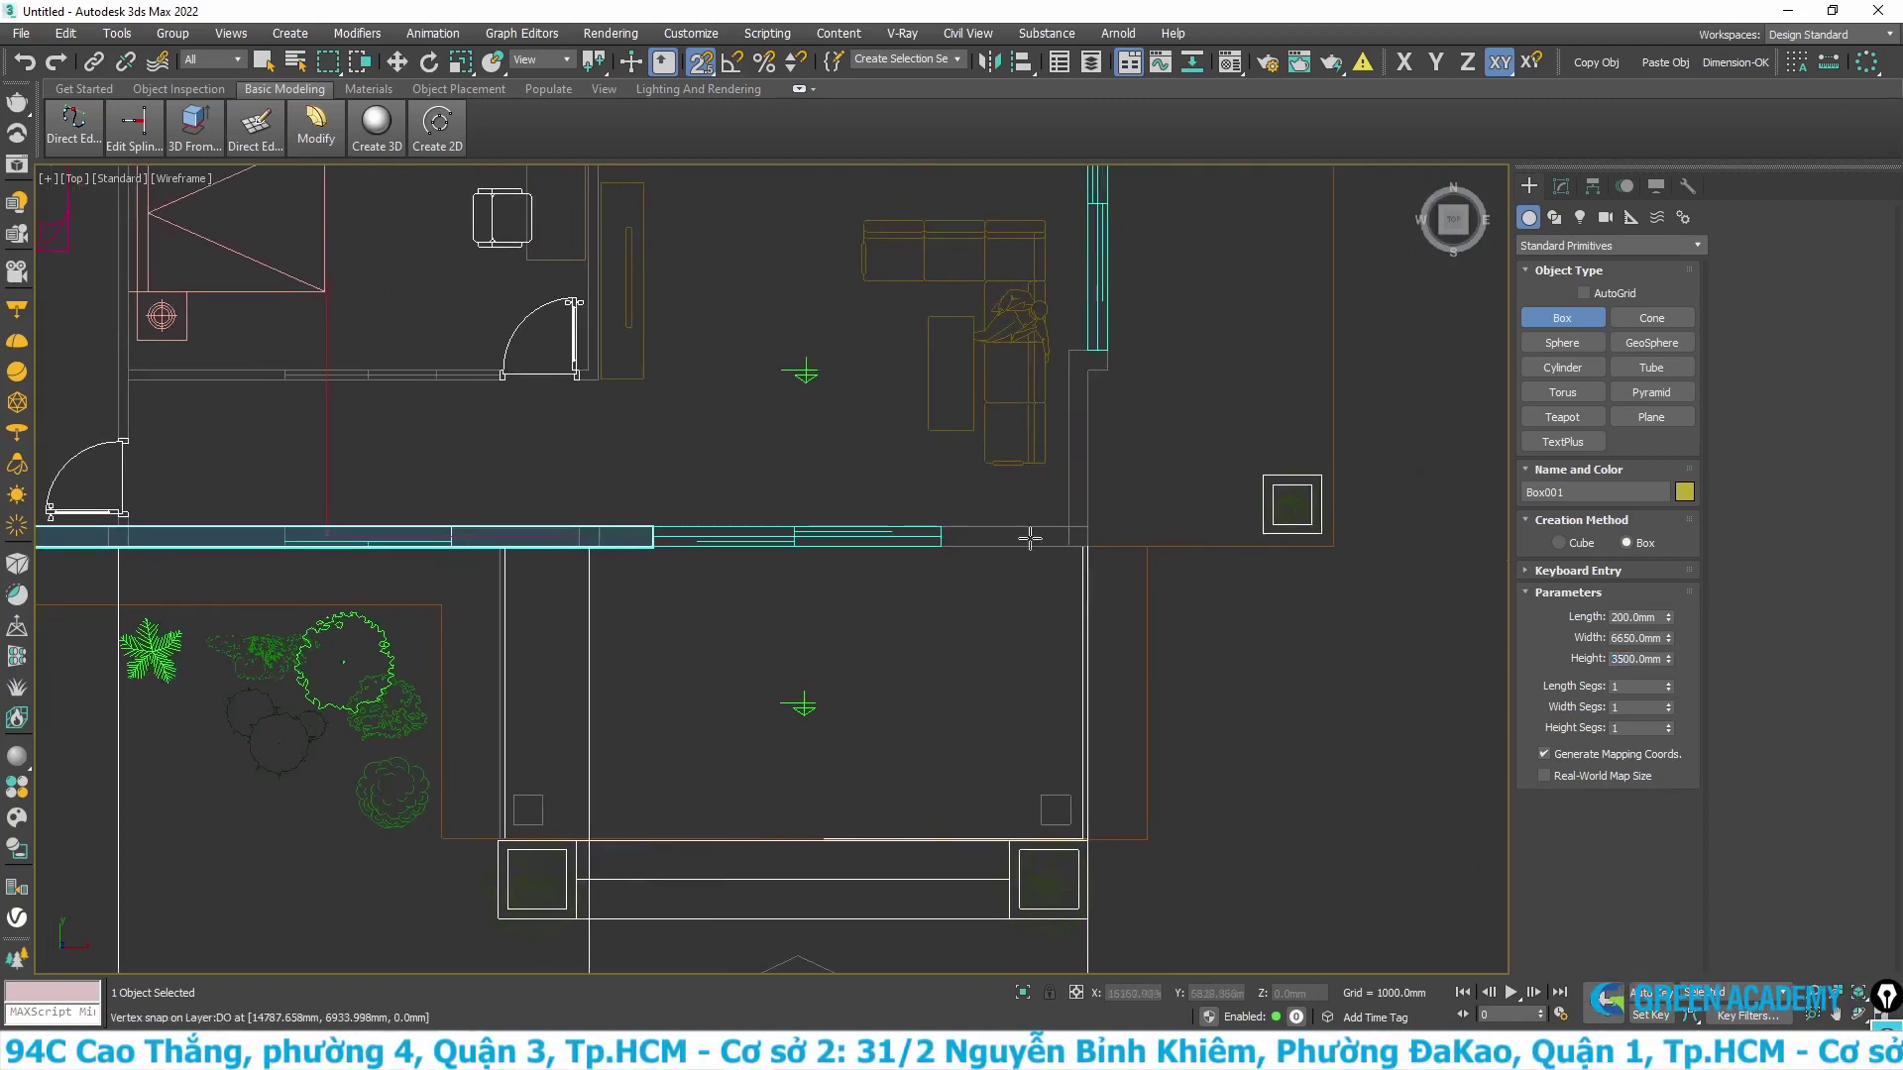
scroll(1027, 538, "up", 3)
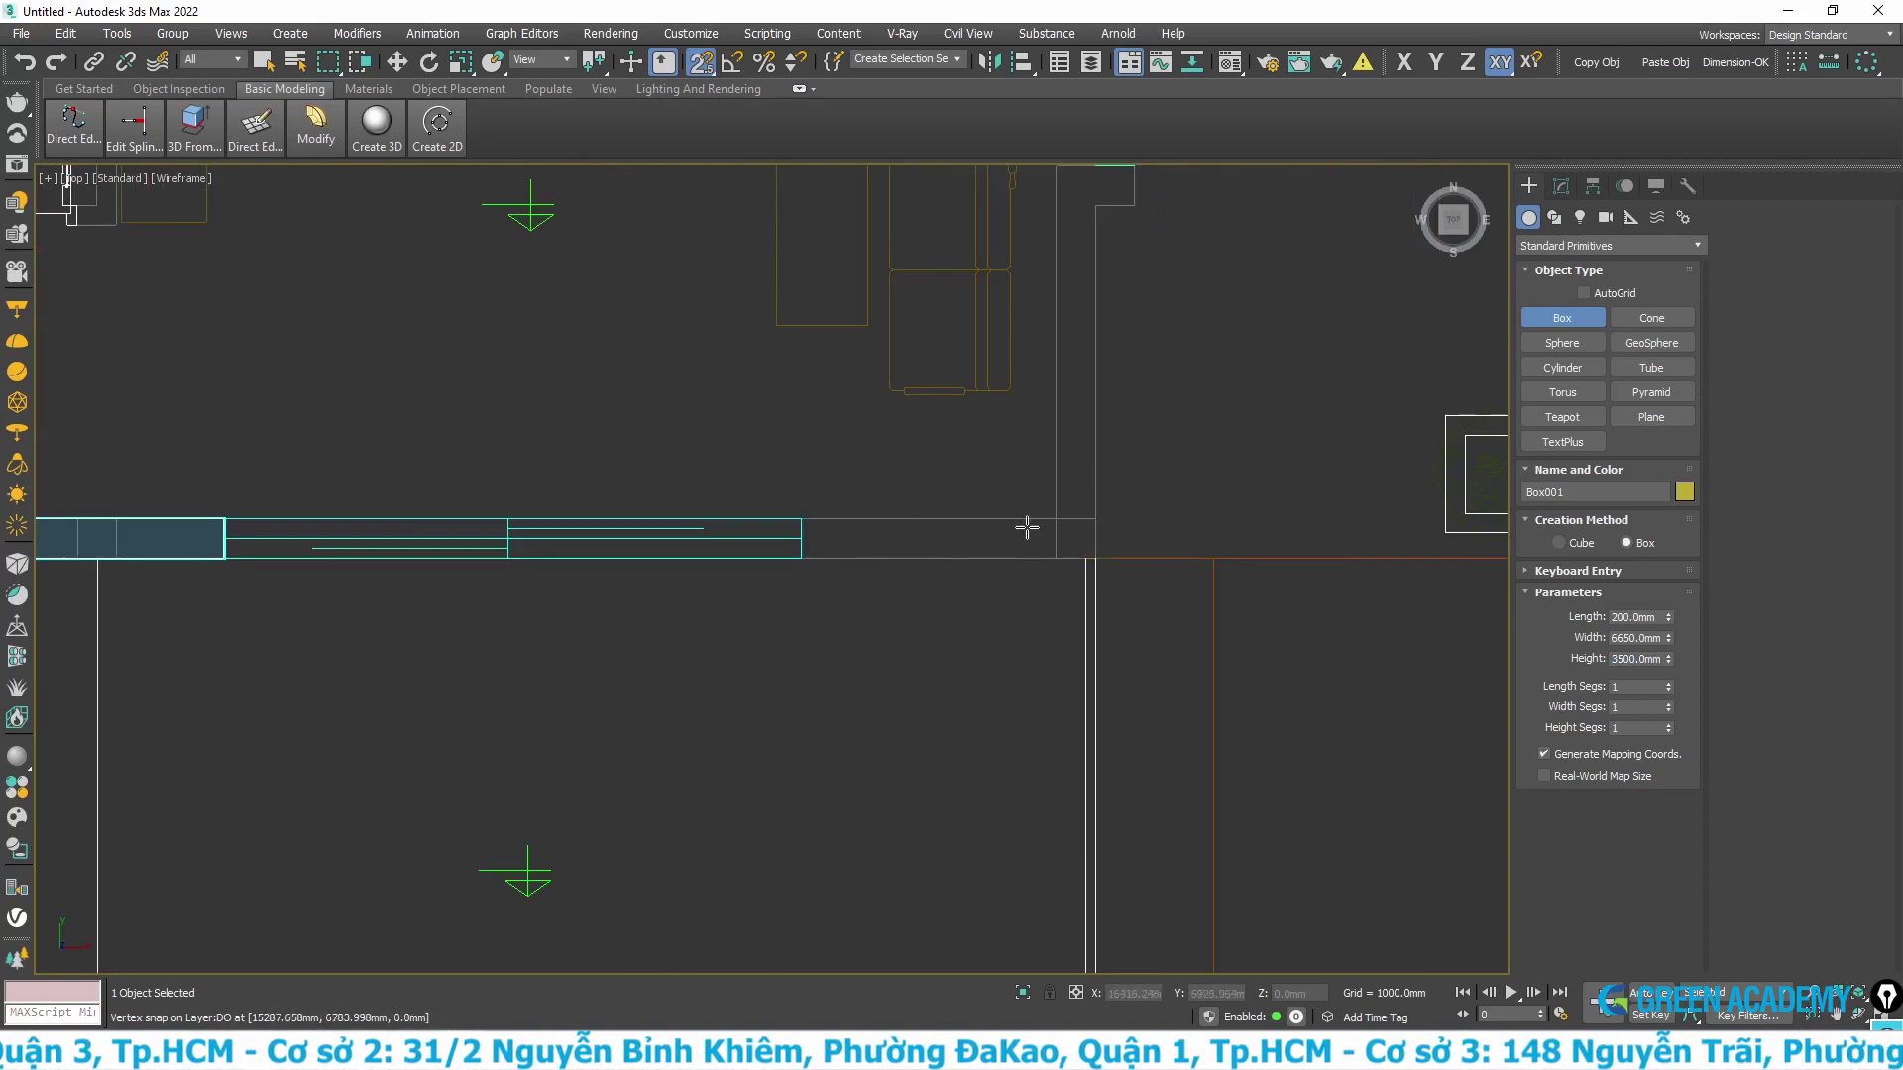
middle_click_drag(1101, 501, 1130, 626)
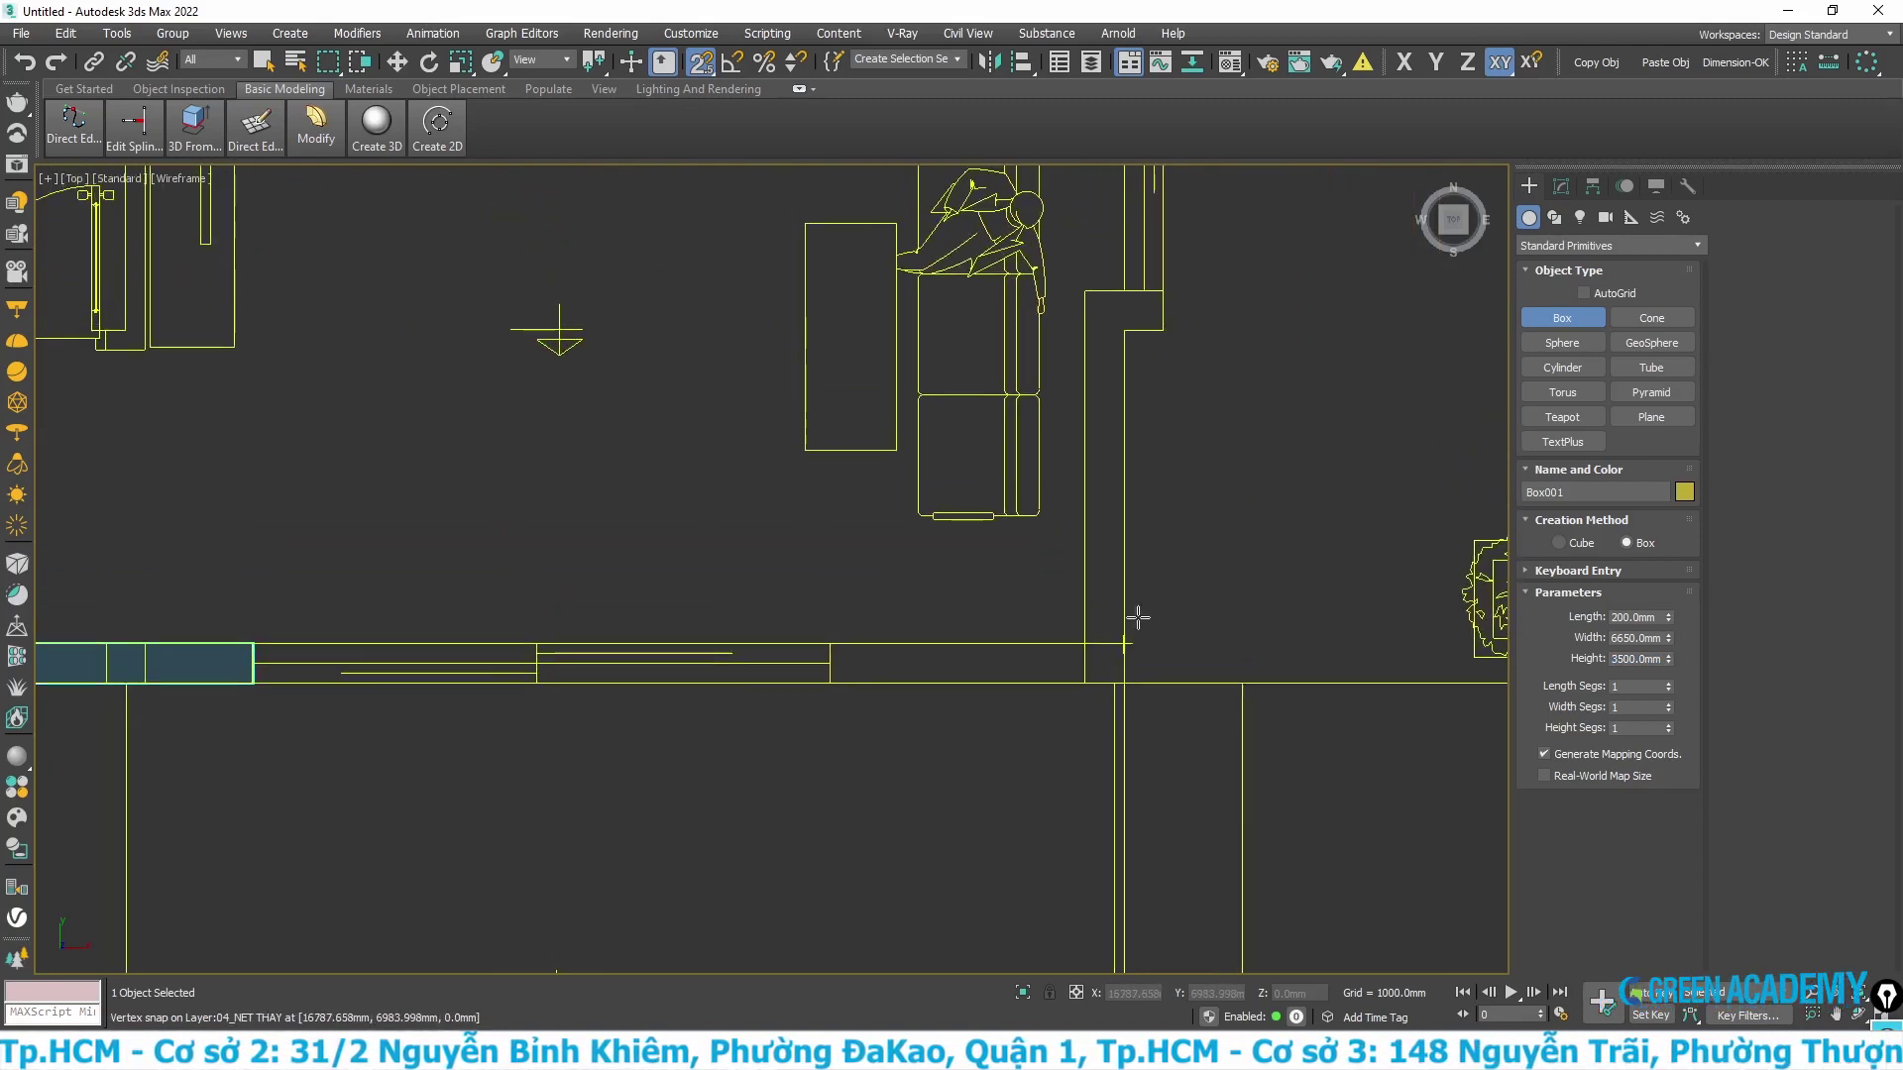
left_click(413, 71)
- Inspect Box001 in Perspective, return to Top view, and bring up the 2D shapes list
key("p")
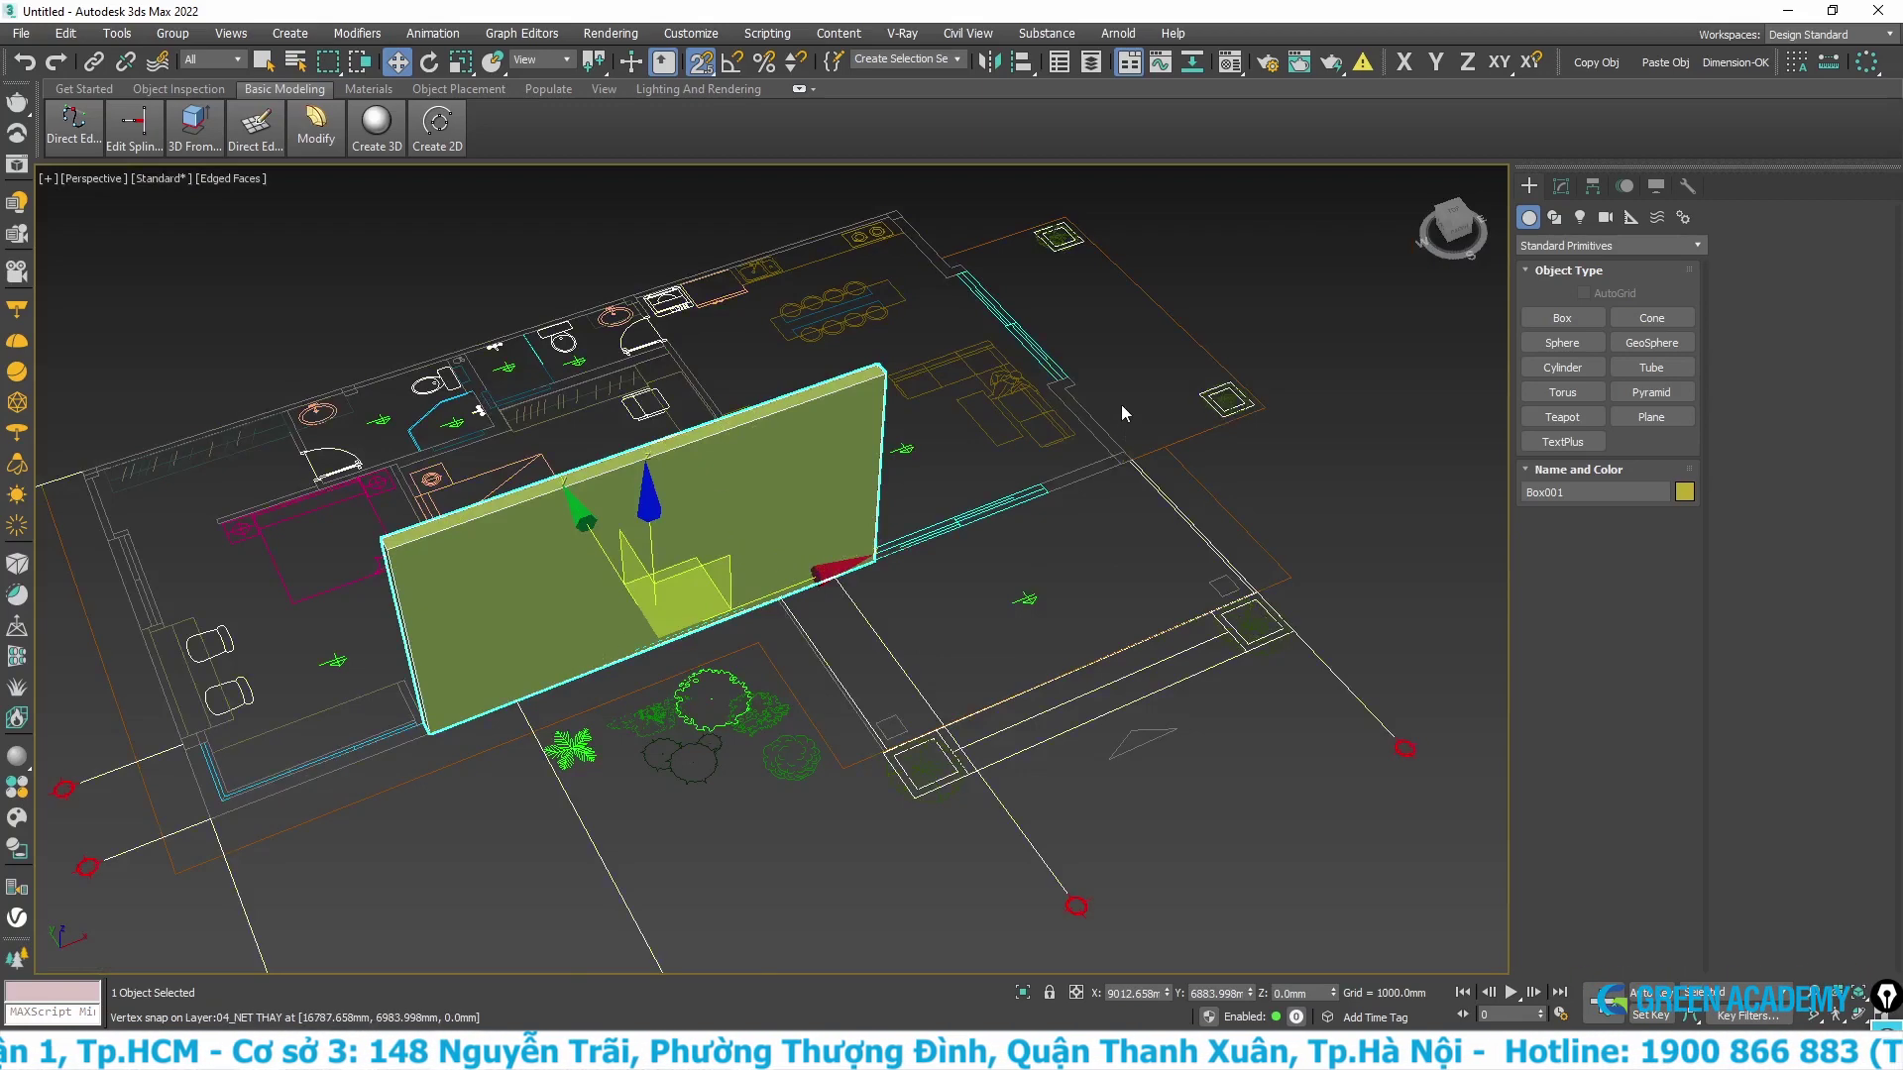
scroll(1120, 404, "up", 4)
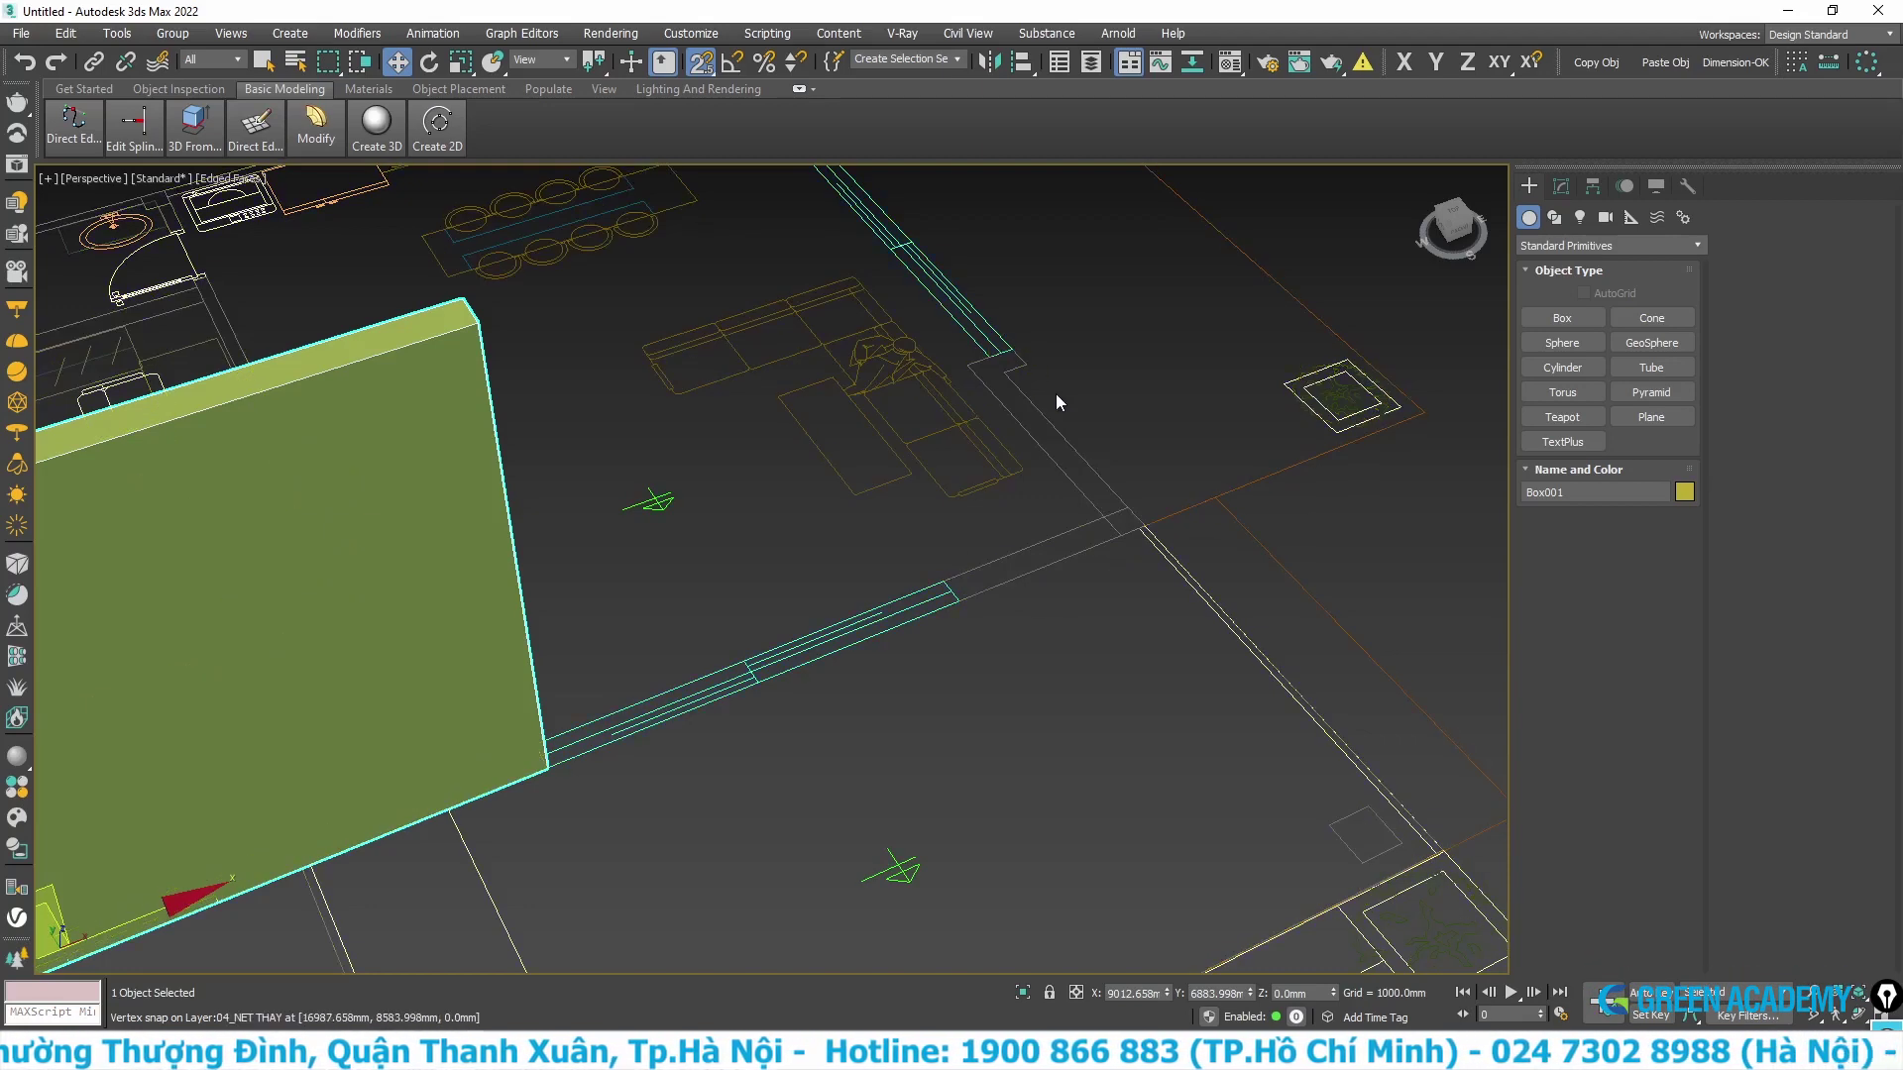
key("t")
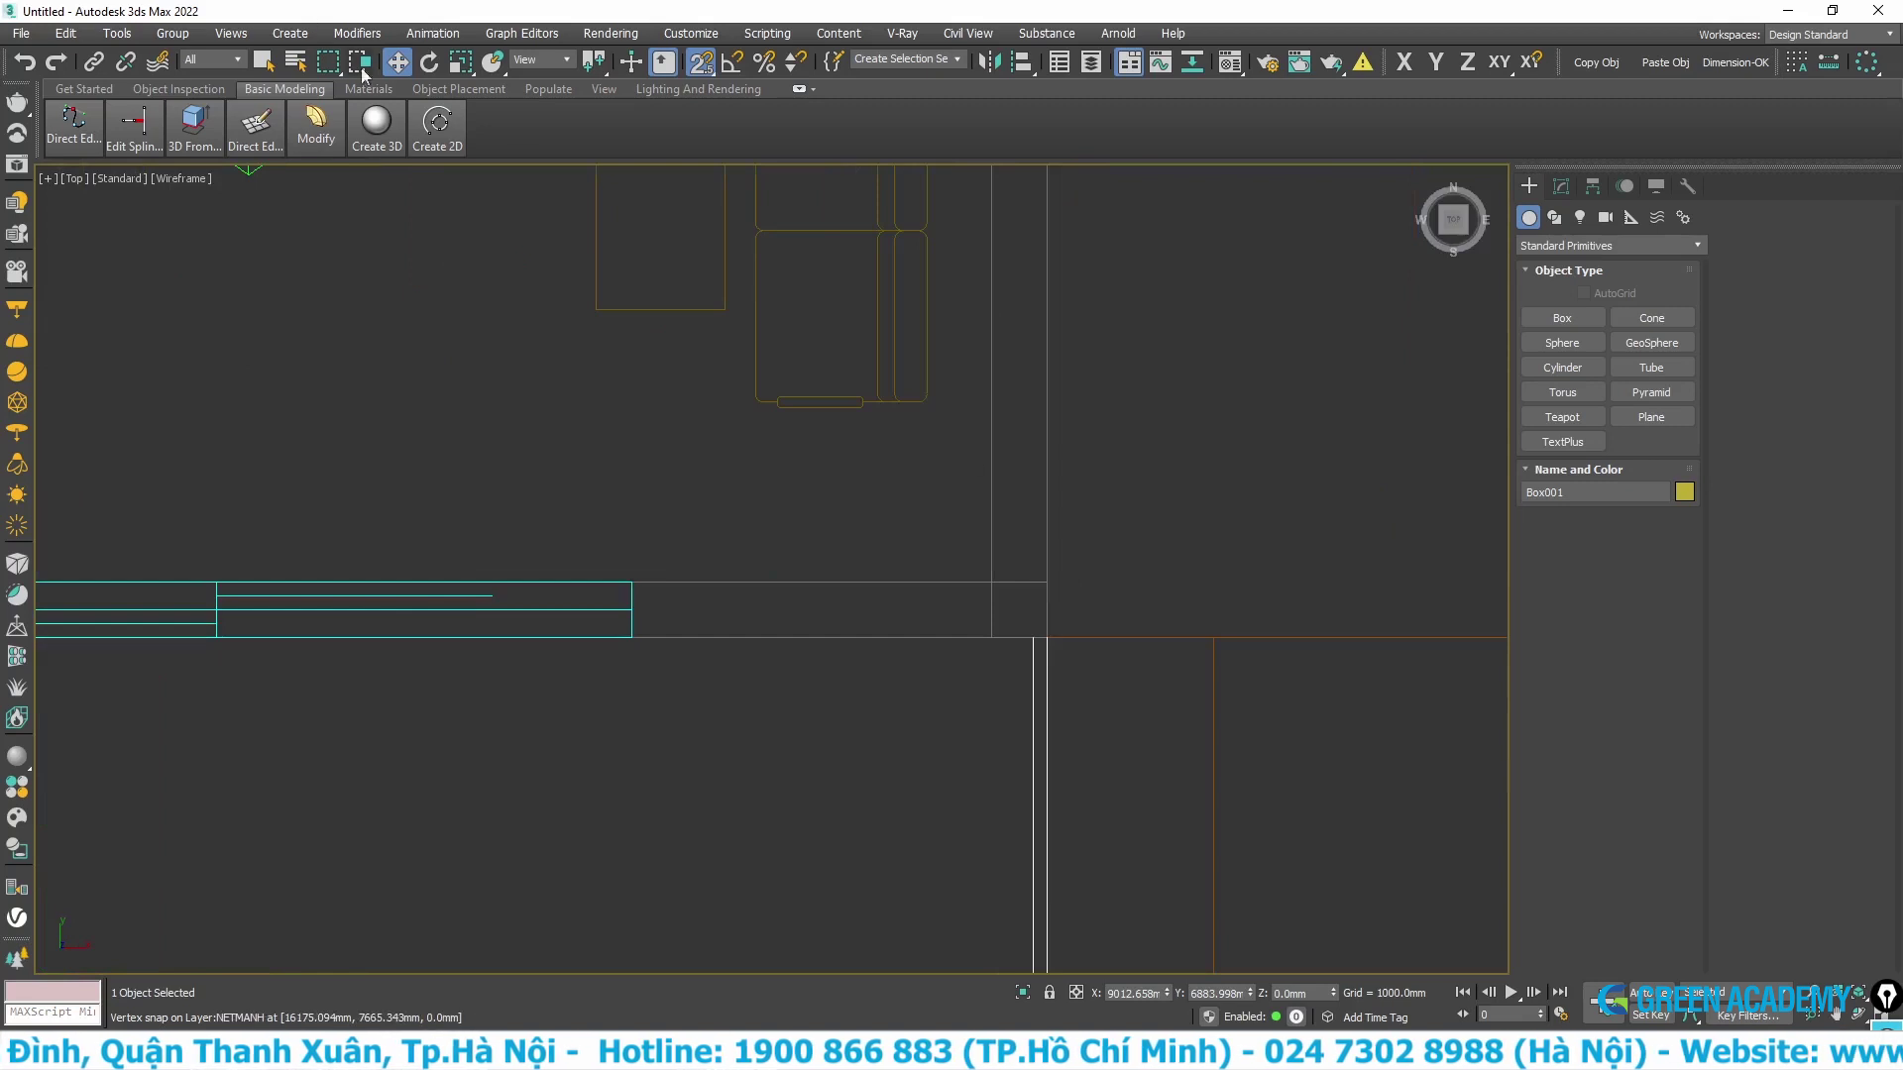
left_click(437, 127)
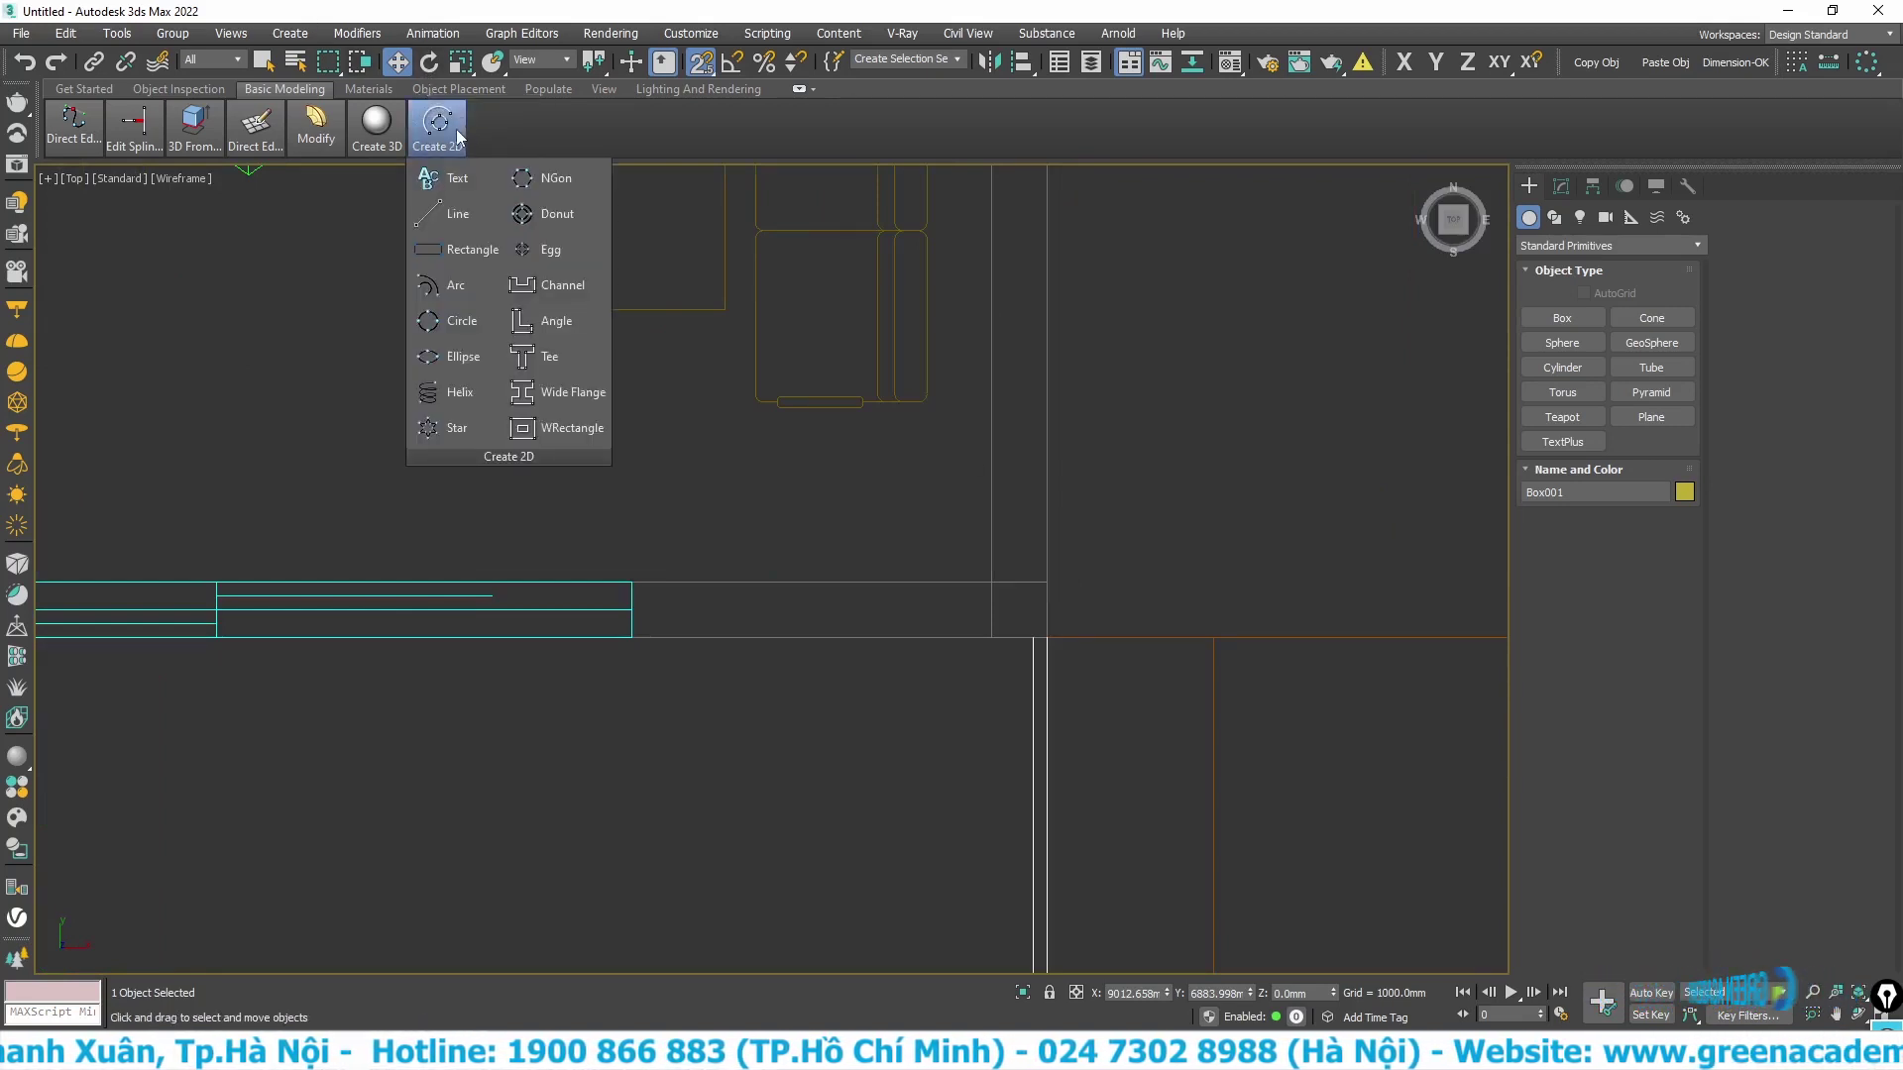
- Draw a closed L-shaped line outline at the wall's end around the column edge
left_click(440, 210)
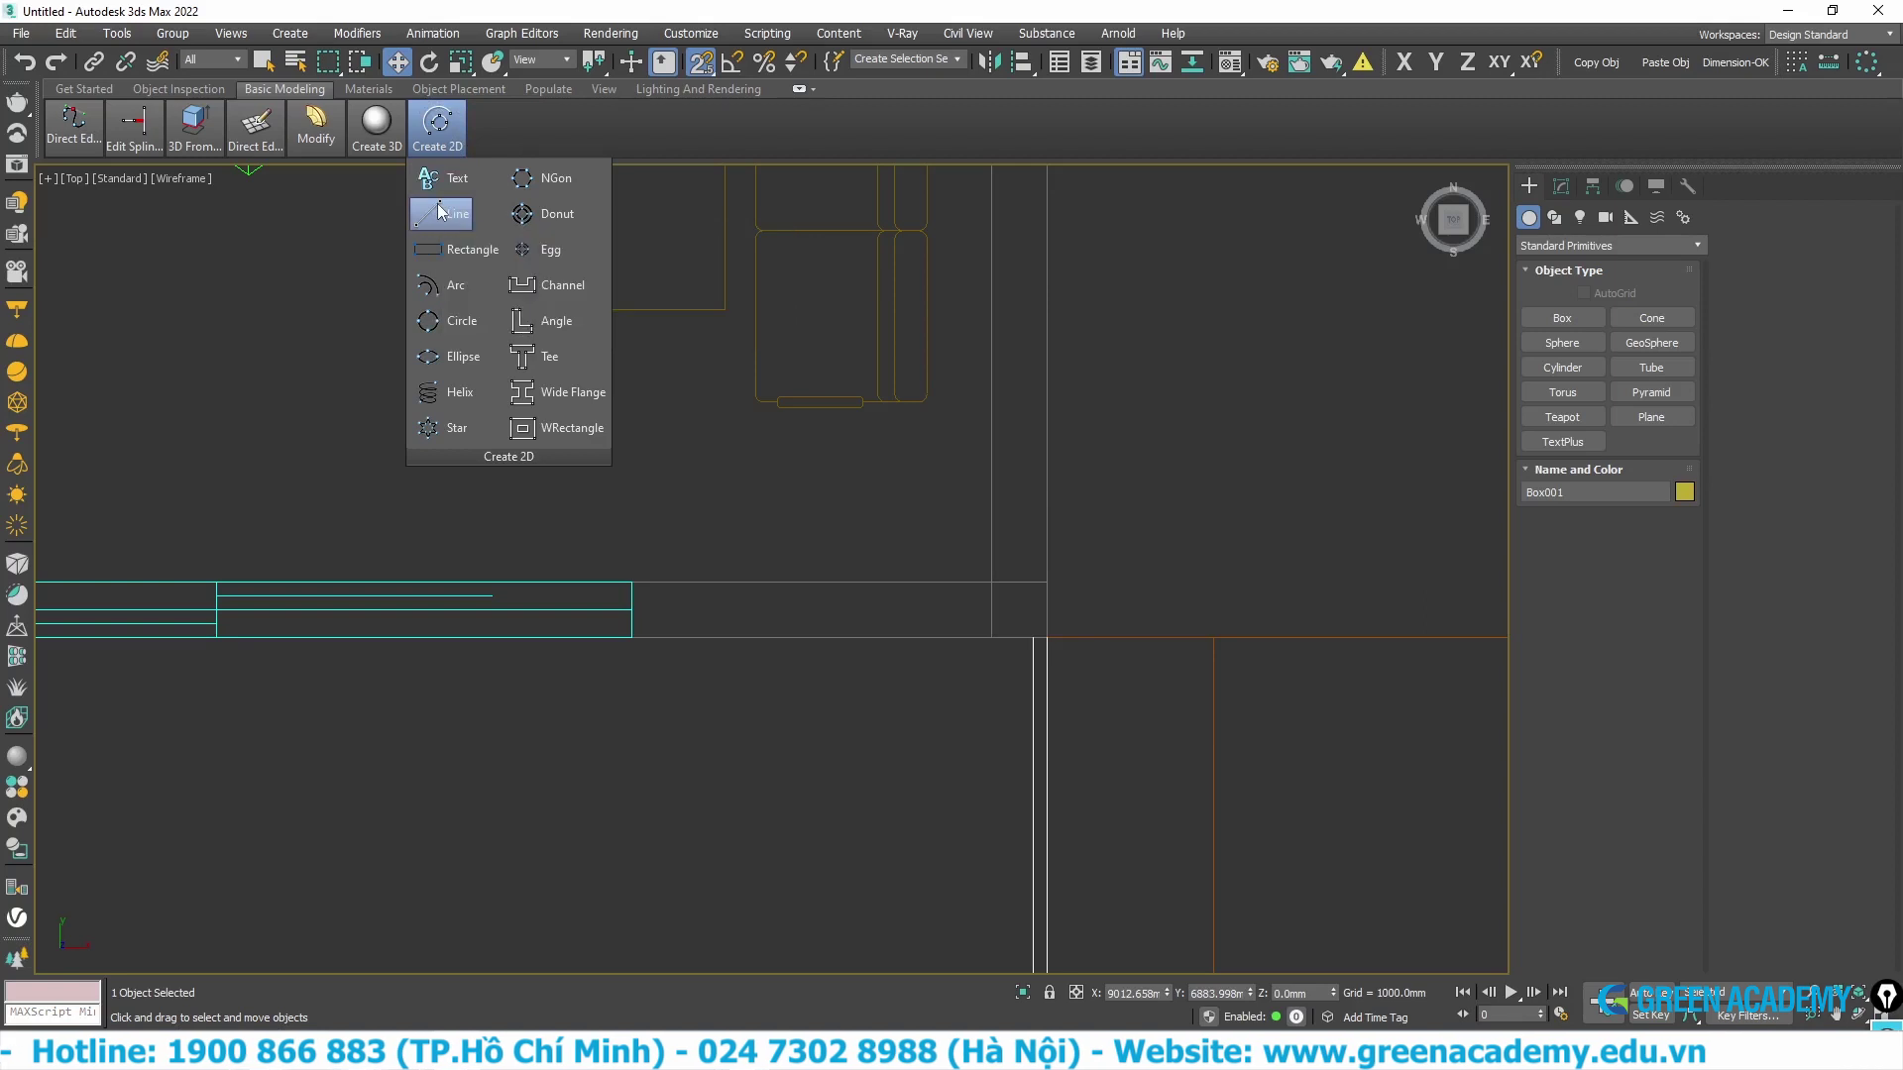
left_click(629, 585)
scroll(990, 582, "down", 3)
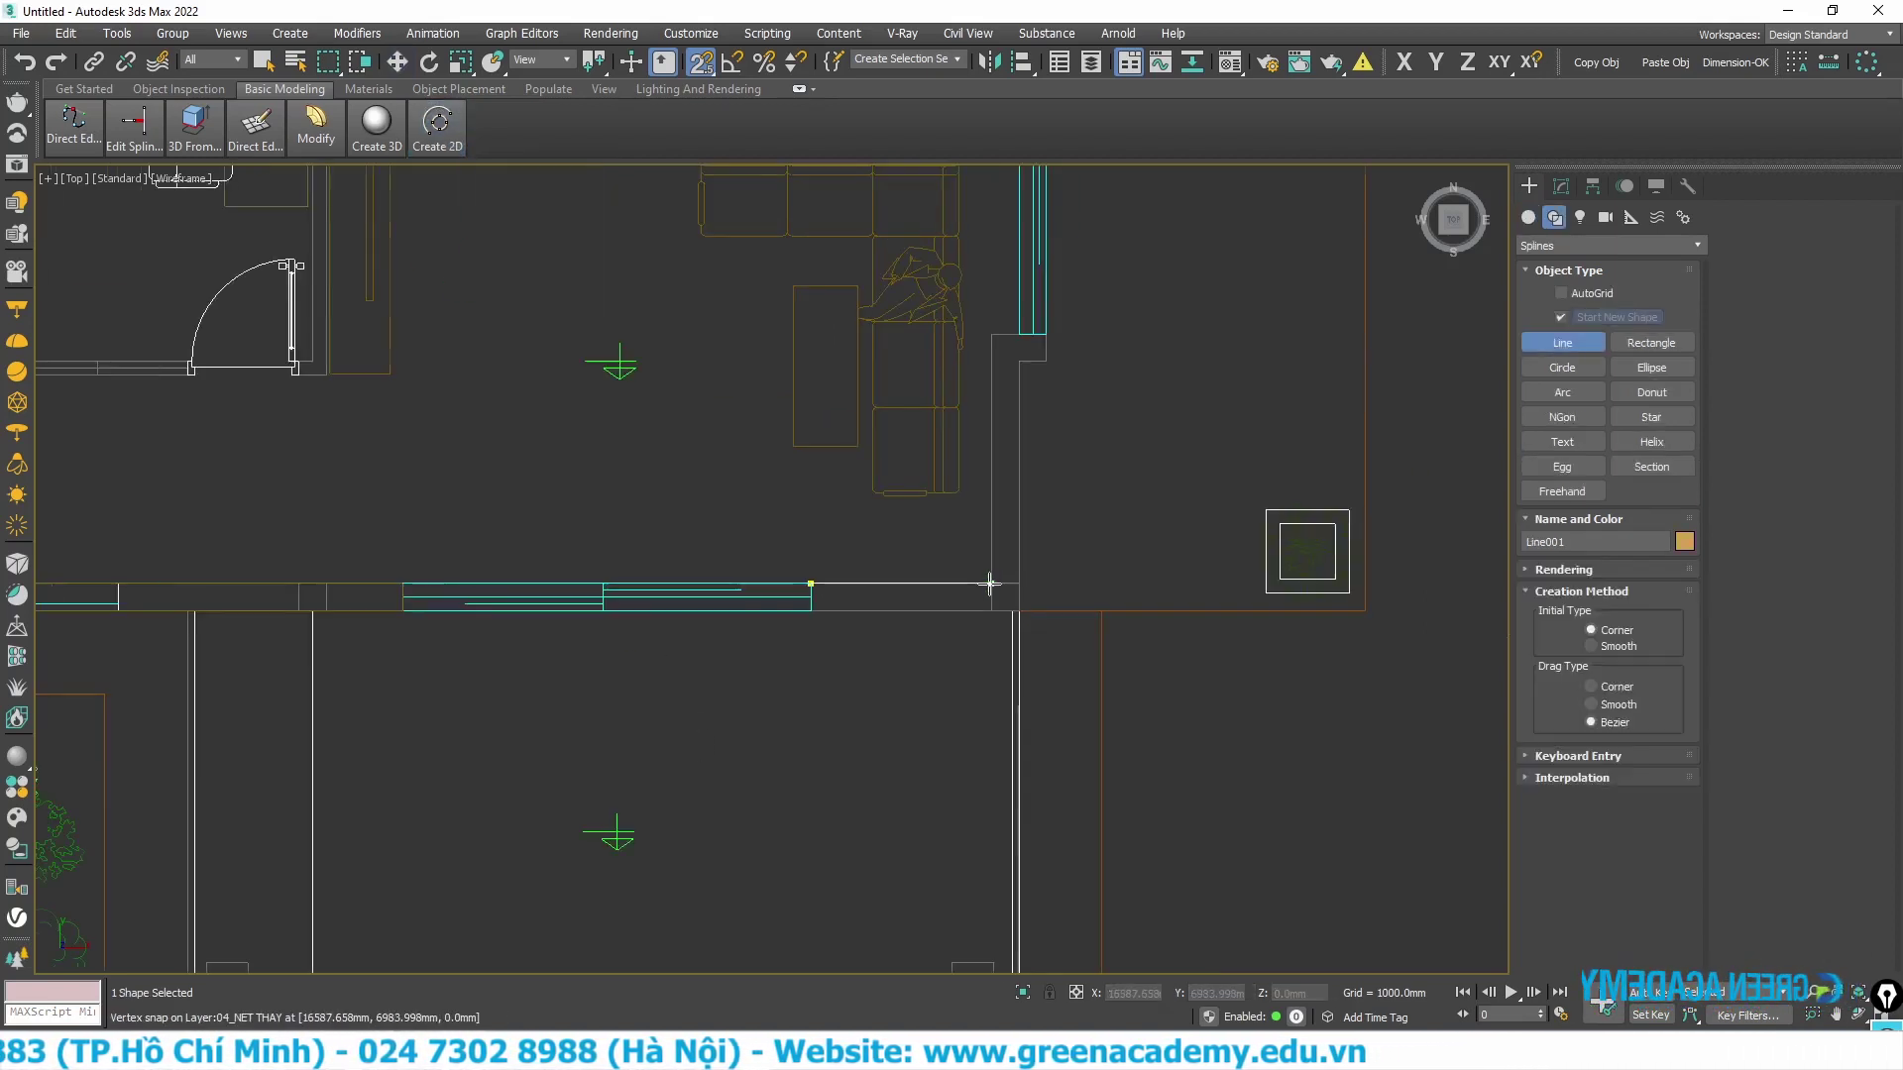
left_click(991, 583)
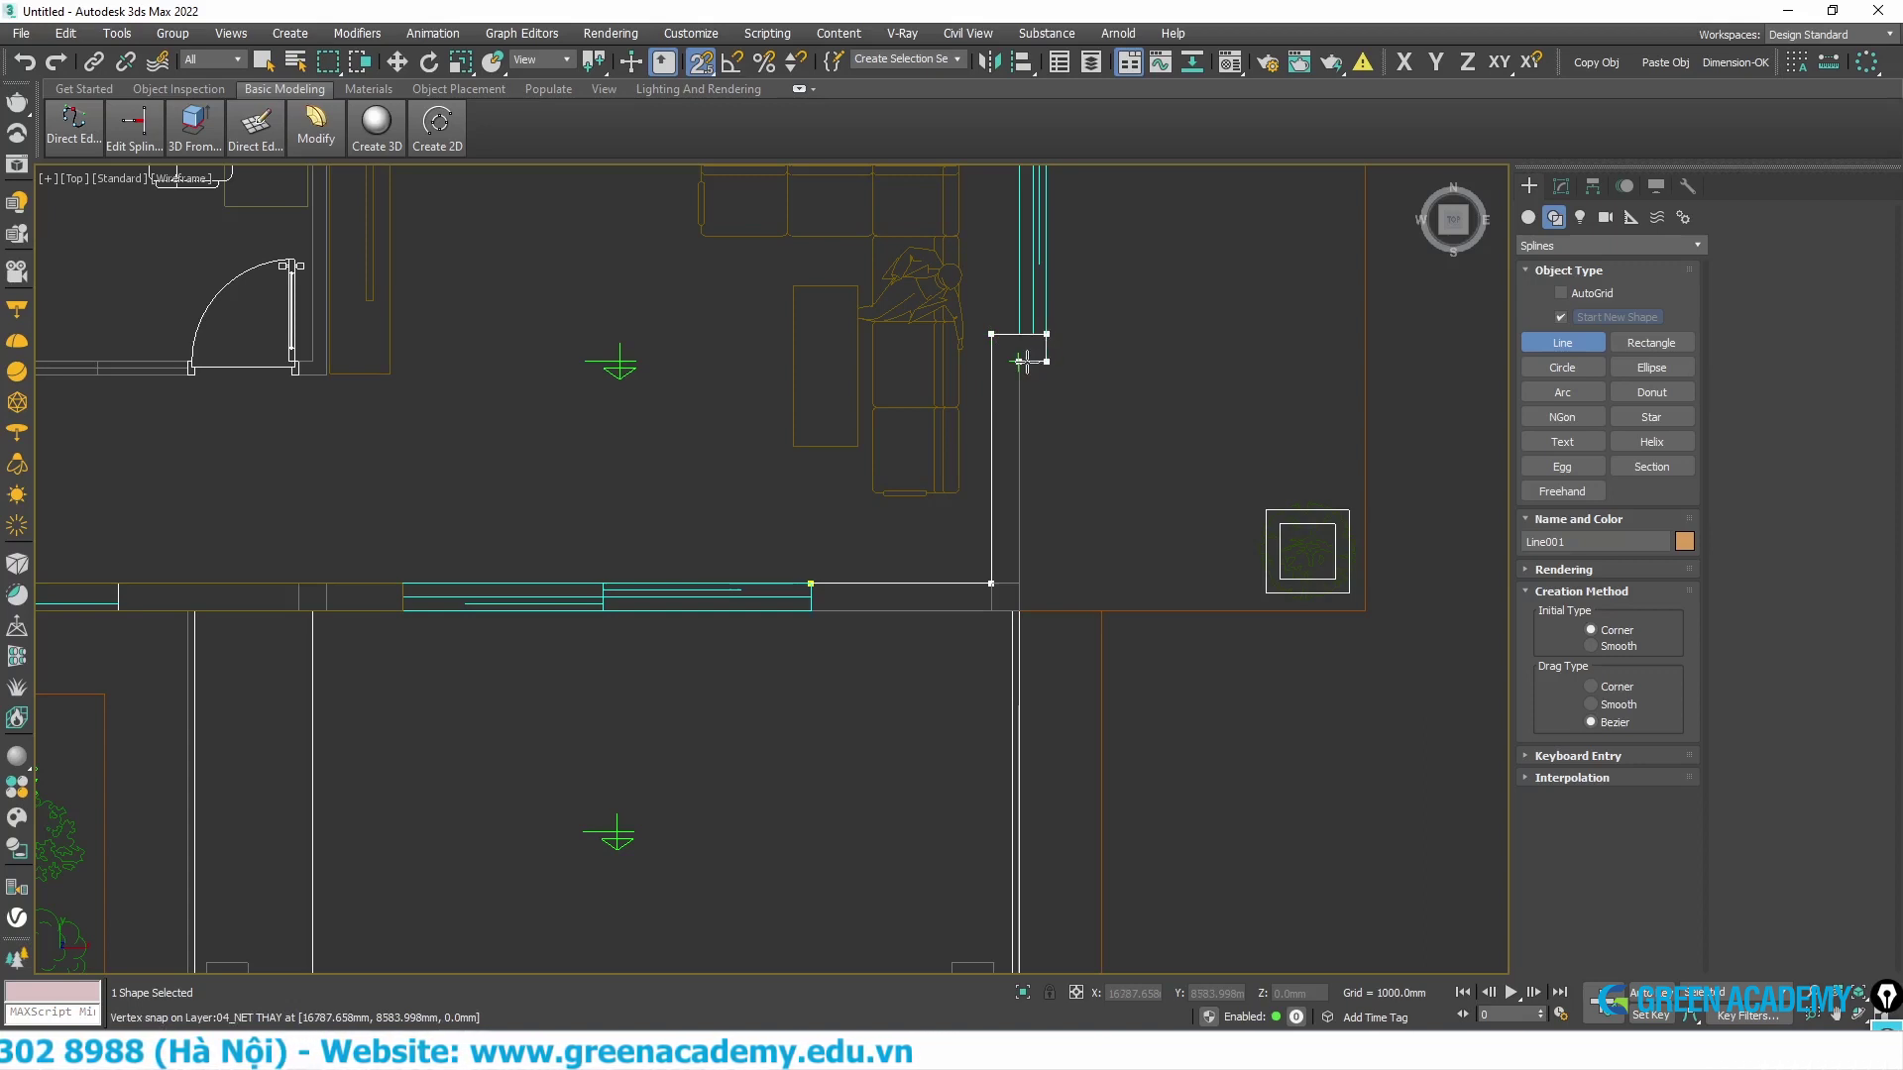
left_click(1023, 362)
left_click(1021, 610)
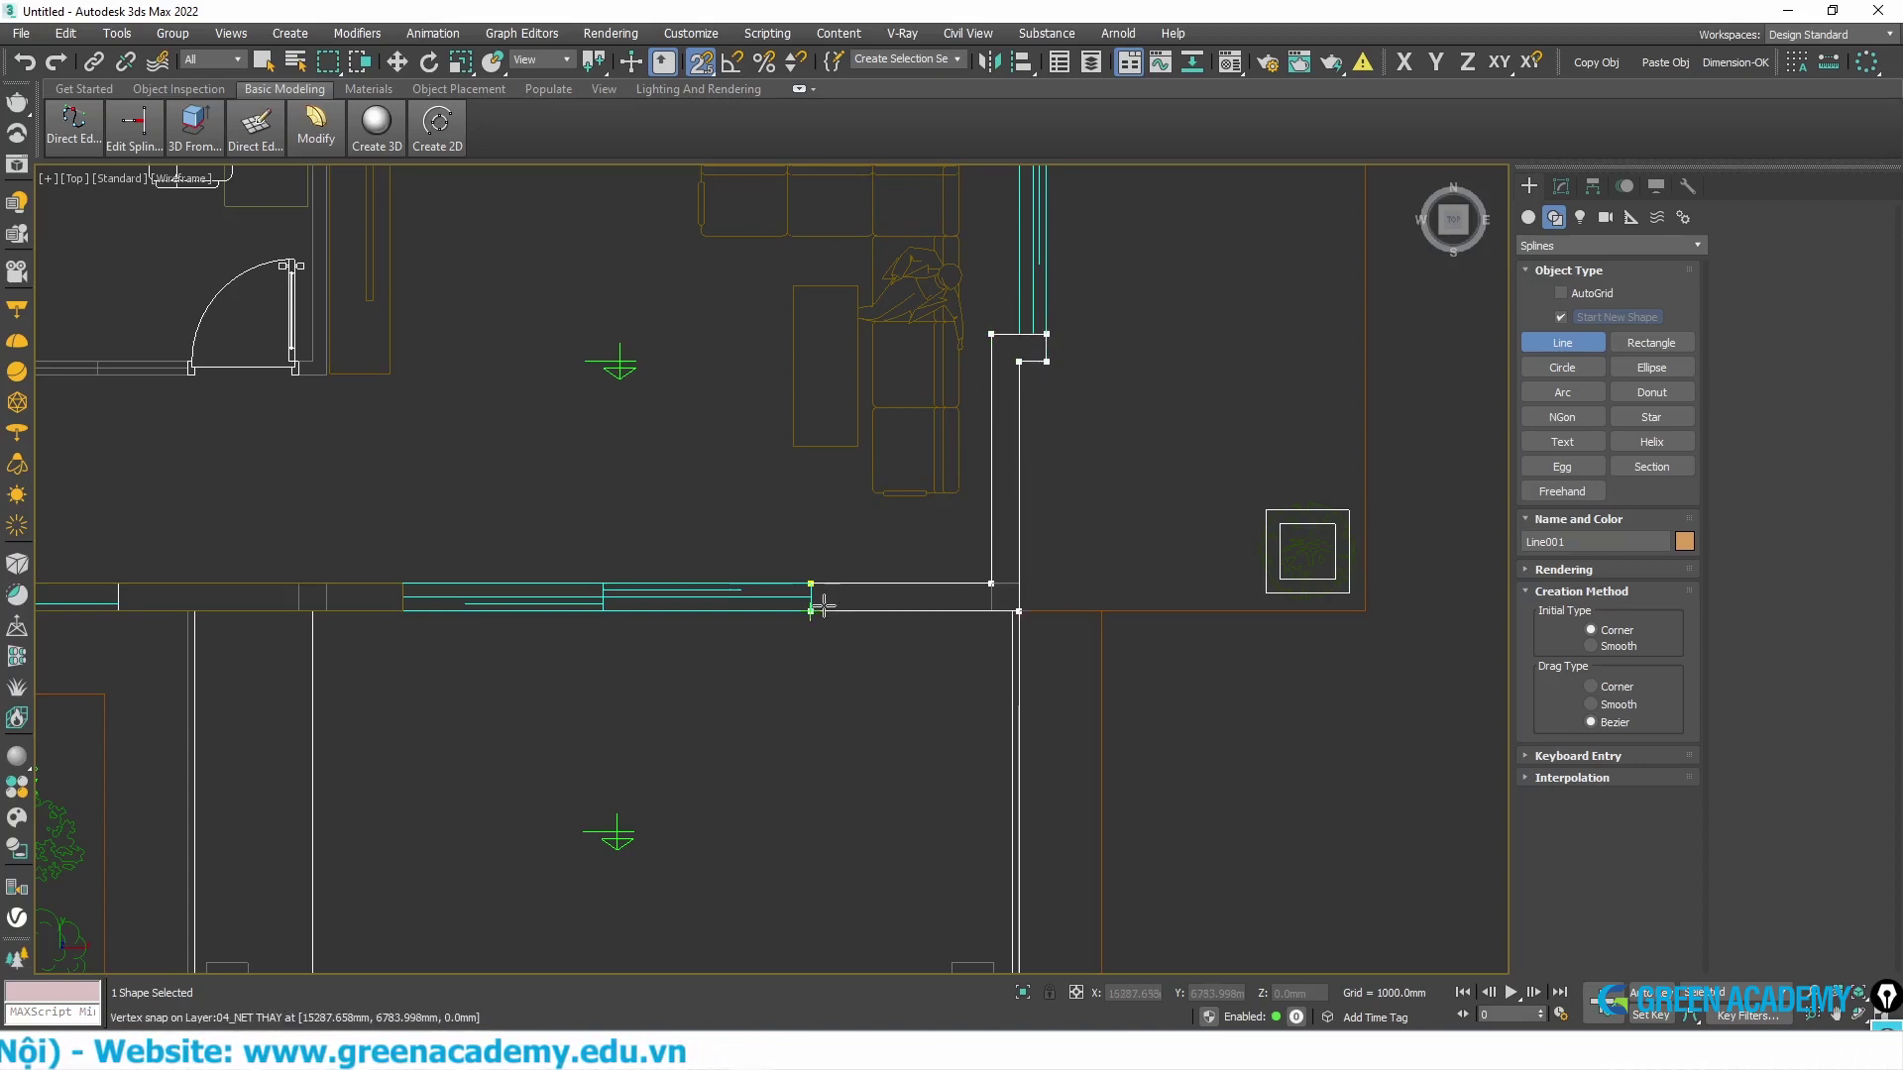
left_click(811, 612)
left_click(810, 582)
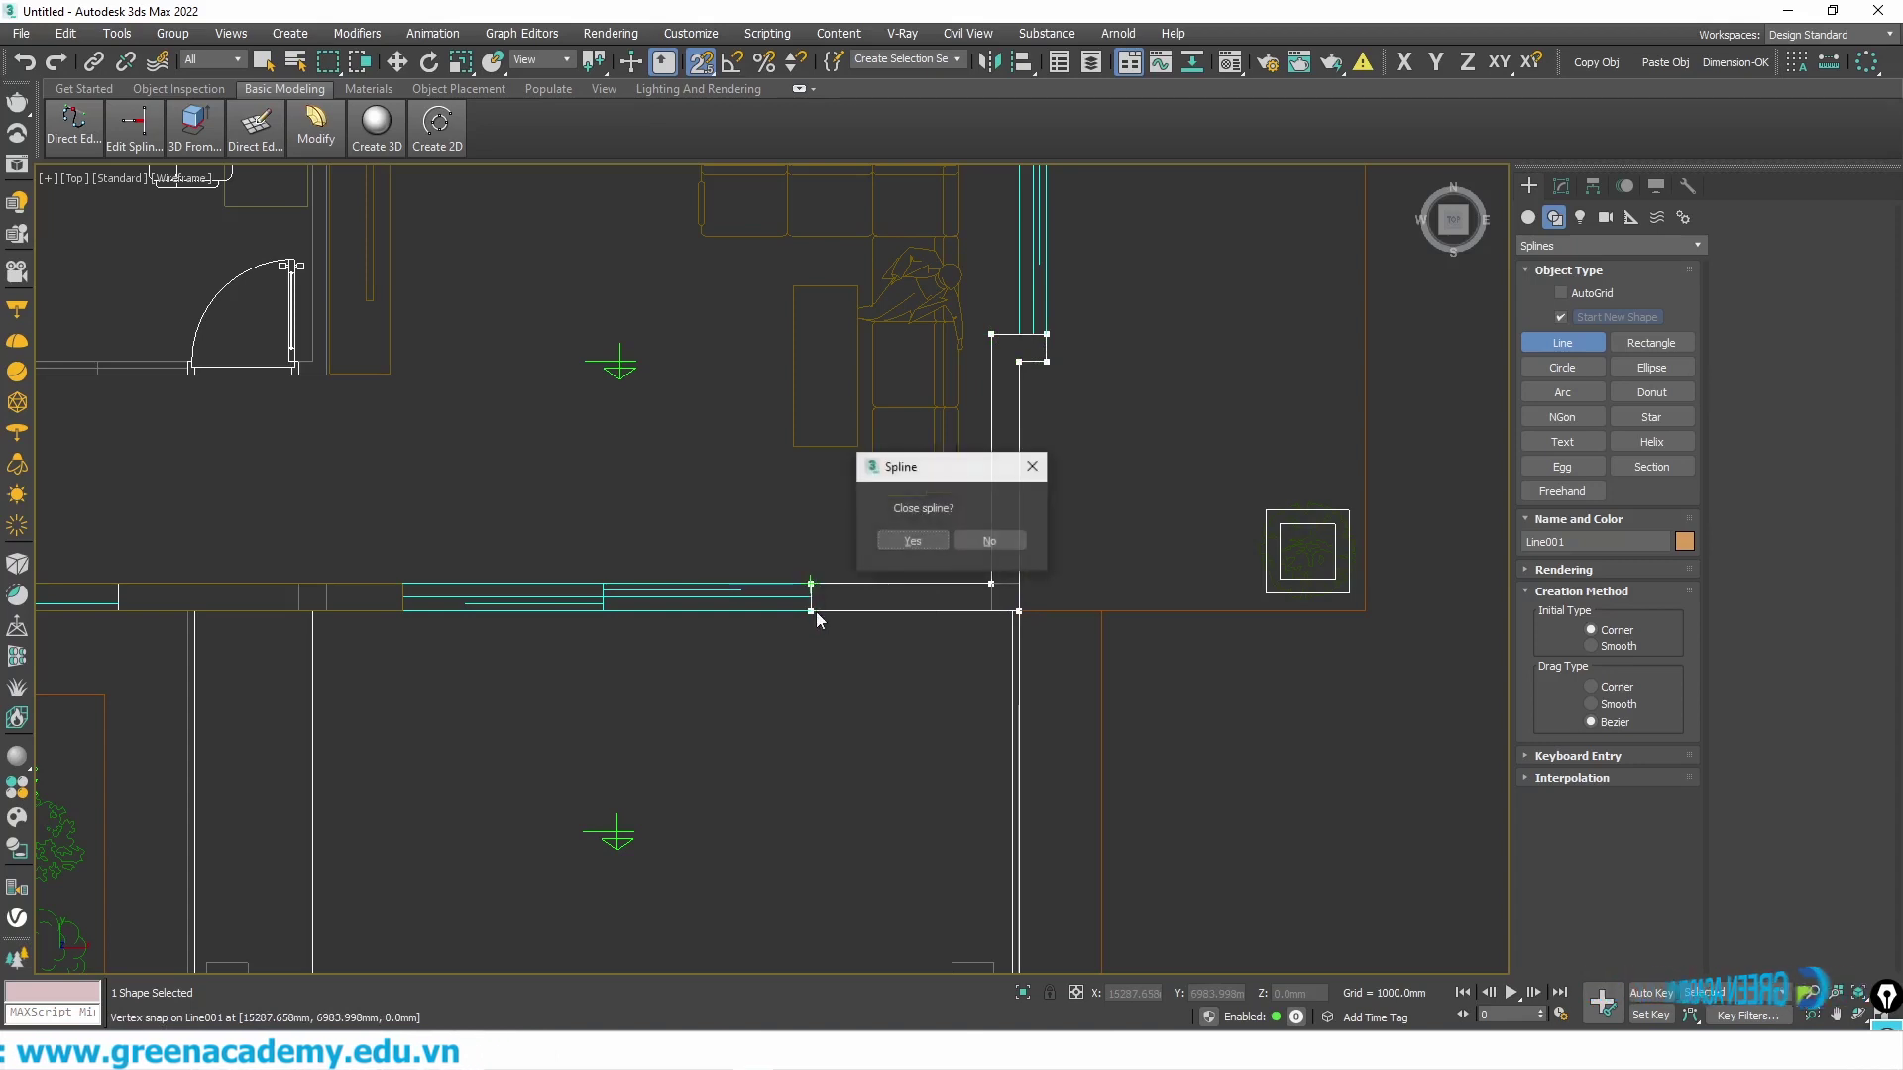
left_click(912, 542)
scroll(952, 567, "up", 4)
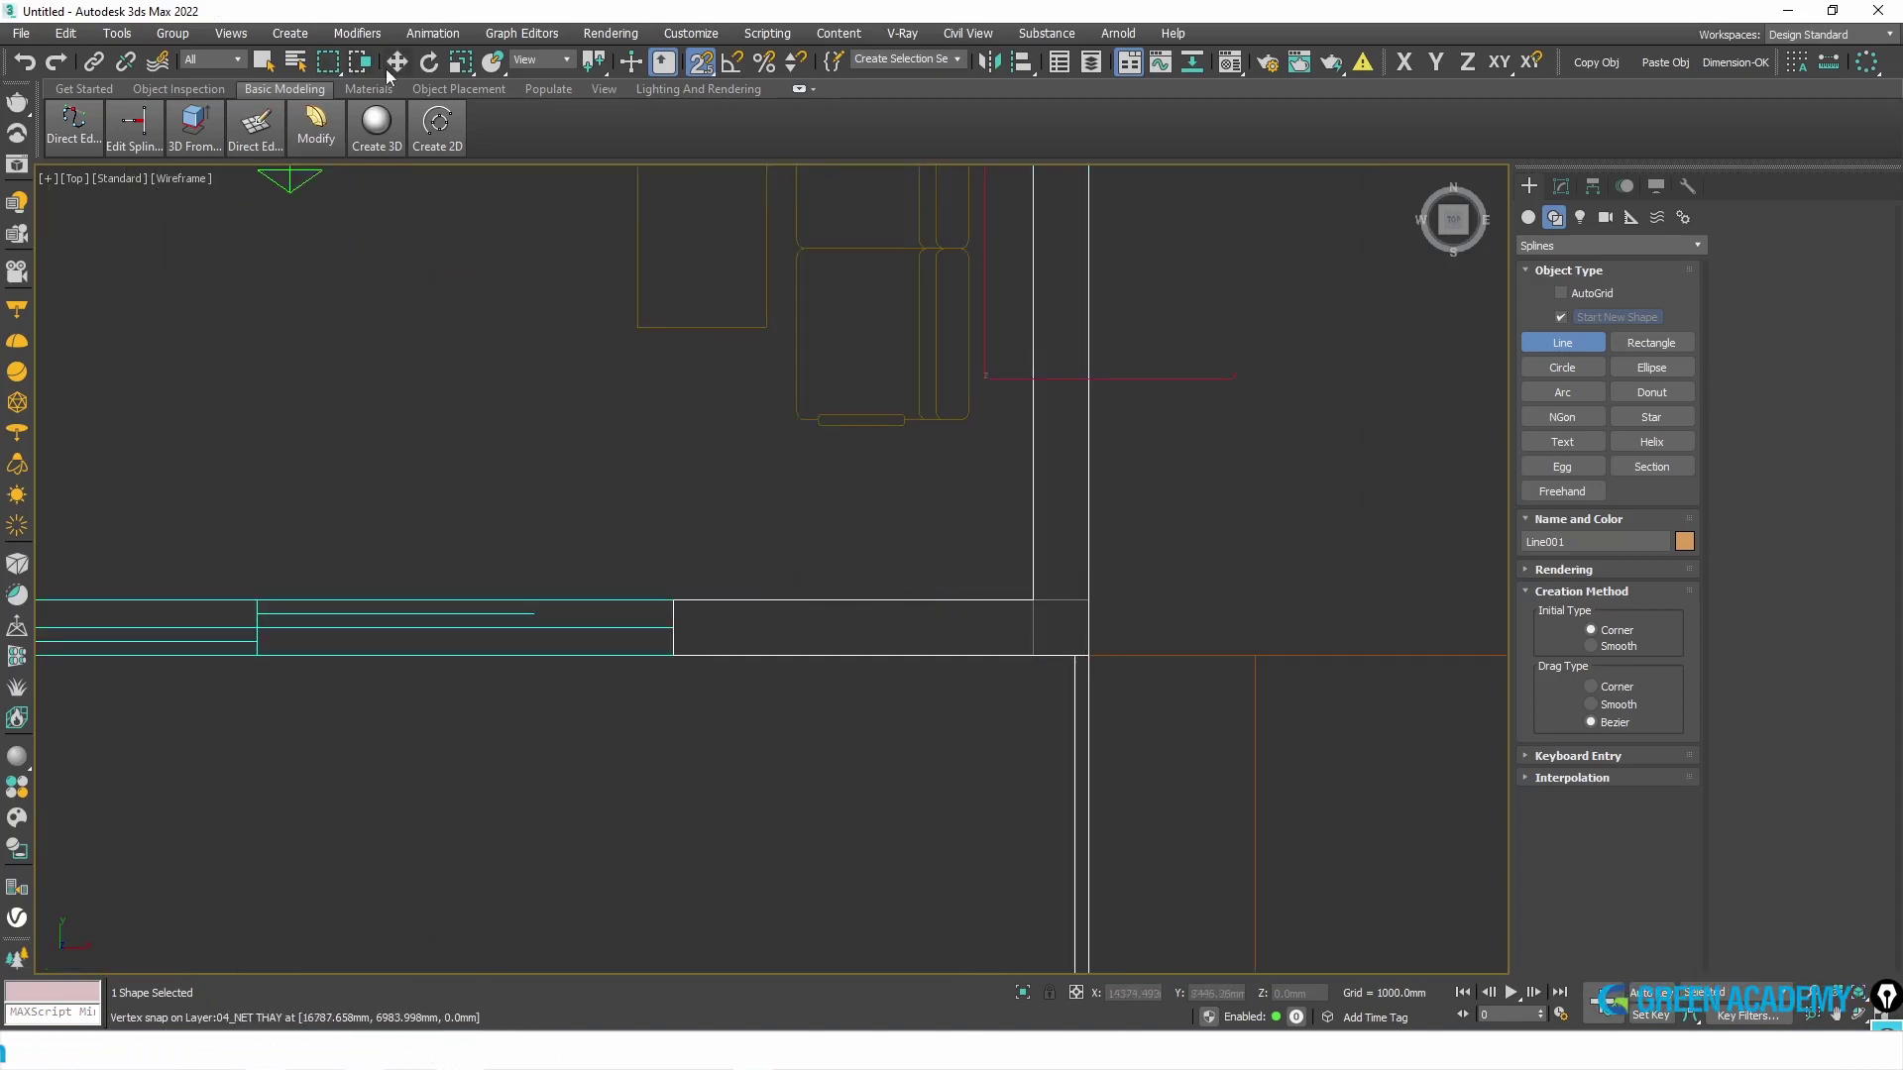
- Apply an Extrude modifier to Line001 to make a solid wall, then deselect
left_click(1561, 185)
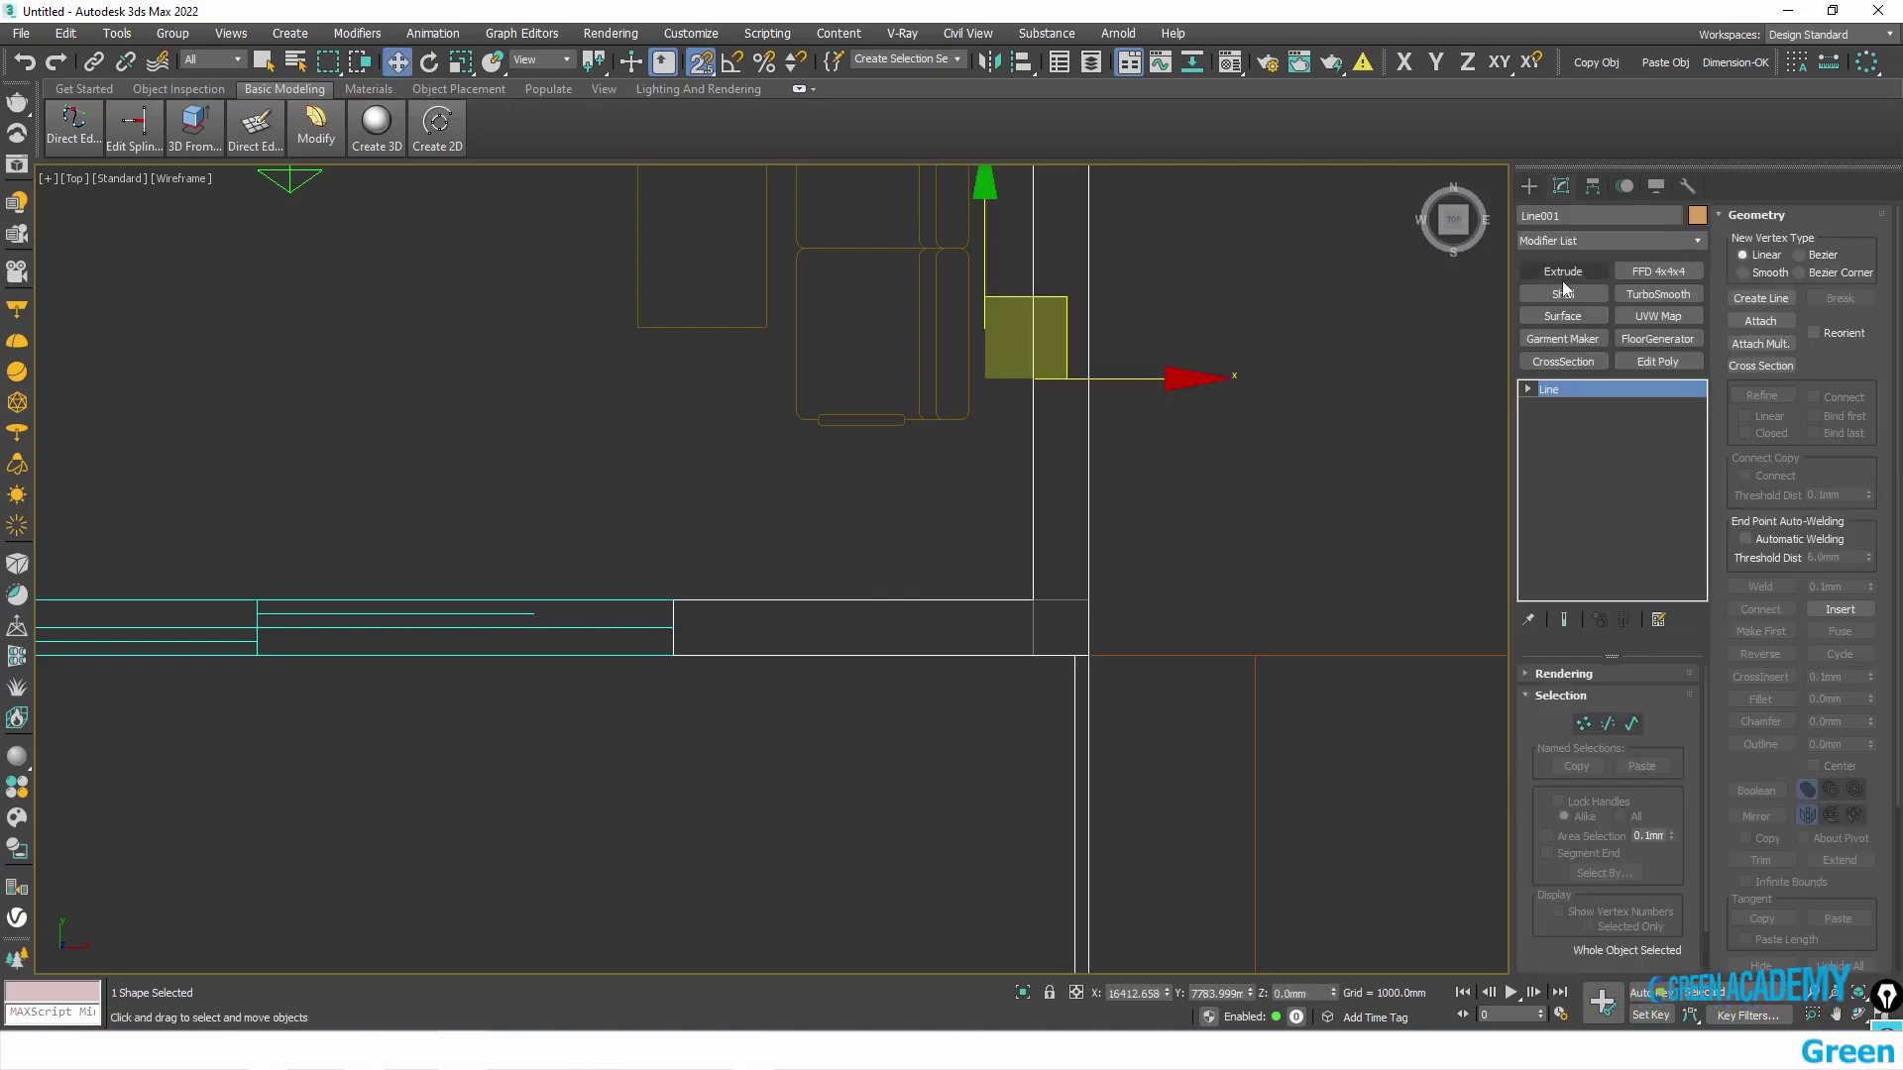
left_click(1563, 273)
middle_click_drag(767, 549, 875, 579)
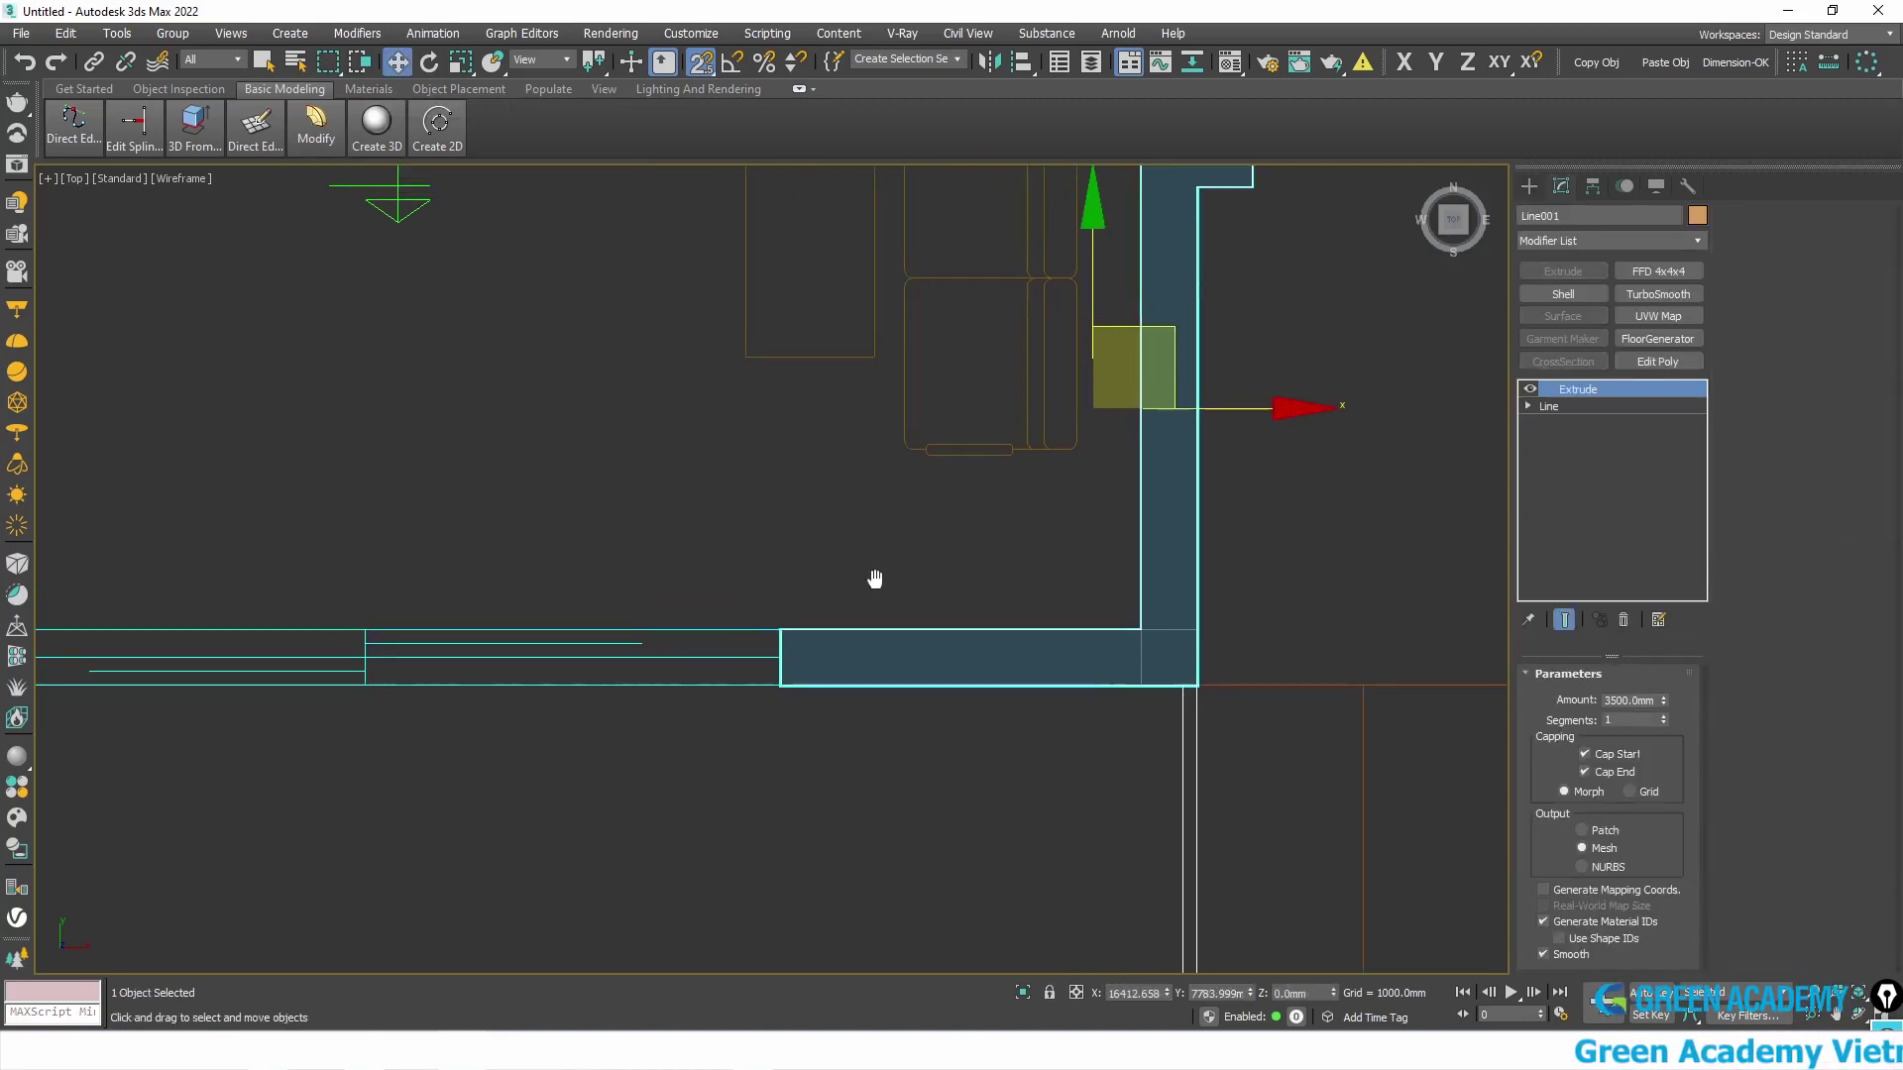
scroll(876, 574, "down", 2)
key("p")
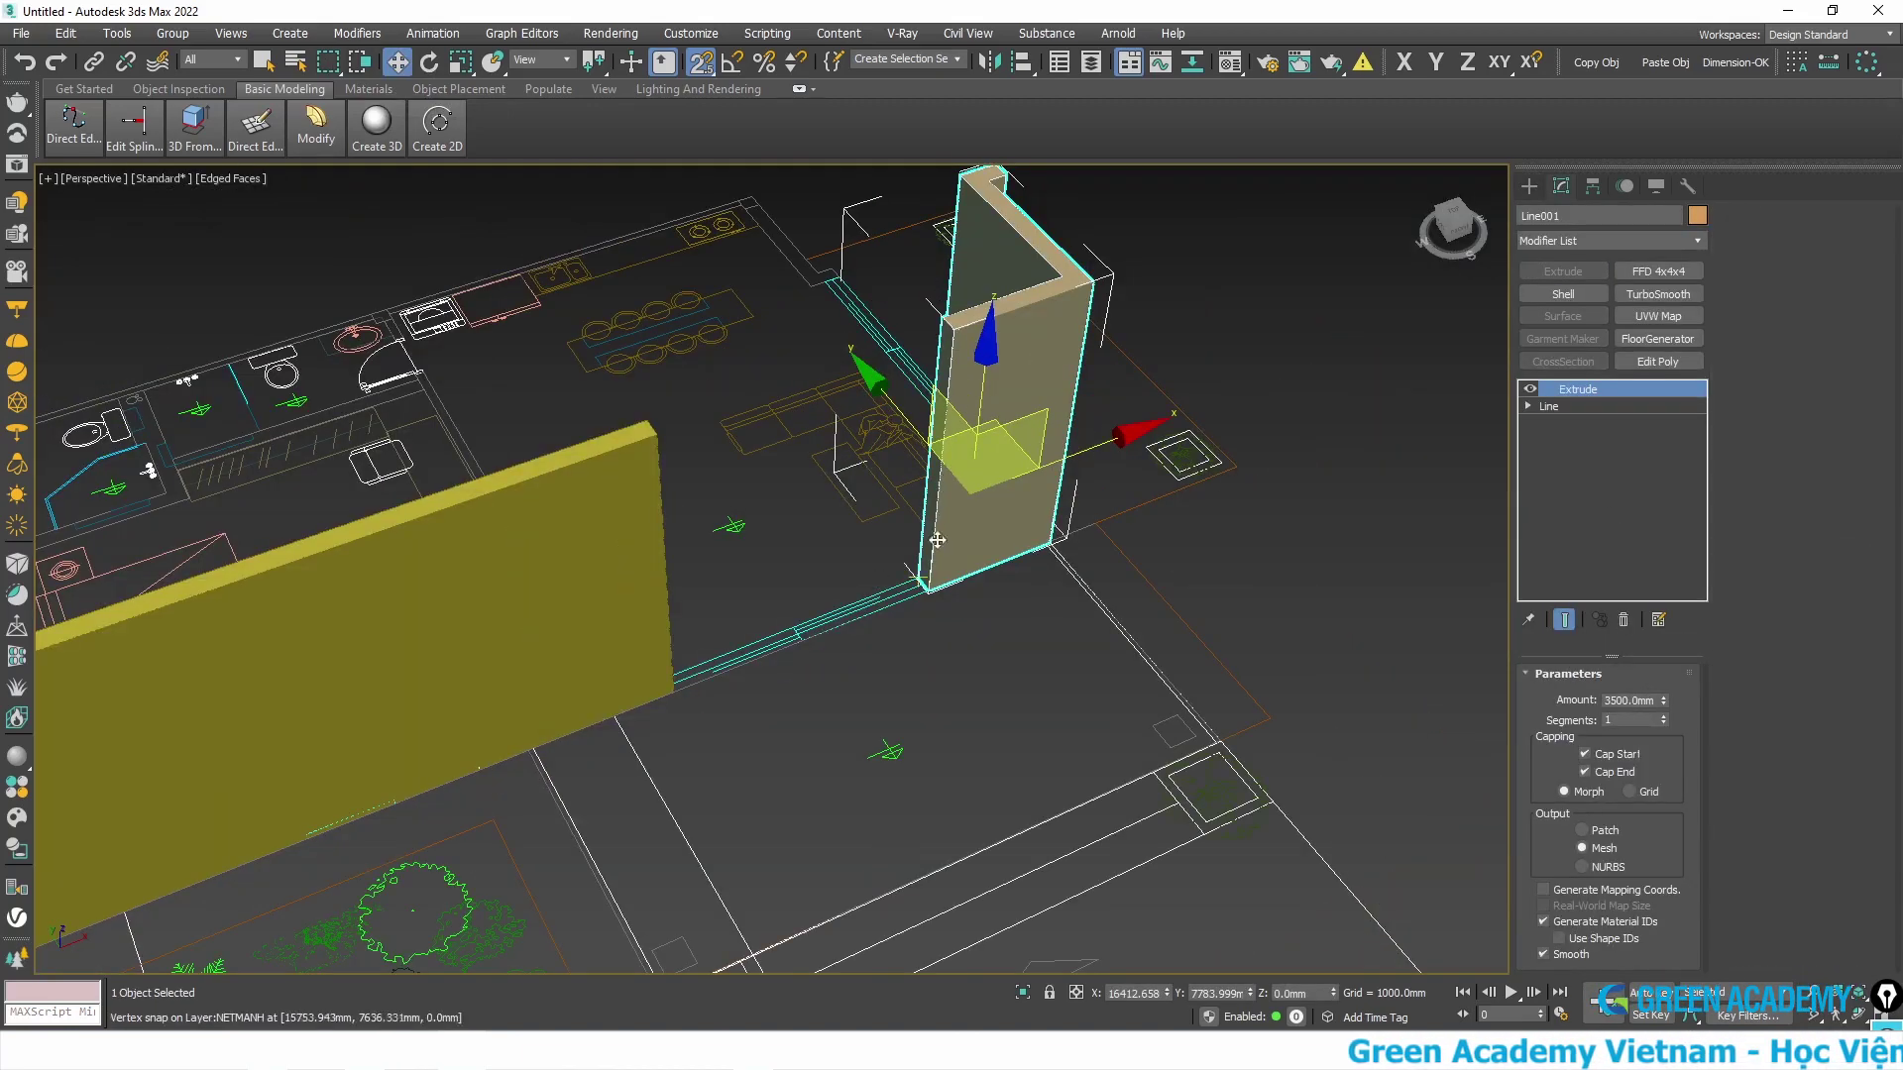
mouse_move(937, 540)
middle_mouse_down()
mouse_move(869, 532)
mouse_move(1007, 473)
middle_mouse_up()
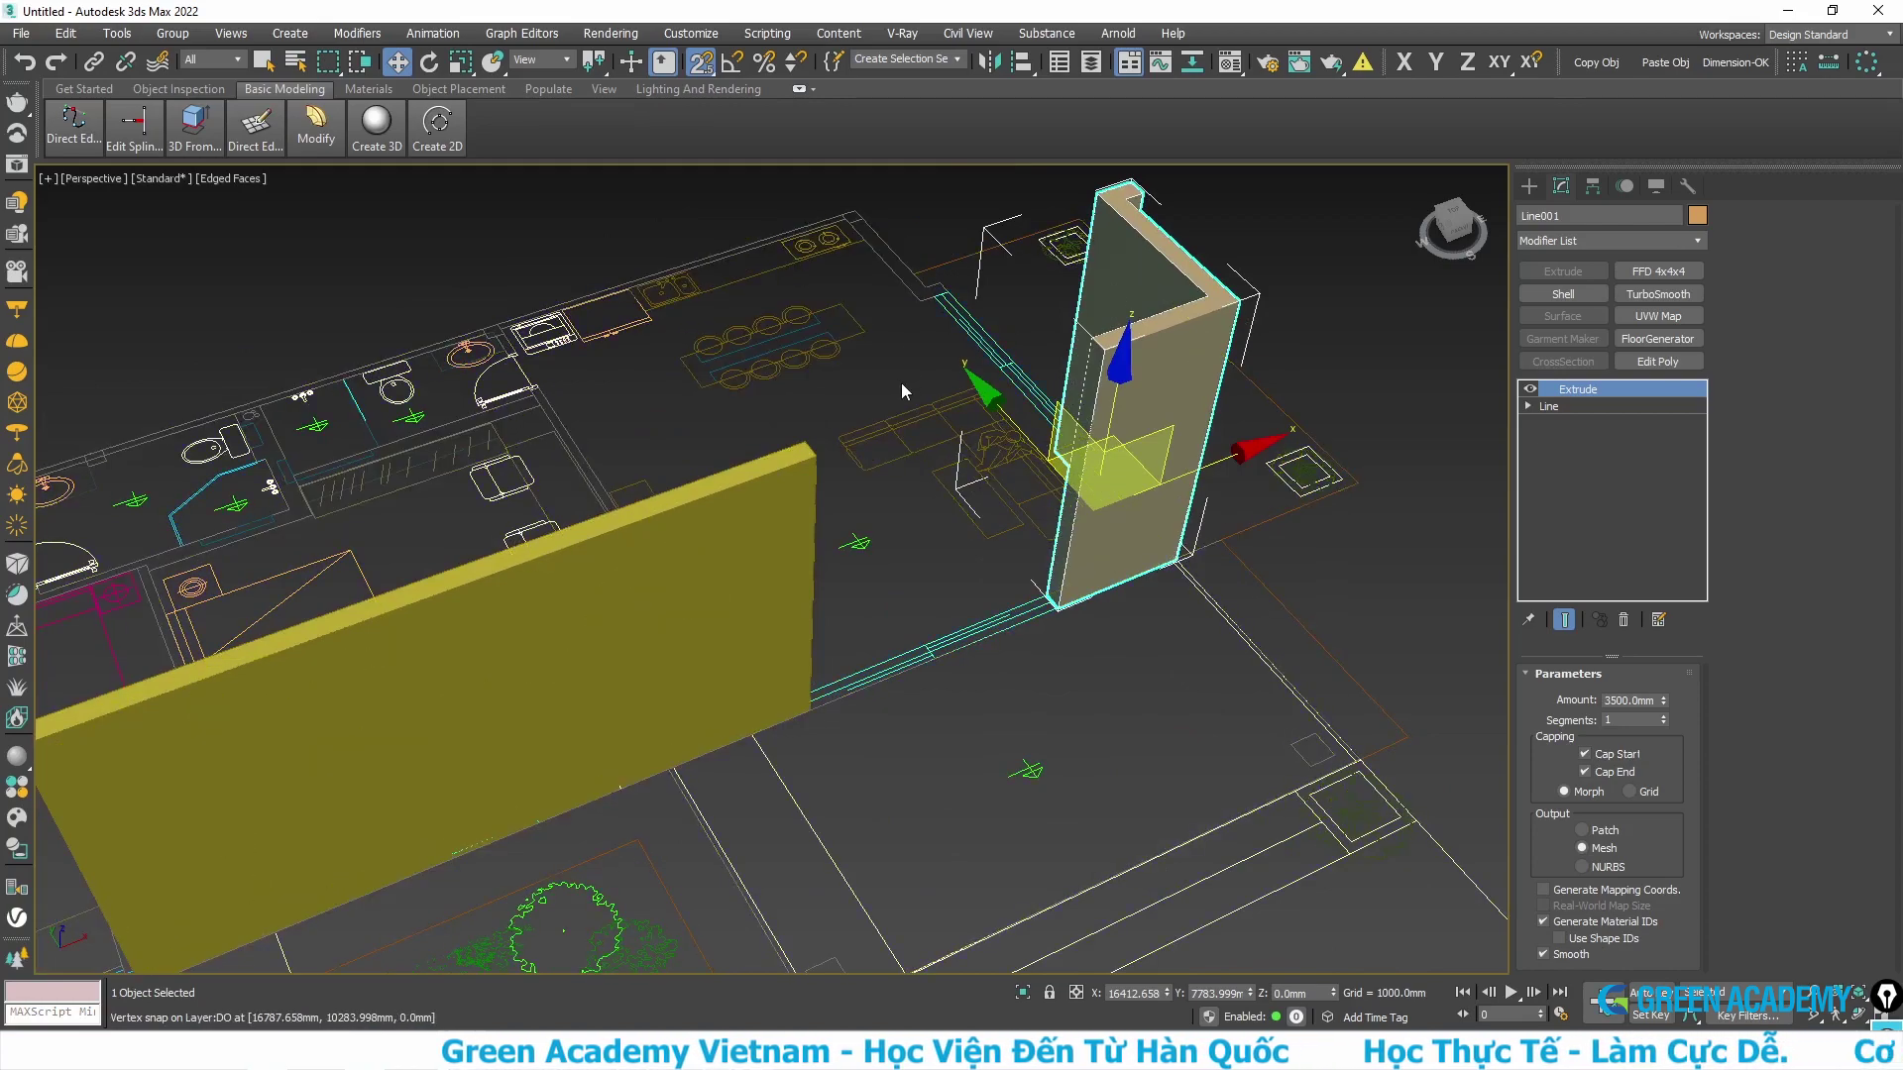
left_click(1372, 359)
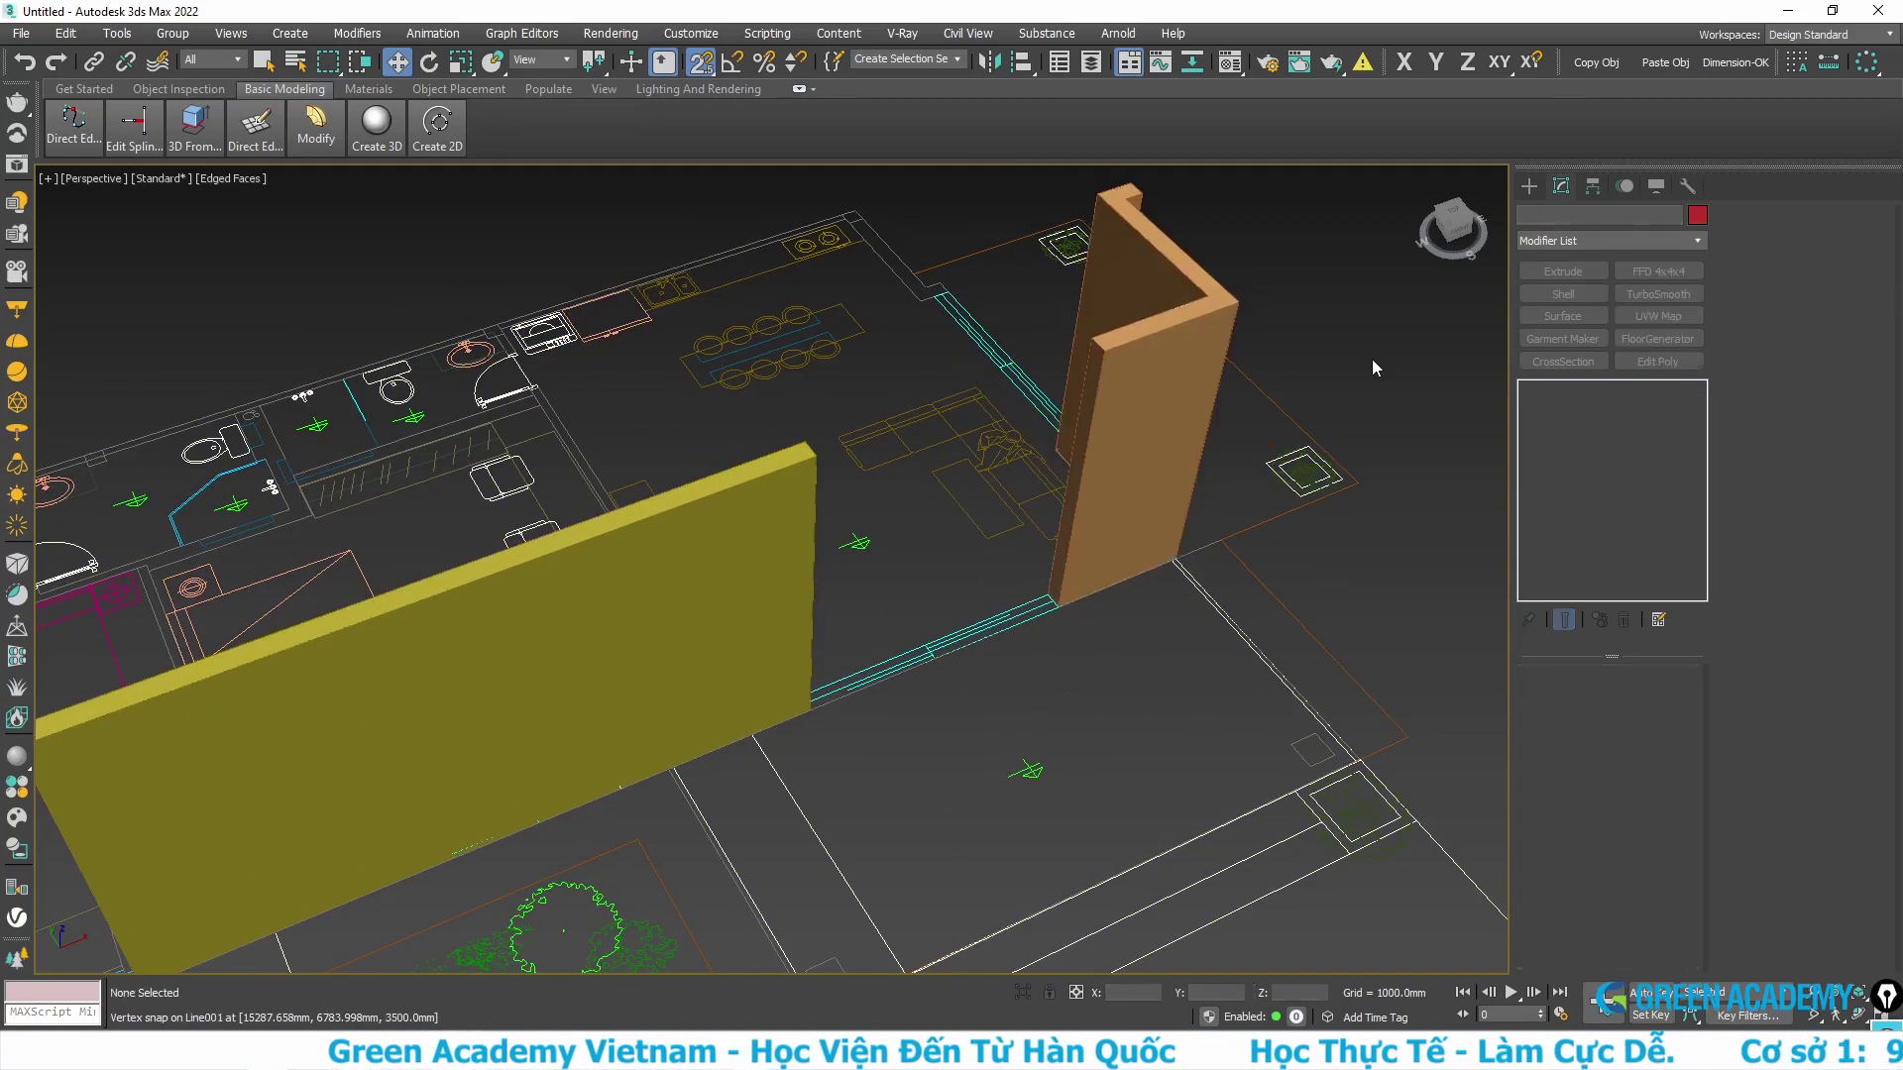
- Select the yellow Box001 wall in Perspective and zoom in and out to inspect it
left_click(1122, 440)
left_click(789, 540)
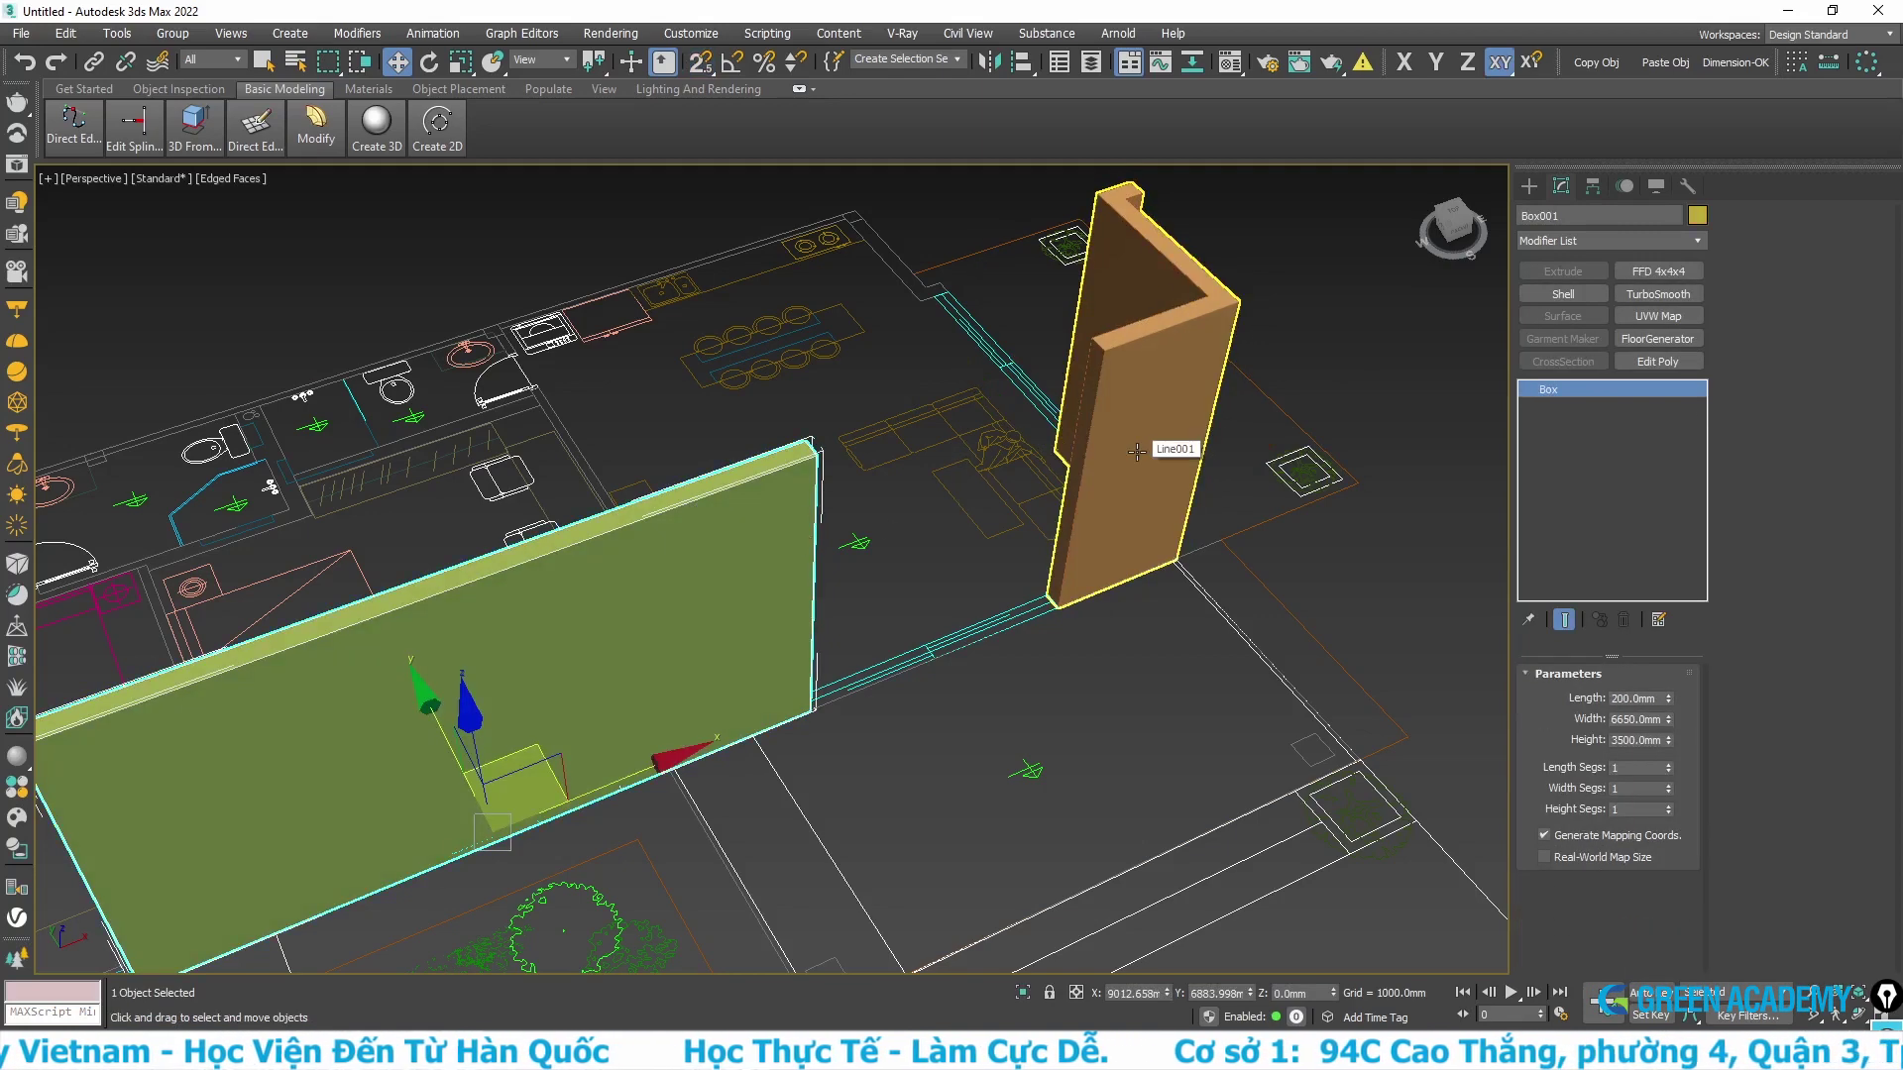
scroll(1109, 453, "up", 2)
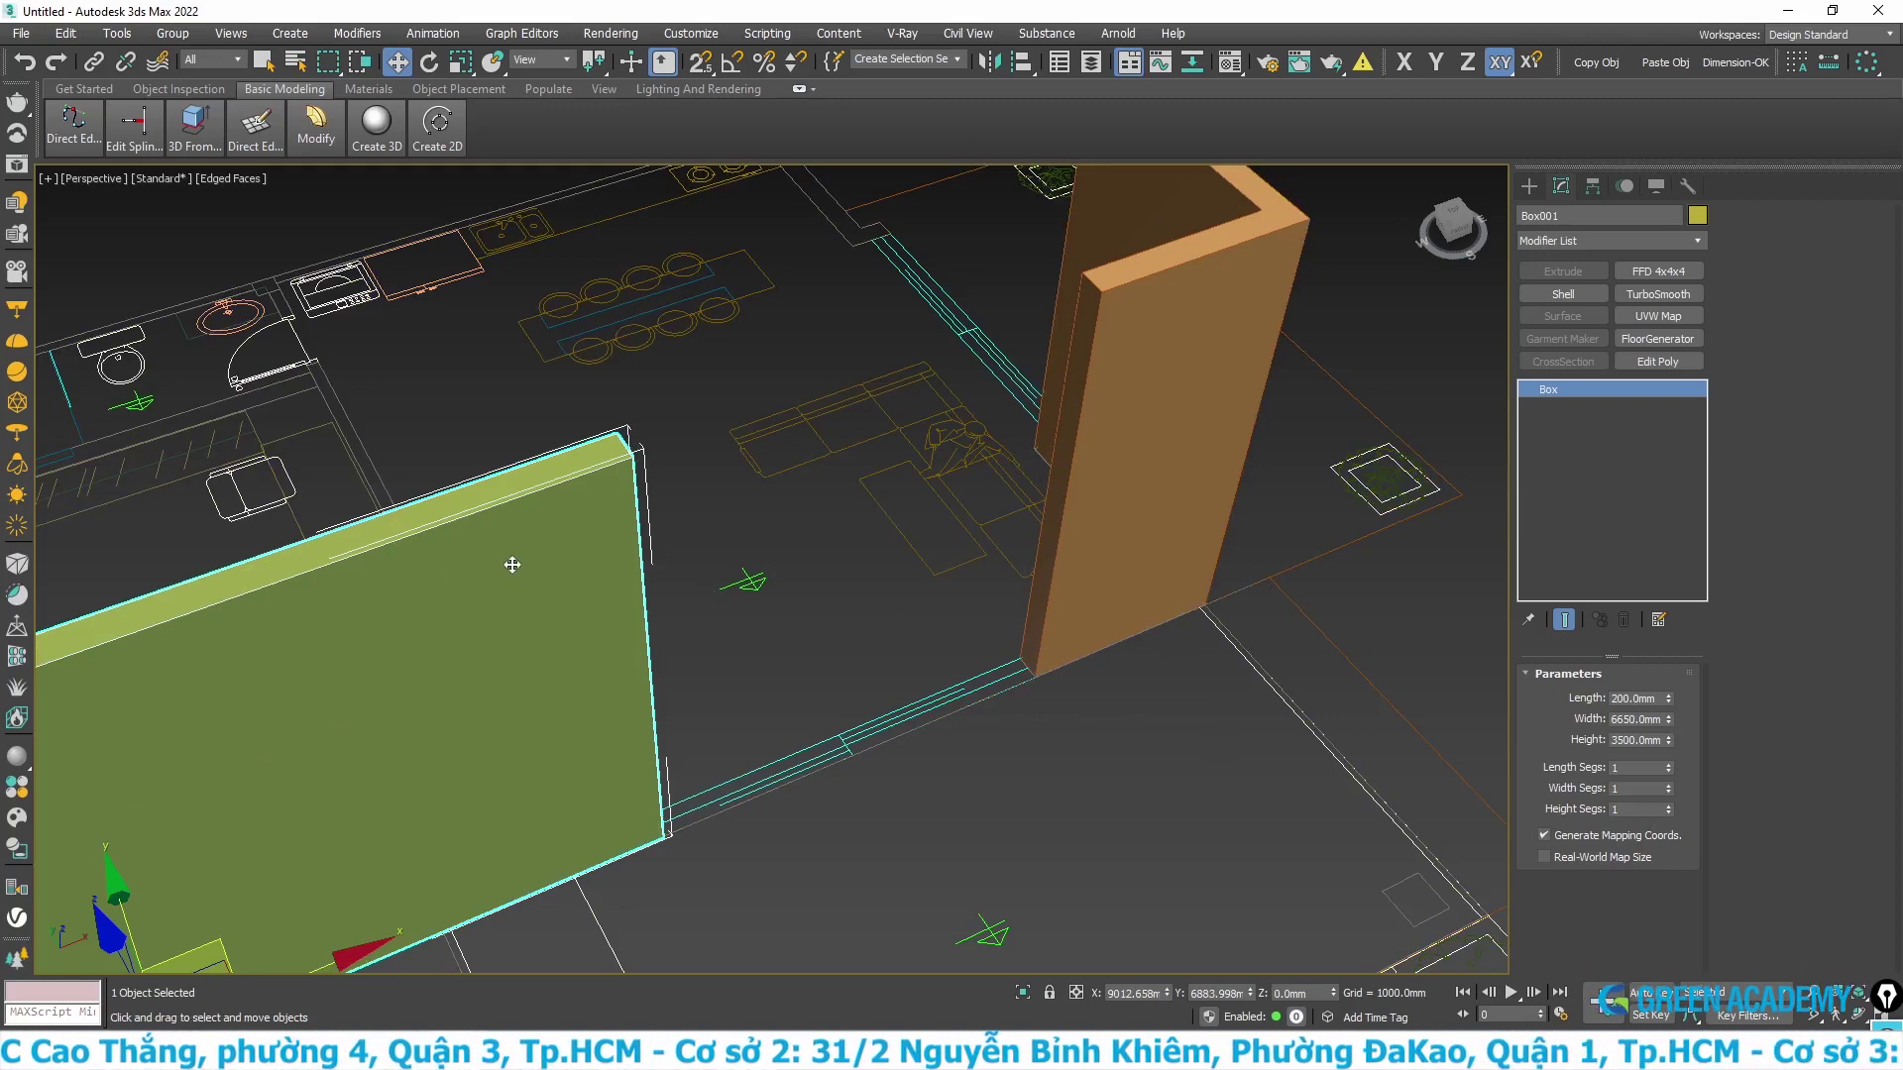
scroll(649, 545, "down", 2)
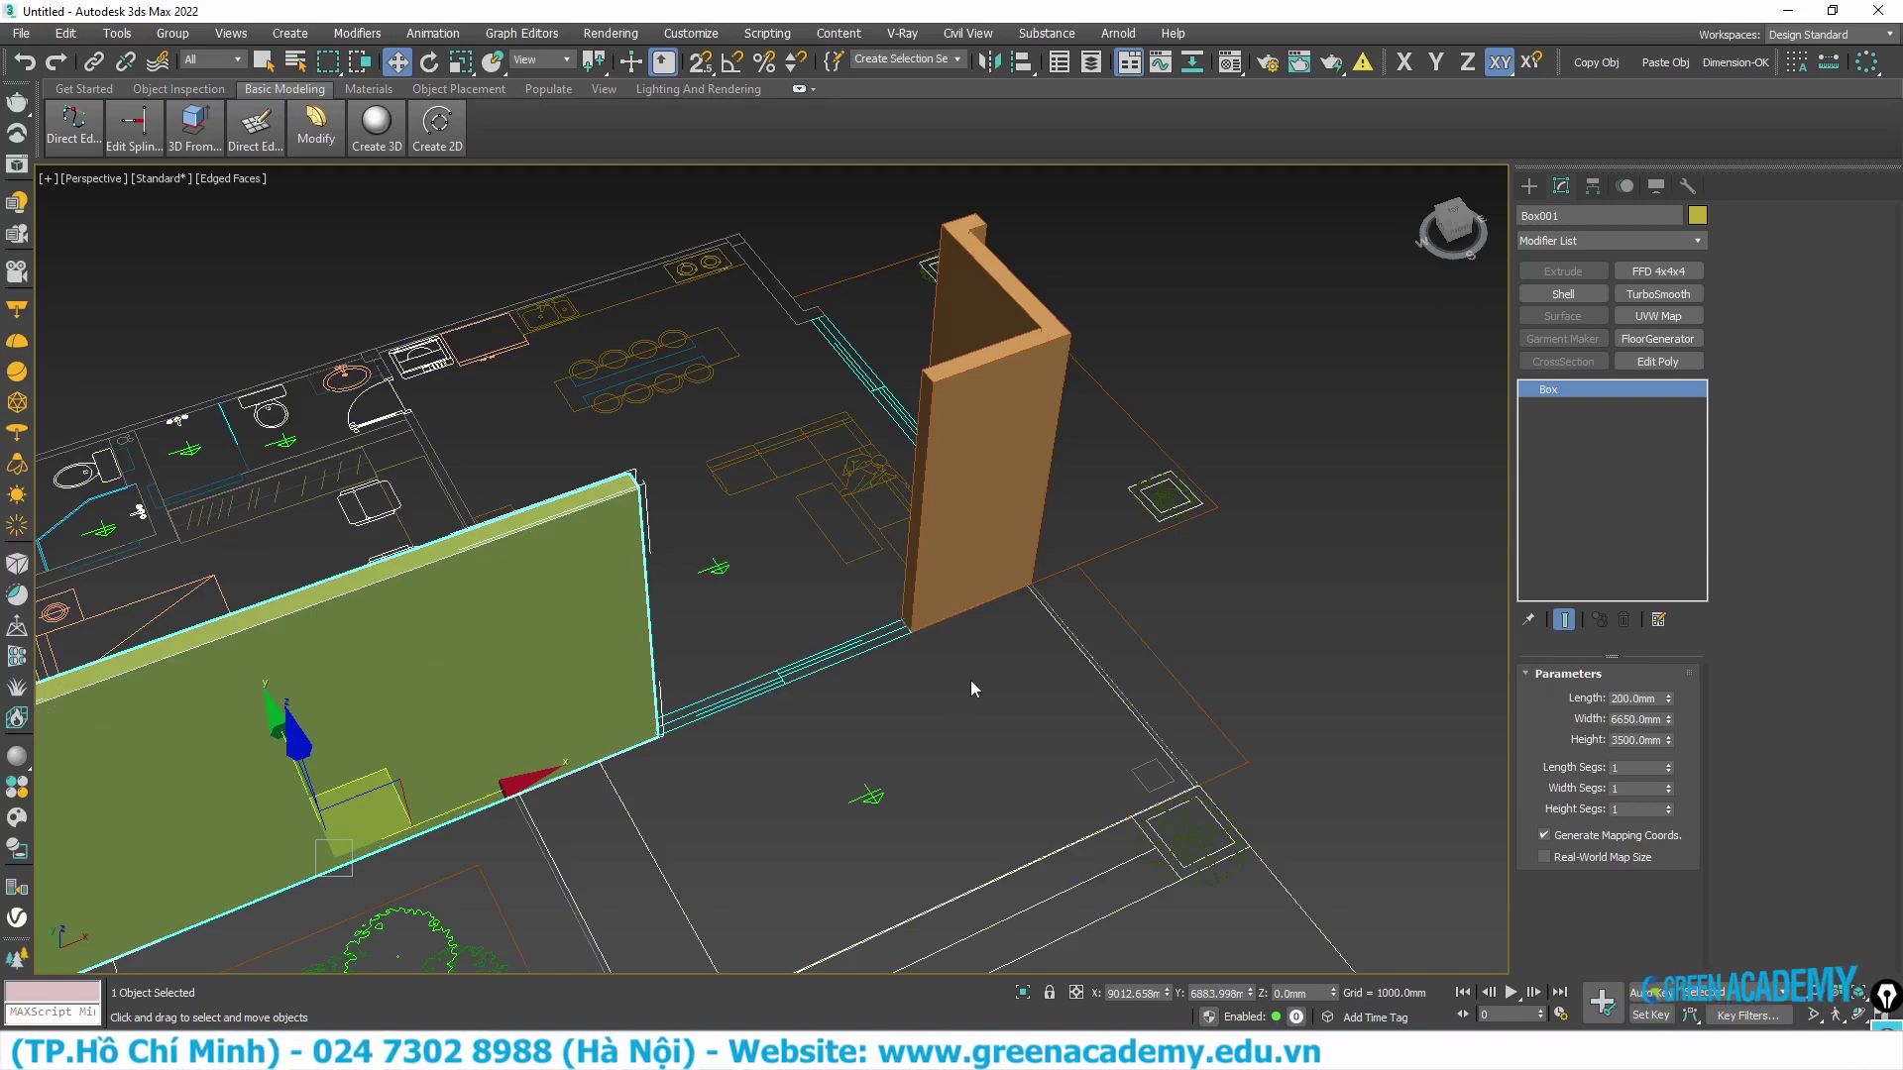
- Convert Box001 to Editable Poly and attach the L-shaped column Line001 to it
right_click(550, 613)
mouse_move(586, 841)
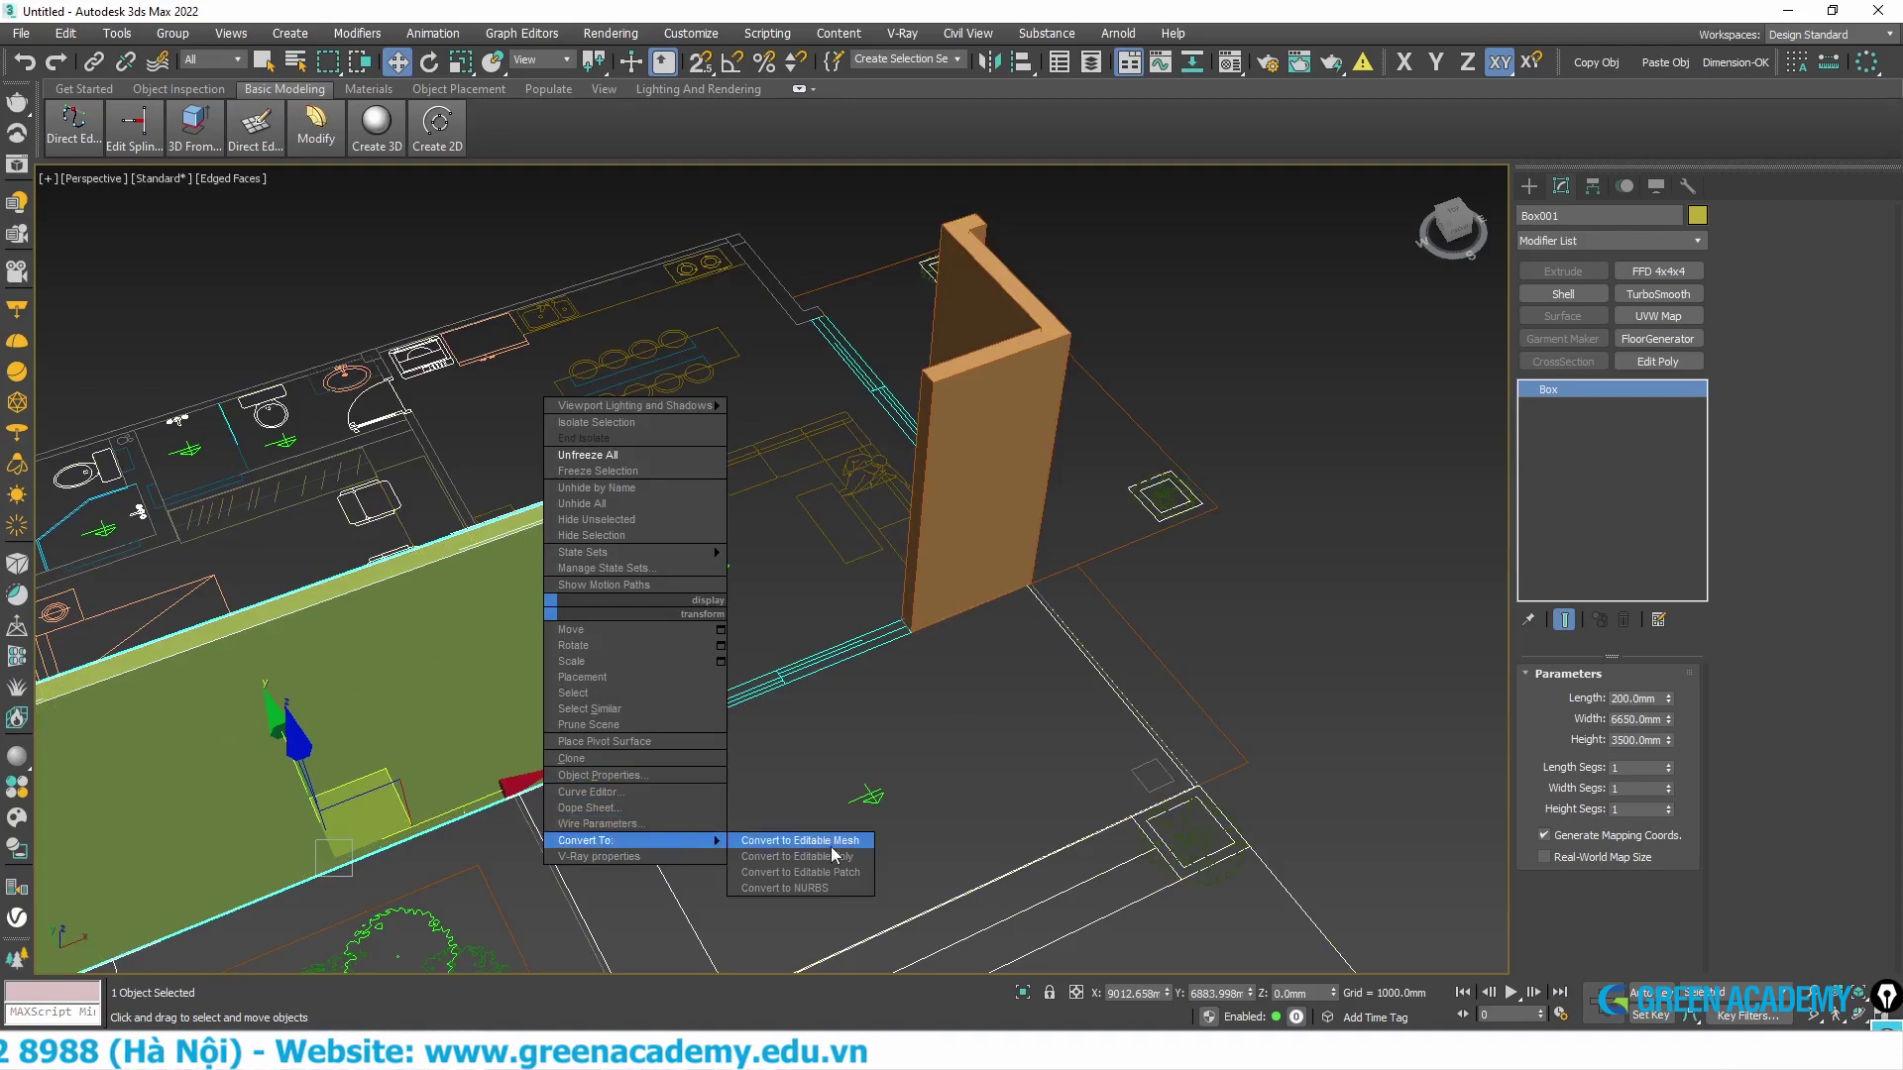
left_click(797, 857)
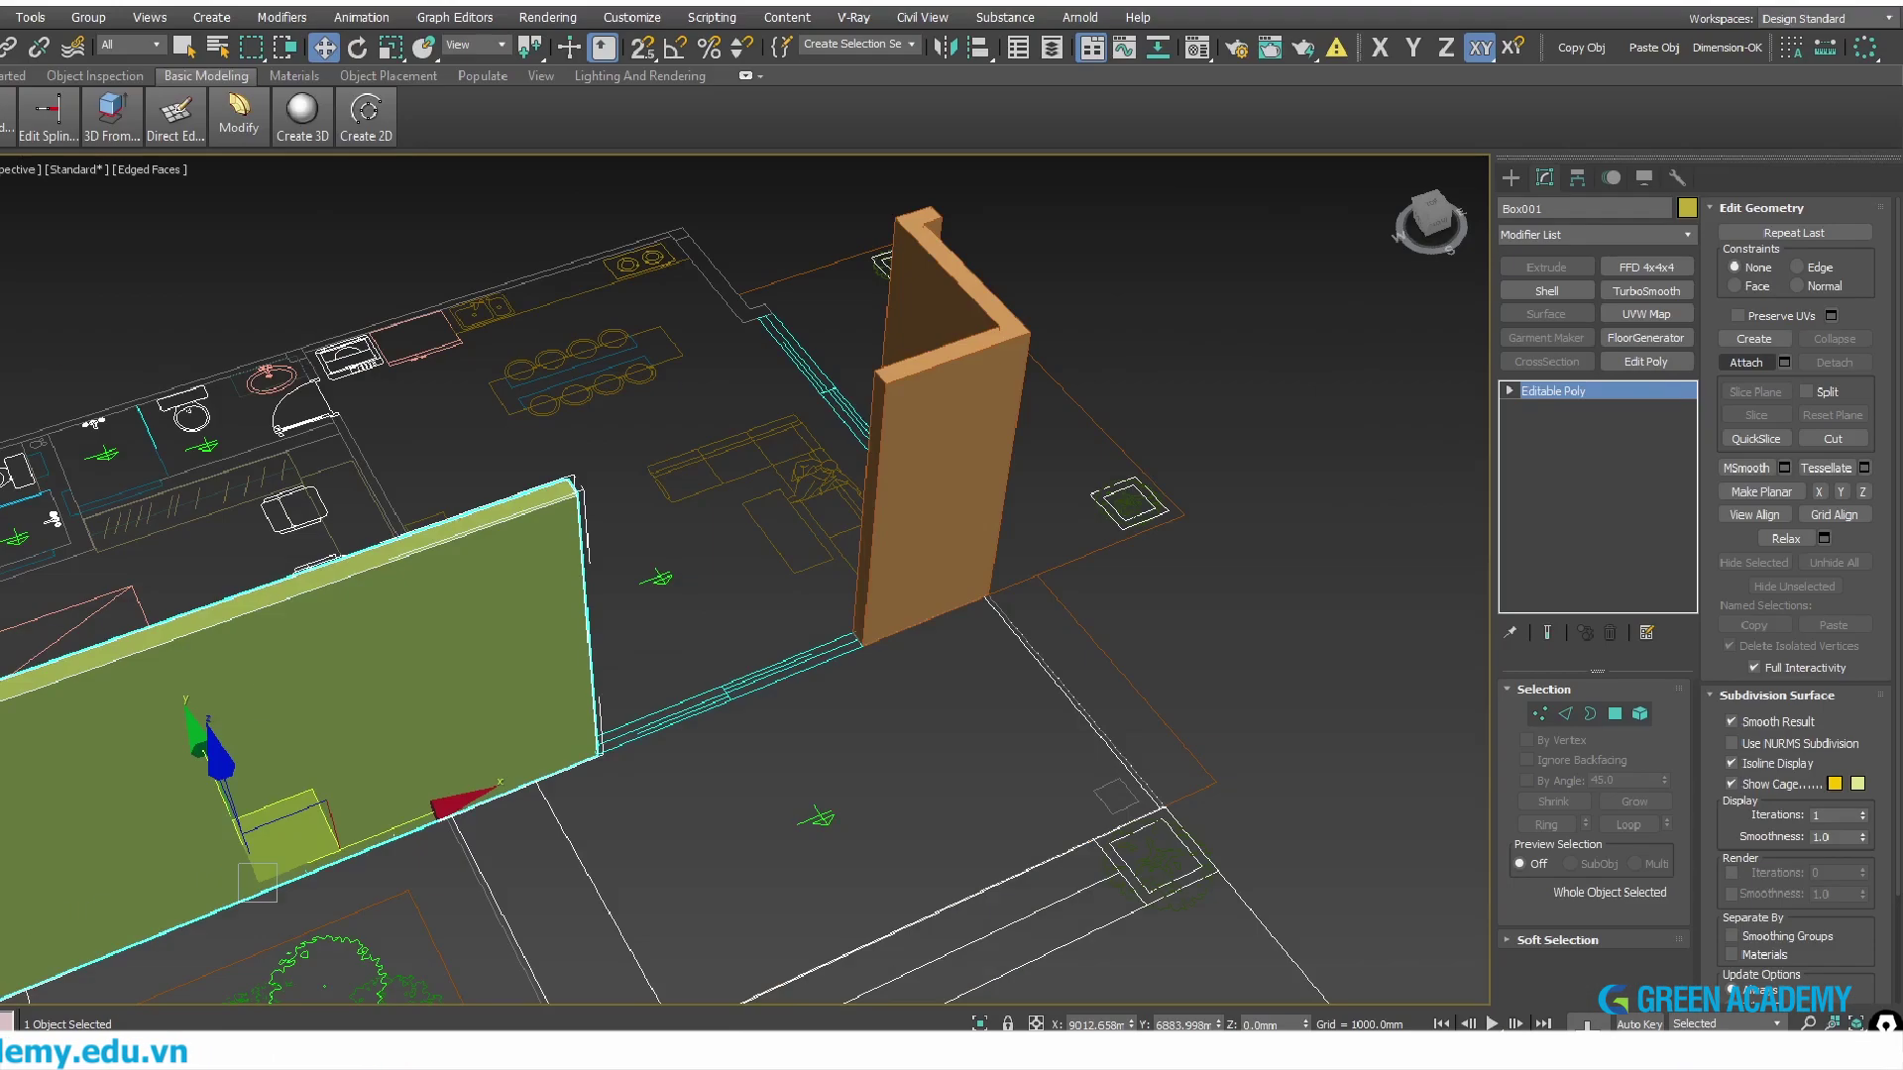
left_click(1745, 359)
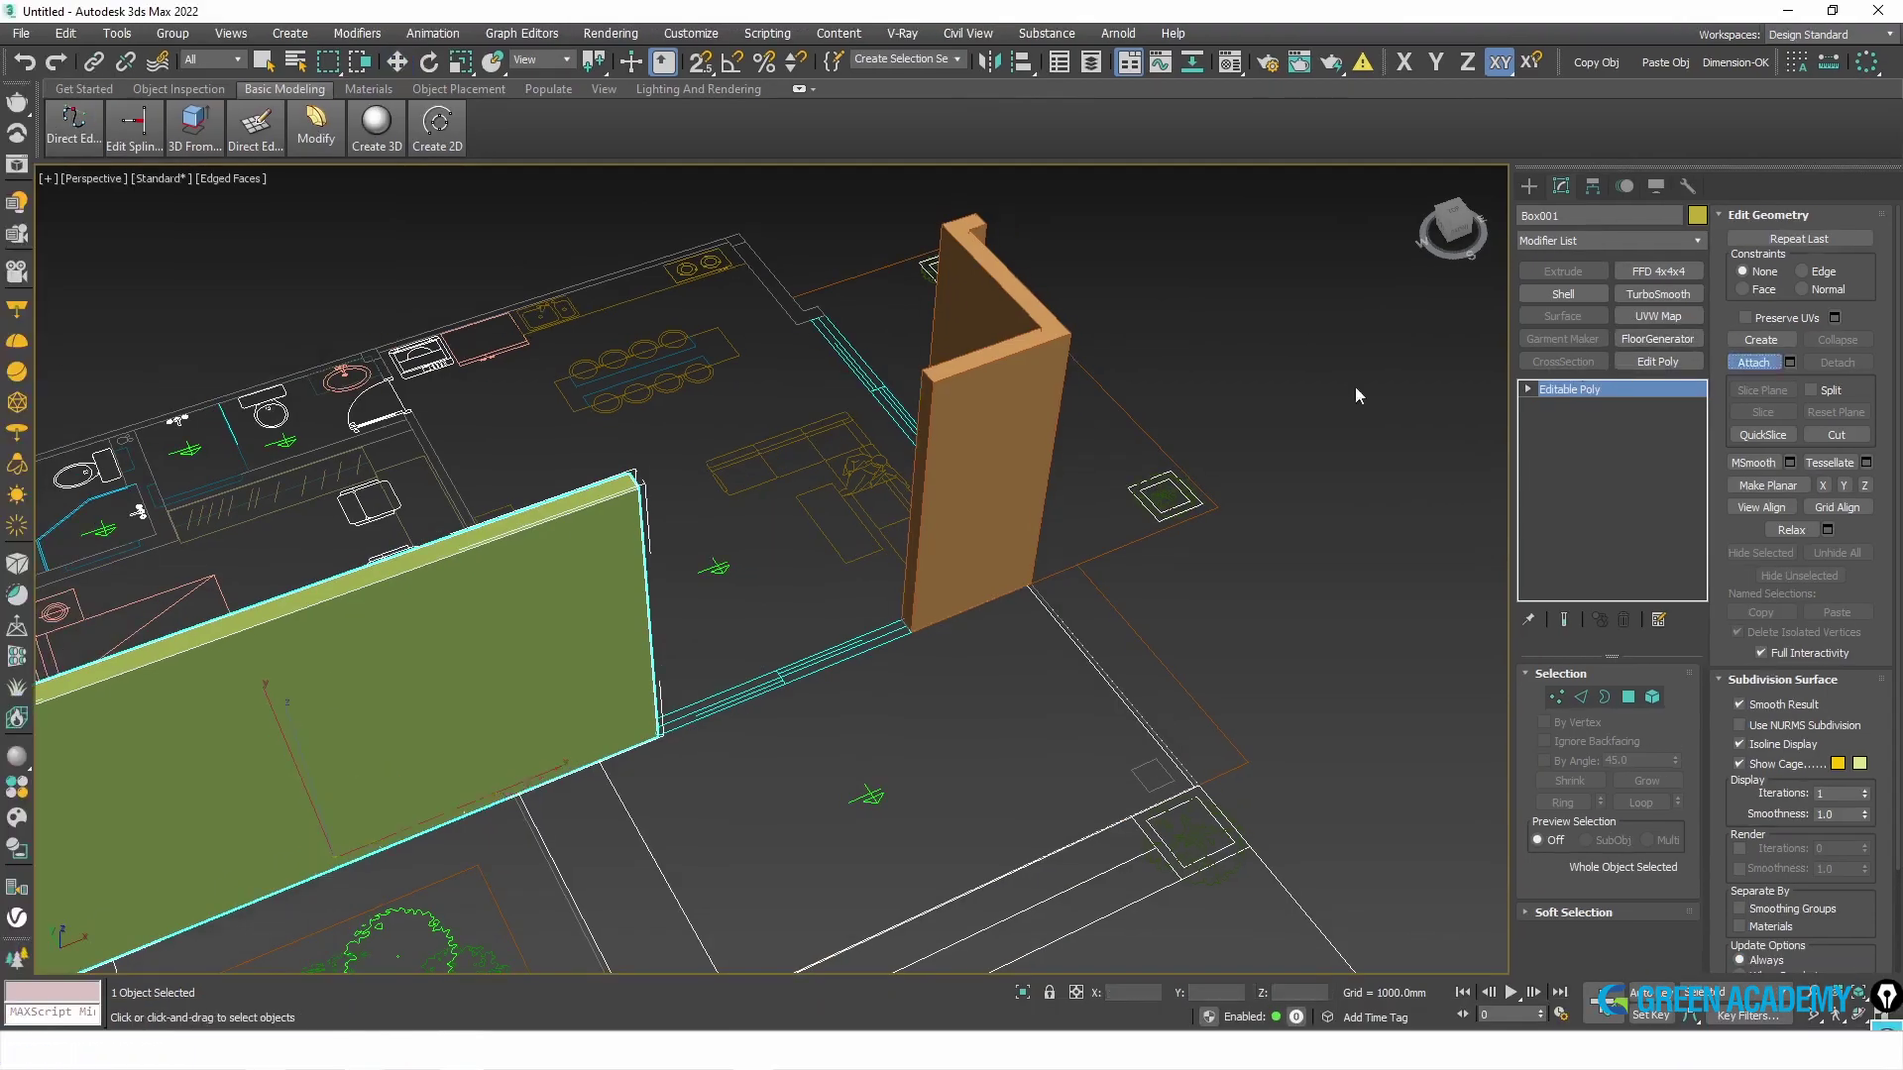
left_click(947, 426)
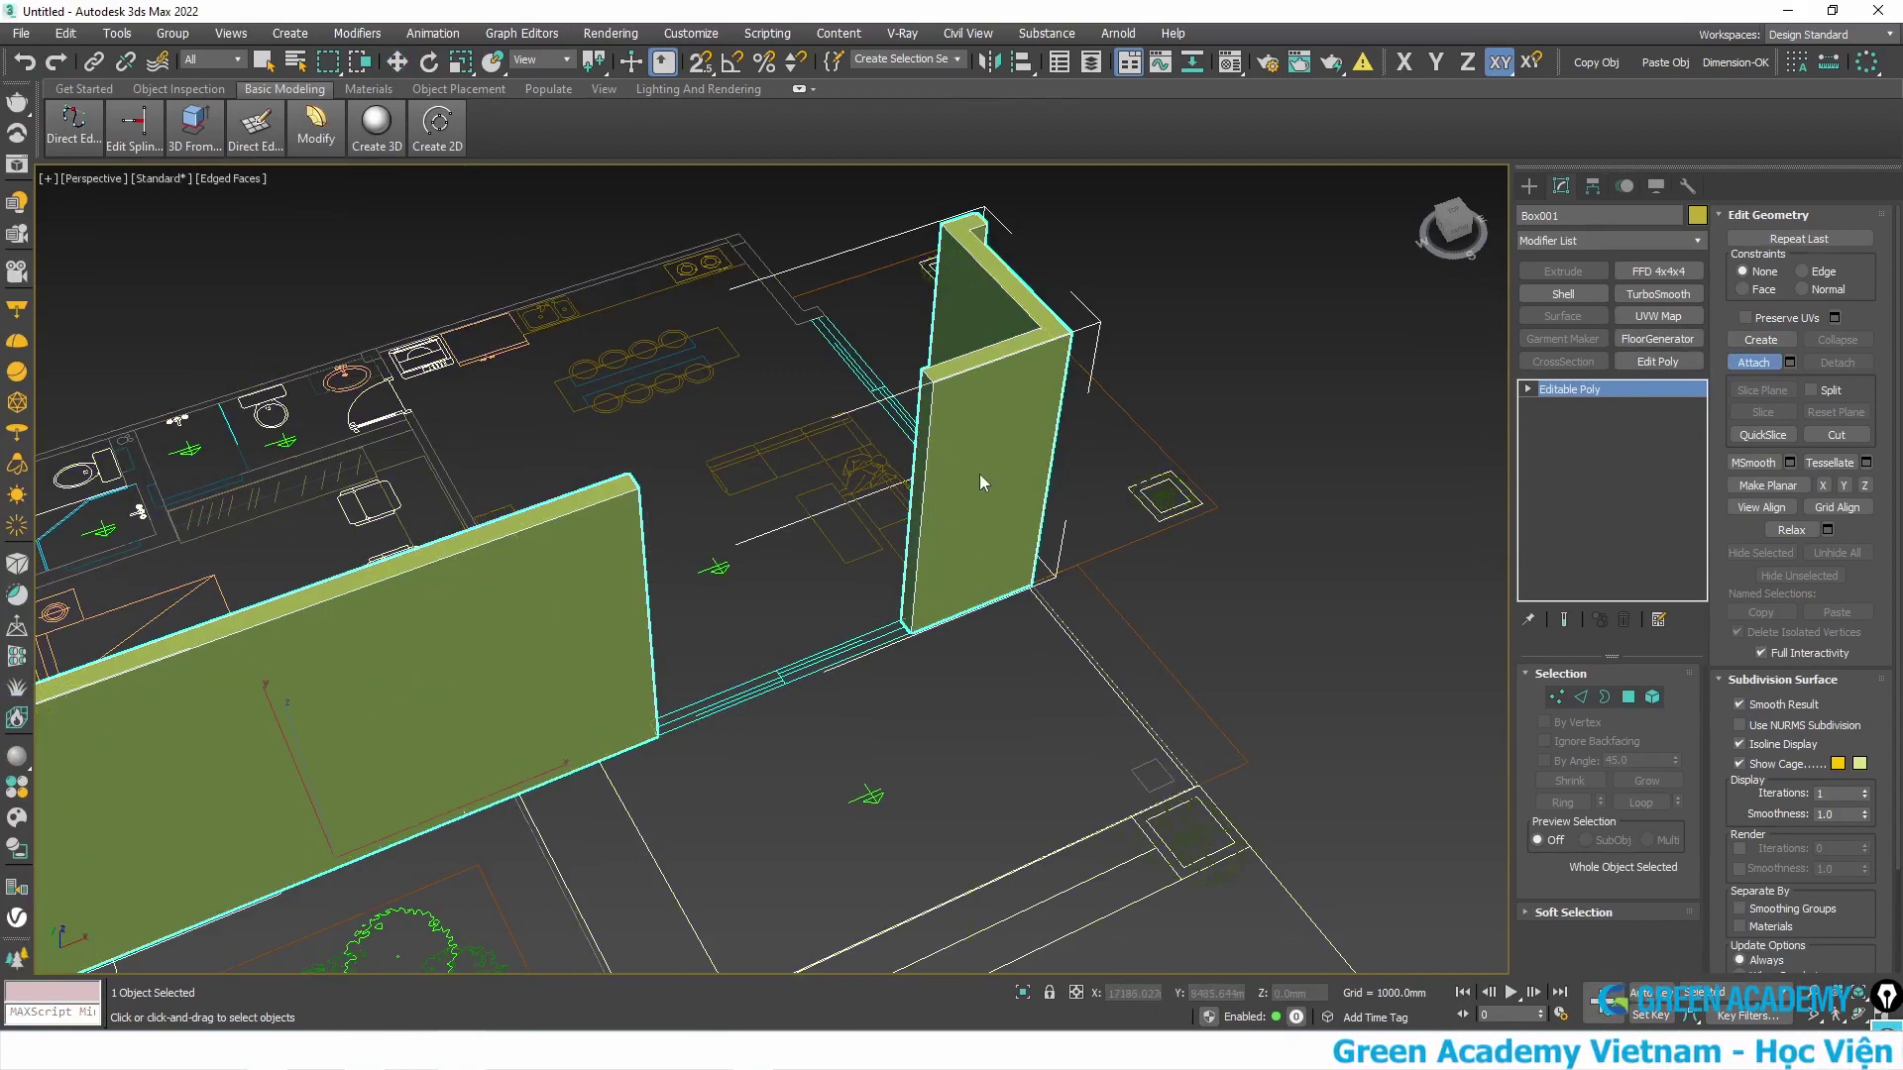
scroll(980, 474, "up", 2)
scroll(946, 467, "up", 3)
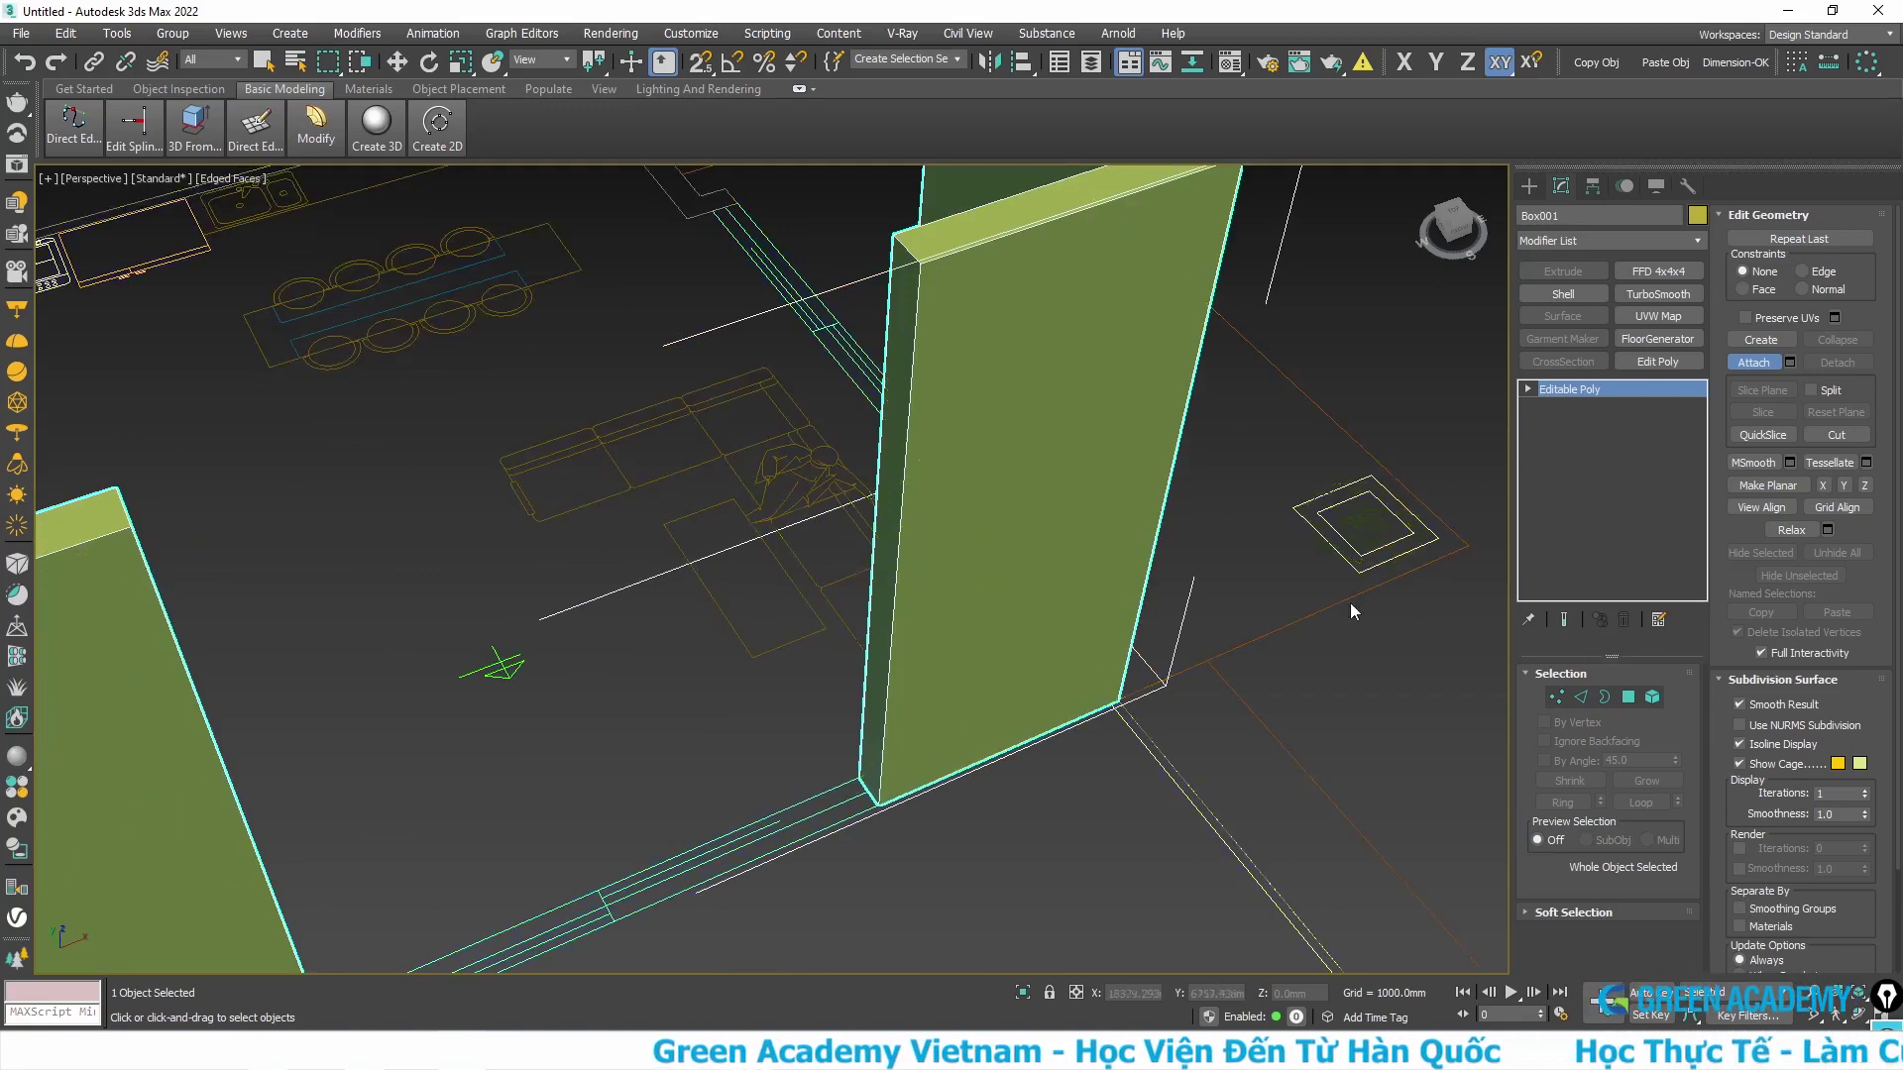
scroll(1140, 401, "down", 2)
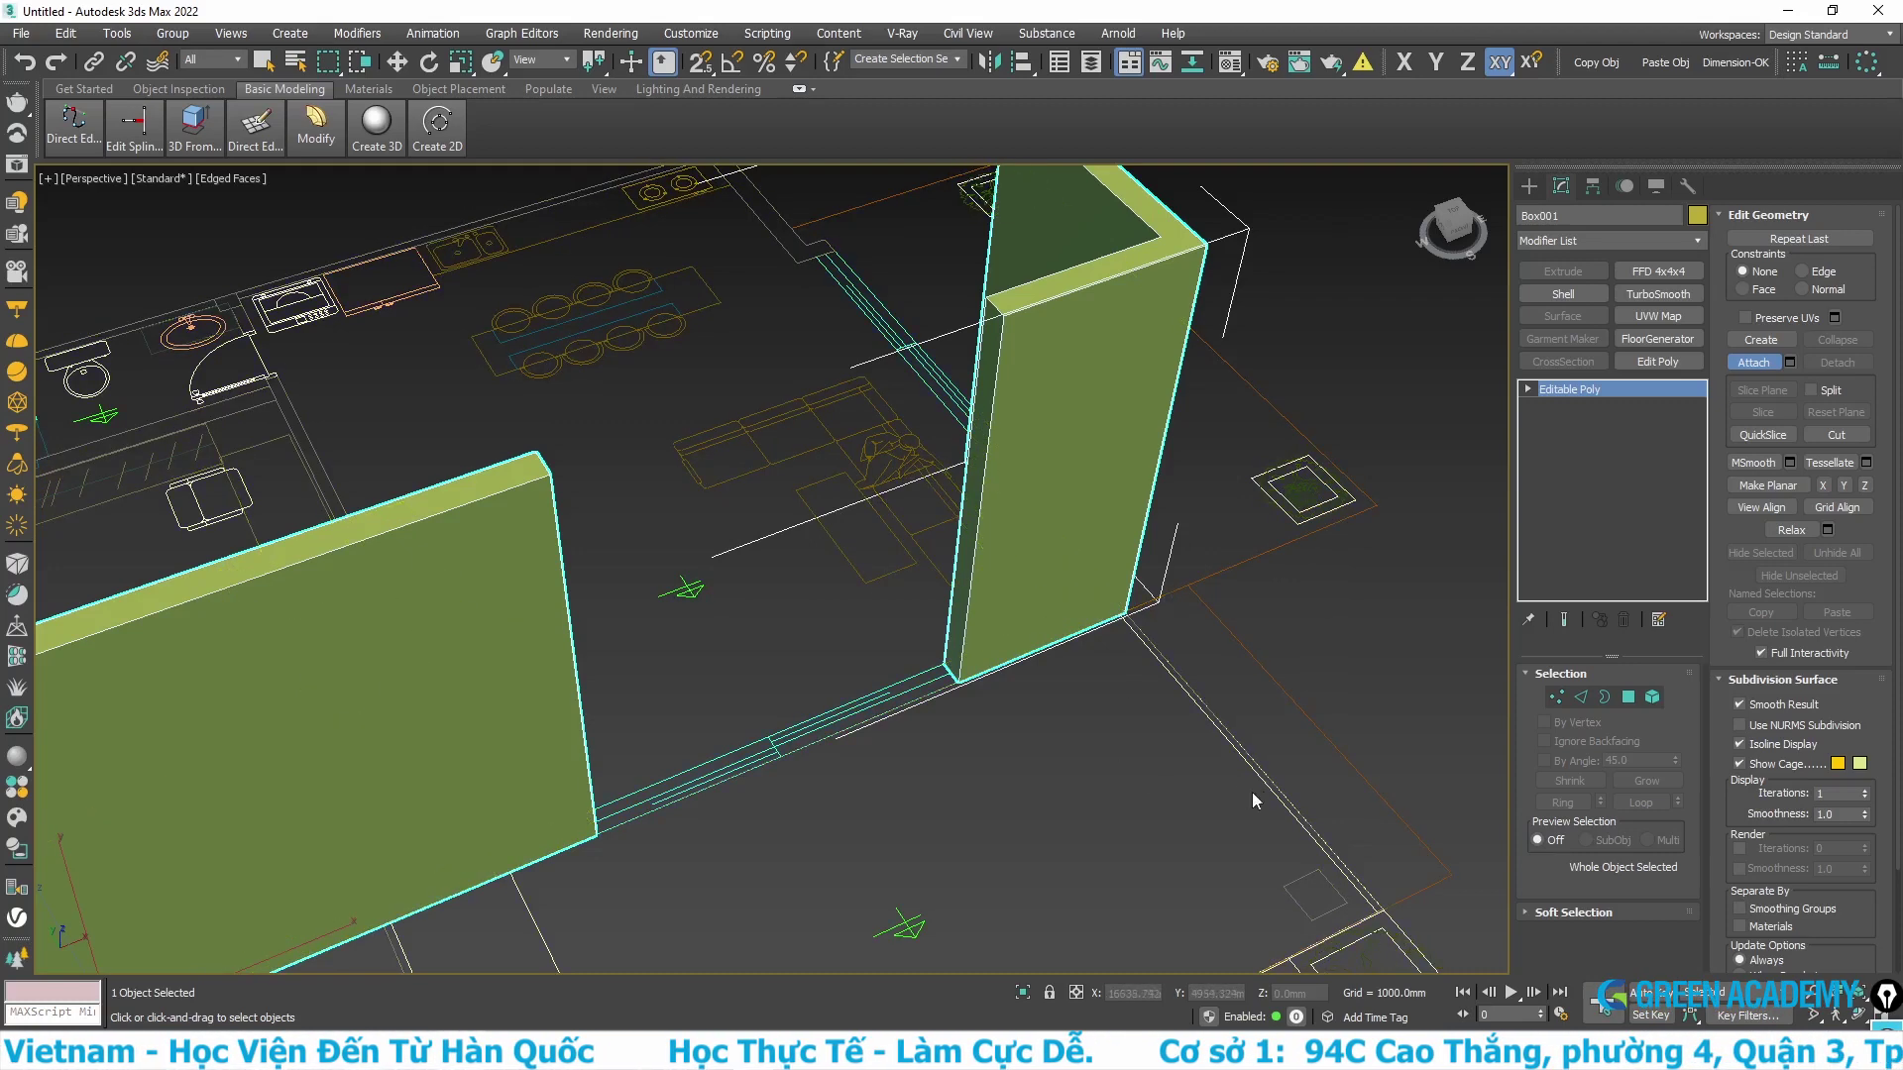
- In Edge mode, select the four vertical edges flanking the wall's opening
left_click(1586, 700)
scroll(929, 398, "up", 4)
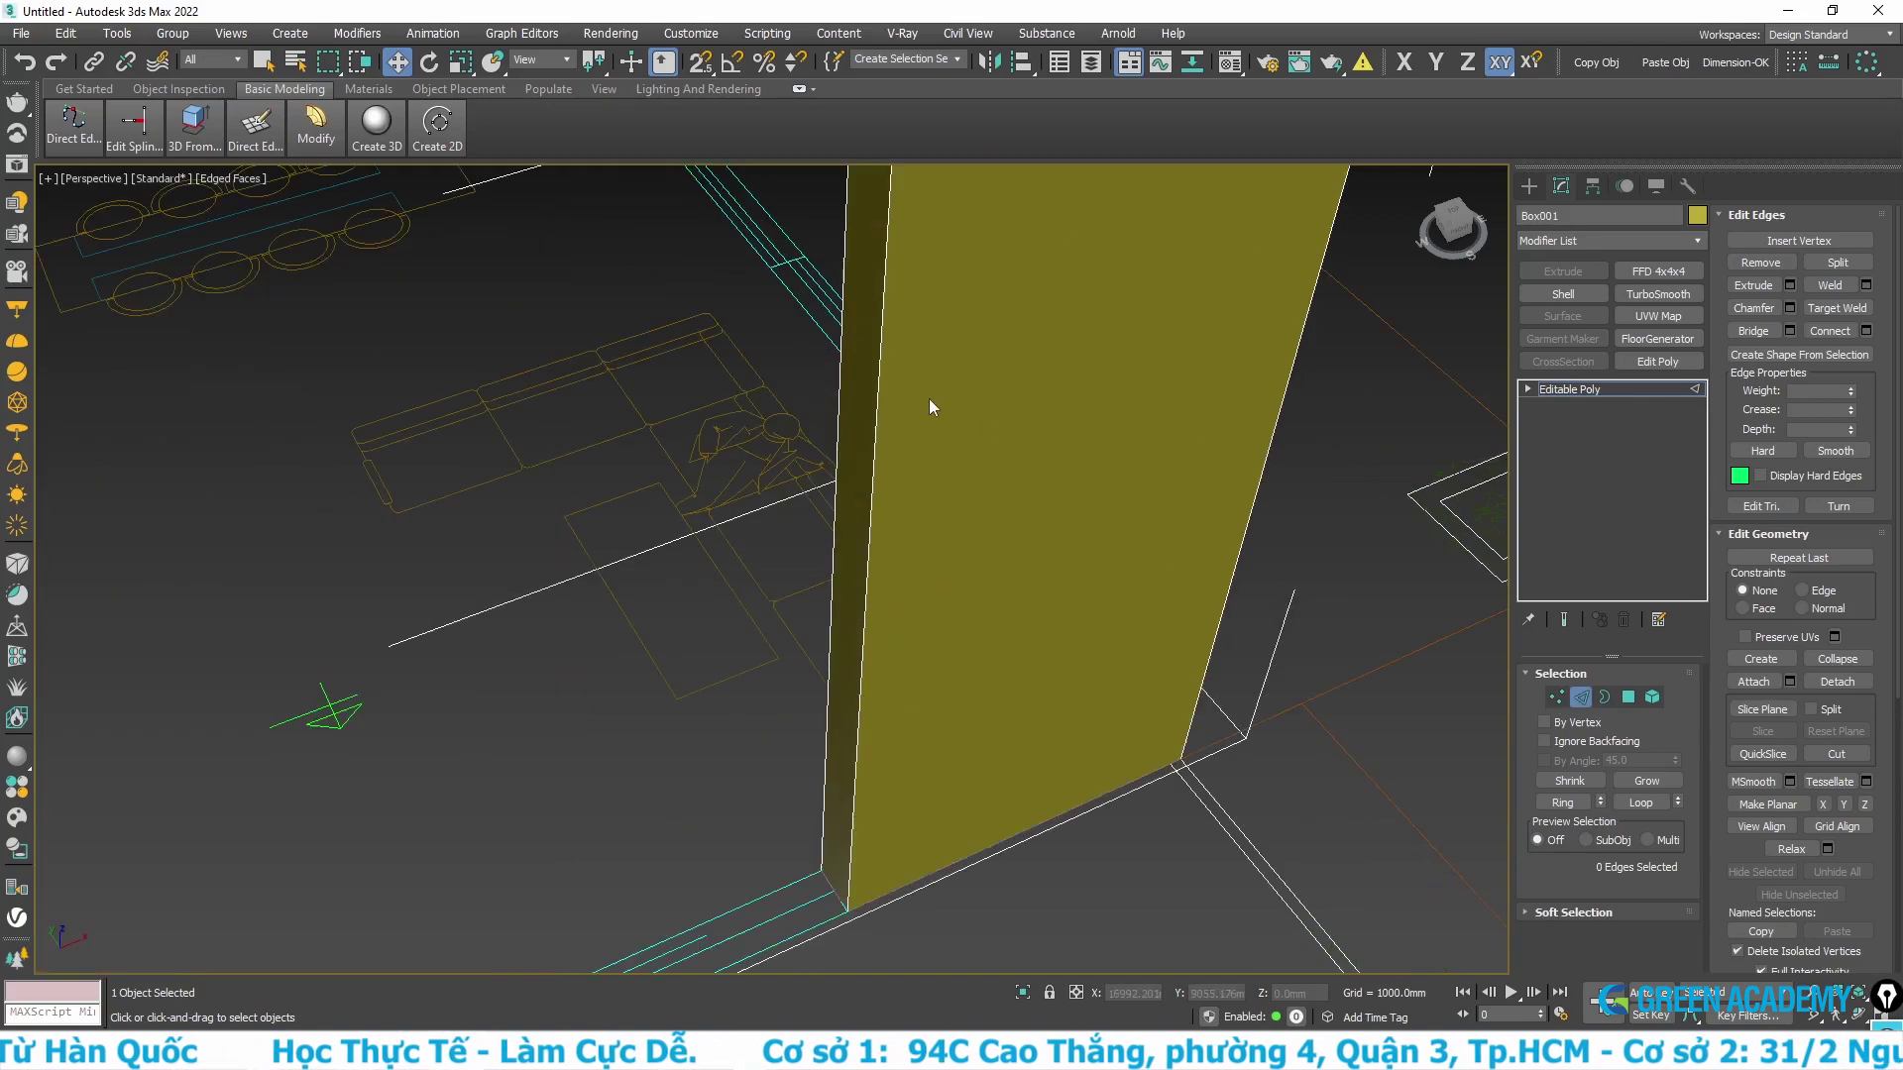
left_click(873, 448)
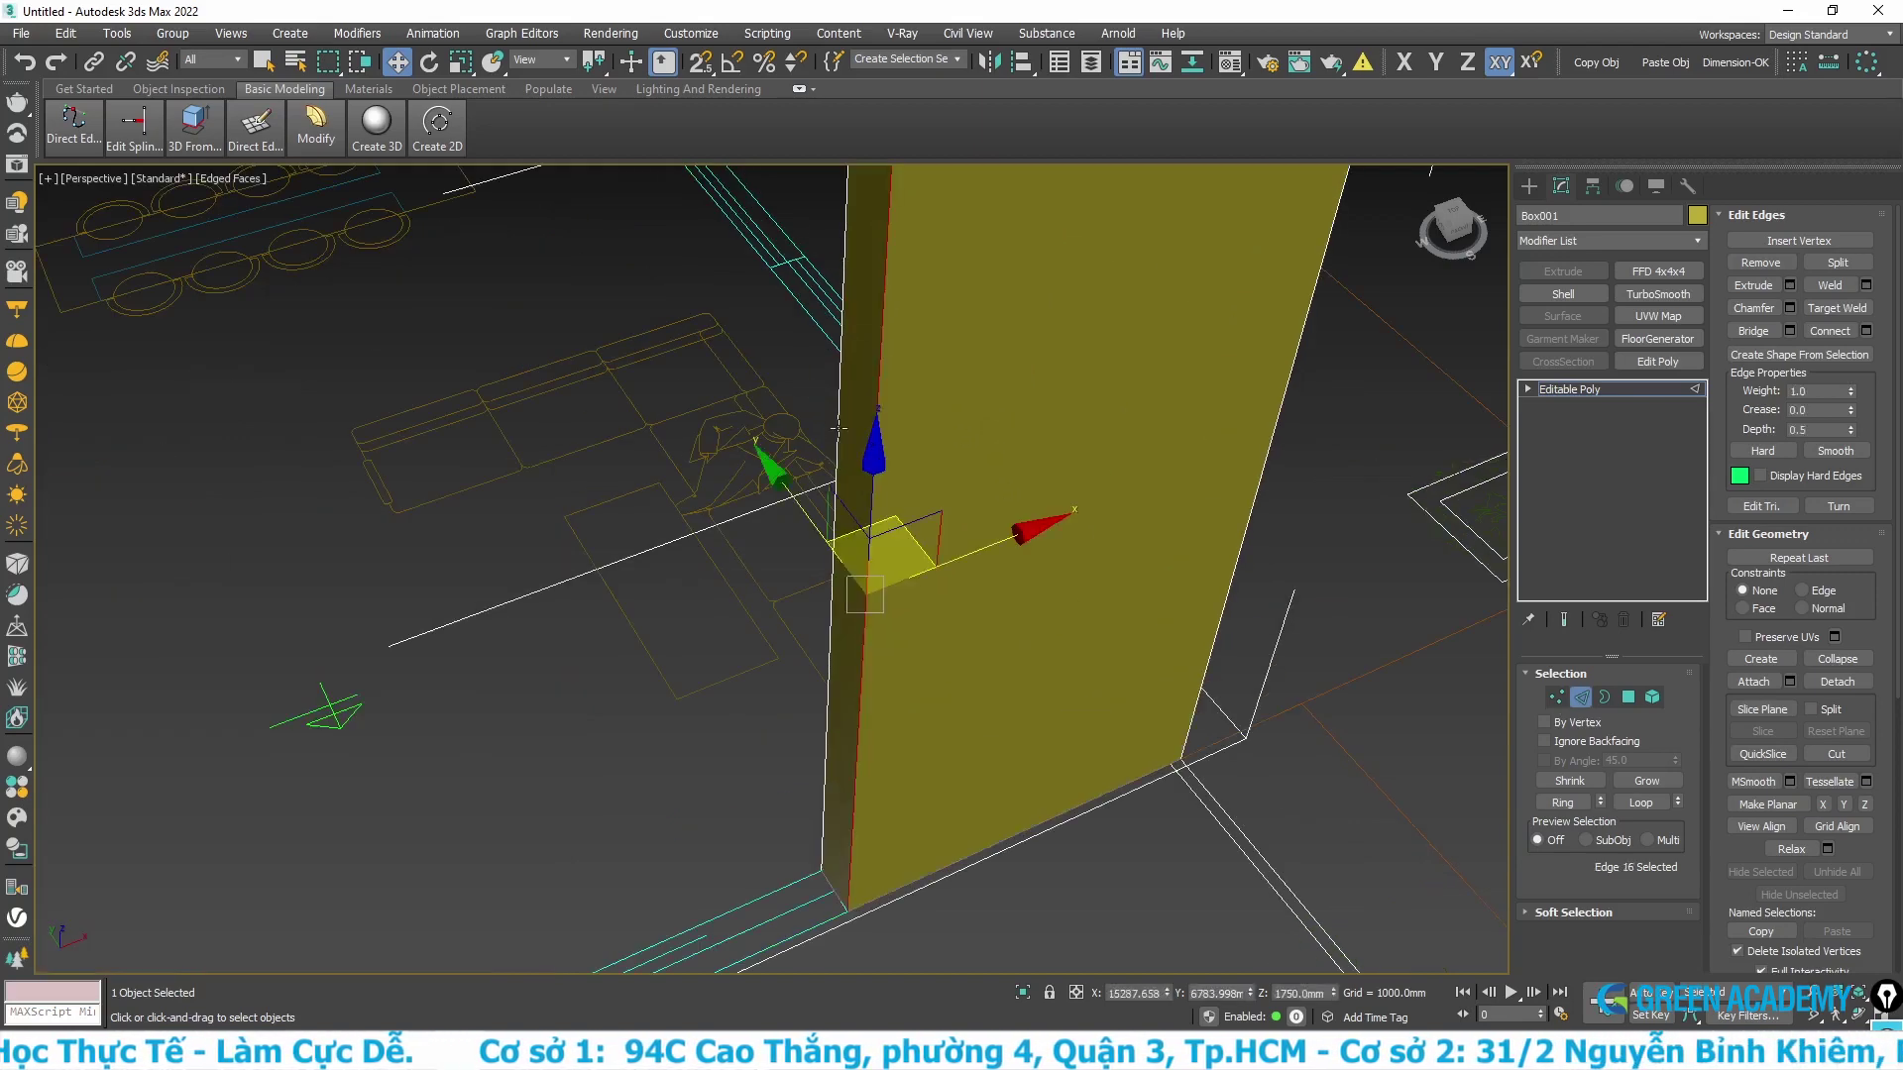
left_click(837, 428, "ctrl")
scroll(1007, 490, "down", 4)
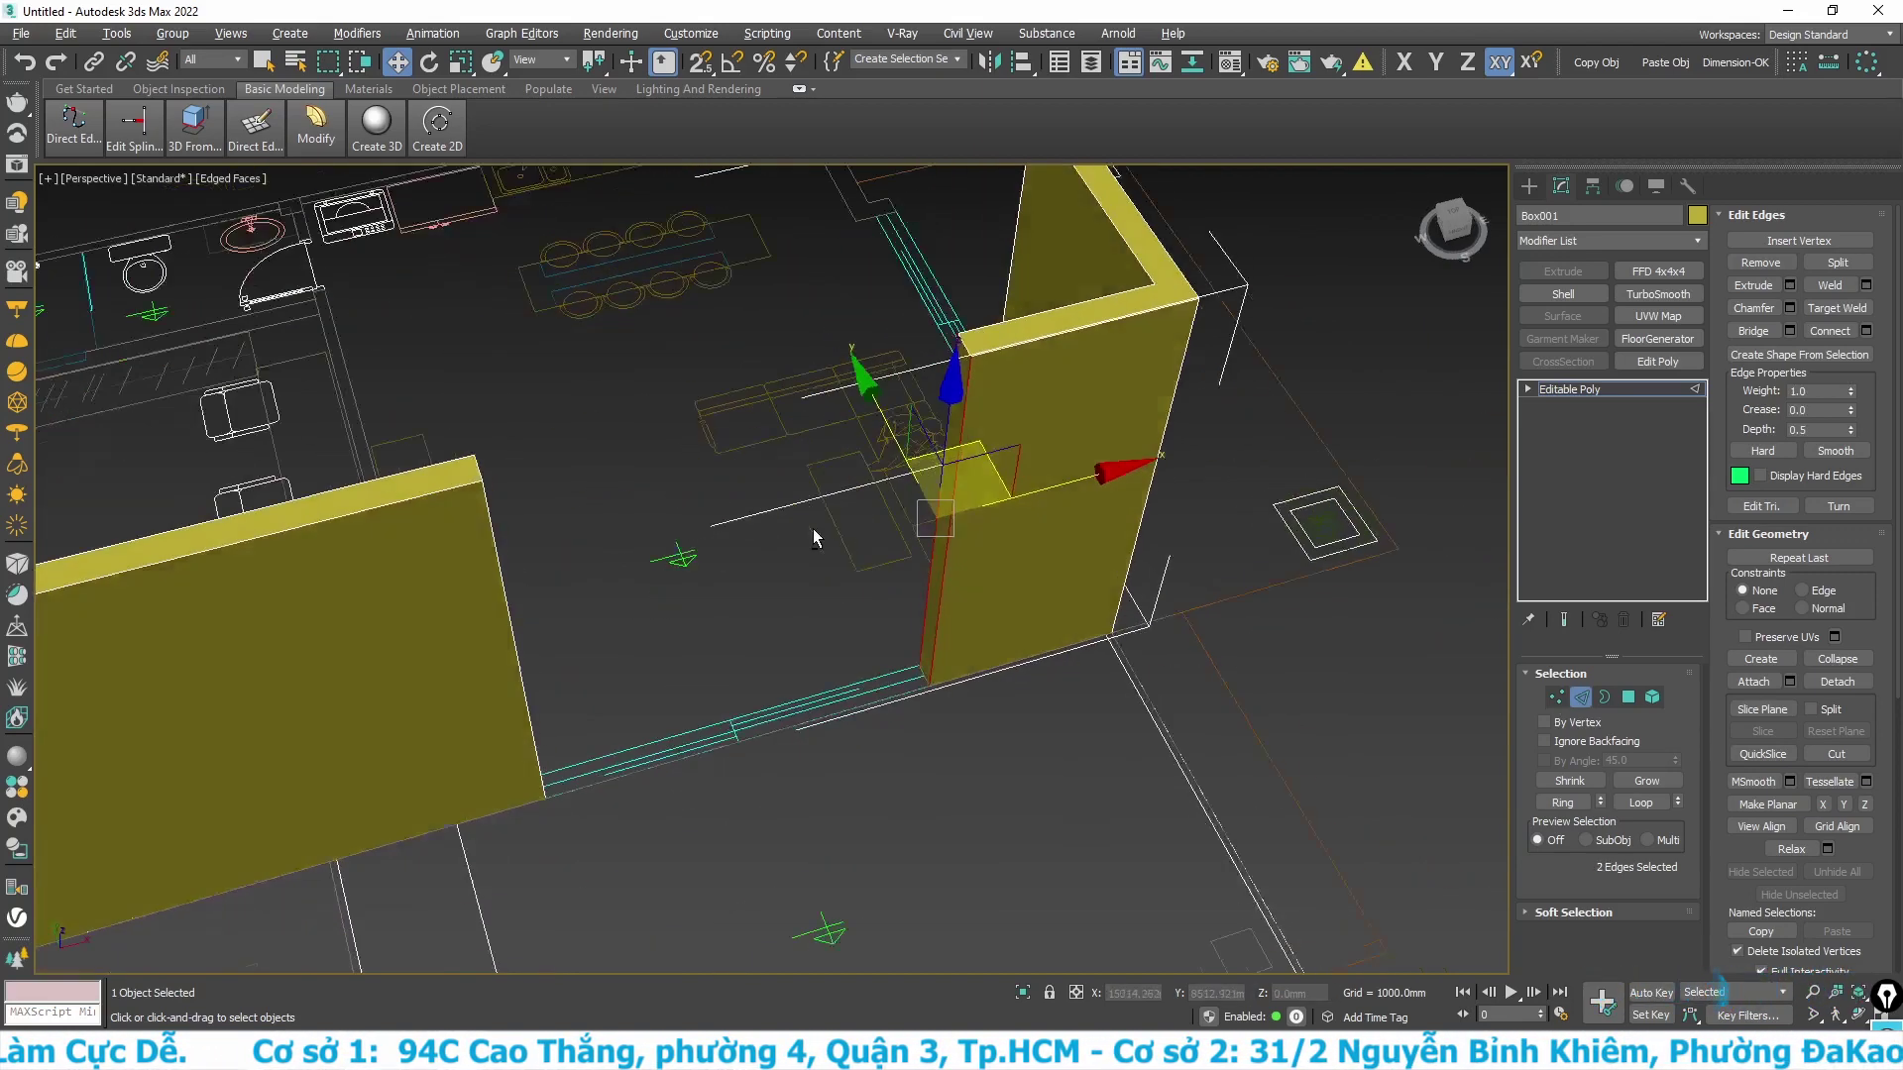
scroll(813, 527, "down", 3)
mouse_move(693, 297)
middle_mouse_down("alt")
mouse_move(769, 390)
mouse_move(712, 558)
middle_mouse_up("alt")
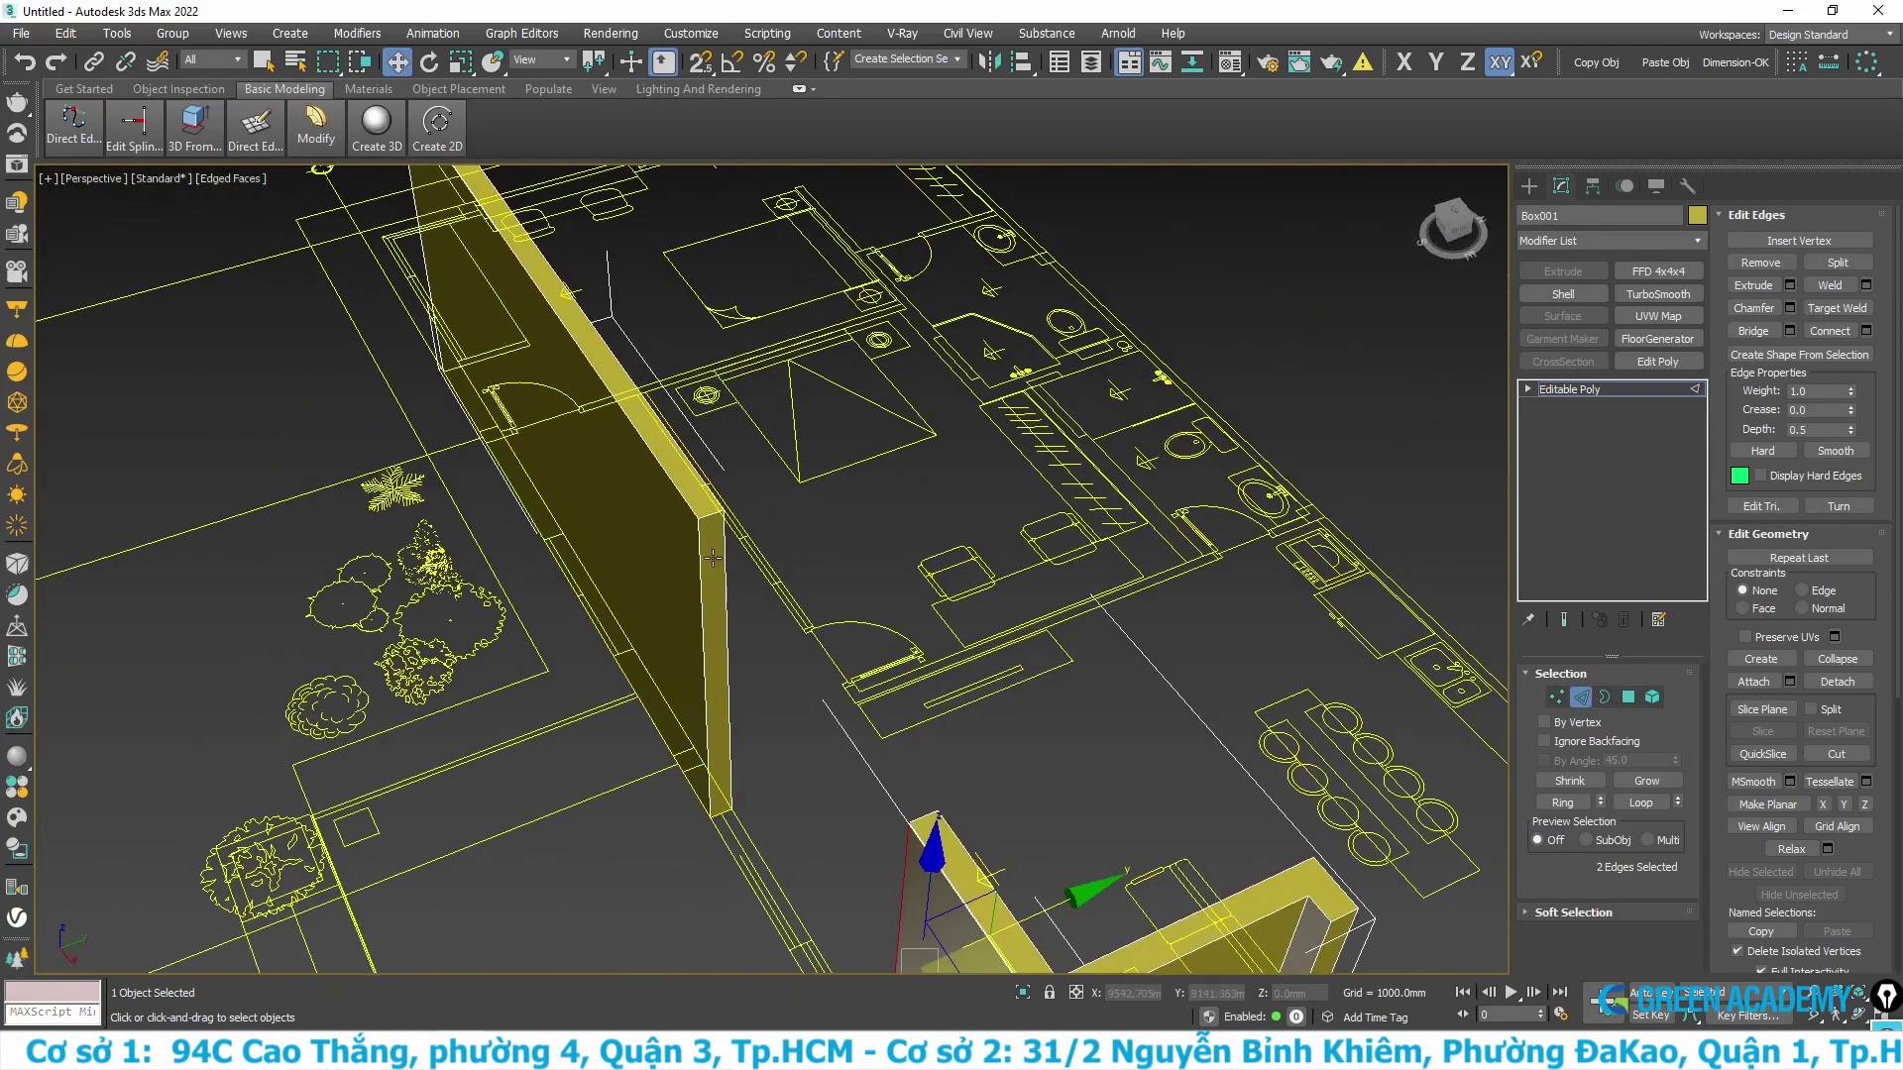
scroll(712, 558, "up", 2)
left_click(716, 620, "ctrl")
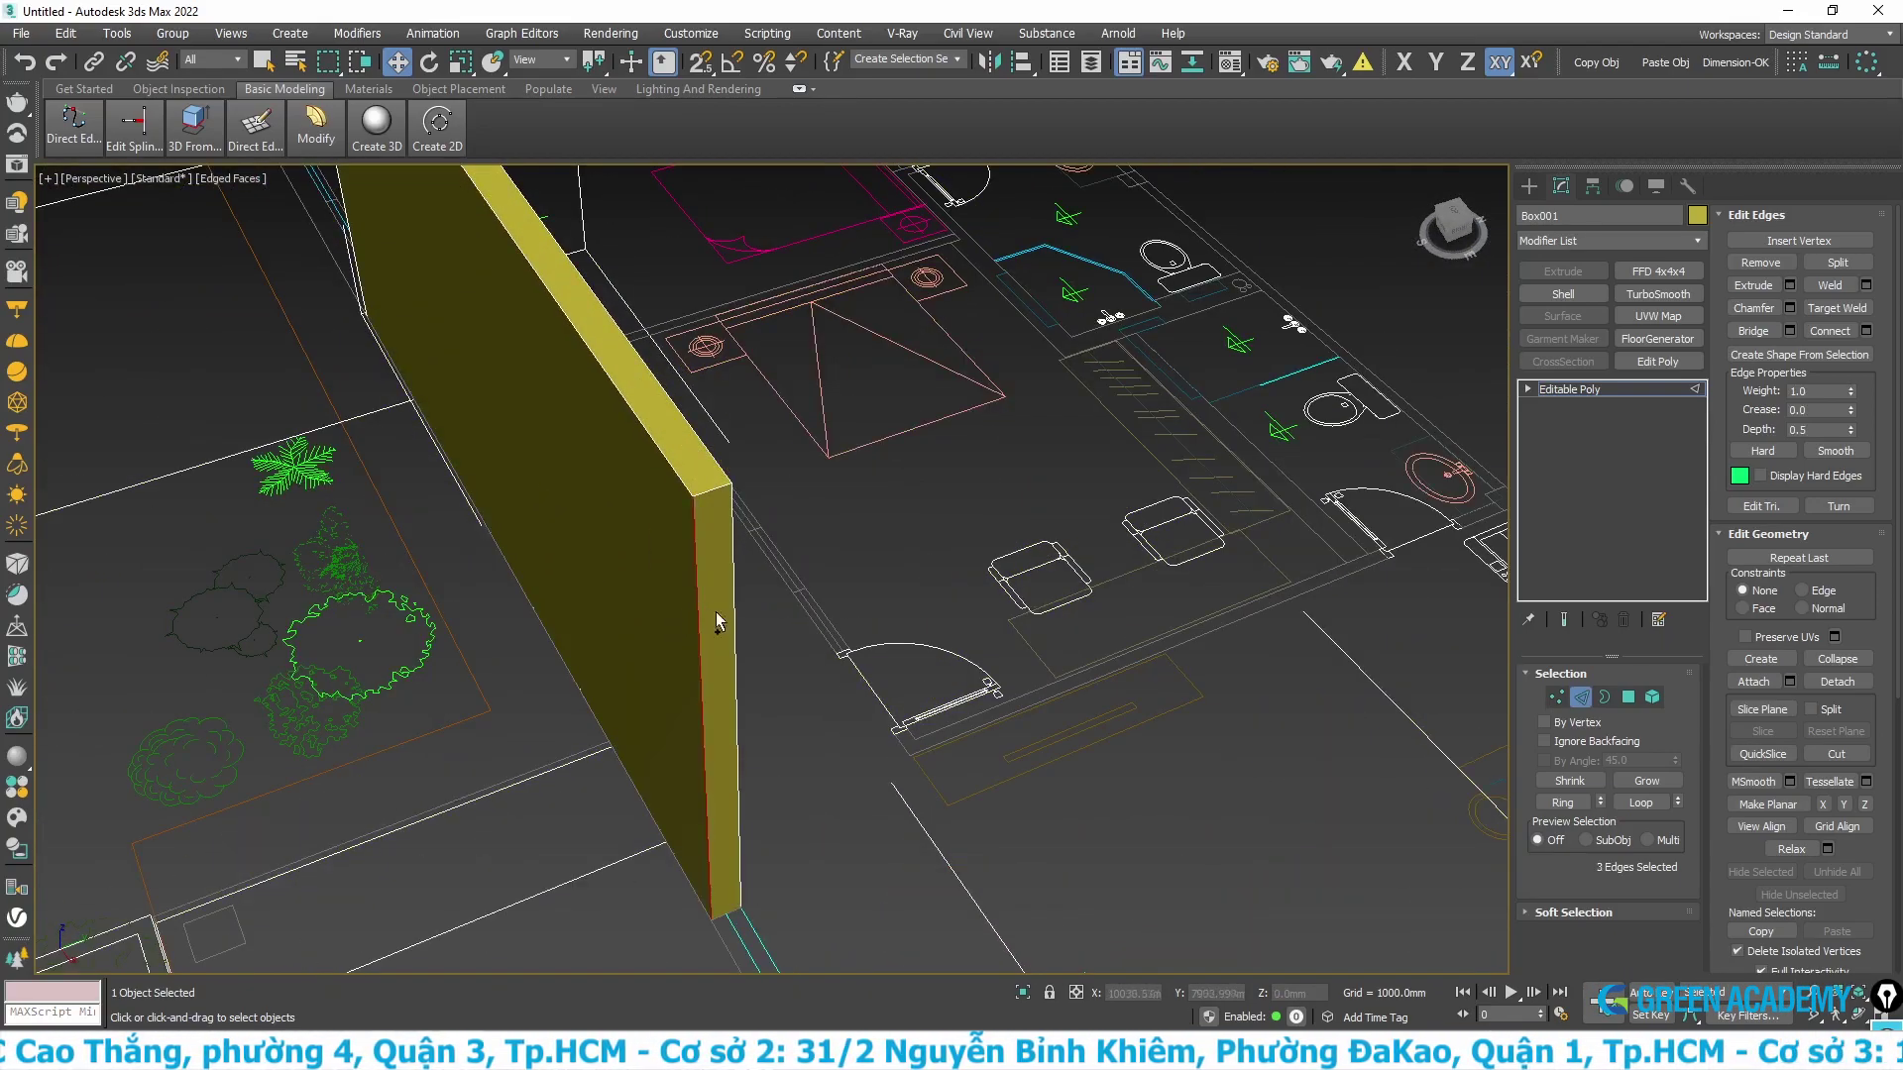
left_click(733, 634, "ctrl")
scroll(783, 753, "down", 3)
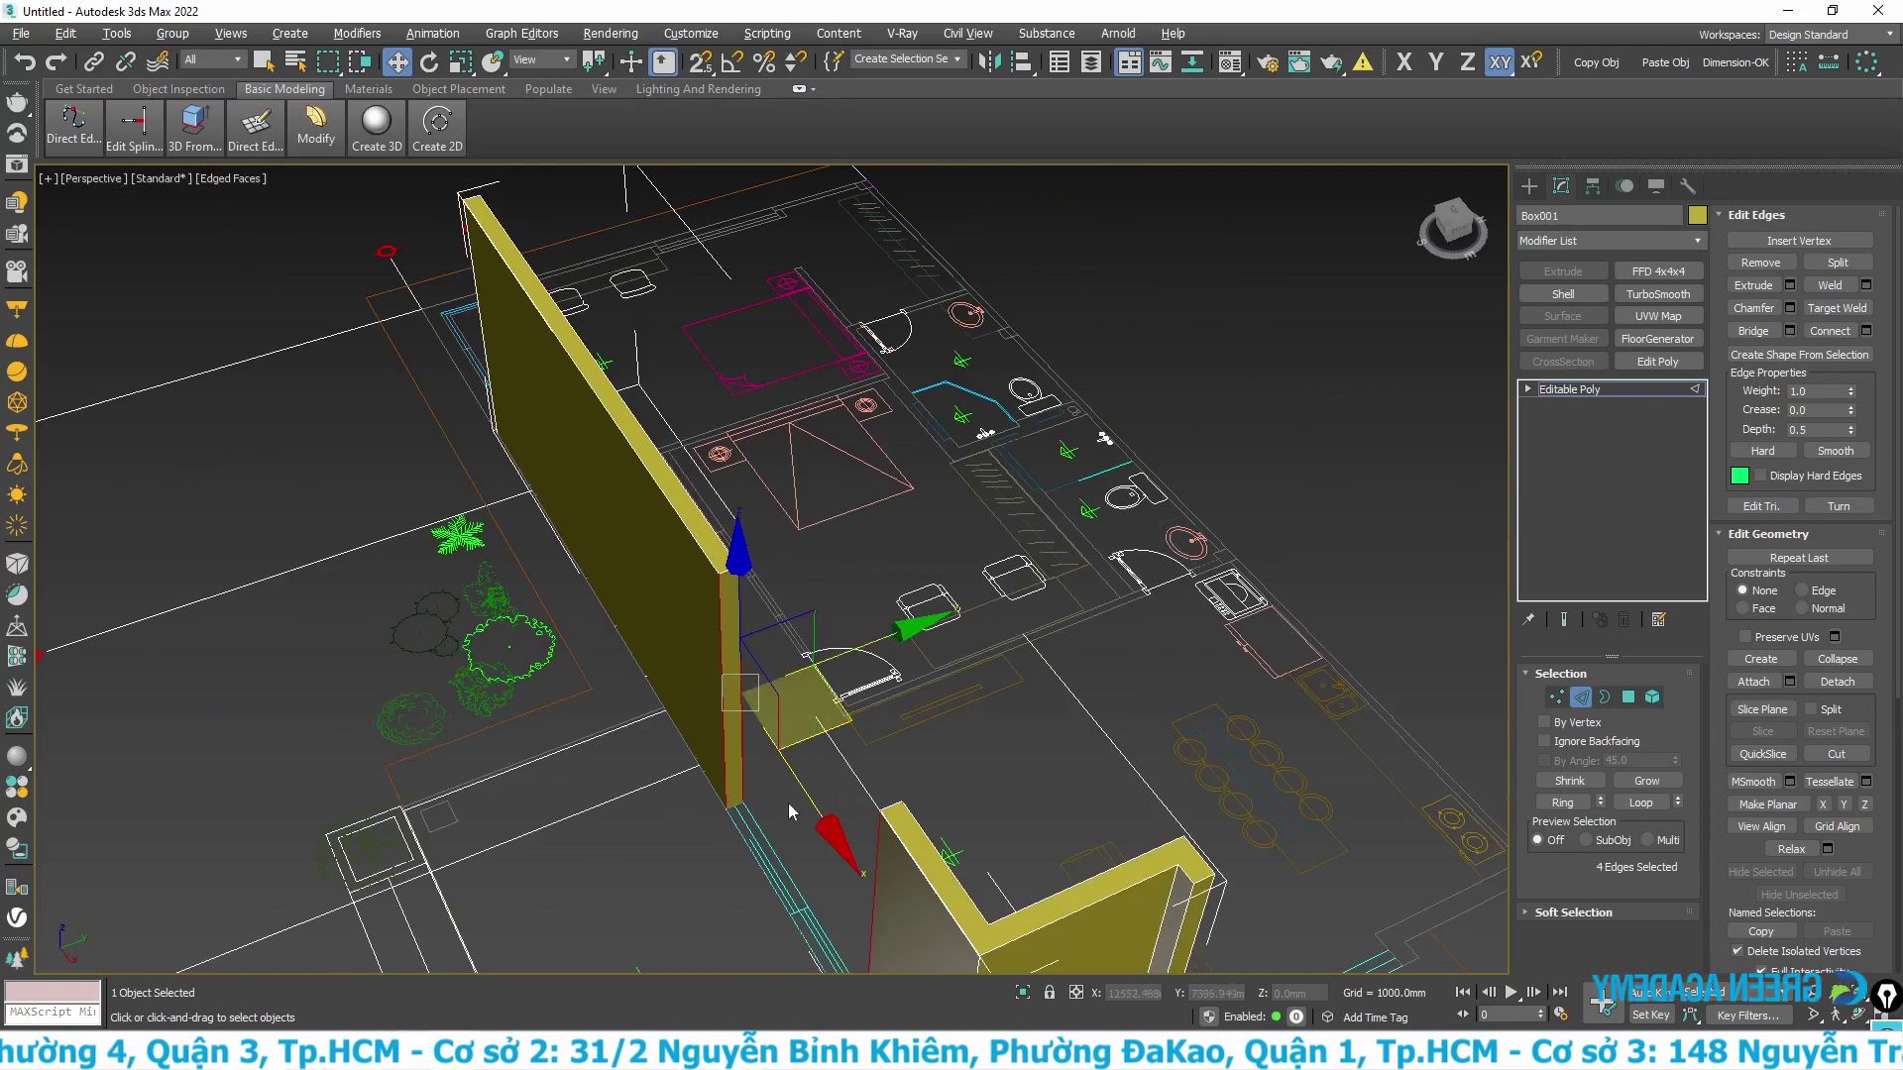
middle_click_drag(791, 811, 811, 676, "alt")
scroll(795, 769, "up", 2)
- Connect the four selected edges with one horizontal segment, then deselect
right_click(811, 676)
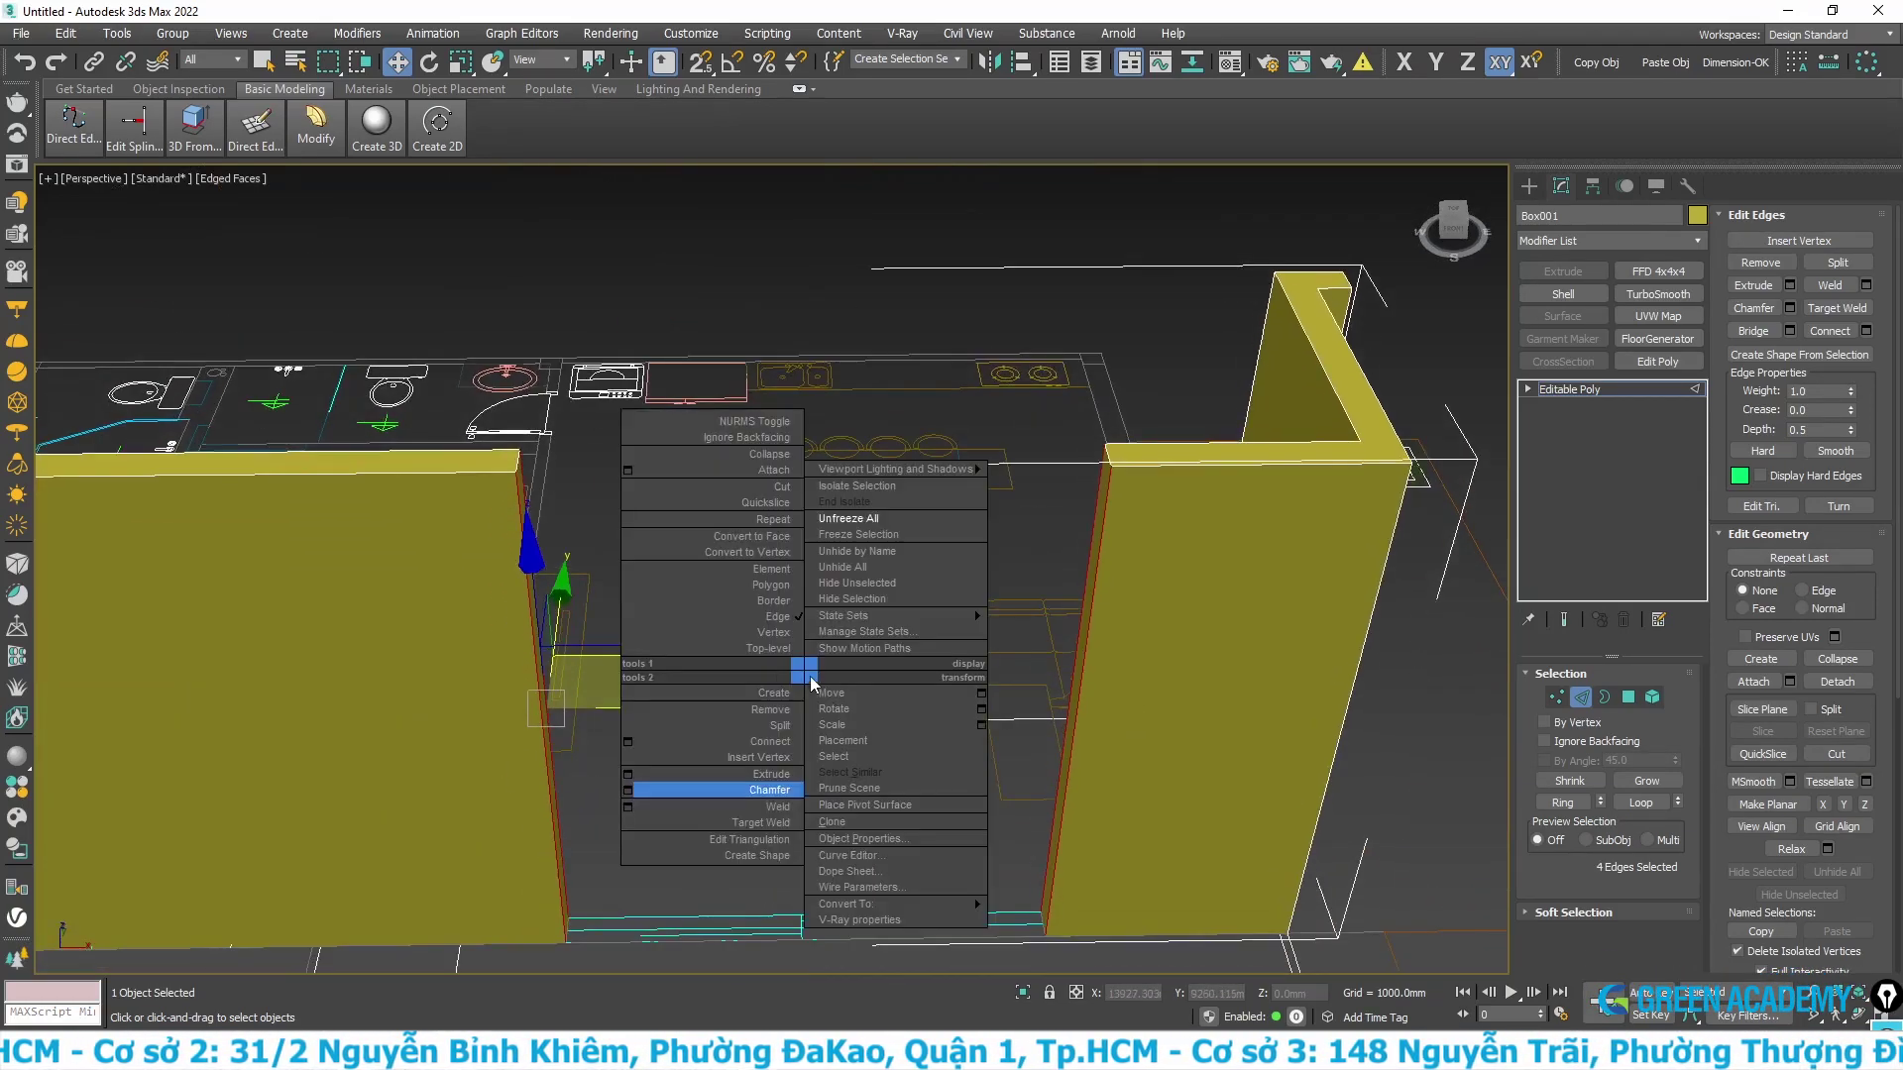
left_click(628, 743)
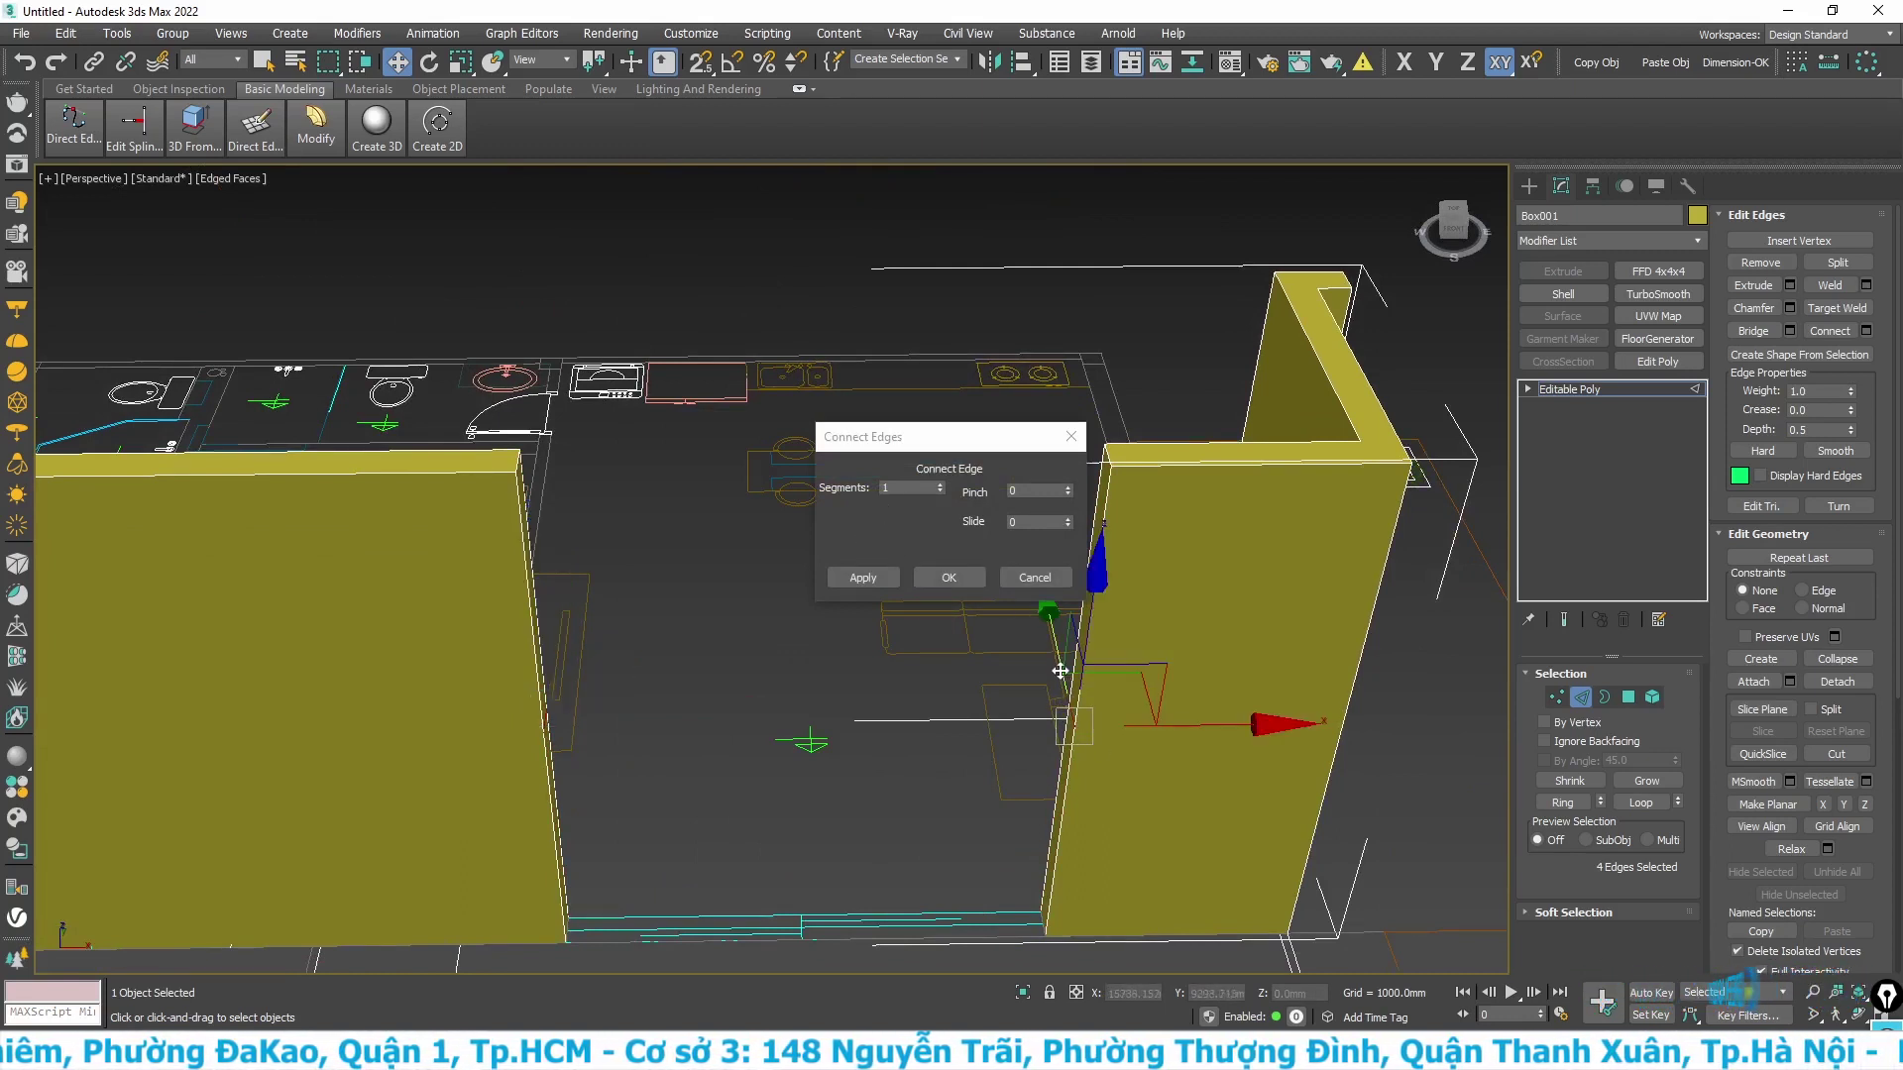
left_click(957, 575)
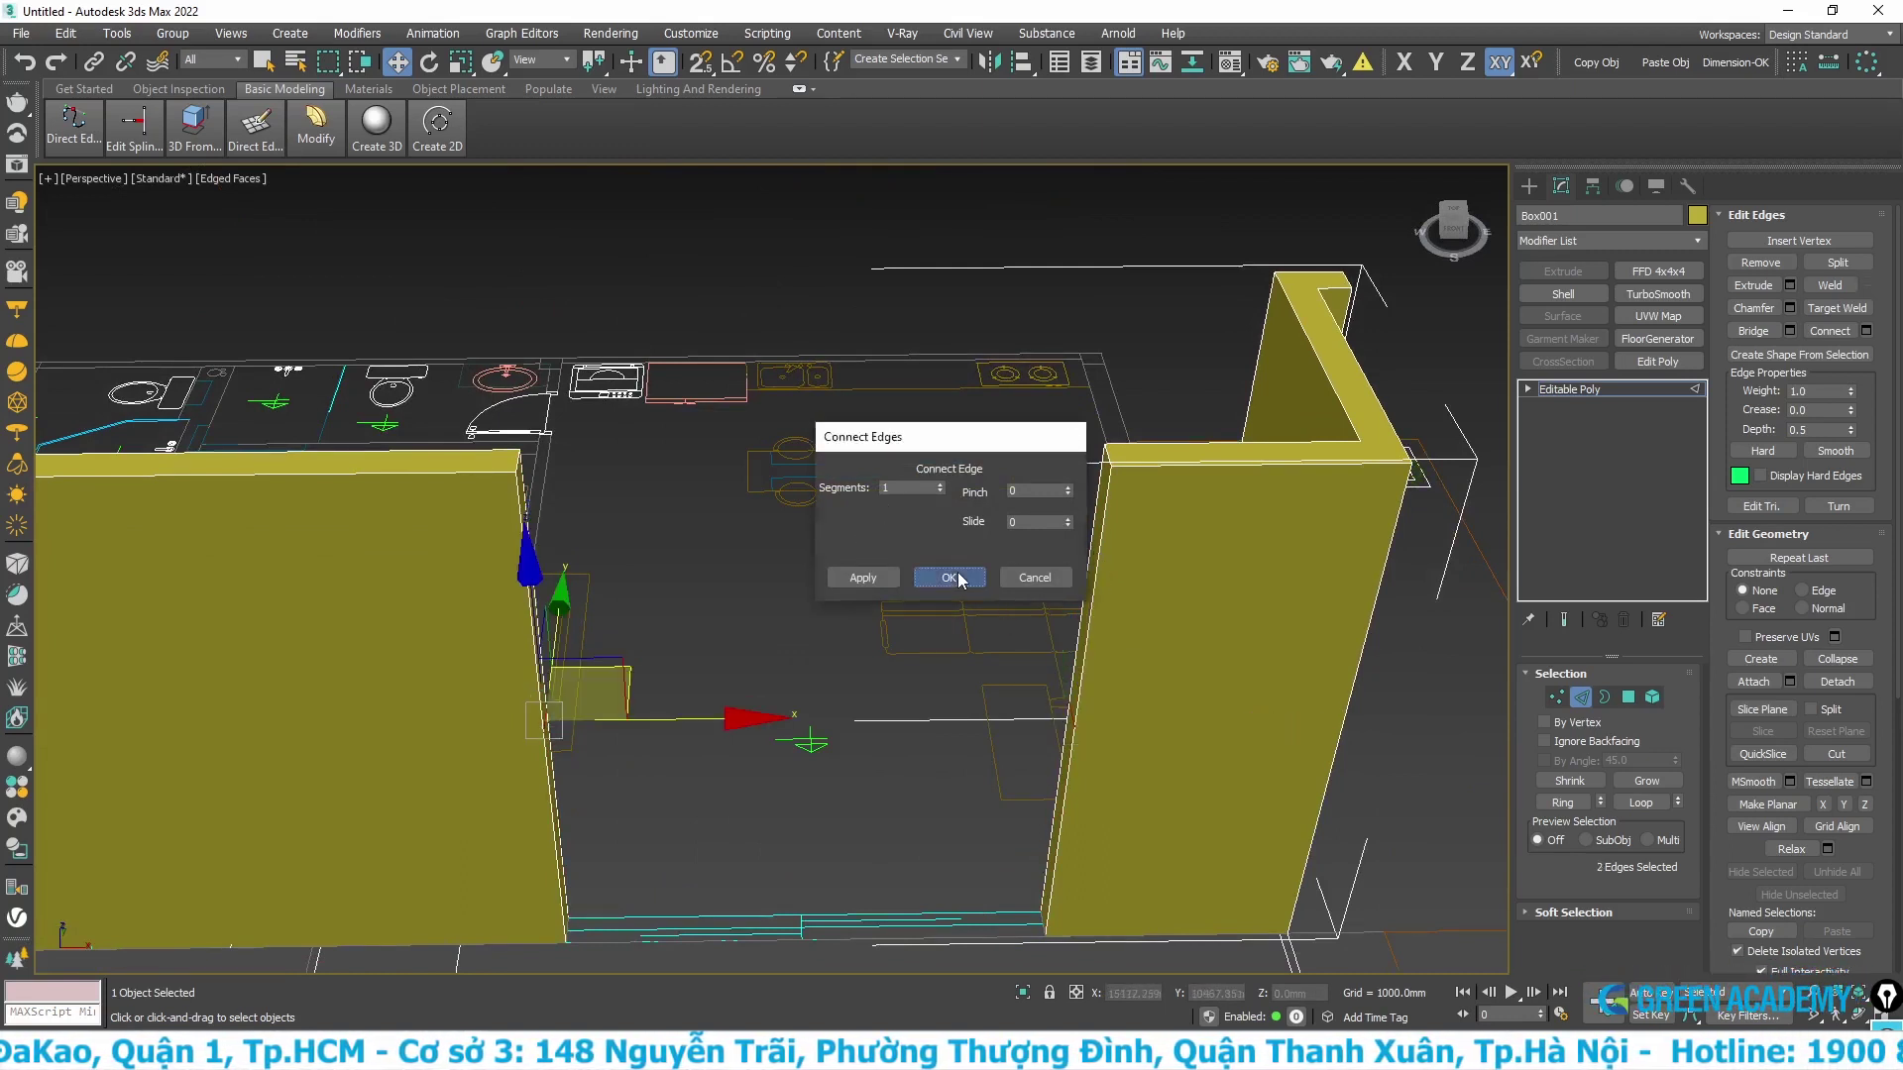
left_click(936, 729)
- Select the new vertices on both walls and set their Z height to 2750 mm
key("1")
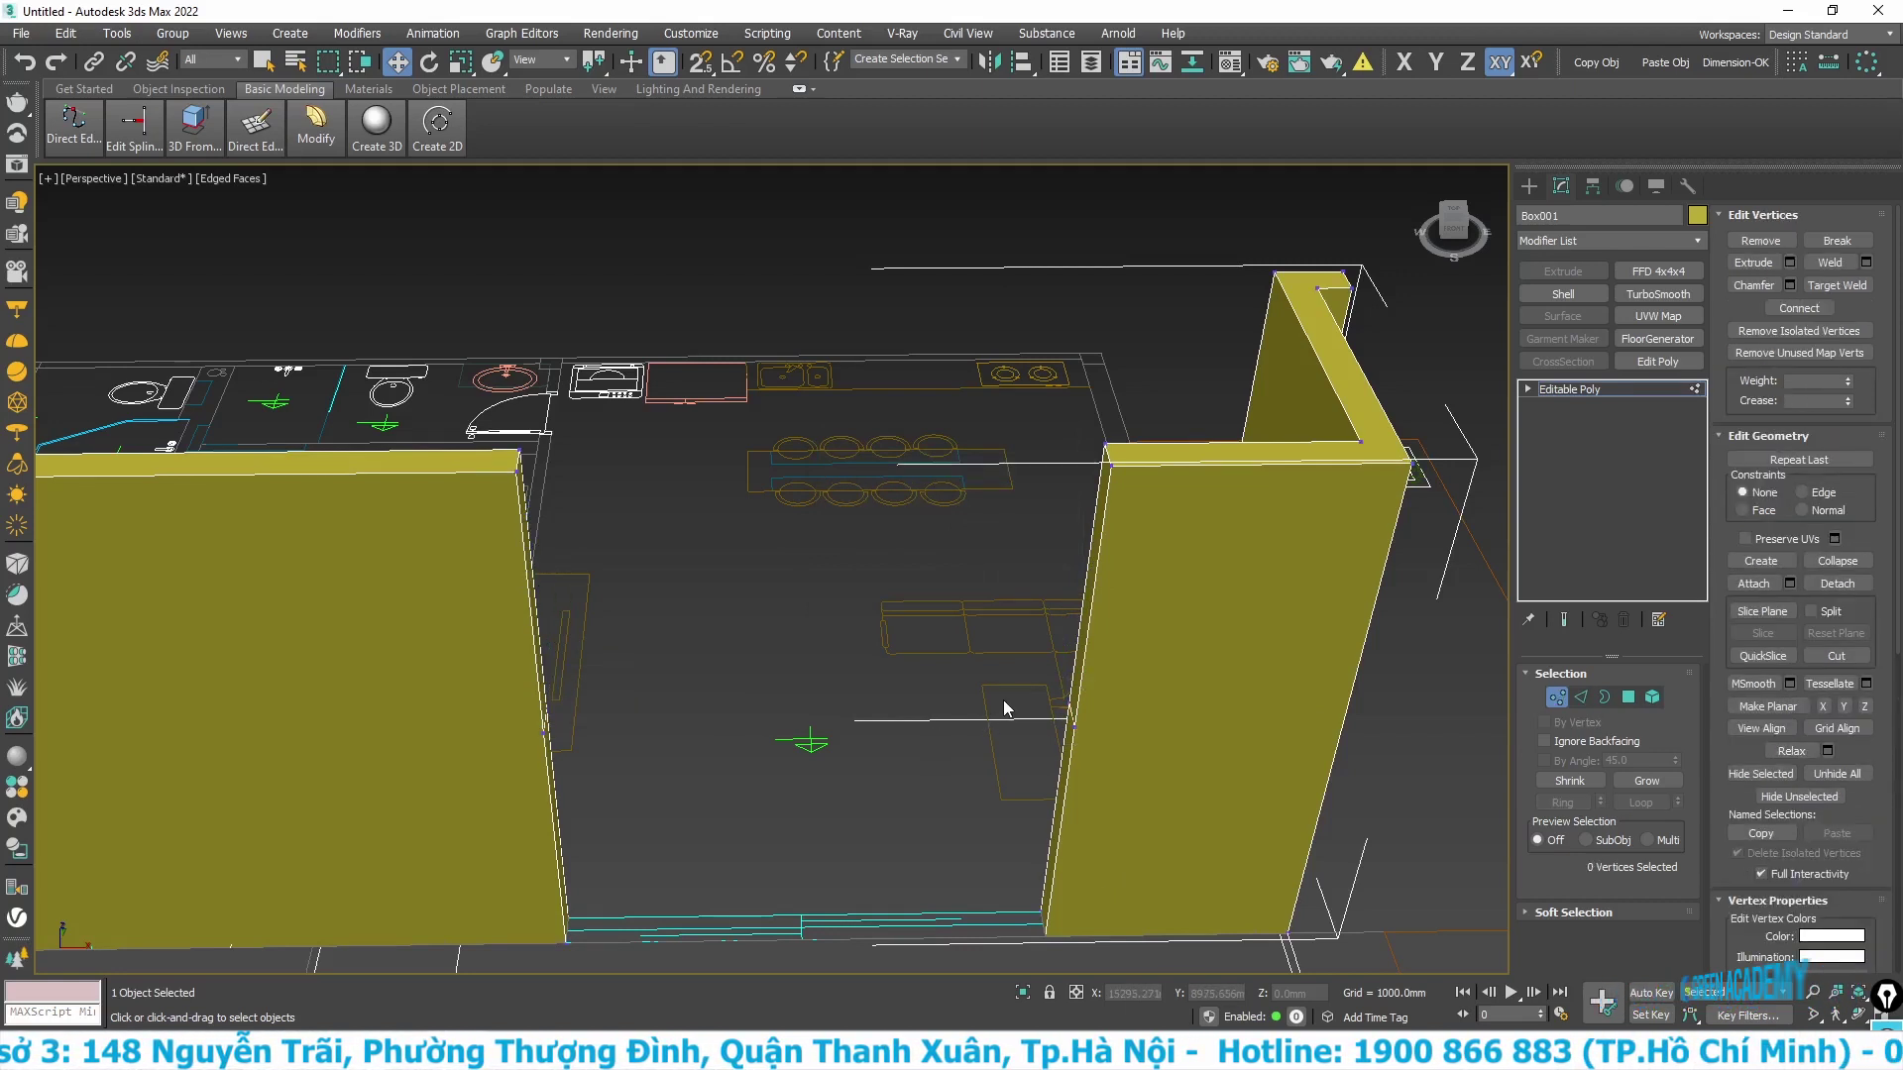
left_click_drag(1004, 708, 1113, 764)
left_click_drag(590, 674, 489, 759)
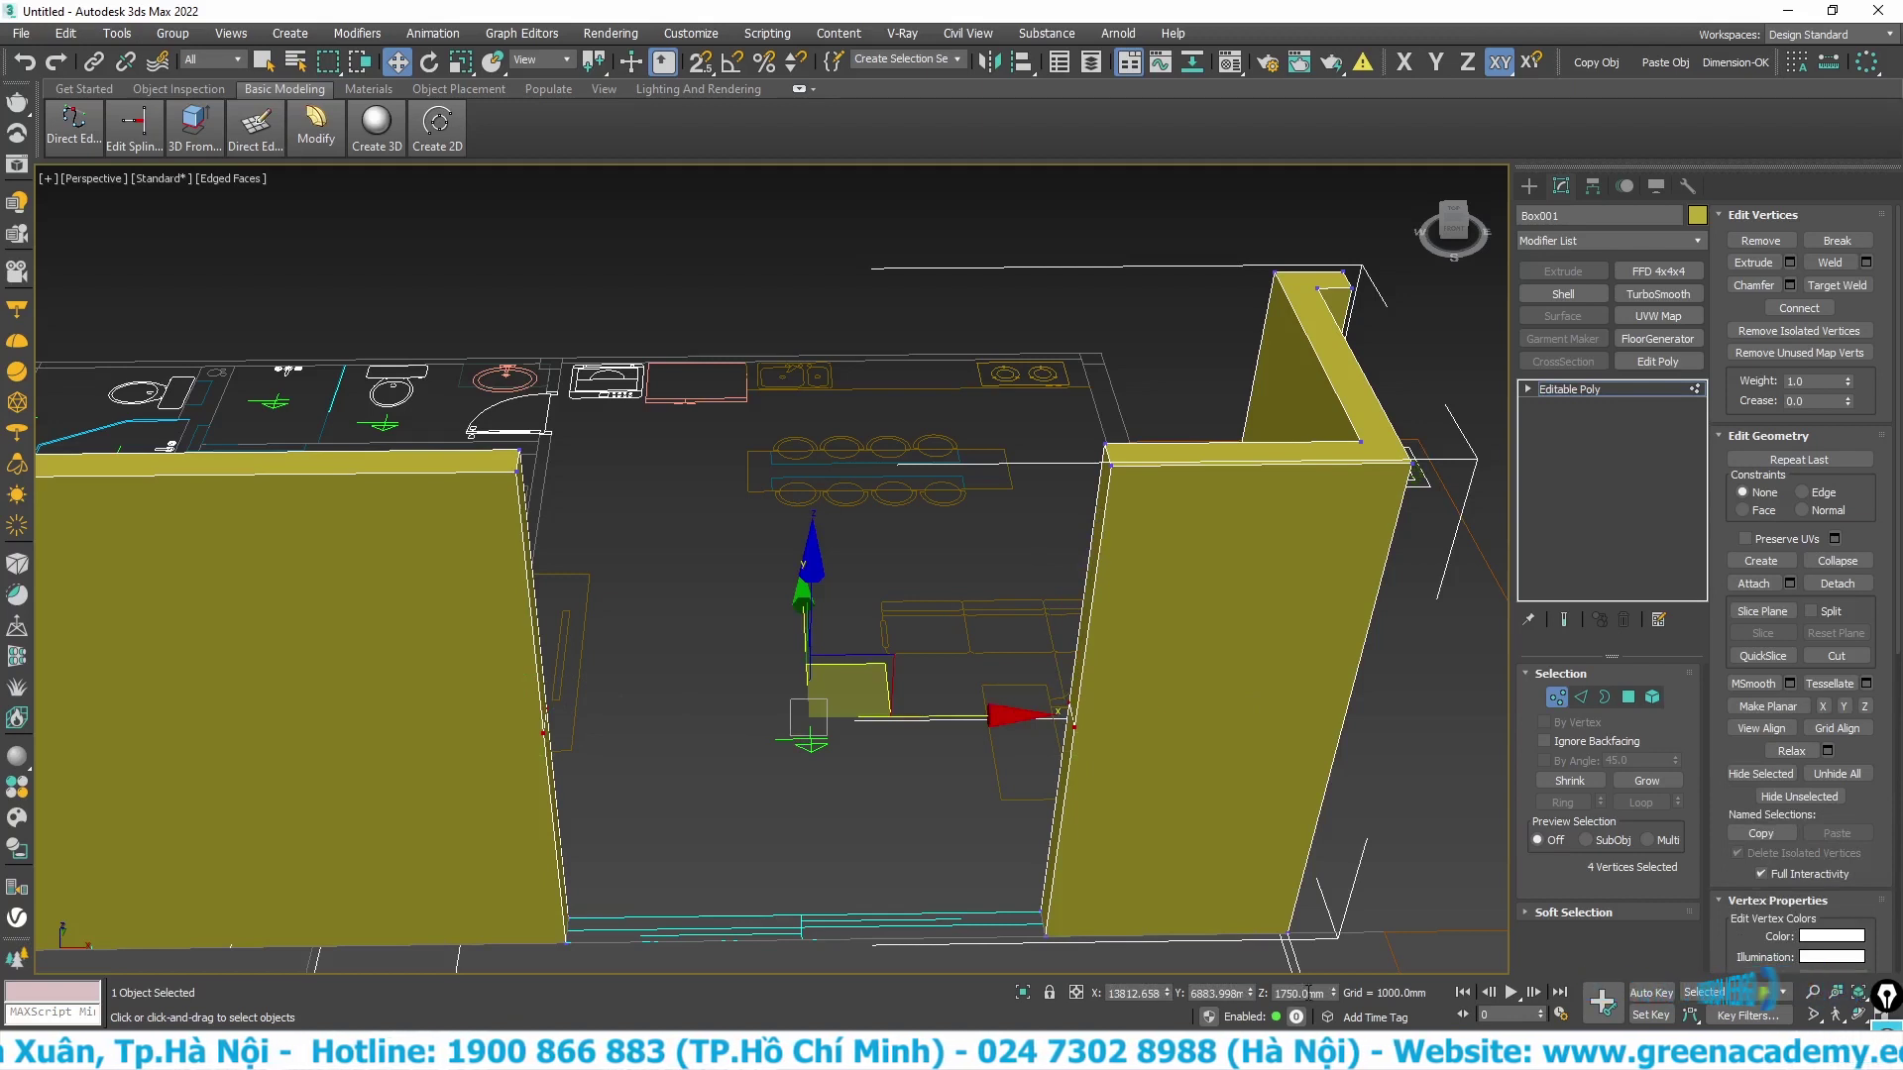
double_click(1304, 993)
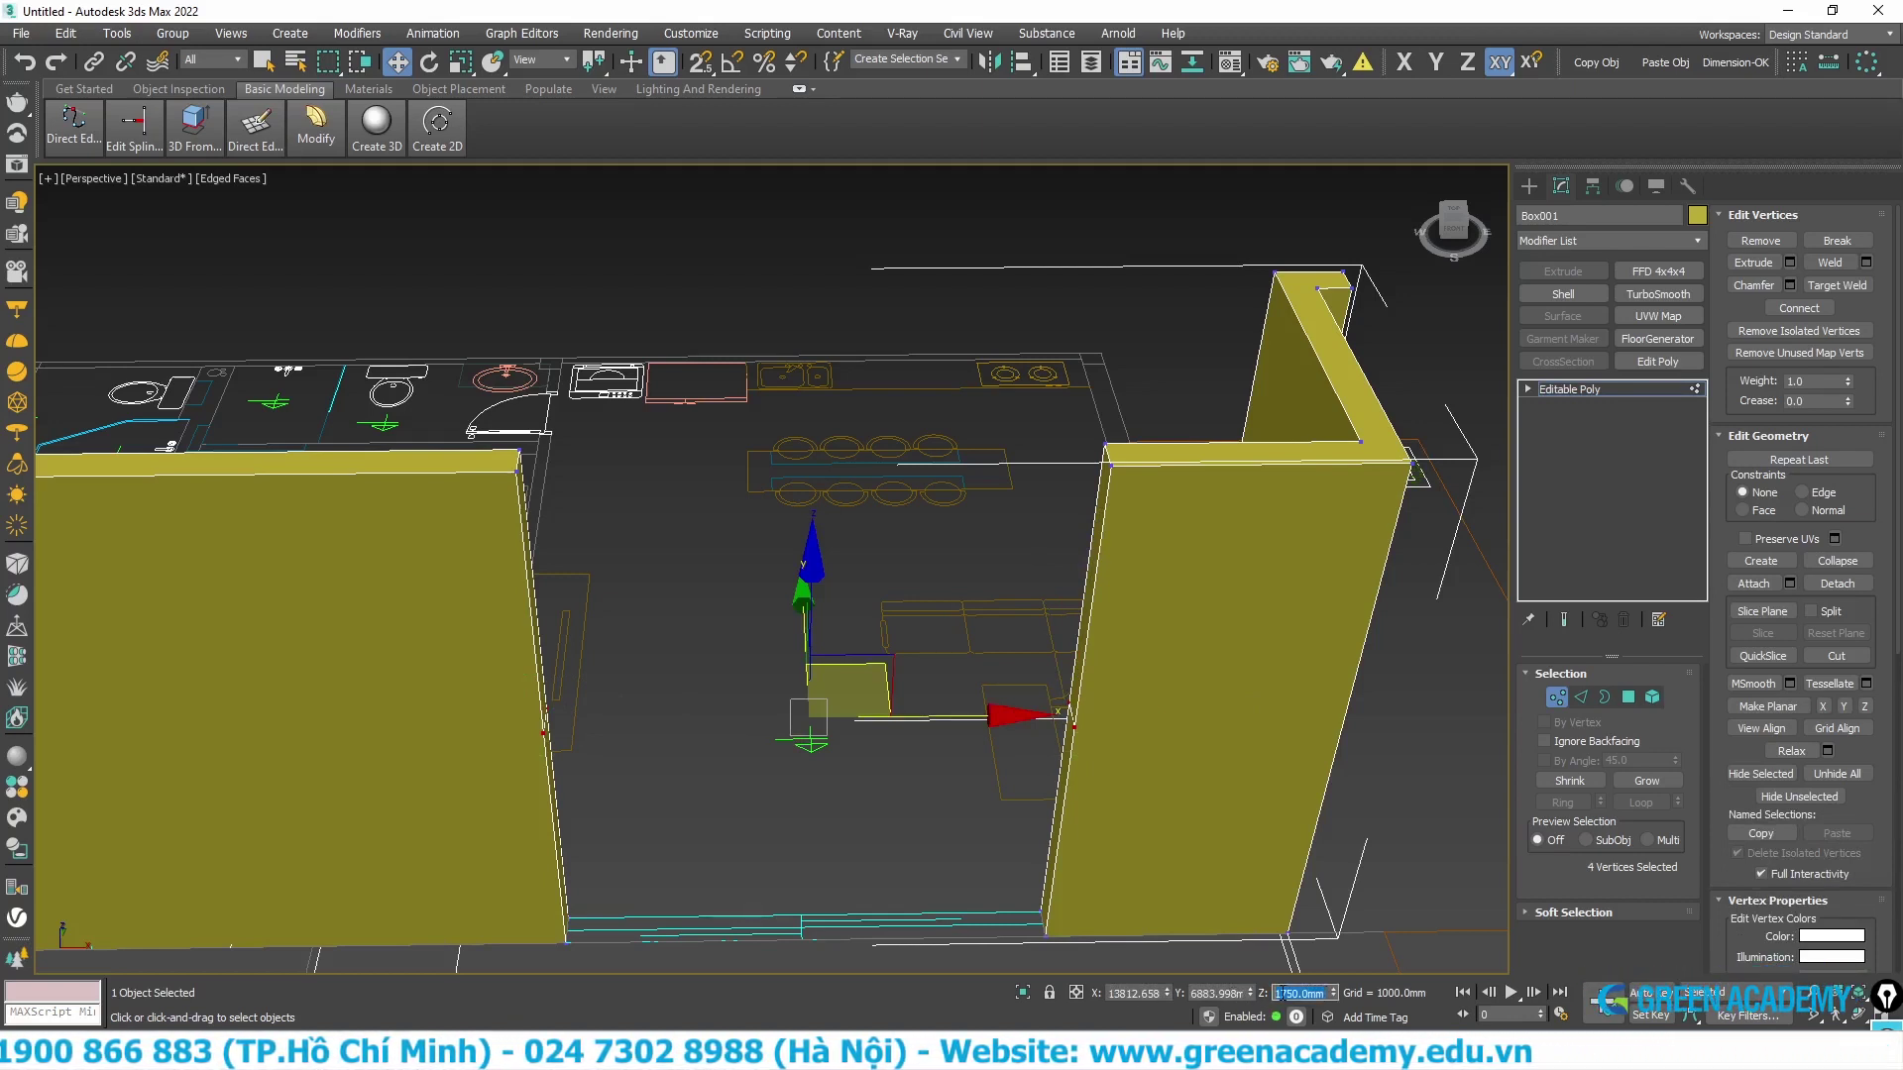
type("2750")
key("Return")
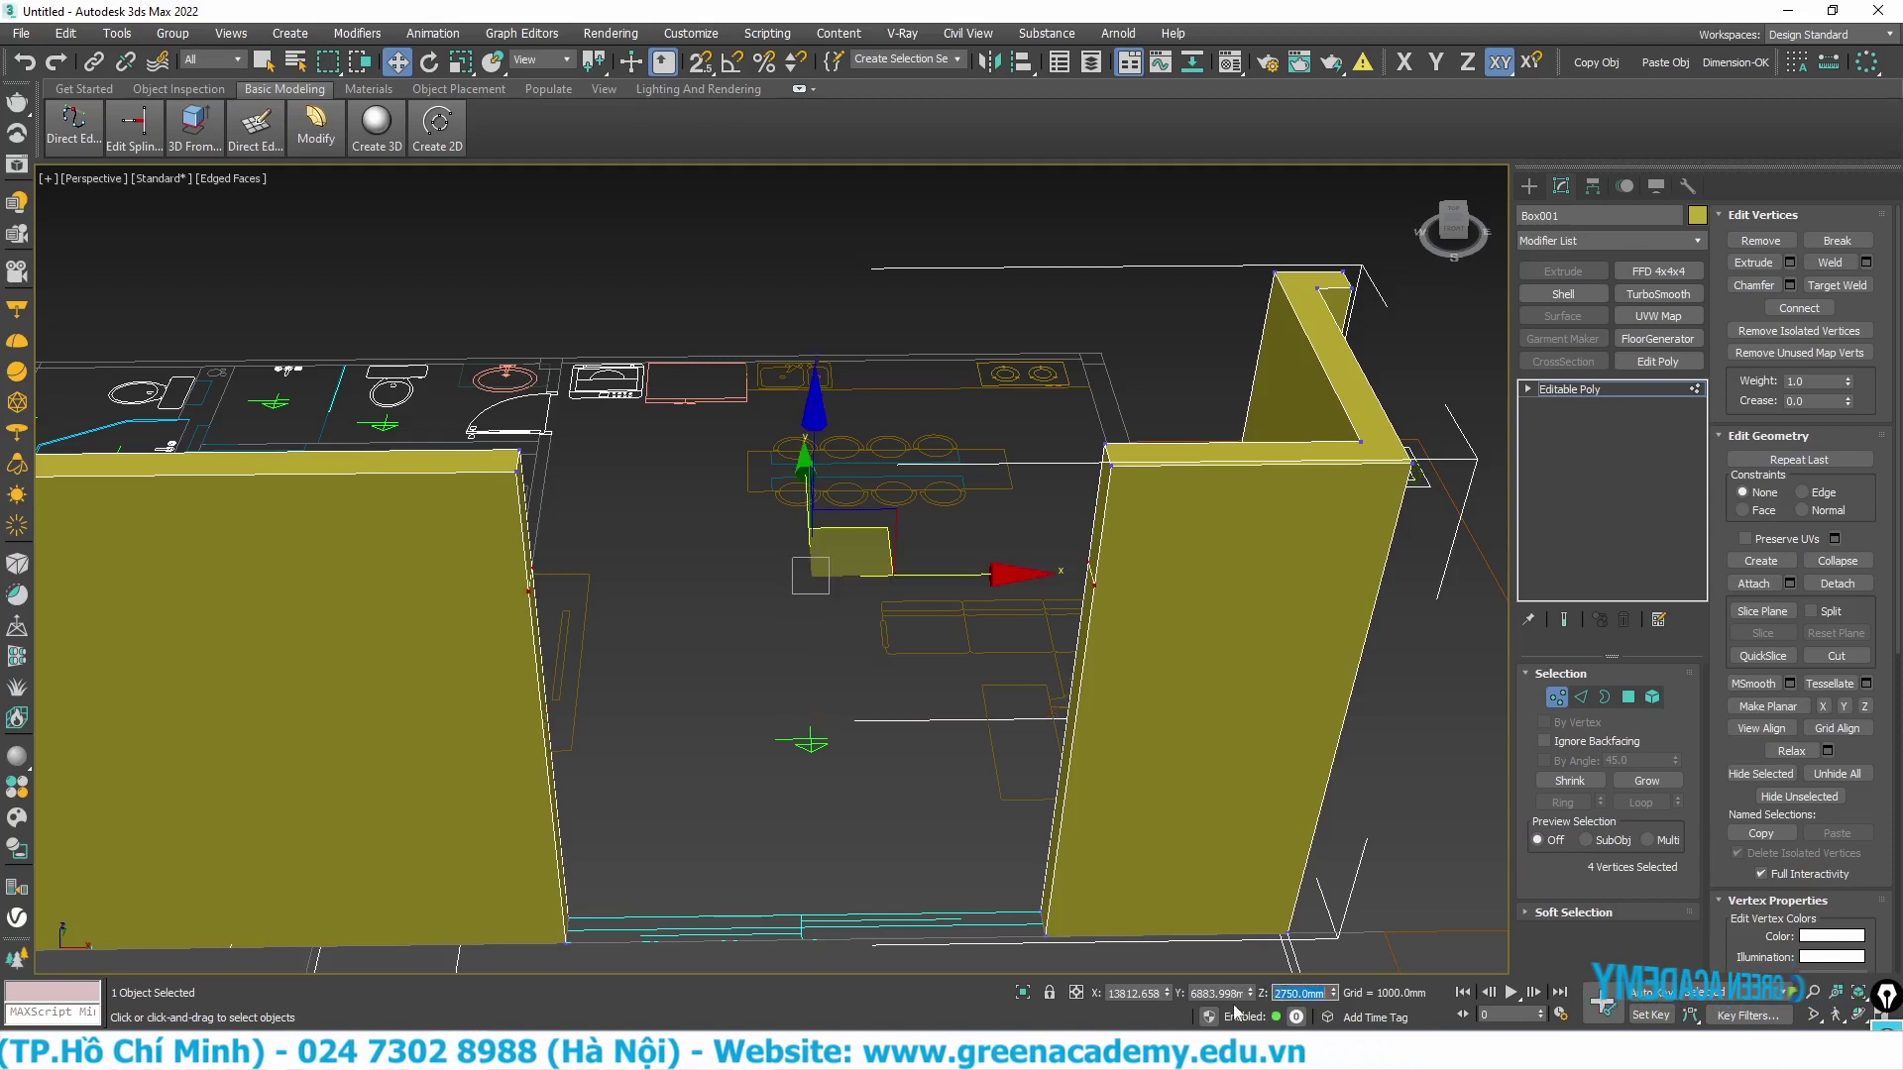
scroll(526, 517, "up", 2)
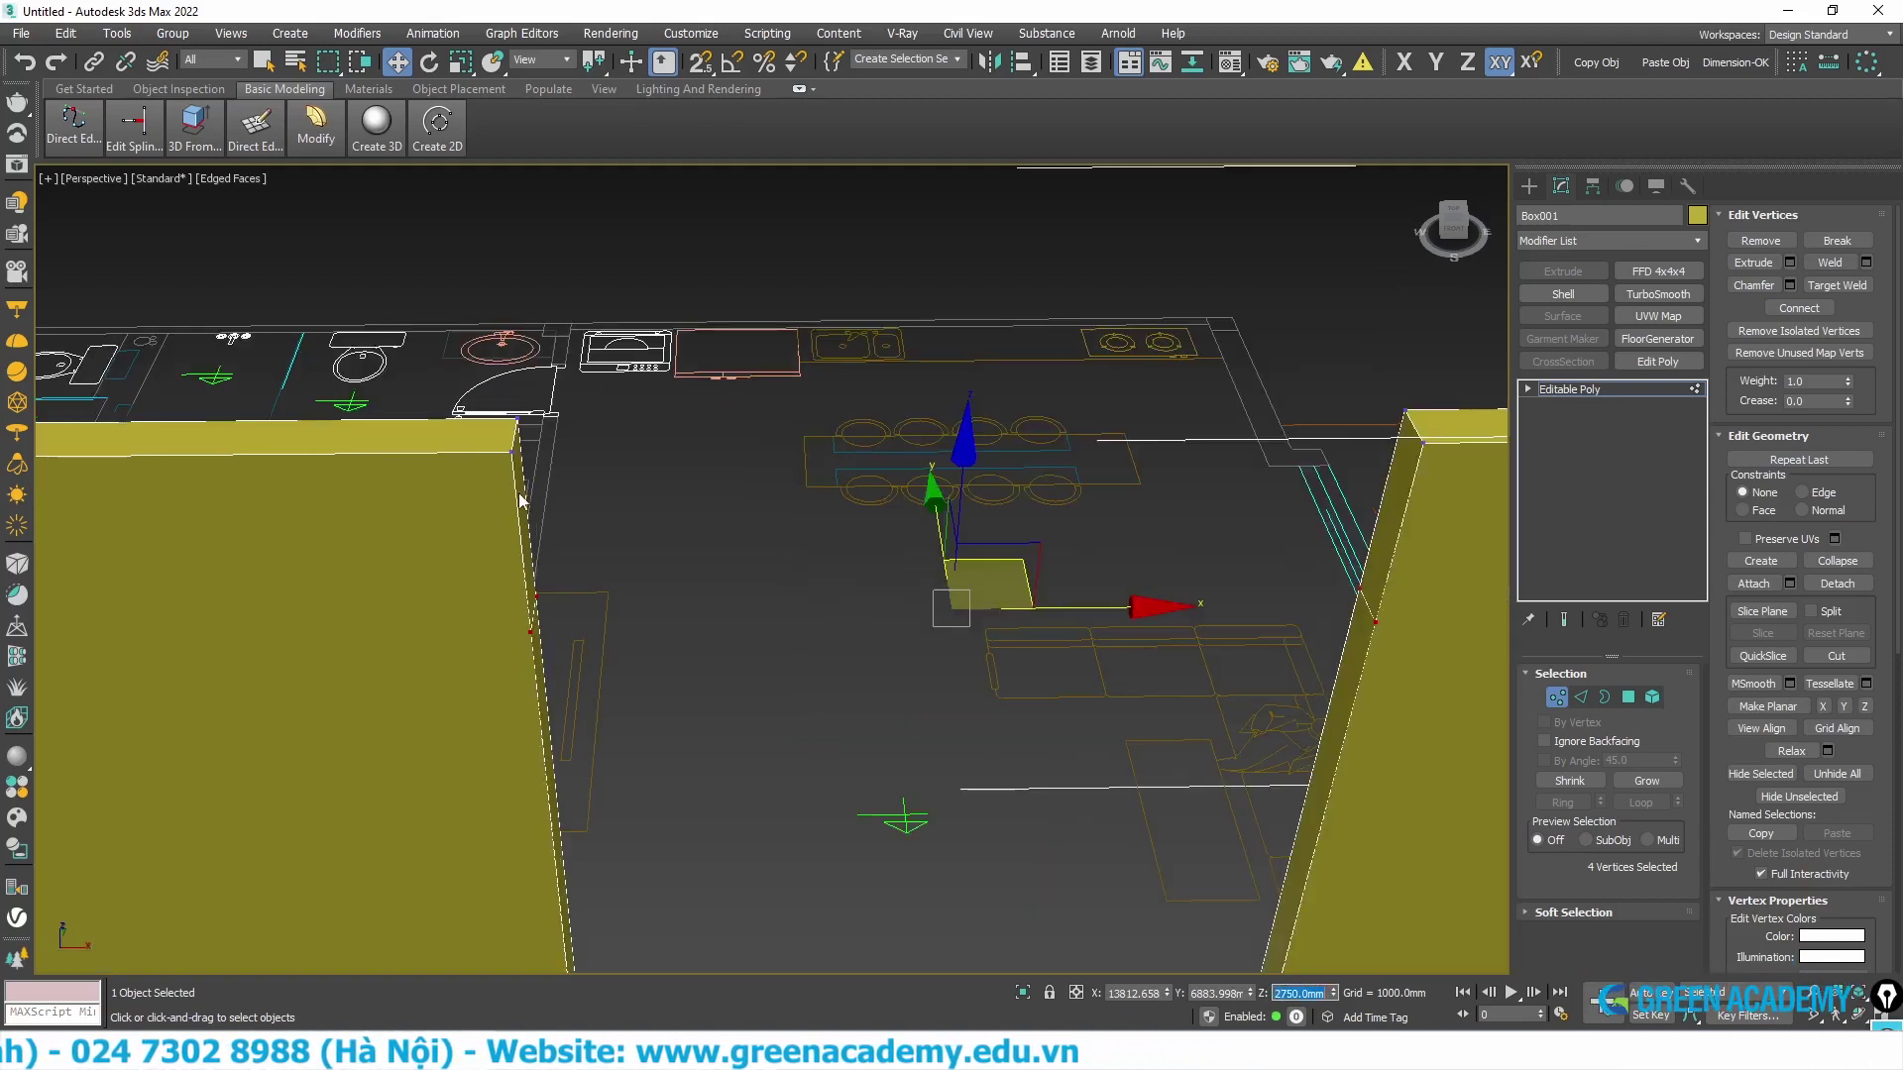
left_click(1628, 698)
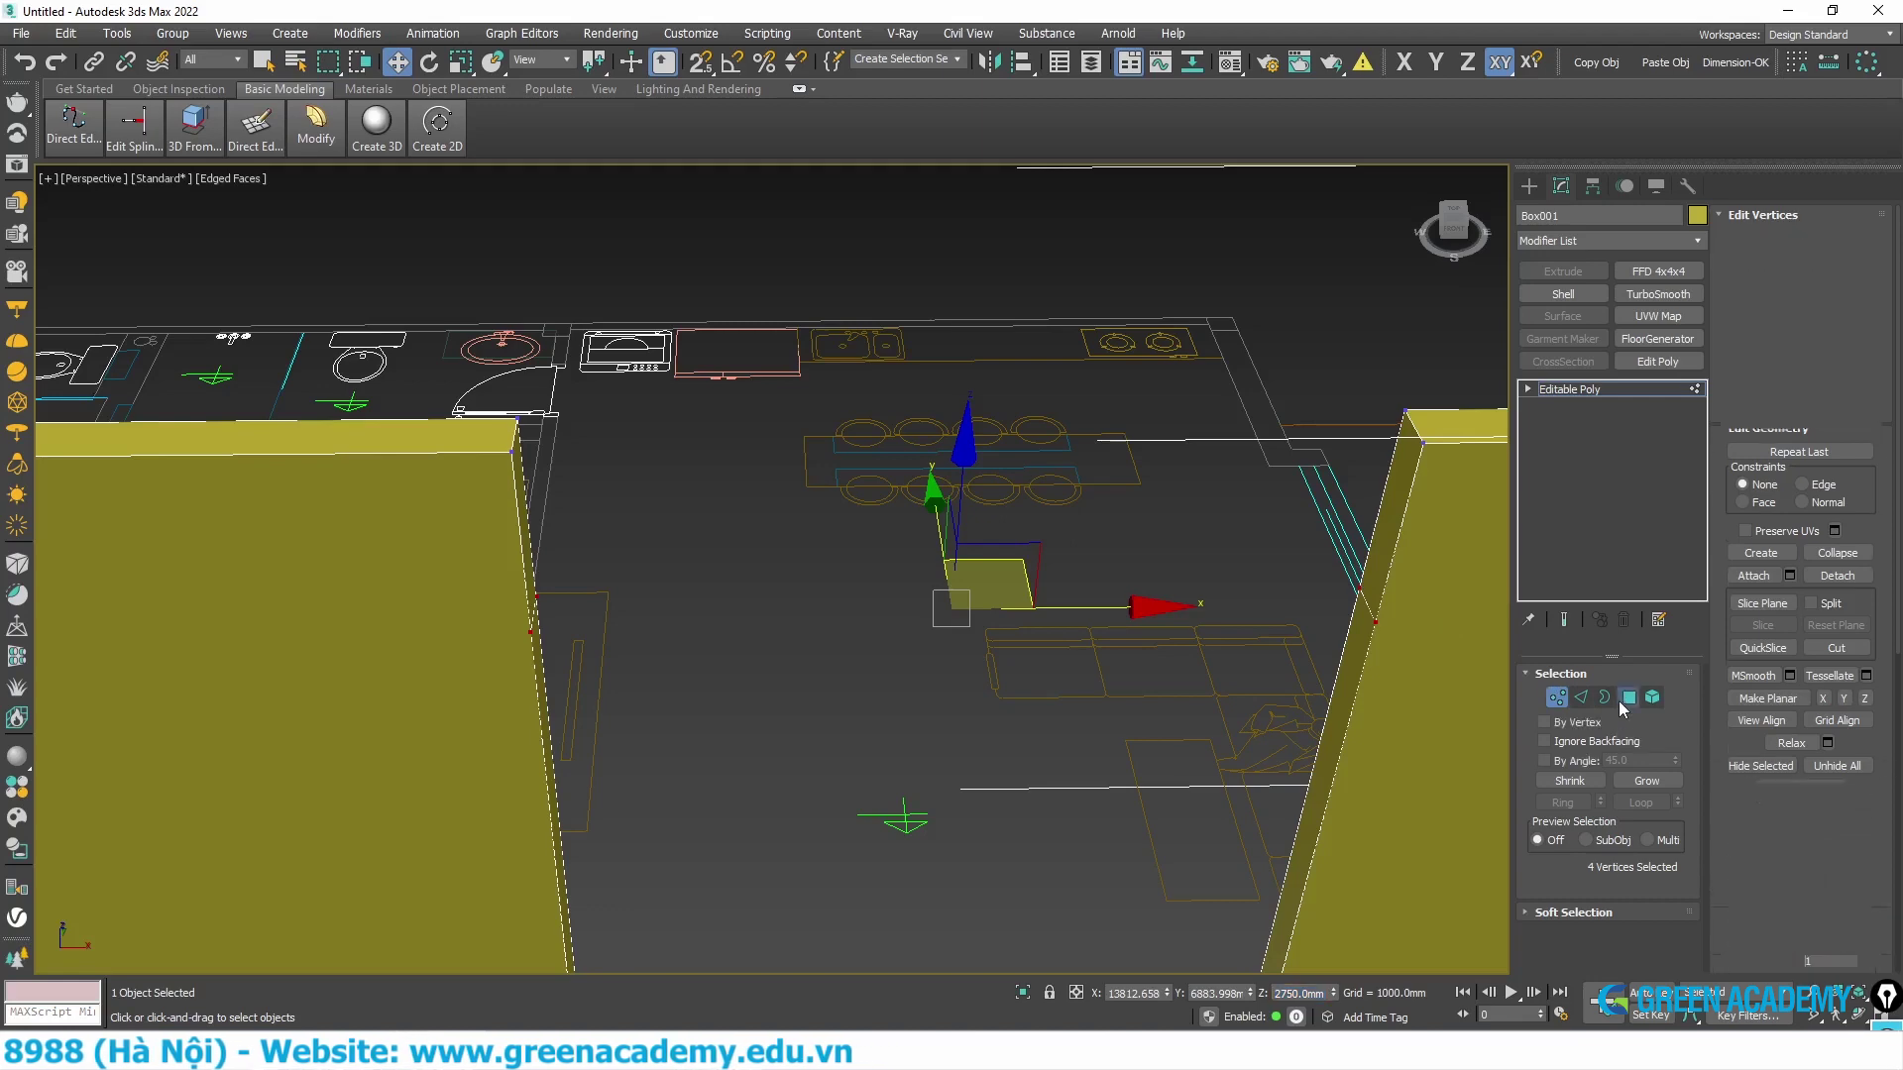
left_click(1390, 498)
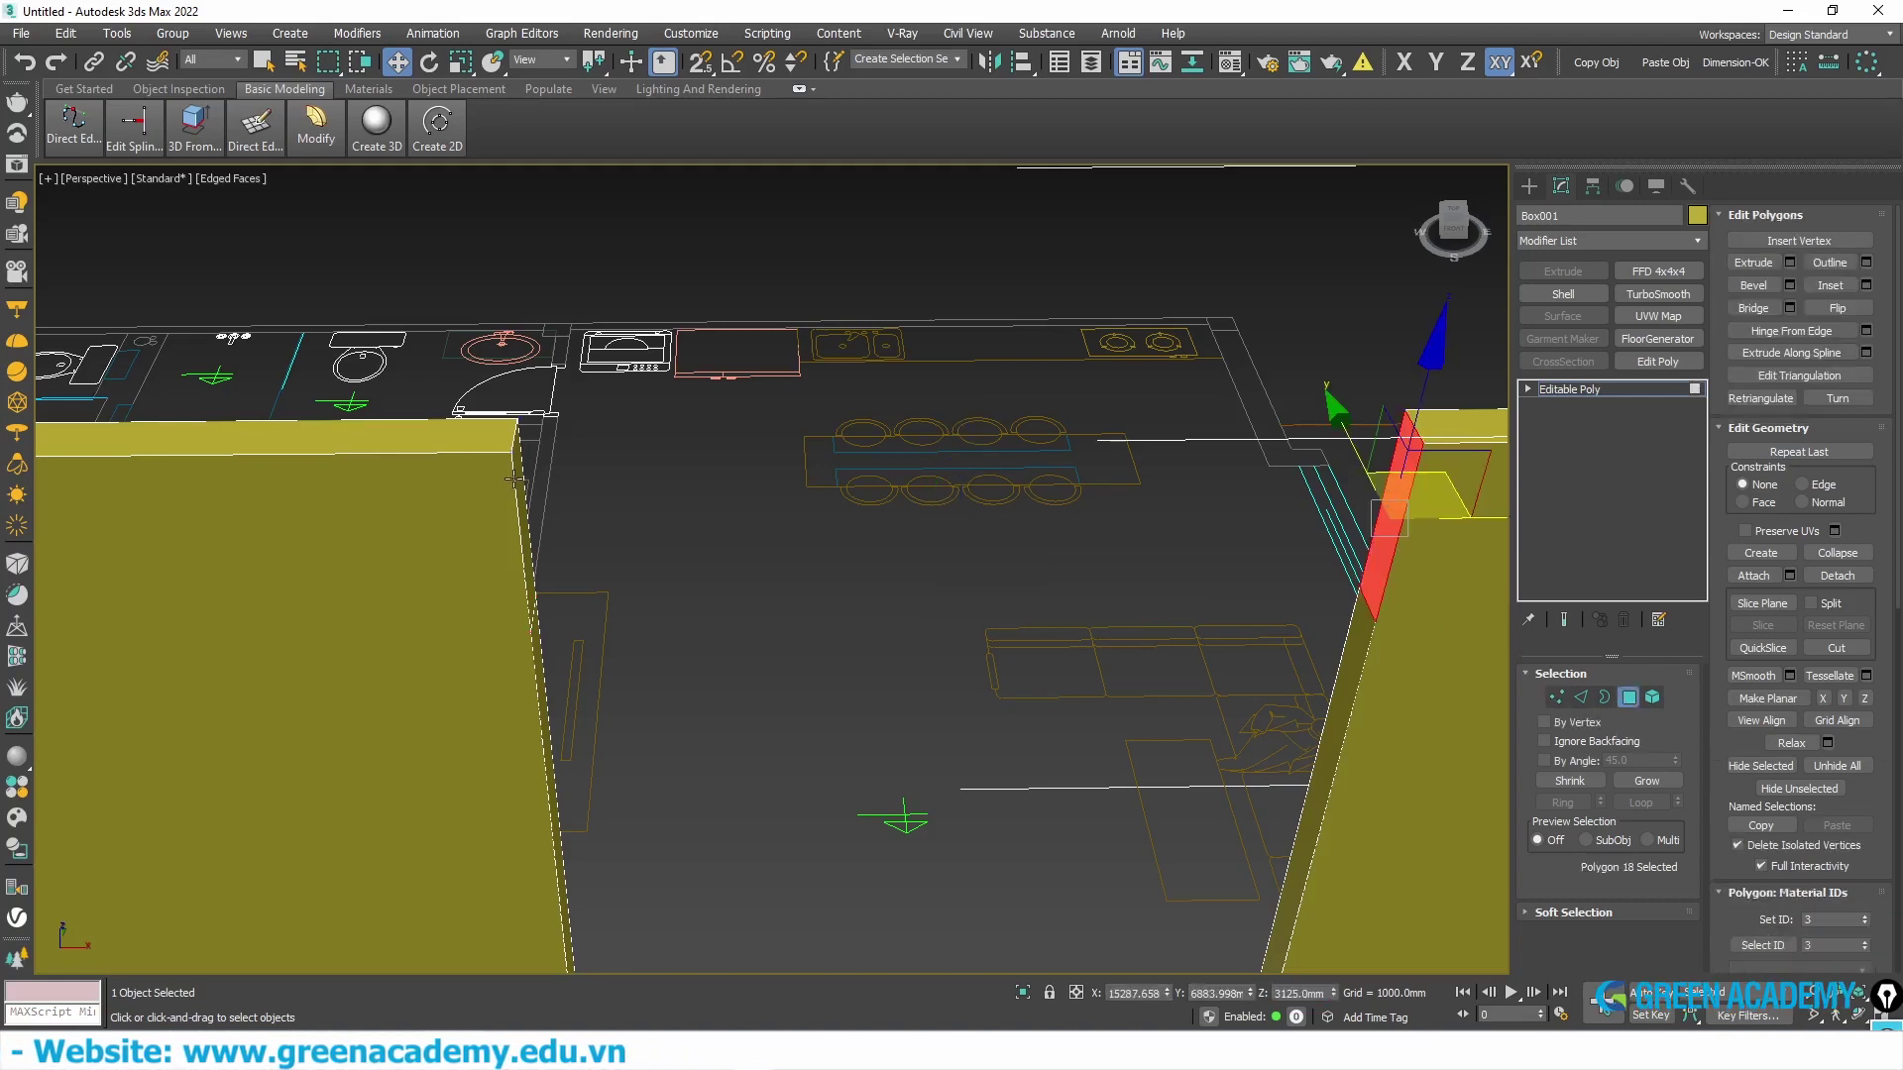
left_click(515, 480, "ctrl")
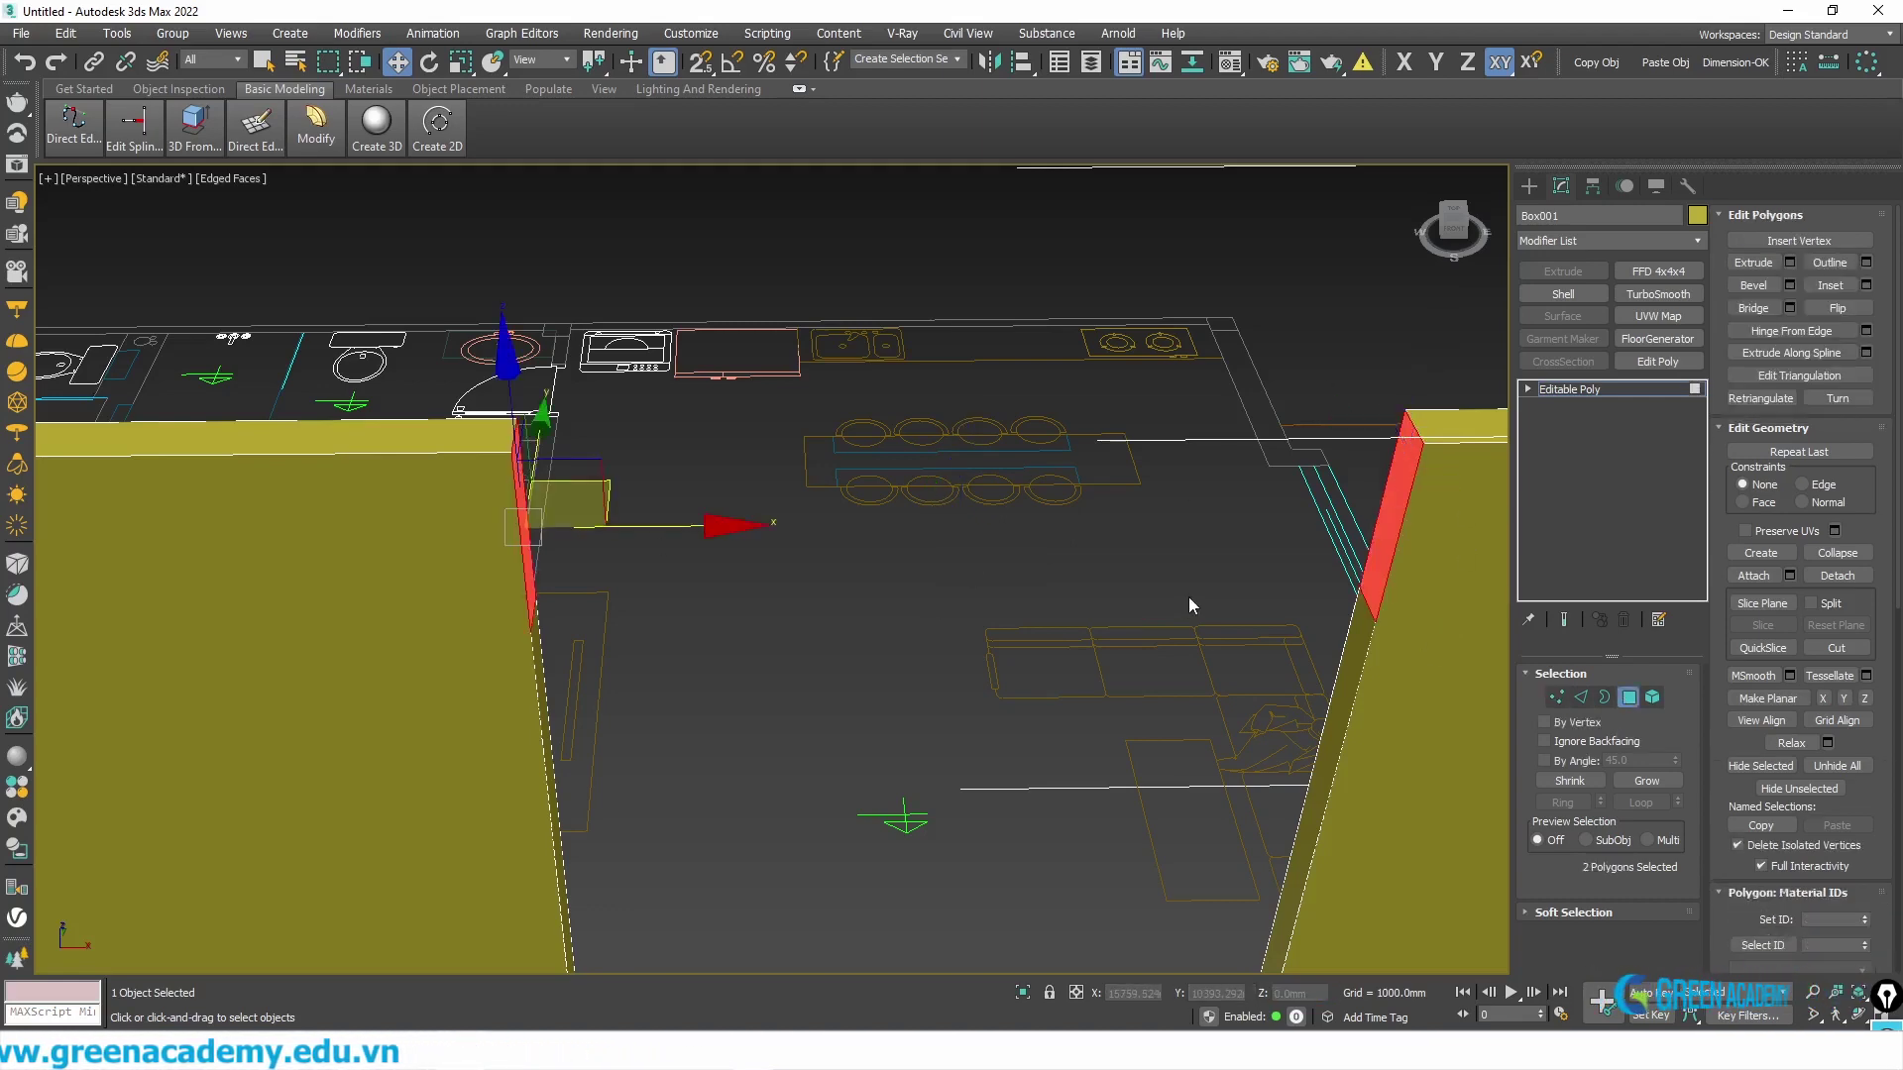
mouse_move(1190, 605)
middle_mouse_down()
mouse_move(1114, 564)
mouse_move(750, 543)
middle_mouse_up()
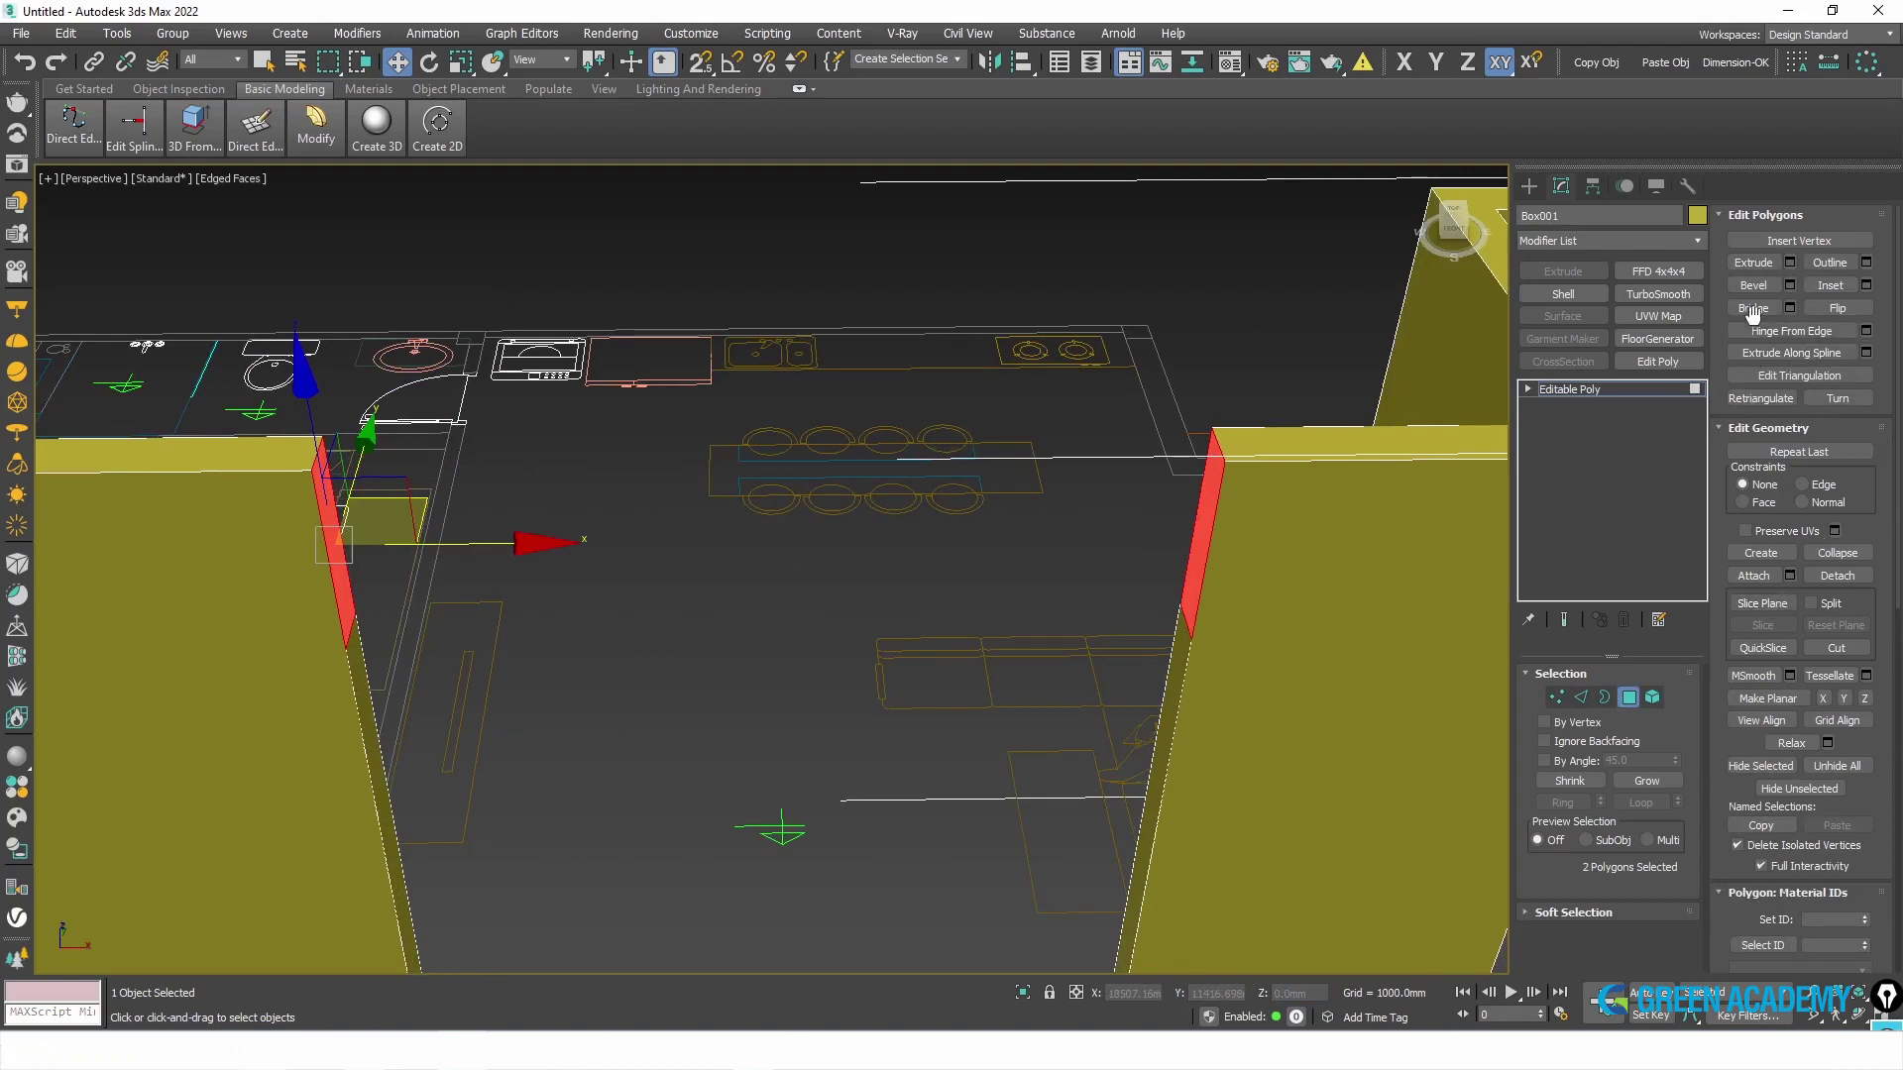
left_click(1756, 311)
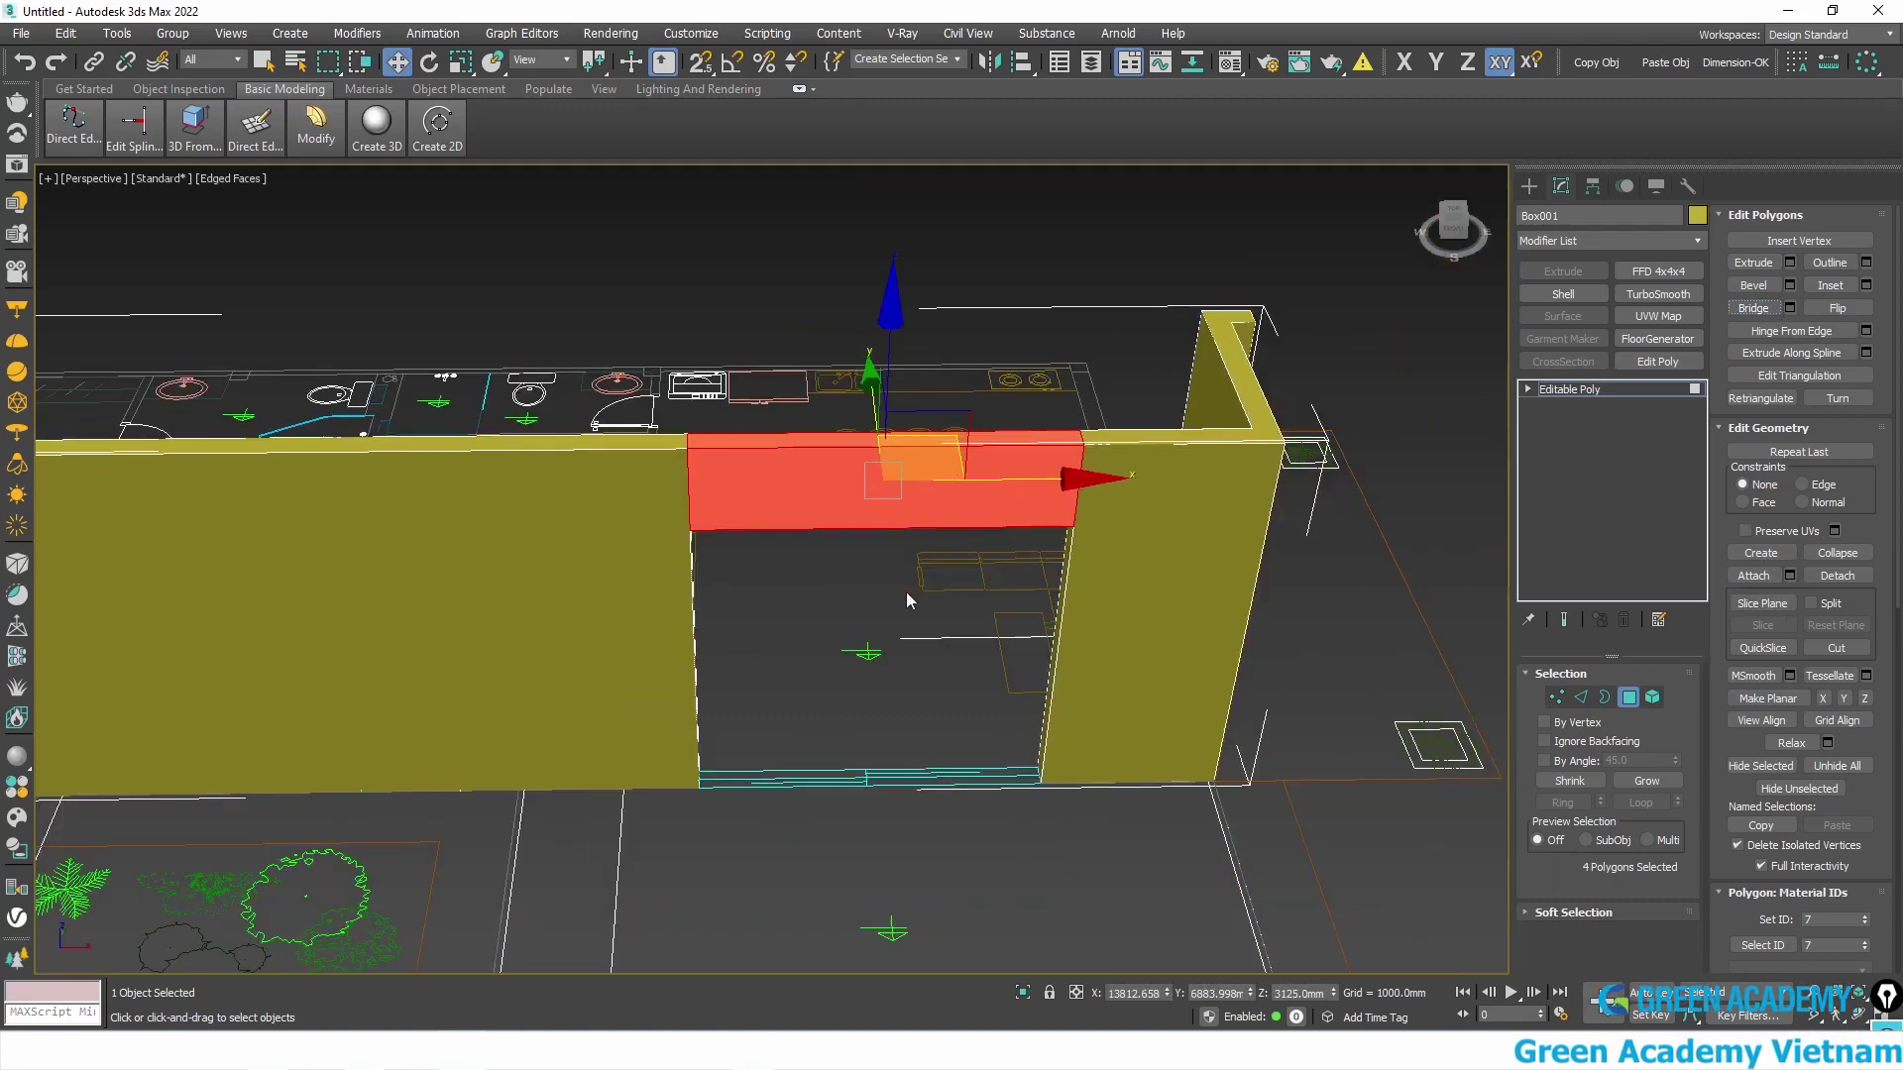
left_click(906, 592)
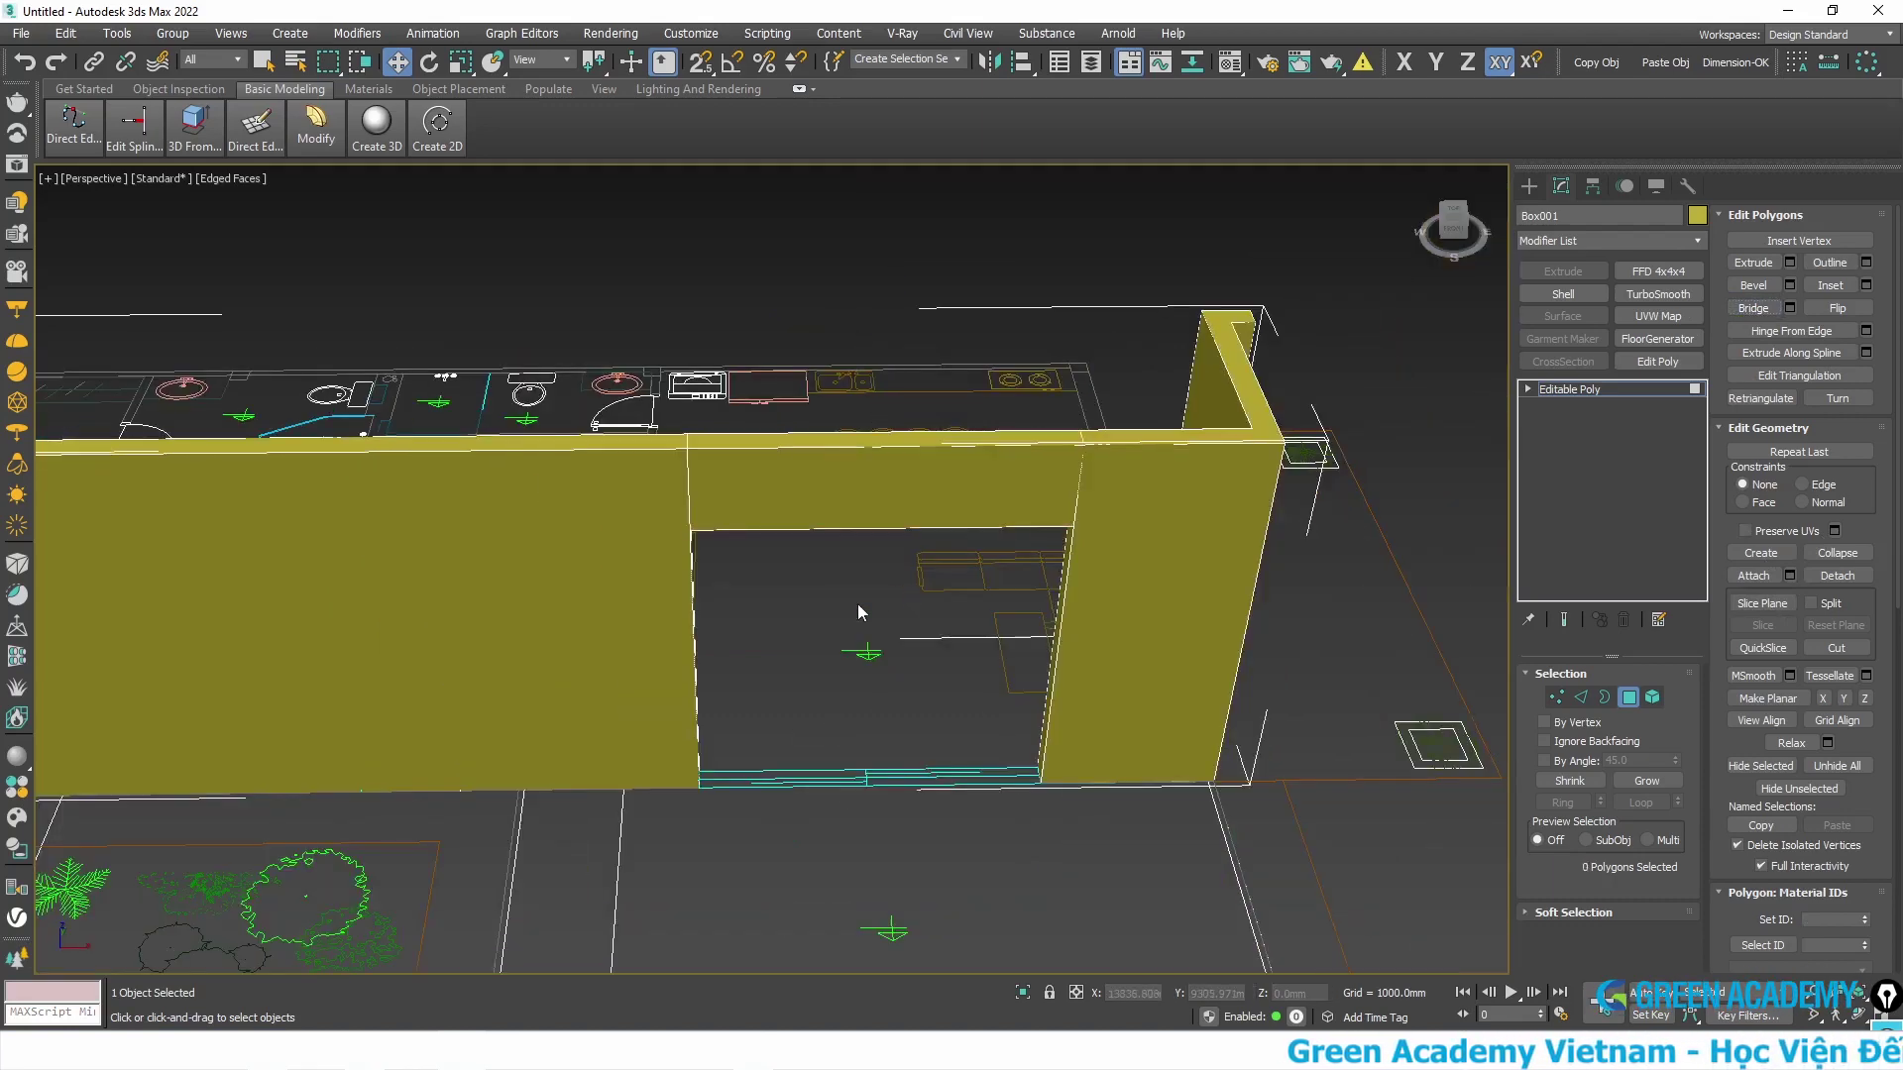
middle_click_drag(793, 634, 1106, 609)
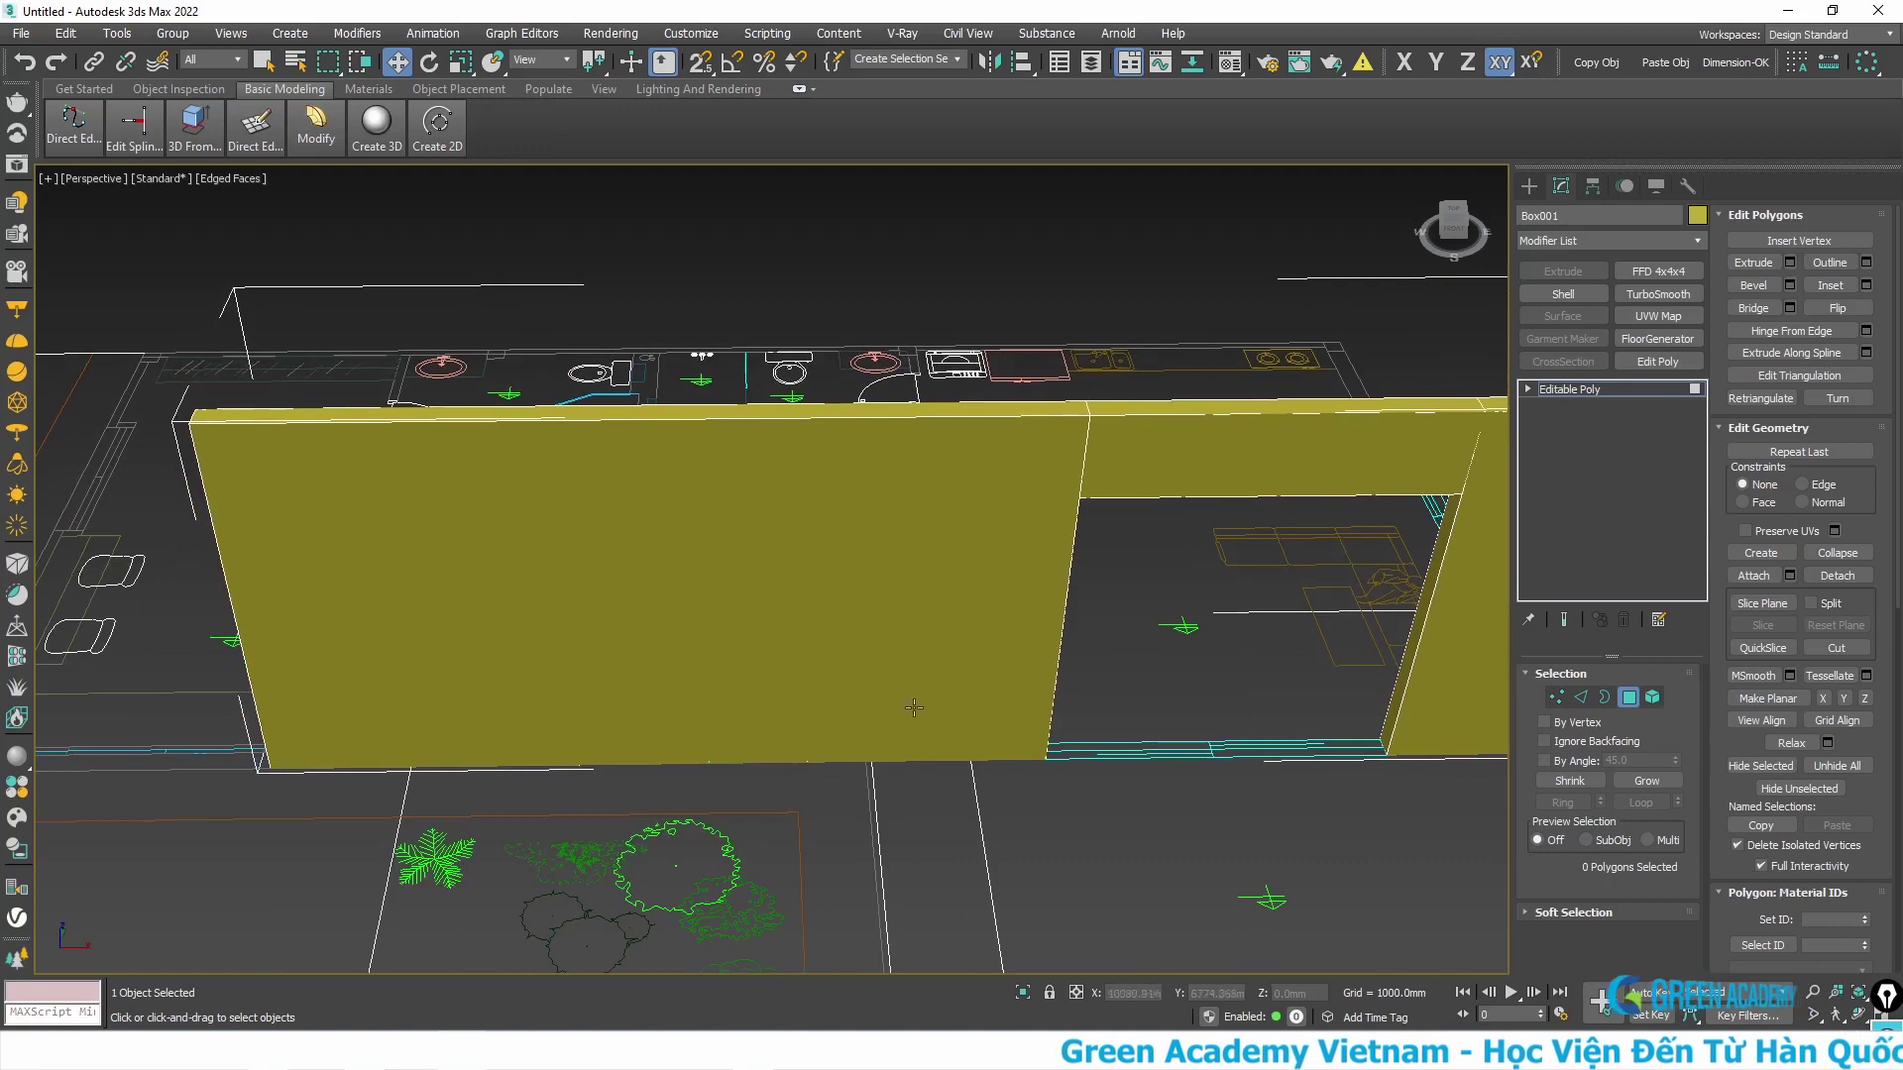
- In Top view Edge mode, marquee the wall strip, then select the long wall's top and bottom edges in Perspective
key("4")
key("t")
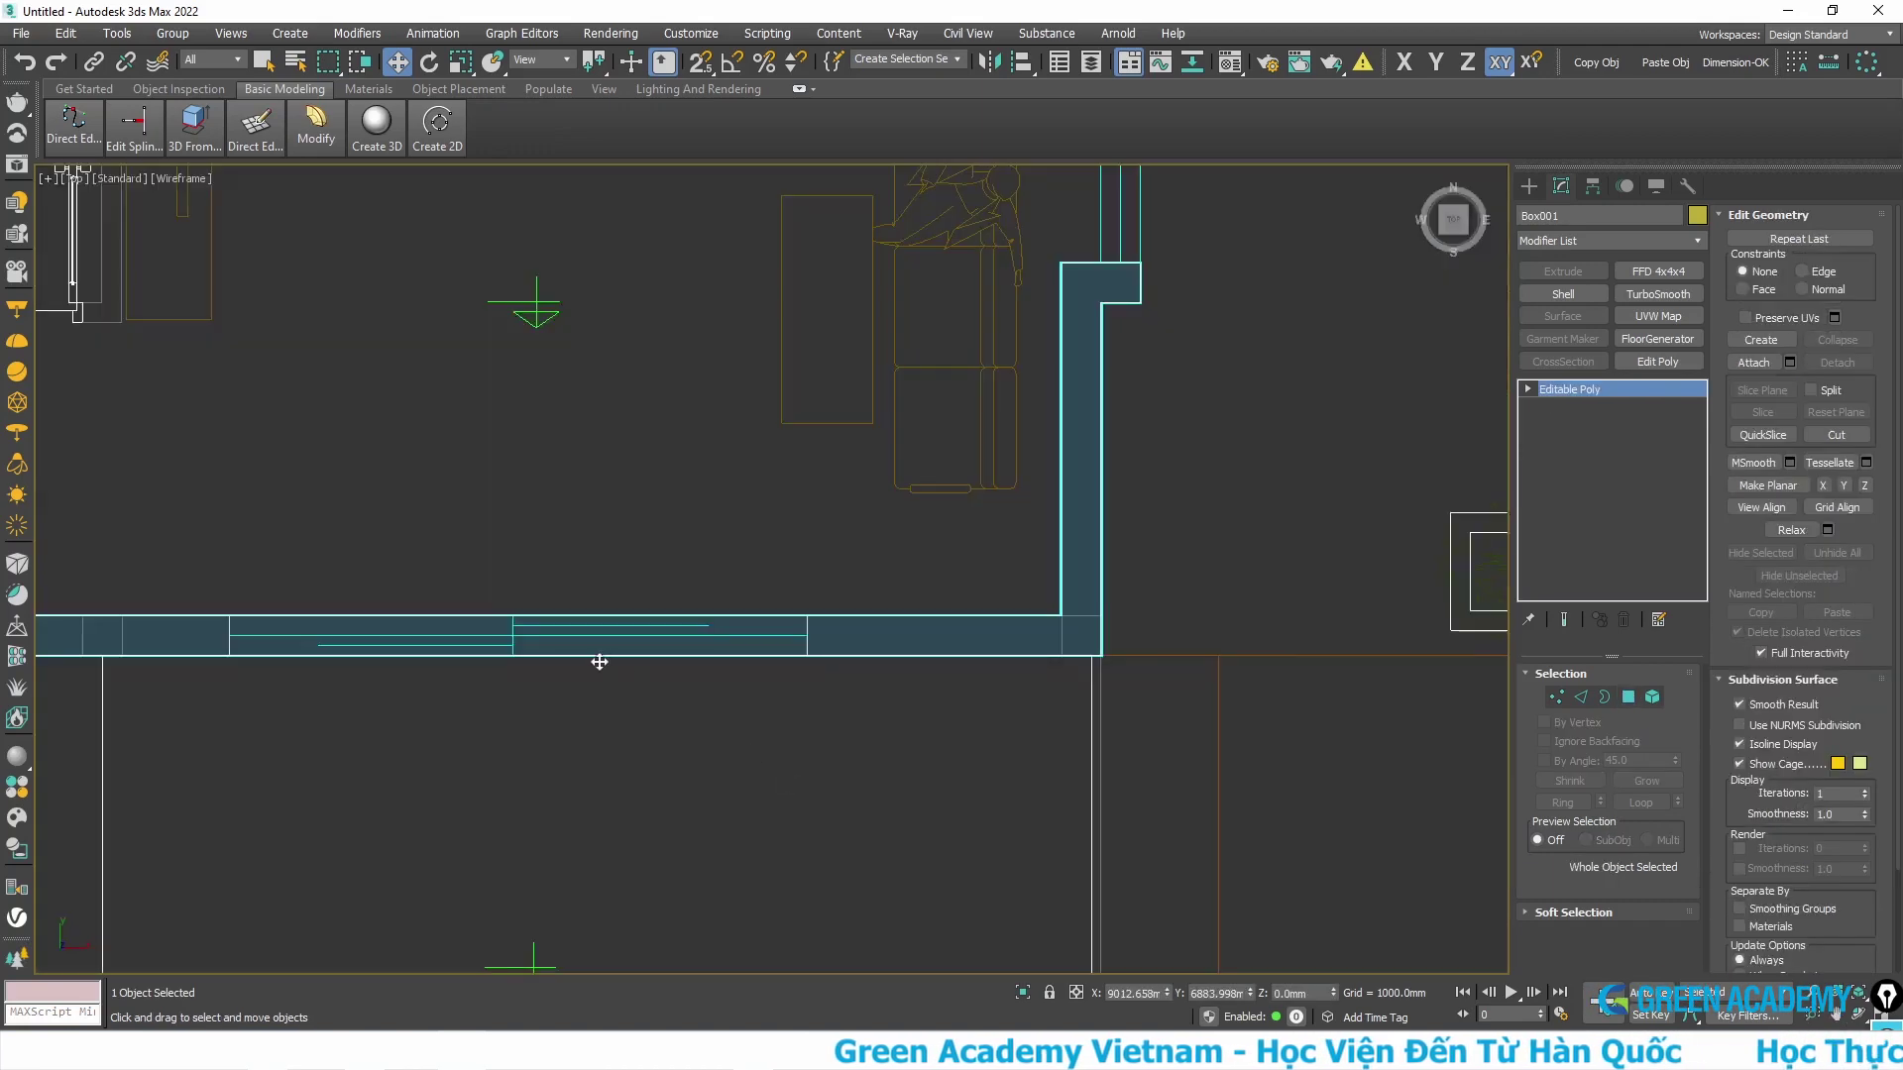
middle_click_drag(733, 639, 860, 641)
scroll(935, 643, "down", 3)
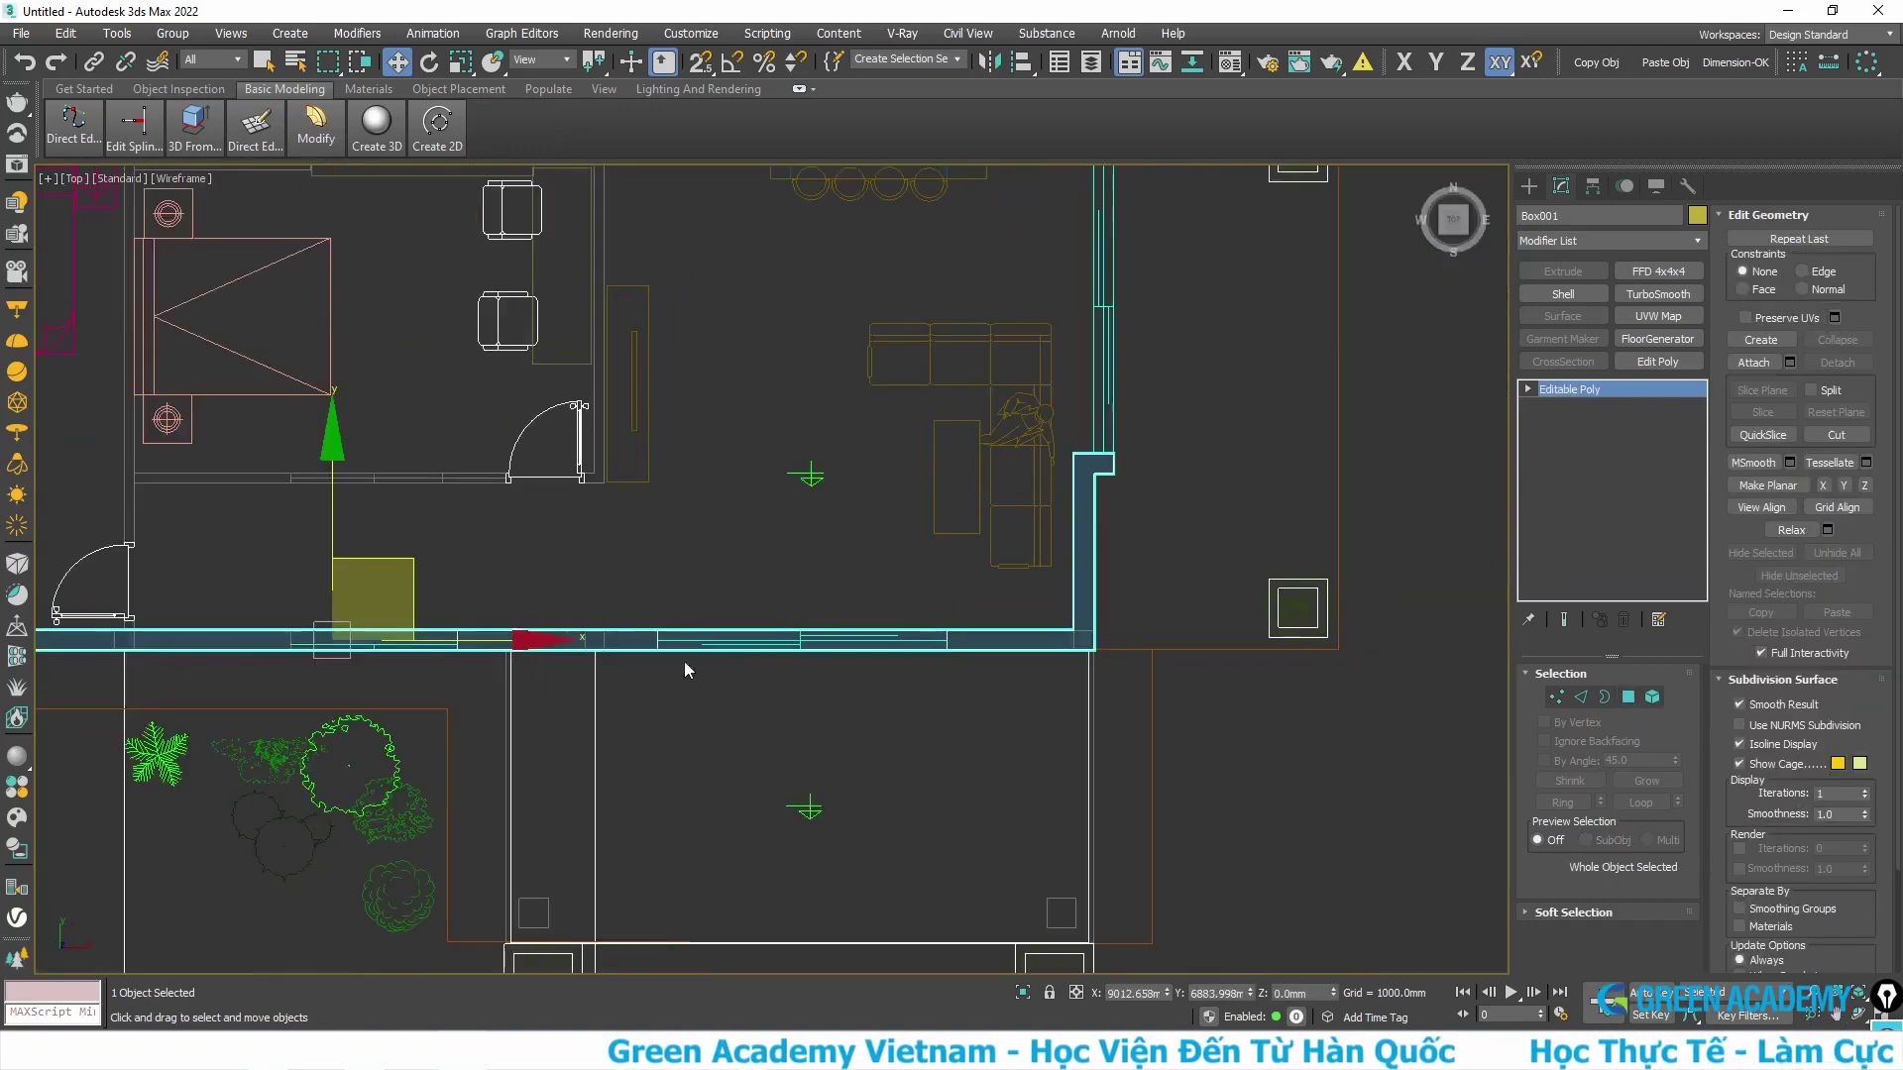
scroll(684, 666, "down", 2)
scroll(981, 658, "up", 5)
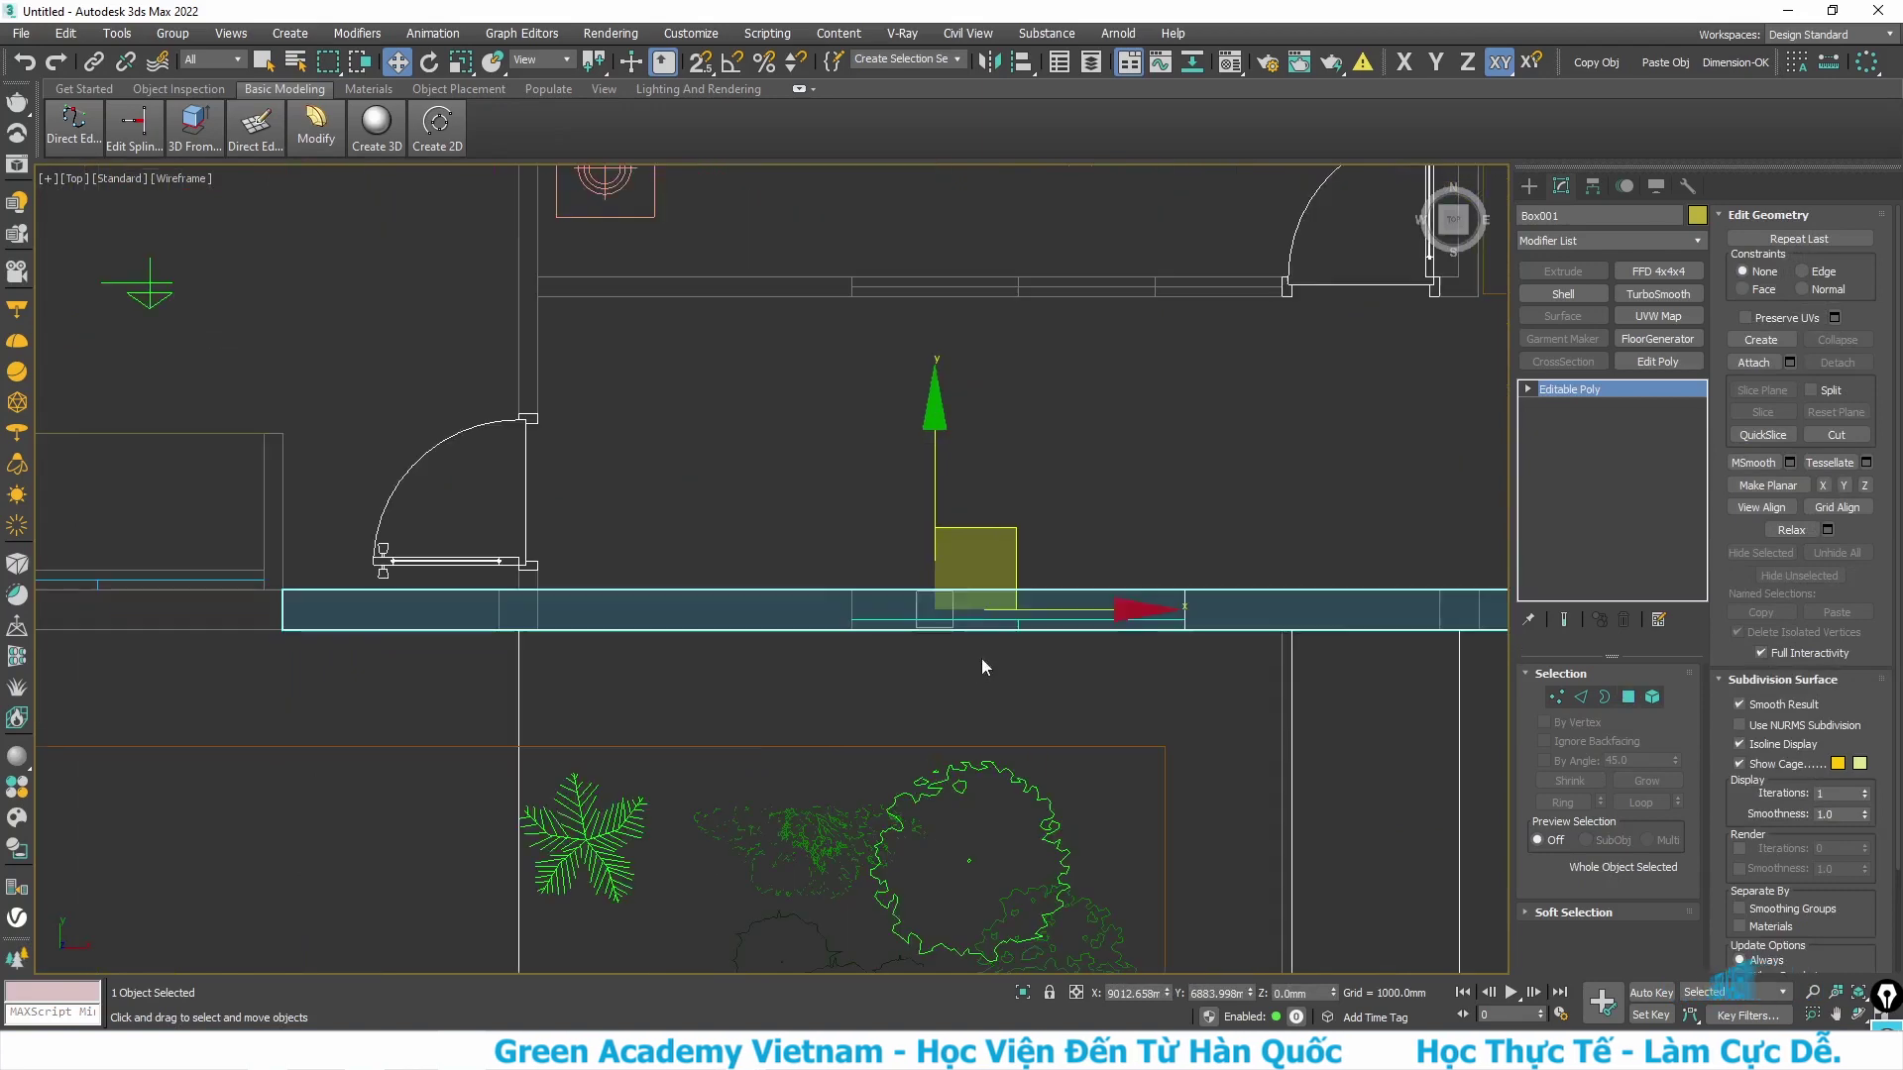
left_click(1584, 698)
left_click_drag(862, 711, 810, 716)
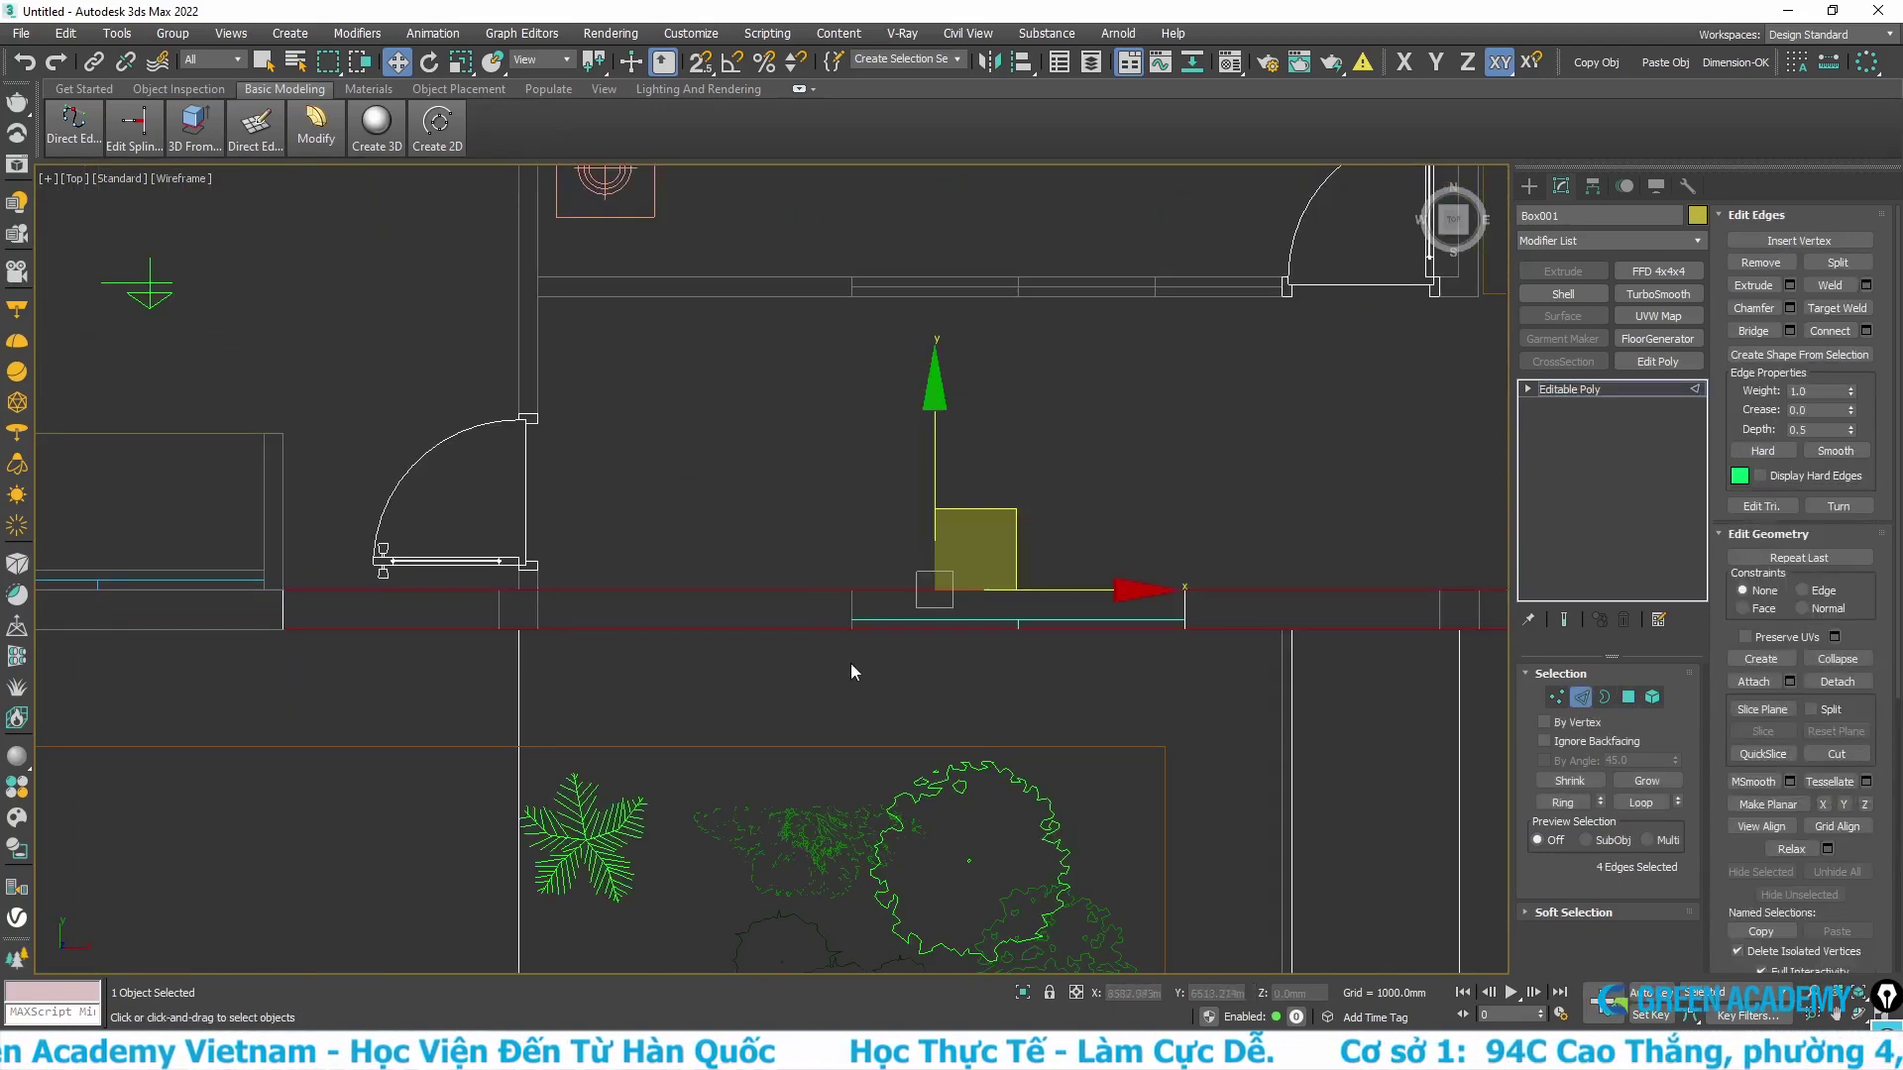
key("p")
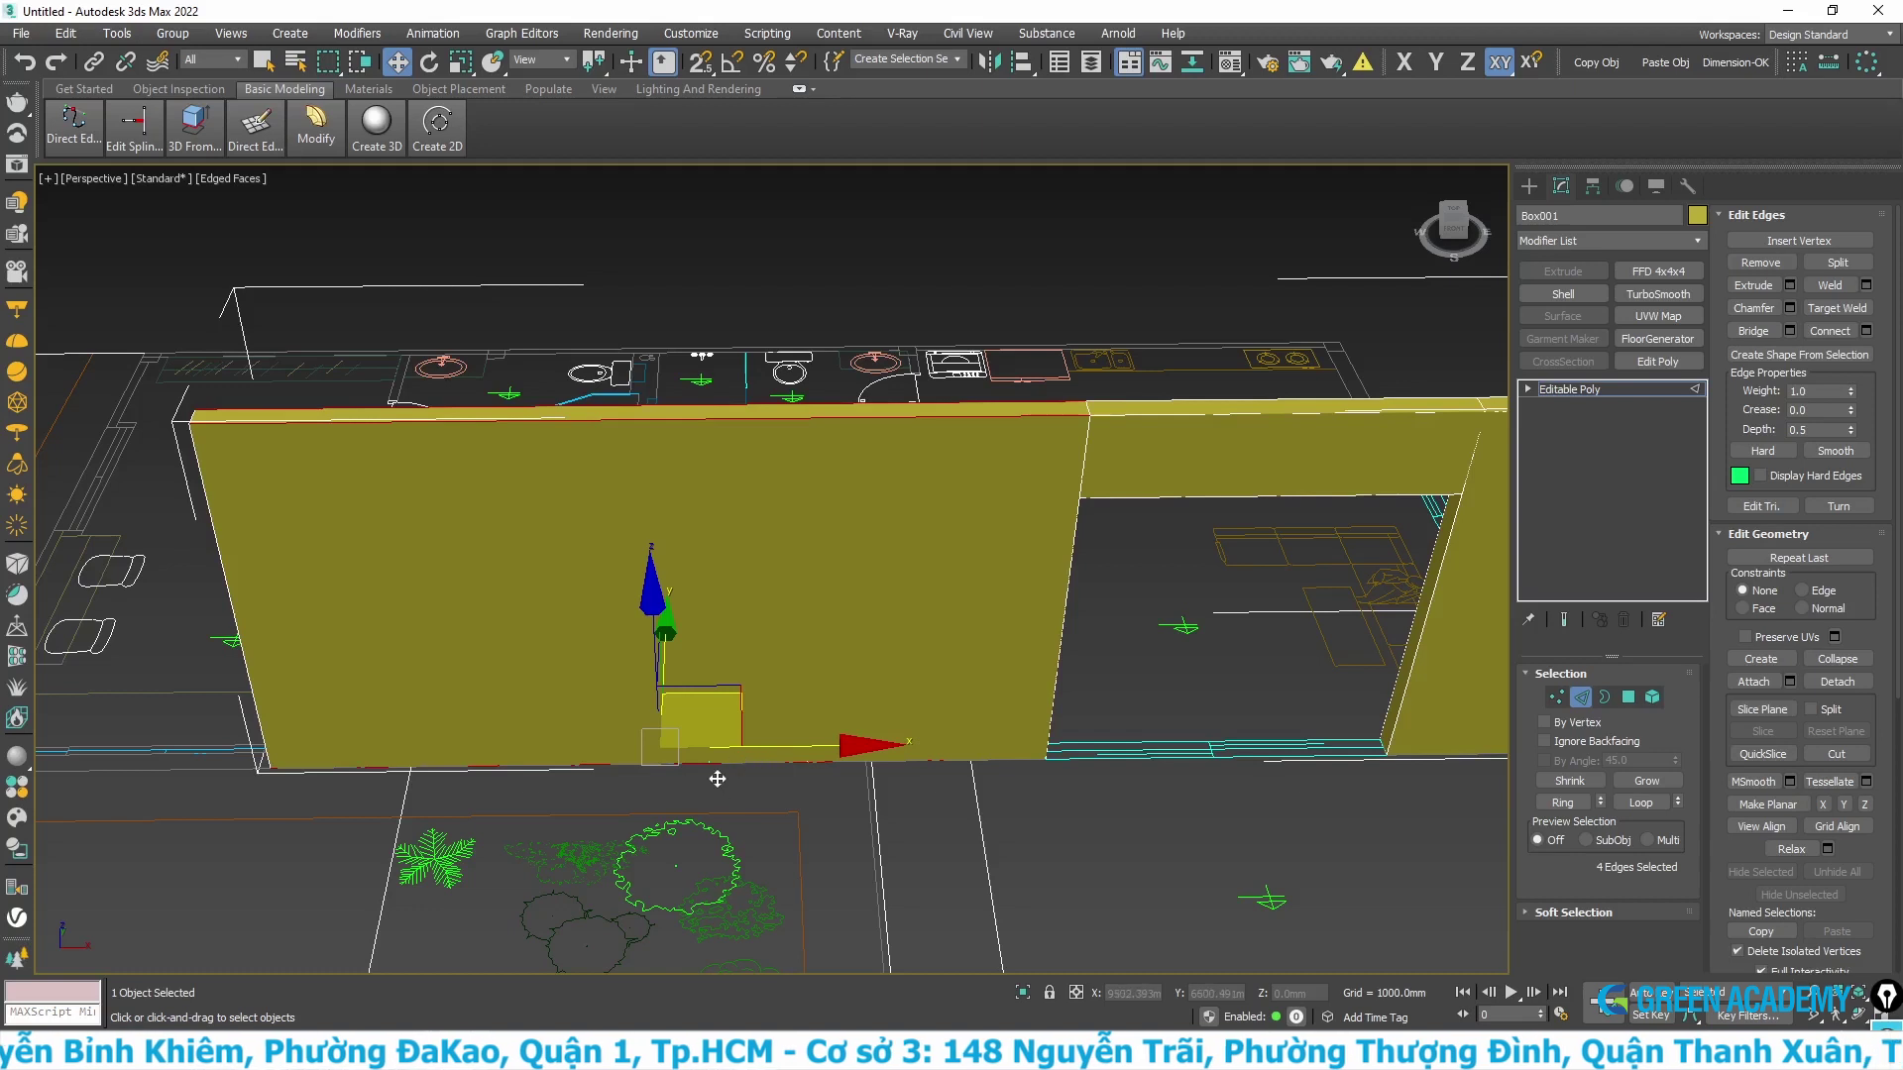
left_click(717, 417)
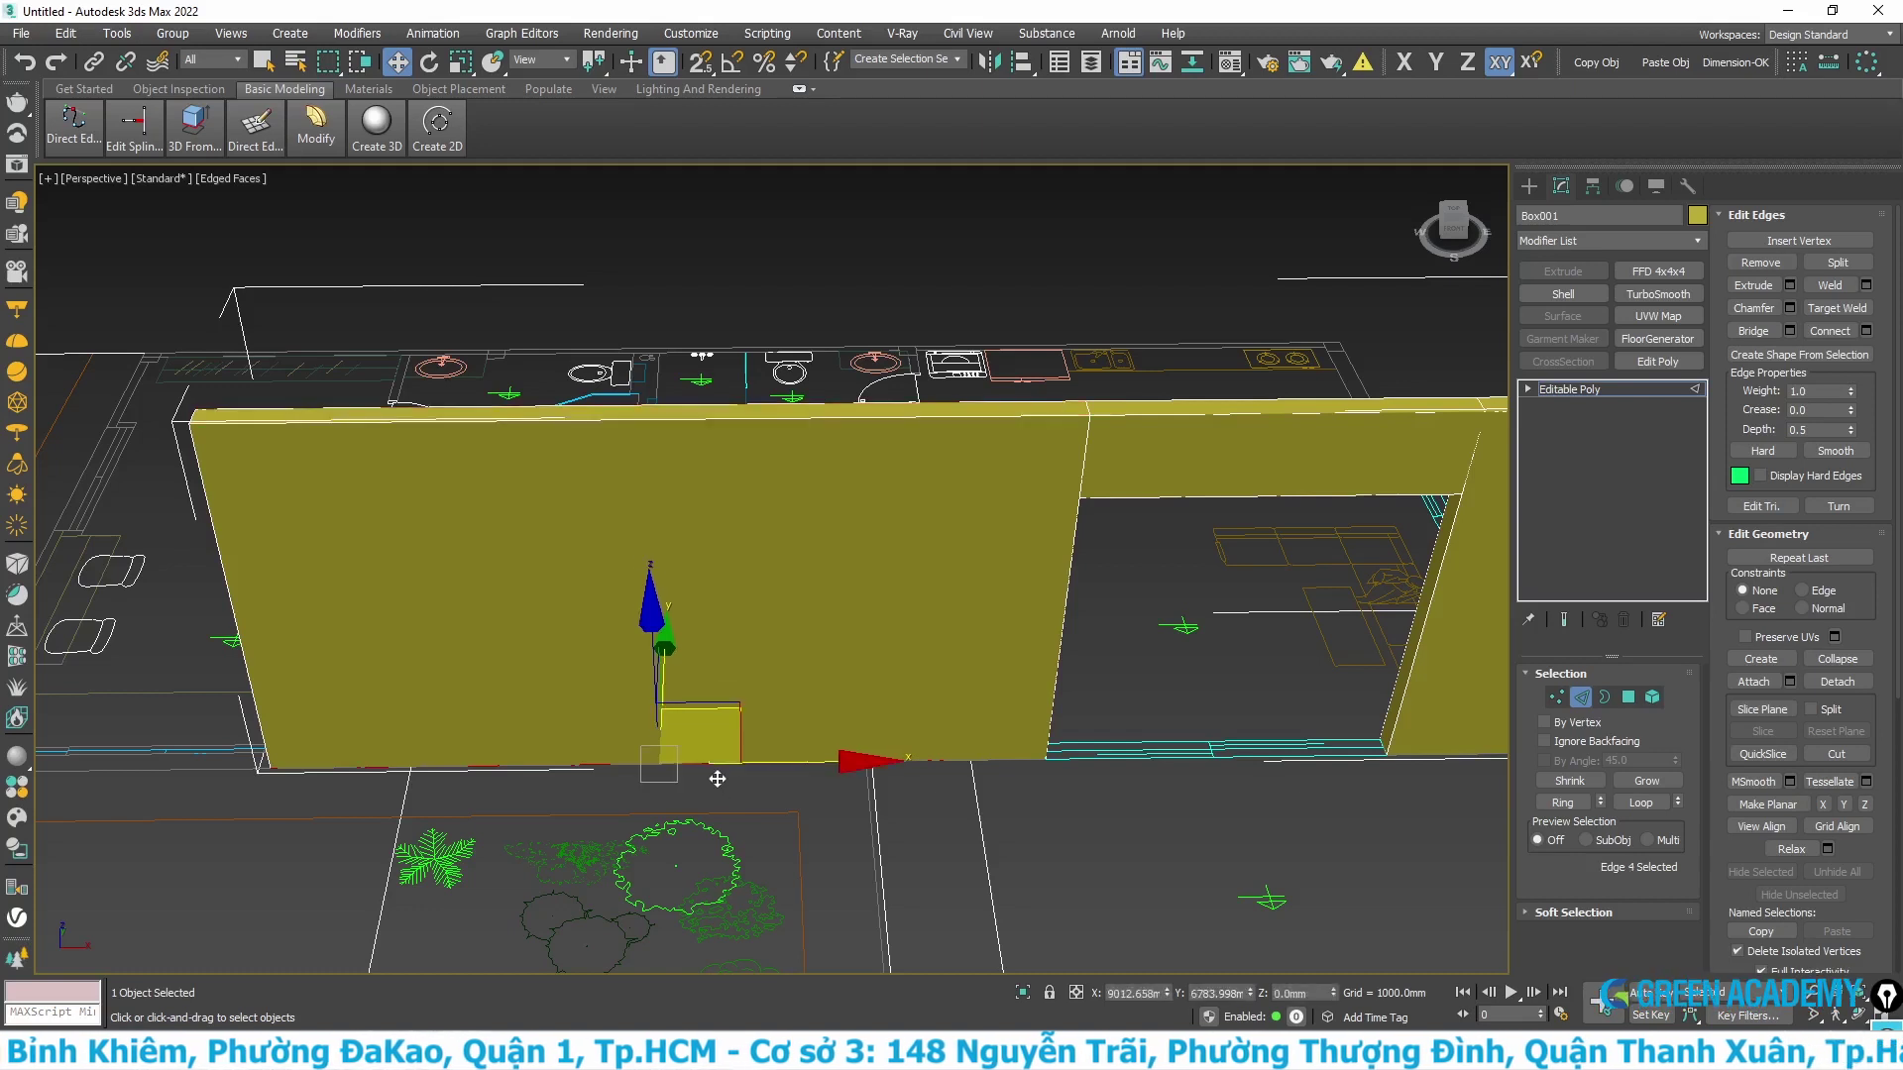
left_click(717, 416, "ctrl")
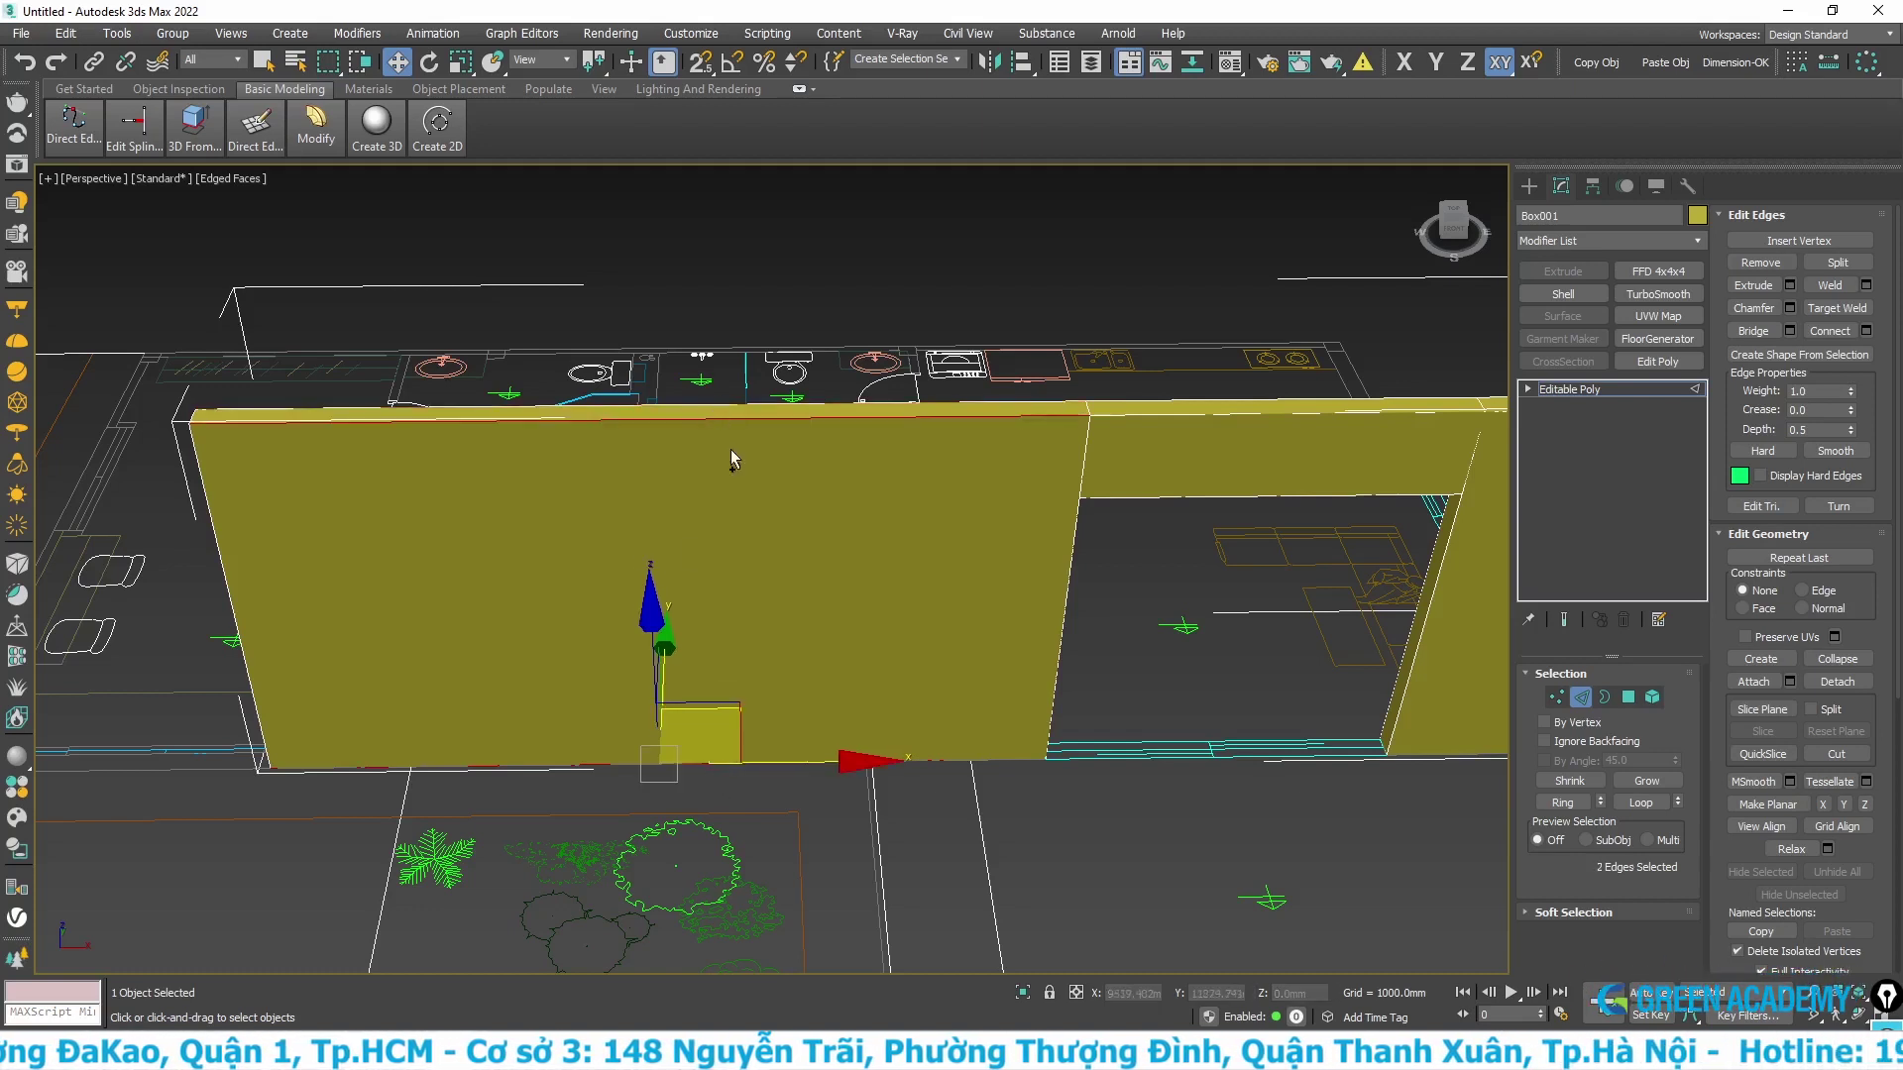
- Connect the top and bottom edges with 2 segments at Pinch -29
right_click(627, 609)
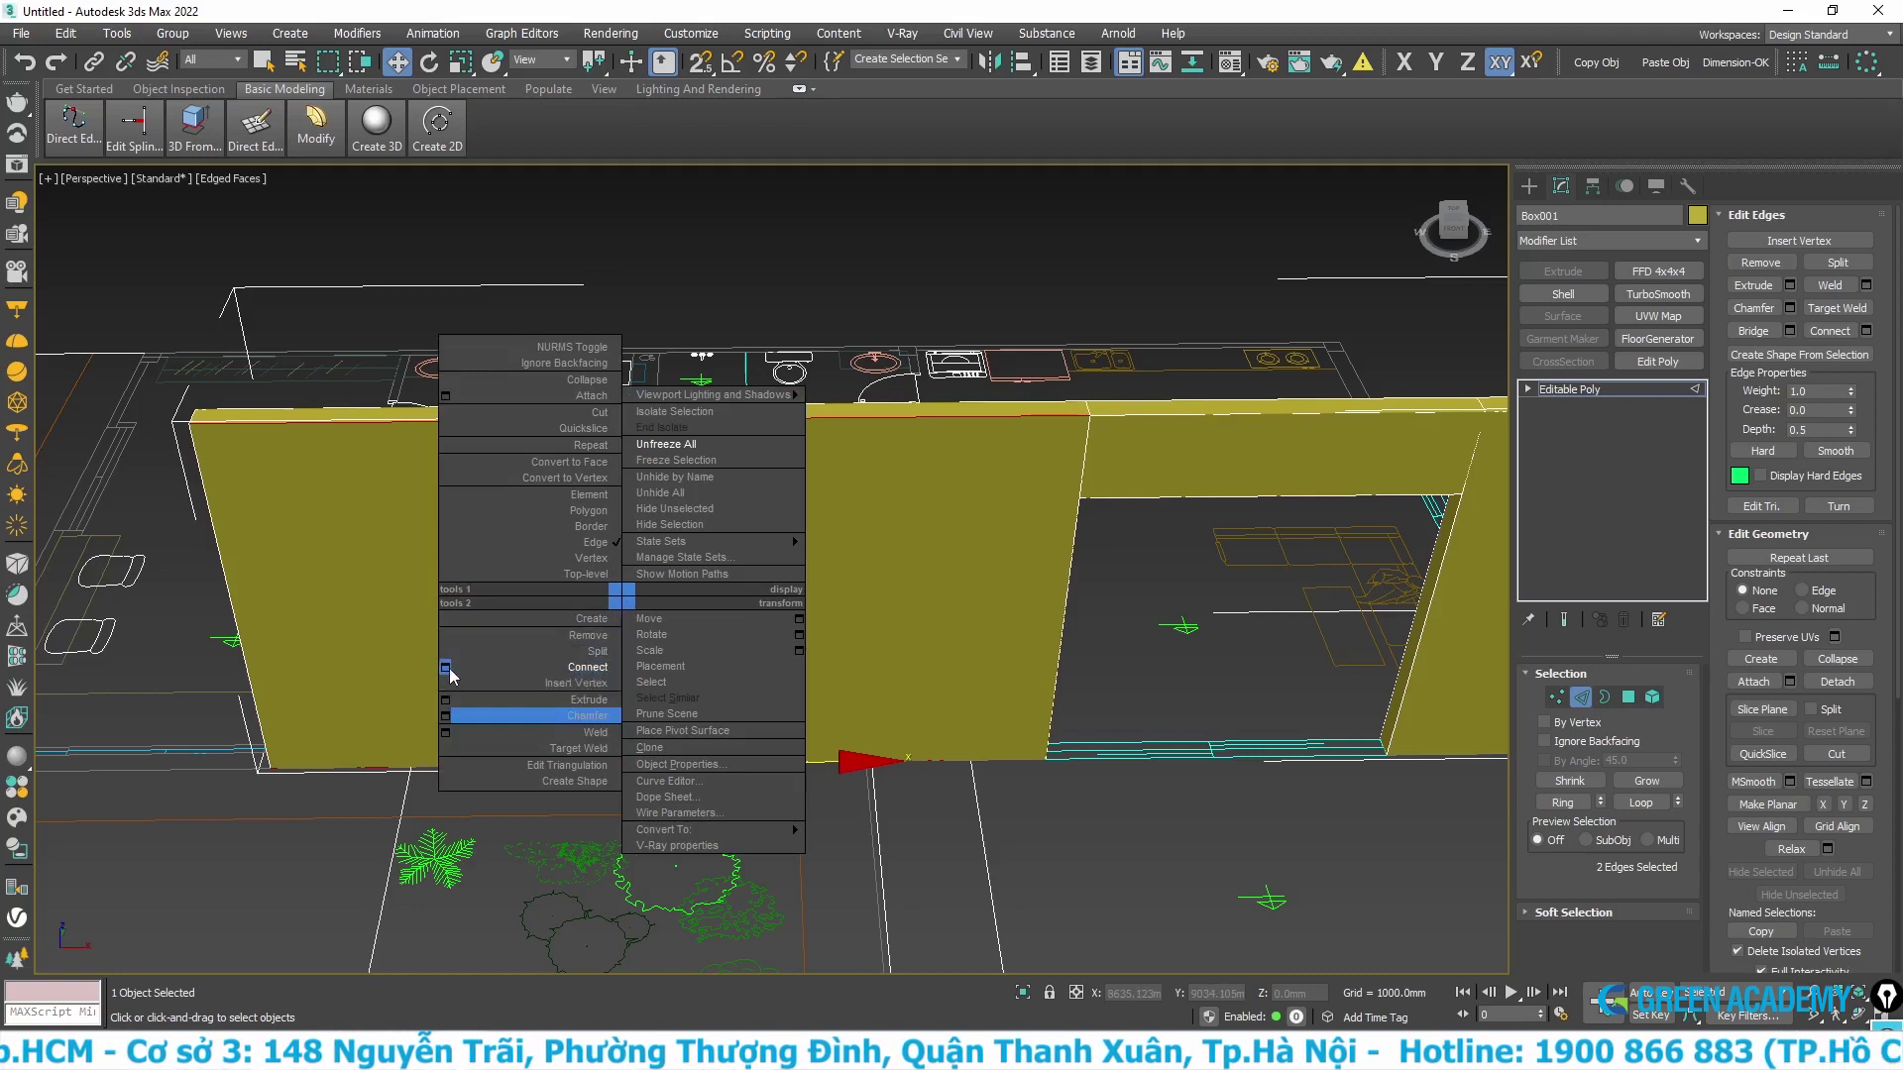
left_click(445, 668)
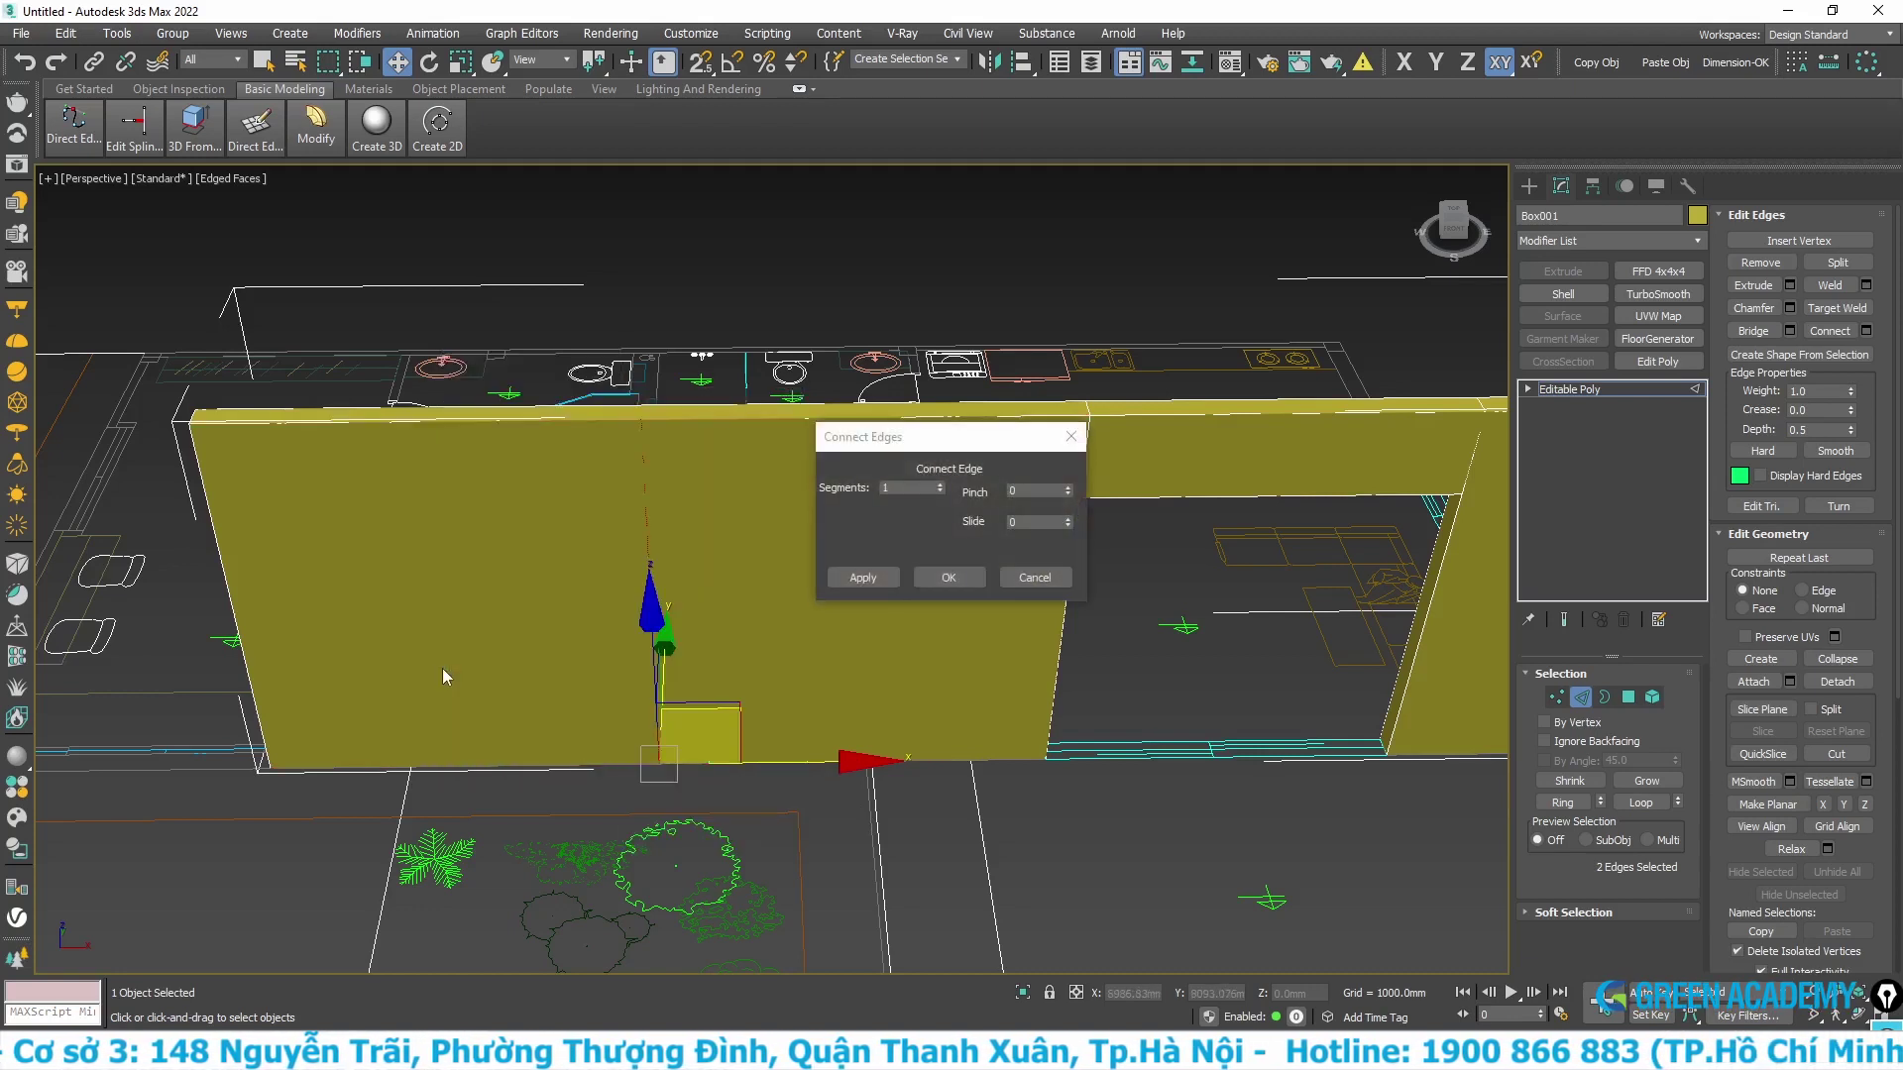
left_click(940, 485)
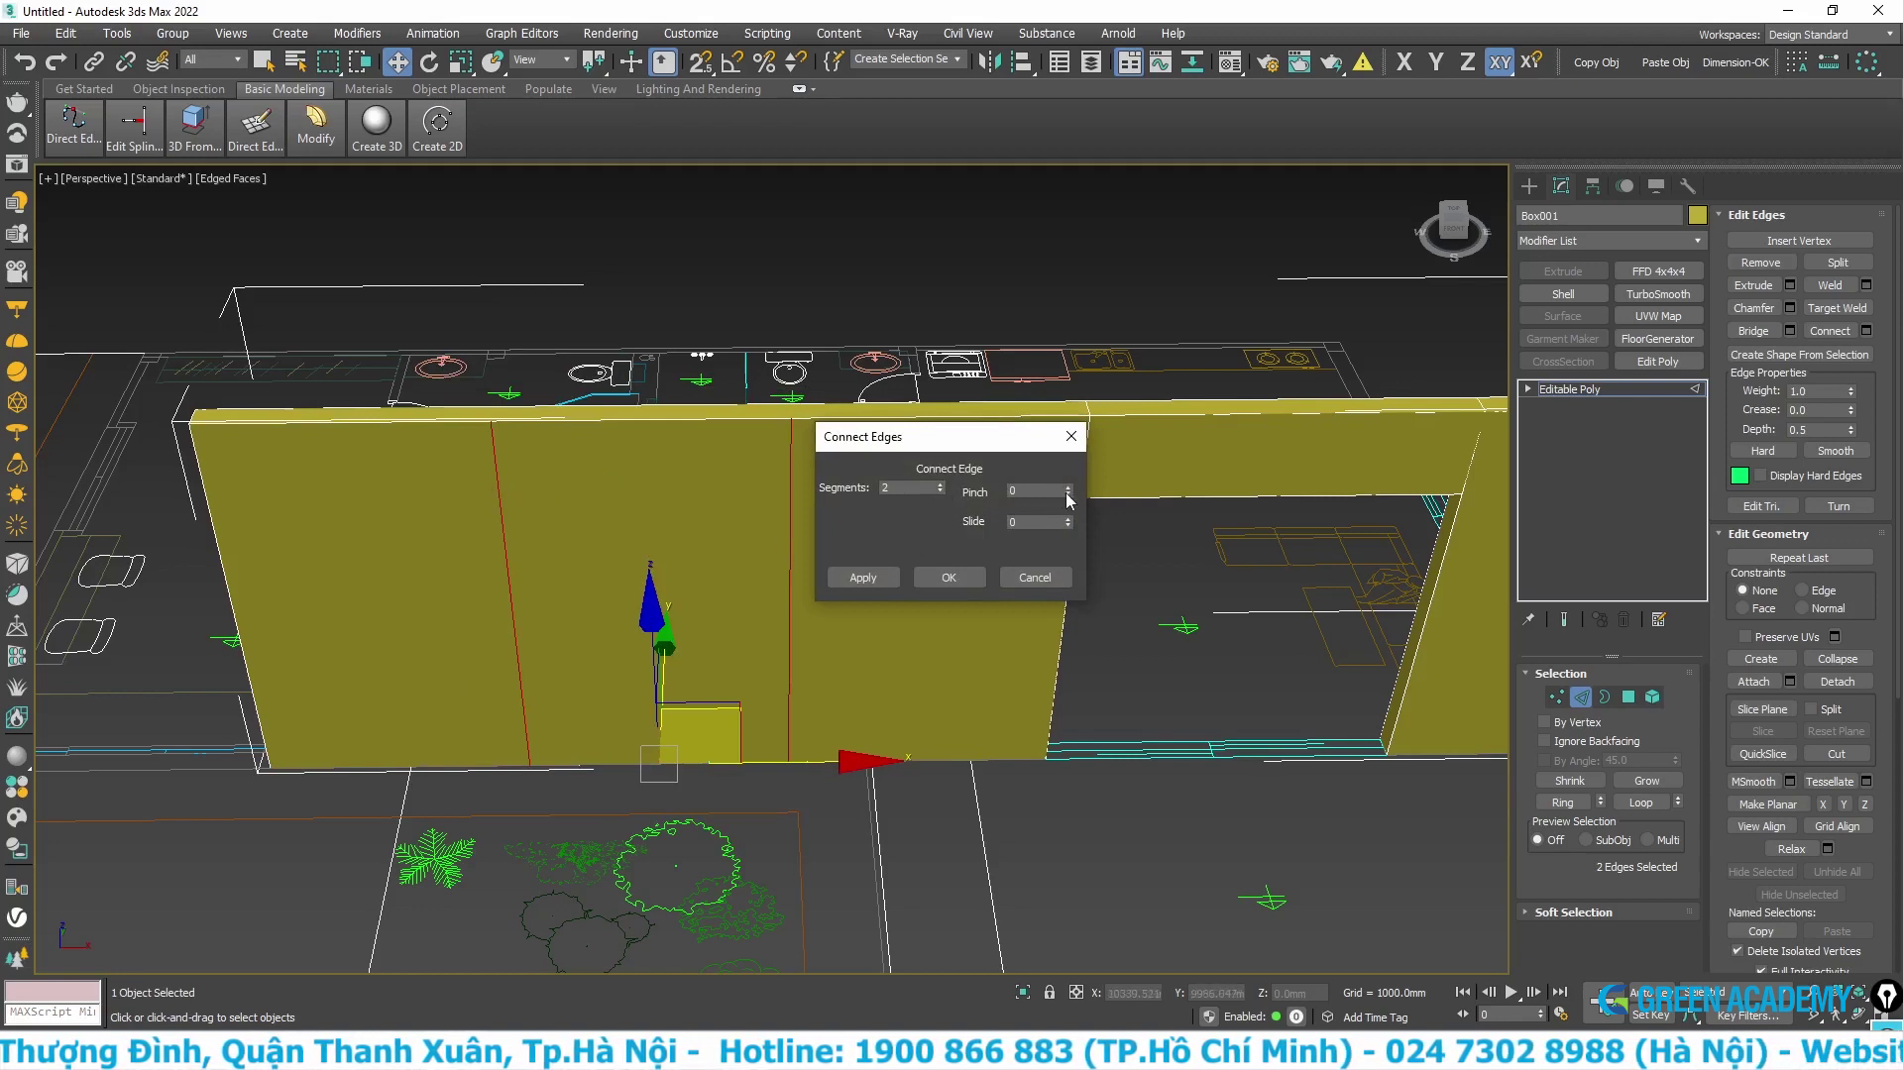
left_click_drag(1069, 501, 1065, 522)
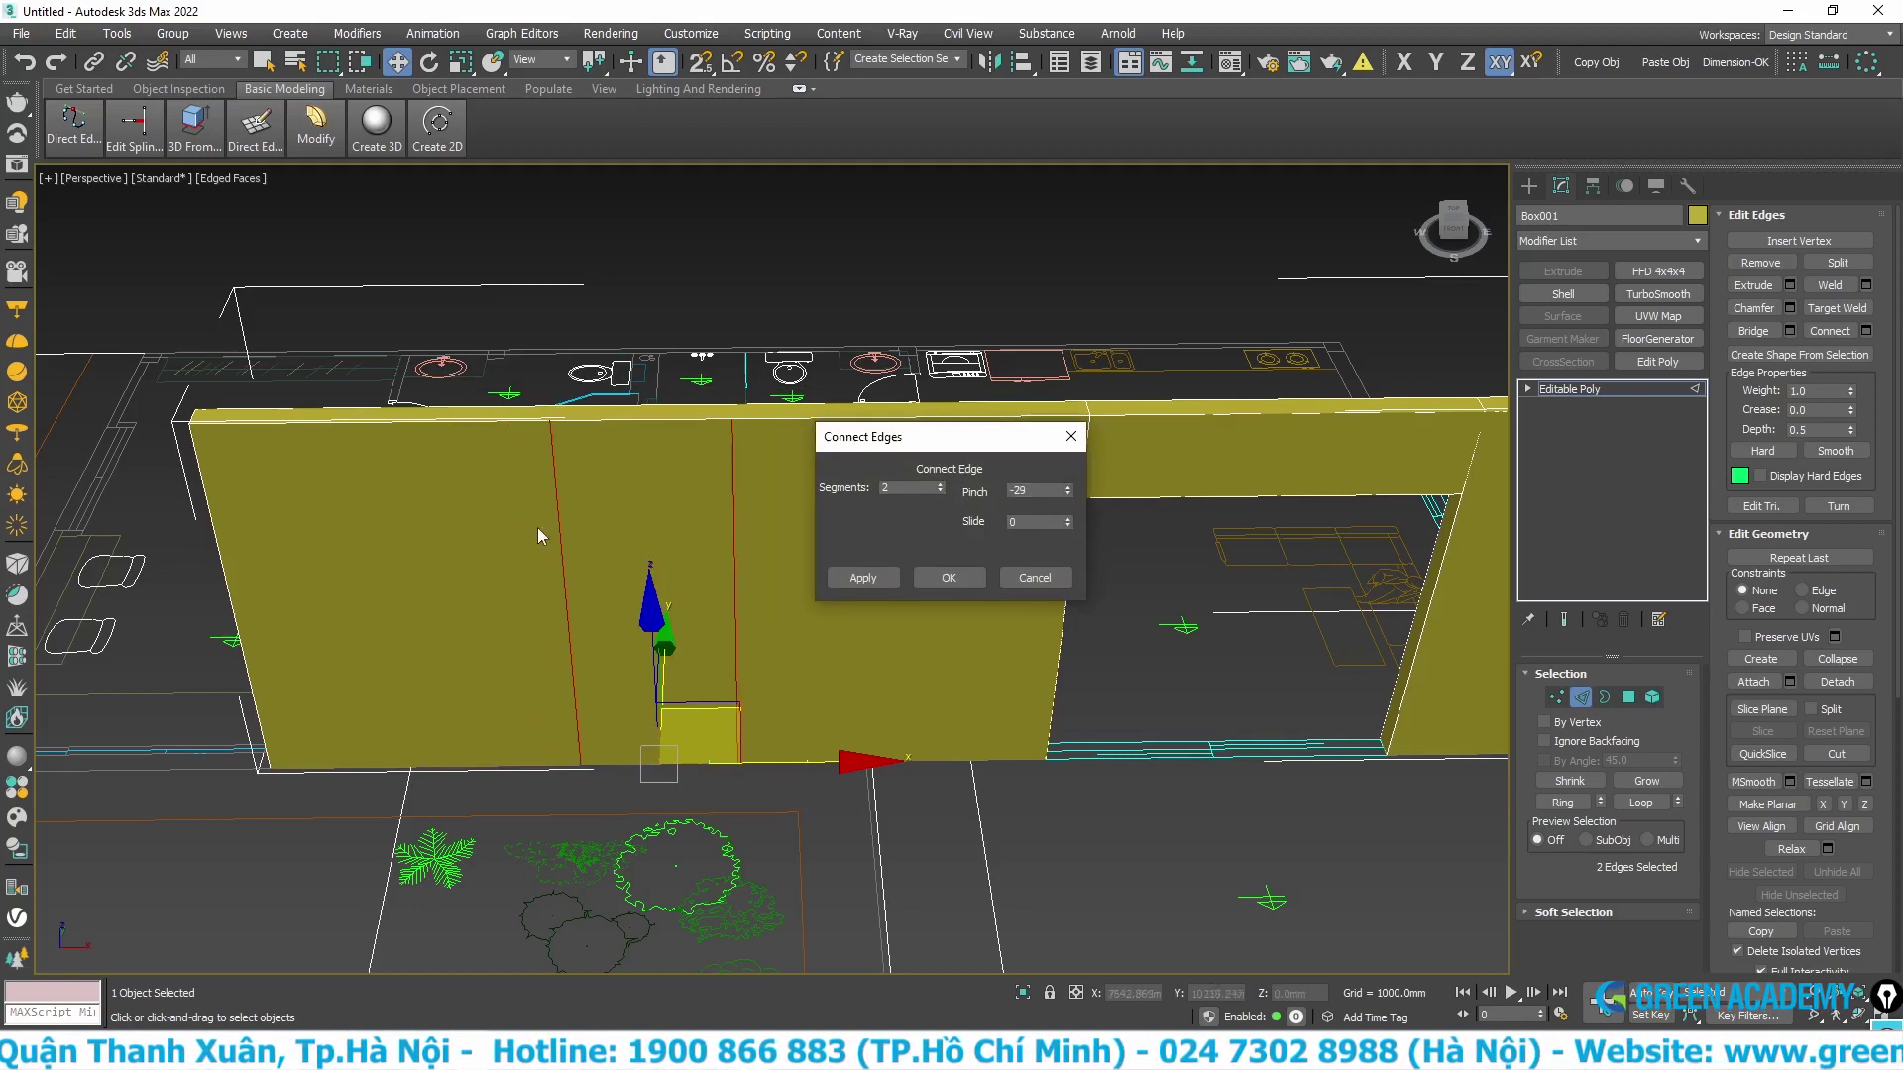
left_click(949, 577)
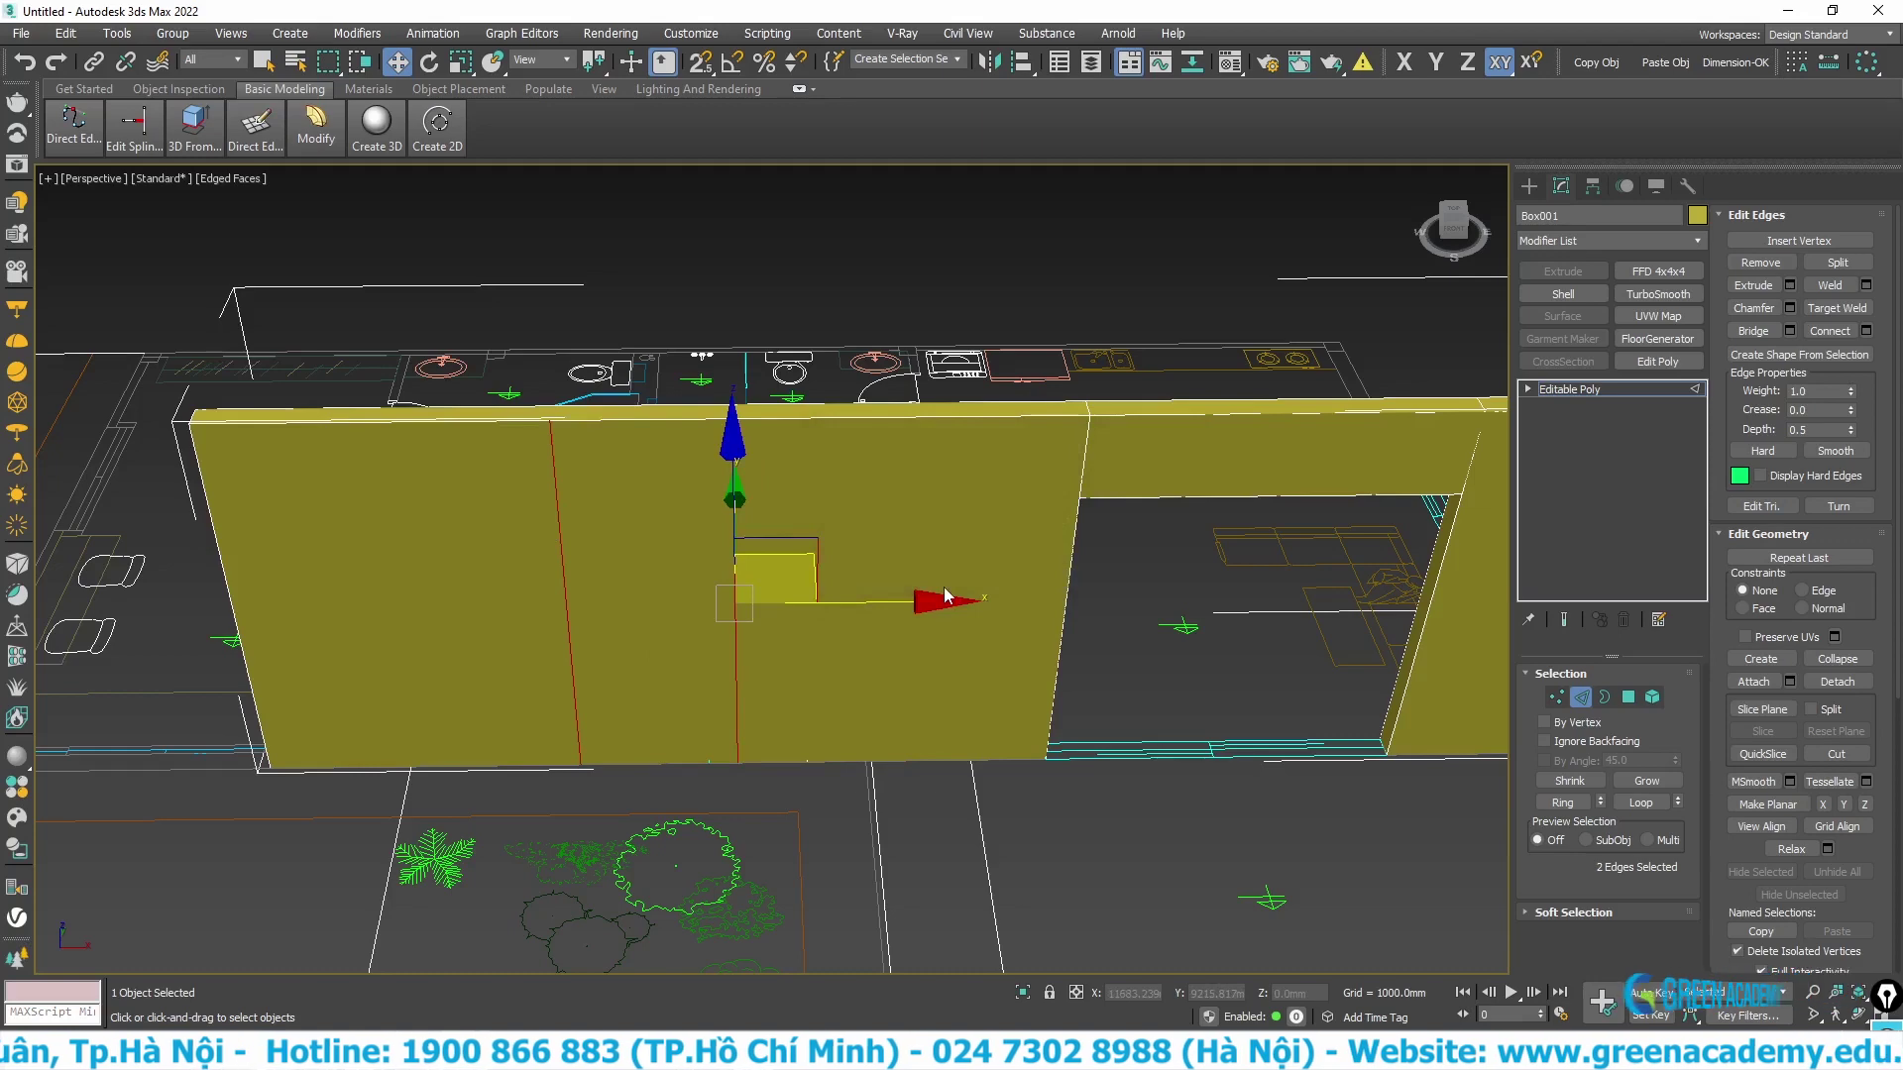
- Isolate the wall in Top view and shift the new edges' vertices along X to match the plan
key("t")
key("1")
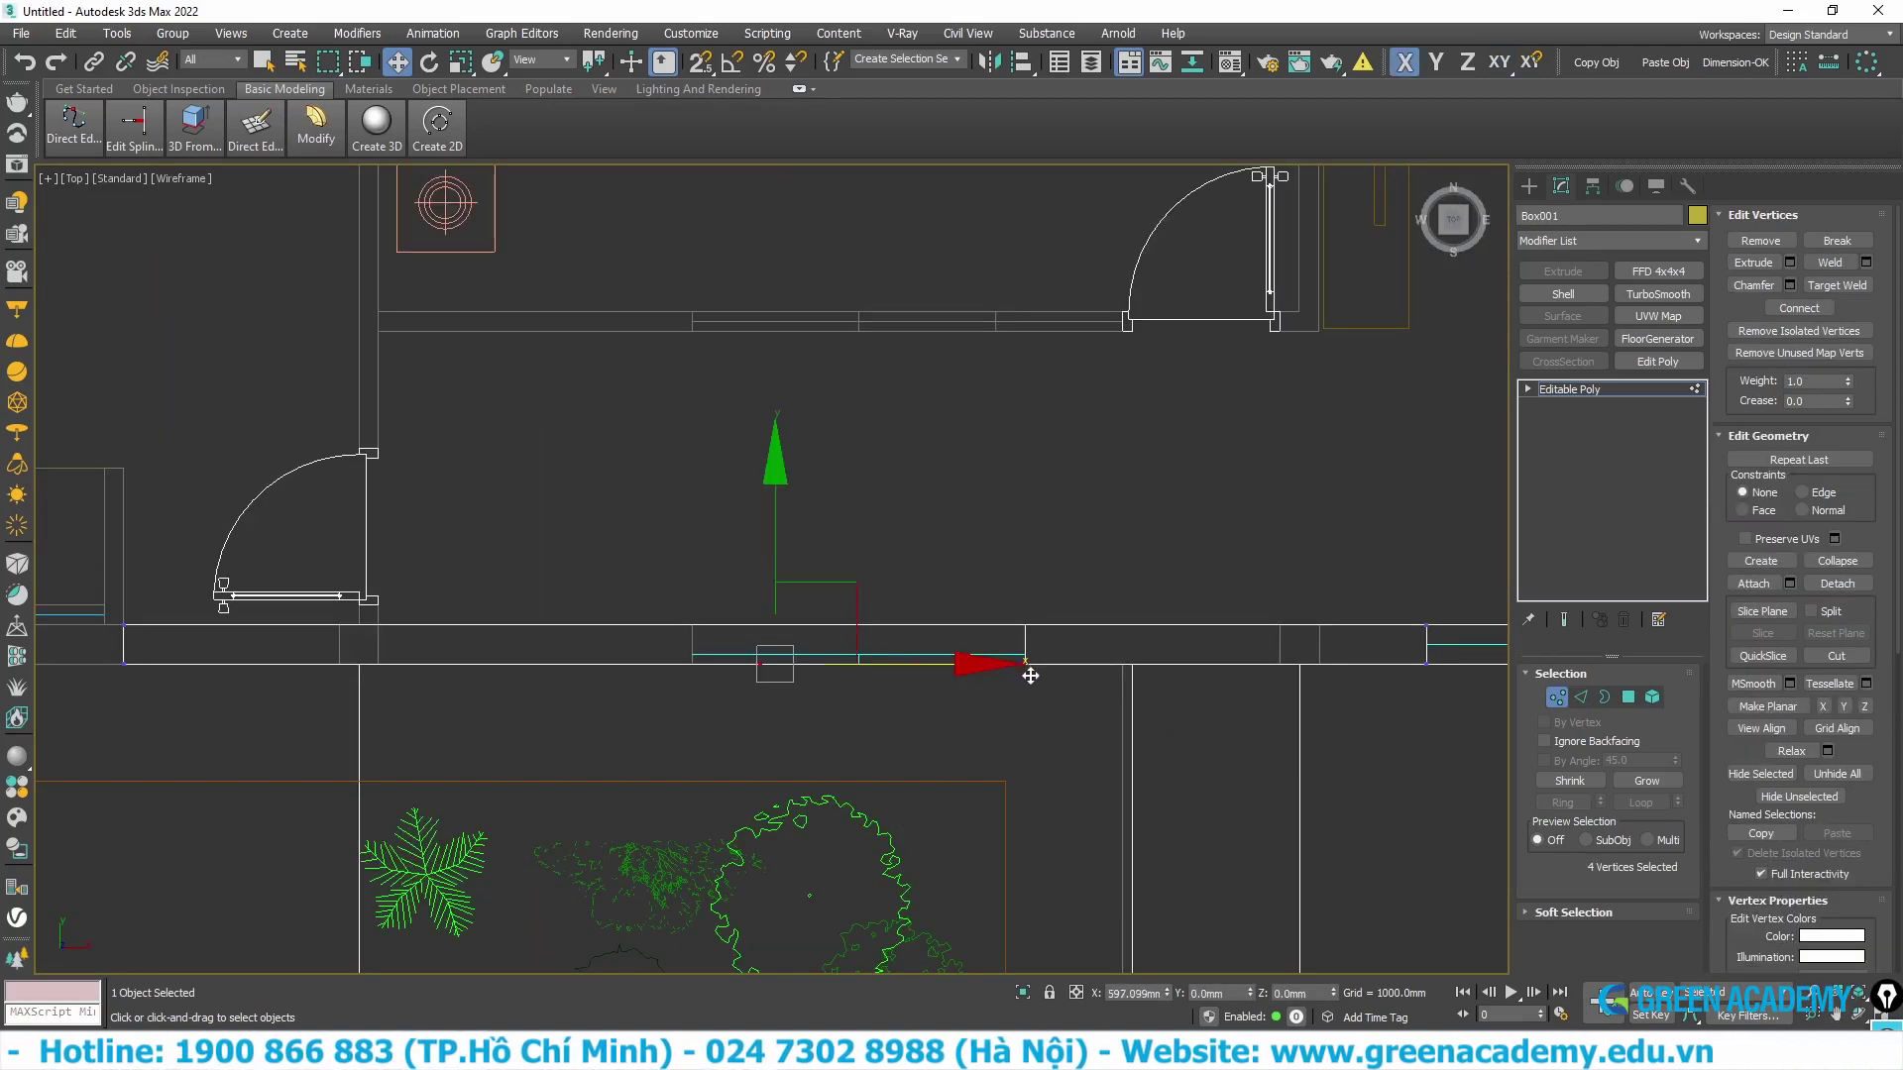
key("alt+q")
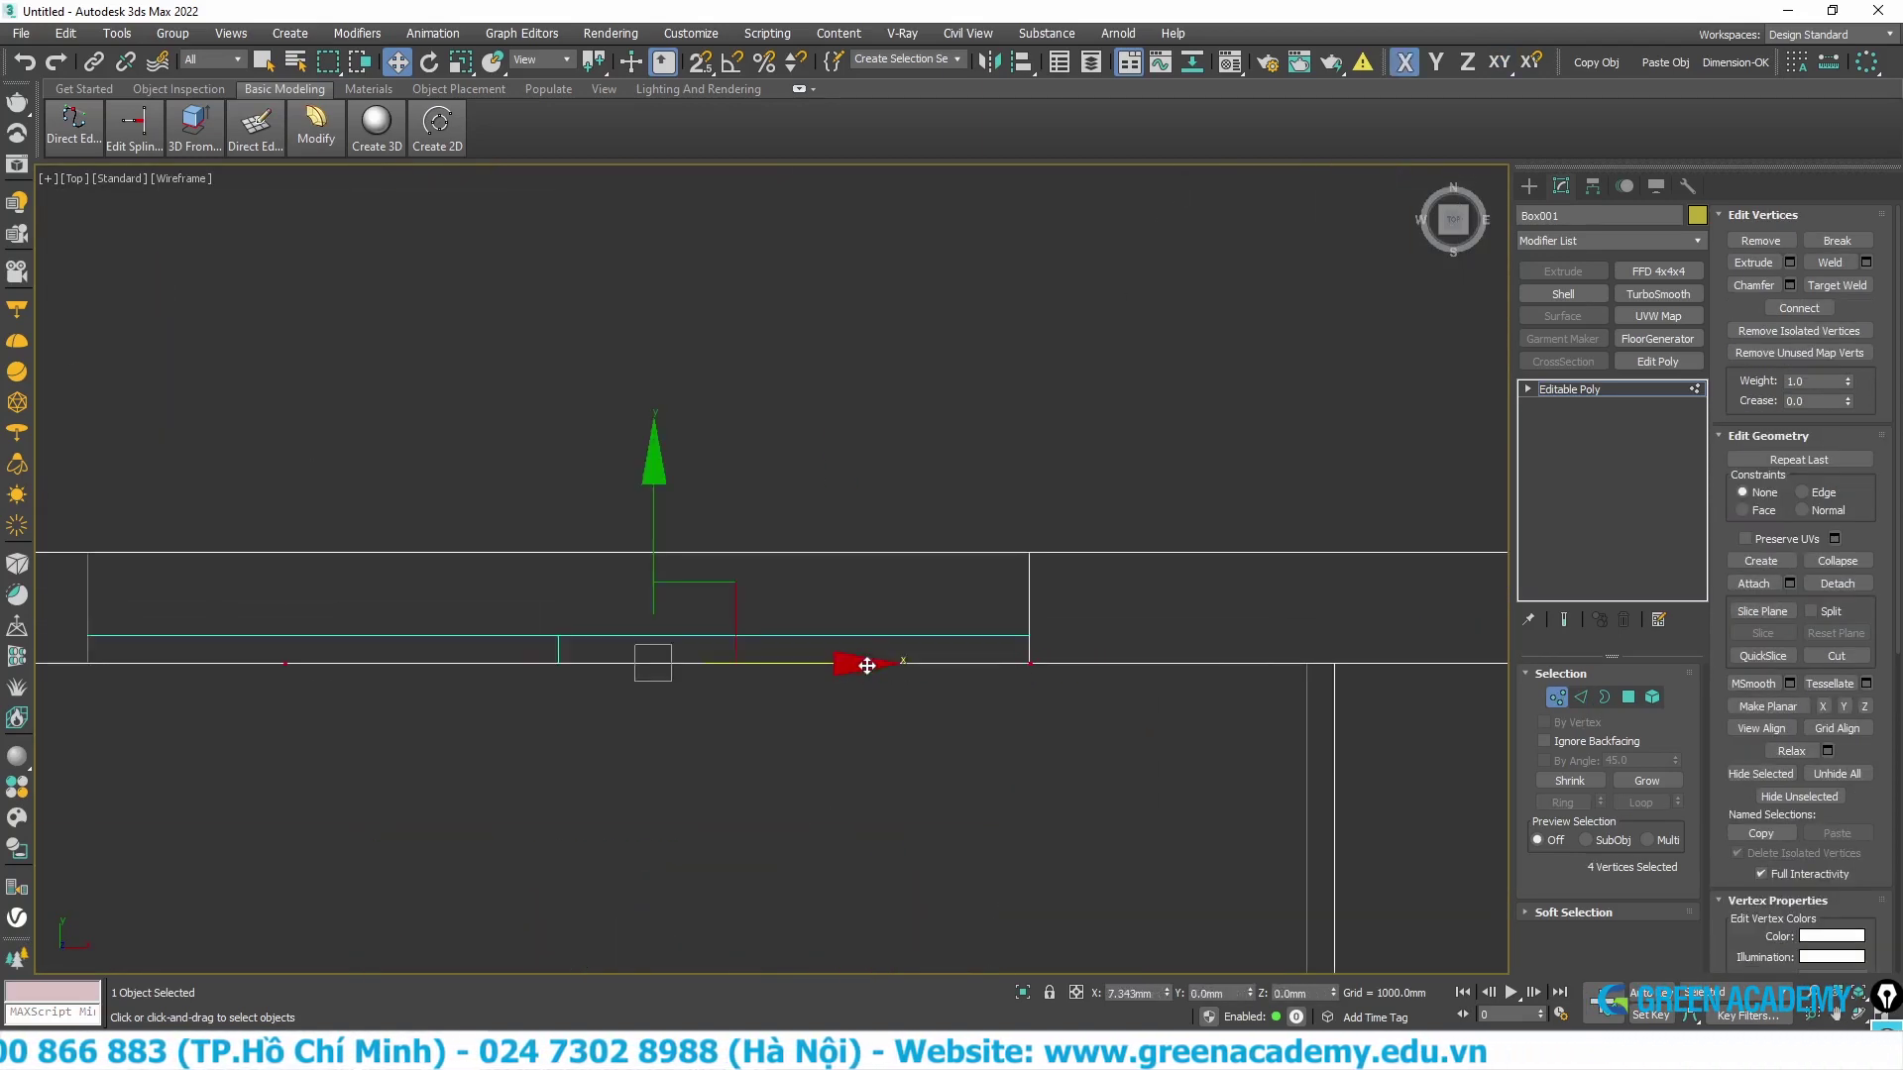
left_click_drag(867, 665, 865, 657)
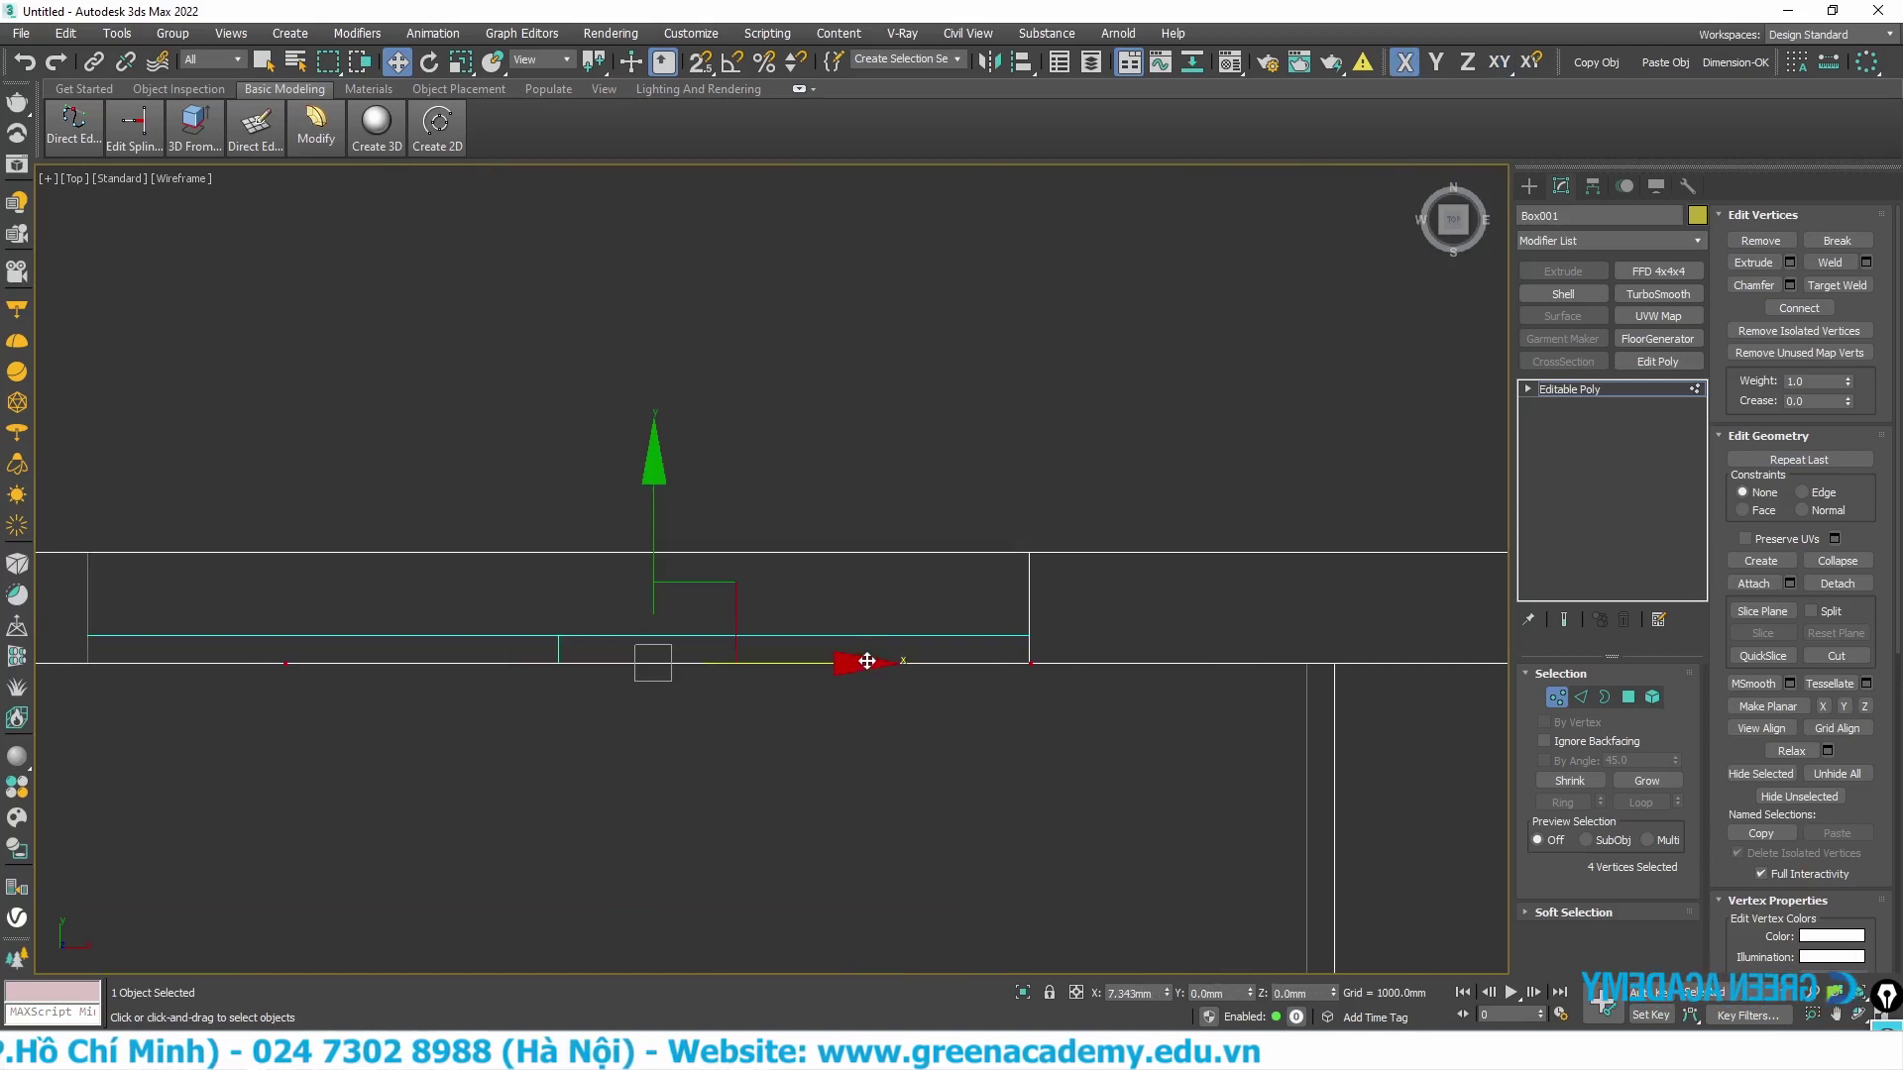
mouse_move(179, 680)
middle_mouse_down()
mouse_move(569, 693)
mouse_move(611, 671)
middle_mouse_up()
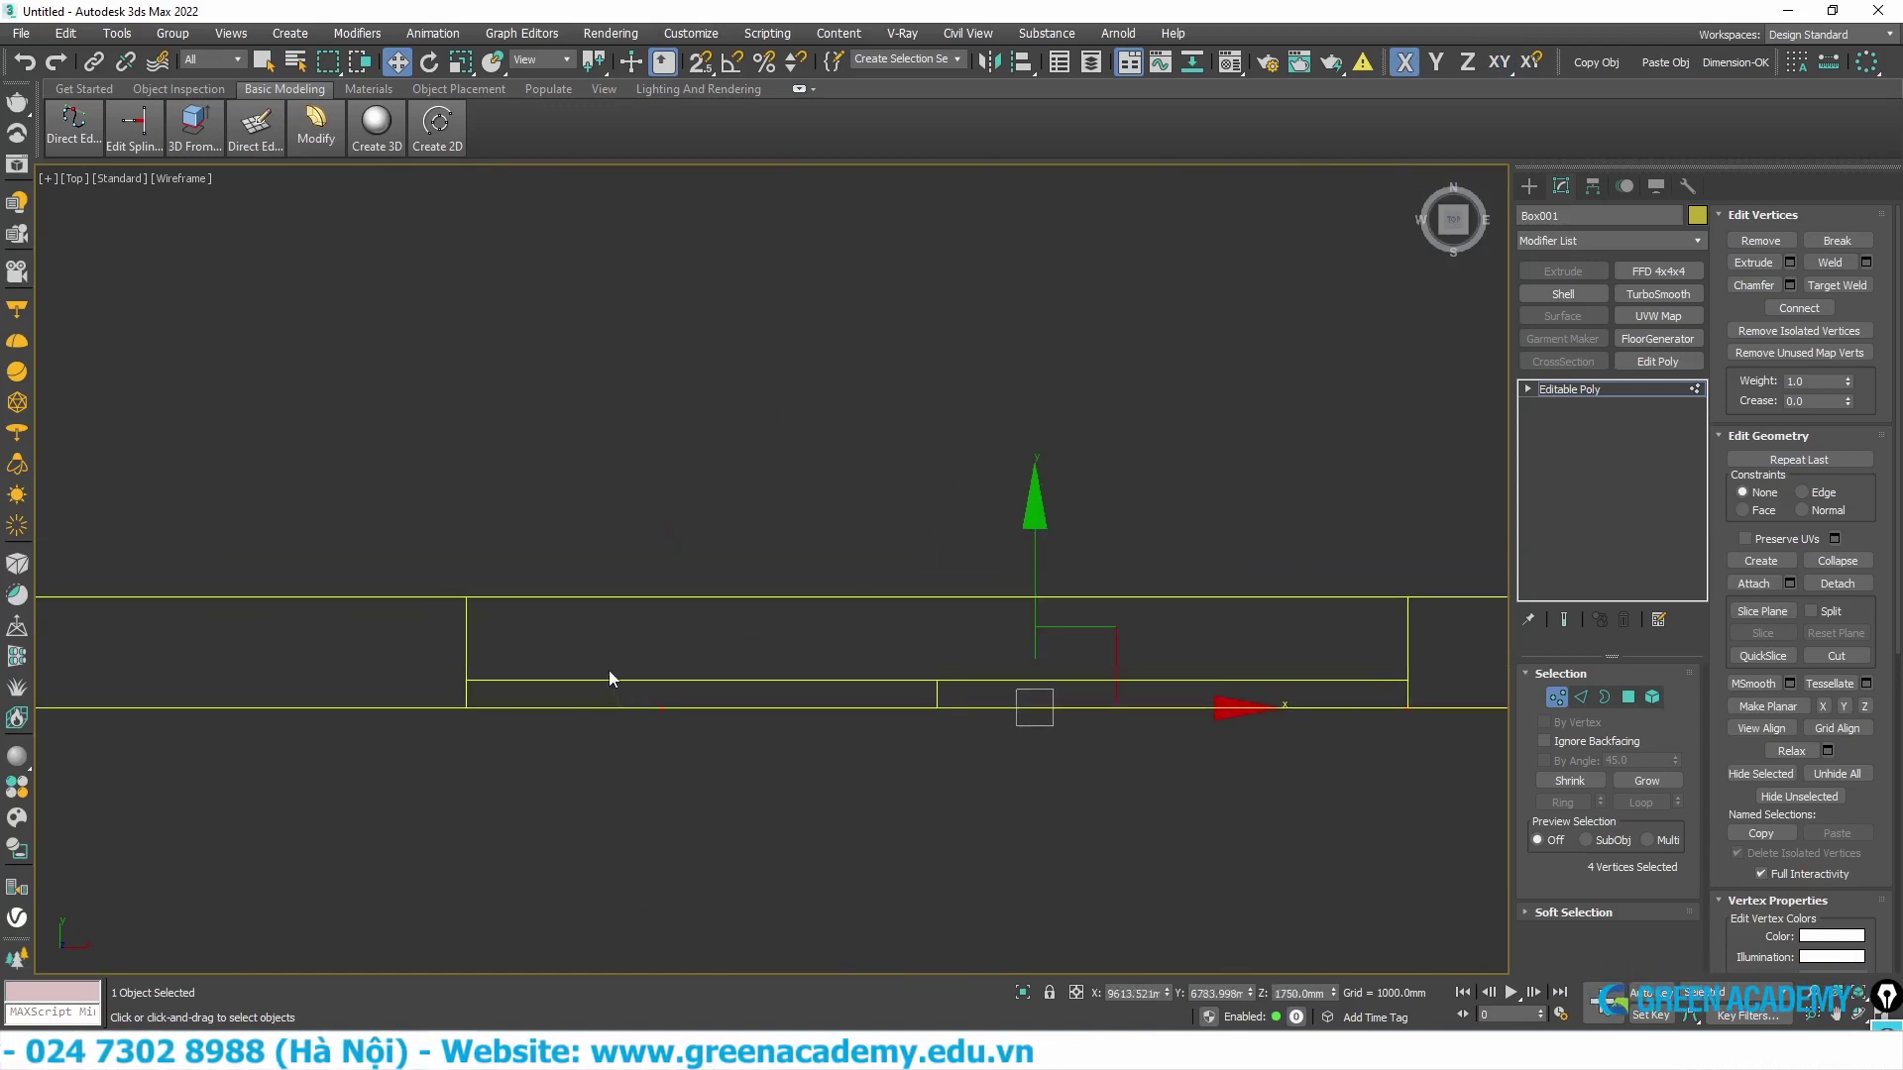
left_click_drag(611, 671, 776, 748)
left_click_drag(595, 735, 587, 744)
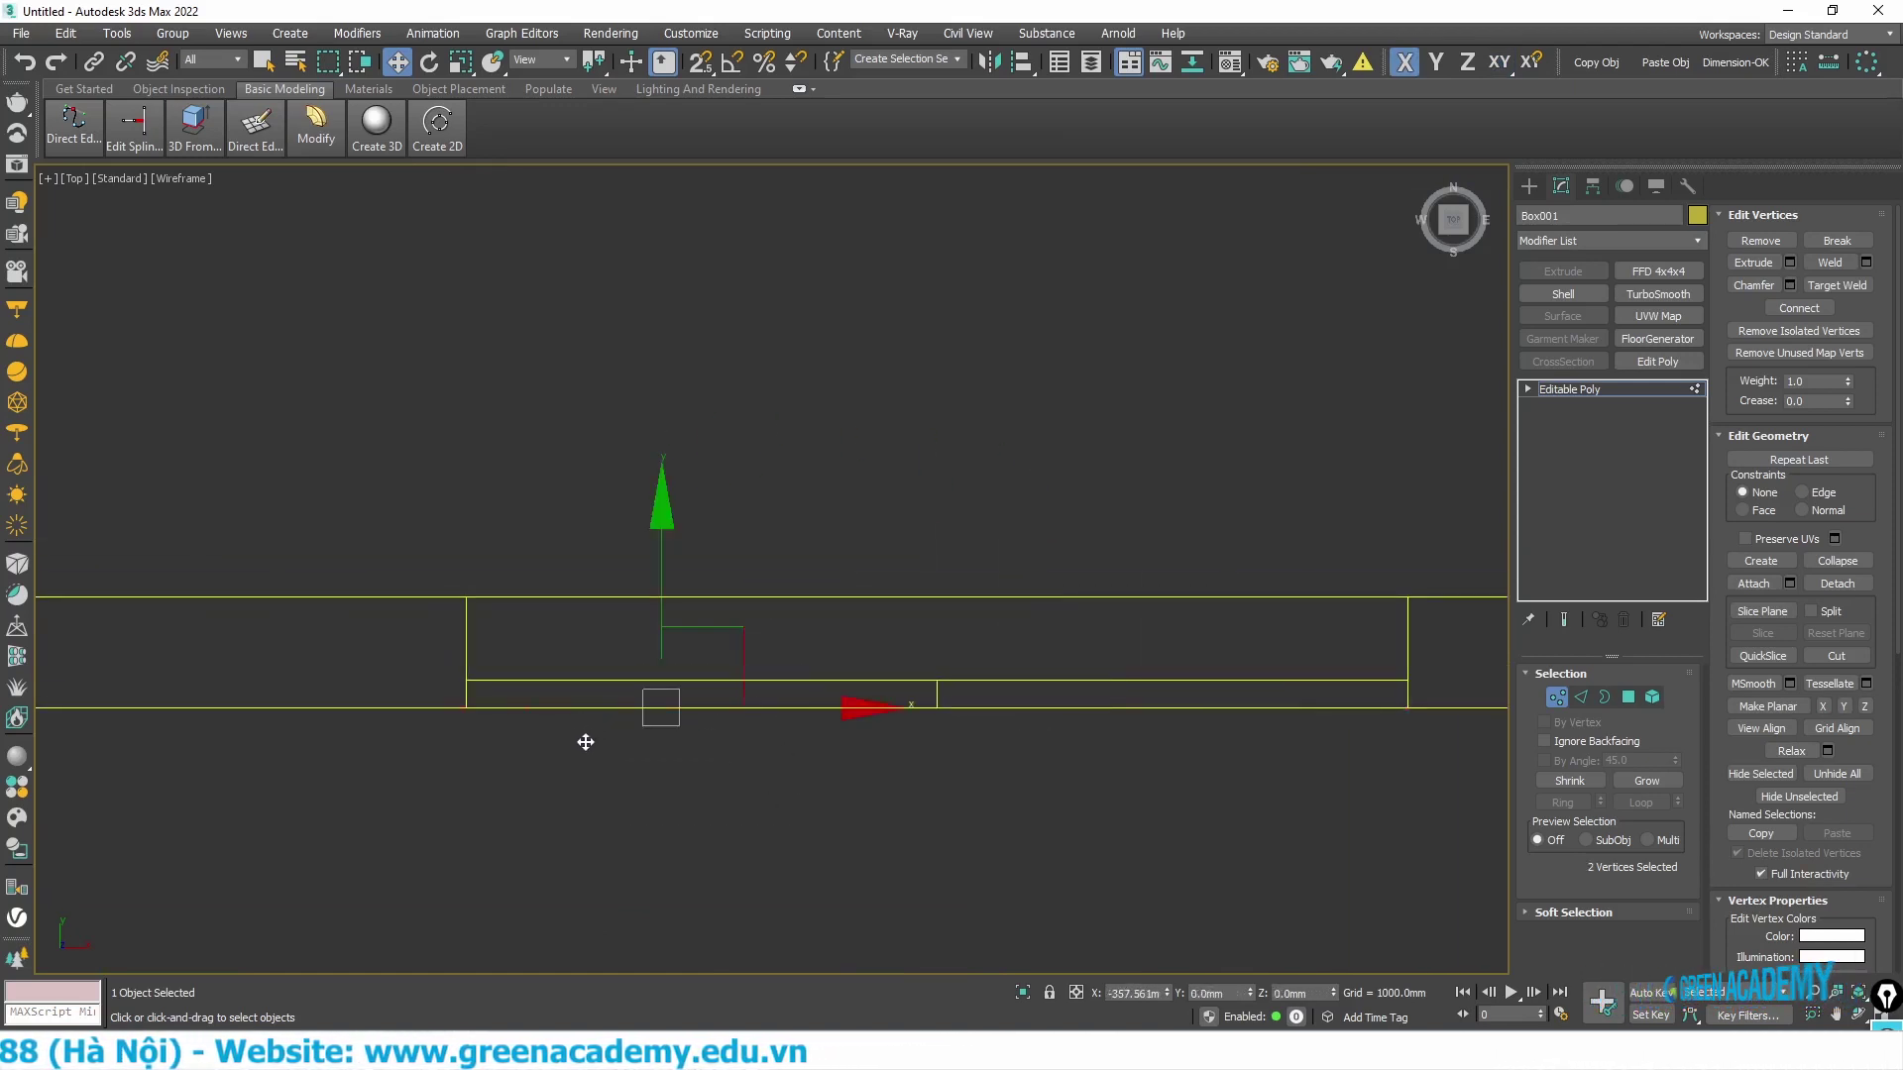
scroll(589, 746, "down", 2)
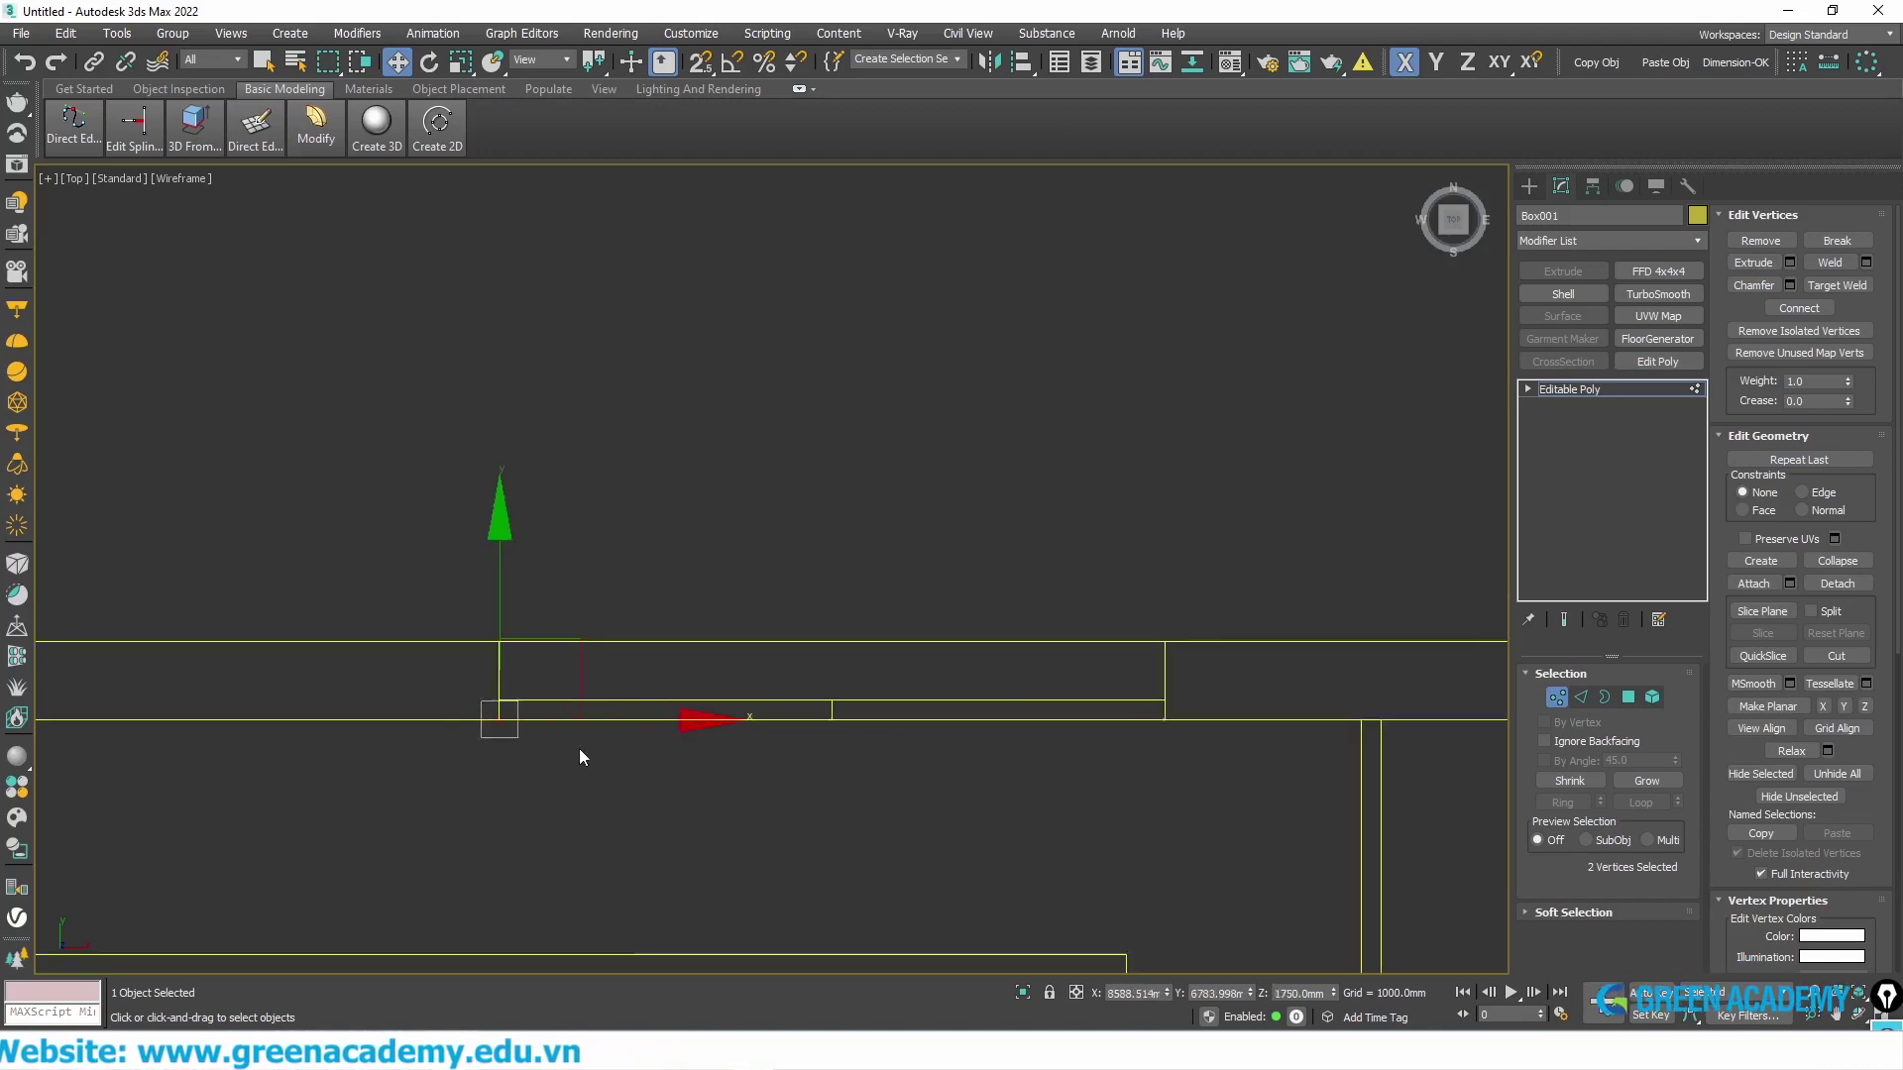
scroll(582, 753, "down", 2)
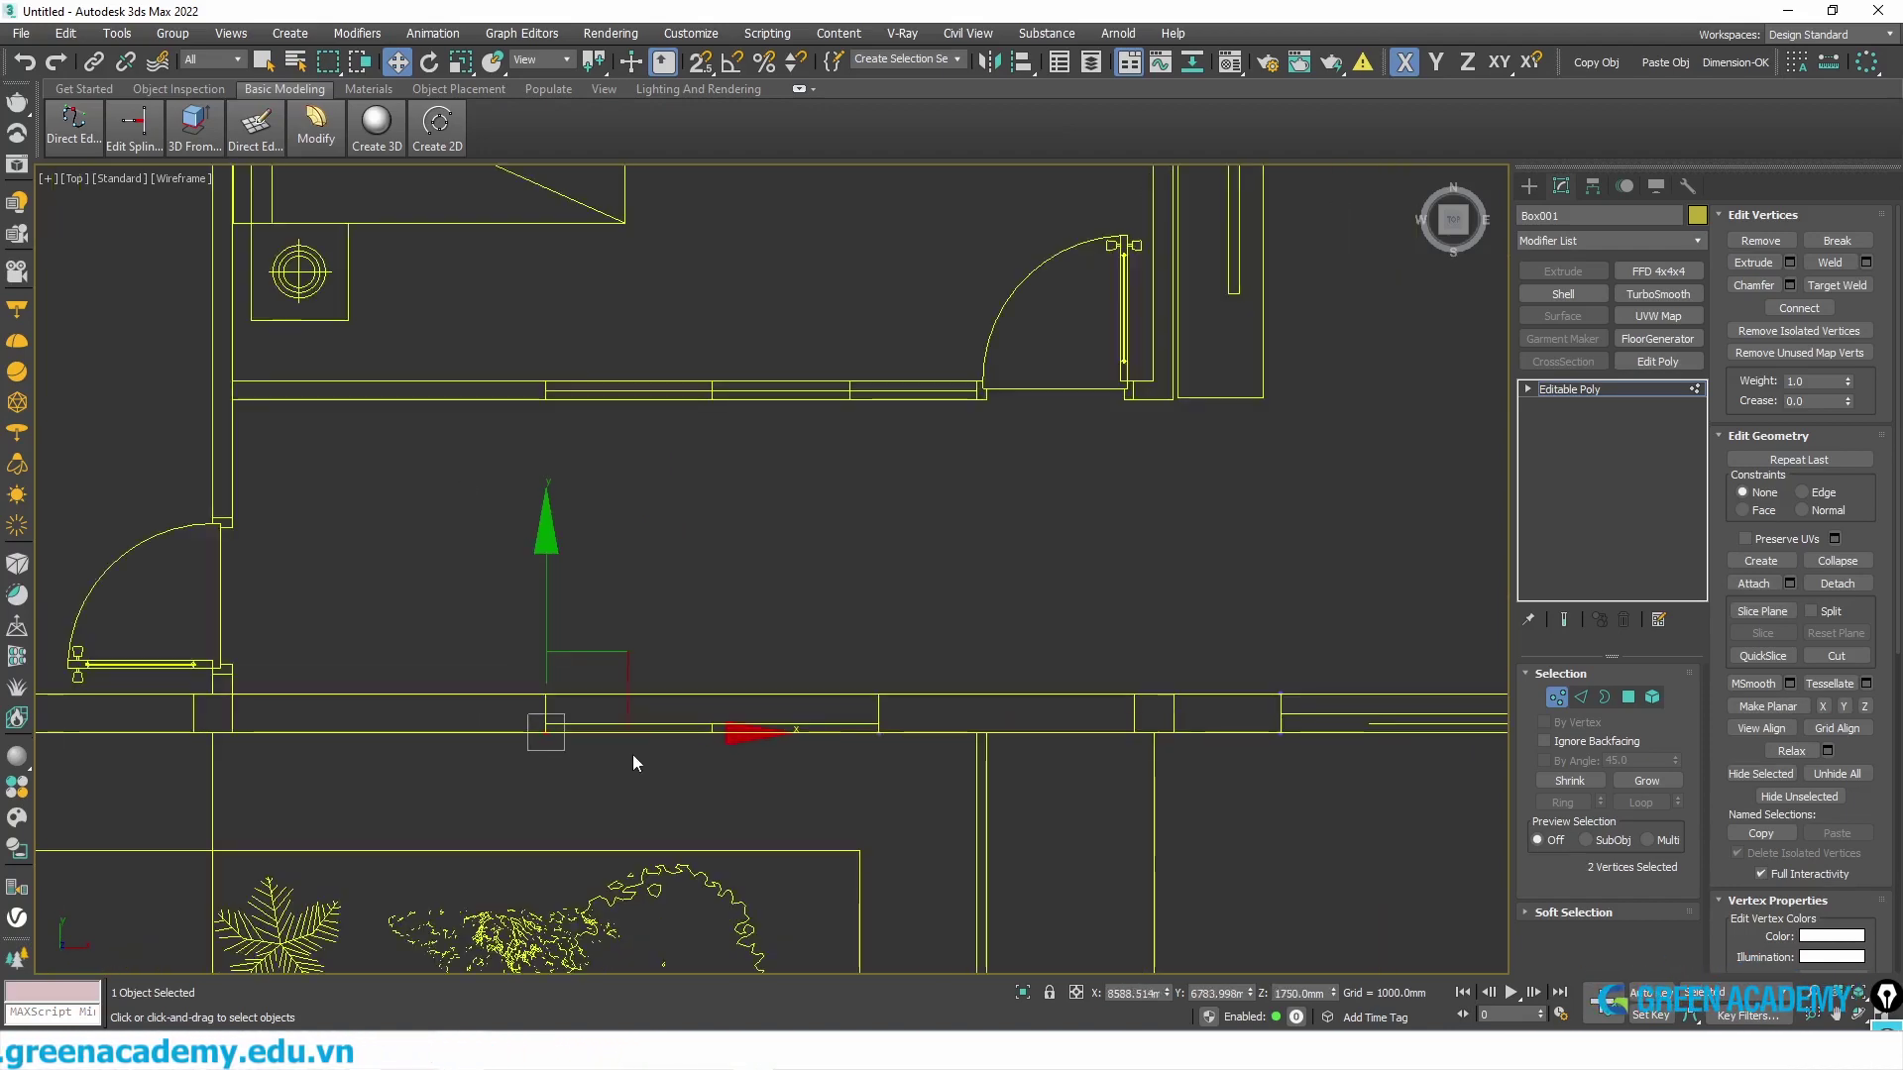
key("p")
scroll(656, 587, "up", 4)
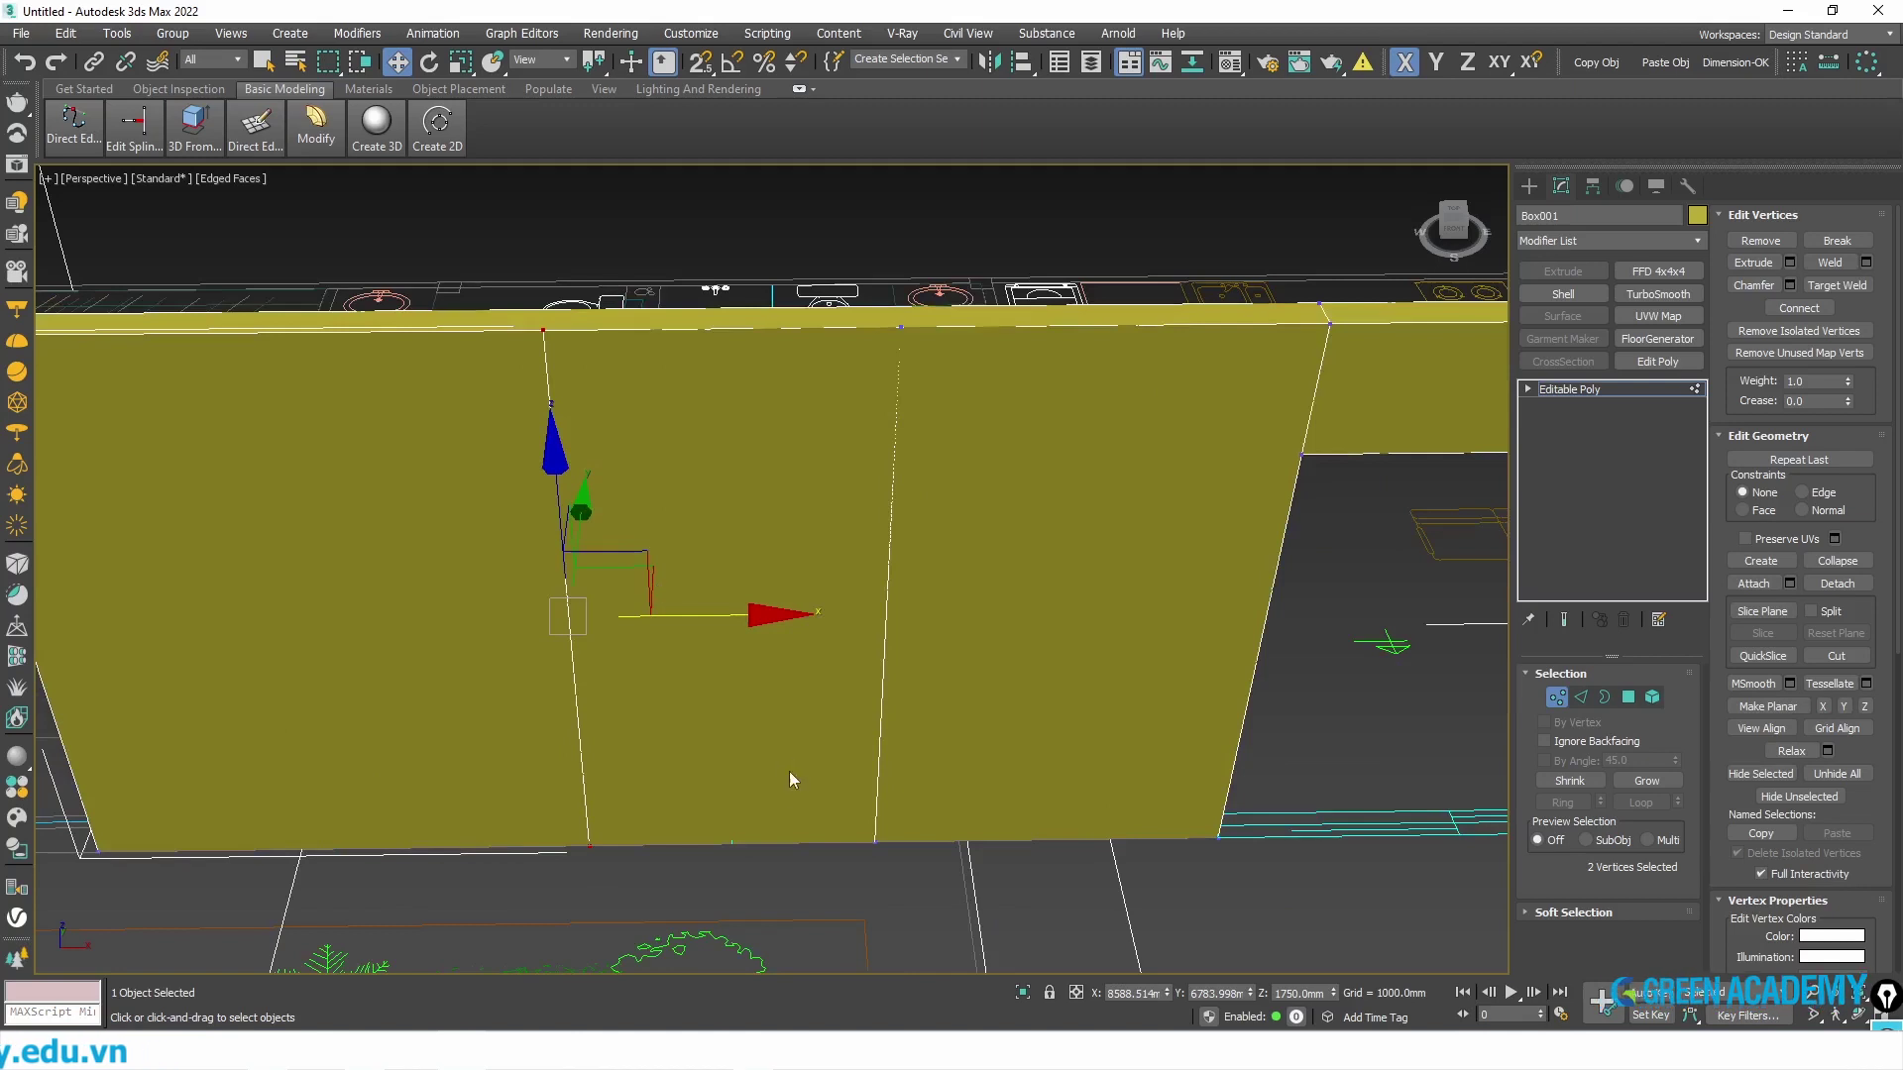
- Connect the middle panel's vertical edges to add horizontal edges across it
left_click(1579, 704)
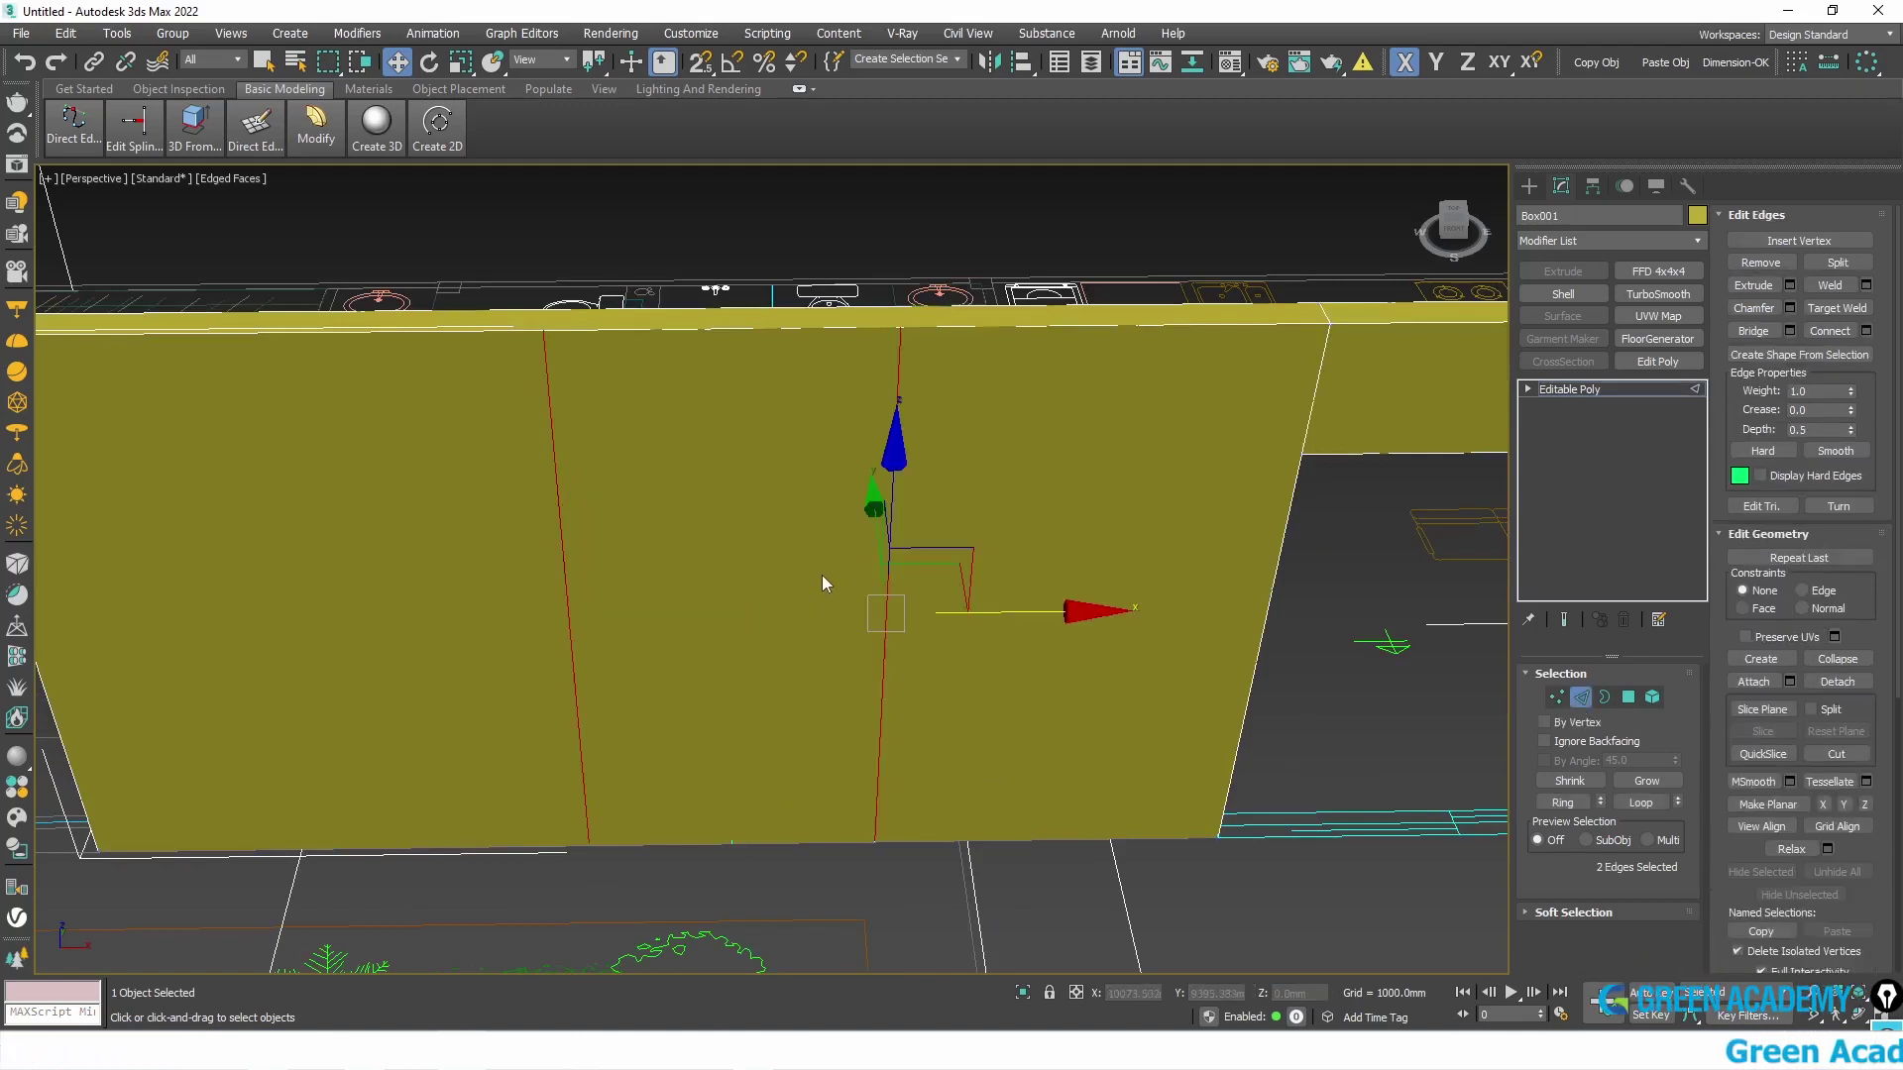
right_click(771, 525)
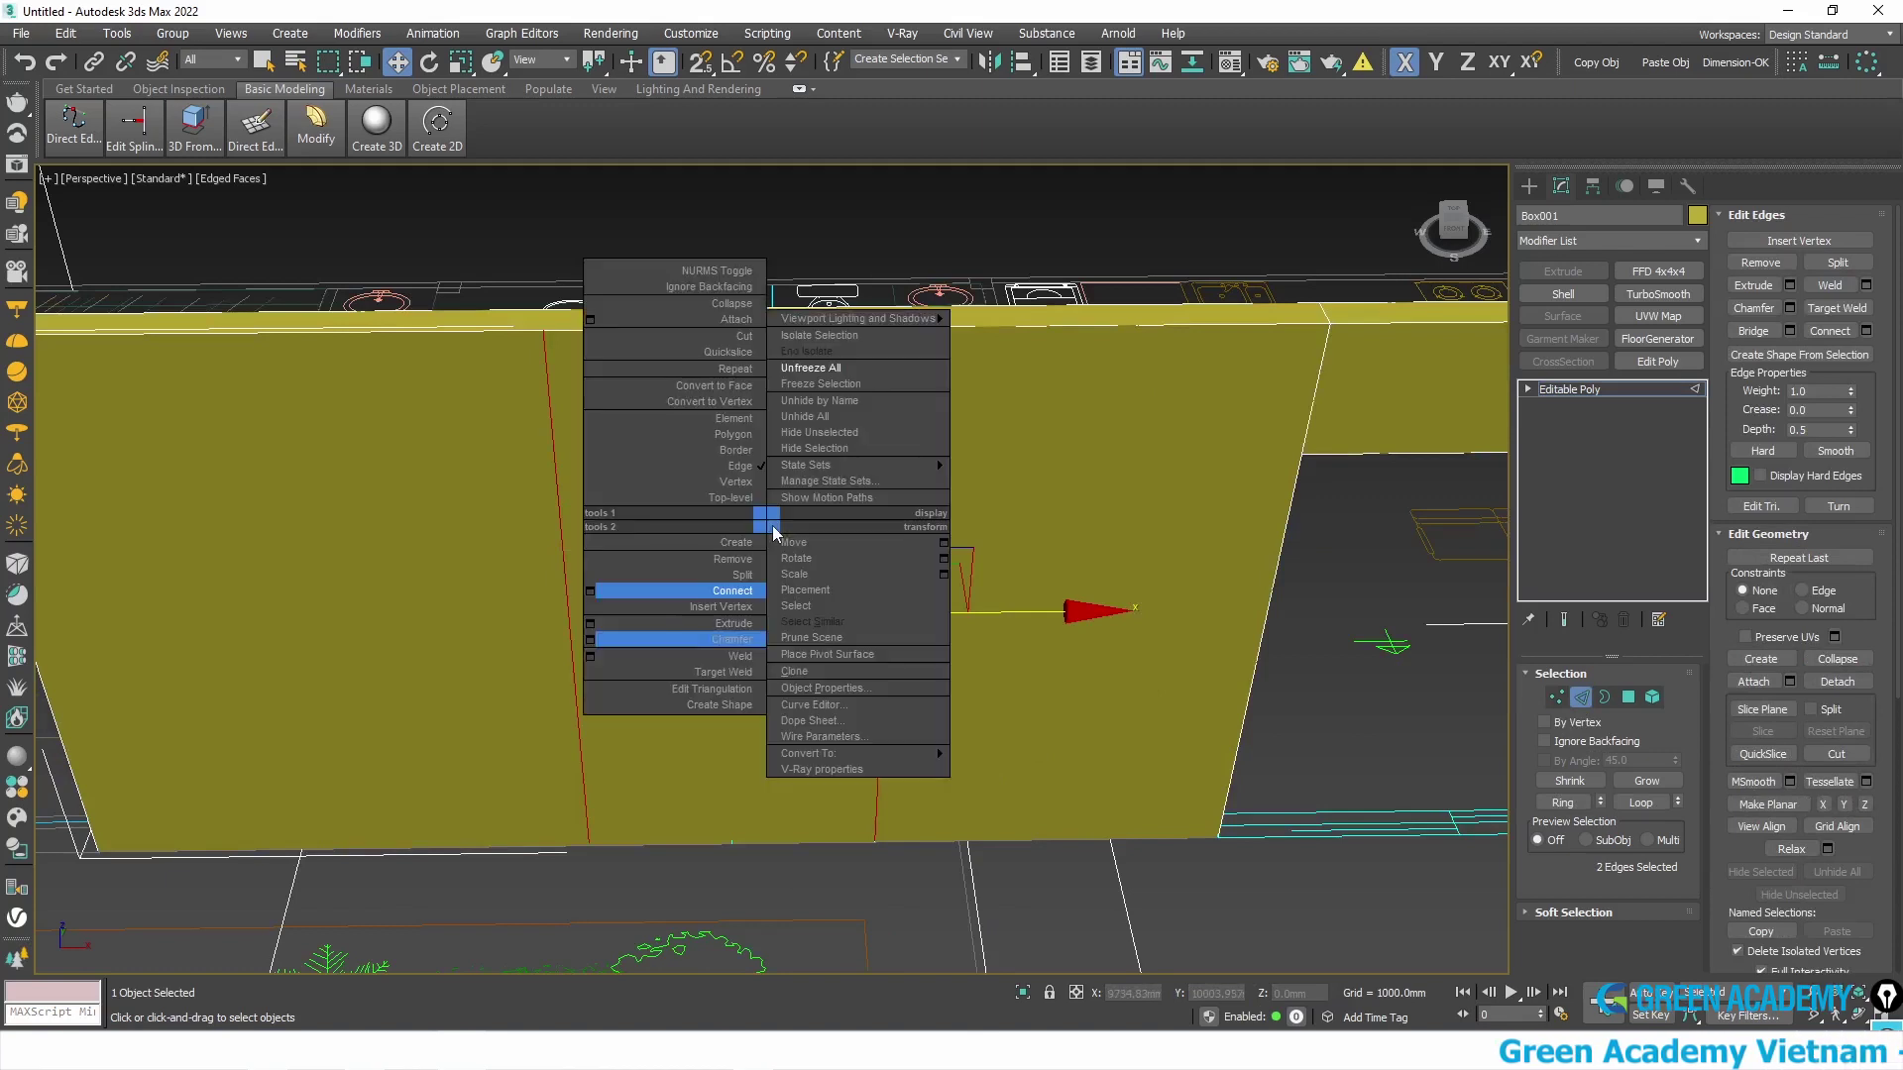
left_click(590, 586)
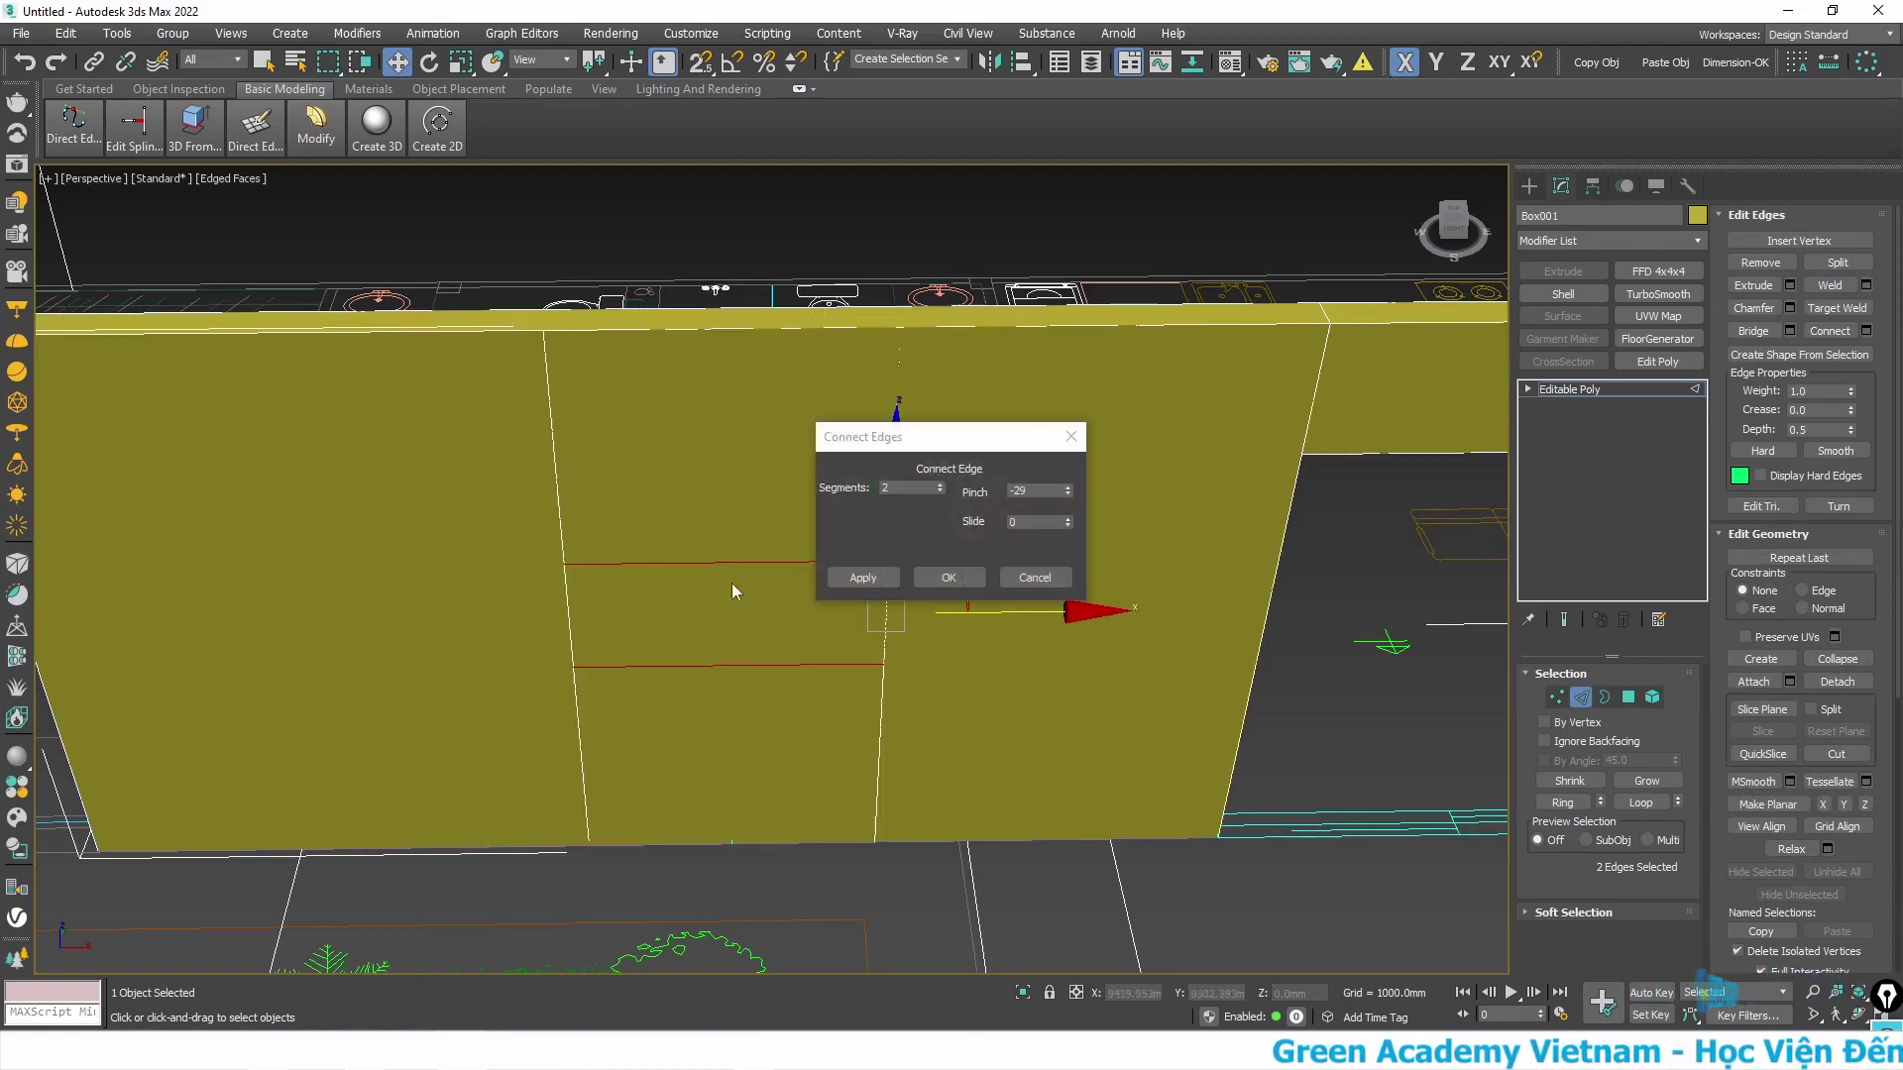
left_click(957, 587)
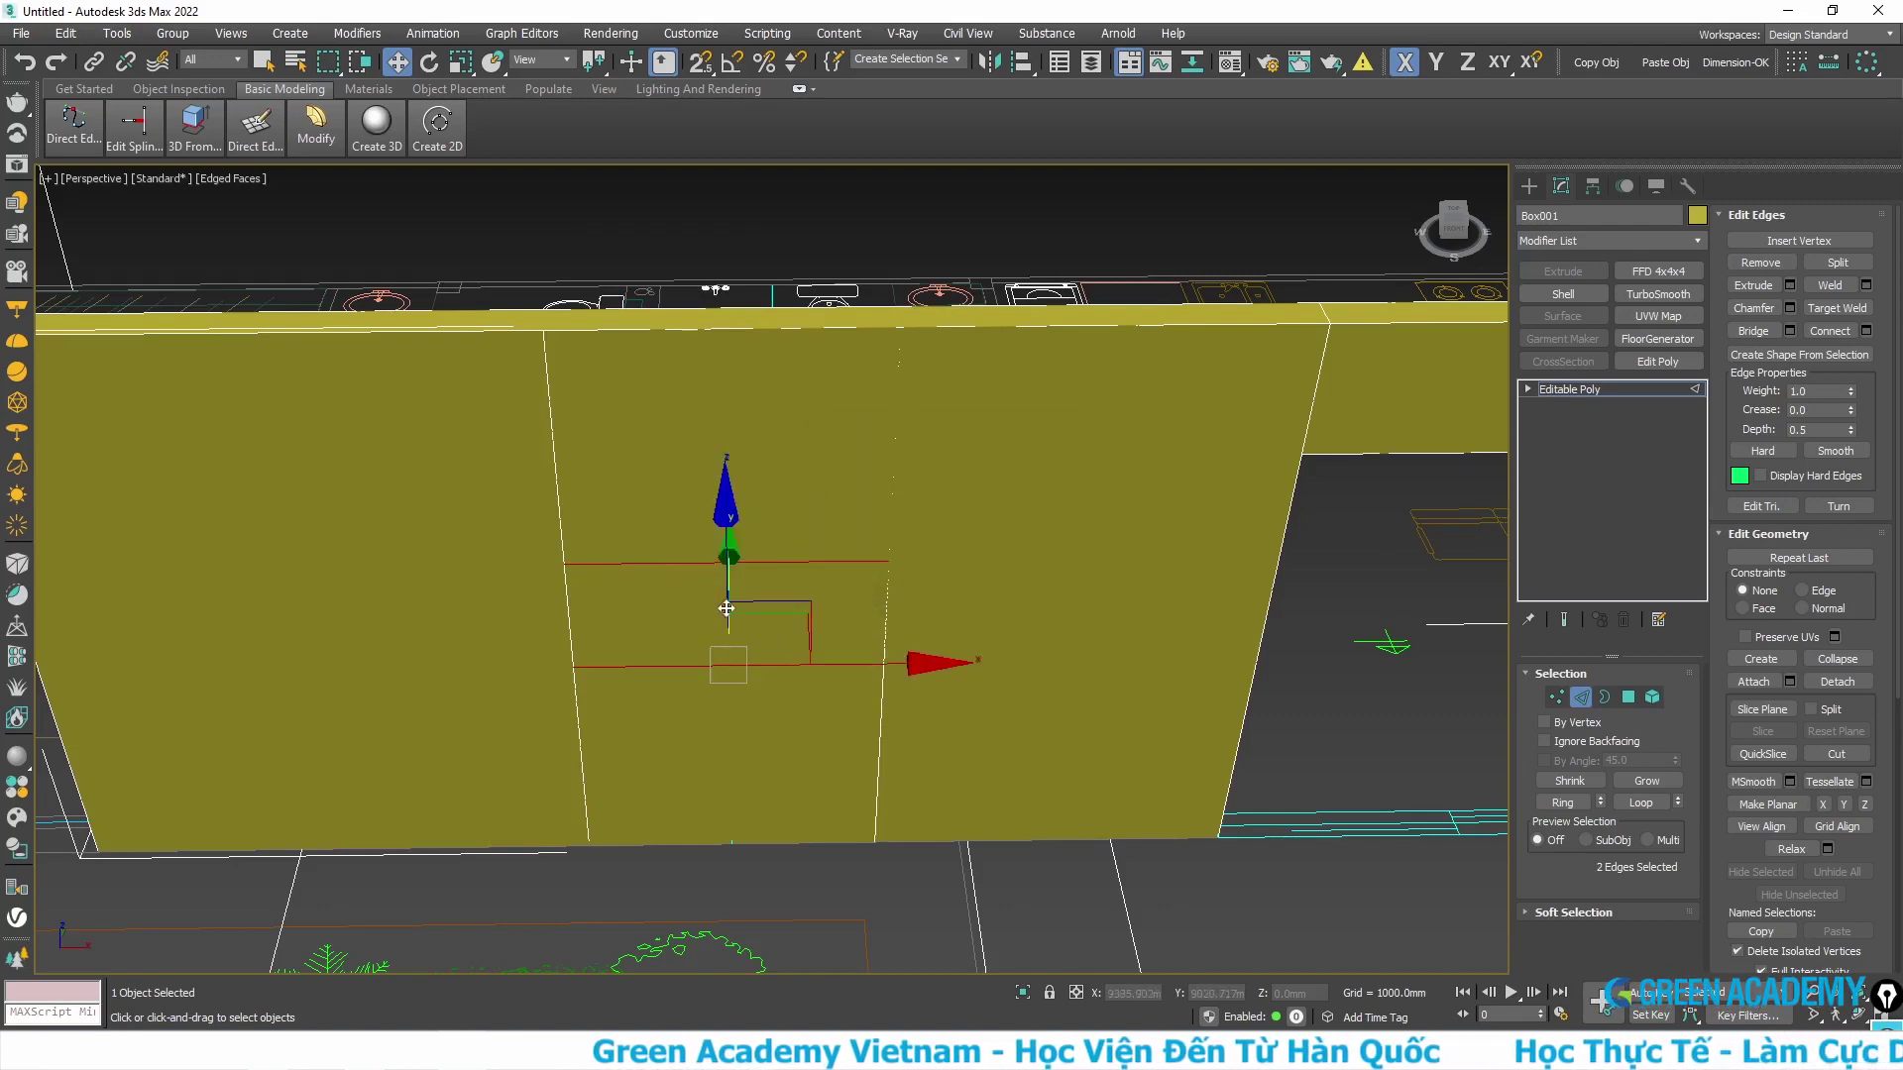
- Lower the upper new horizontal edge to a 900 mm height
left_click(667, 562)
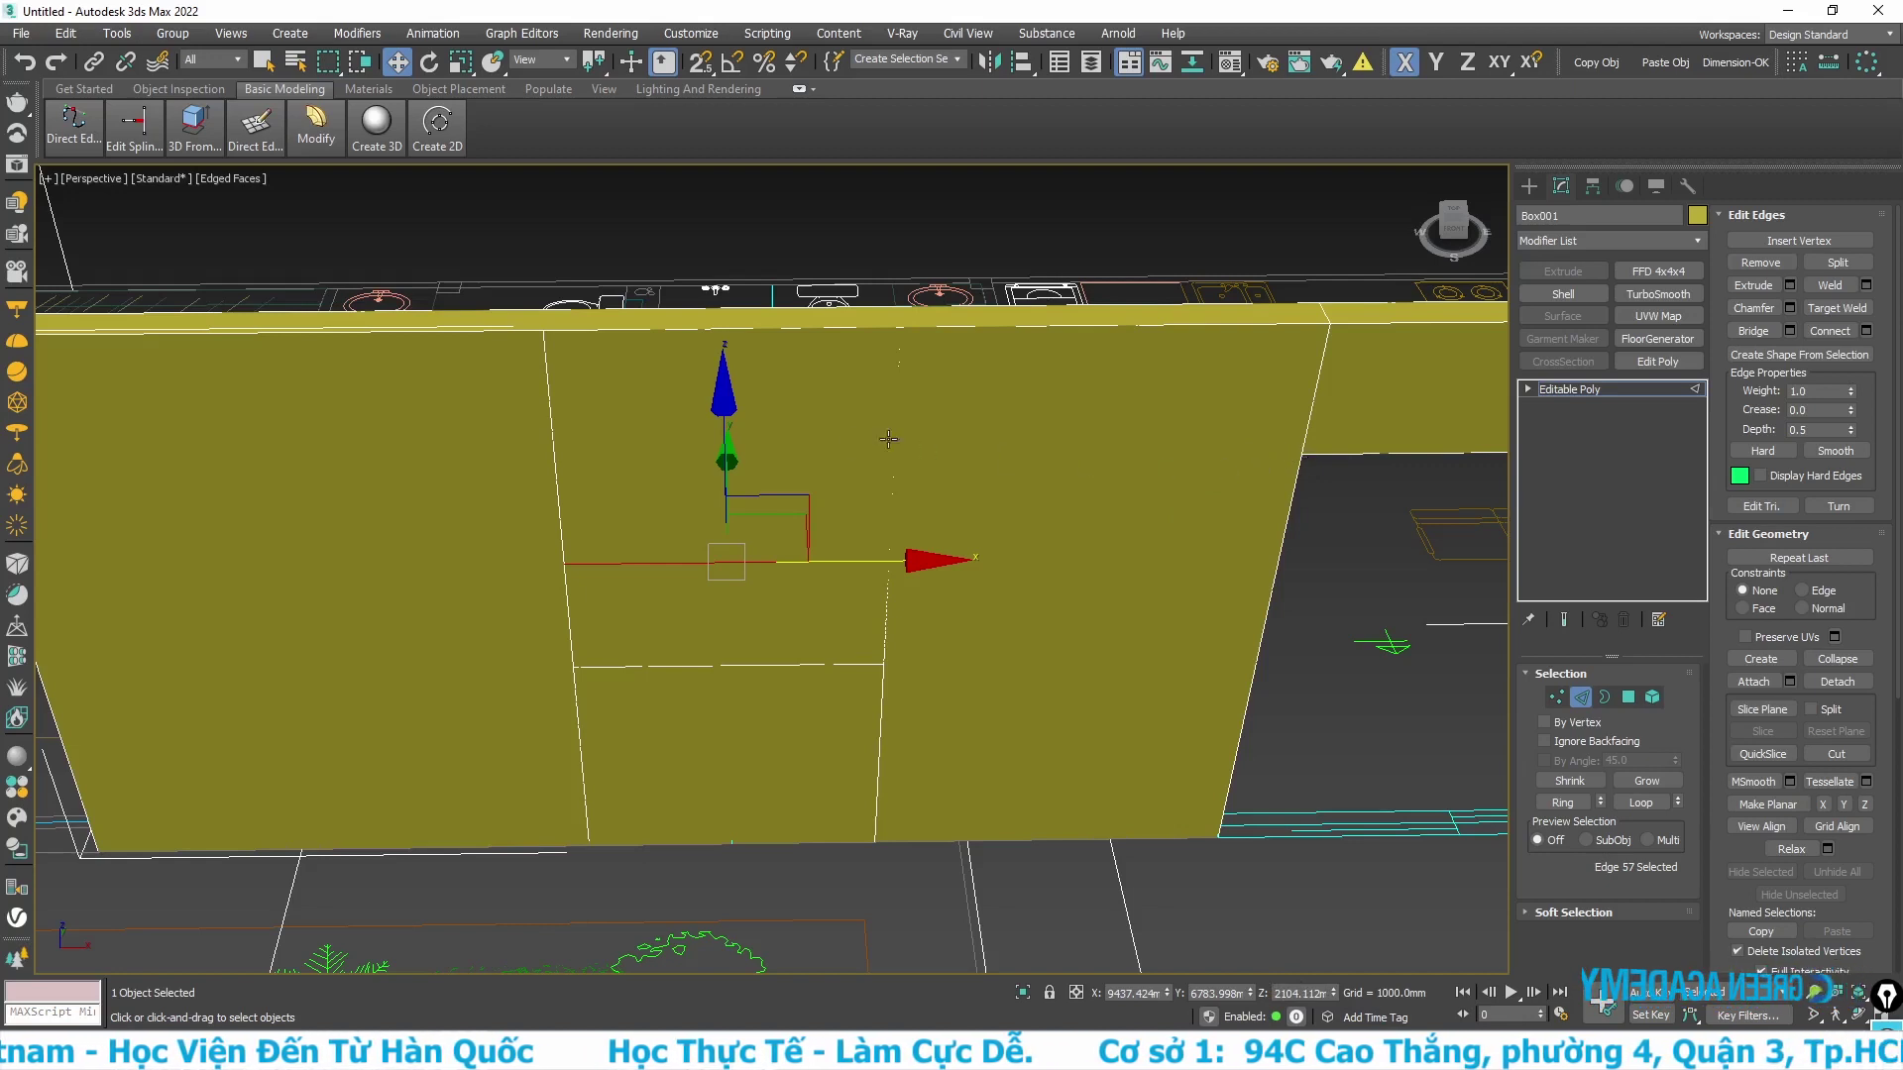
left_click_drag(1175, 489, 1236, 994)
type("900")
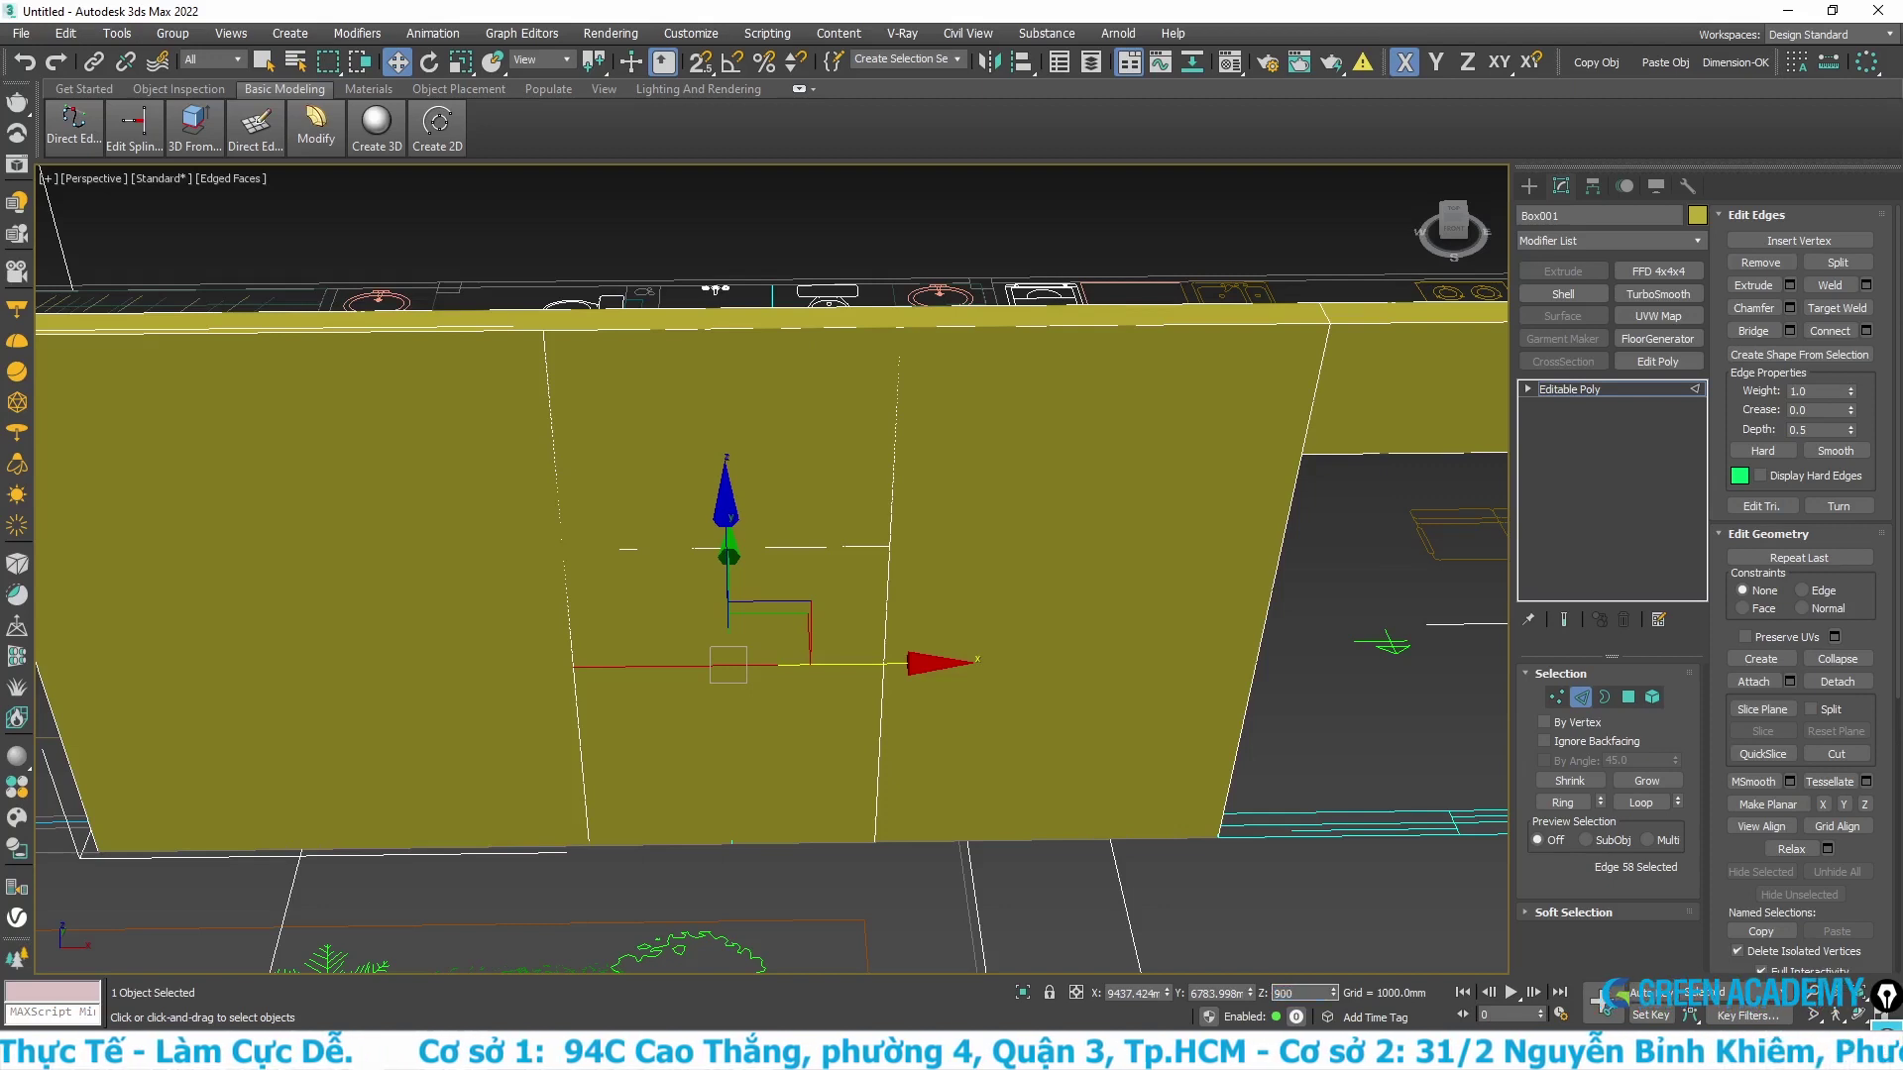
key("Return")
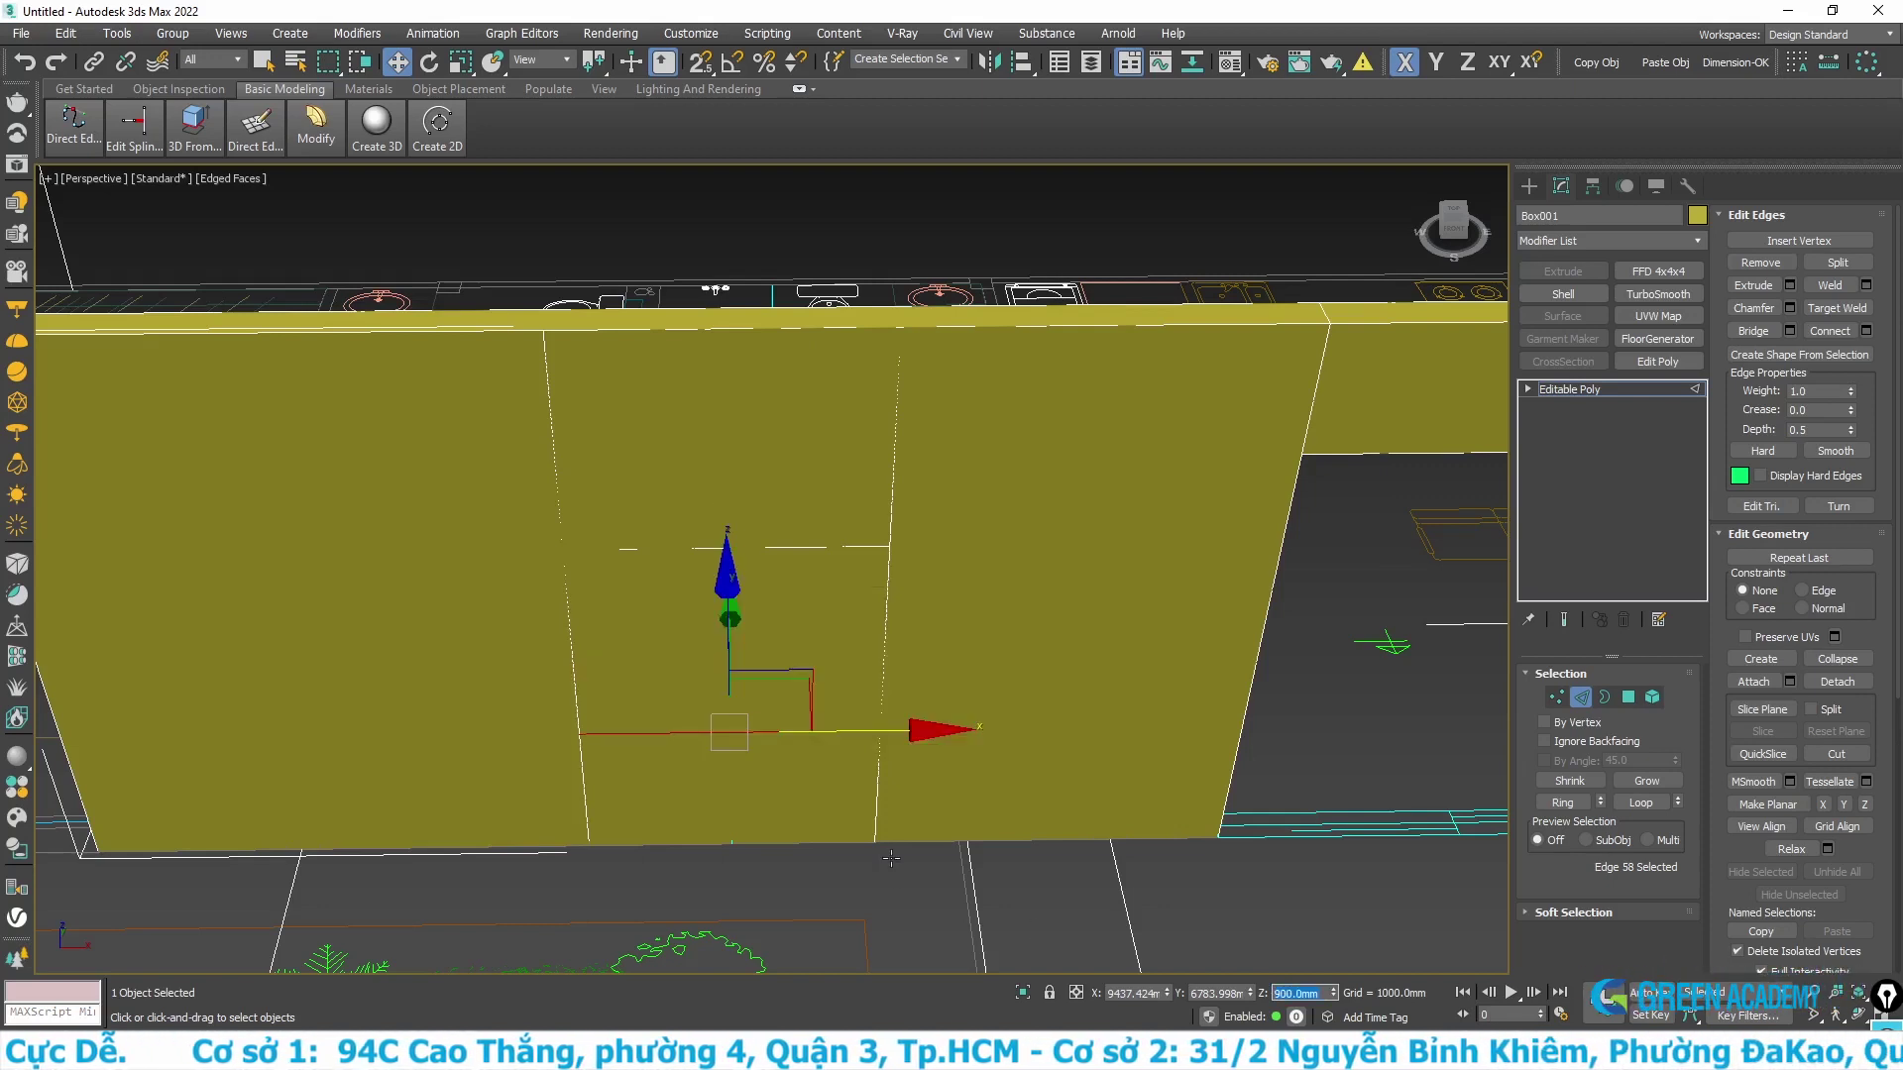
middle_click_drag(896, 858, 904, 852)
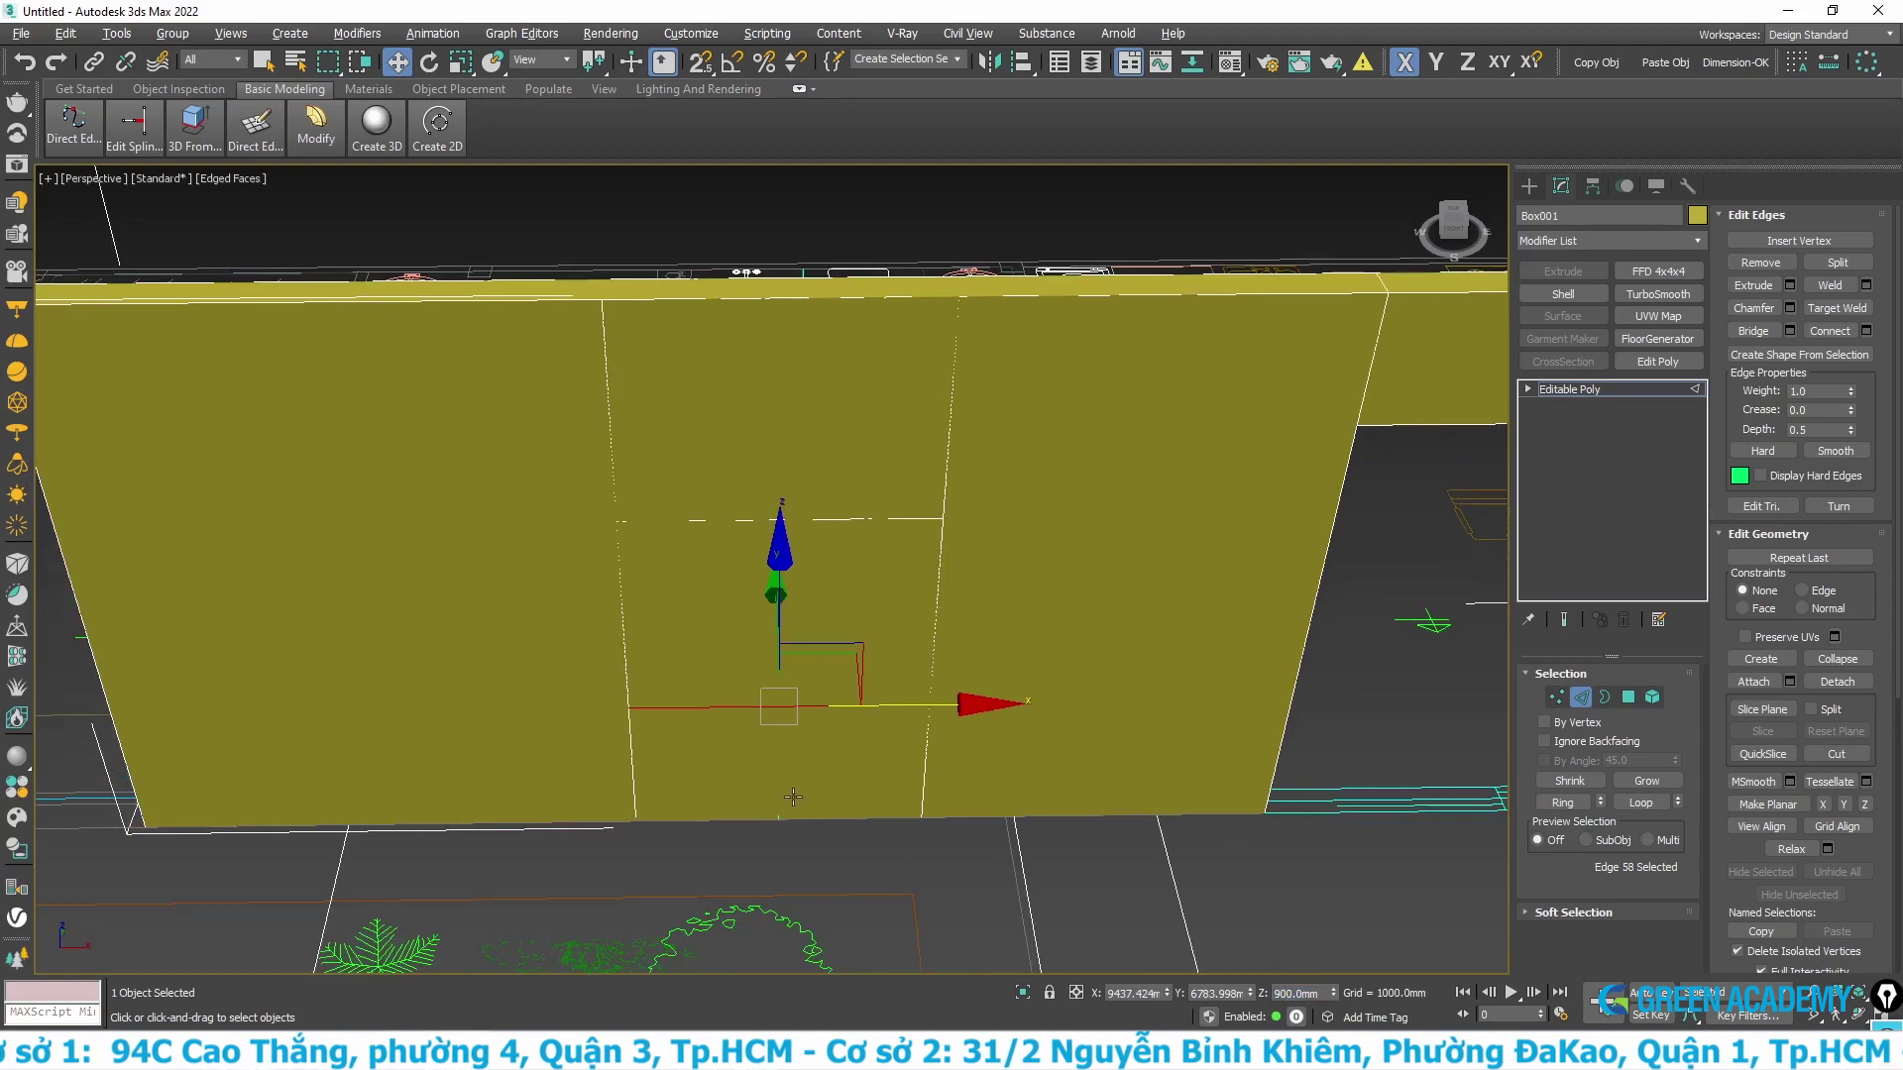
middle_click_drag(793, 797, 840, 797, "alt")
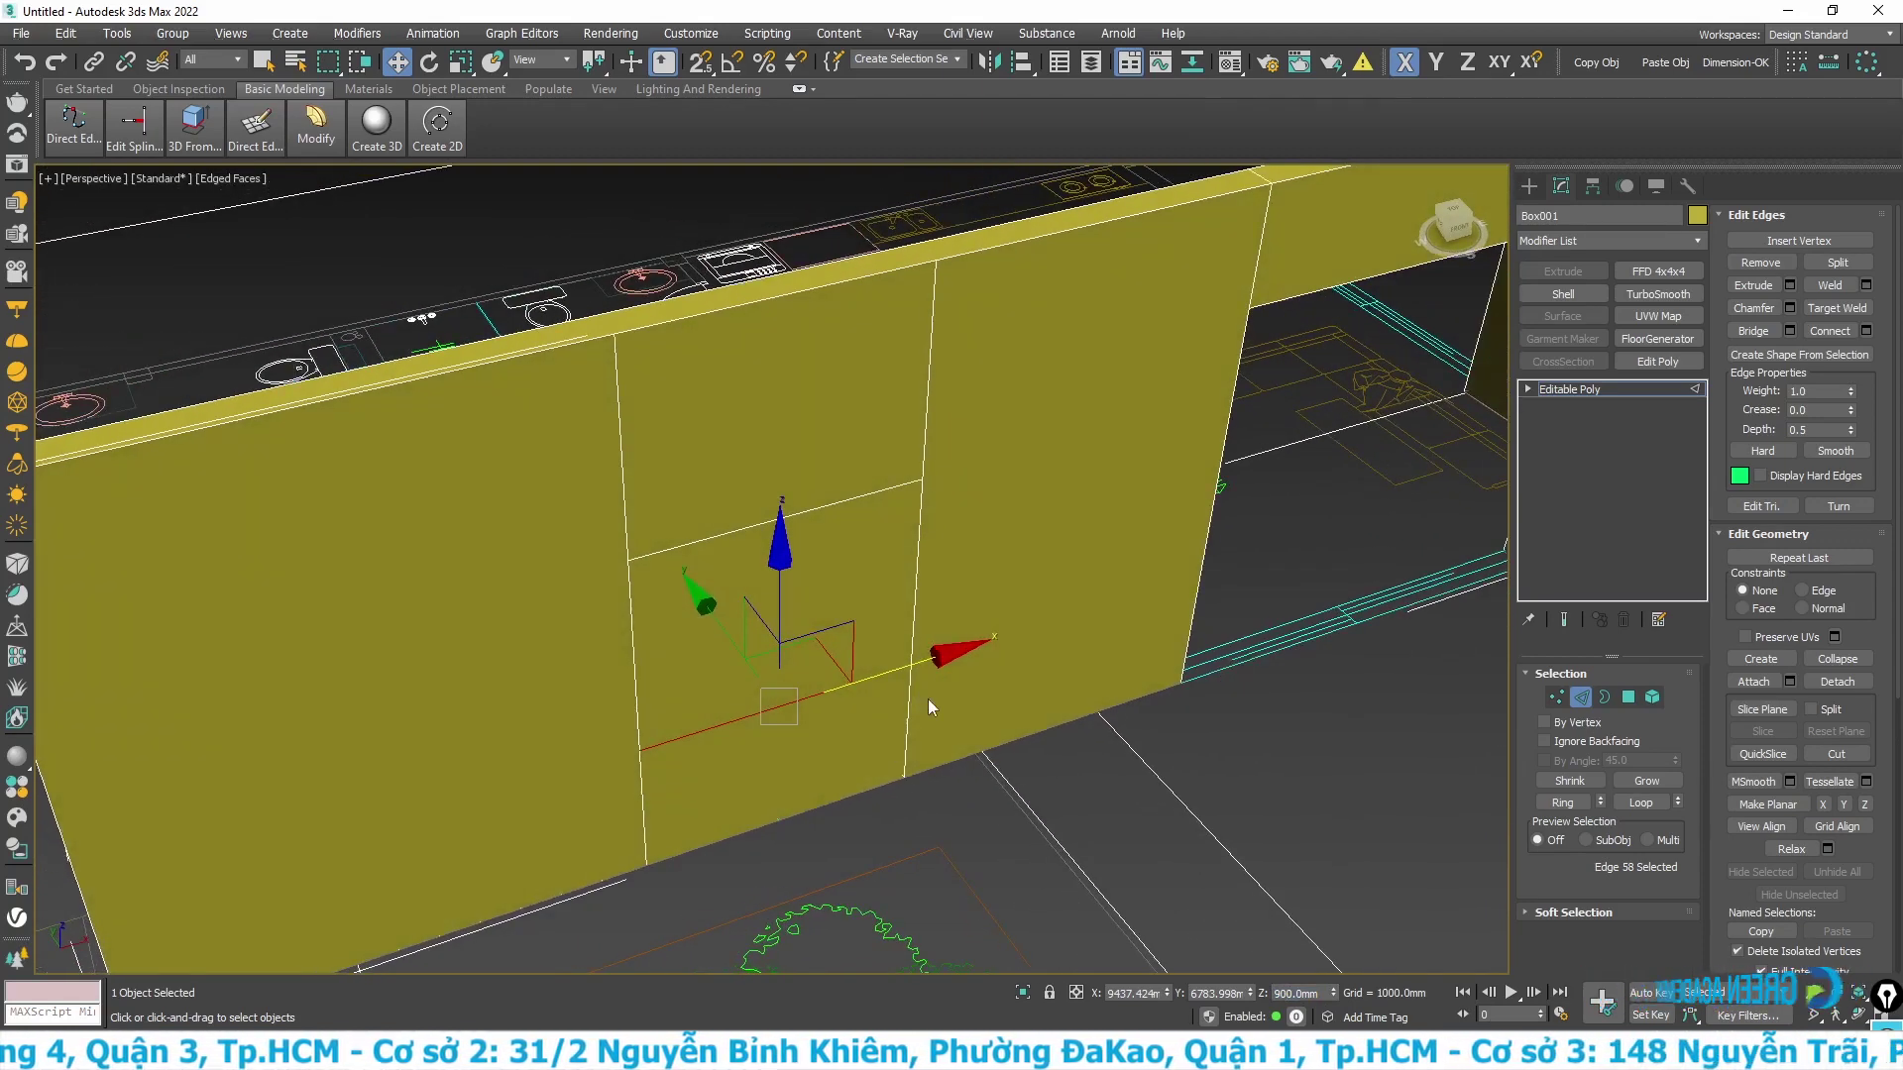
- Select the middle panel polygon, check it from both sides, and delete it to open the window
left_click(1627, 698)
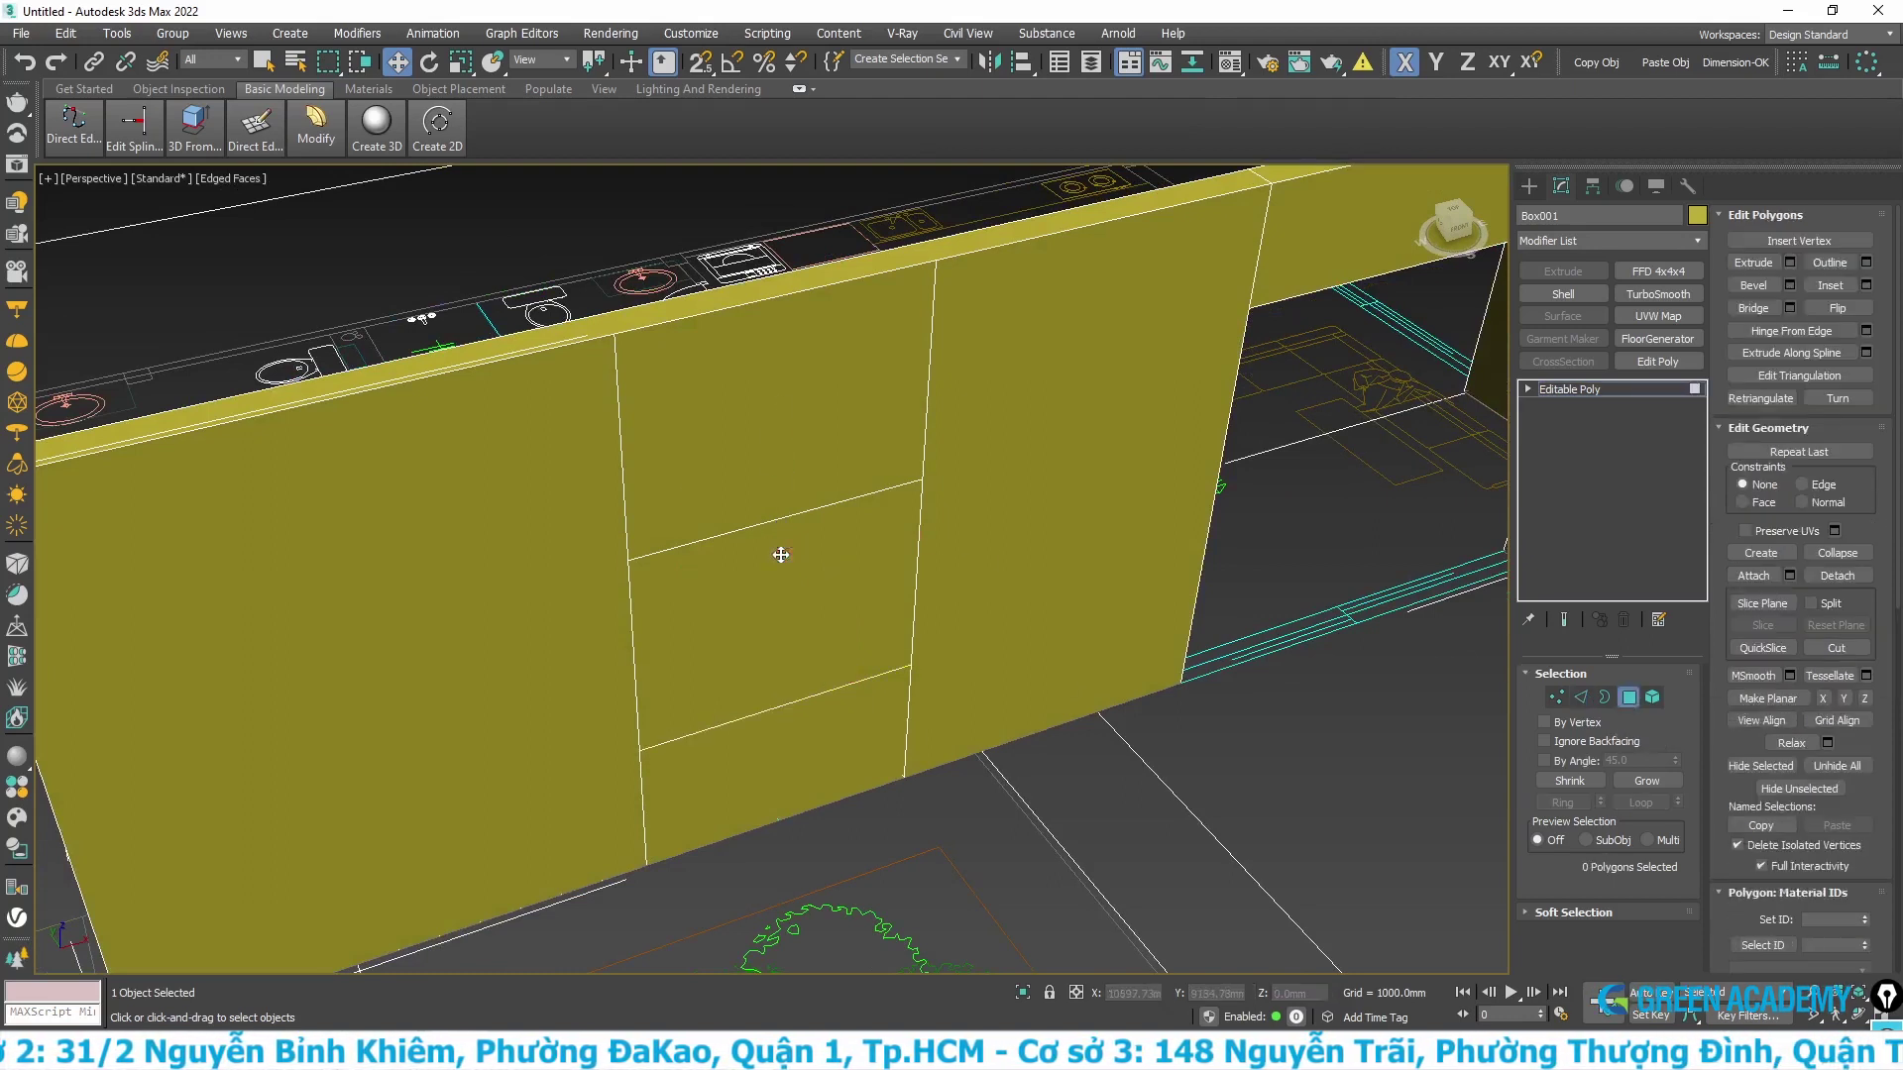
left_click(780, 555)
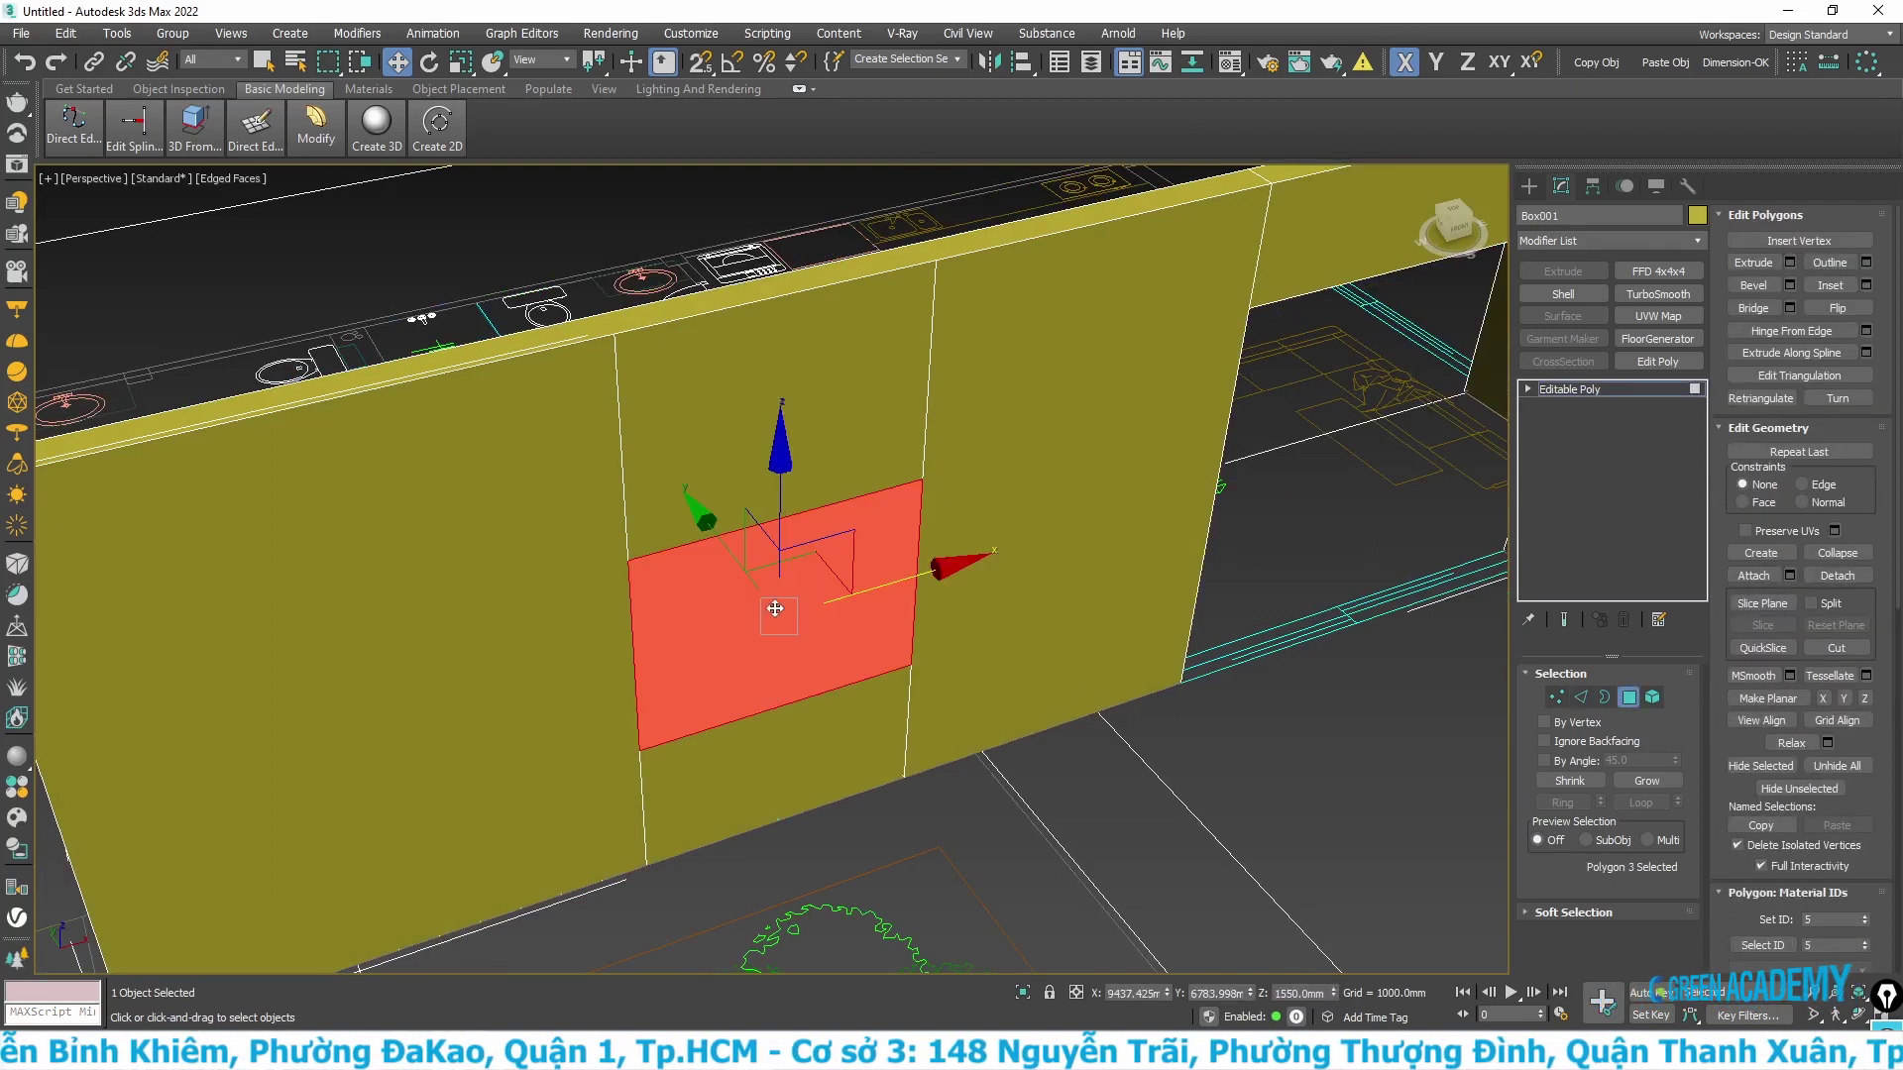
scroll(778, 595, "down", 3)
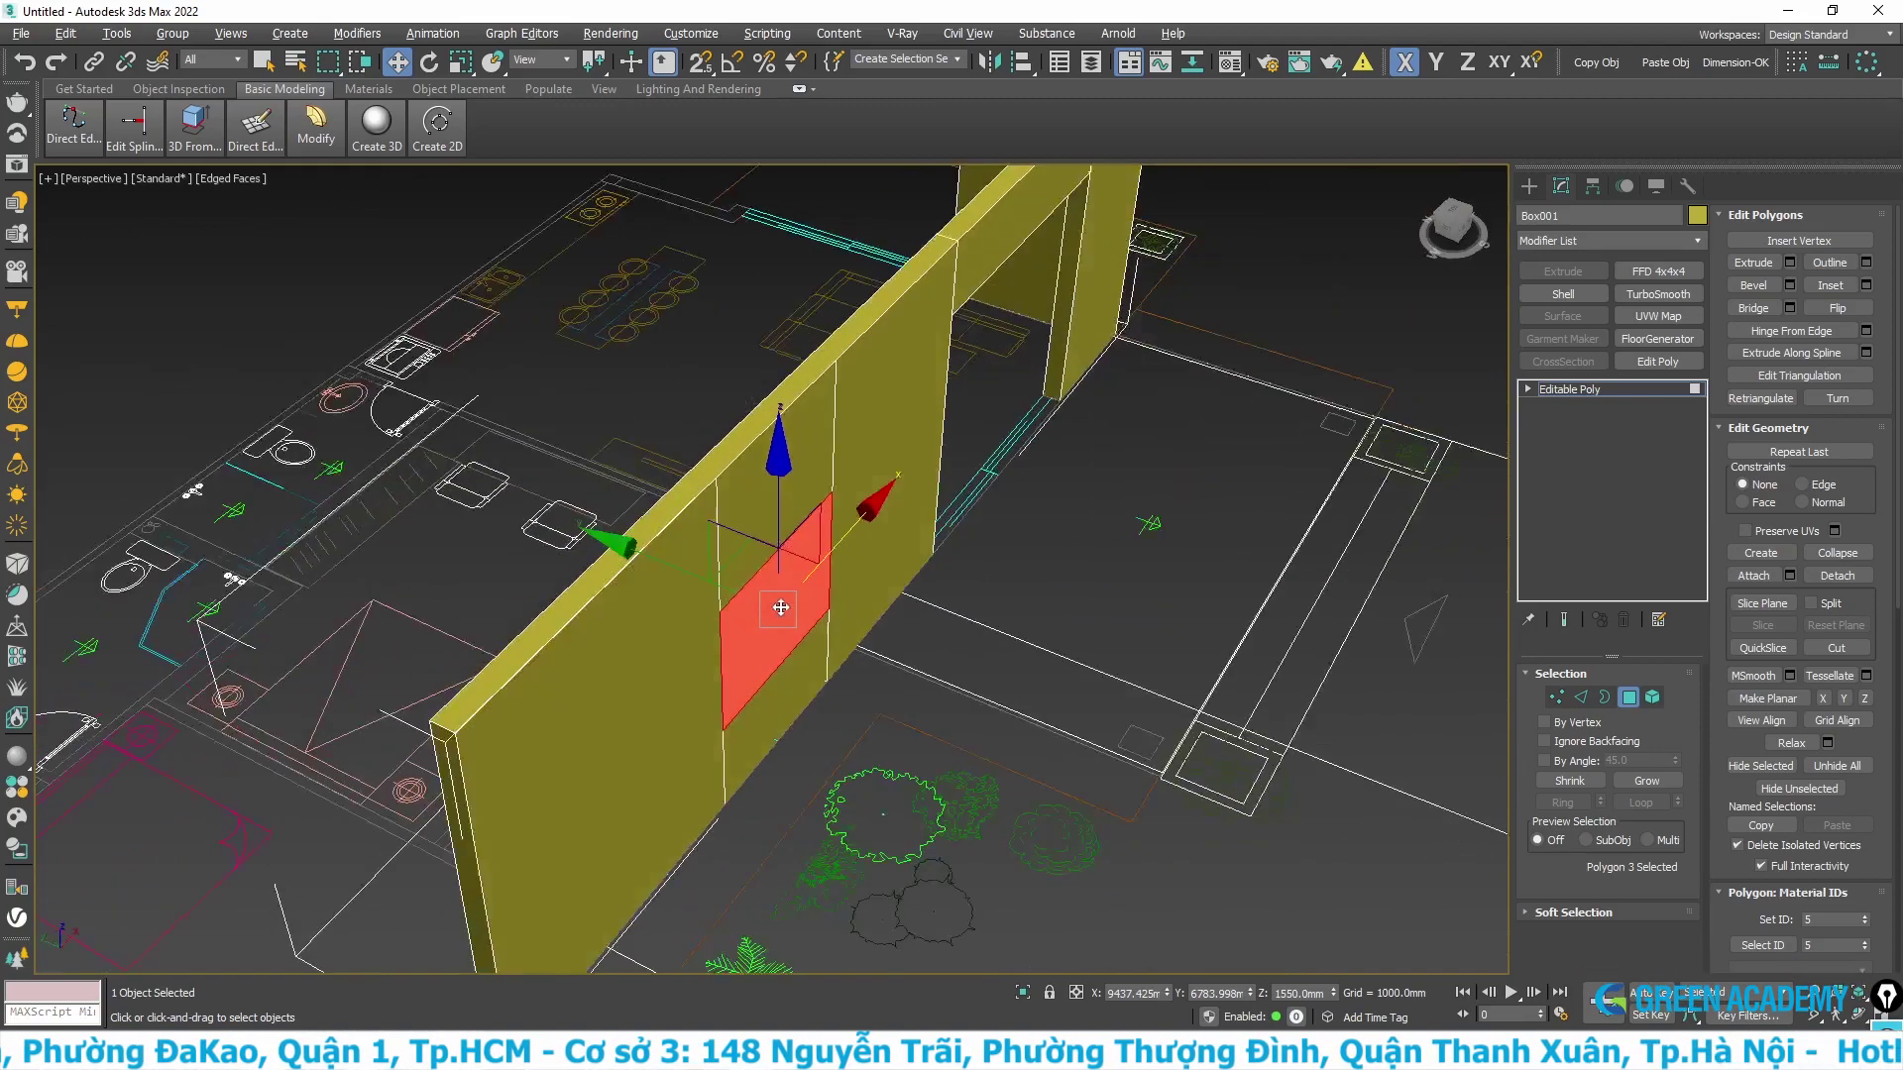
middle_click_drag(713, 602, 908, 594, "alt")
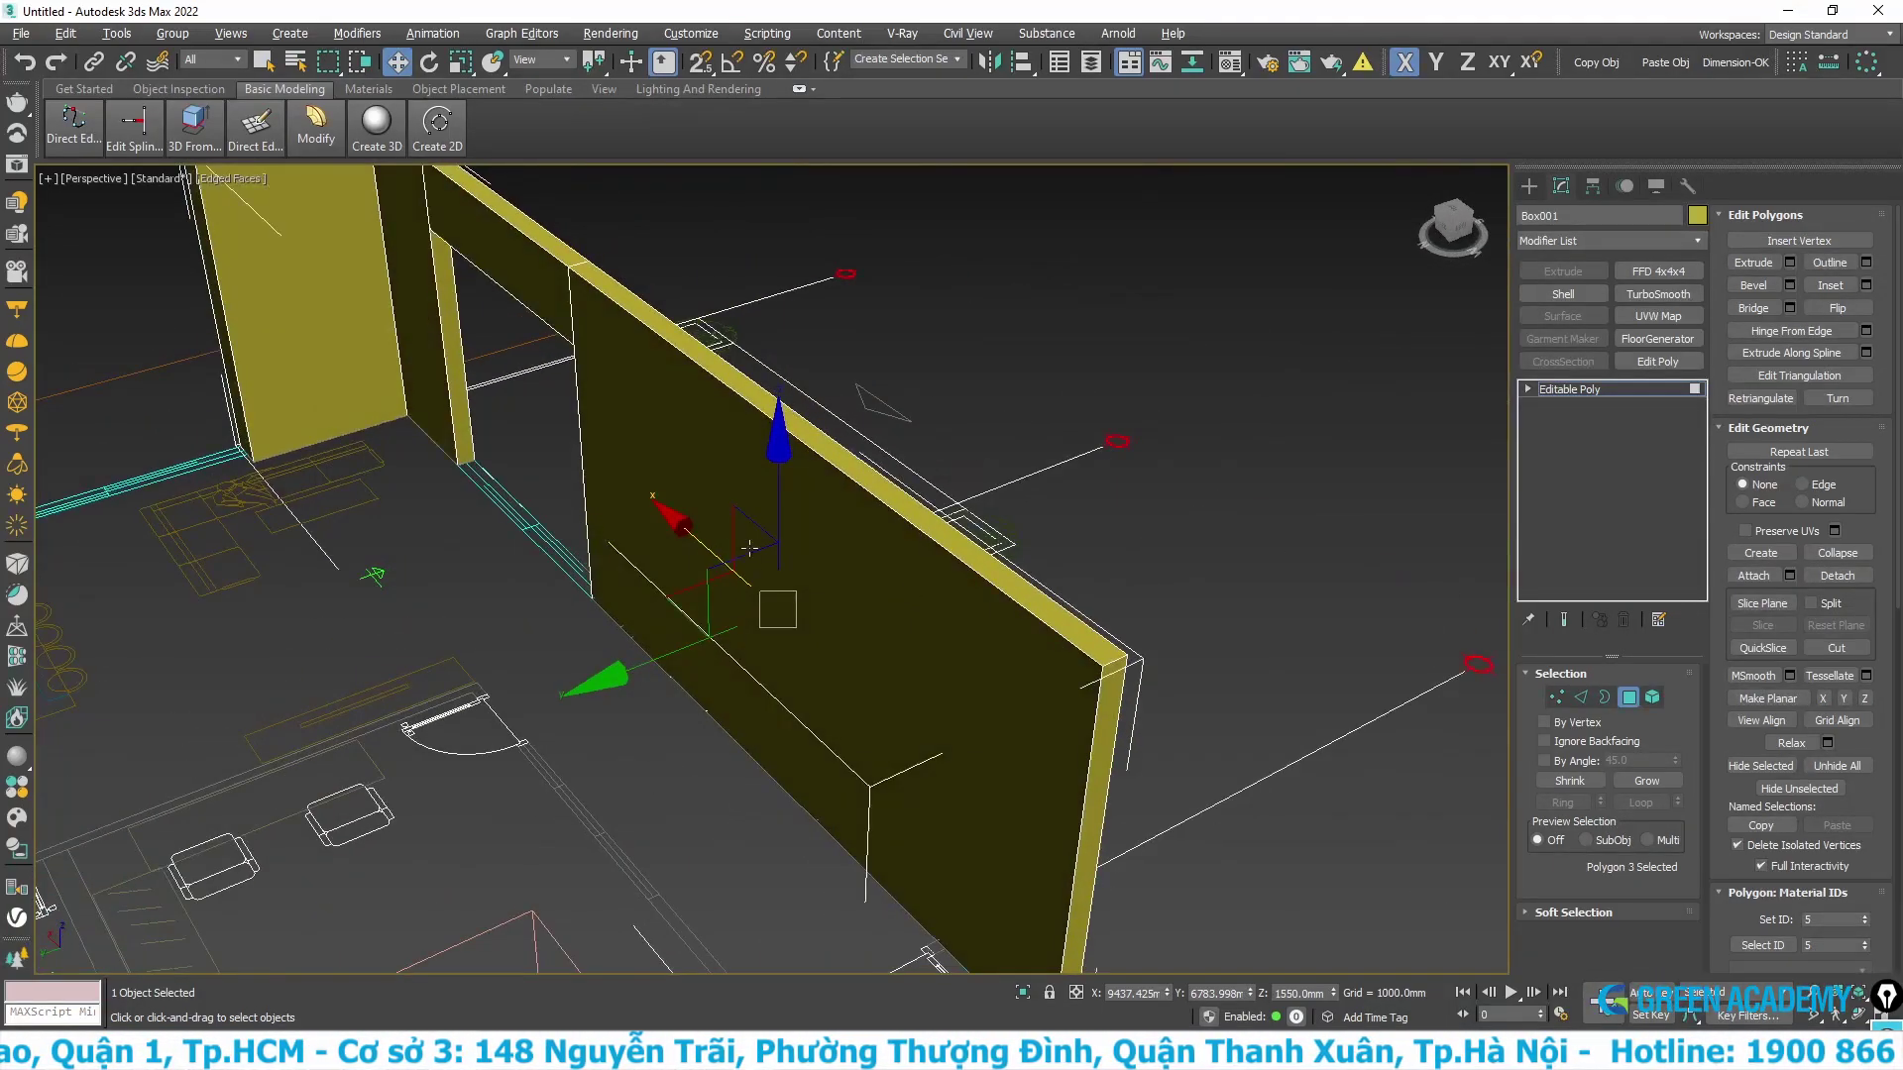
middle_click_drag(904, 586, 571, 555, "alt")
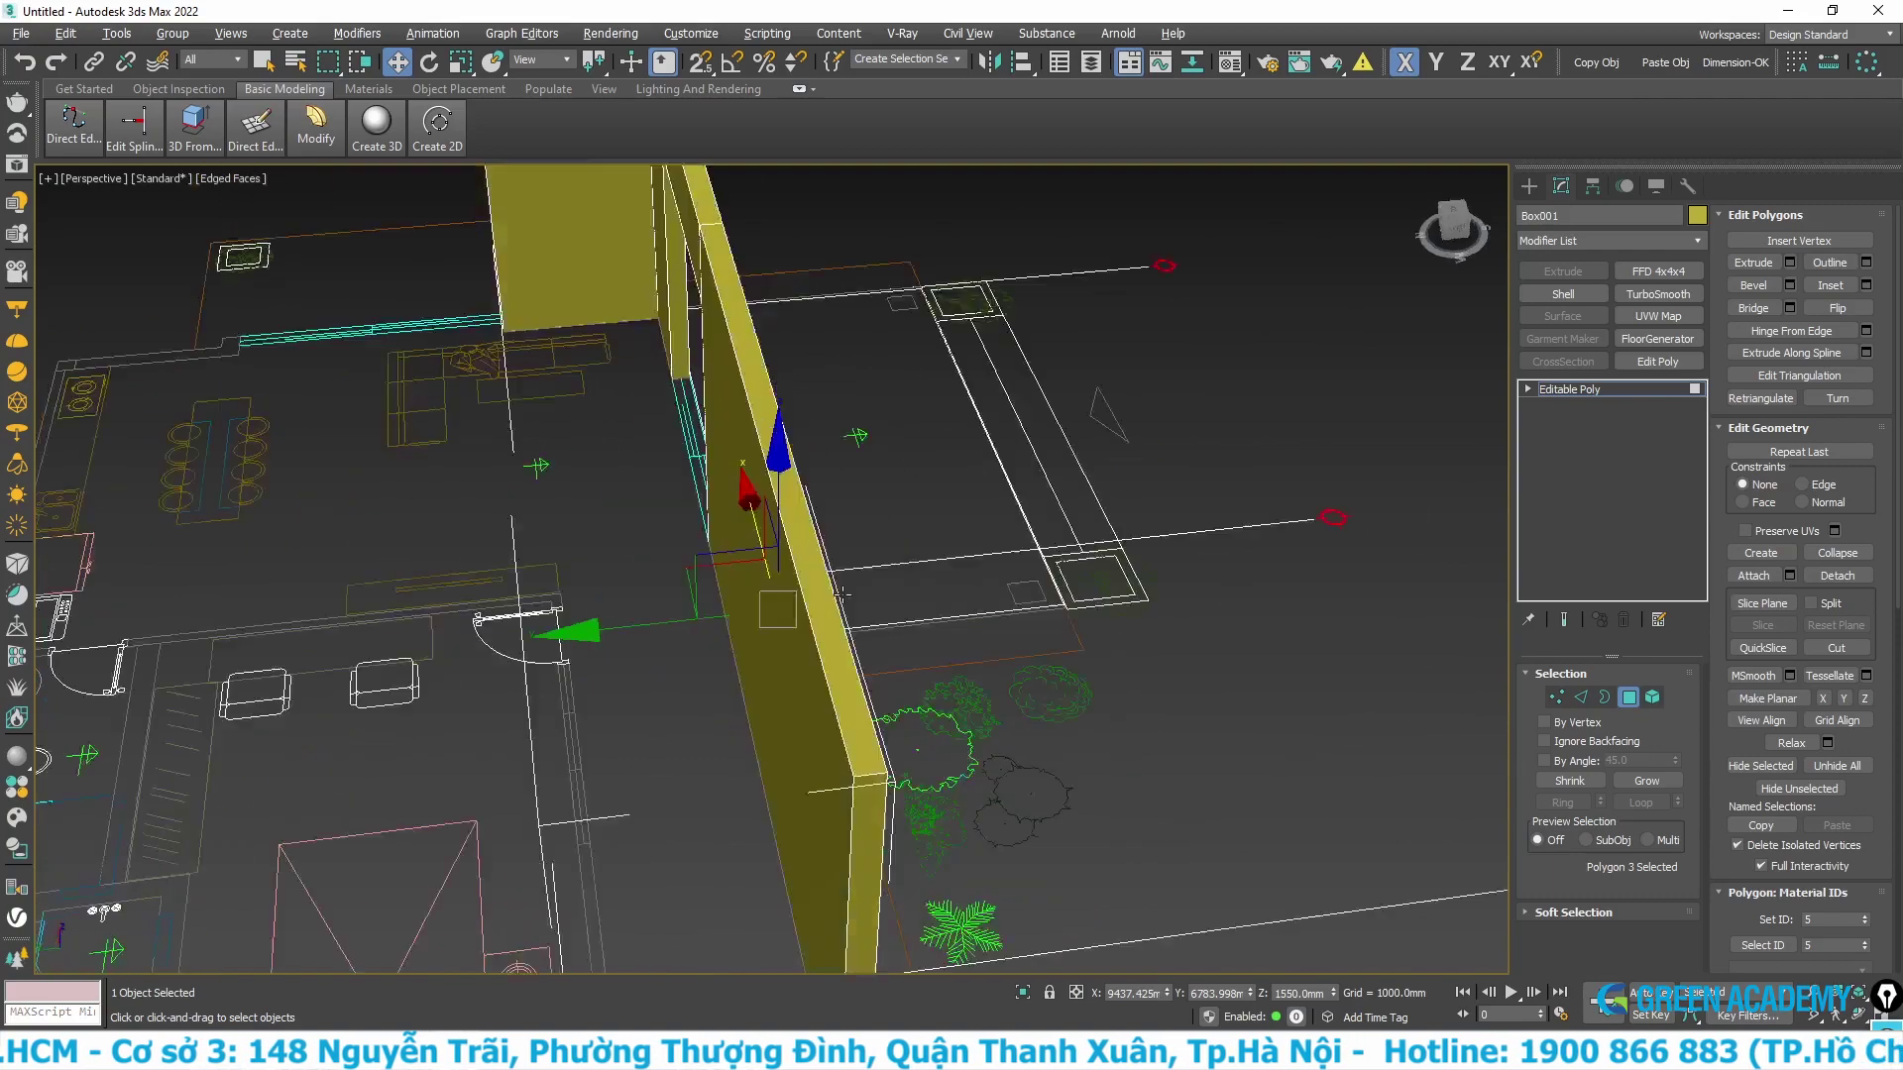
scroll(571, 555, "up", 2)
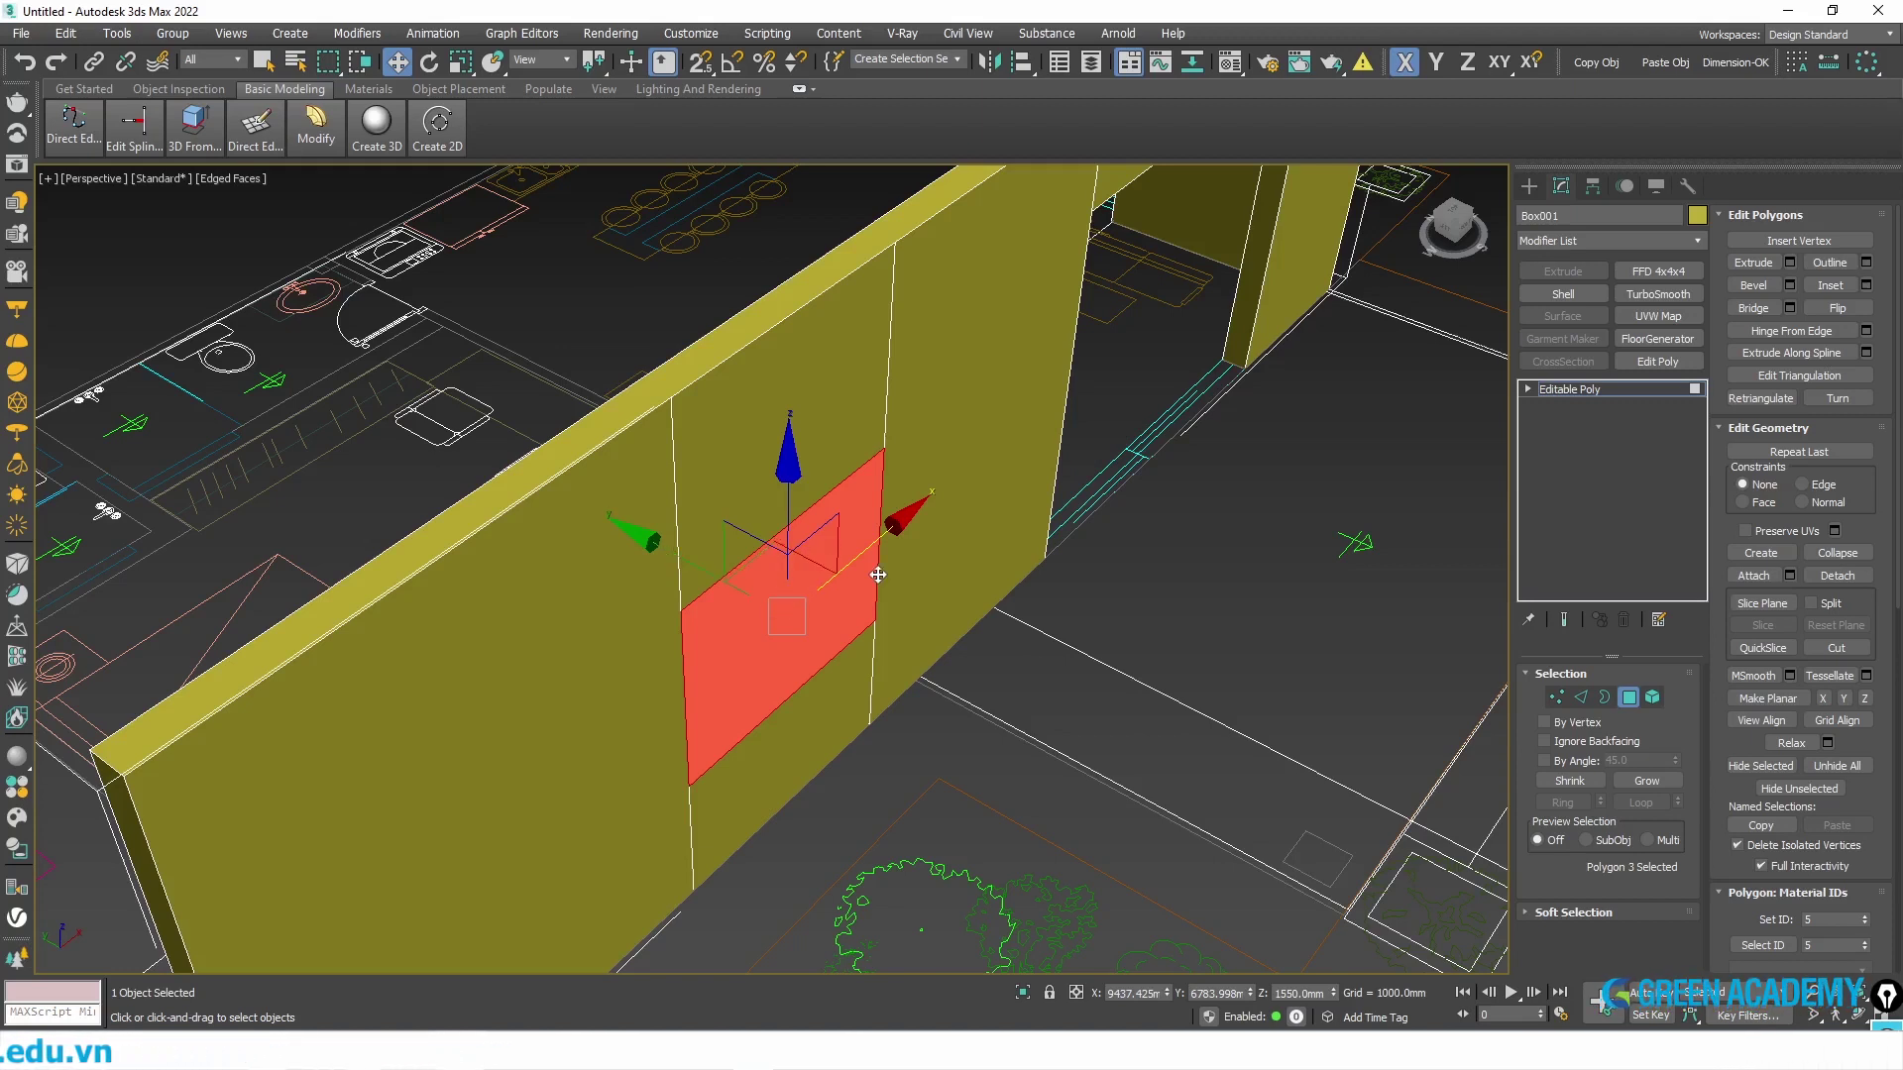
middle_click_drag(667, 555, 675, 555)
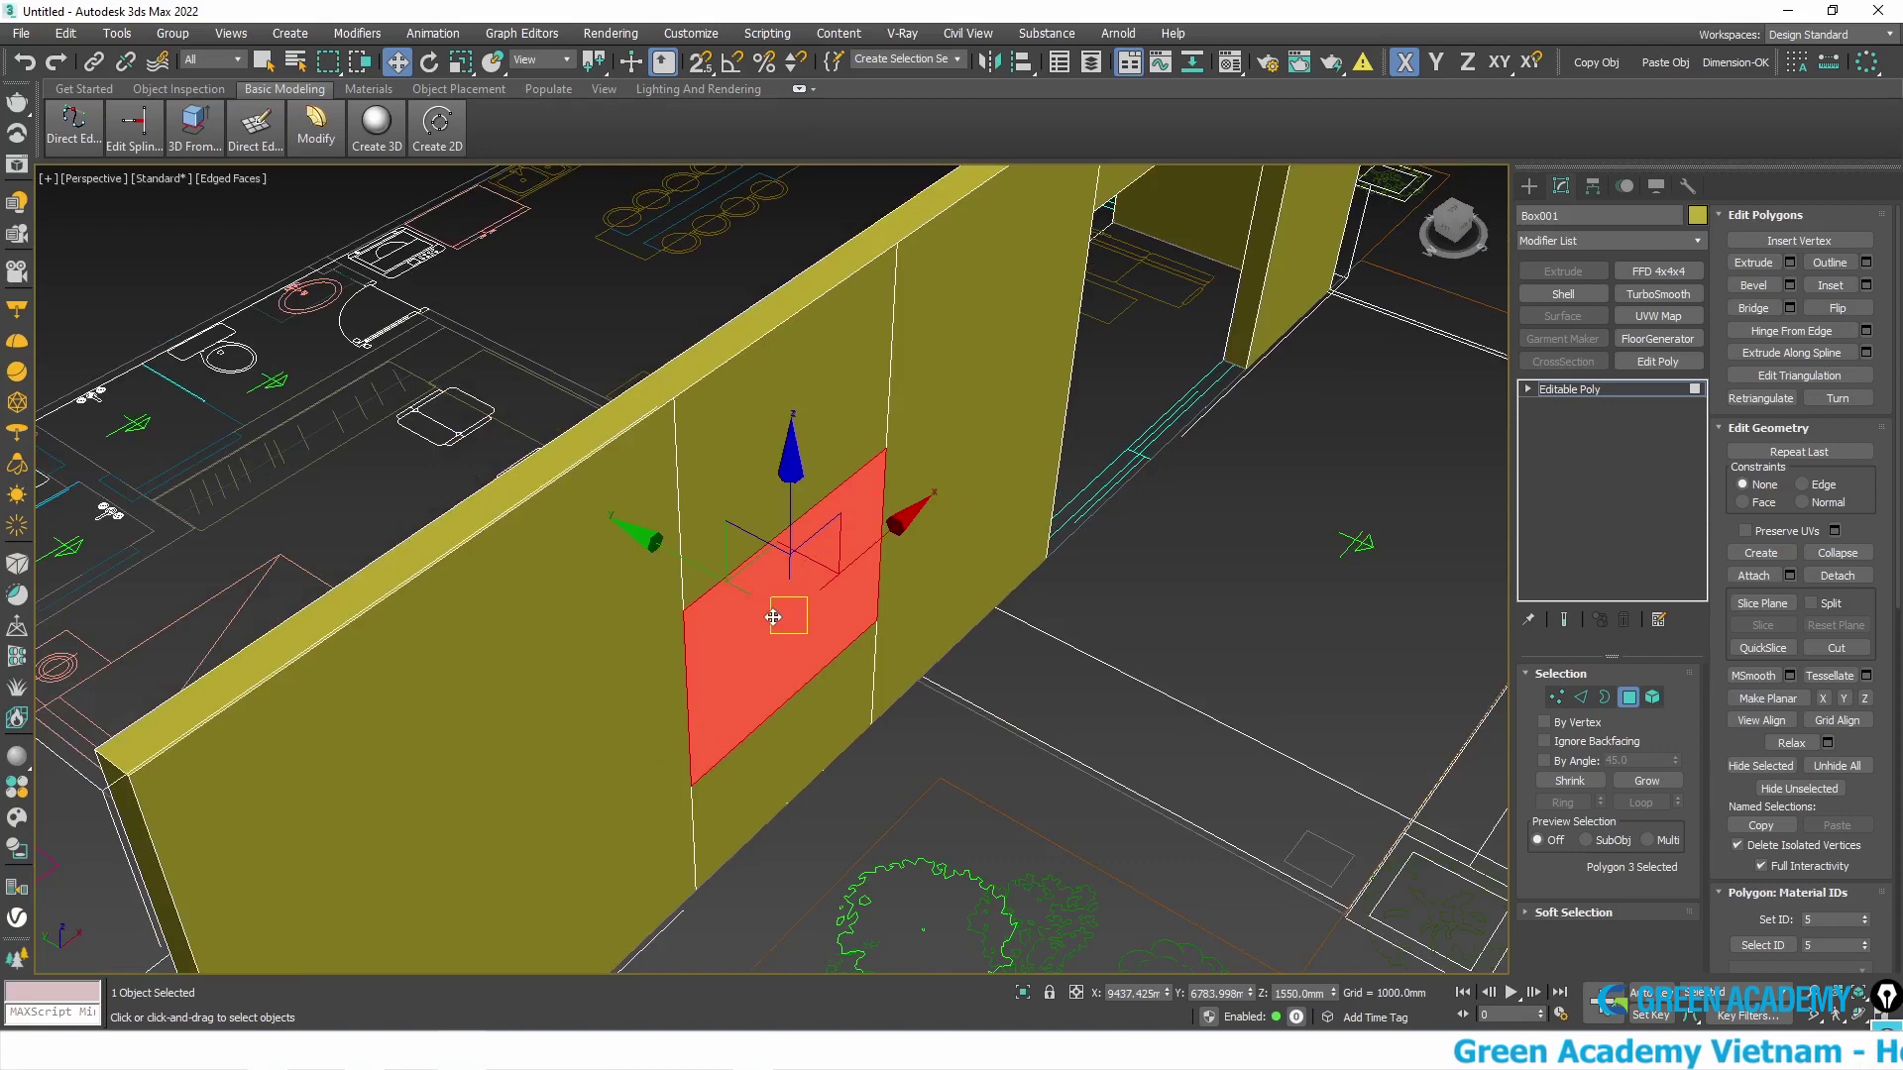
scroll(673, 540, "up", 2)
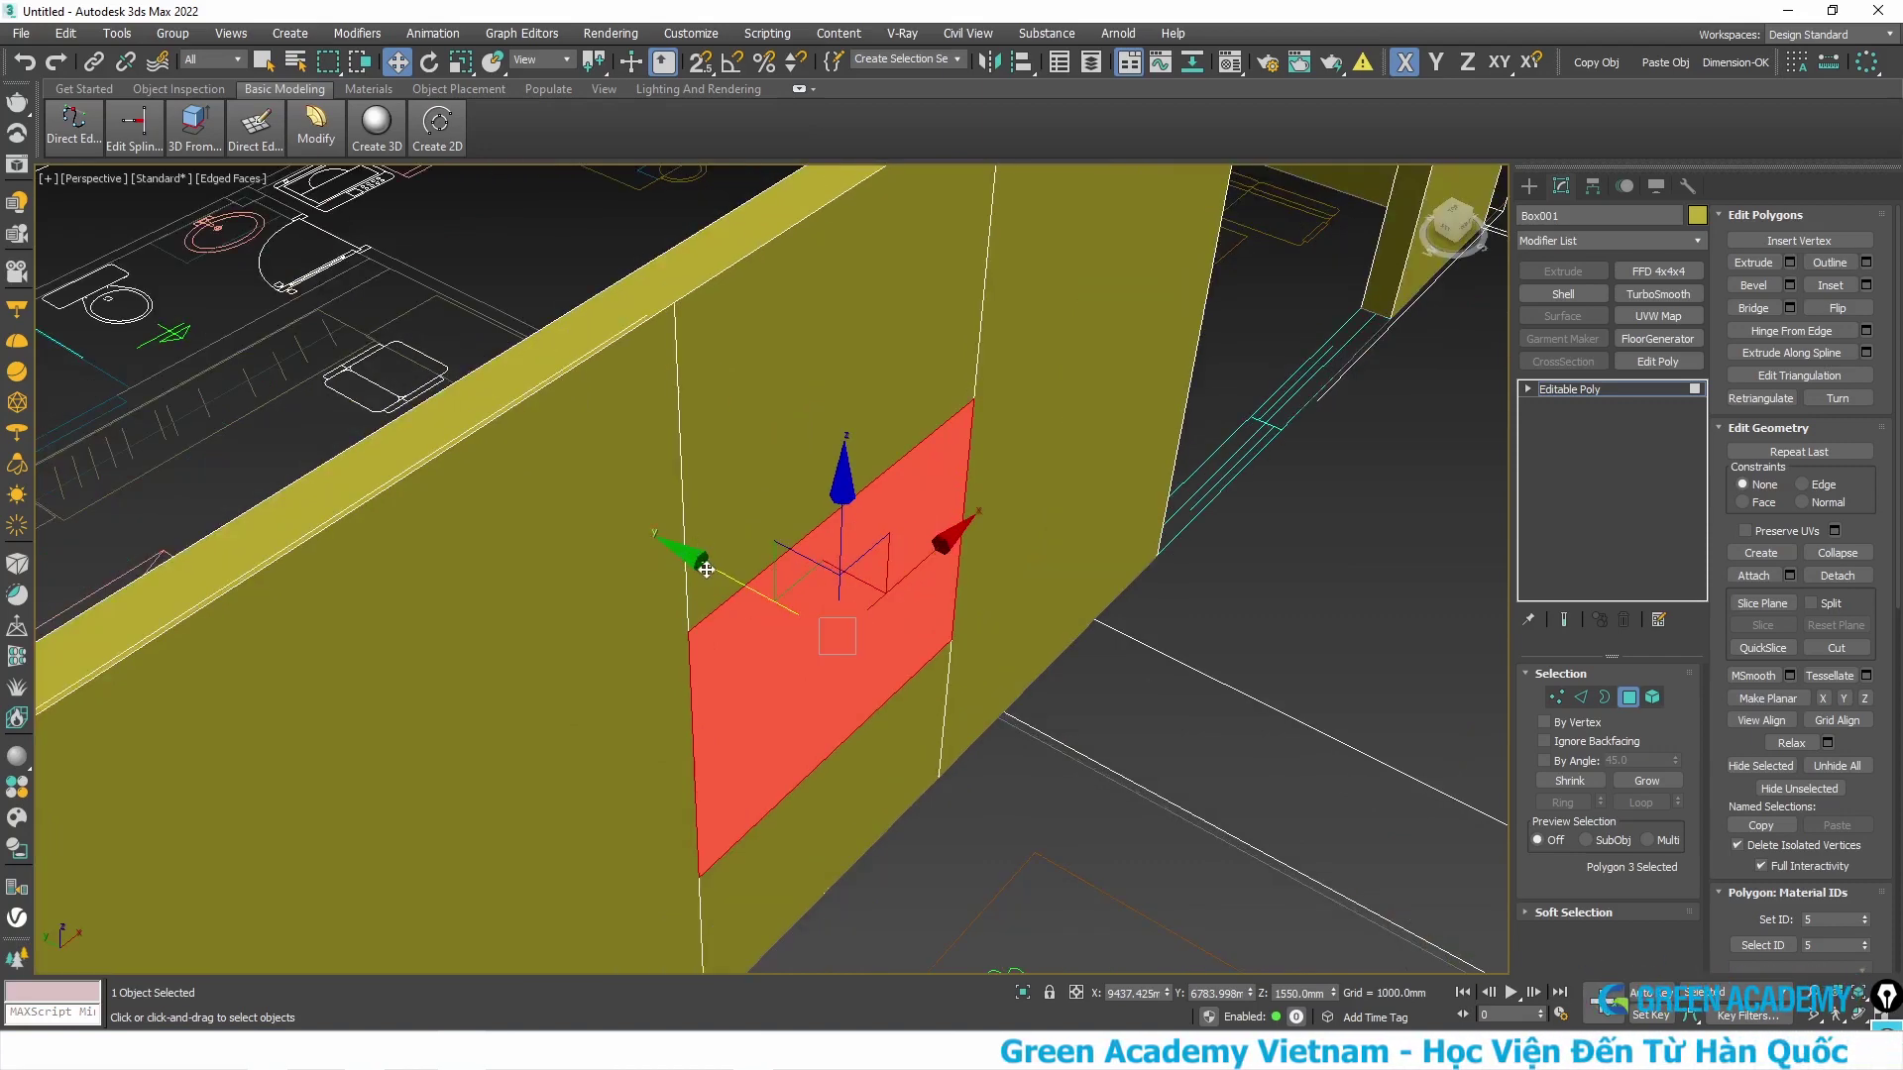
key("Delete")
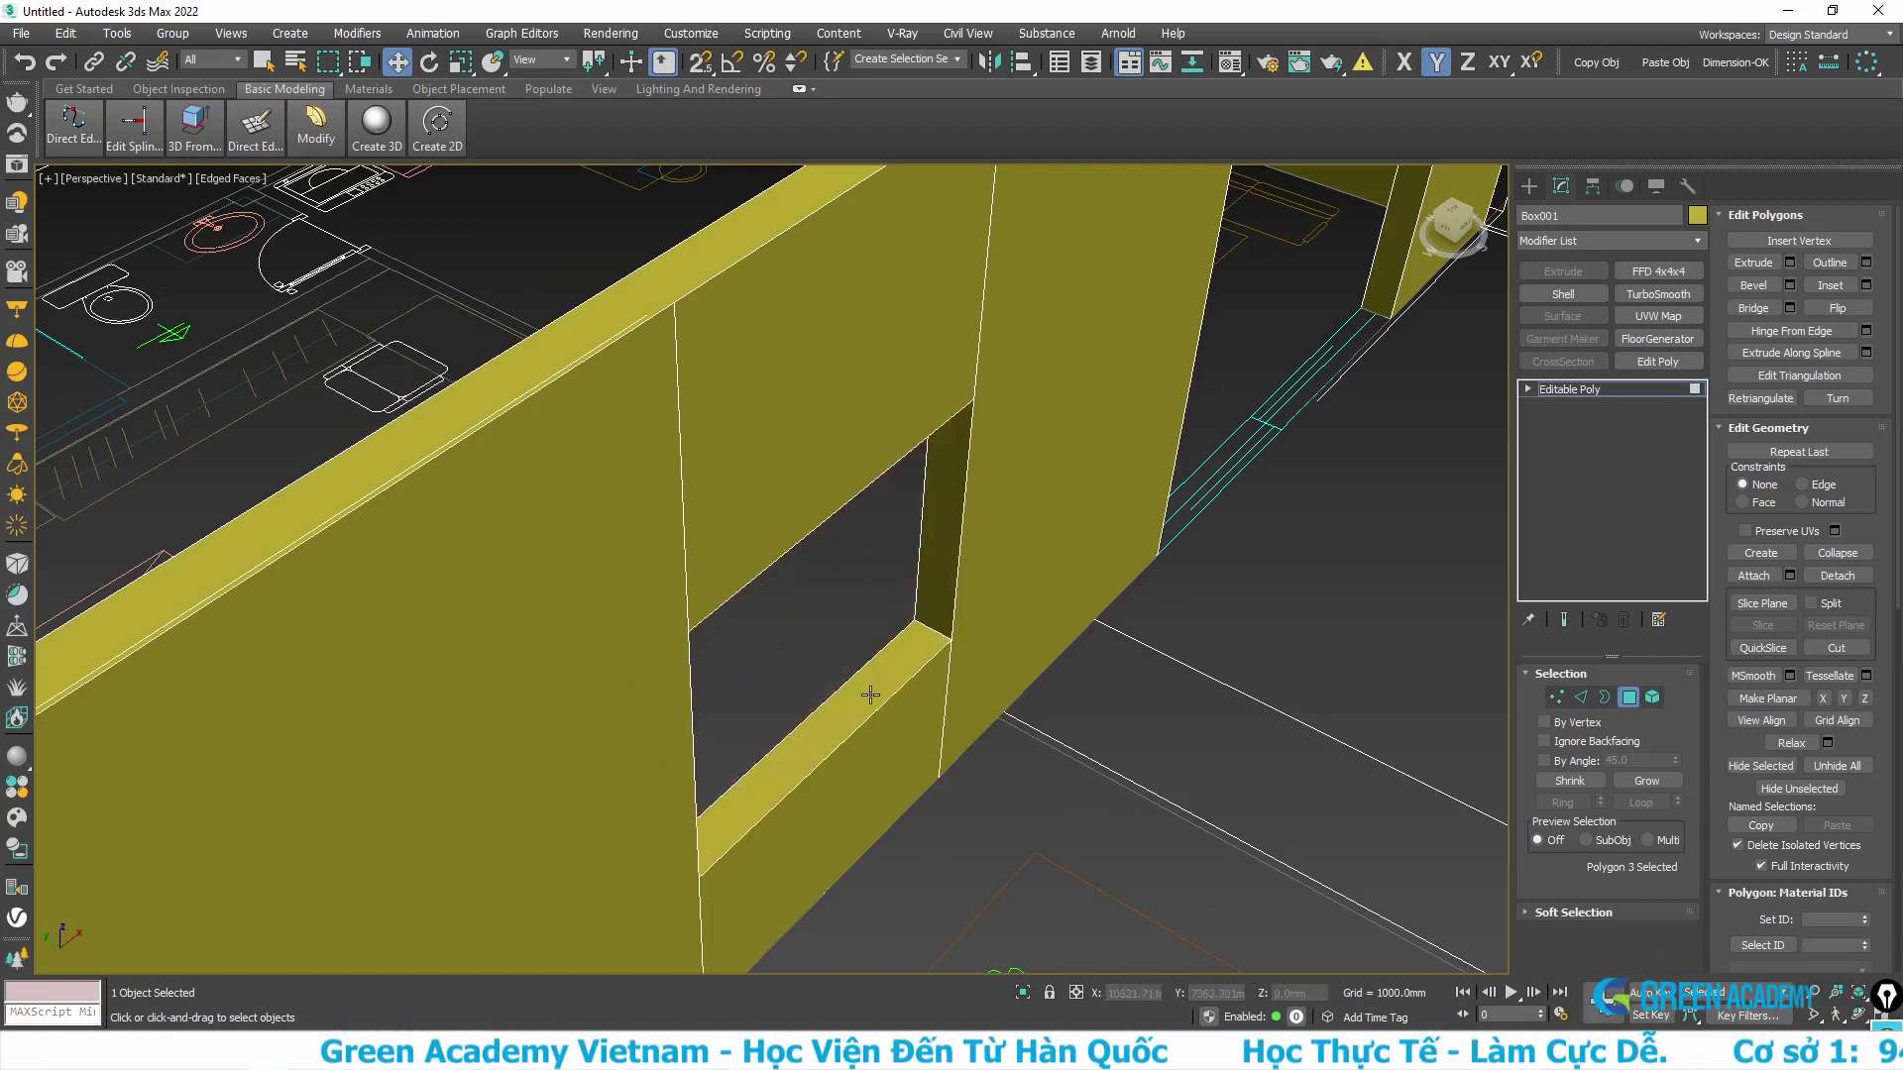
mouse_move(862, 671)
middle_mouse_down("alt")
mouse_move(839, 639)
mouse_move(842, 674)
mouse_move(858, 669)
middle_mouse_up("alt")
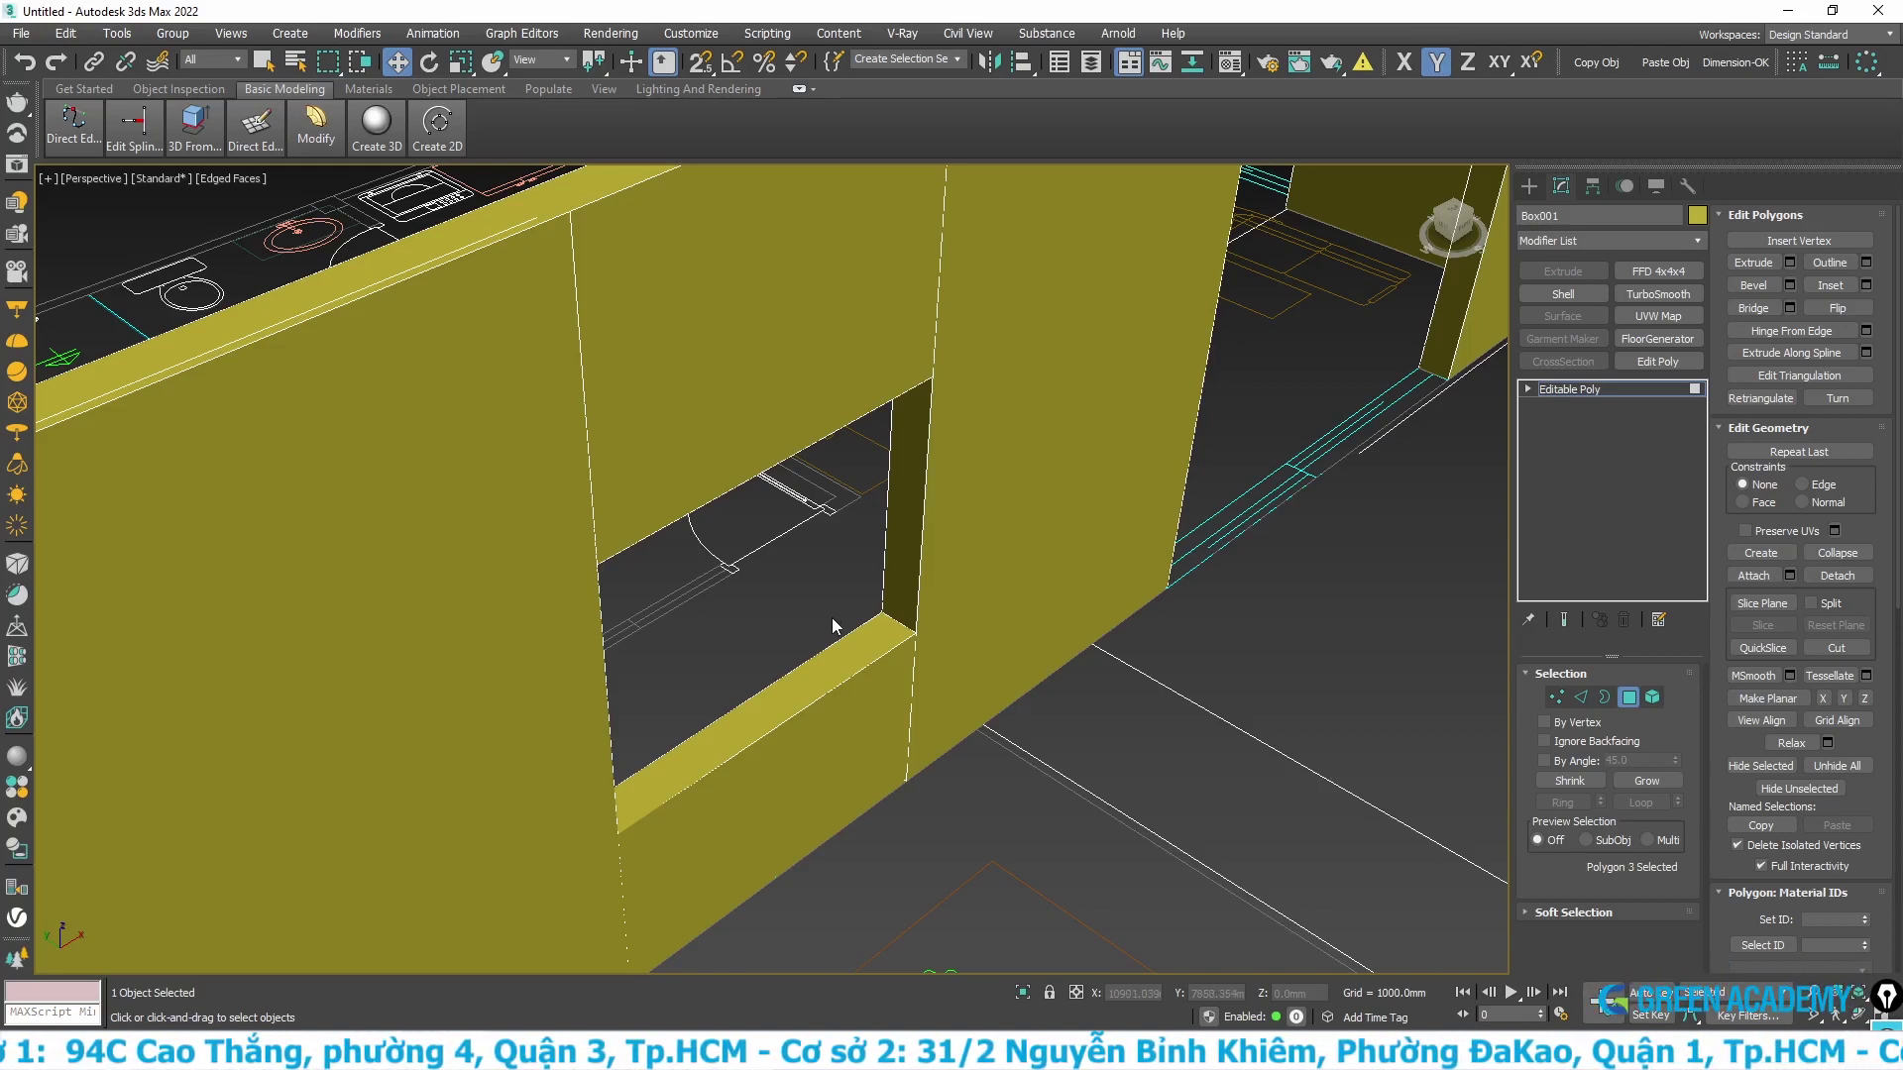
scroll(833, 627, "down", 5)
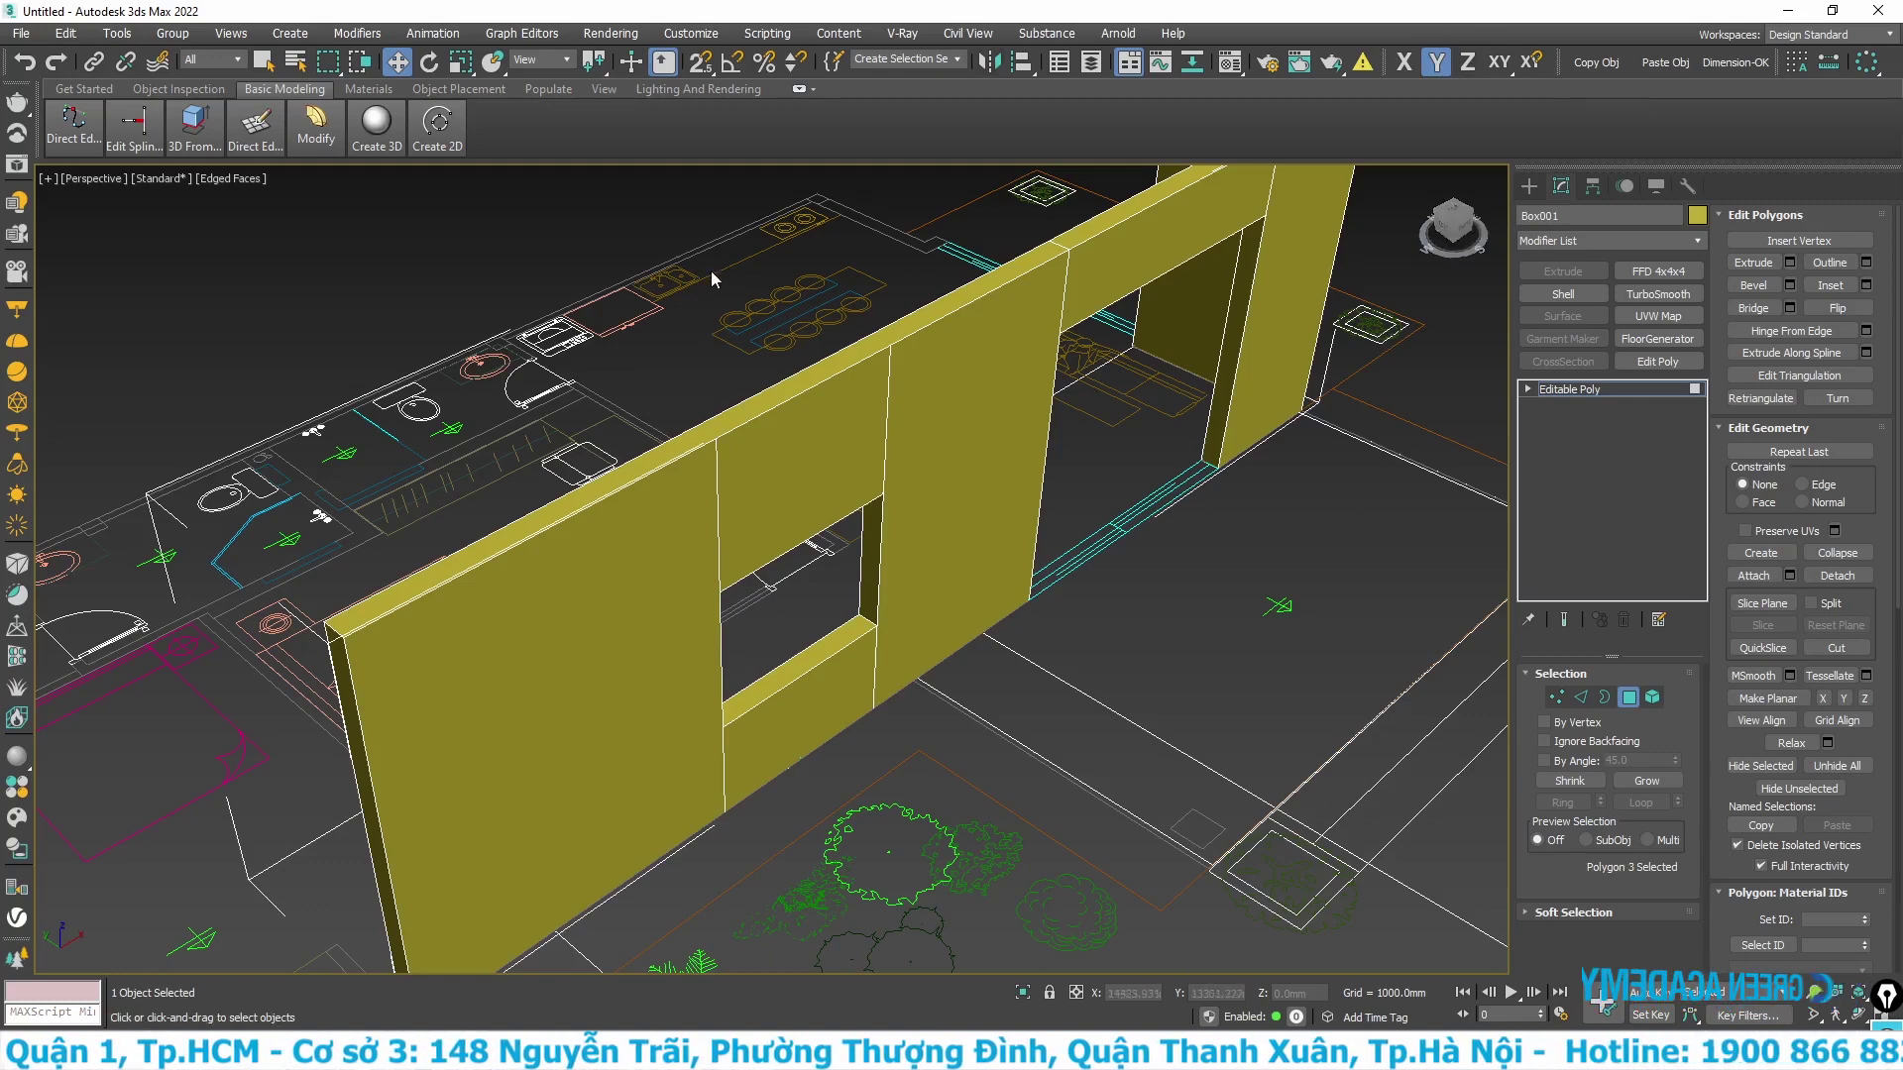
middle_click_drag(1144, 265, 1017, 449)
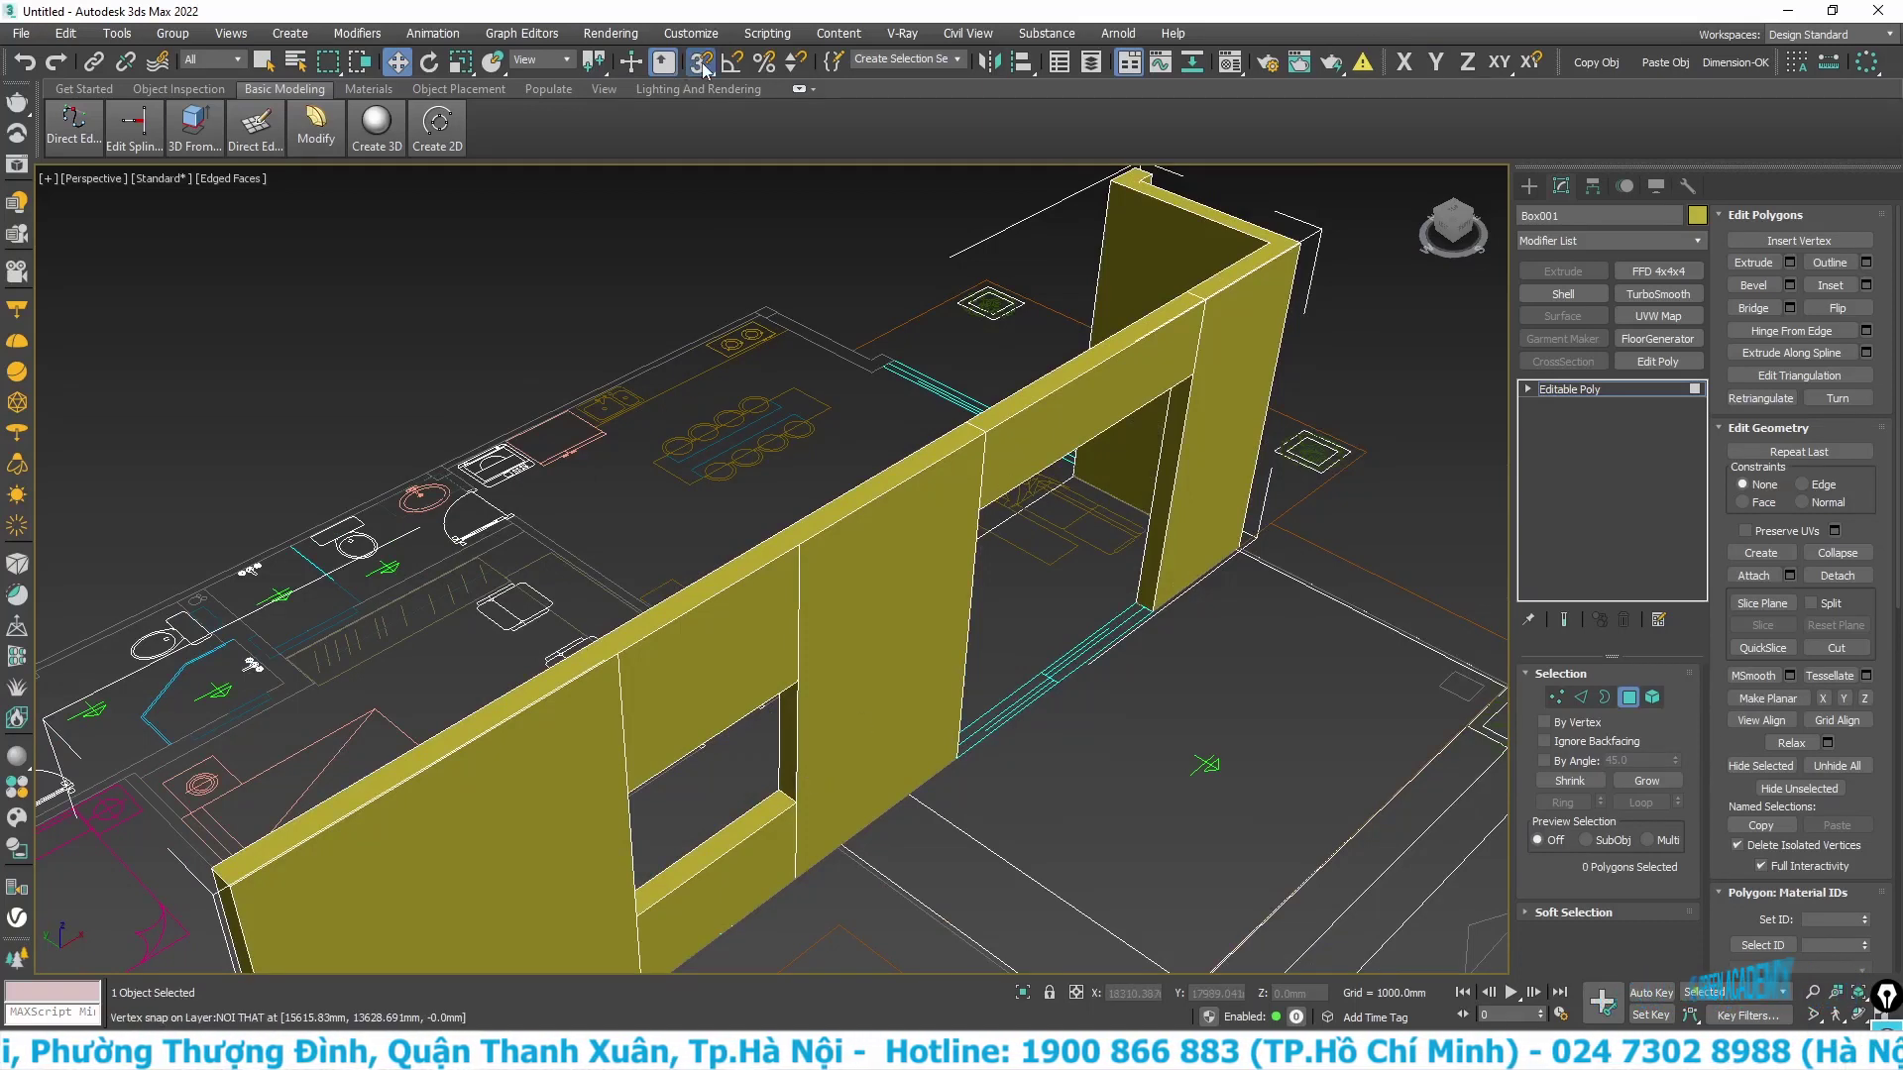
key("F7")
left_click(753, 788)
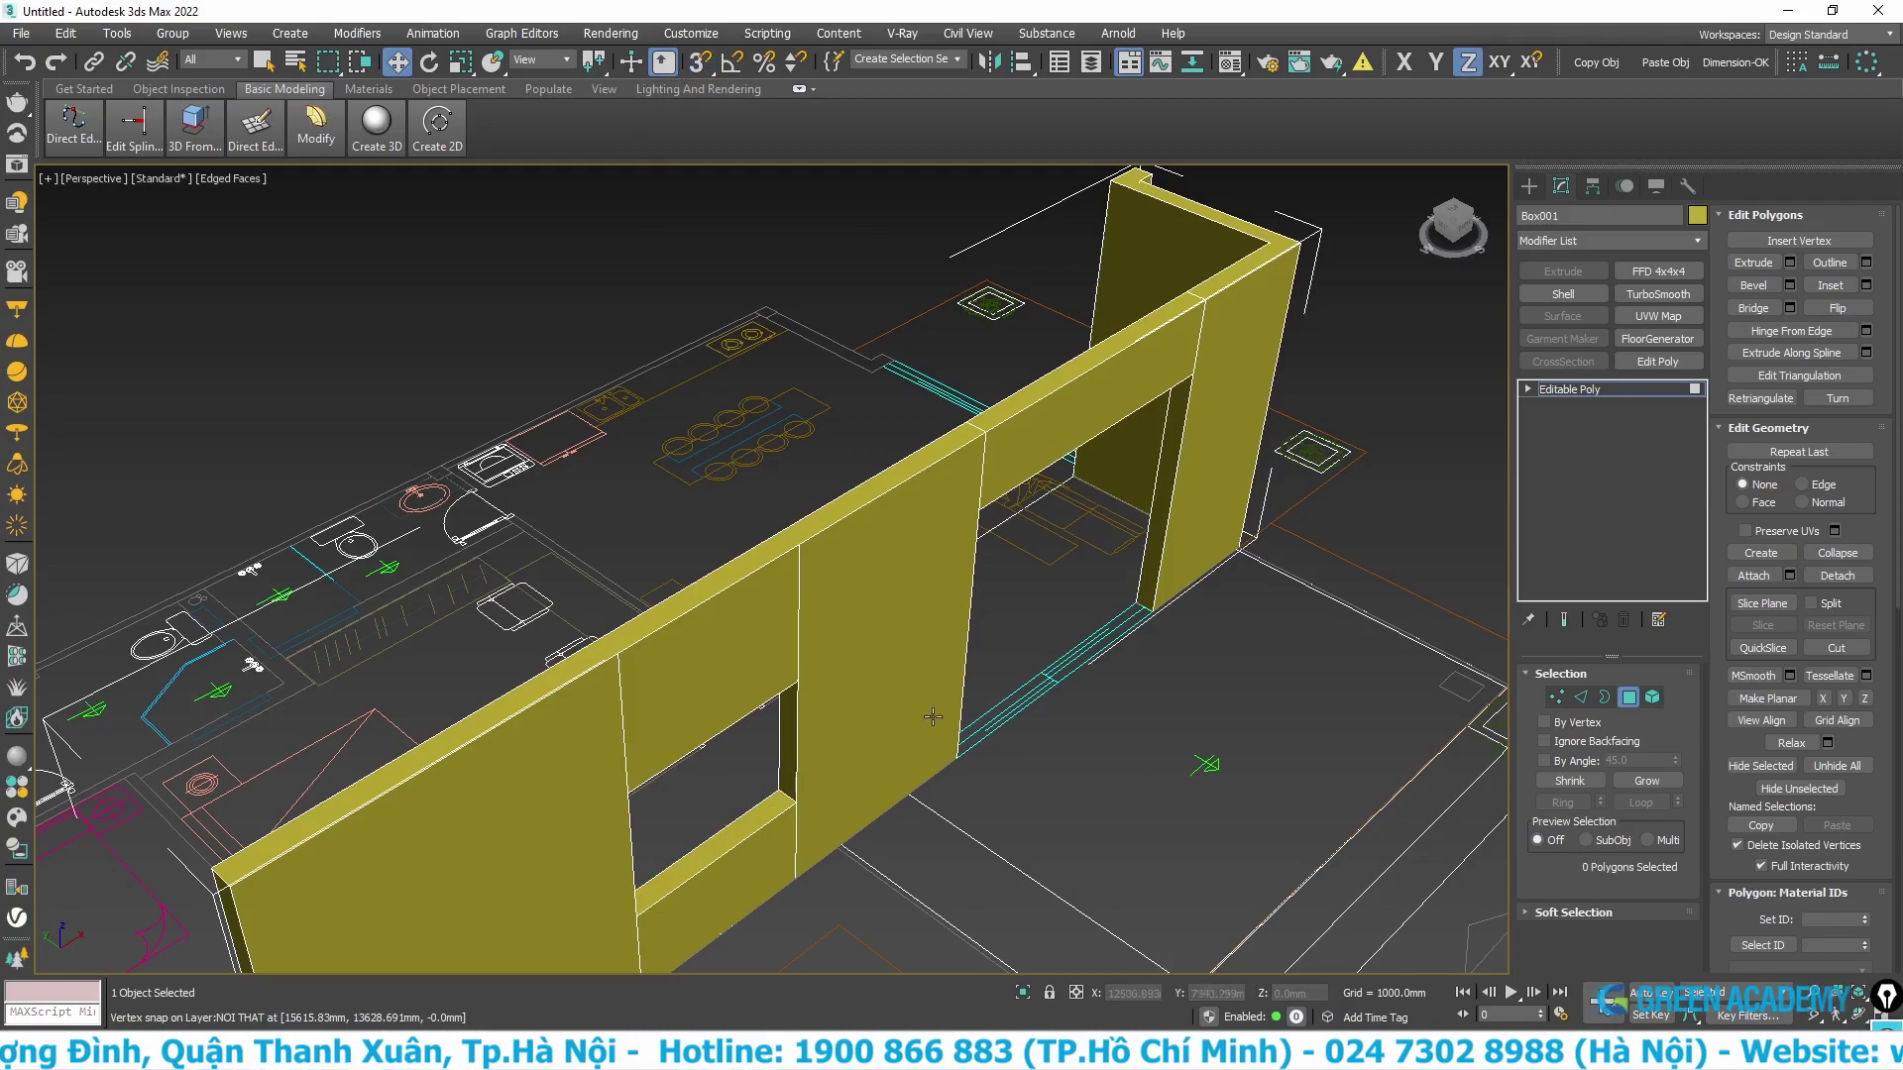
mouse_move(1087, 736)
middle_mouse_down()
mouse_move(1074, 615)
mouse_move(1020, 650)
mouse_move(1070, 591)
mouse_move(1051, 740)
middle_mouse_up()
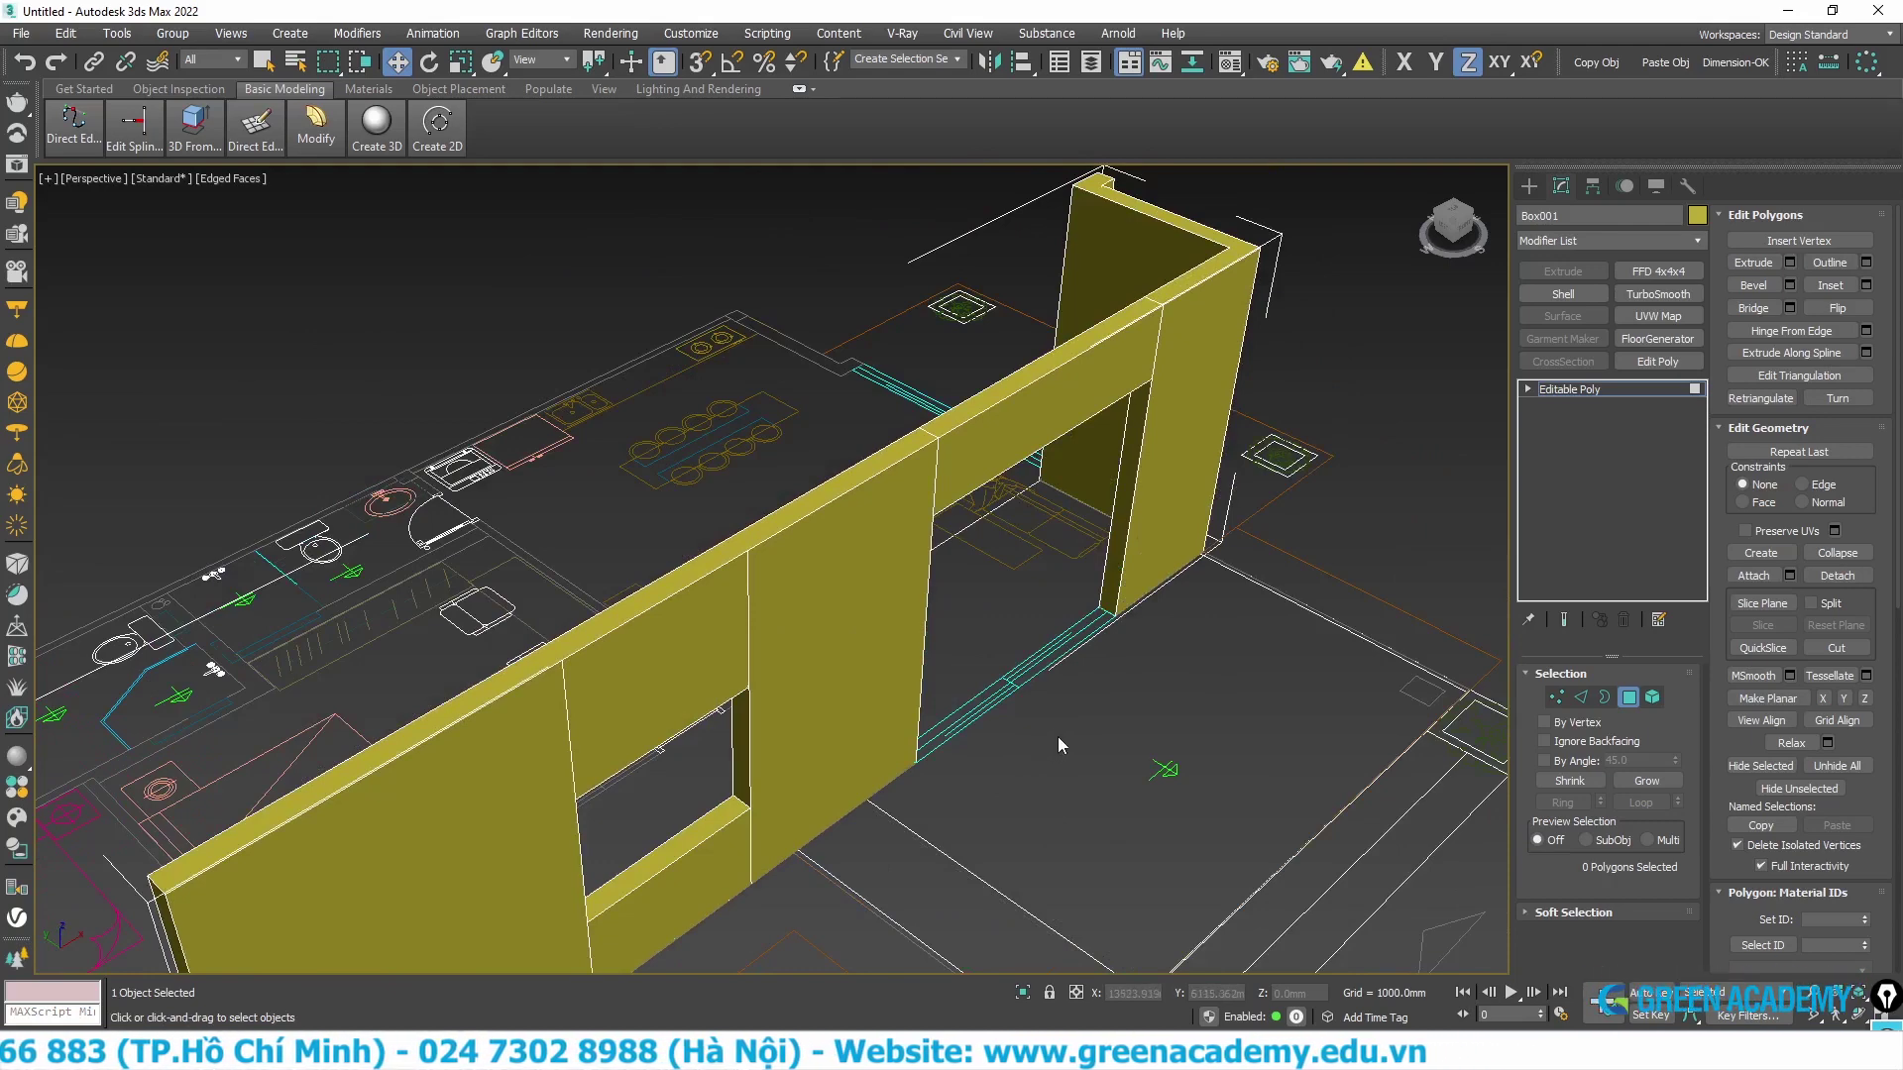
scroll(1109, 663, "down", 3)
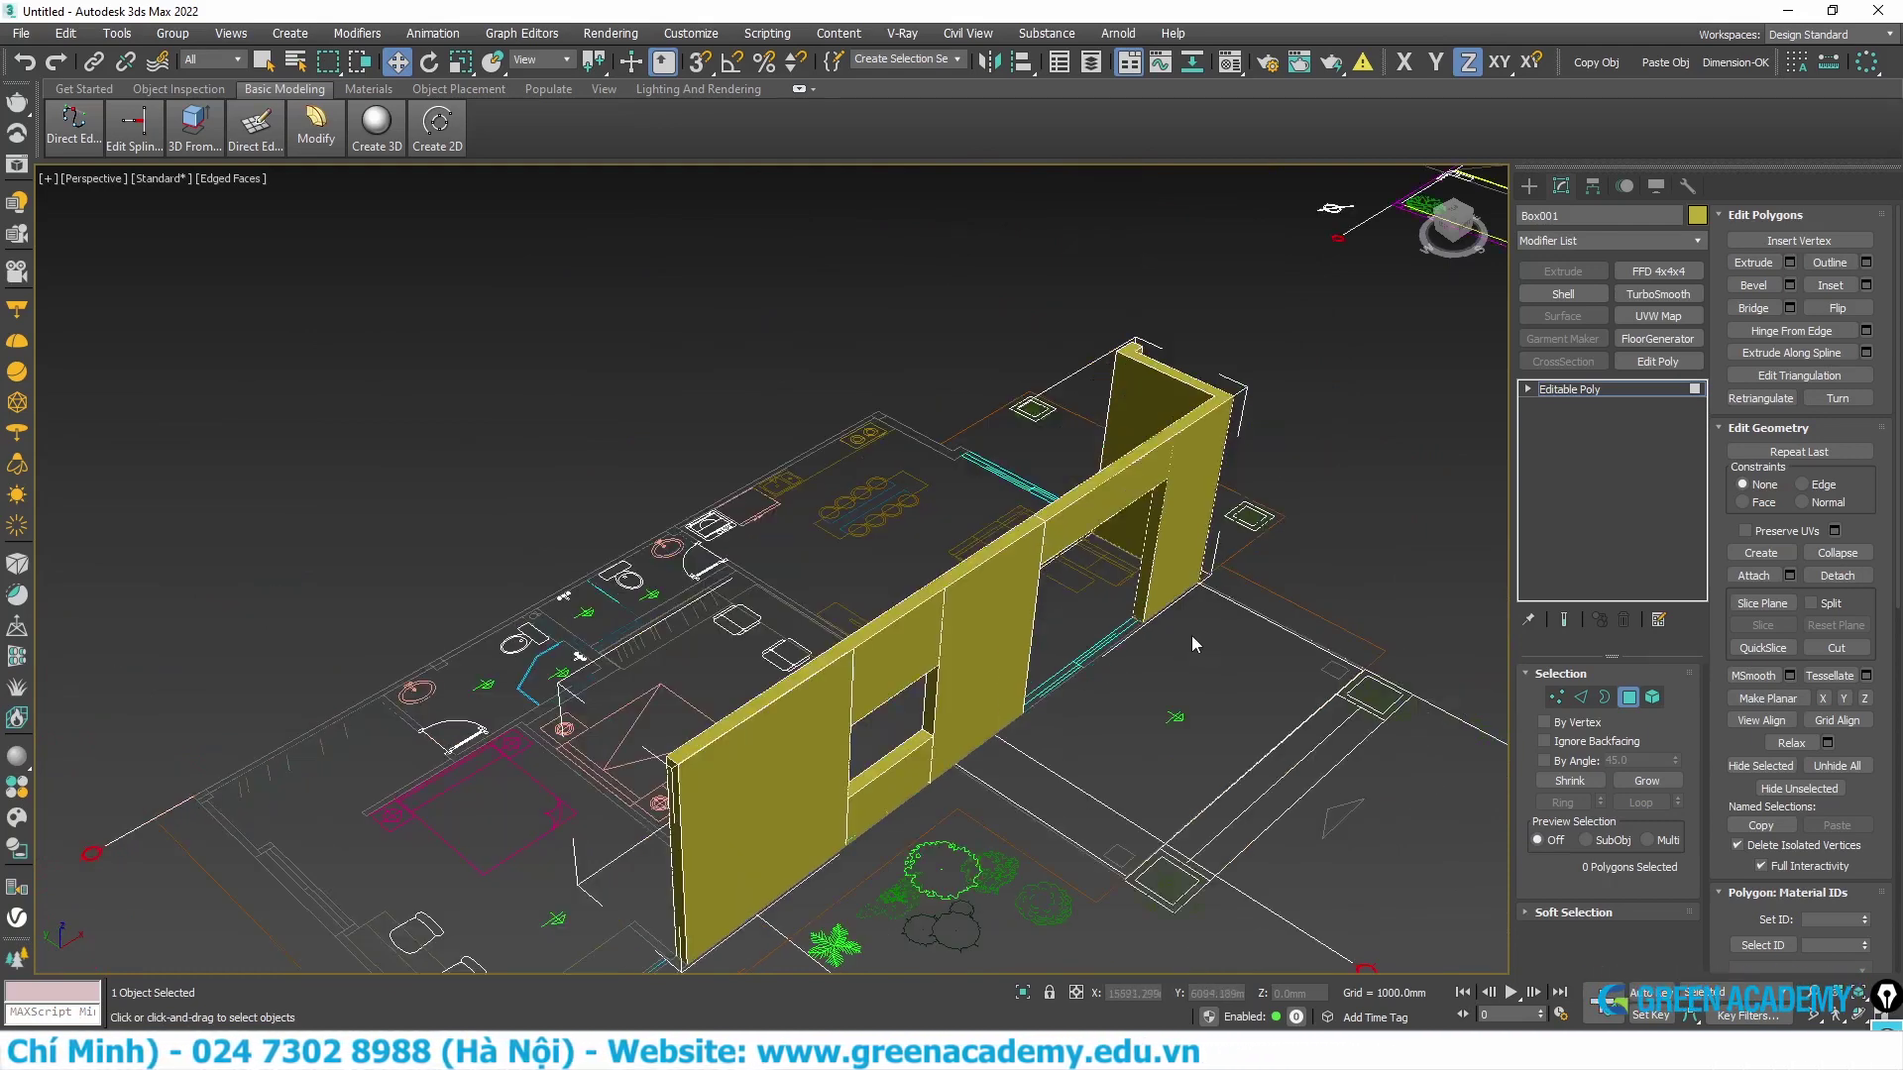
middle_click_drag(1191, 634, 651, 785)
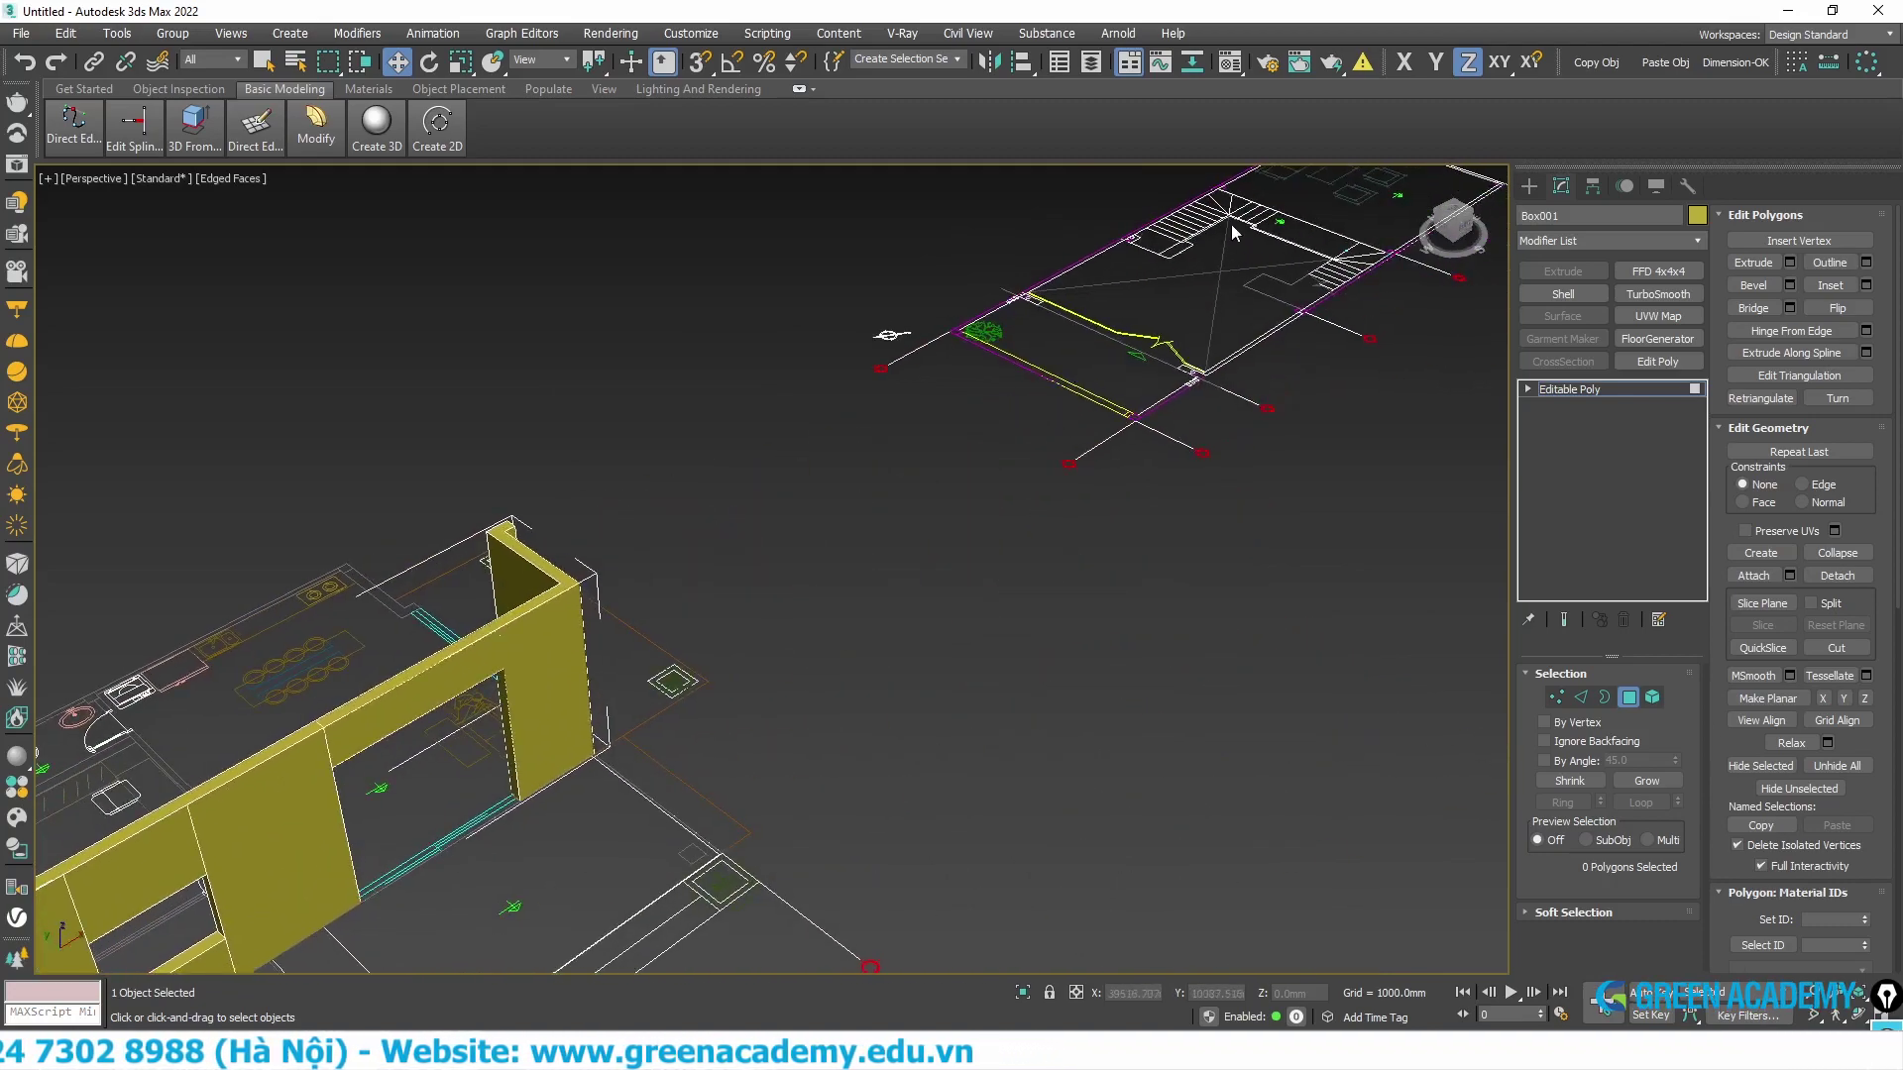
middle_click_drag(381, 731, 583, 527)
scroll(583, 527, "up", 2)
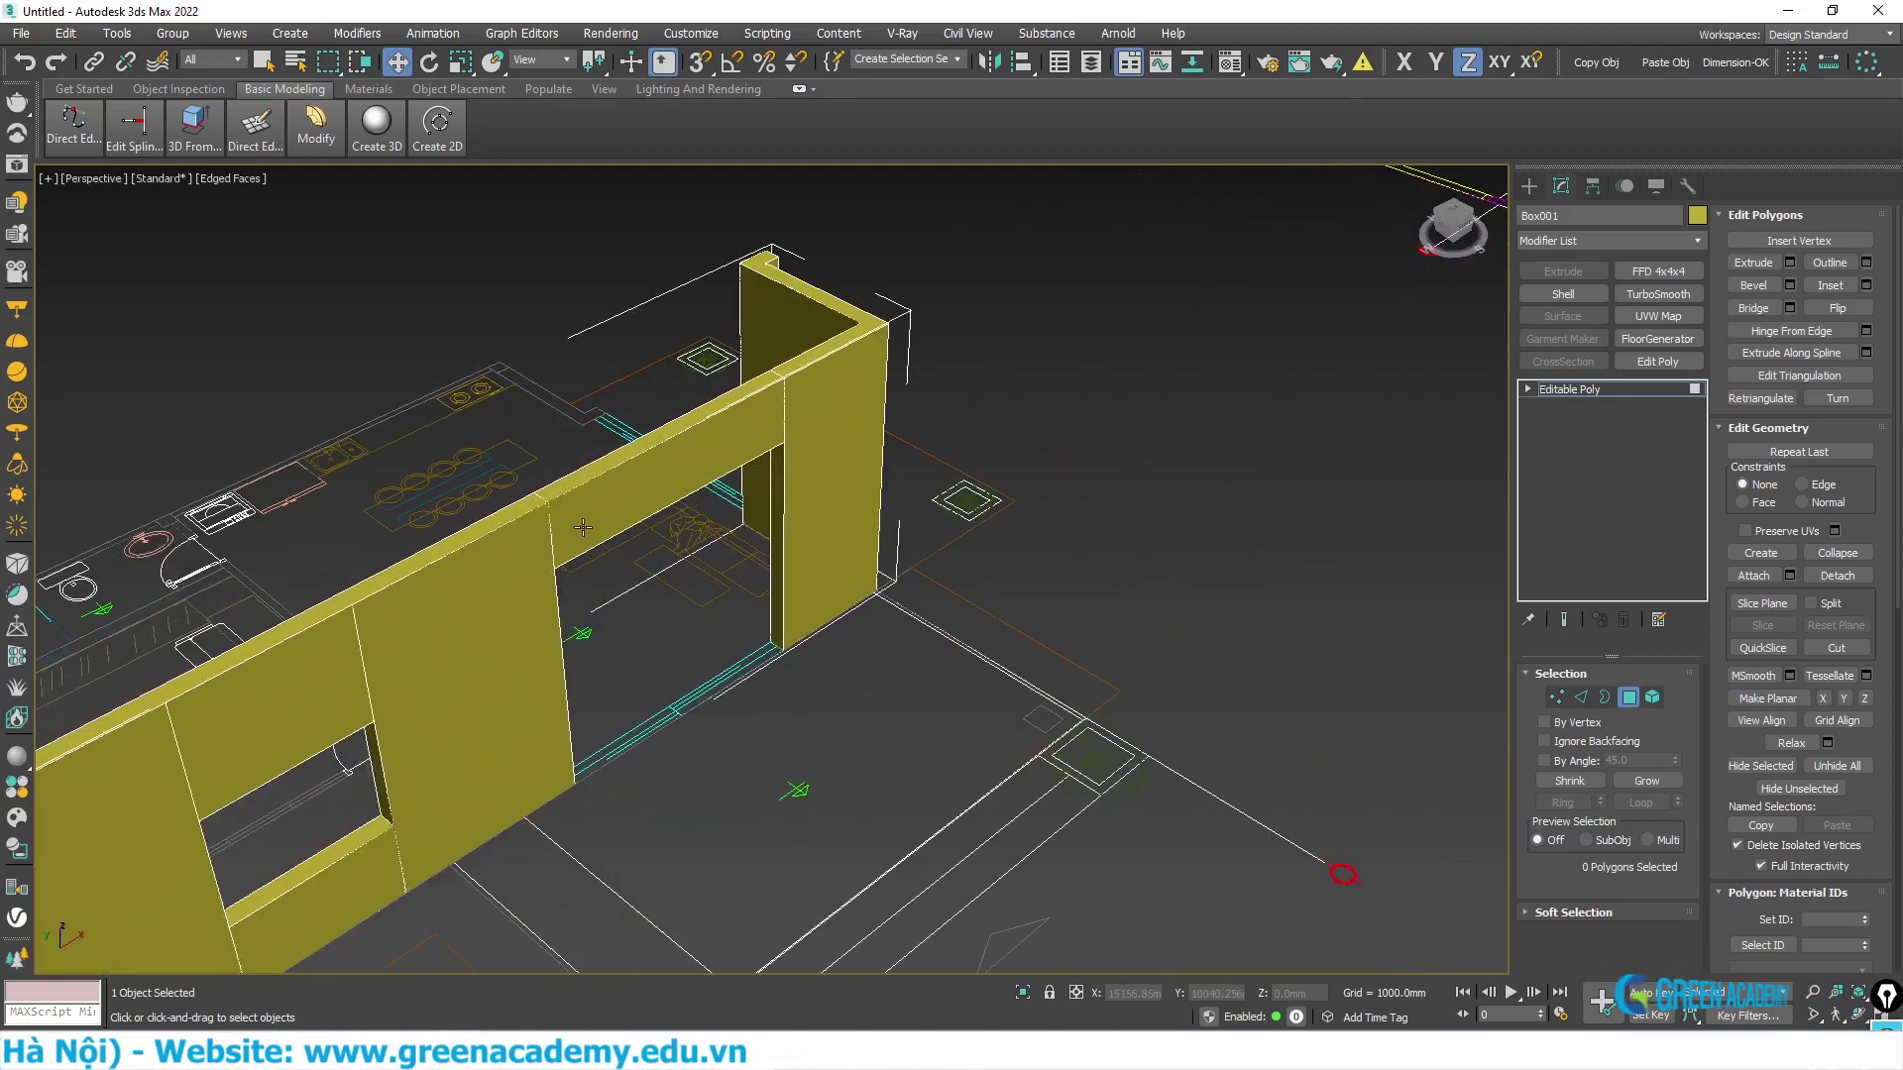
scroll(583, 527, "up", 2)
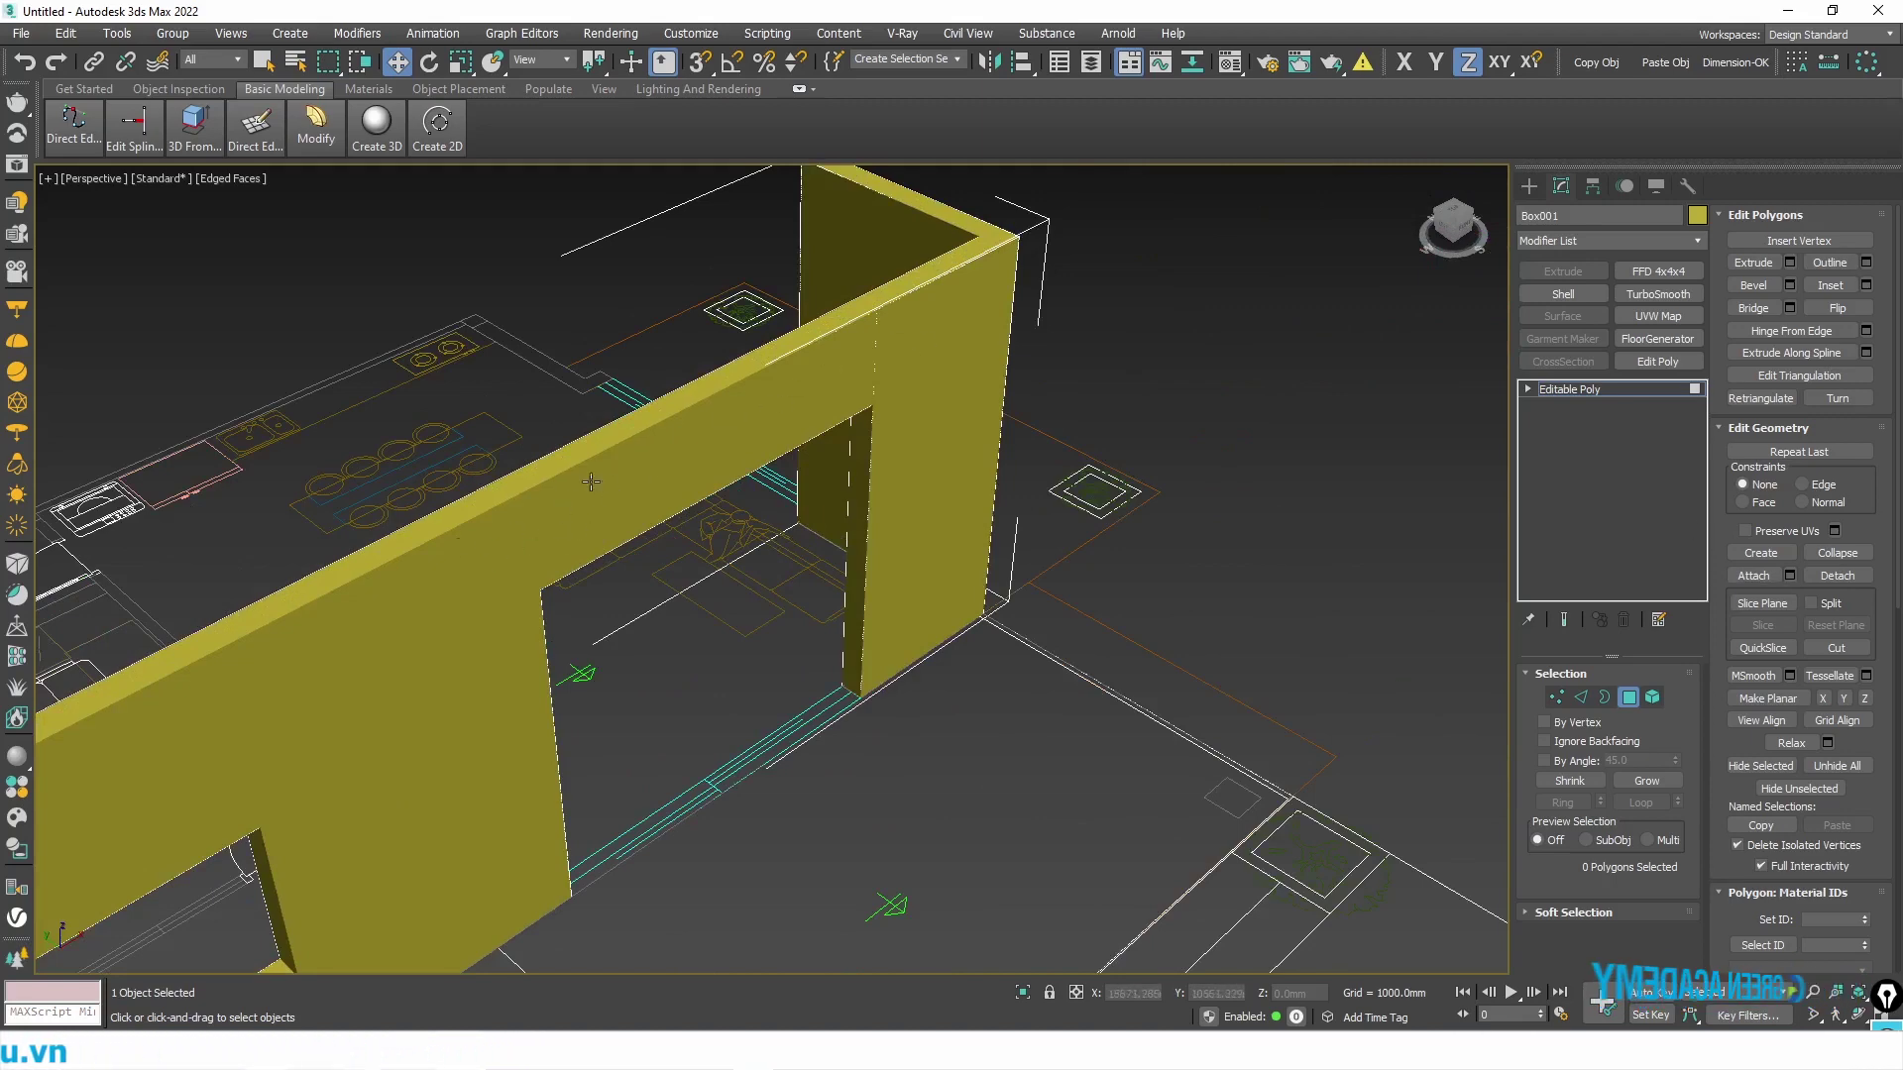
middle_click_drag(397, 674, 837, 401)
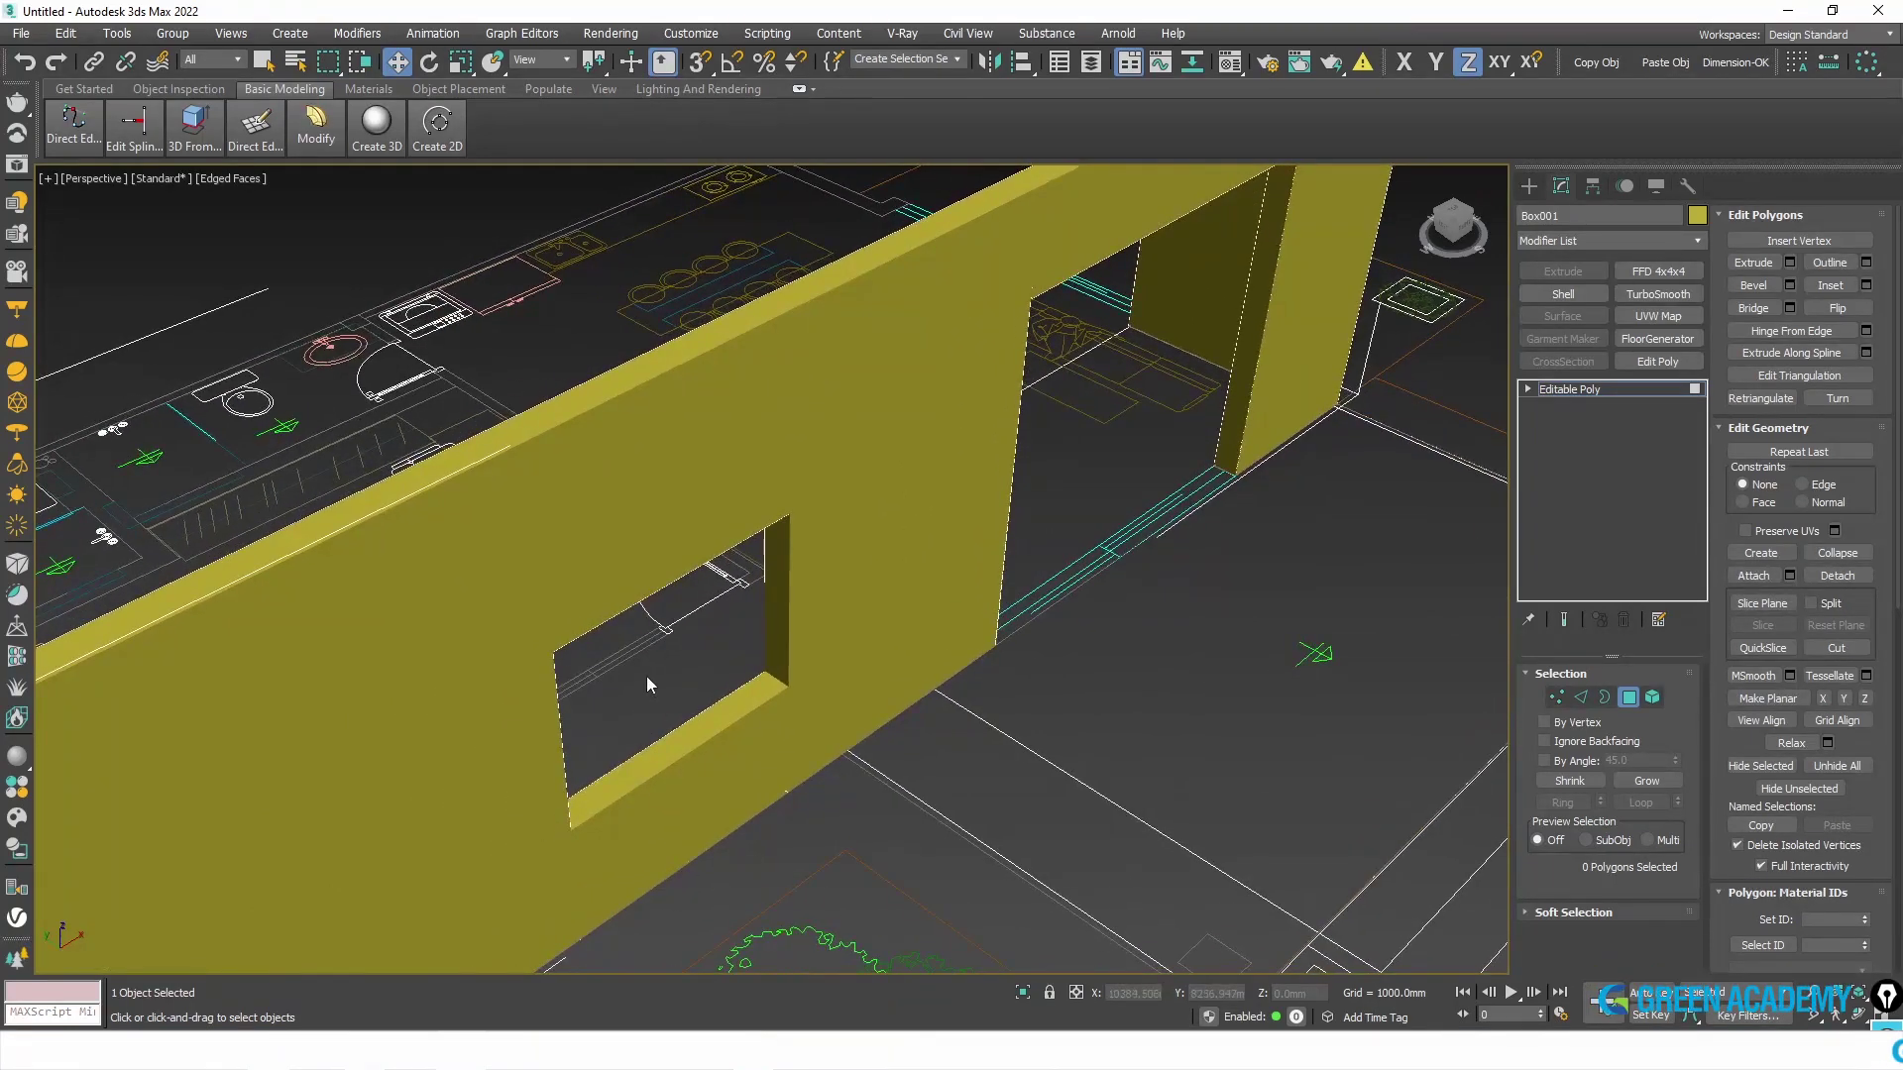
key("F4")
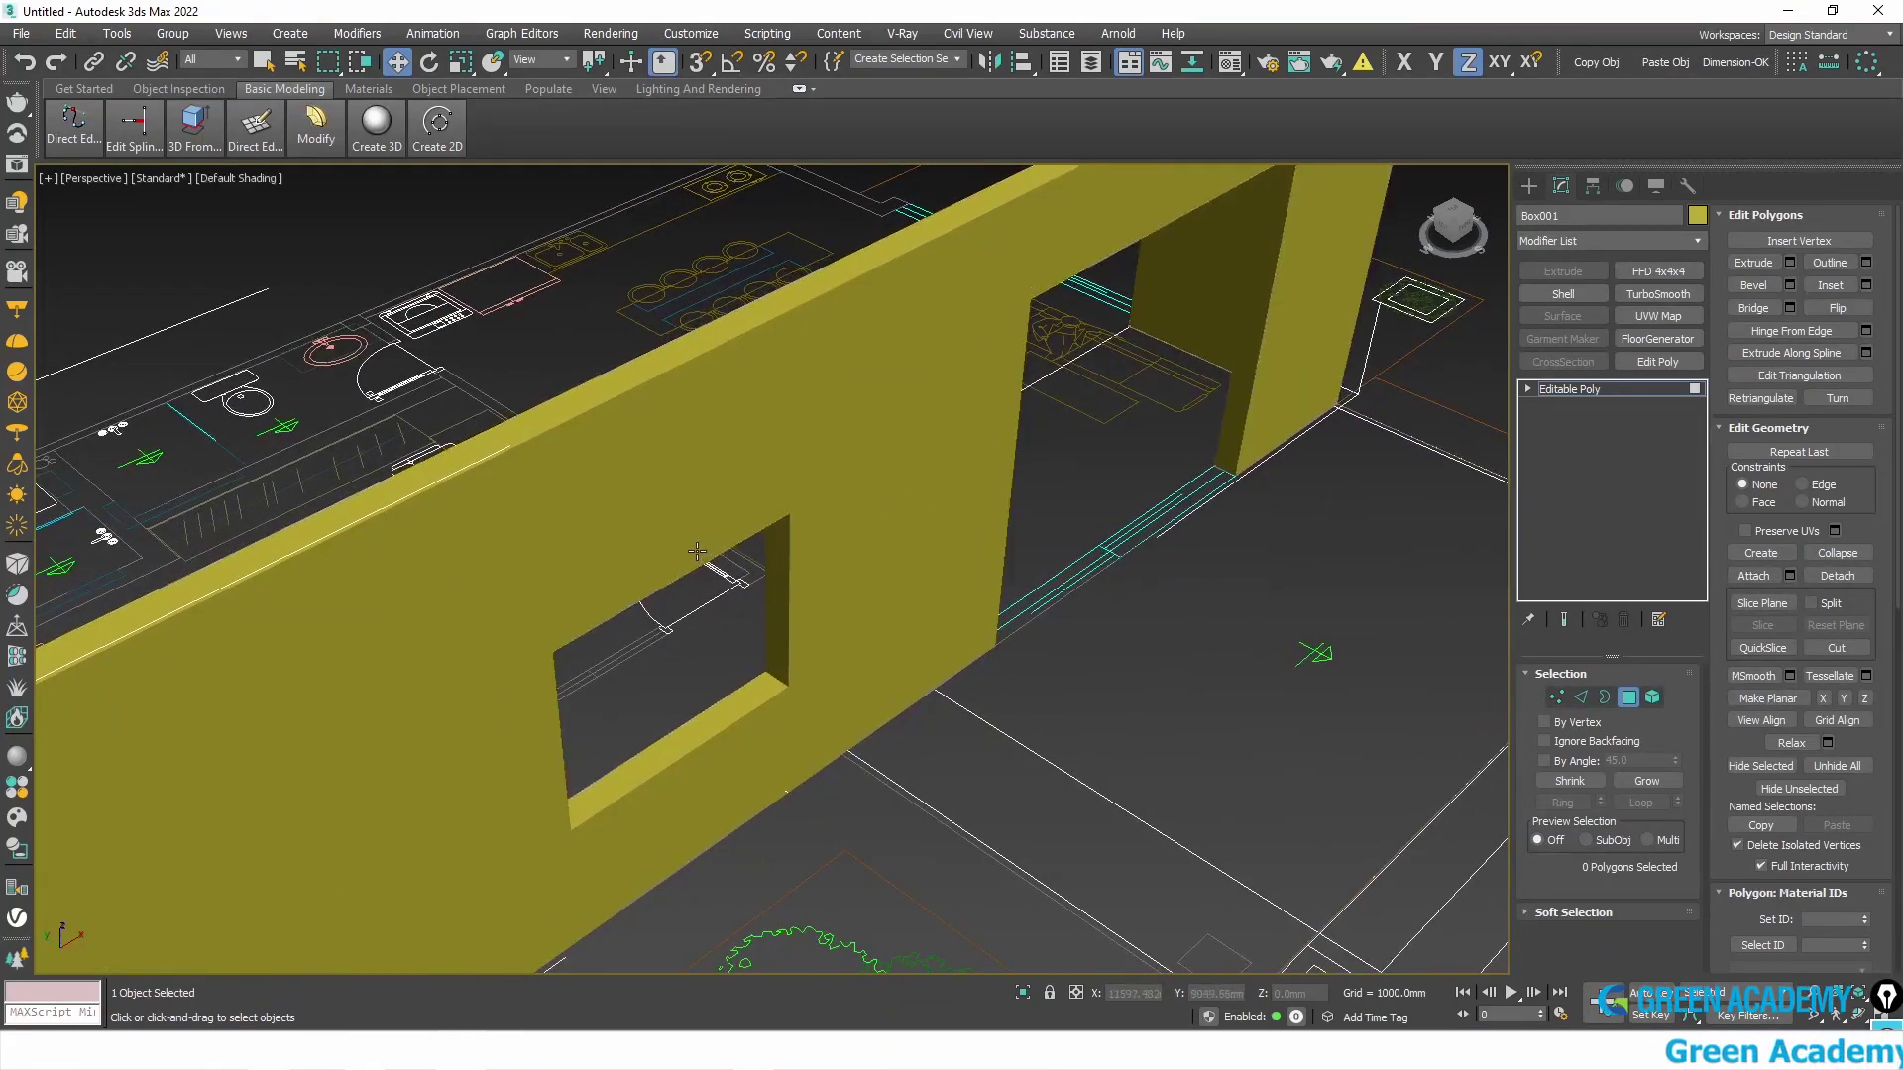
key("F3")
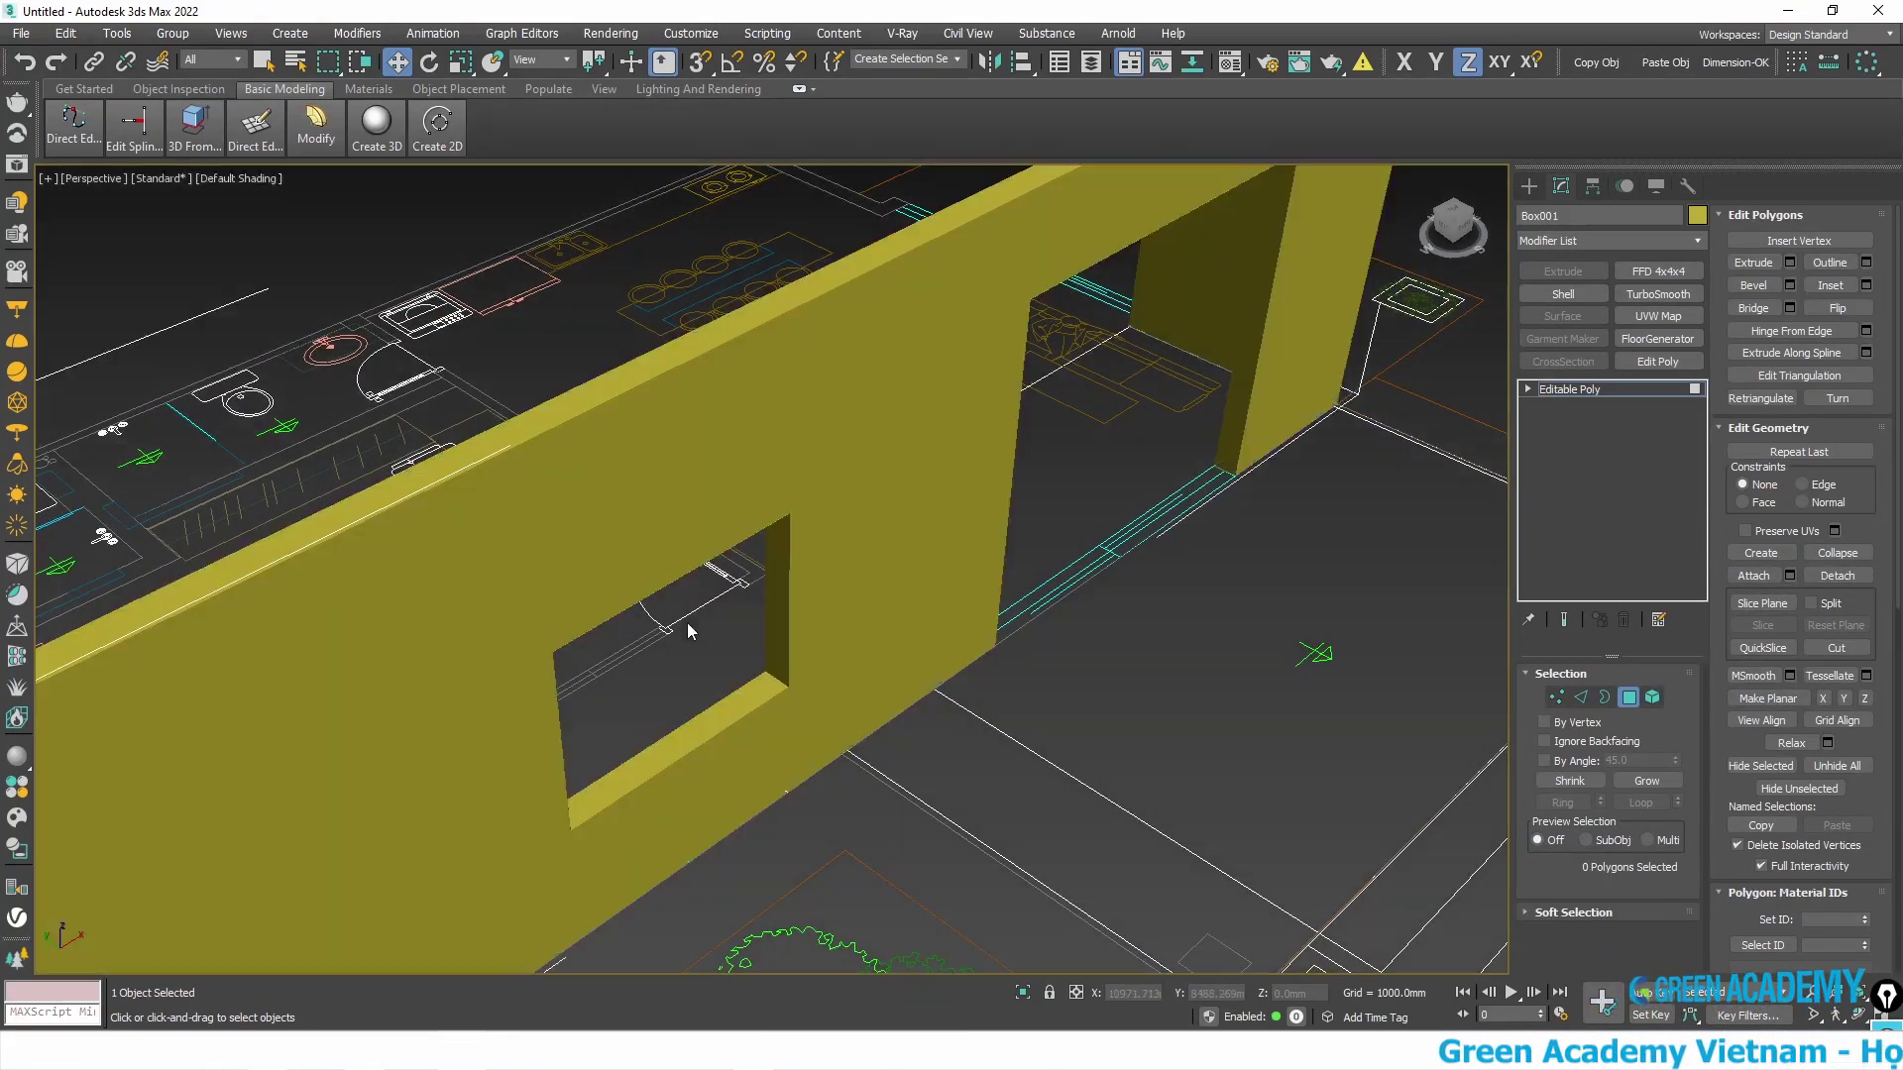
key("F3")
key("F4")
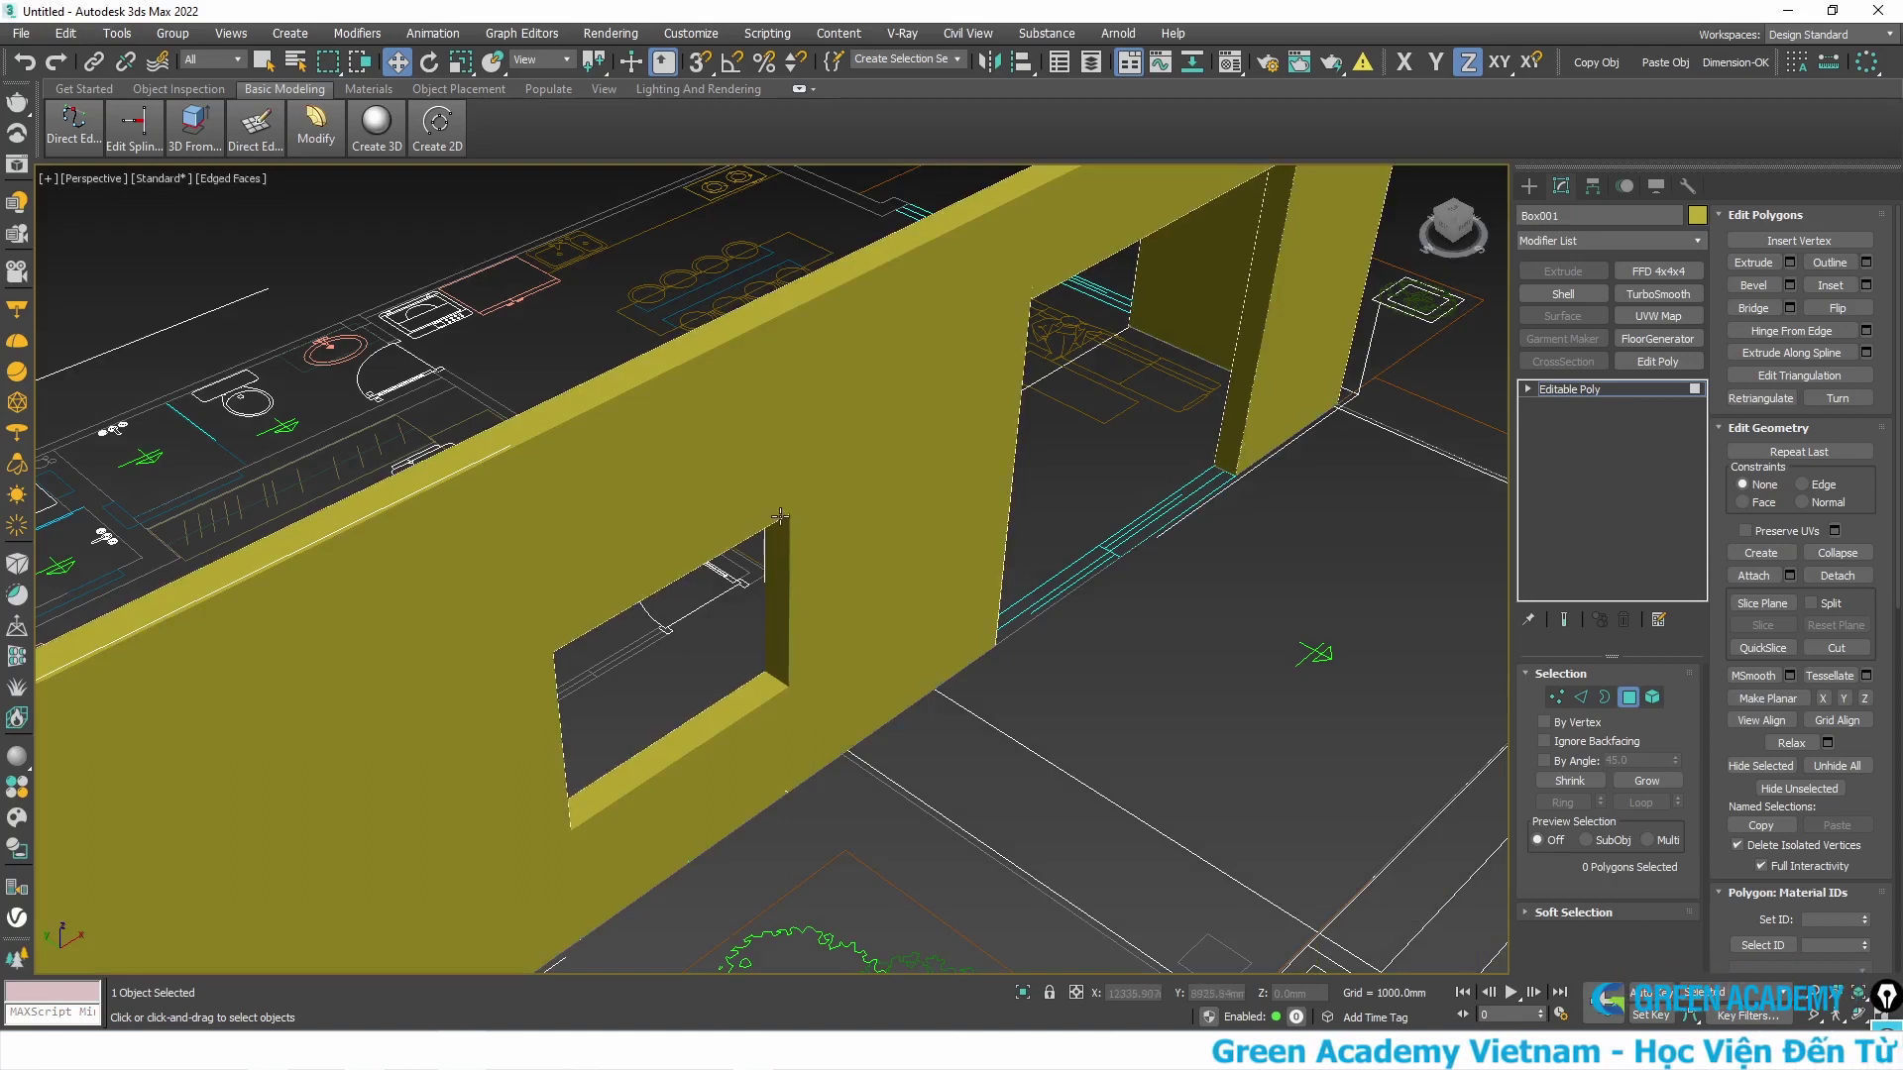
left_click(241, 138)
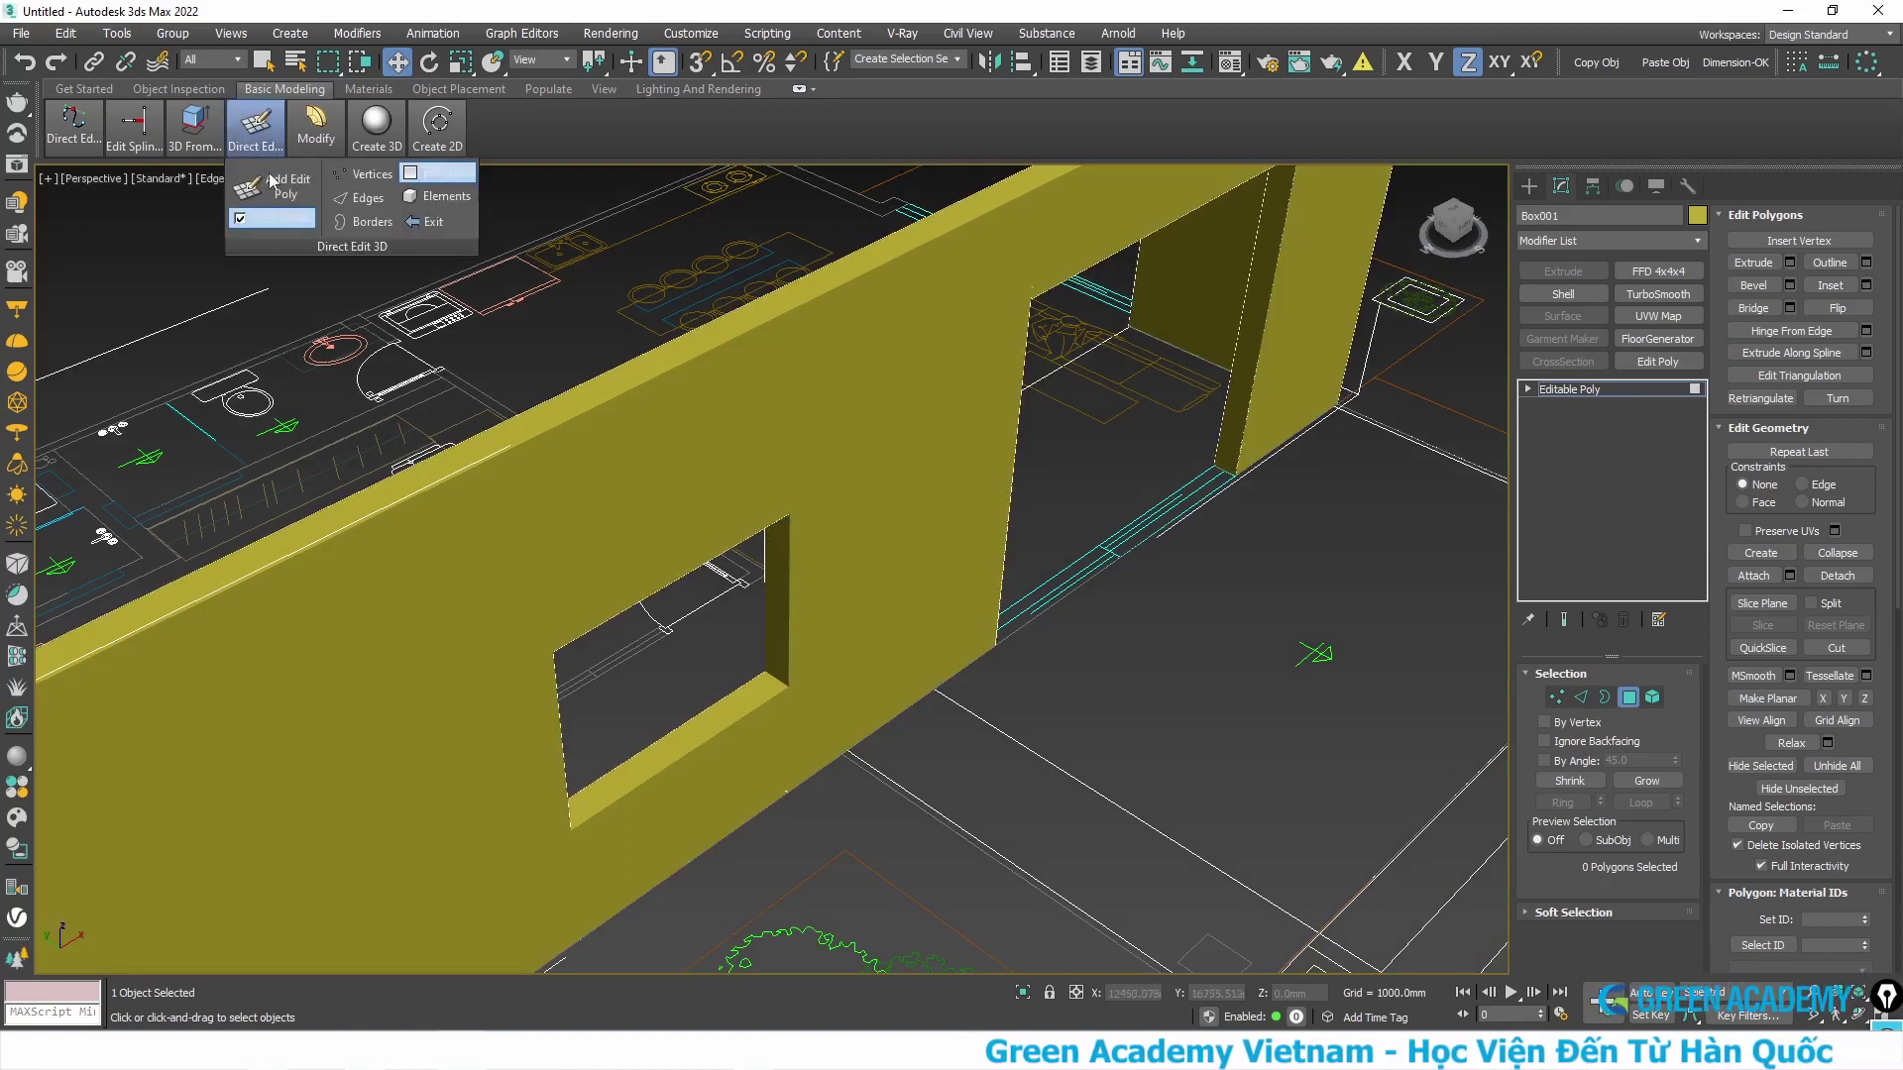
left_click(868, 781)
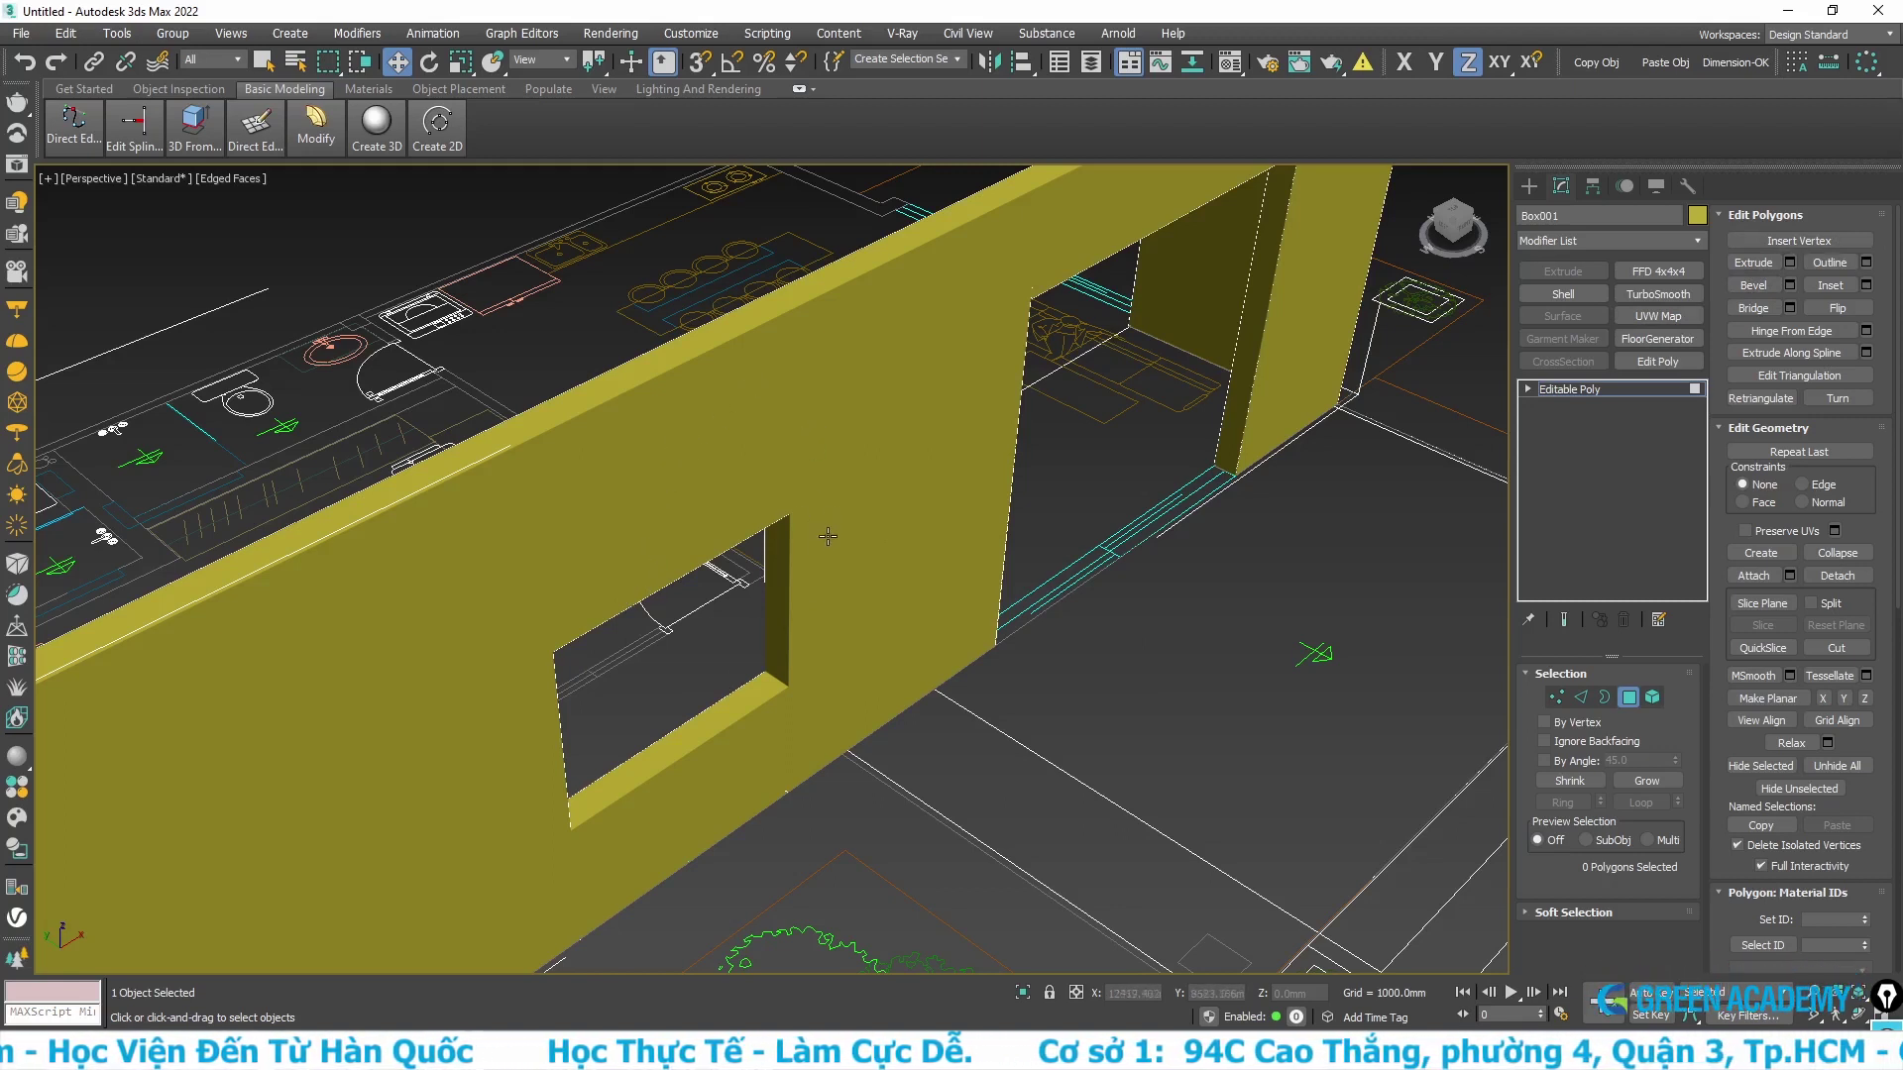
middle_click_drag(827, 536, 785, 581, "alt")
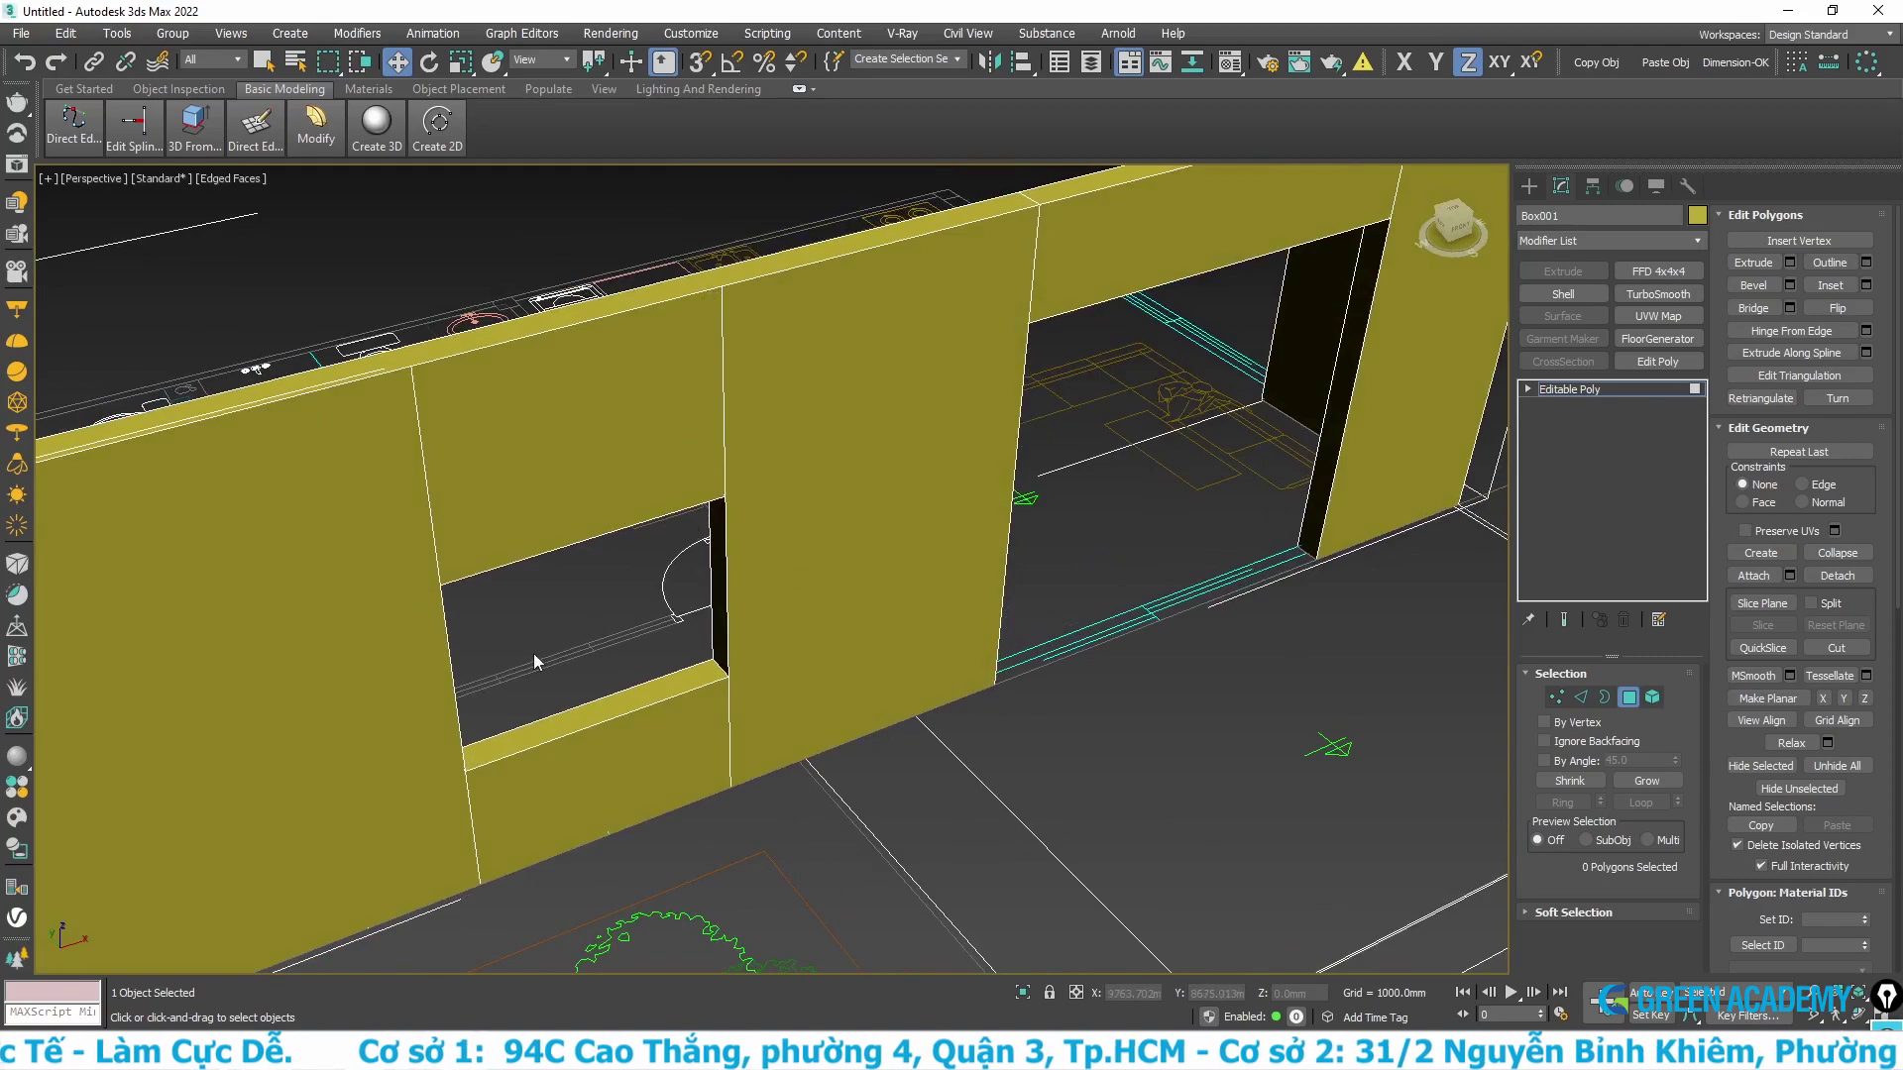
- Leave wall editing, select the right-hand CAD 2 floor-plan group and frame it in Top view
middle_click_drag(1261, 476, 611, 694, "alt")
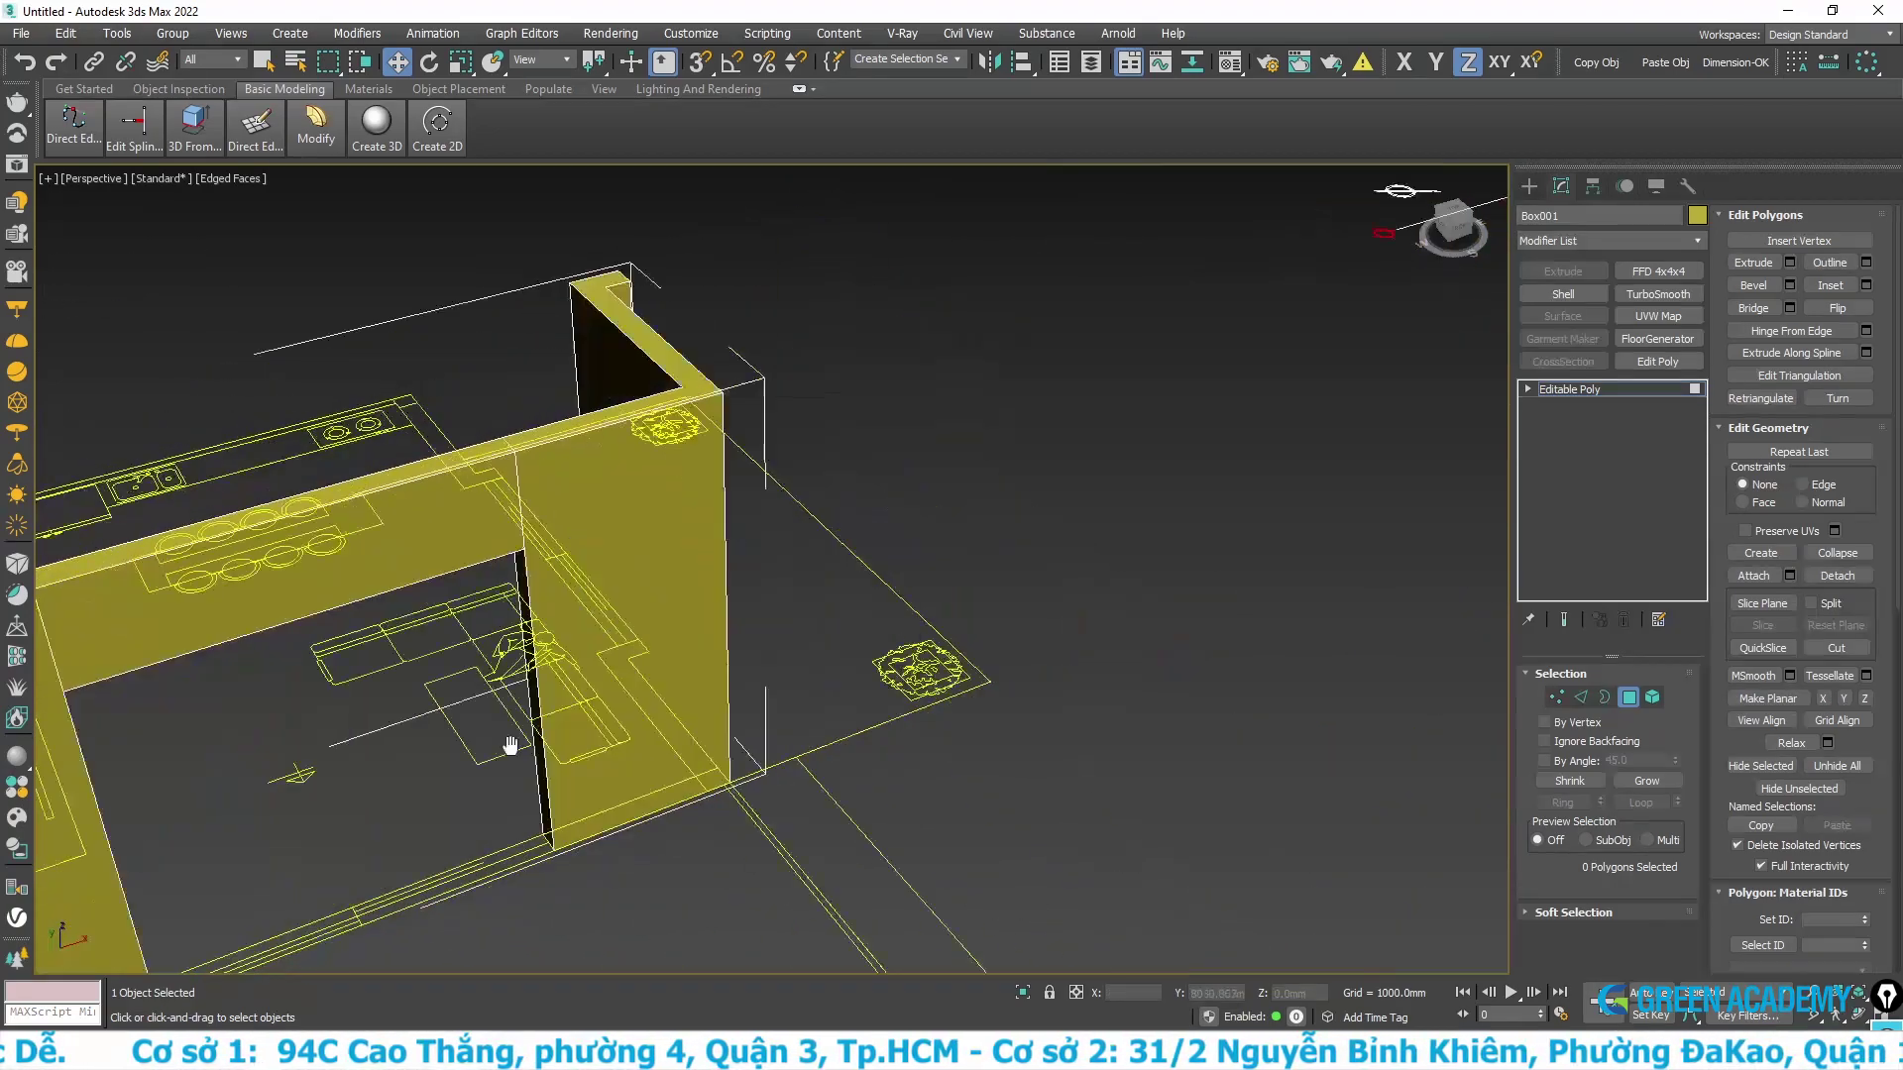
scroll(611, 694, "down", 5)
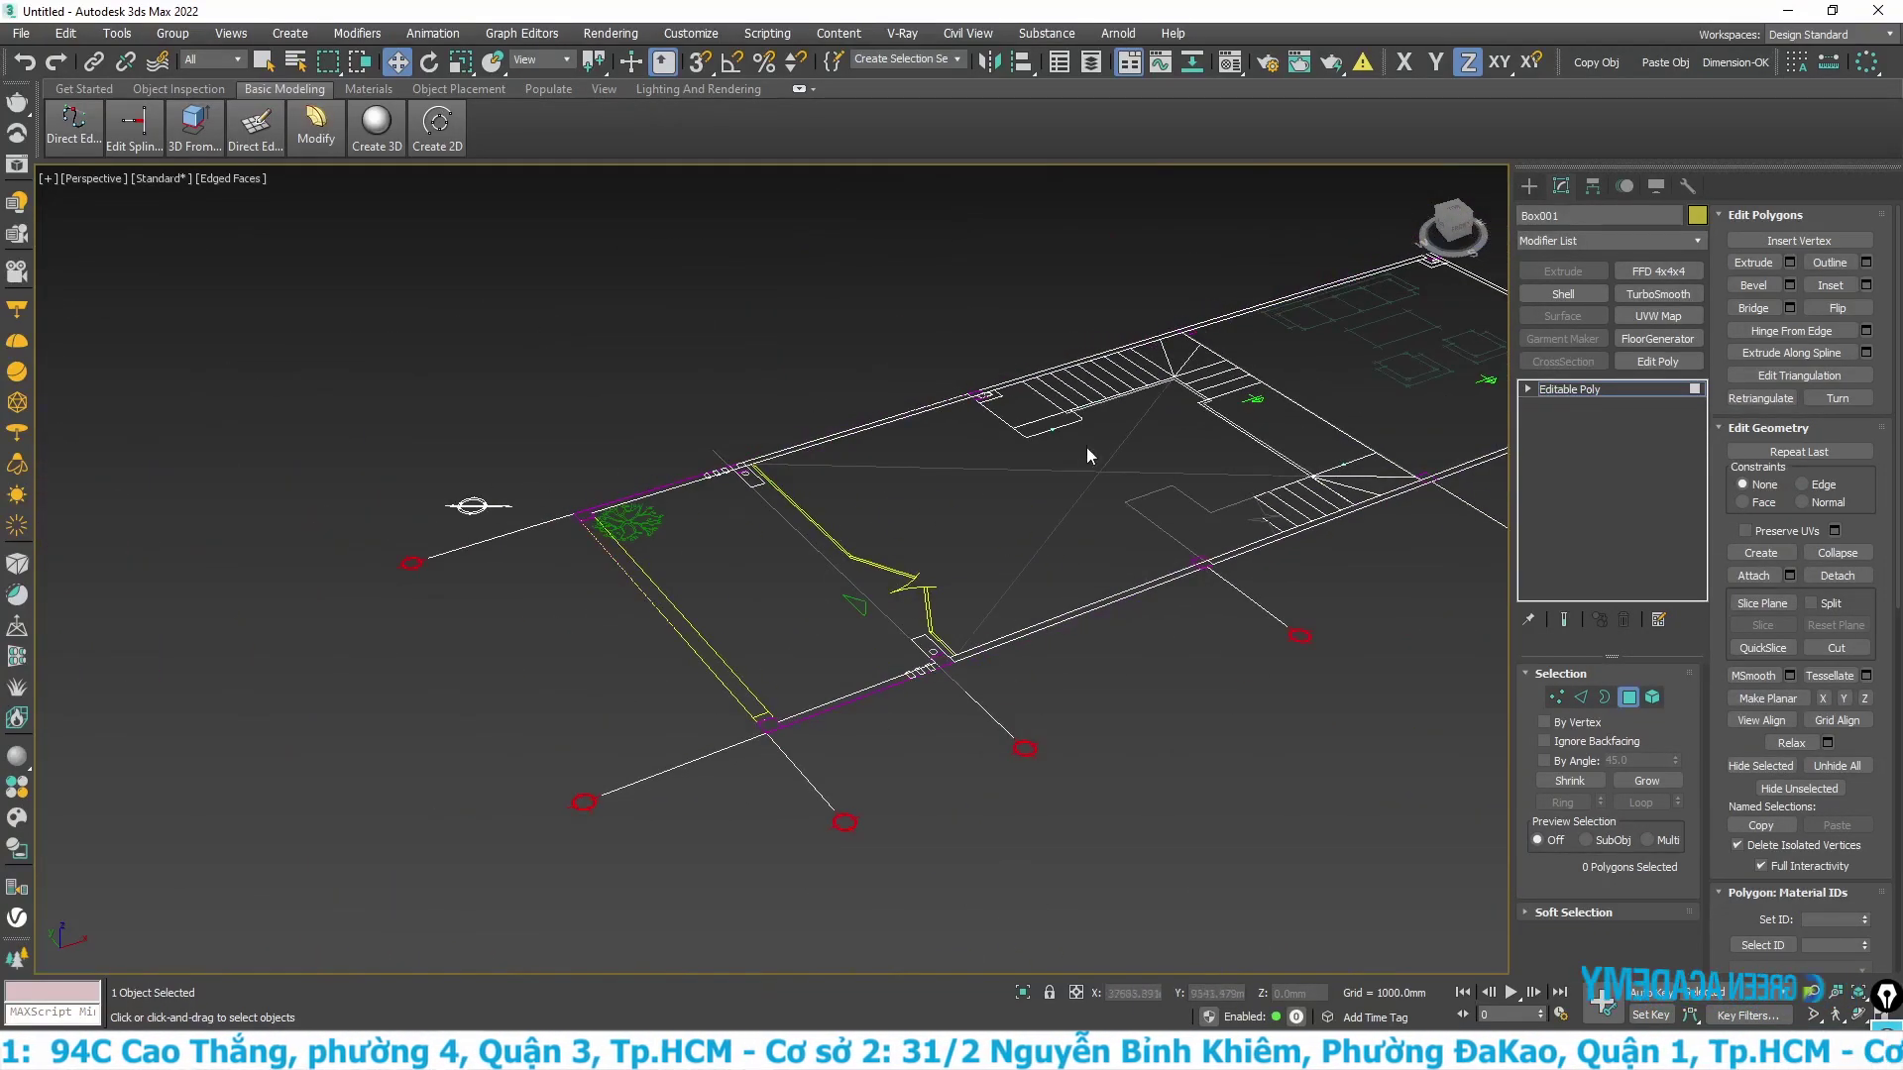
left_click(1619, 391)
left_click(1172, 644)
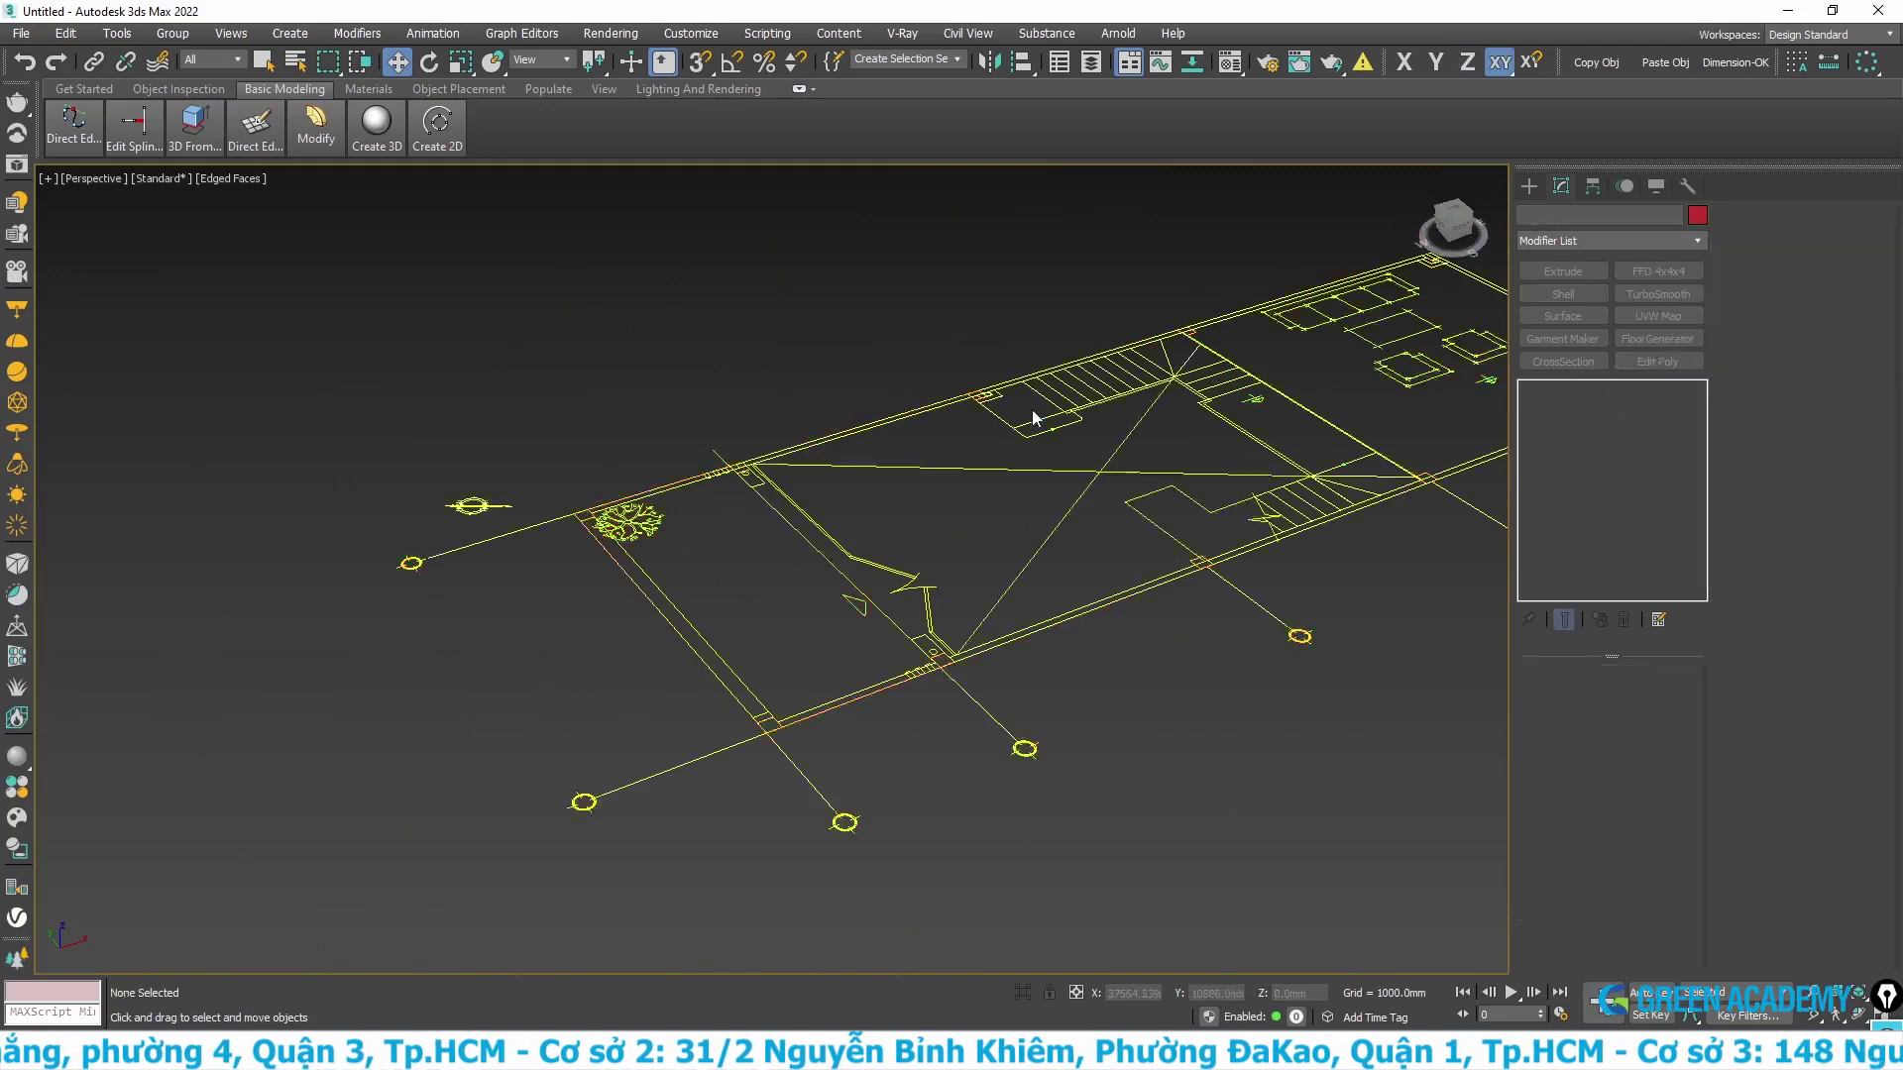
left_click(1038, 413)
key("t")
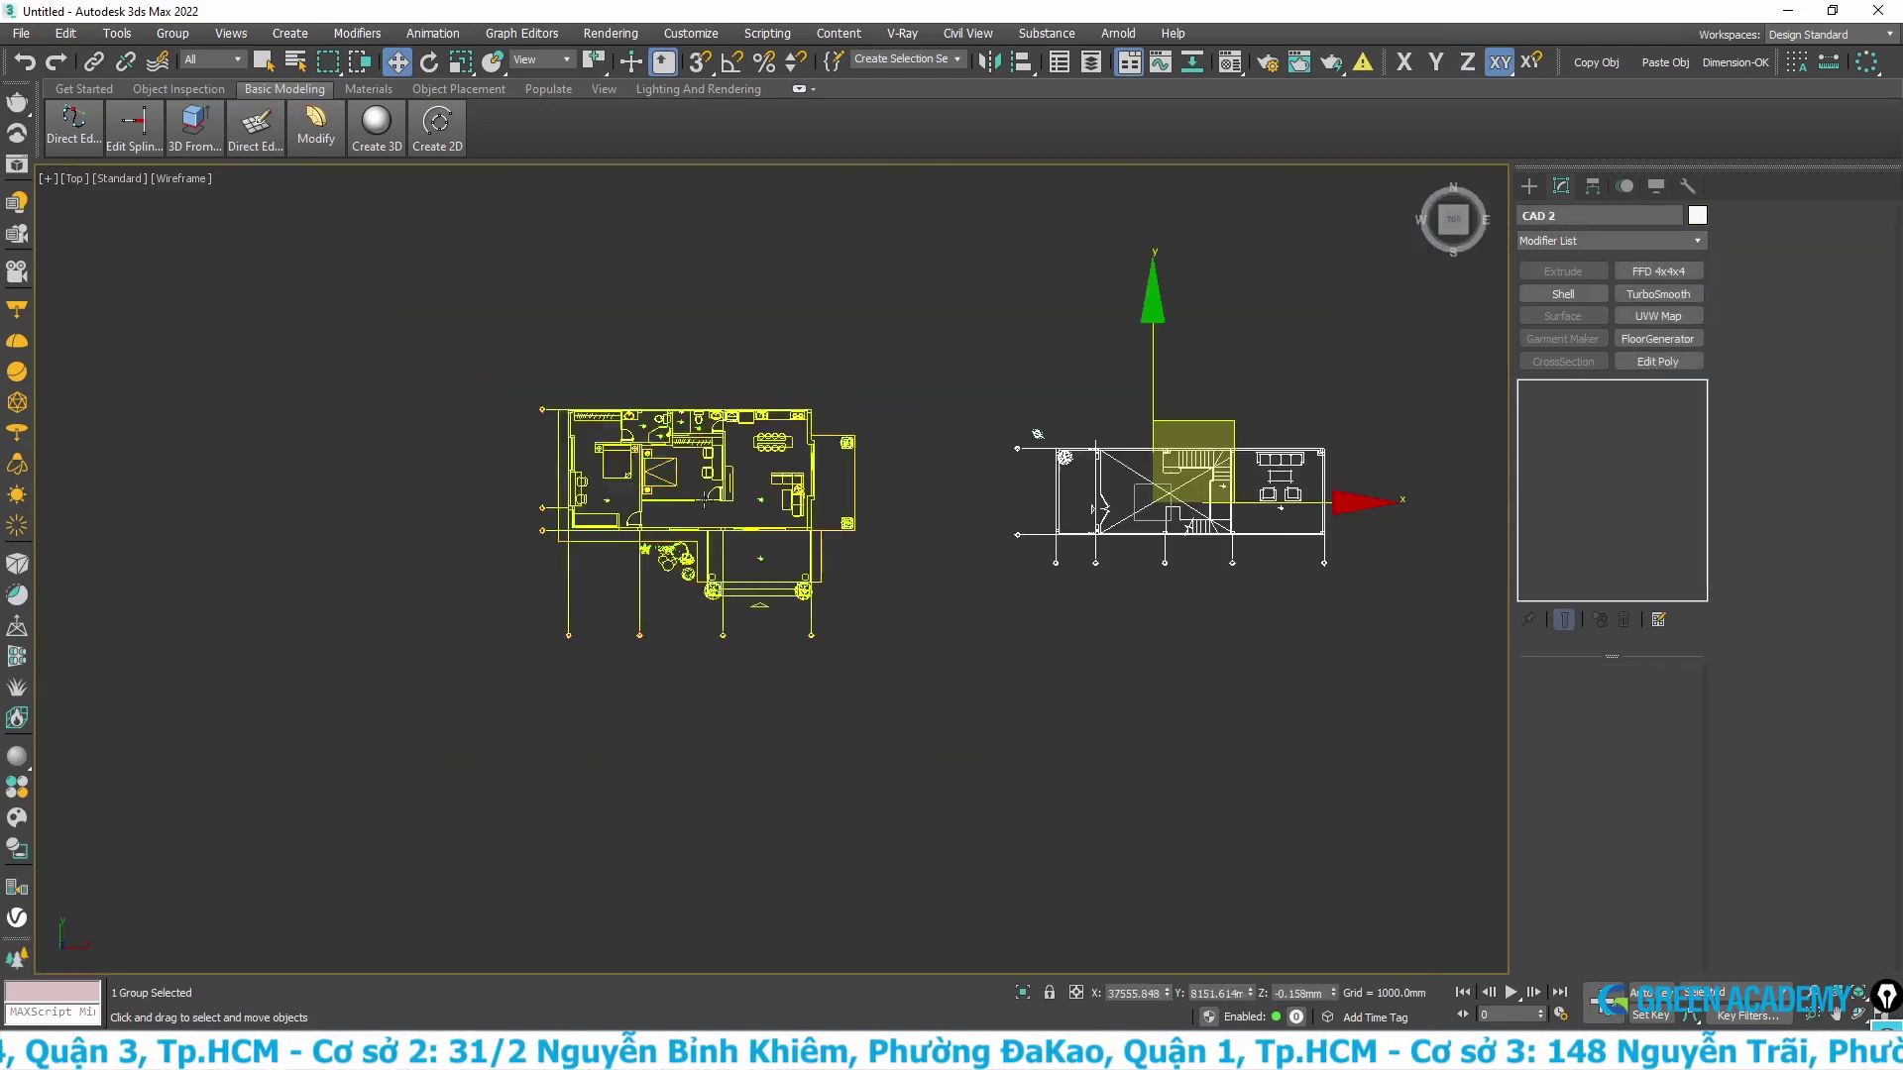
left_click(1041, 456)
left_click(1041, 456)
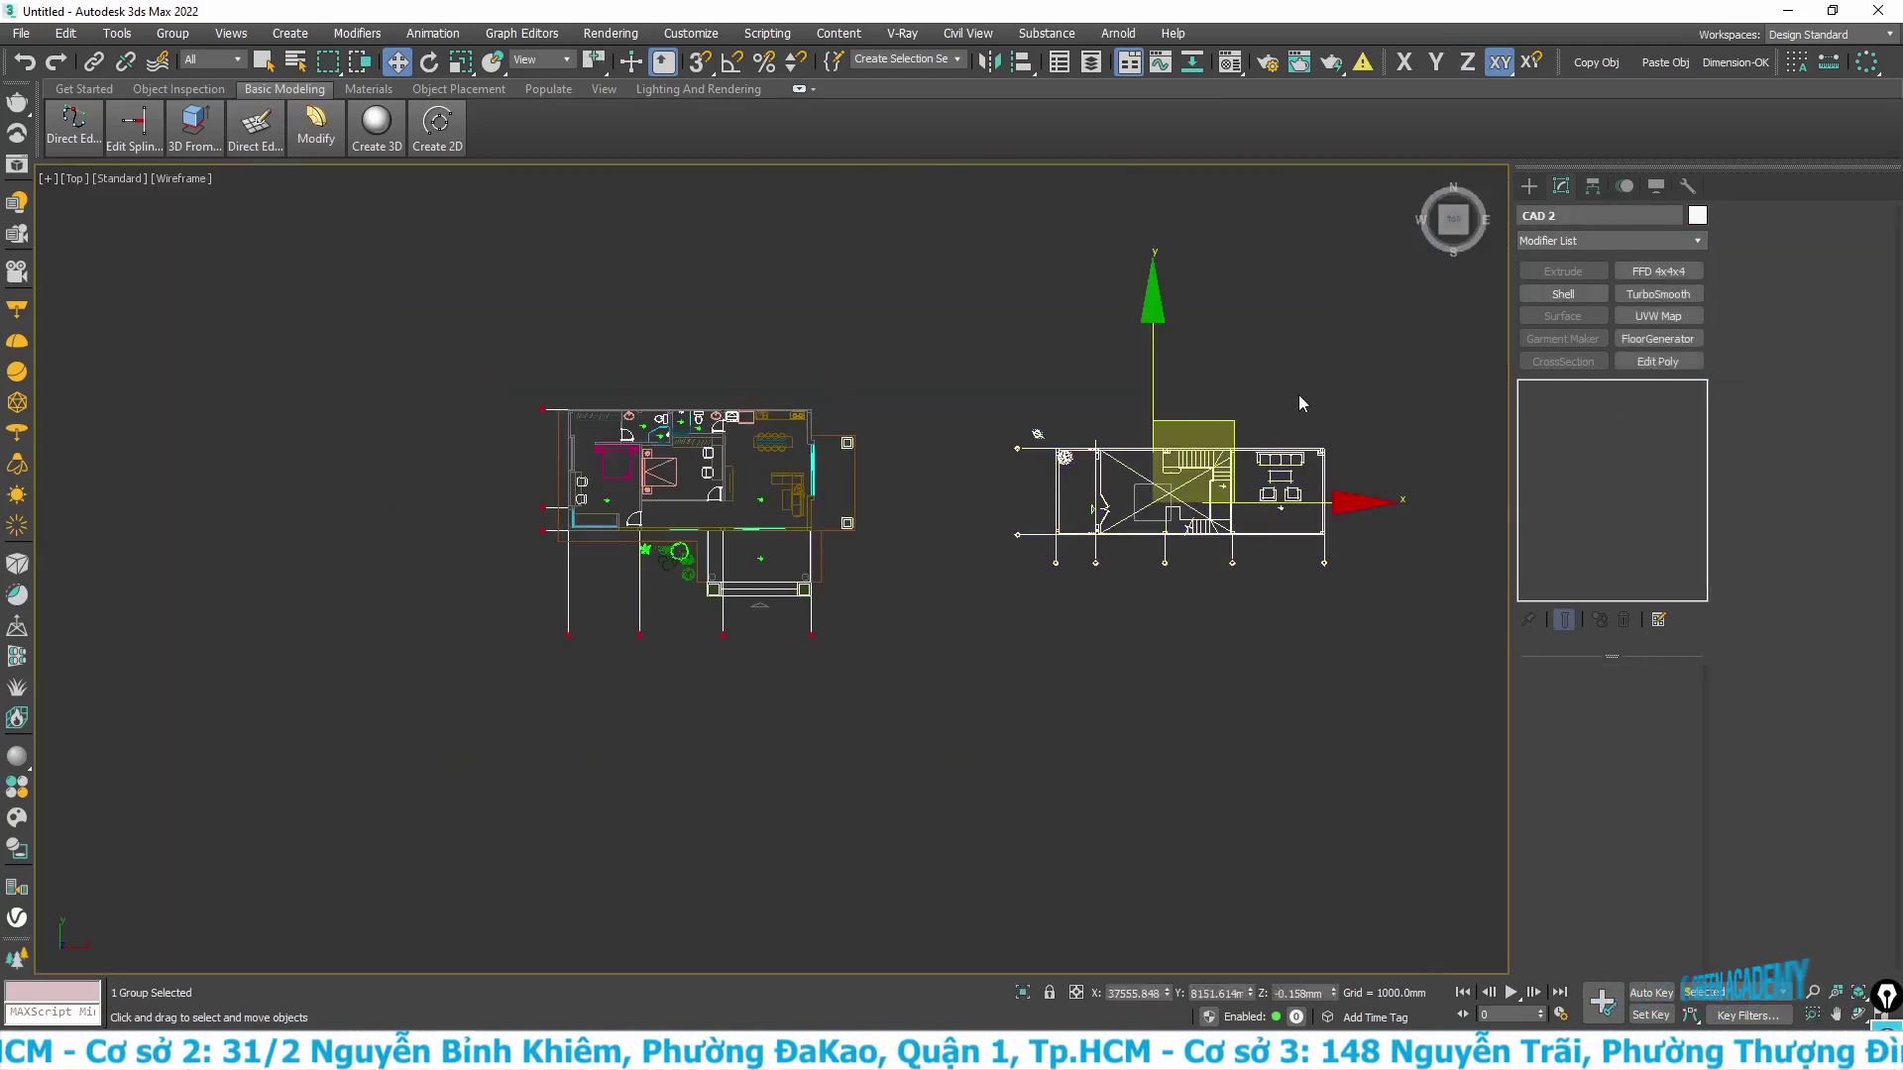
key("z")
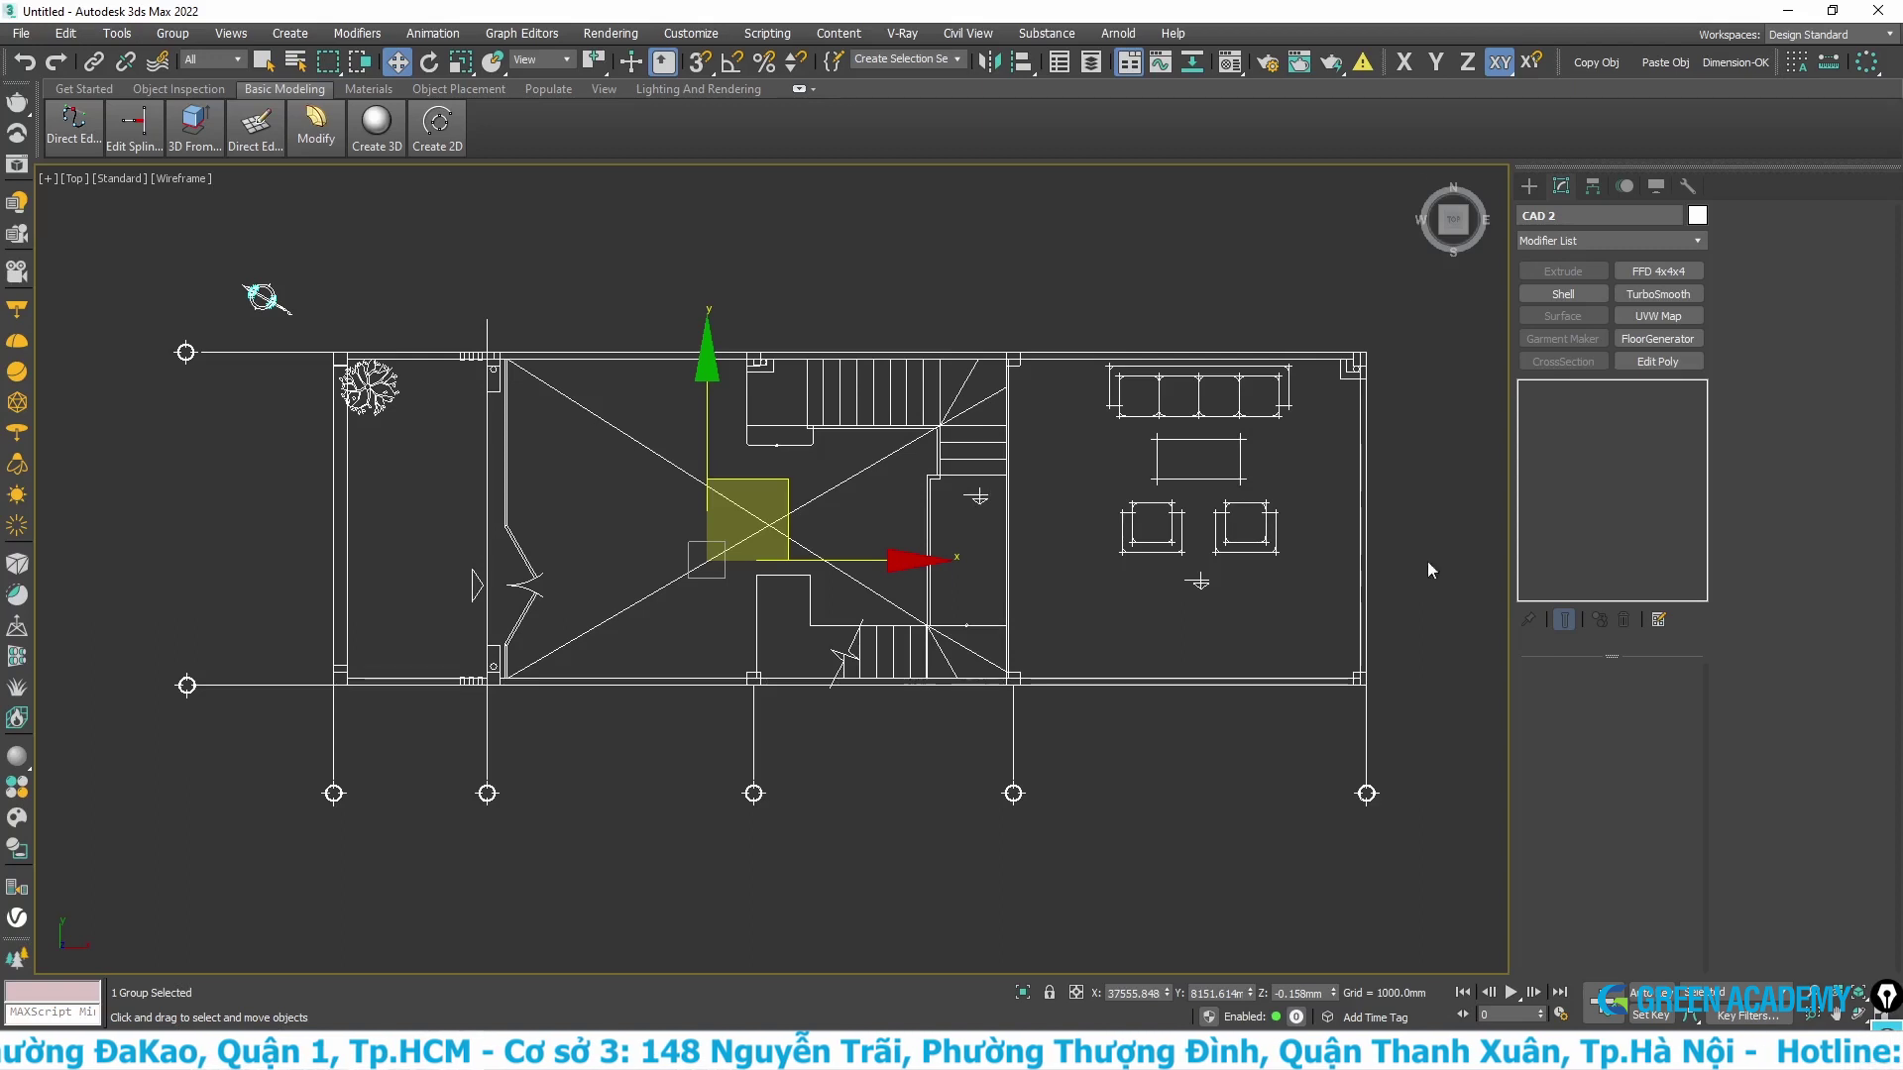
- Zoom and pan the Top view to centre on the upper stair treads
scroll(862, 421, "up", 2)
scroll(870, 425, "up", 2)
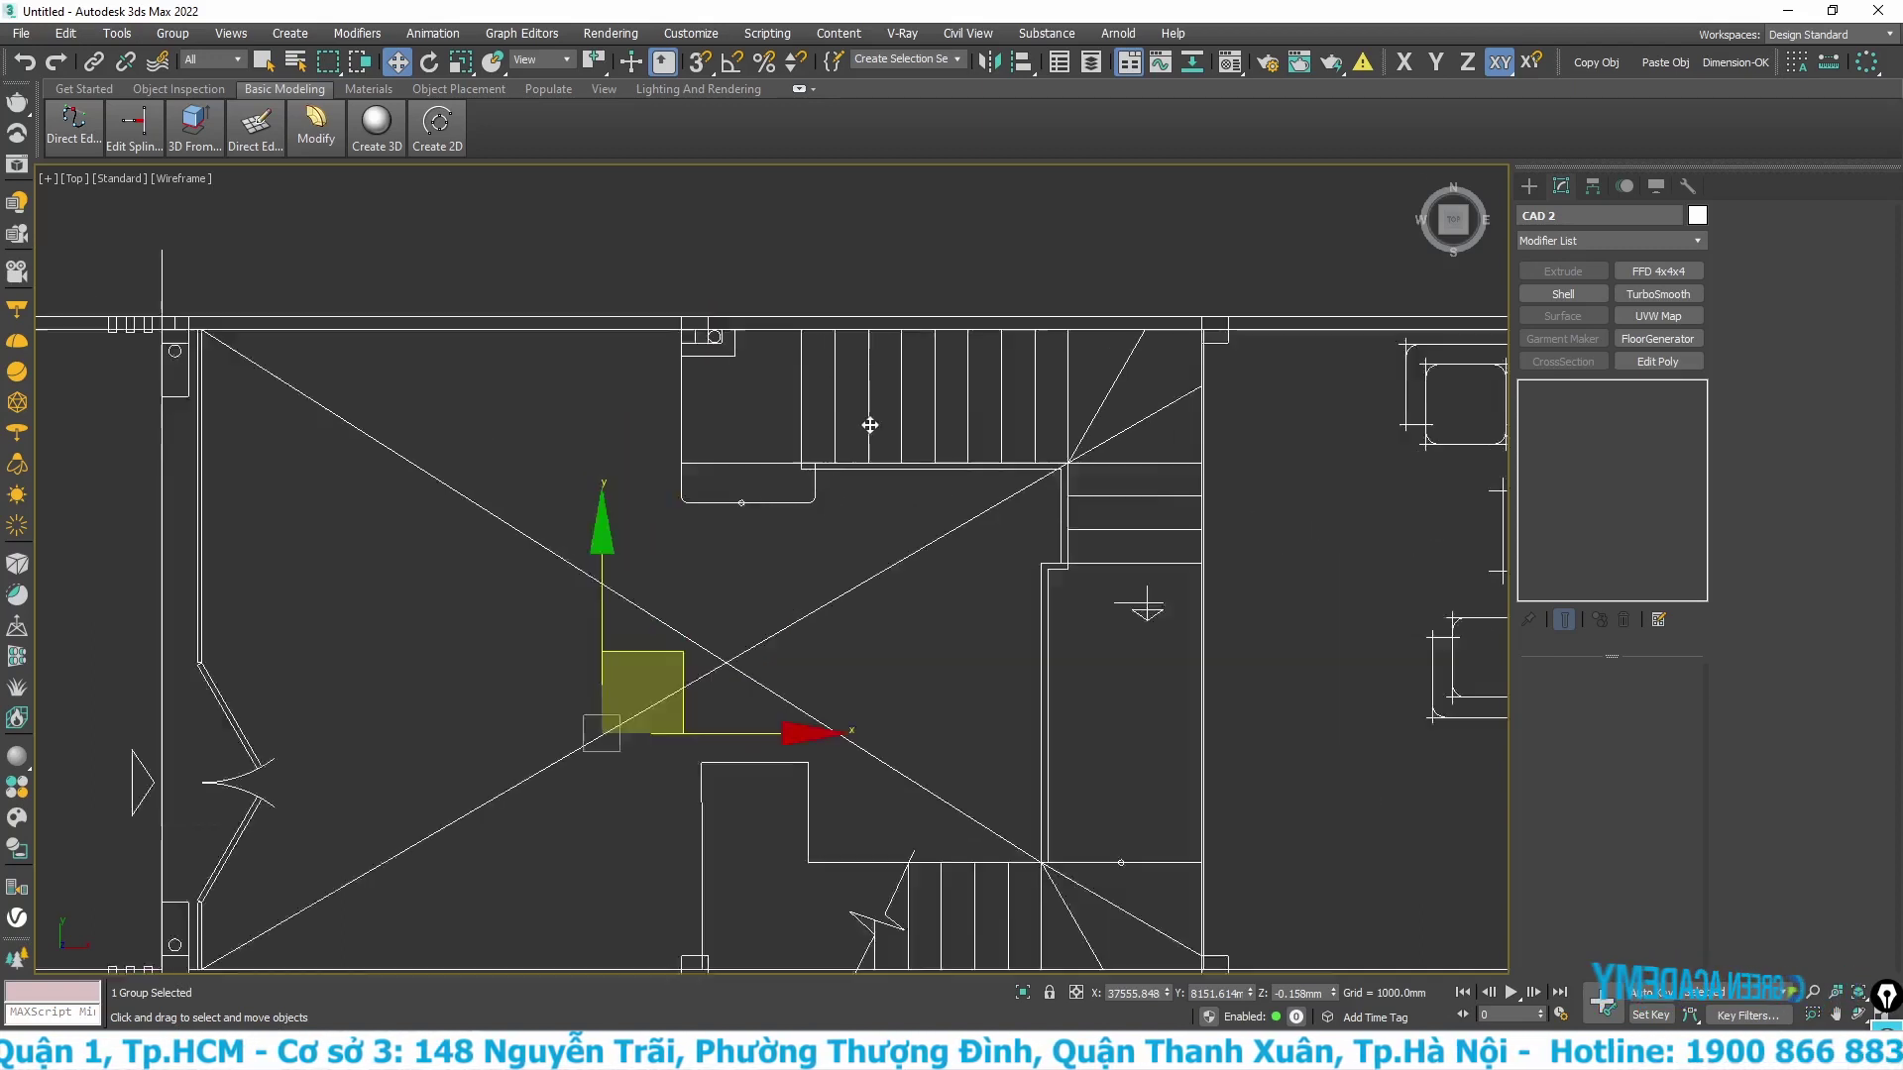
scroll(870, 426, "up", 1)
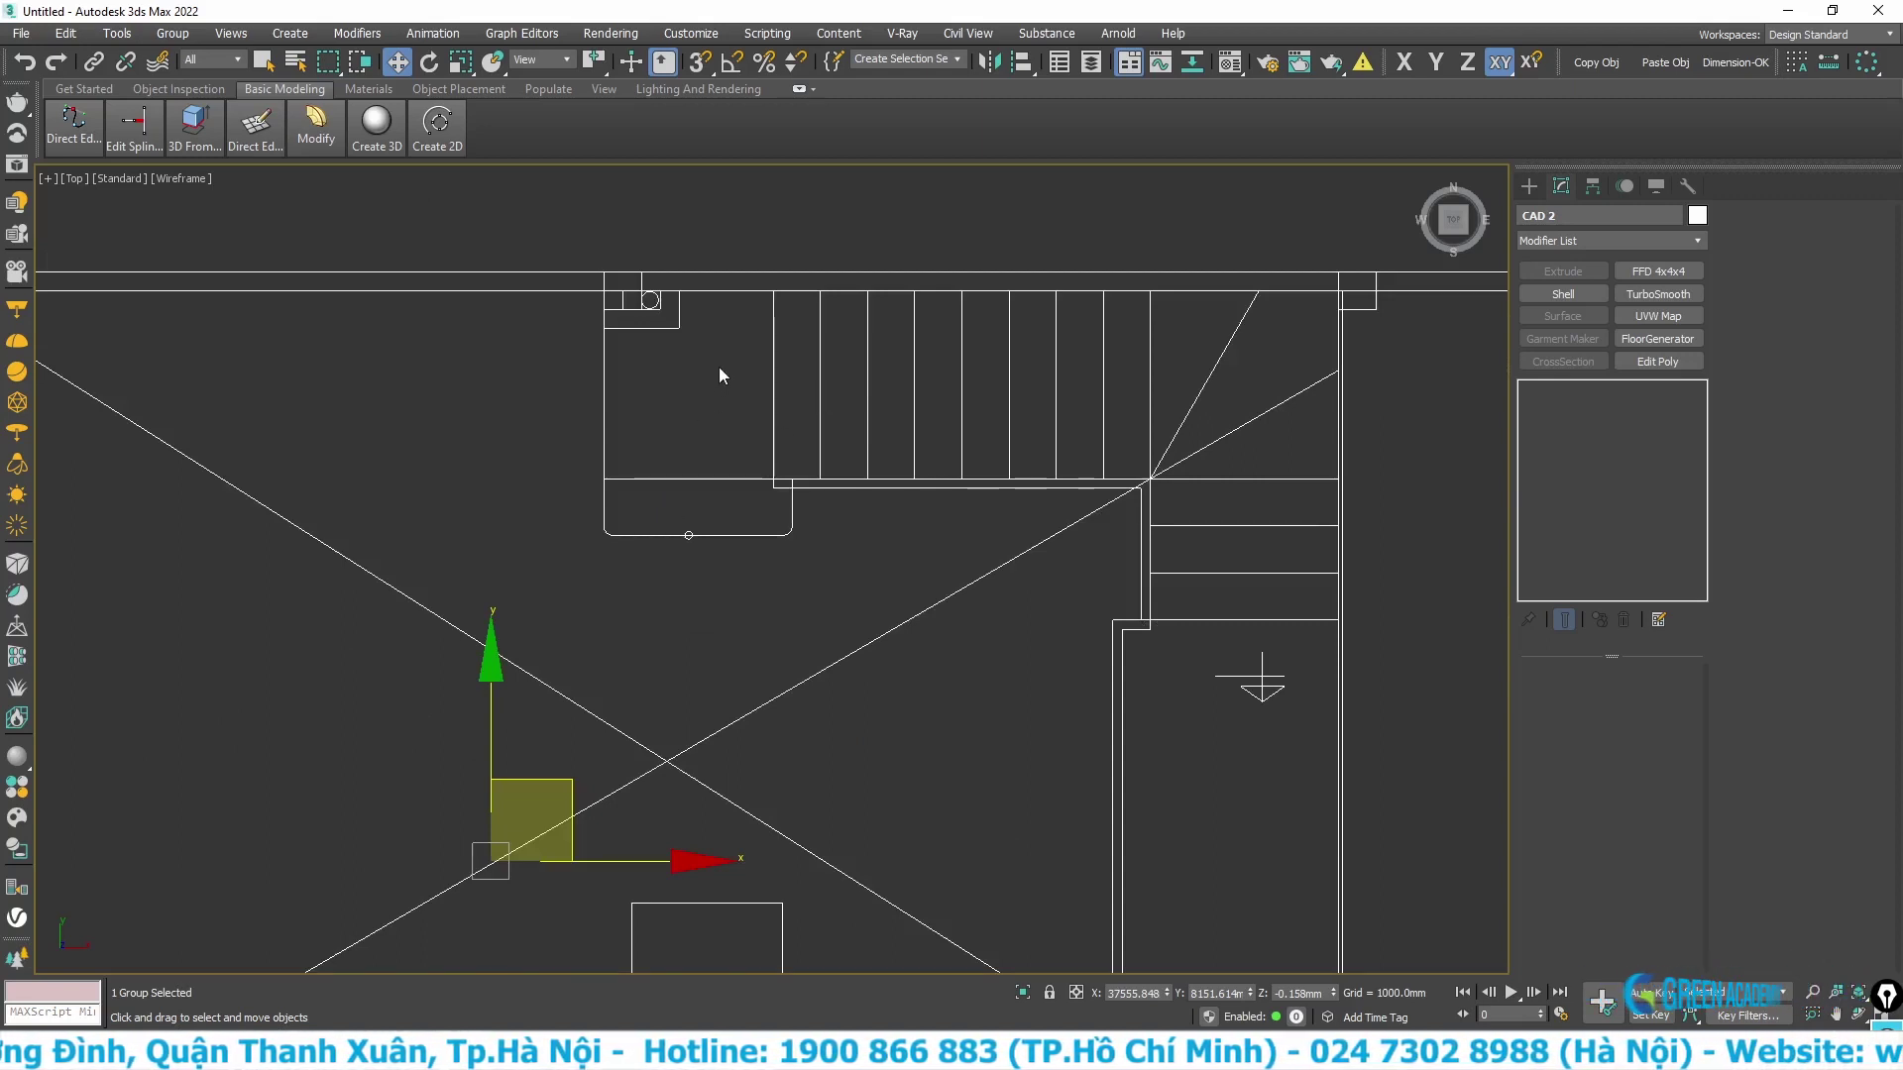
middle_click_drag(720, 375, 662, 487)
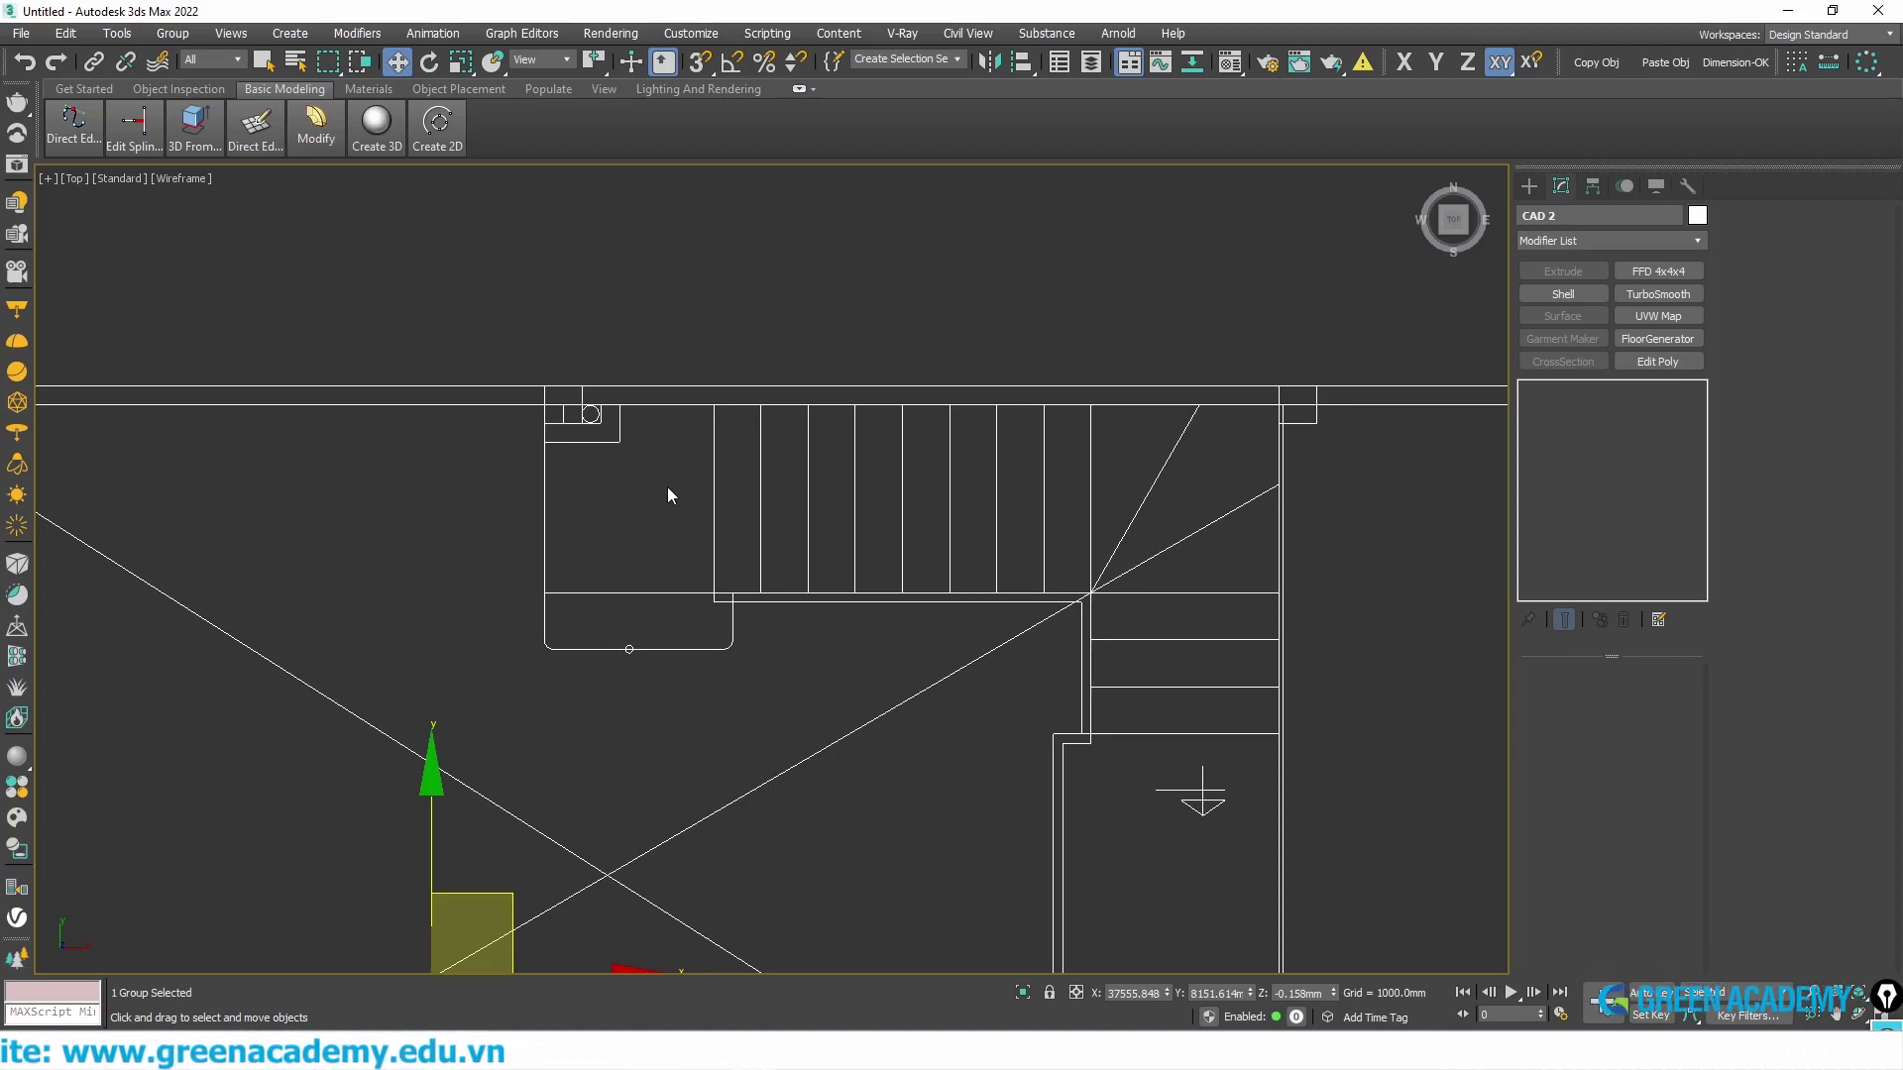
scroll(668, 486, "up", 3)
middle_click_drag(672, 484, 453, 478)
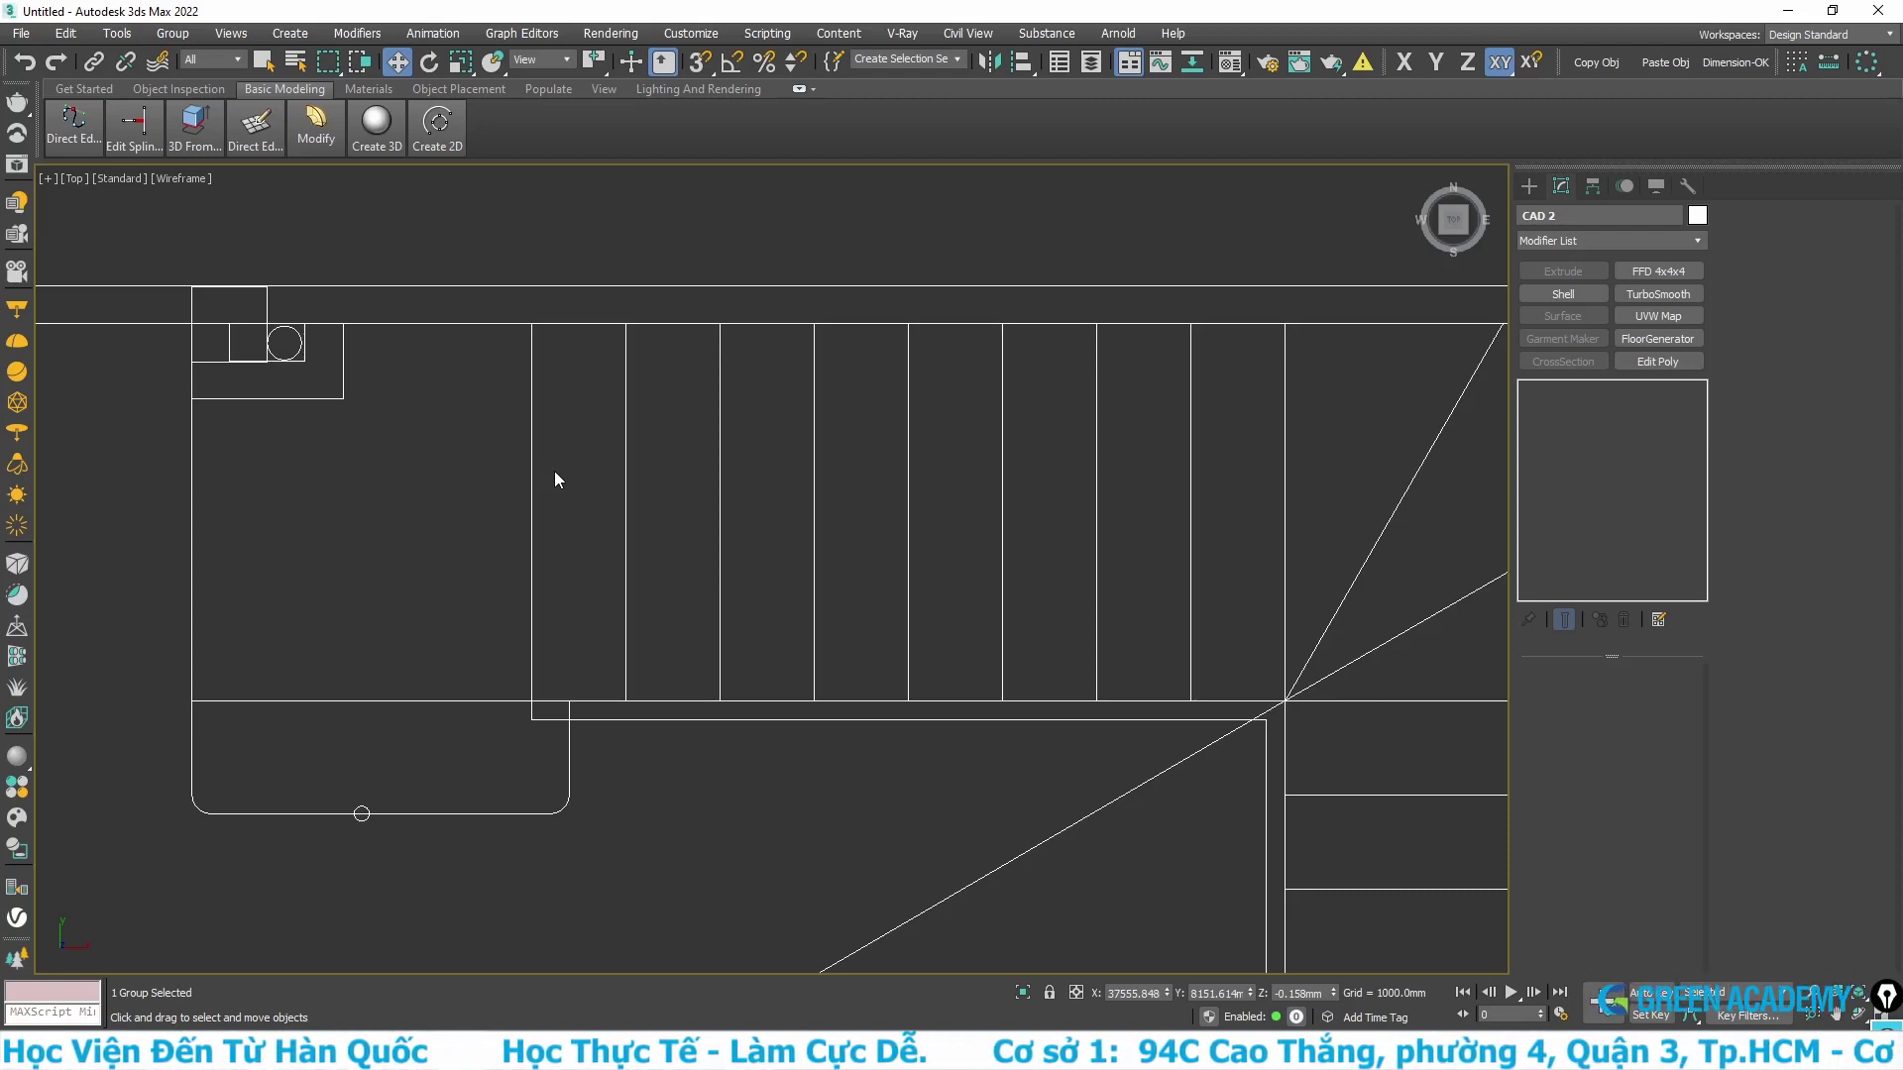
- Turn on 3D snaps and draw a 1000 × 900 mm box base across the landing corners
left_click(706, 64)
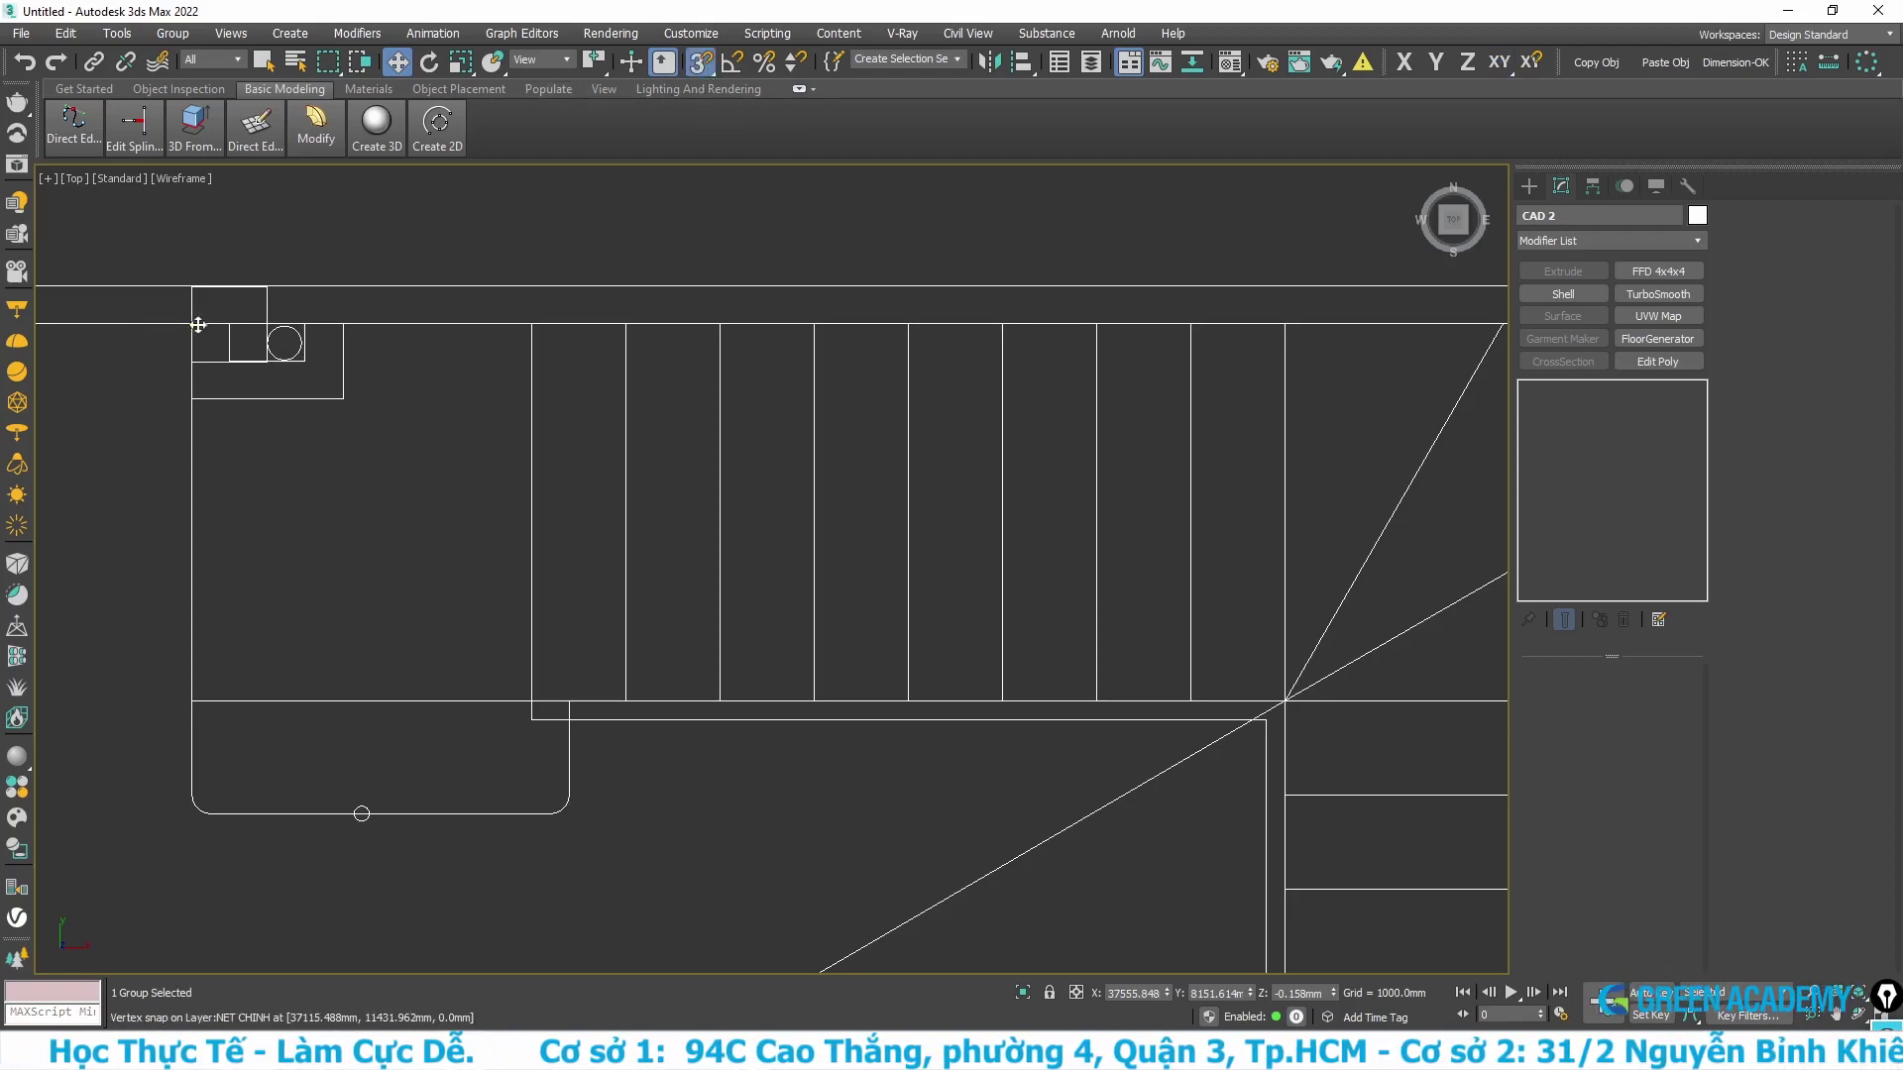
mouse_move(377, 130)
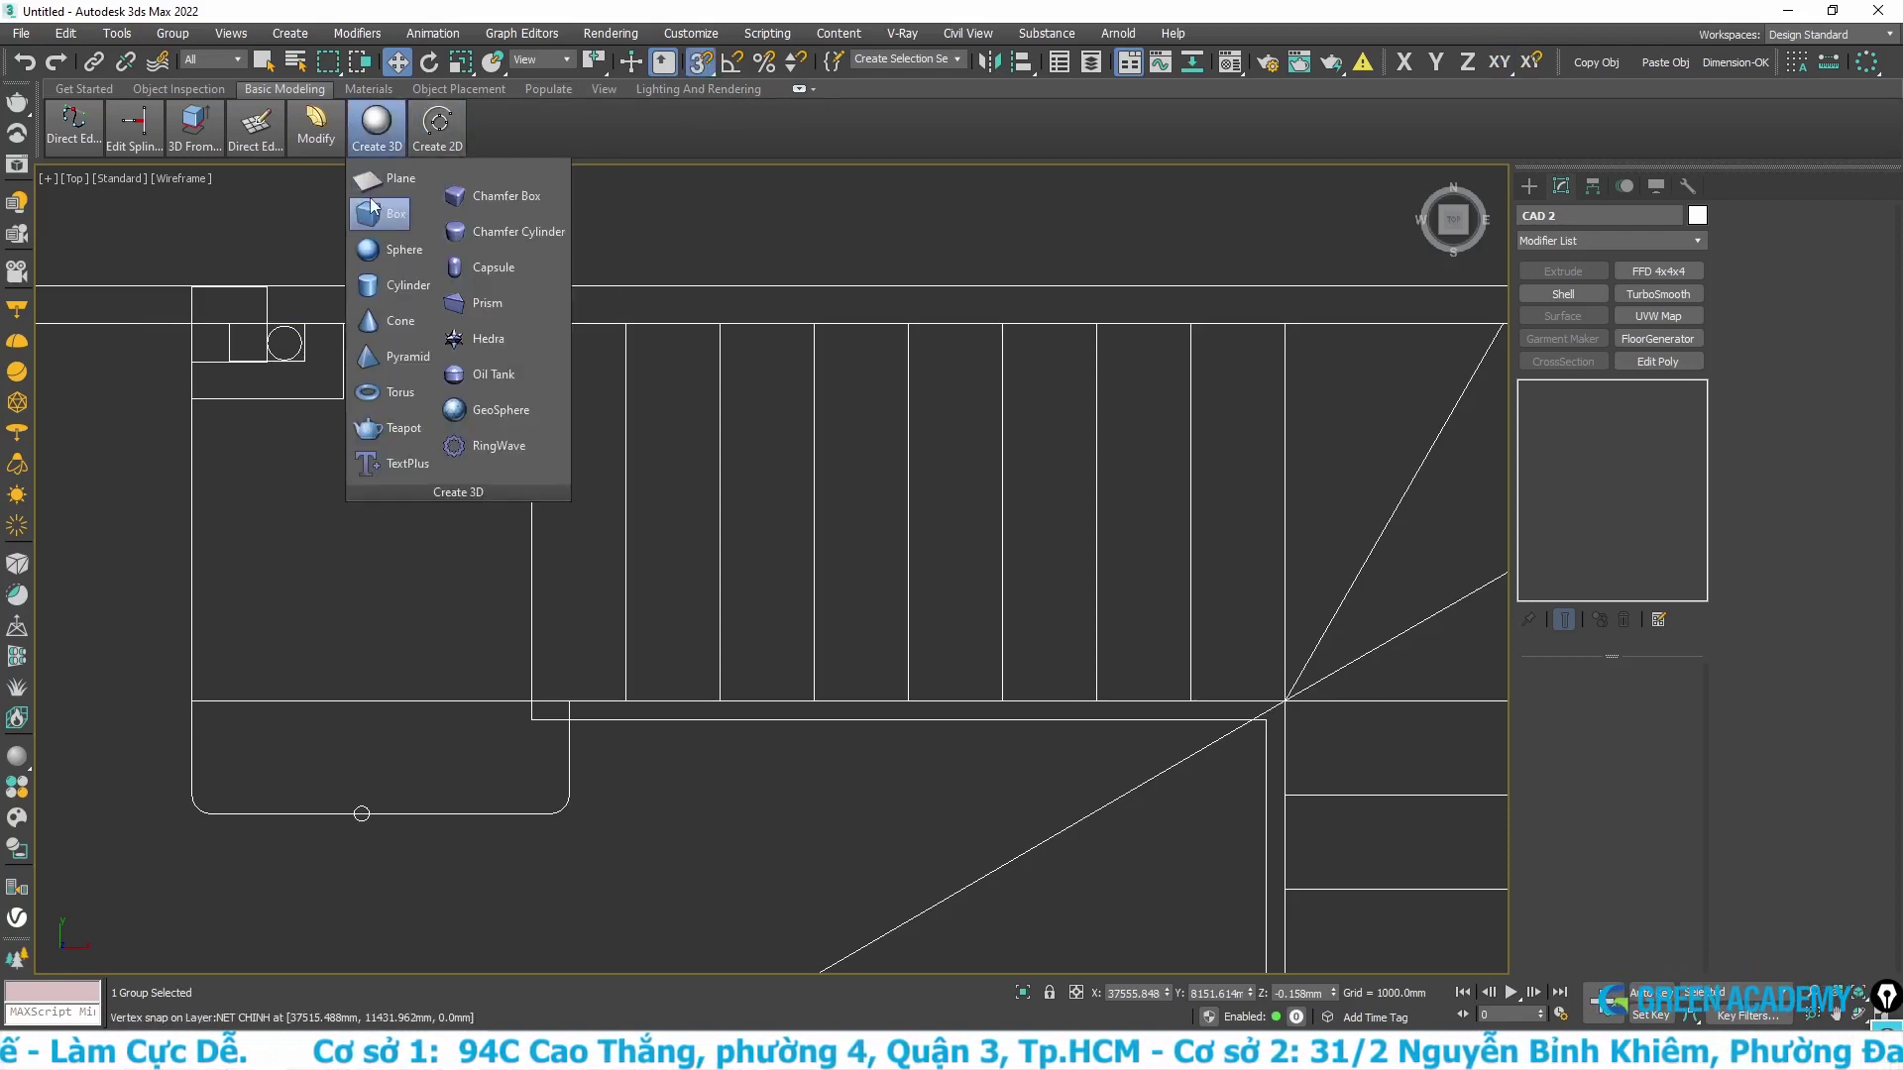
left_click(374, 208)
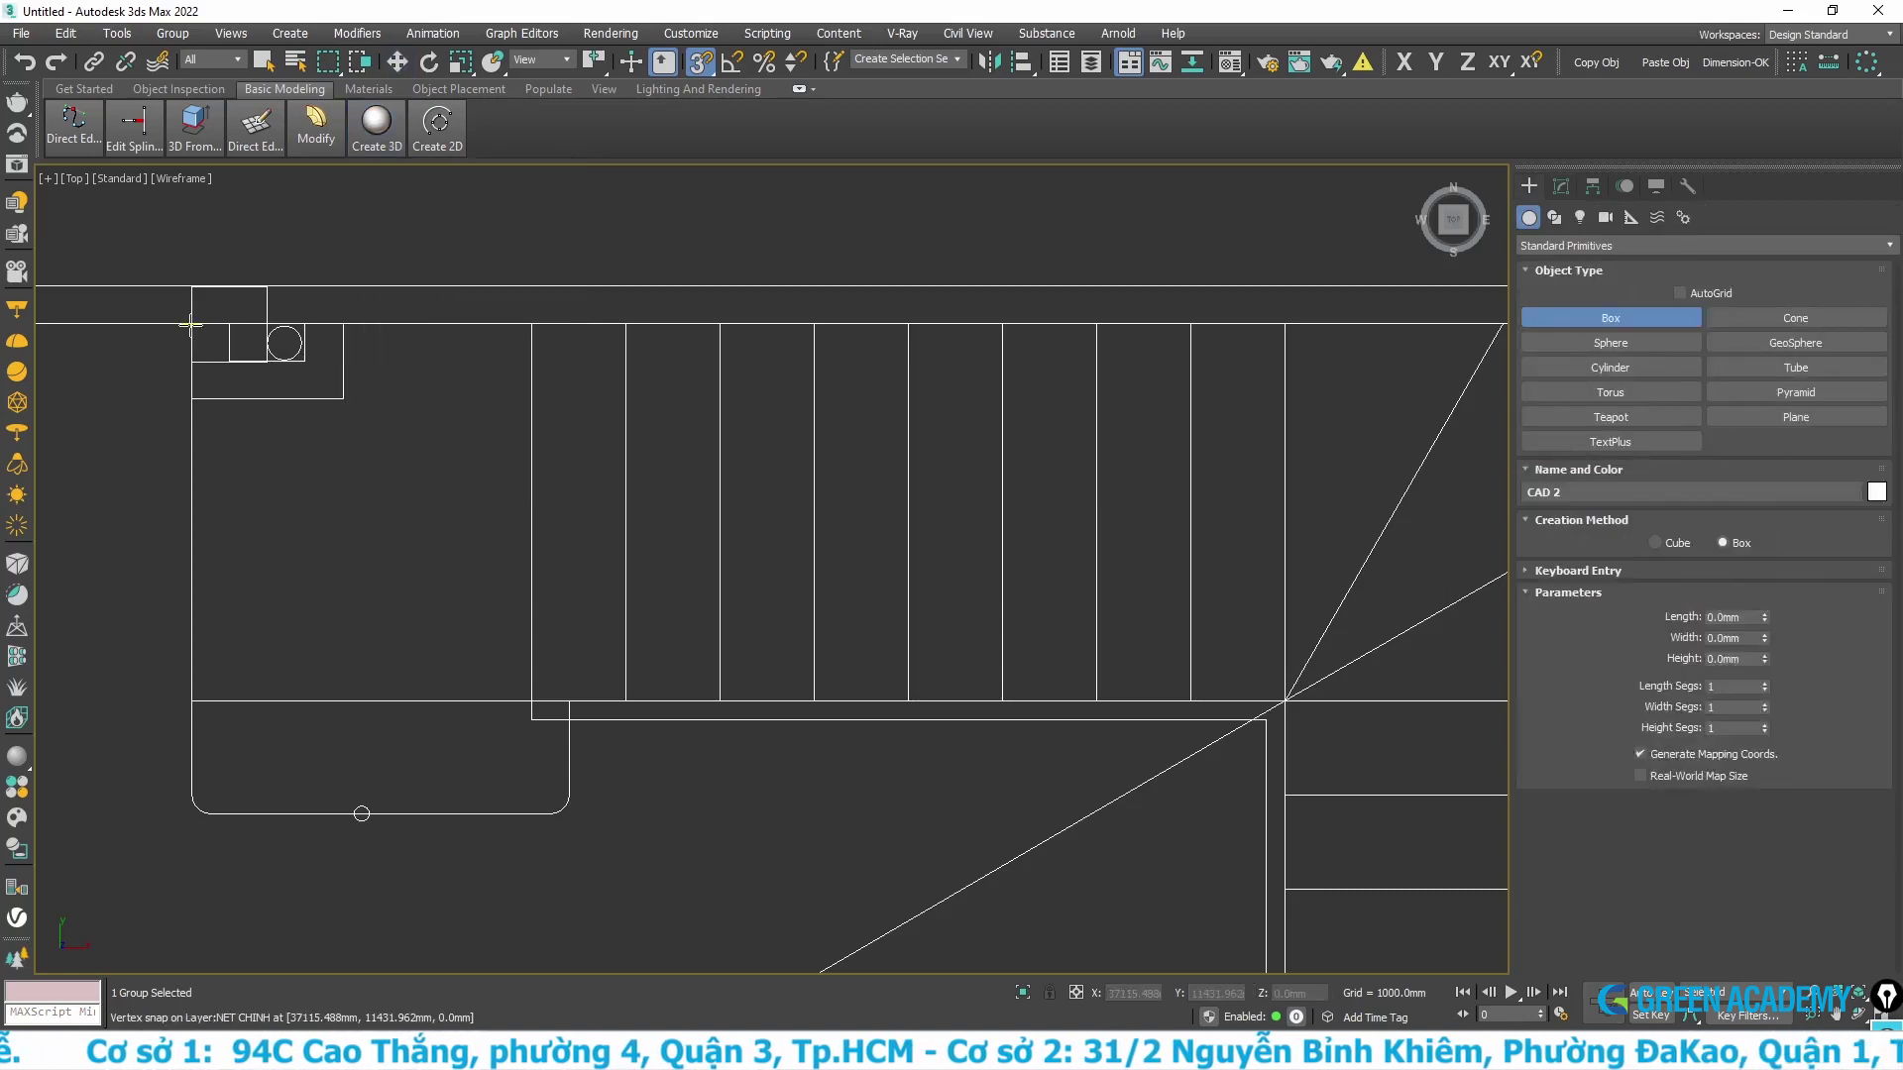
left_click_drag(192, 323, 532, 700)
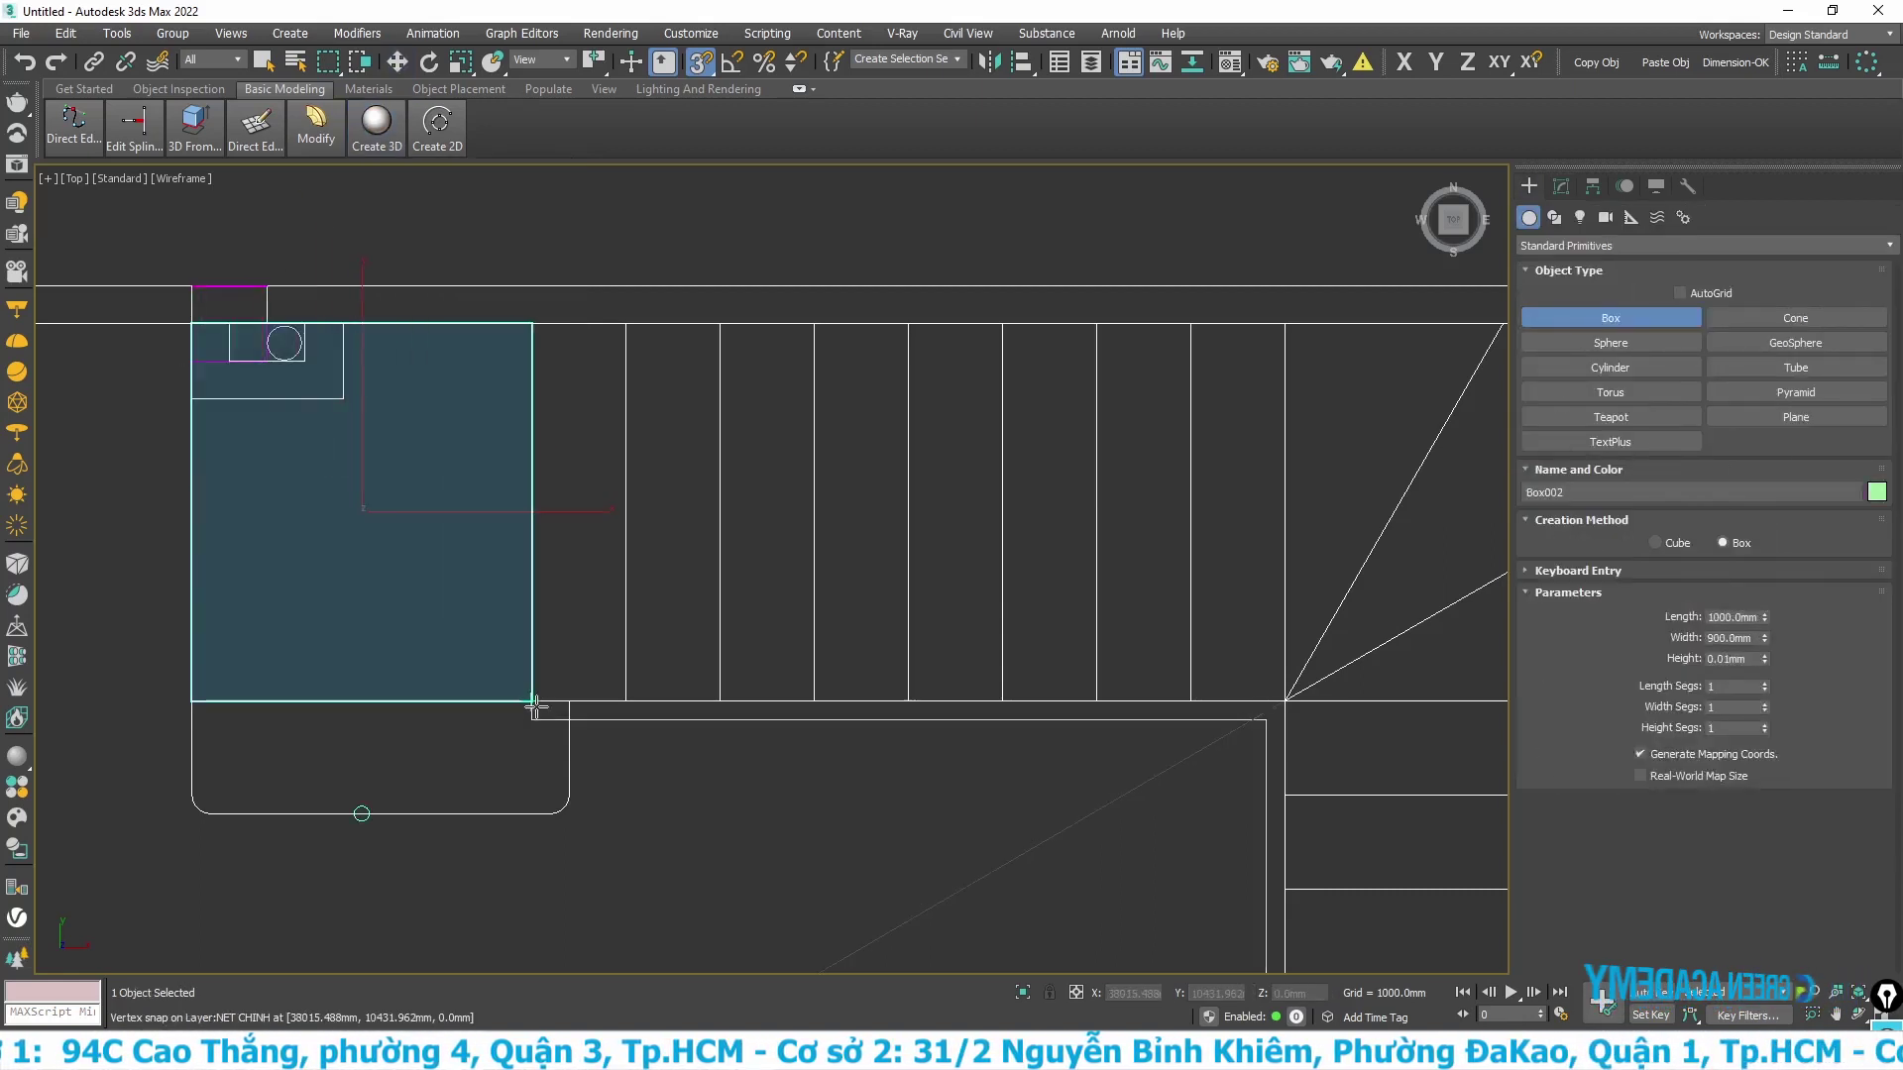
right_click(558, 601)
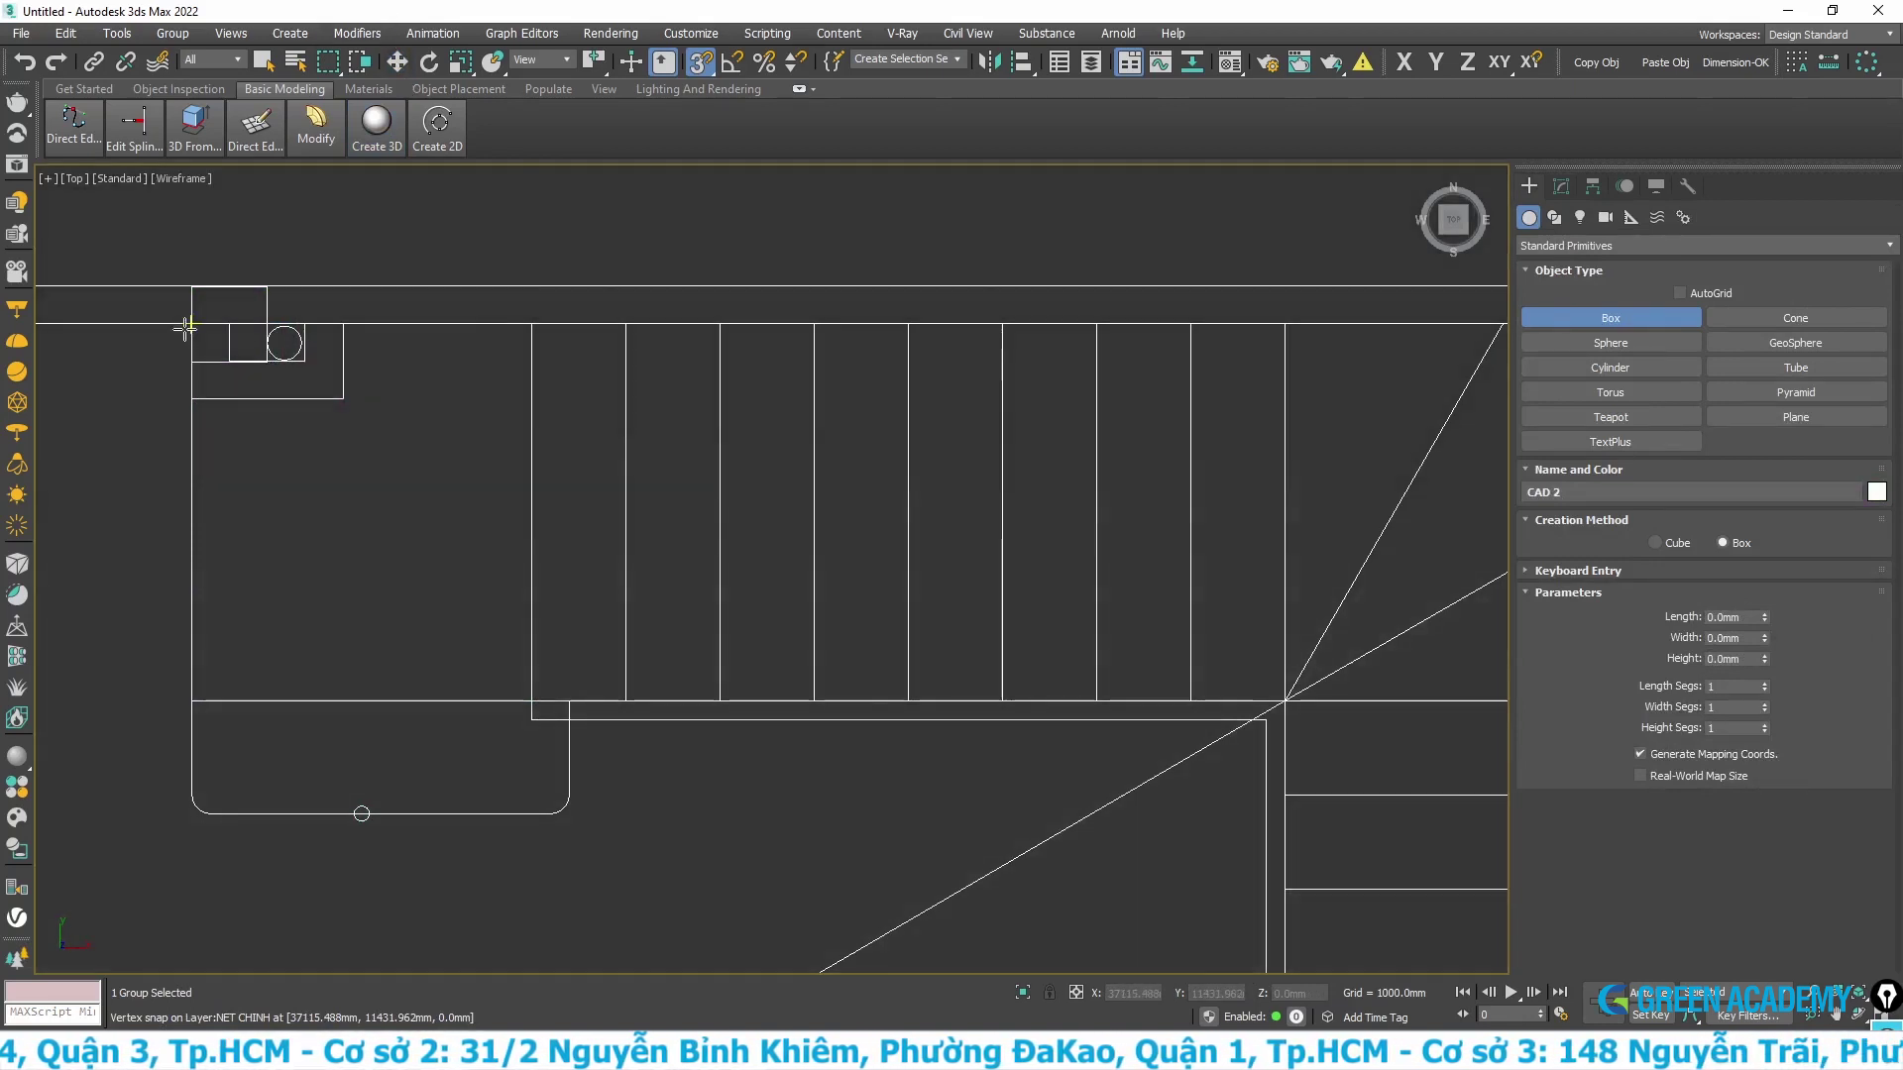
mouse_move(191, 323)
left_mouse_down()
mouse_move(448, 649)
mouse_move(533, 701)
left_mouse_up()
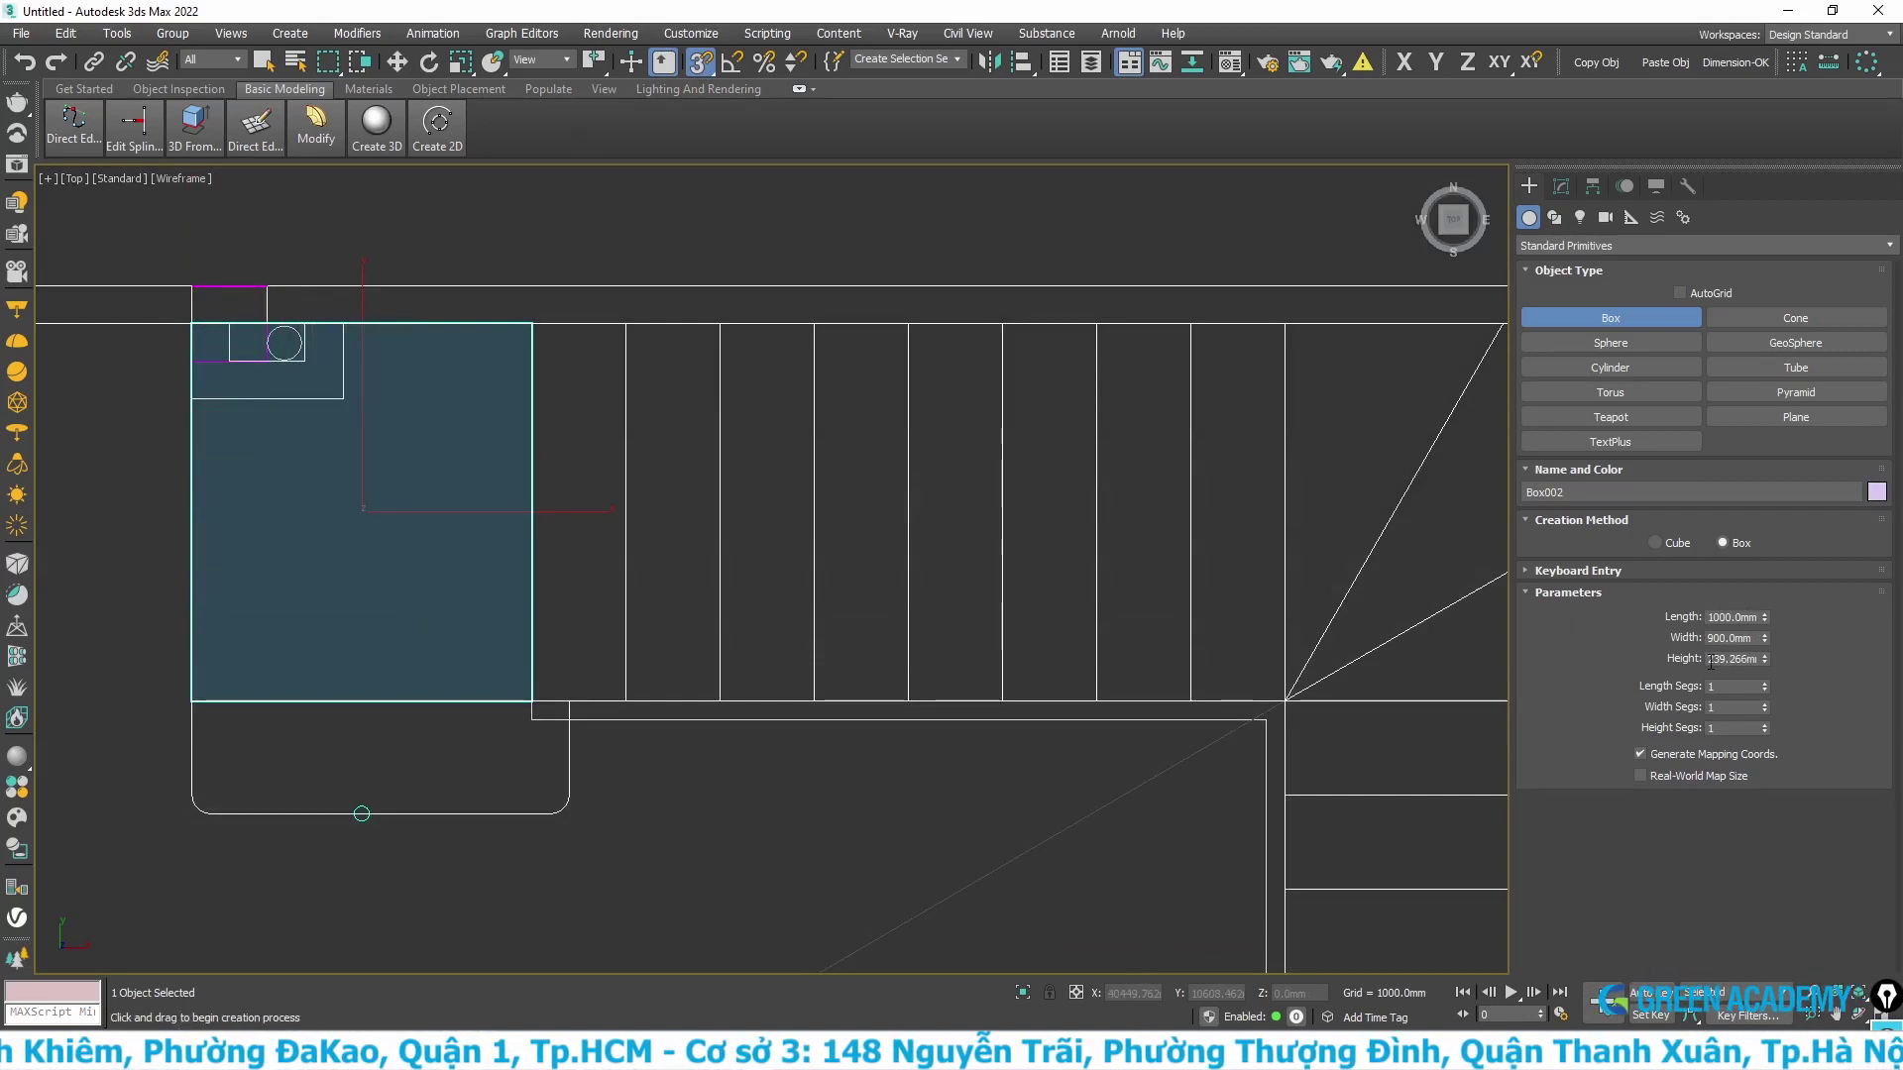
- Give the landing box a 170 mm height and frame it in Perspective view
left_click(391, 749)
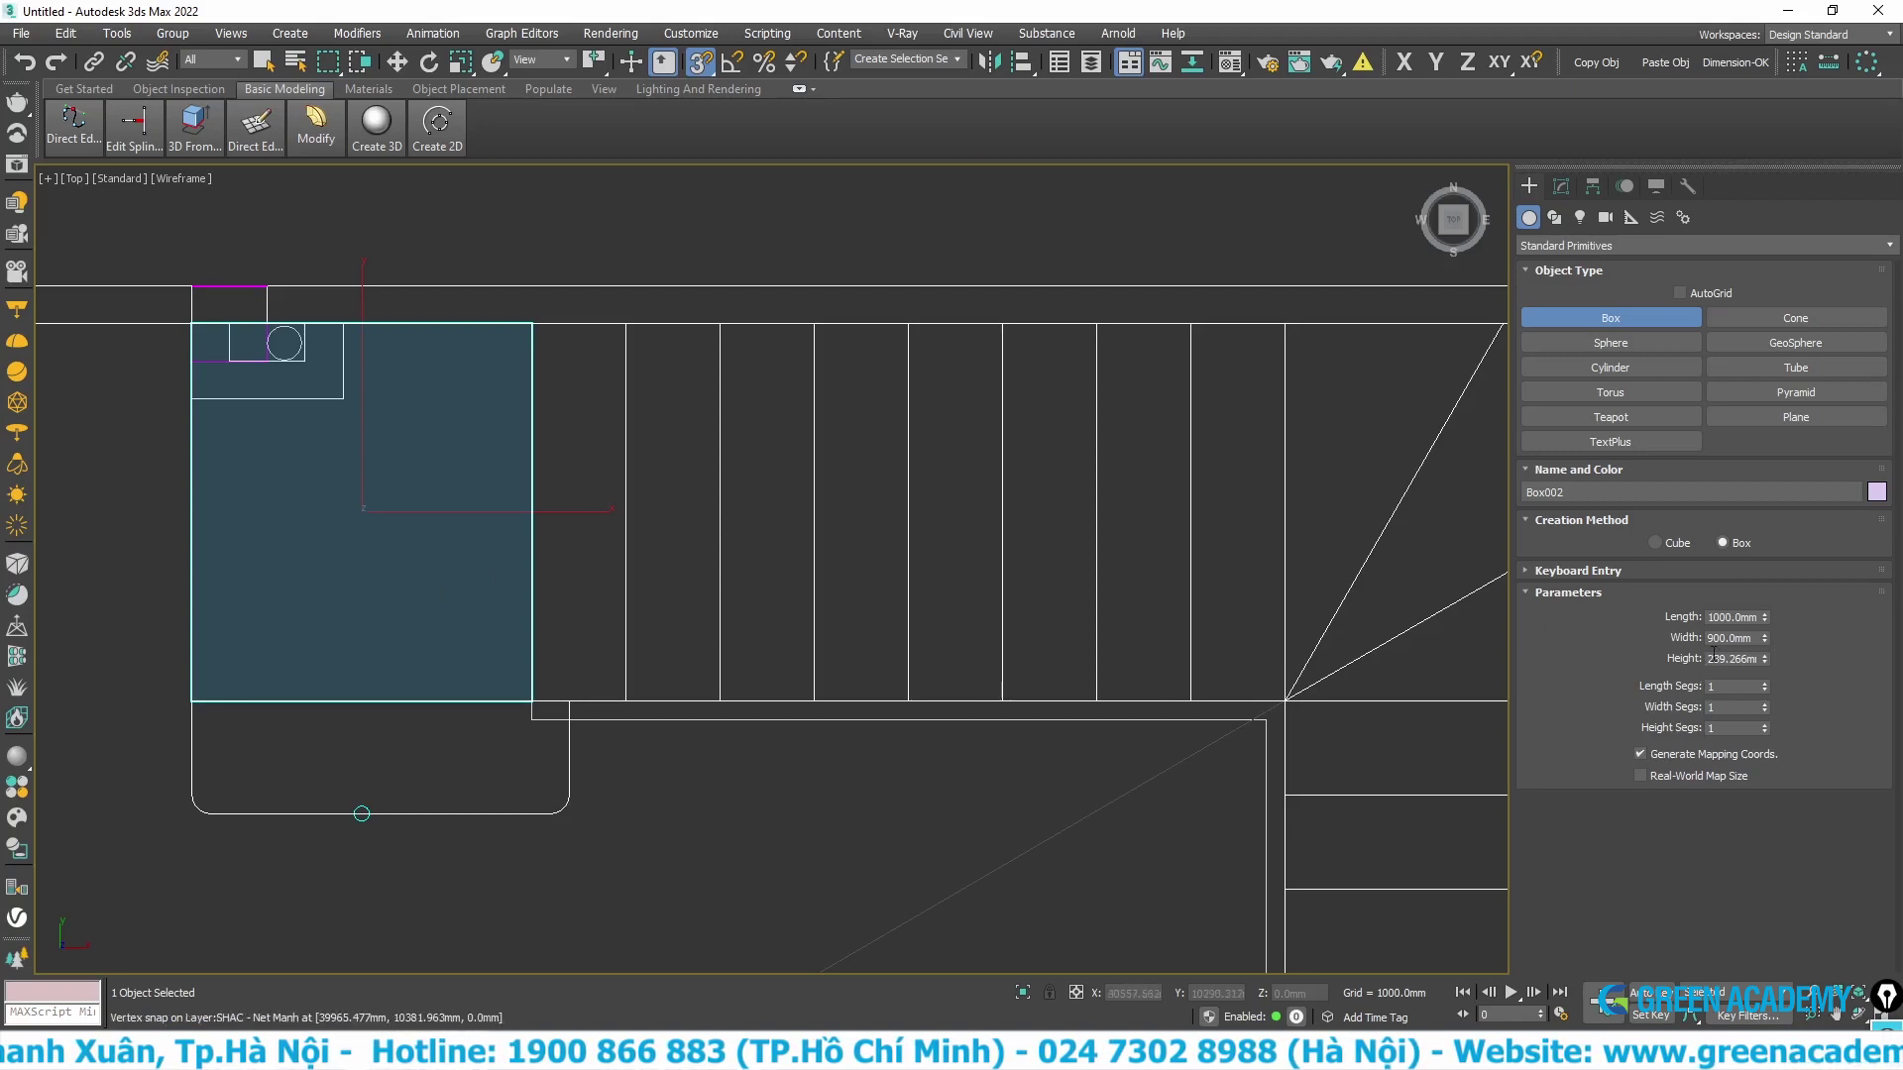
type("170.0mm")
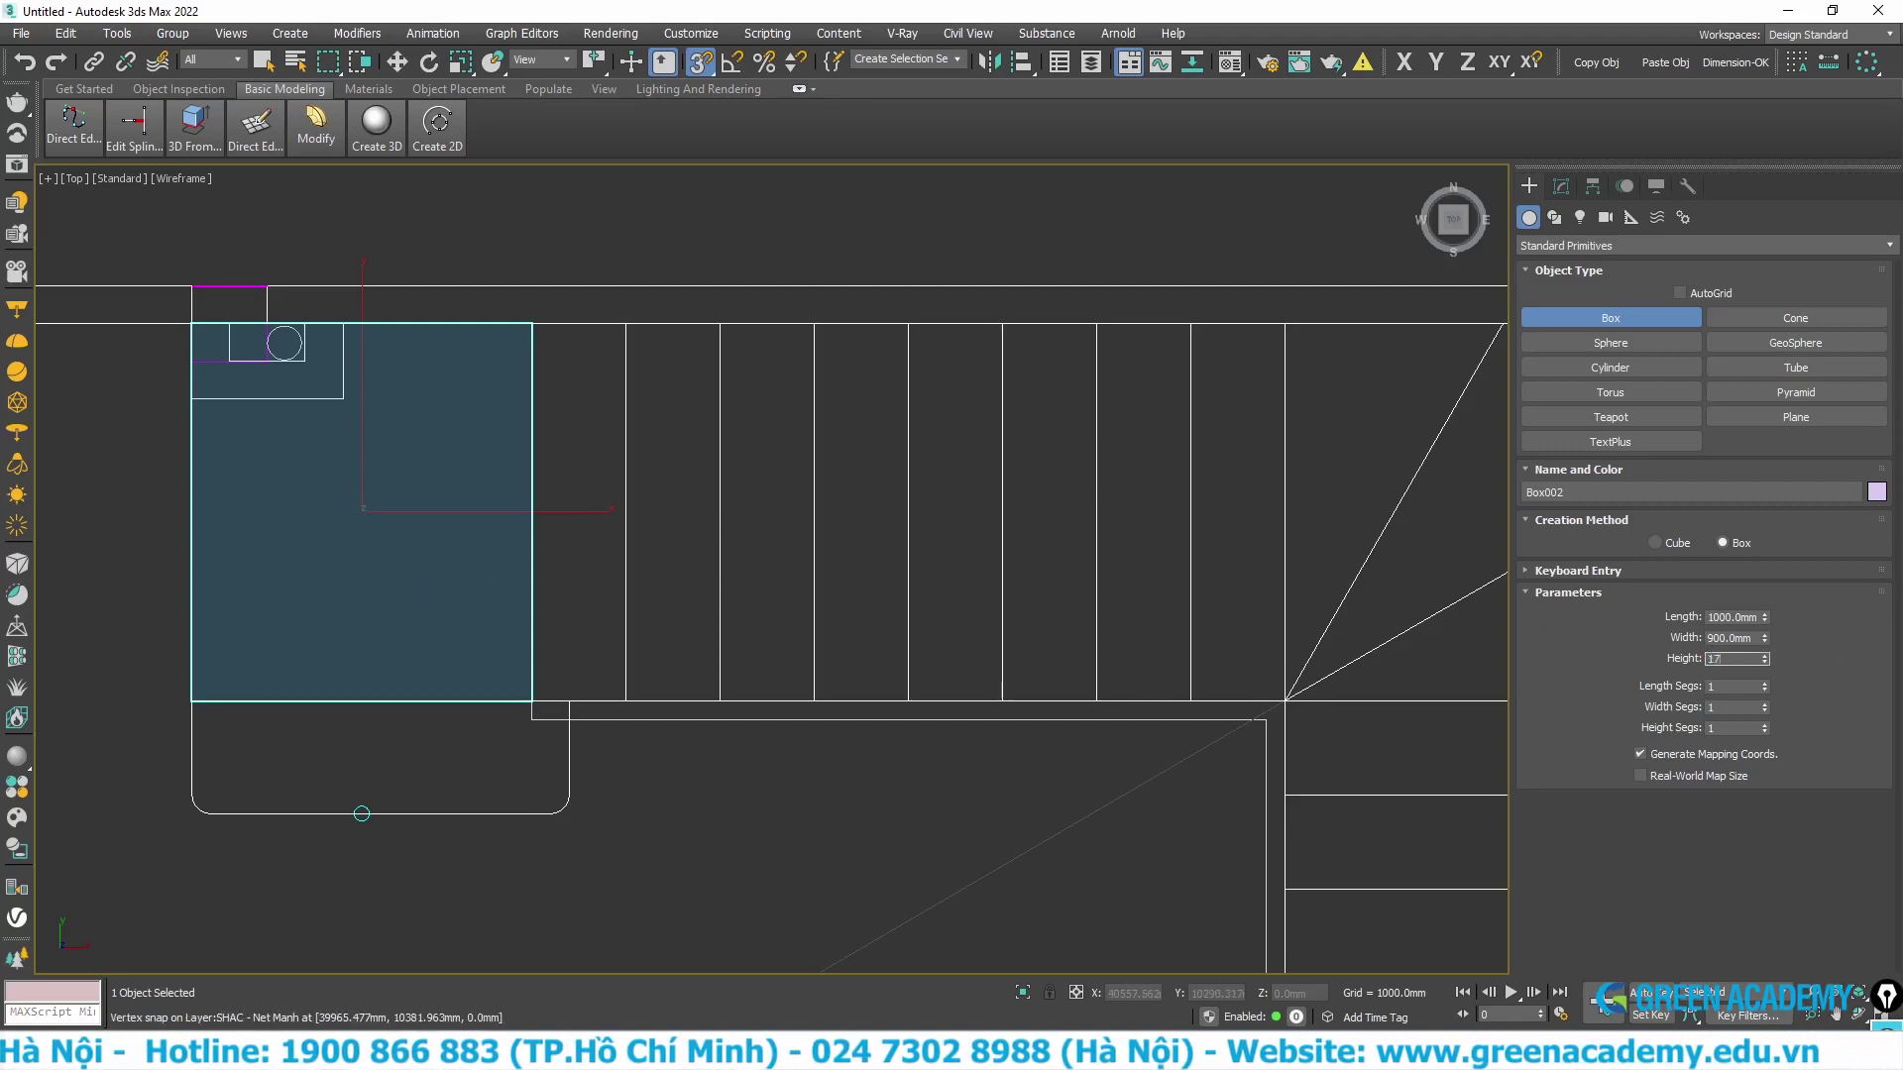
left_click(396, 61)
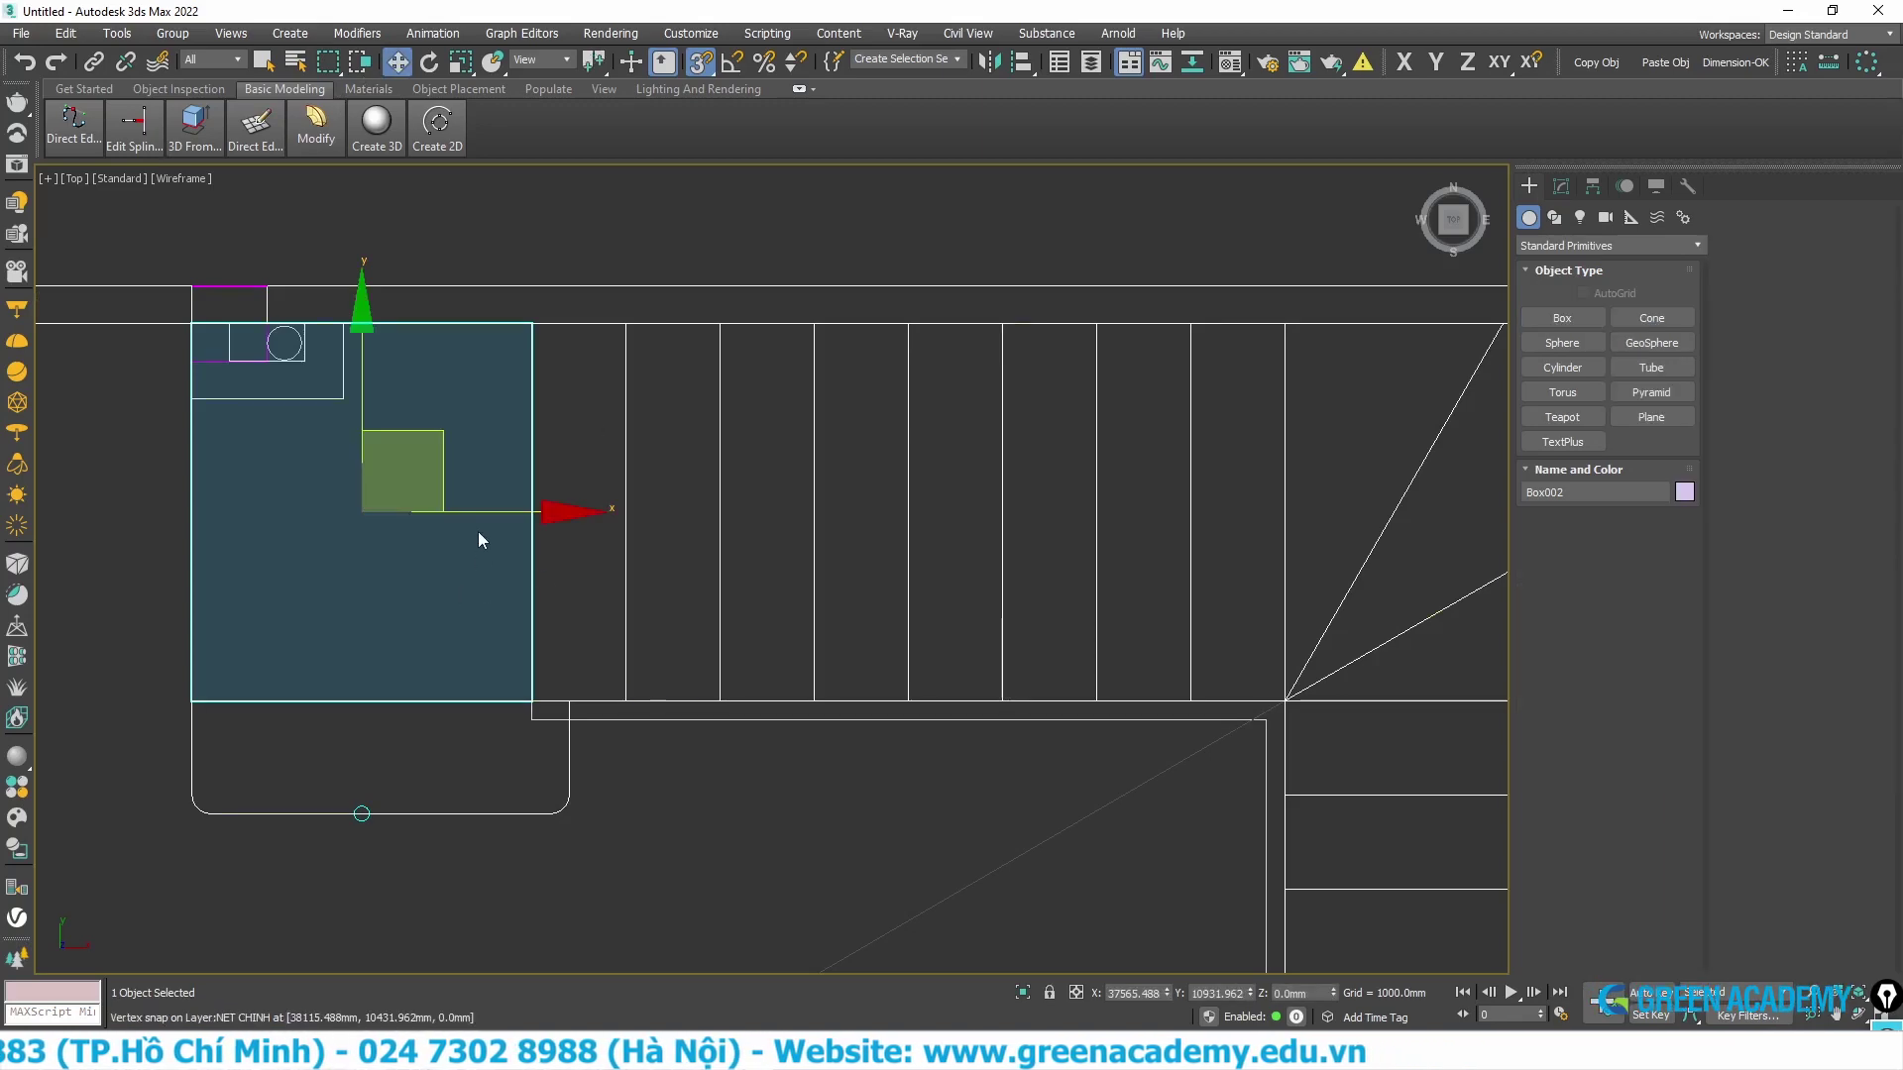
key("p")
key("z")
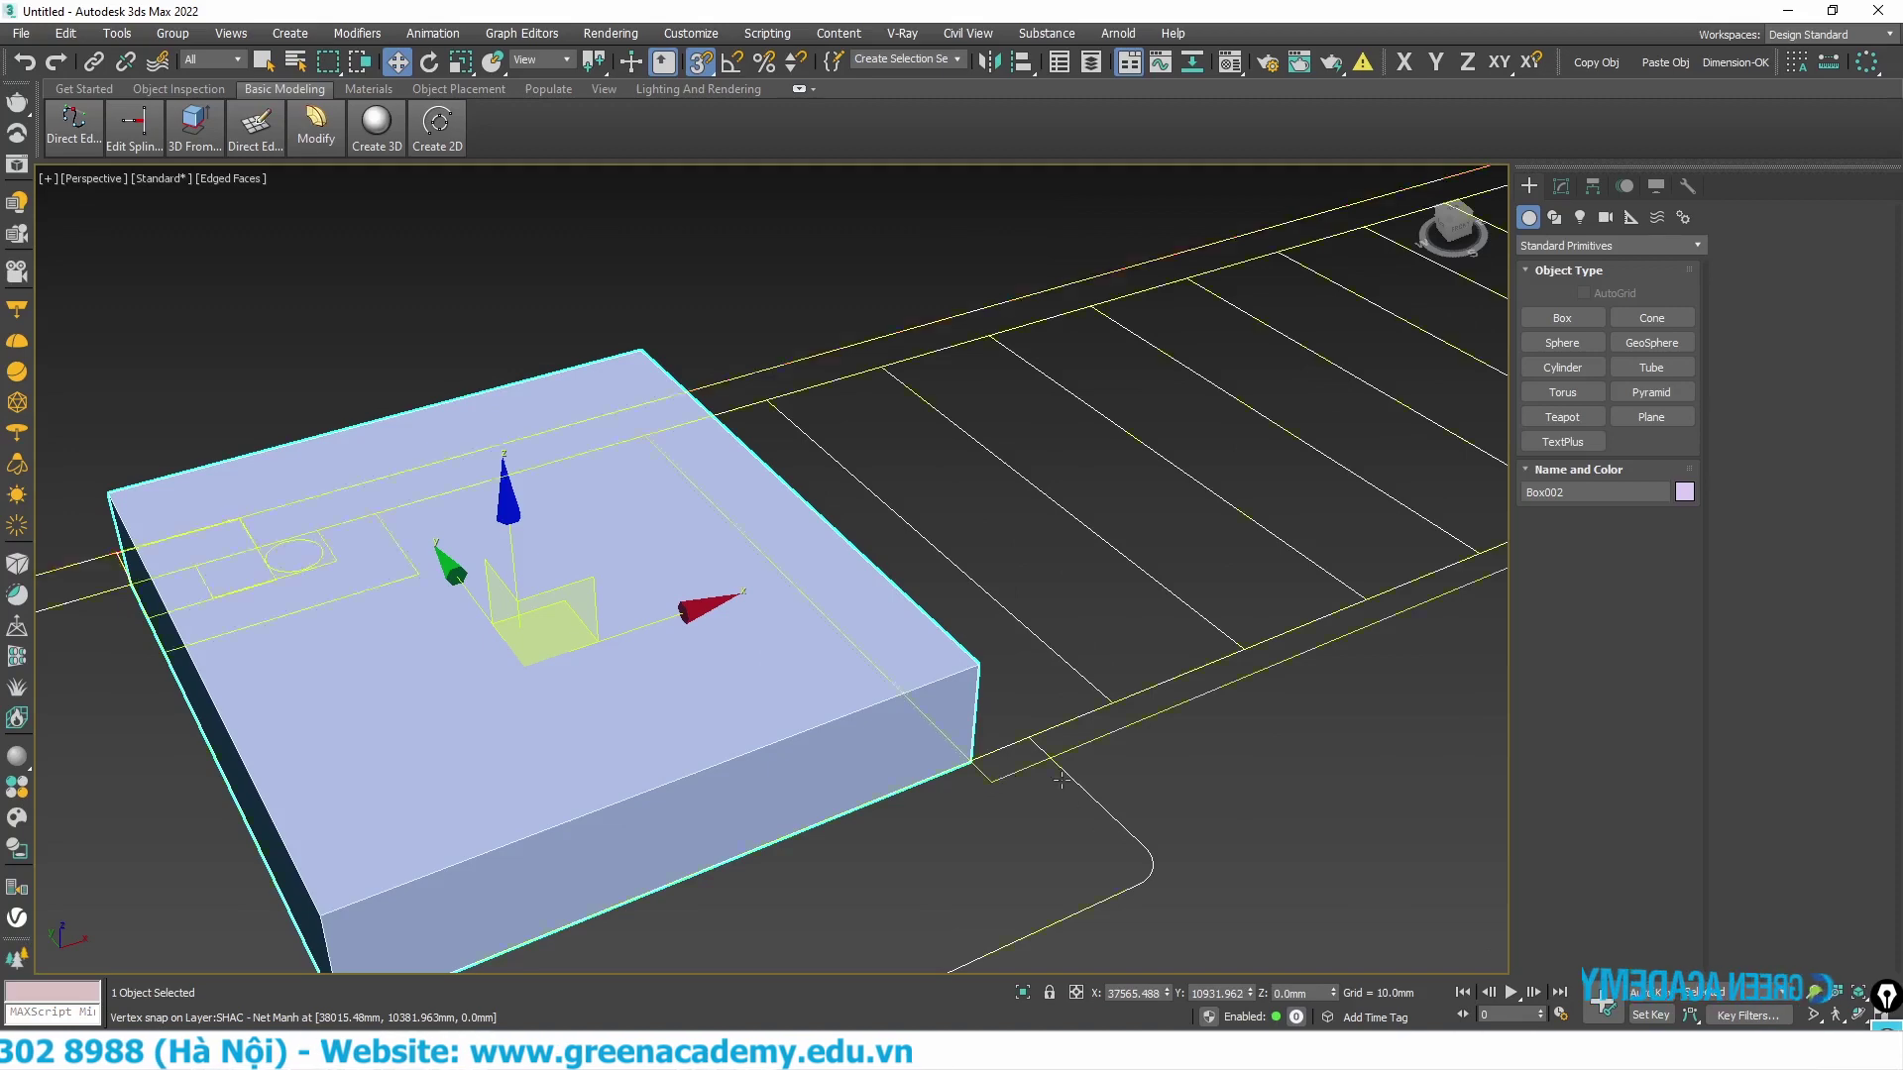
- Change Box002's Height parameter from 170 to 340 mm in the Modify panel
left_click(1563, 186)
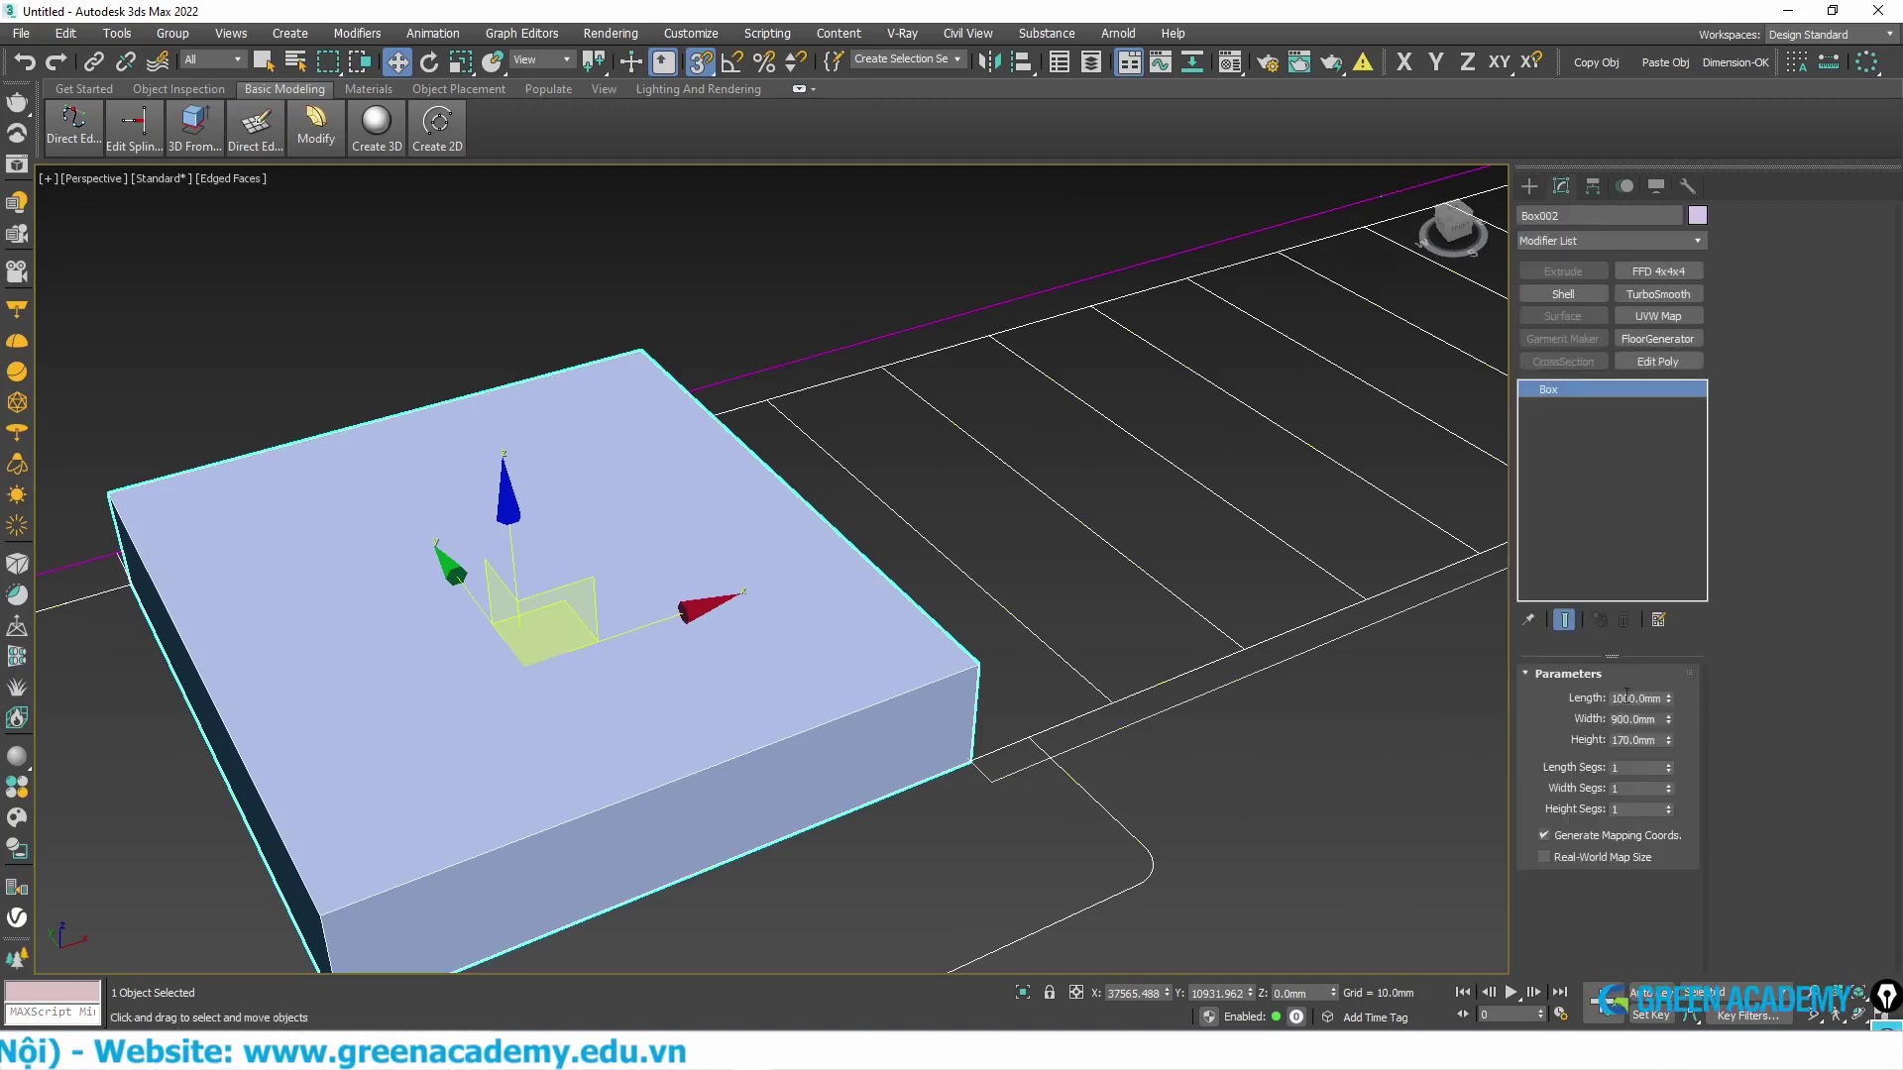
middle_click_drag(1002, 872, 968, 598)
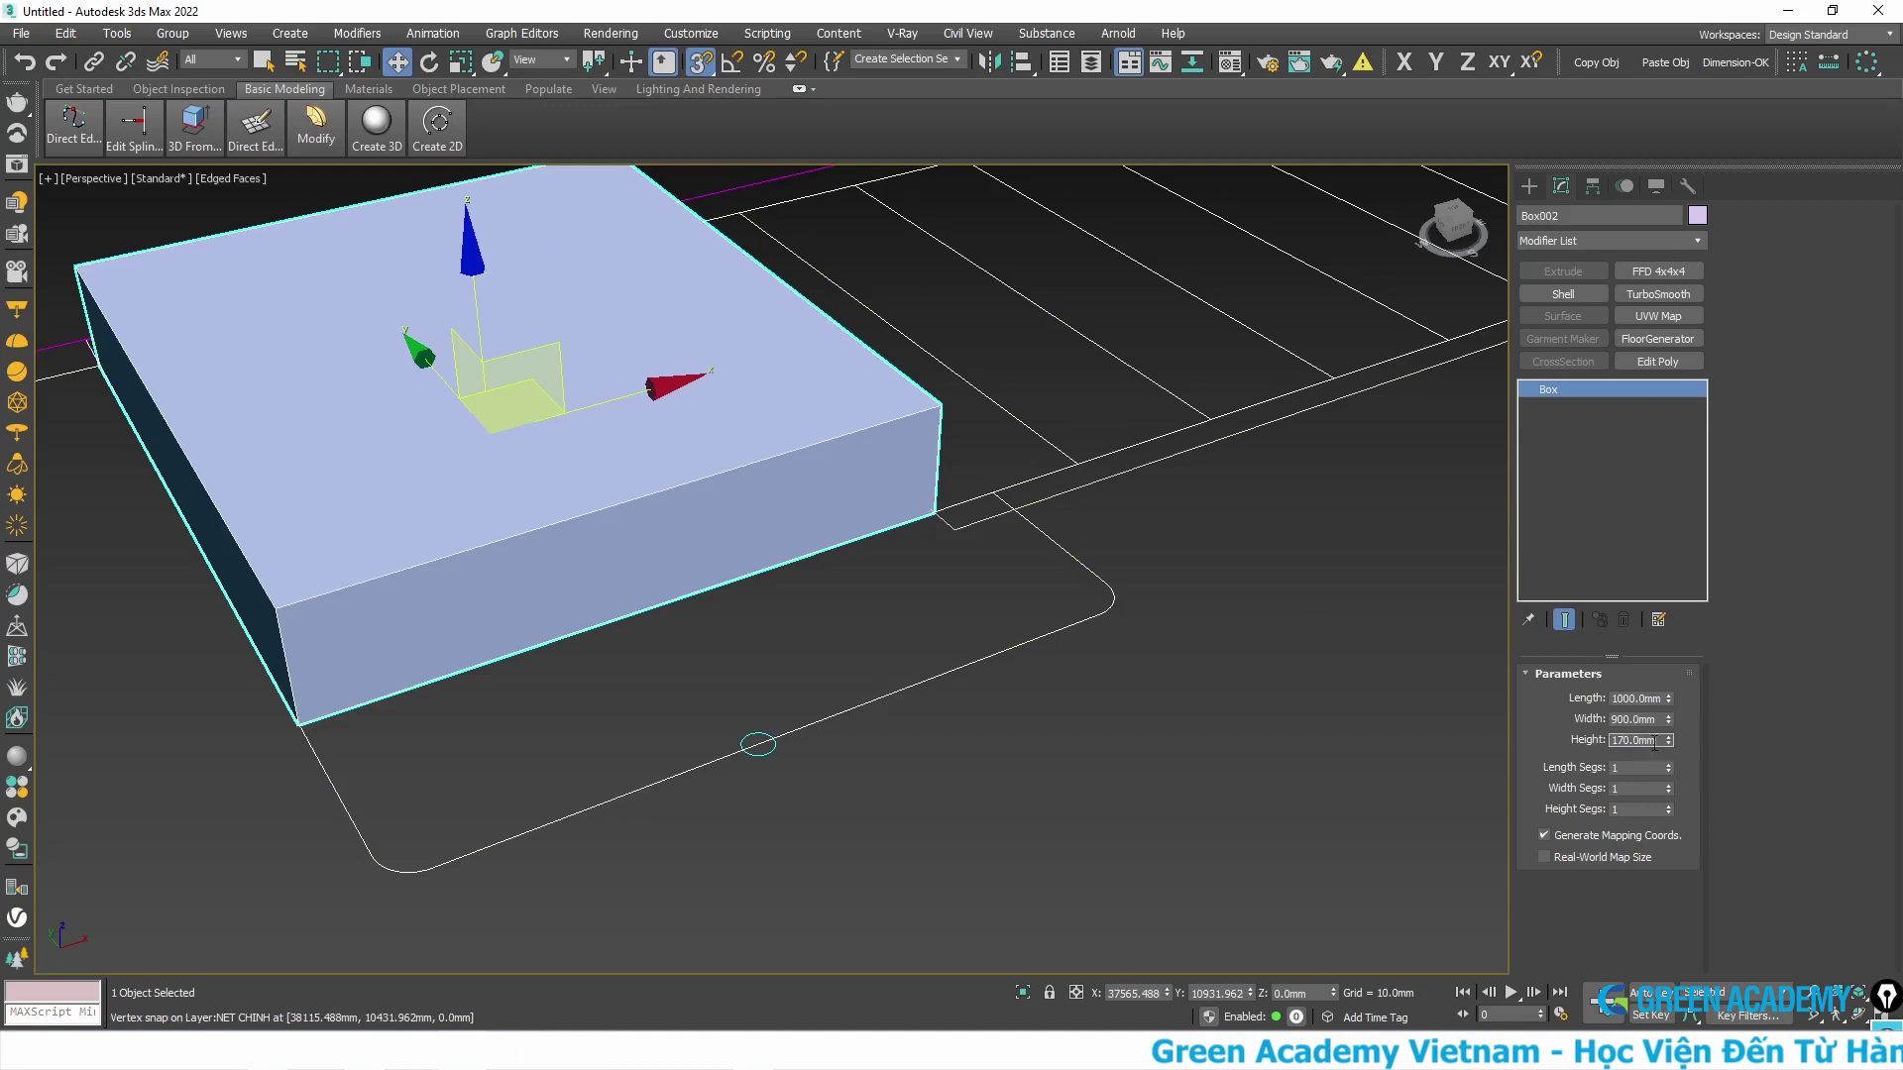
type("340")
key("Return")
scroll(793, 476, "down", 3)
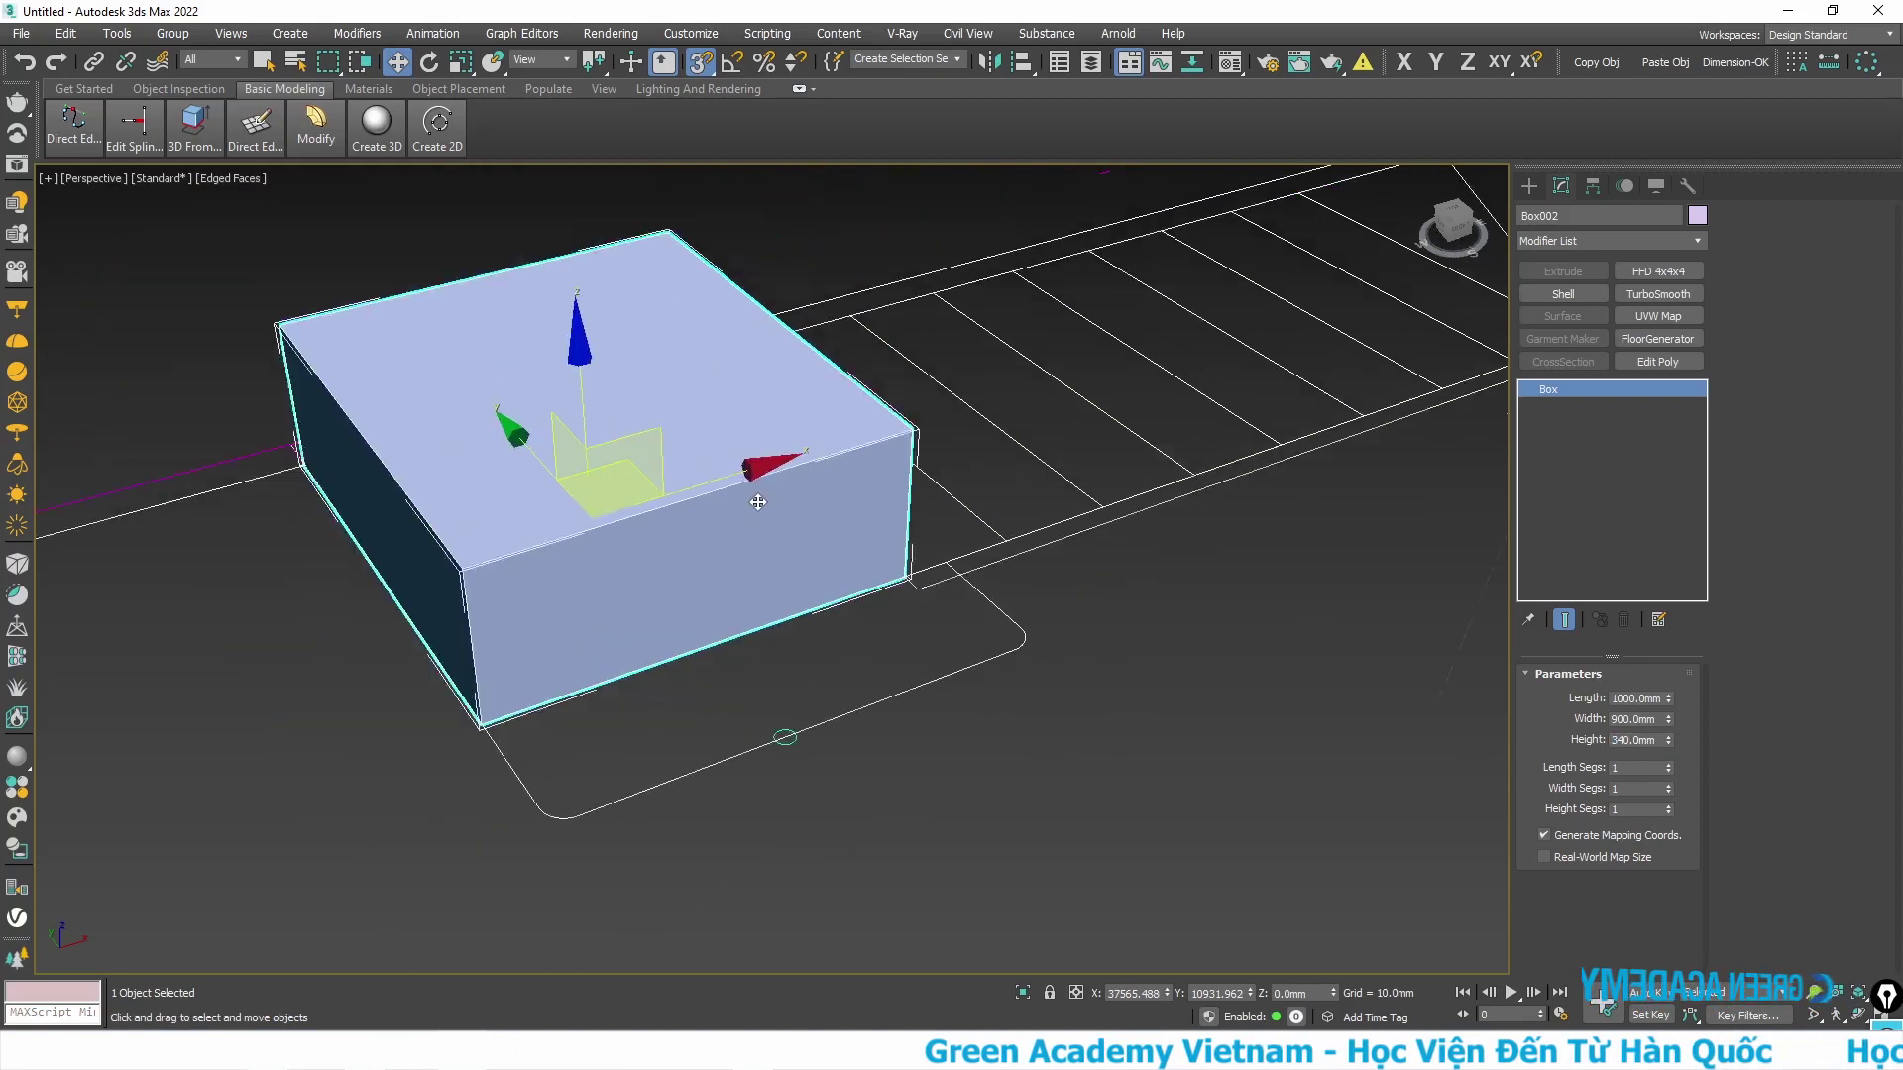
scroll(901, 460, "down", 2)
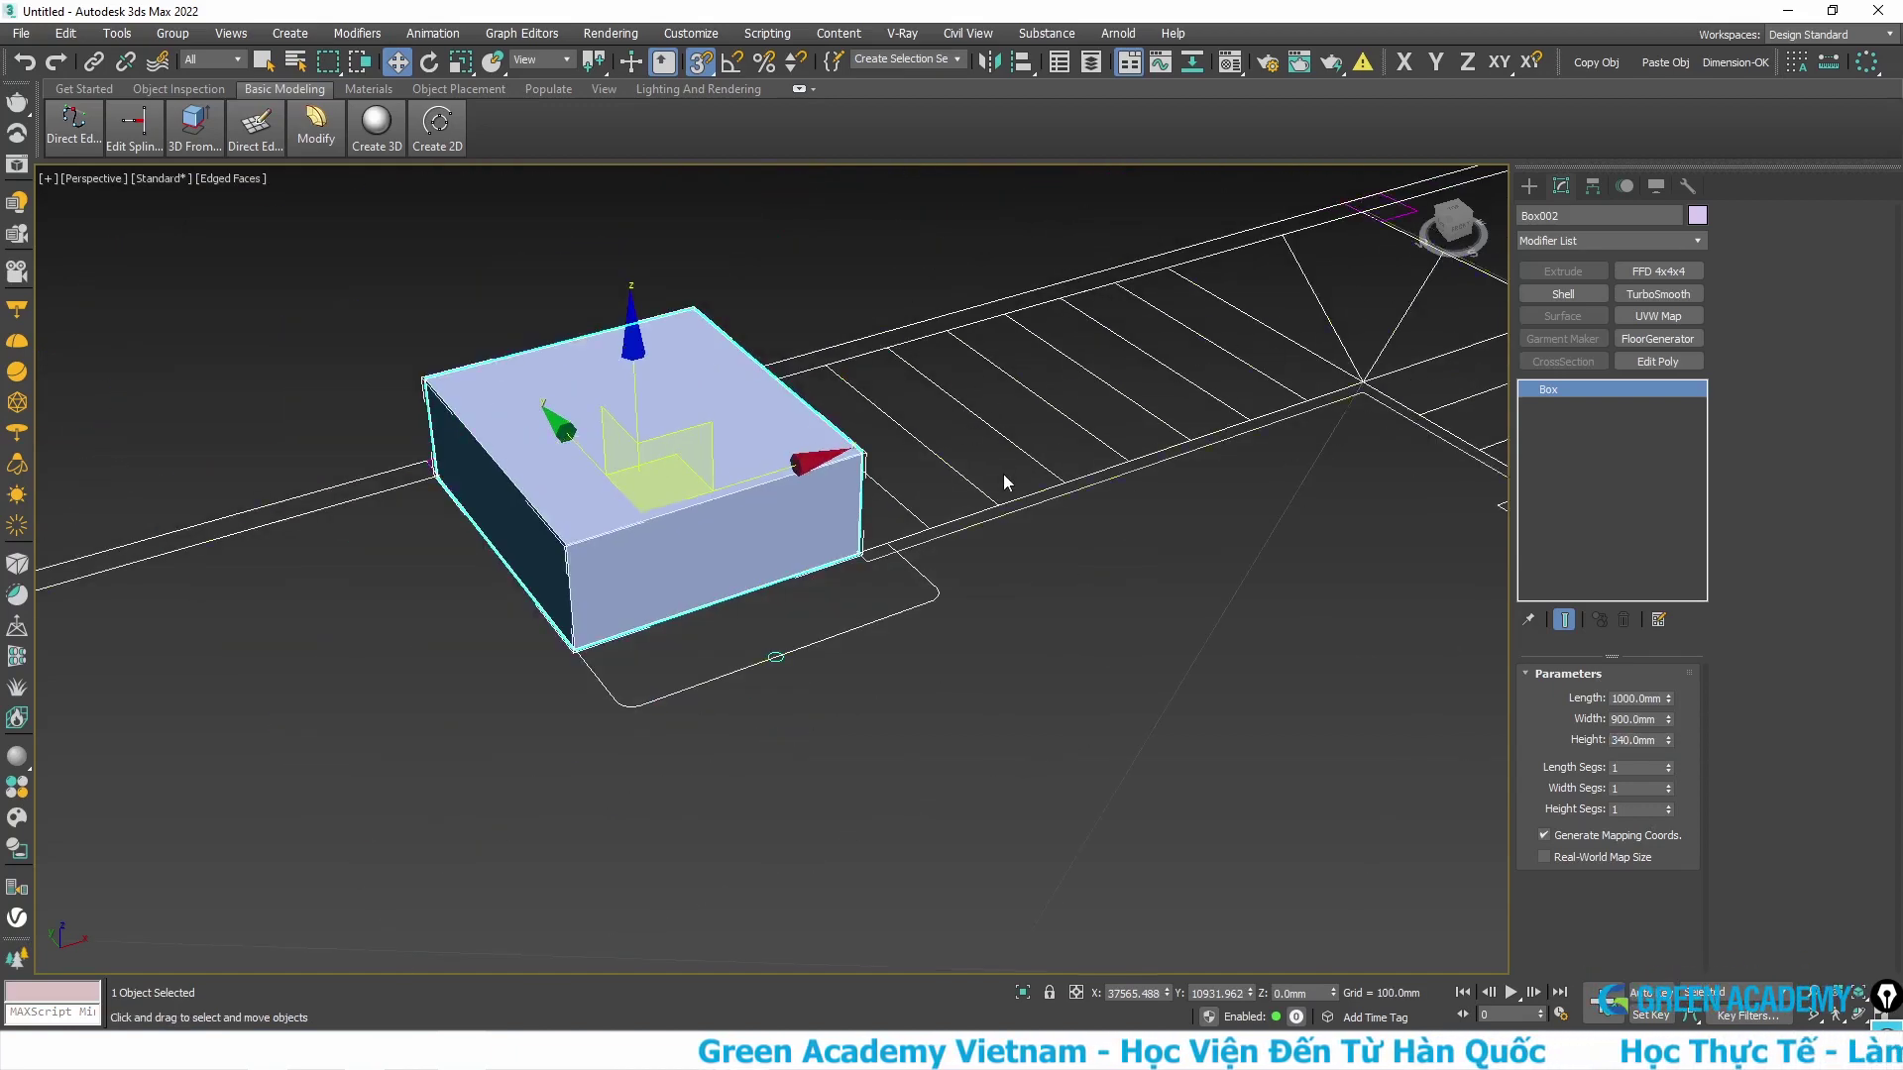
- Select the CAD 2 plan group and freeze it via the quad menu
left_click(847, 248)
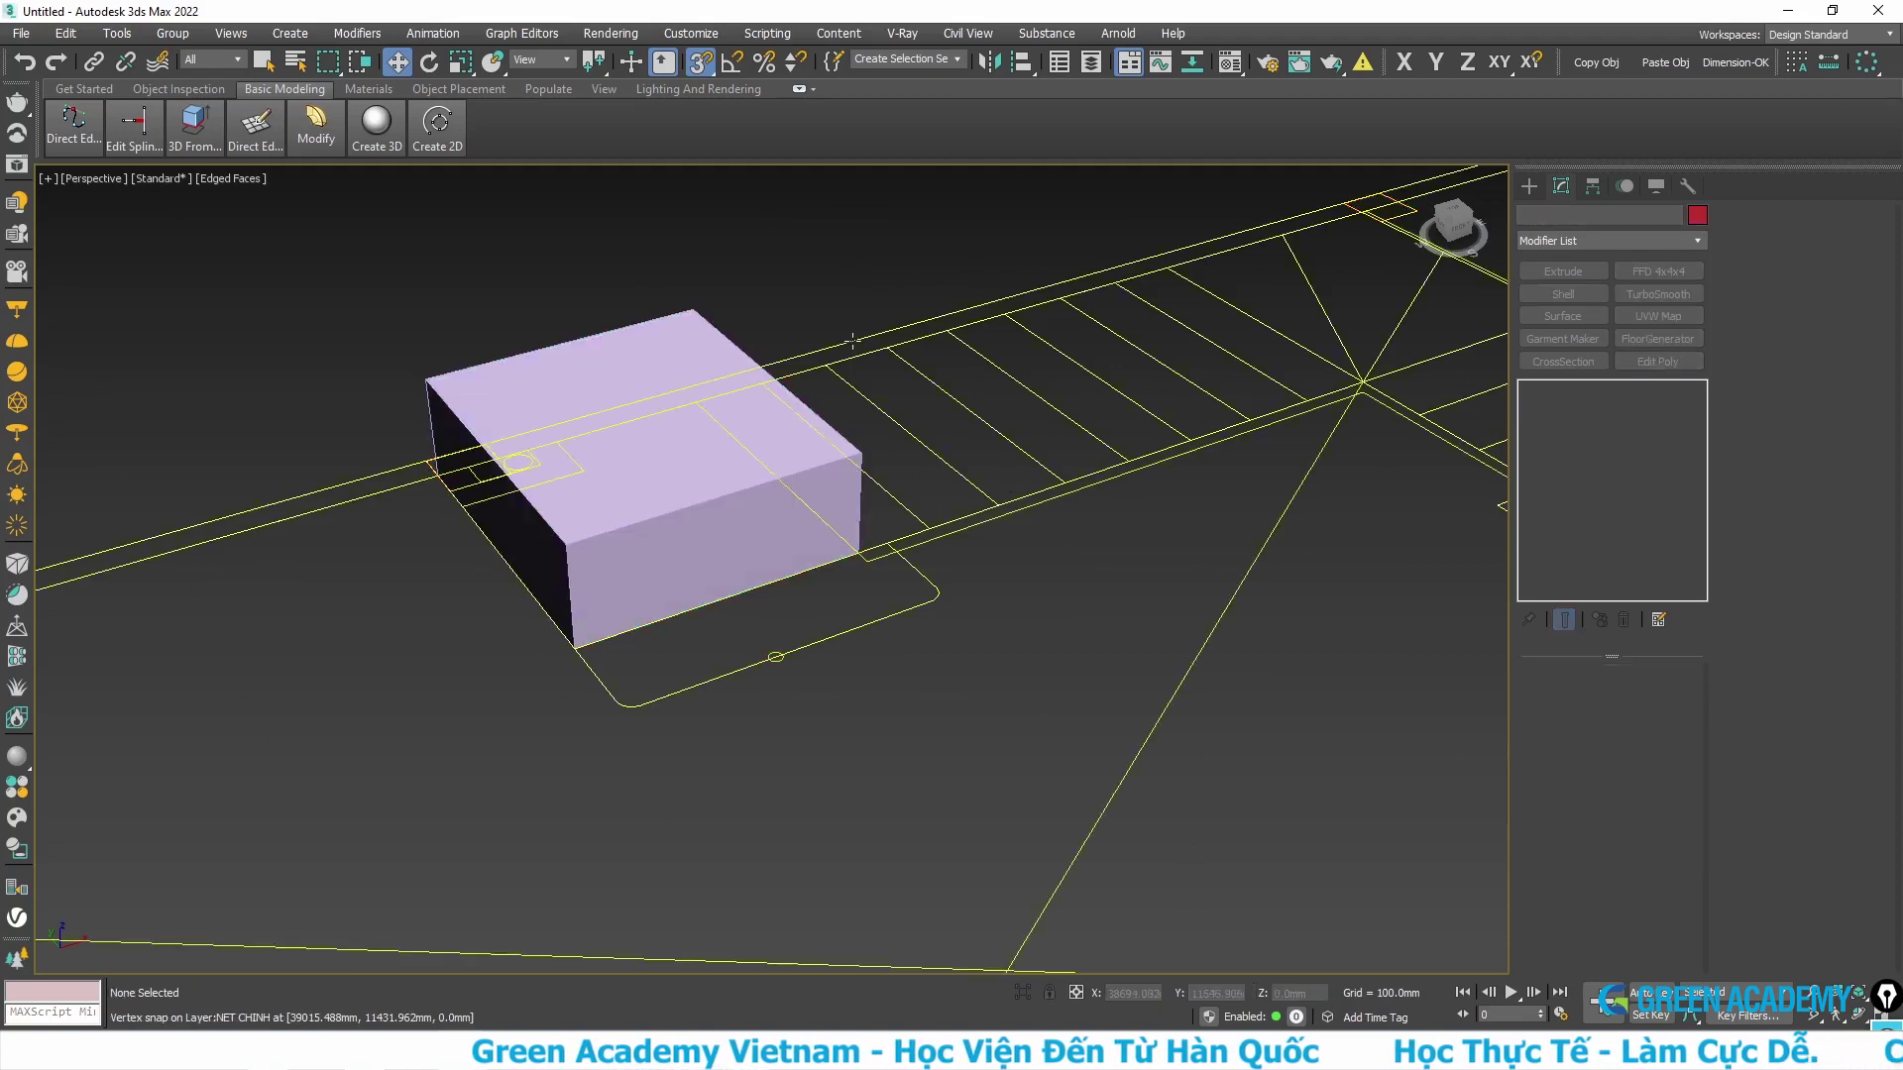
left_click(927, 380)
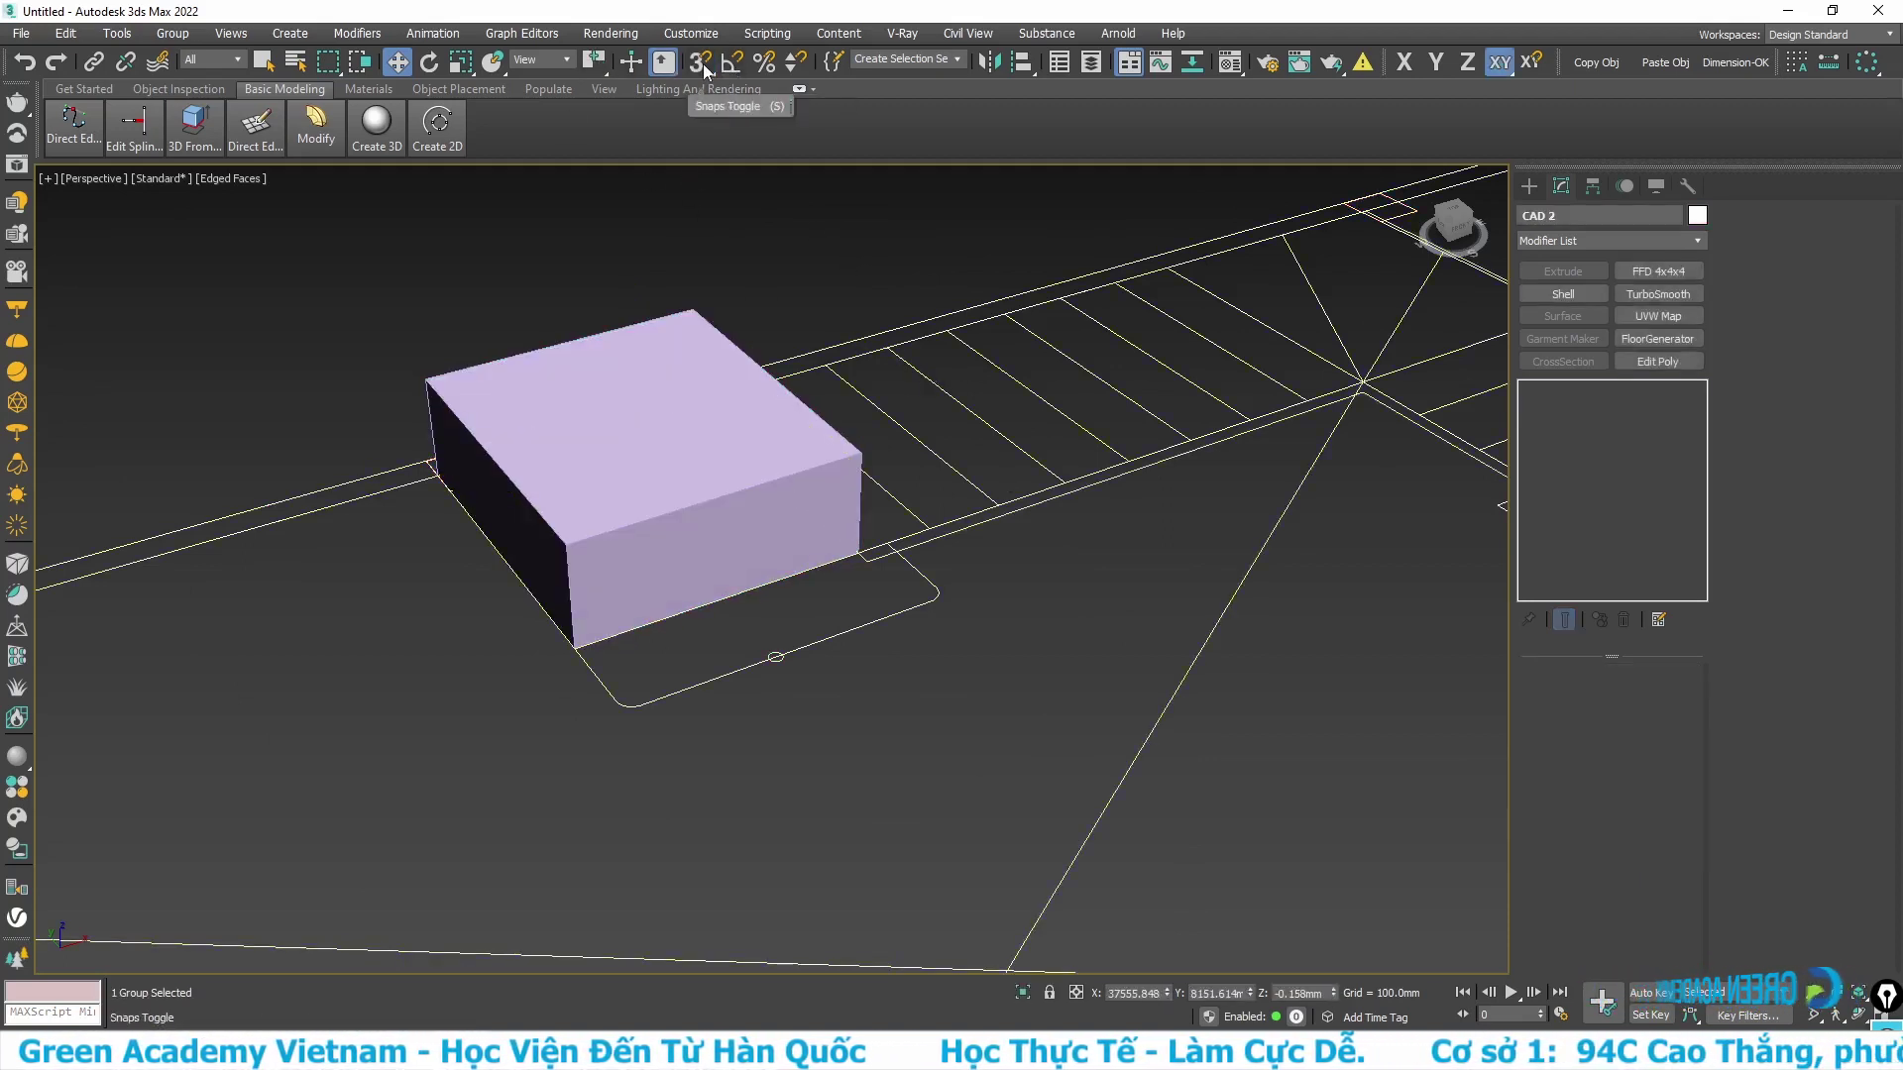
scroll(943, 392, "down", 4)
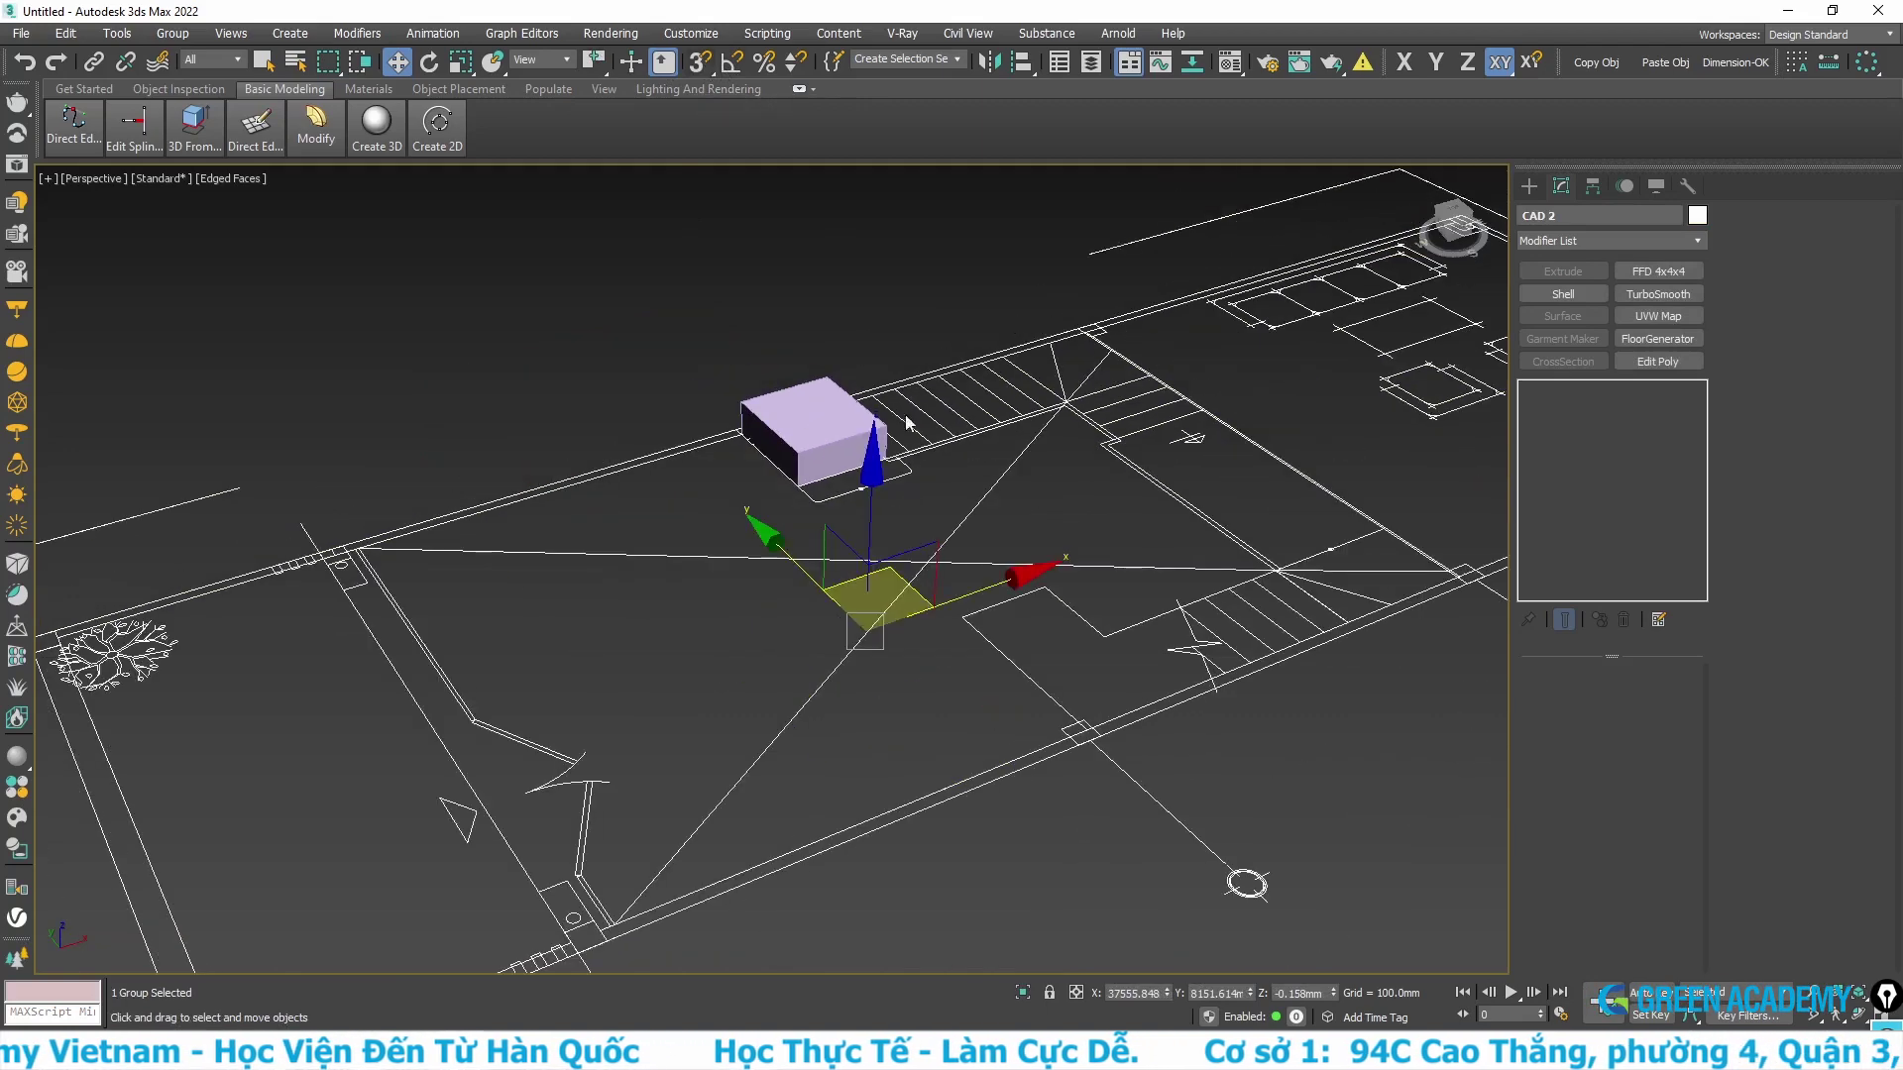
right_click(1068, 438)
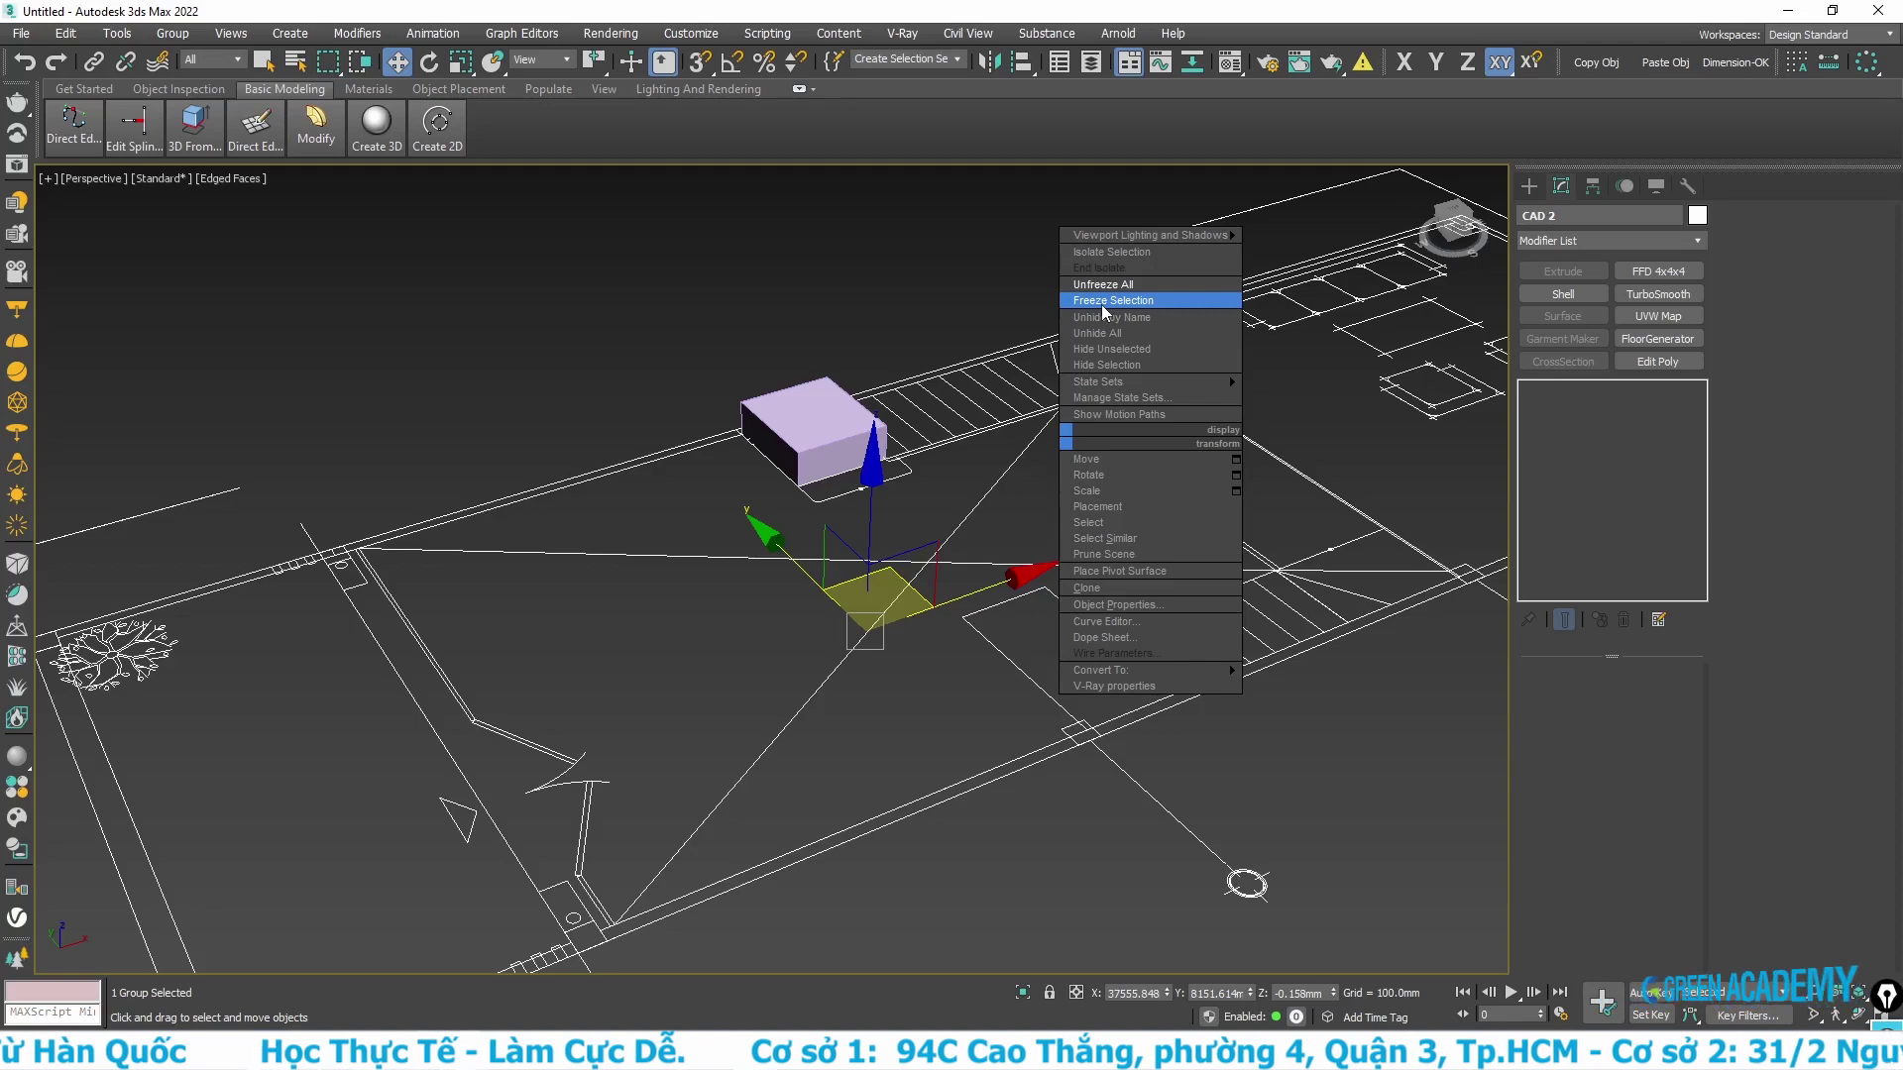
left_click(1102, 300)
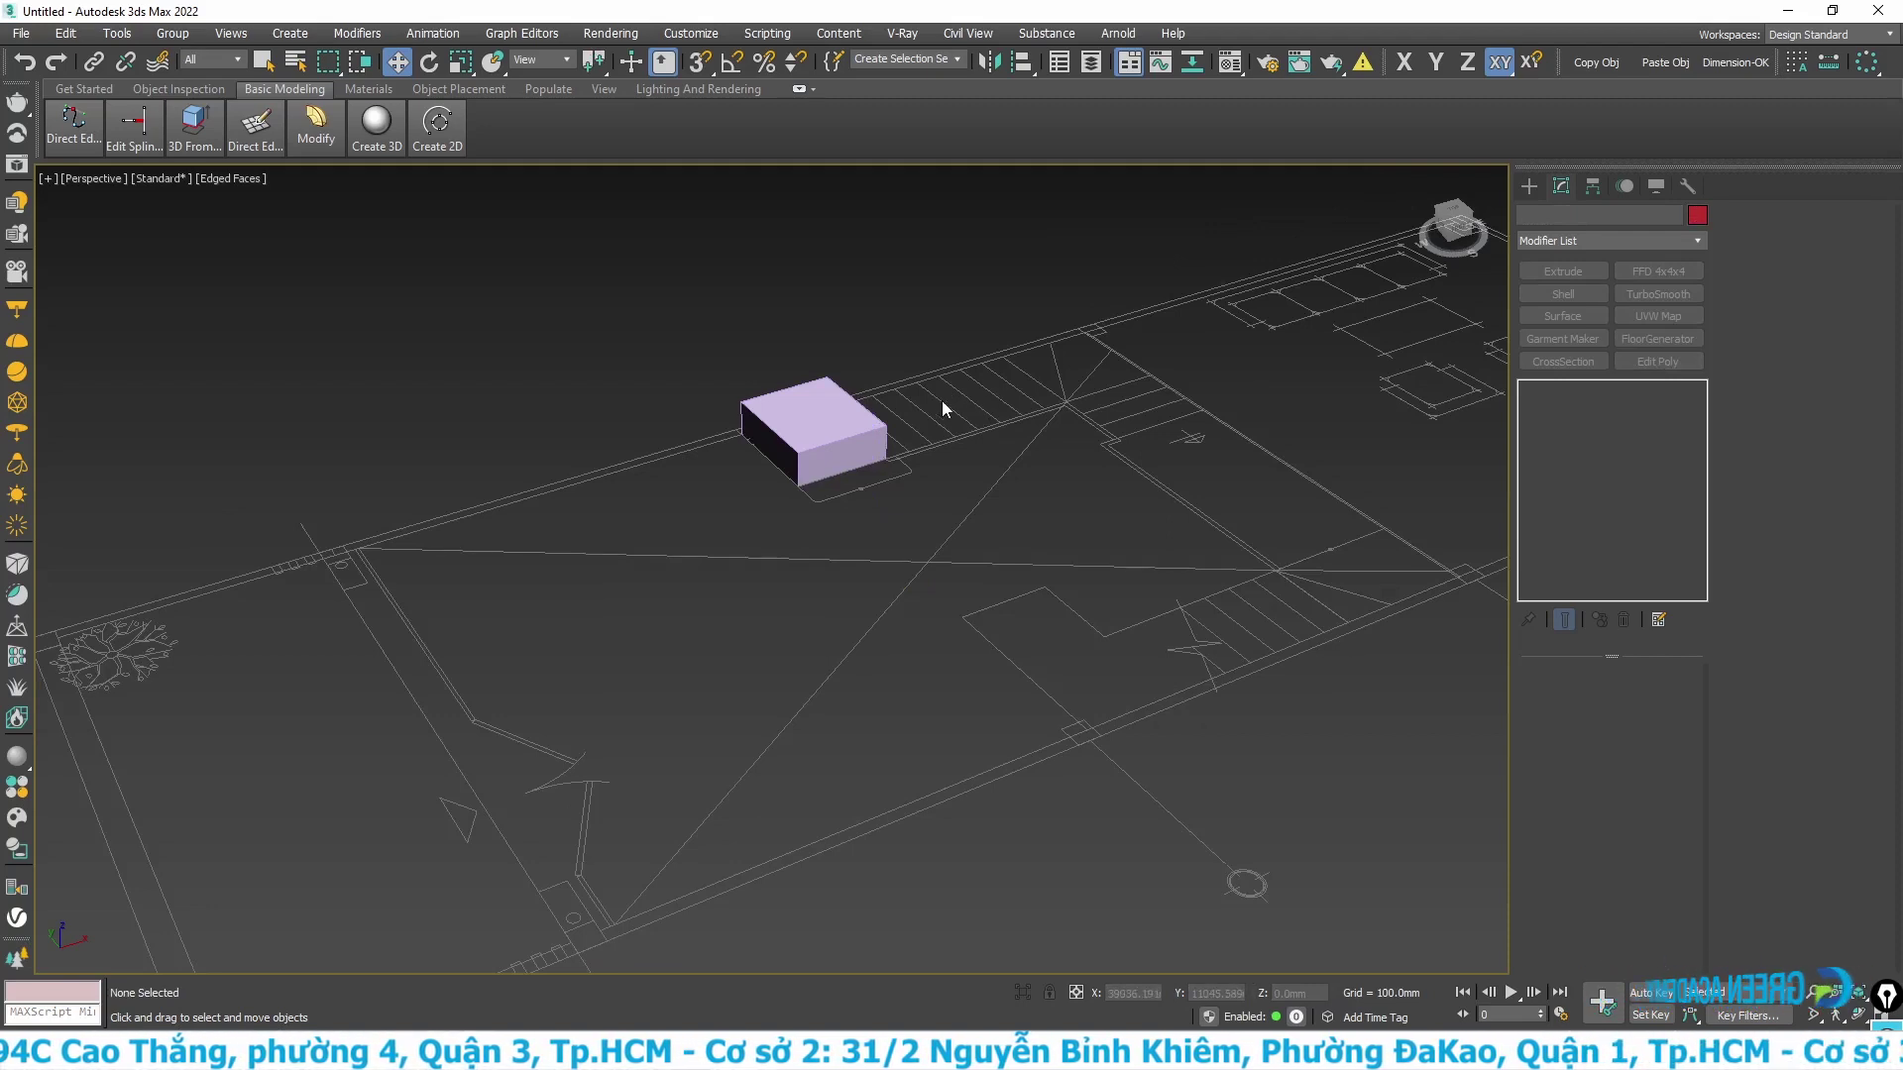
scroll(941, 400, "up", 2)
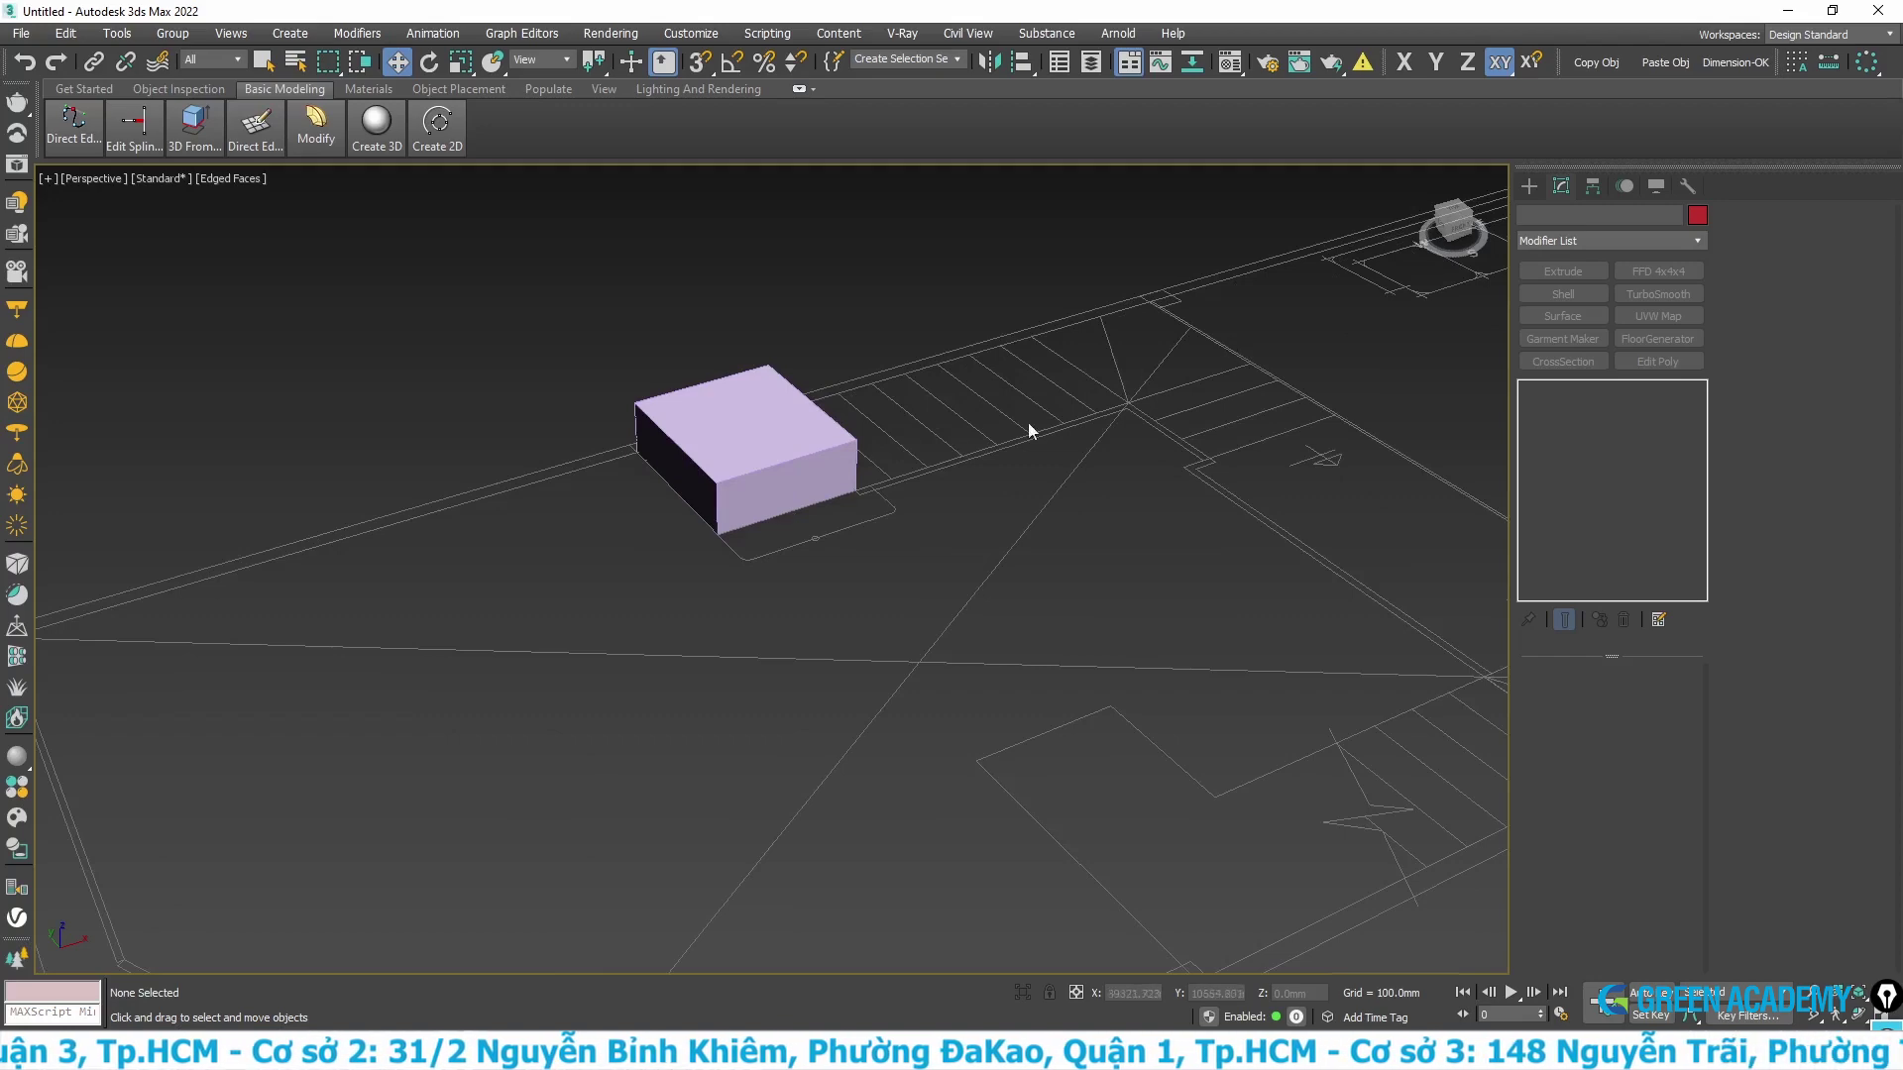
- Reselect Box002 and orbit and zoom to inspect it from a lower angle
left_click(783, 455)
scroll(934, 406, "up", 3)
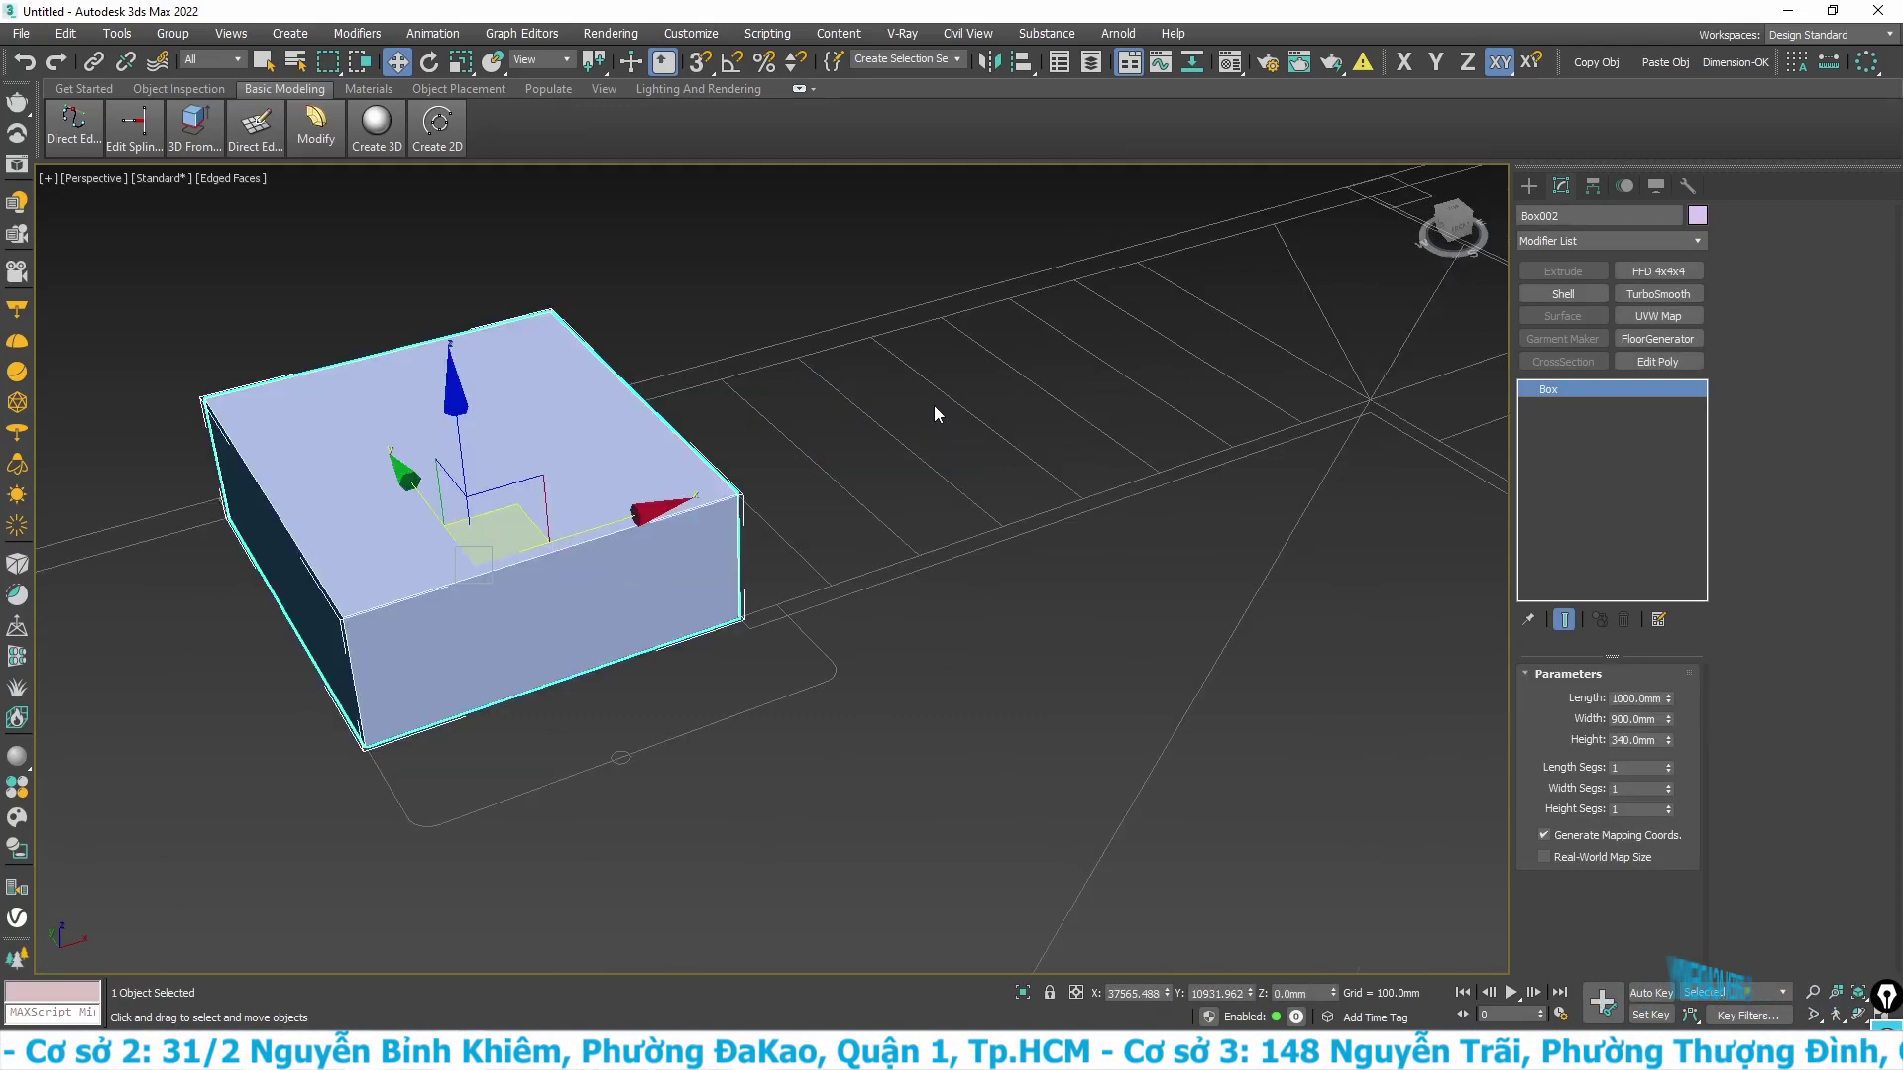
scroll(892, 416, "up", 2)
scroll(614, 443, "up", 2)
mouse_move(614, 443)
middle_mouse_down("alt")
mouse_move(585, 480)
mouse_move(497, 437)
mouse_move(543, 445)
middle_mouse_up("alt")
scroll(546, 443, "down", 2)
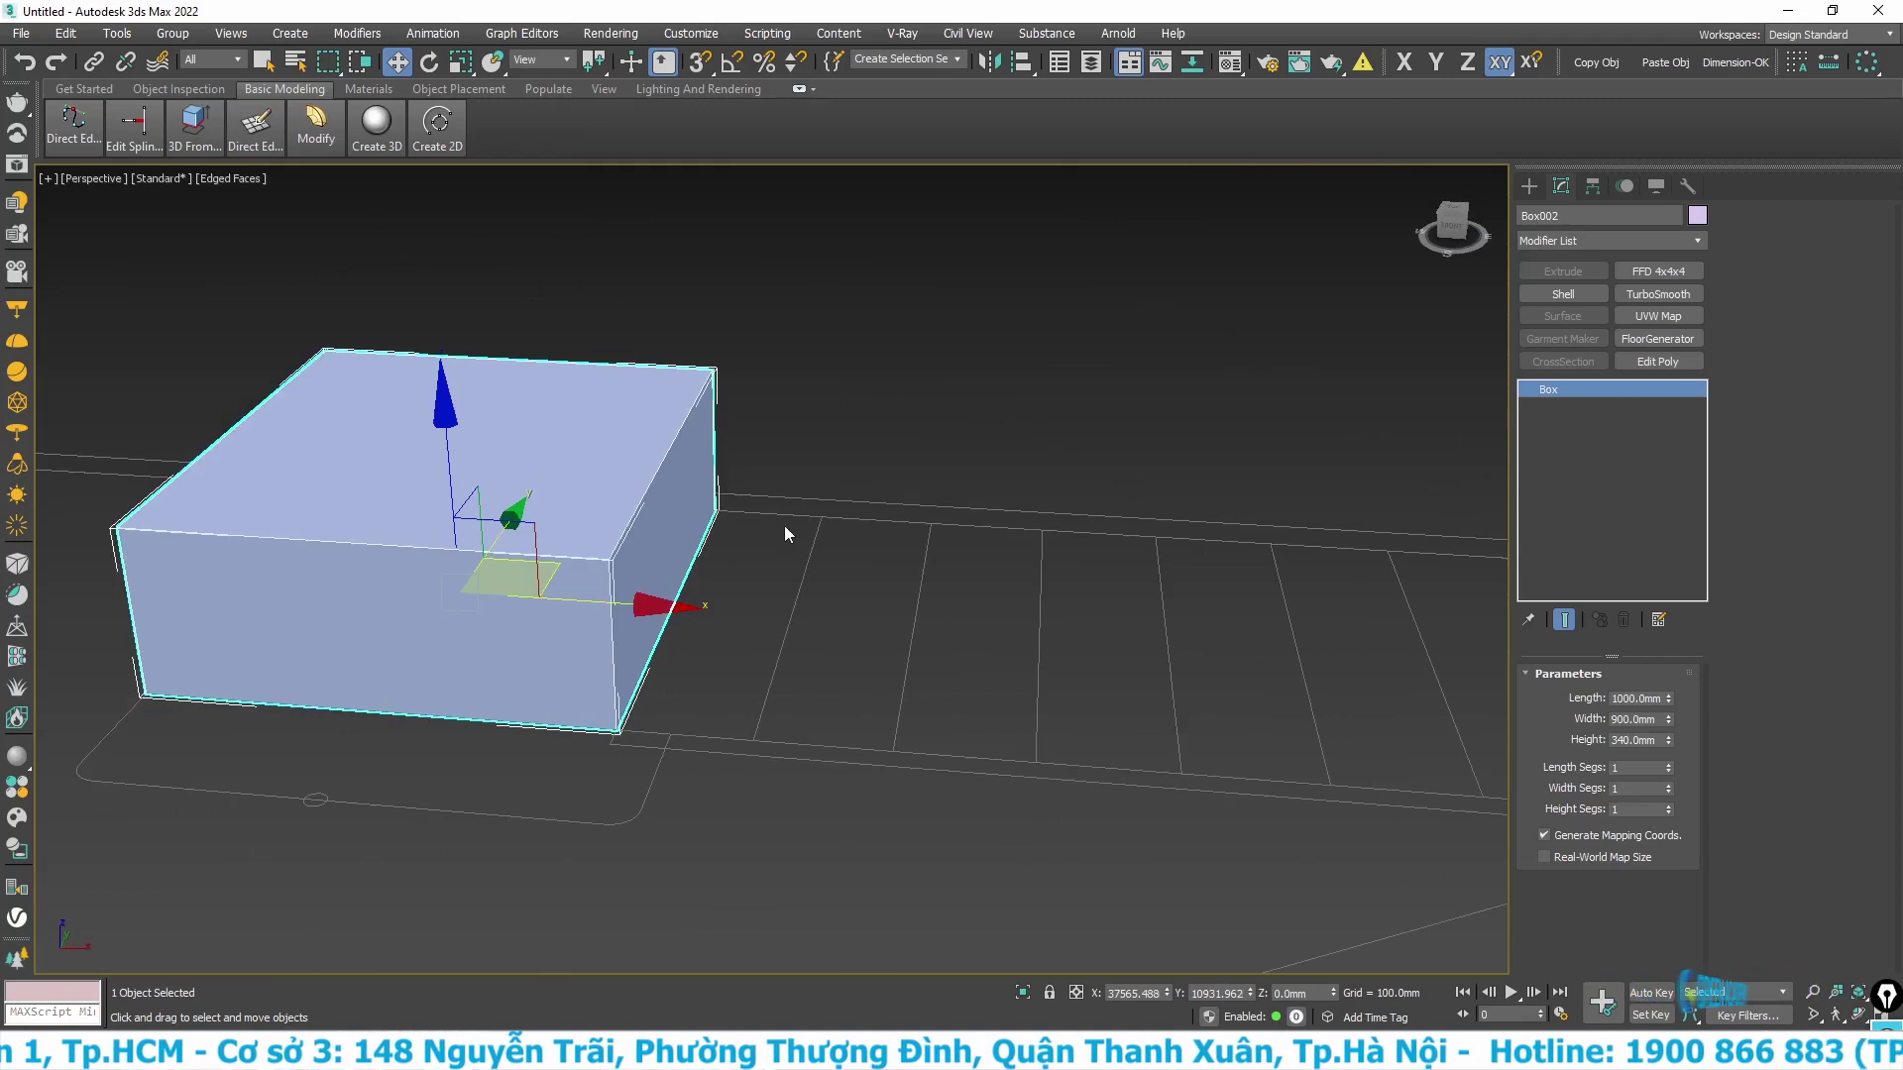
scroll(615, 584, "up", 3)
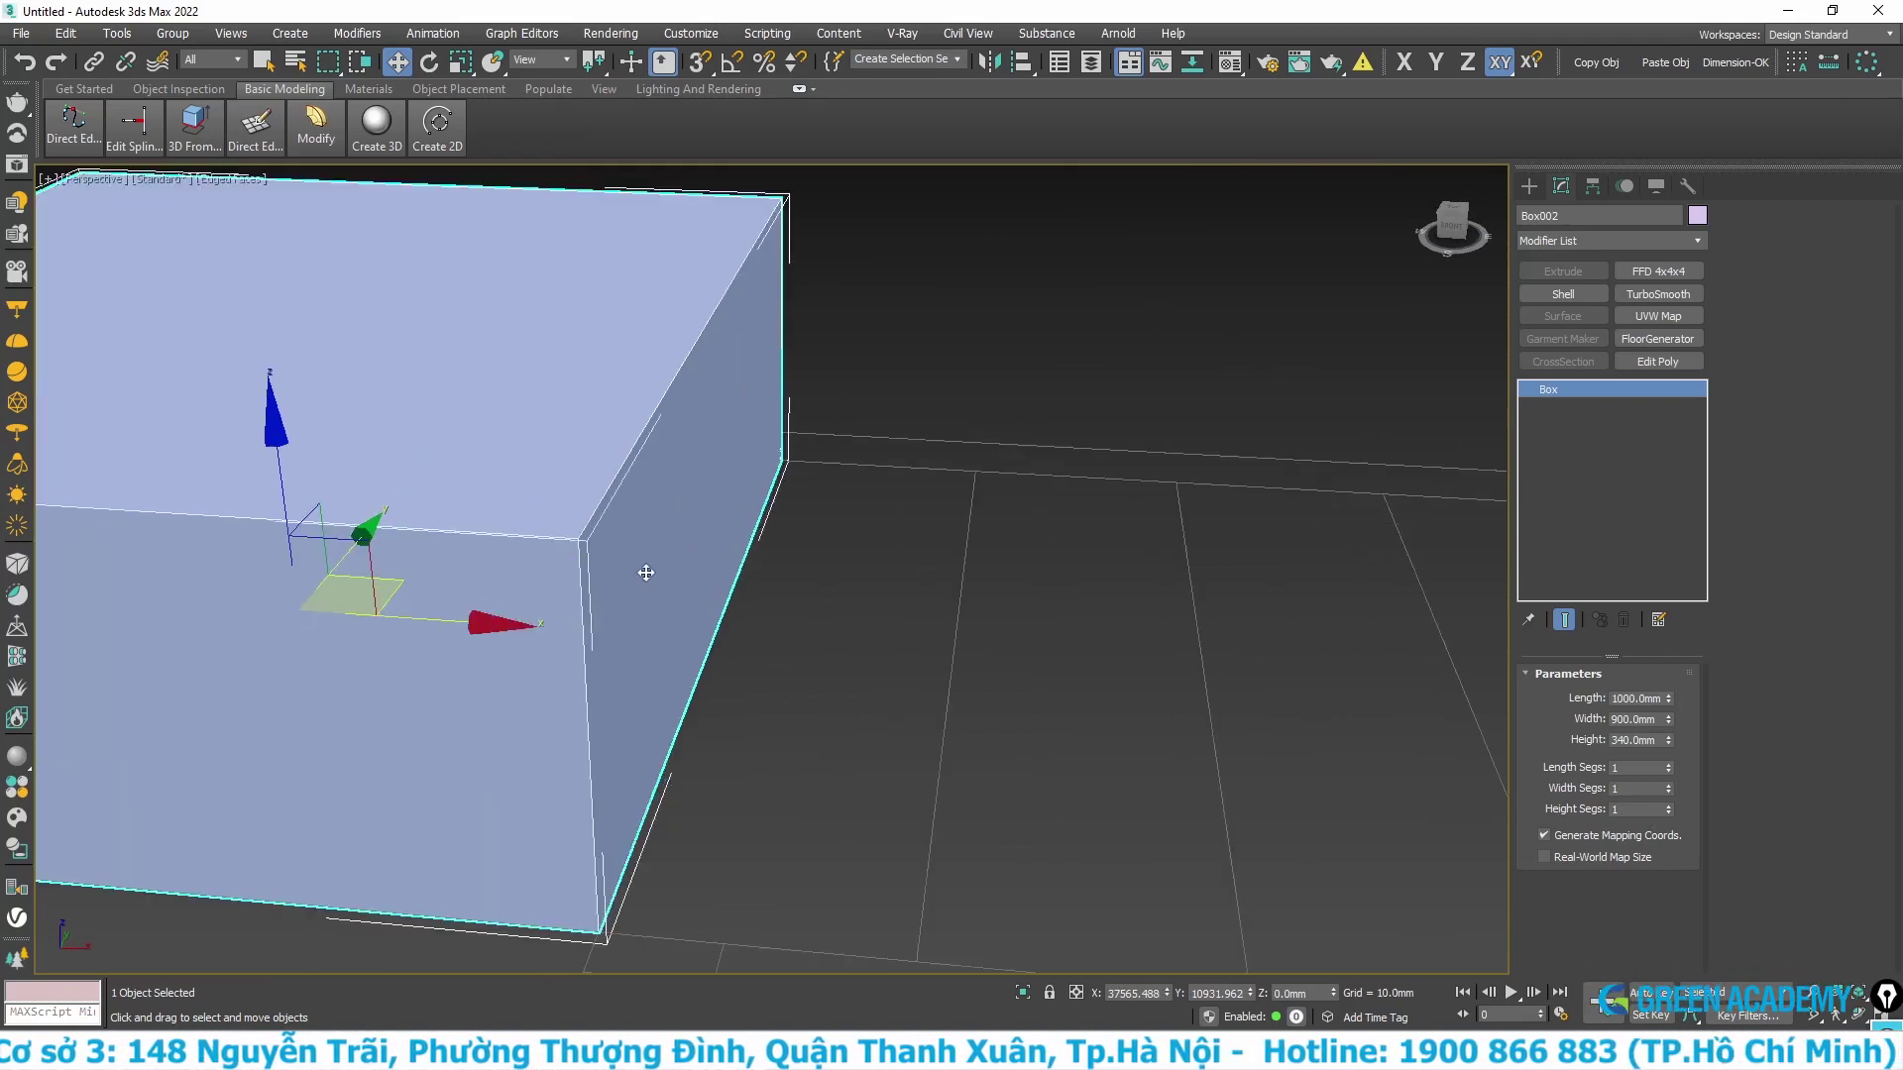
scroll(646, 573, "down", 3)
scroll(645, 603, "up", 2)
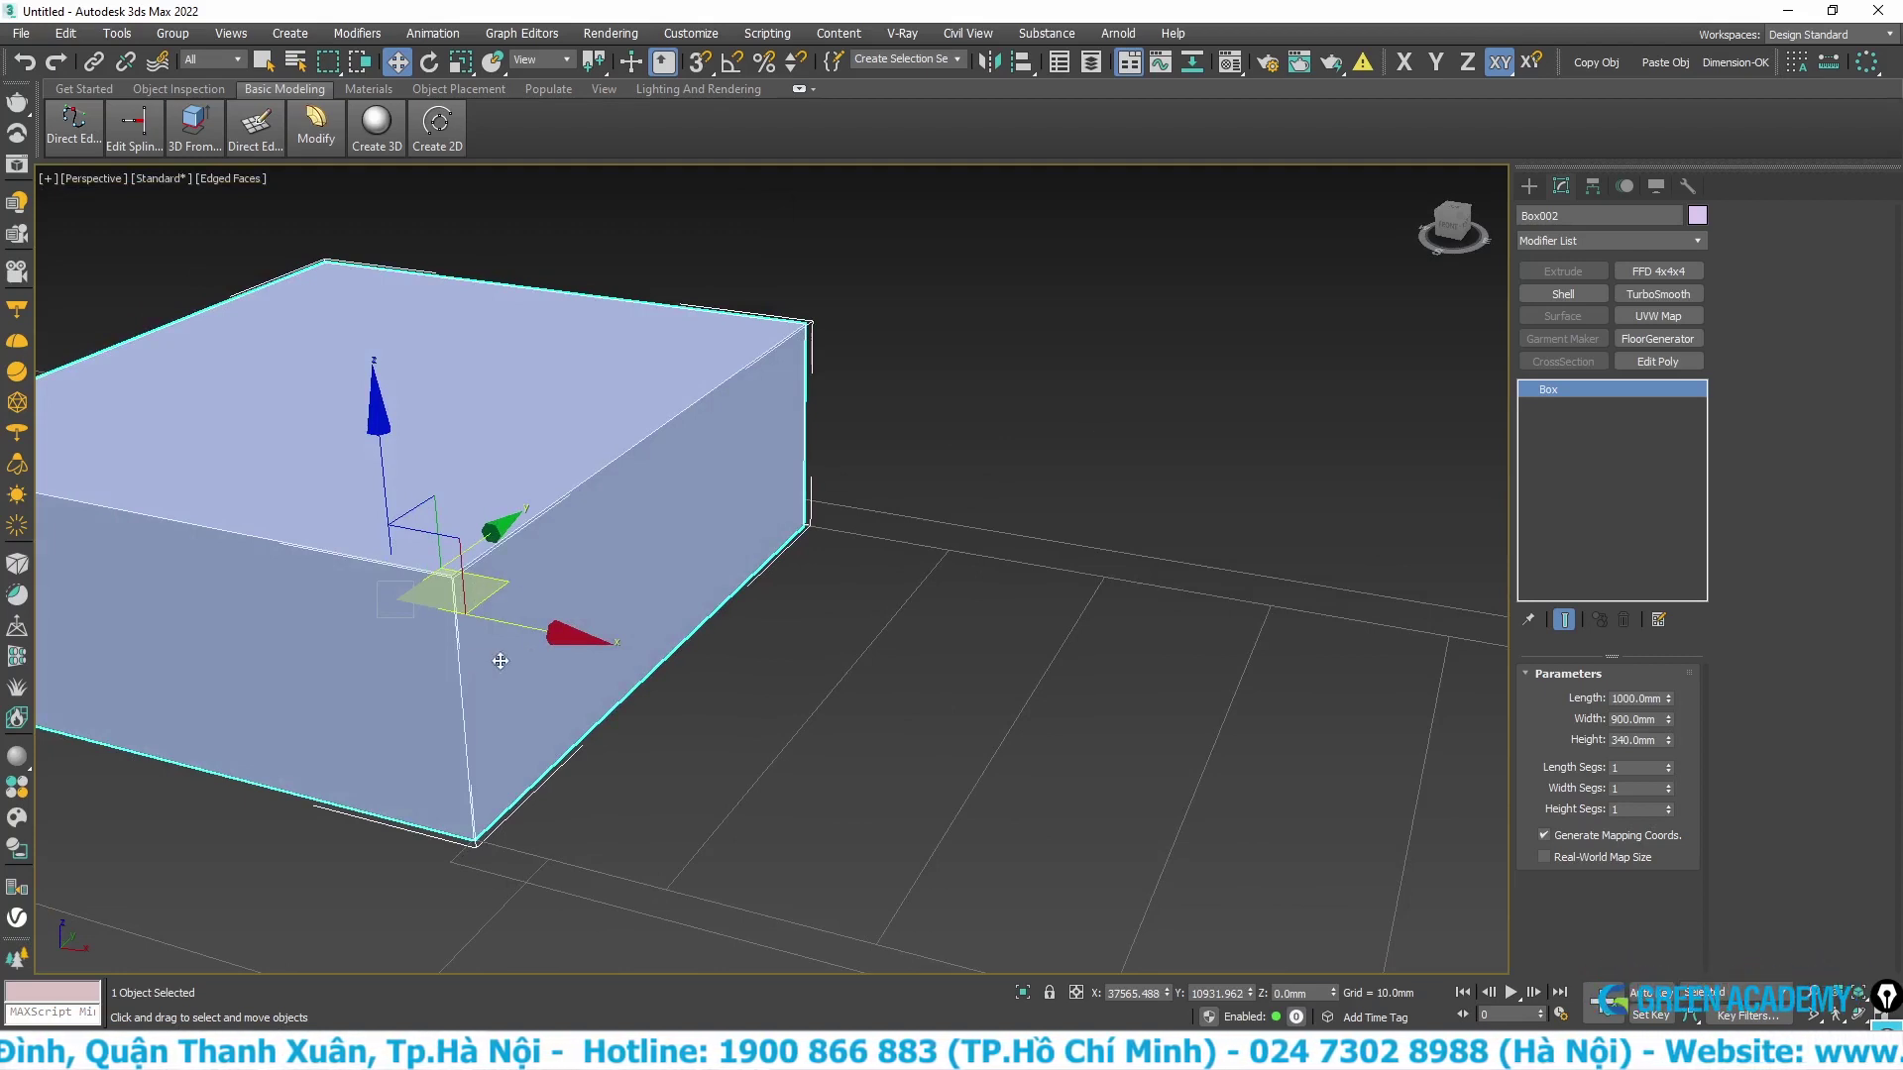
- Convert the box to Editable Poly and select two of its vertical edges
right_click(788, 449)
mouse_move(702, 681)
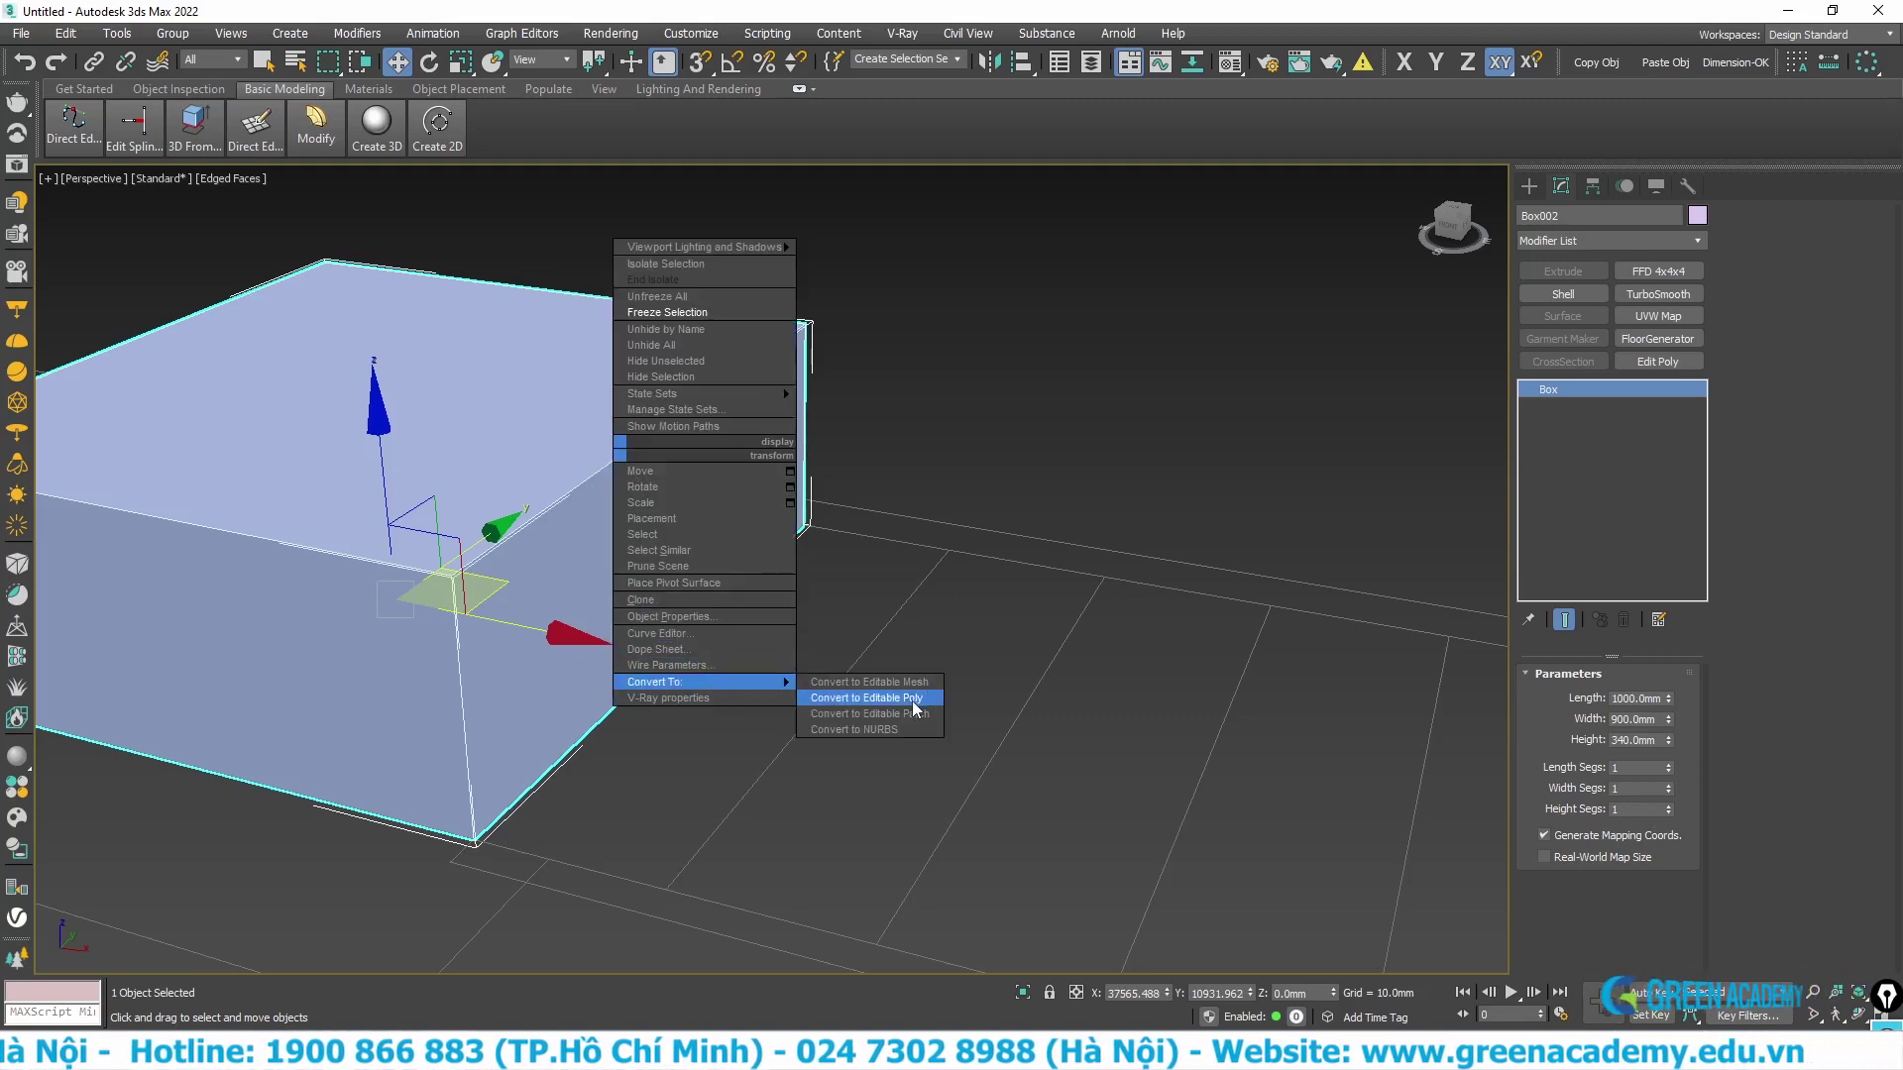
left_click(864, 698)
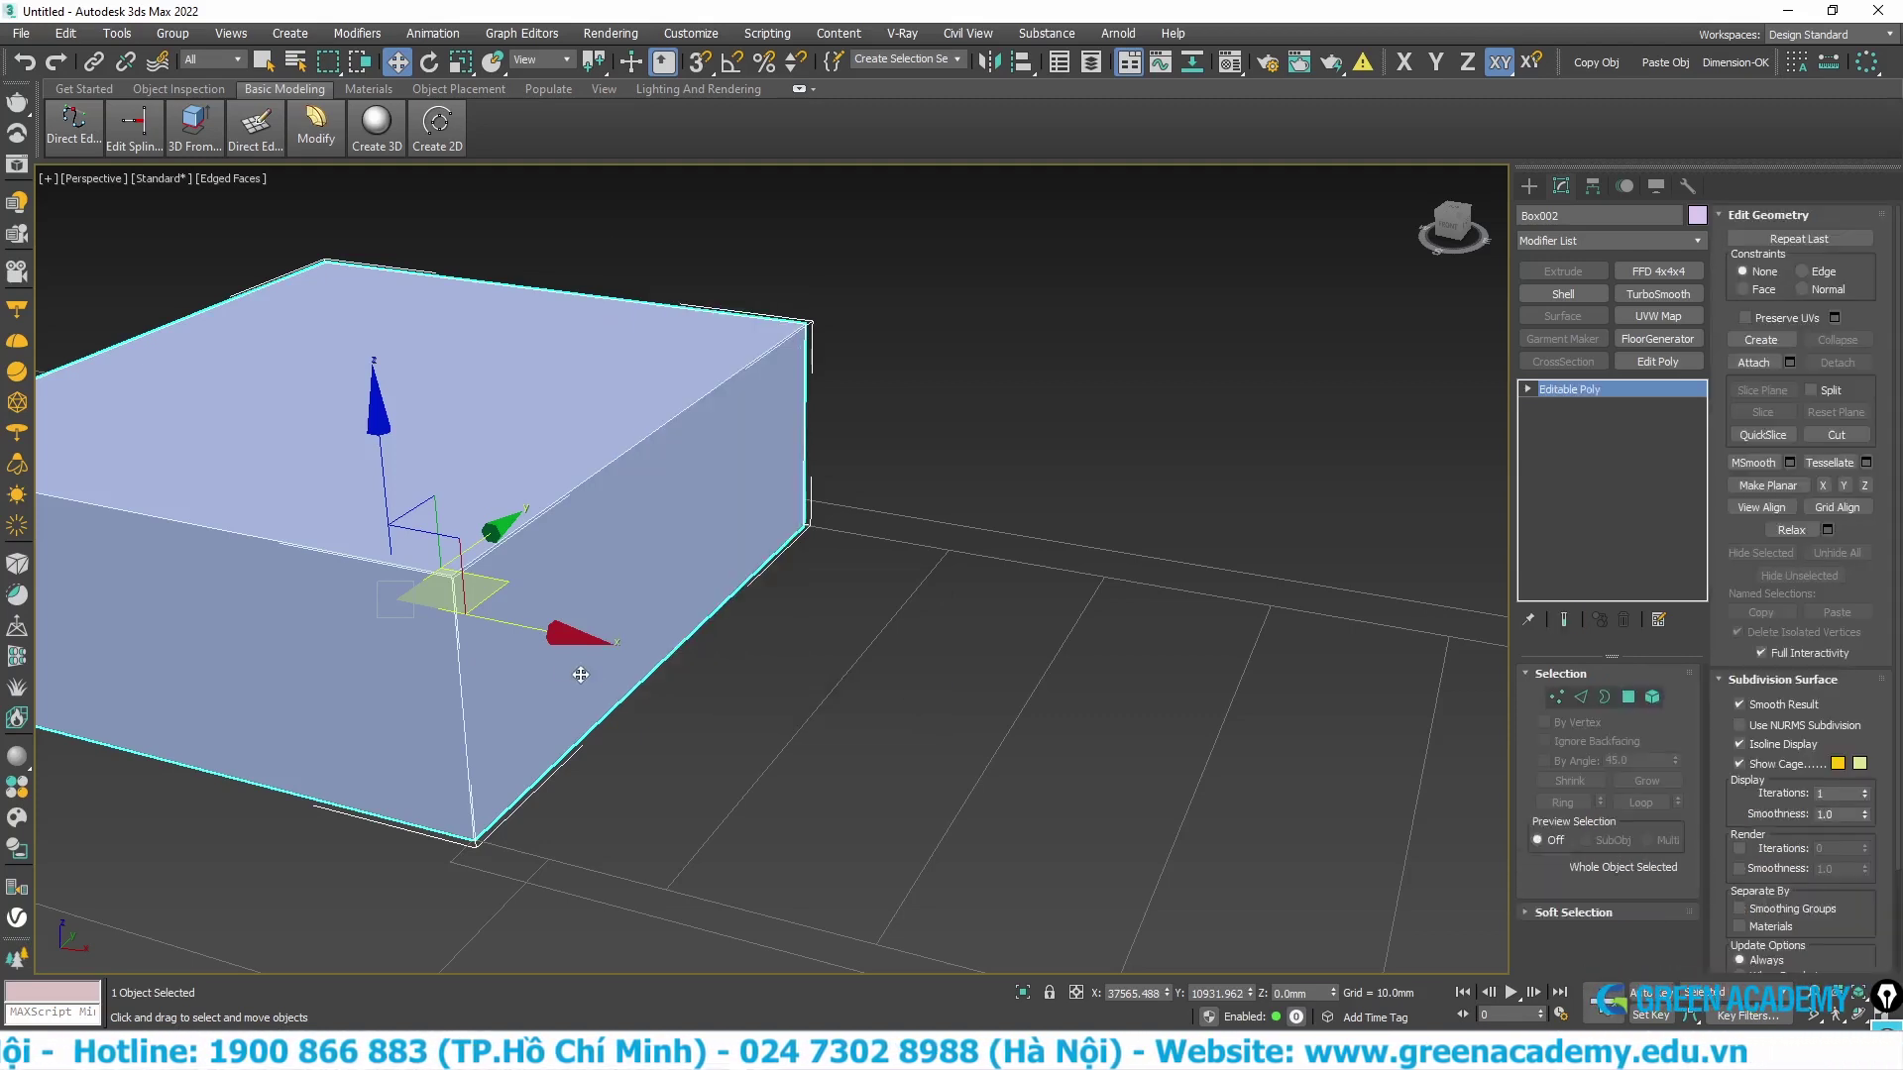
key("2")
left_click(458, 664)
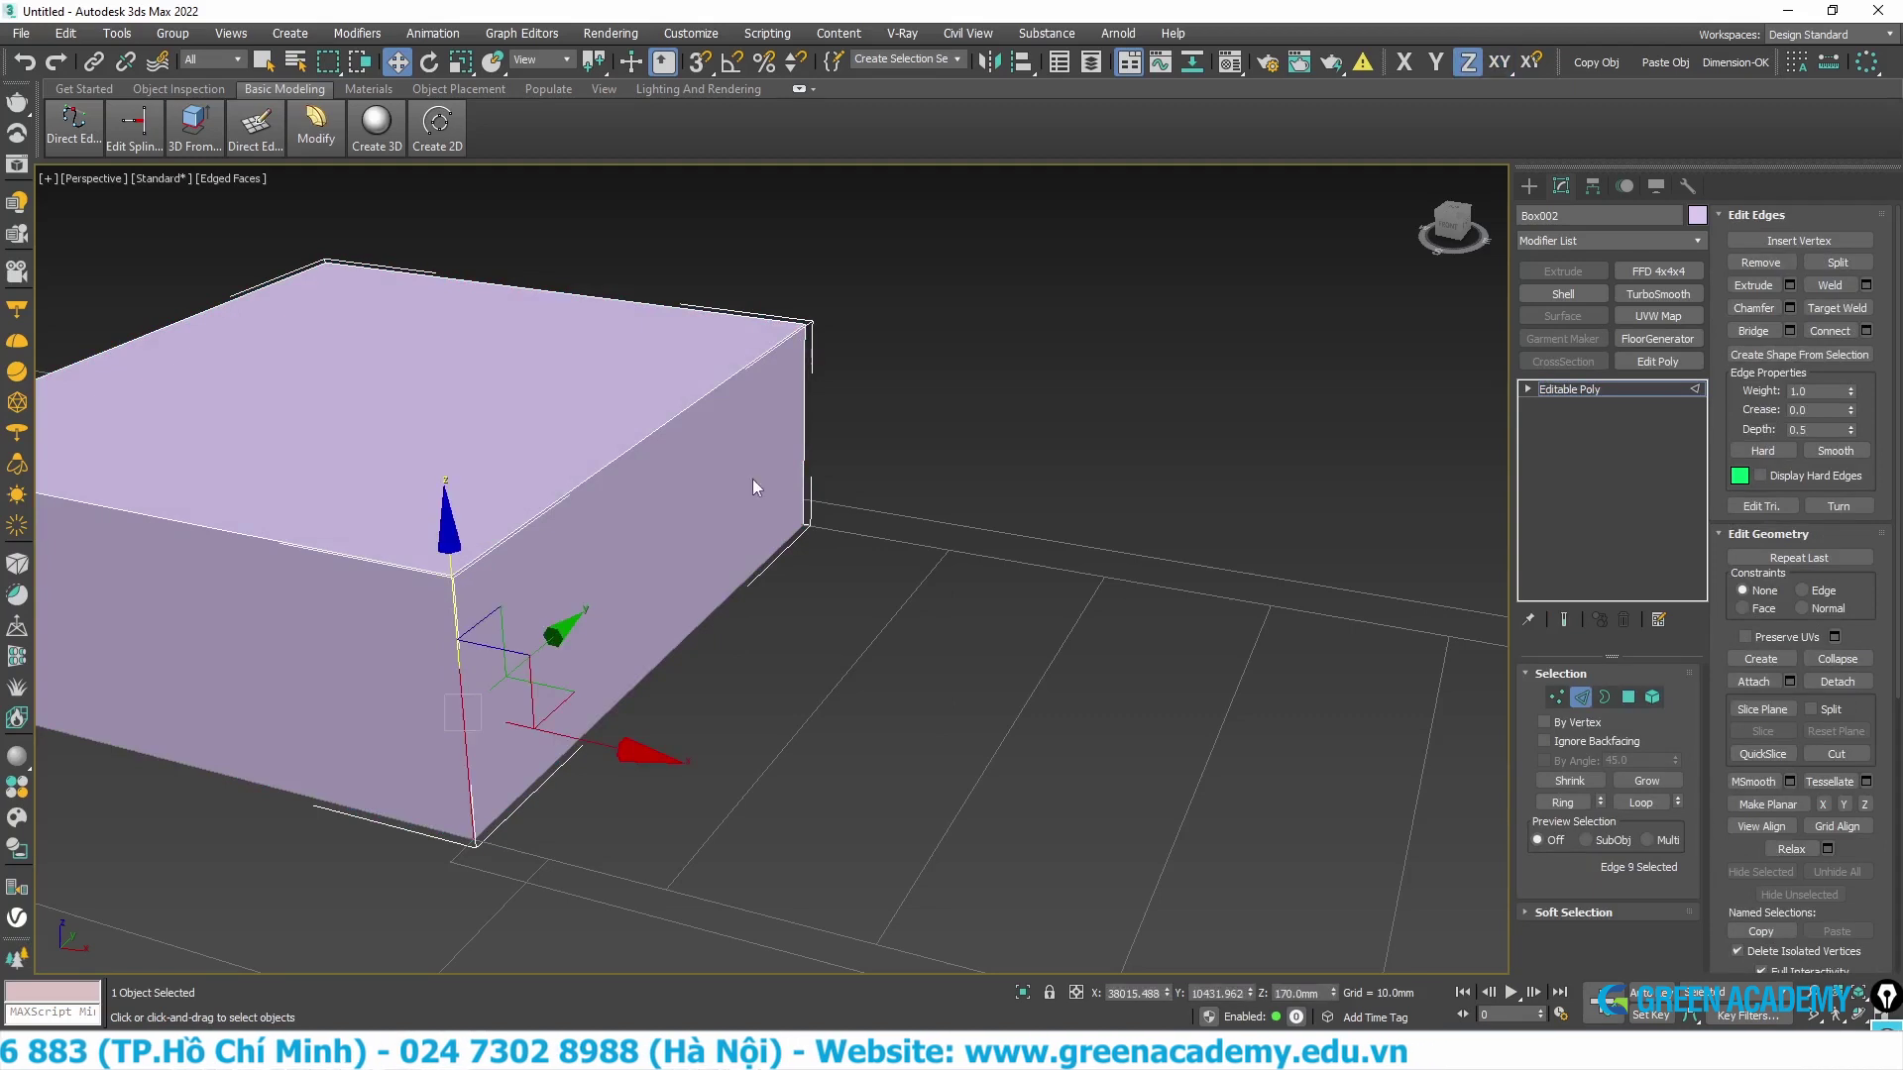
left_click(806, 436, "ctrl")
- Connect the two edges with a new edge loop and raise it to Z 240 mm
right_click(806, 436)
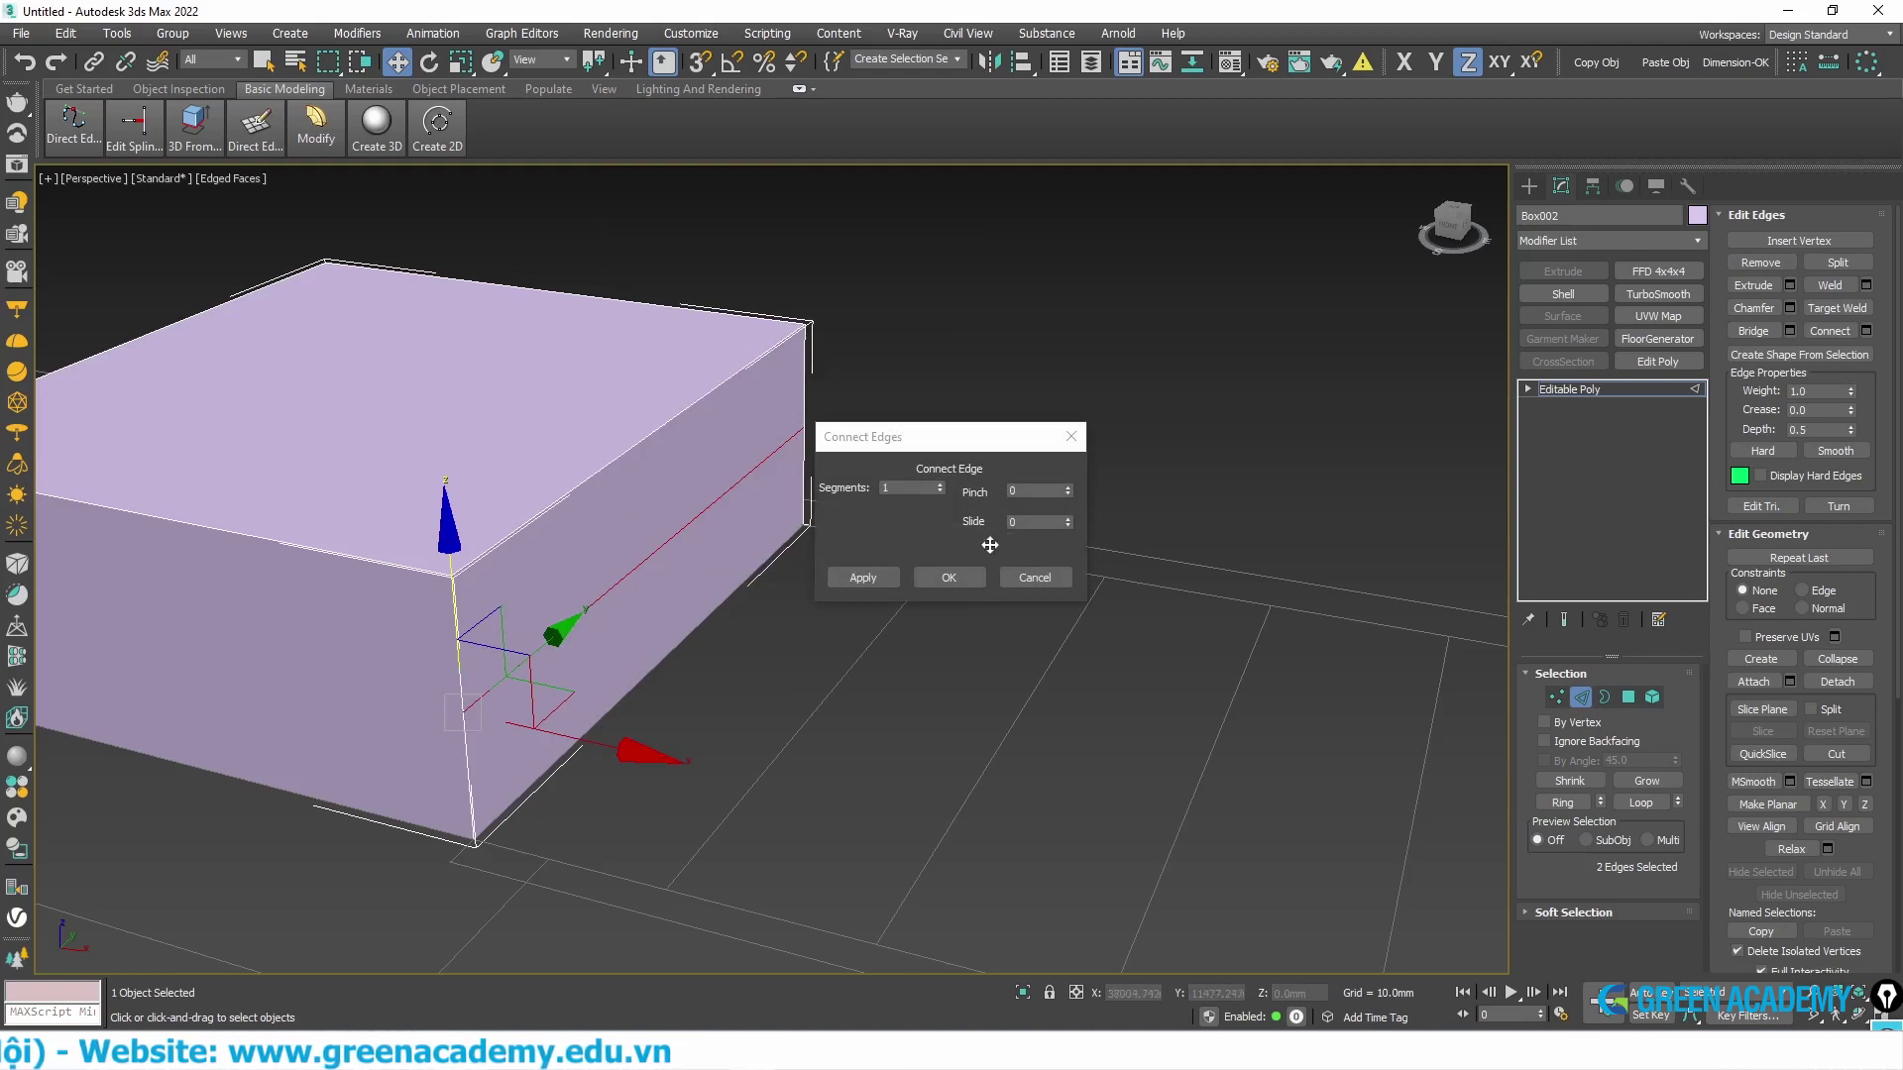
left_click(949, 576)
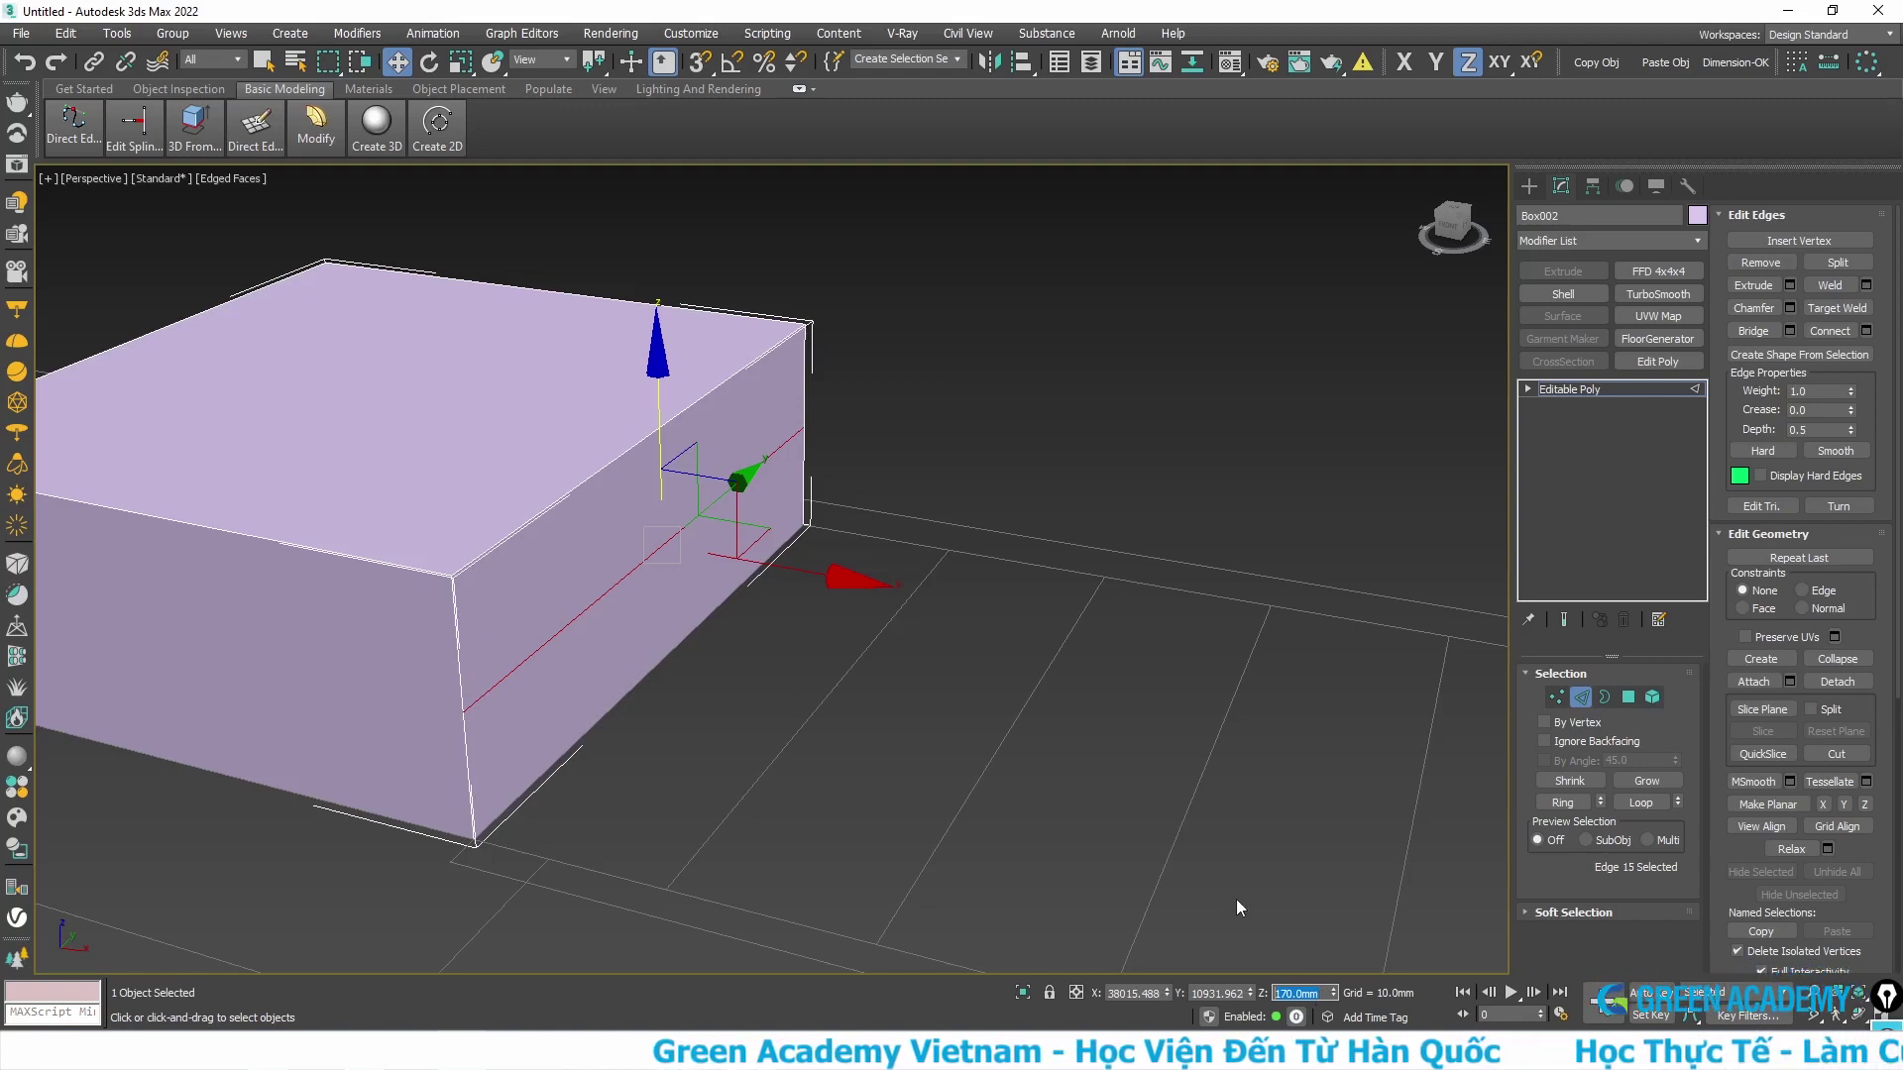
type("240")
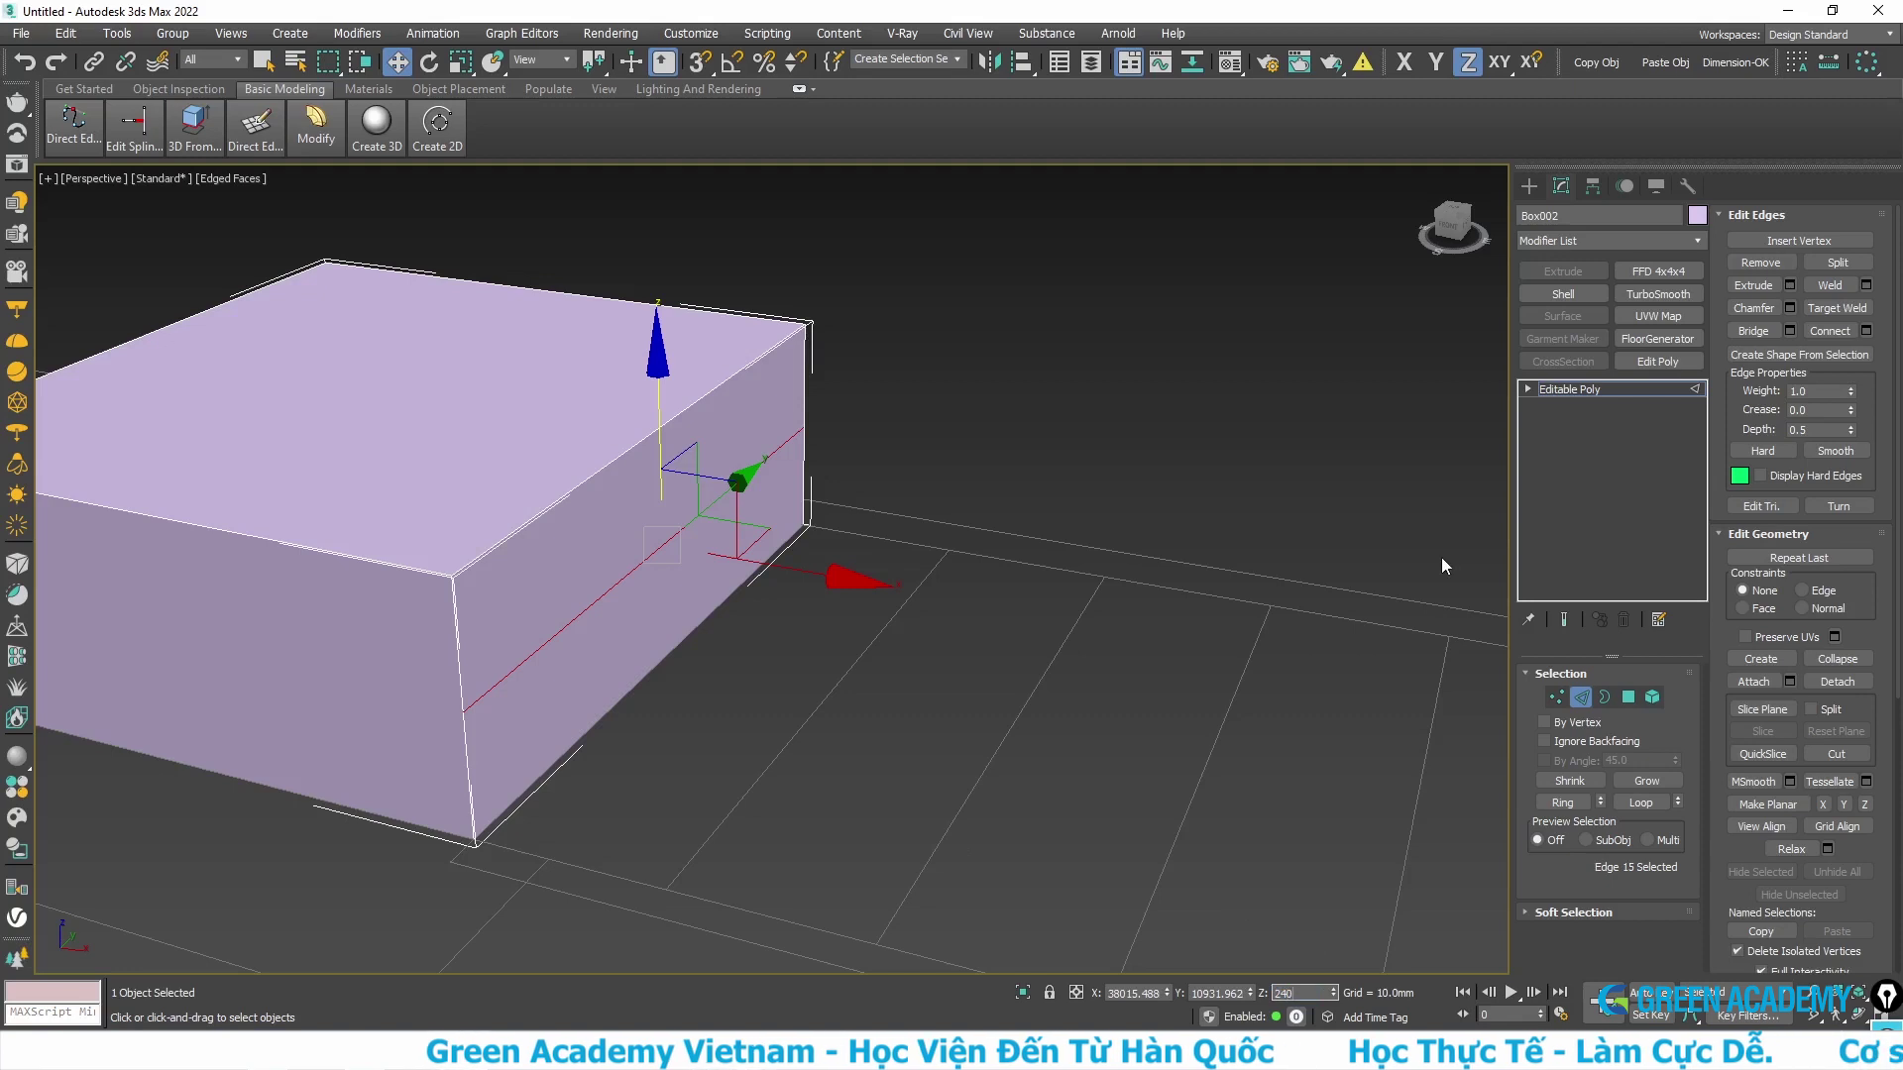
key("Return")
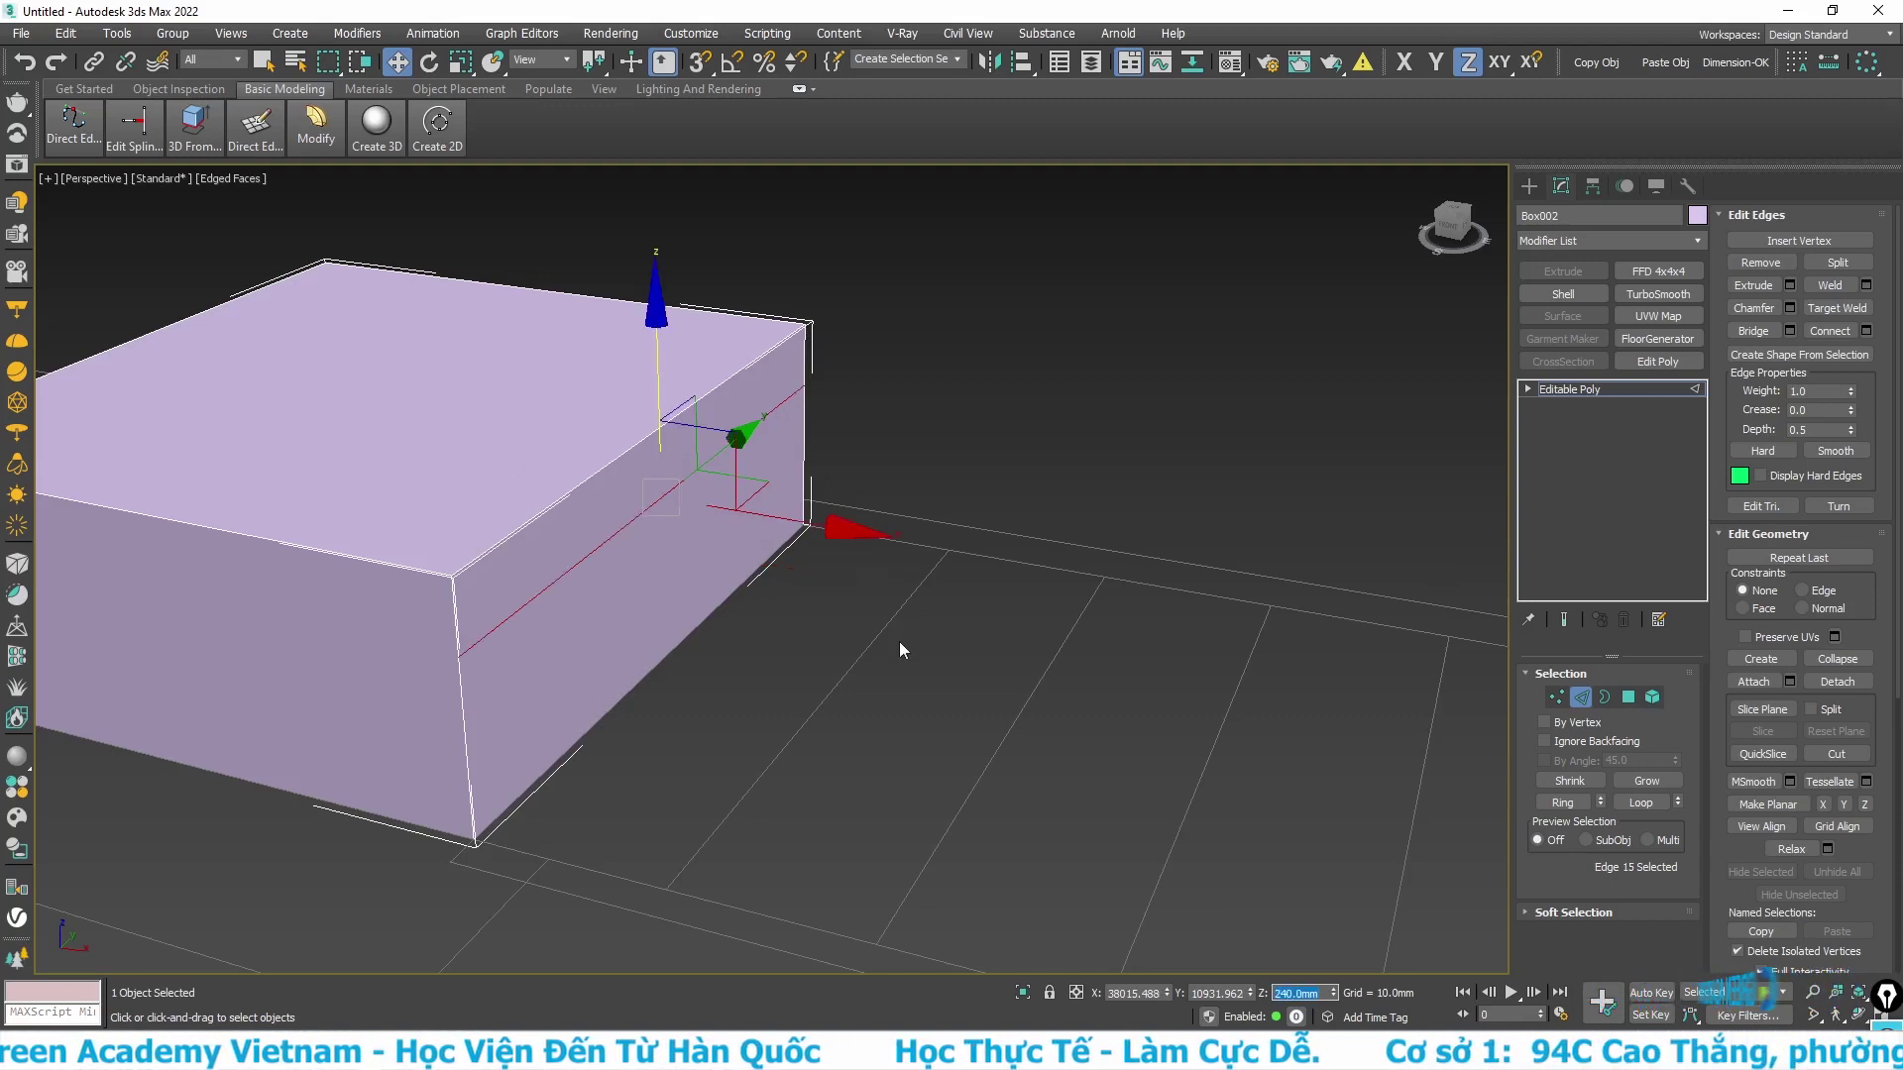
middle_click_drag(904, 634, 810, 628)
scroll(811, 628, "down", 3)
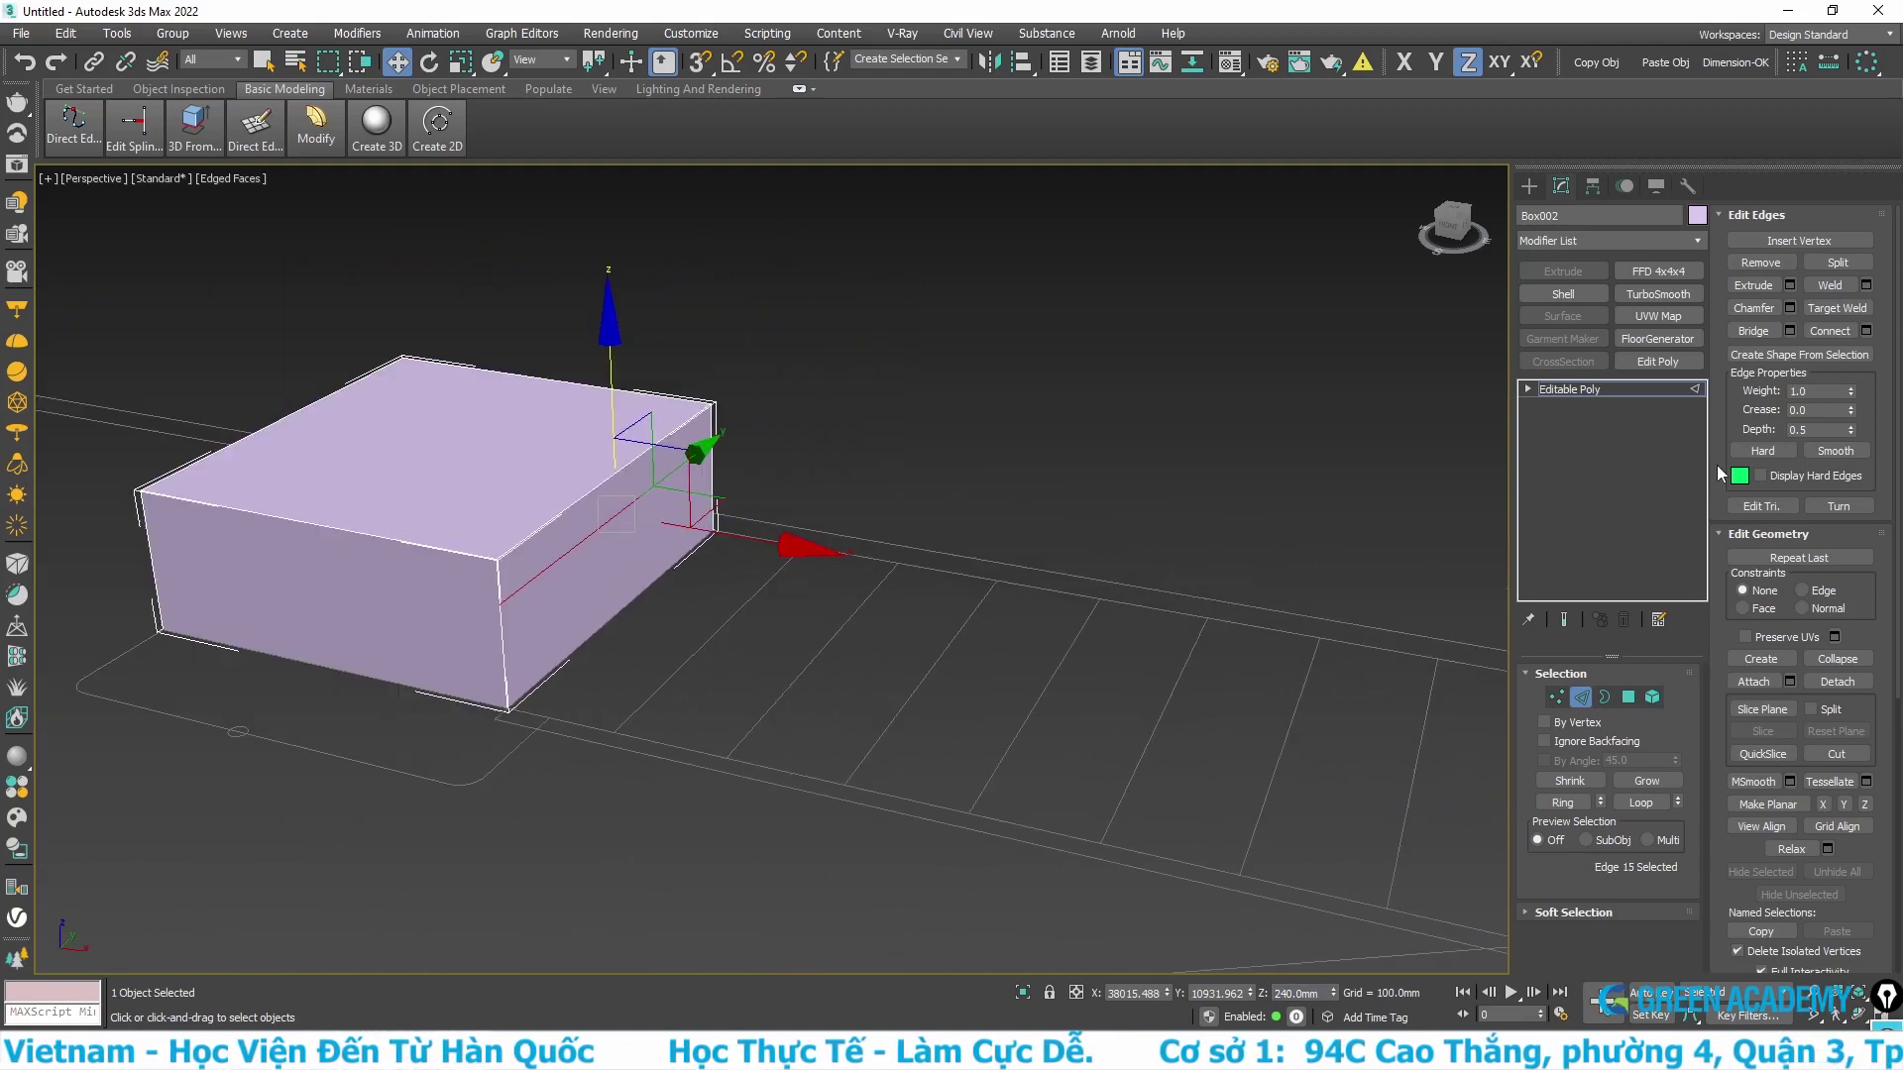
- Extrude the upper front strip polygon outward 10 mm, then slide it along X in Top view
left_click(1629, 697)
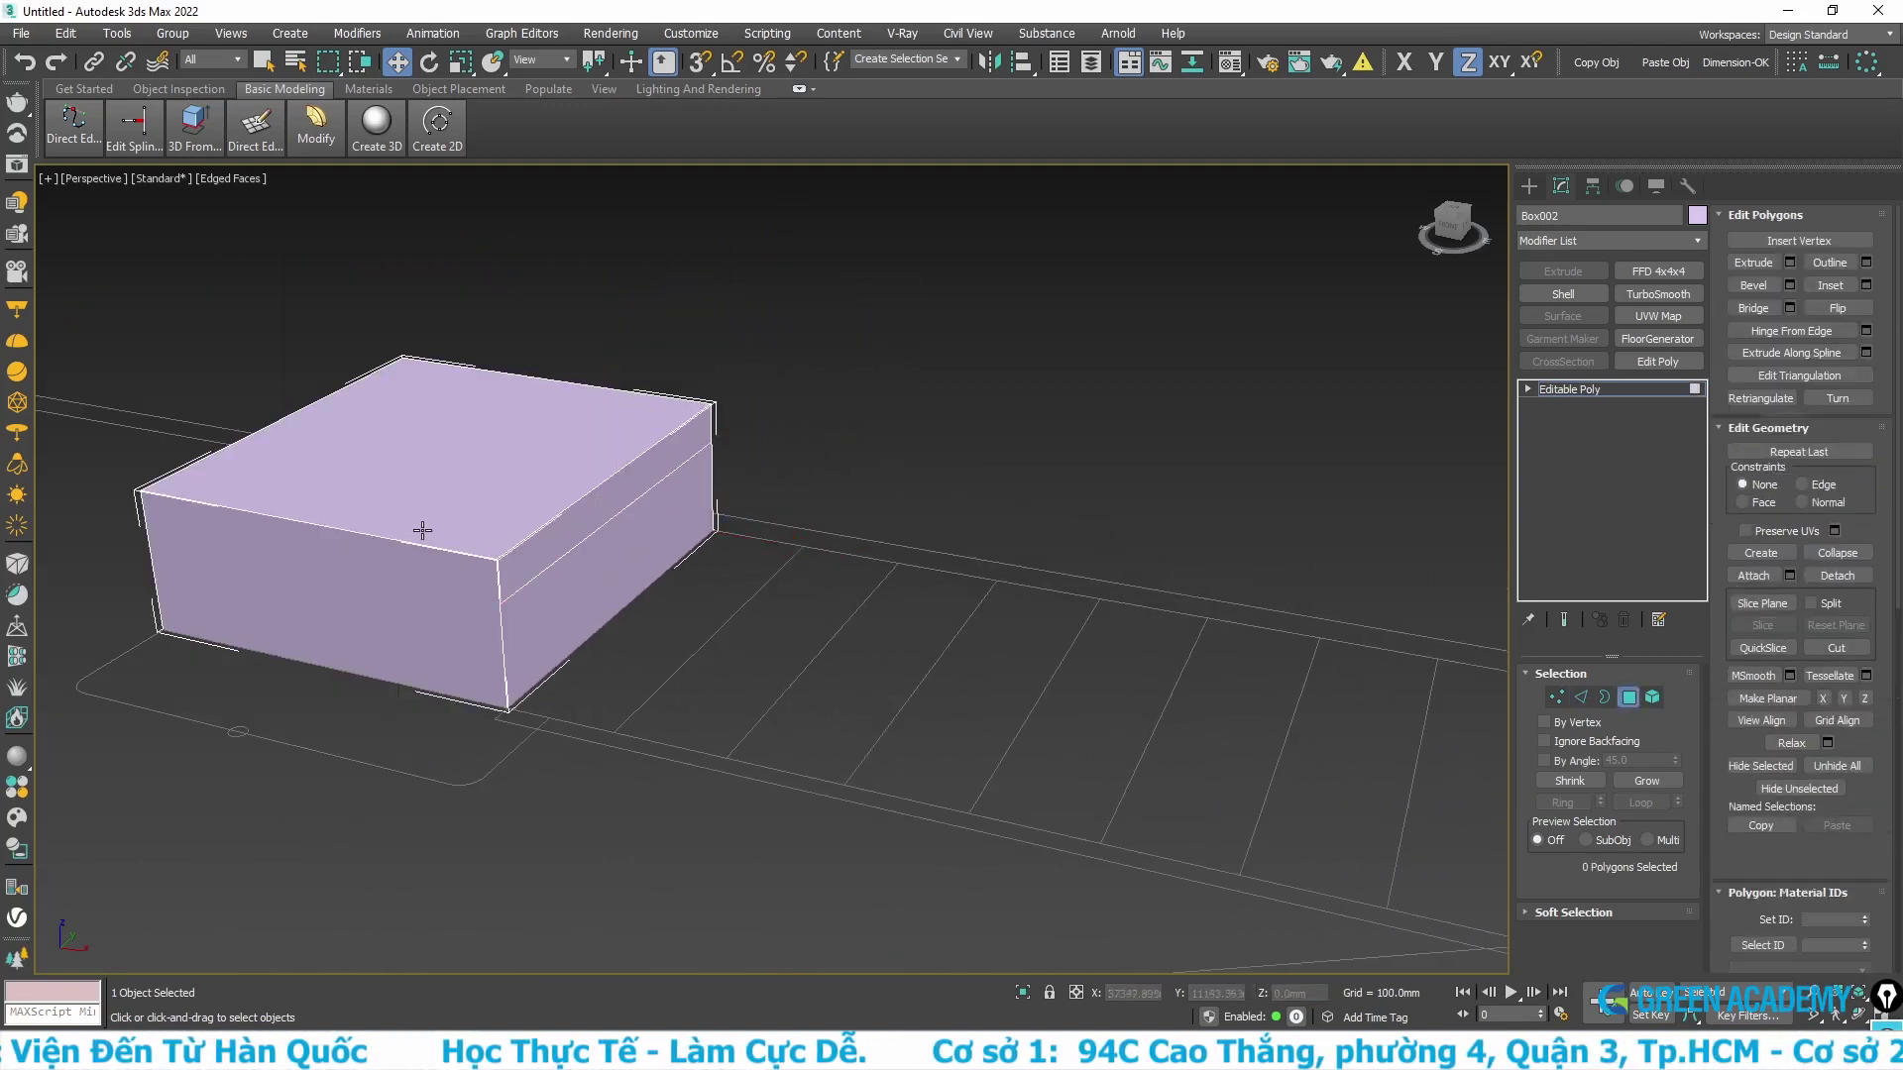
left_click(568, 532)
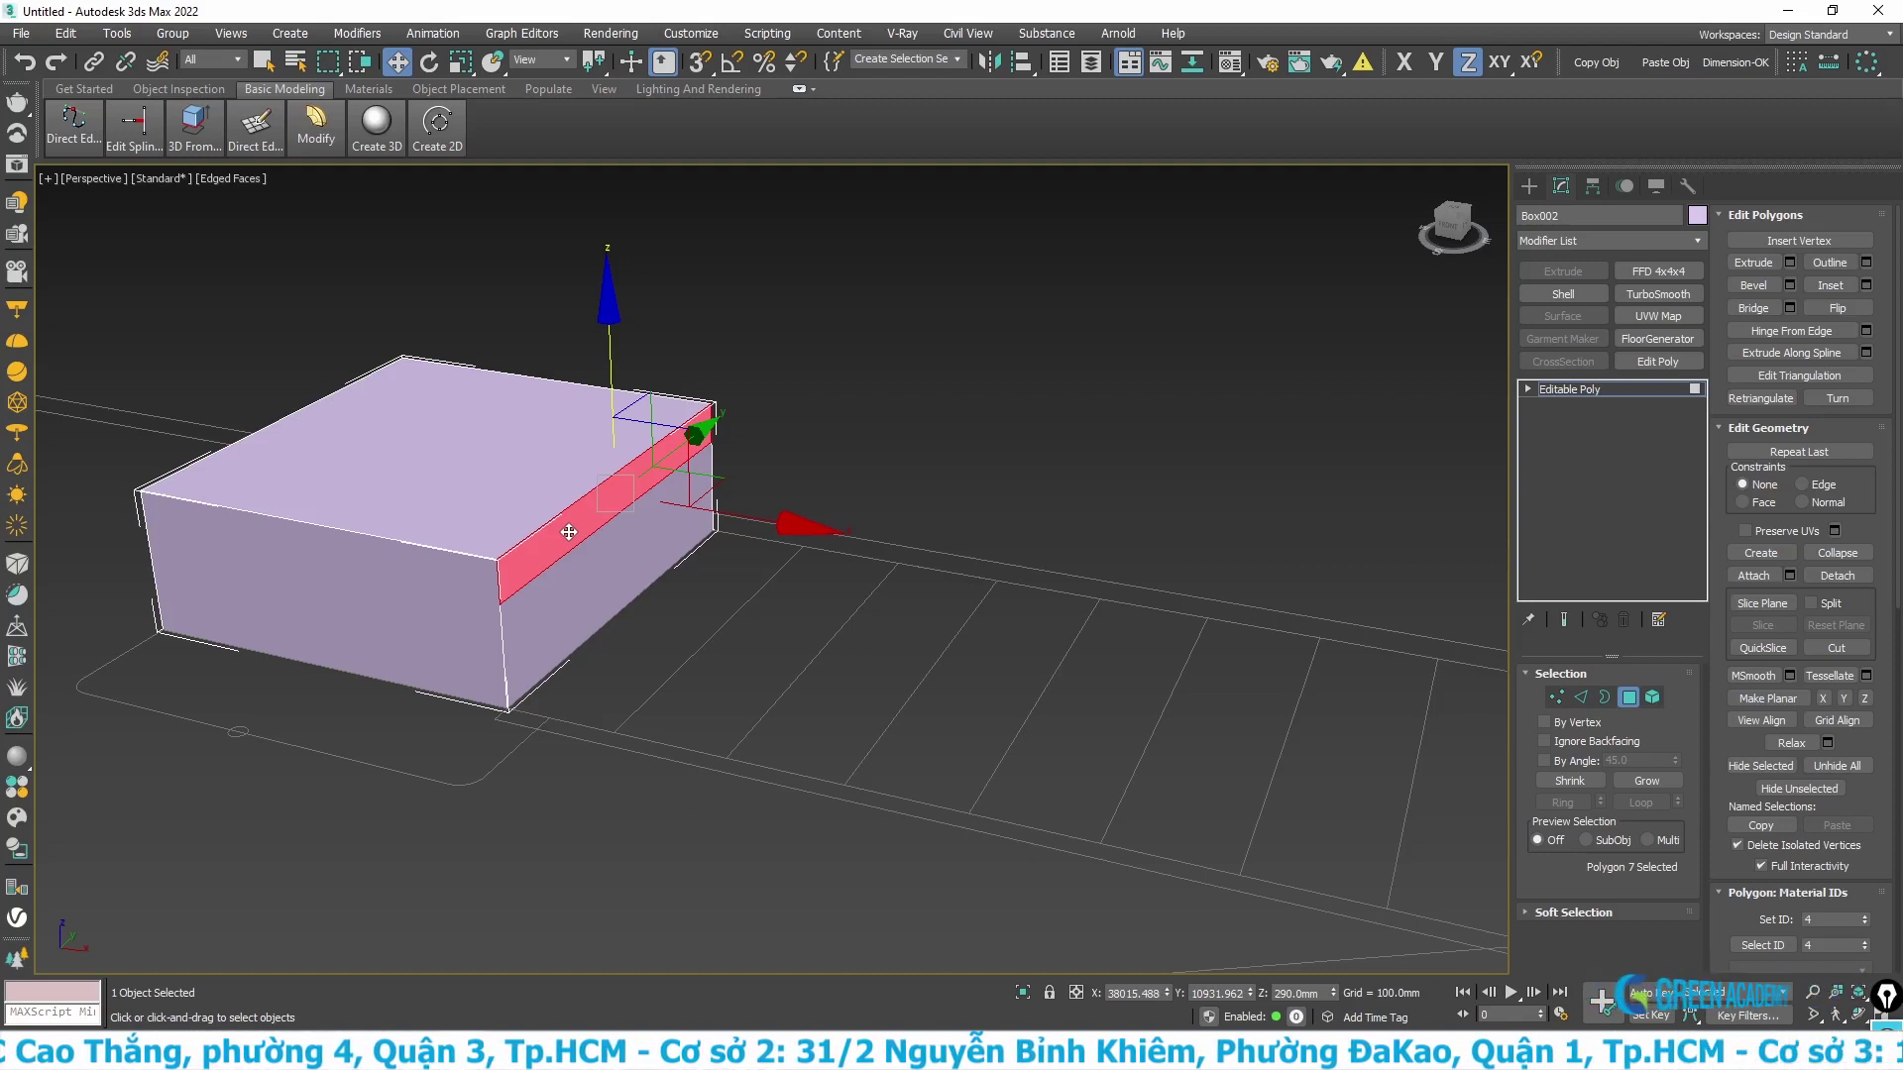
right_click(567, 533)
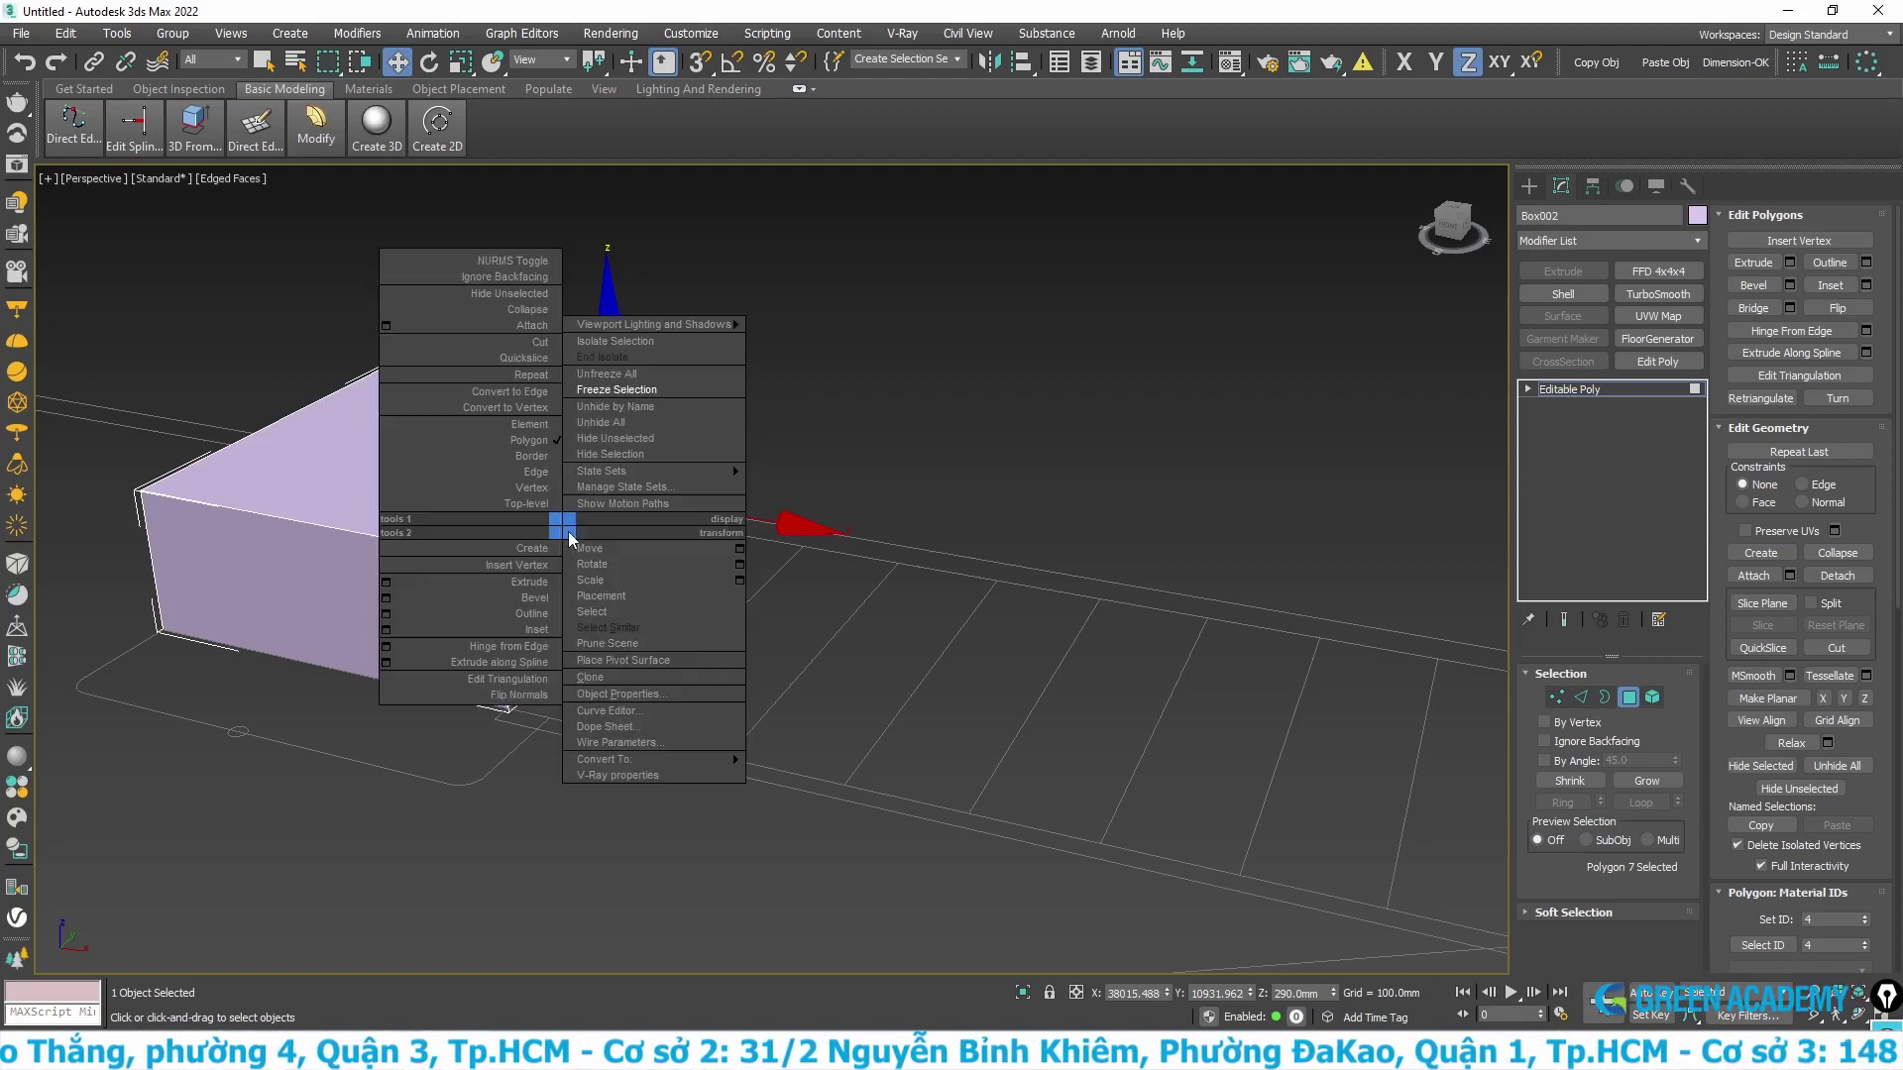
left_click(386, 583)
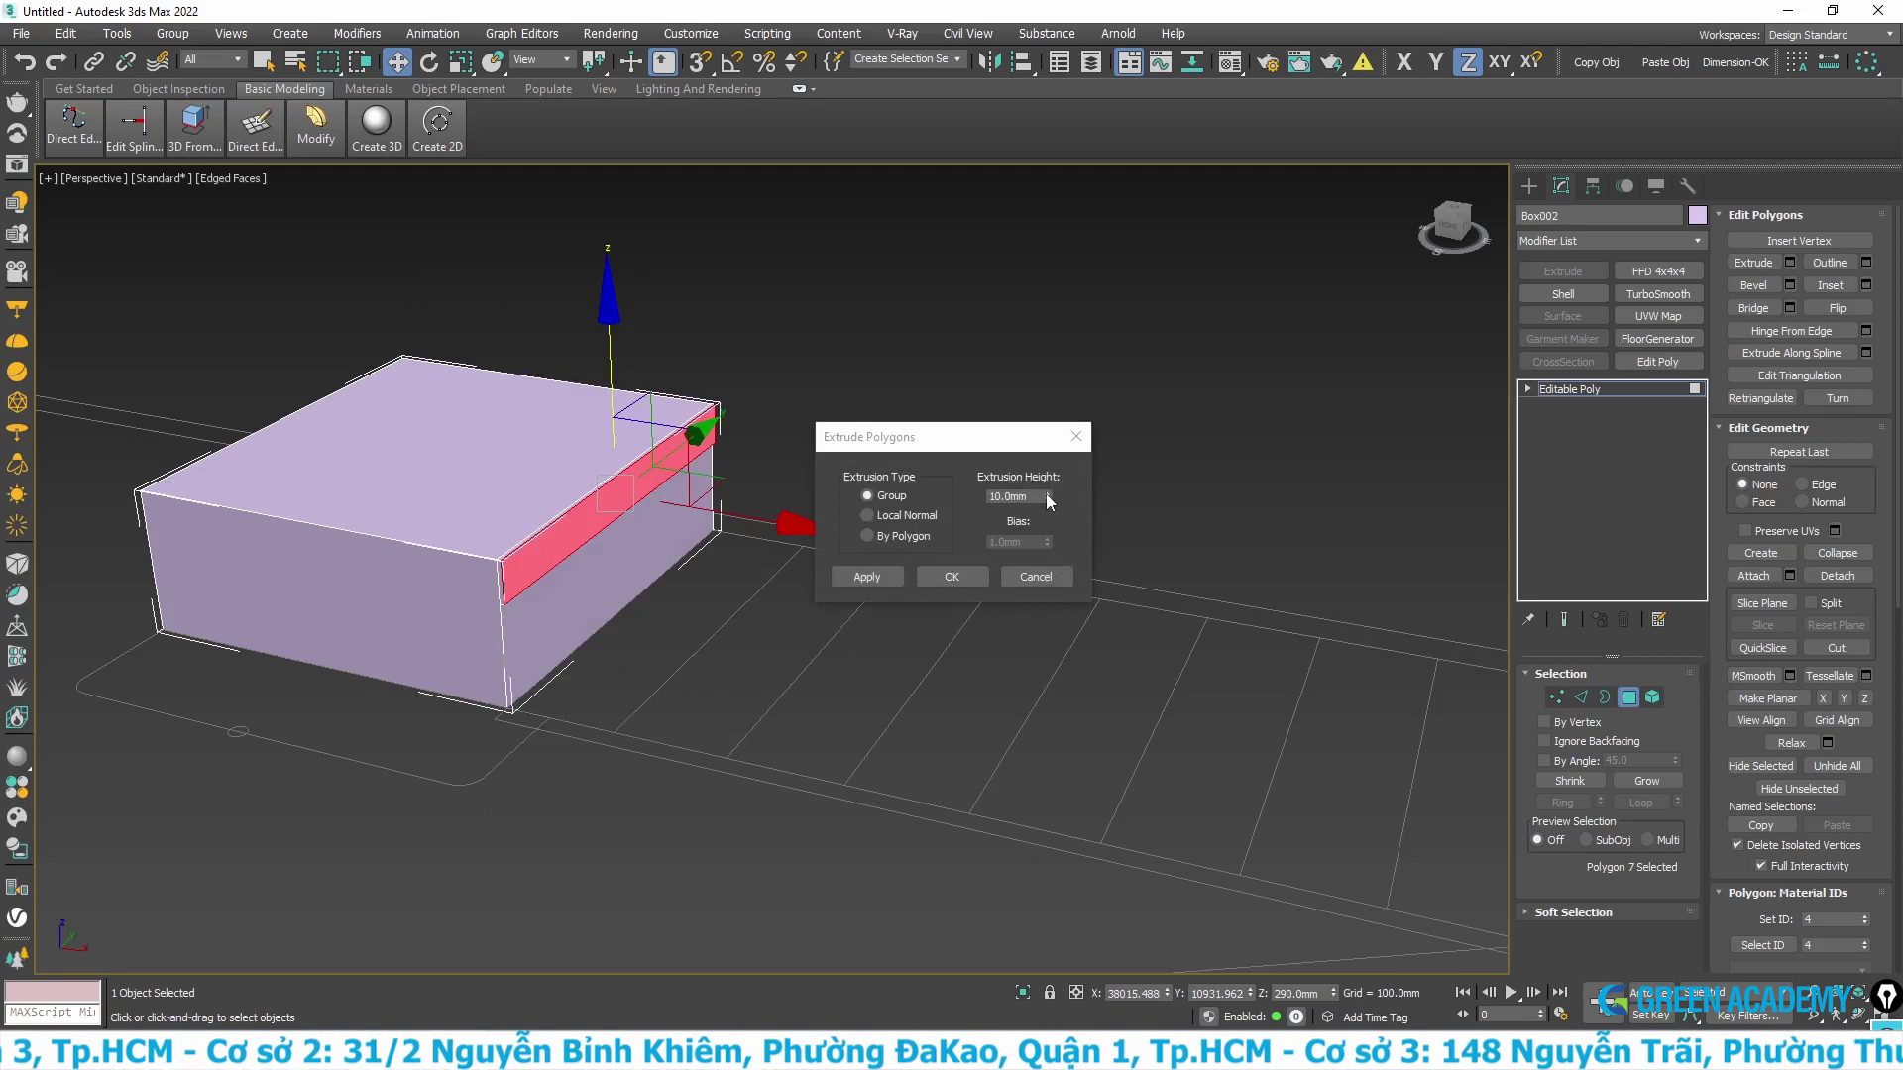
left_click_drag(1049, 501, 1049, 466)
left_click(951, 576)
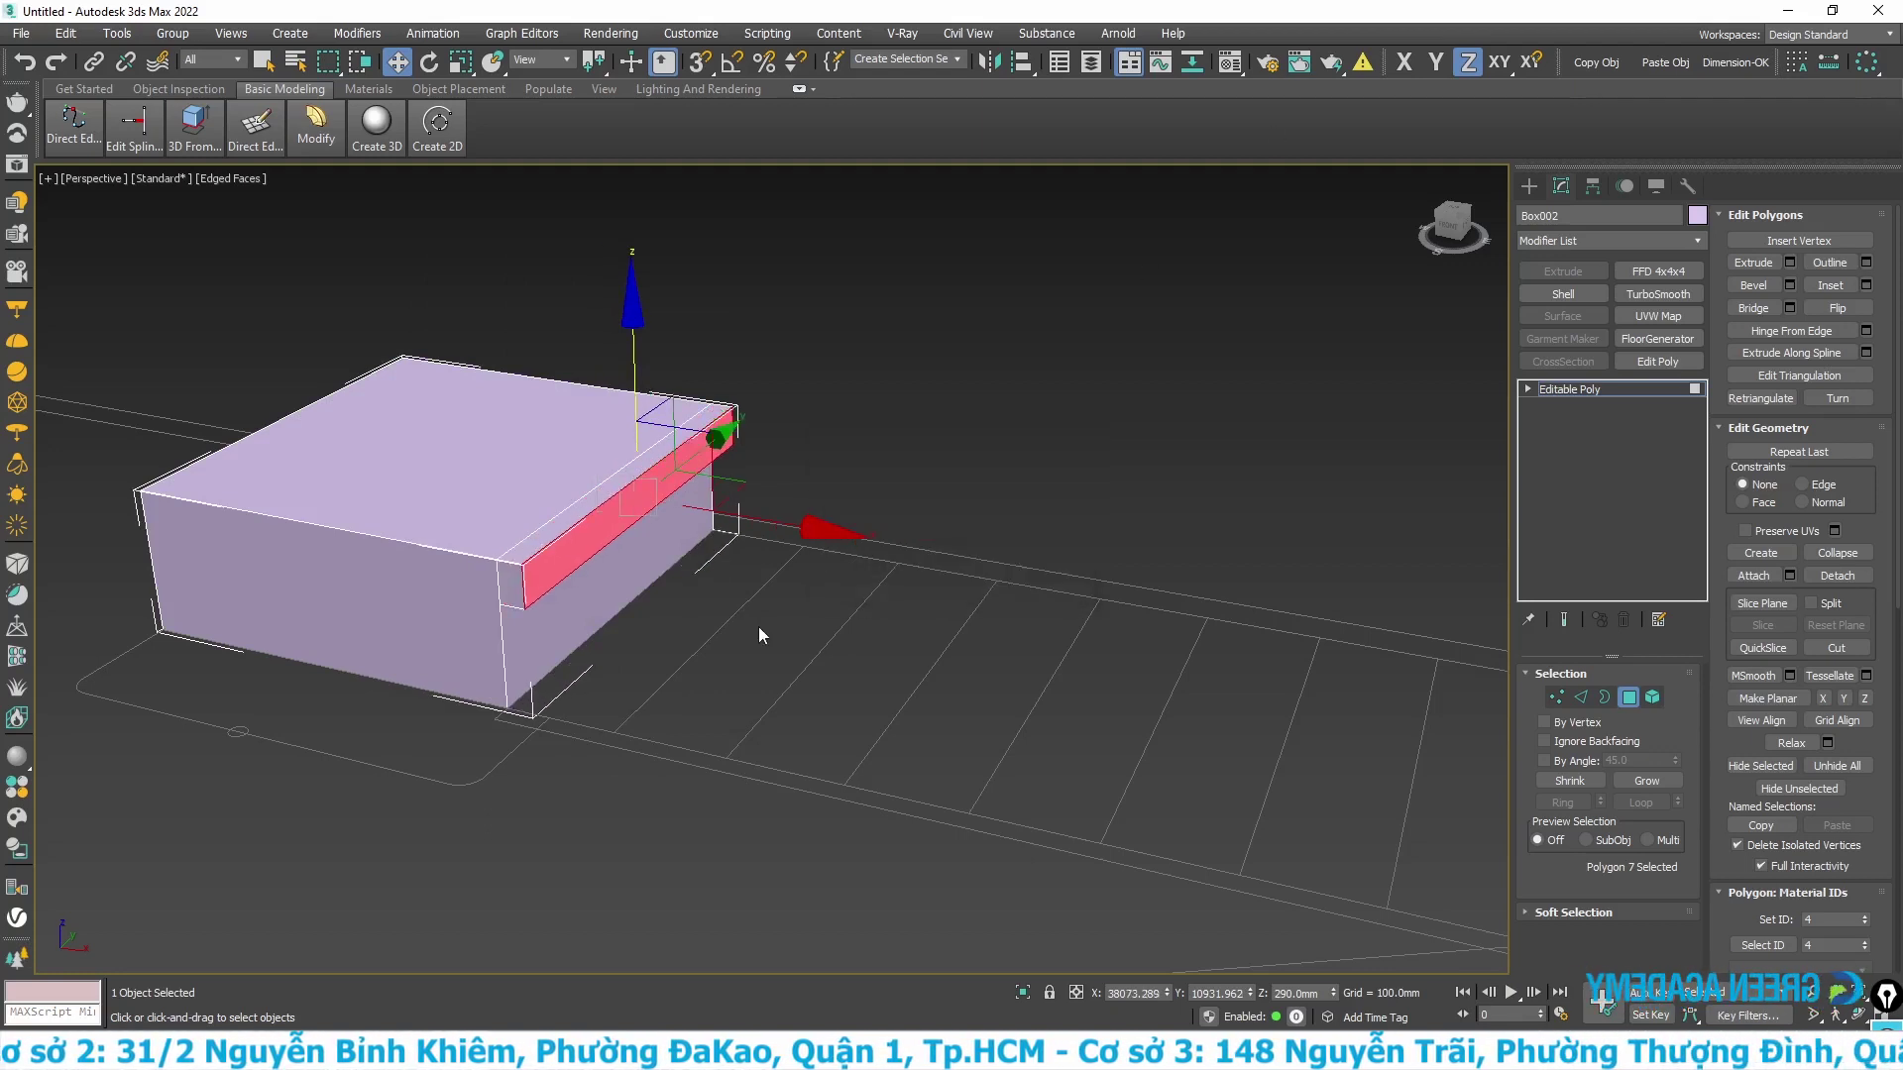
key("t")
left_click_drag(659, 514, 1390, 553)
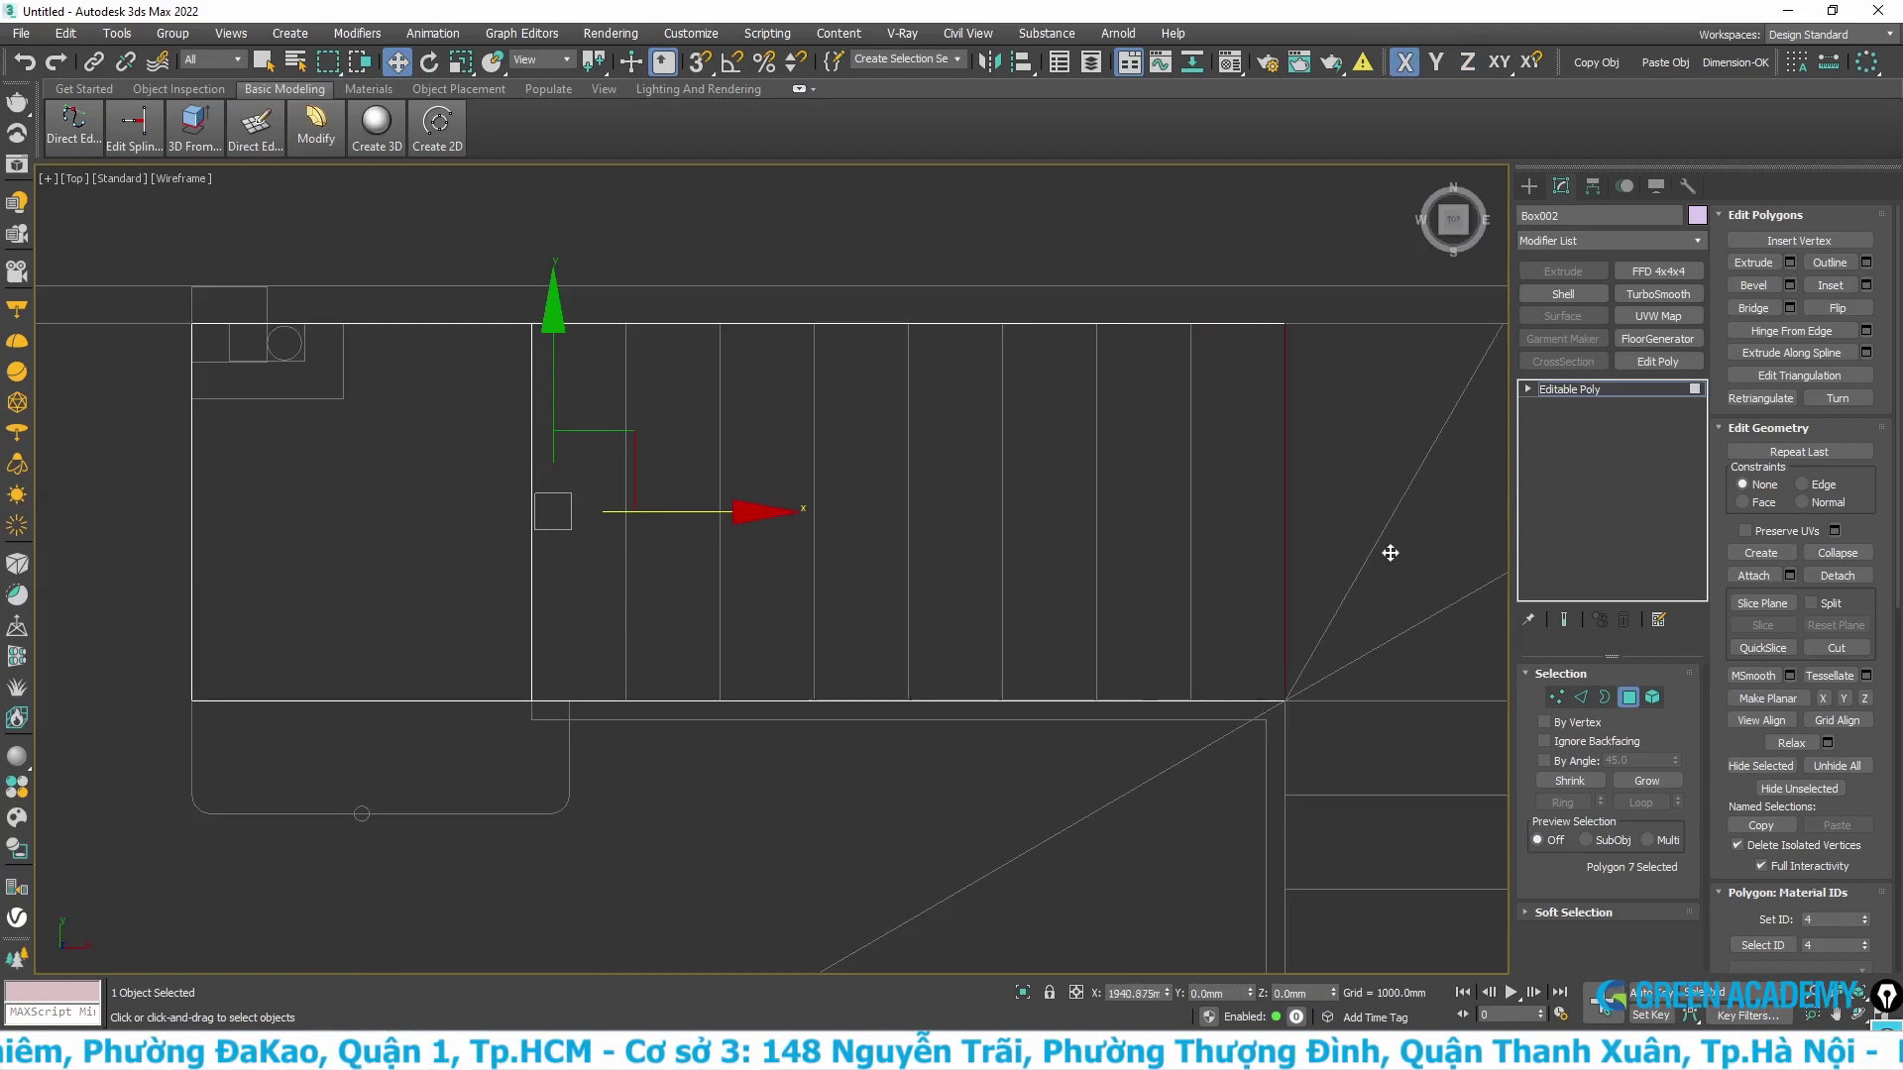
- Snap the extruded face onto the stair line in the Top view plan
middle_click_drag(1369, 545, 852, 579)
scroll(836, 573, "up", 5)
scroll(836, 573, "up", 1)
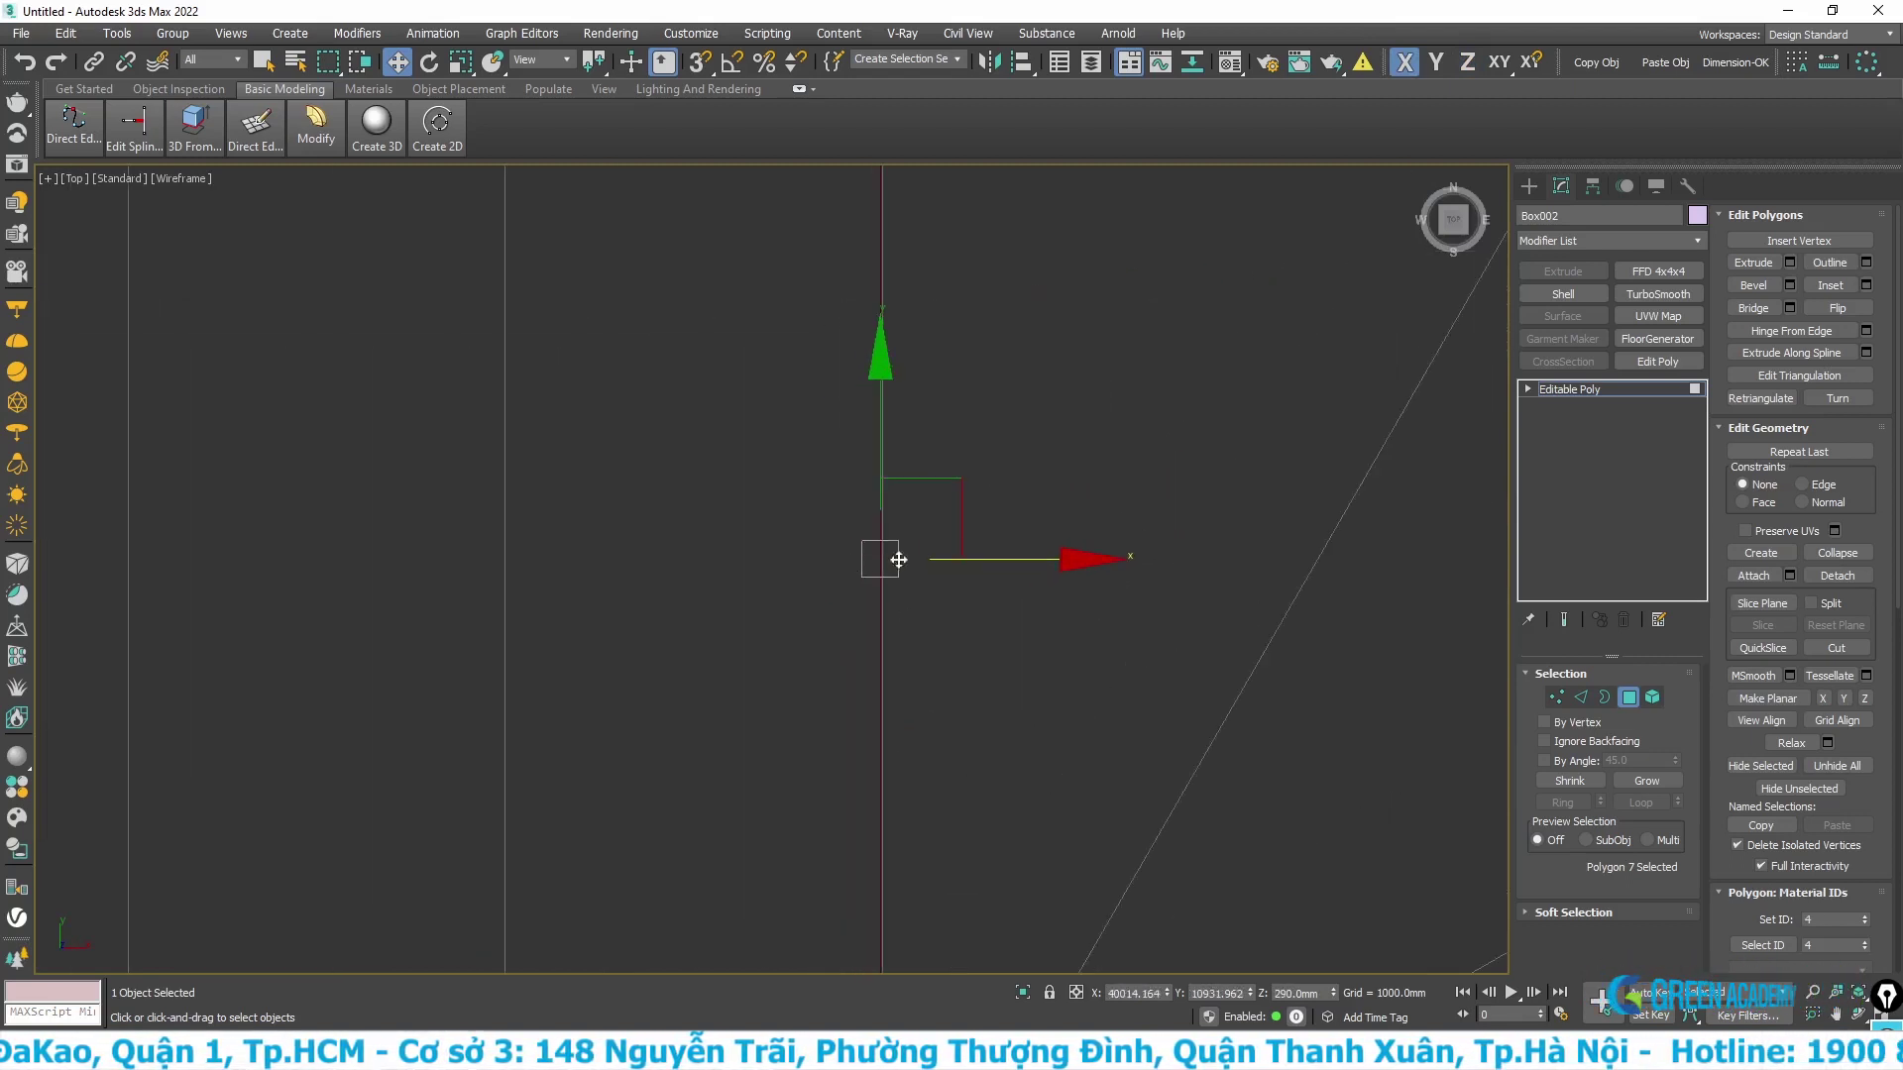
scroll(935, 561, "up", 2)
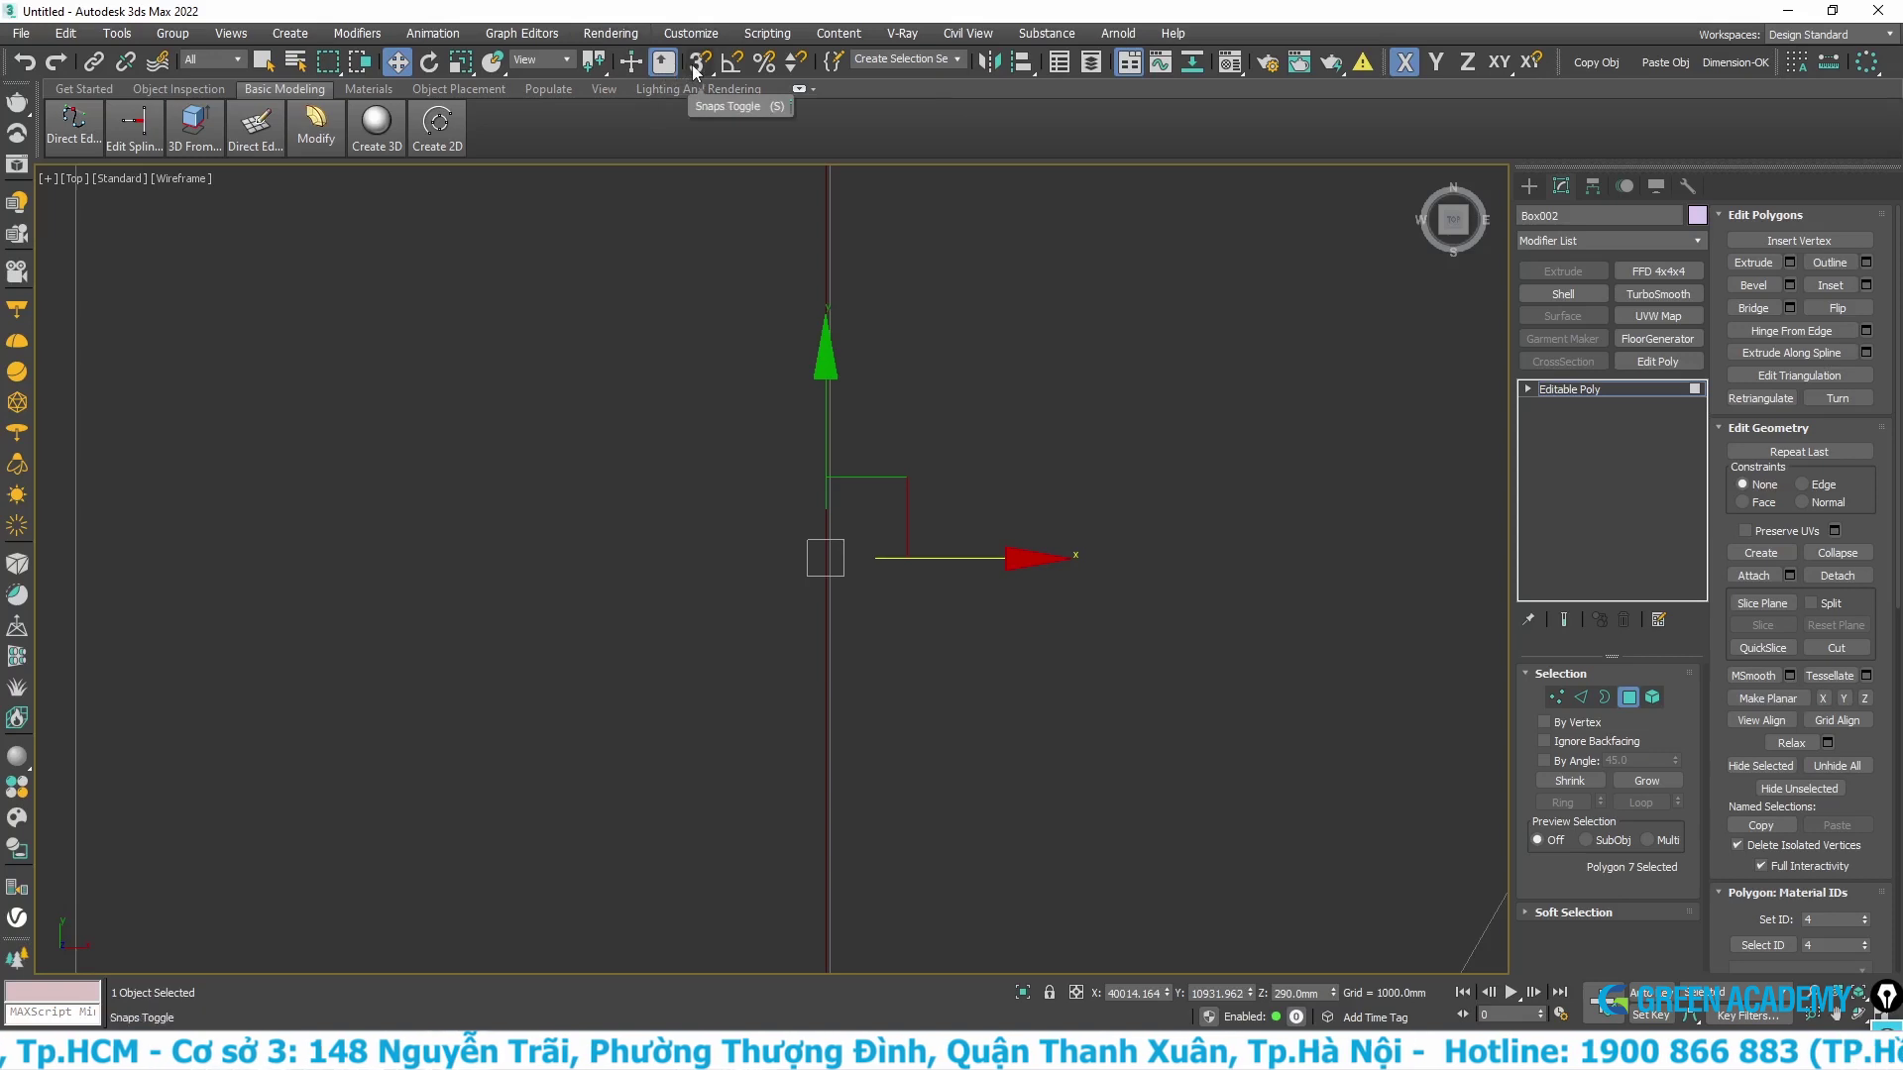
left_click_drag(974, 557, 830, 558)
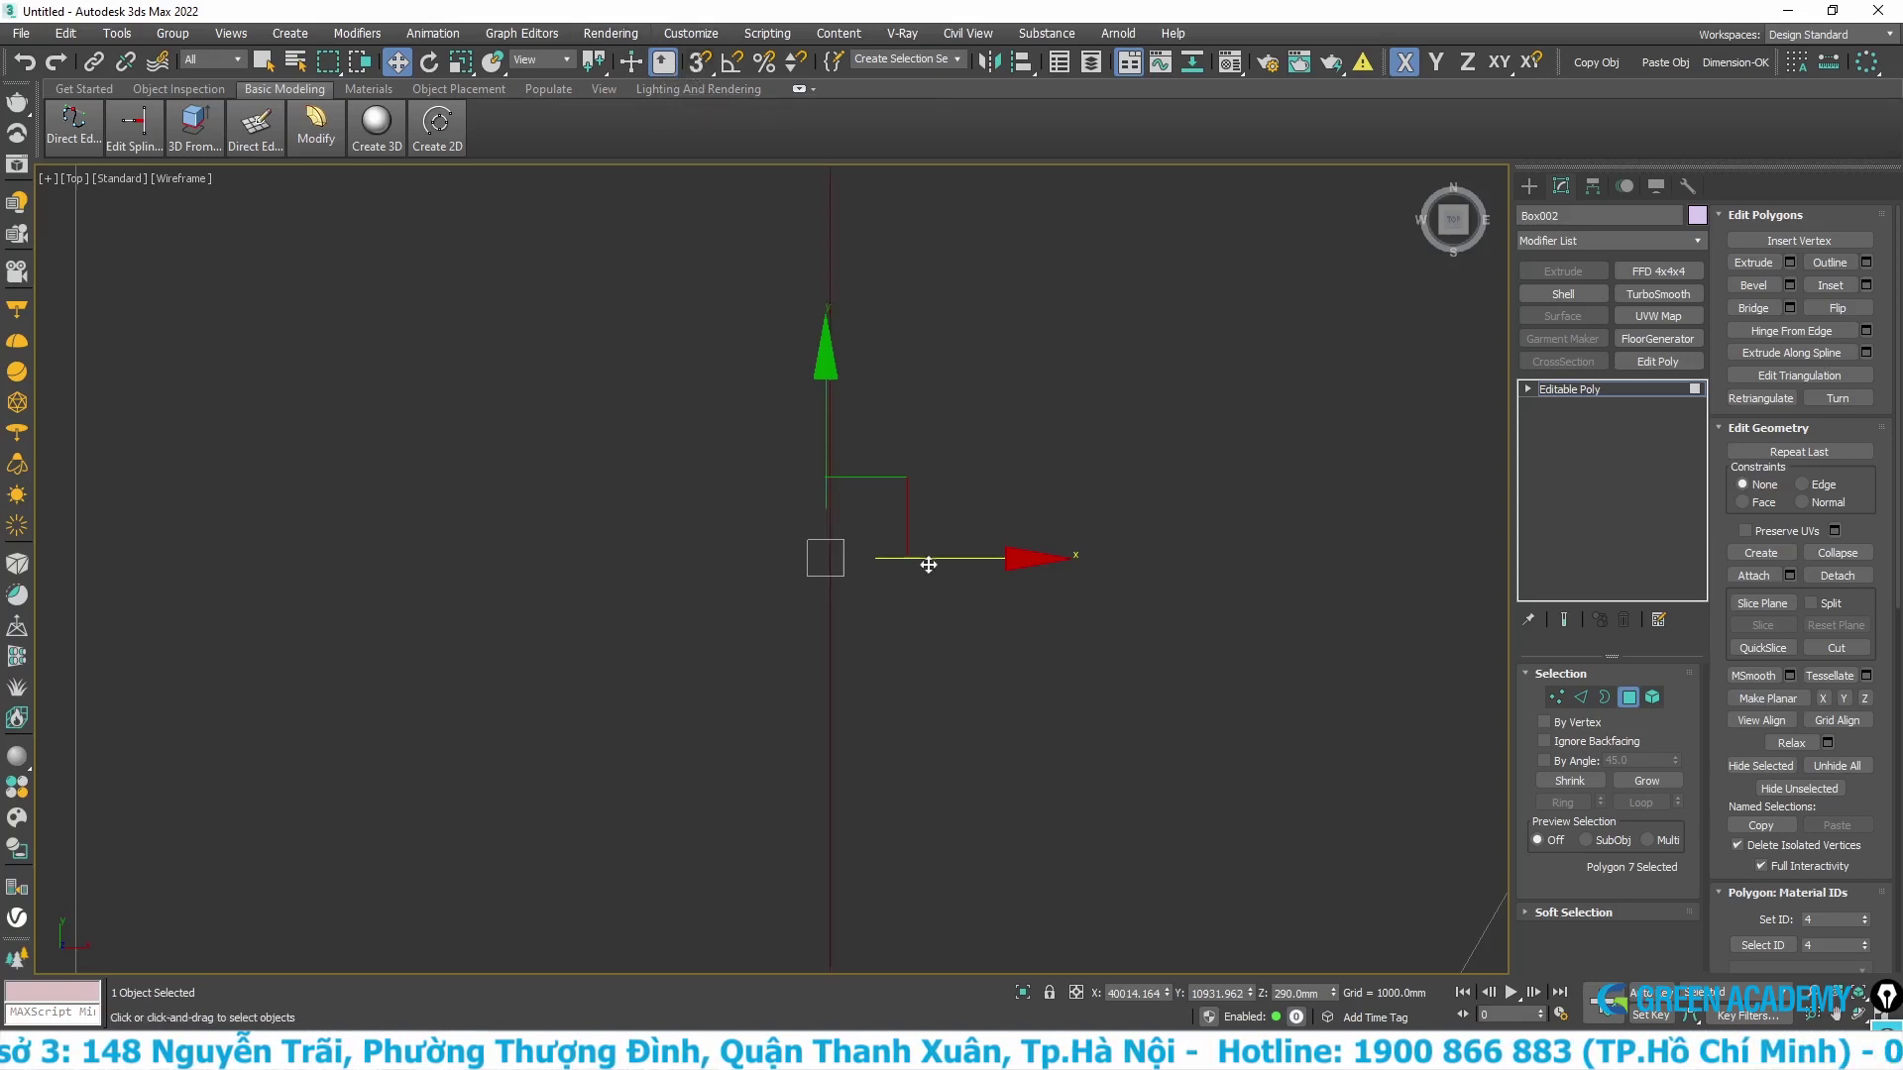
scroll(871, 515, "down", 1)
scroll(956, 481, "down", 2)
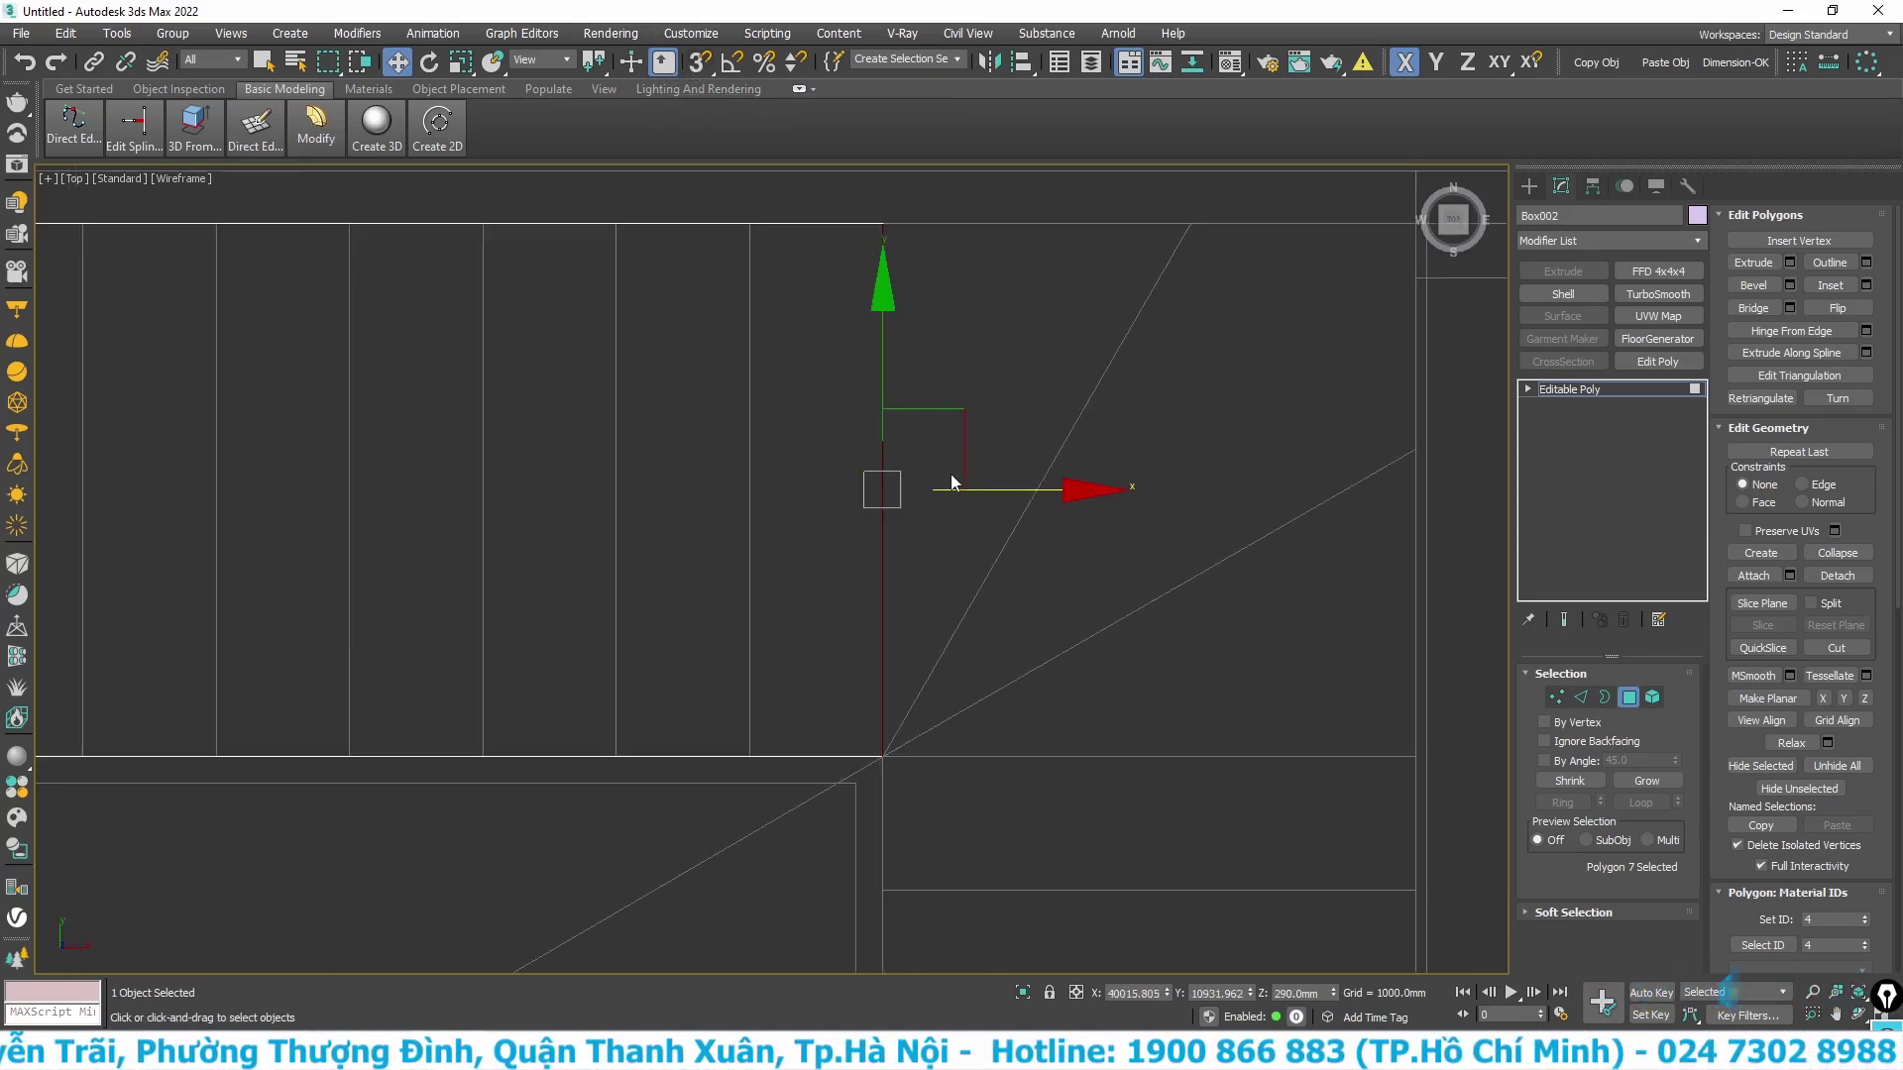
scroll(963, 503, "down", 1)
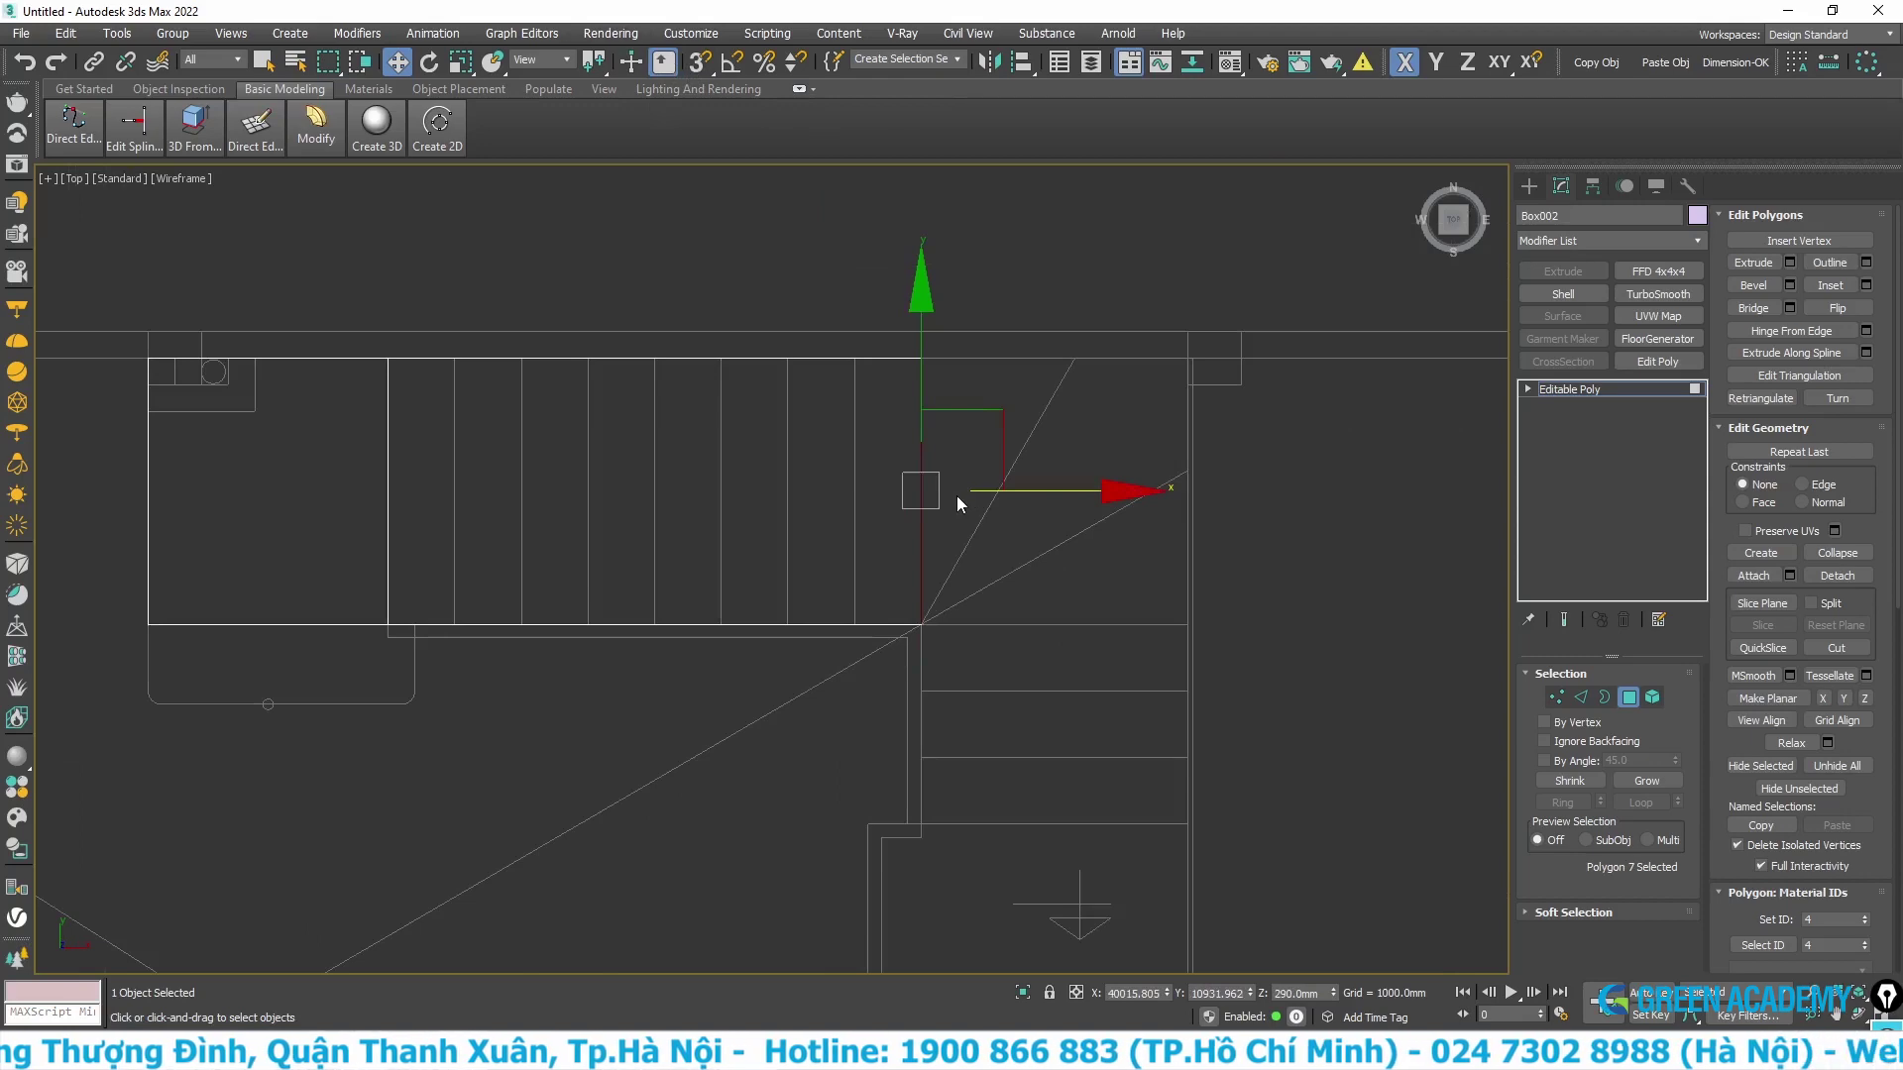
middle_click_drag(957, 504, 973, 568)
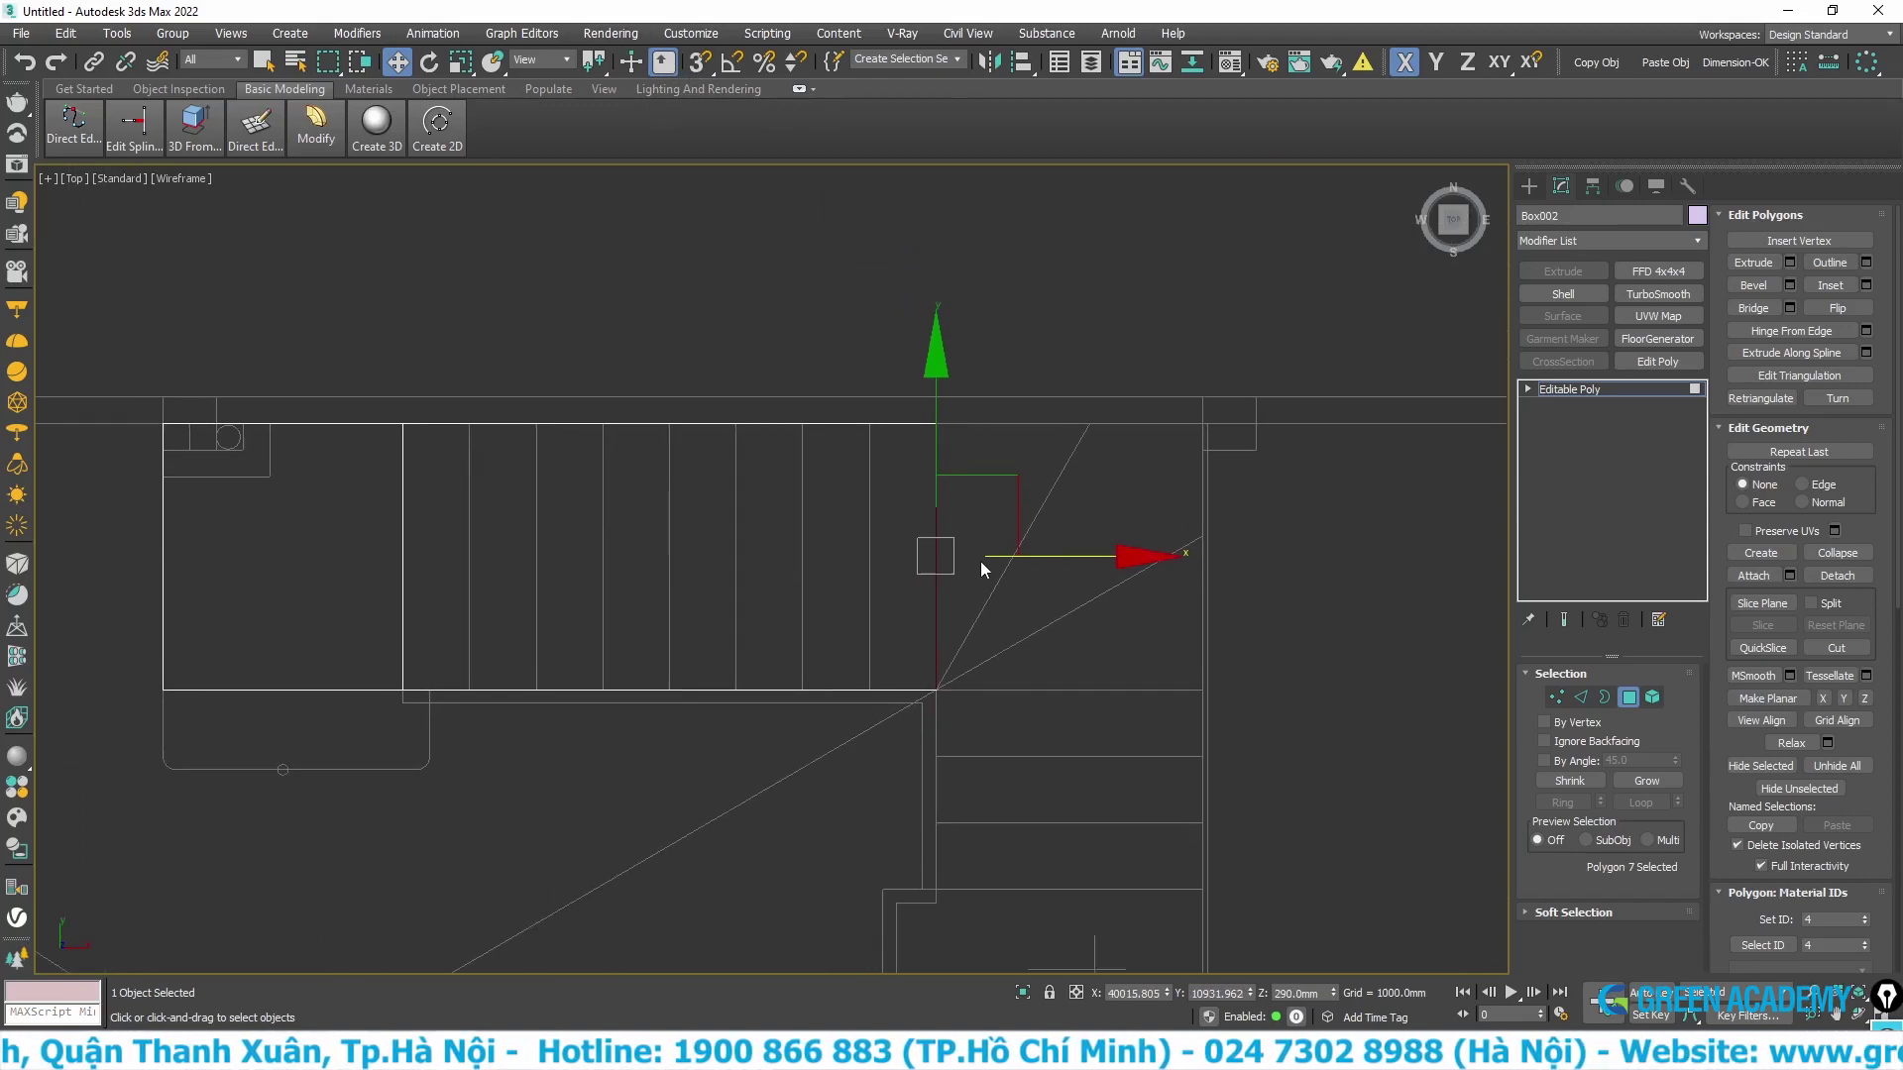
- Check the strip's position in Front view, then return to Top view
key("f")
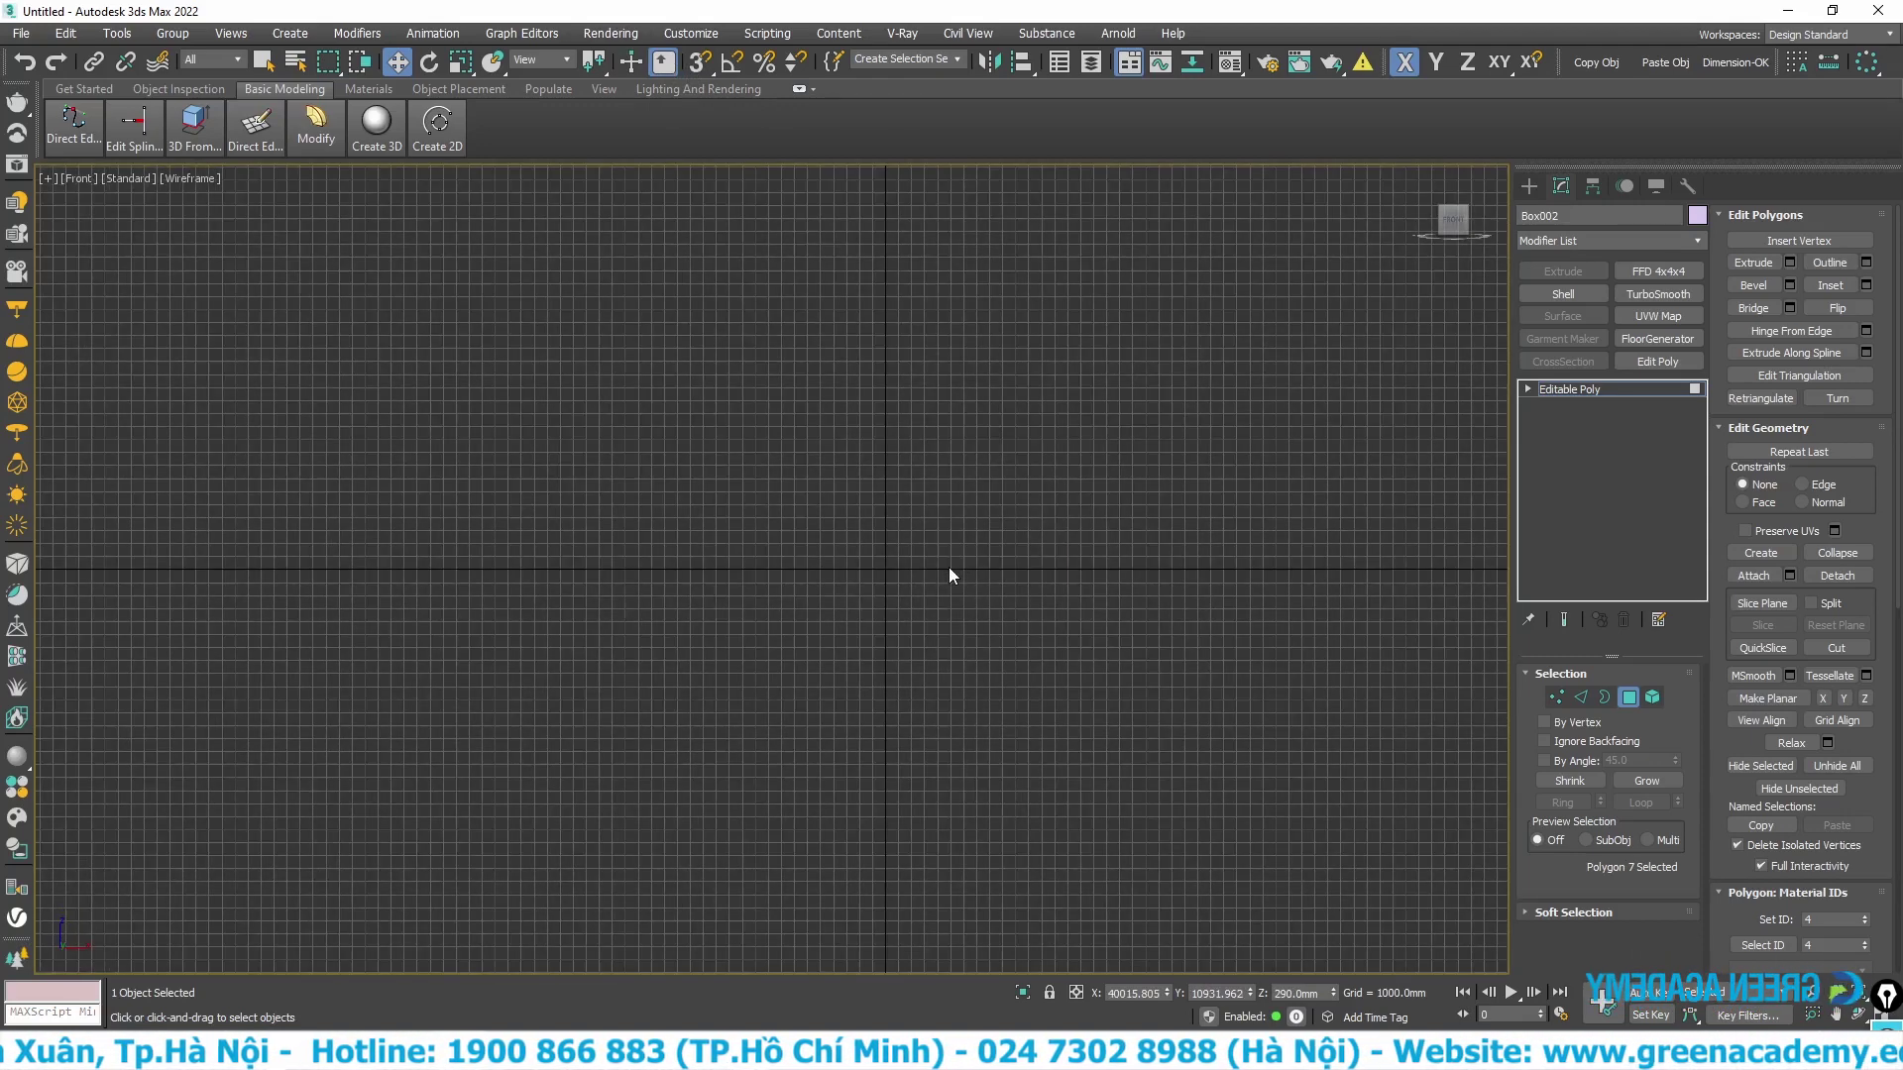
key("g")
scroll(852, 652, "down", 2)
scroll(862, 645, "down", 1)
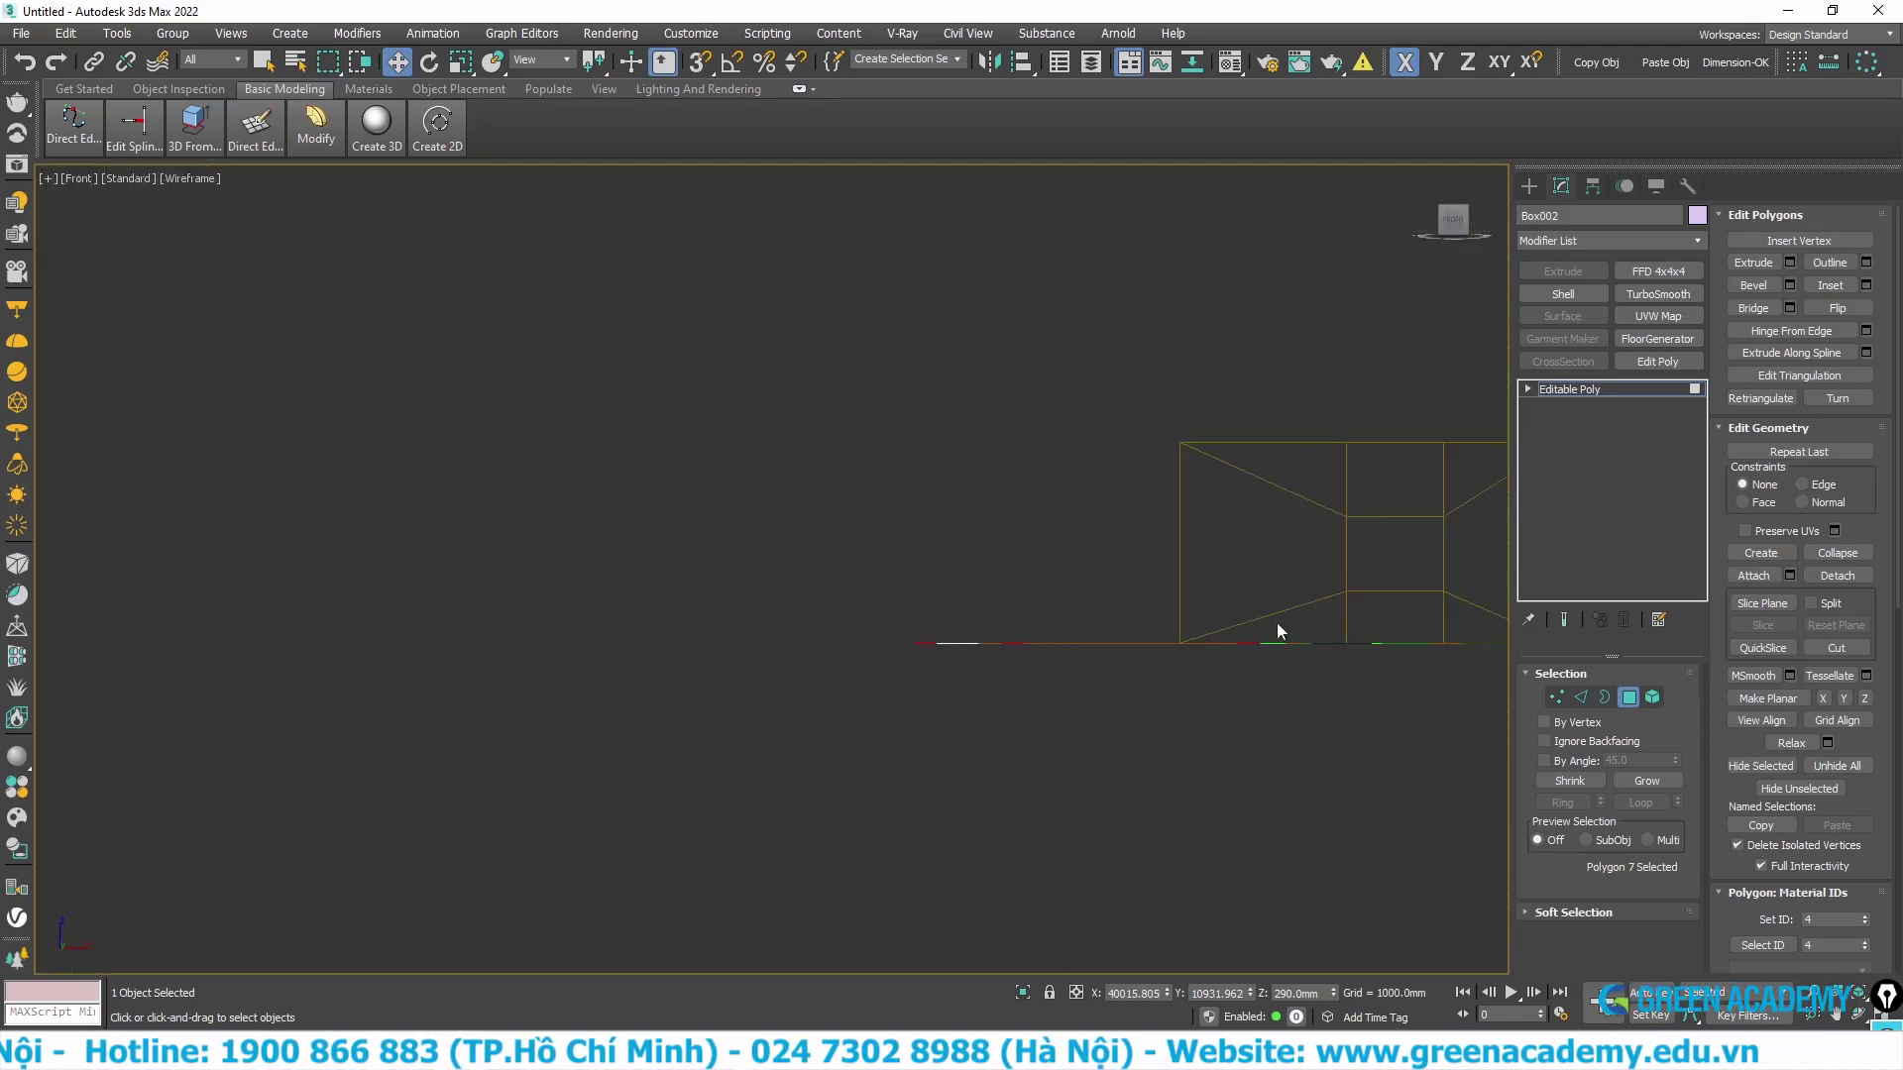
mouse_move(1274, 637)
middle_mouse_down()
mouse_move(725, 755)
mouse_move(268, 735)
middle_mouse_up()
scroll(268, 734, "down", 2)
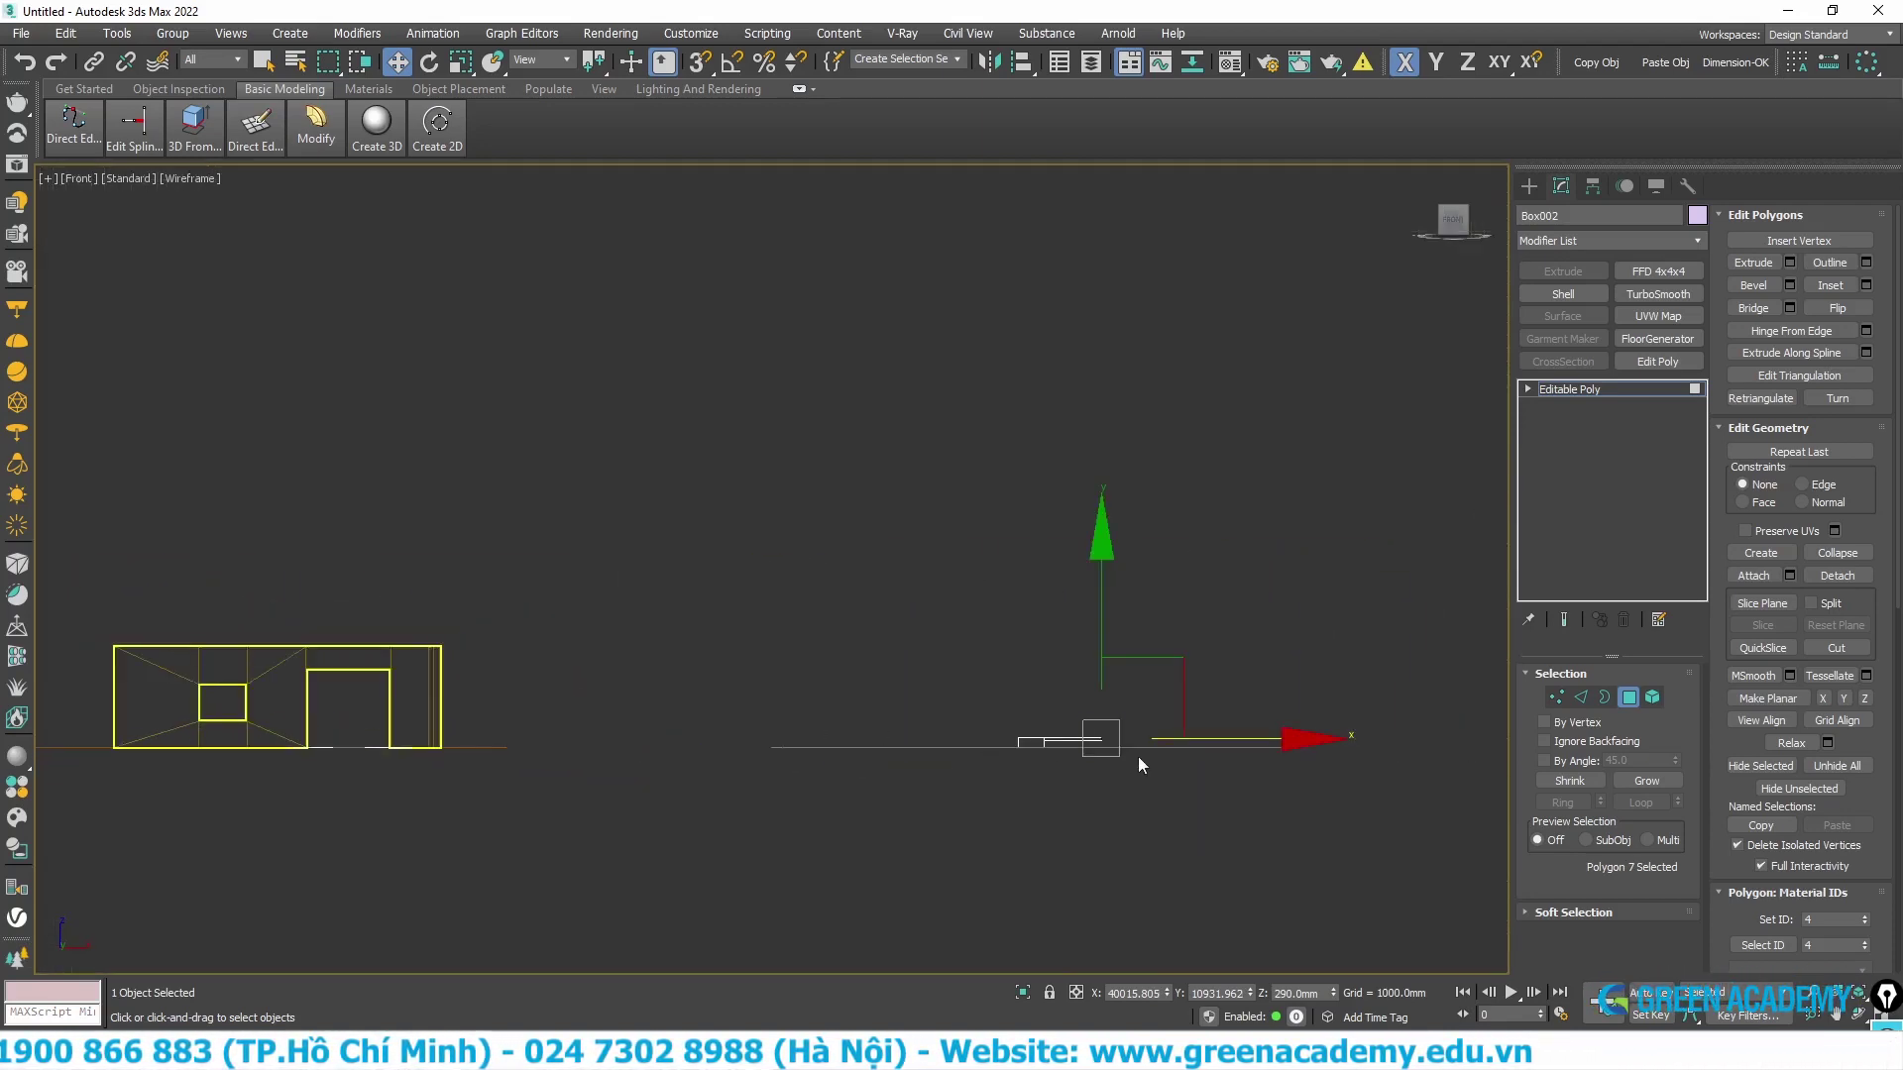
scroll(1138, 765, "up", 2)
scroll(1196, 803, "up", 2)
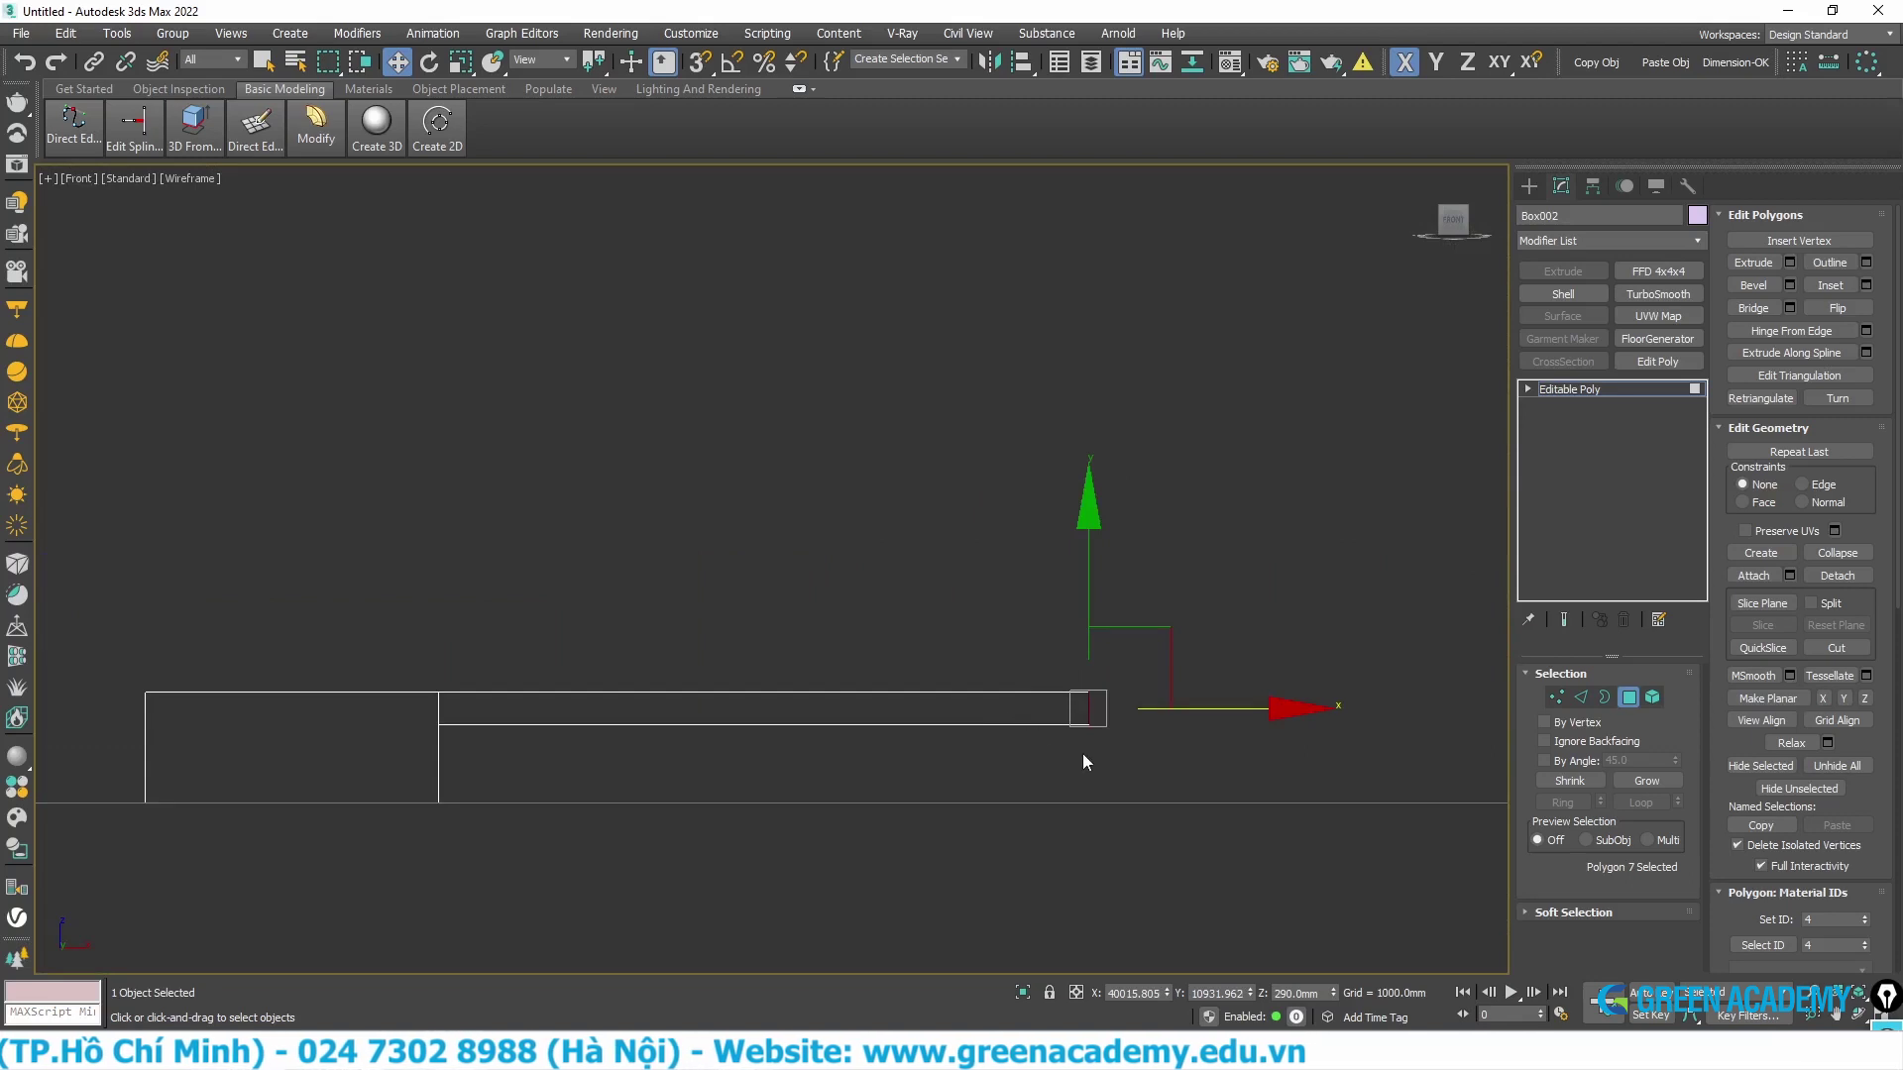
key("t")
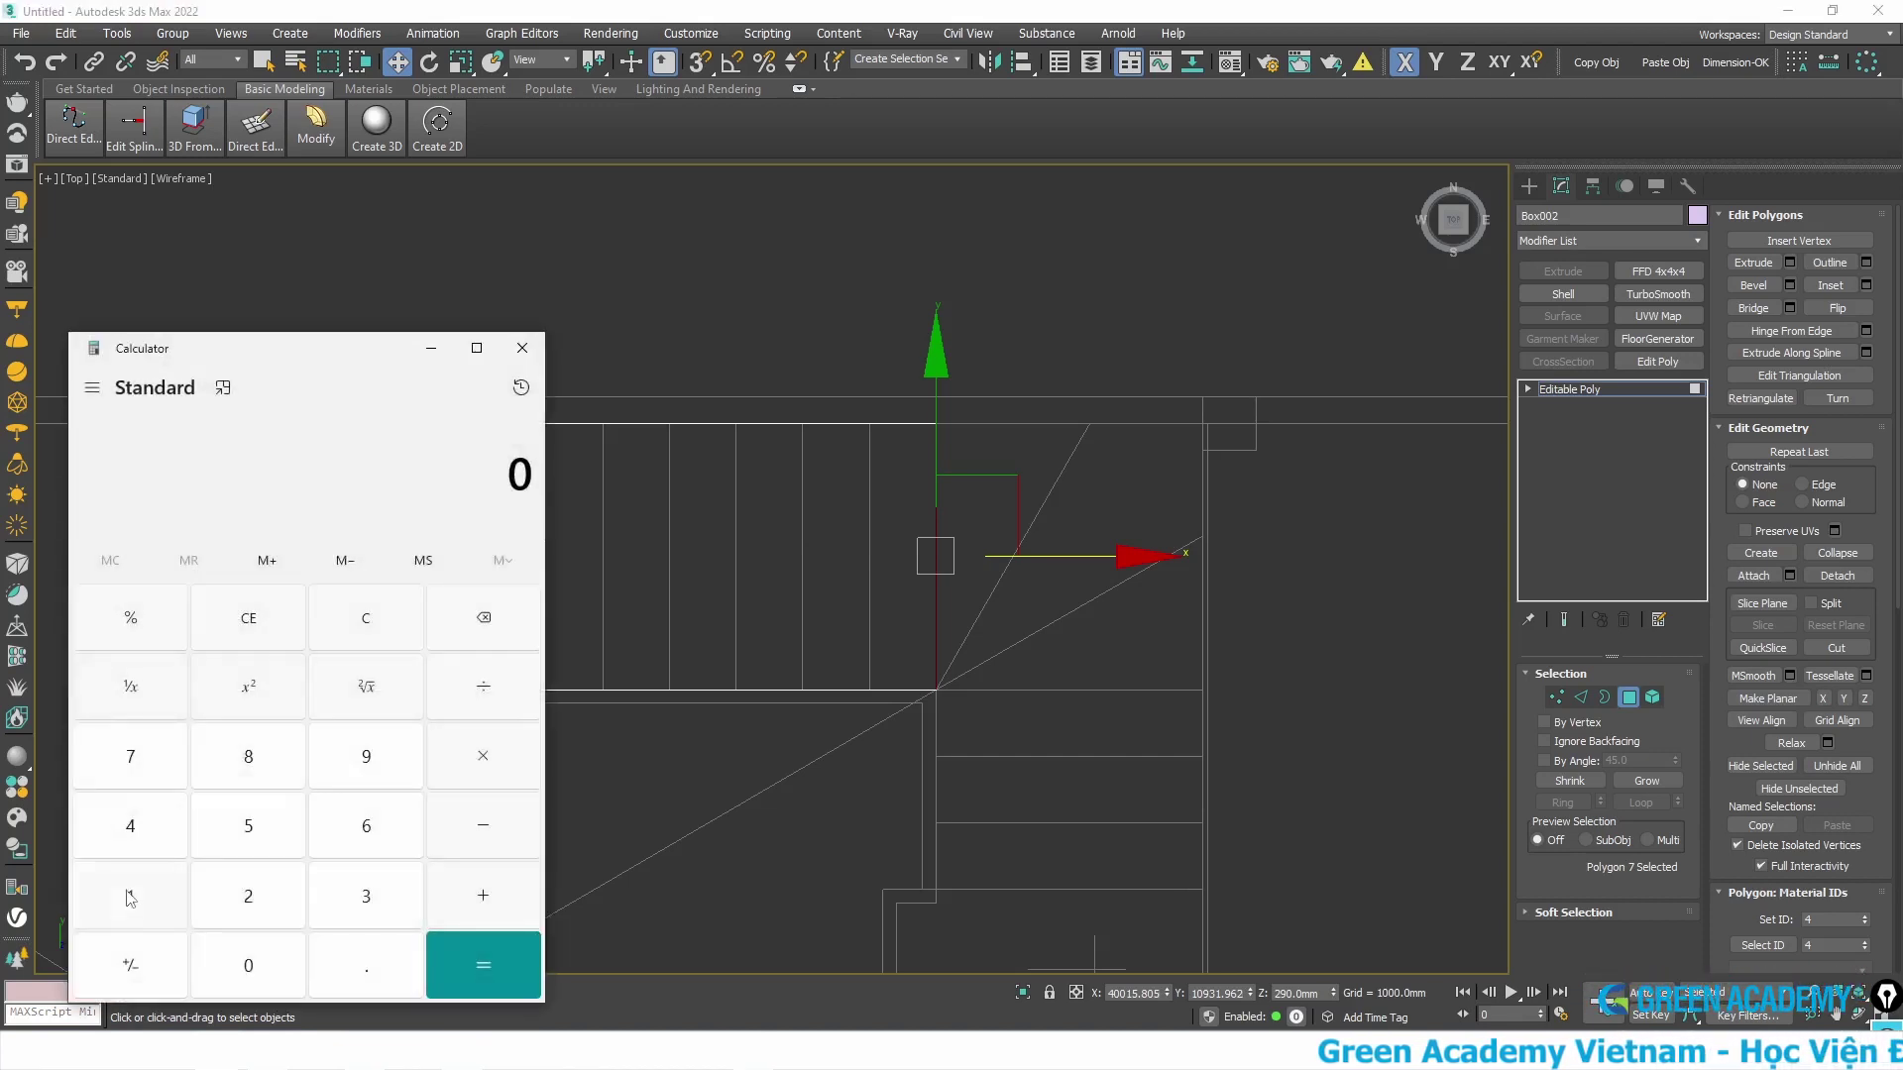
- Append a zero to make 170 on the calculator, then move and close it
left_click(245, 966)
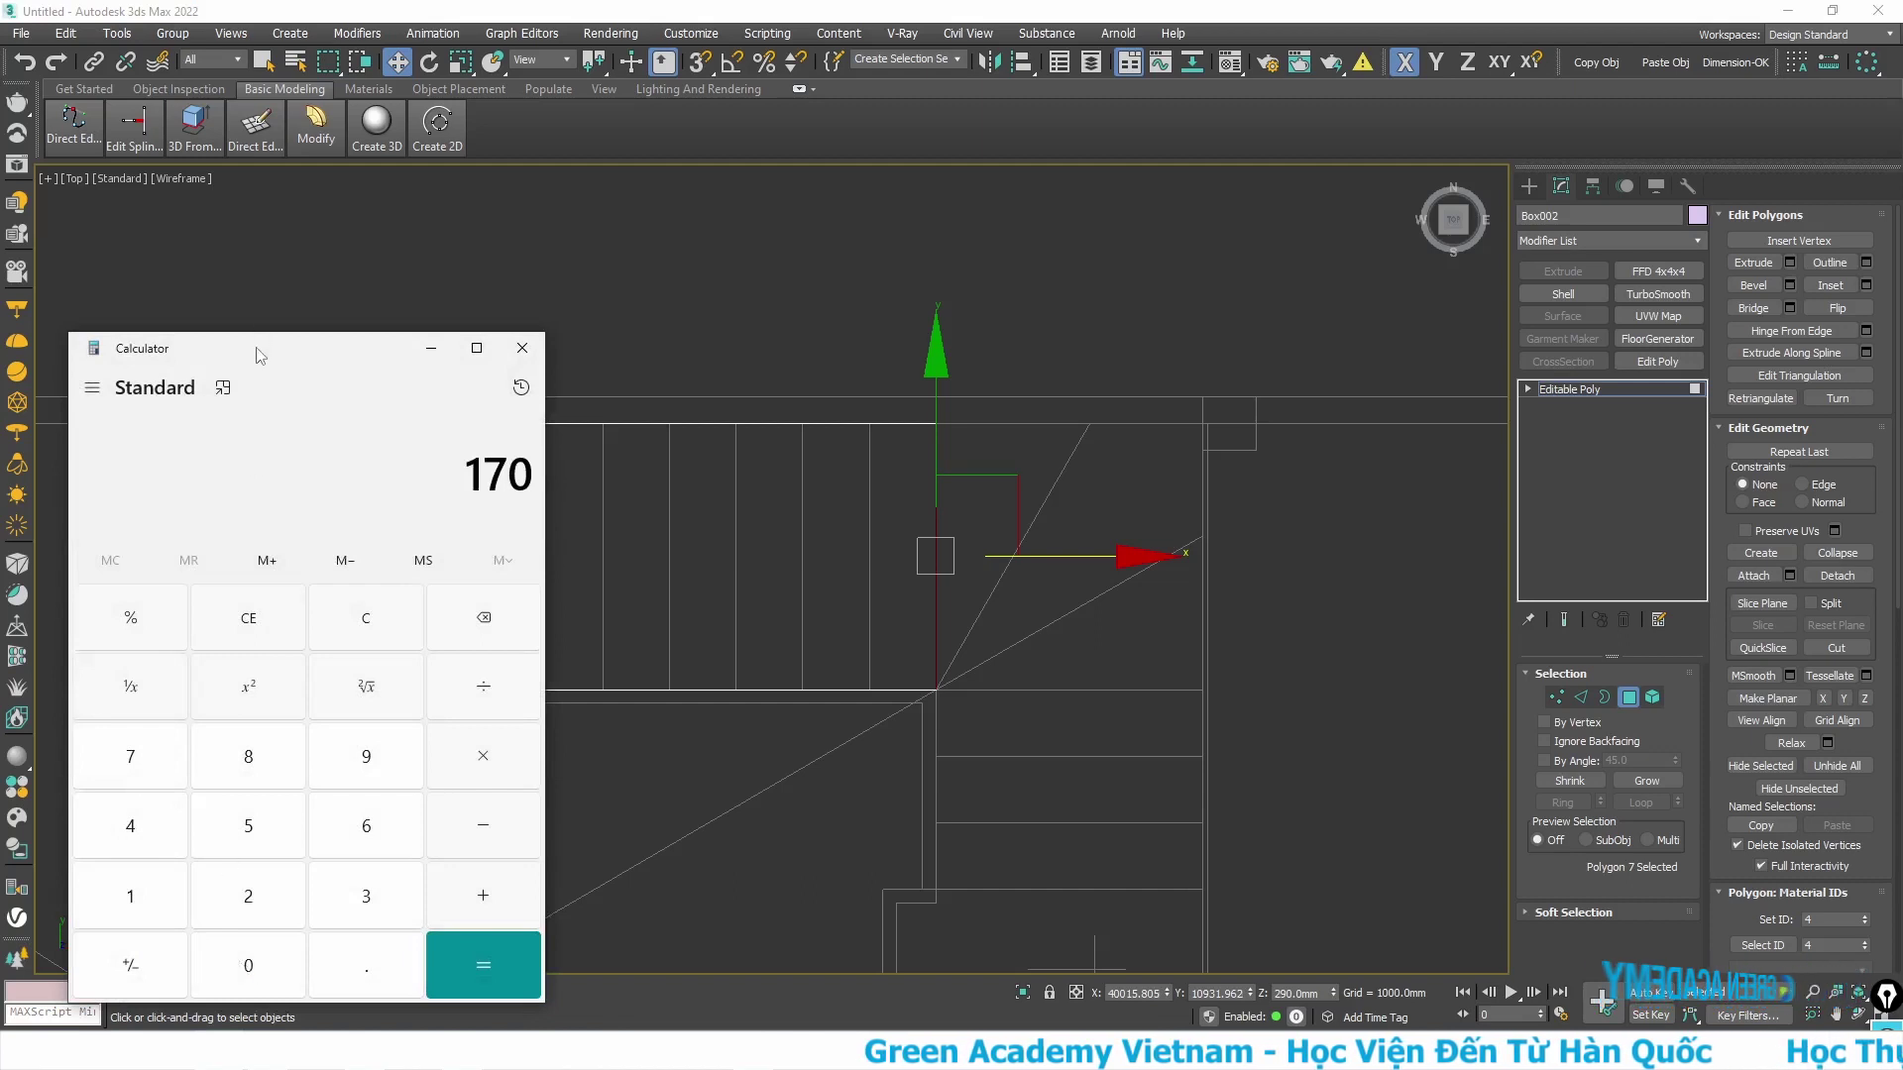
left_click_drag(256, 355, 604, 266)
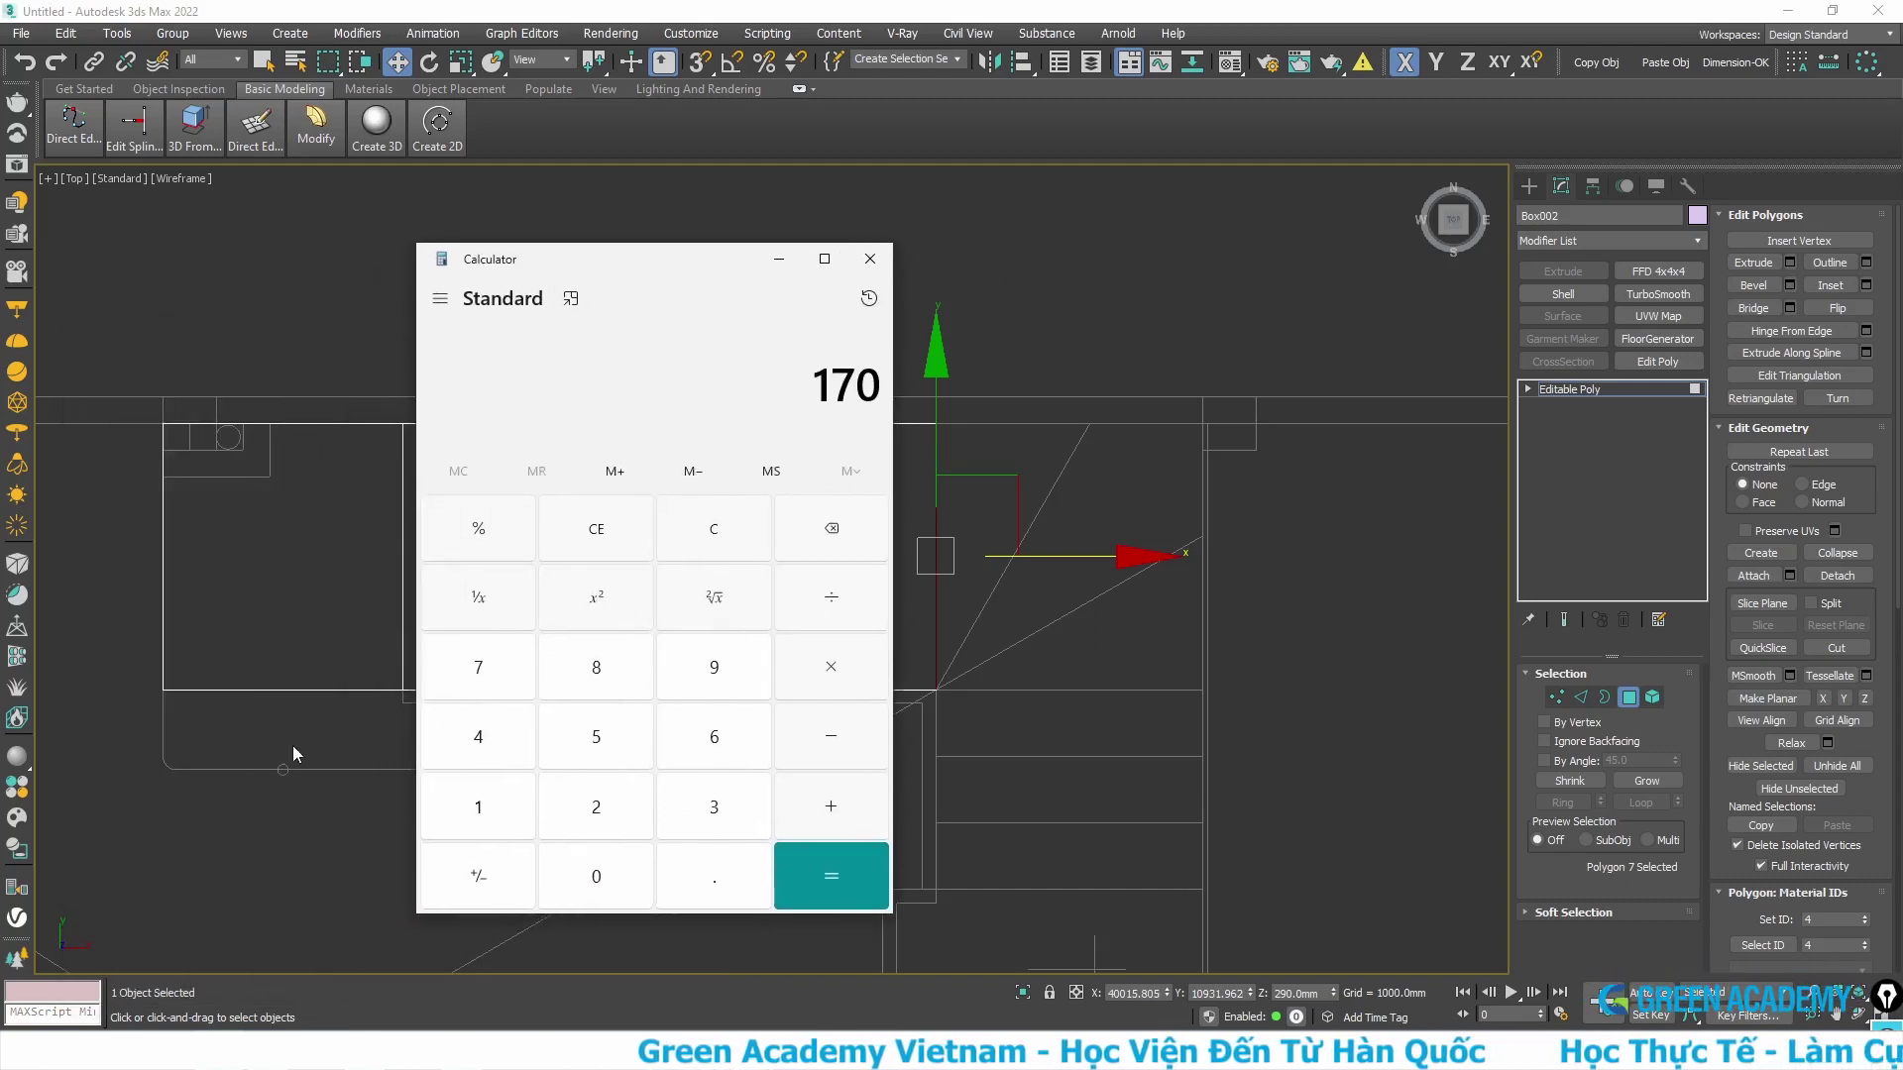
left_click(870, 259)
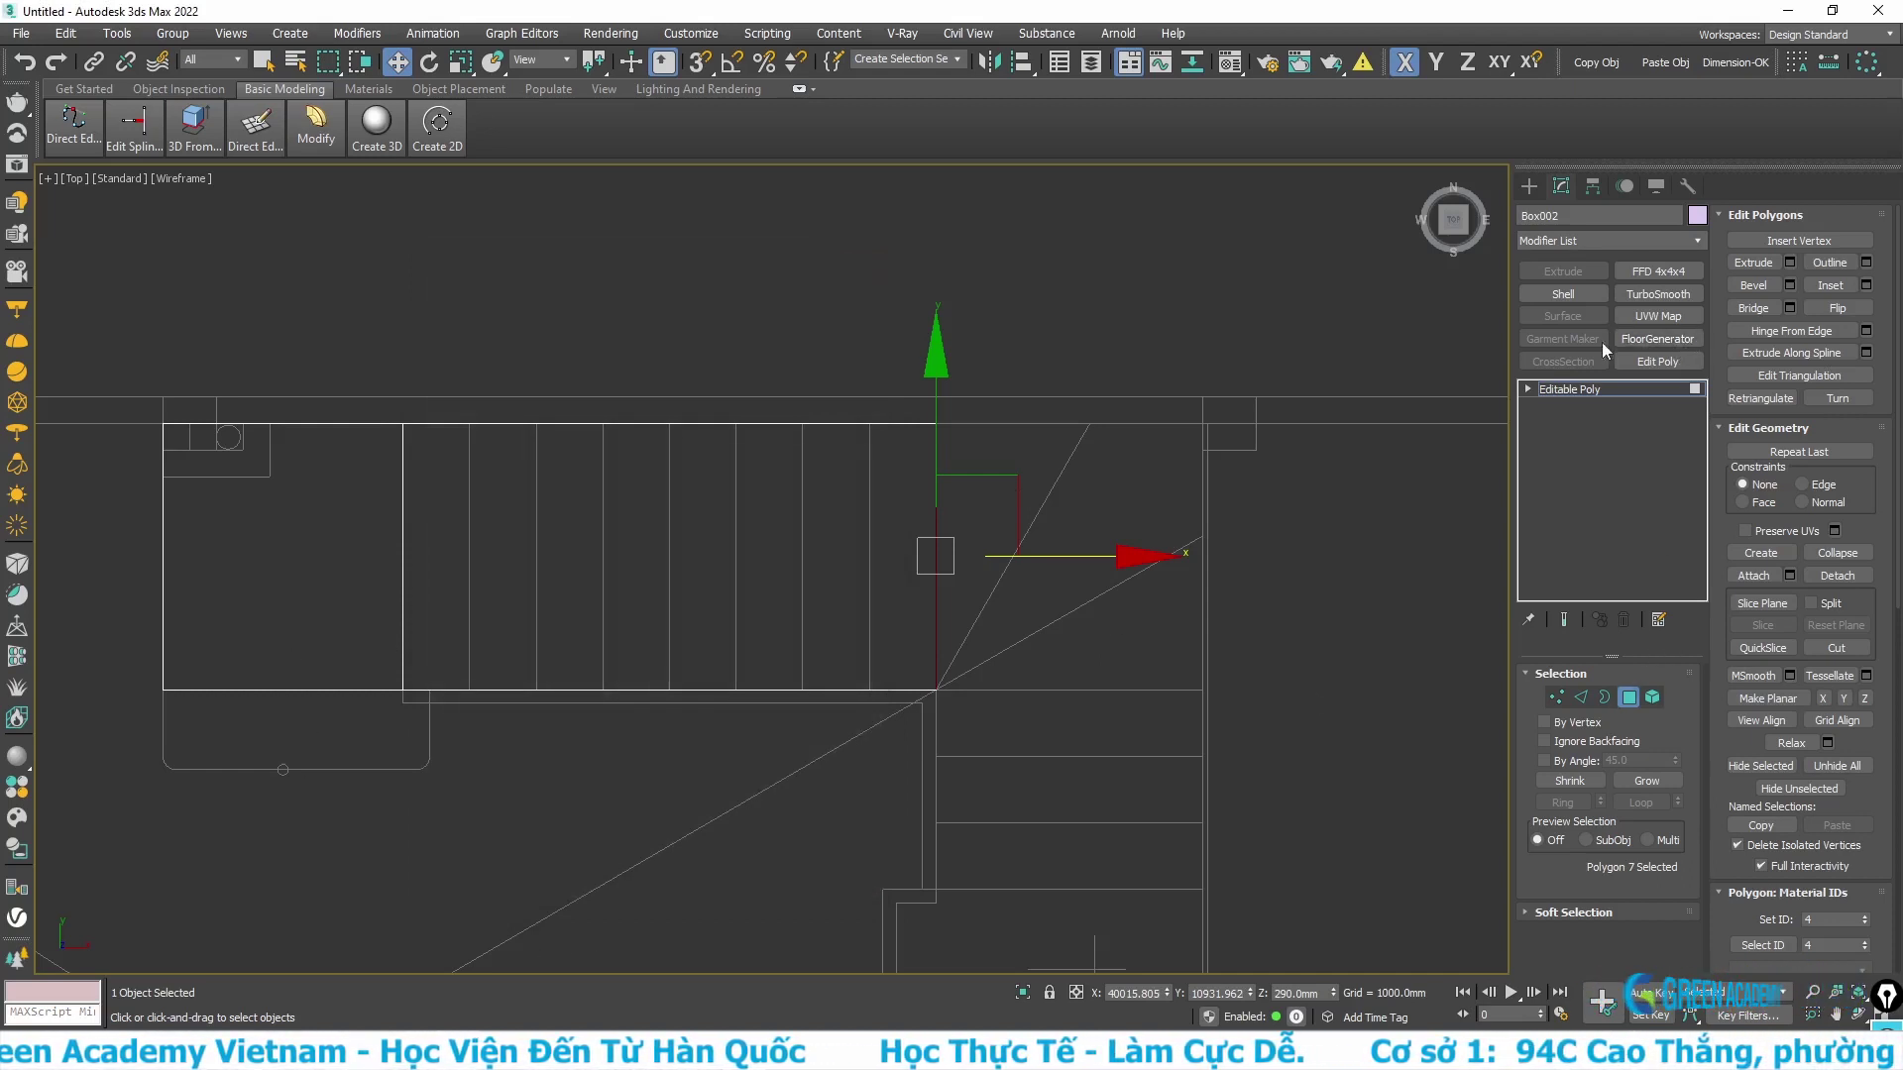
- Set the selected end face's Z to 1700 mm and check it in Front view
left_click(1296, 993)
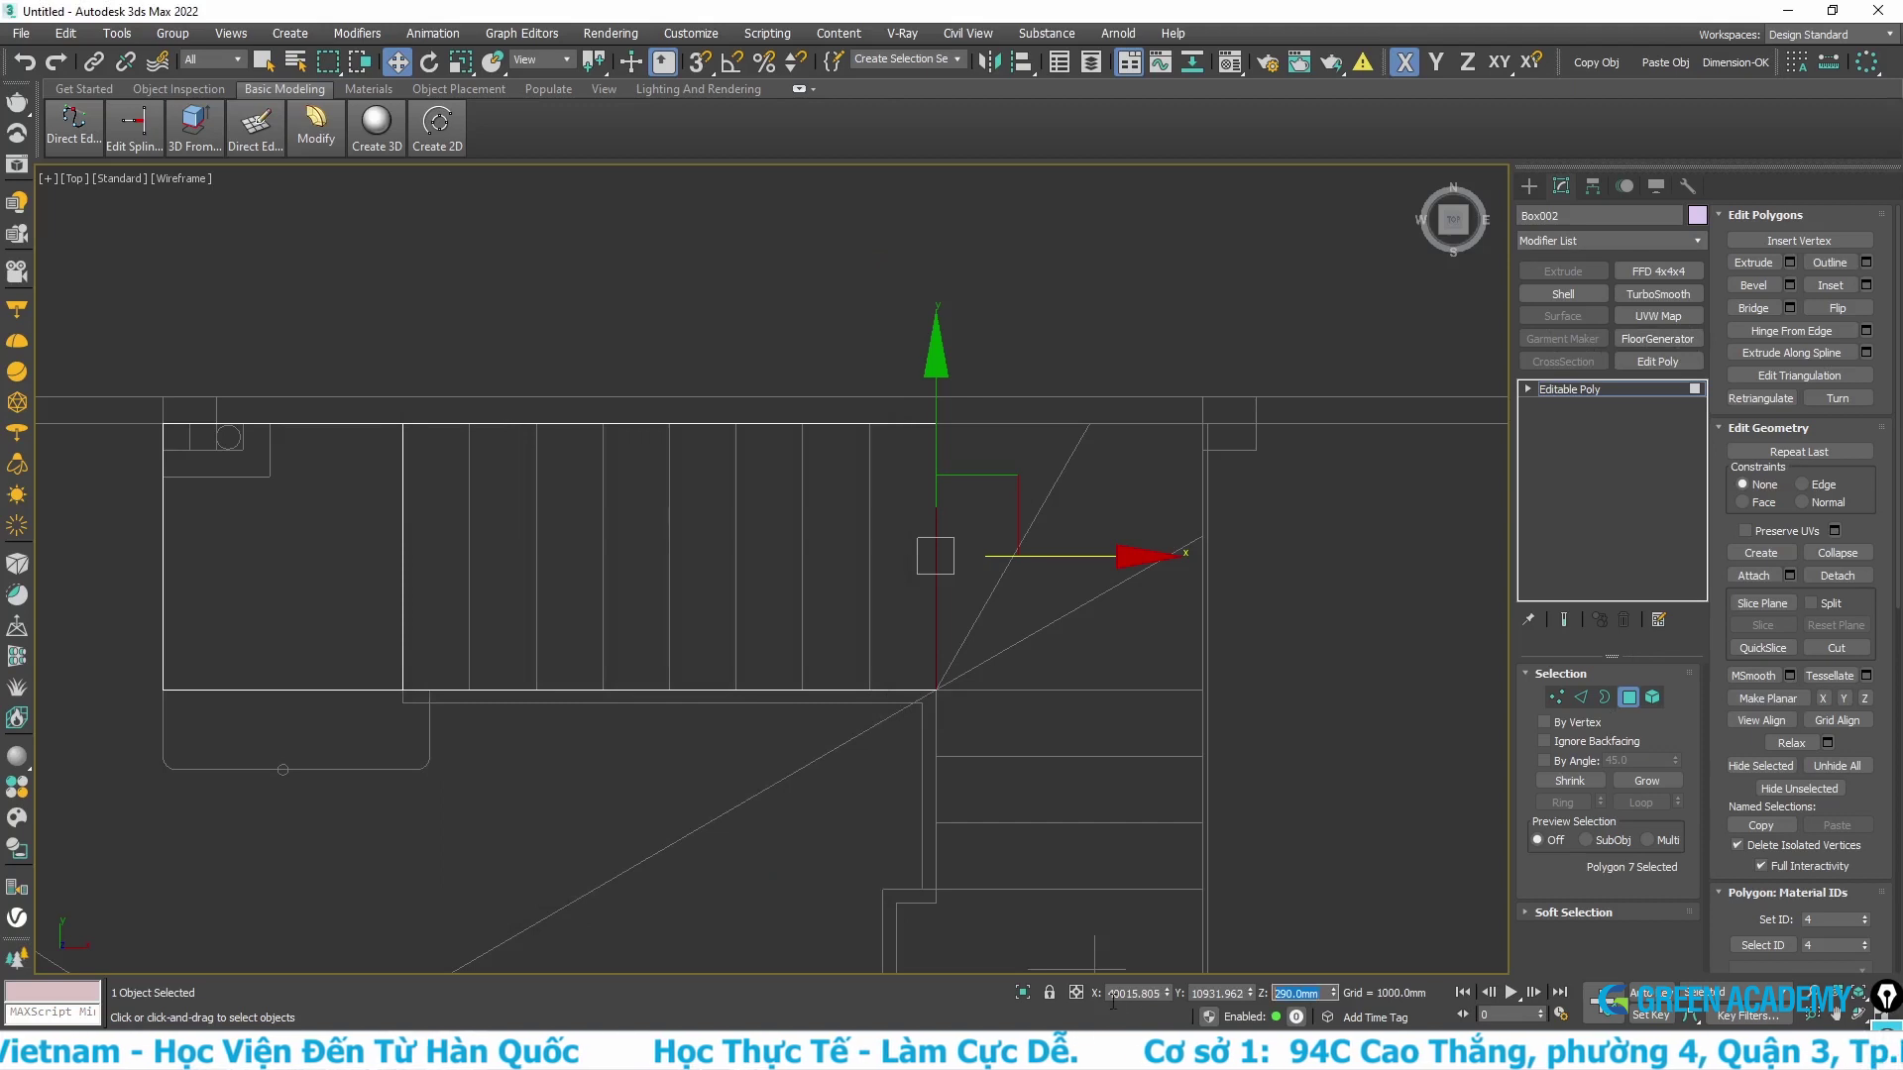
type("170")
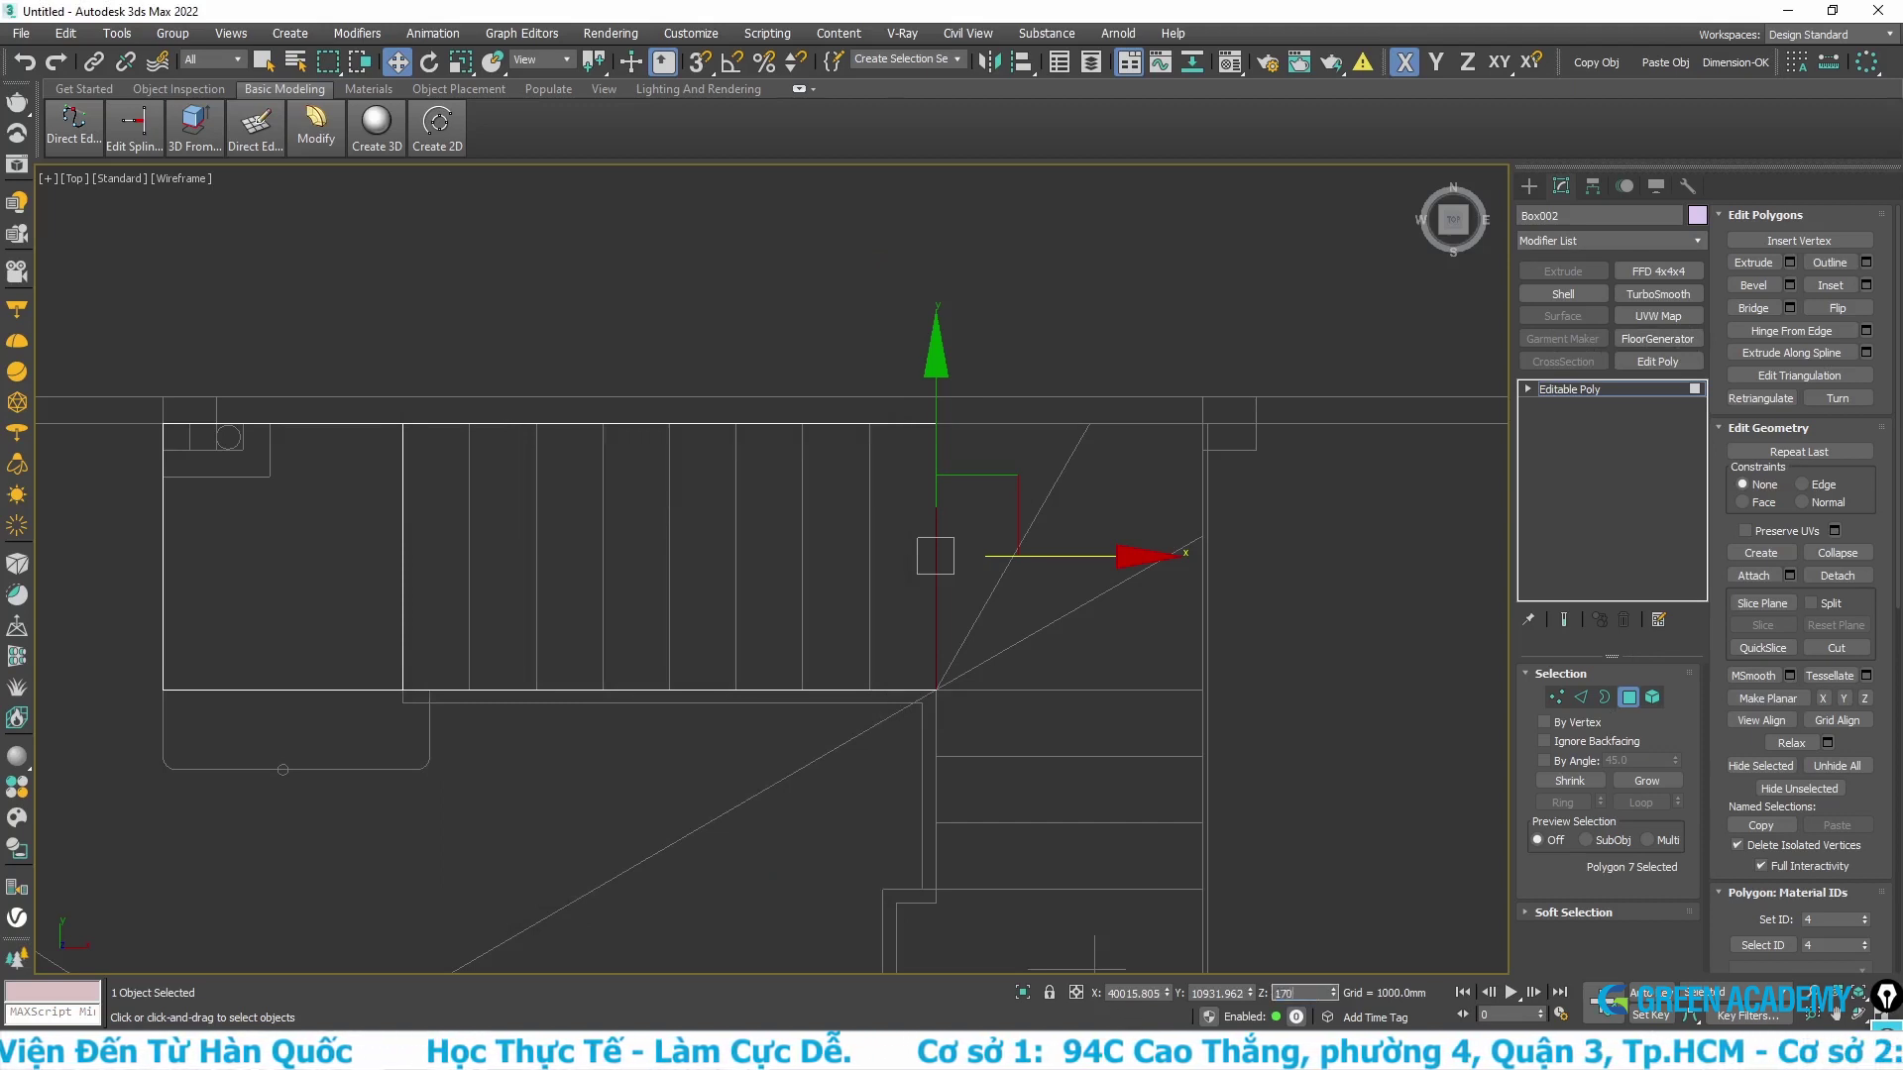
type("0.0mm")
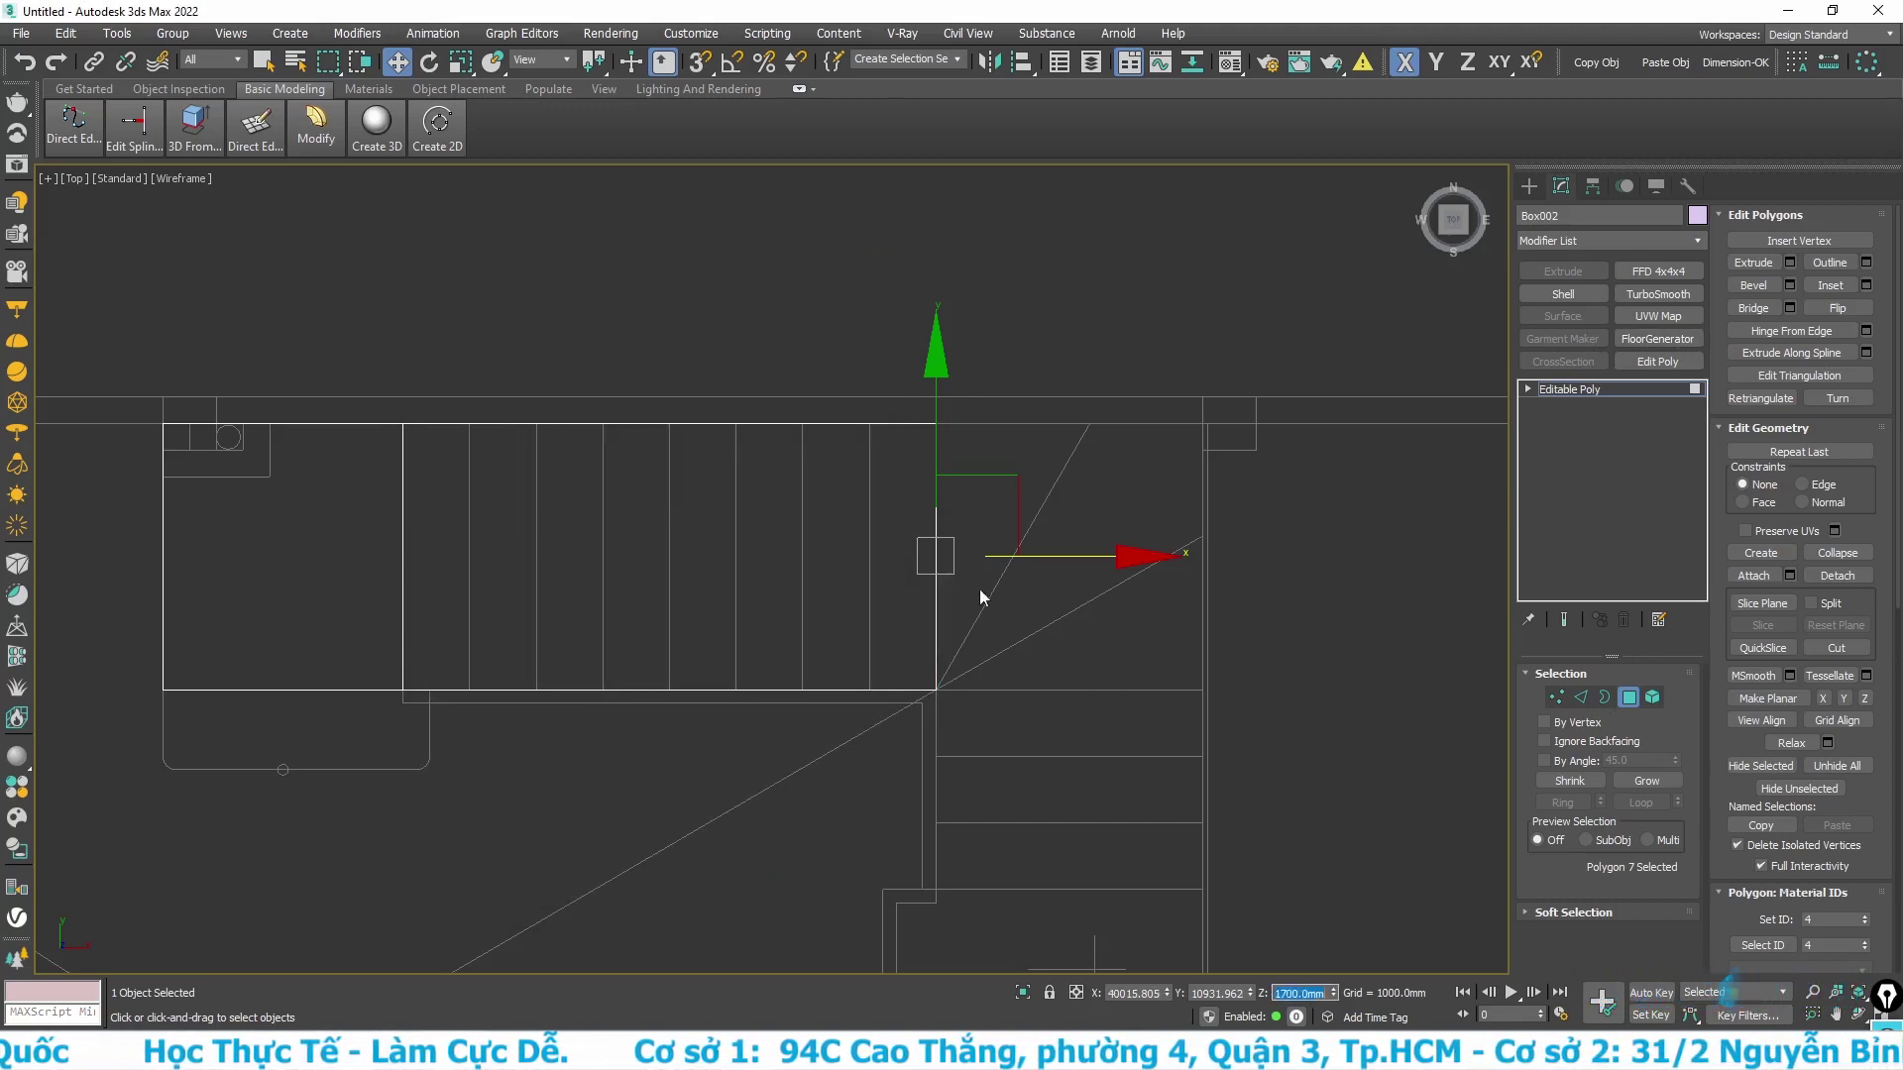
key("Return")
key("f")
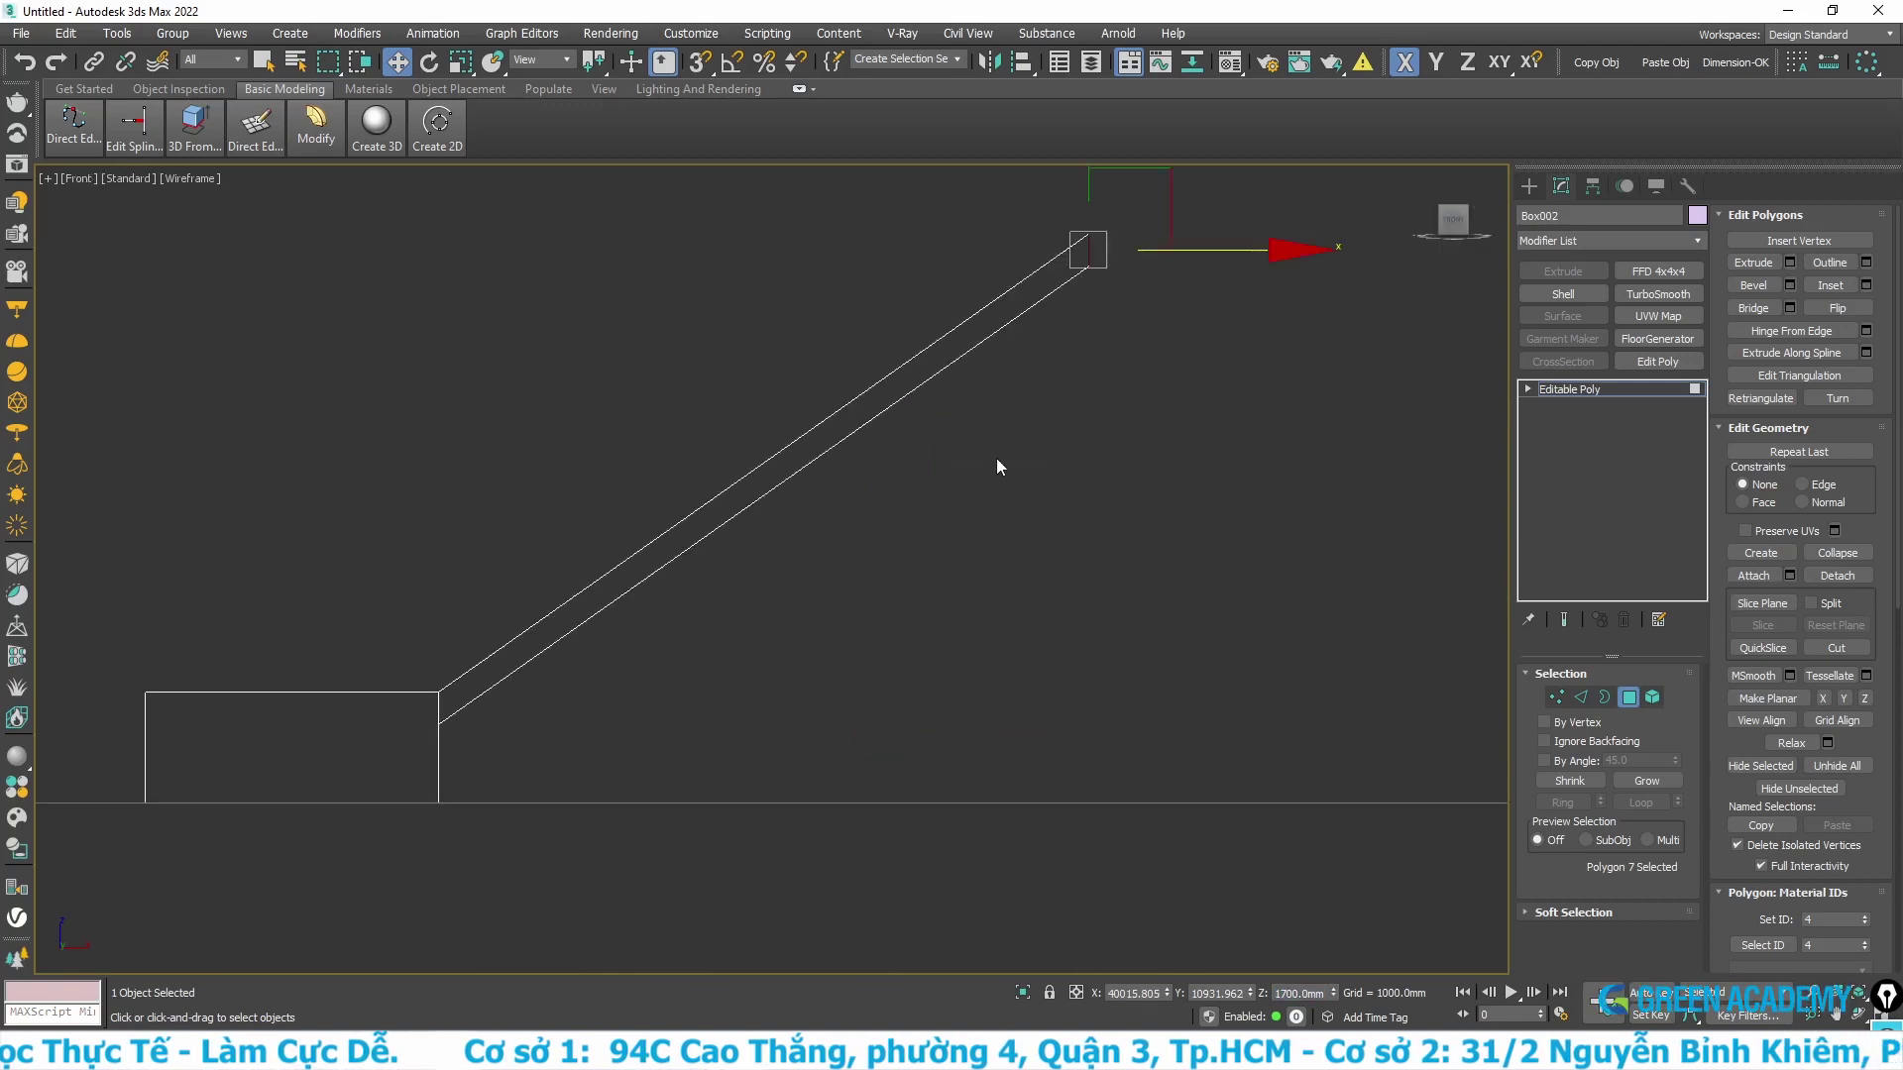
middle_click_drag(996, 458, 926, 502)
scroll(981, 487, "up", 1)
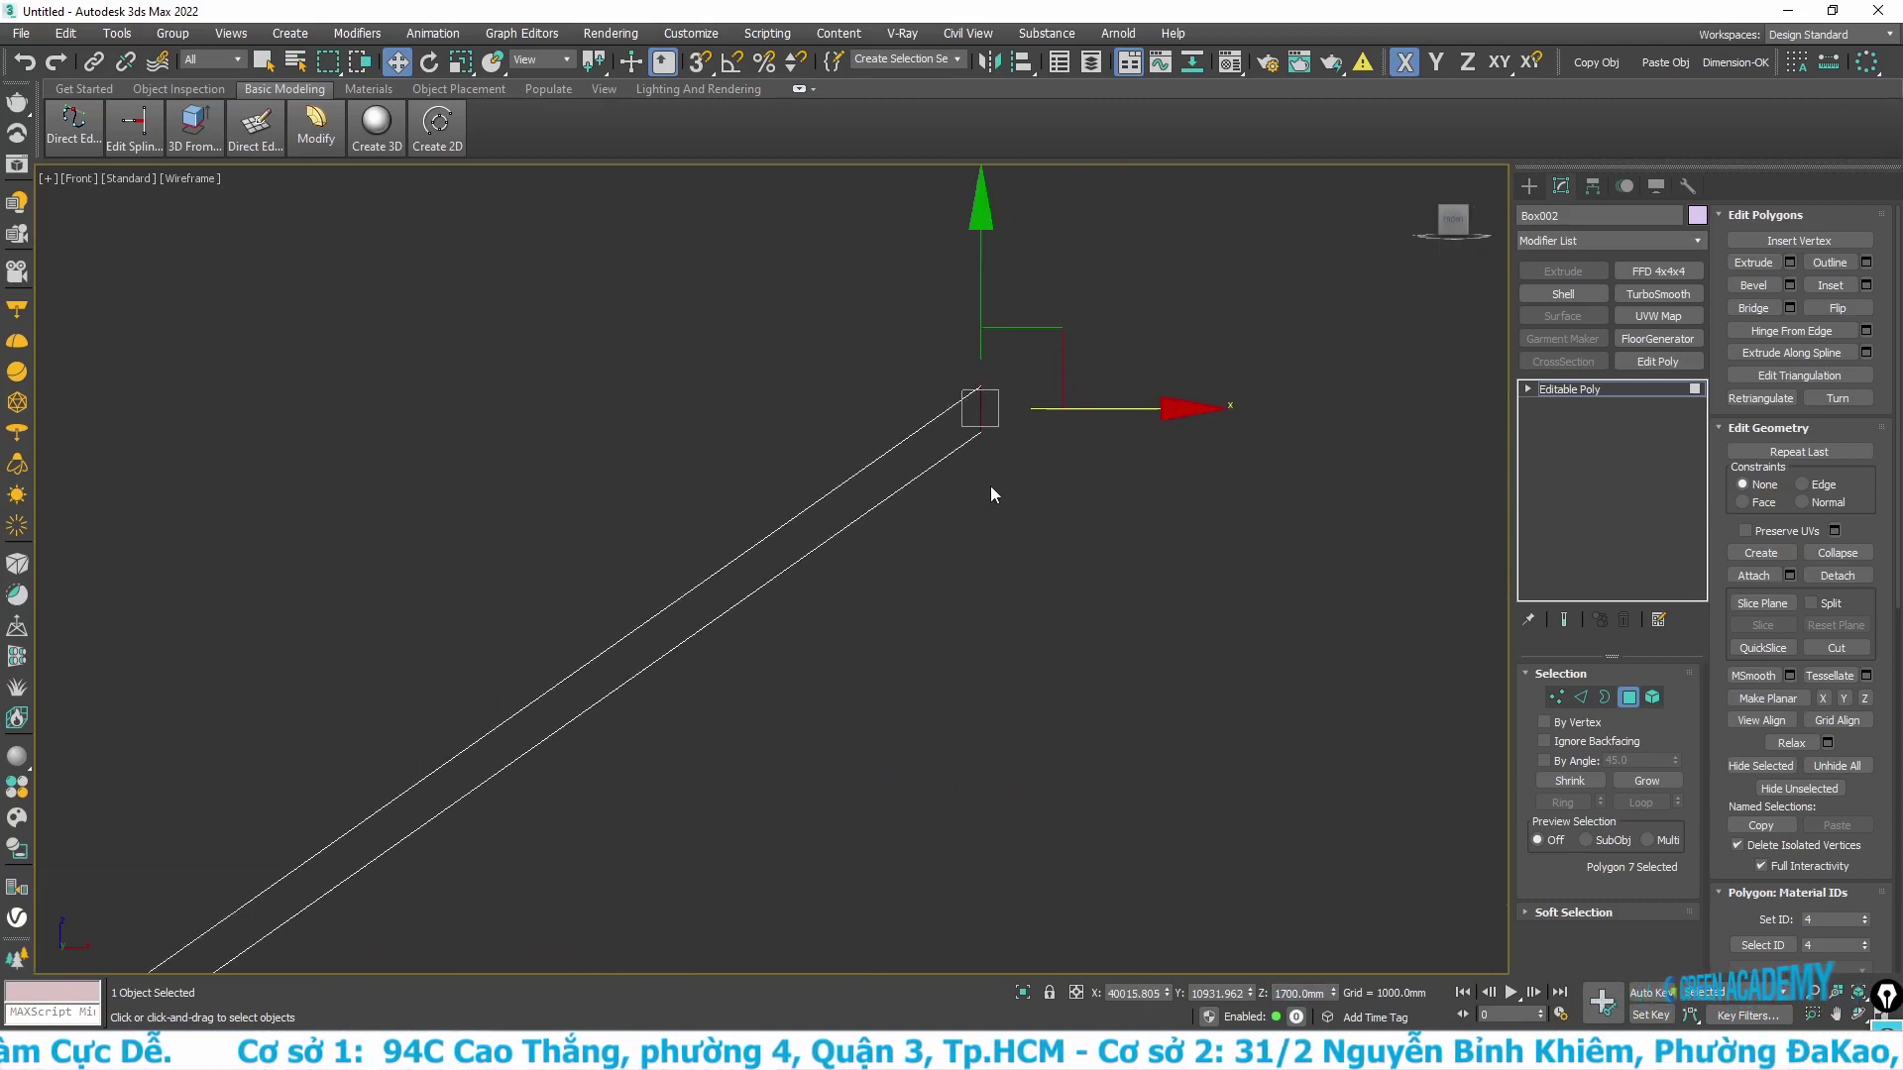
scroll(990, 485, "up", 1)
left_click(1005, 428)
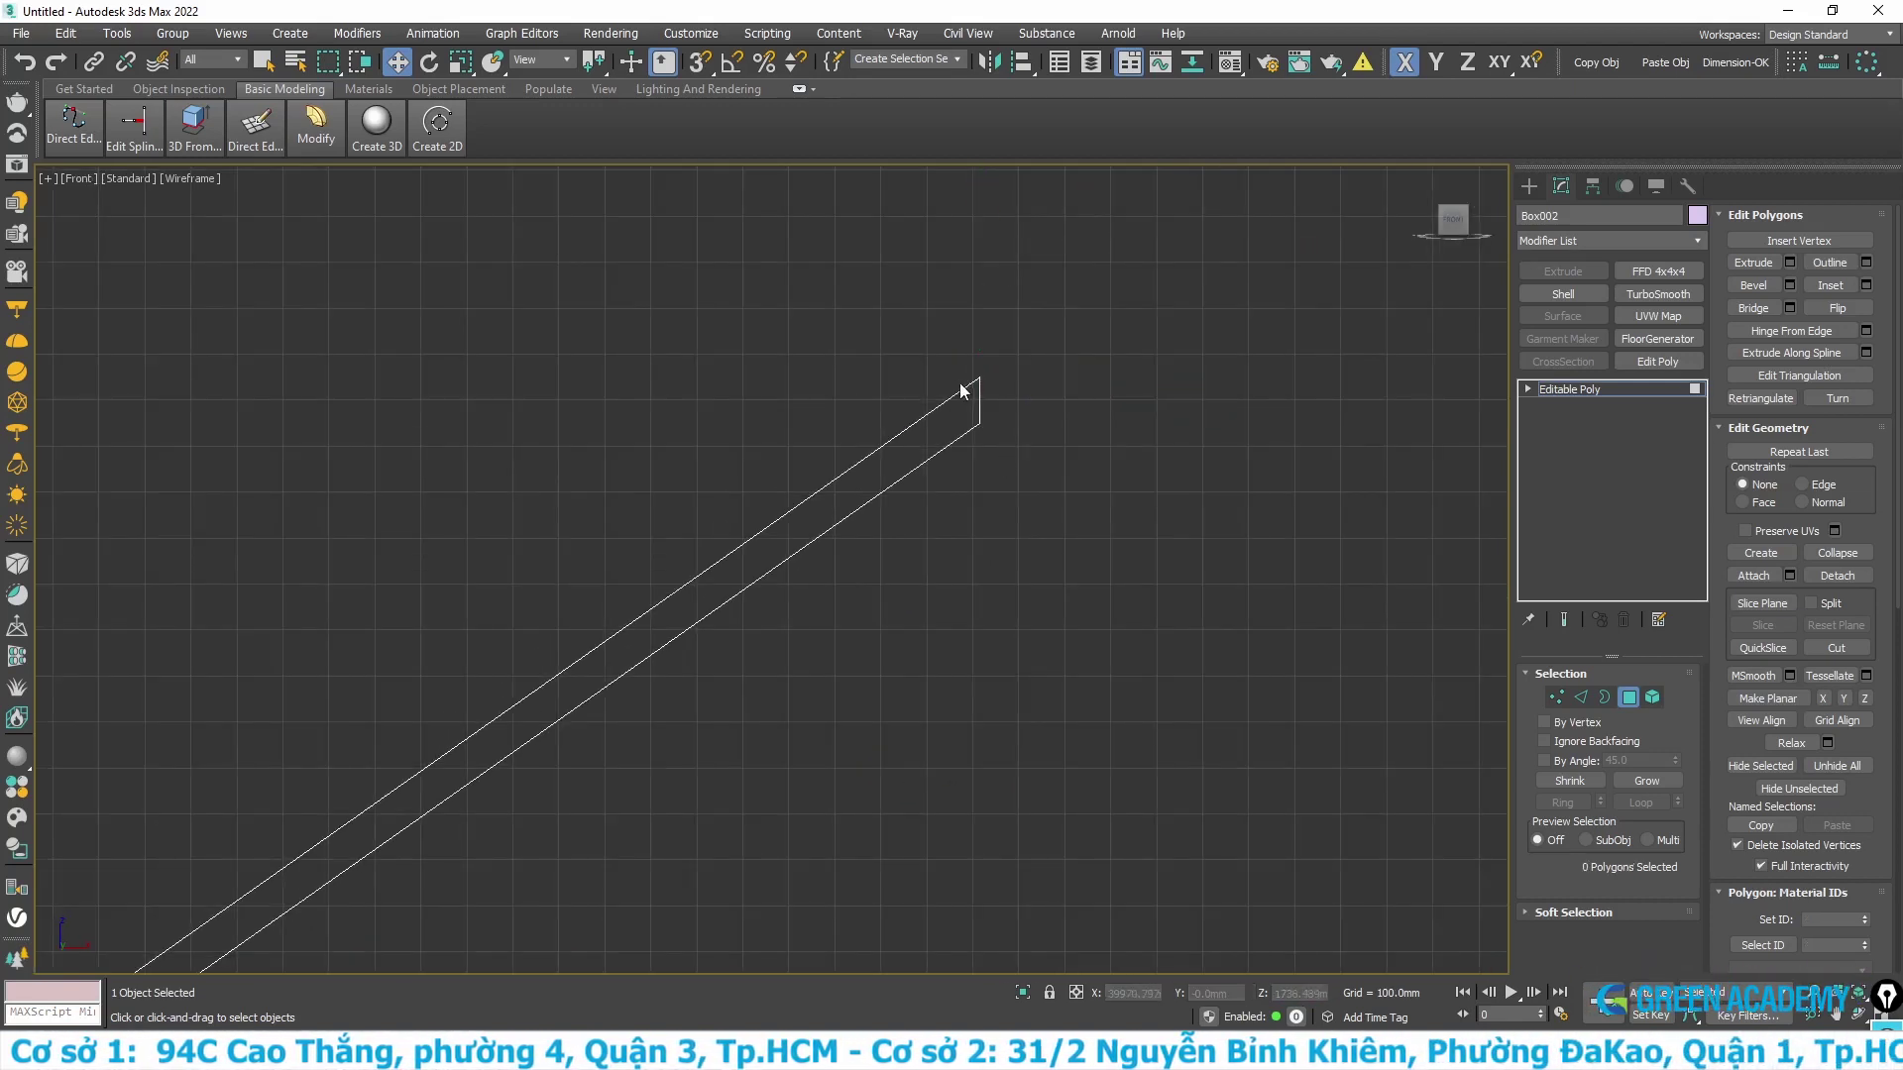
scroll(974, 387, "up", 2)
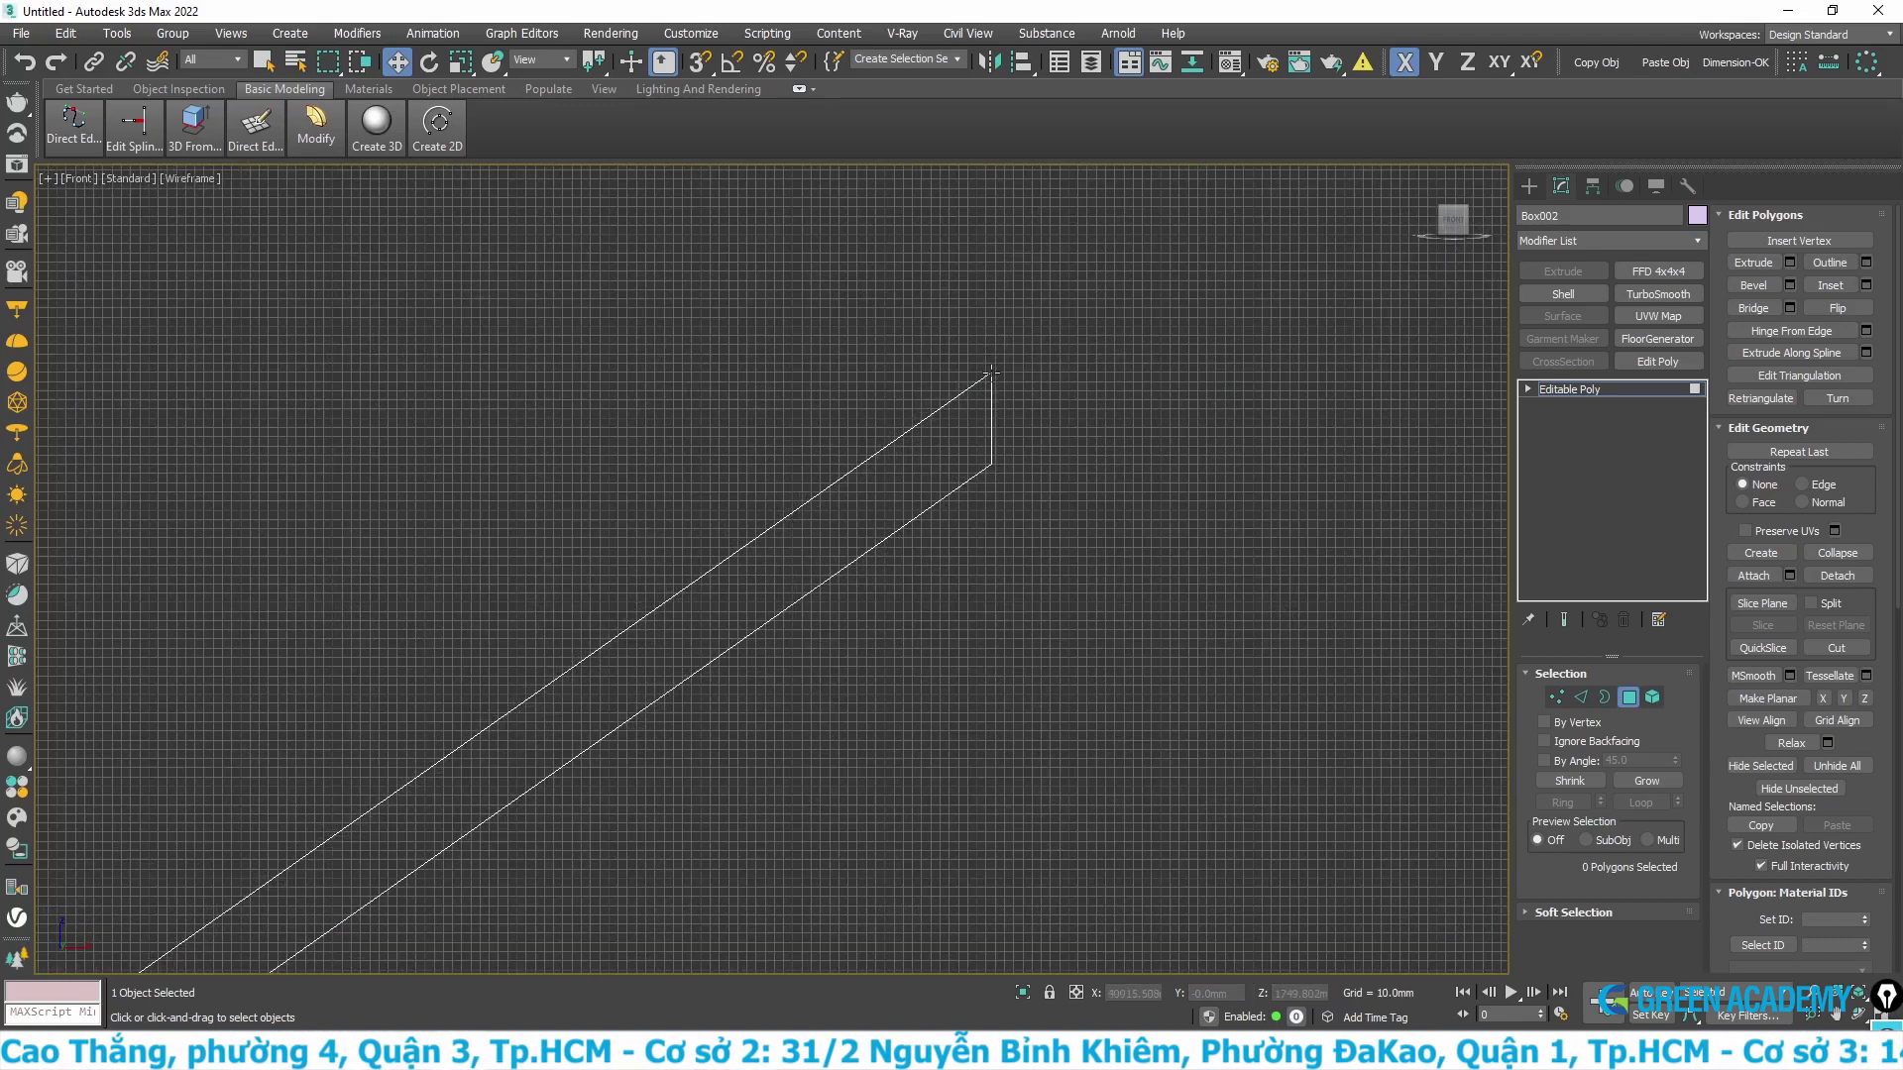
scroll(991, 372, "down", 1)
scroll(989, 377, "down", 2)
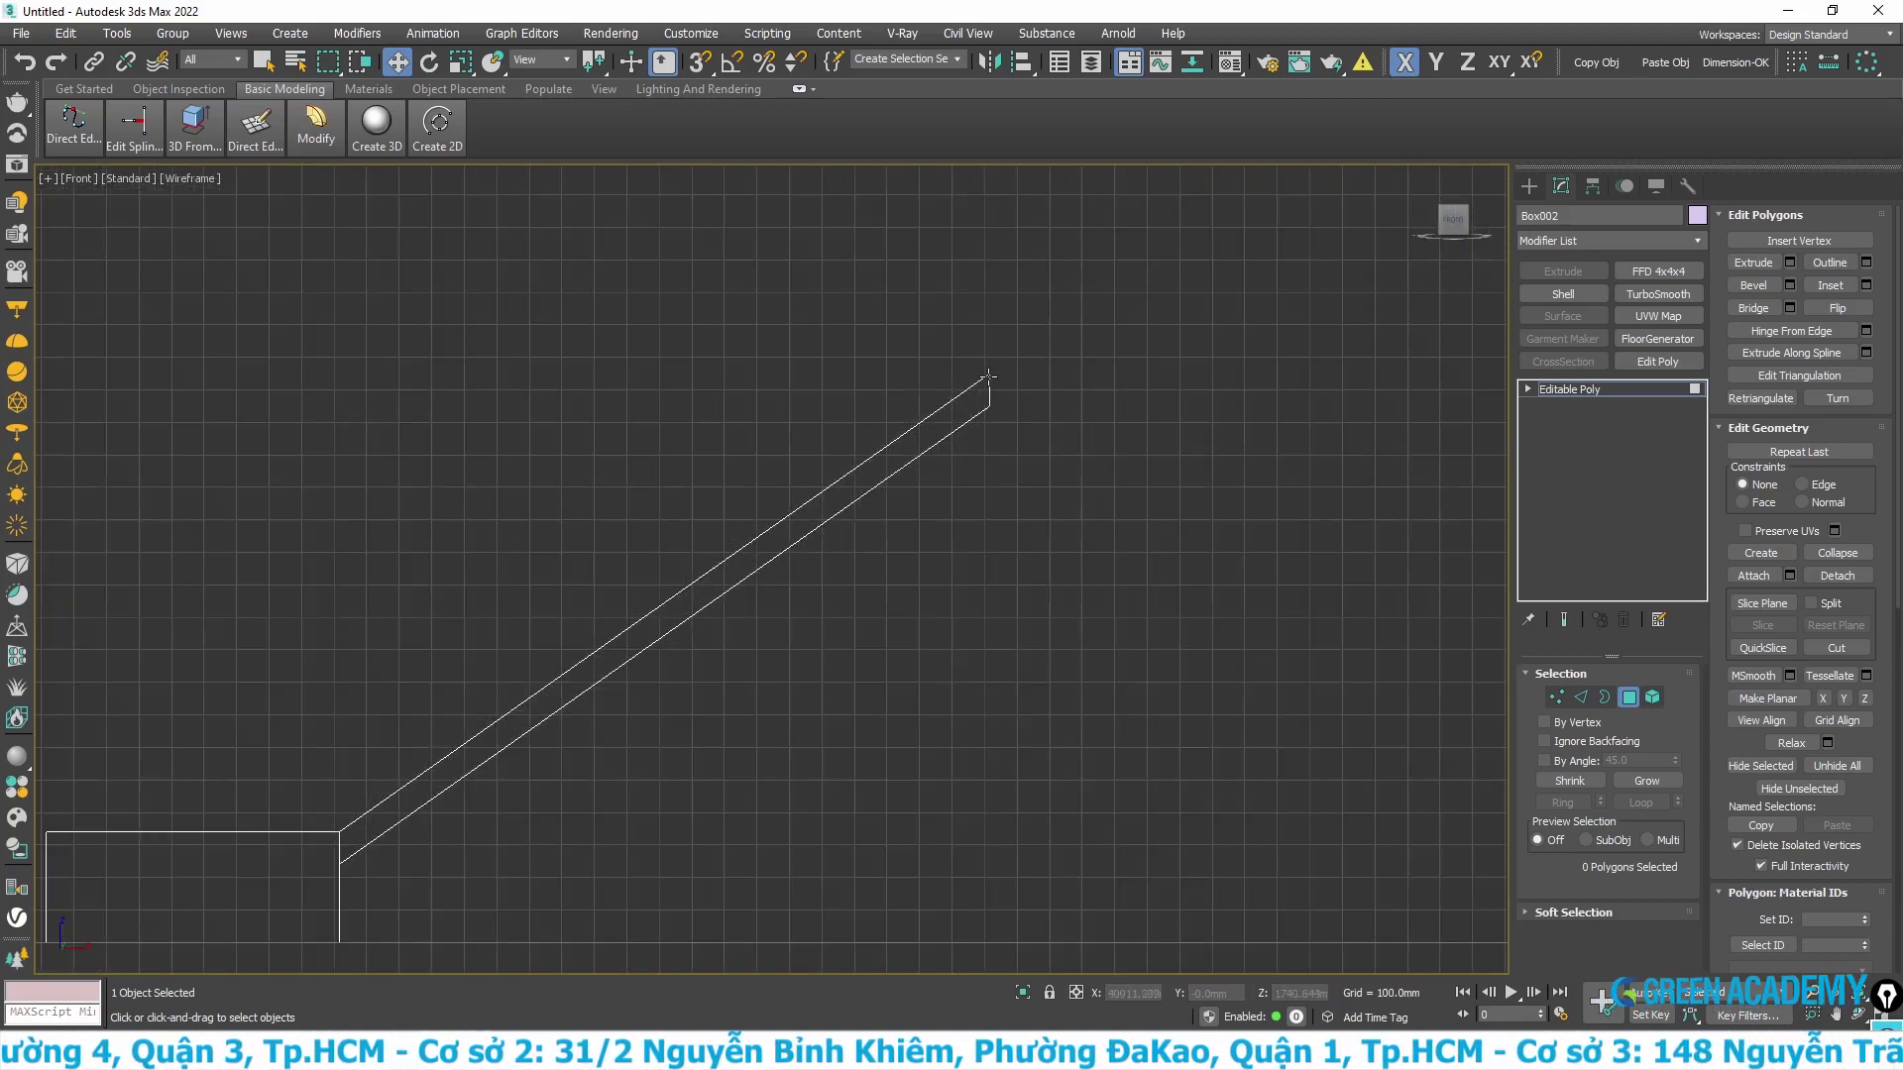
- Sketch marks outlining the last stair tread in Top view, then return to object level
key("t")
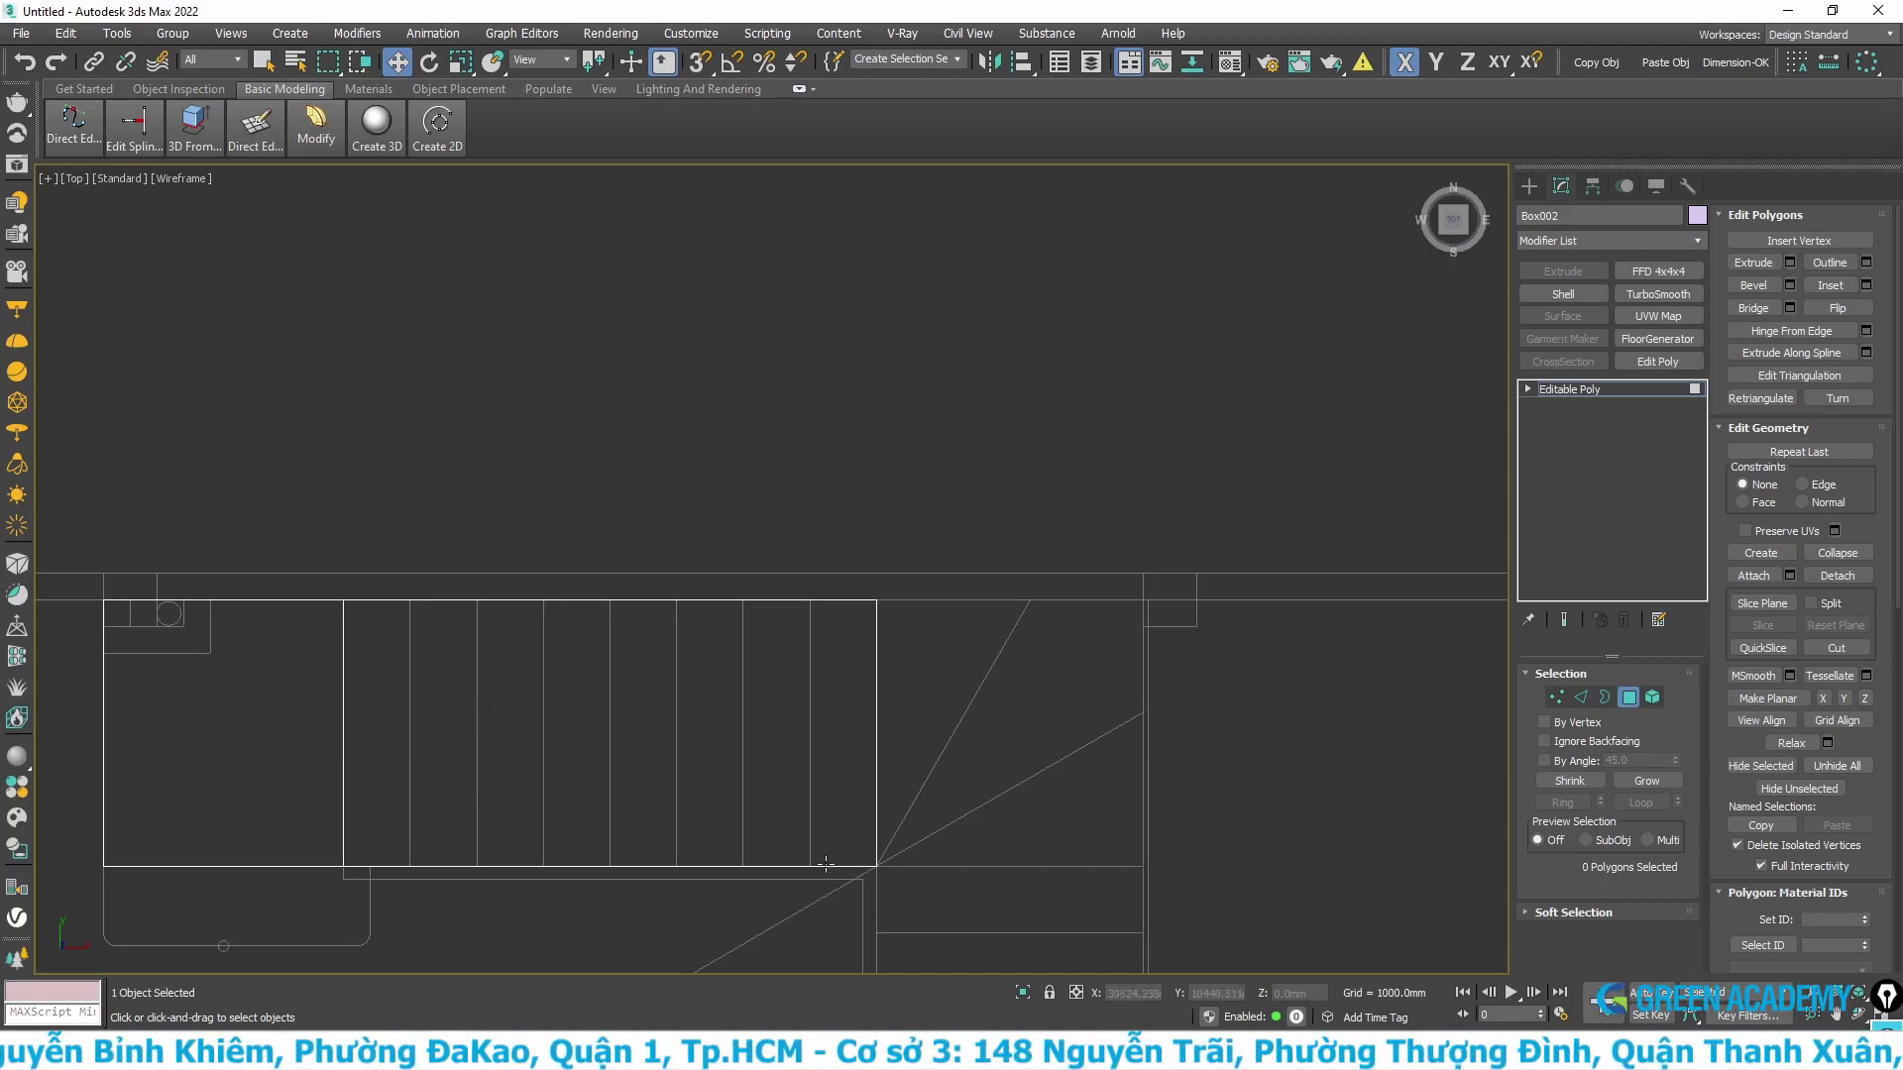
left_click(807, 811)
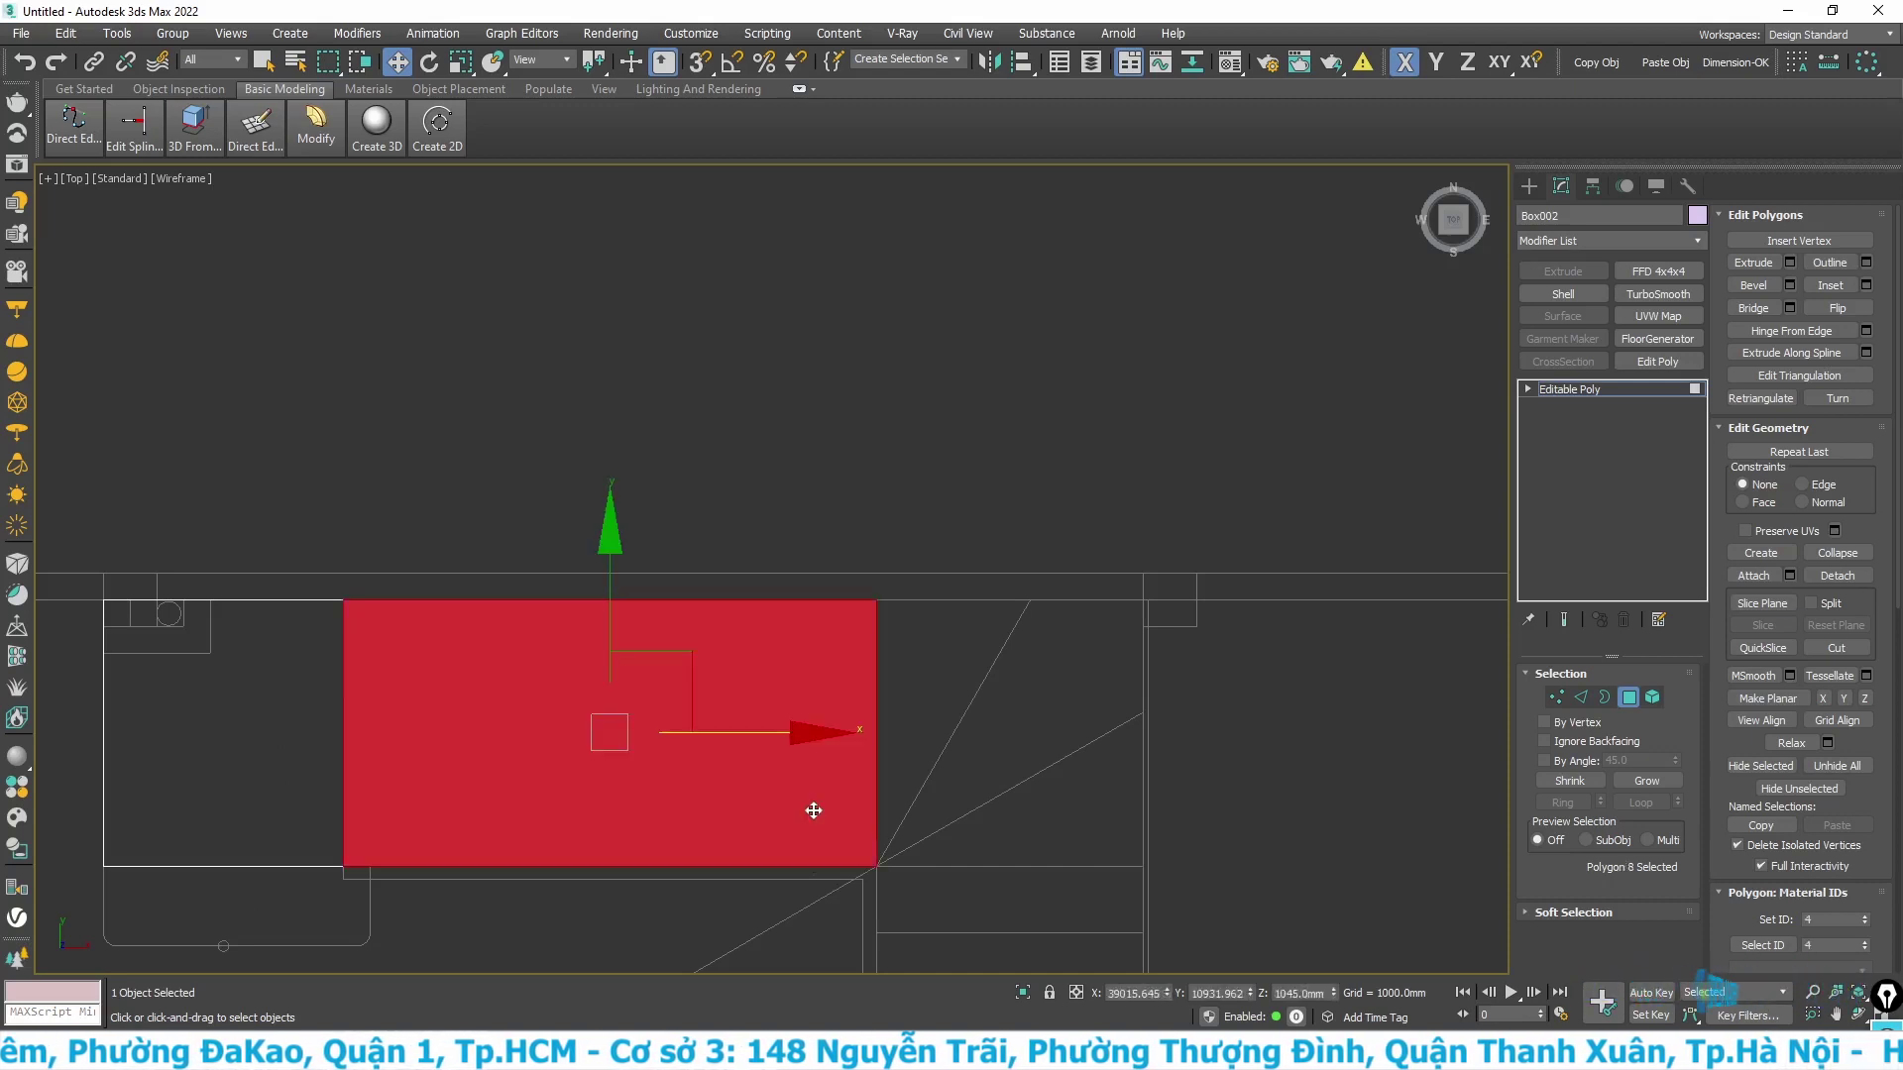
left_click(1009, 720)
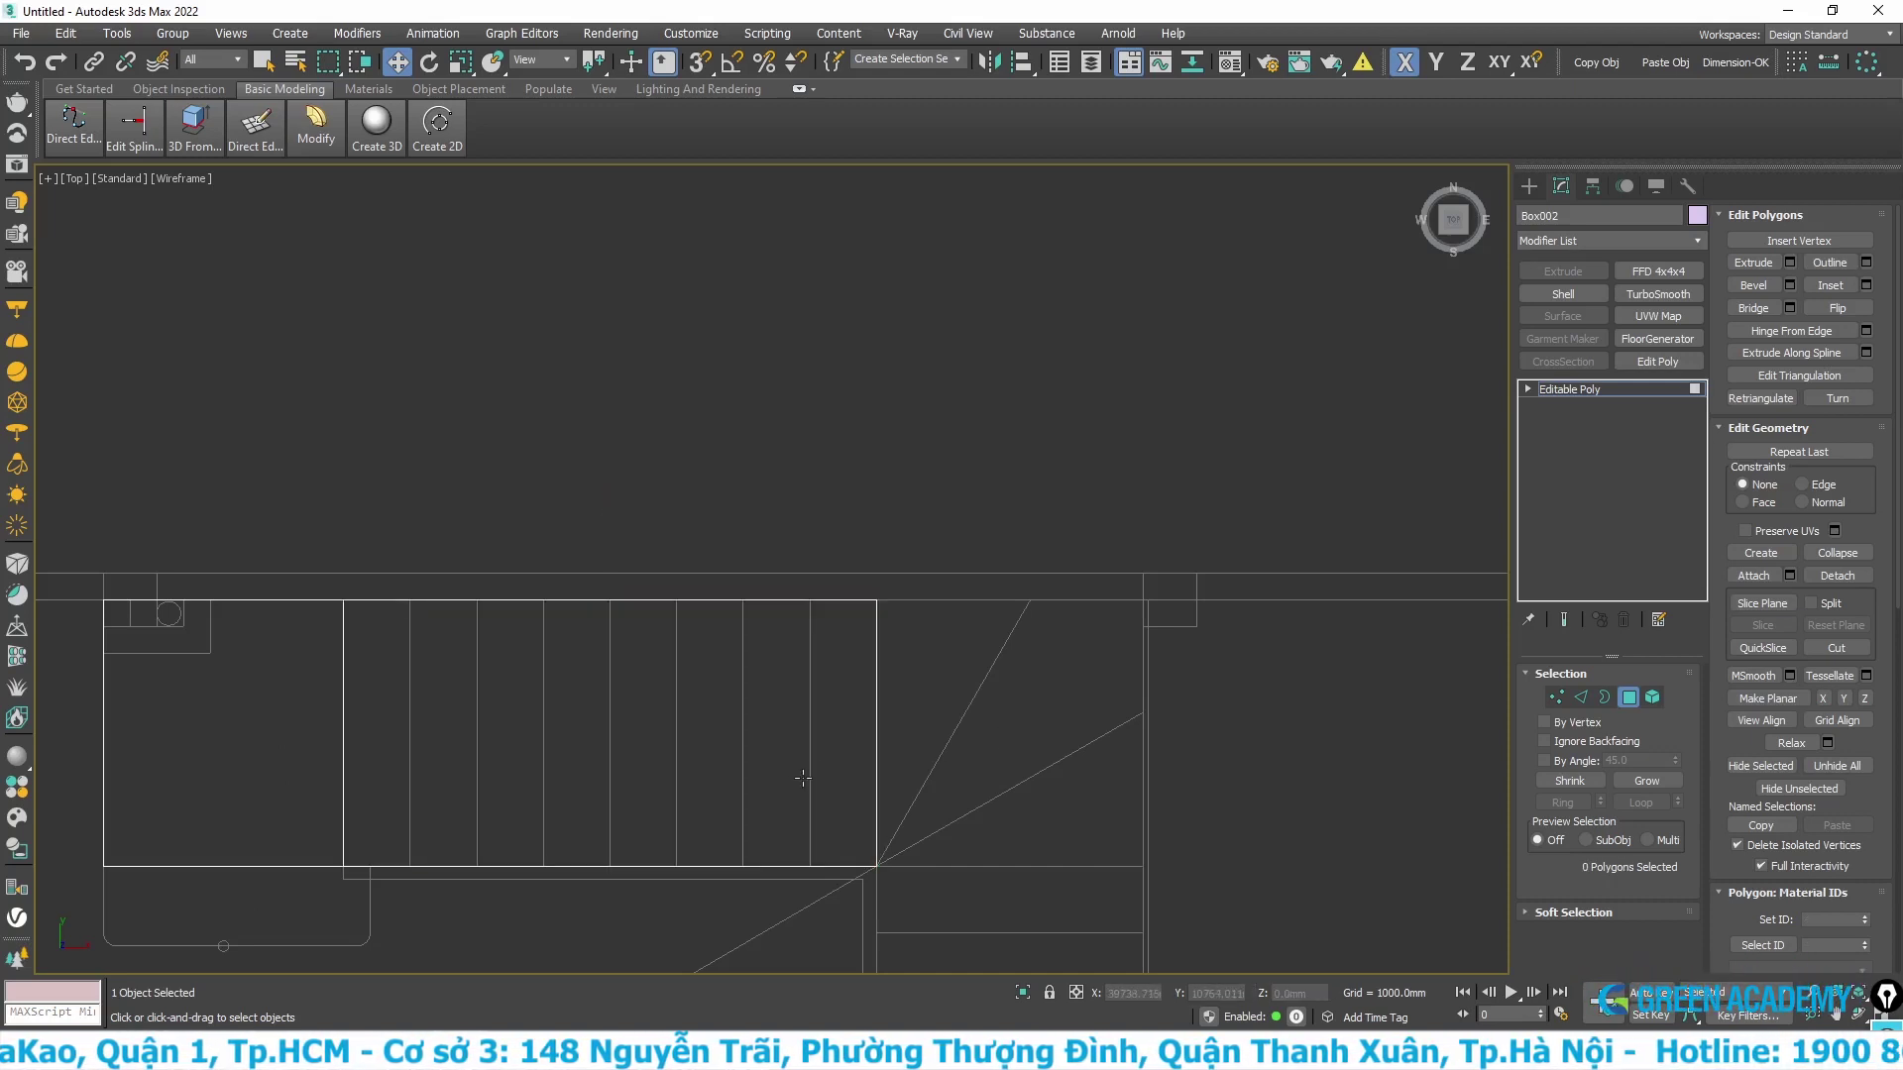
left_click_drag(807, 736, 864, 876)
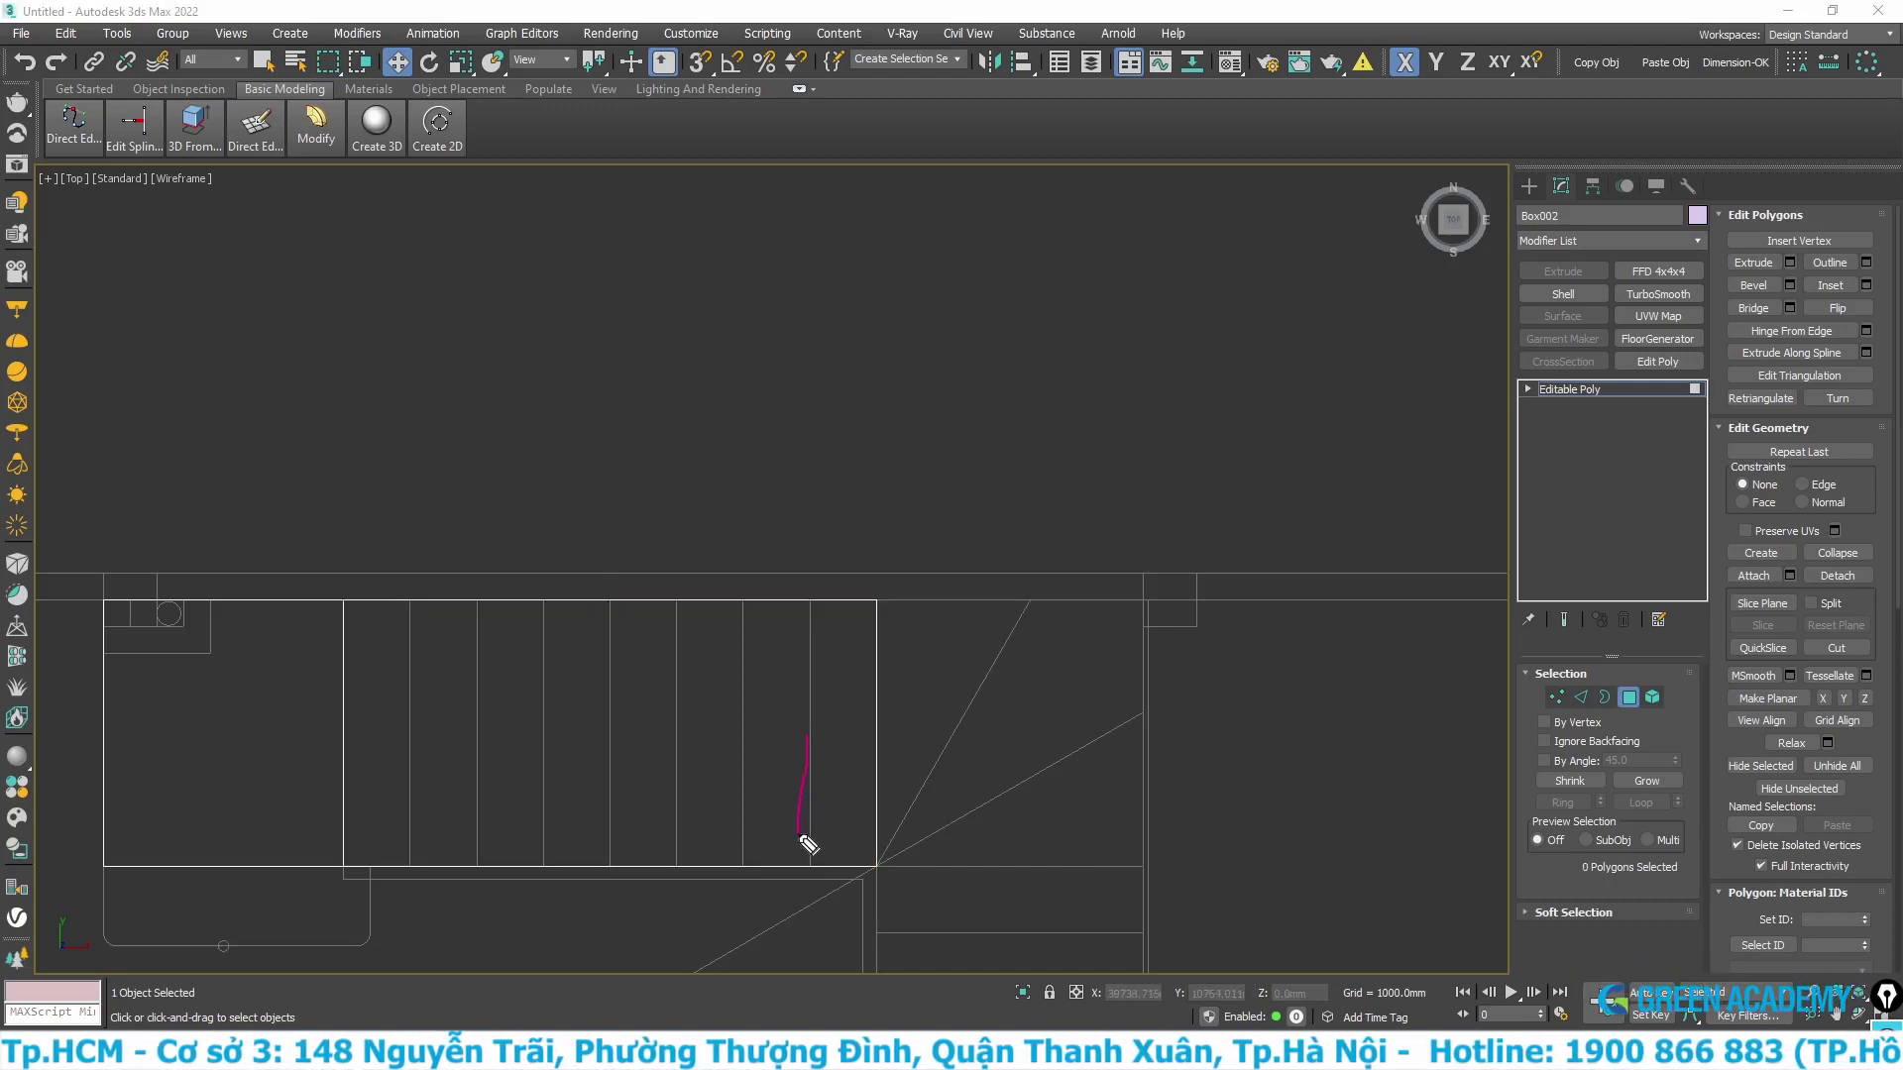
mouse_move(883, 714)
left_mouse_down()
mouse_move(870, 602)
mouse_move(799, 700)
left_mouse_up()
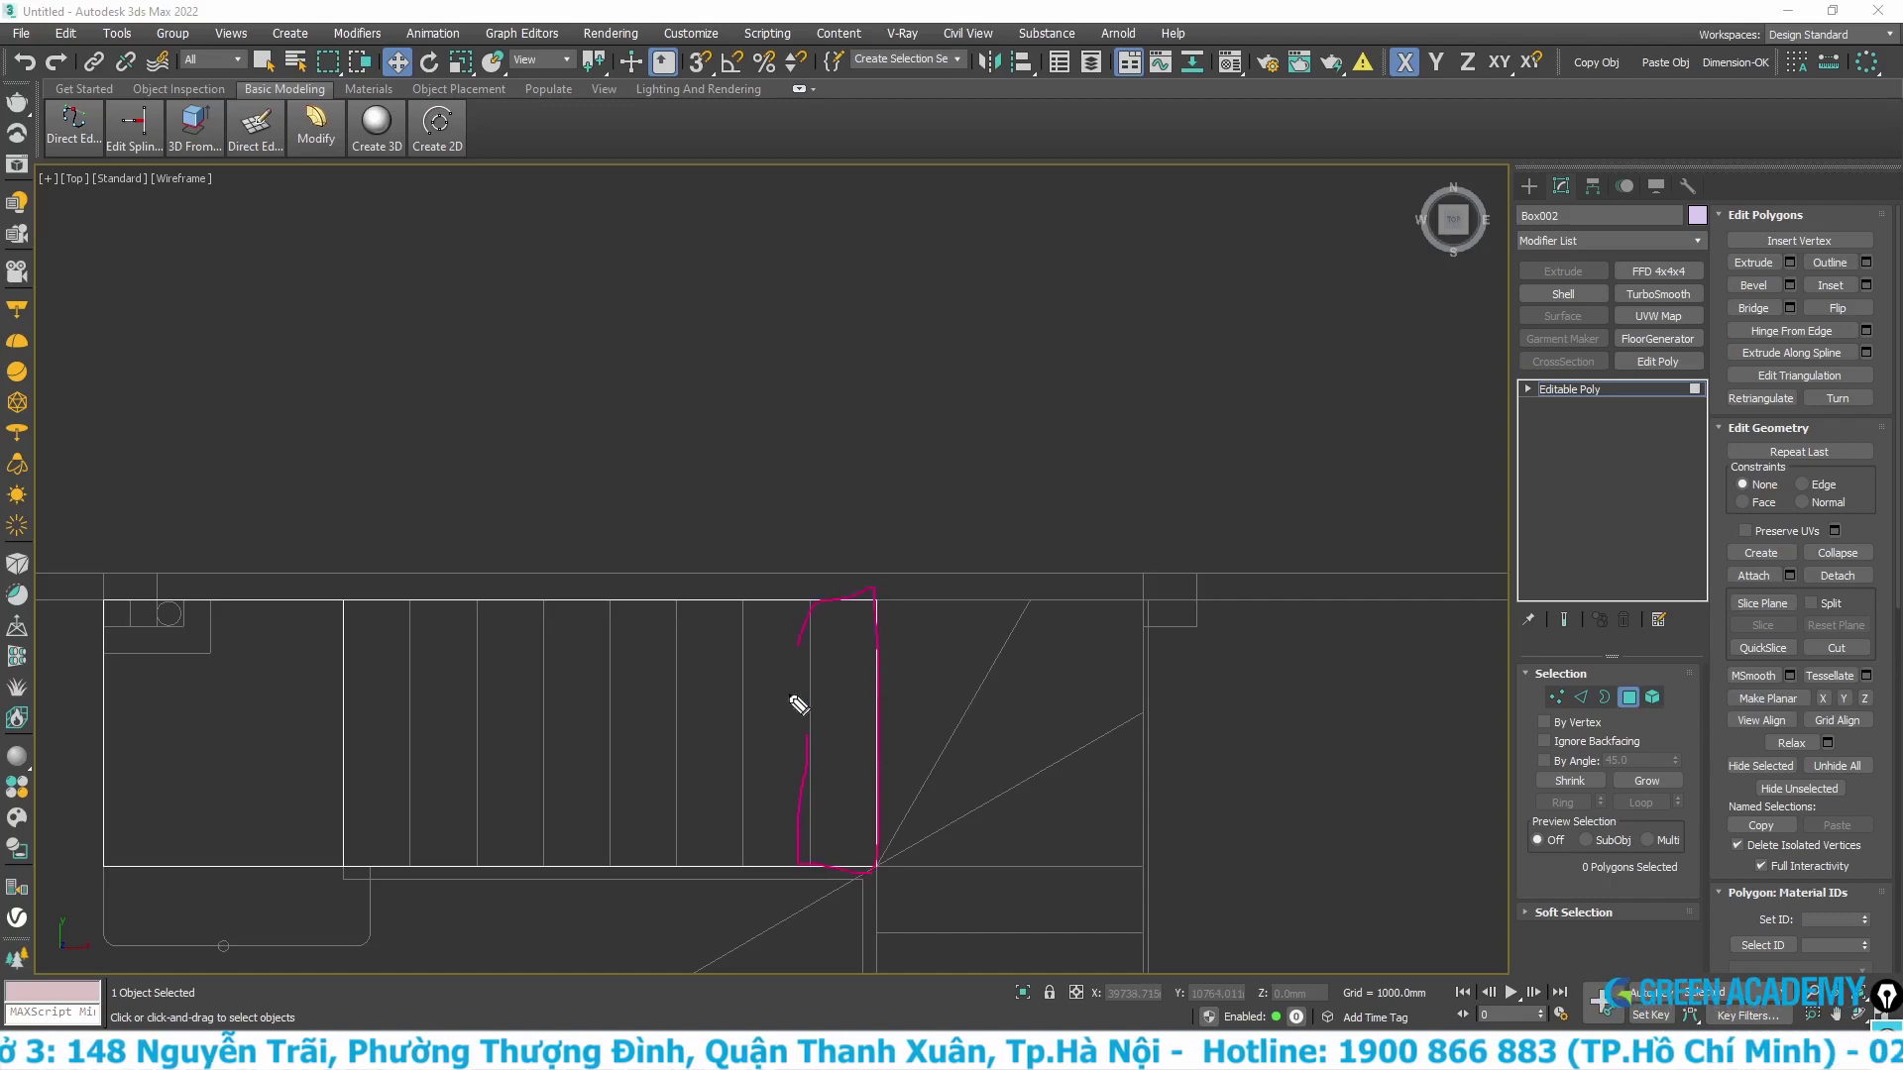
left_click(1610, 390)
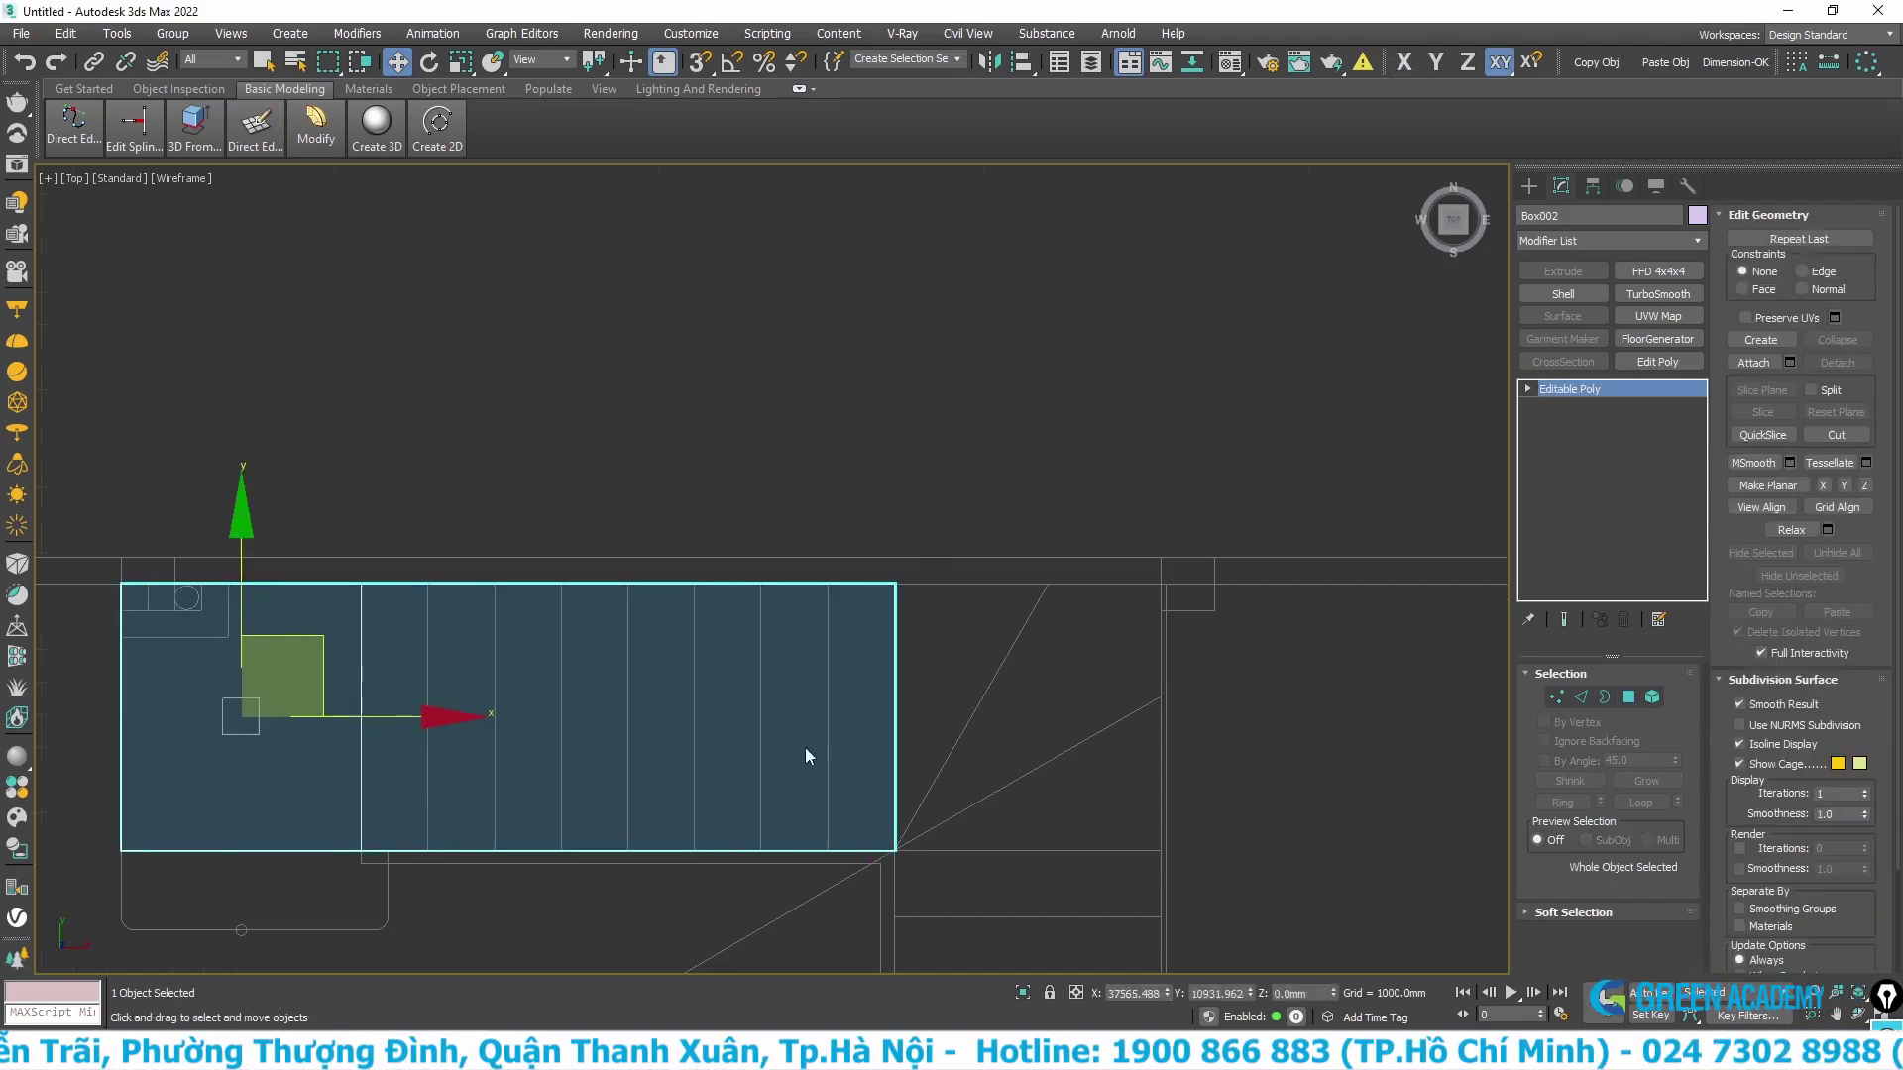
key("f")
scroll(1001, 393, "up", 3)
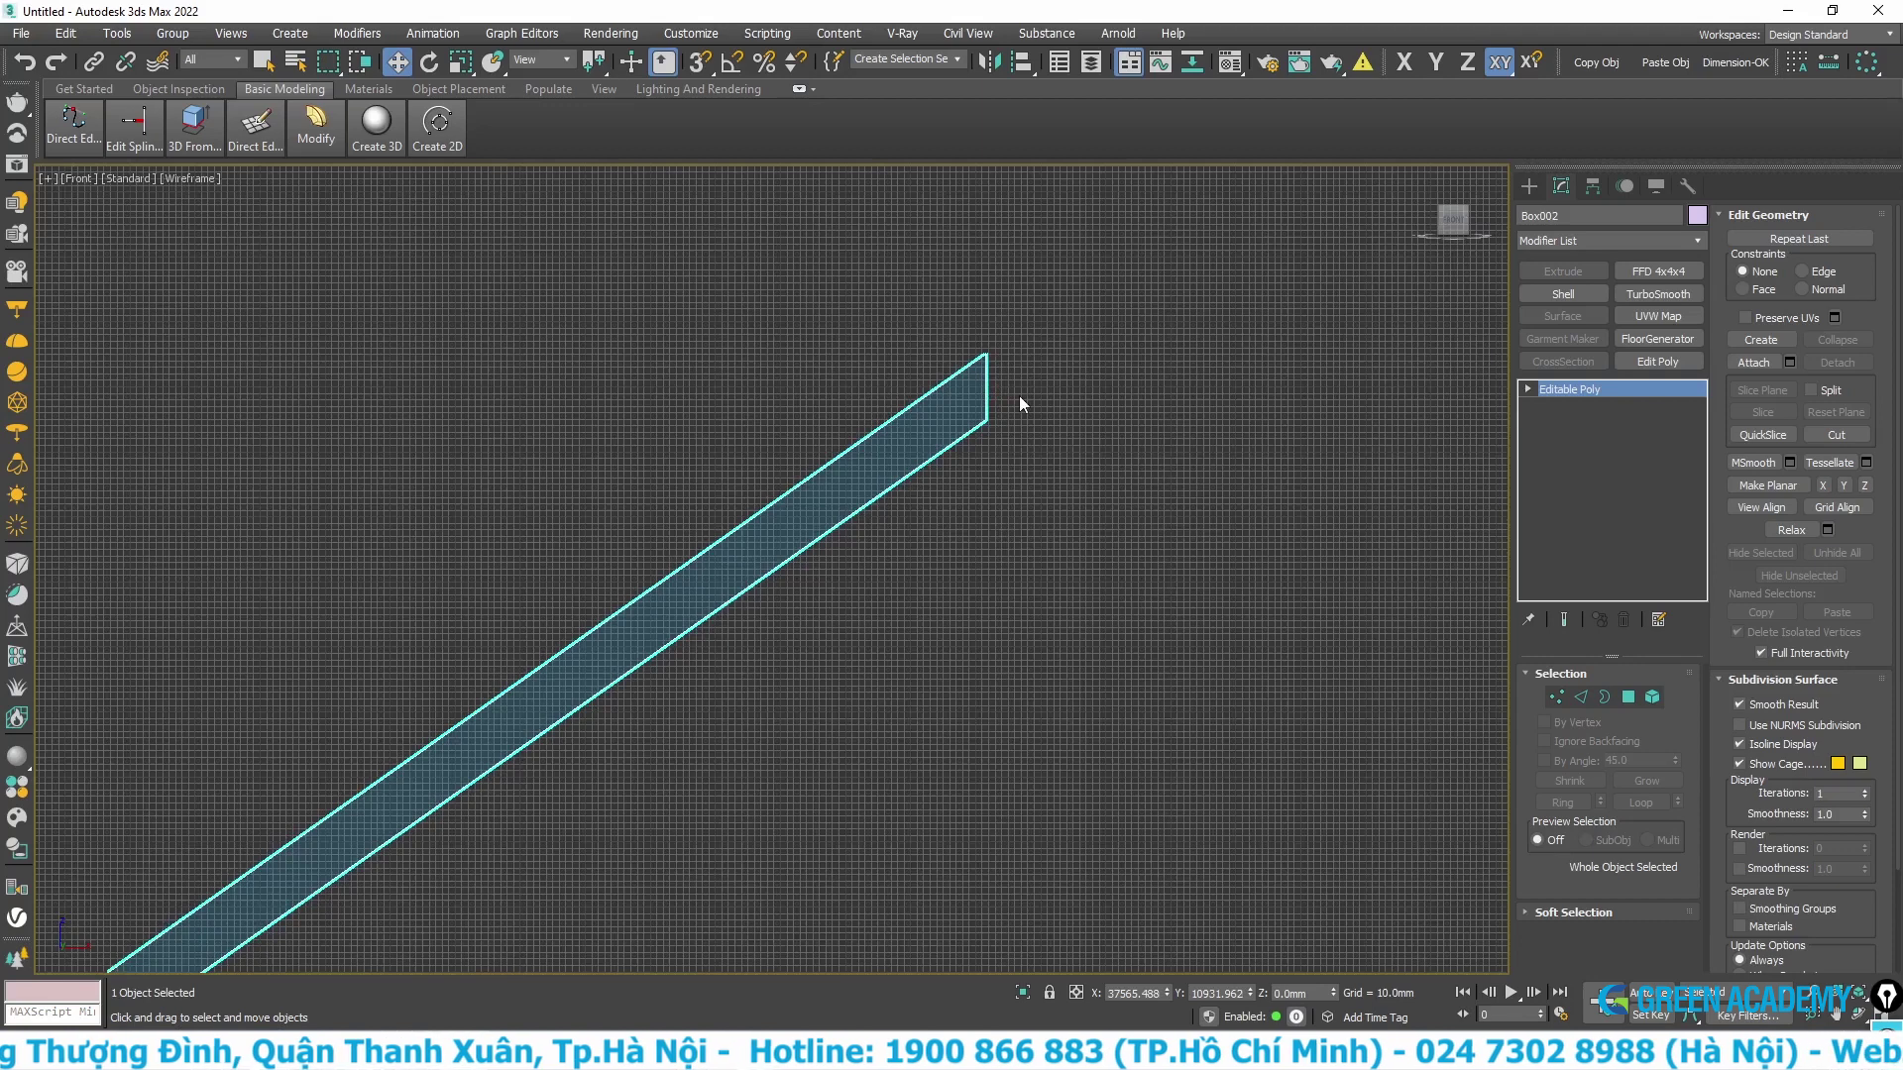
- Select the slab's top end vertices and set their Z to 1700 mm
key("1")
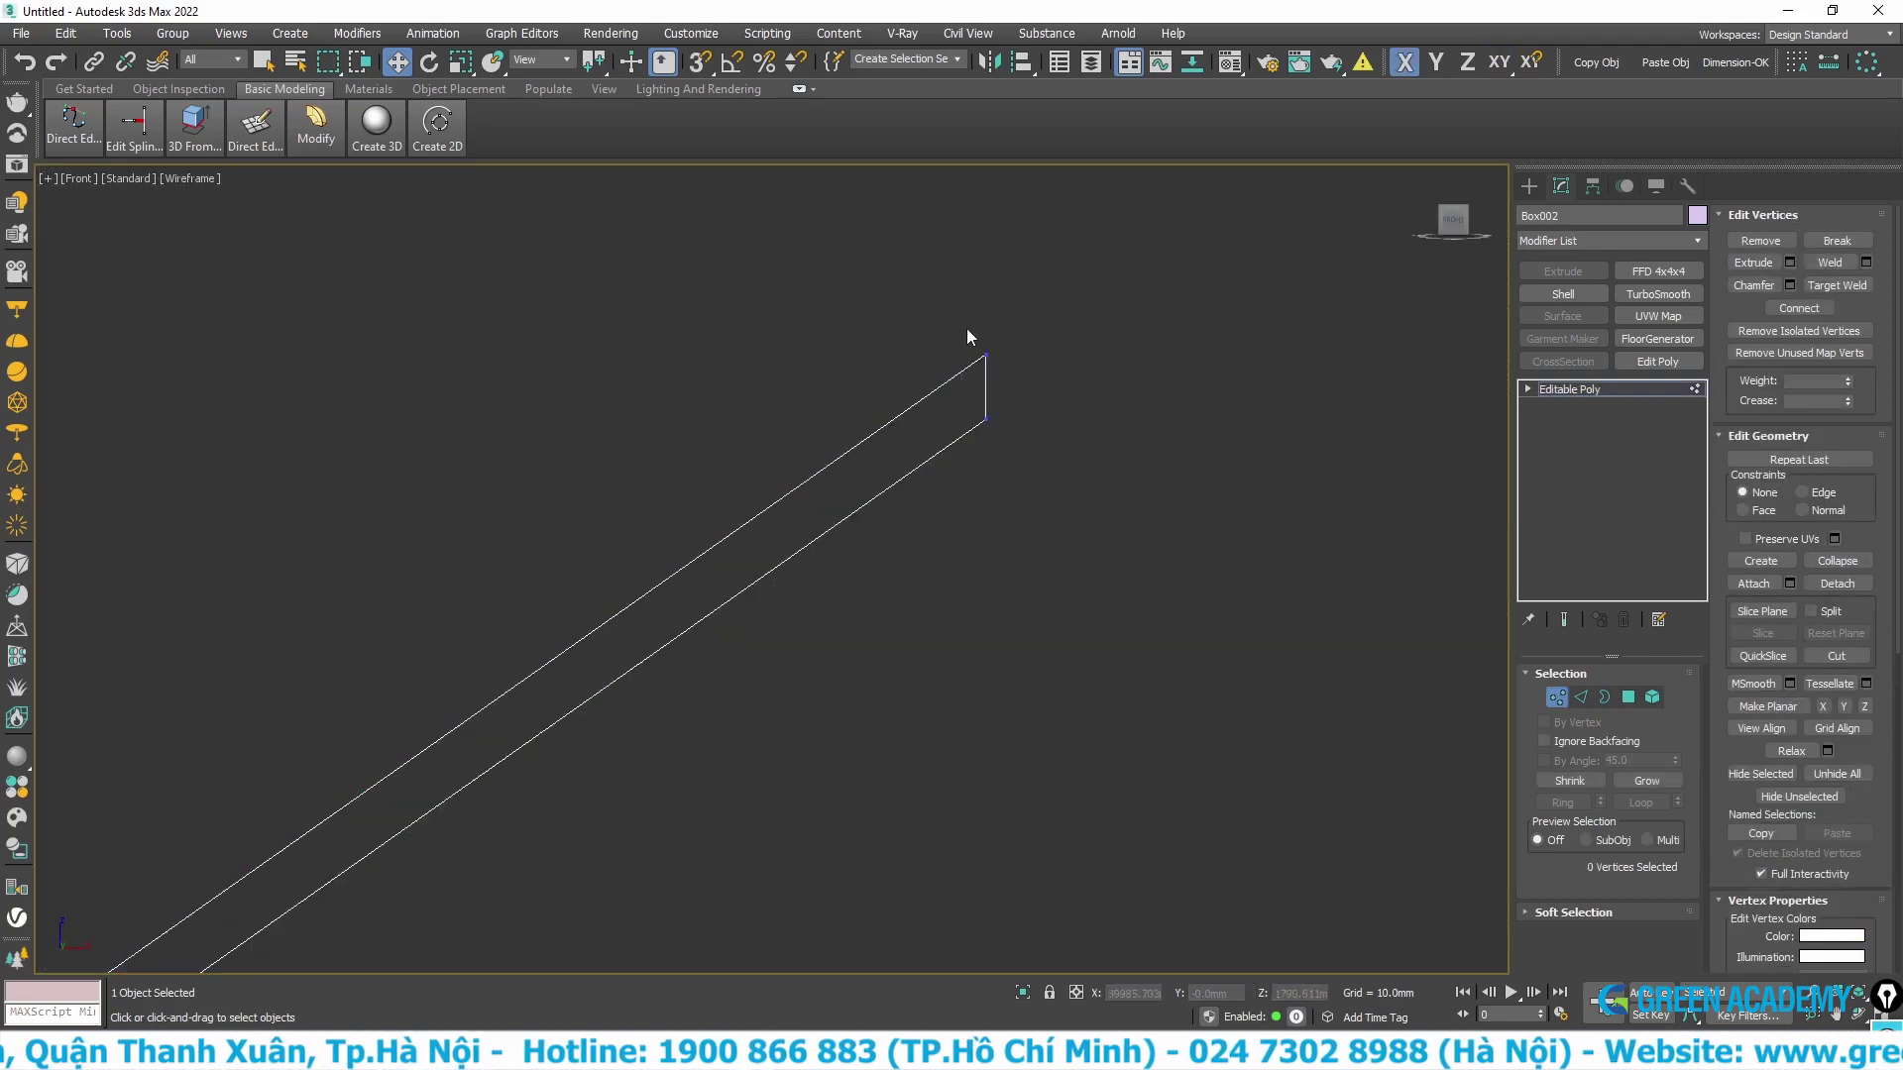
left_click_drag(967, 329, 1031, 388)
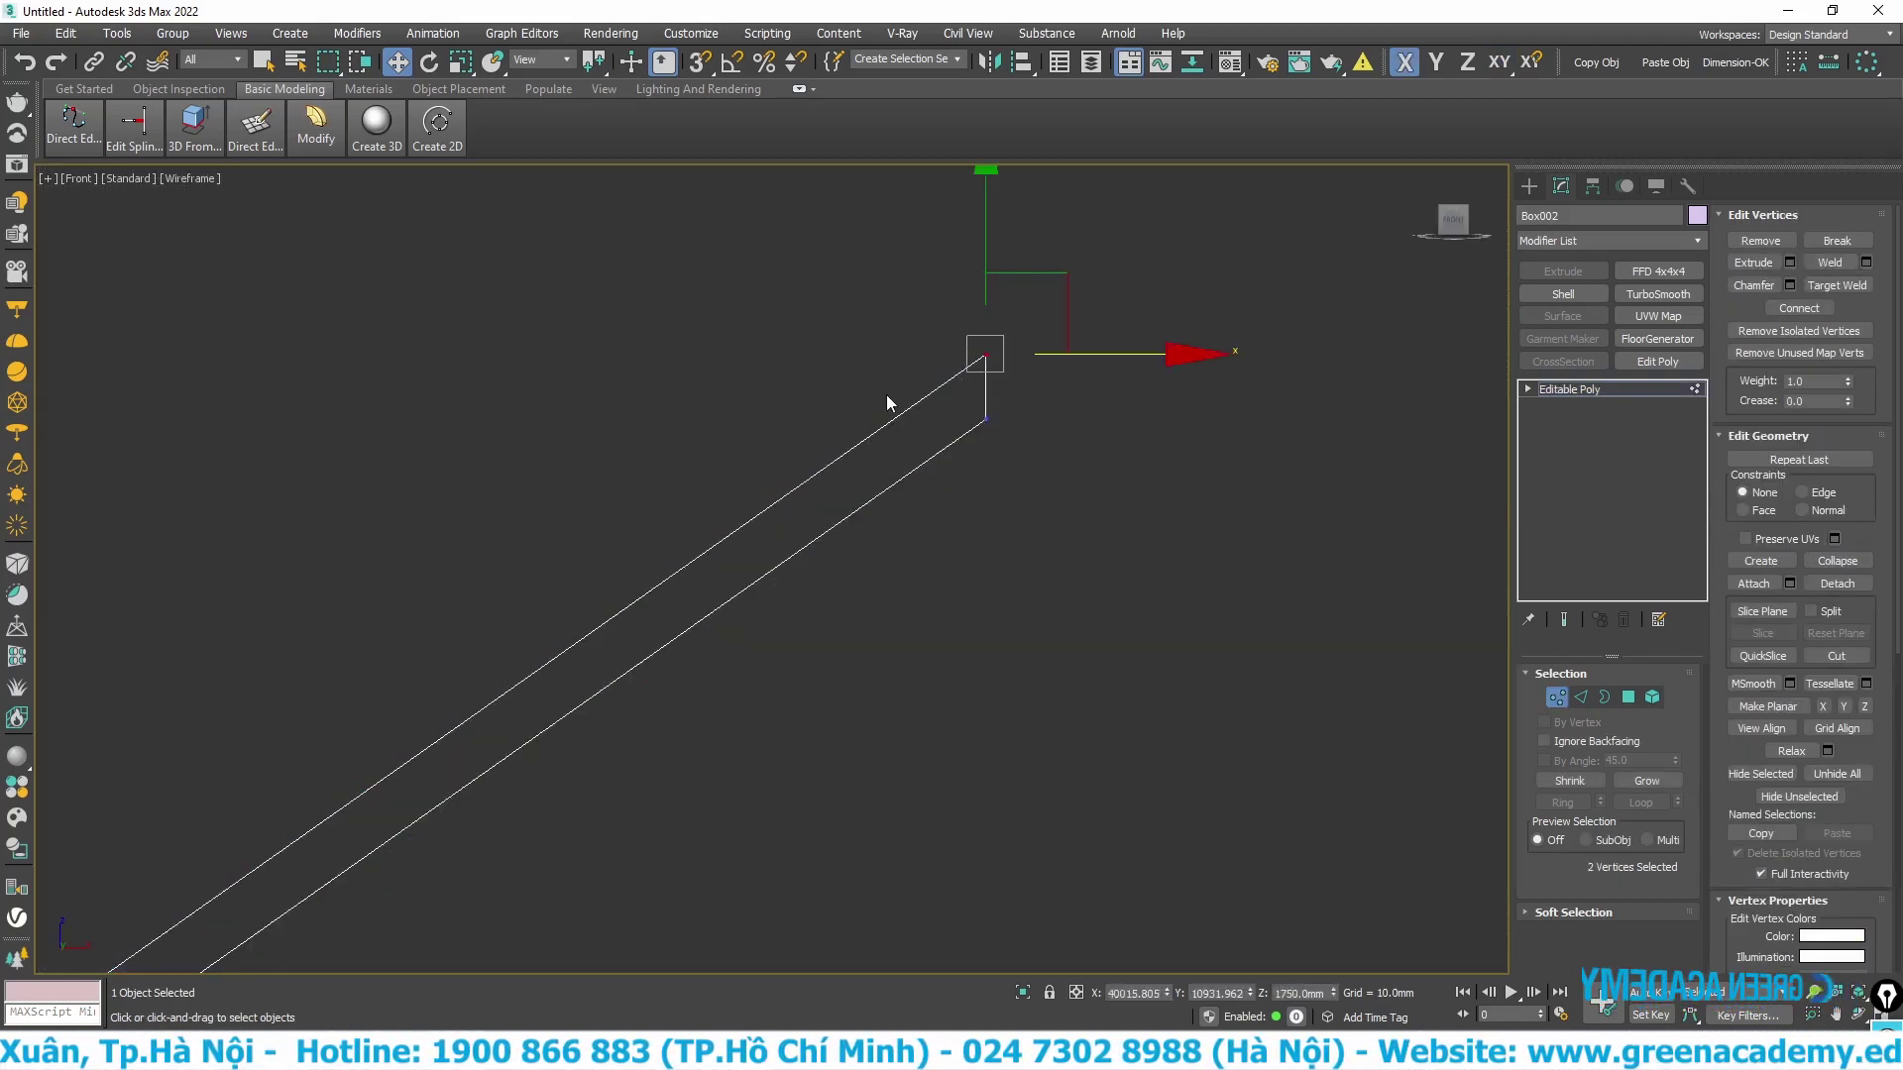
scroll(1086, 371, "up", 3)
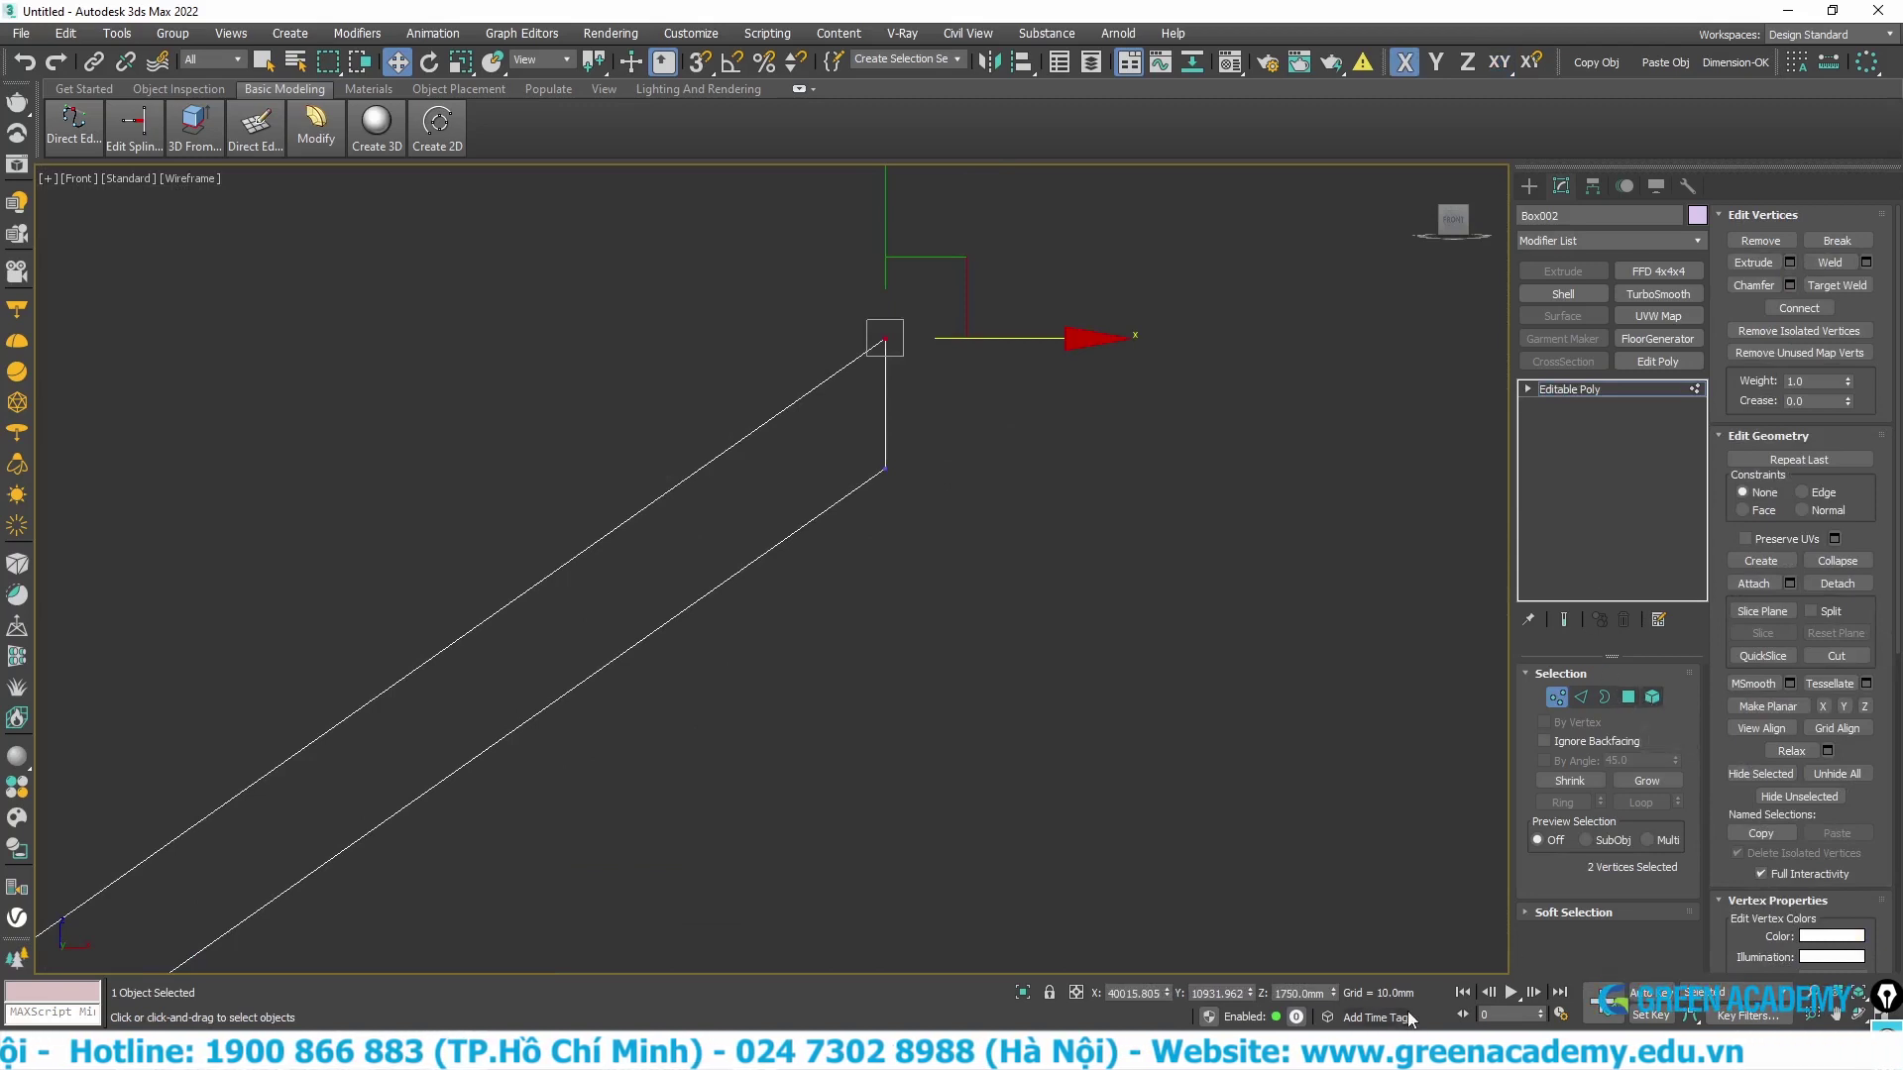
double_click(1298, 993)
type("1")
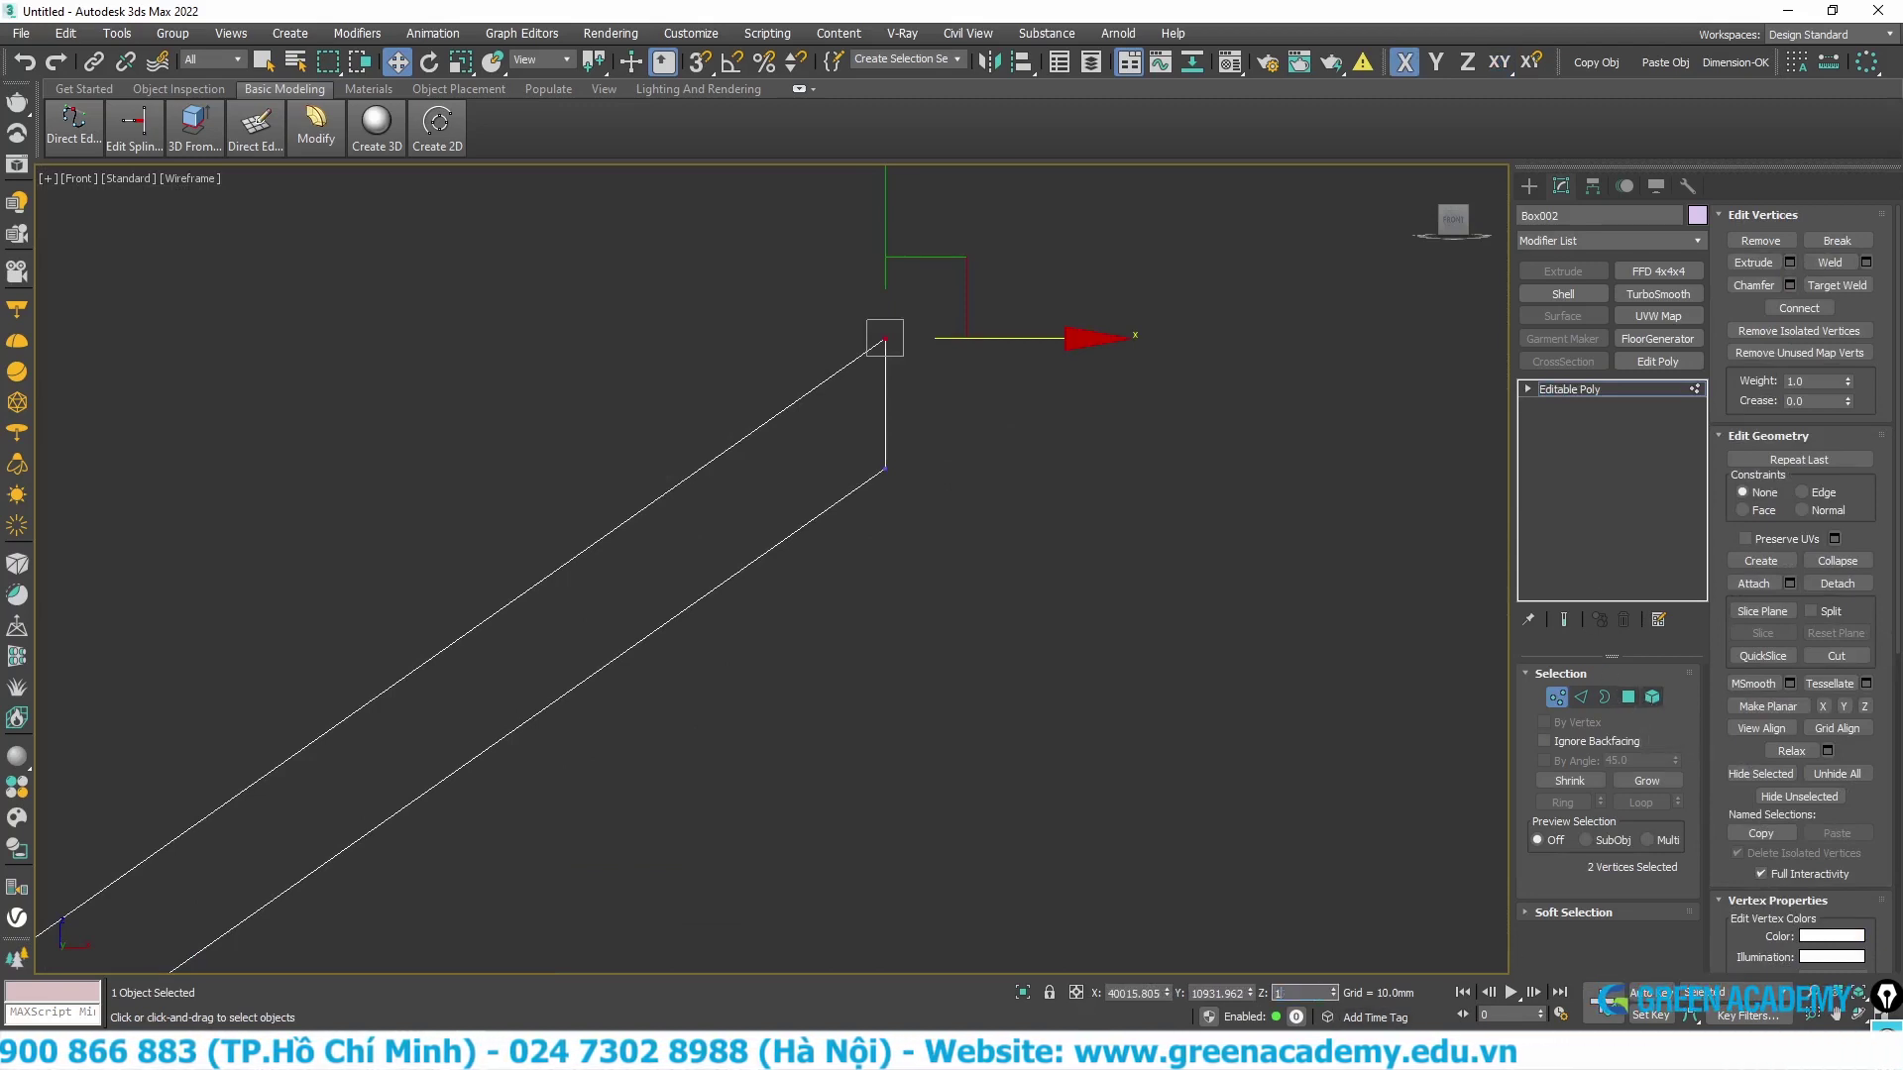
type("700")
key("Return")
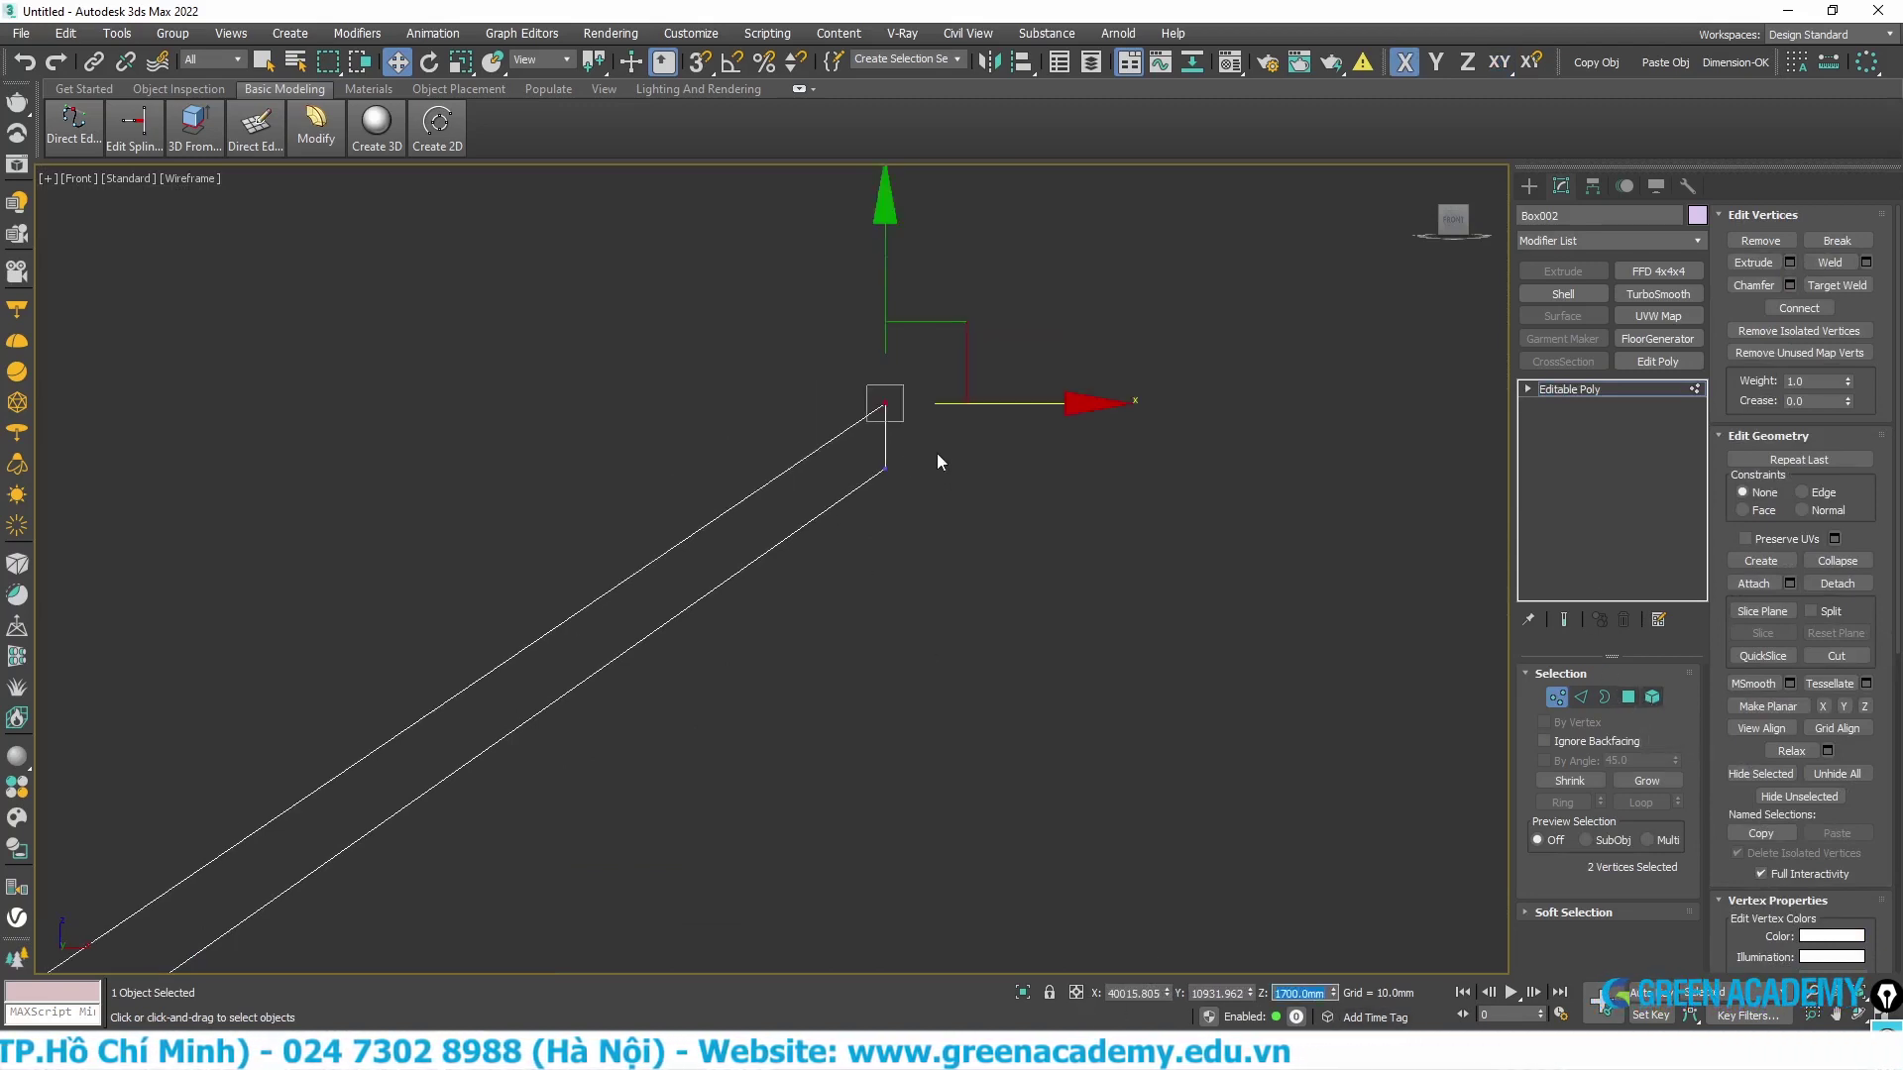
- Set the lower end vertices' Z to 1600 mm and view the slab in Perspective
left_click_drag(935, 454, 854, 492)
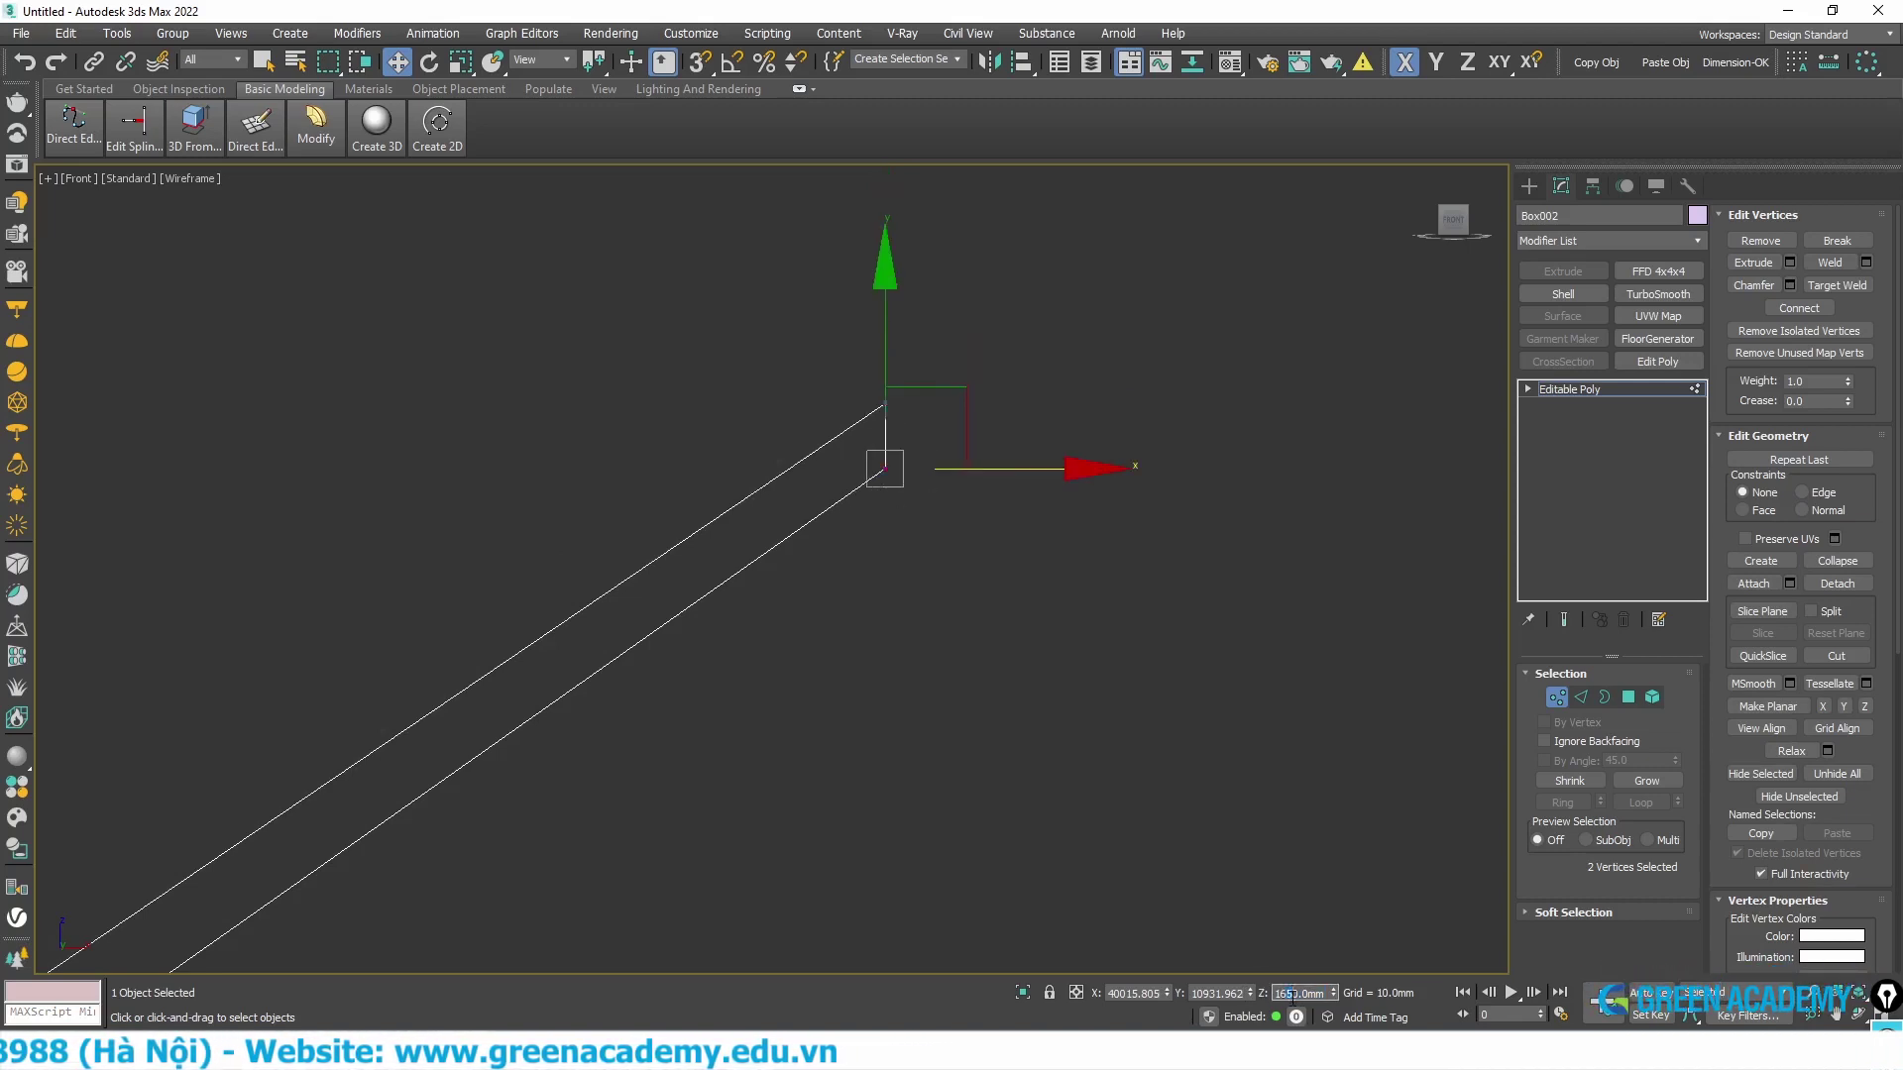
type("1600")
key("Return")
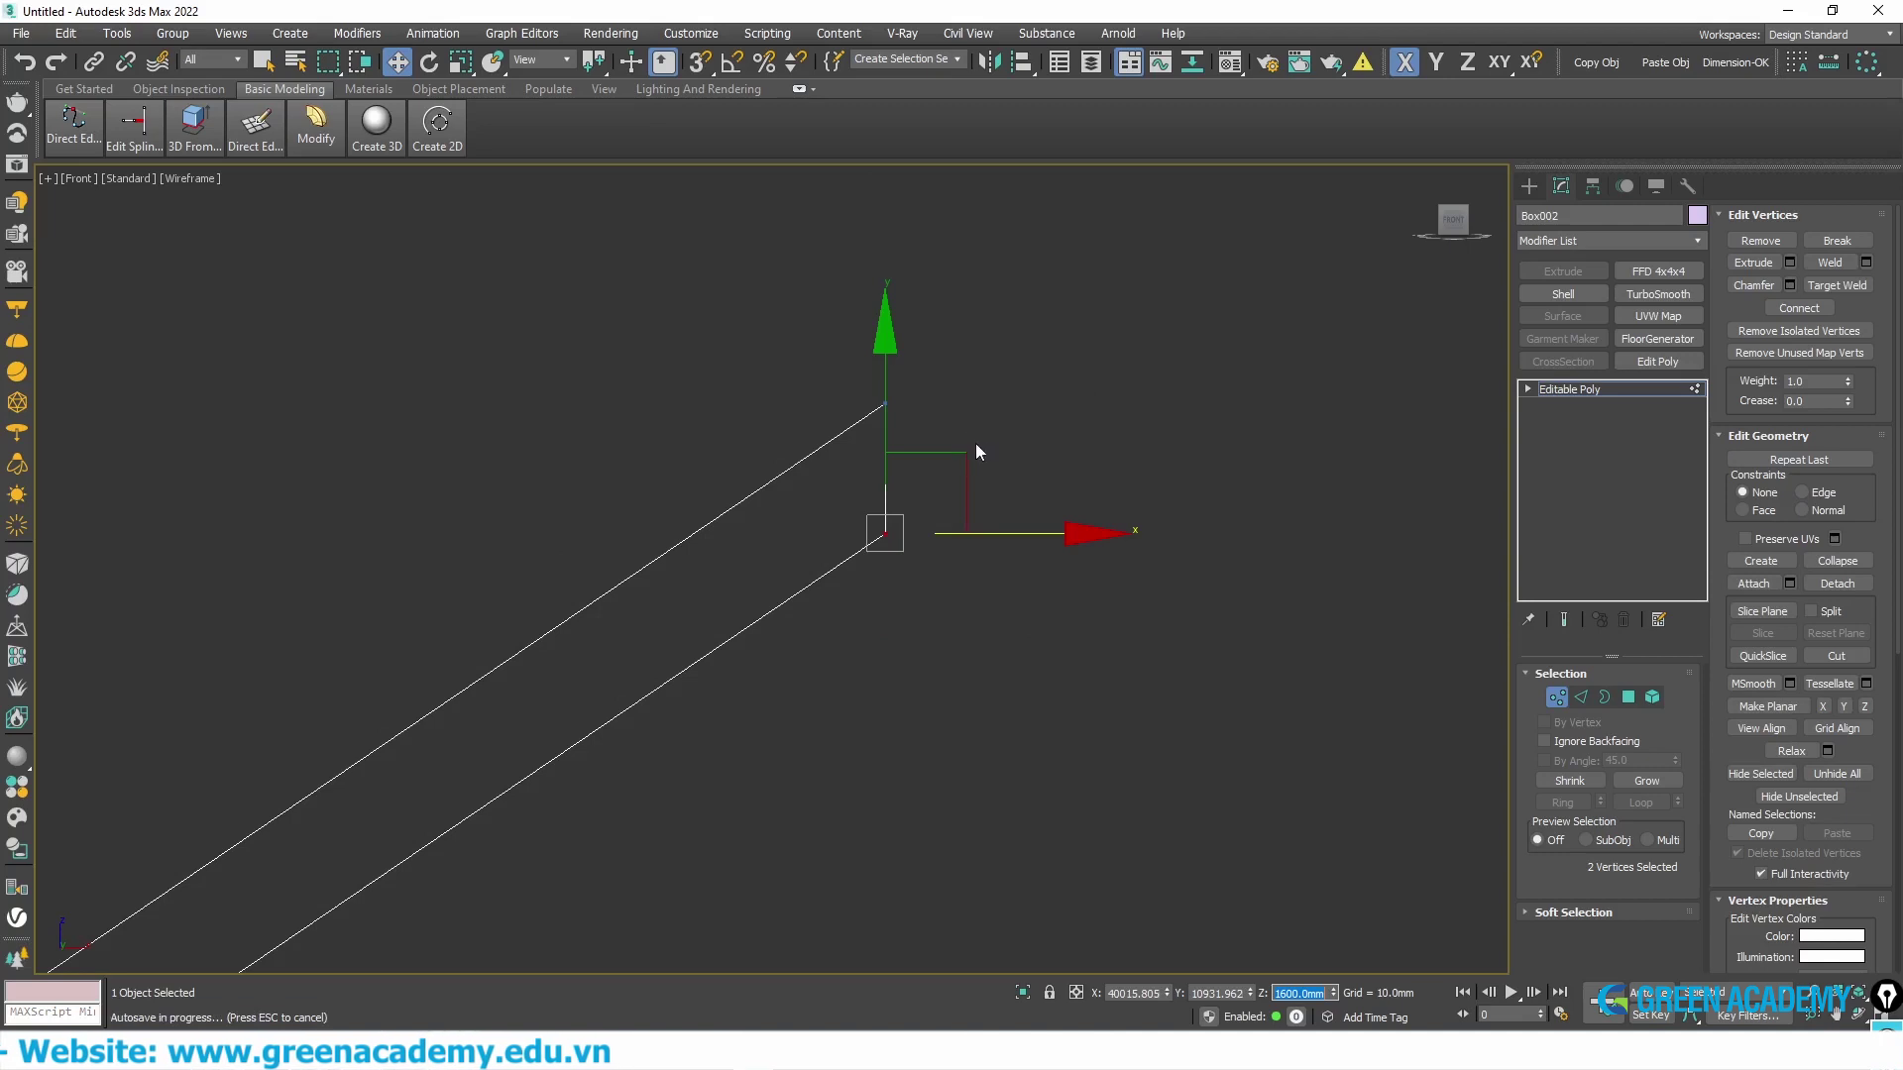
scroll(1057, 404, "down", 3)
scroll(1032, 432, "down", 2)
scroll(1033, 432, "down", 5)
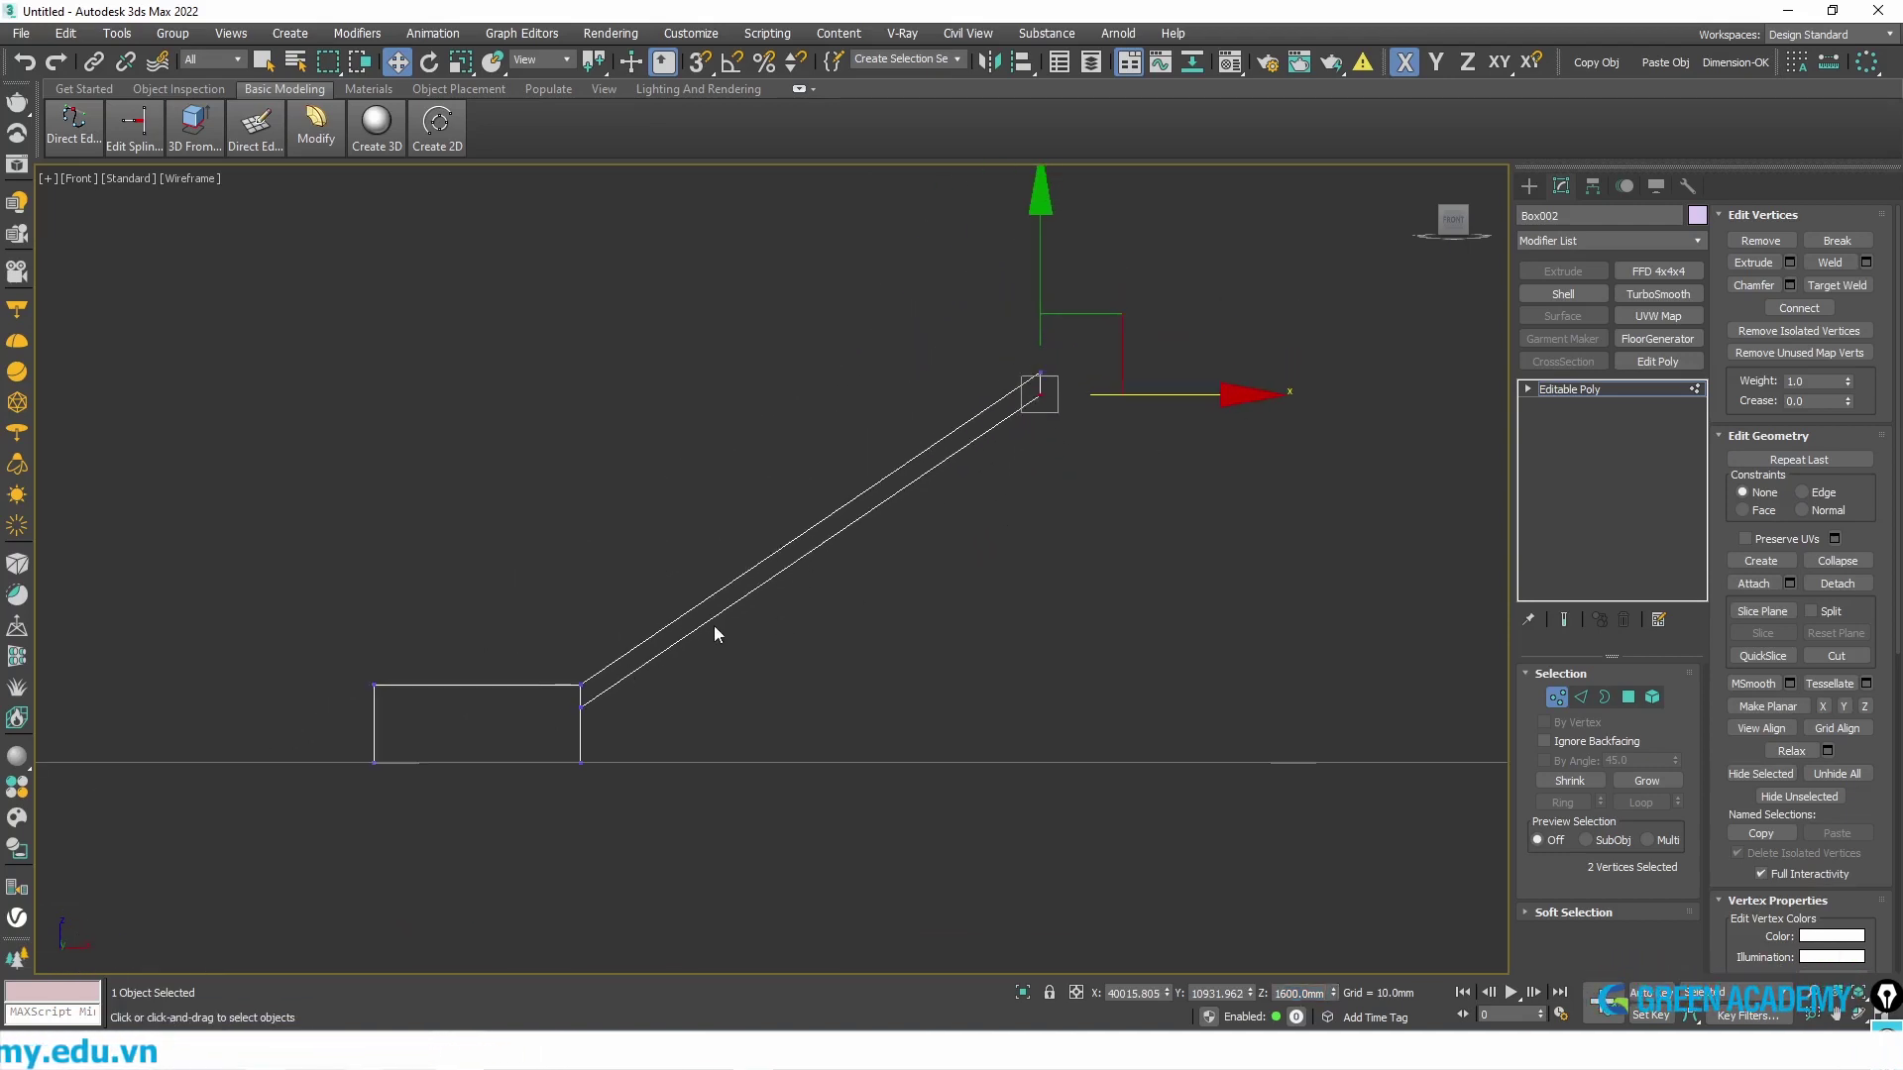
key("p")
scroll(811, 480, "up", 3)
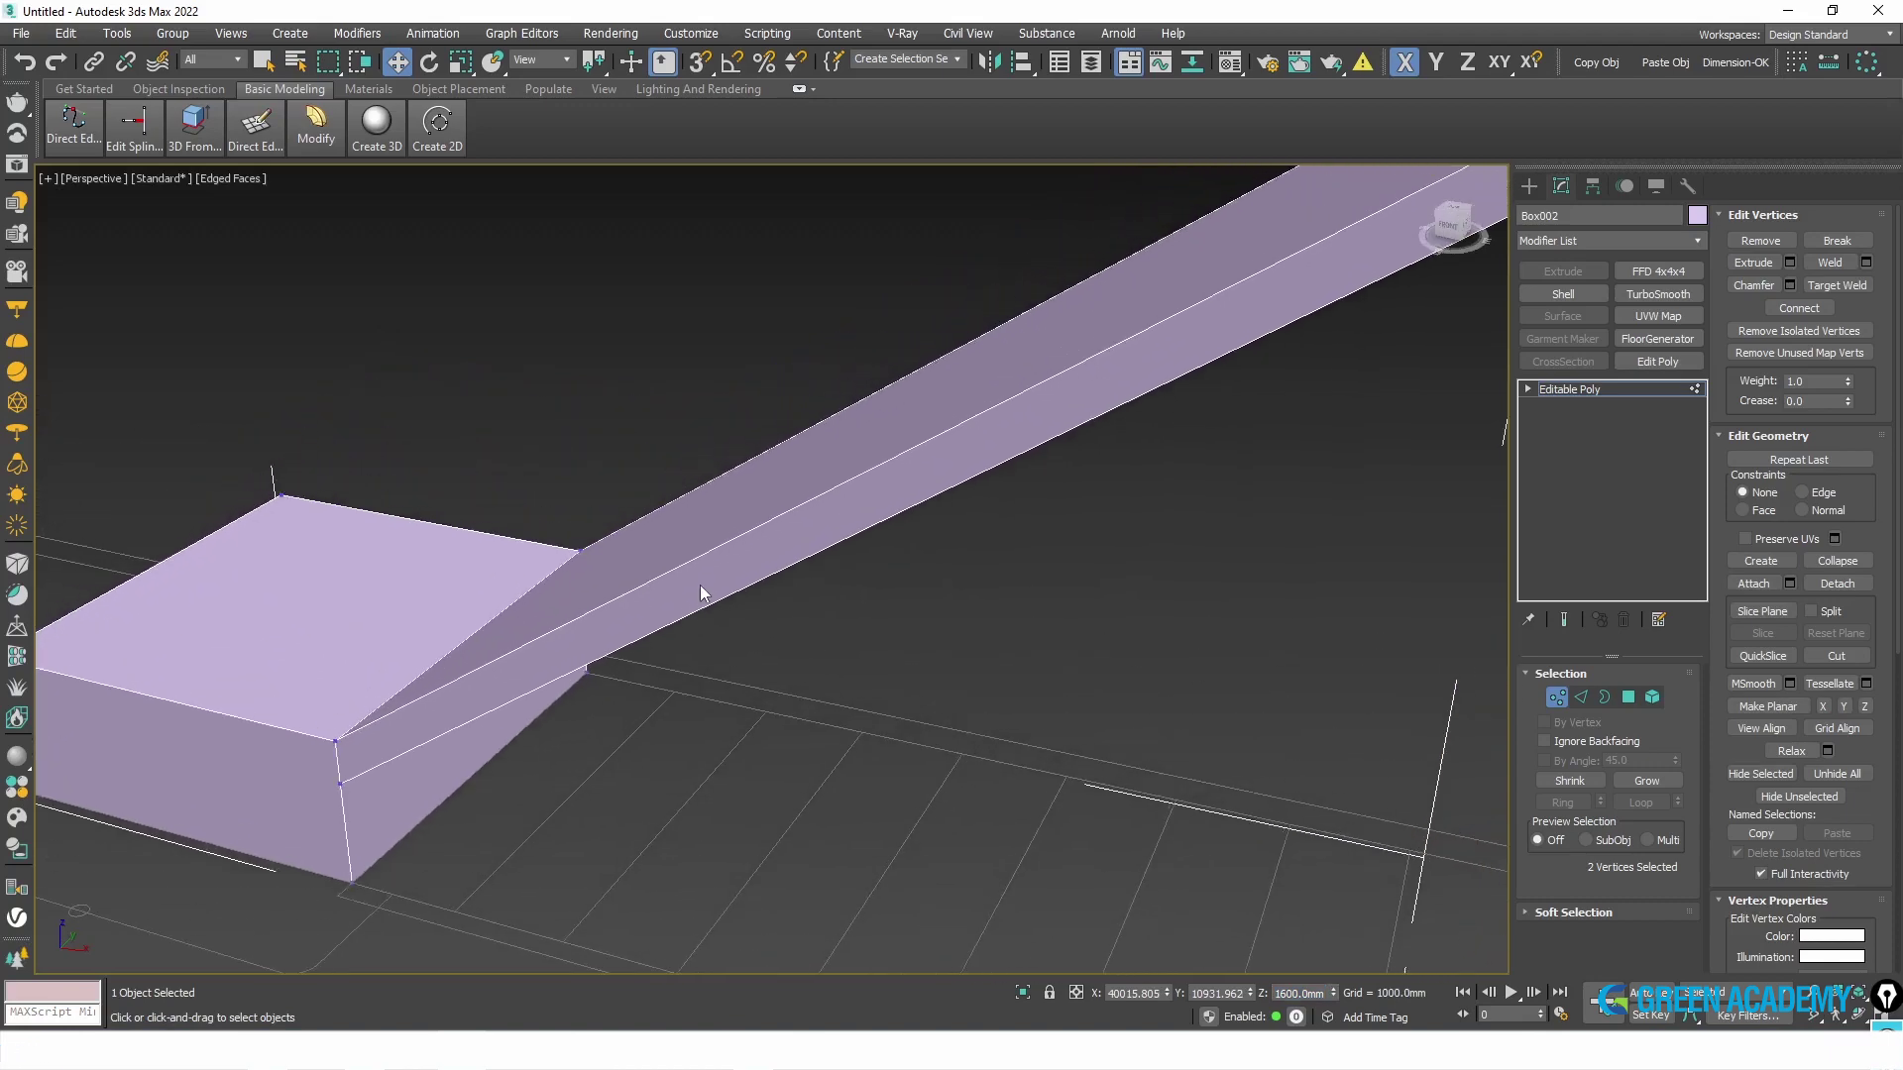
- In Edge mode, select the long bottom and top edges along the ramp's side
scroll(700, 584, "down", 5)
middle_click_drag(706, 579, 766, 573, "alt")
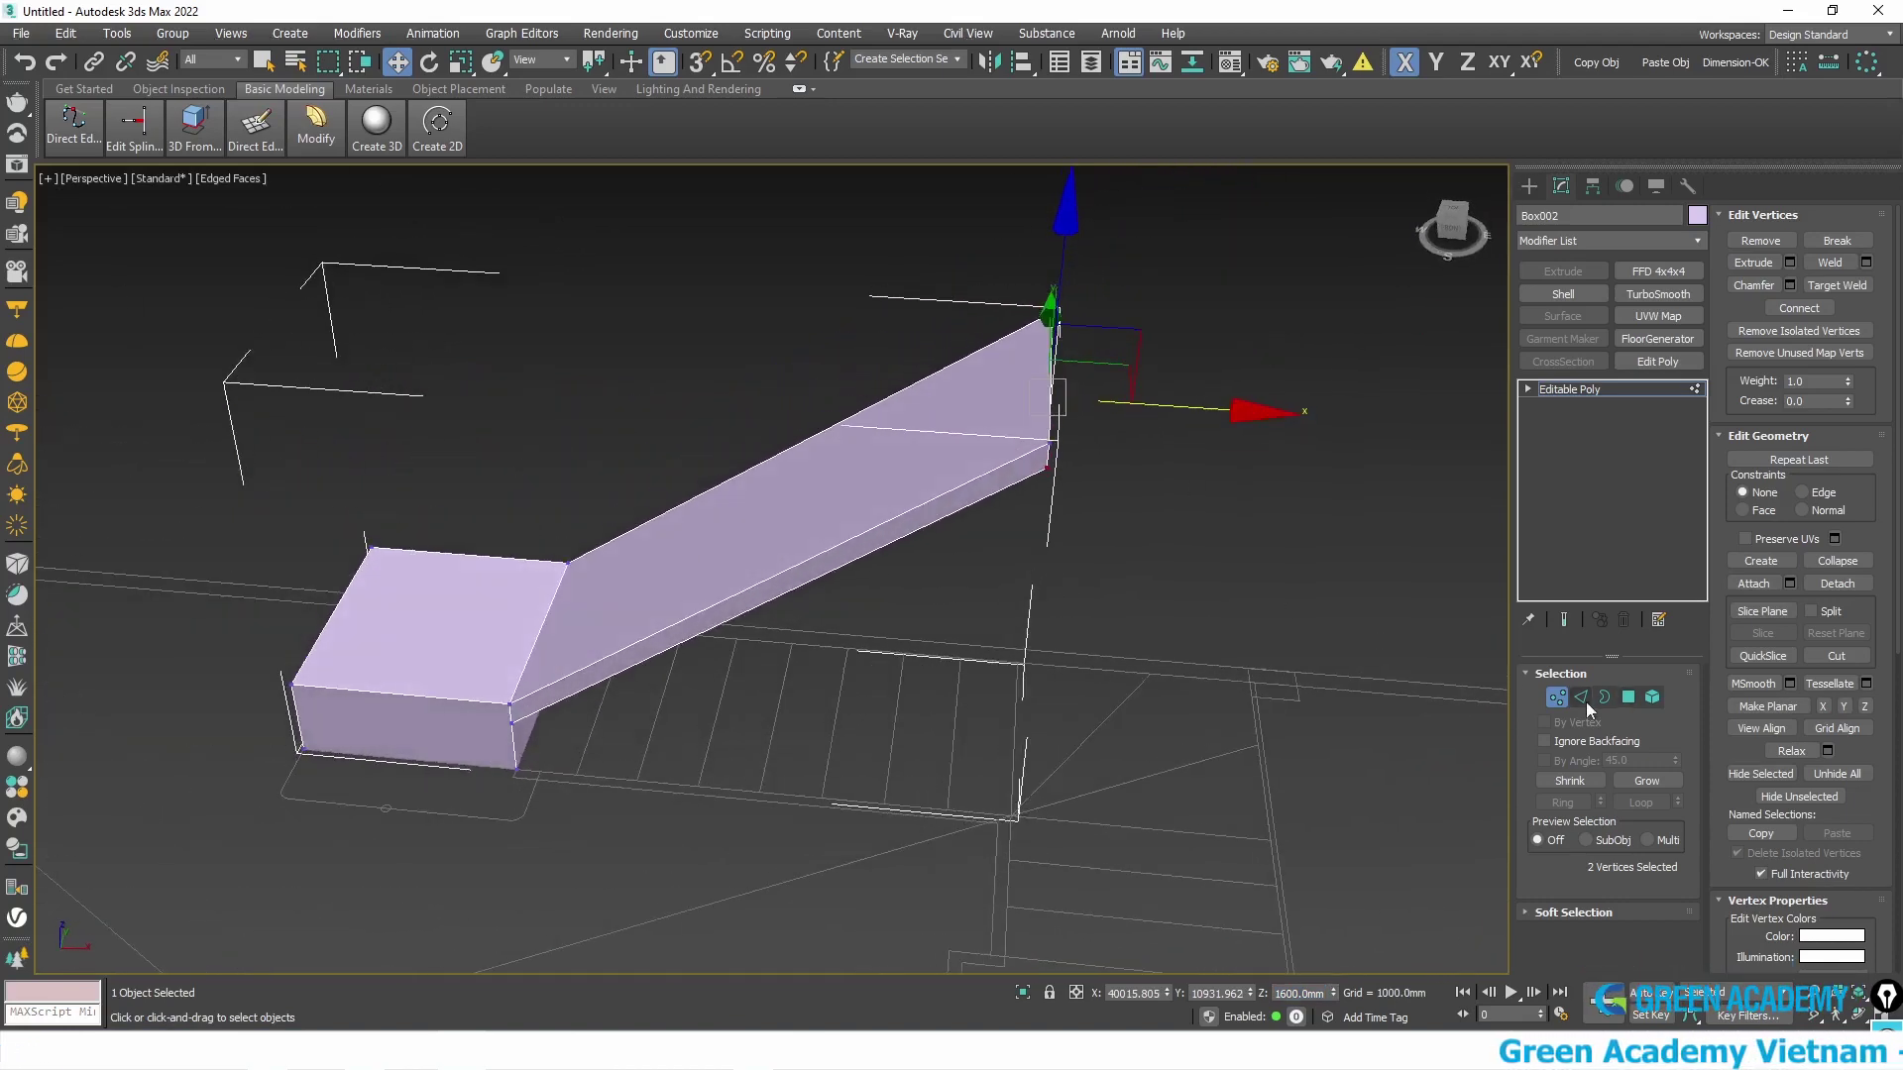
left_click(1581, 698)
left_click(774, 580, "ctrl")
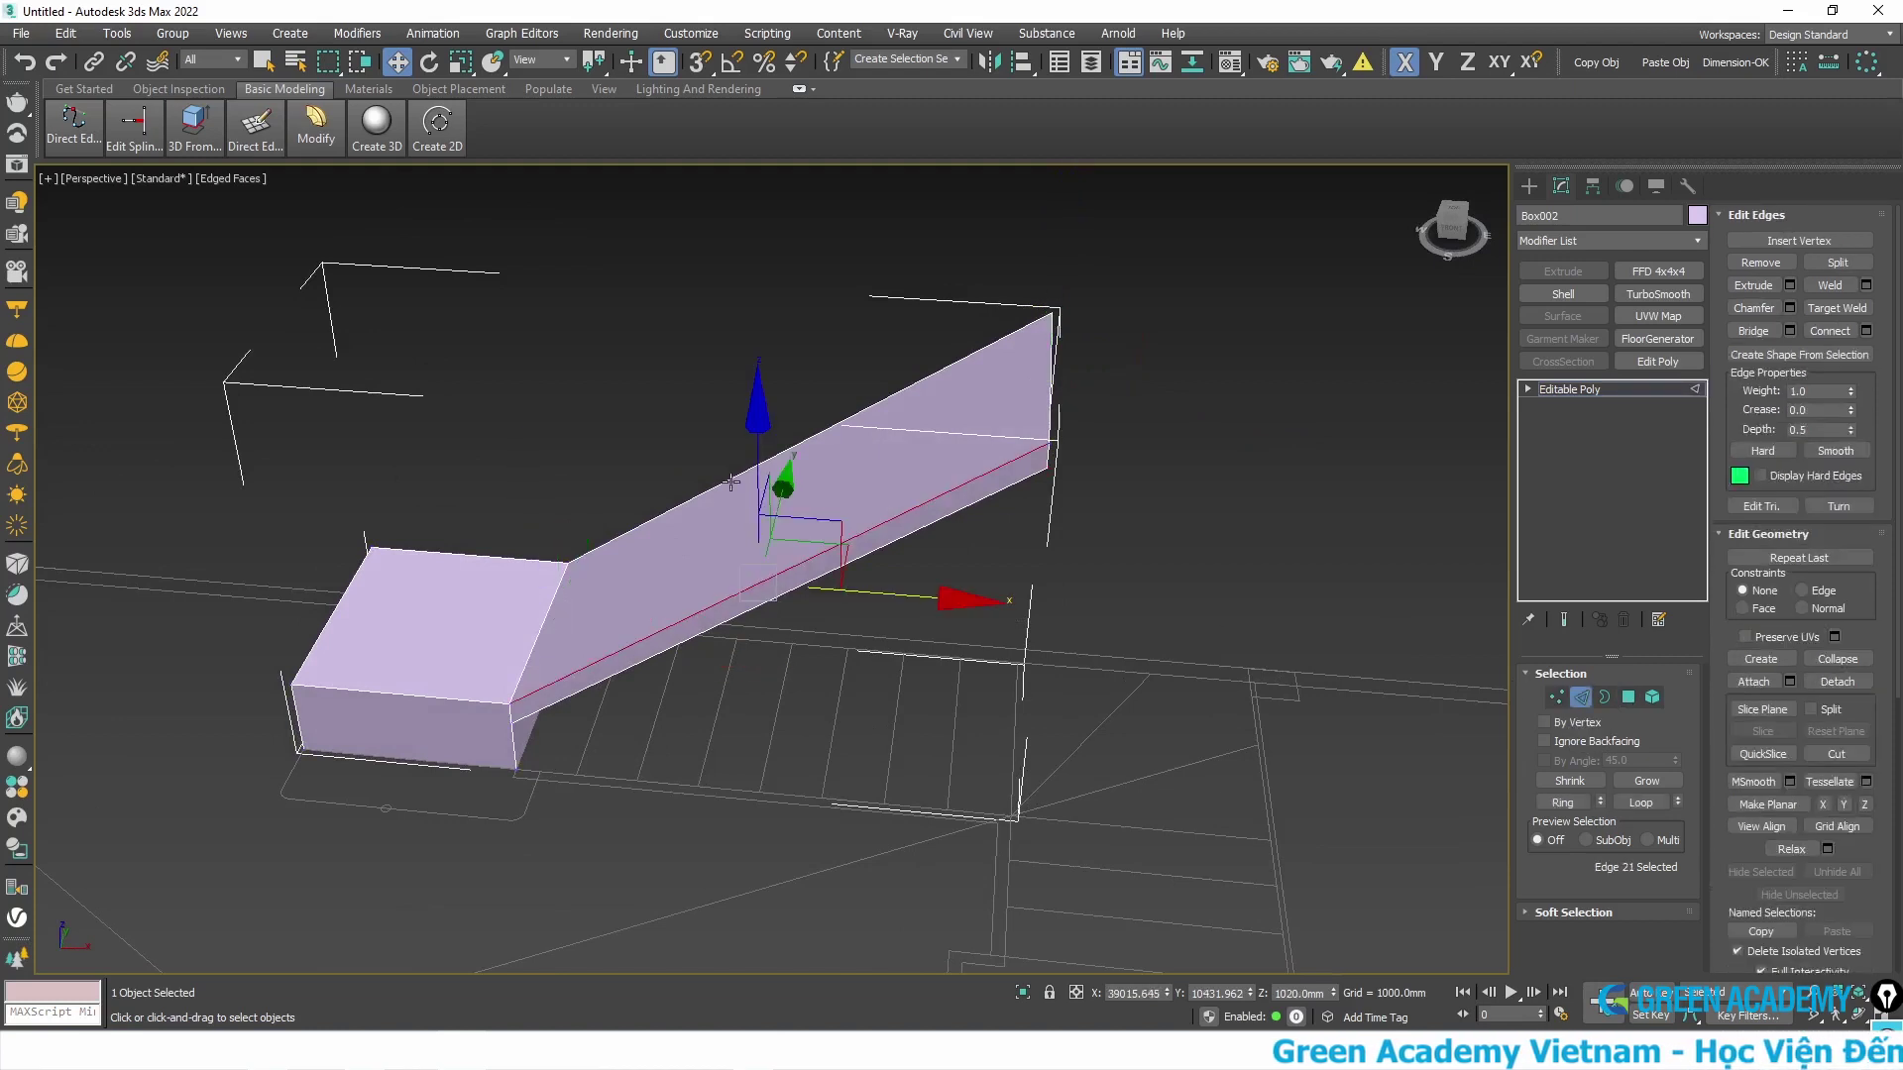
left_click(731, 482, "ctrl")
scroll(731, 481, "up", 3)
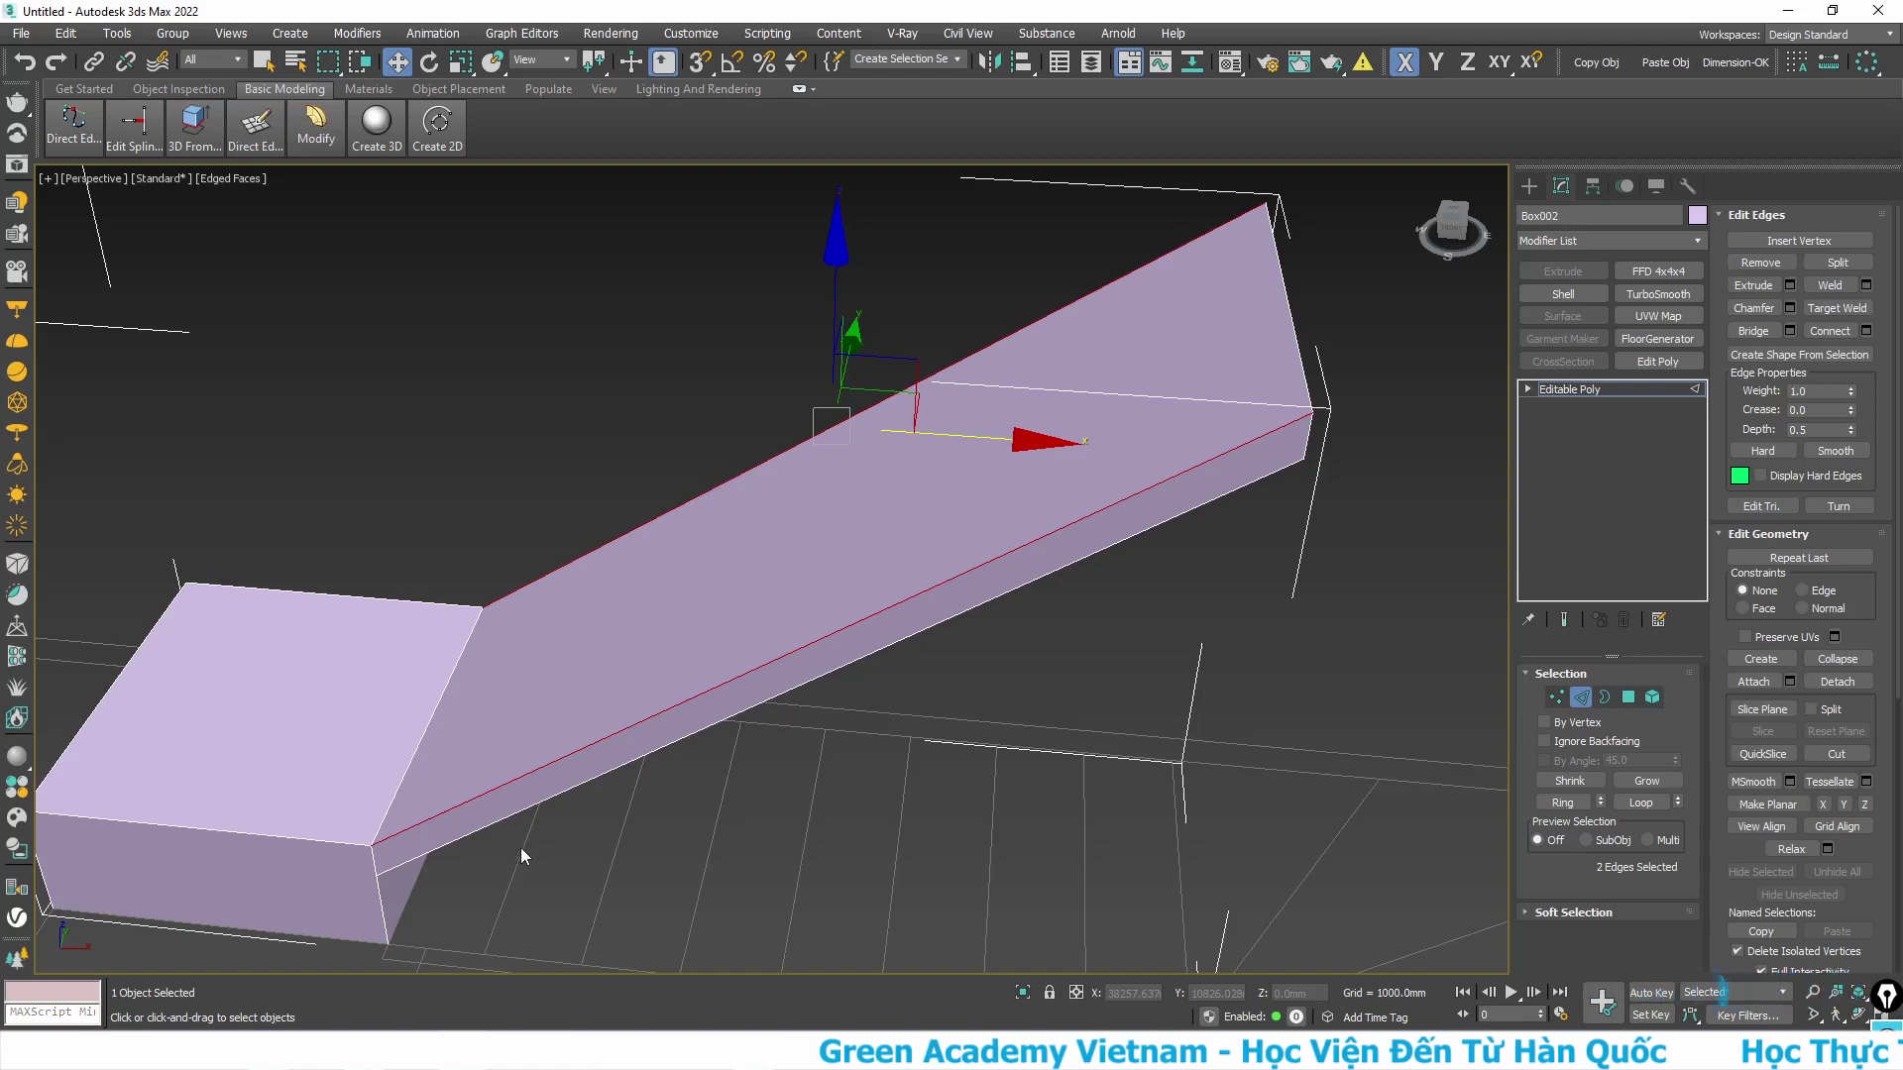
- Sketch riser marks below the slab as annotations, then clear them
left_click_drag(526, 818, 482, 933)
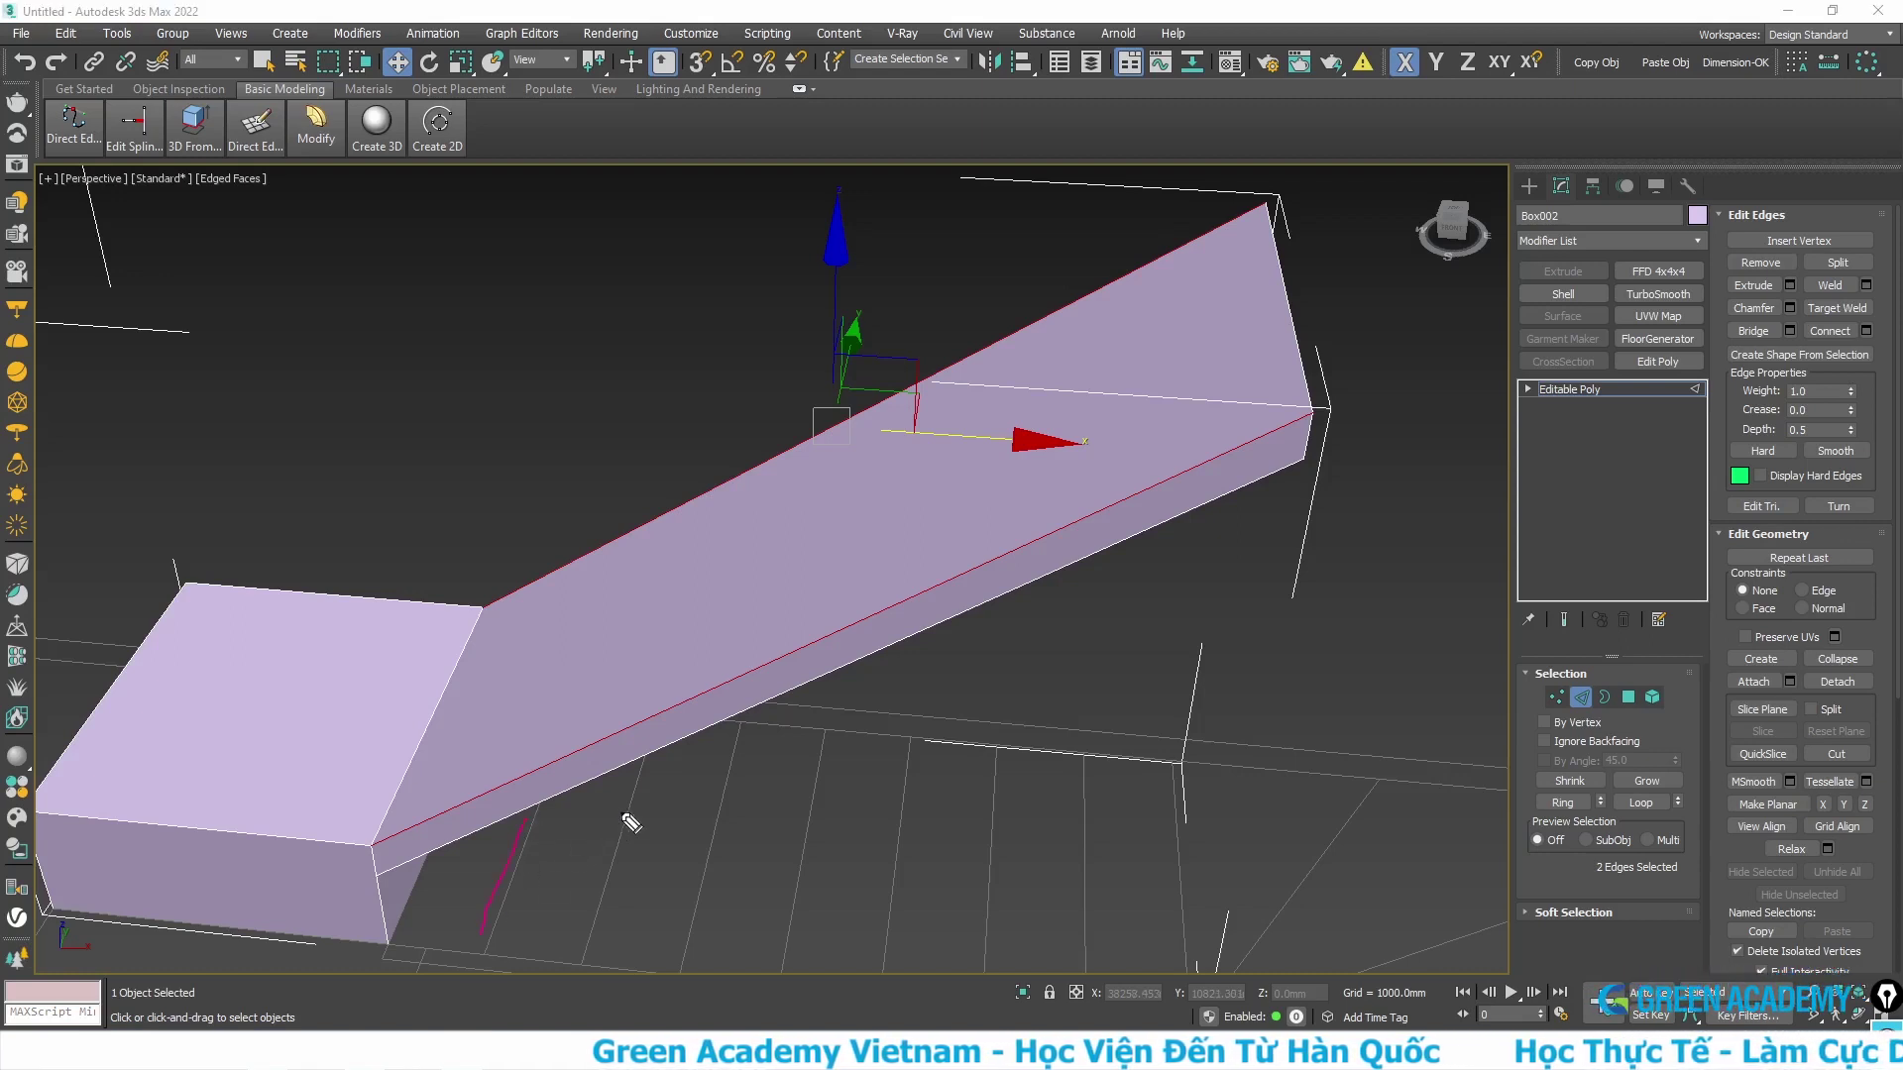
left_click_drag(818, 797, 783, 947)
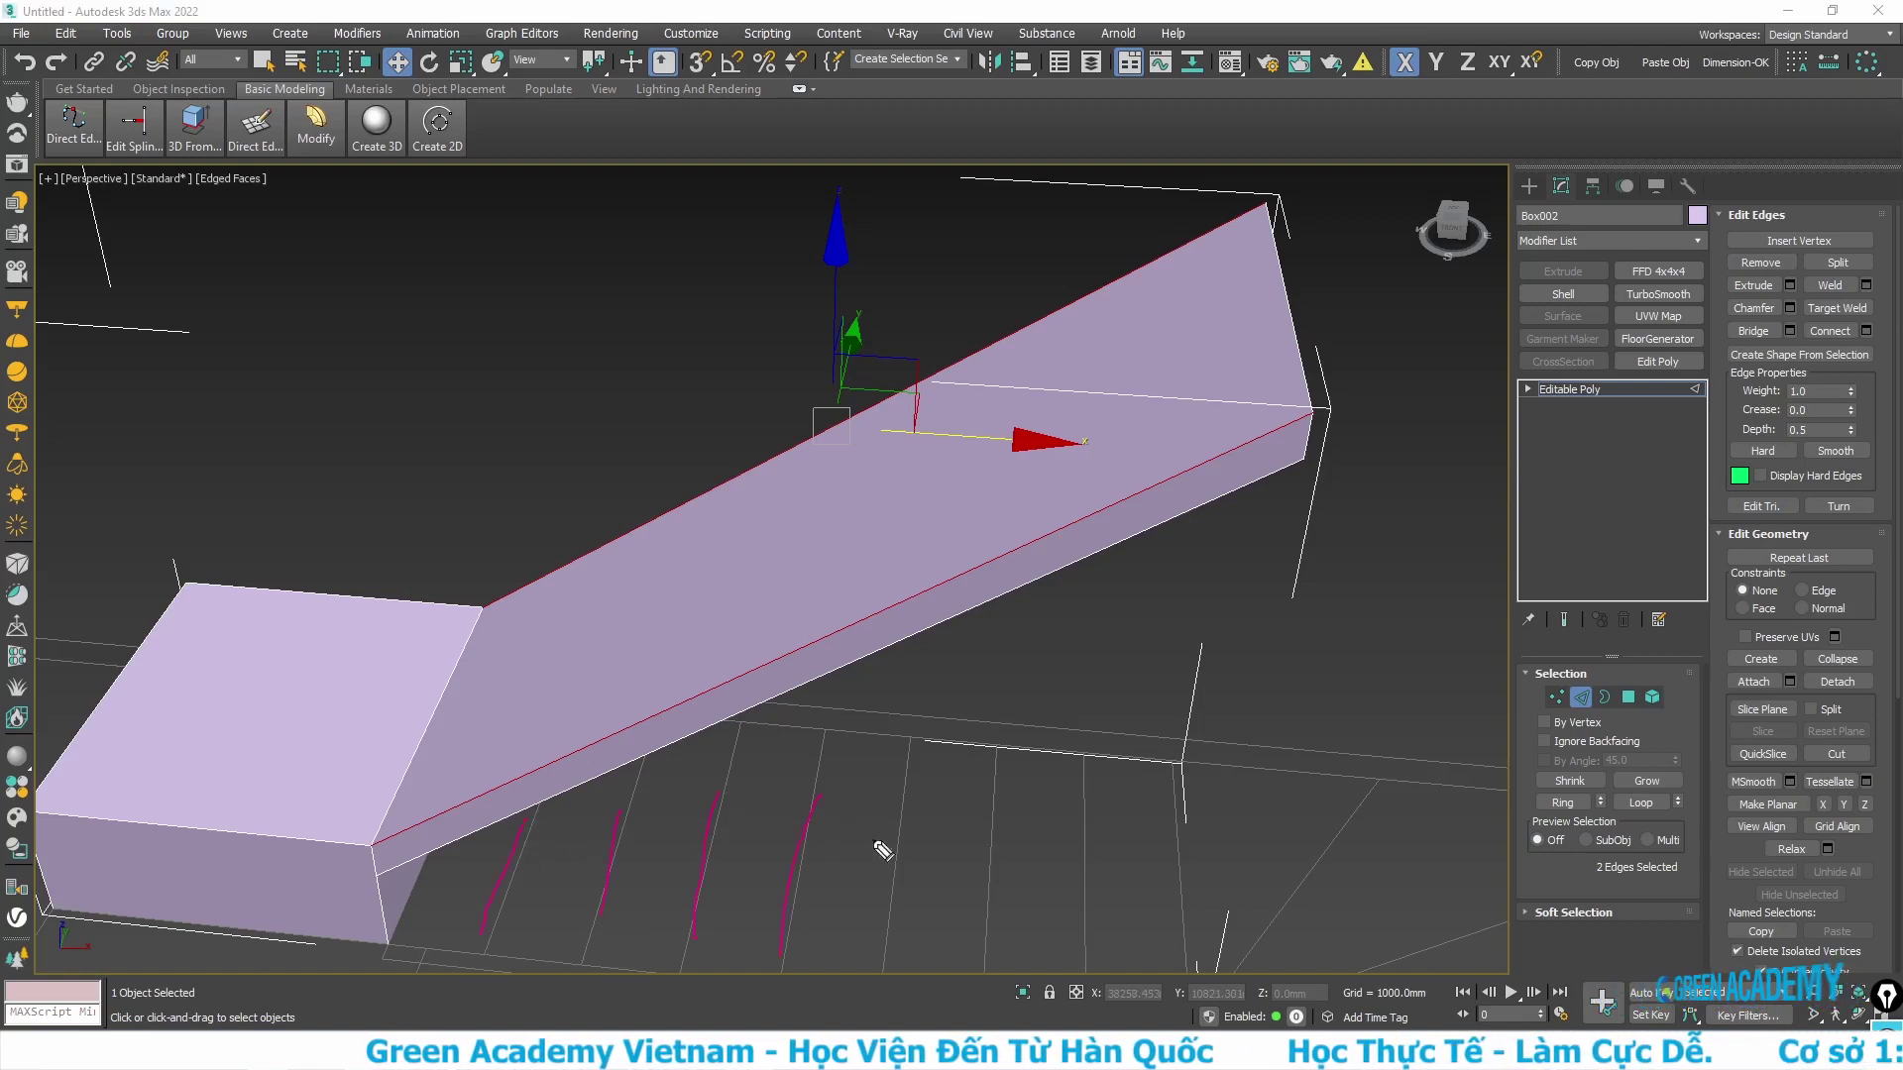
left_click_drag(897, 788, 887, 937)
left_click_drag(999, 789, 998, 915)
left_click_drag(1087, 792, 1085, 1006)
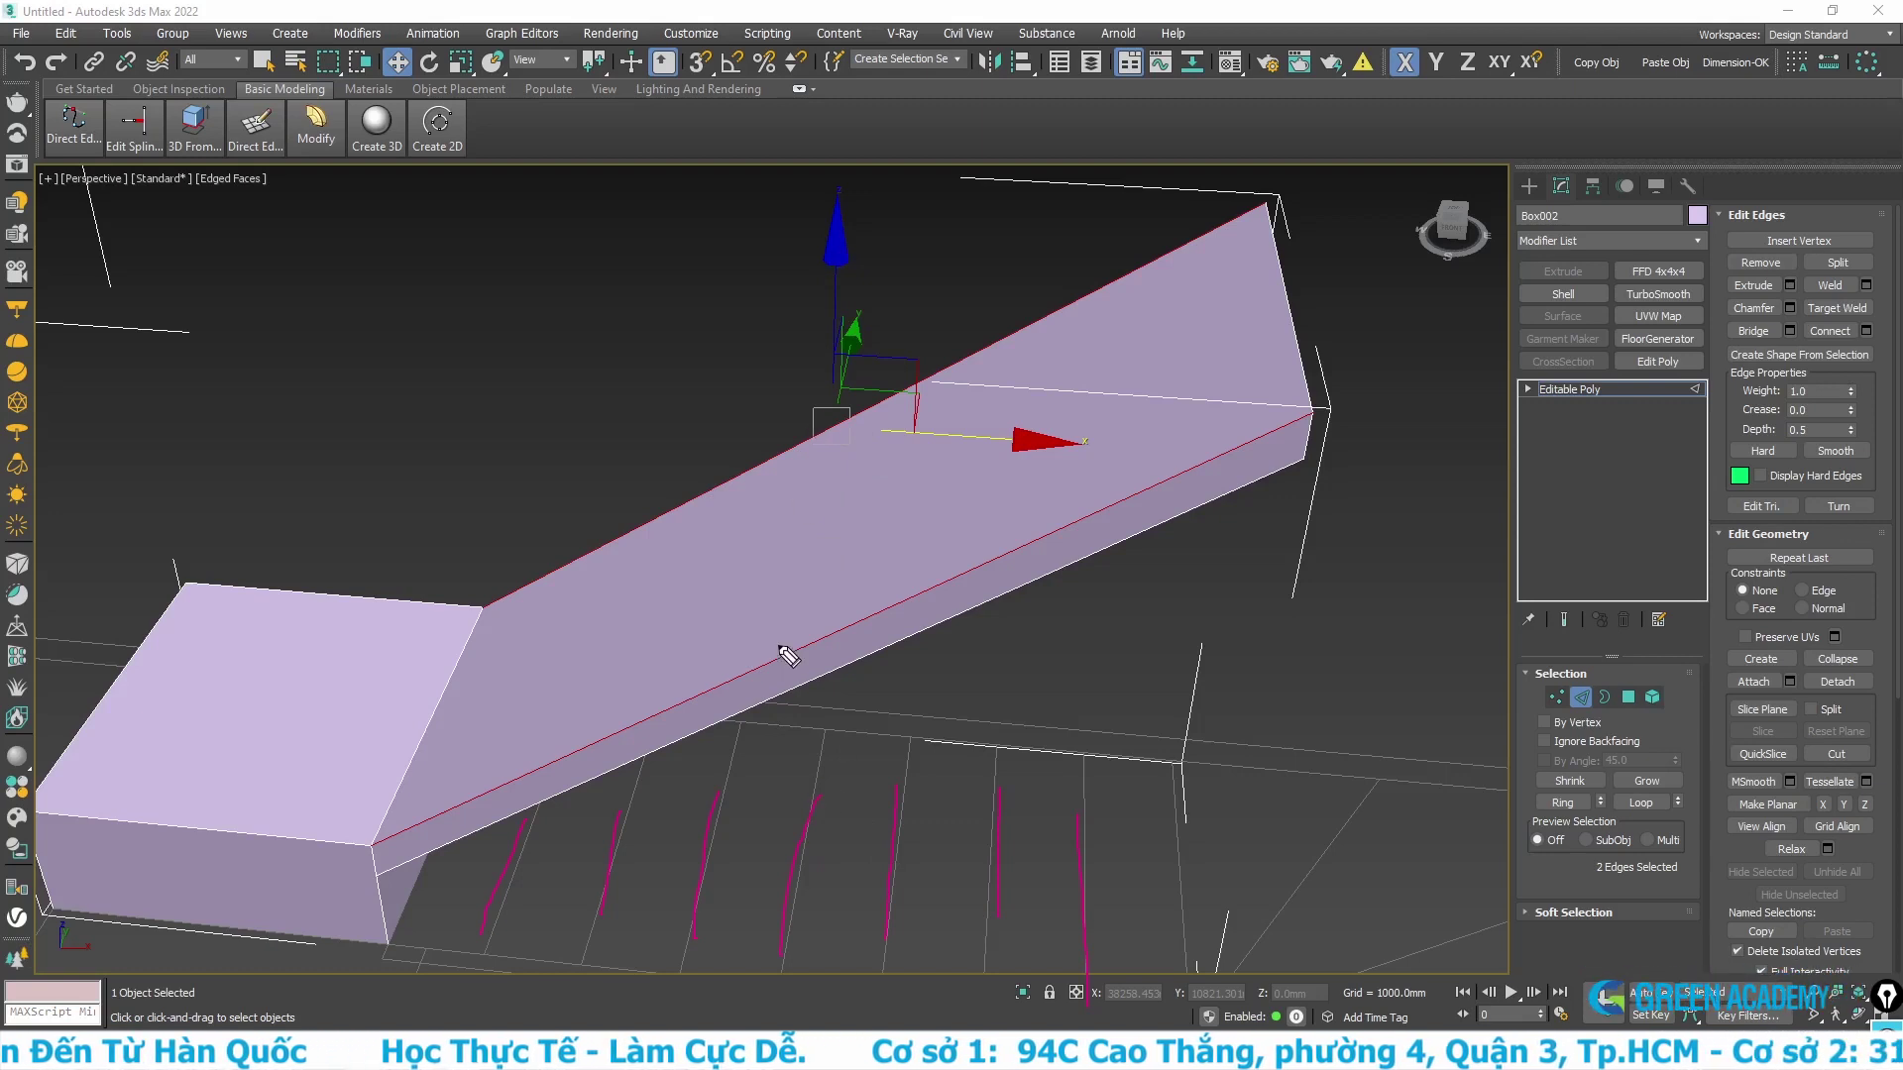
key("Escape")
- Connect the two selected edges with 7 segments across the sloped strip
right_click(765, 619)
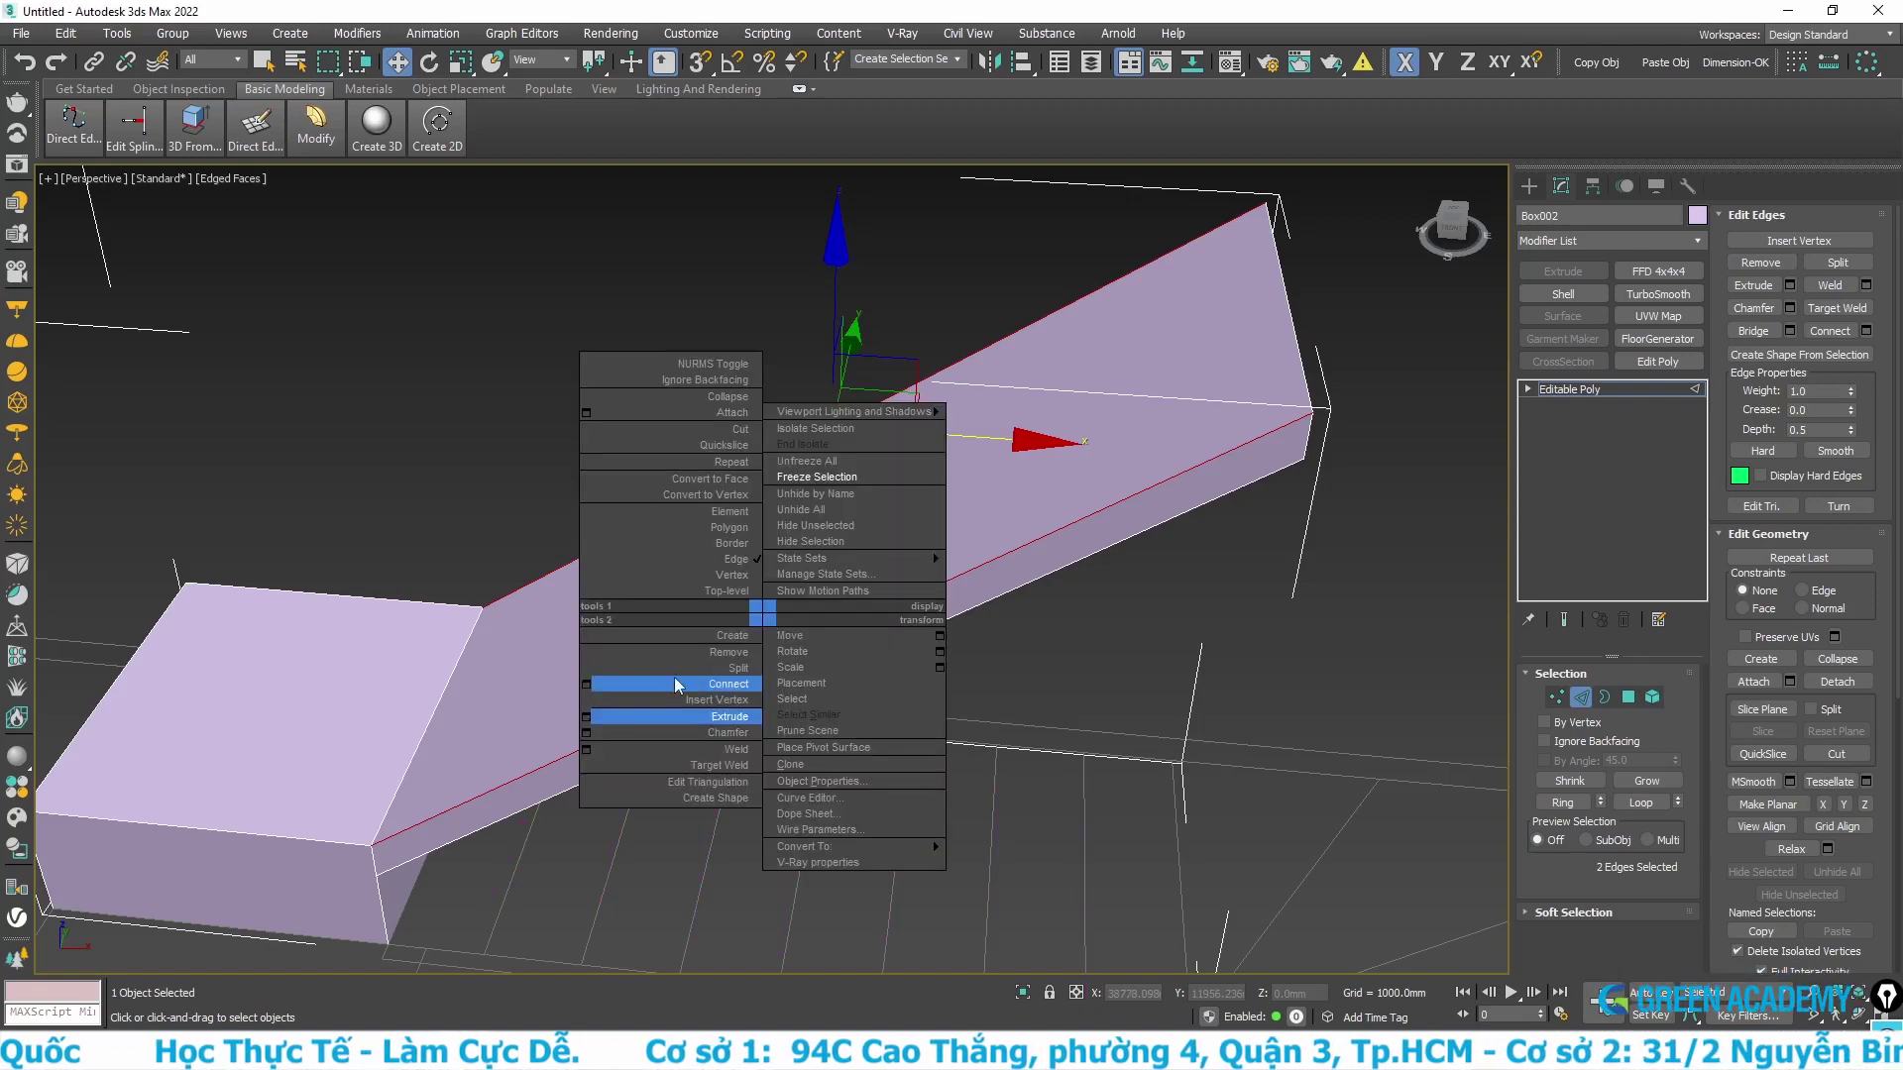
left_click(585, 684)
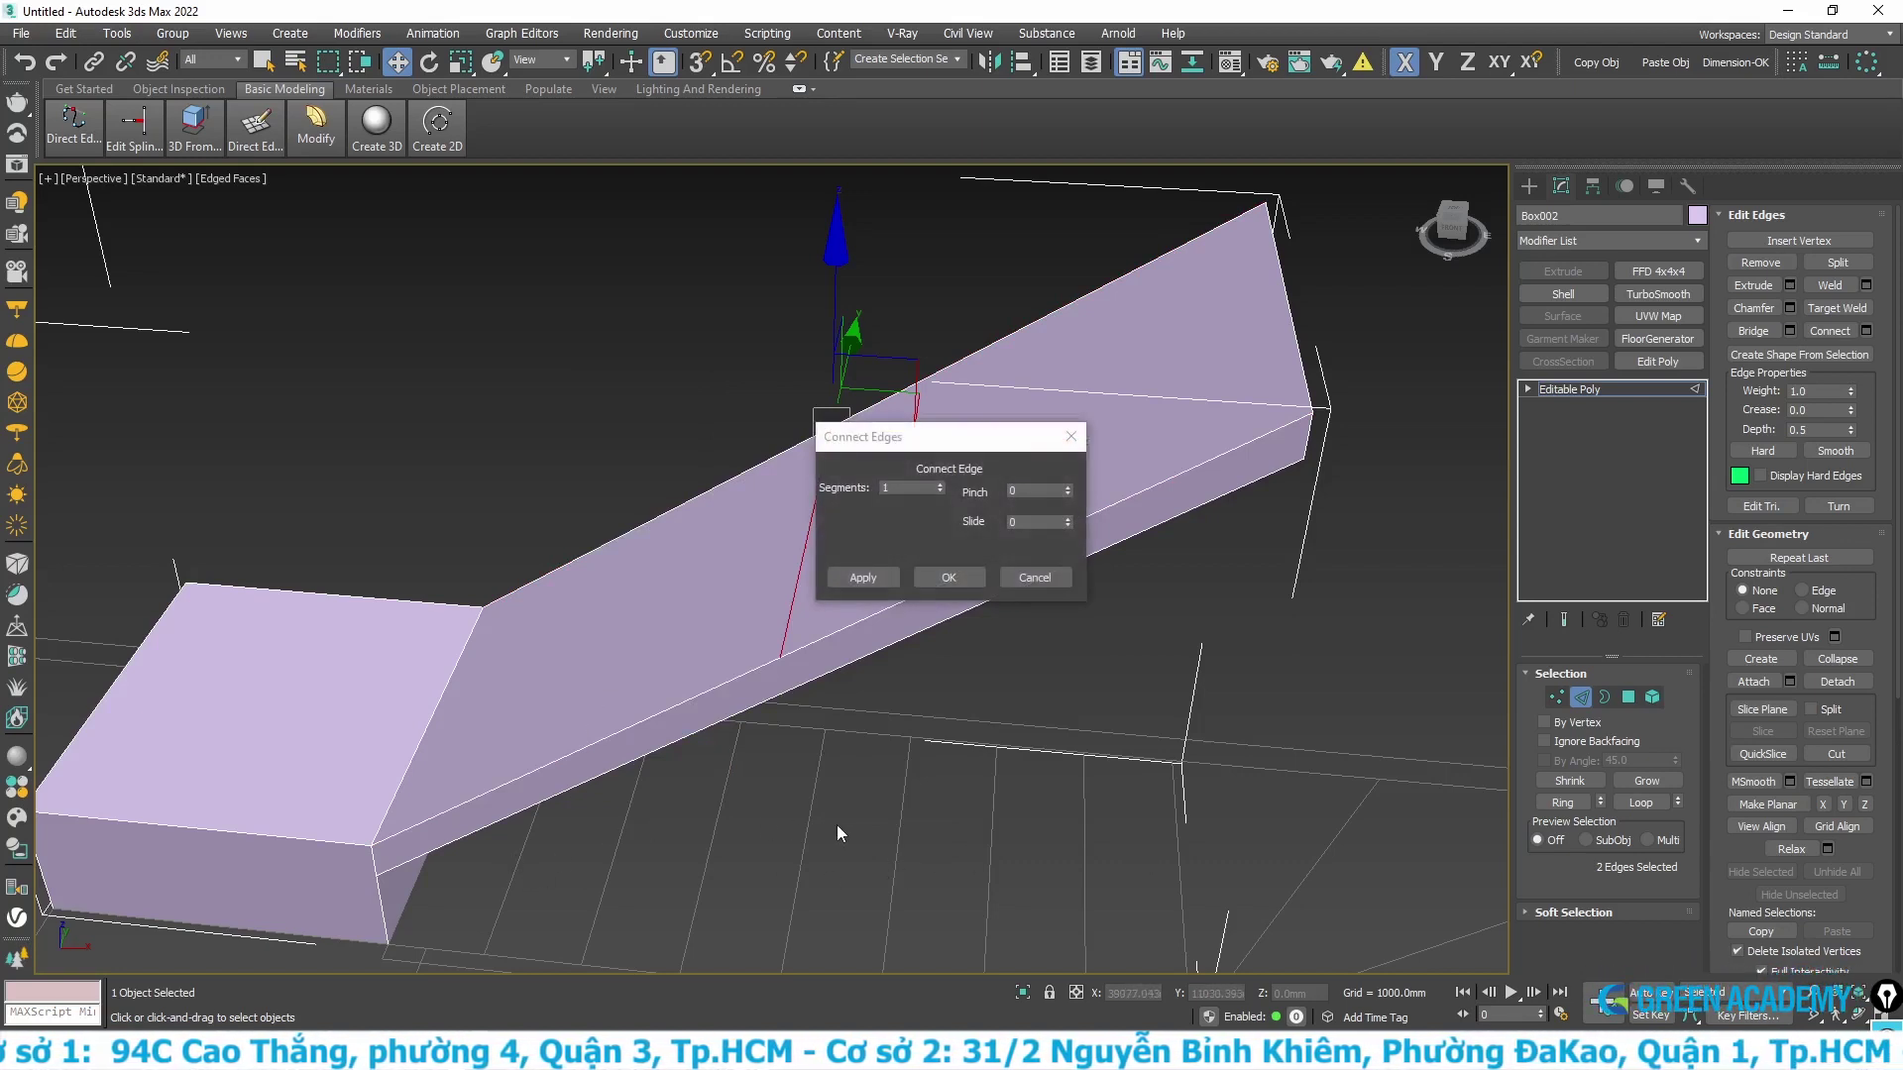
double_click(923, 485)
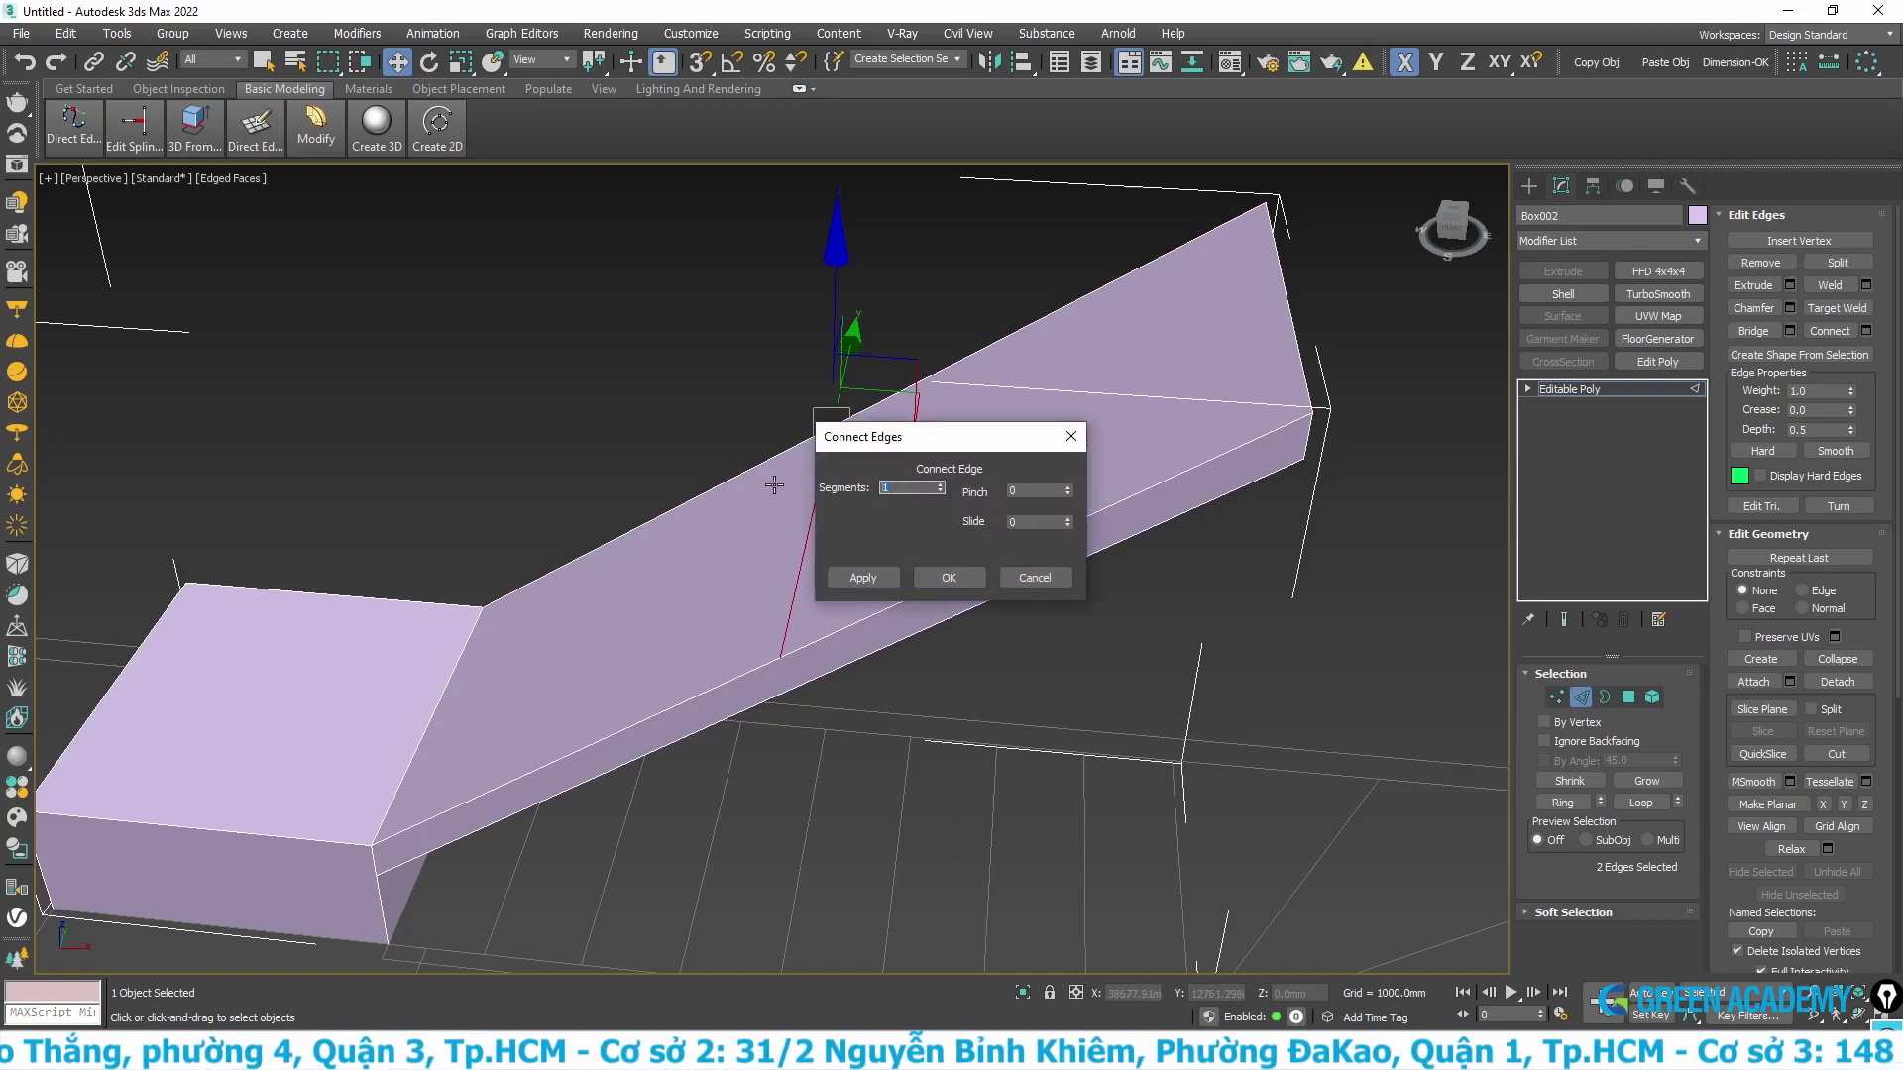
type("7")
left_click(948, 577)
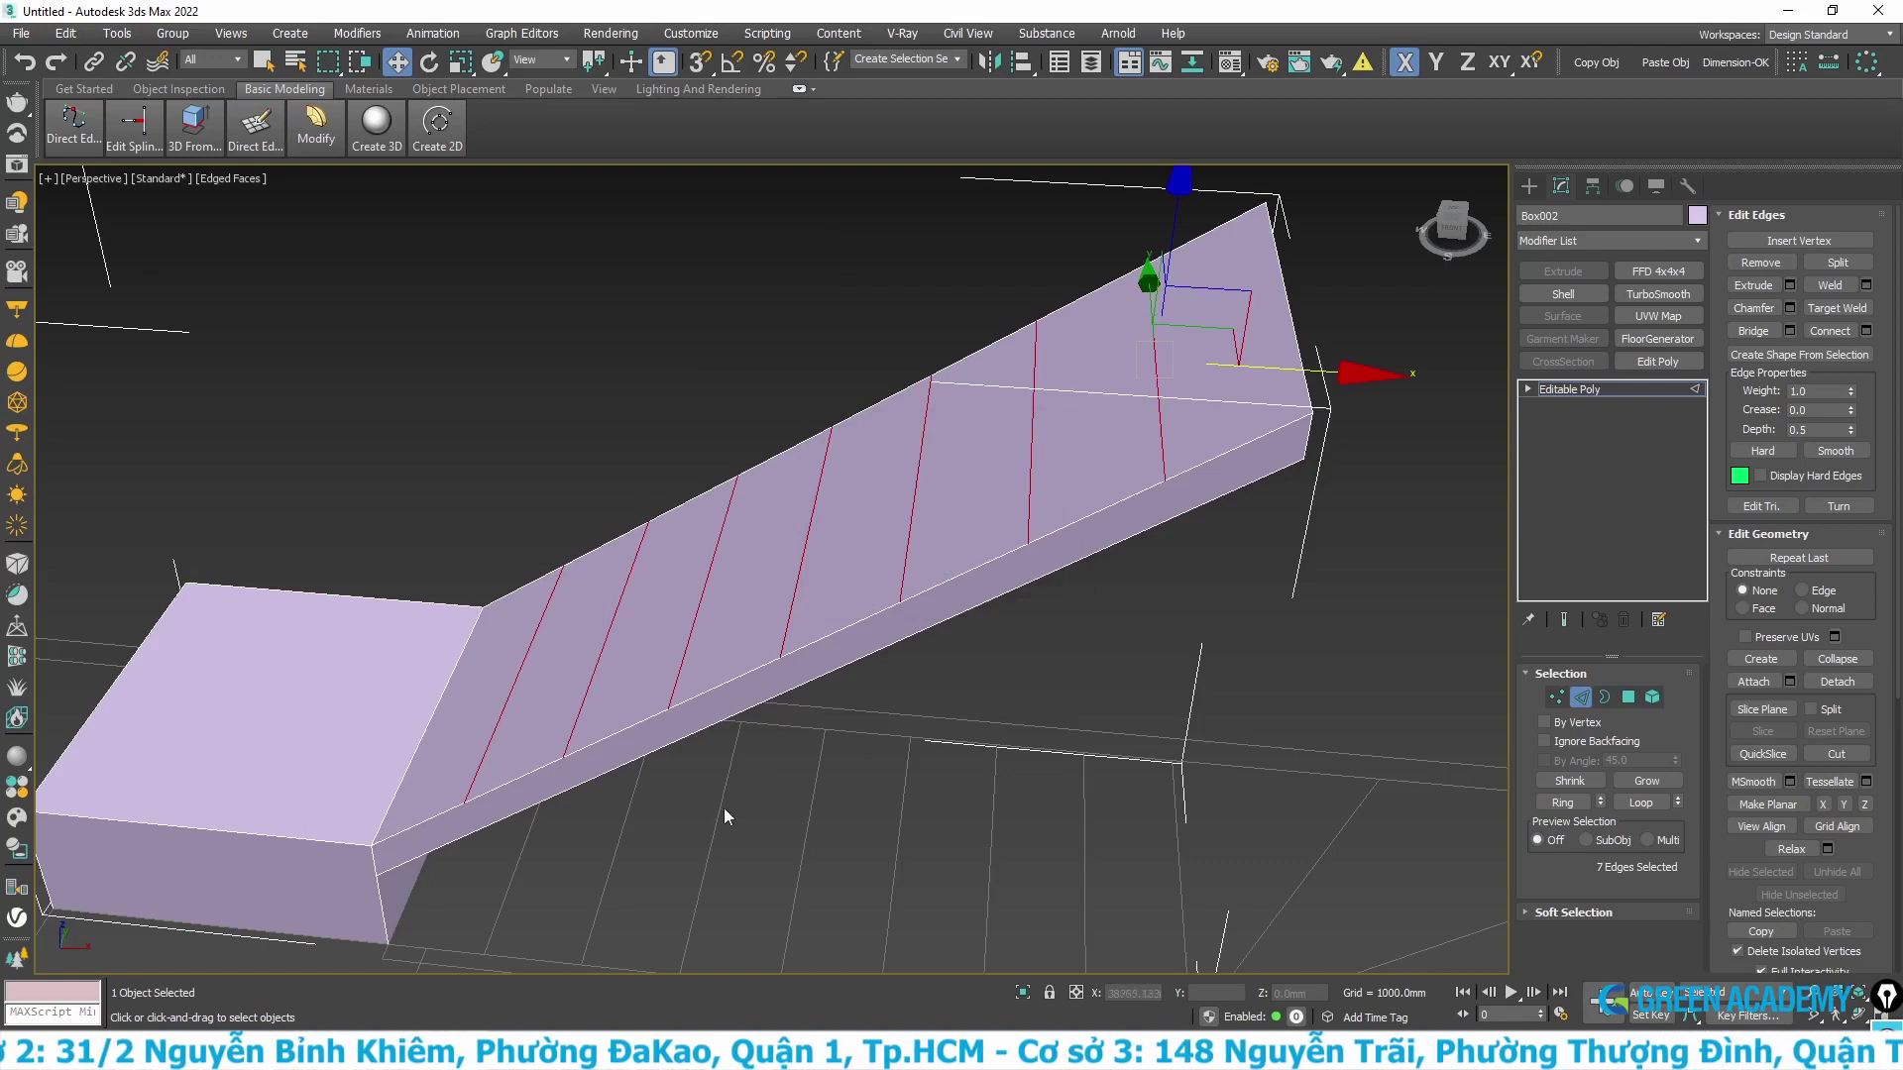
- Check the new cross edges from the Top view, then switch to the Front view
key("t")
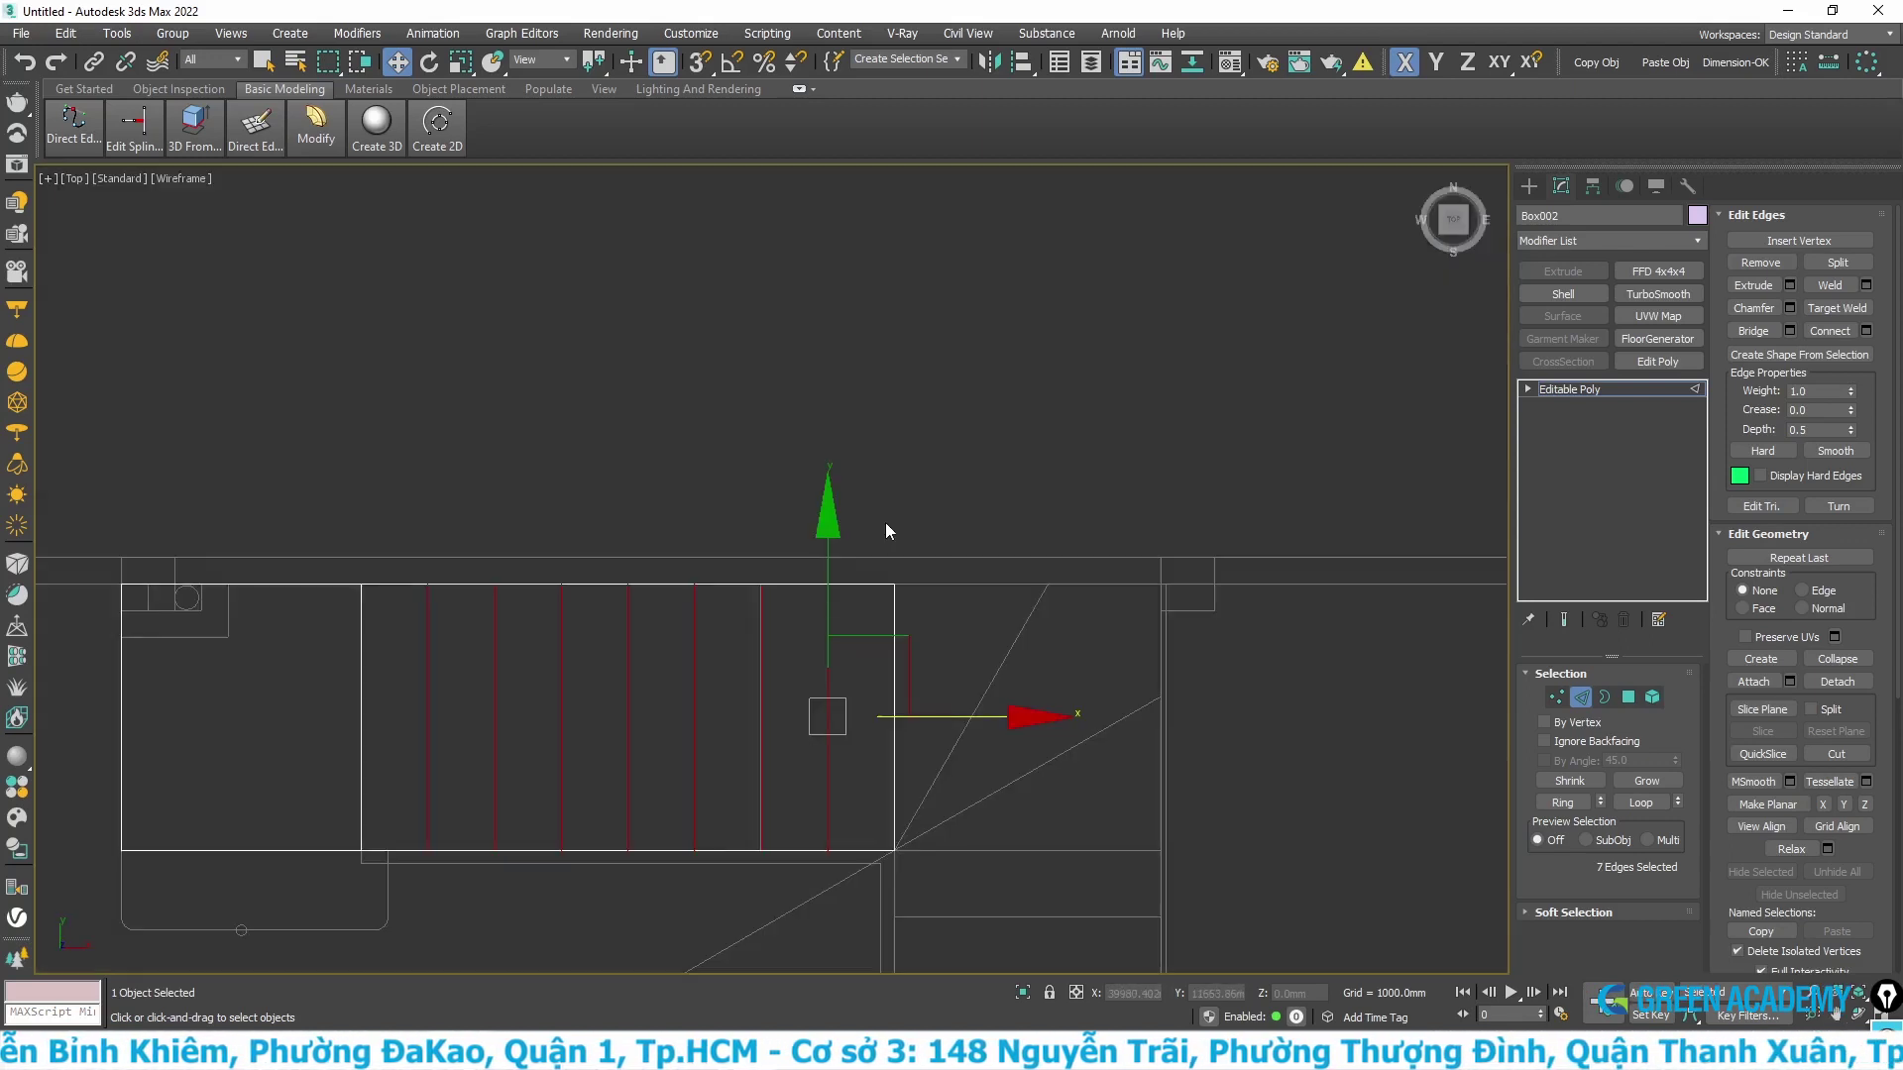
scroll(454, 722, "up", 2)
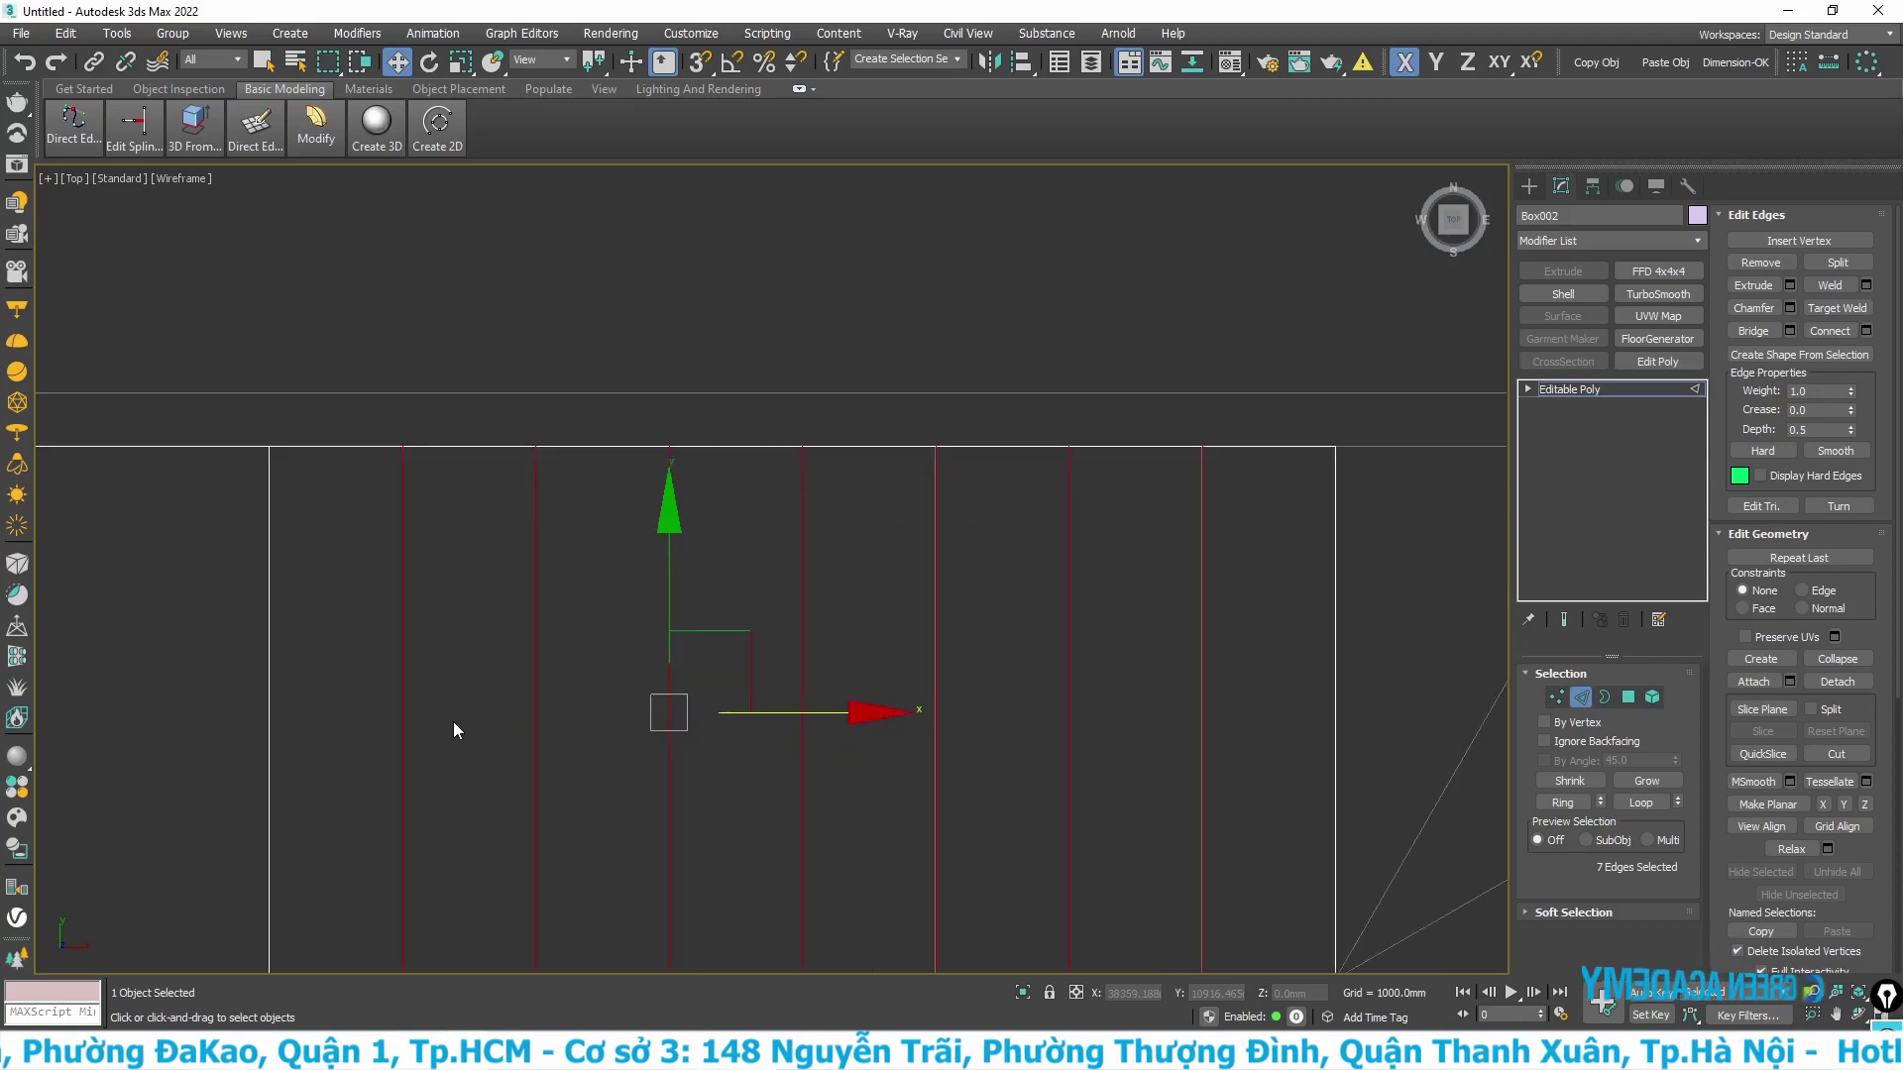
key("shift+z")
key("shift+z")
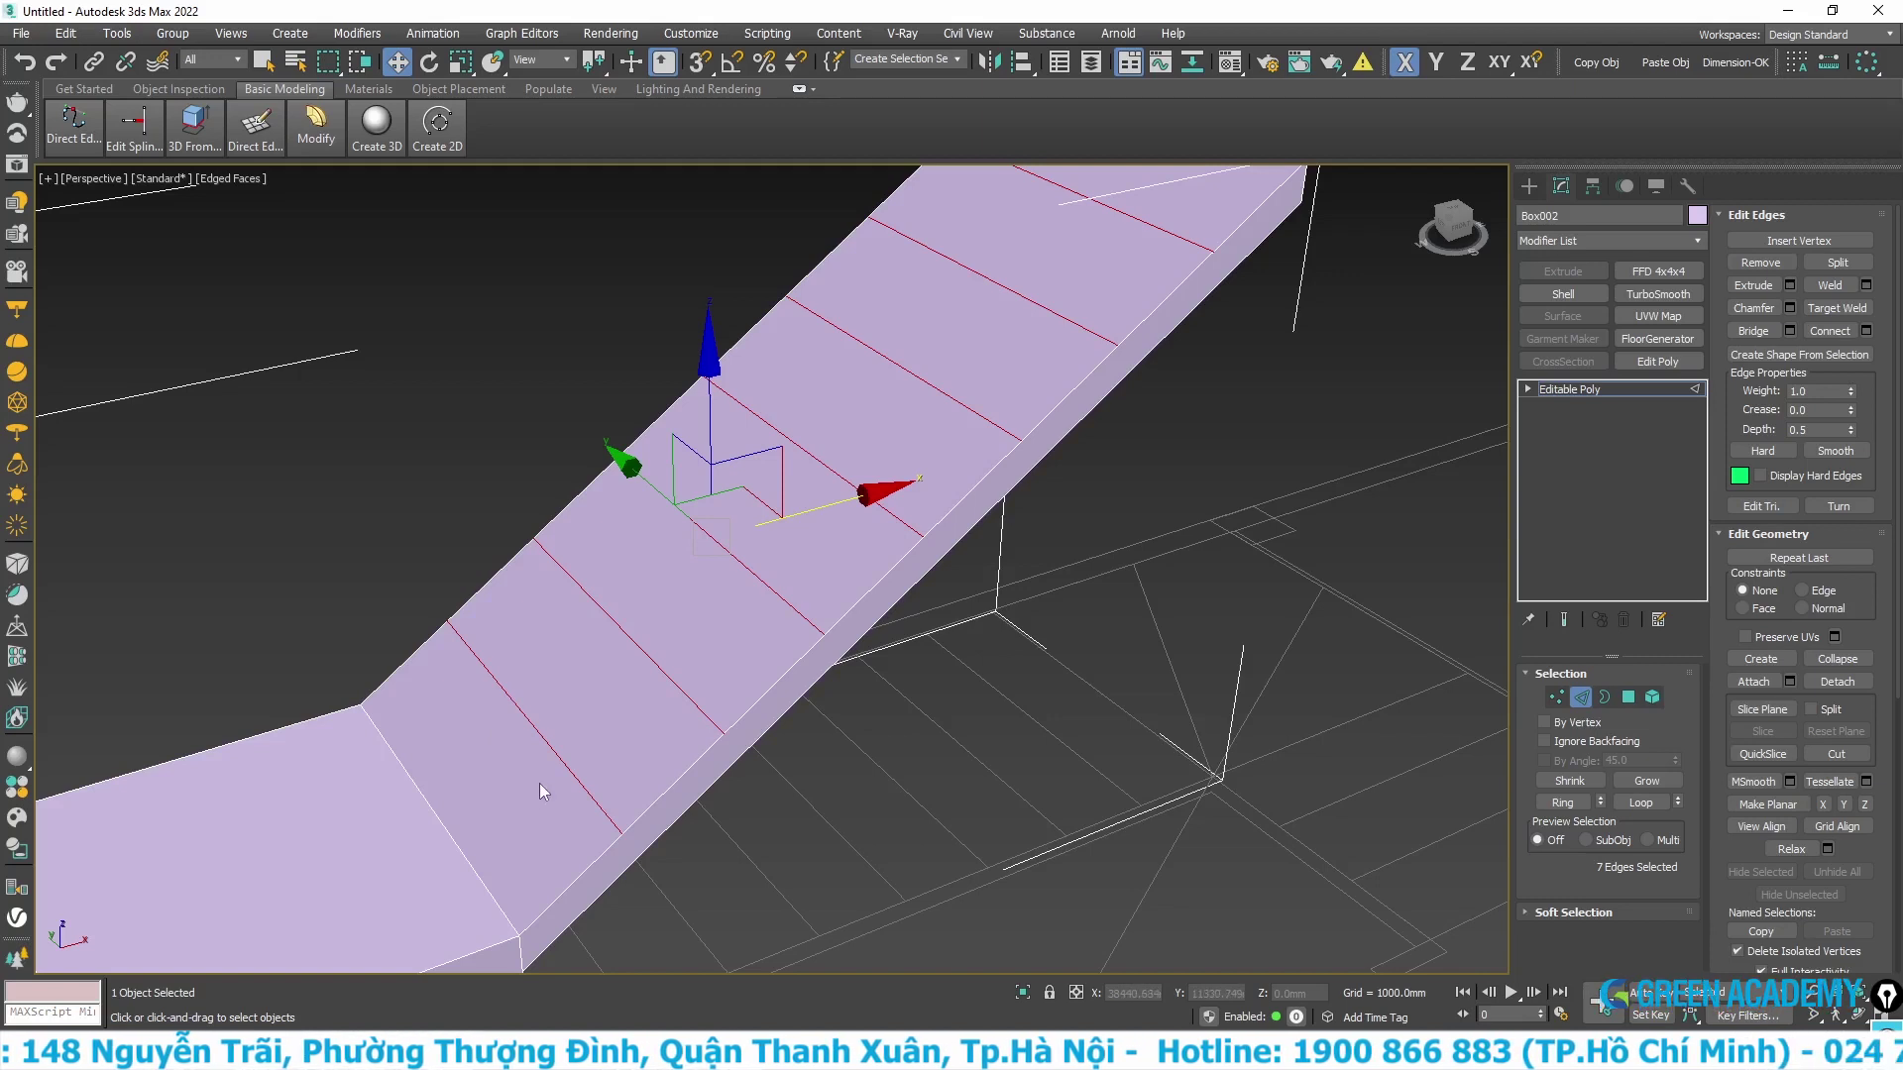
key("f")
scroll(503, 758, "up", 3)
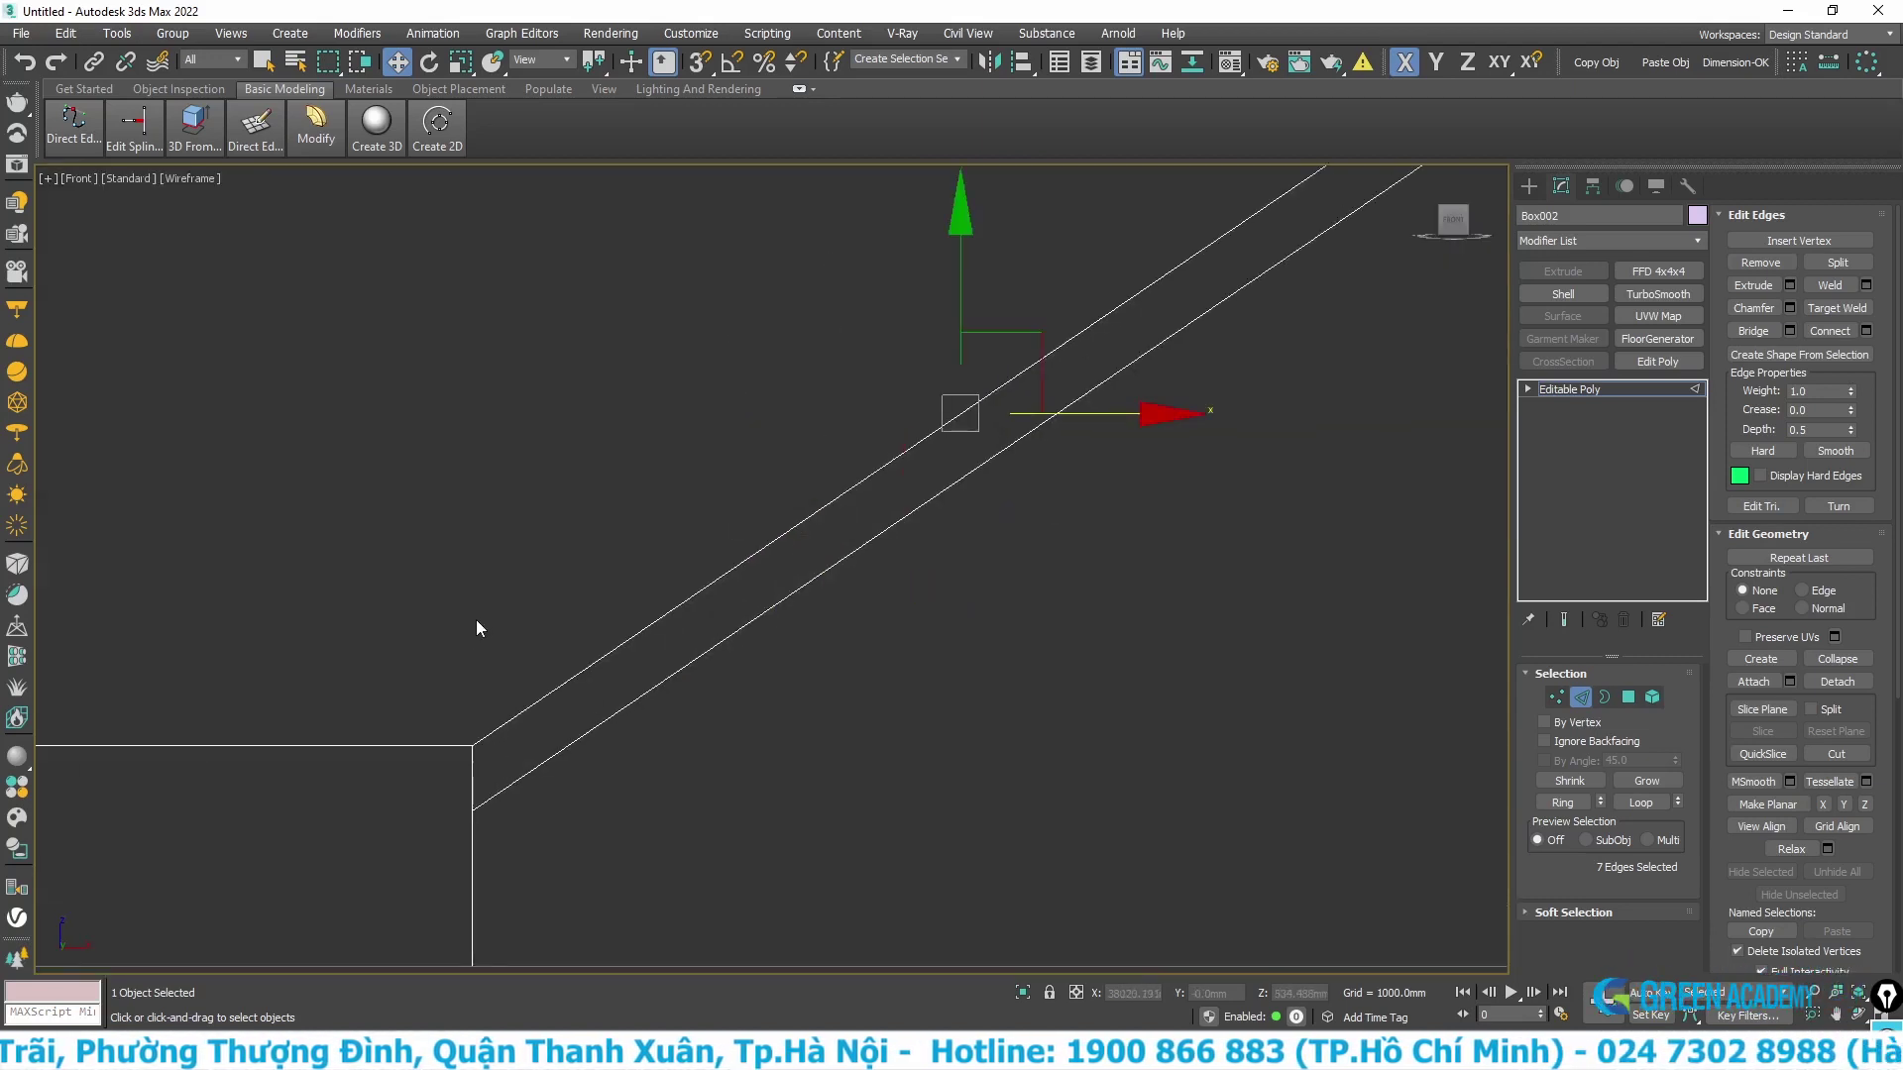
- Sketch the stepped tread-and-riser profile beside the ramp as an annotation
left_click(471, 745)
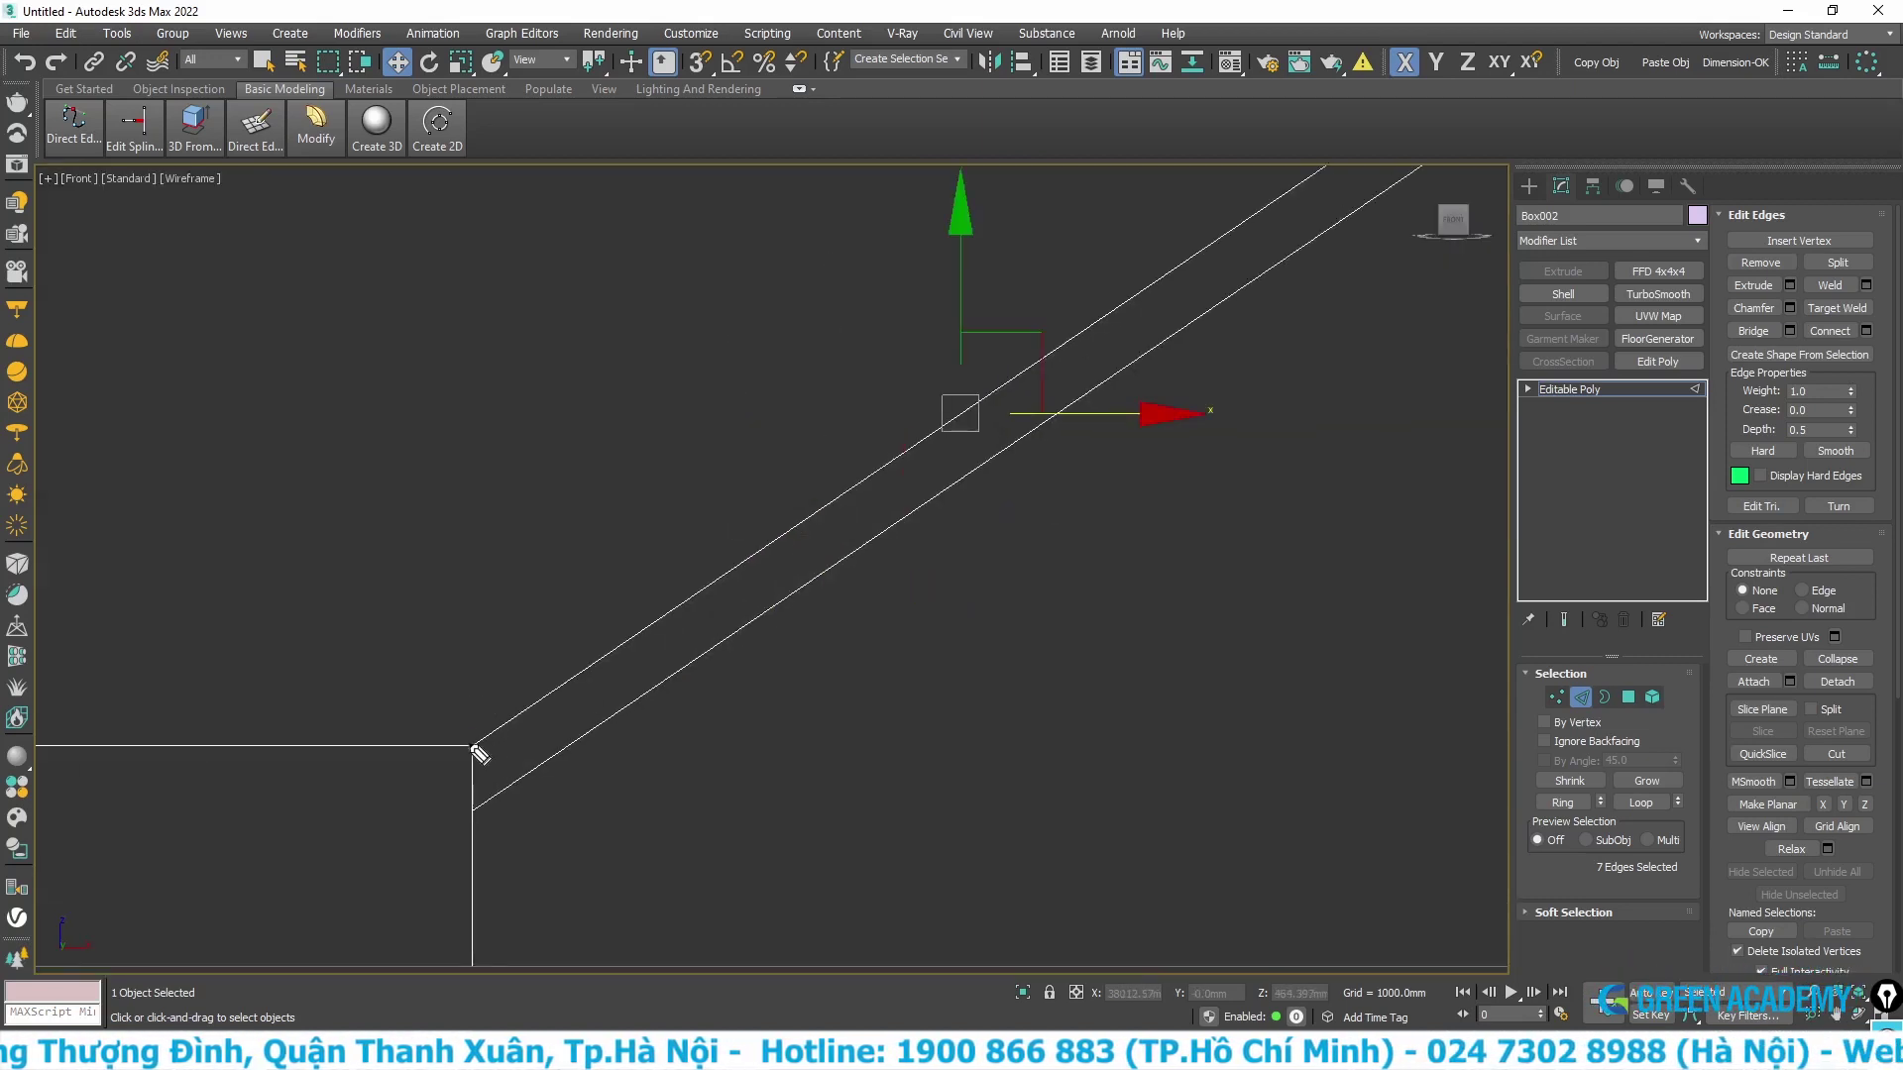
left_click(468, 659)
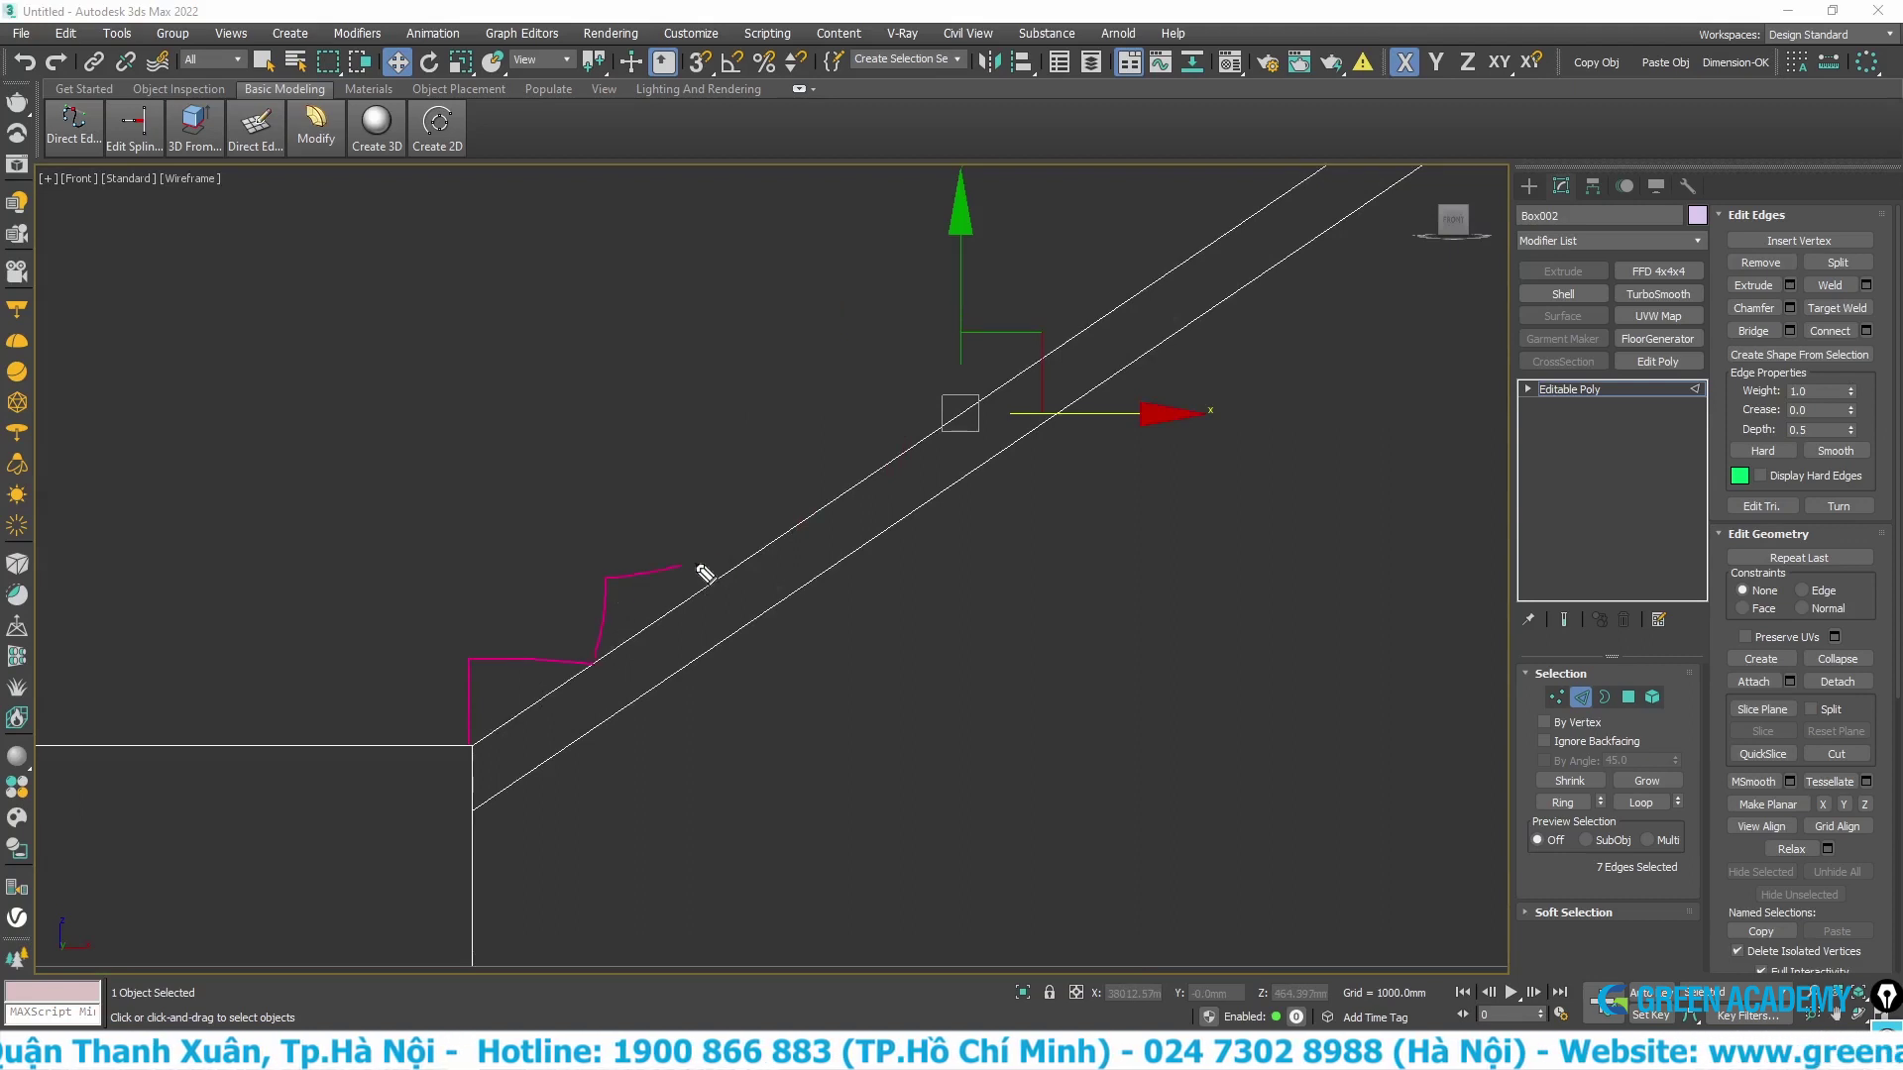
left_click(739, 562)
left_click(748, 466)
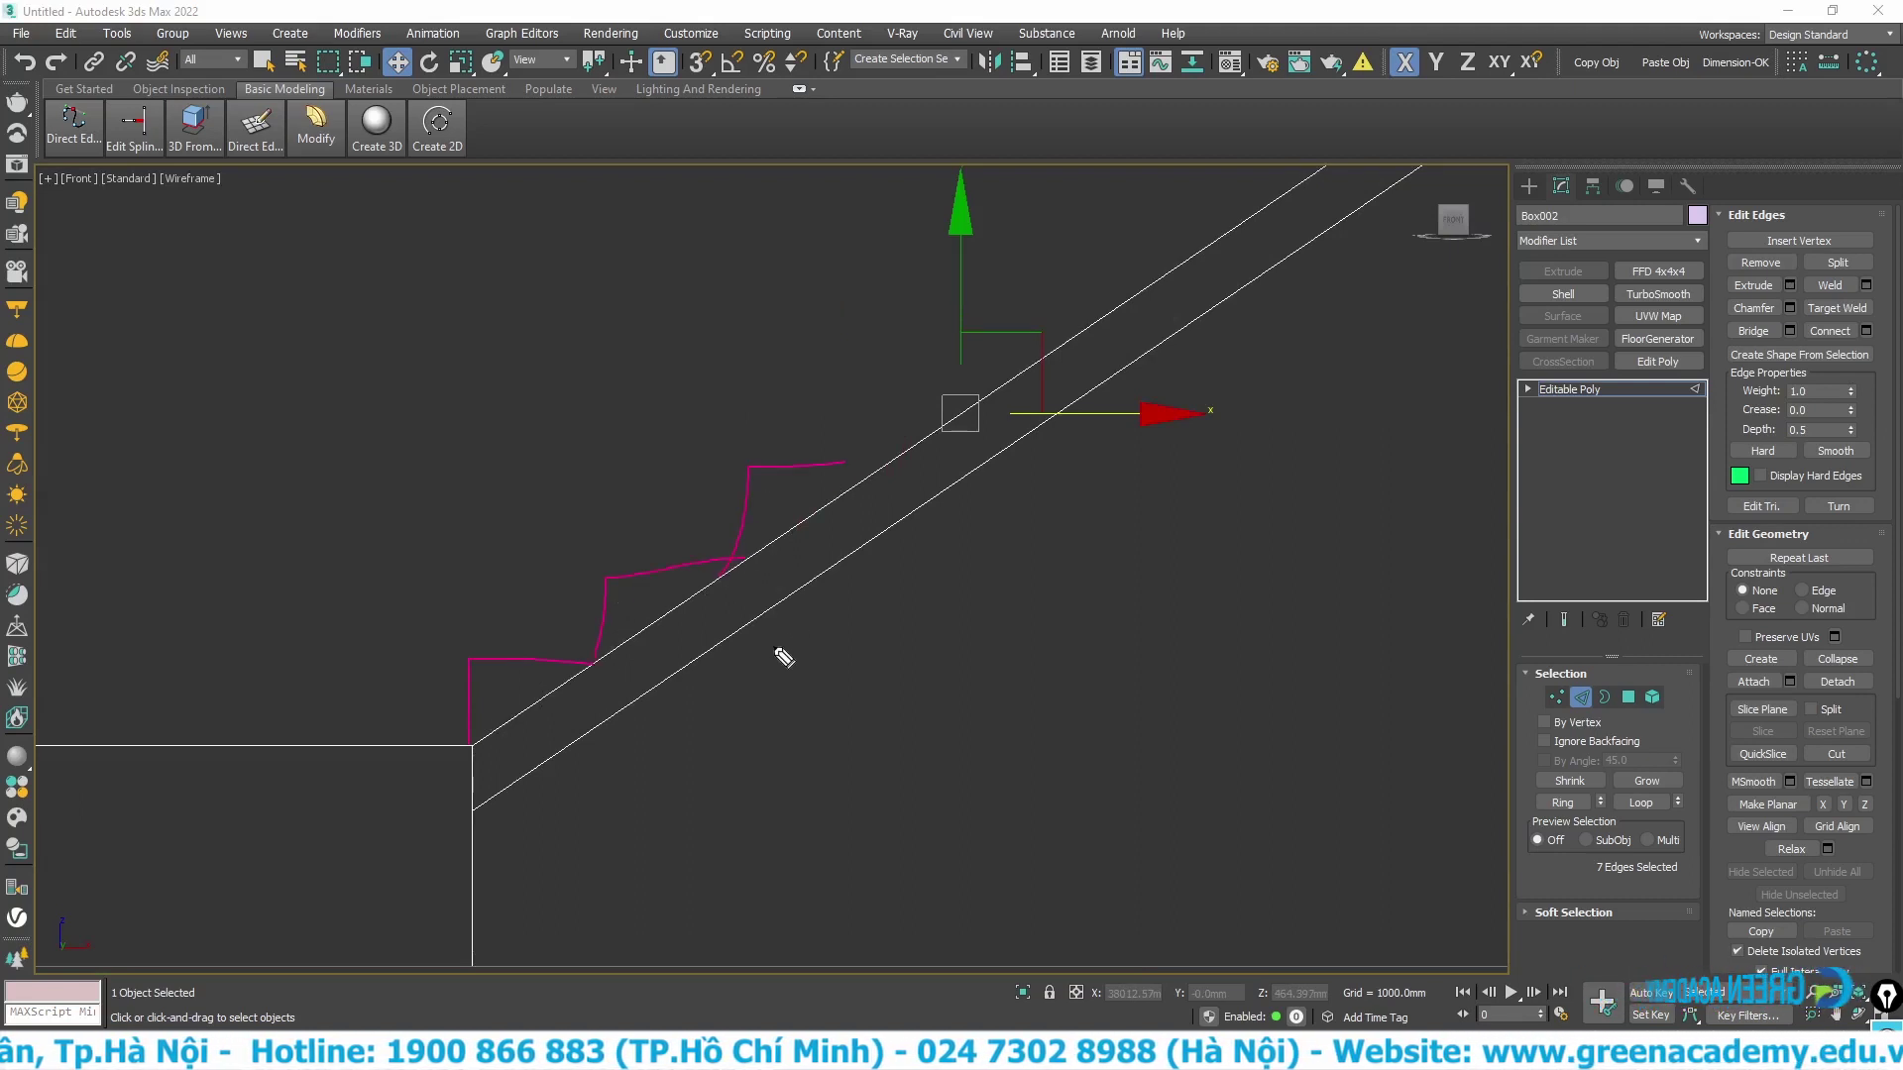
- Return to a shaded Perspective view and deselect the seven cross edges
key("p")
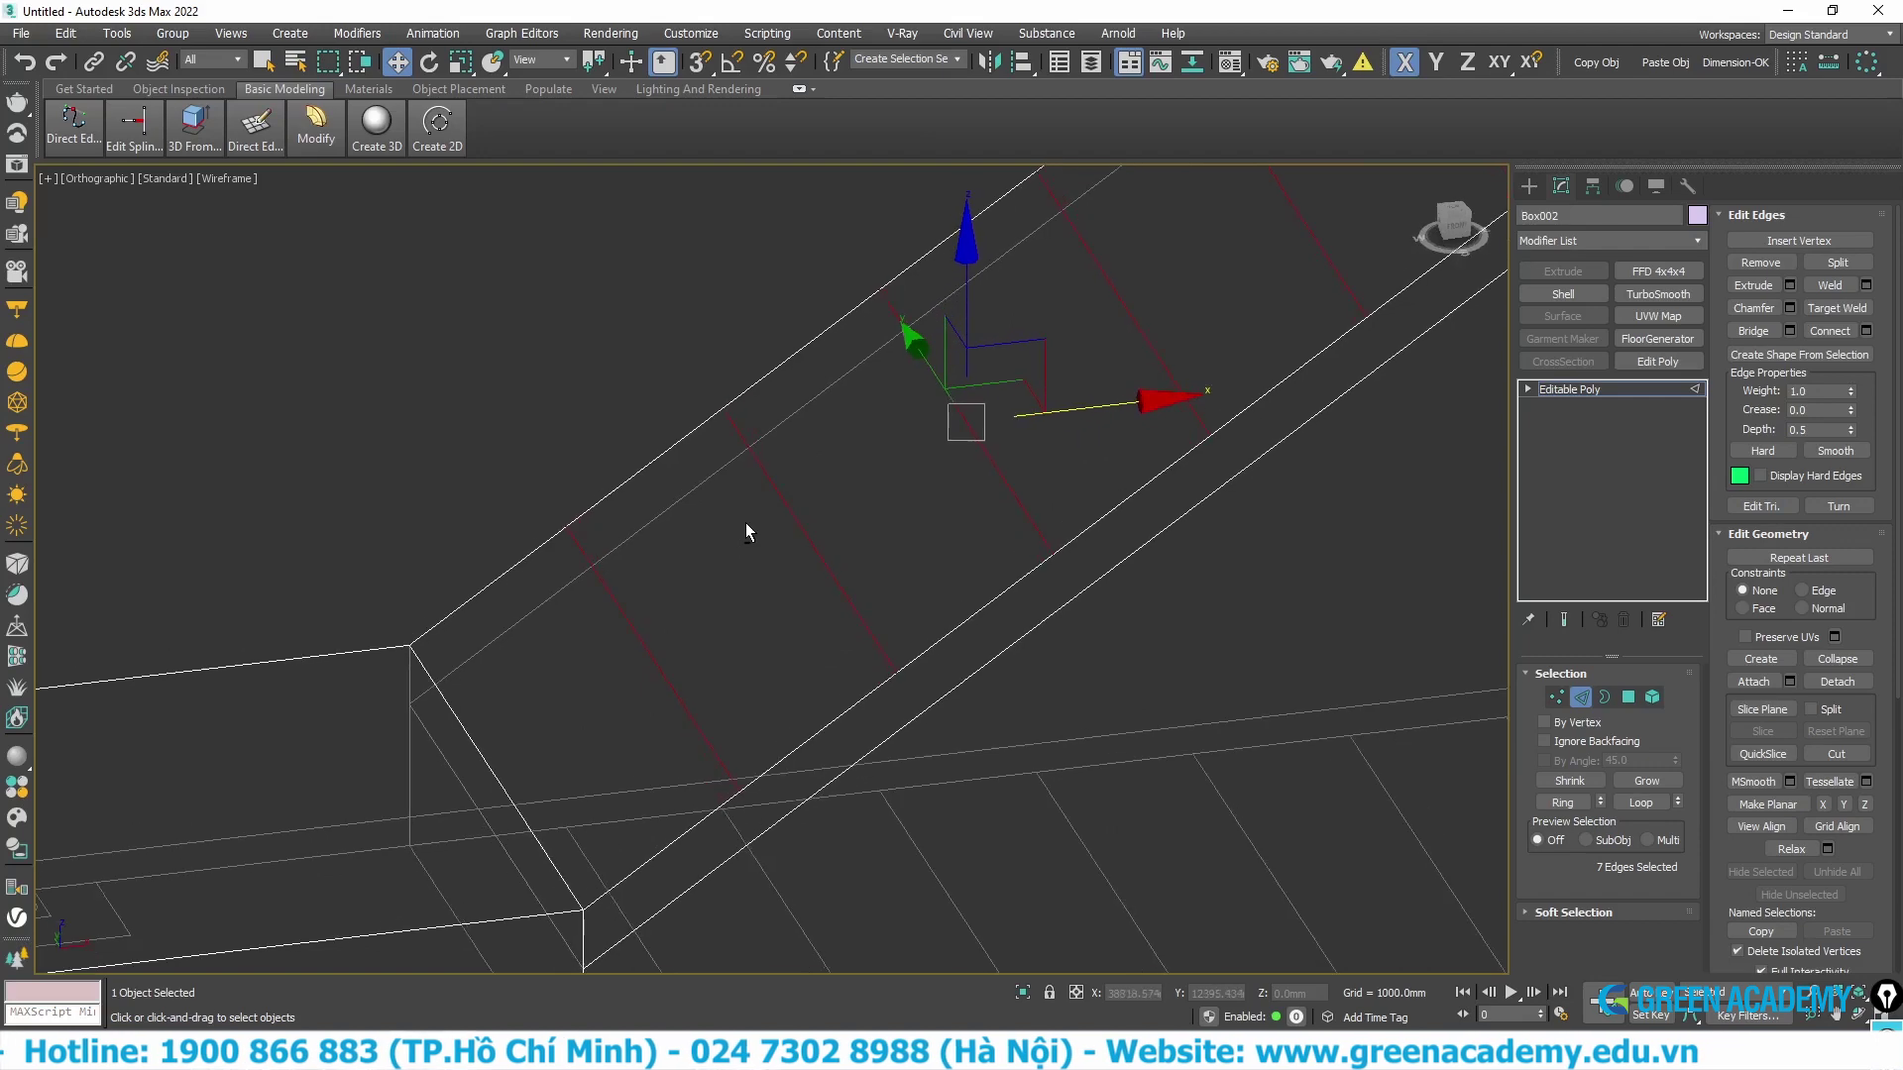
key("F3")
left_click(407, 565)
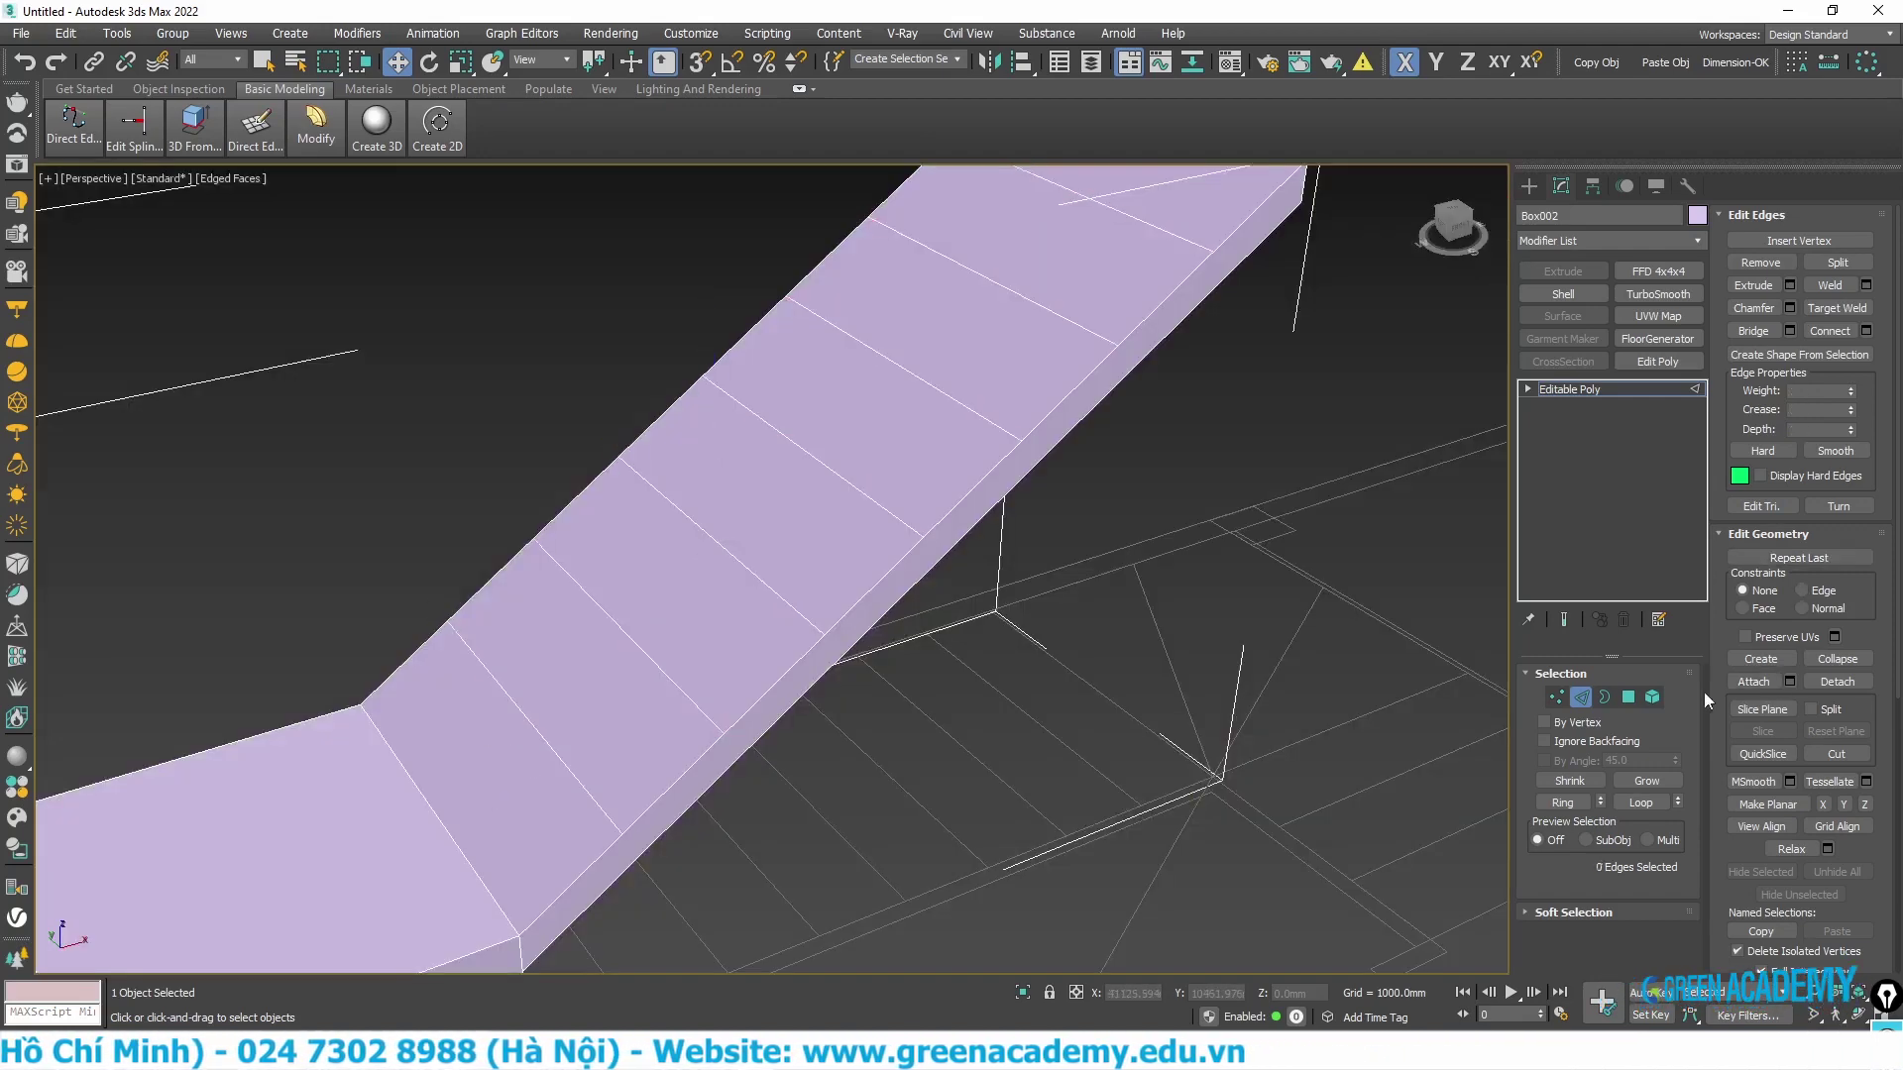
- In Polygon mode, select the ramp's lowest face and open the Hinge From Edge settings
left_click(1628, 697)
left_click(478, 720)
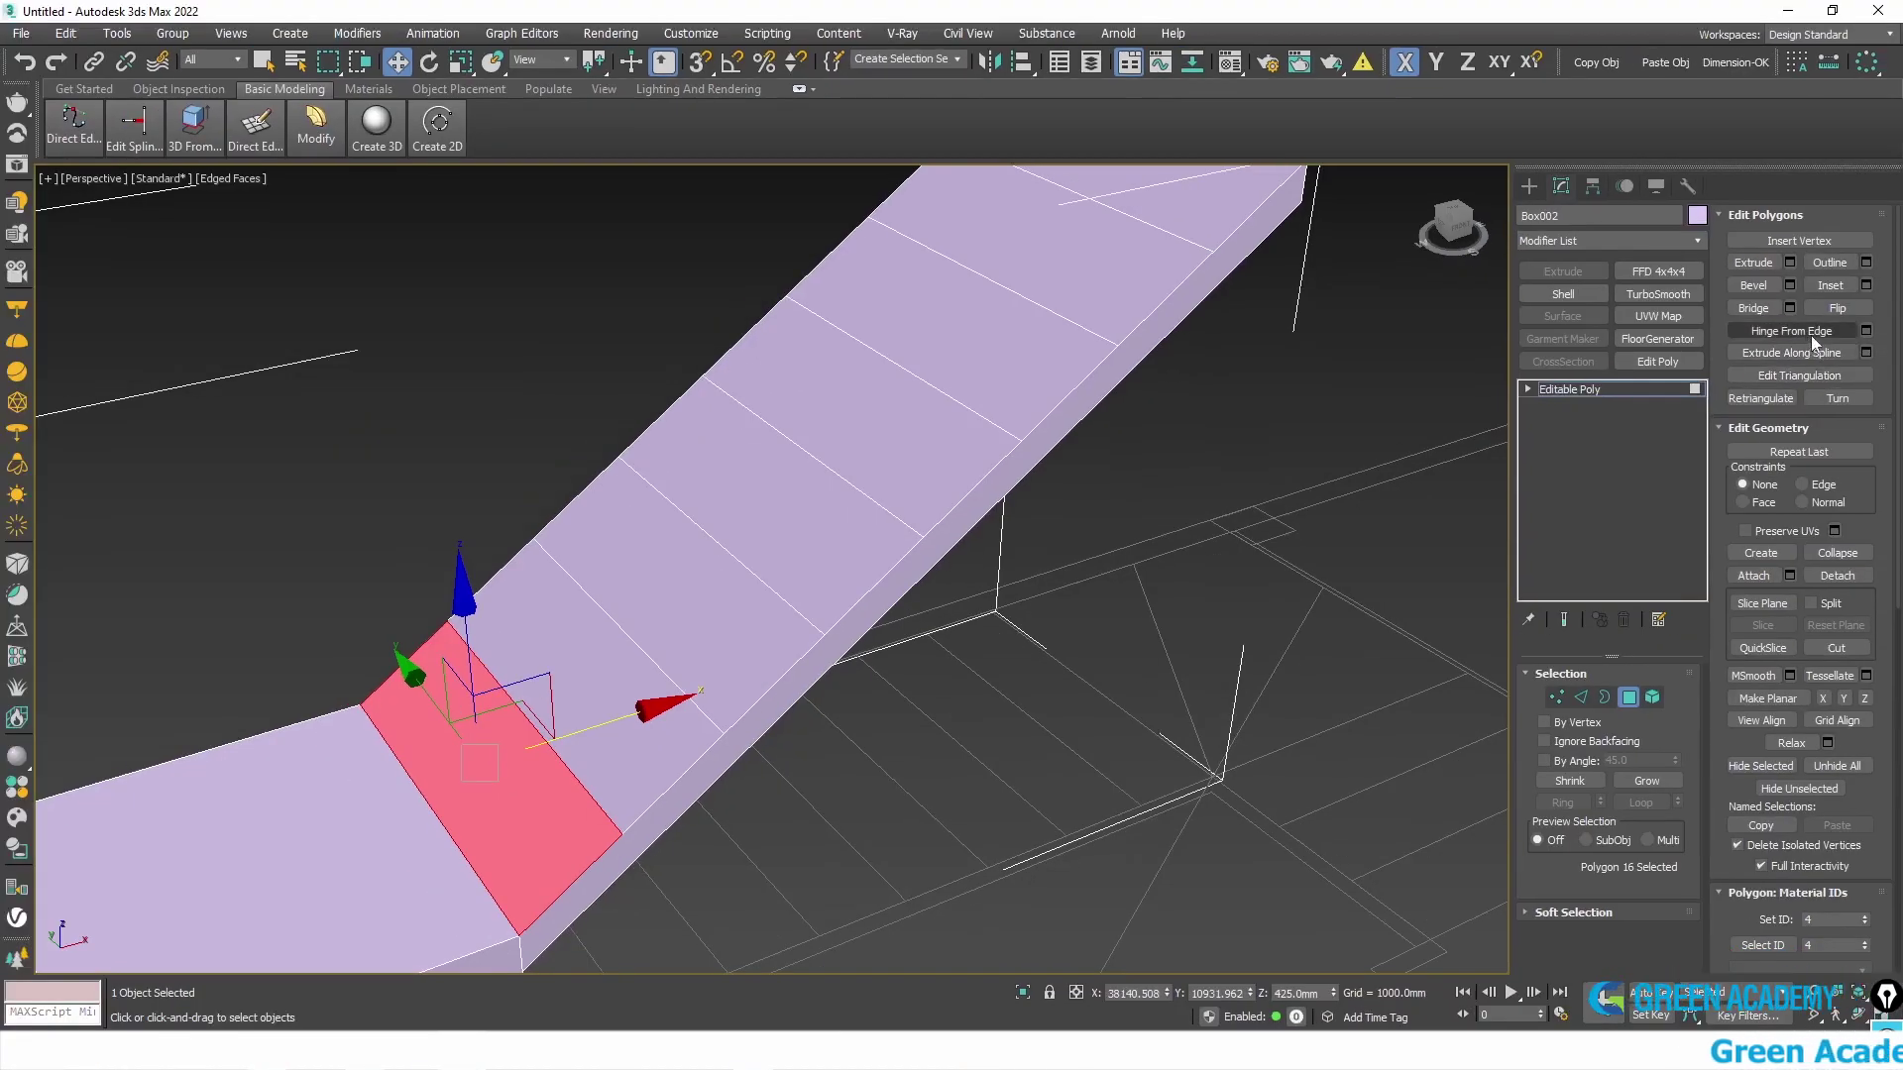
left_click(1867, 332)
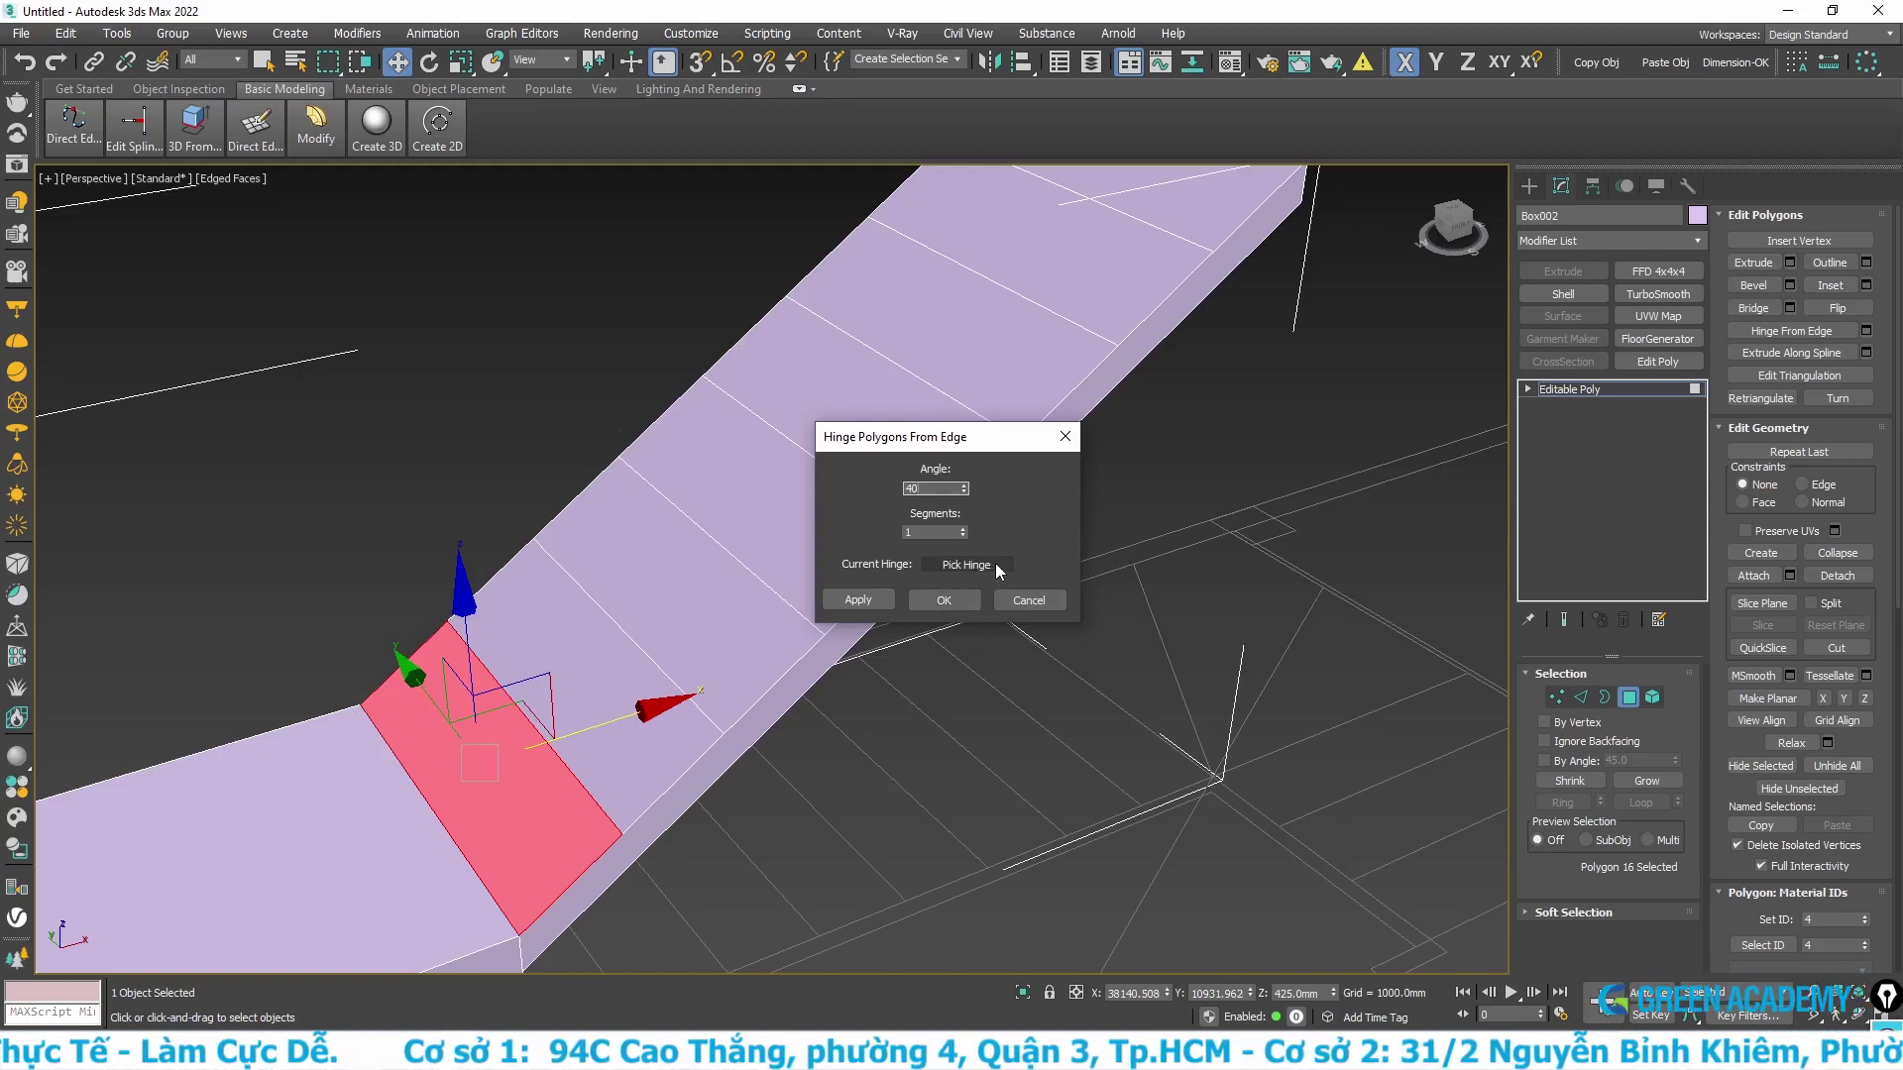
- Hinge the lowest ramp face 40° about its lower edge, Edge 42
left_click_drag(1018, 547, 921, 541)
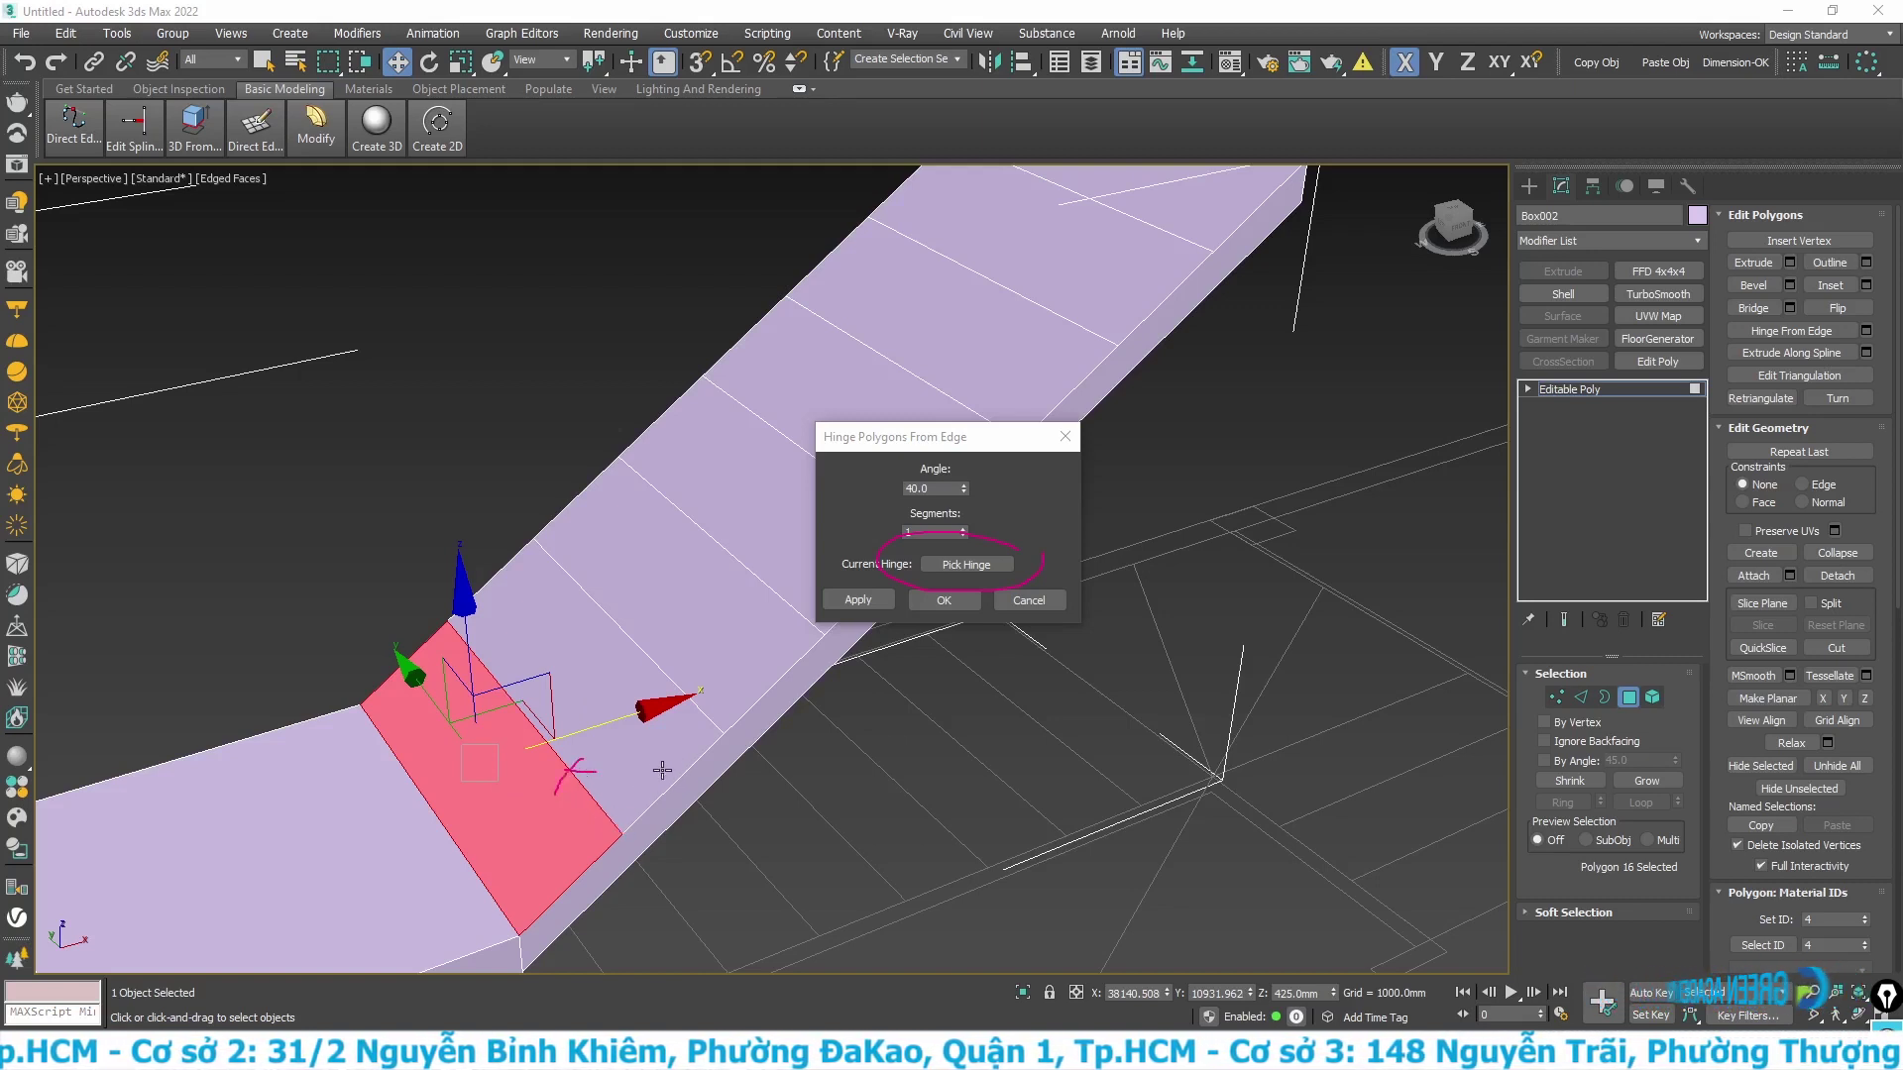
left_click(985, 566)
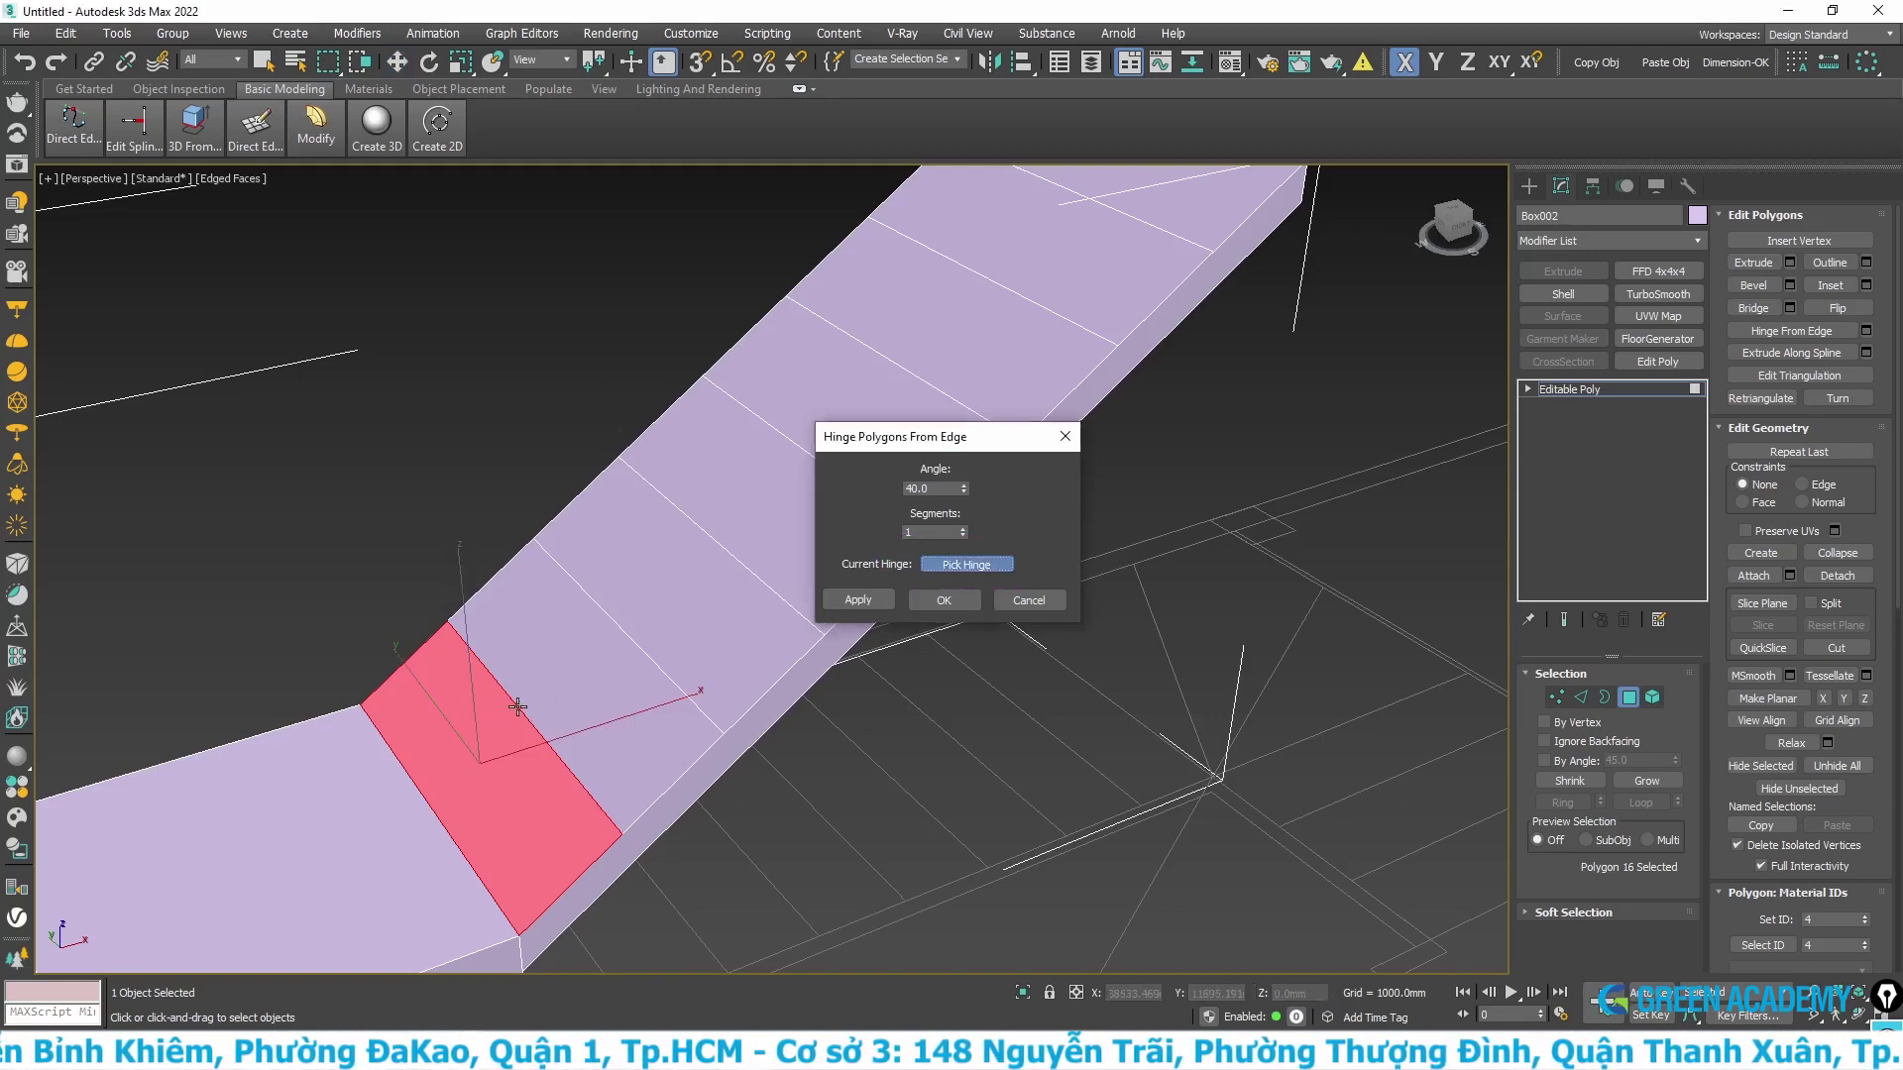
left_click(518, 706)
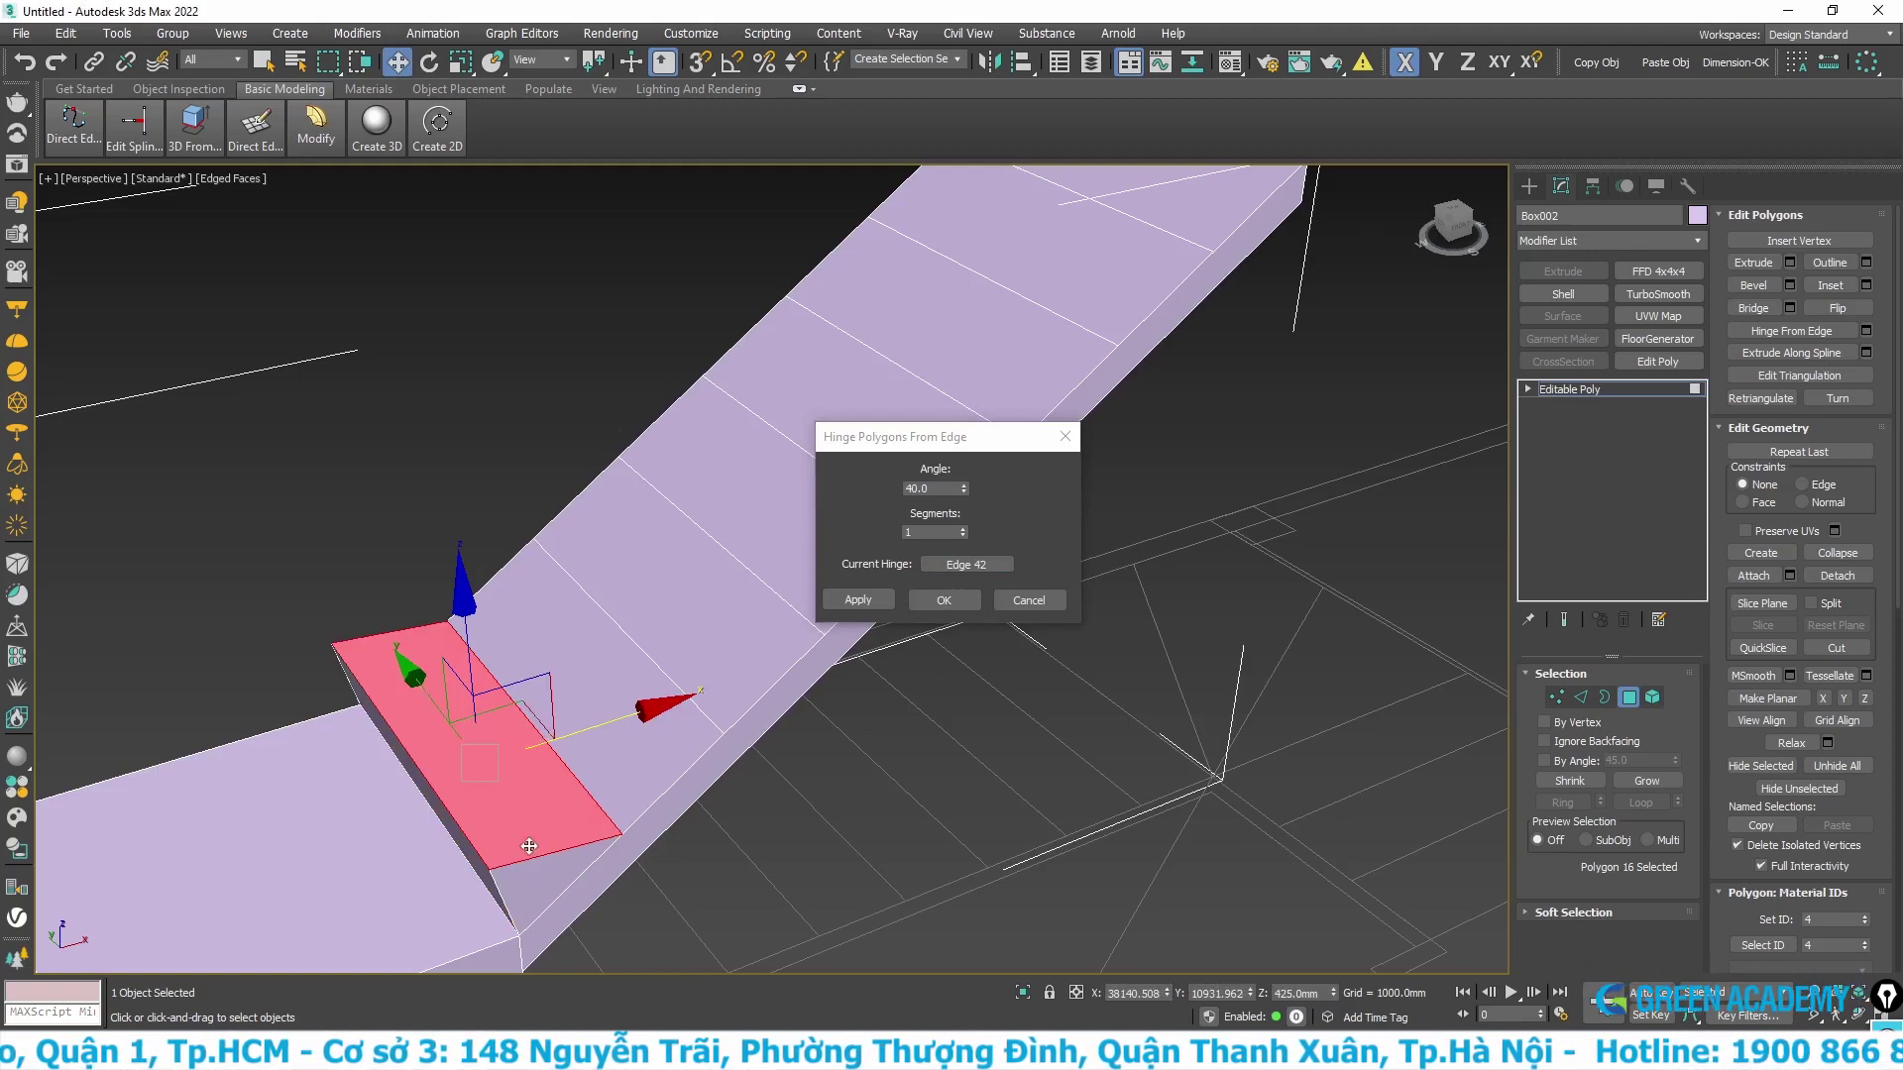
left_click(960, 599)
scroll(556, 719, "up", 2)
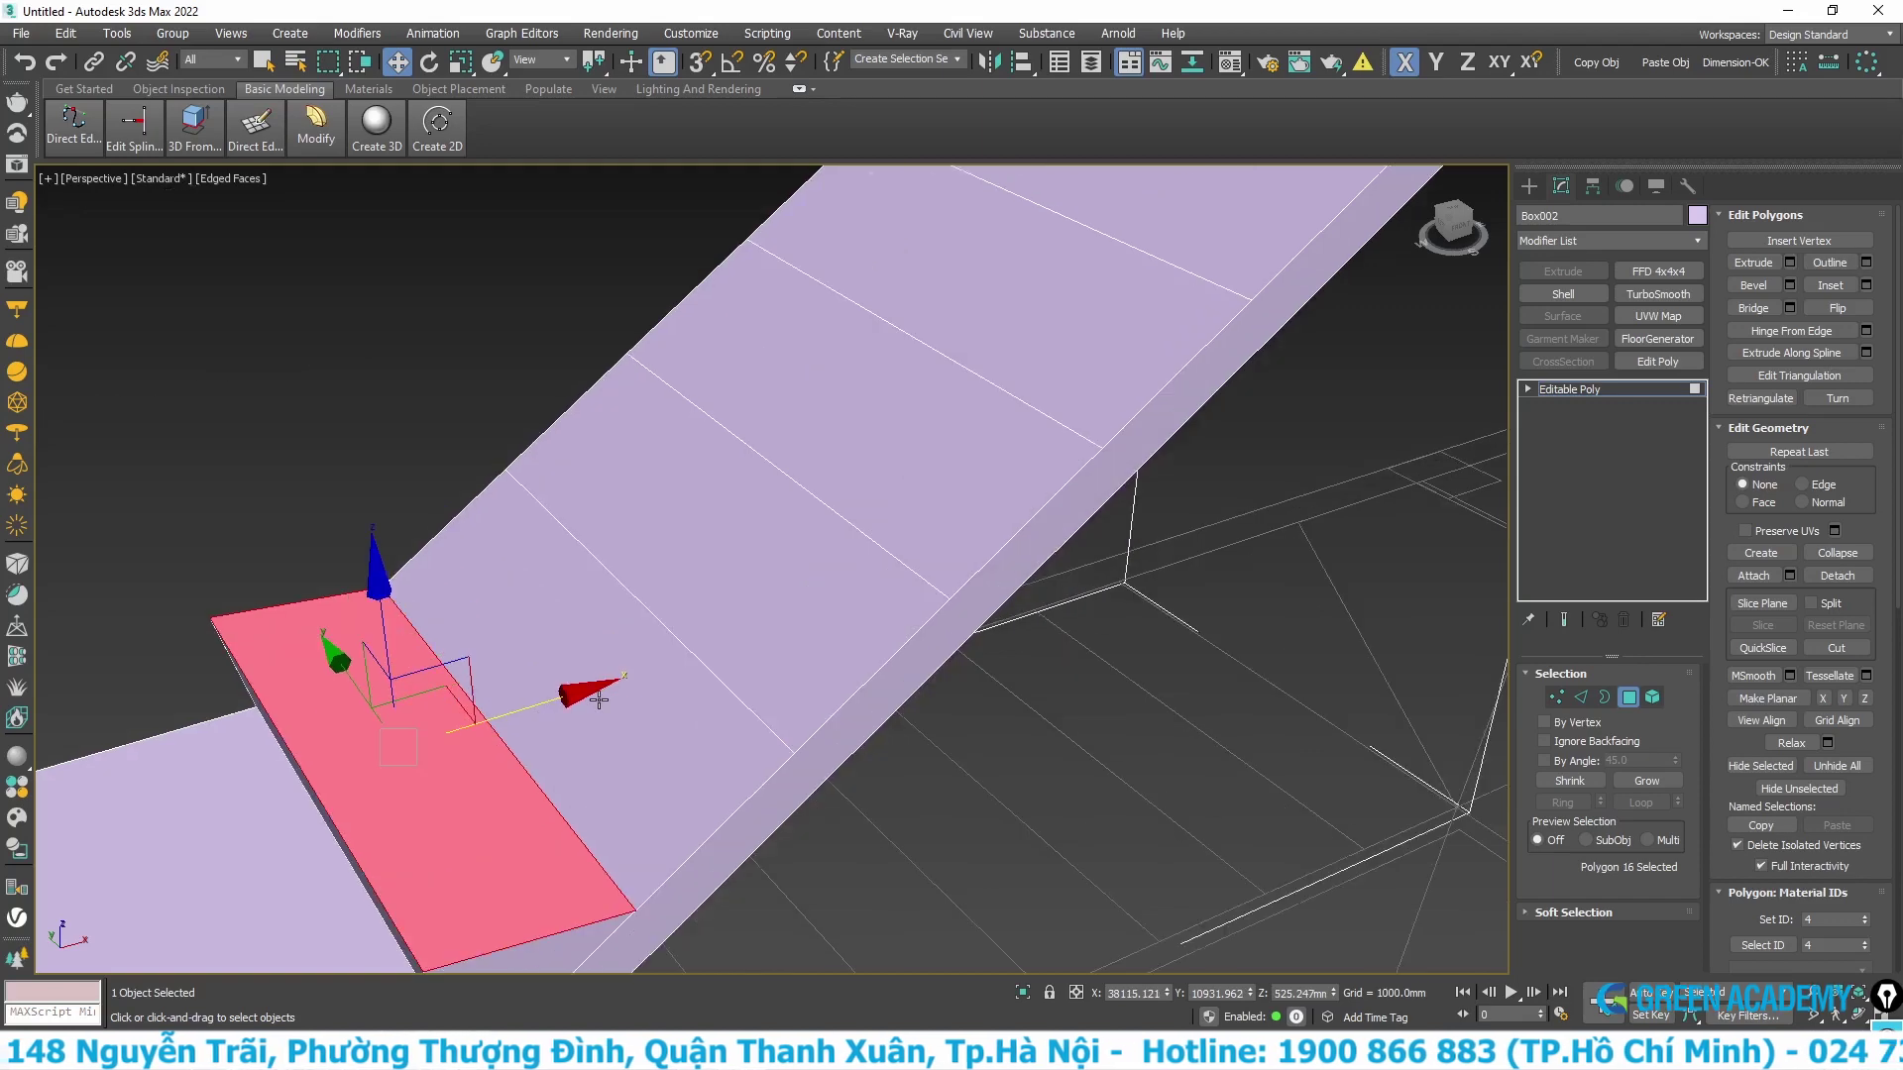
middle_click_drag(556, 718, 496, 642, "alt")
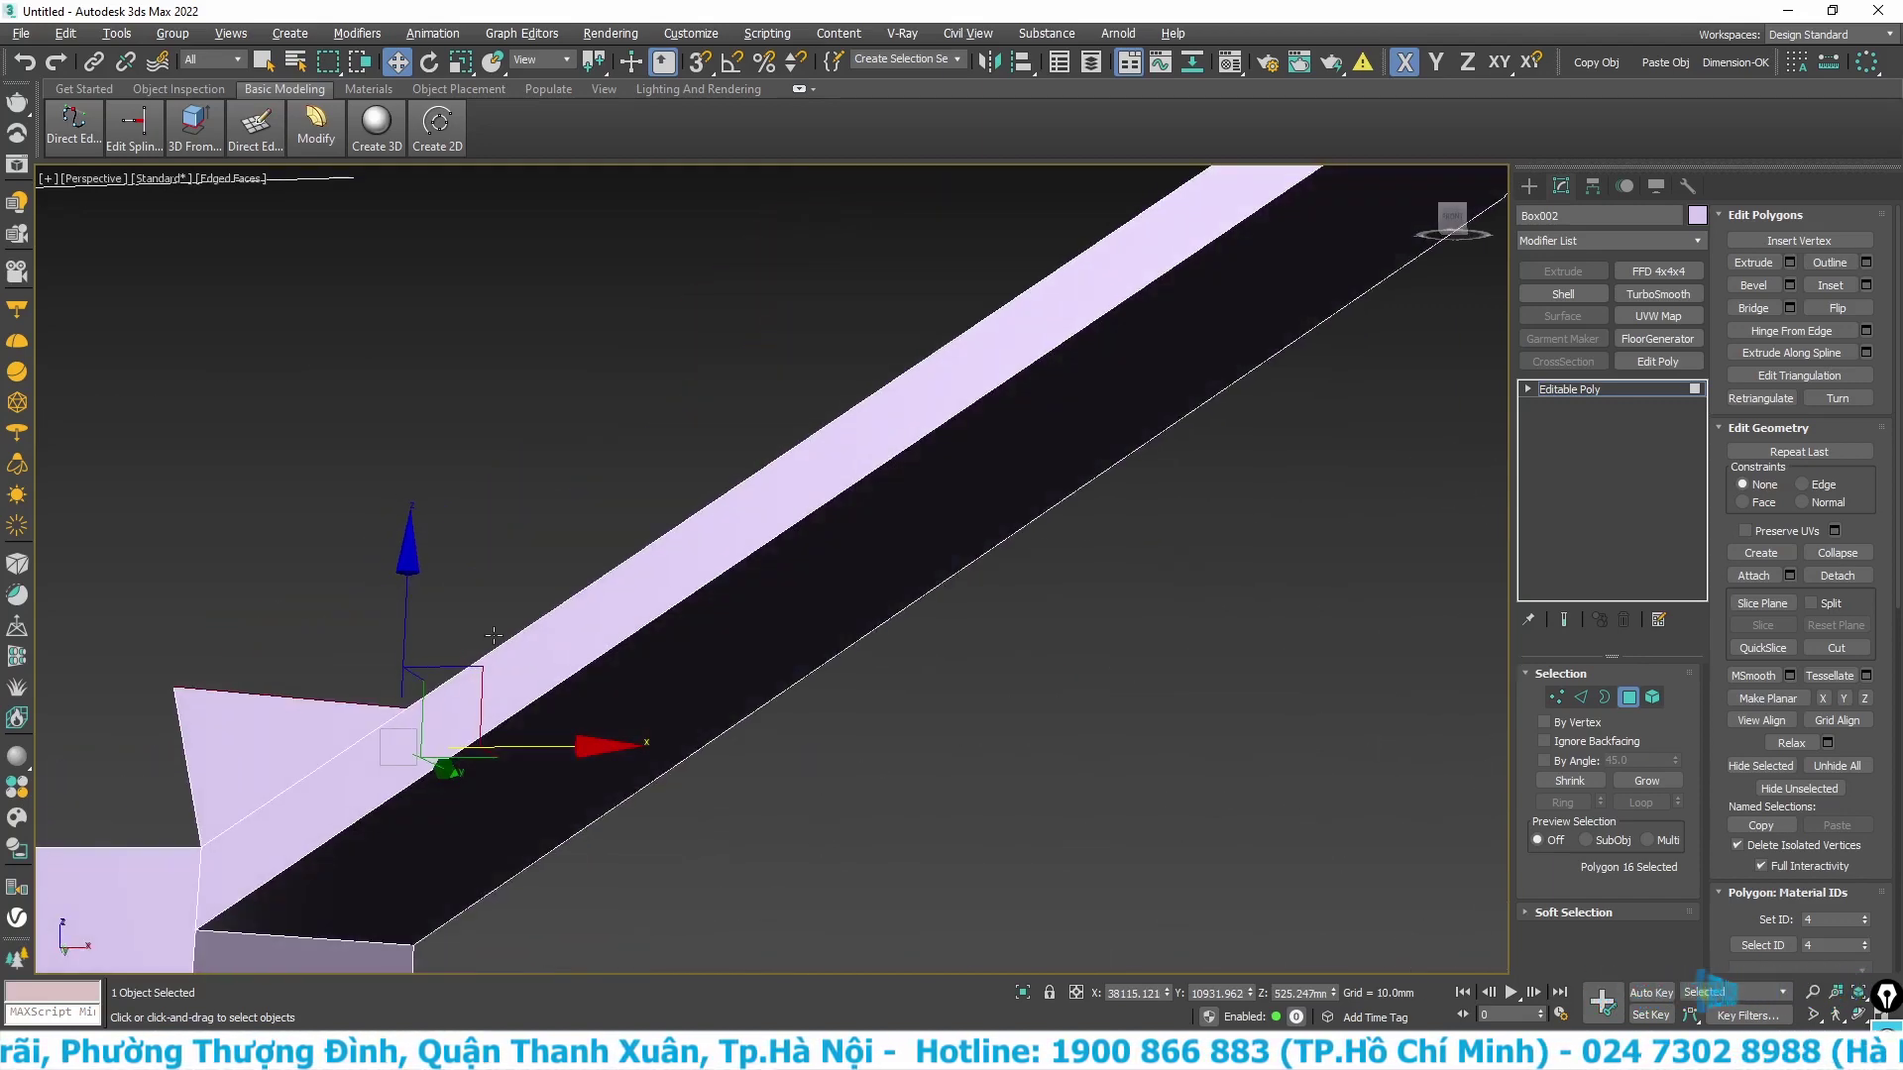
- Inspect the hinged wedge in Front view with nothing selected and the grid hidden
key("f")
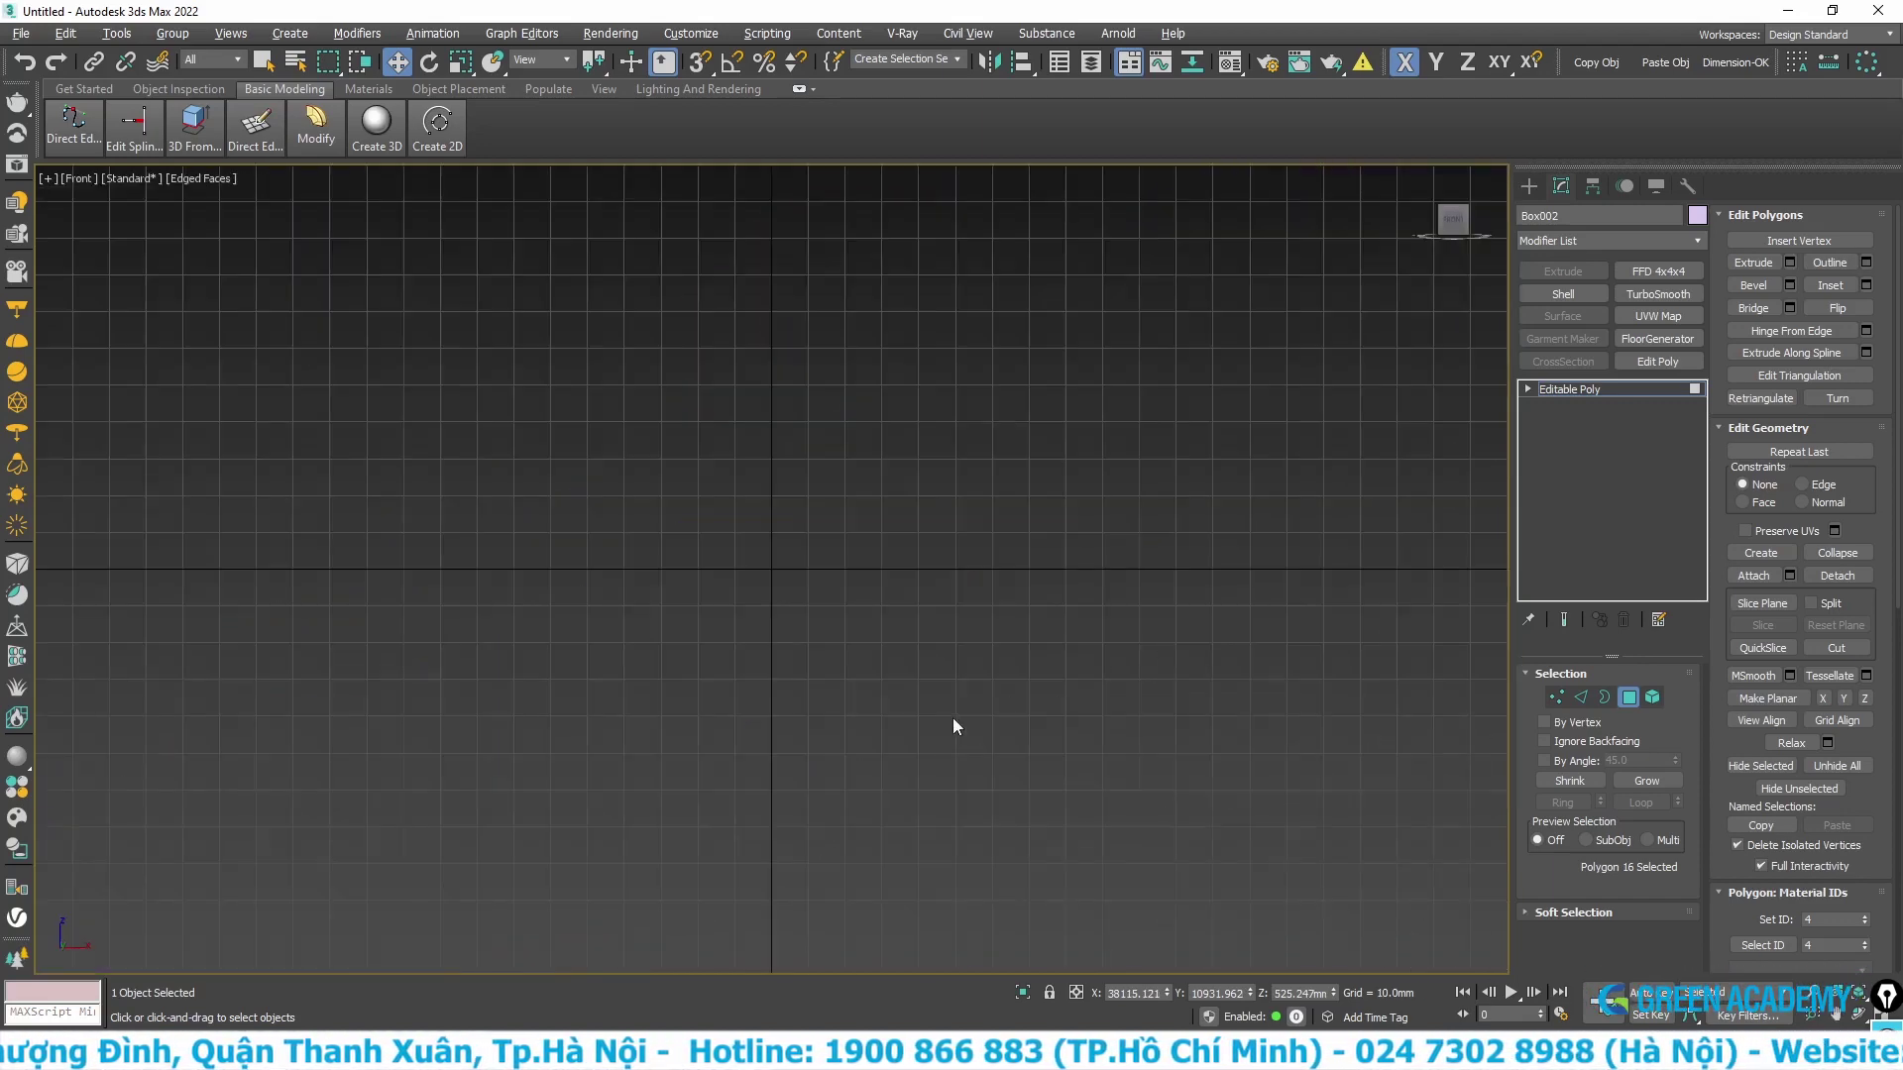
scroll(1146, 595, "down", 5)
left_click(1108, 662)
scroll(1108, 662, "up", 5)
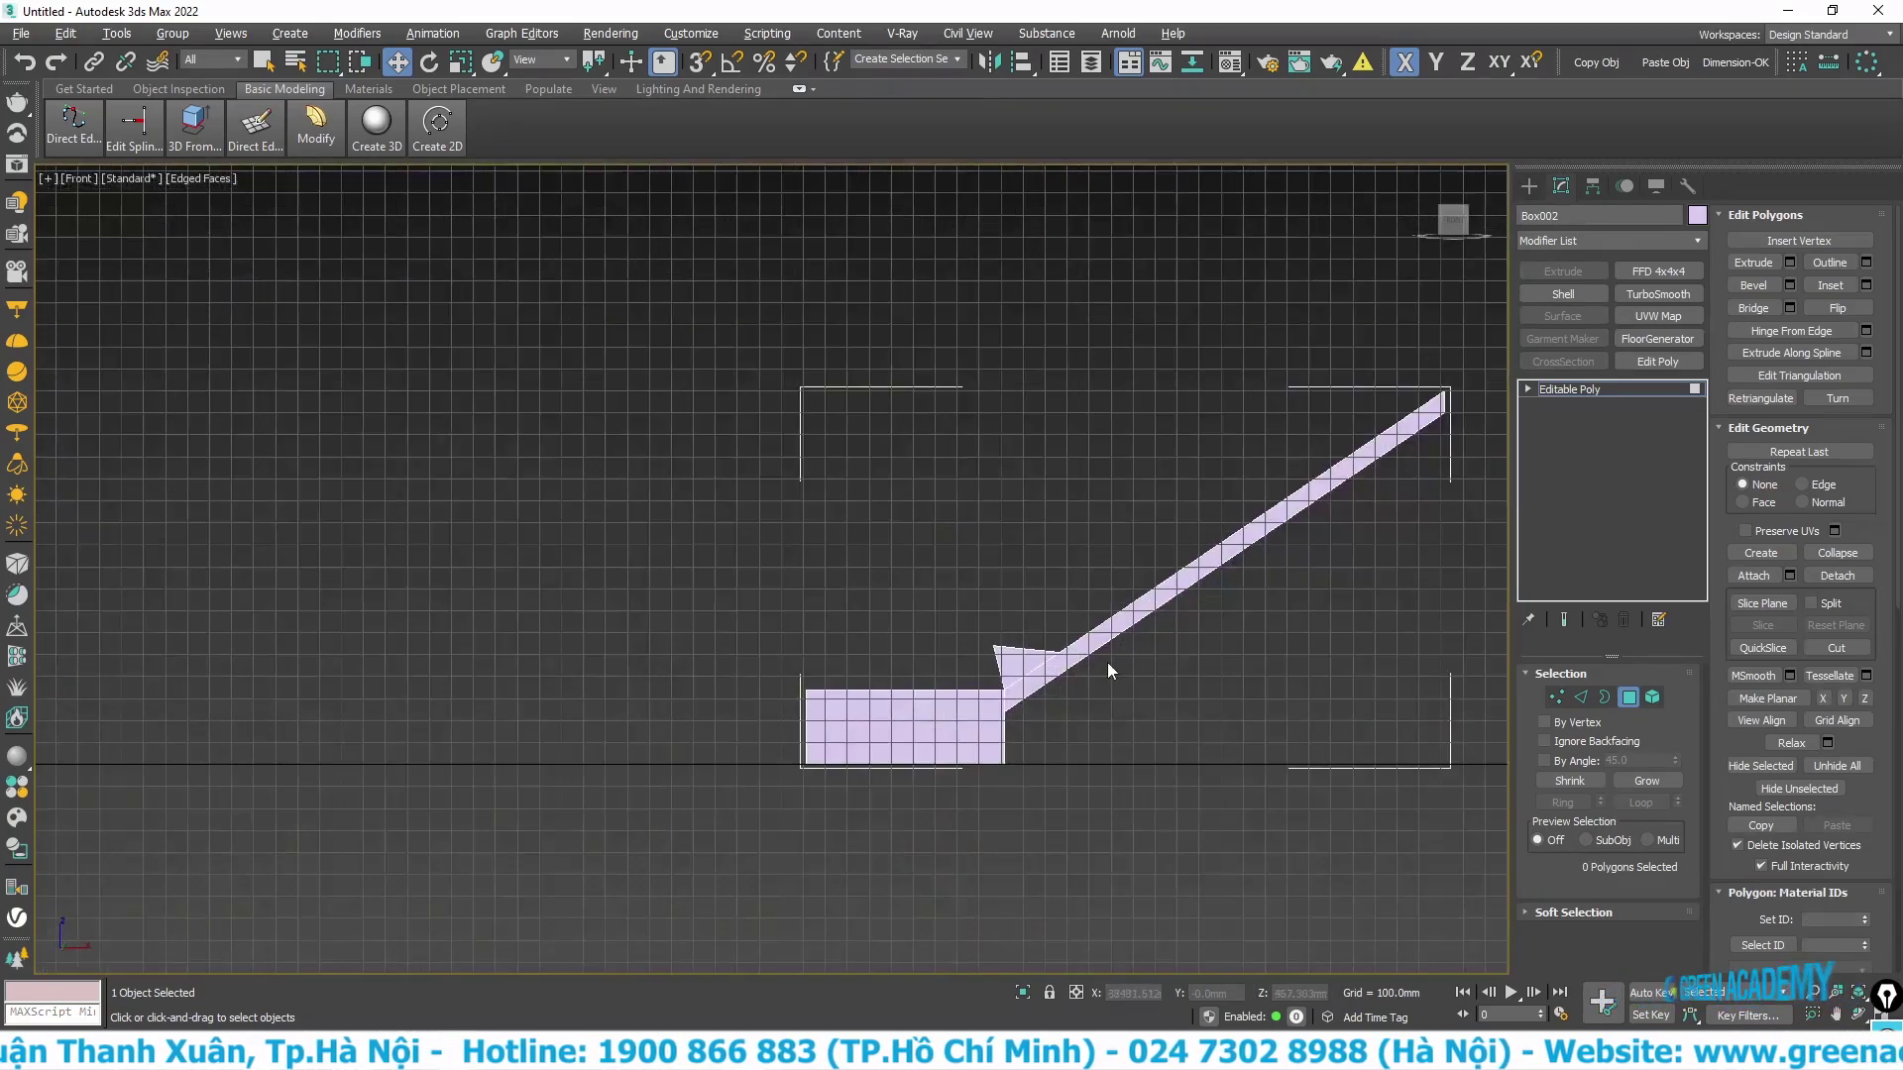
scroll(1110, 662, "up", 3)
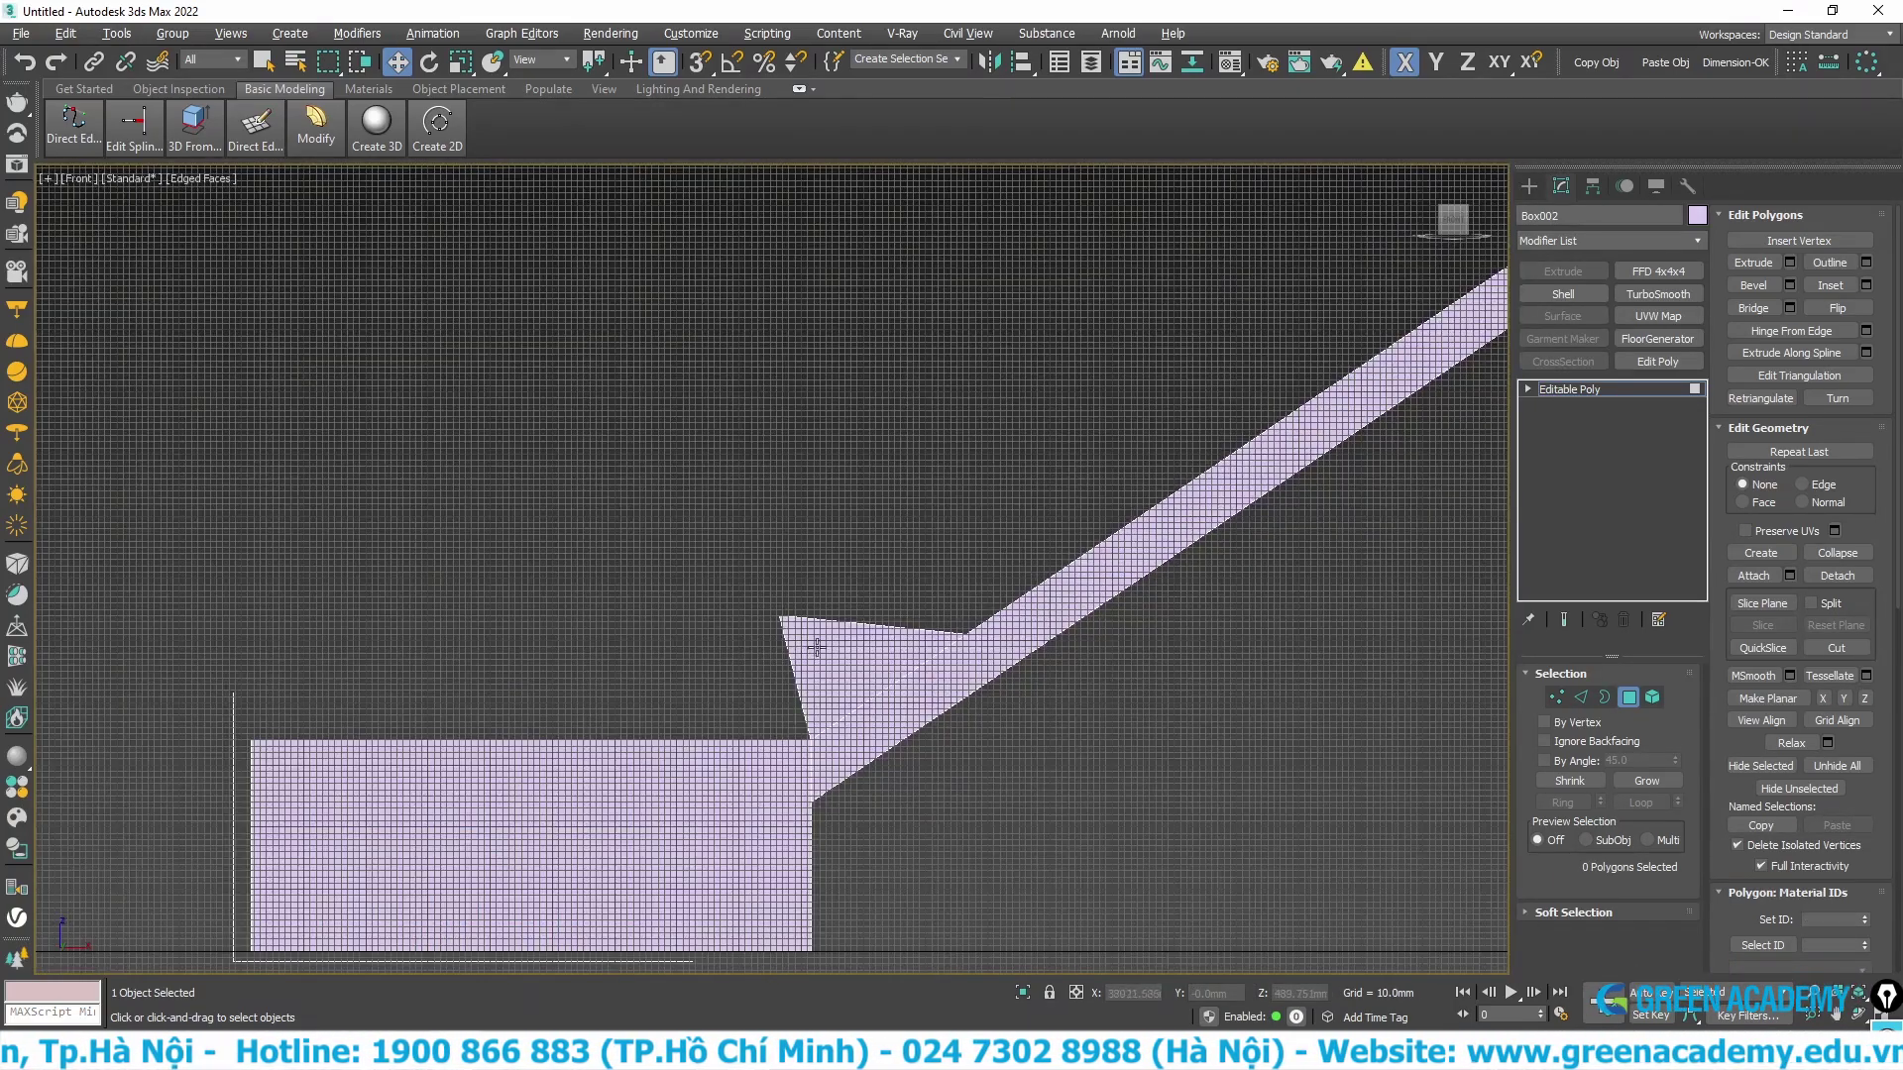
scroll(890, 650, "up", 2)
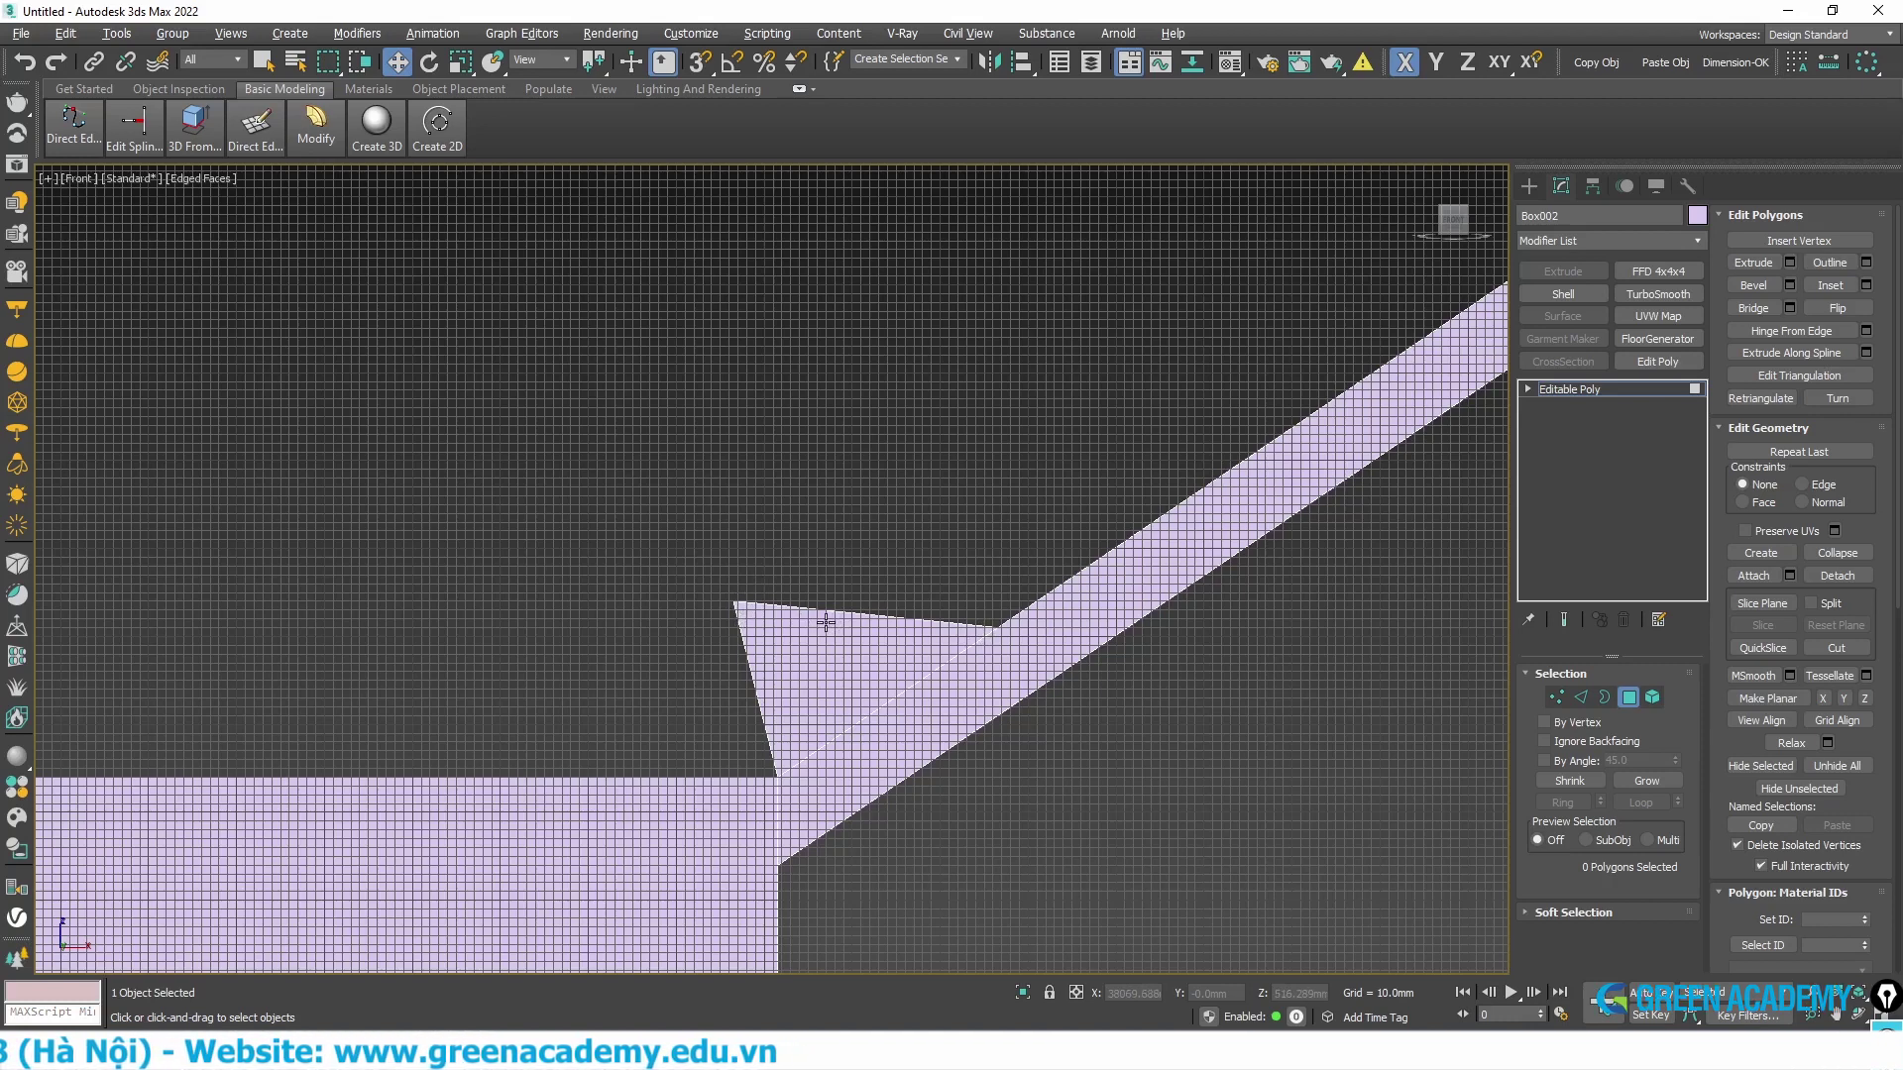
key("g")
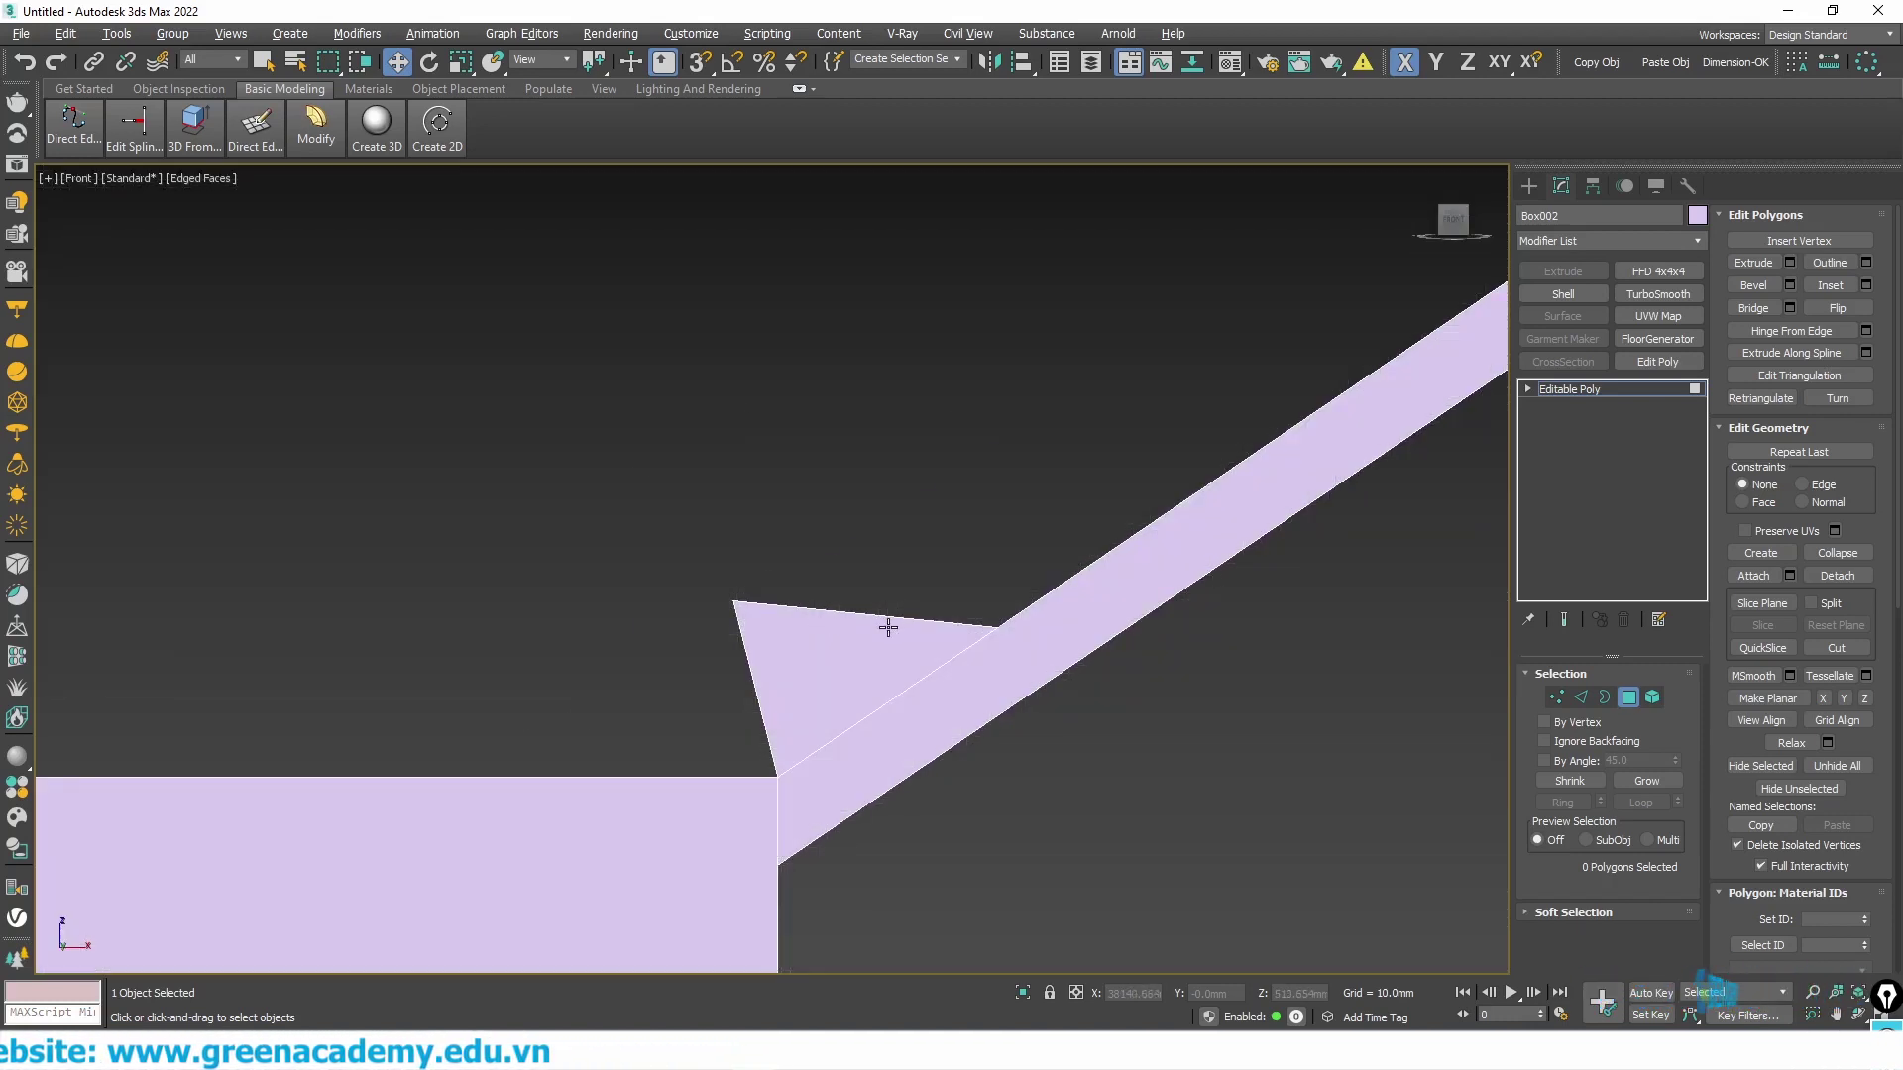
- Back in Perspective, select the wedge's triangular Polygon 20 and orbit to inspect it
key("p")
scroll(753, 609, "up", 2)
scroll(773, 603, "up", 2)
left_click(789, 596)
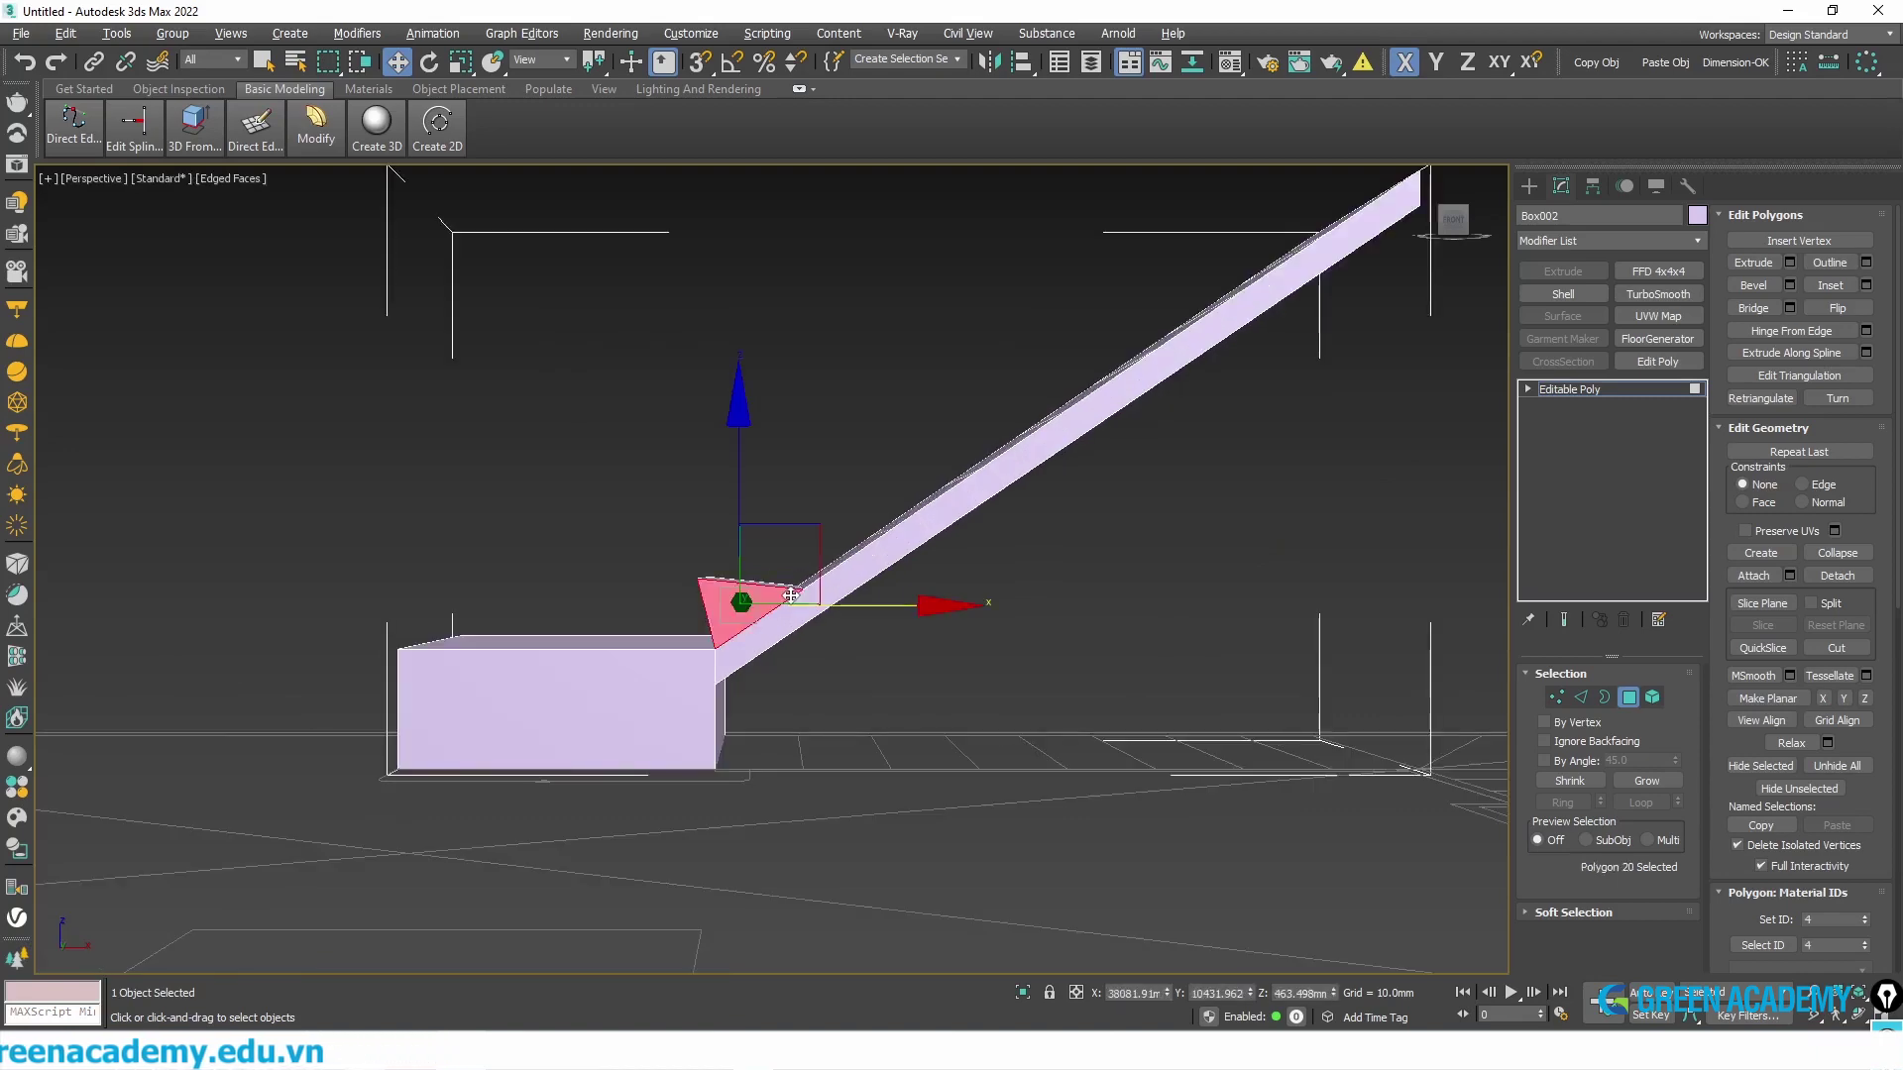
mouse_move(741, 547)
middle_mouse_down("alt")
mouse_move(775, 622)
mouse_move(785, 442)
middle_mouse_up("alt")
scroll(786, 442, "up", 4)
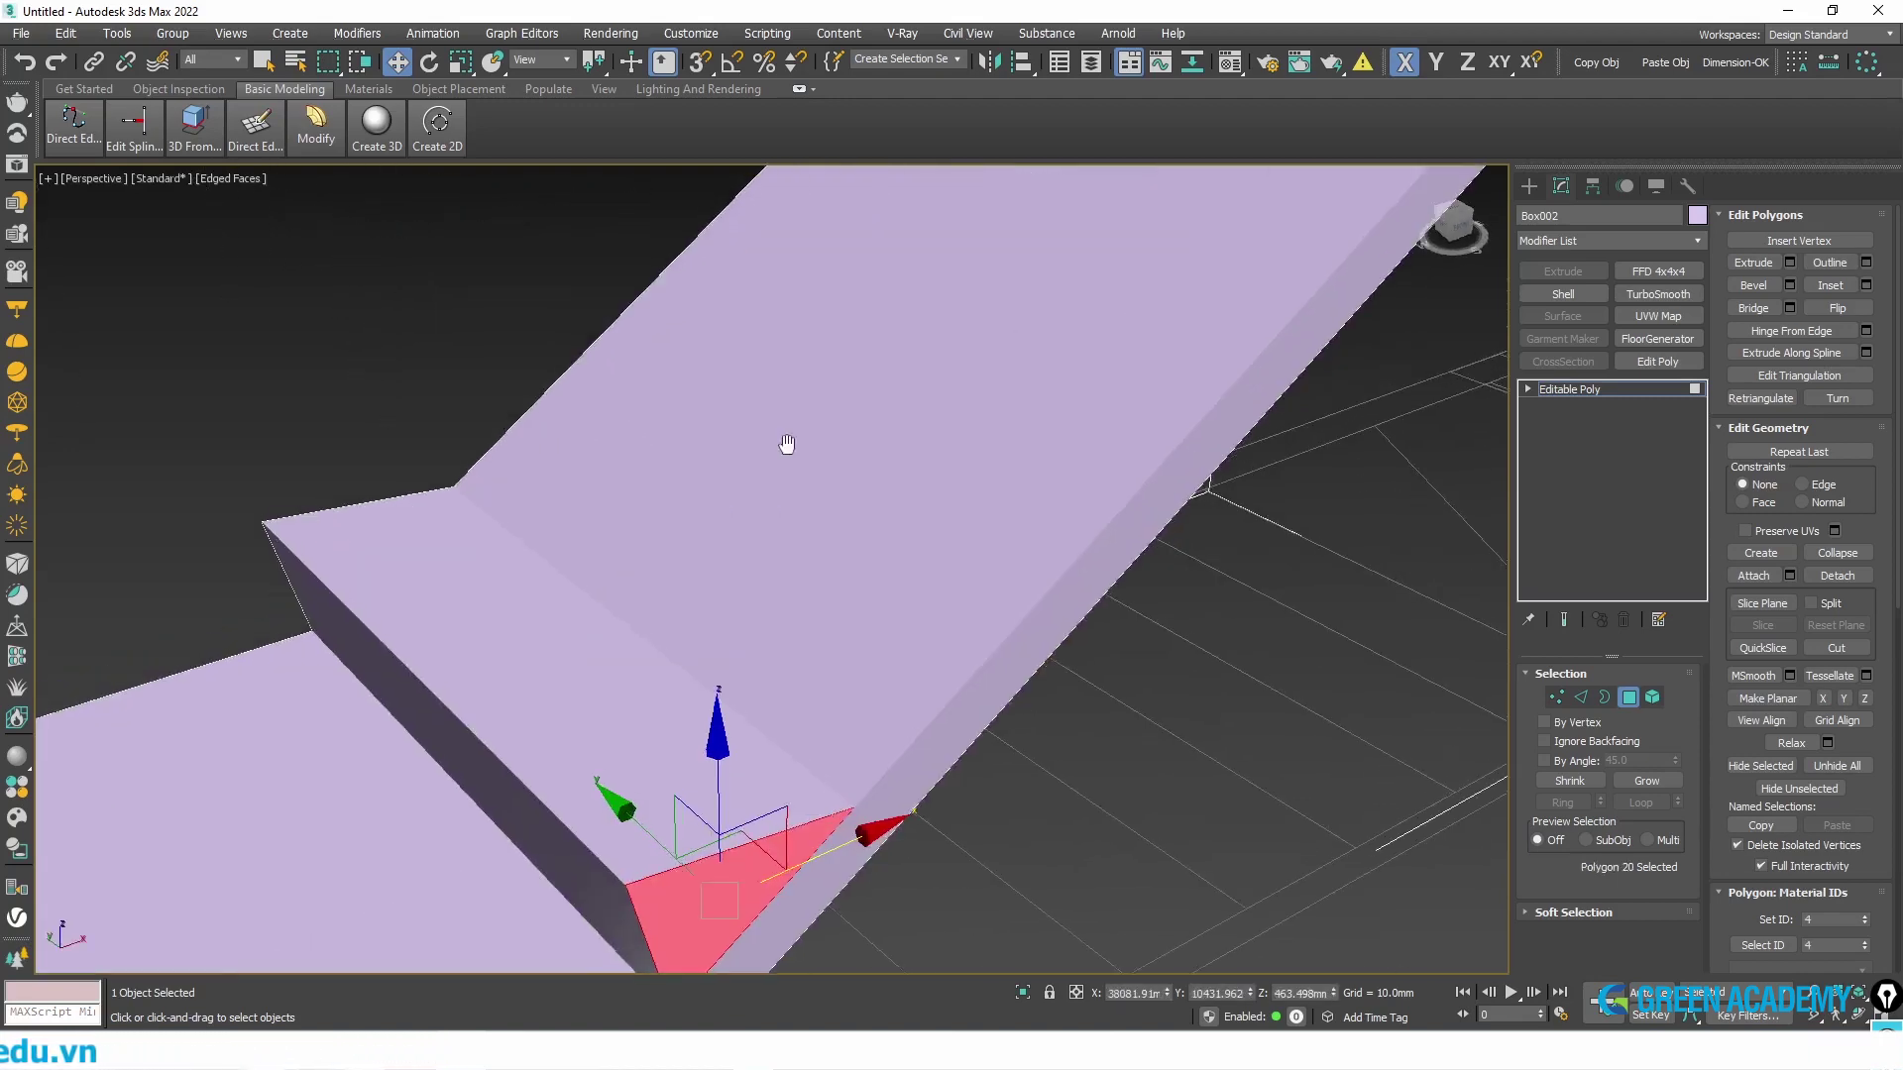
scroll(696, 537, "up", 2)
scroll(695, 536, "down", 3)
scroll(706, 540, "down", 1)
scroll(689, 555, "down", 1)
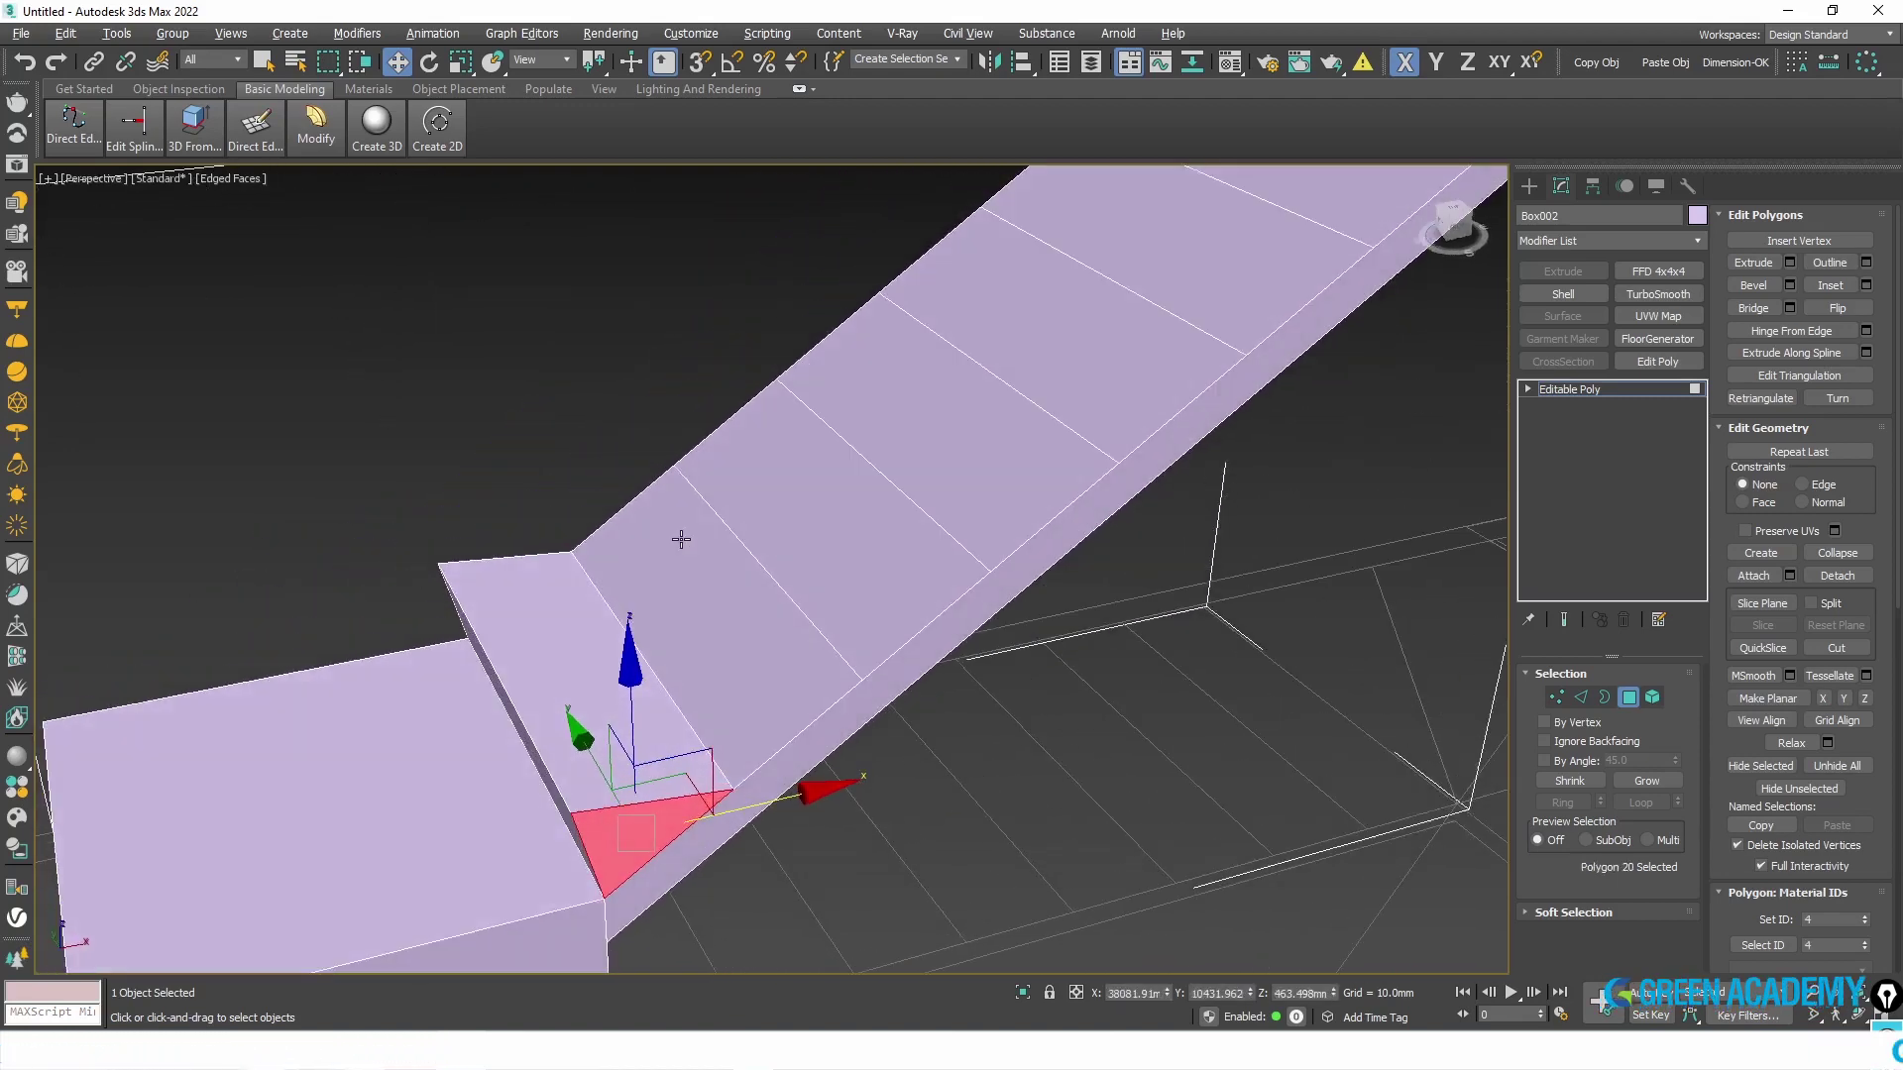
- Hinge the next ramp face up 40° about its lower edge
left_click(706, 596)
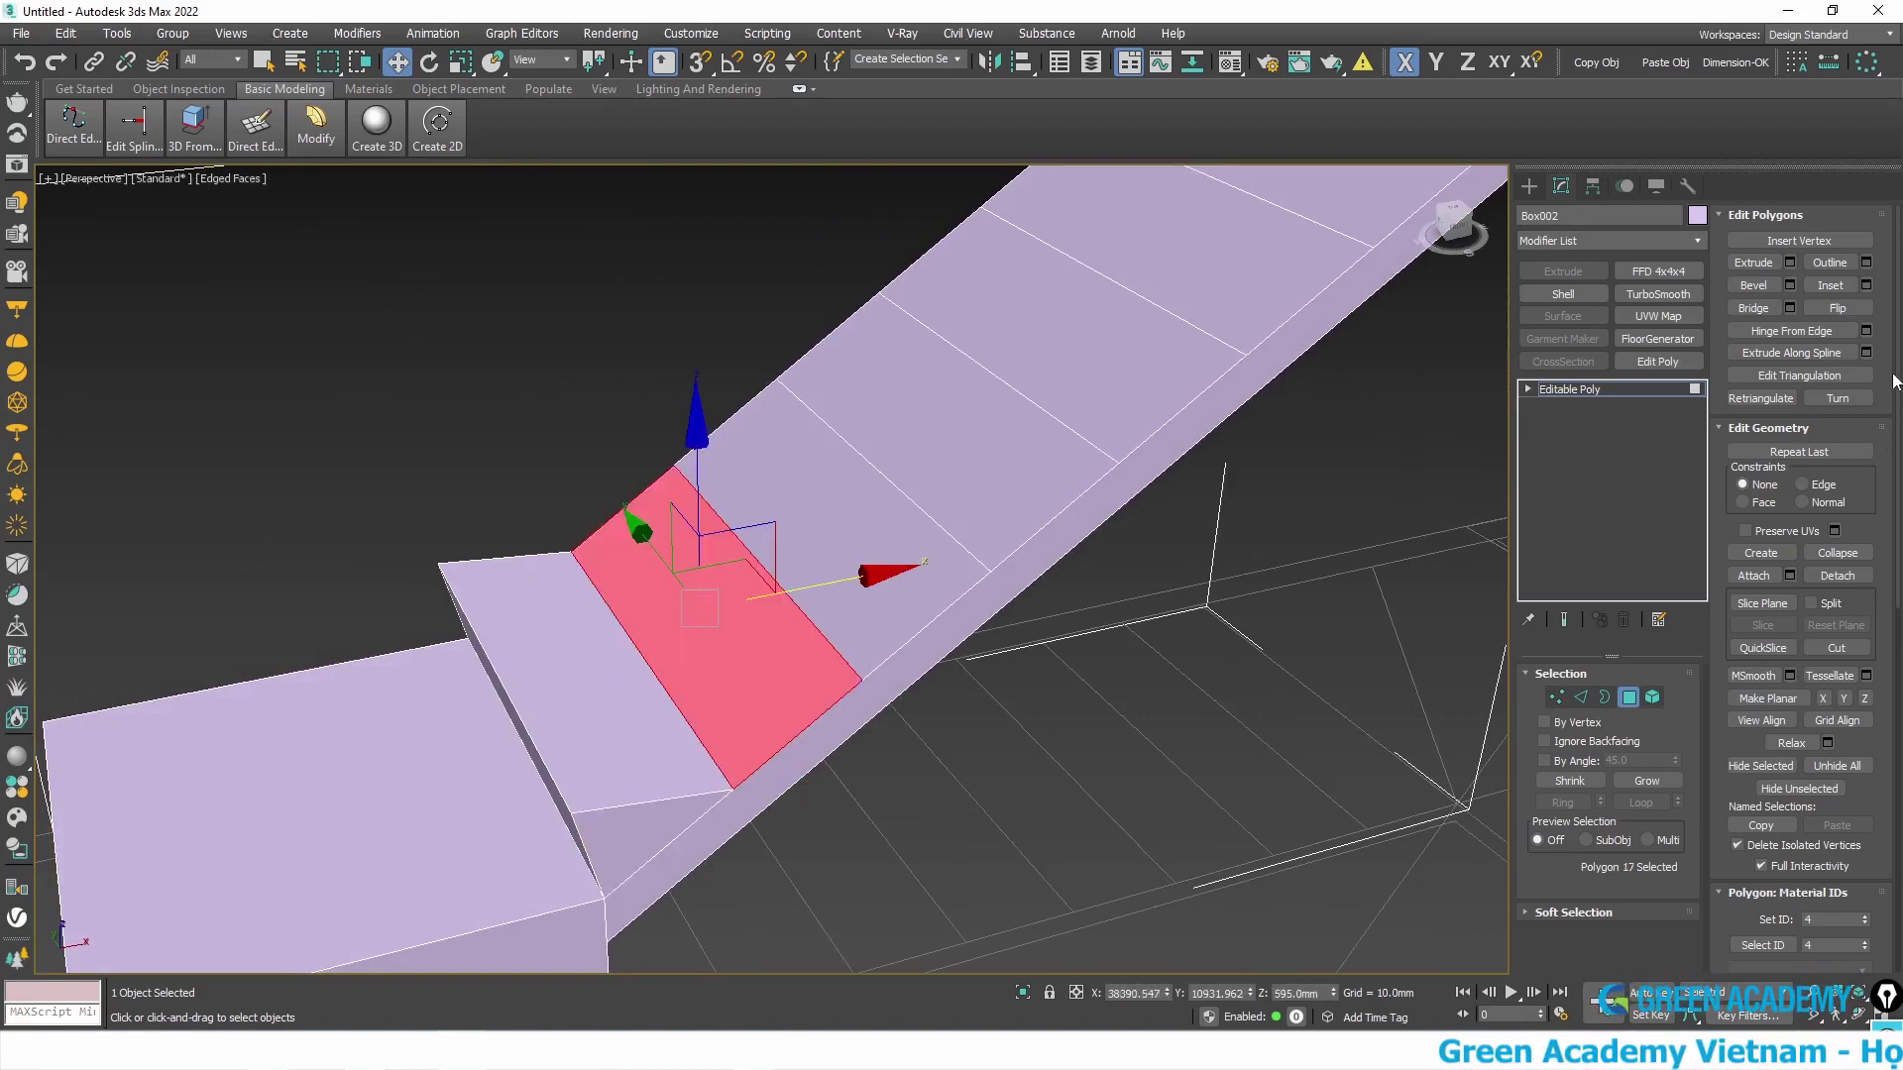
left_click(1863, 333)
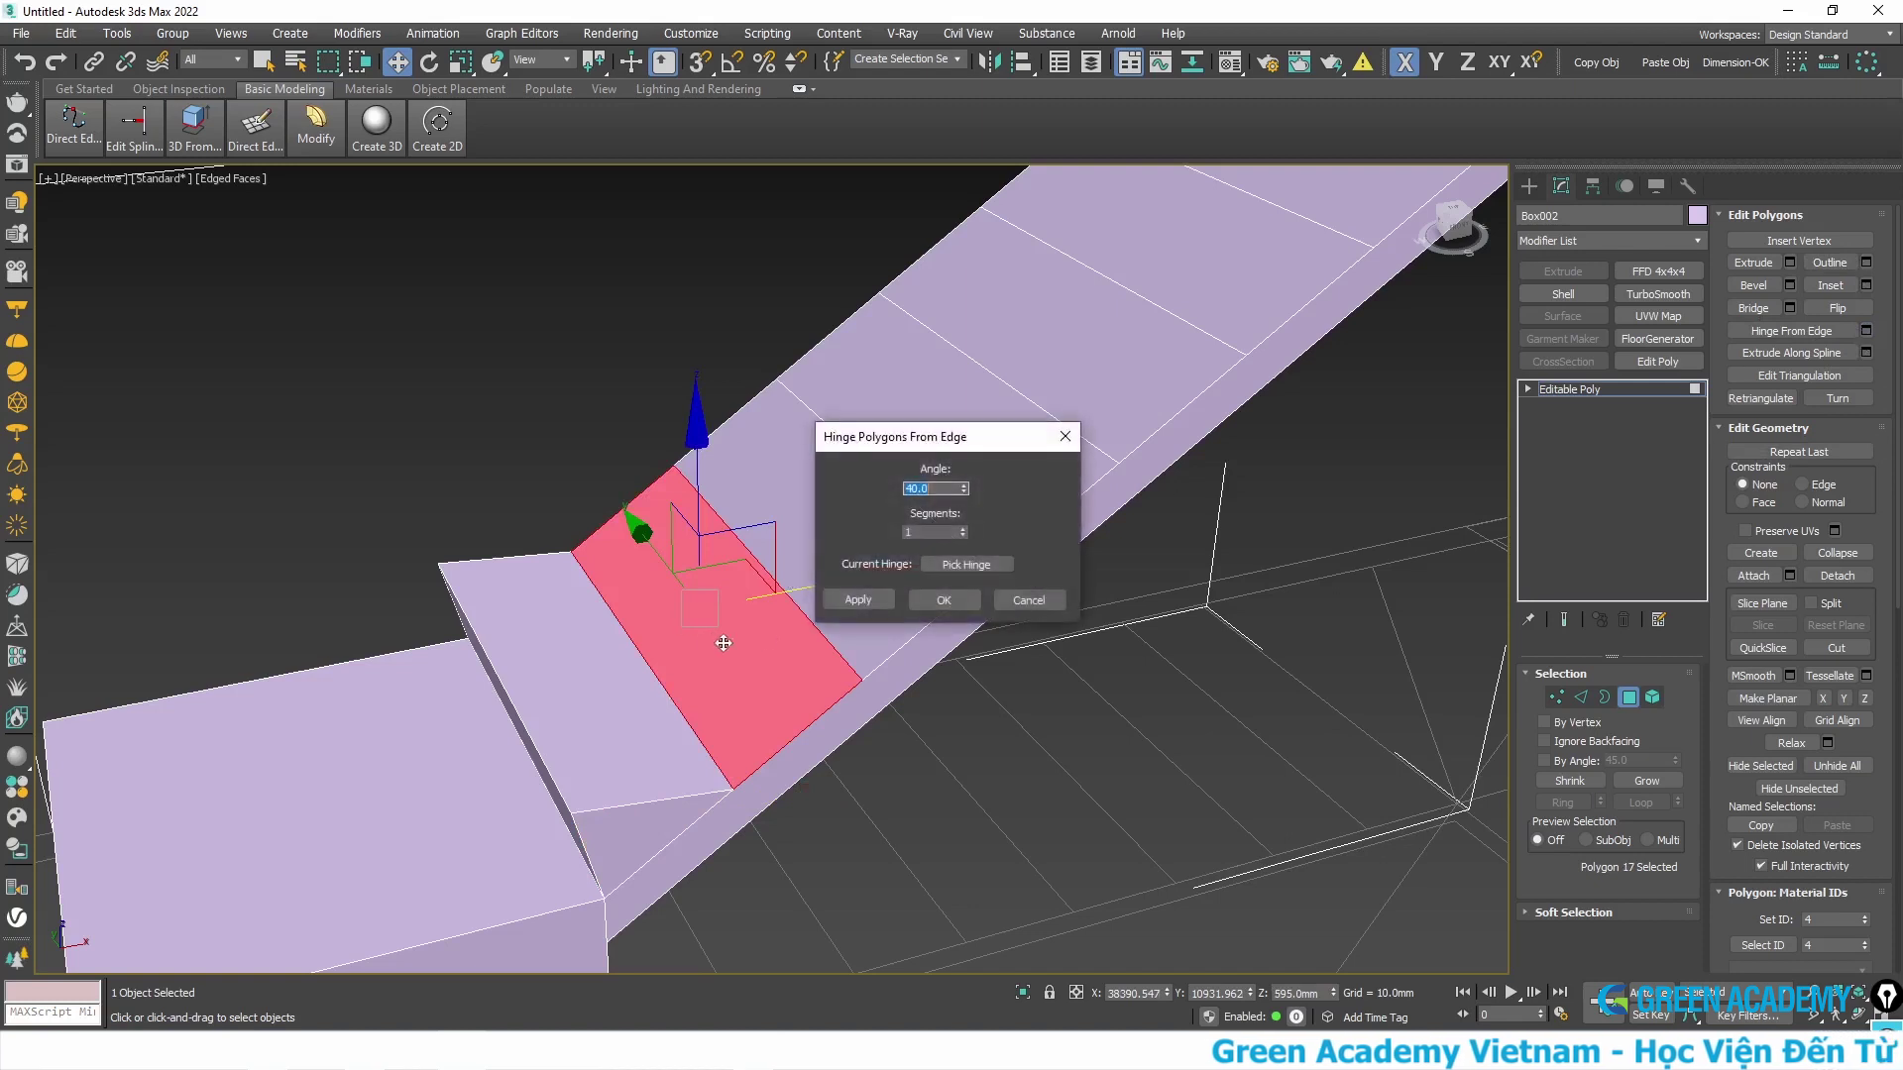
left_click(966, 564)
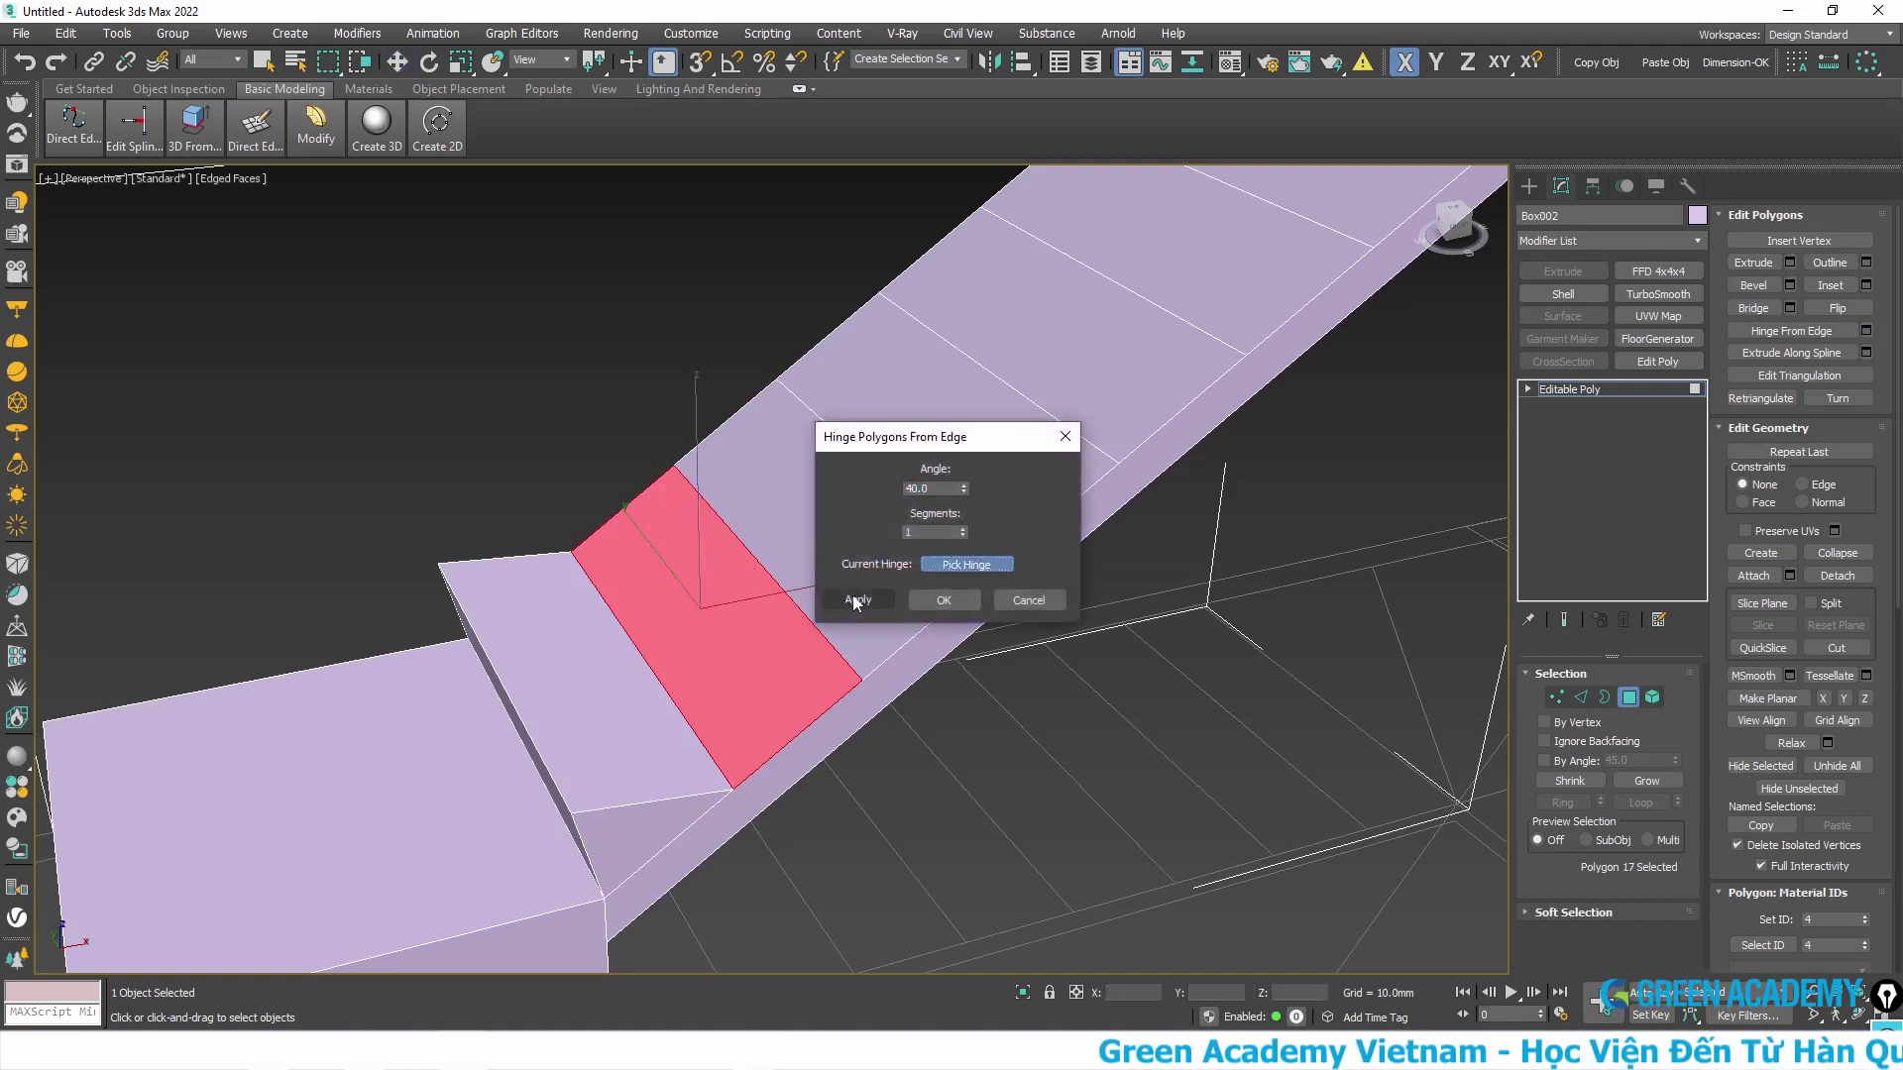
left_click(829, 645)
left_click(942, 600)
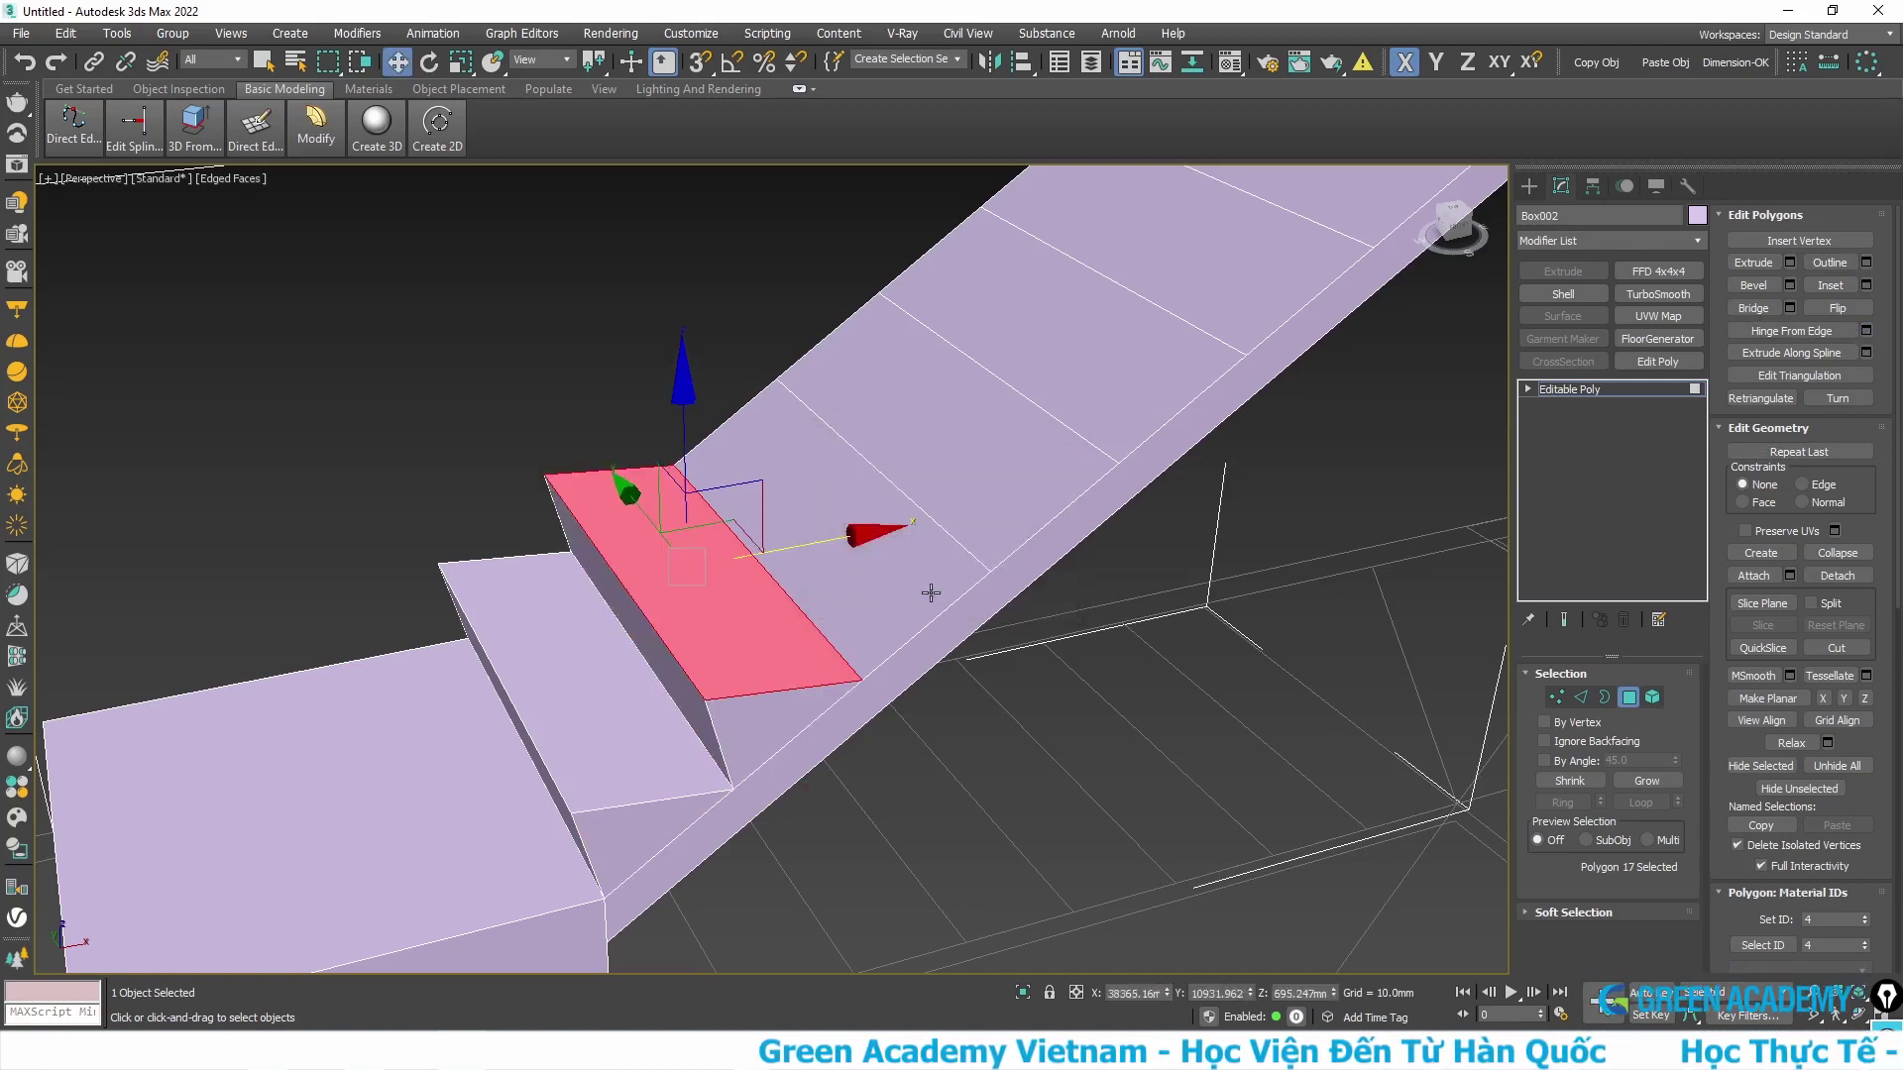
- Hinge the following ramp face 40° about Edge 44
left_click(893, 565)
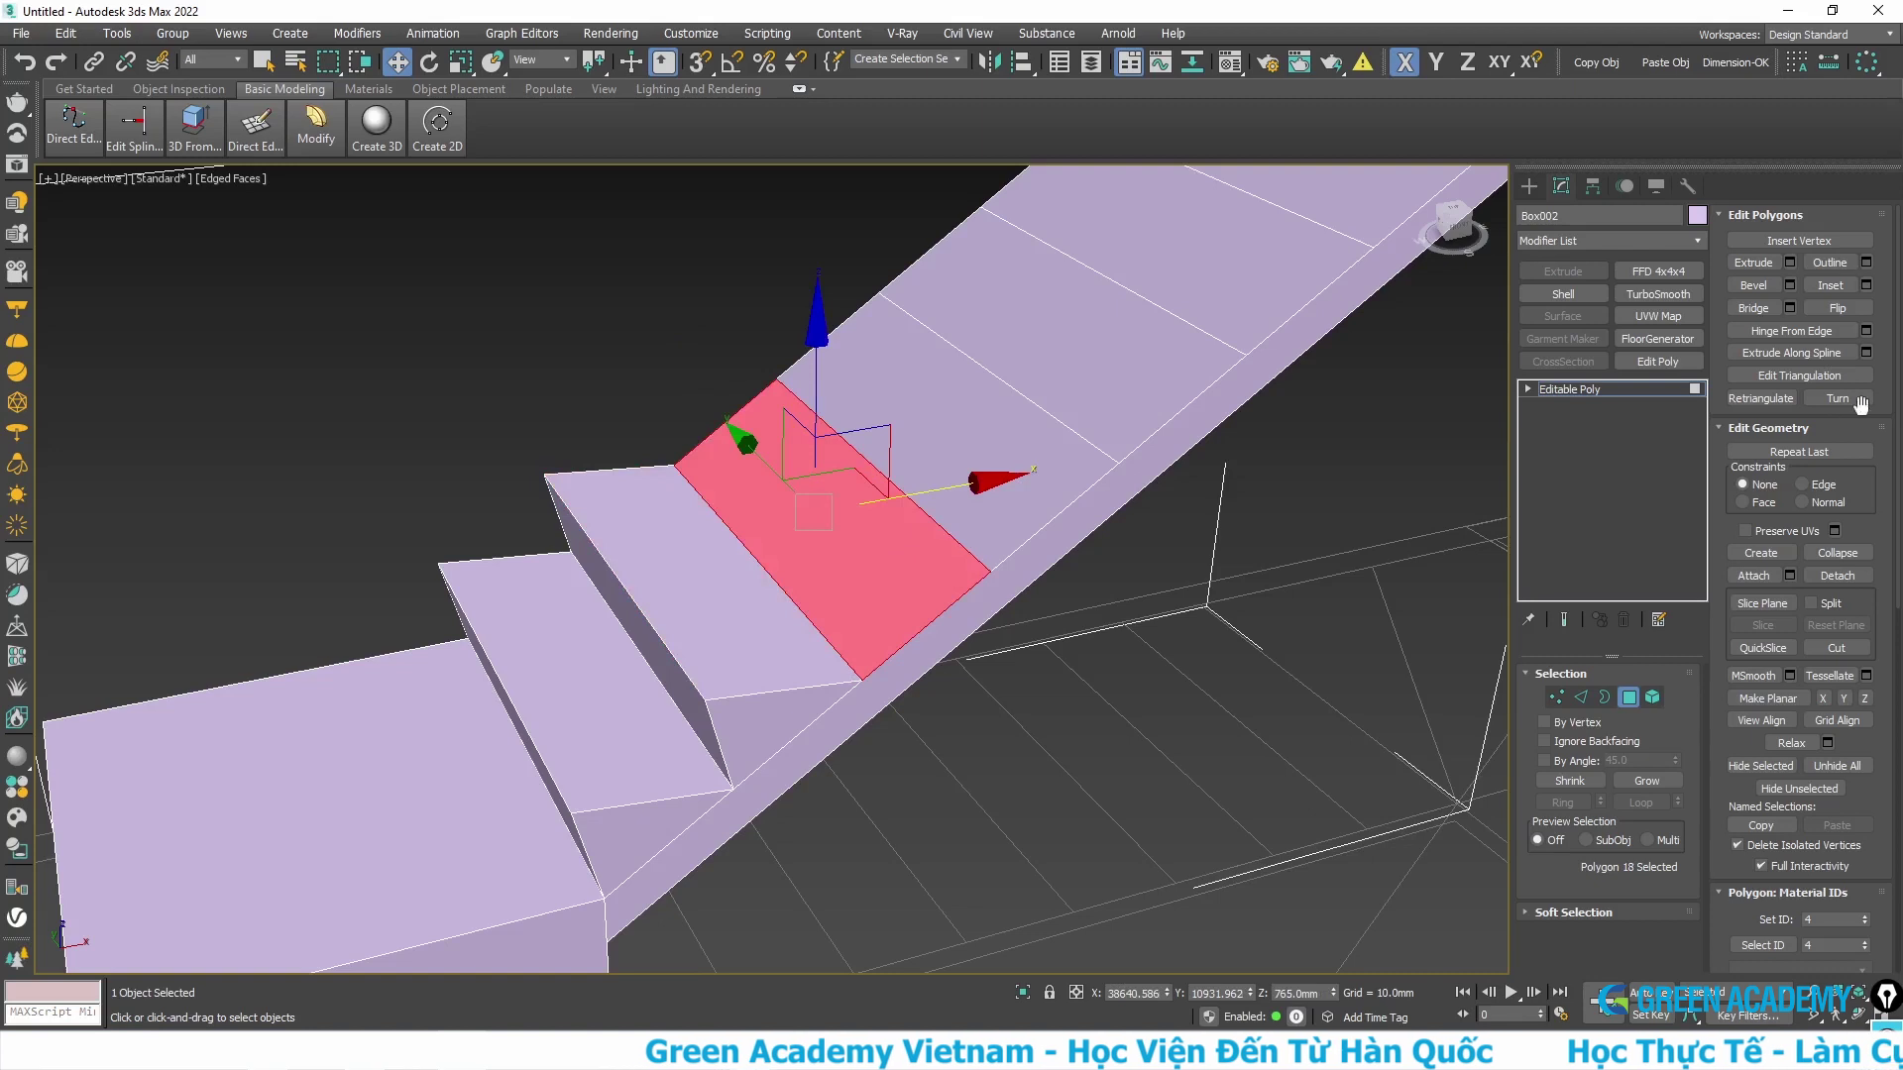
left_click(1866, 331)
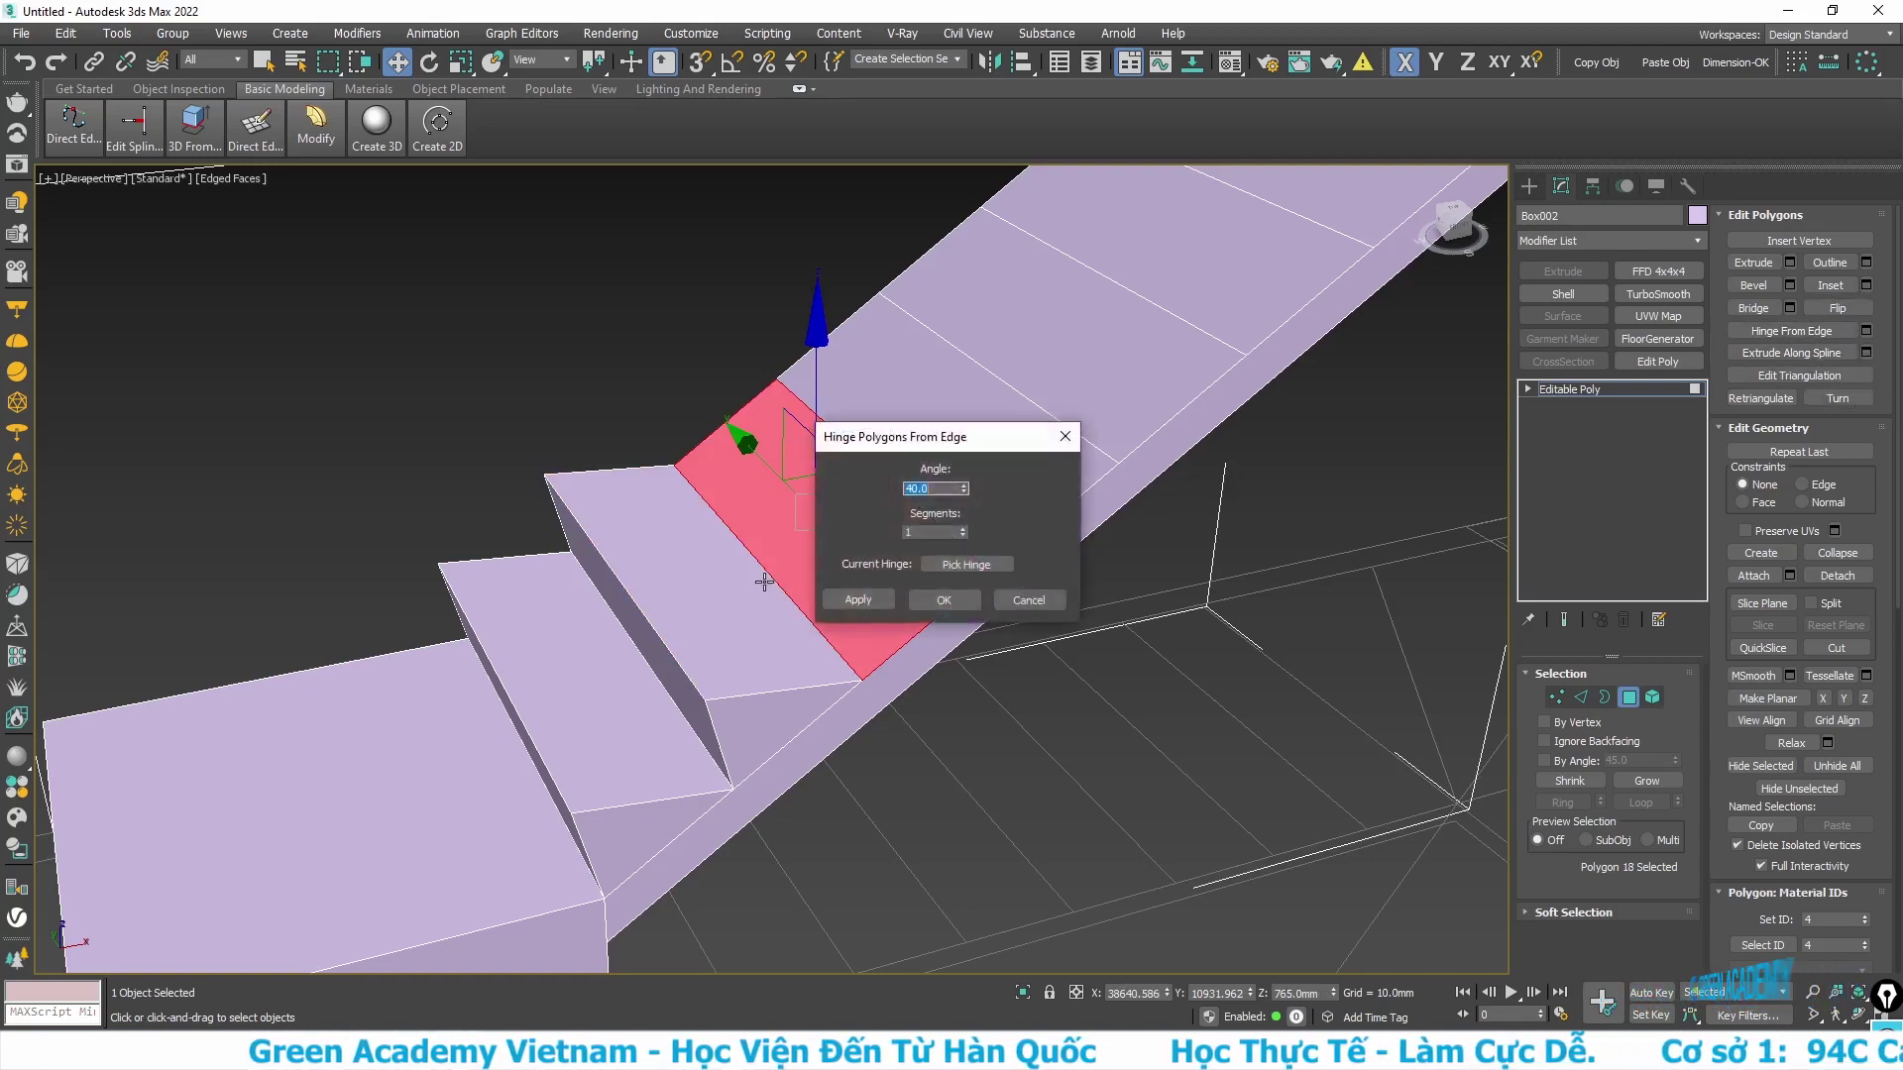
left_click(971, 567)
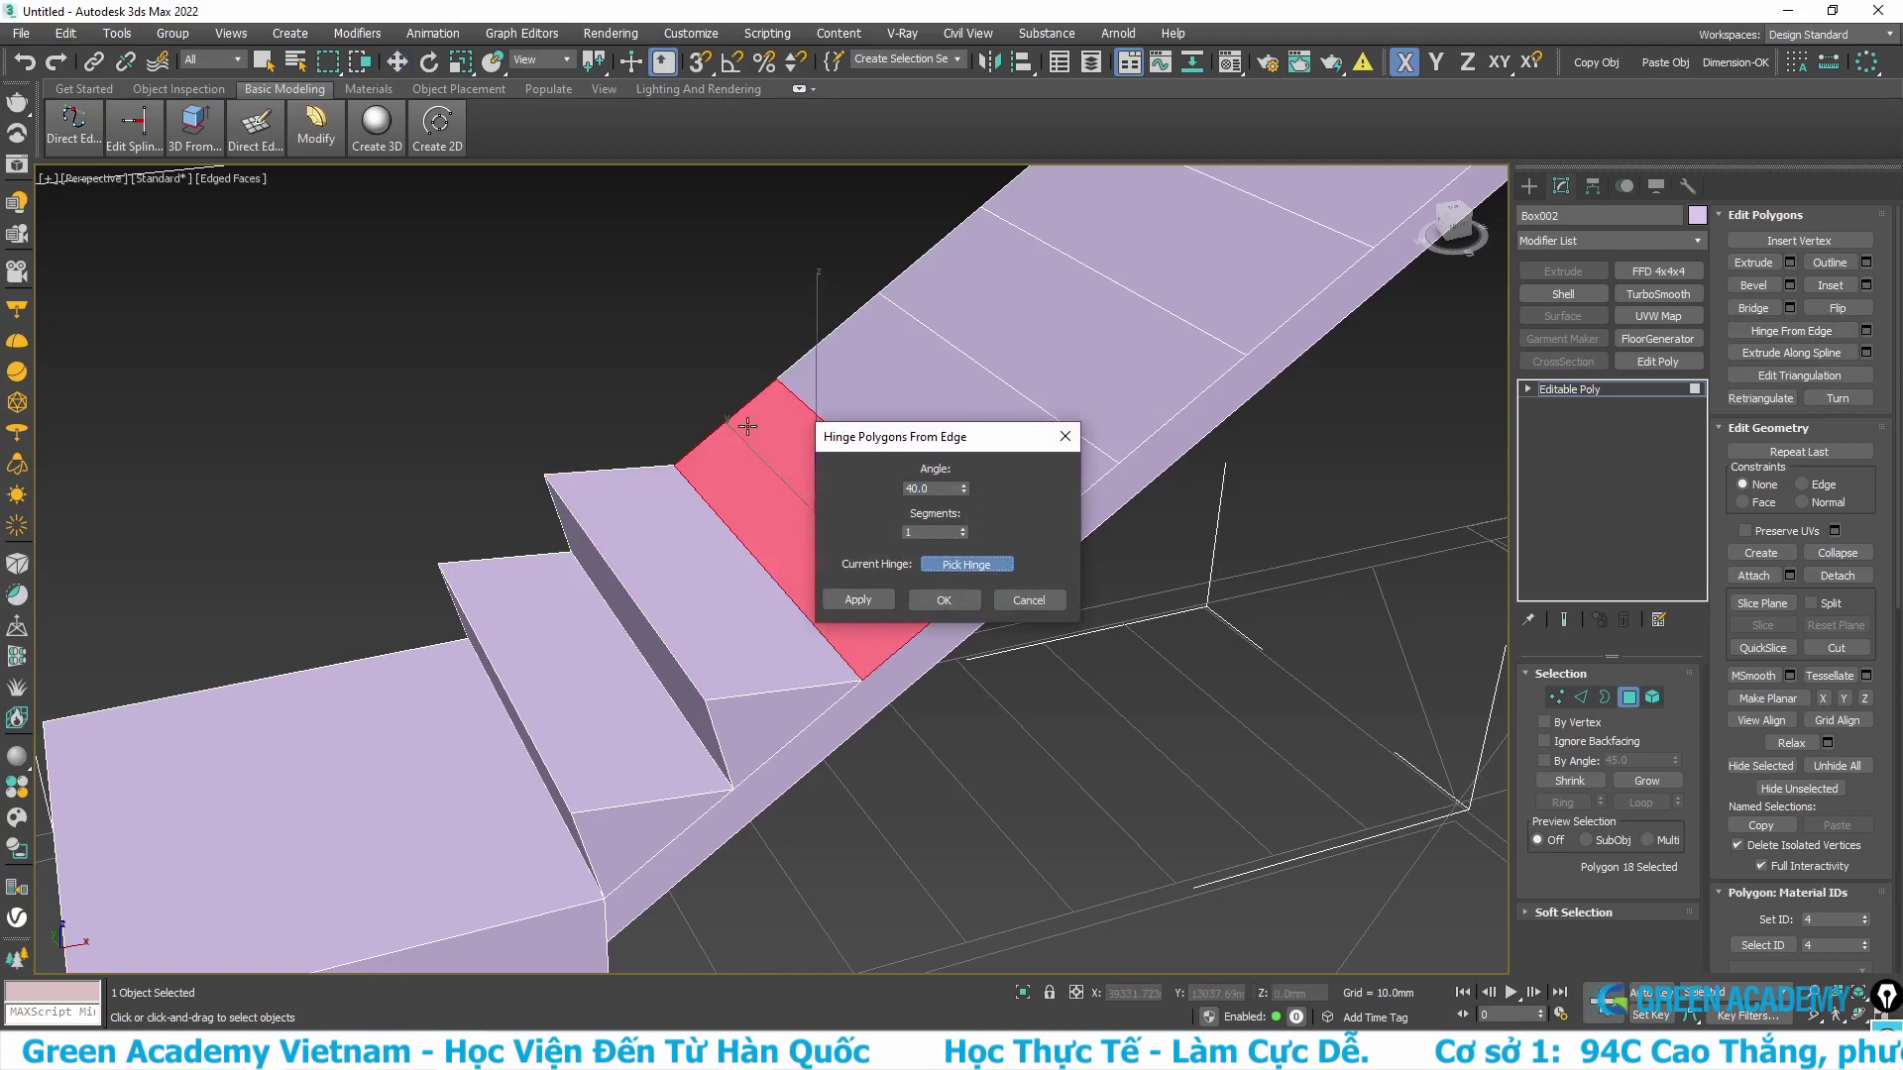
left_click(800, 401)
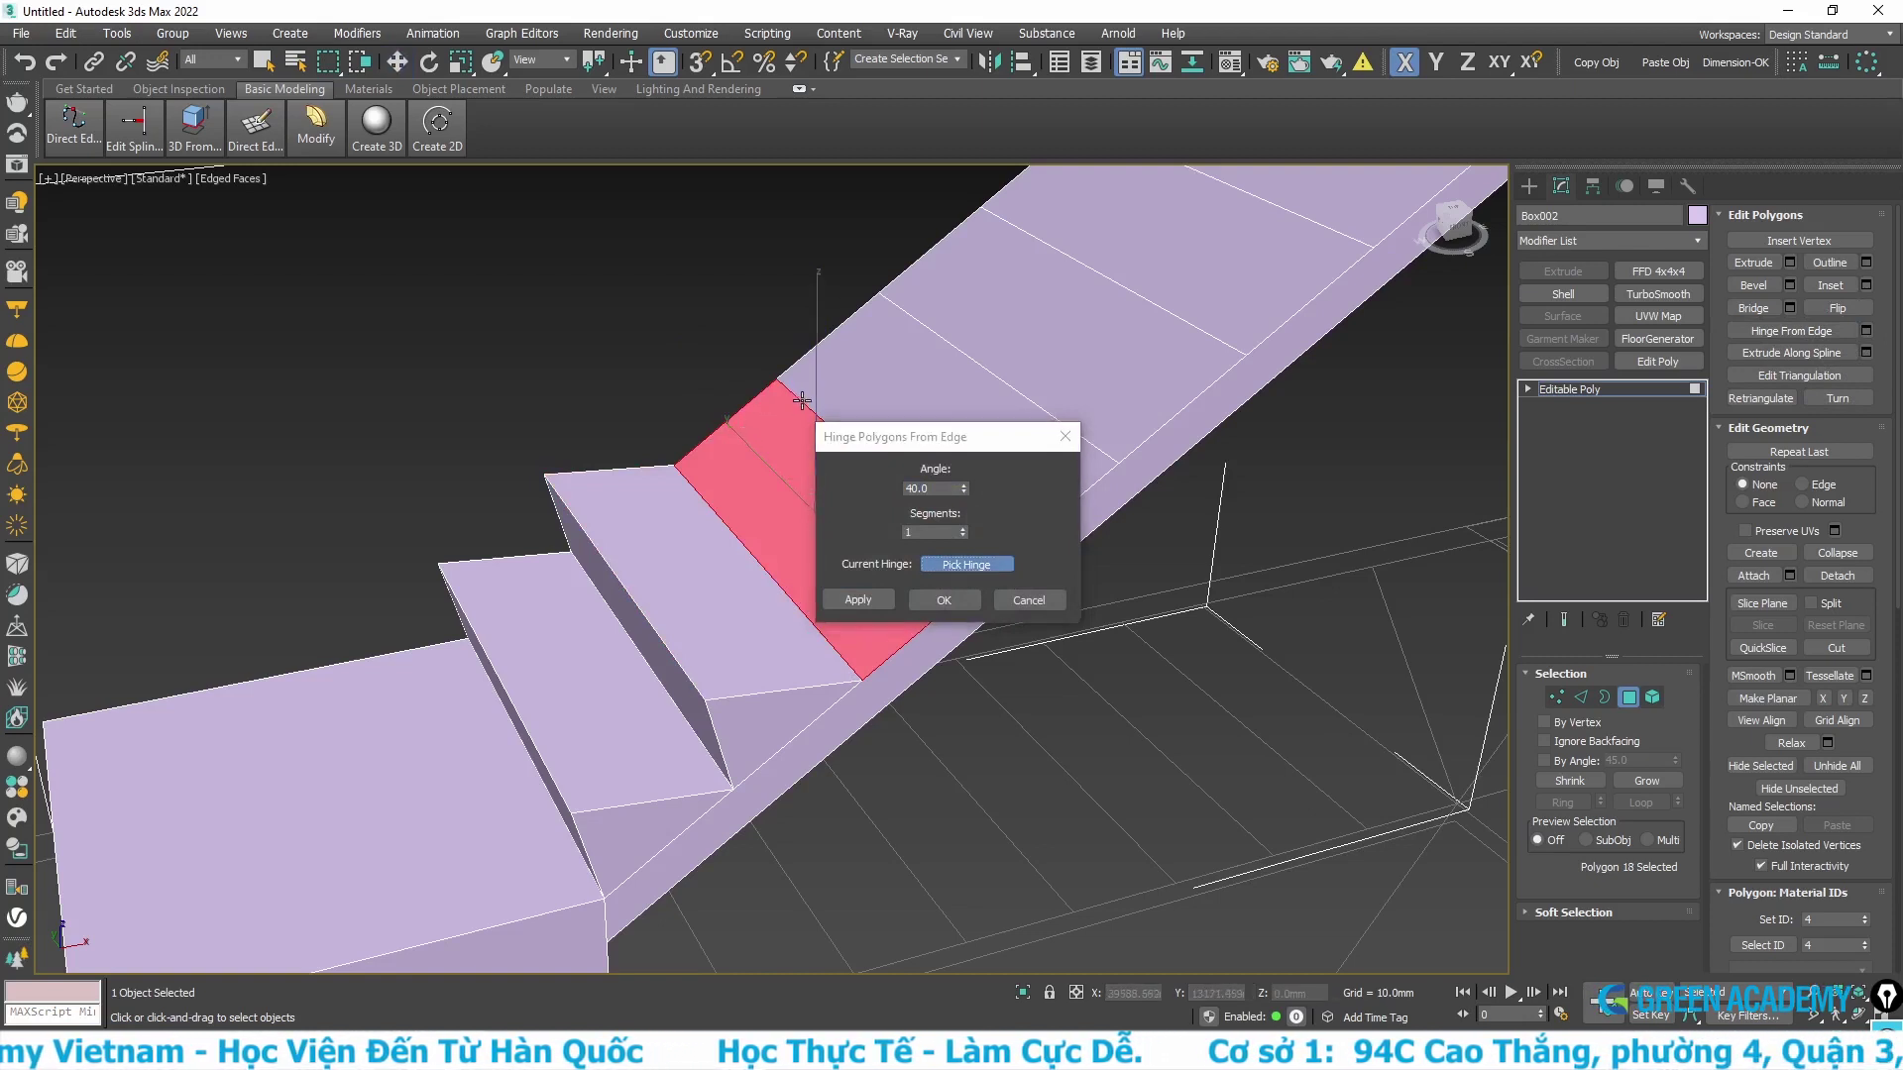
left_click(944, 600)
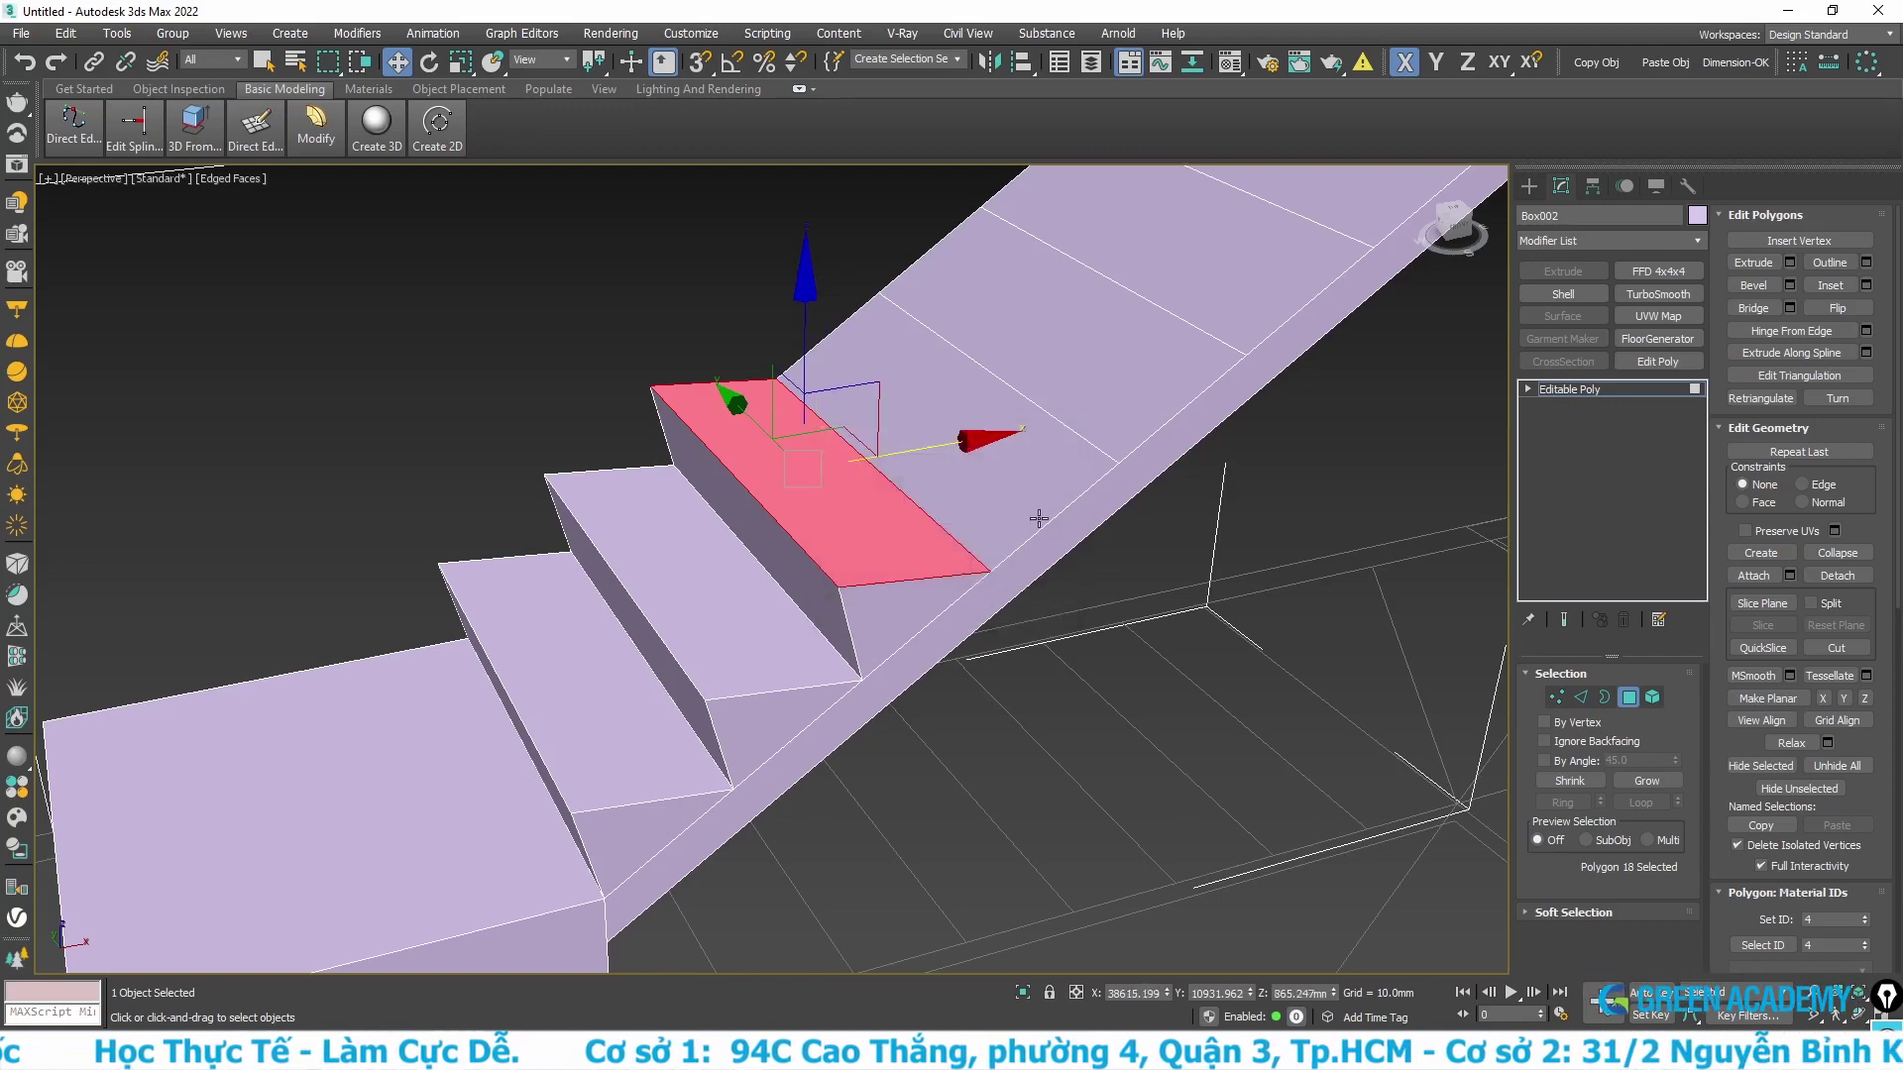
middle_click_drag(1011, 555, 784, 745)
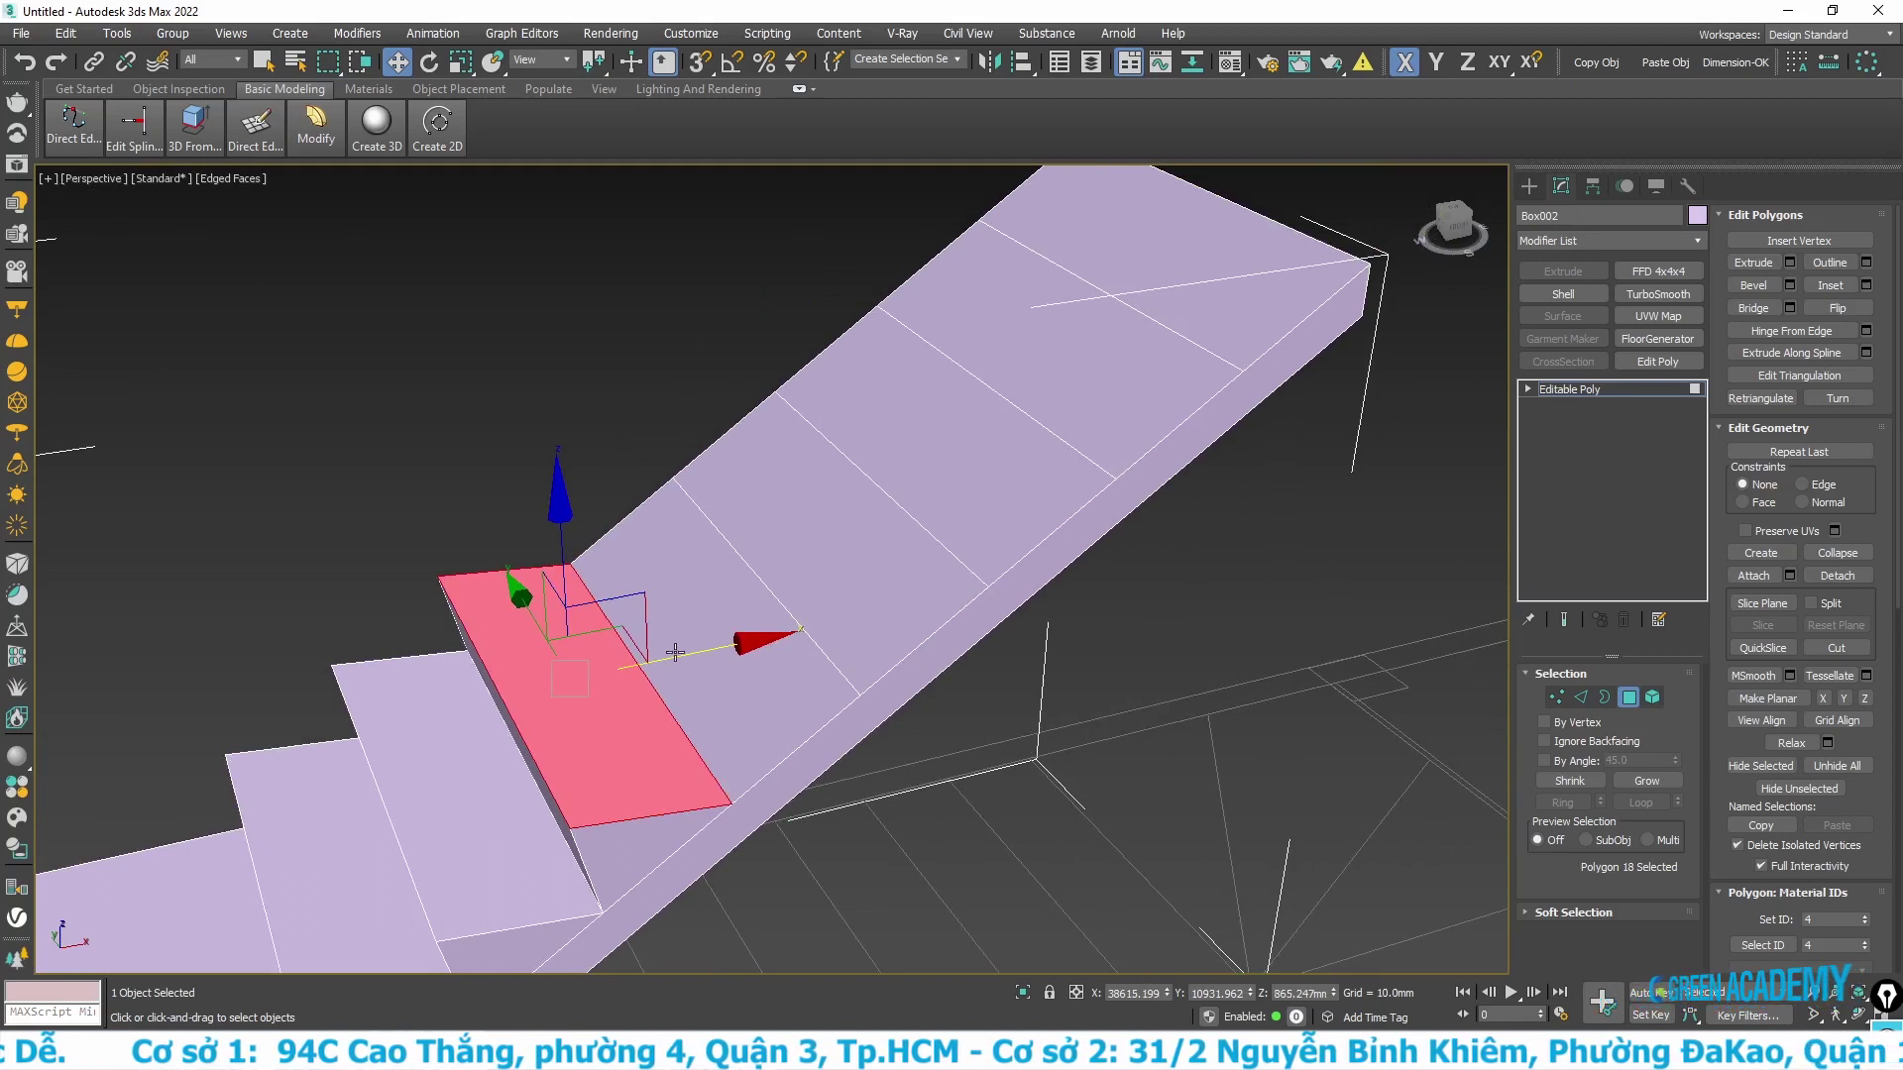
- Hinge the next slanted ramp face 40° about Edge 41
left_click(778, 729)
left_click(1867, 332)
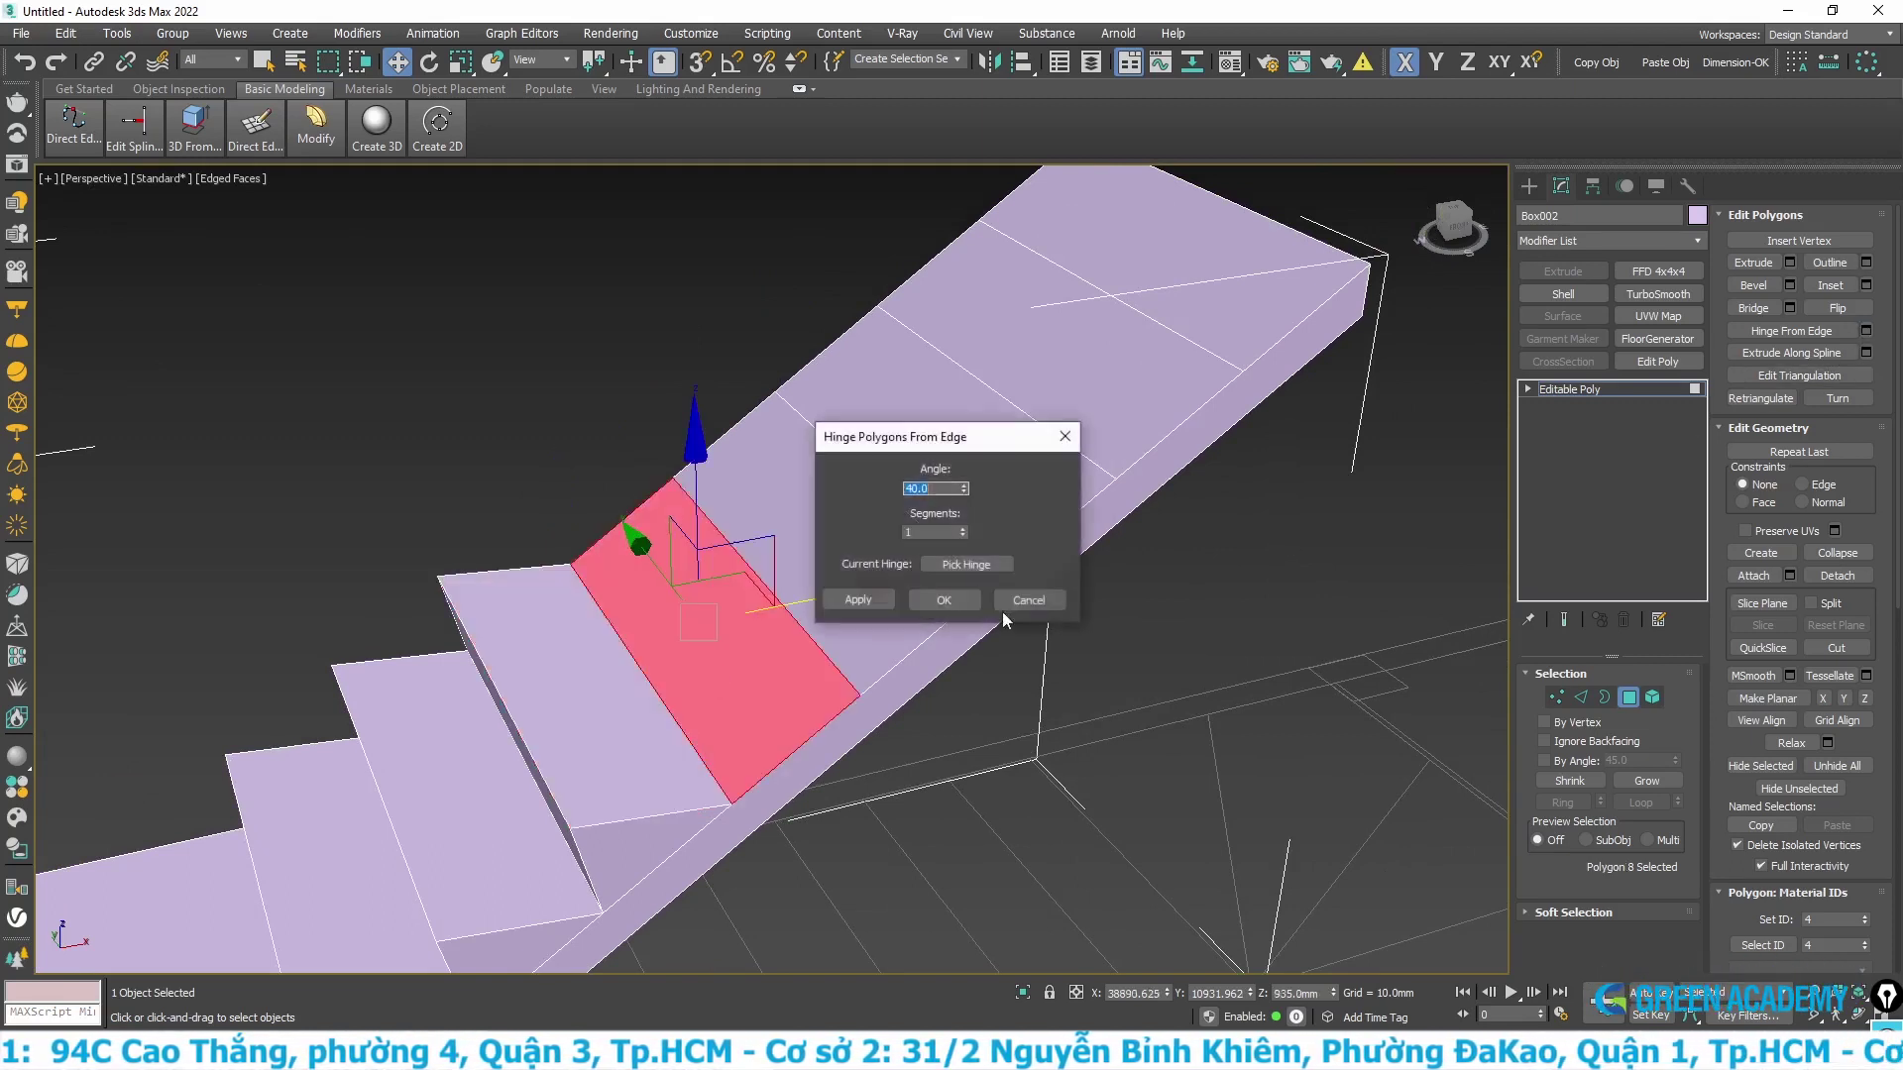
left_click(938, 563)
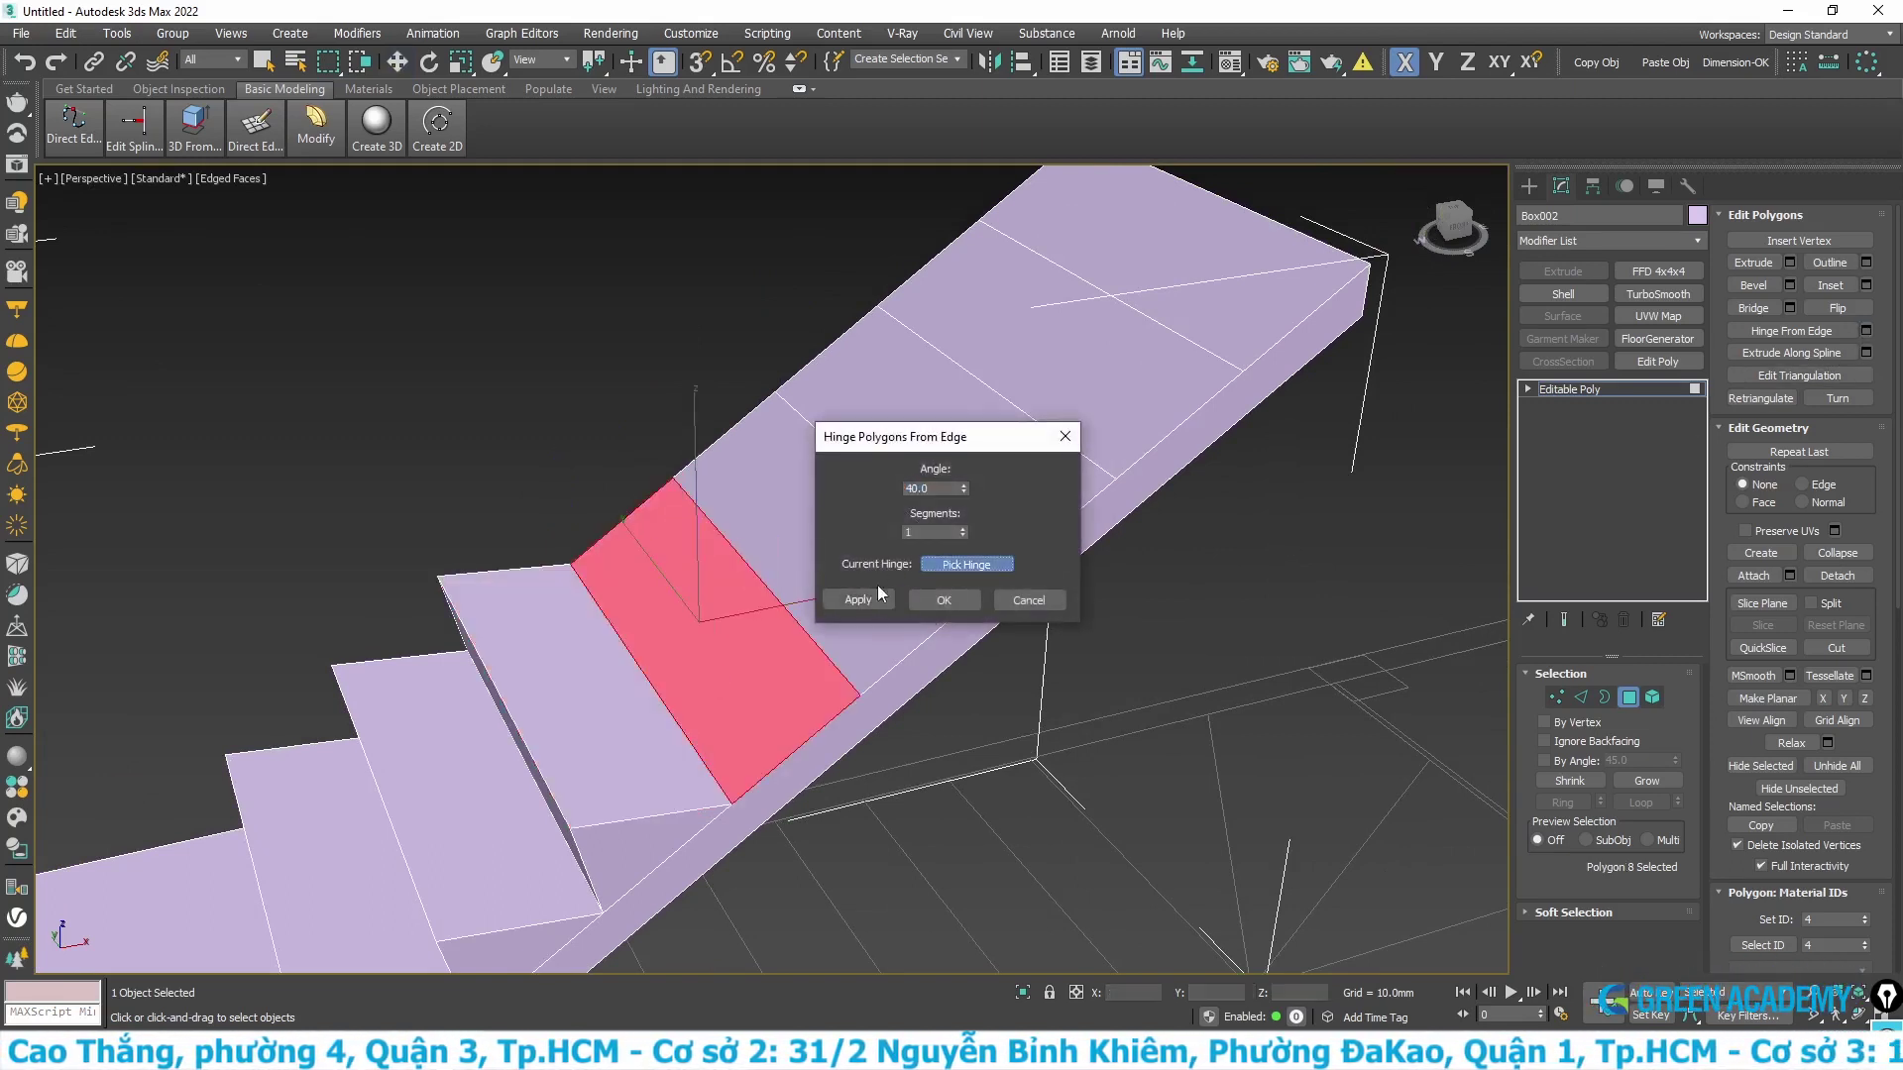
left_click(831, 660)
left_click(945, 600)
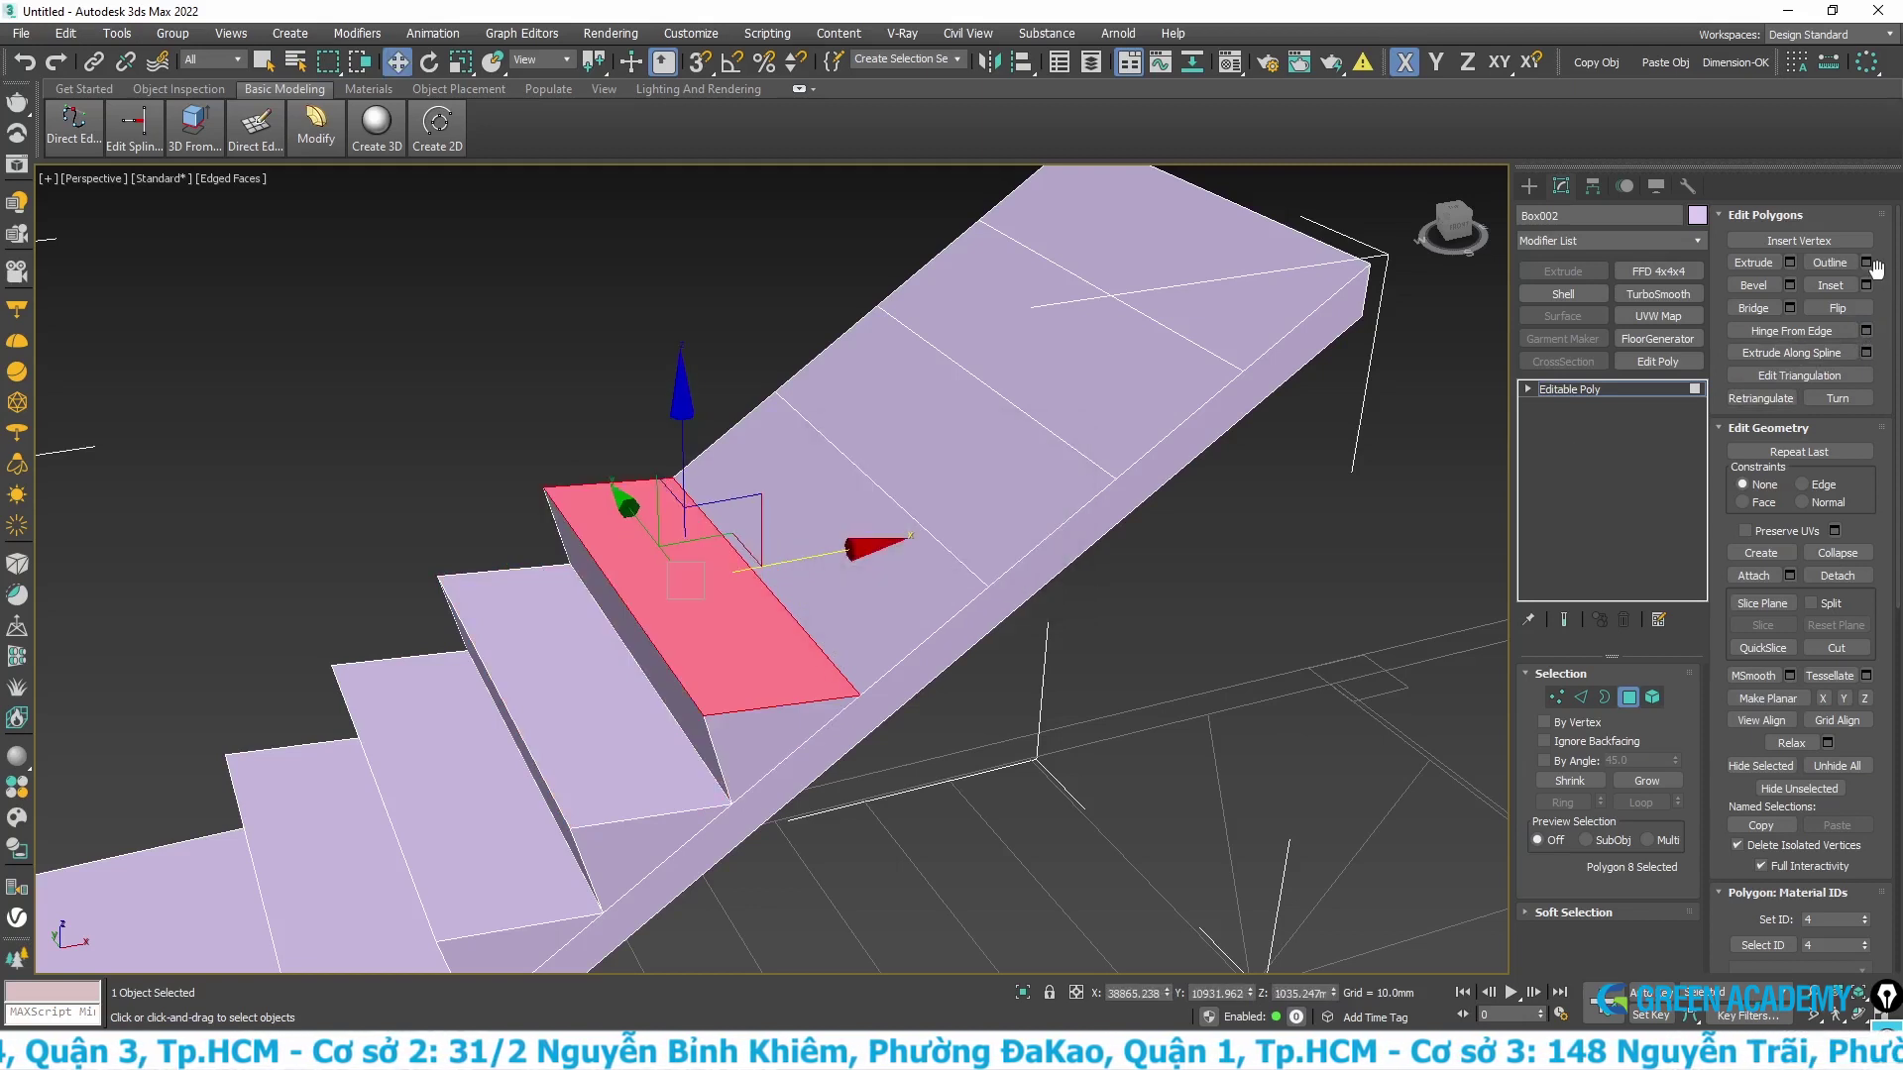
- Hinge the next two faces 40° about Edge 40 and Edge 39
left_click(1866, 330)
left_click(969, 562)
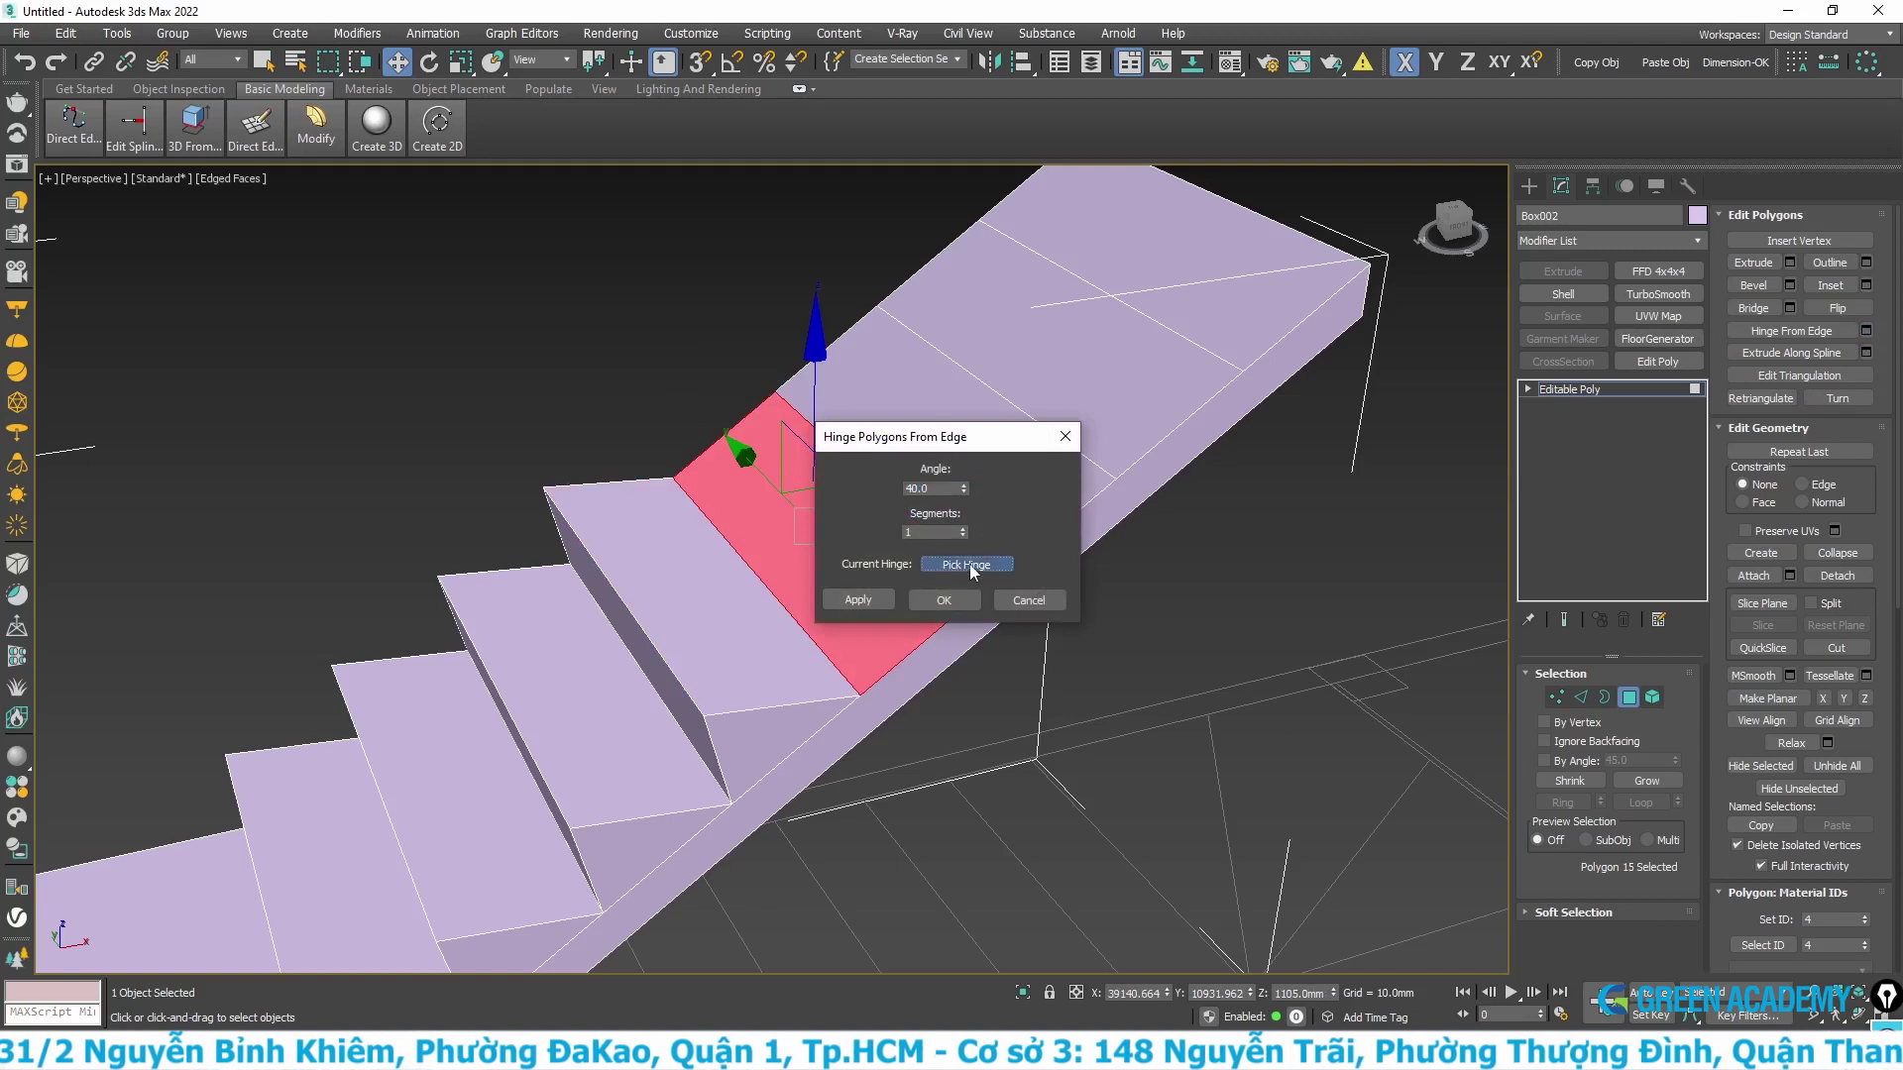
left_click(864, 688)
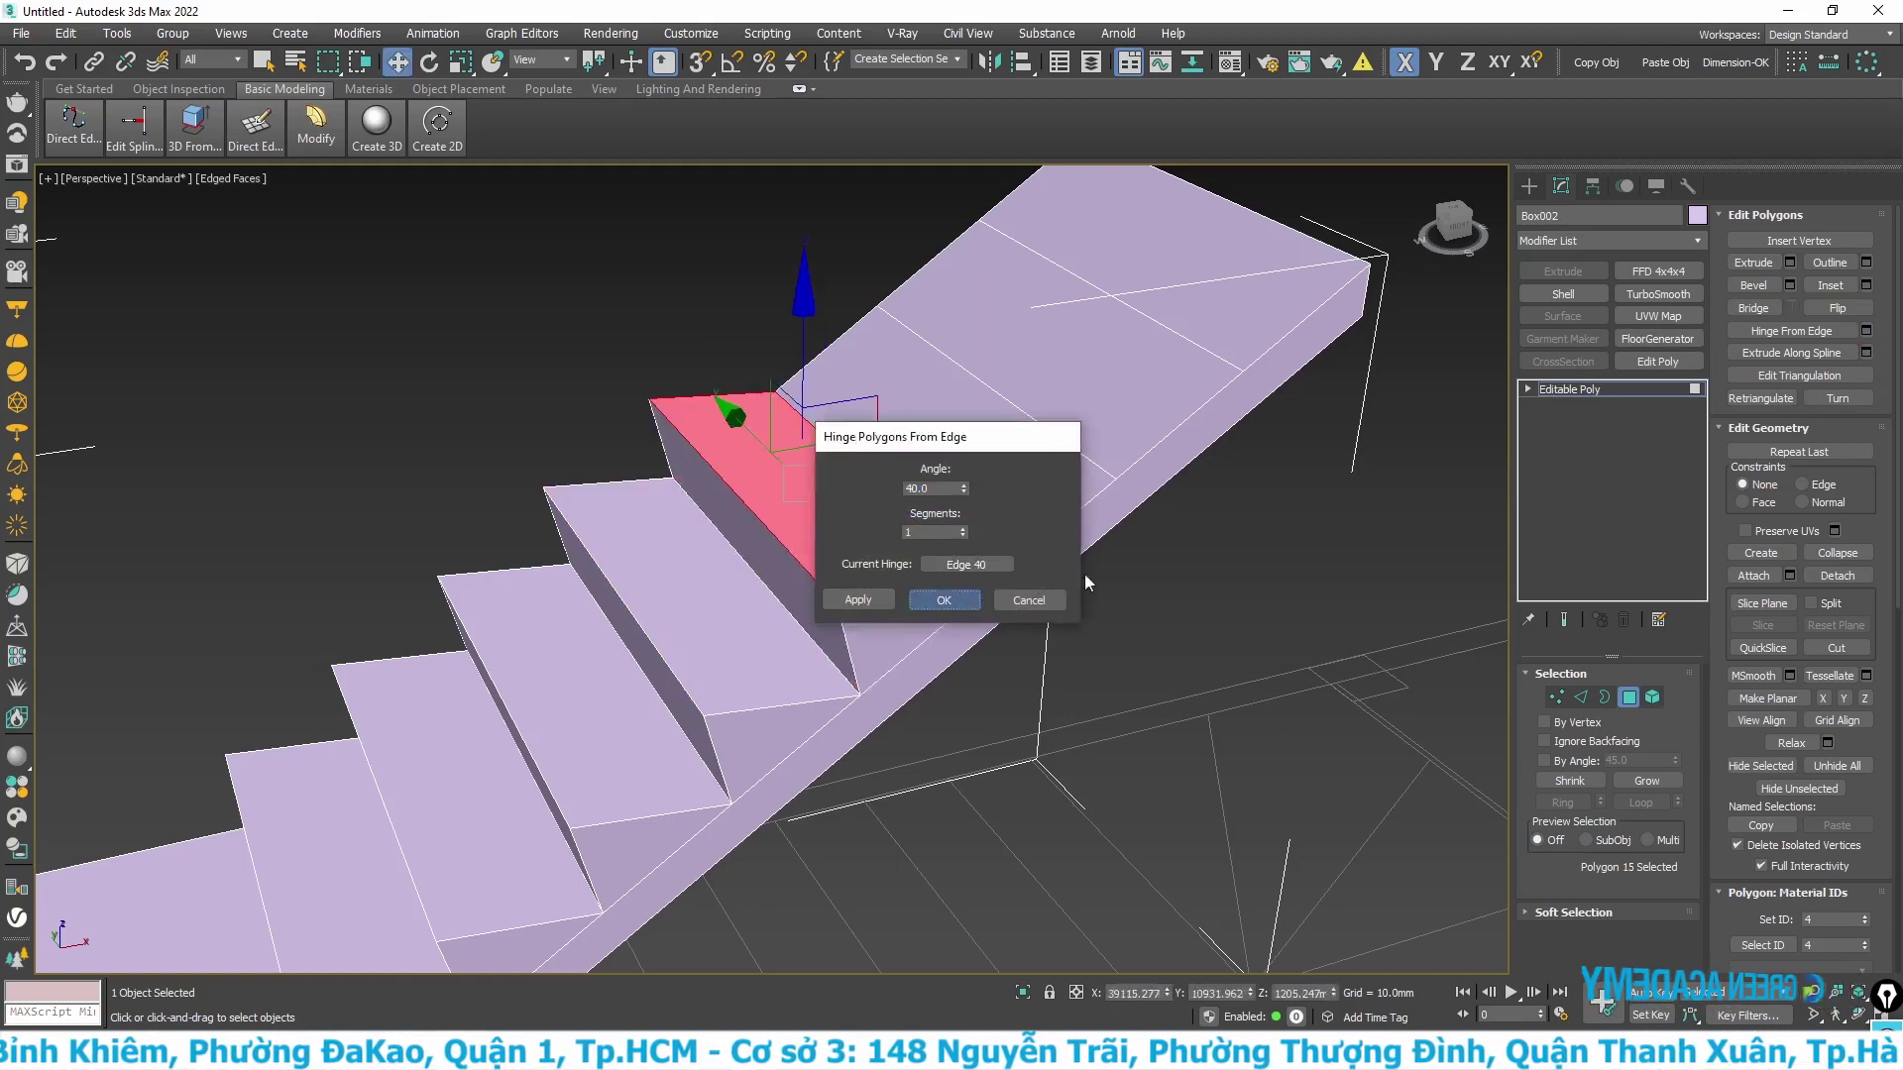
left_click(1028, 600)
left_click(1866, 330)
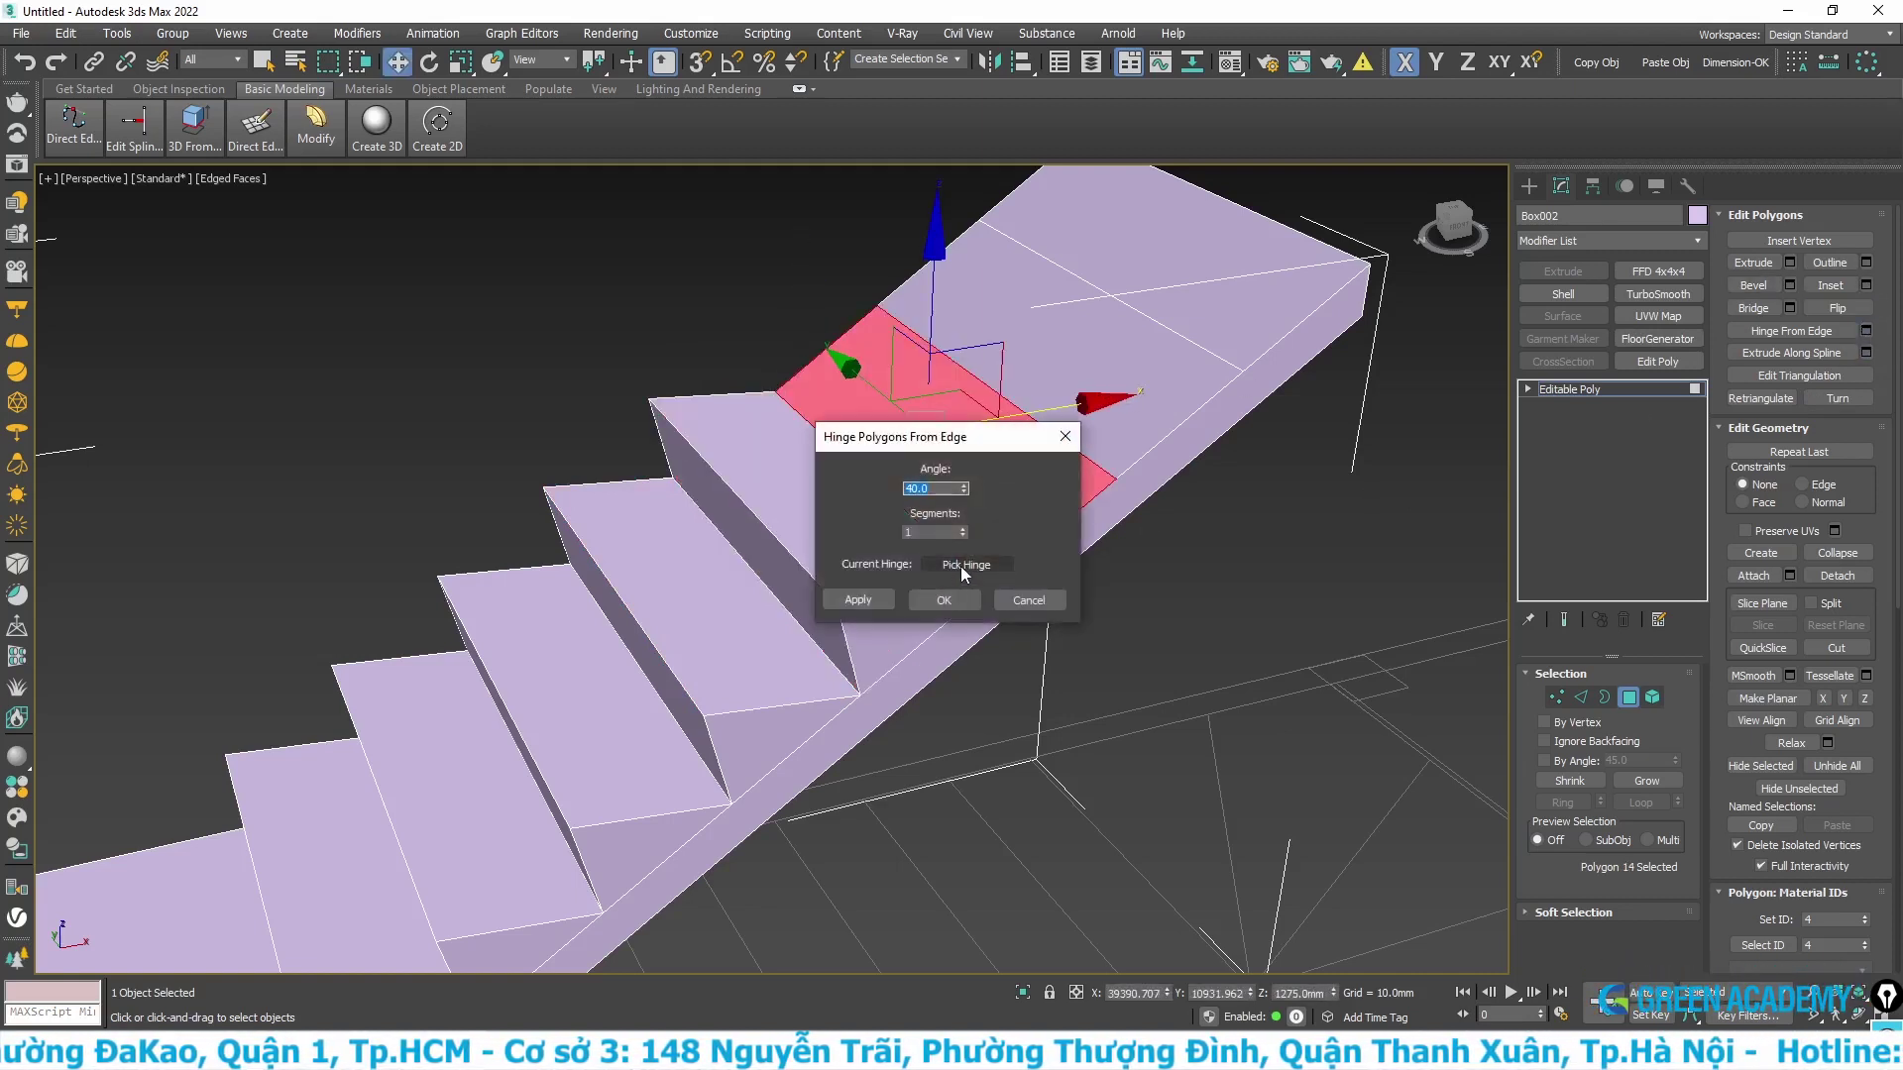
left_click(962, 566)
left_click(902, 326)
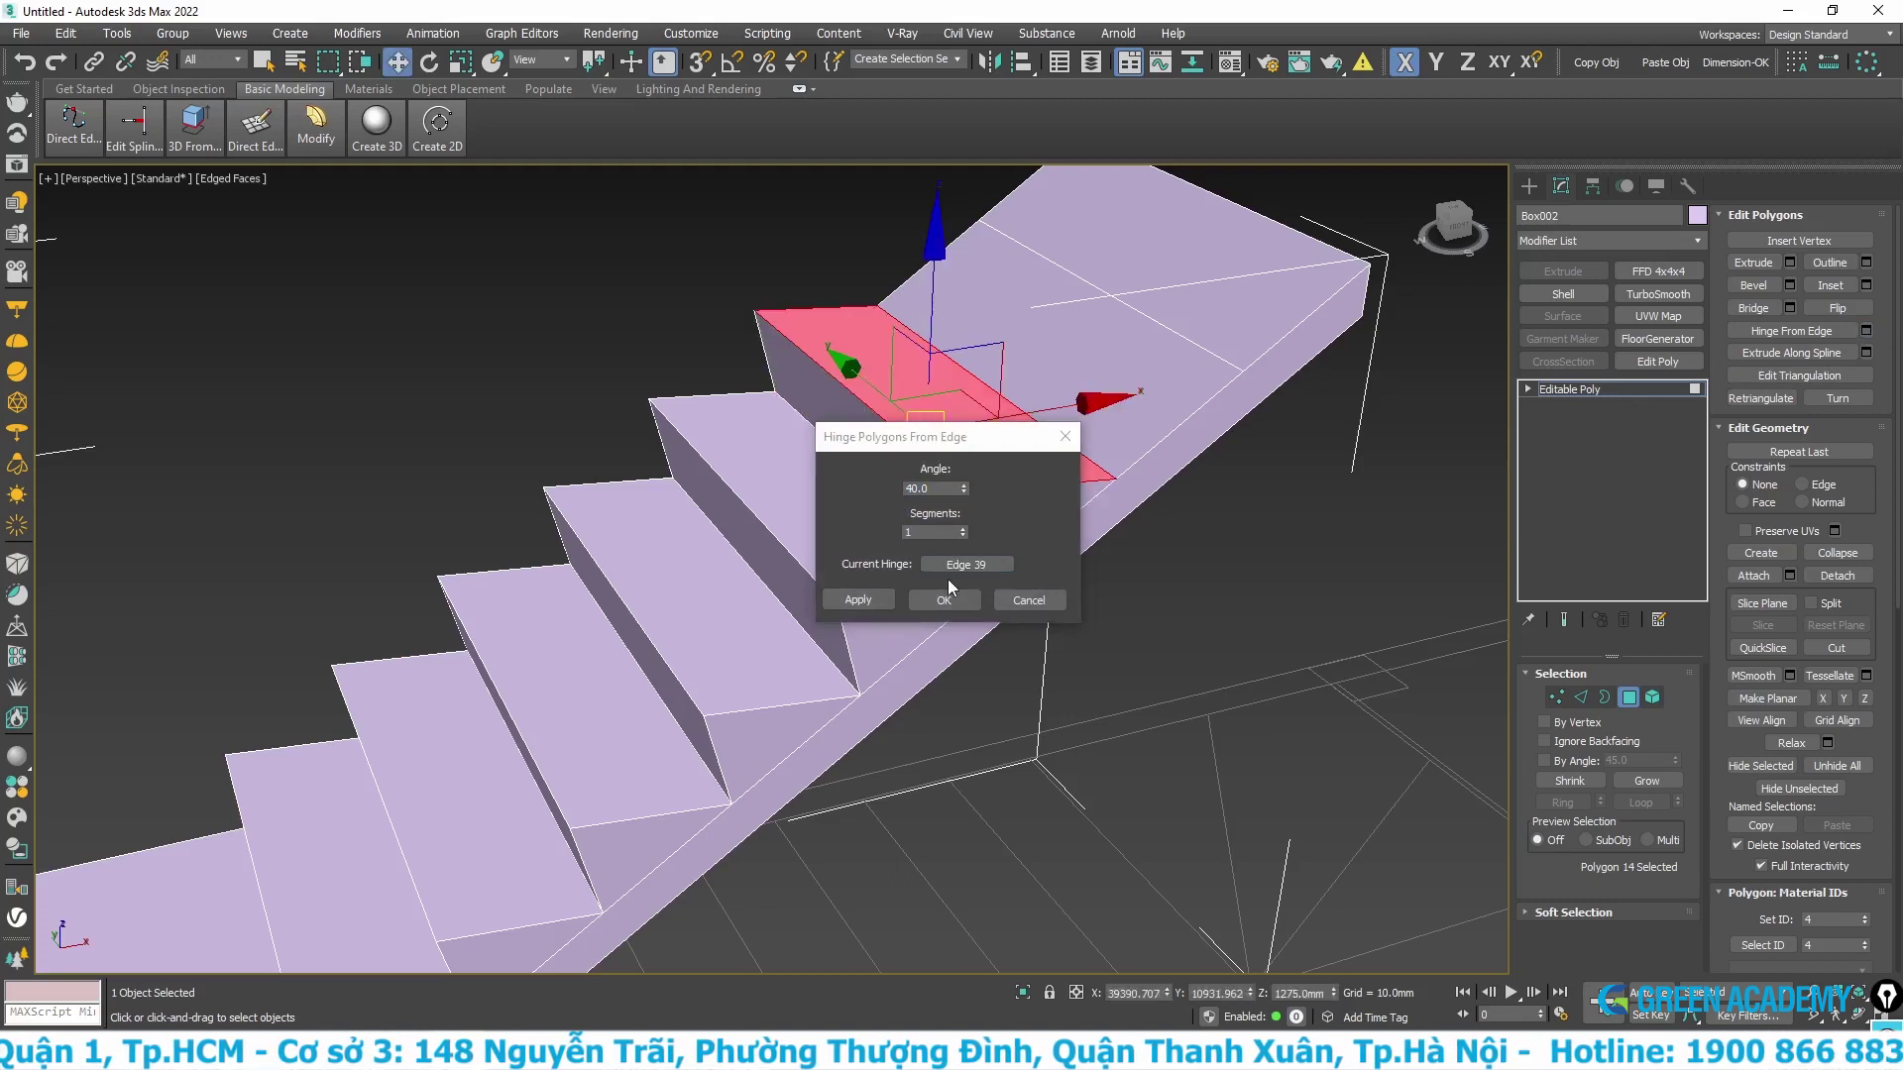
left_click(943, 600)
- Hinge a face about Edge 38, undo it, and cancel hinging the top face
left_click(1866, 330)
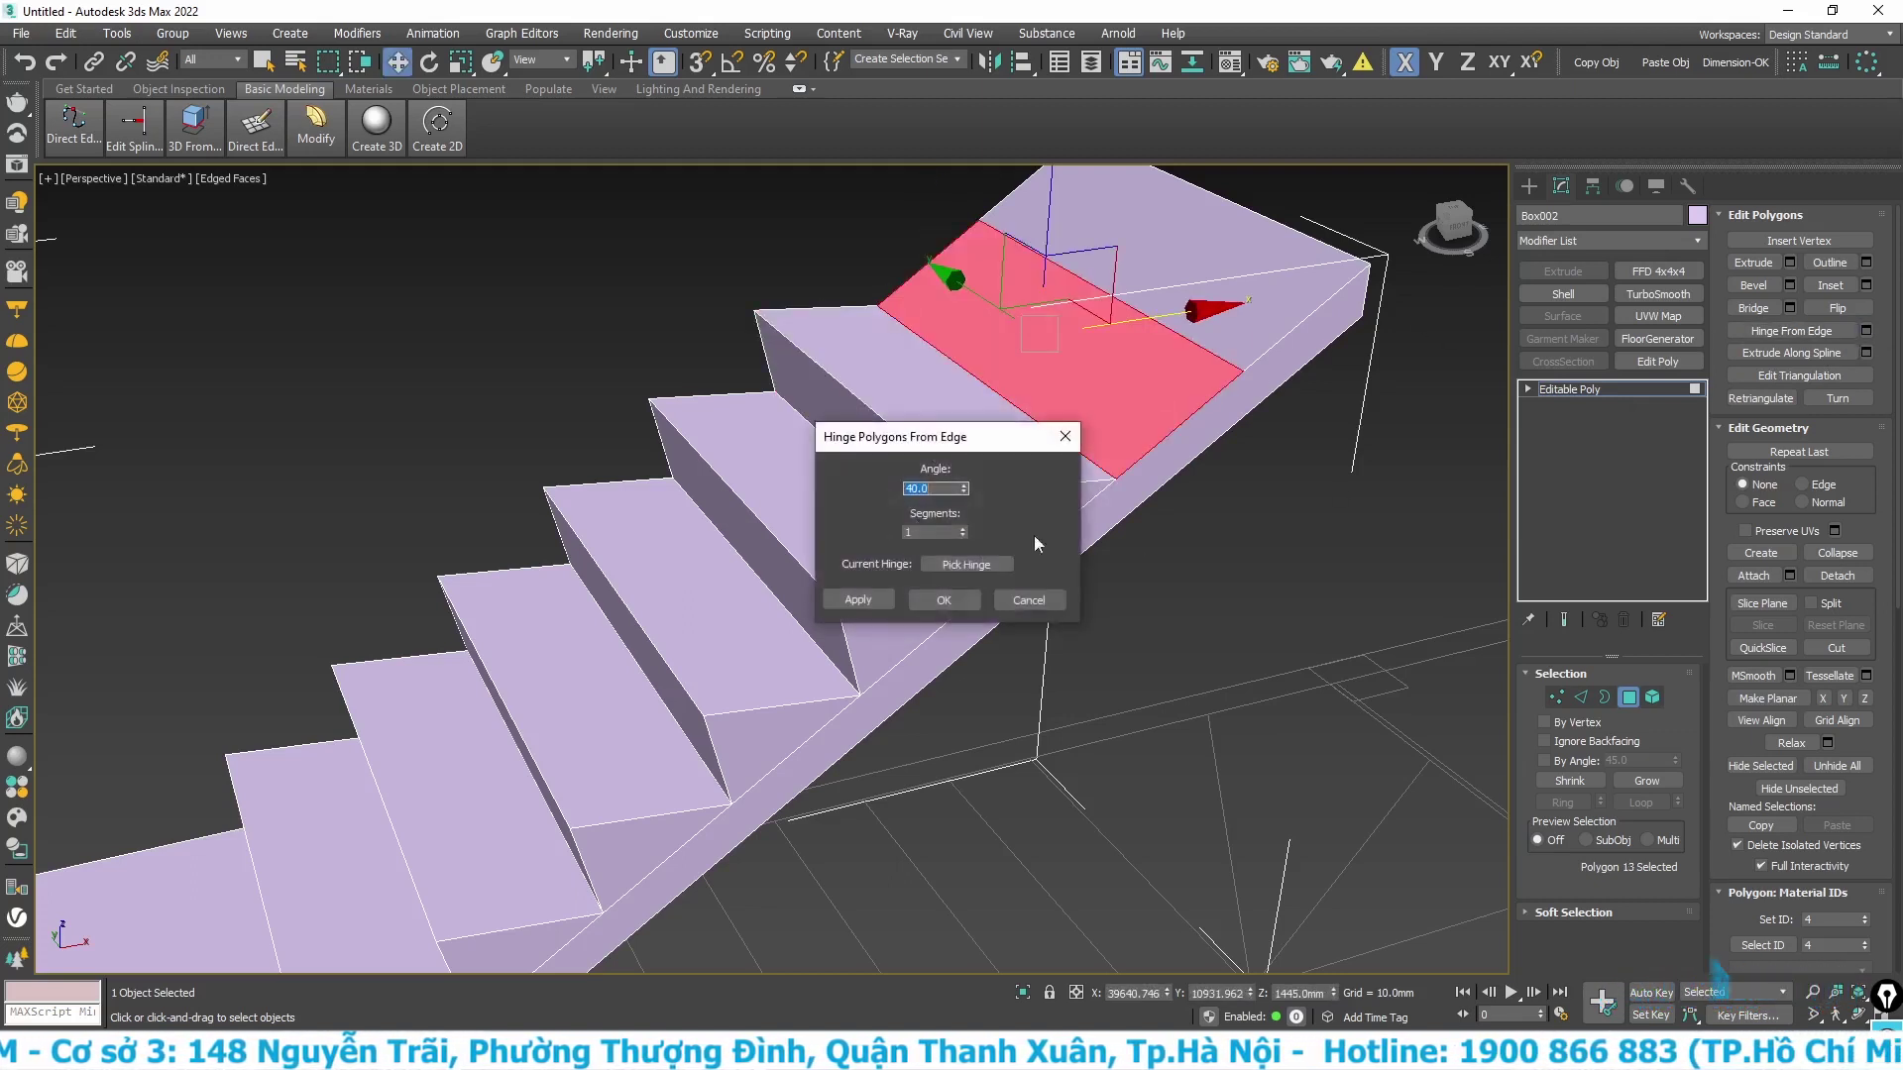
left_click(966, 564)
left_click(1205, 342)
left_click(944, 599)
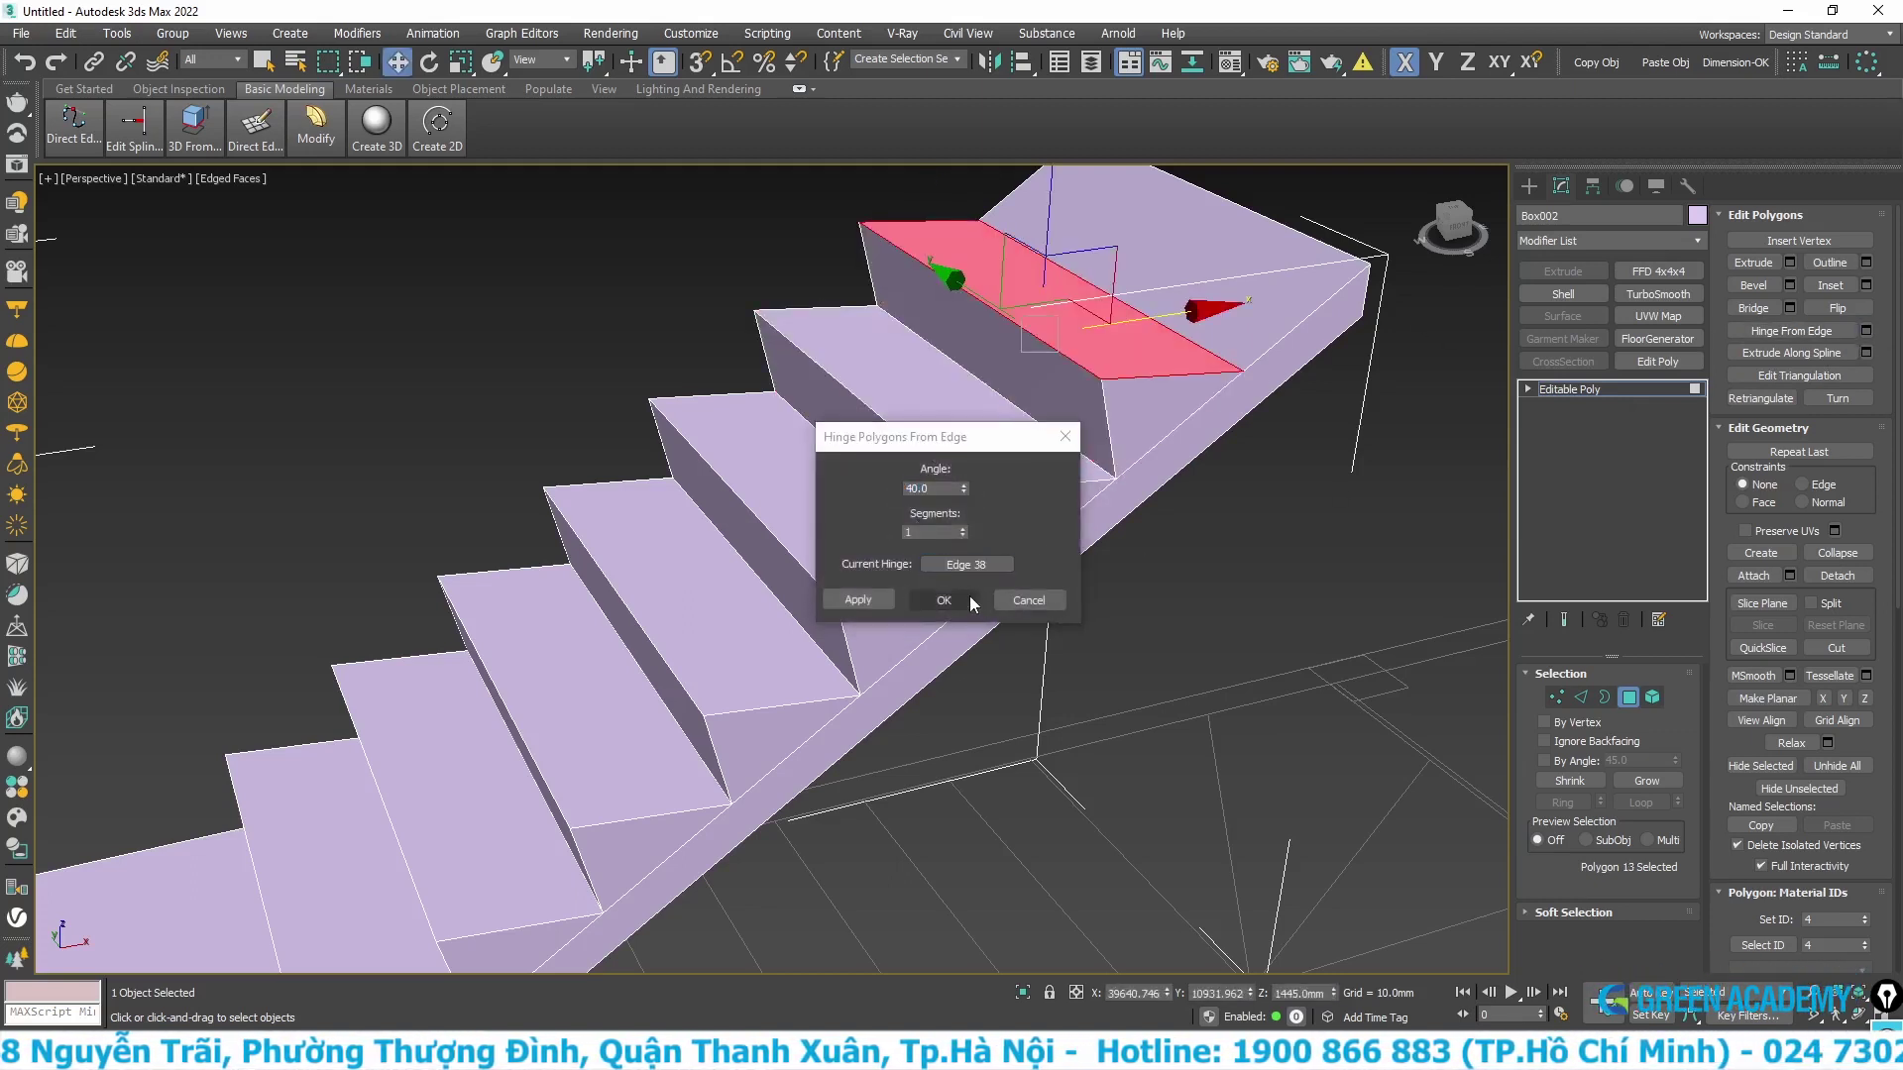
key("ctrl+z")
scroll(1092, 540, "down", 2)
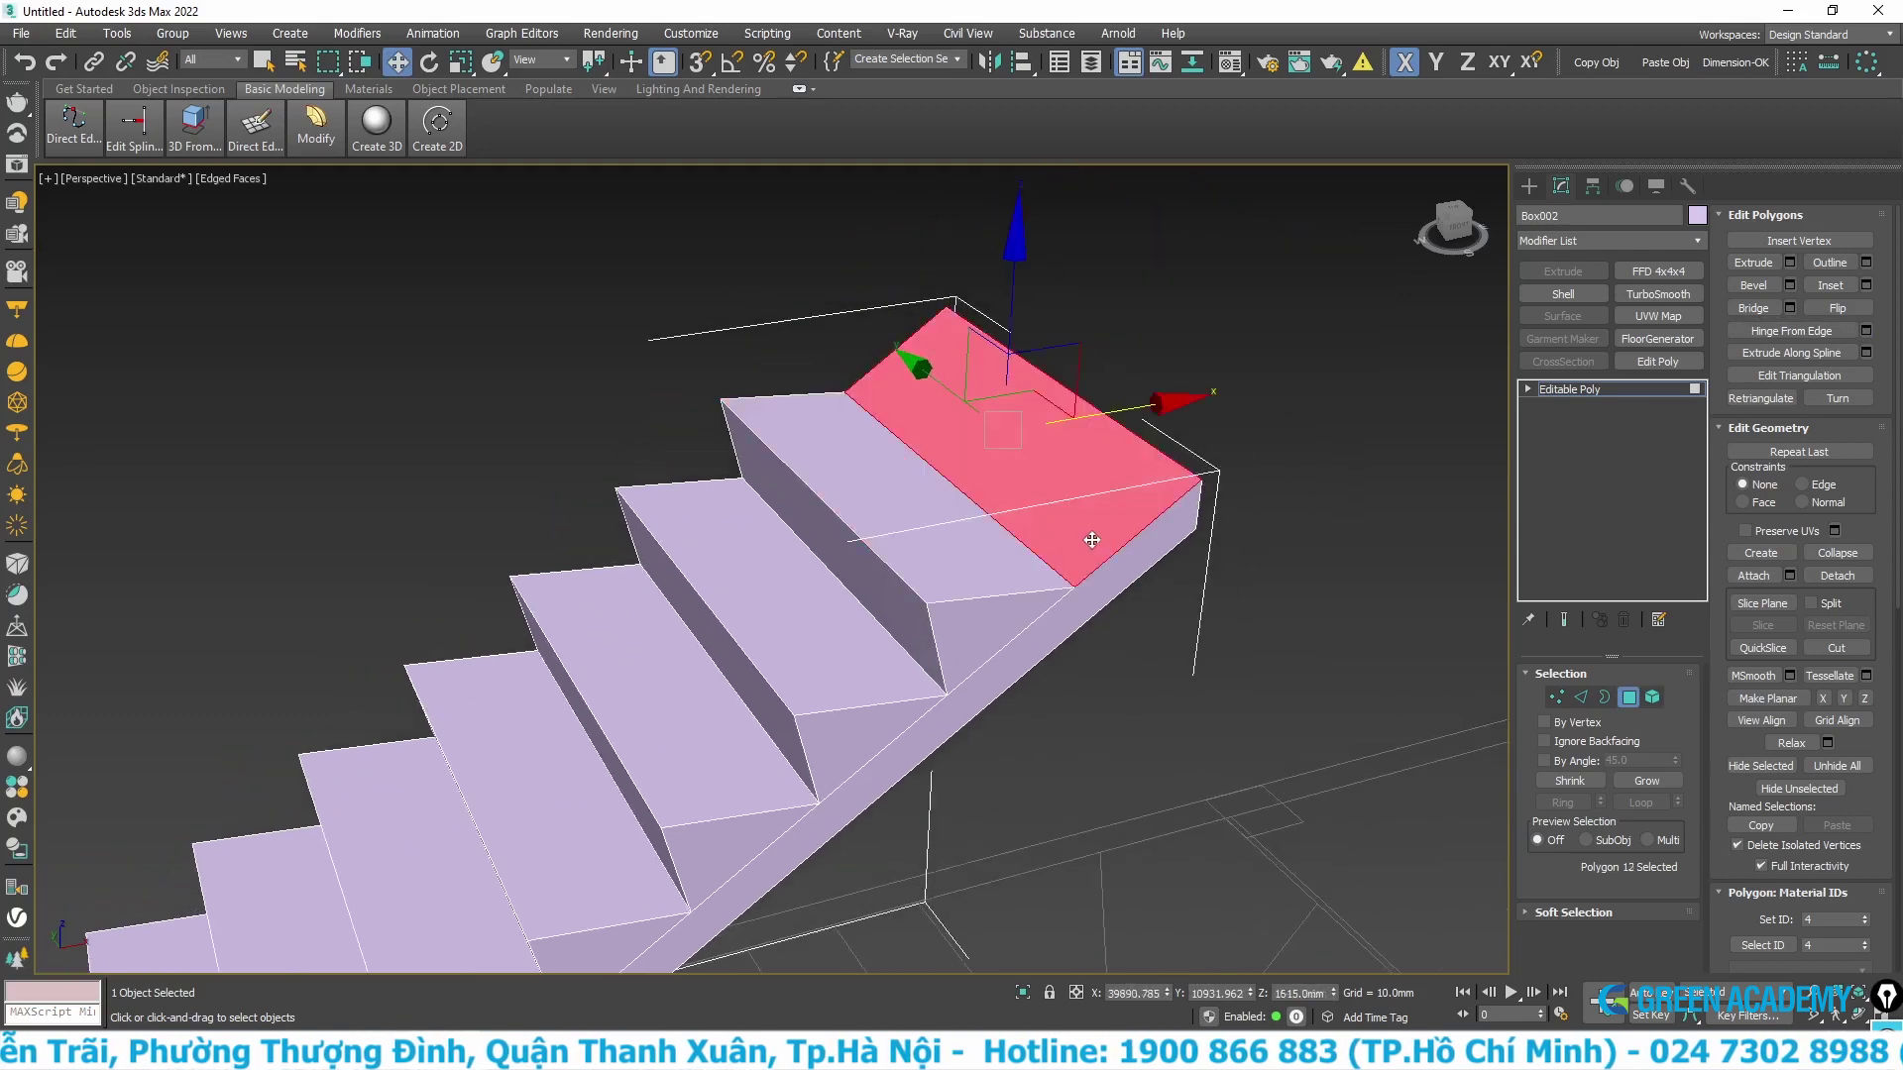
left_click(1866, 330)
left_click(966, 563)
left_click(1029, 600)
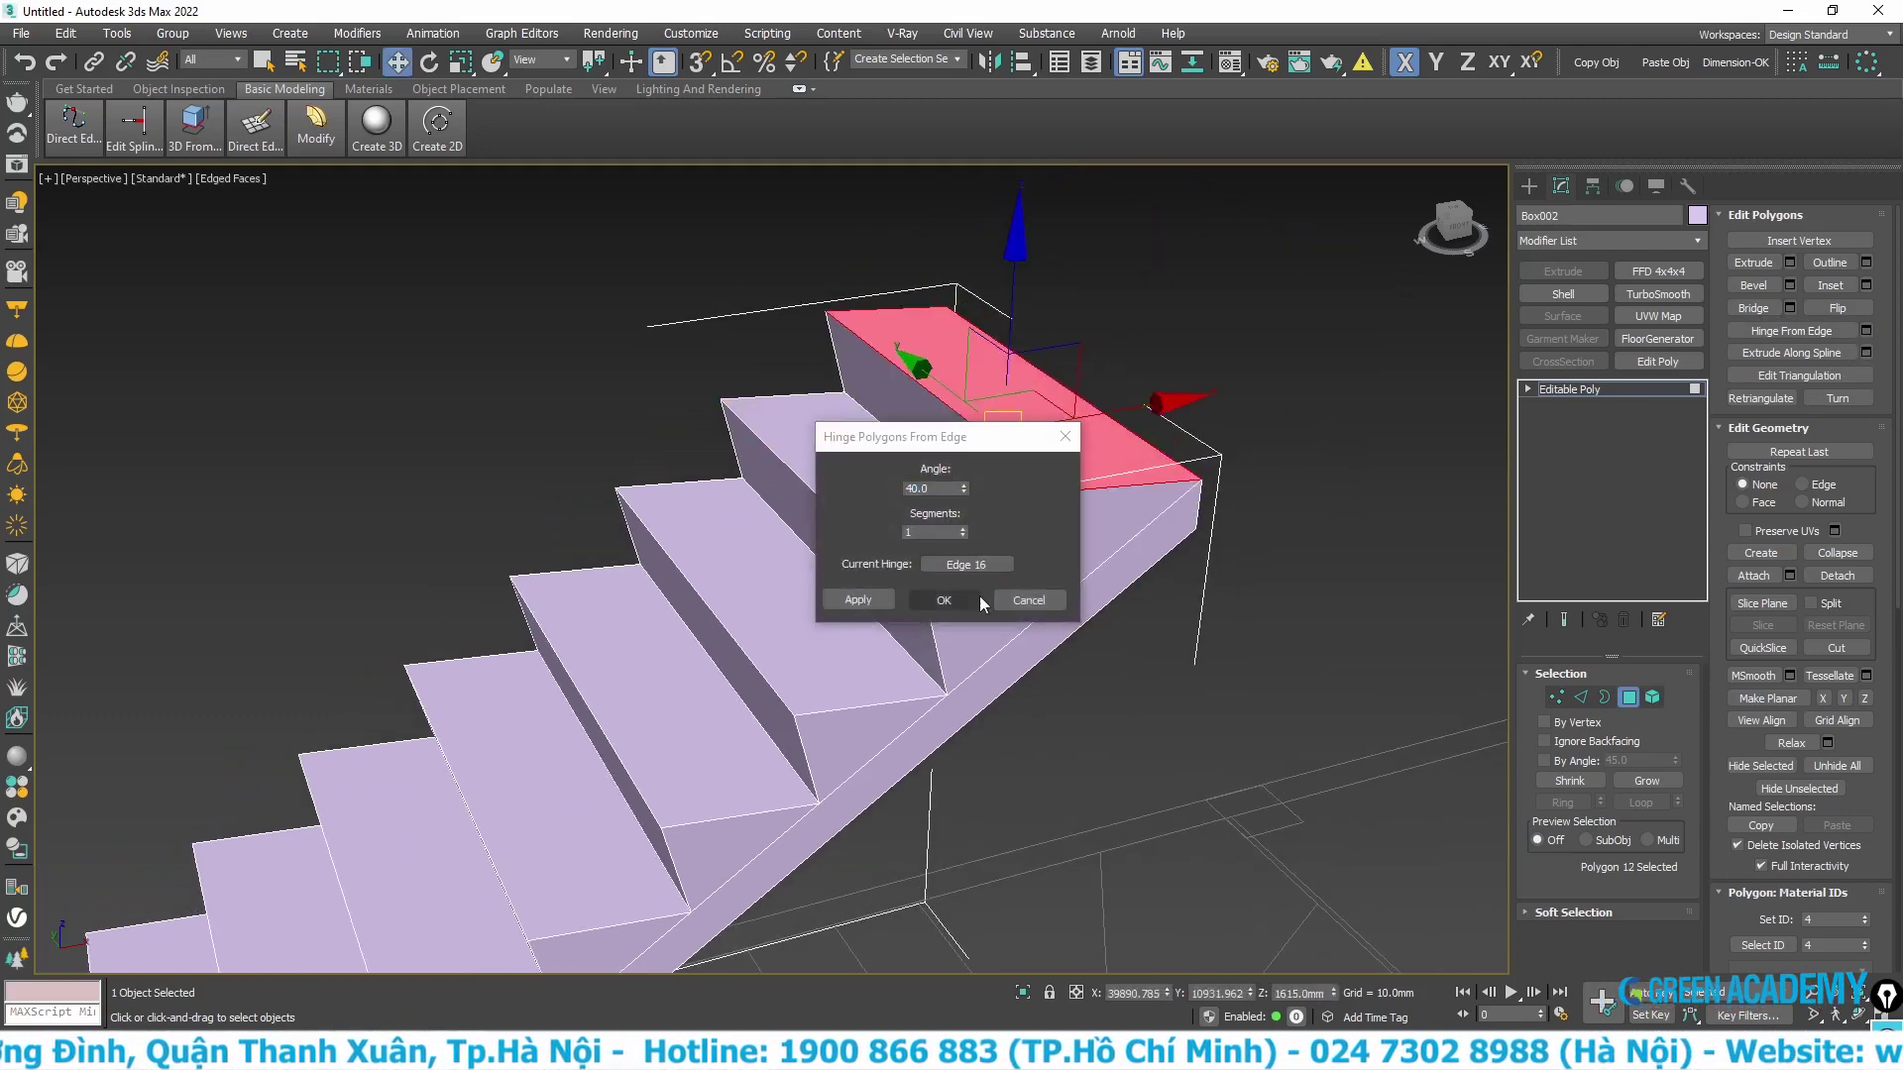
scroll(898, 533, "down", 3)
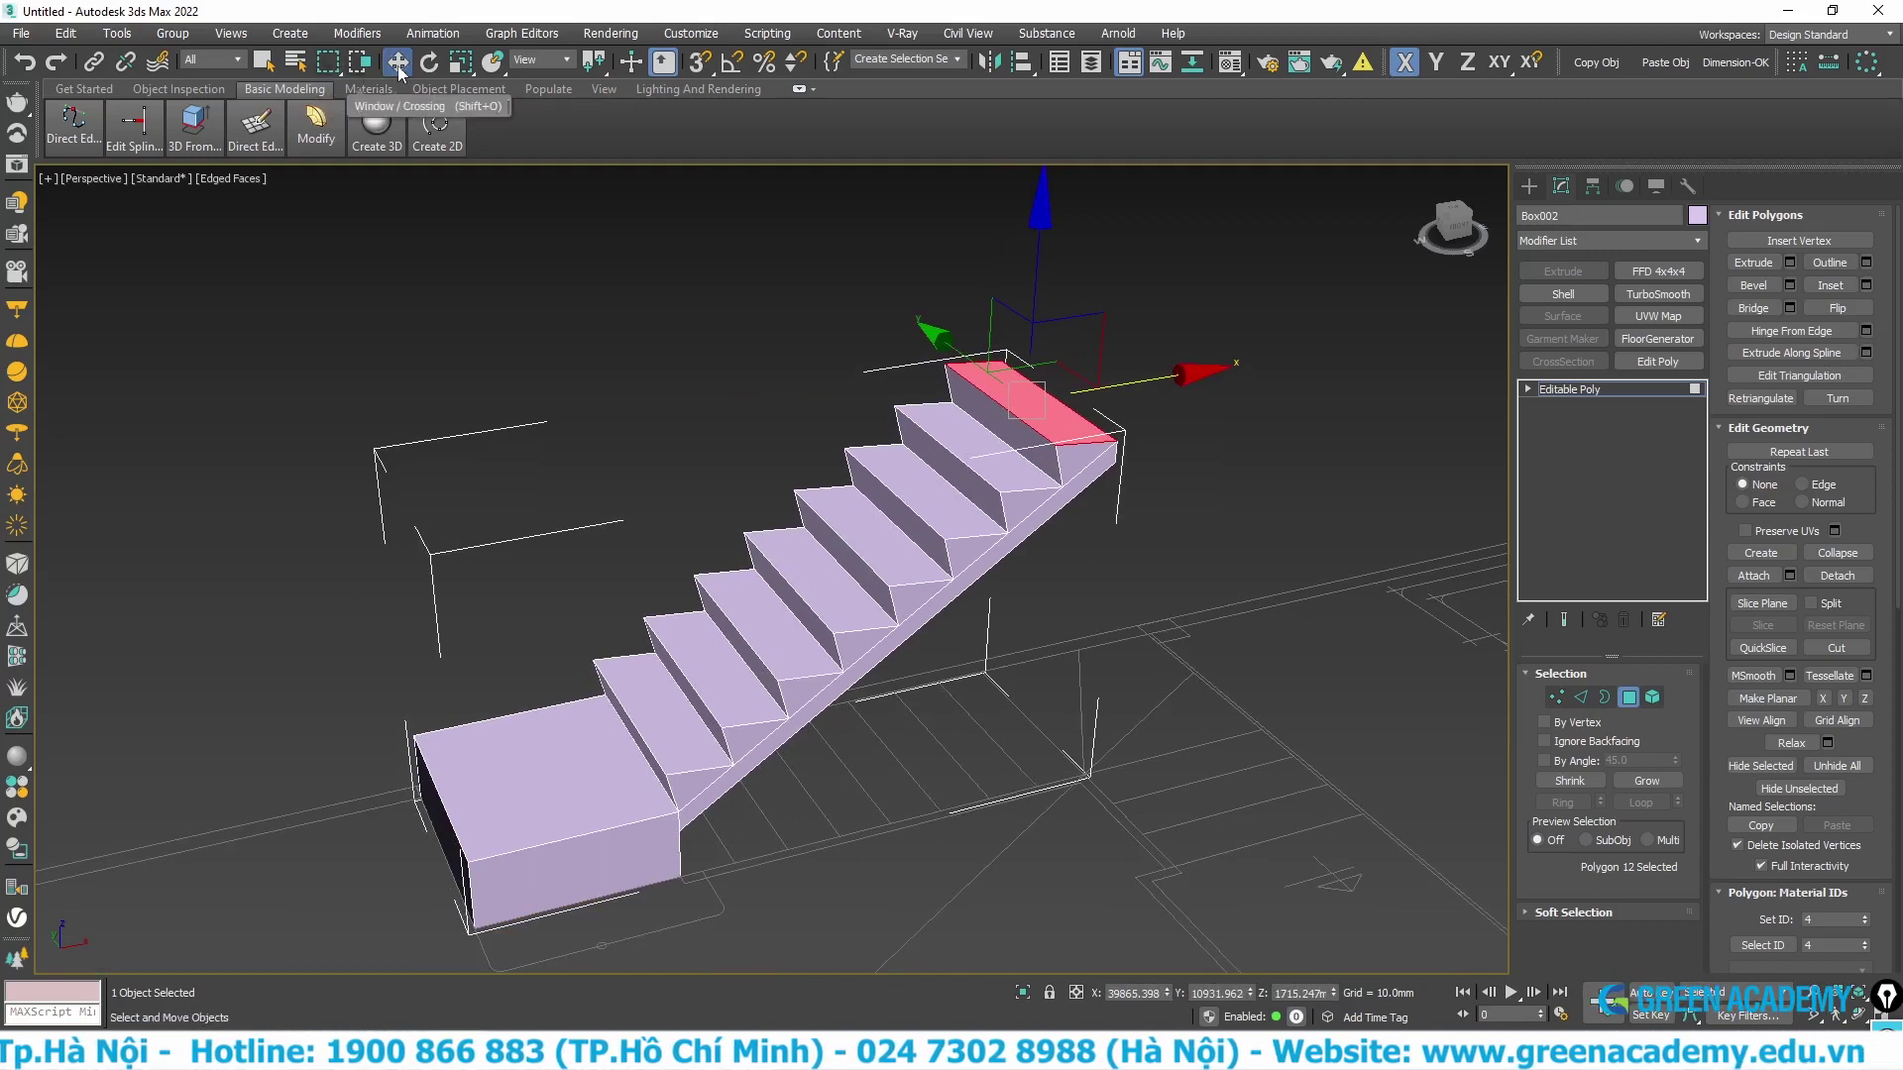
- Frame the whole stair in Front view as wireframe with no polygons selected
key("f")
scroll(902, 573, "down", 5)
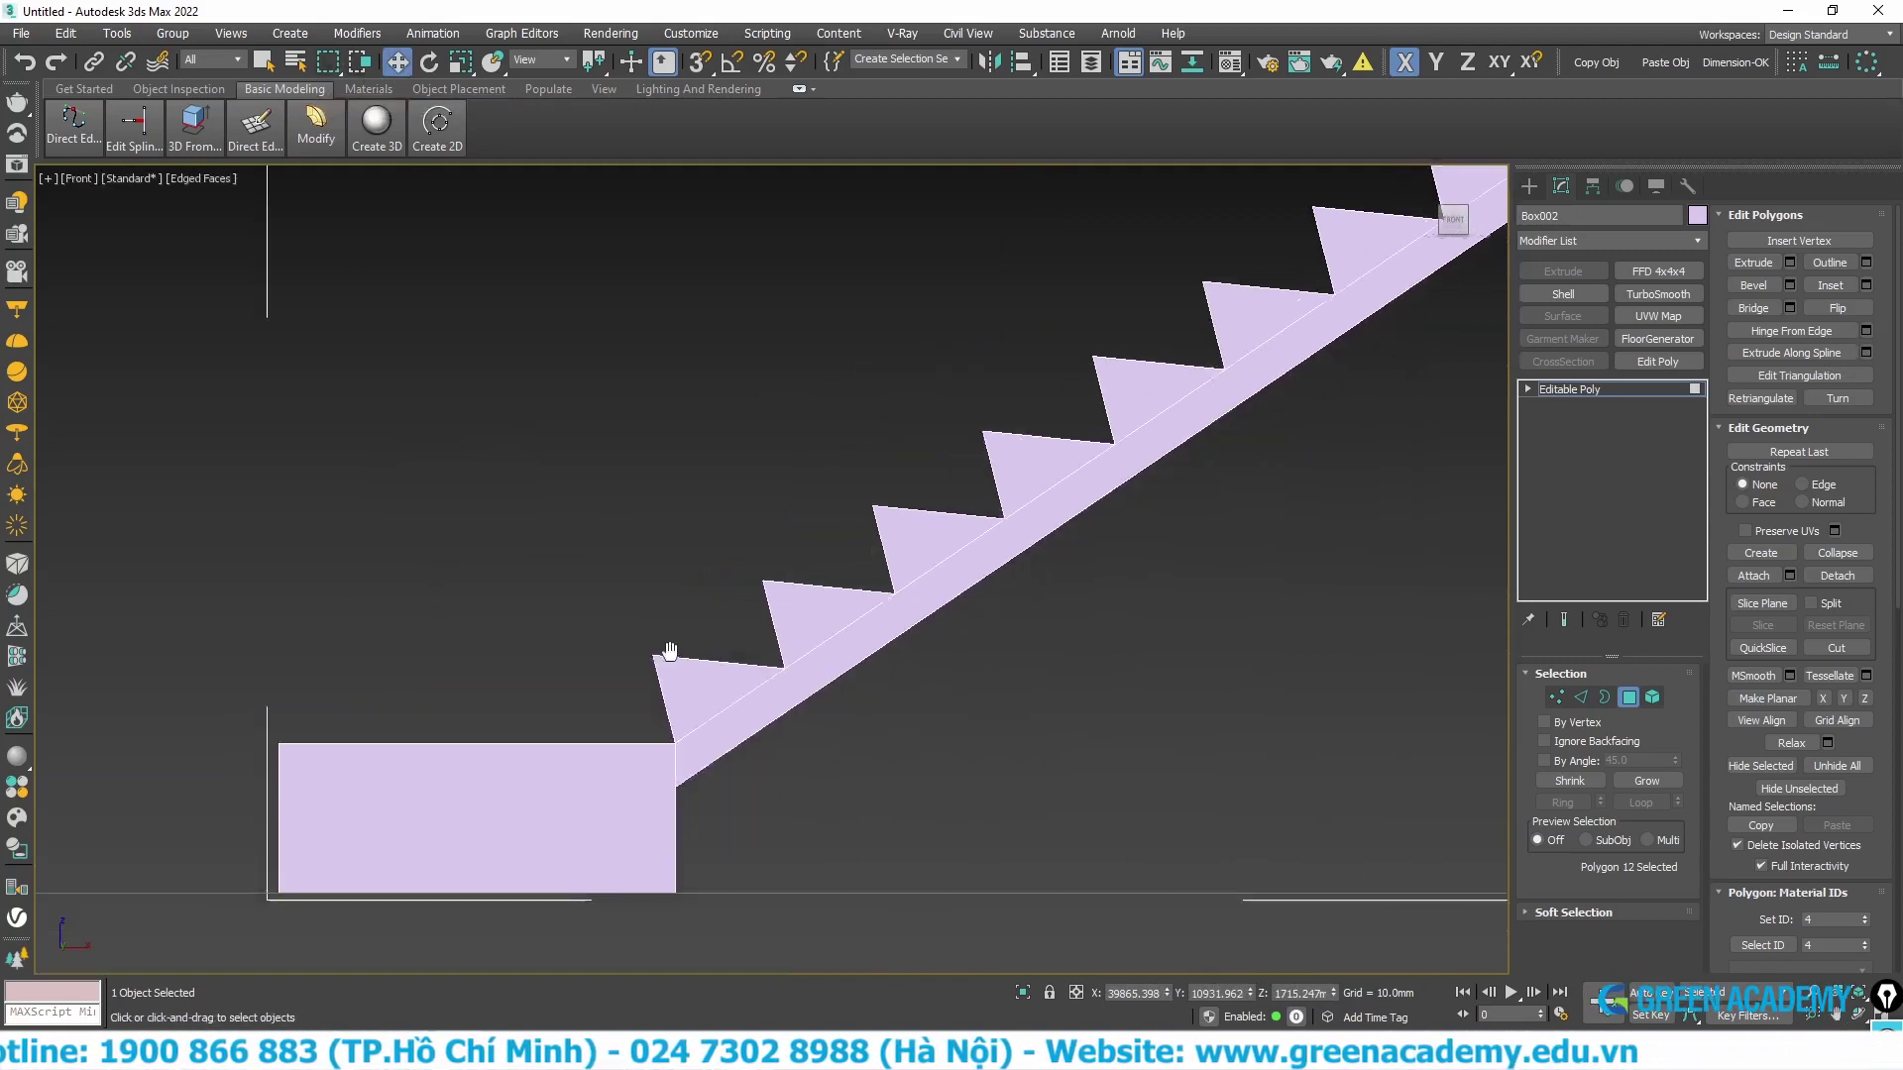
middle_click_drag(667, 650, 446, 748)
key("F3")
left_click(490, 628)
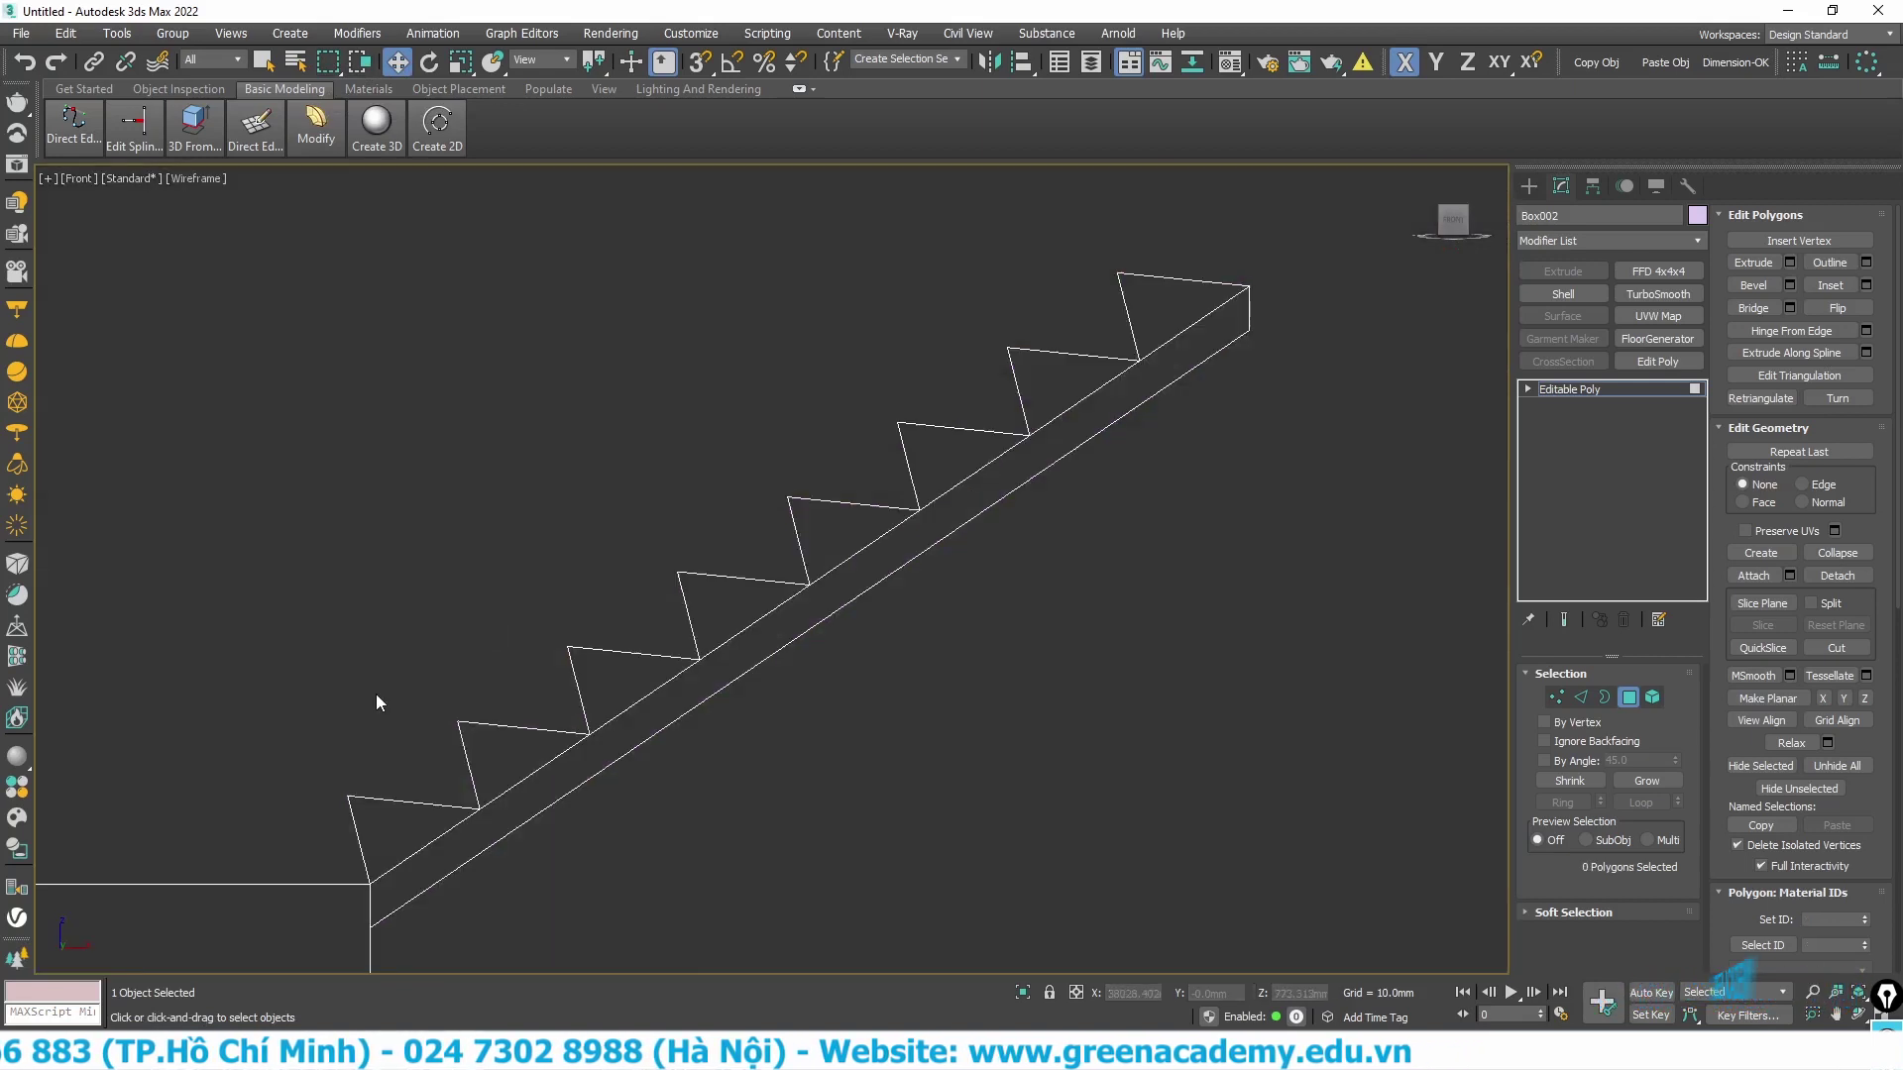
- In Vertex mode, box-select the 16 step-tip vertices from bottom to top
key("1")
left_click_drag(286, 731, 367, 813)
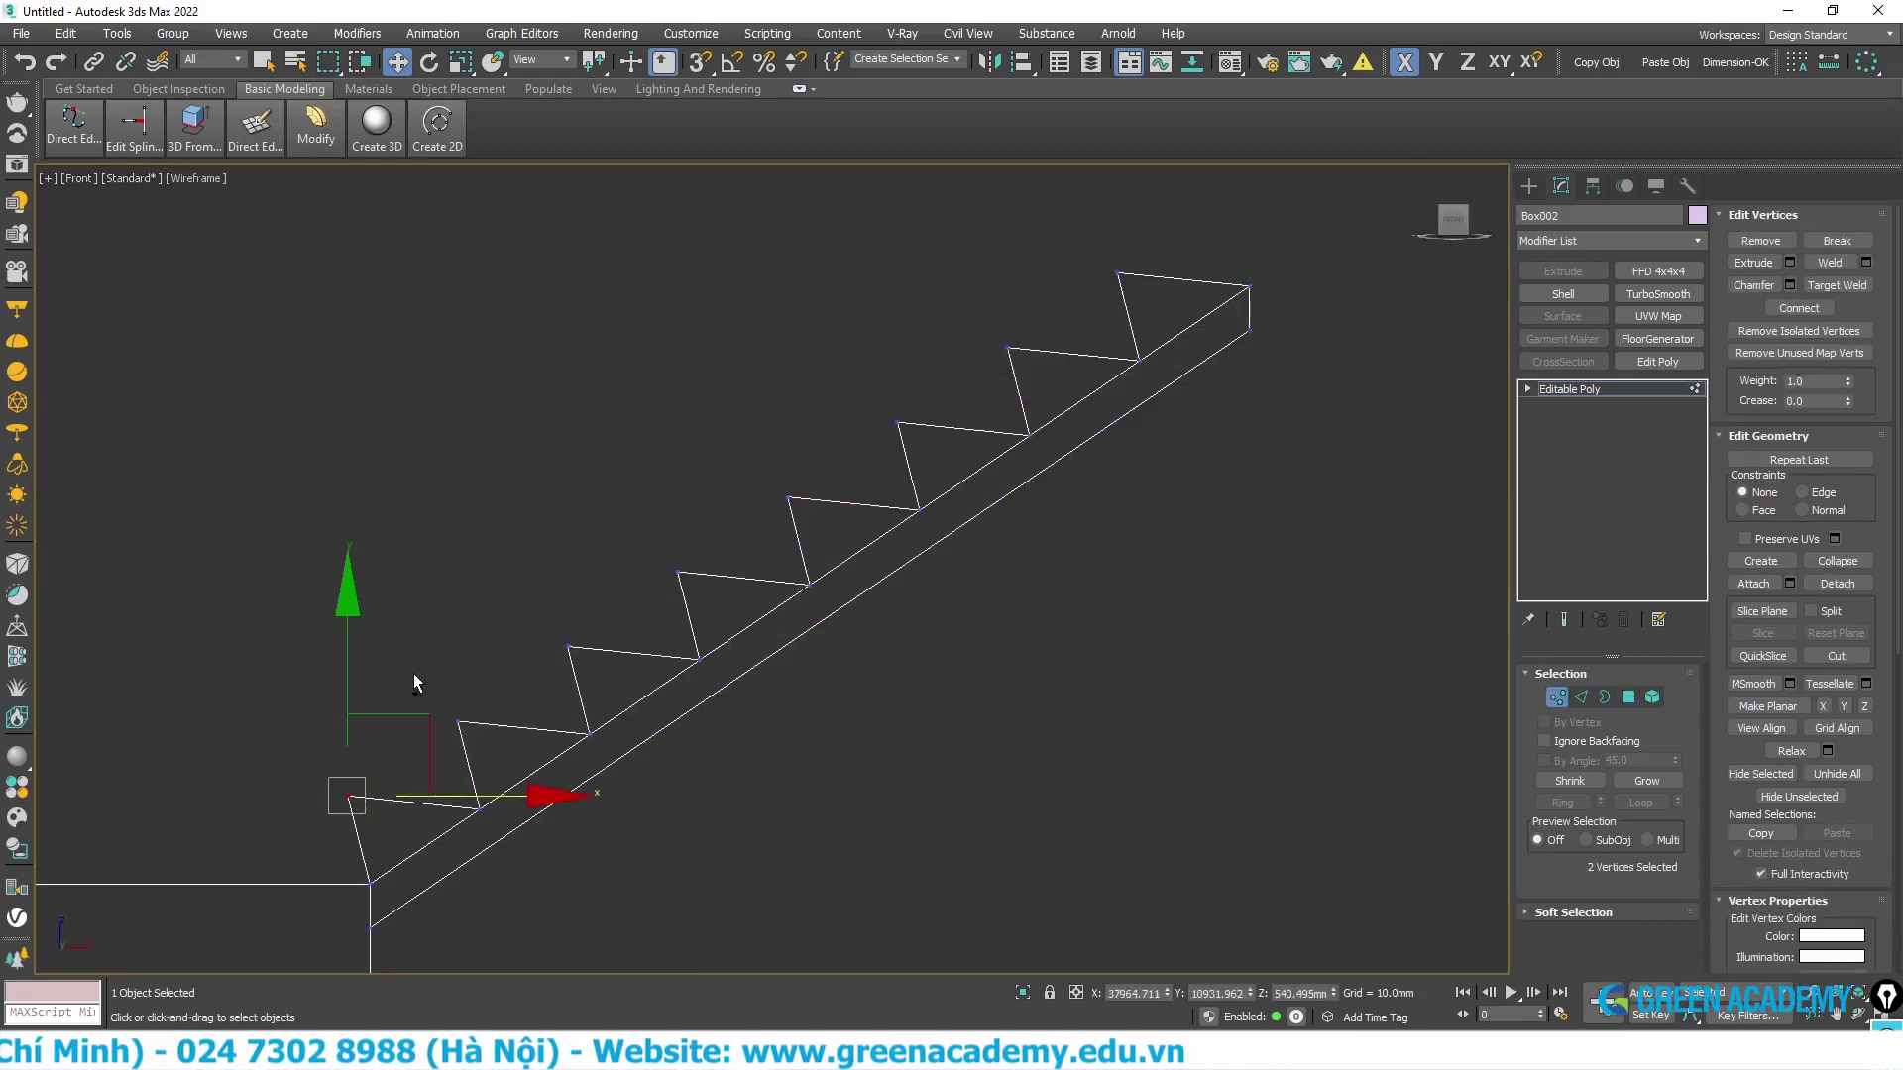
left_click_drag(413, 680, 500, 743, "ctrl")
left_click_drag(562, 613, 594, 656, "ctrl")
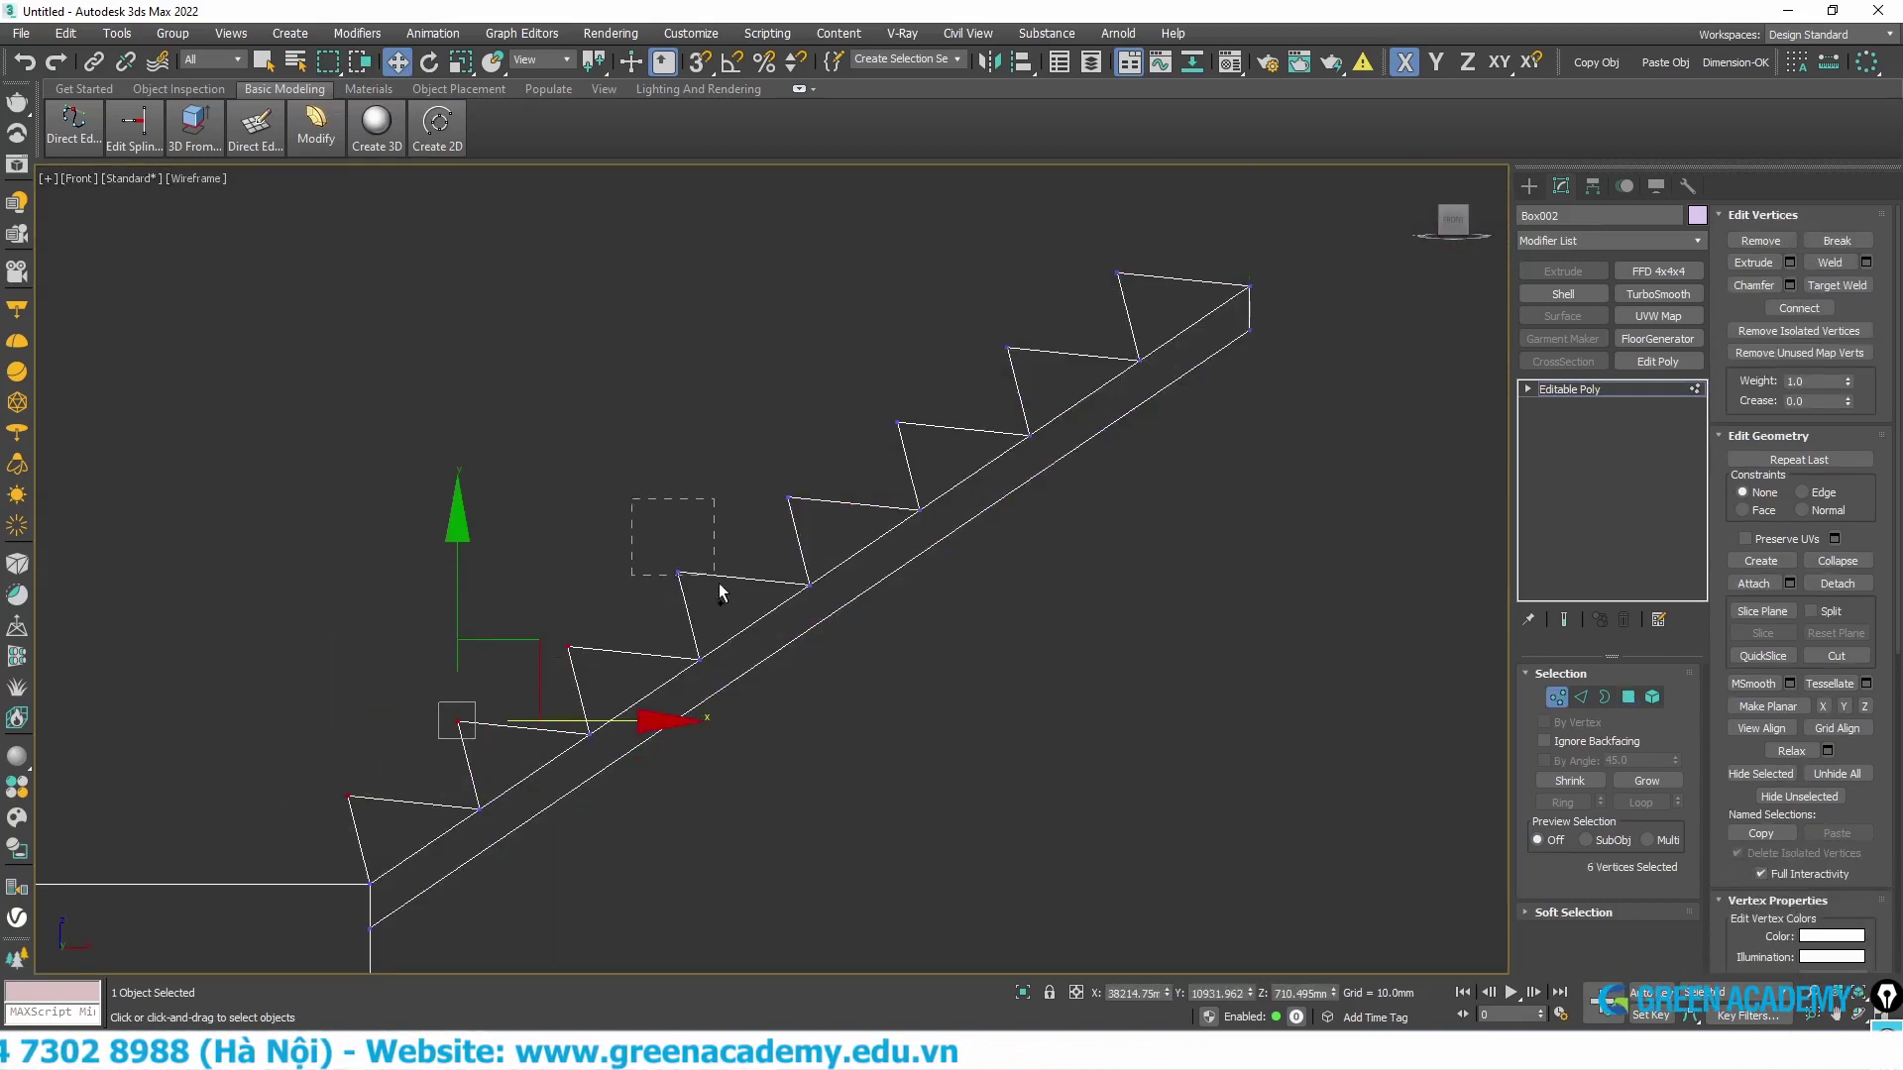
left_click_drag(719, 587, 719, 583, "ctrl")
left_click_drag(729, 439, 809, 511, "ctrl")
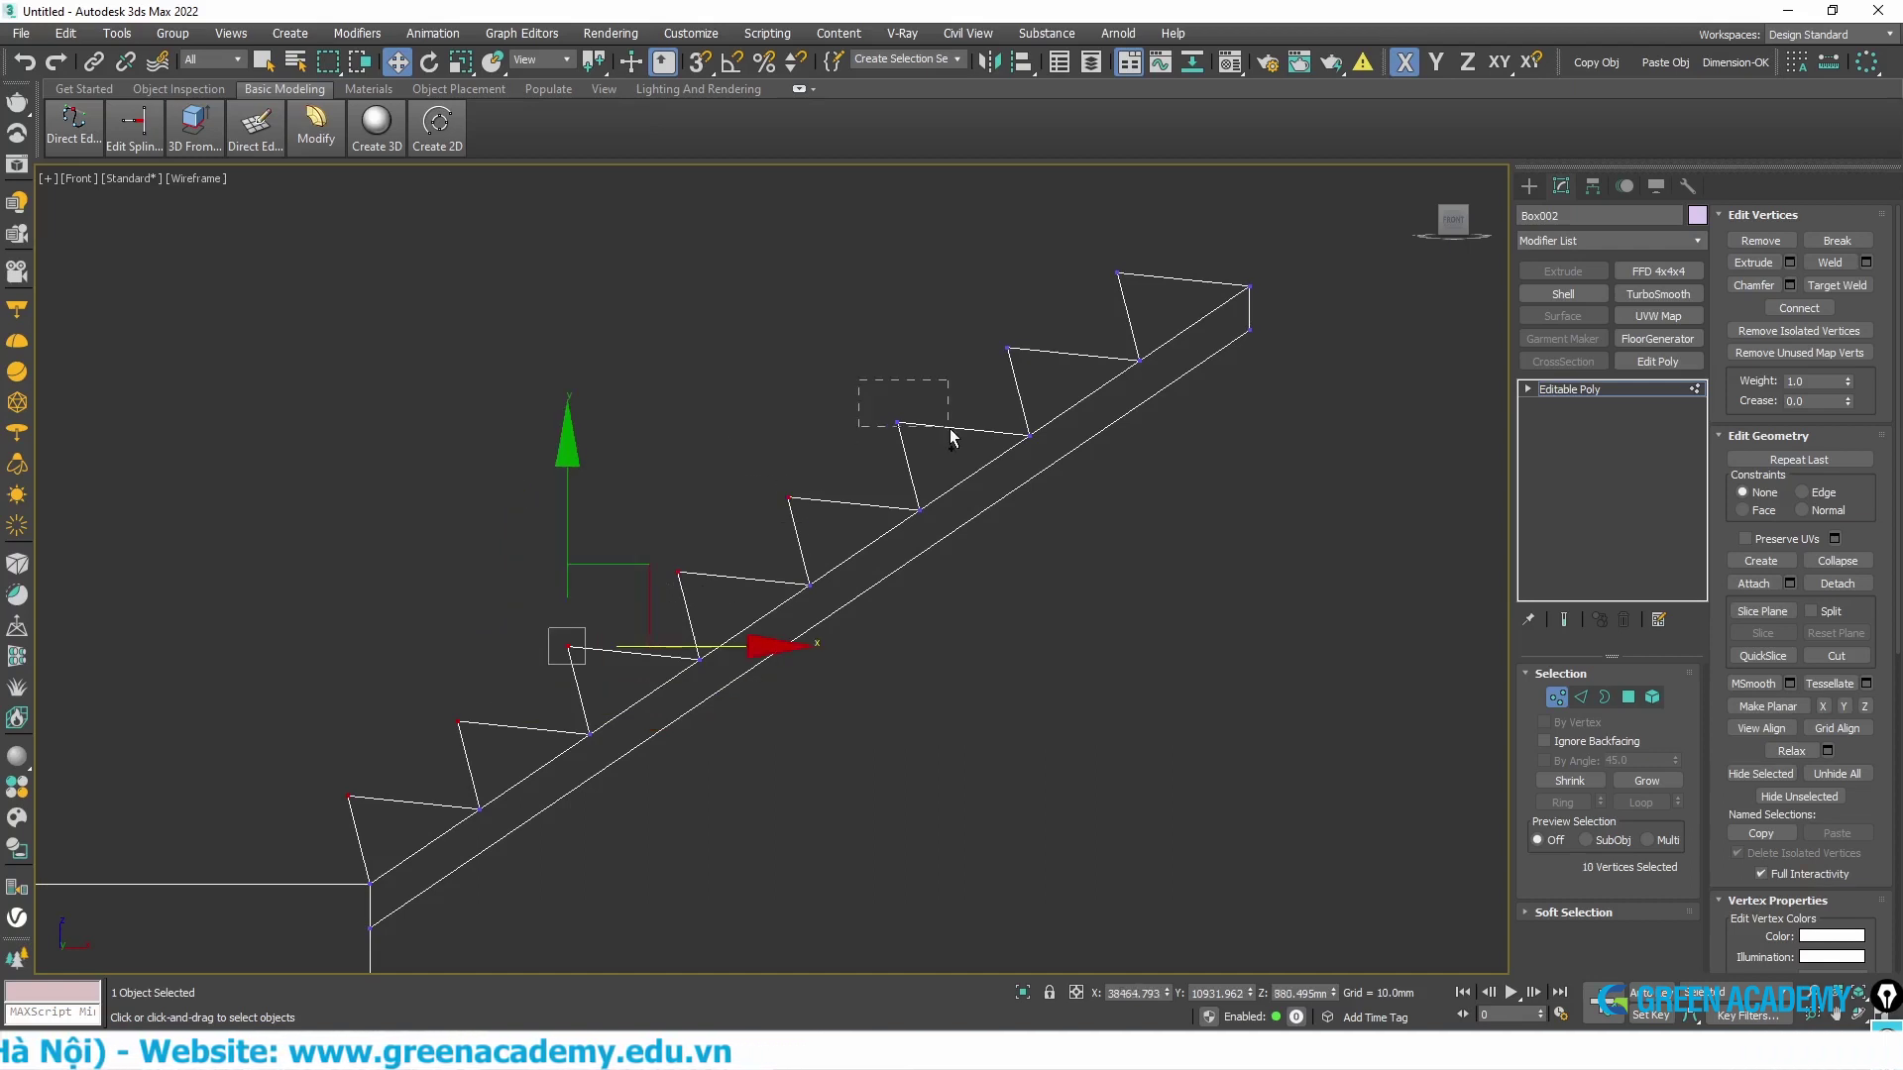
left_click_drag(949, 428, 951, 429, "ctrl")
left_click_drag(981, 329, 1043, 363, "ctrl")
left_click_drag(1090, 244, 1135, 295, "ctrl")
- Show the grid and set the Home Grid spacing to 100 mm
scroll(734, 531, "up", 1)
key("g")
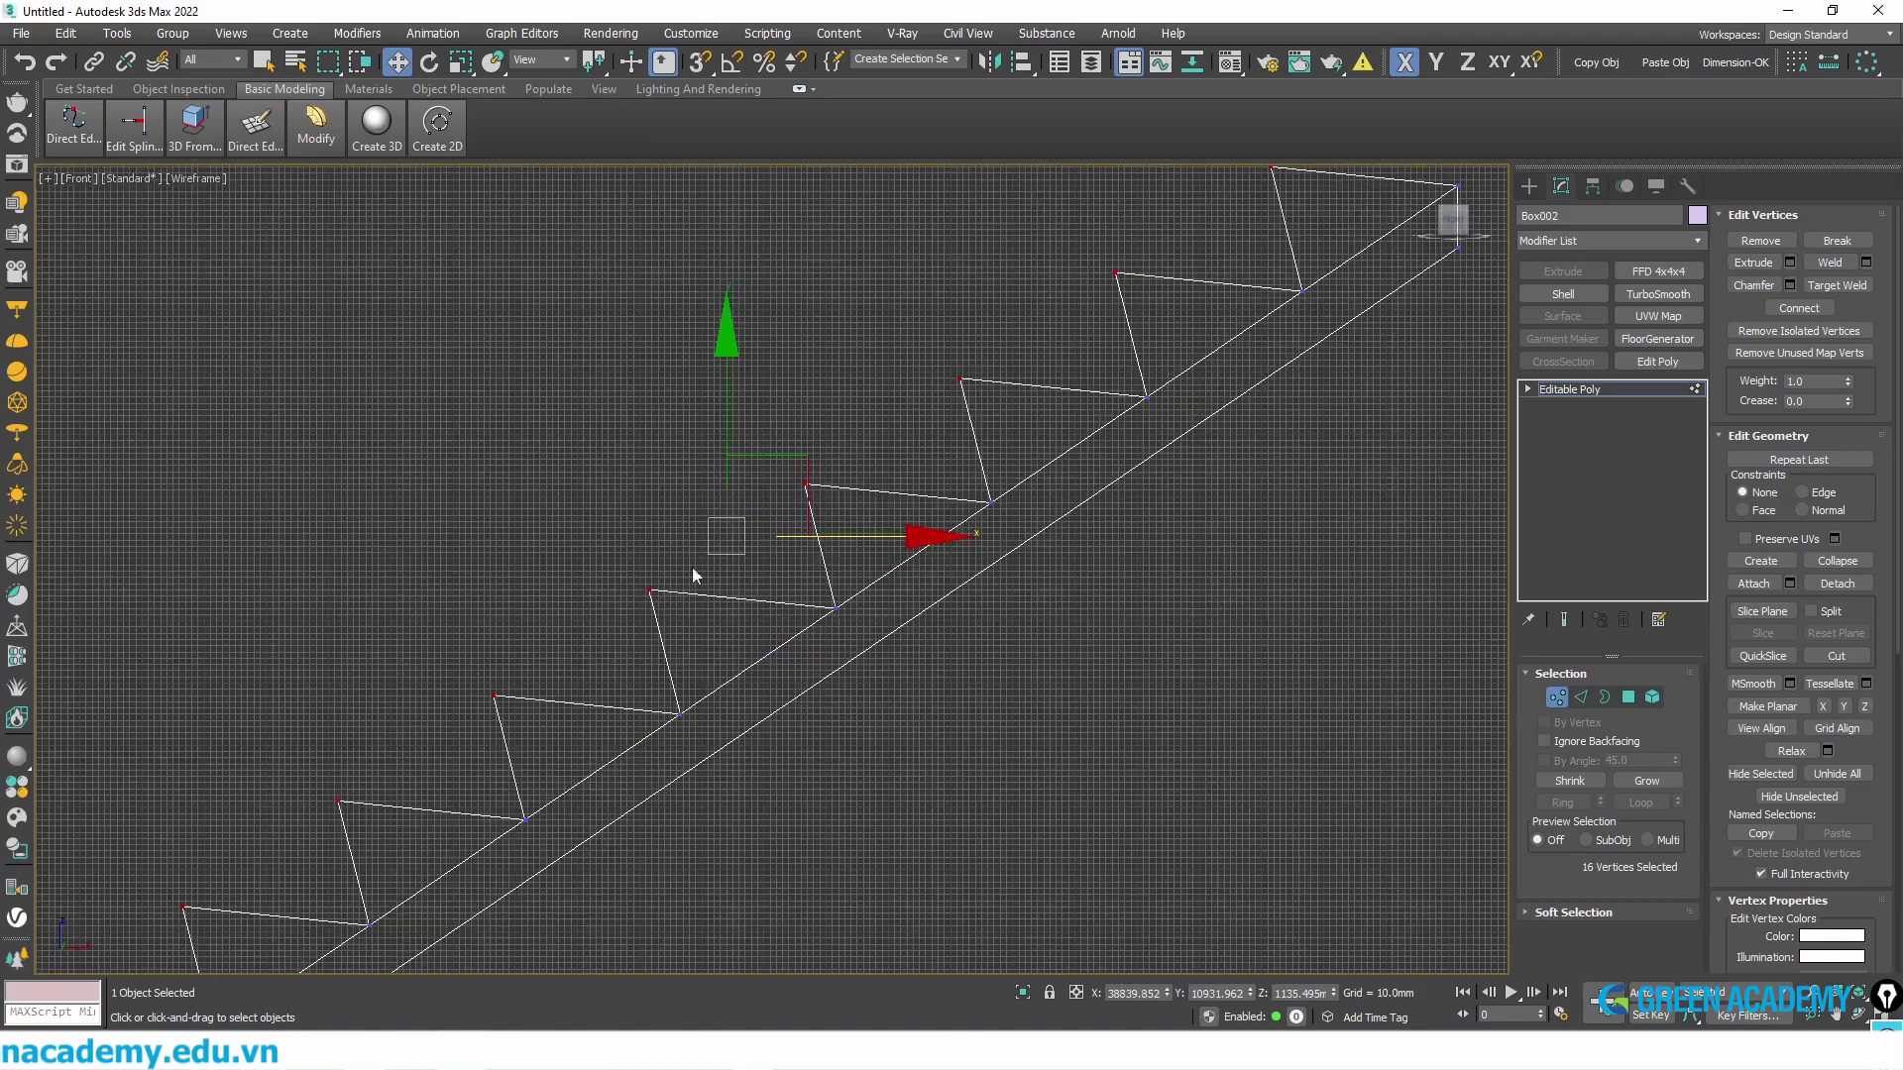
scroll(628, 640, "up", 3)
scroll(692, 561, "up", 2)
scroll(692, 561, "up", 1)
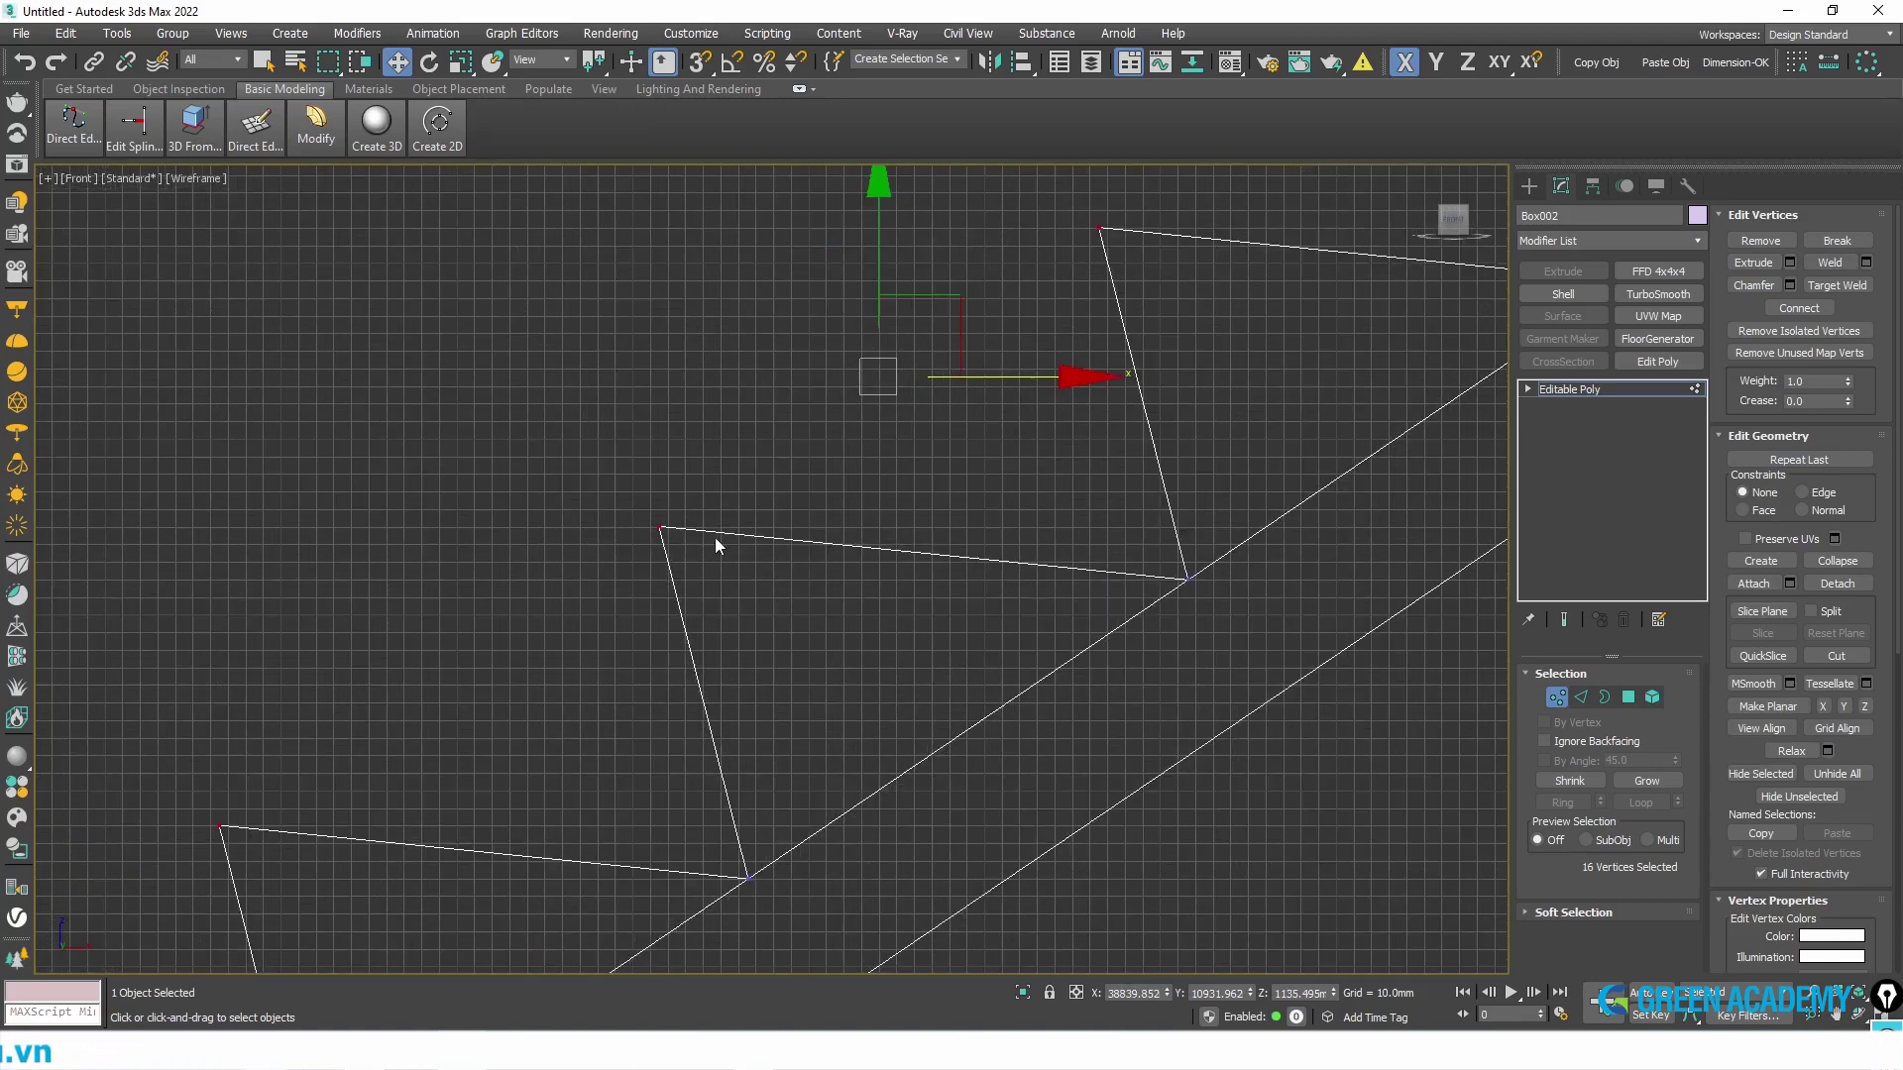
right_click(700, 61)
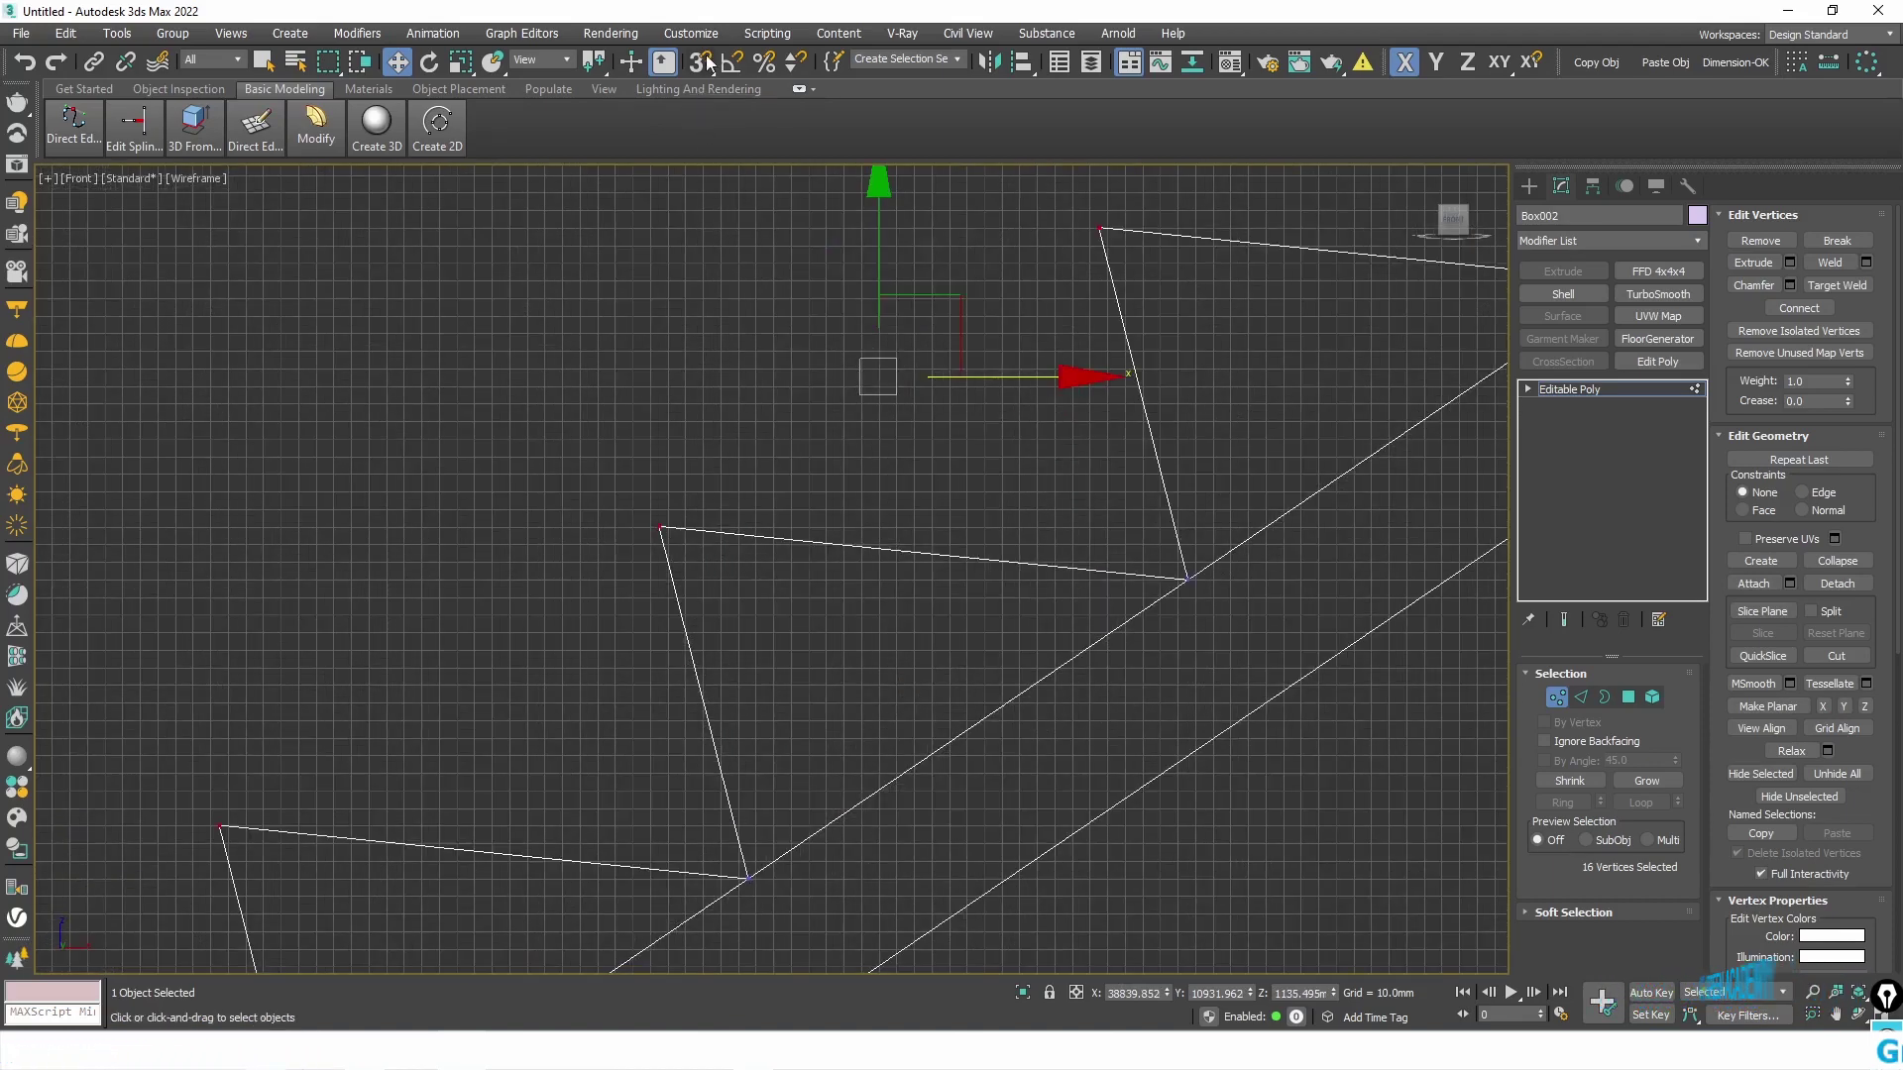
left_click(921, 417)
type("100")
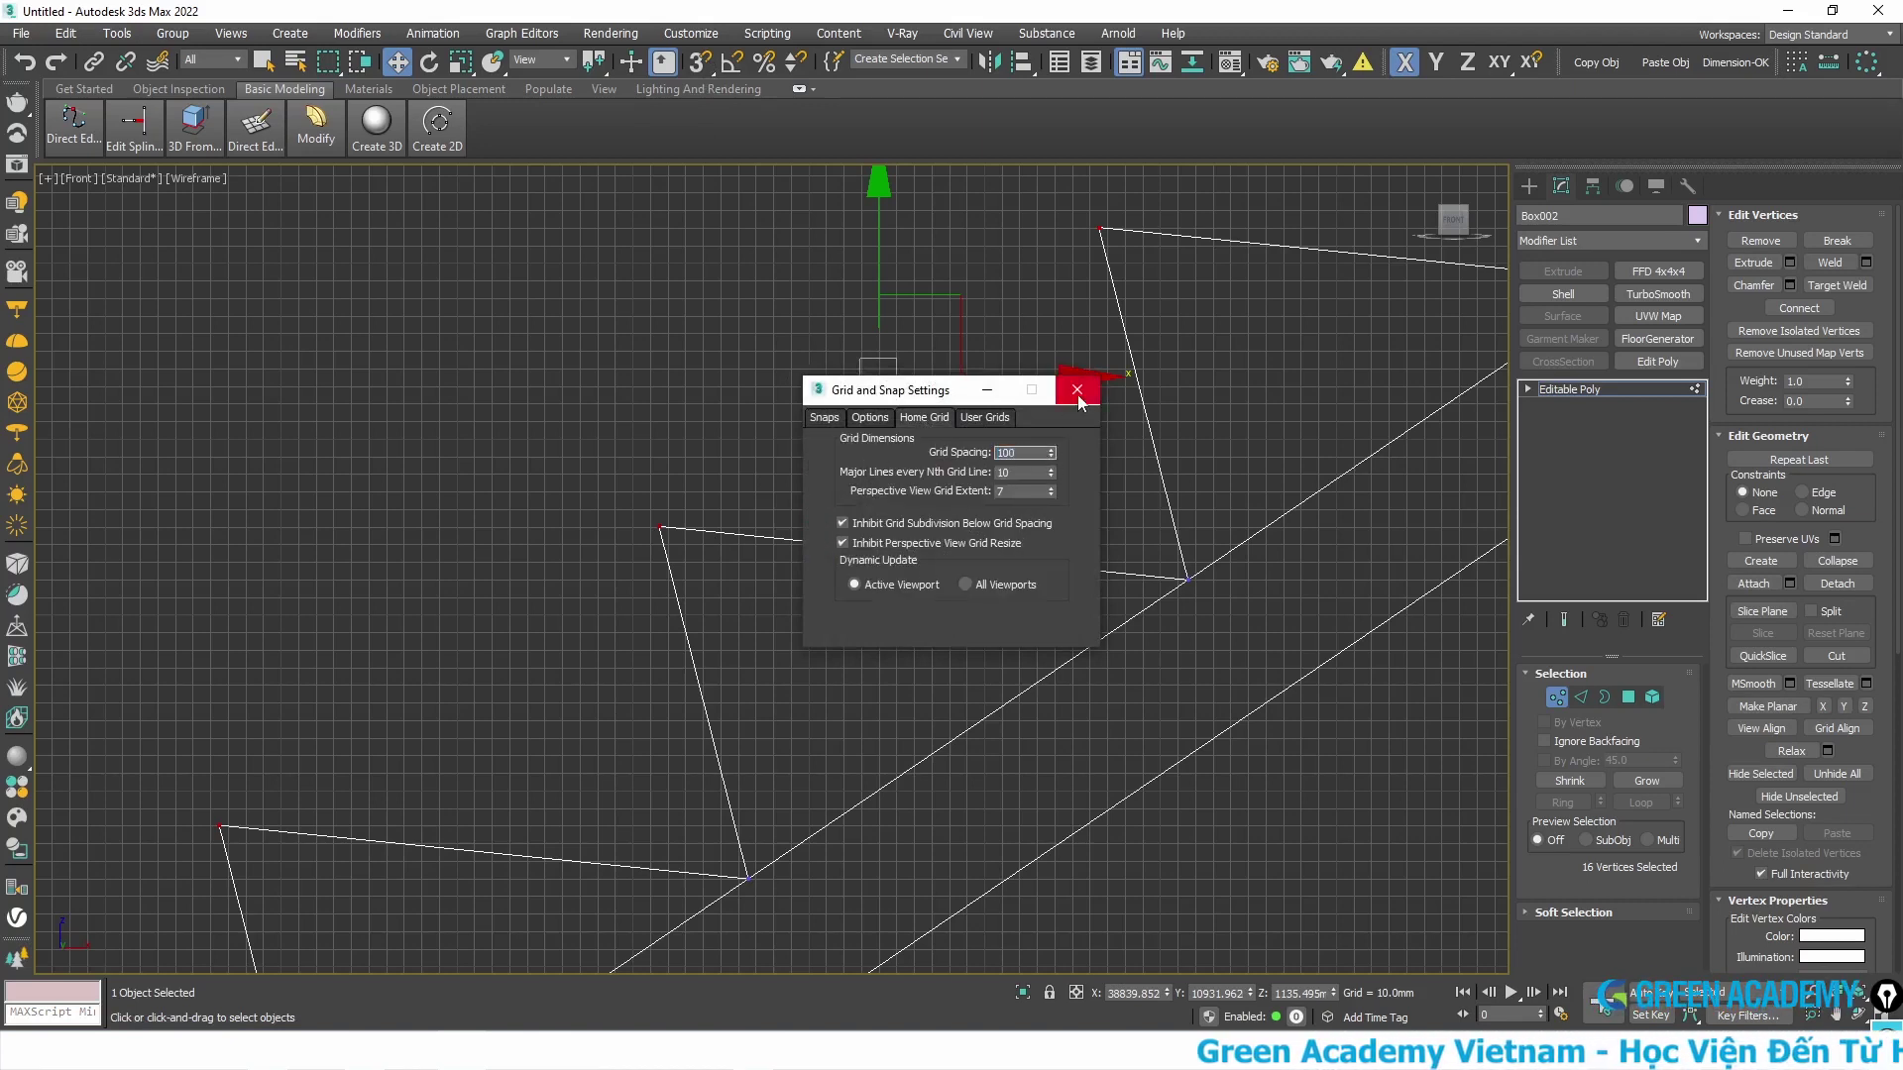
key("Return")
left_click(1075, 390)
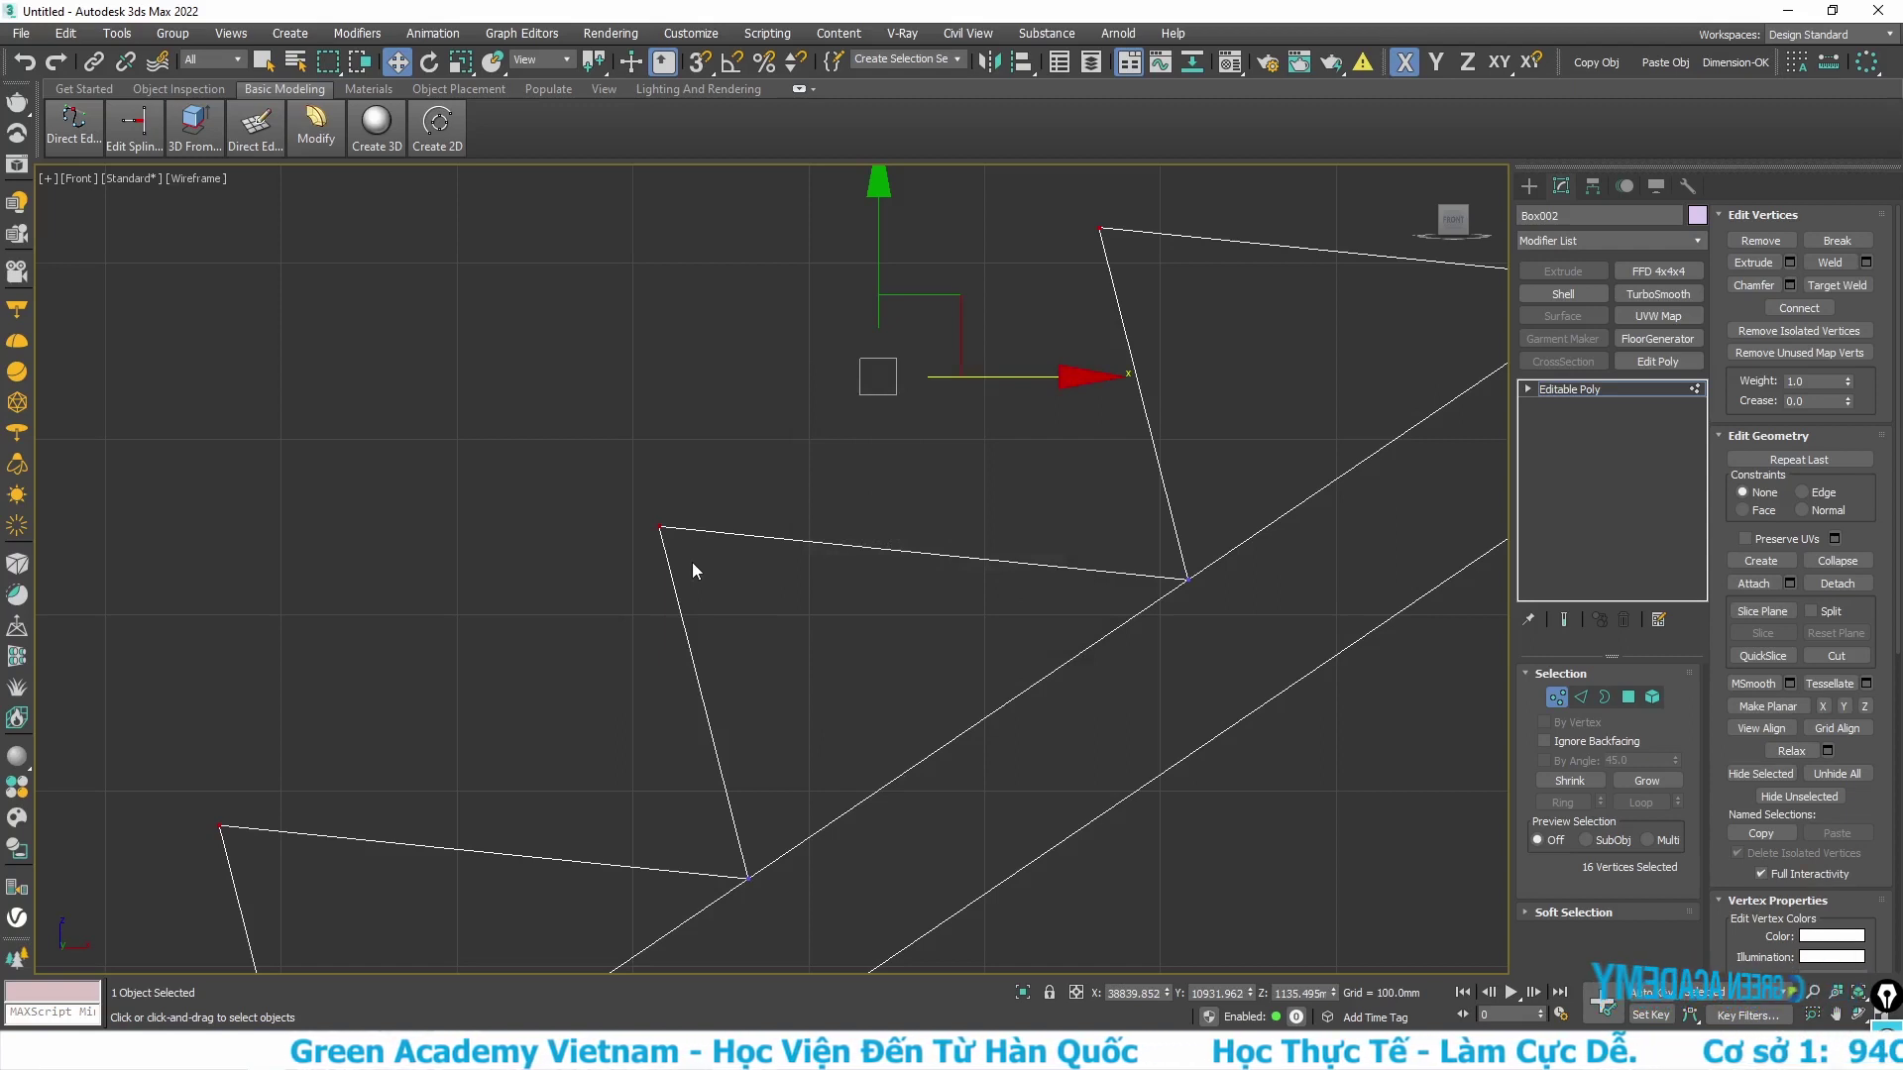
- Move the step-tip vertices down and right to square the steps, then deselect them
mouse_move(936, 296)
left_mouse_down()
mouse_move(979, 373)
mouse_move(1020, 352)
left_mouse_up()
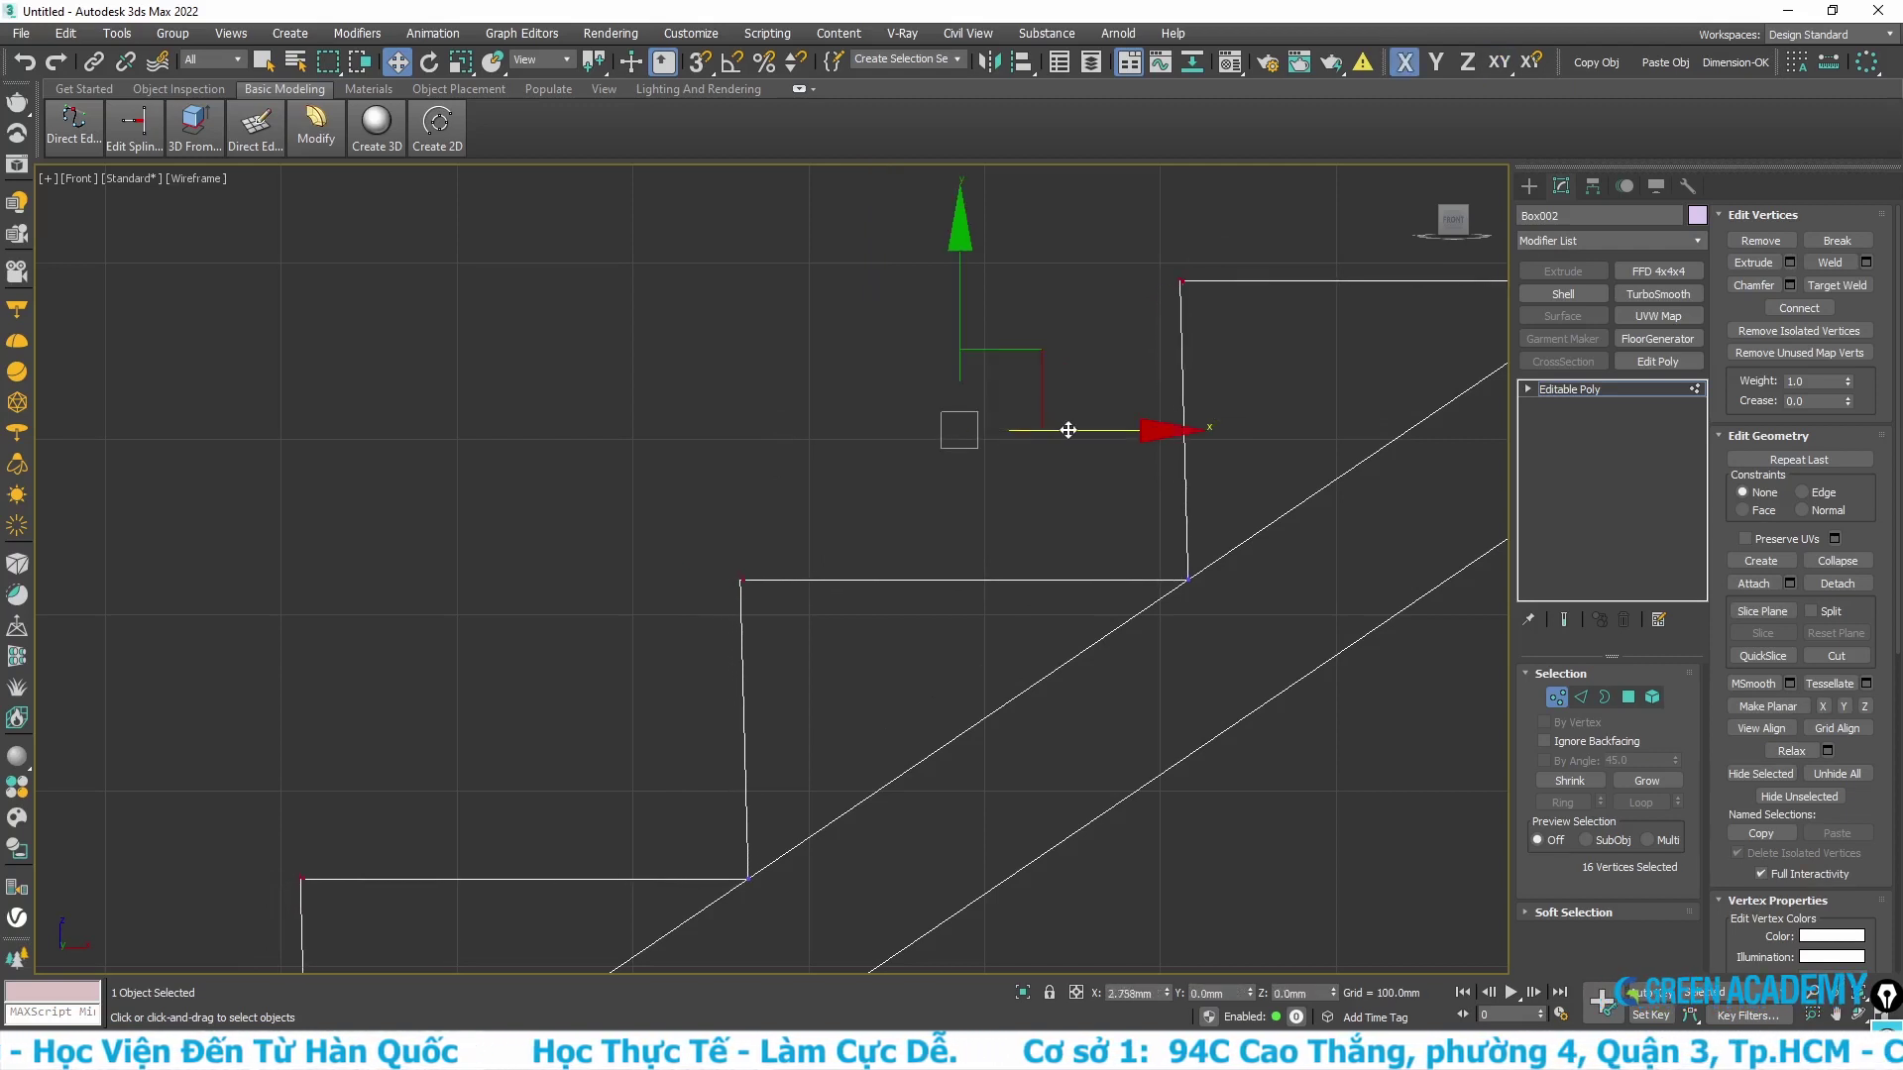
scroll(876, 591, "up", 3)
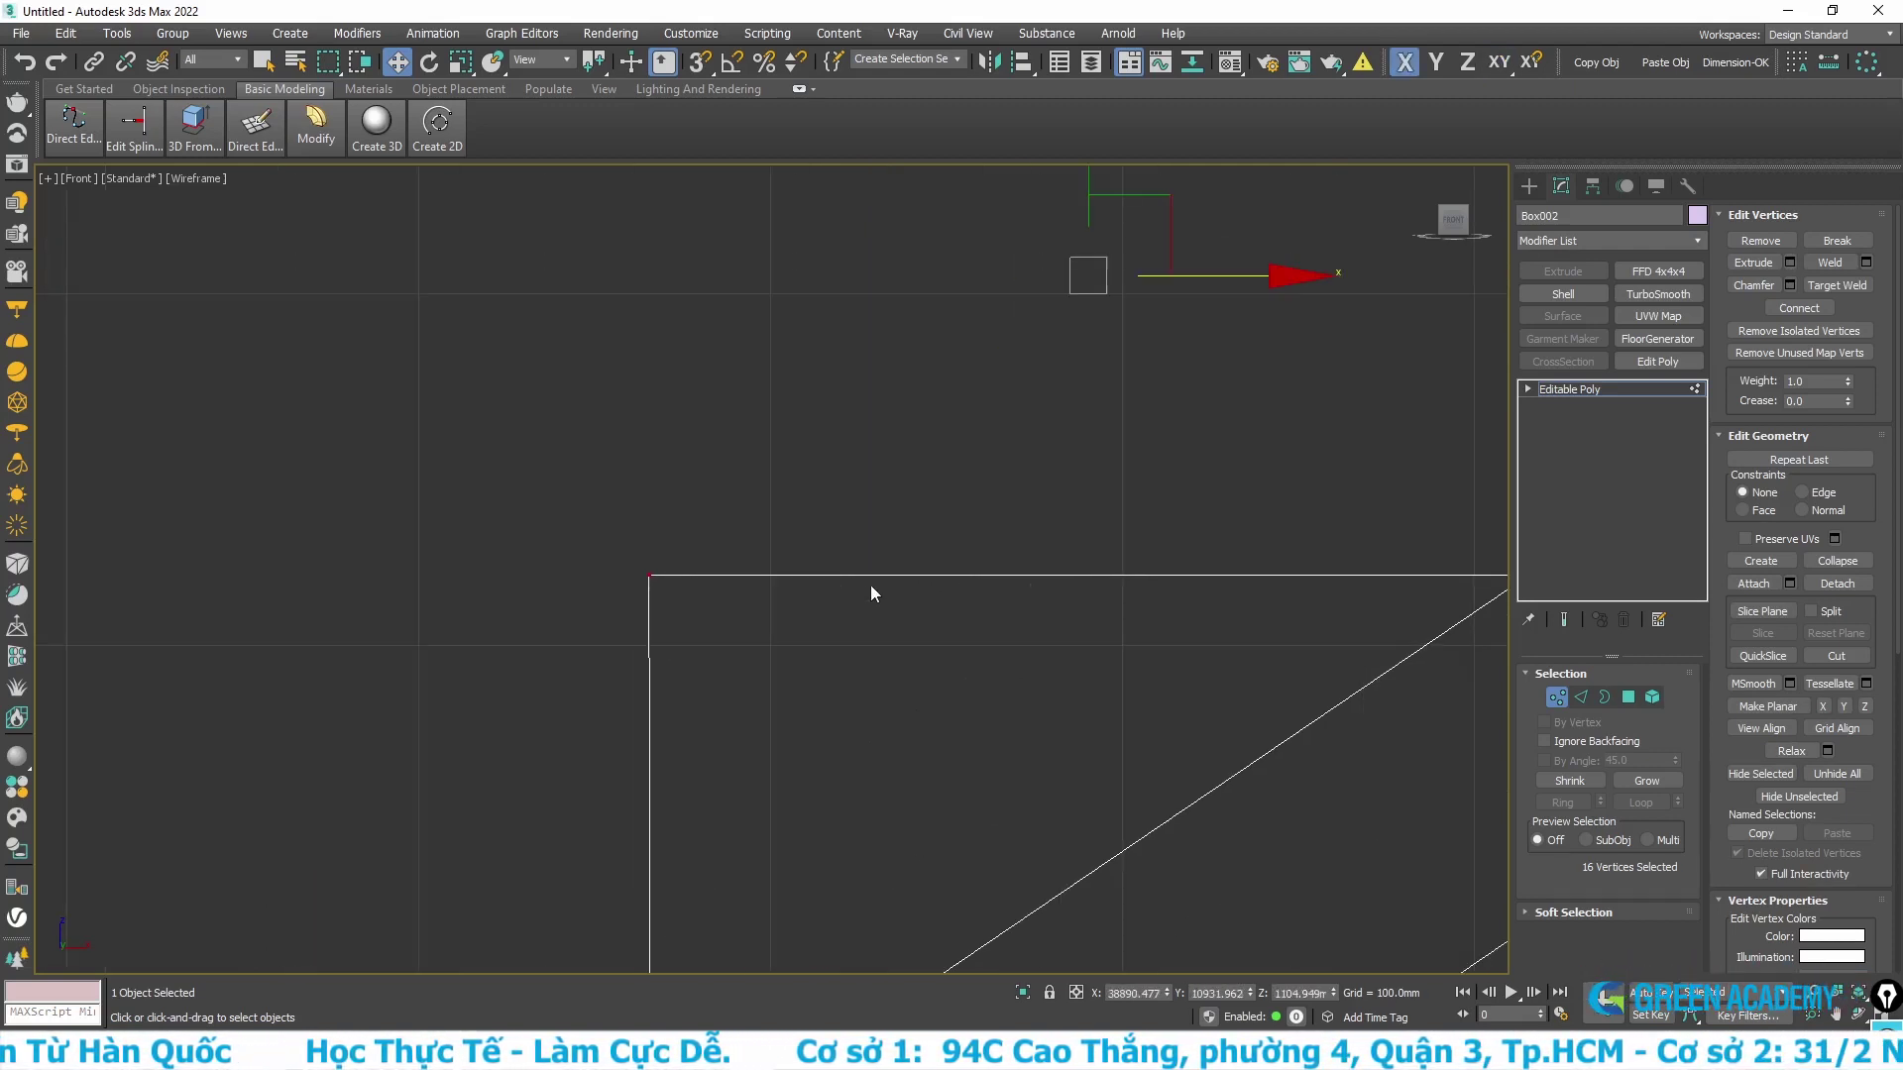
scroll(768, 465, "down", 3)
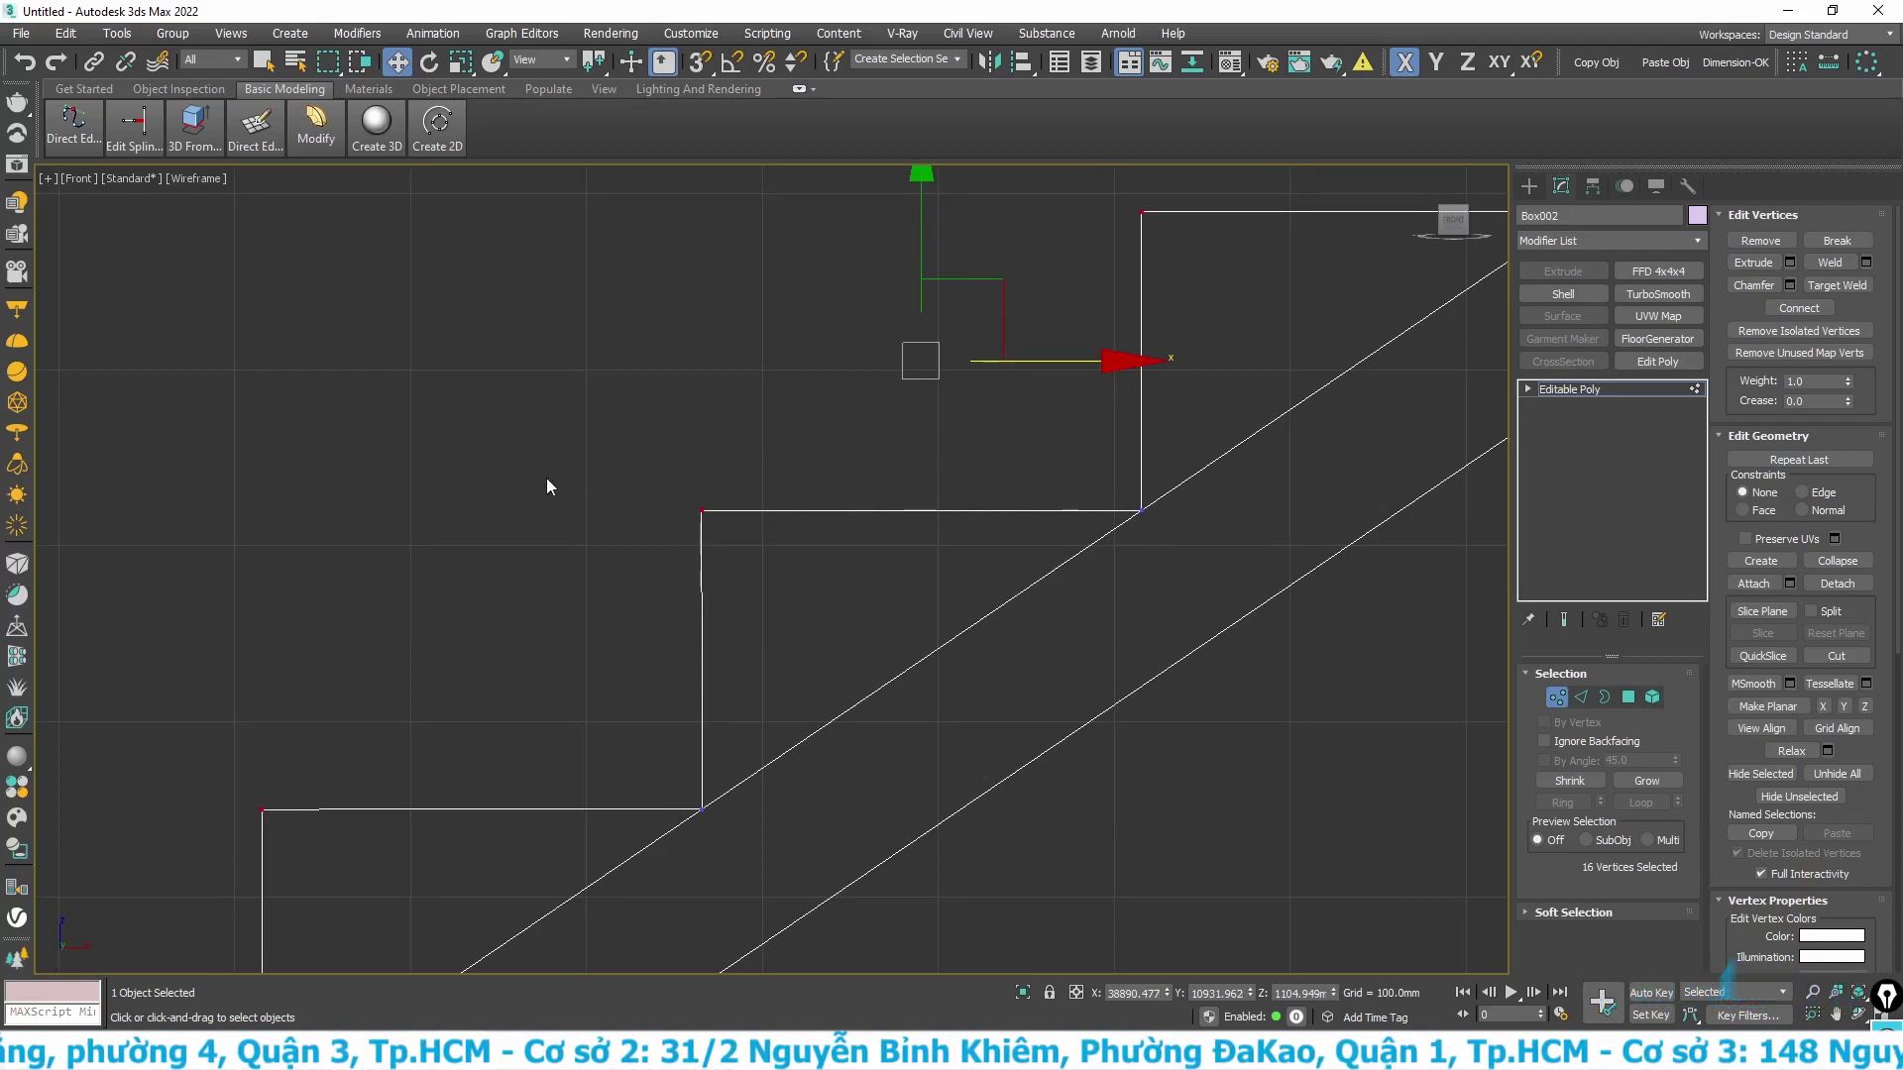
left_click(948, 454)
- Mark one level tread and its vertical riser, then zoom extents on the stair
scroll(625, 472, "down", 4)
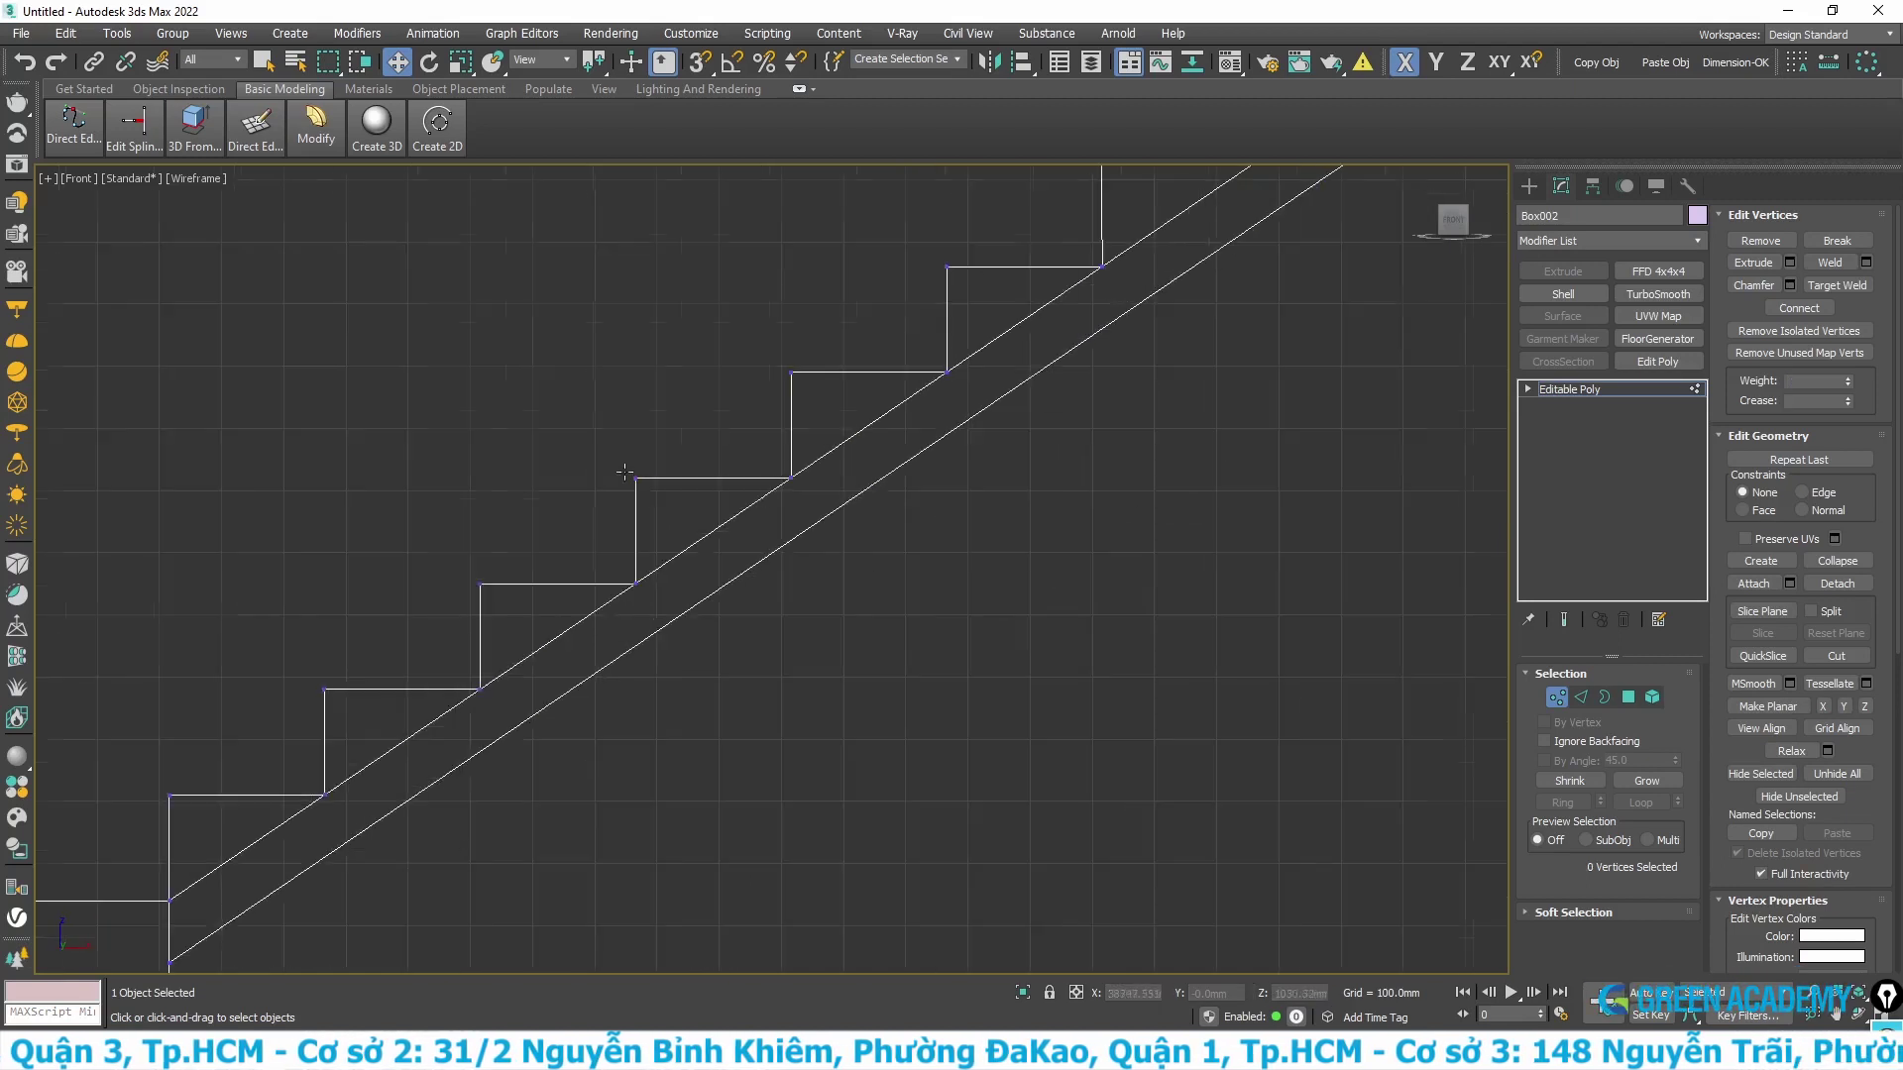
scroll(623, 466, "up", 2)
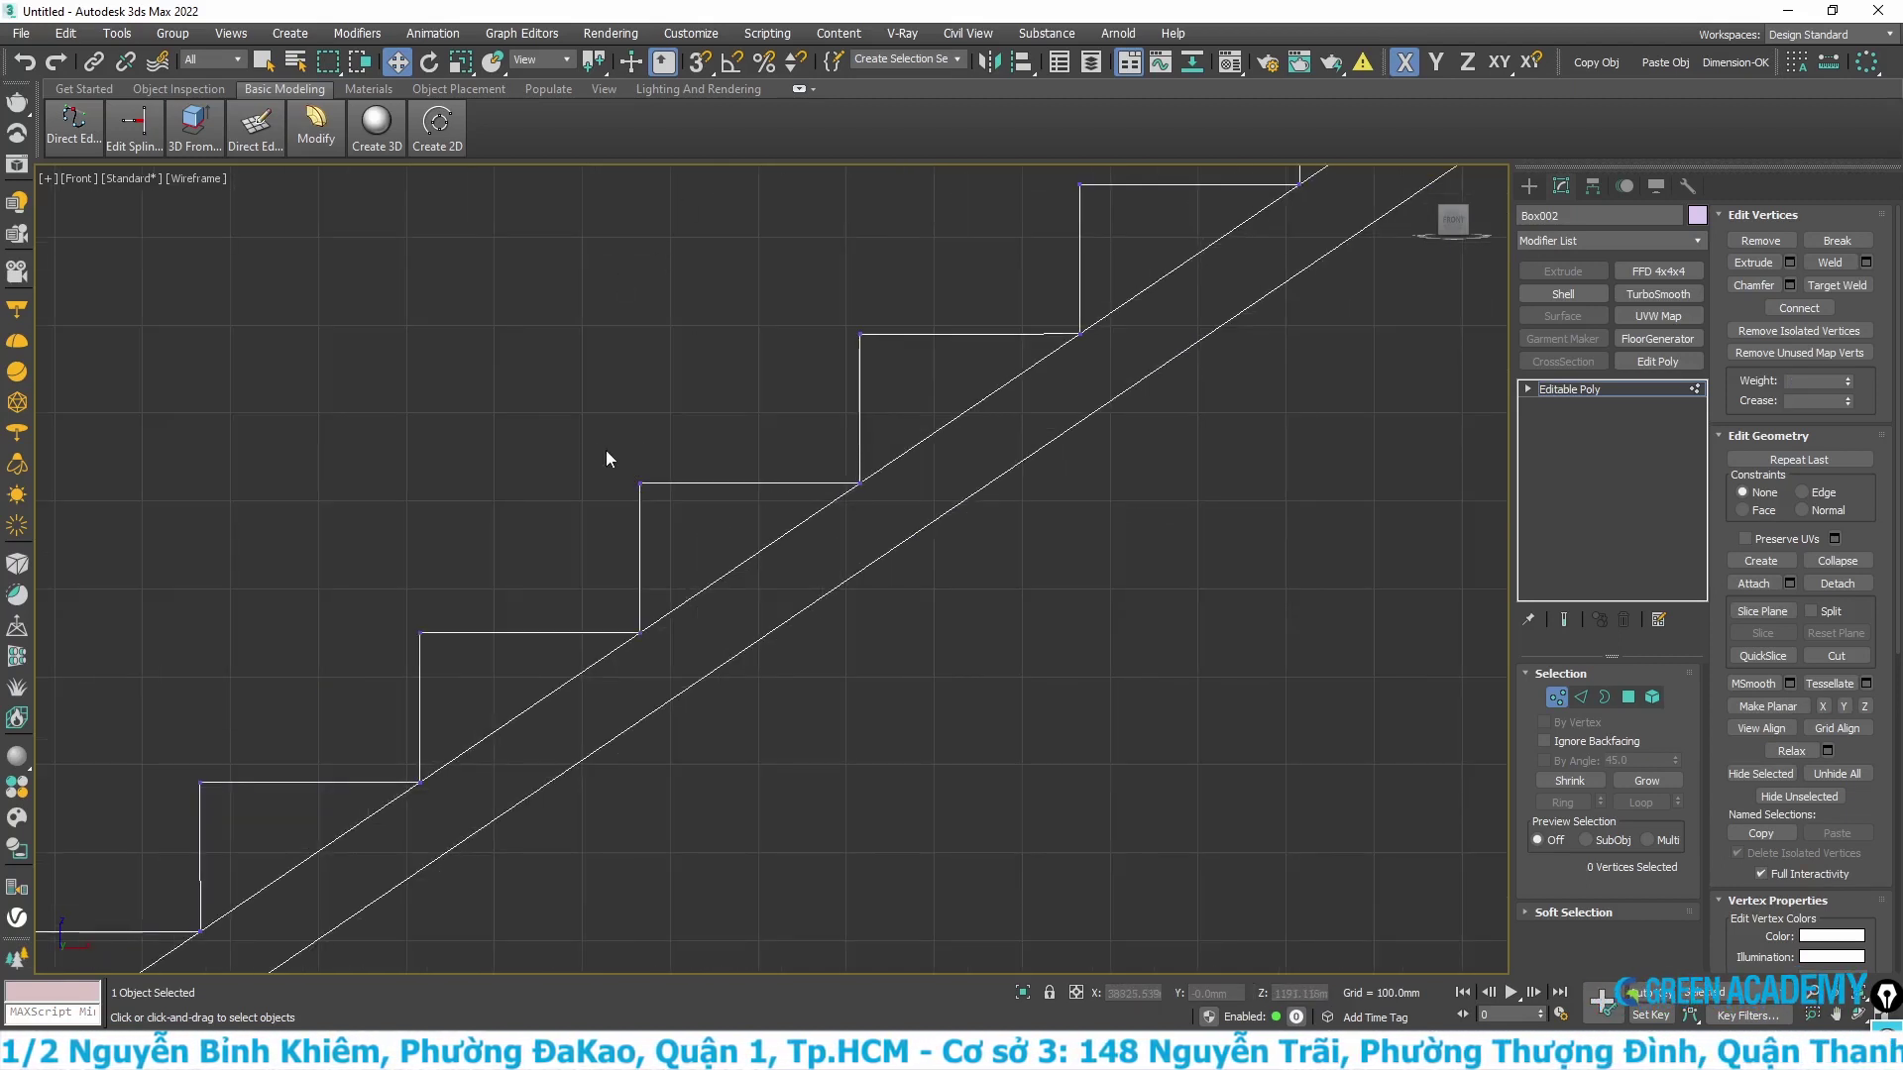
mouse_move(567, 444)
left_mouse_down()
mouse_move(644, 476)
mouse_move(858, 487)
left_mouse_up()
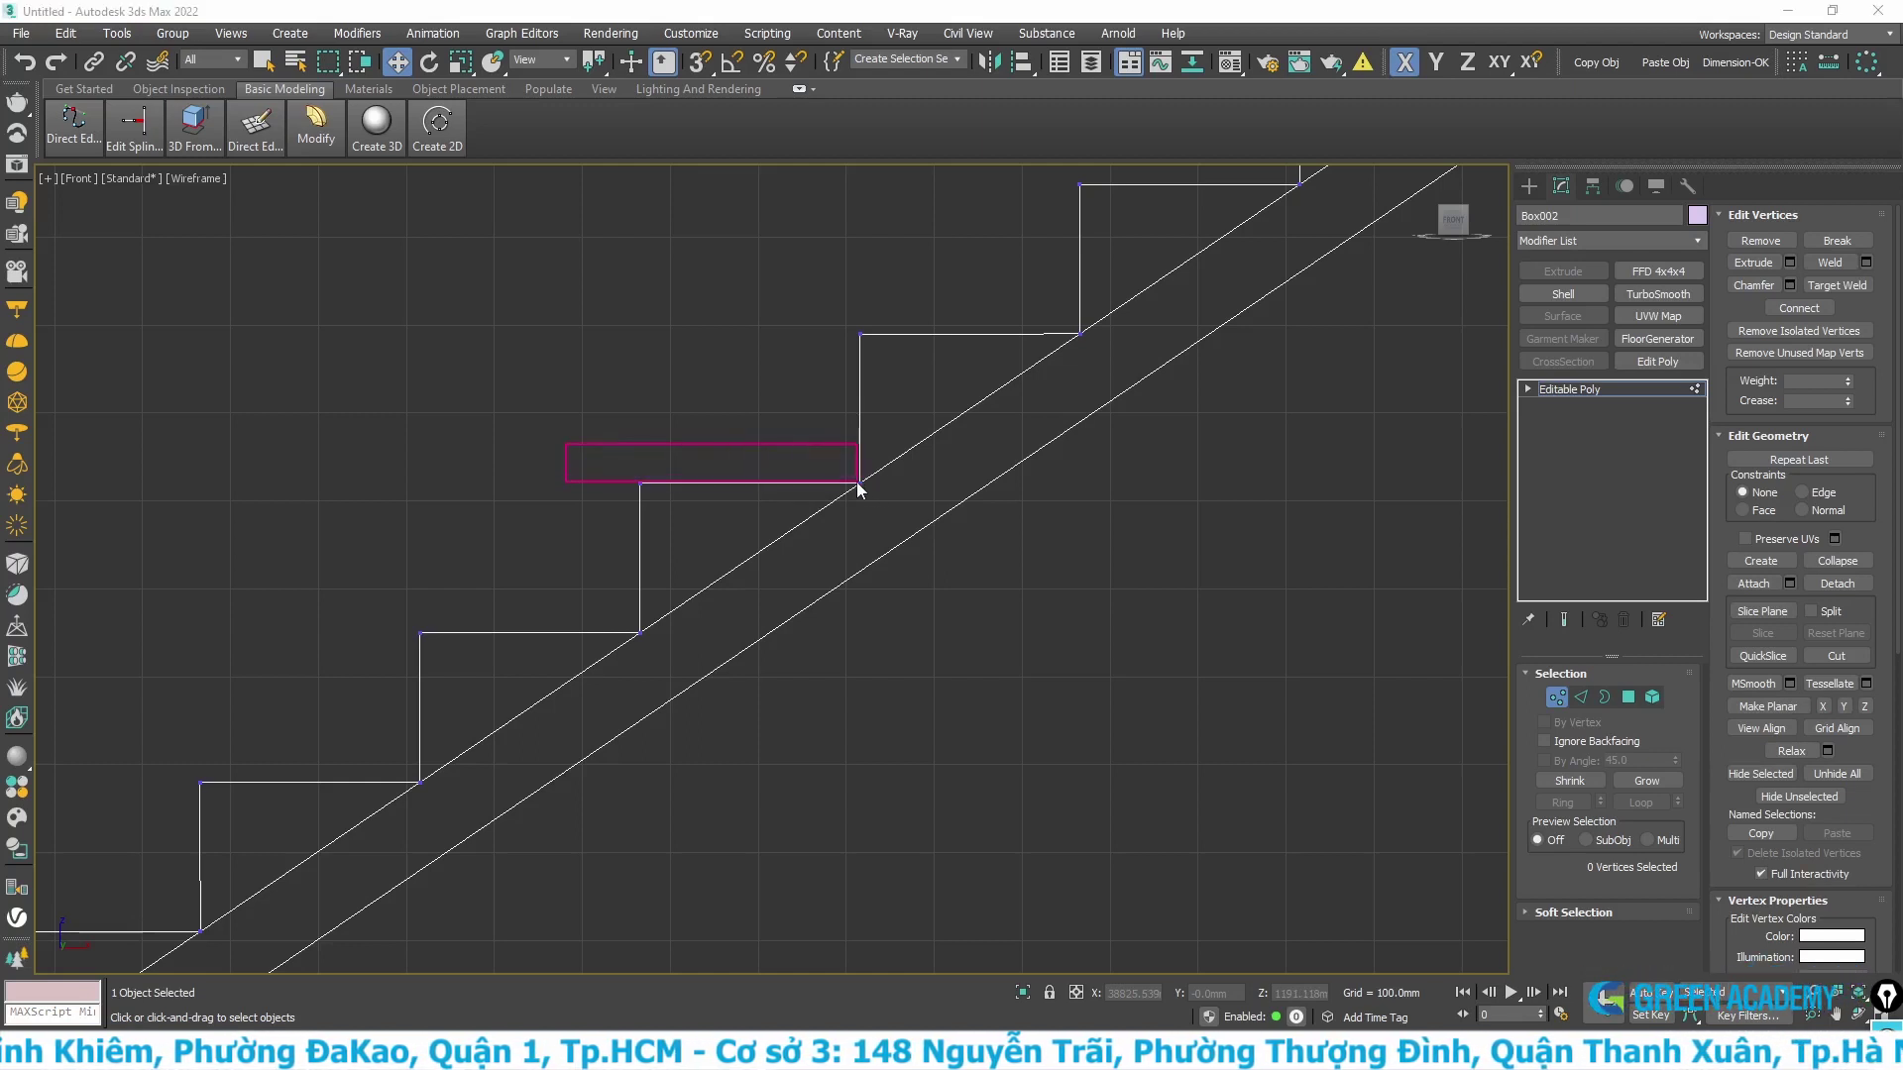
left_click_drag(608, 479, 638, 632)
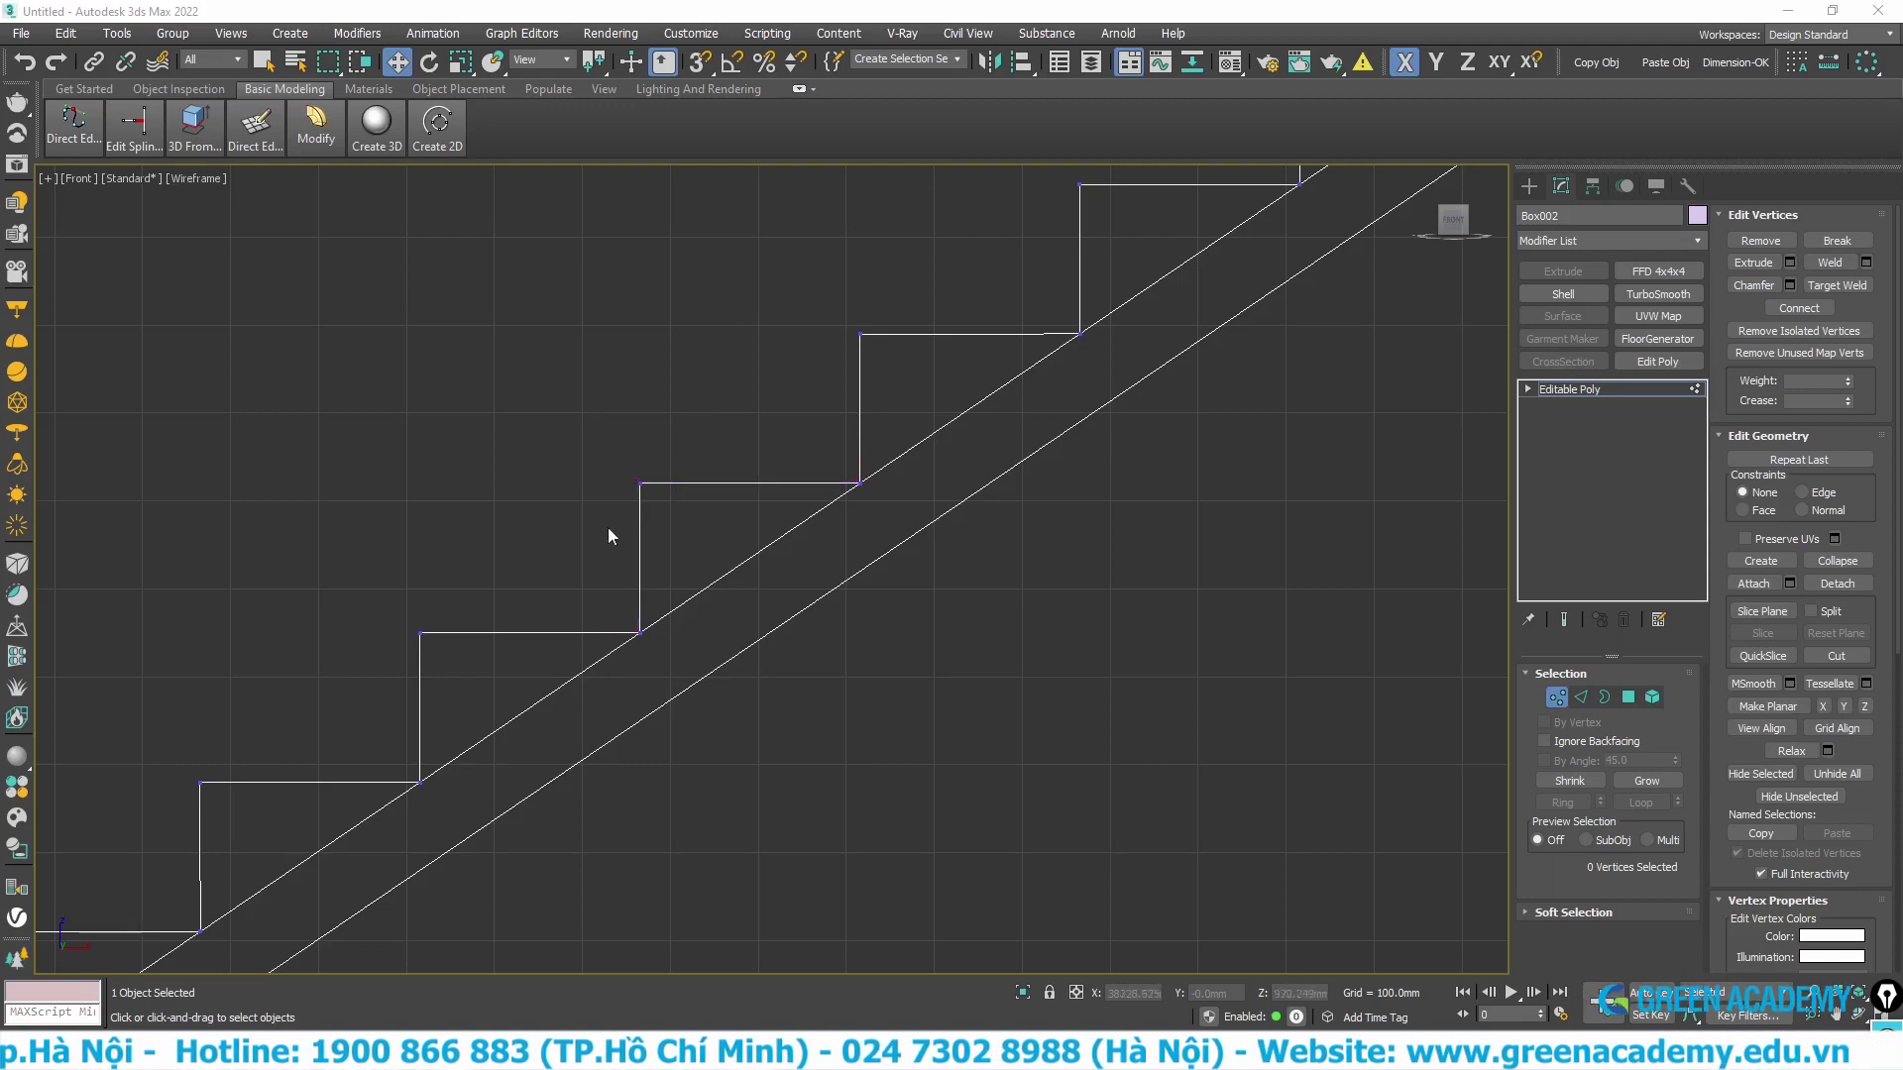
key("z")
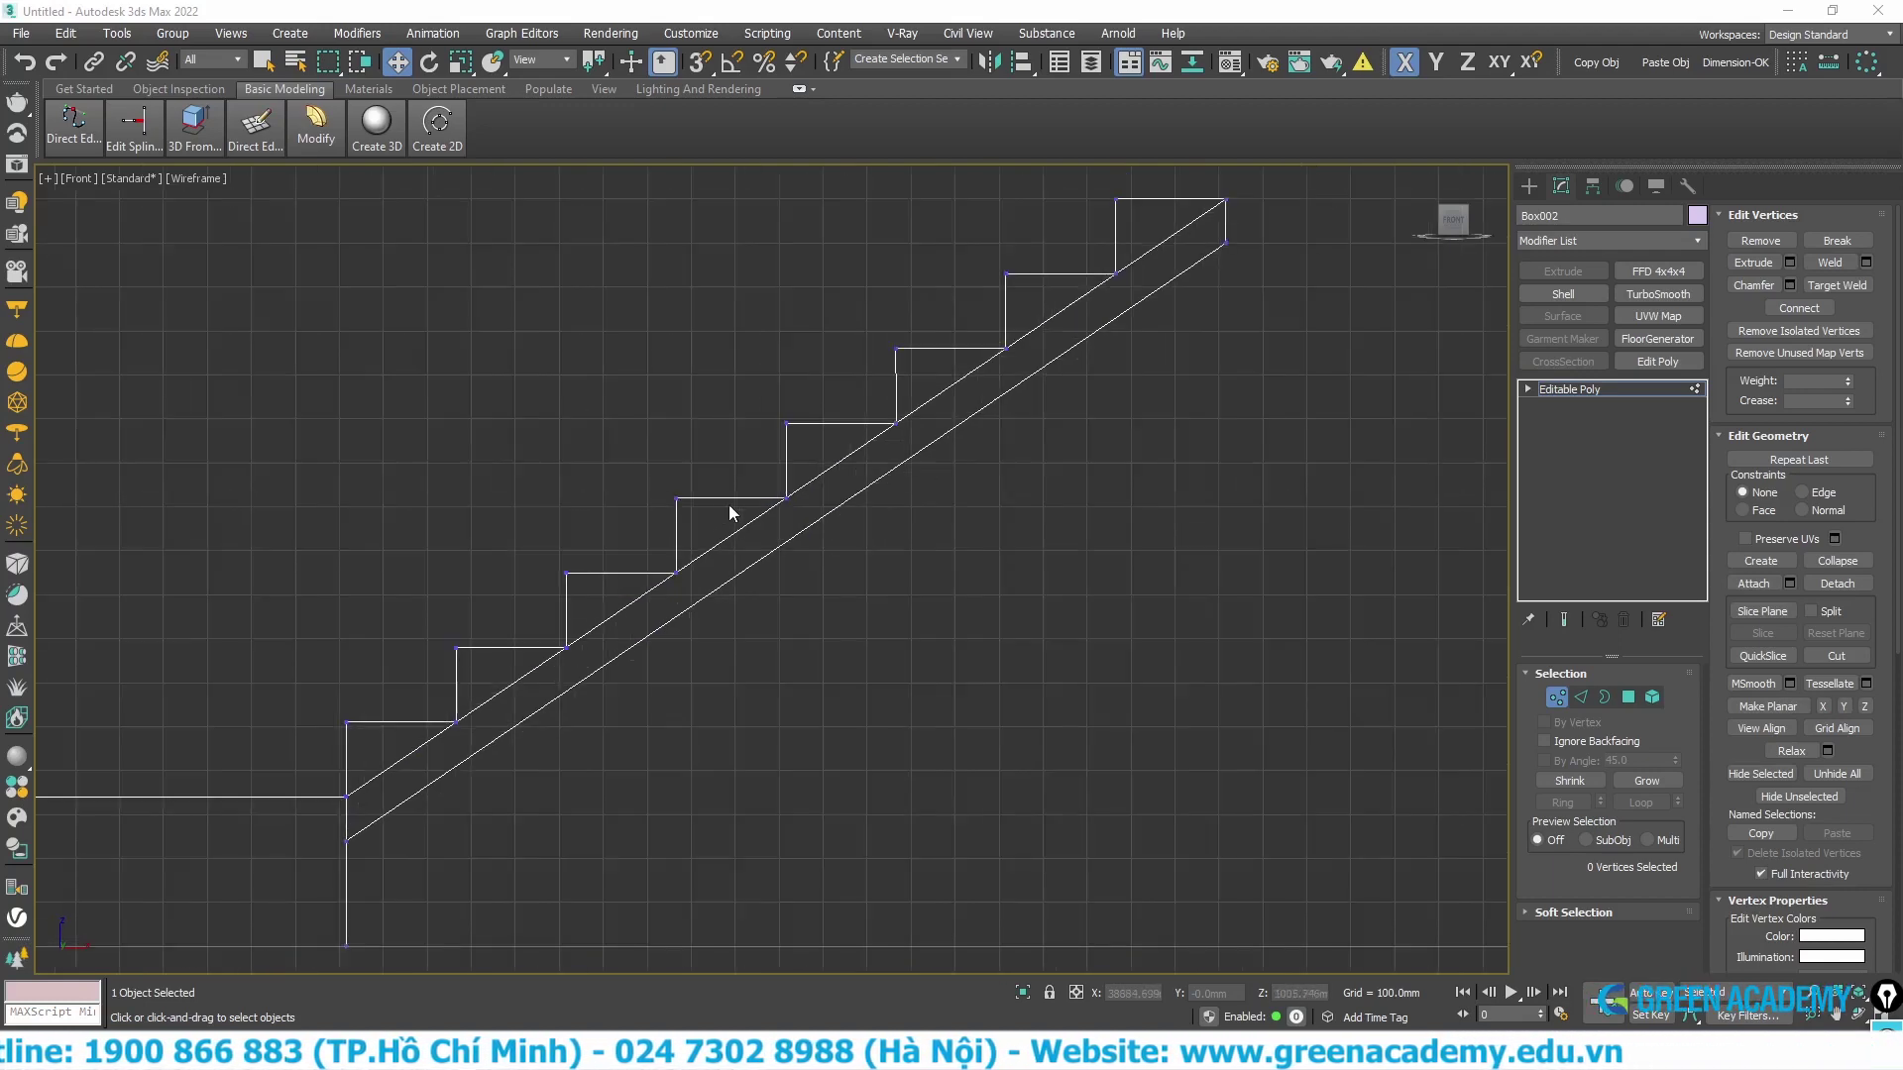
- Switch to a perspective view, orbit to an angle, and show the staircase as shaded faces
key("p")
mouse_move(650, 515)
middle_mouse_down("alt")
mouse_move(675, 558)
mouse_move(727, 569)
middle_mouse_up("alt")
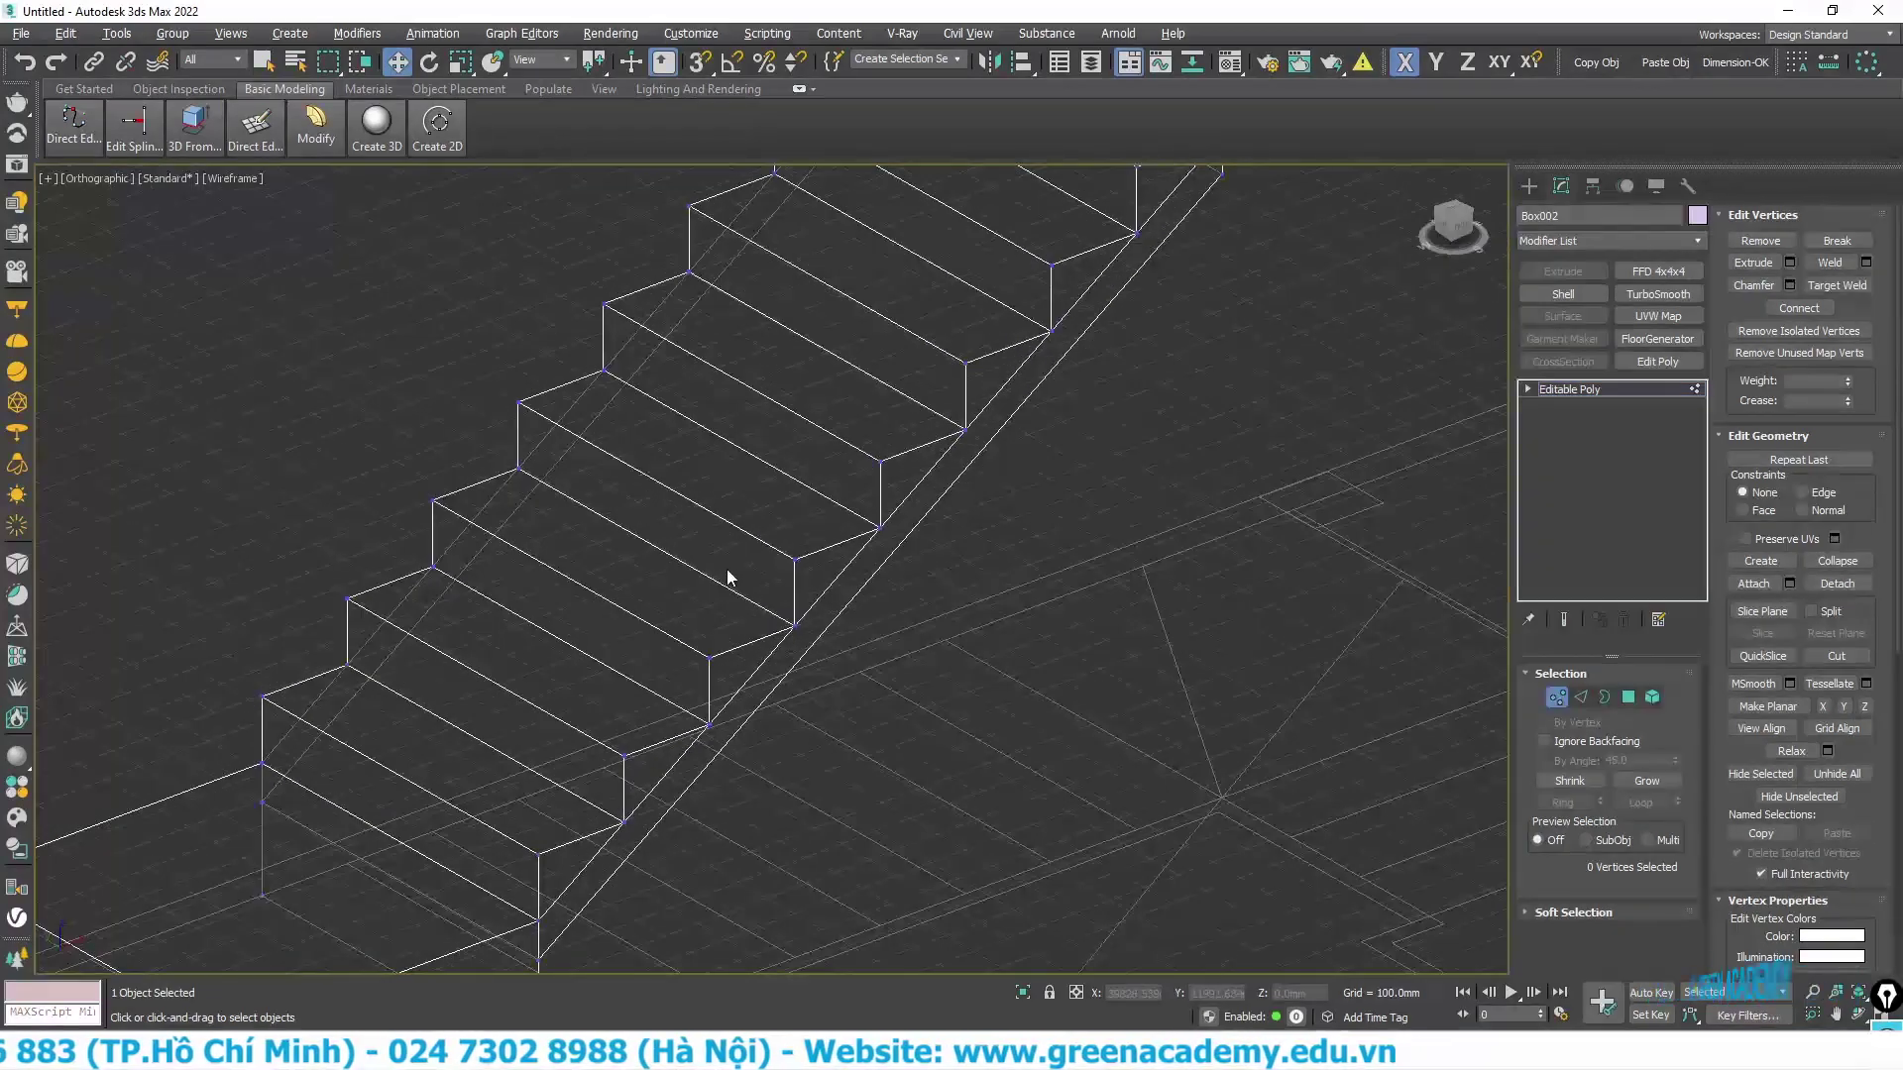
scroll(723, 567, "down", 4)
scroll(728, 563, "up", 5)
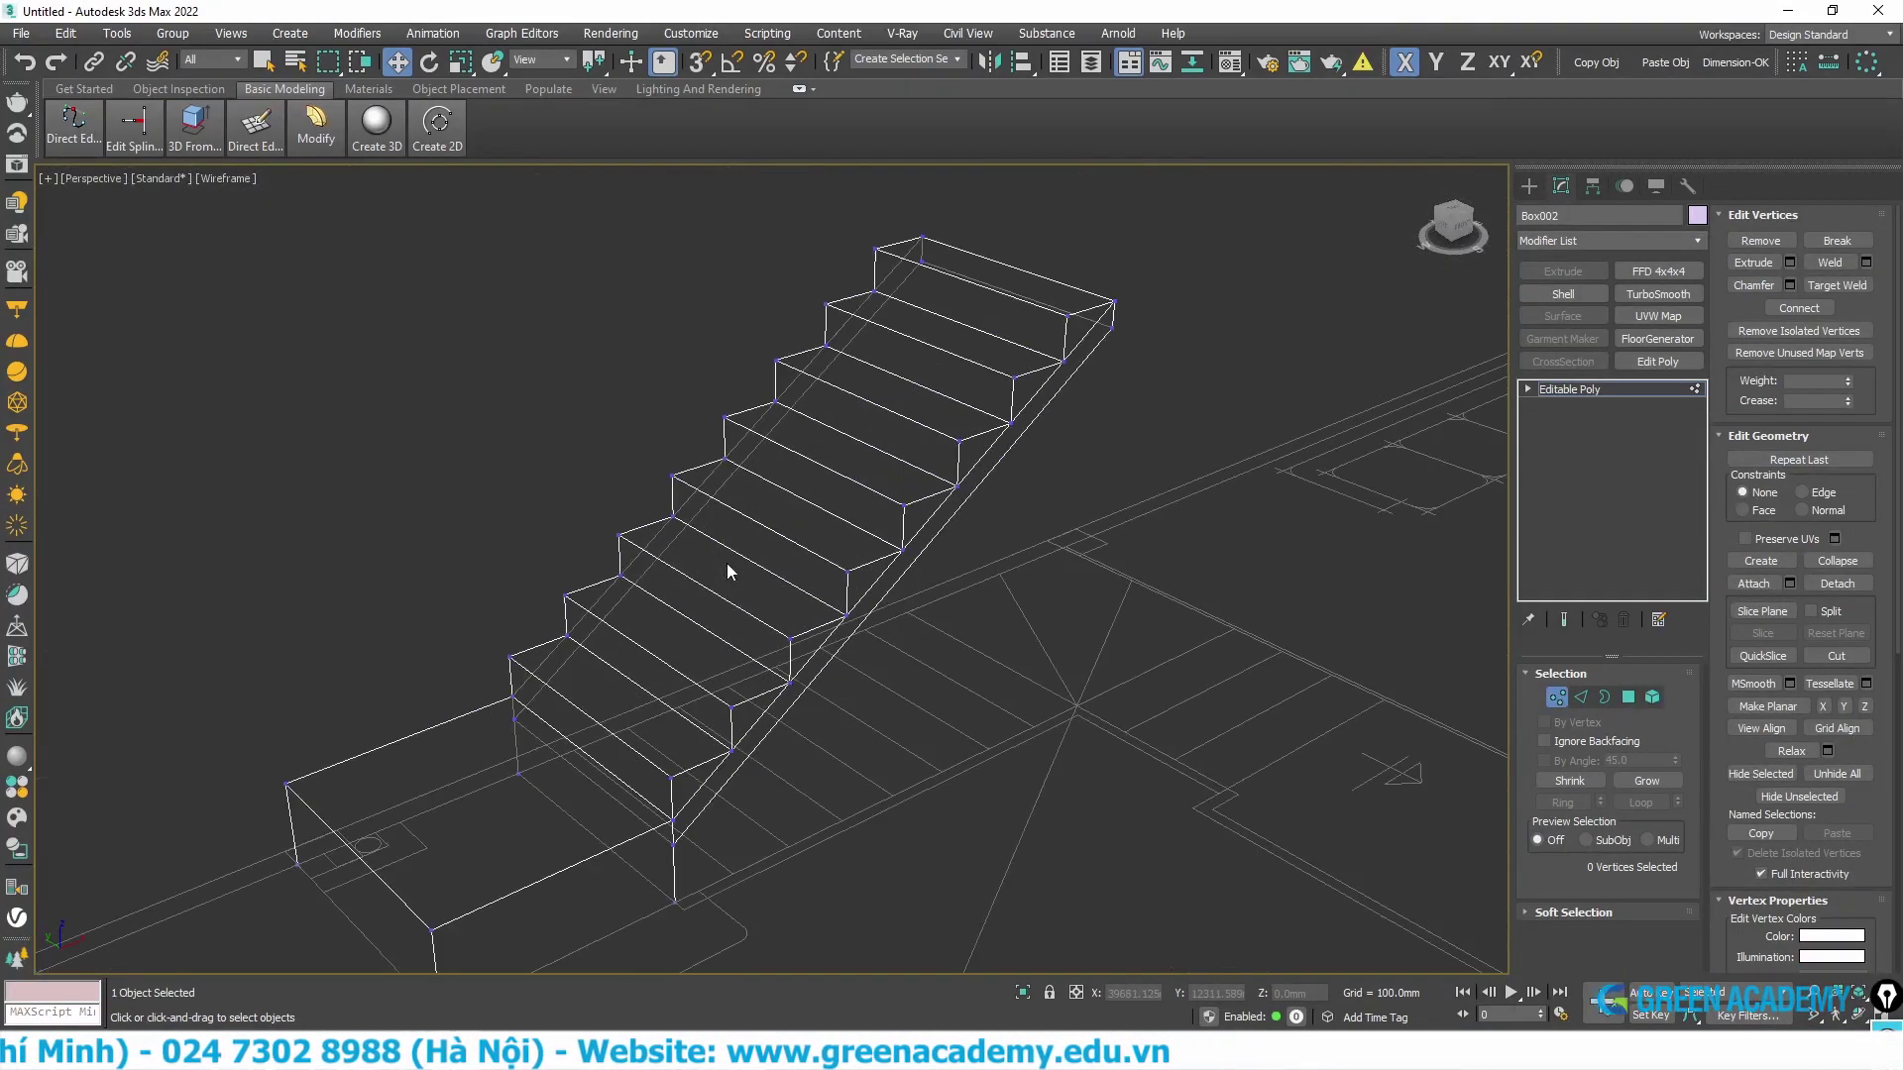
key("F3")
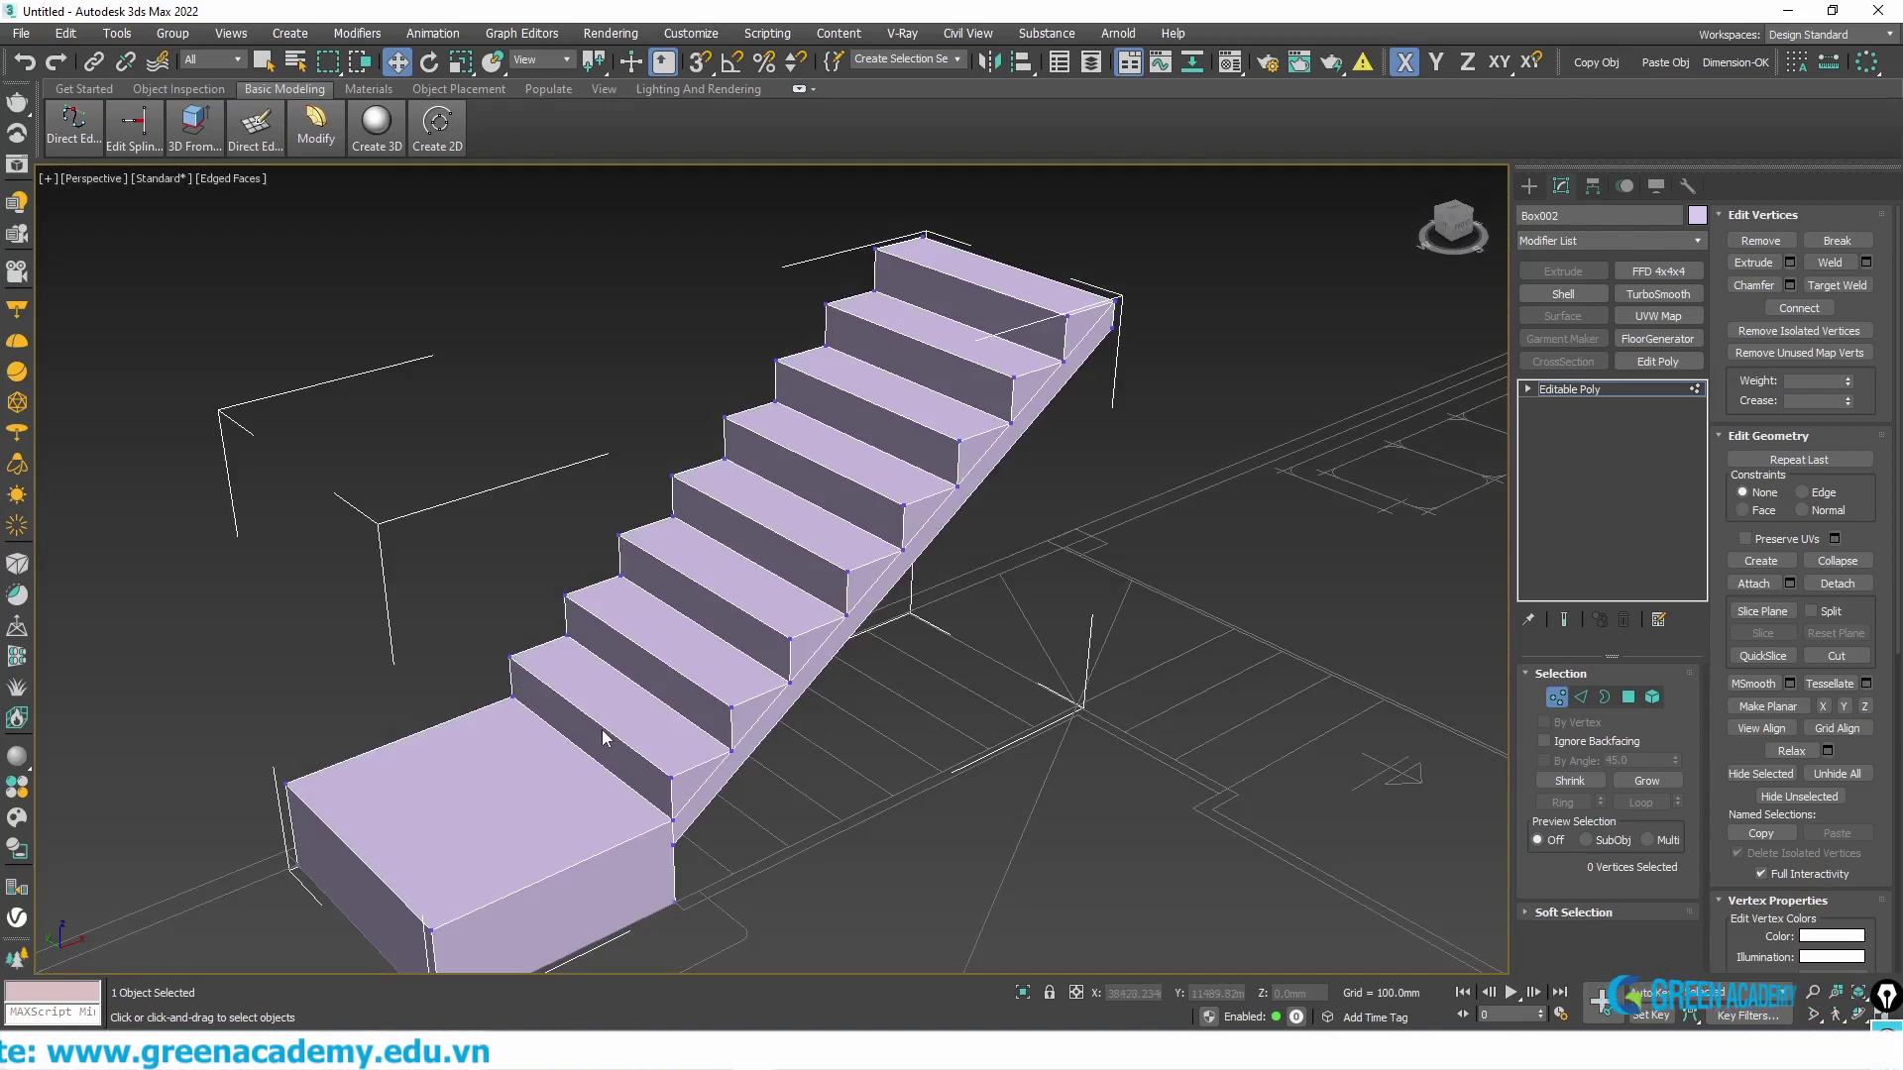
- Zoom and pan around the landing corner and upper steps to inspect the staircase
scroll(629, 658, "up", 3)
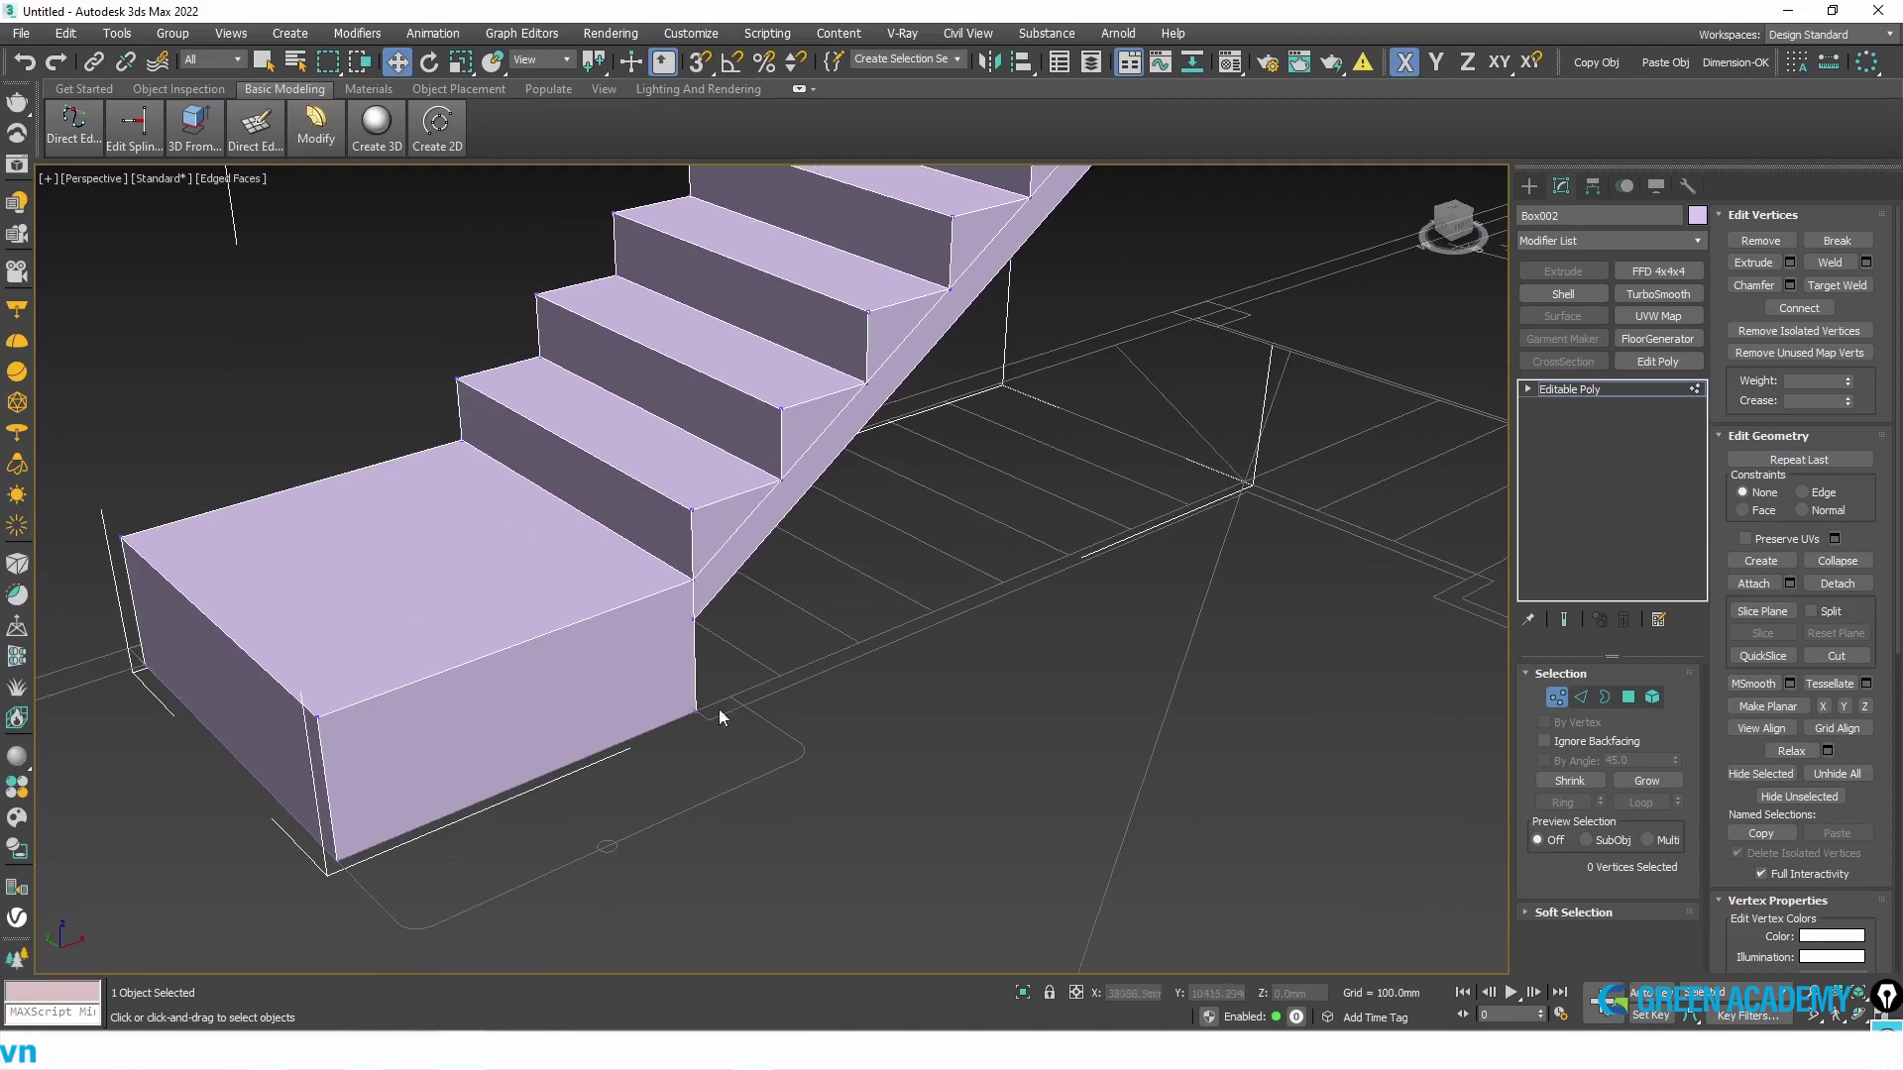
scroll(717, 710, "up", 3)
middle_click_drag(275, 860, 474, 670)
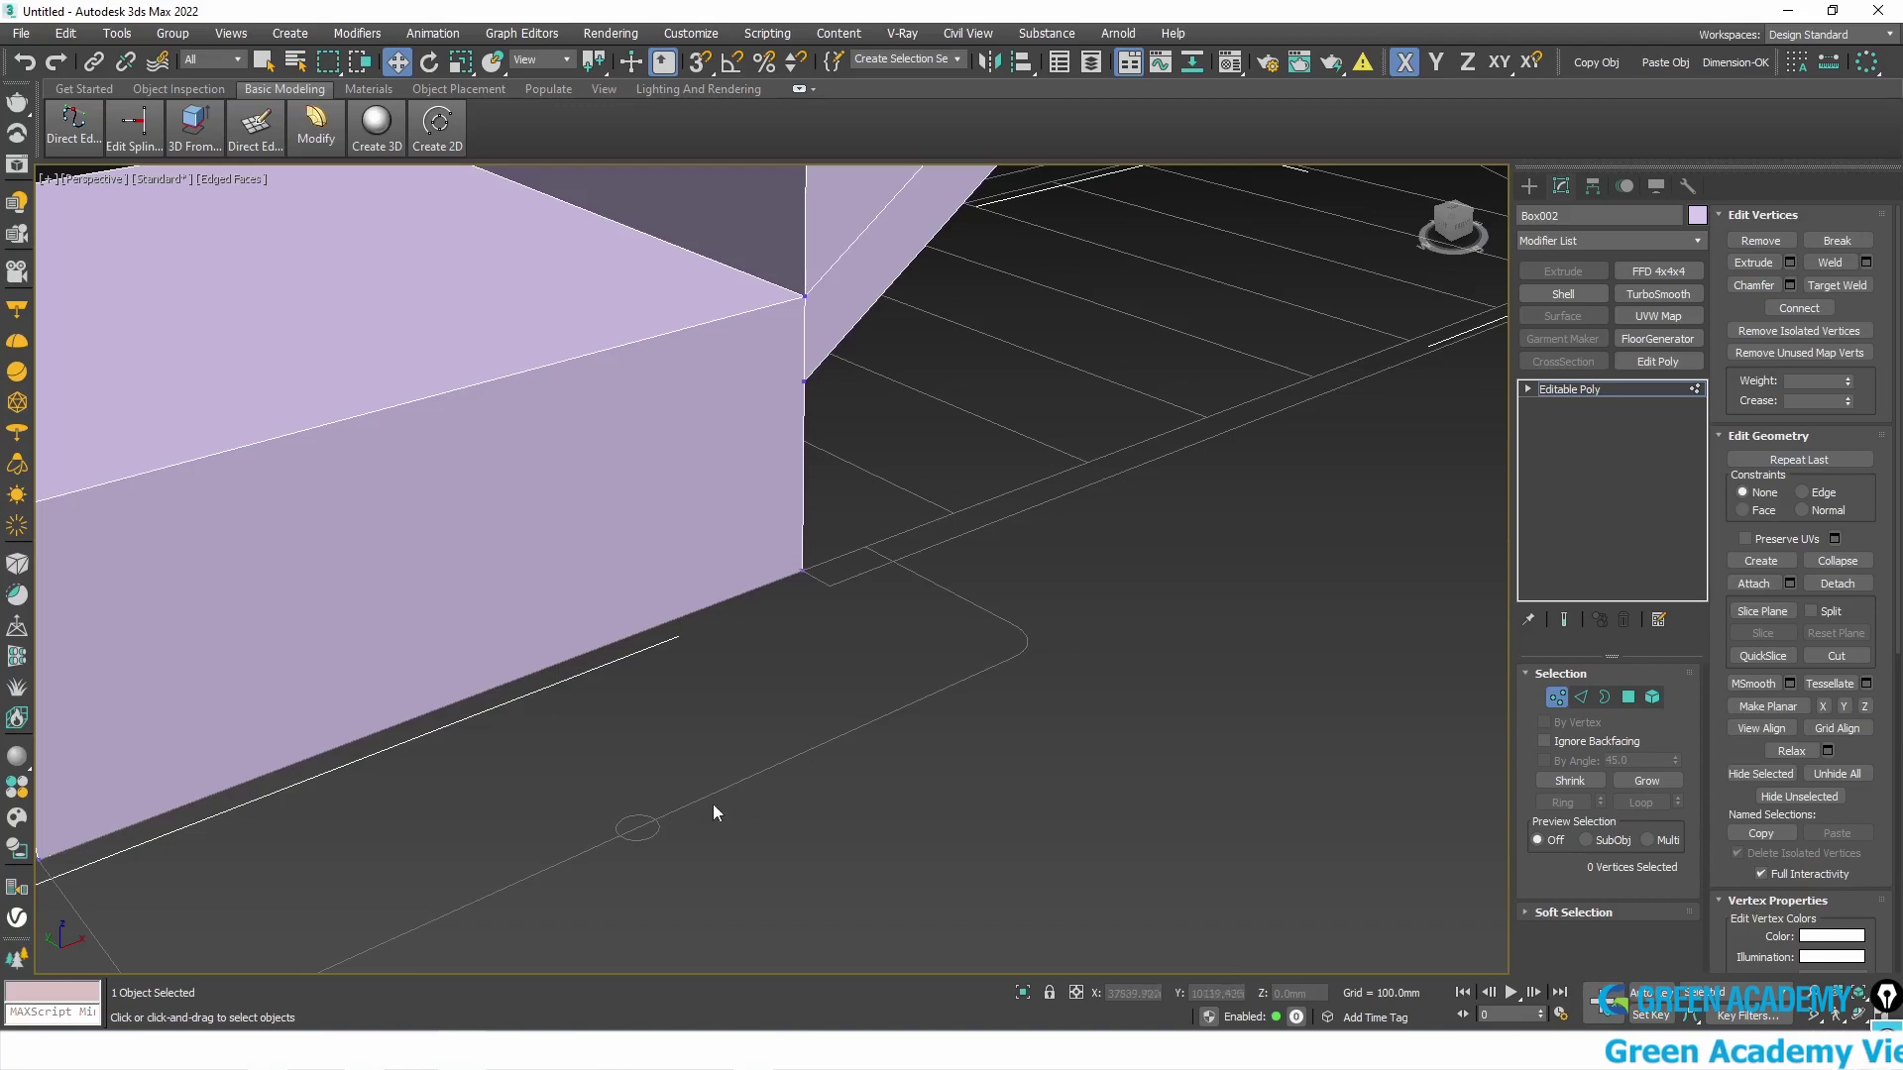
scroll(860, 624, "down", 5)
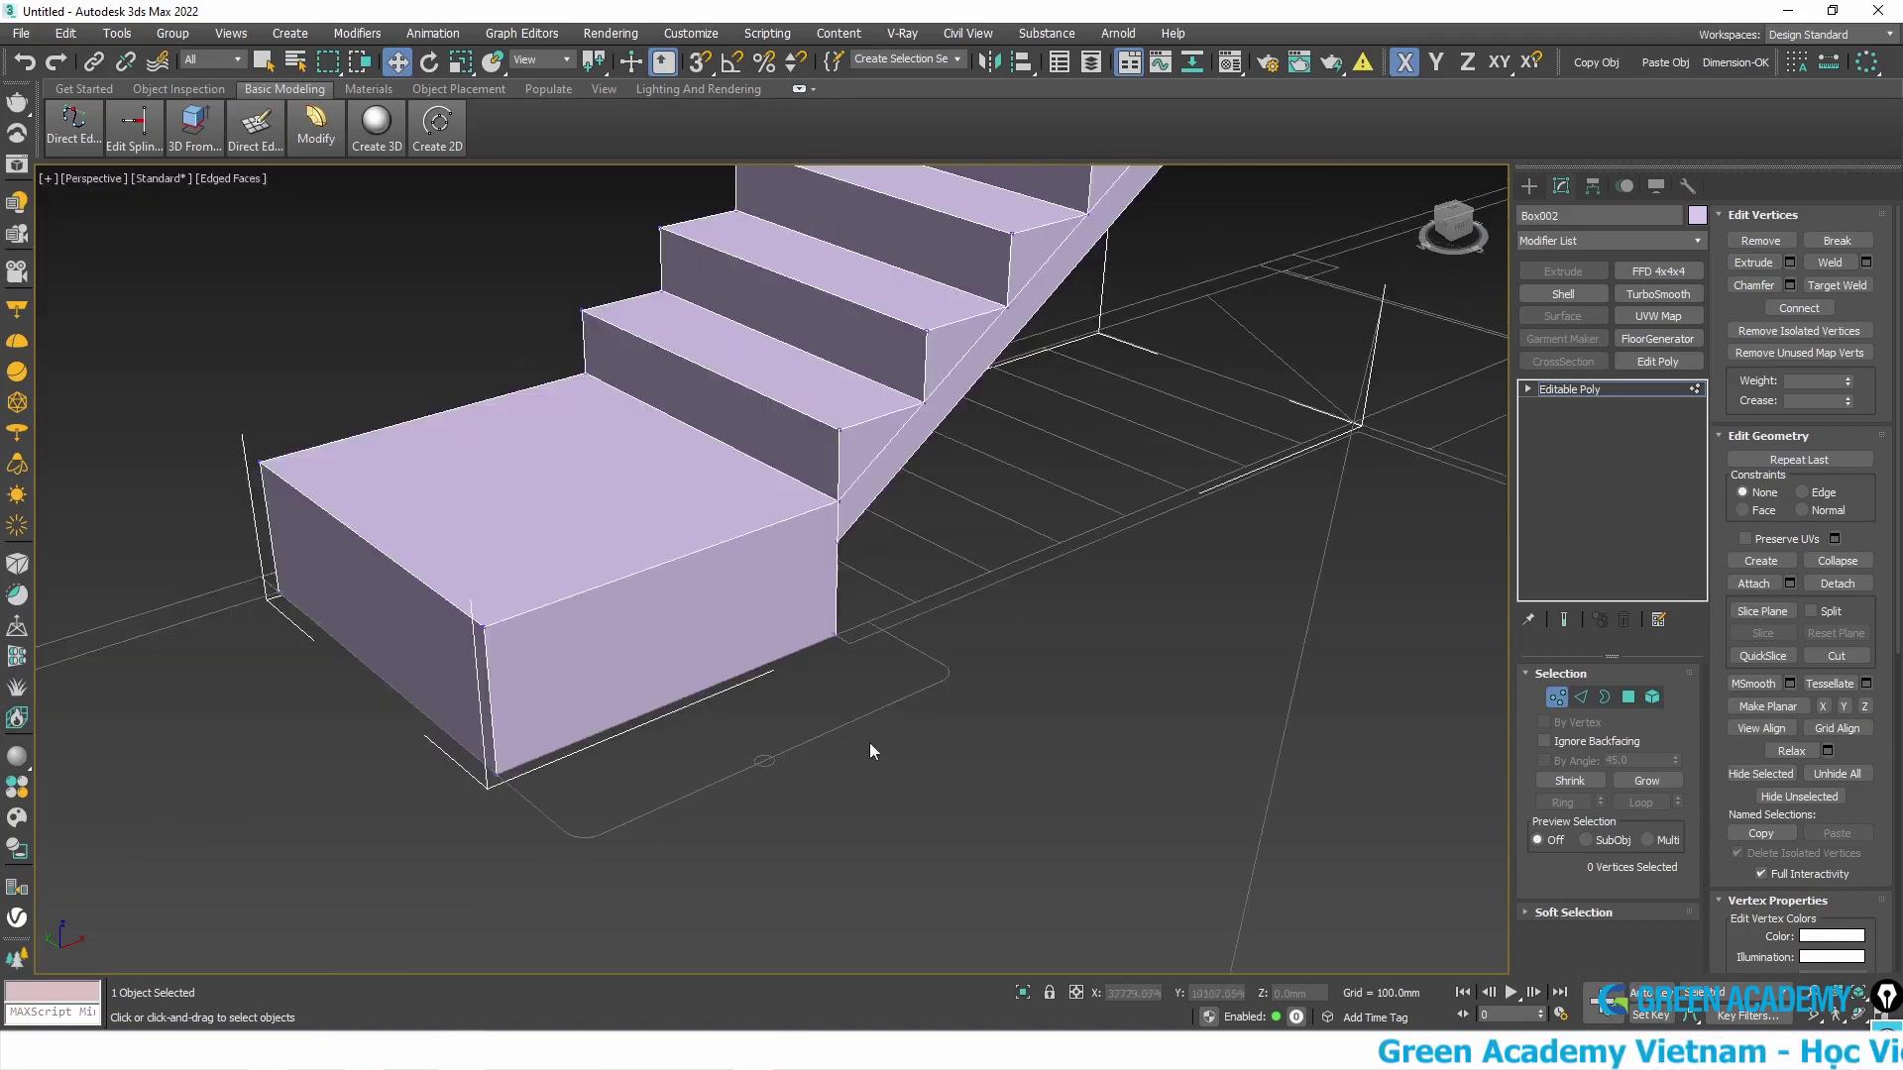
middle_click_drag(1072, 313, 759, 549)
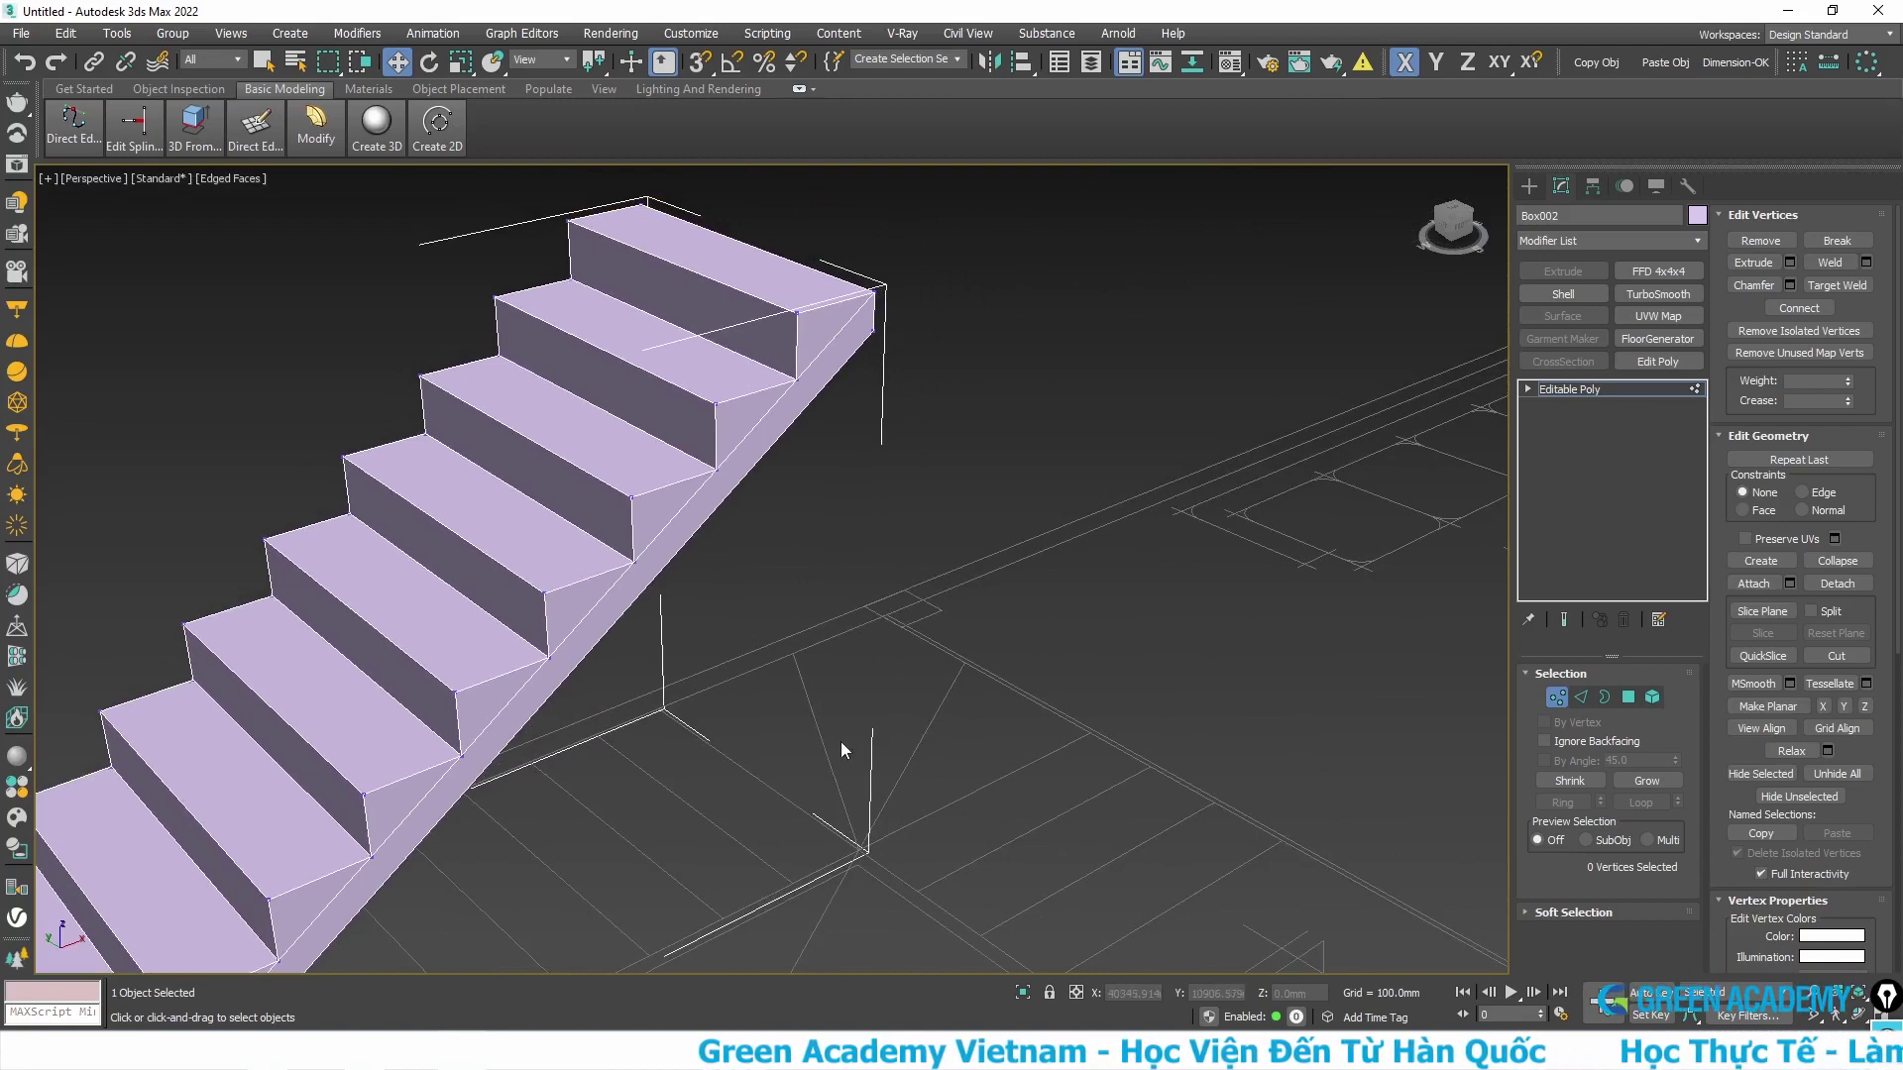
scroll(840, 741, "up", 3)
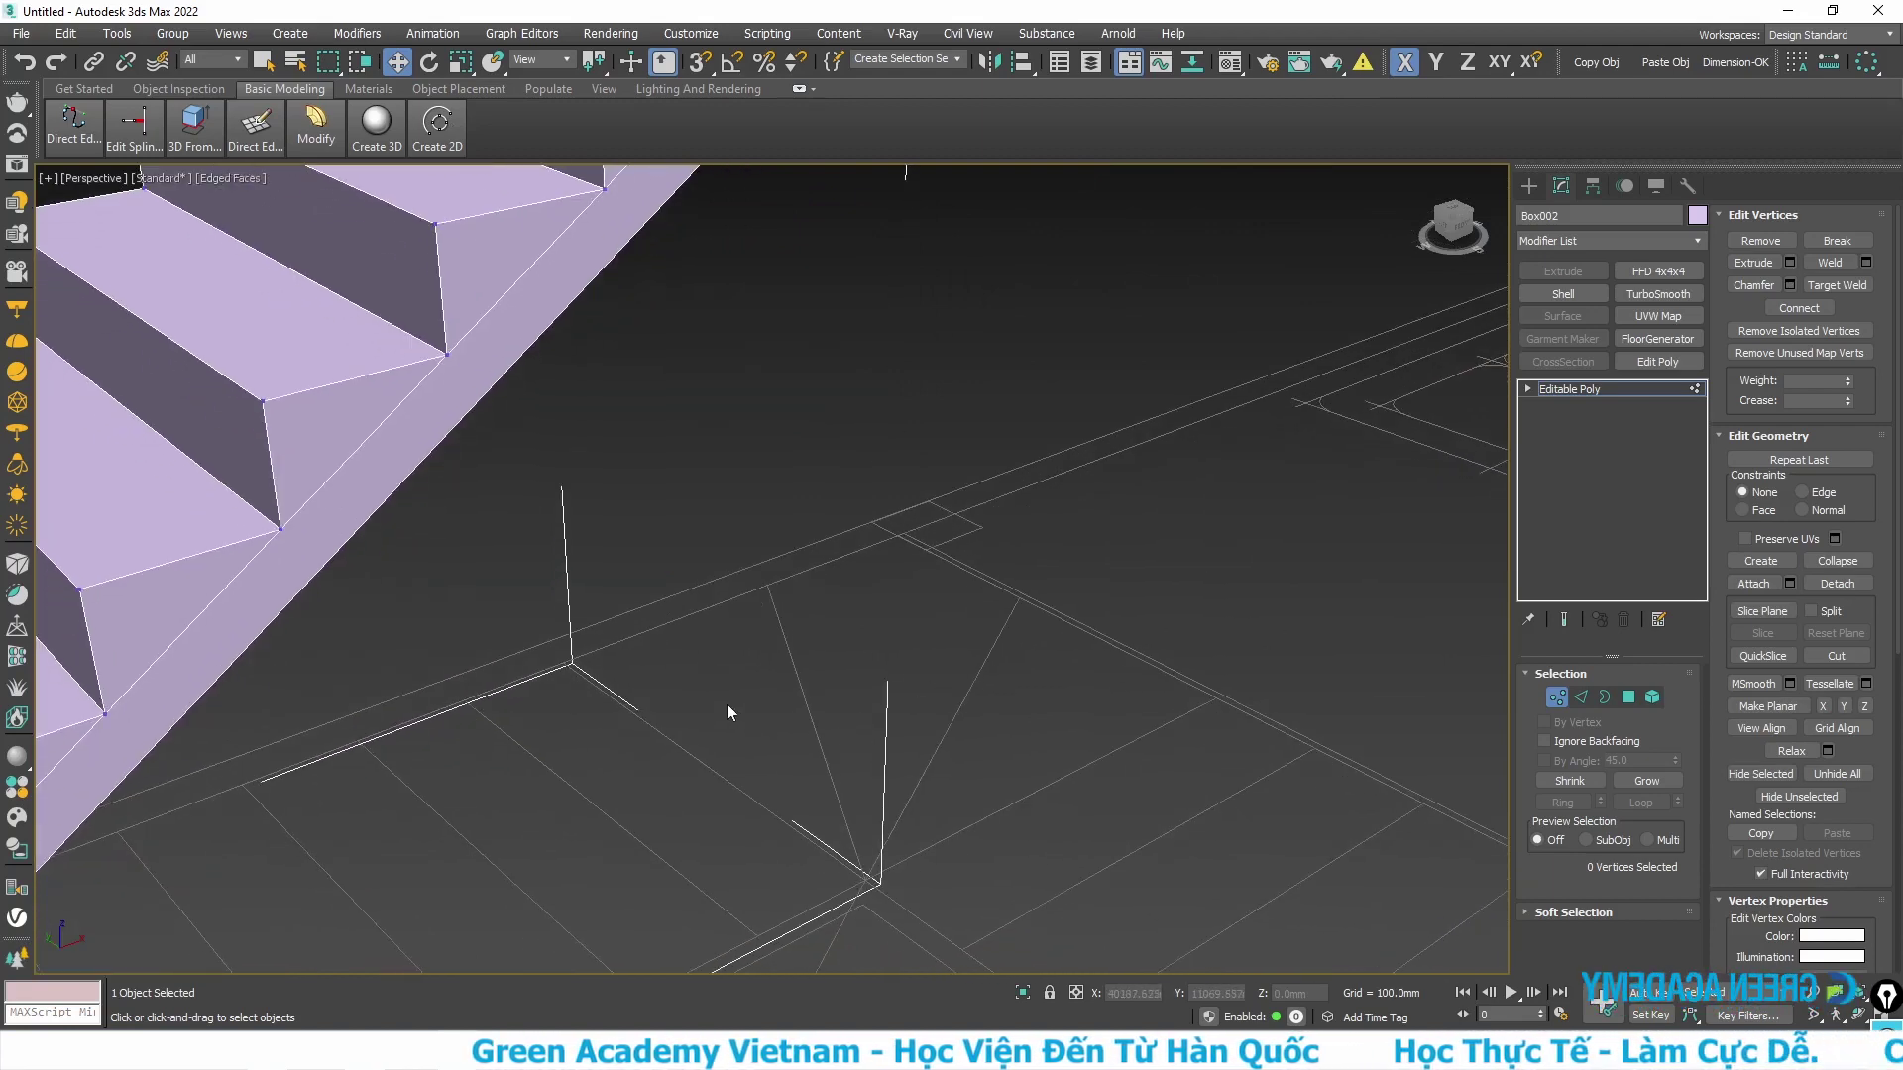
- Hand-write the numbers 1, 2 and 3 on the floor plan, then clear them
left_click_drag(732, 701, 716, 677)
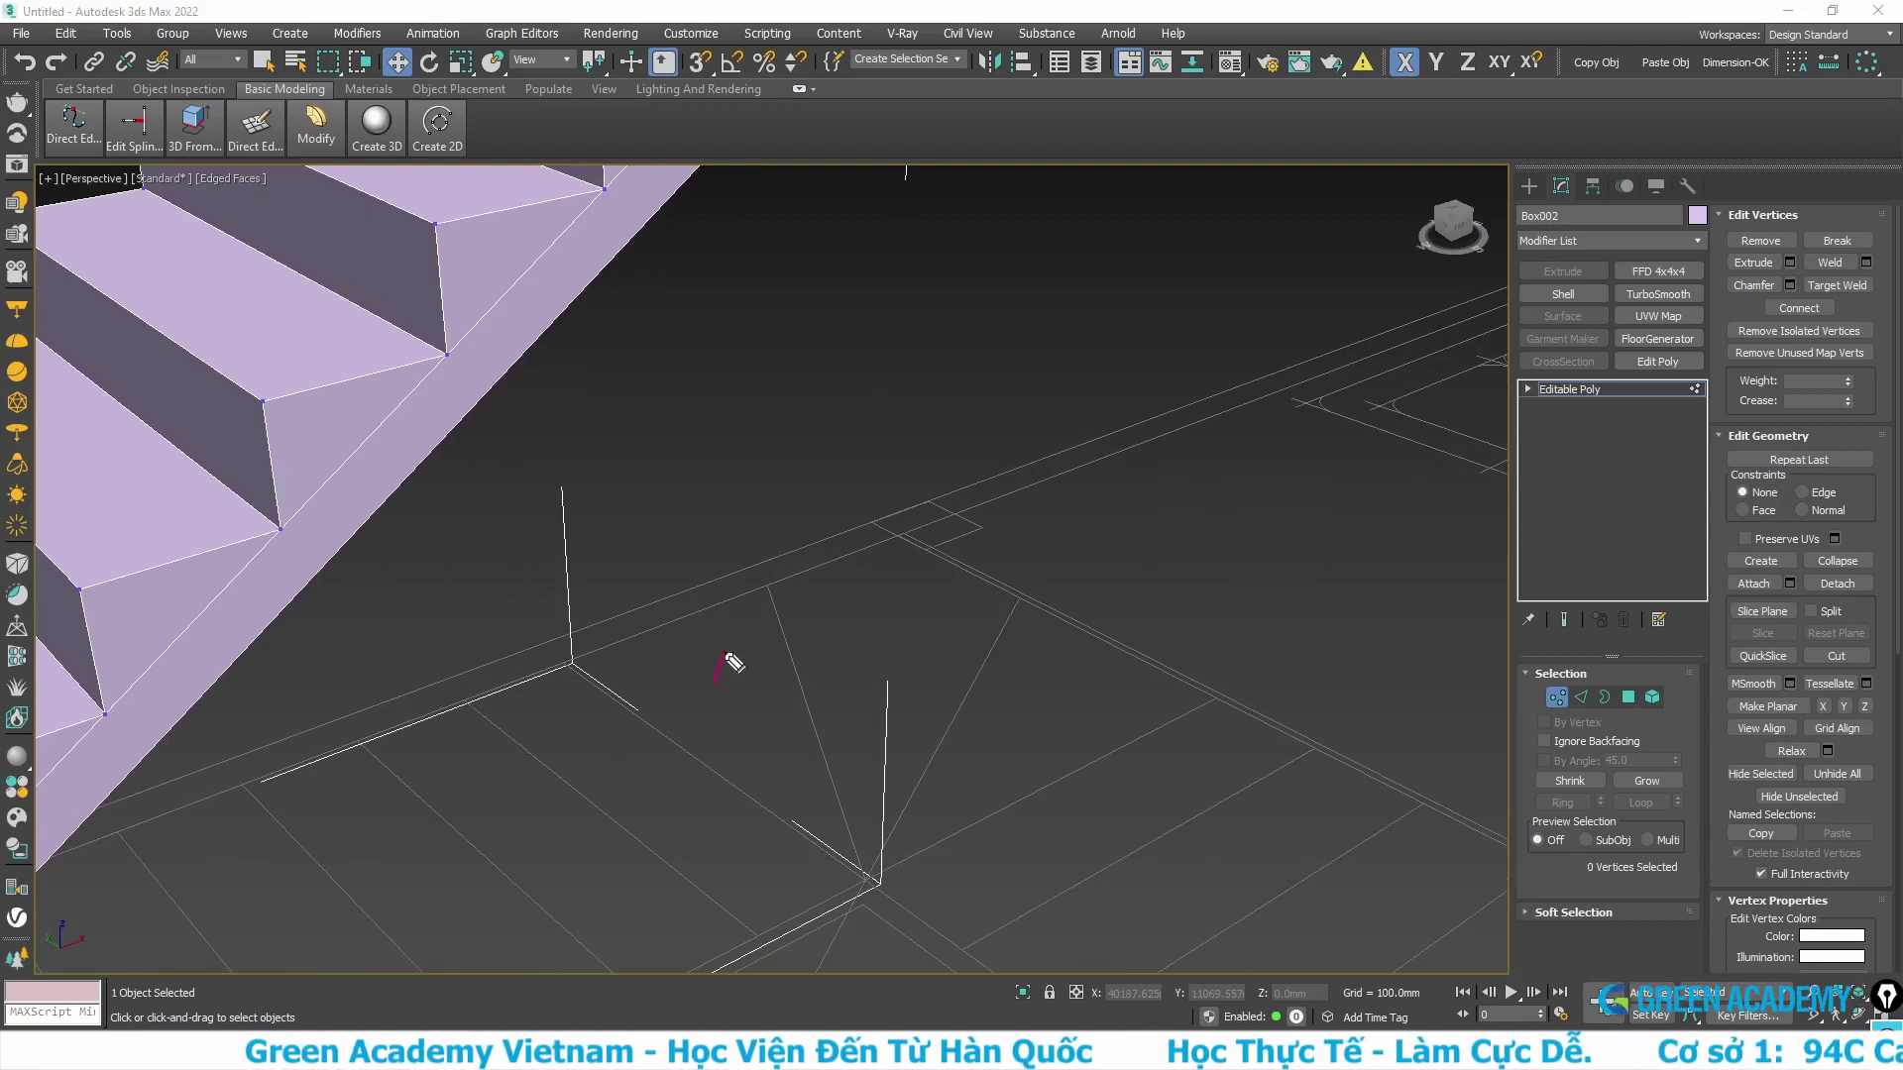
left_click_drag(830, 644, 888, 677)
left_click_drag(1020, 706, 1001, 735)
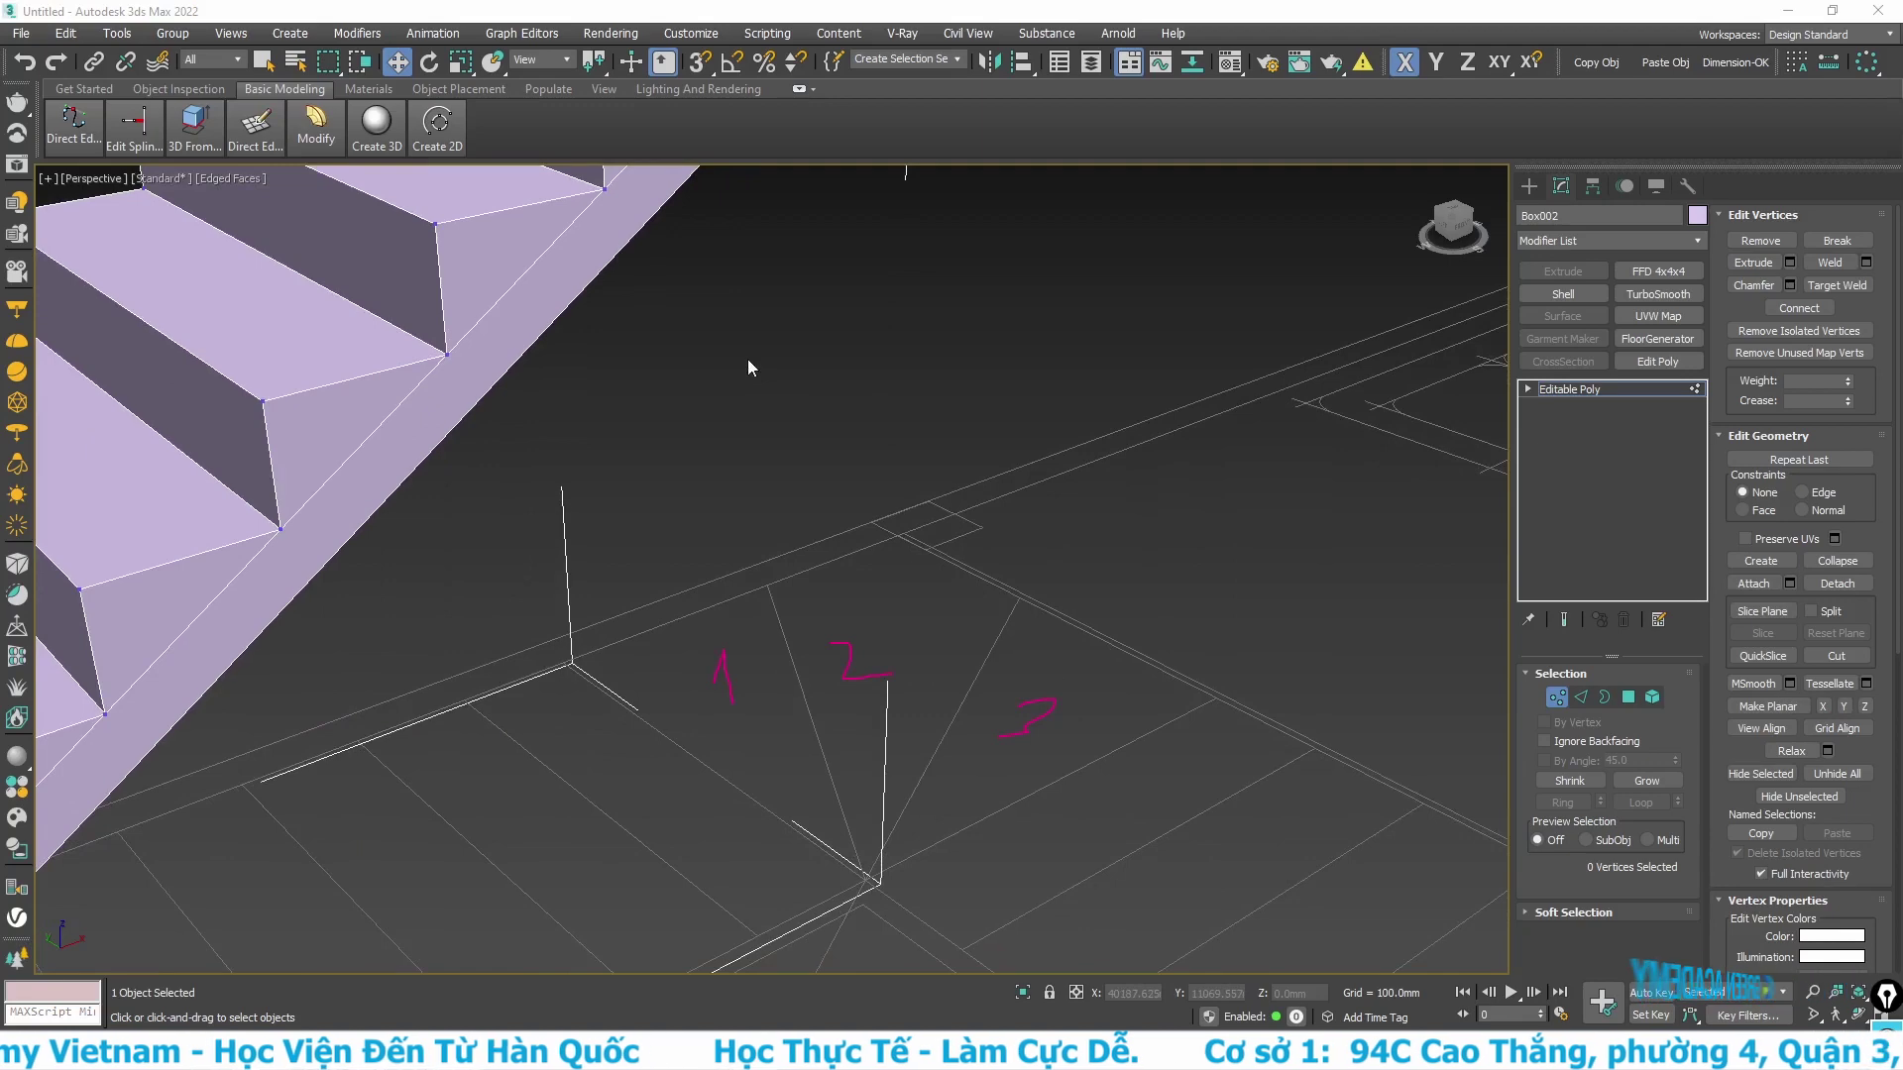
key("Escape")
- Zoom and orbit the view to look at the top of the stair from another angle
scroll(659, 358, "down", 3)
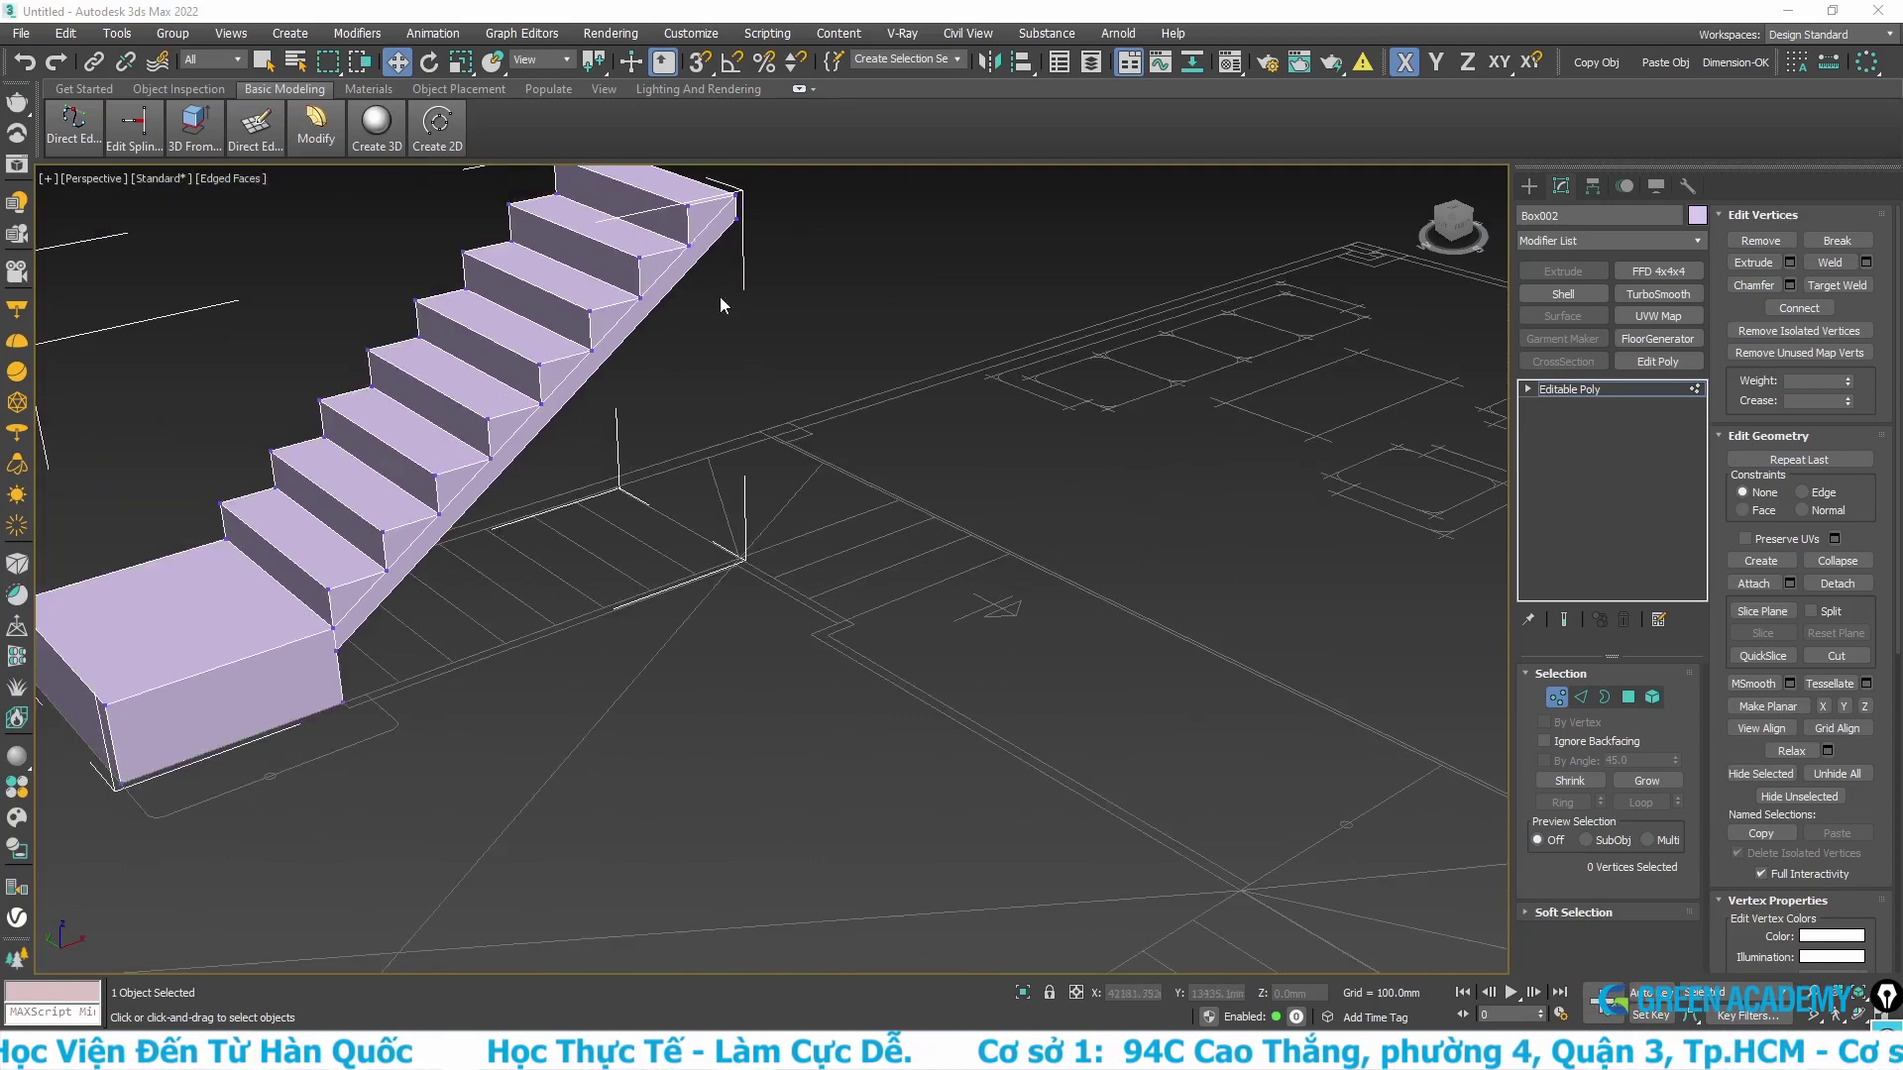
scroll(741, 238, "up", 2)
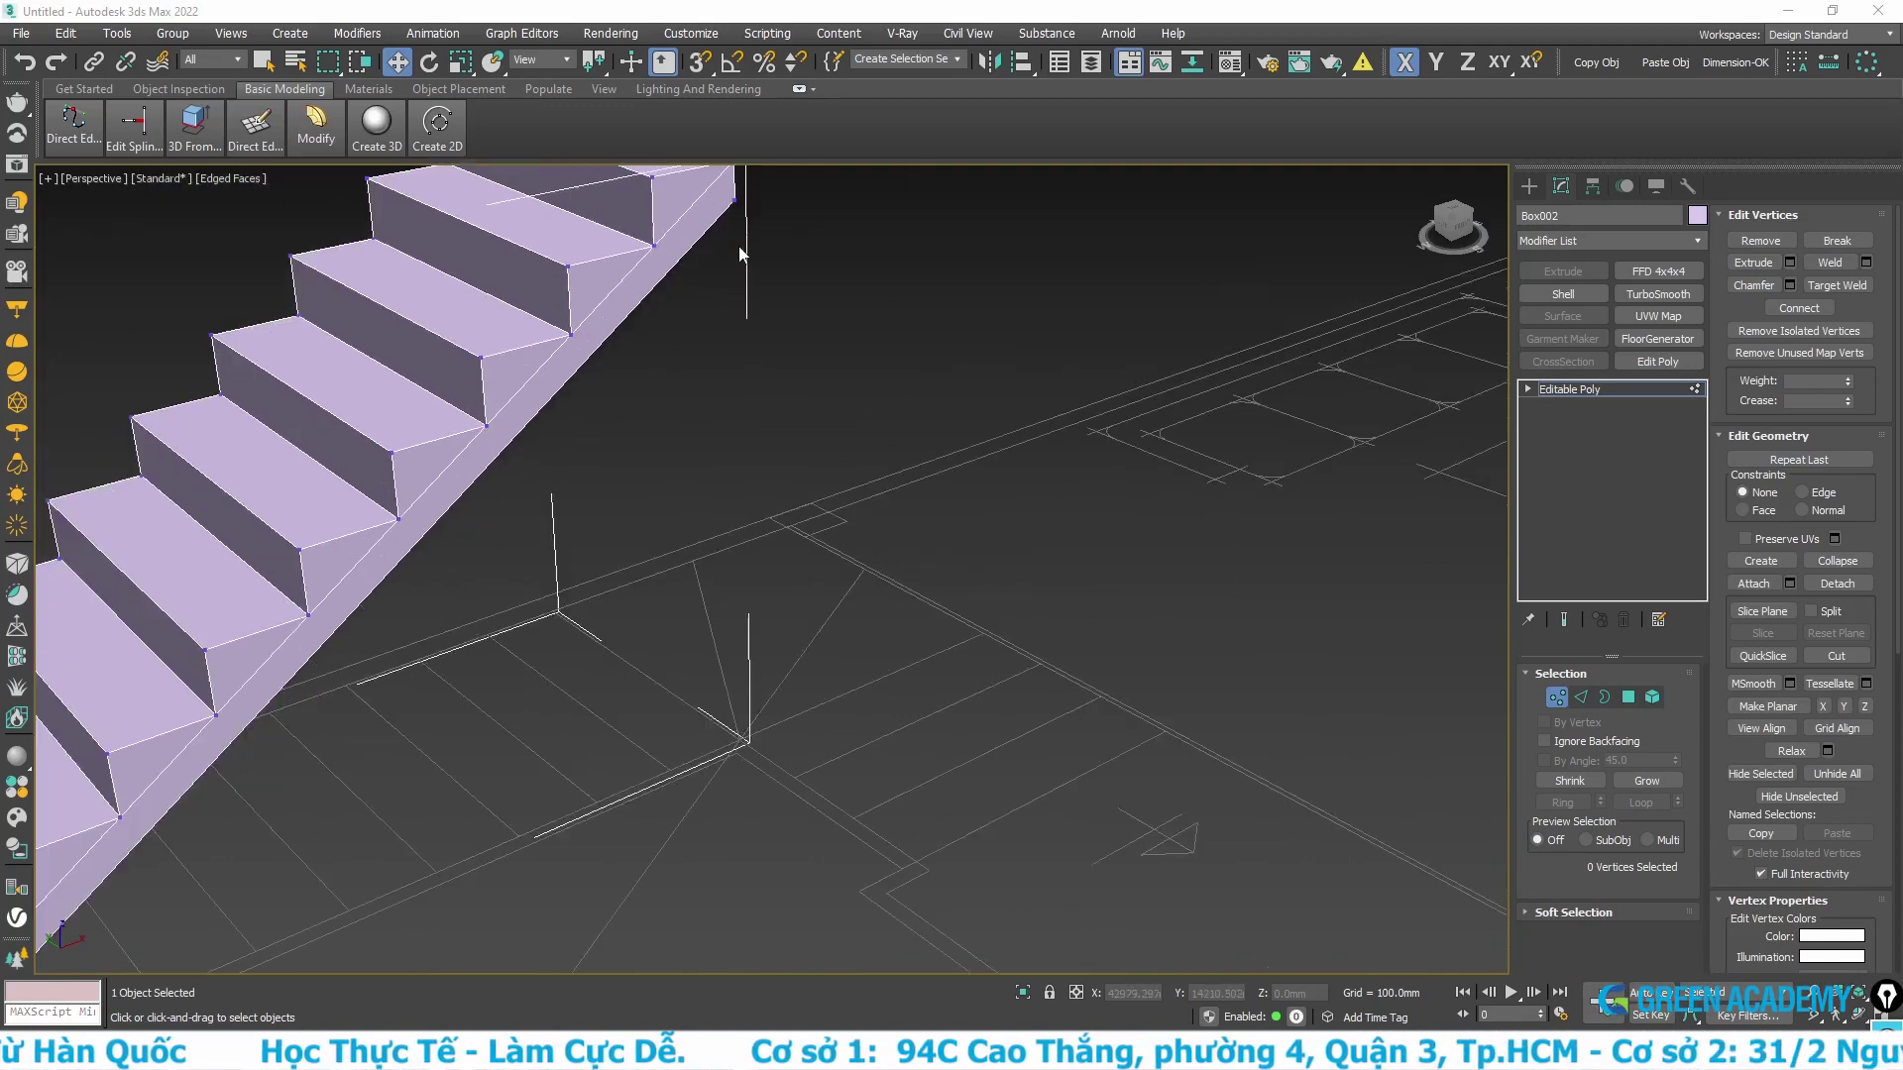
scroll(714, 287, "up", 2)
scroll(708, 306, "up", 1)
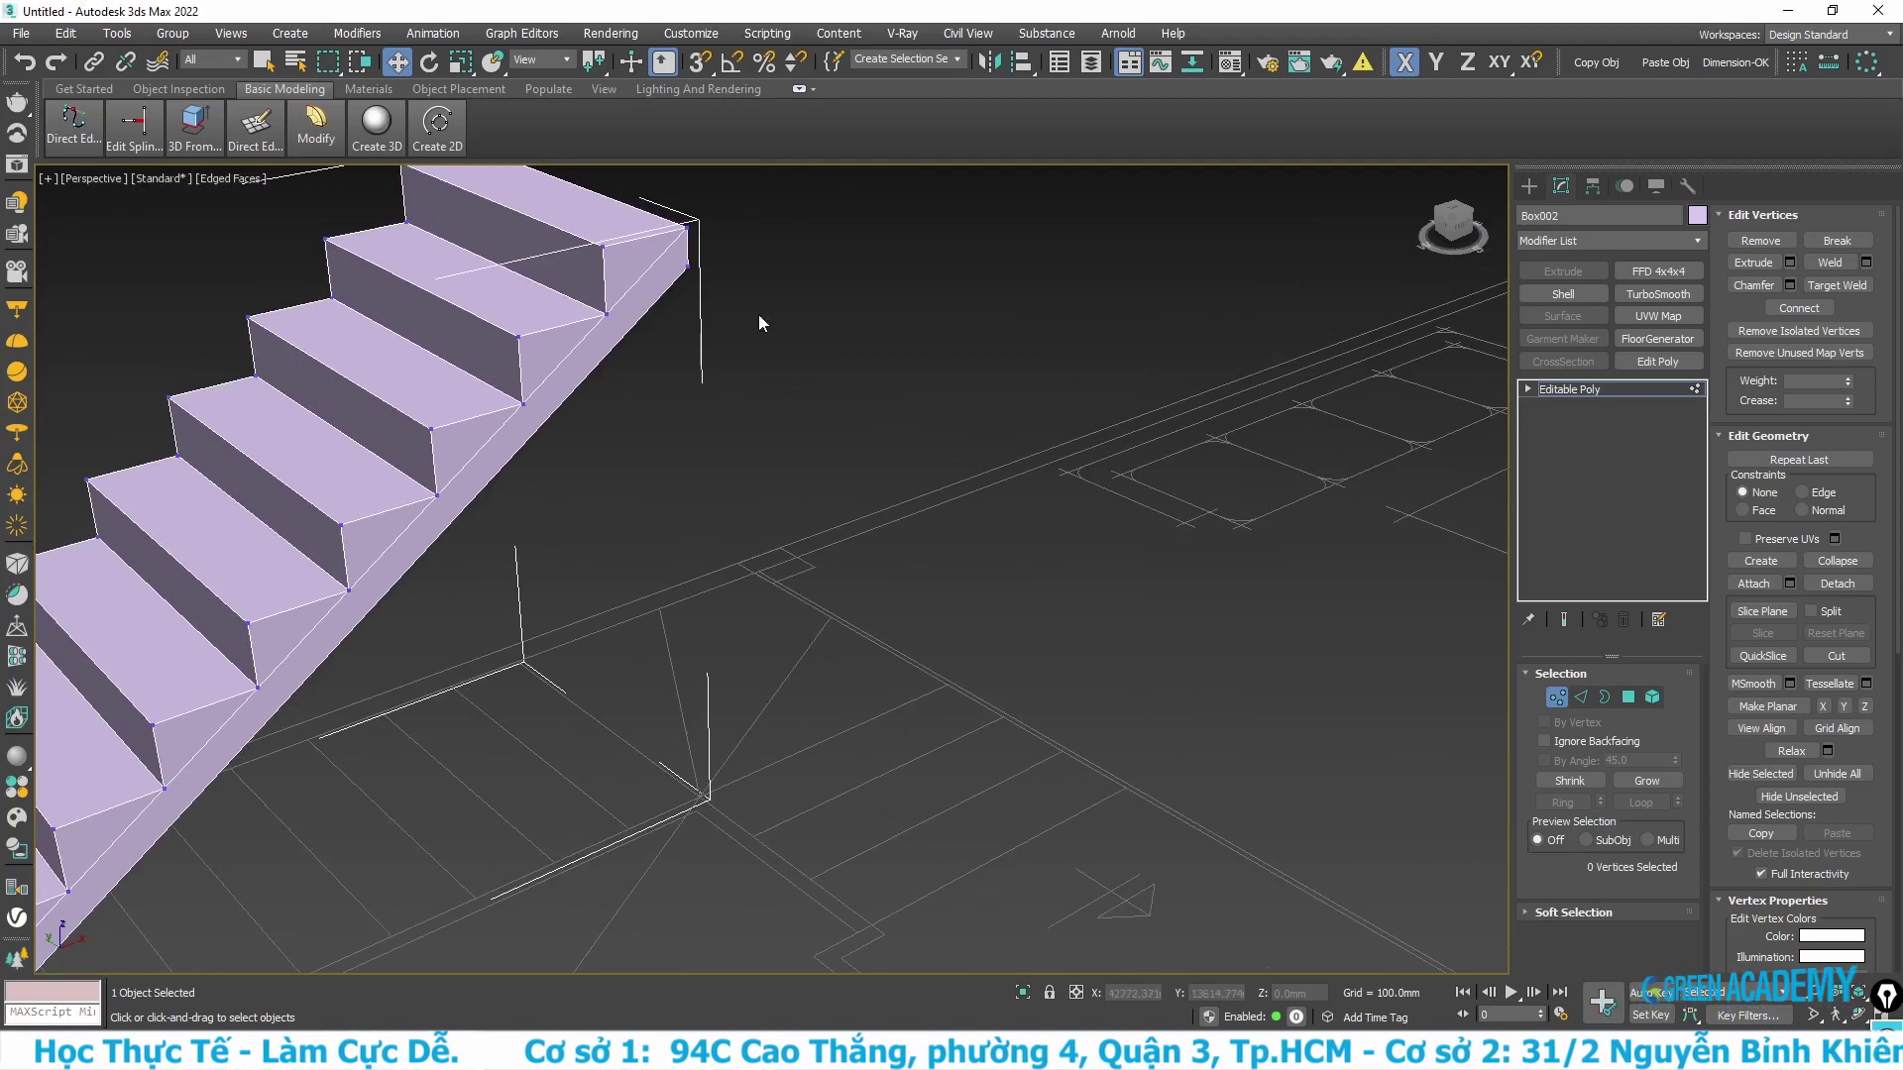
middle_click_drag(765, 319, 739, 408, "alt")
mouse_move(731, 476)
middle_mouse_down("alt")
mouse_move(632, 488)
mouse_move(654, 466)
middle_mouse_up("alt")
- Switch to the Front view and begin an annotation stroke at the top step
key("f")
key("alt+c")
left_click(658, 448)
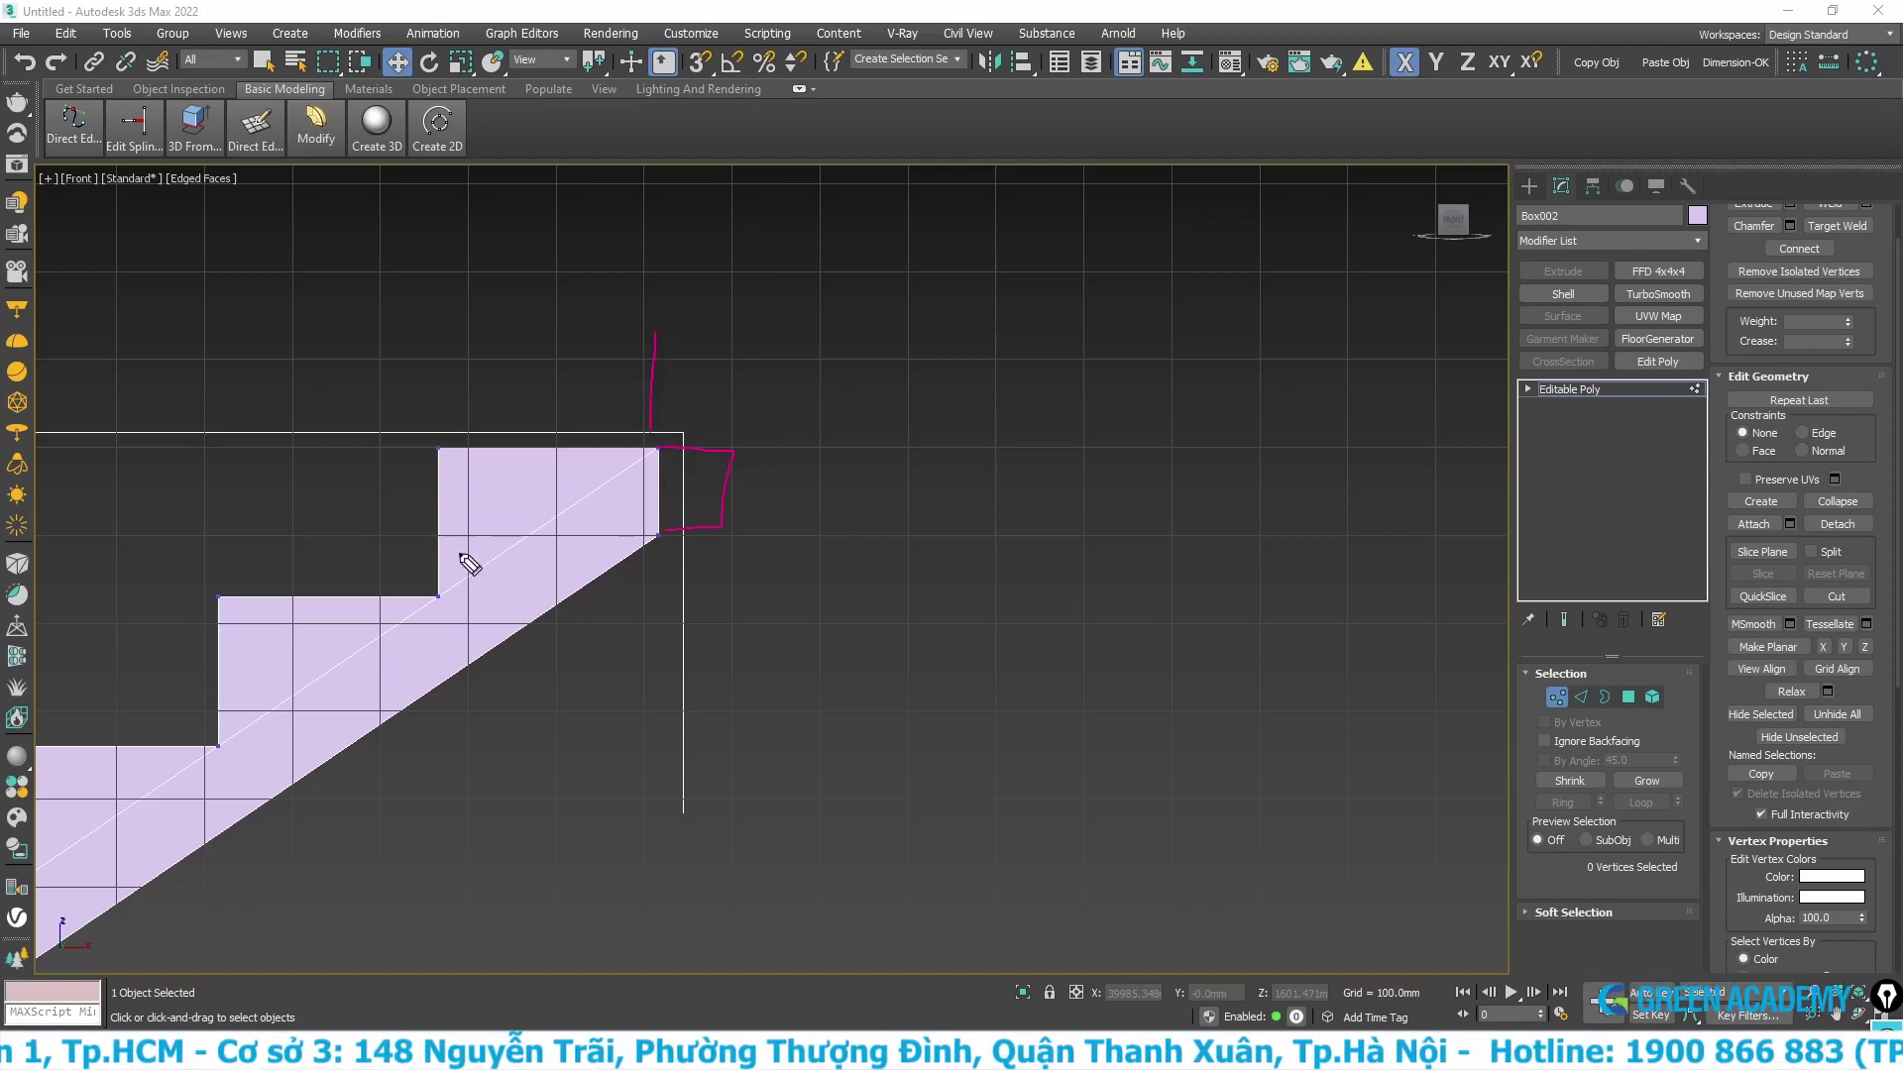
- Sketch landing outline lines right of the top step, plus an arrow across the landing
left_click_drag(659, 329, 917, 339)
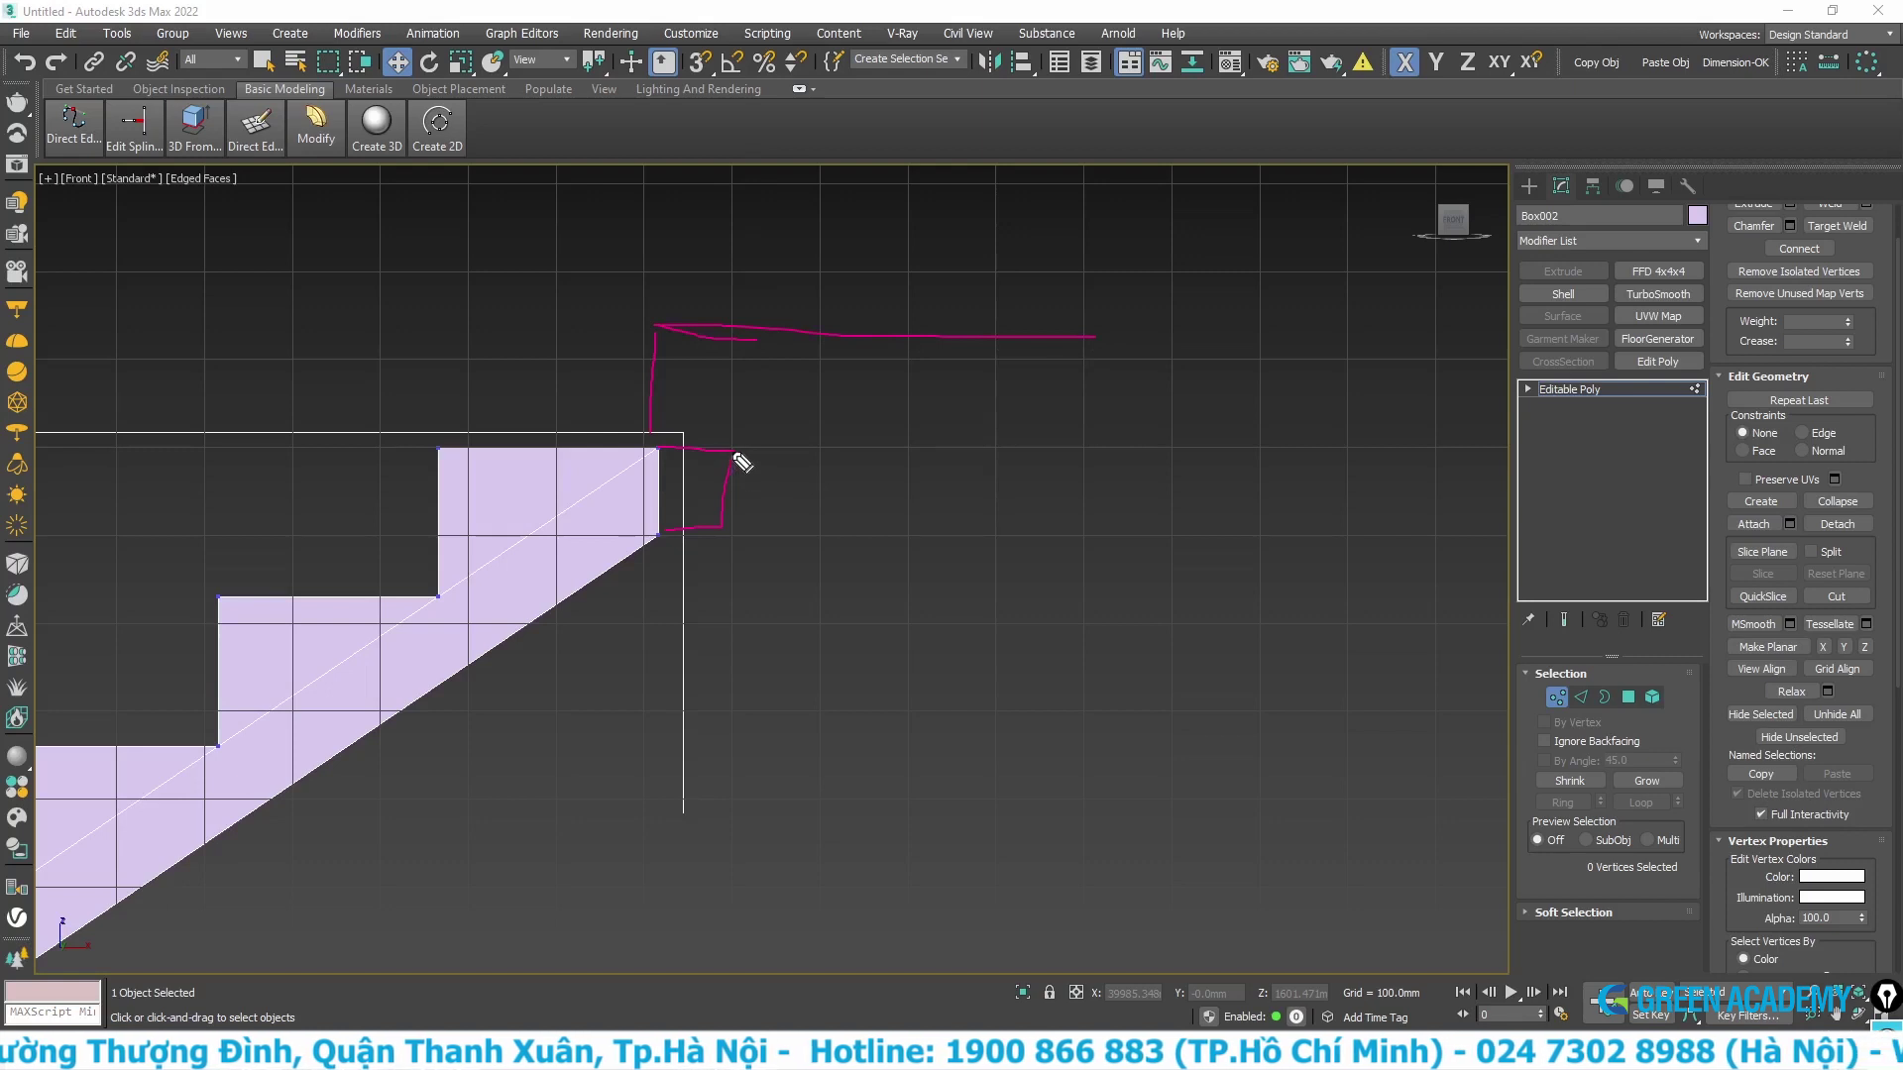
left_click_drag(1099, 340, 1081, 495)
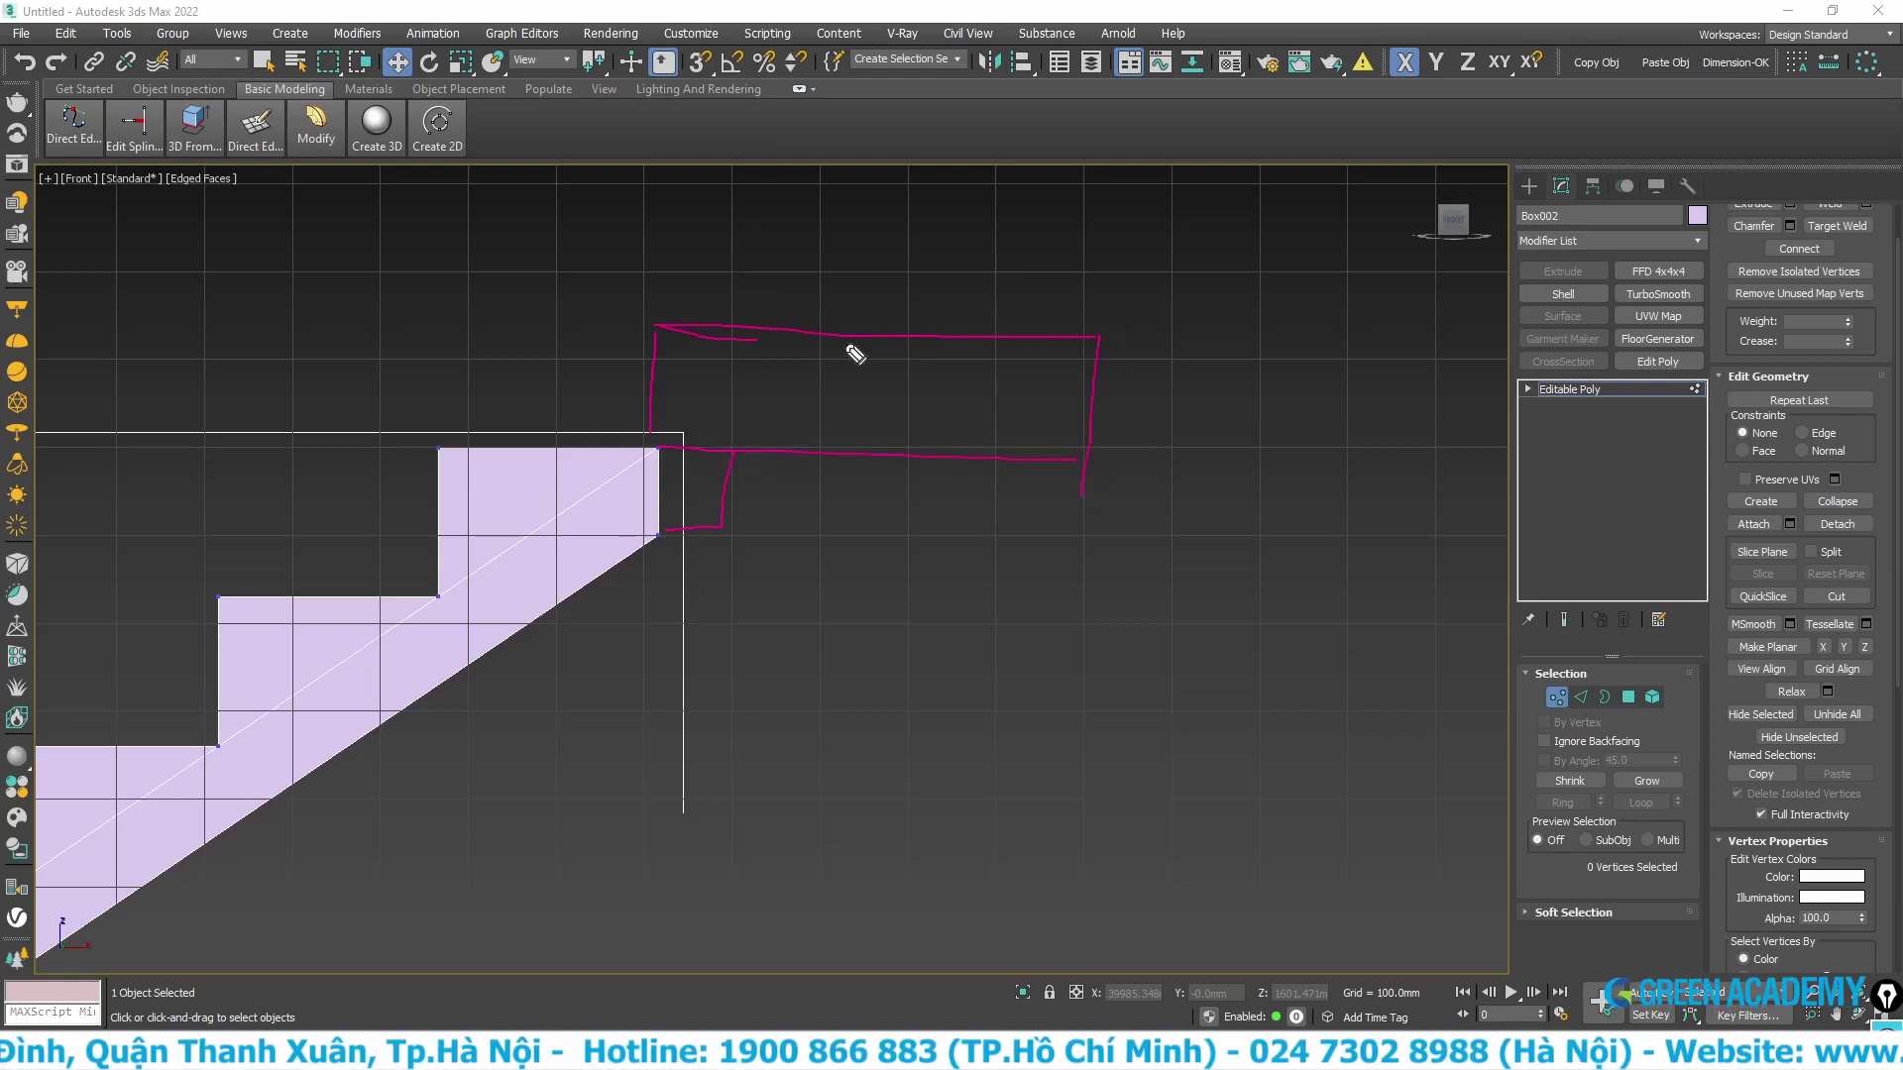
left_click_drag(741, 344, 730, 441)
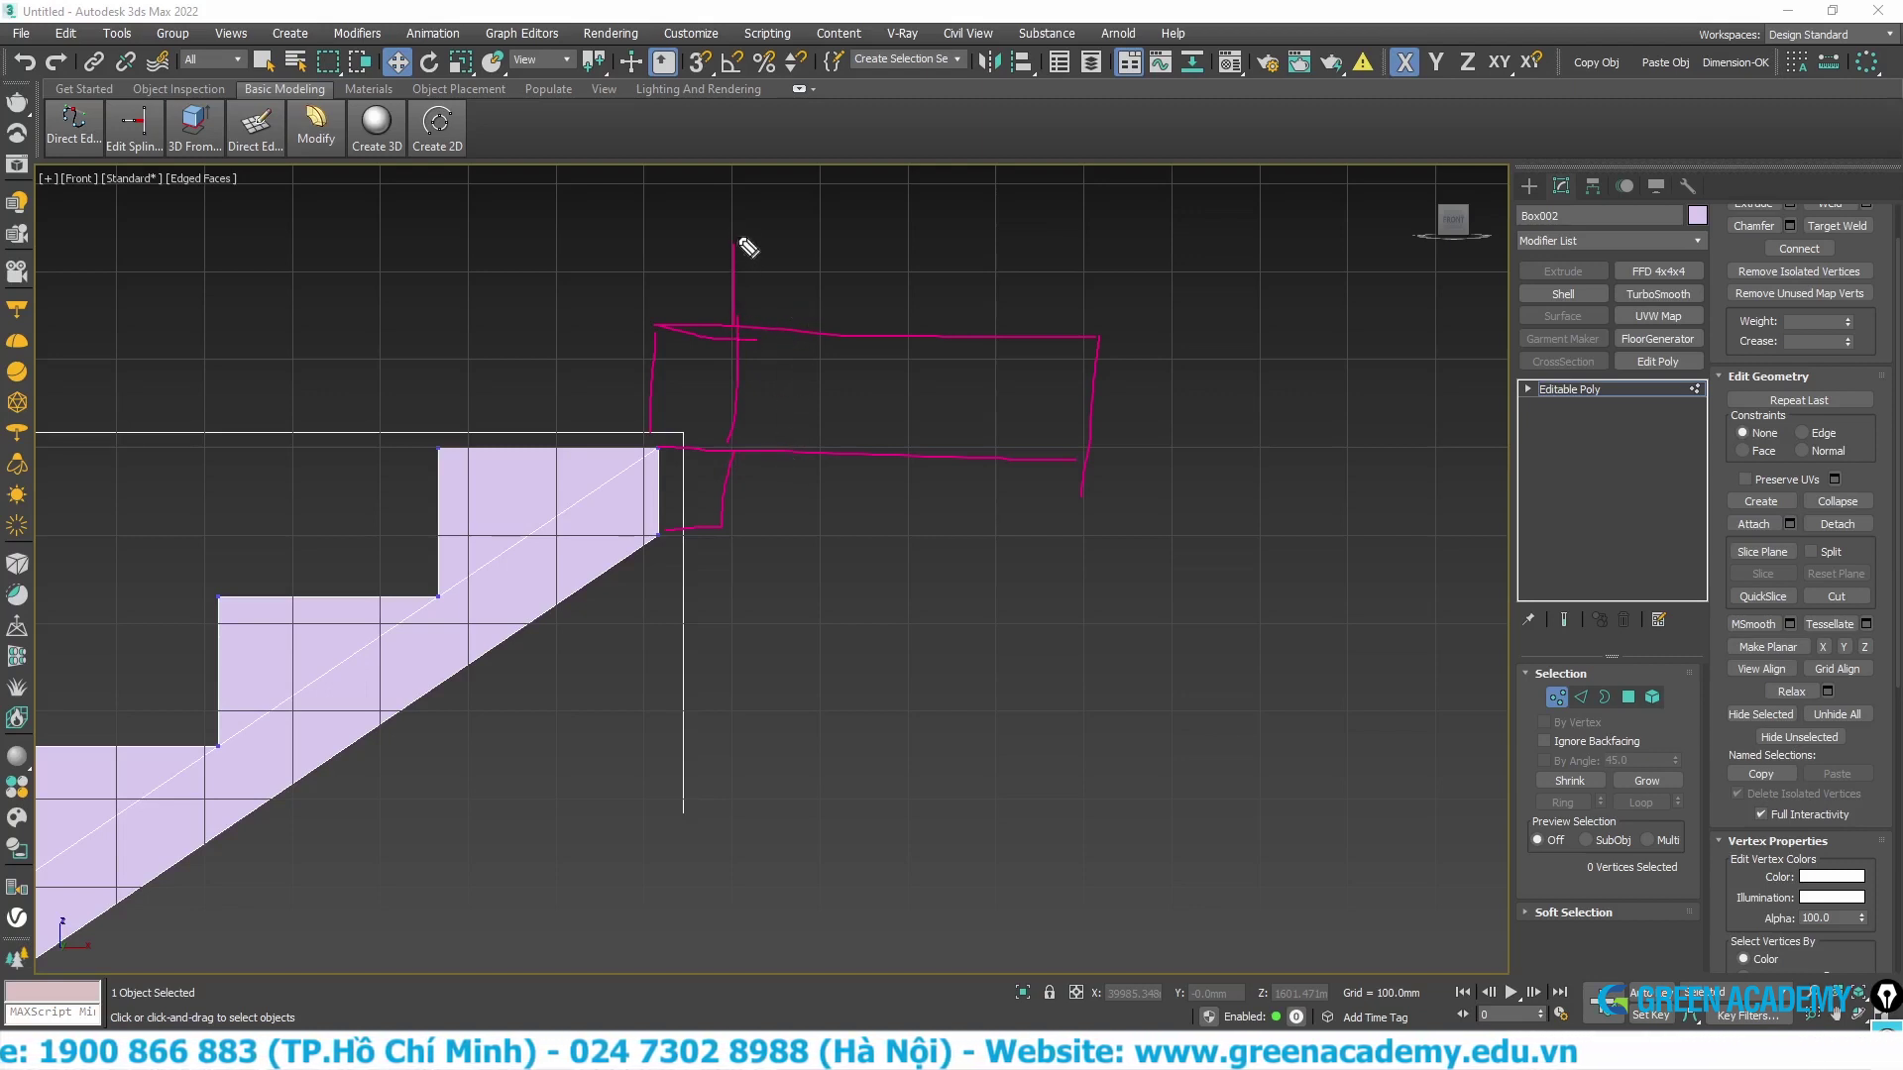
mouse_move(847, 245)
left_mouse_down()
mouse_move(929, 247)
mouse_move(877, 254)
left_mouse_up()
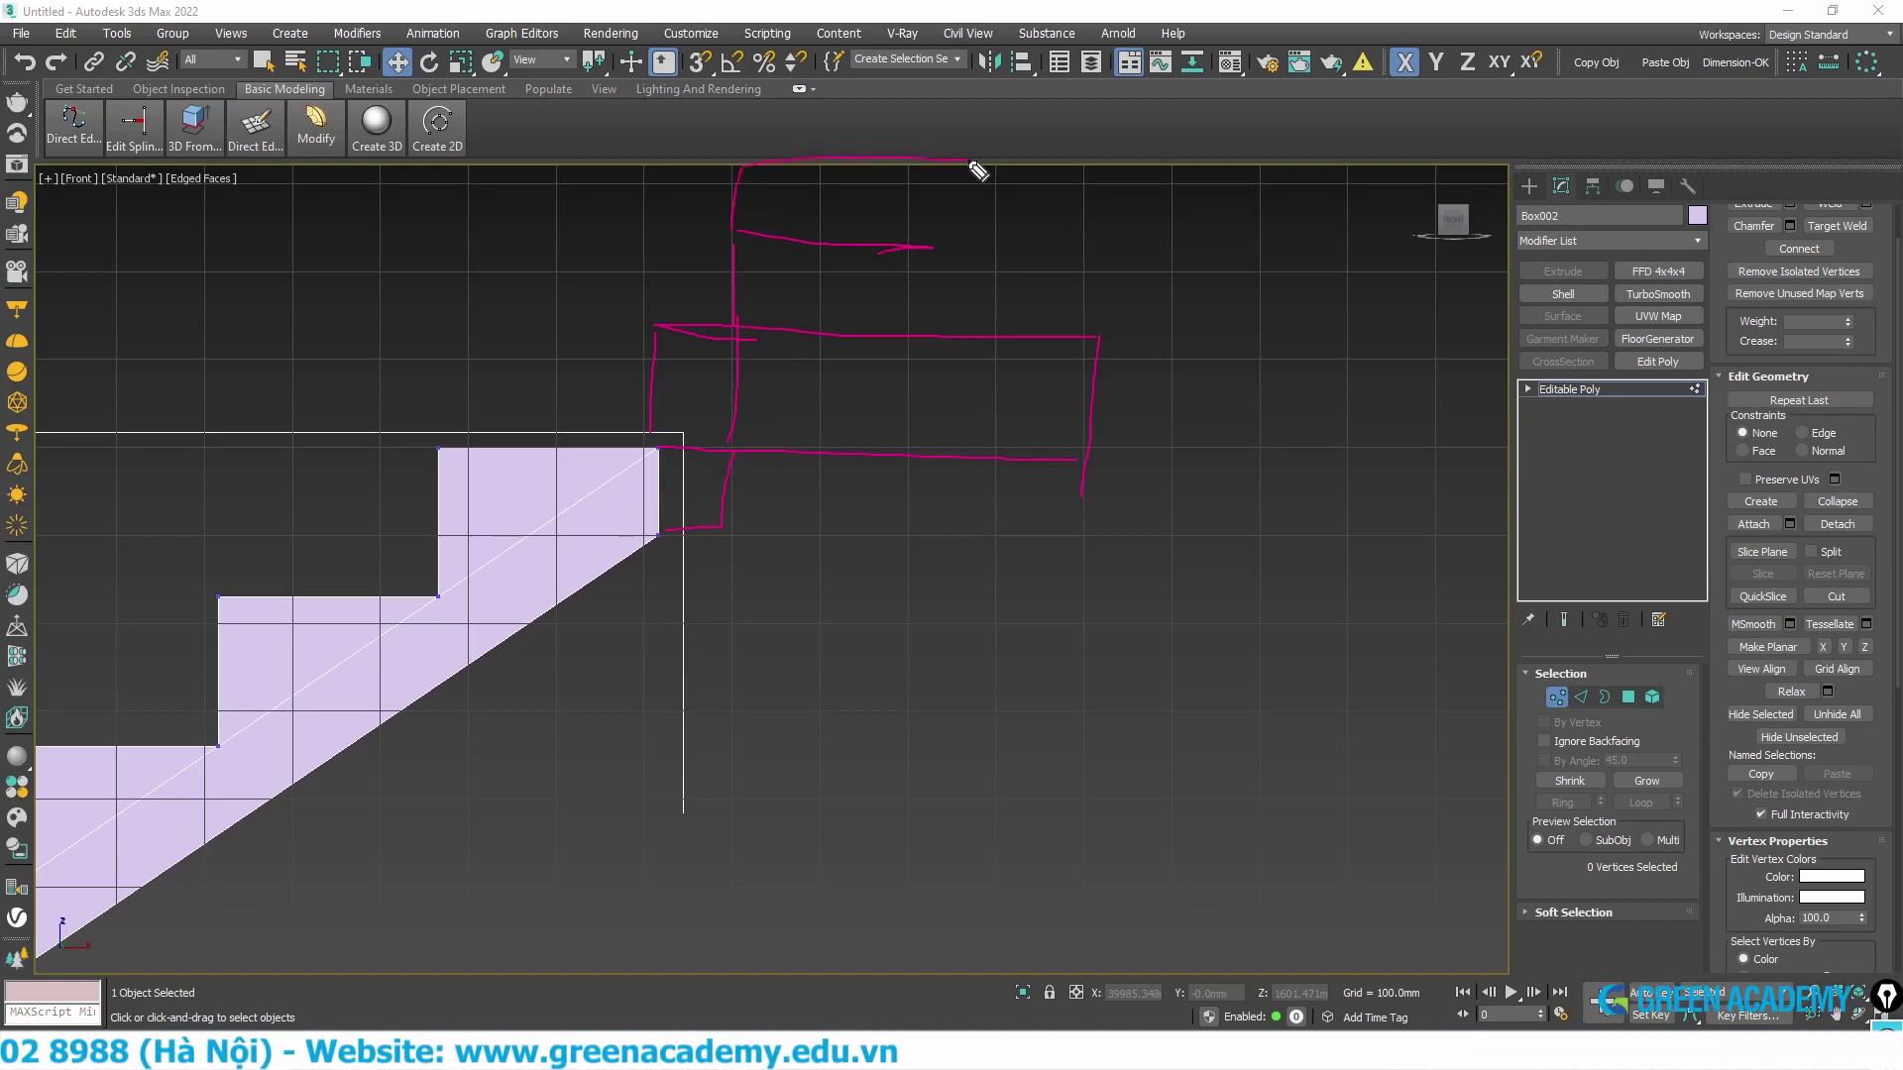
left_click_drag(920, 248, 1060, 245)
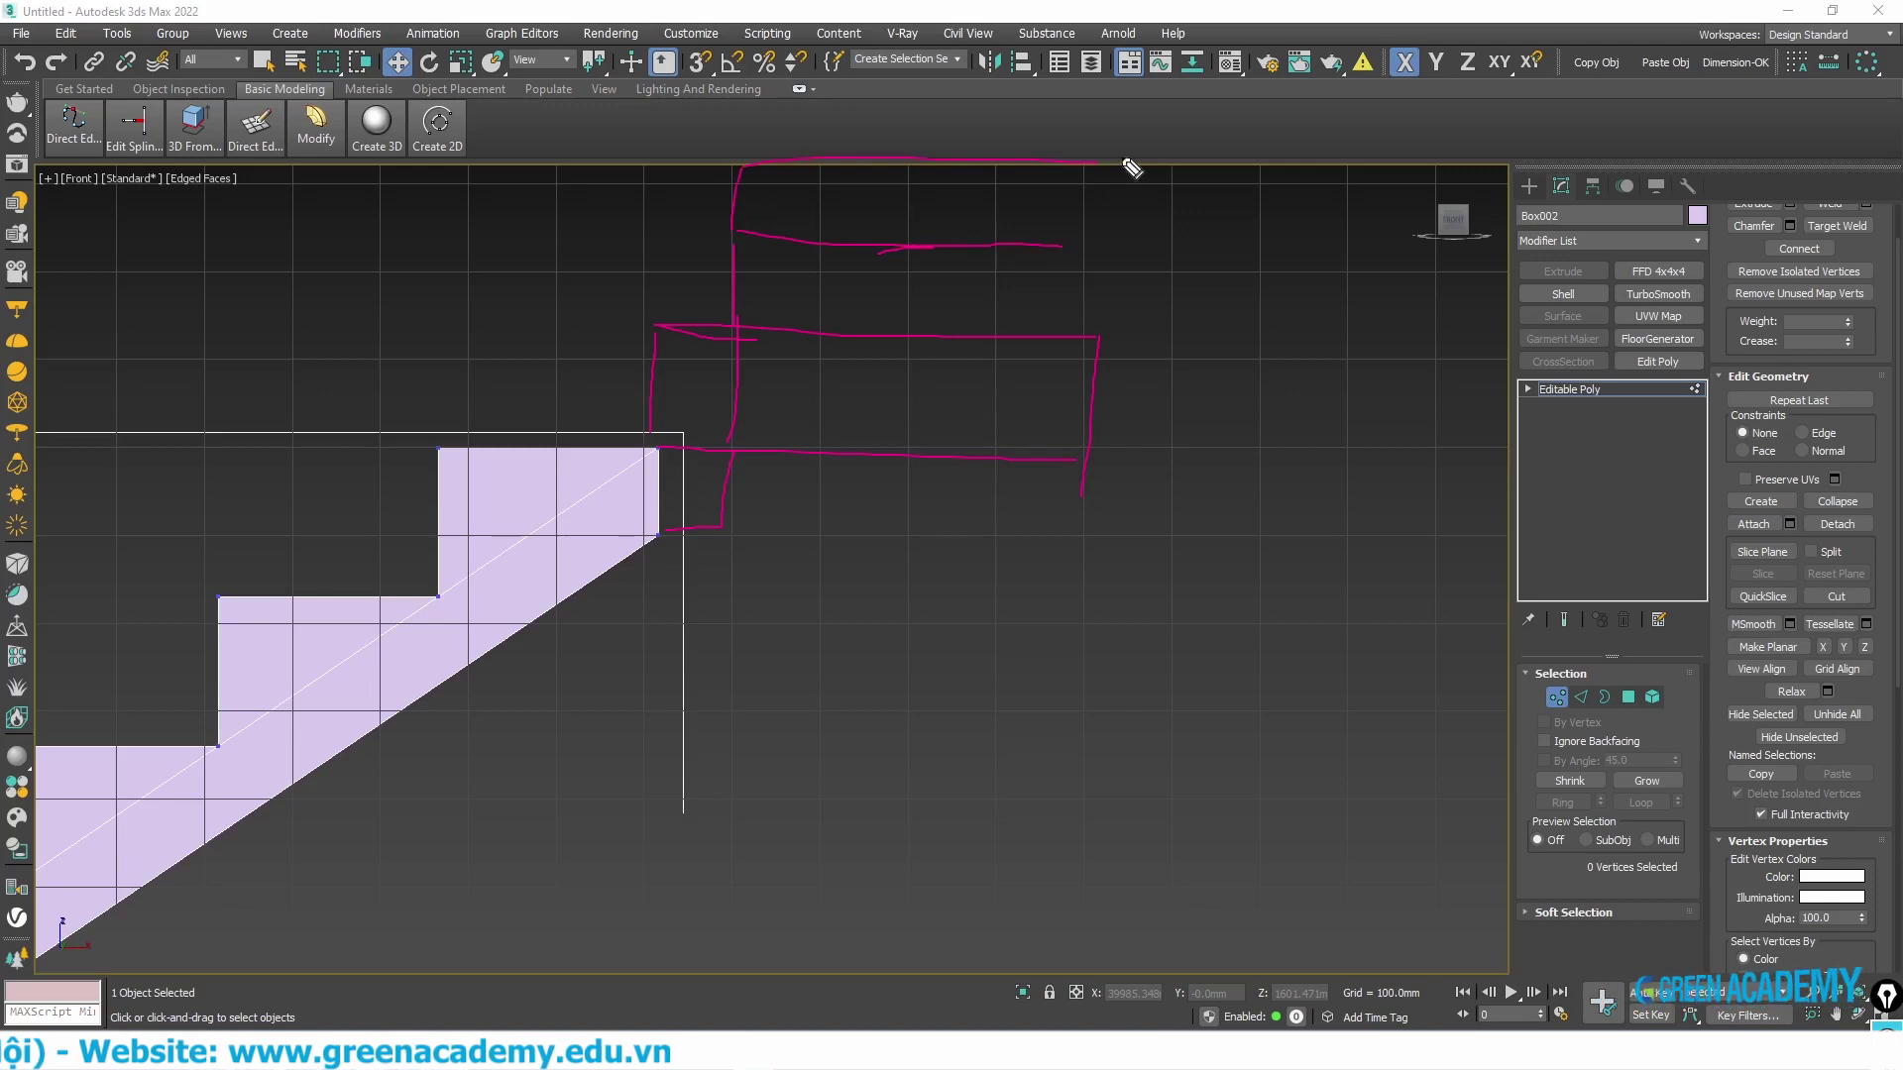
left_click_drag(1094, 167, 1093, 346)
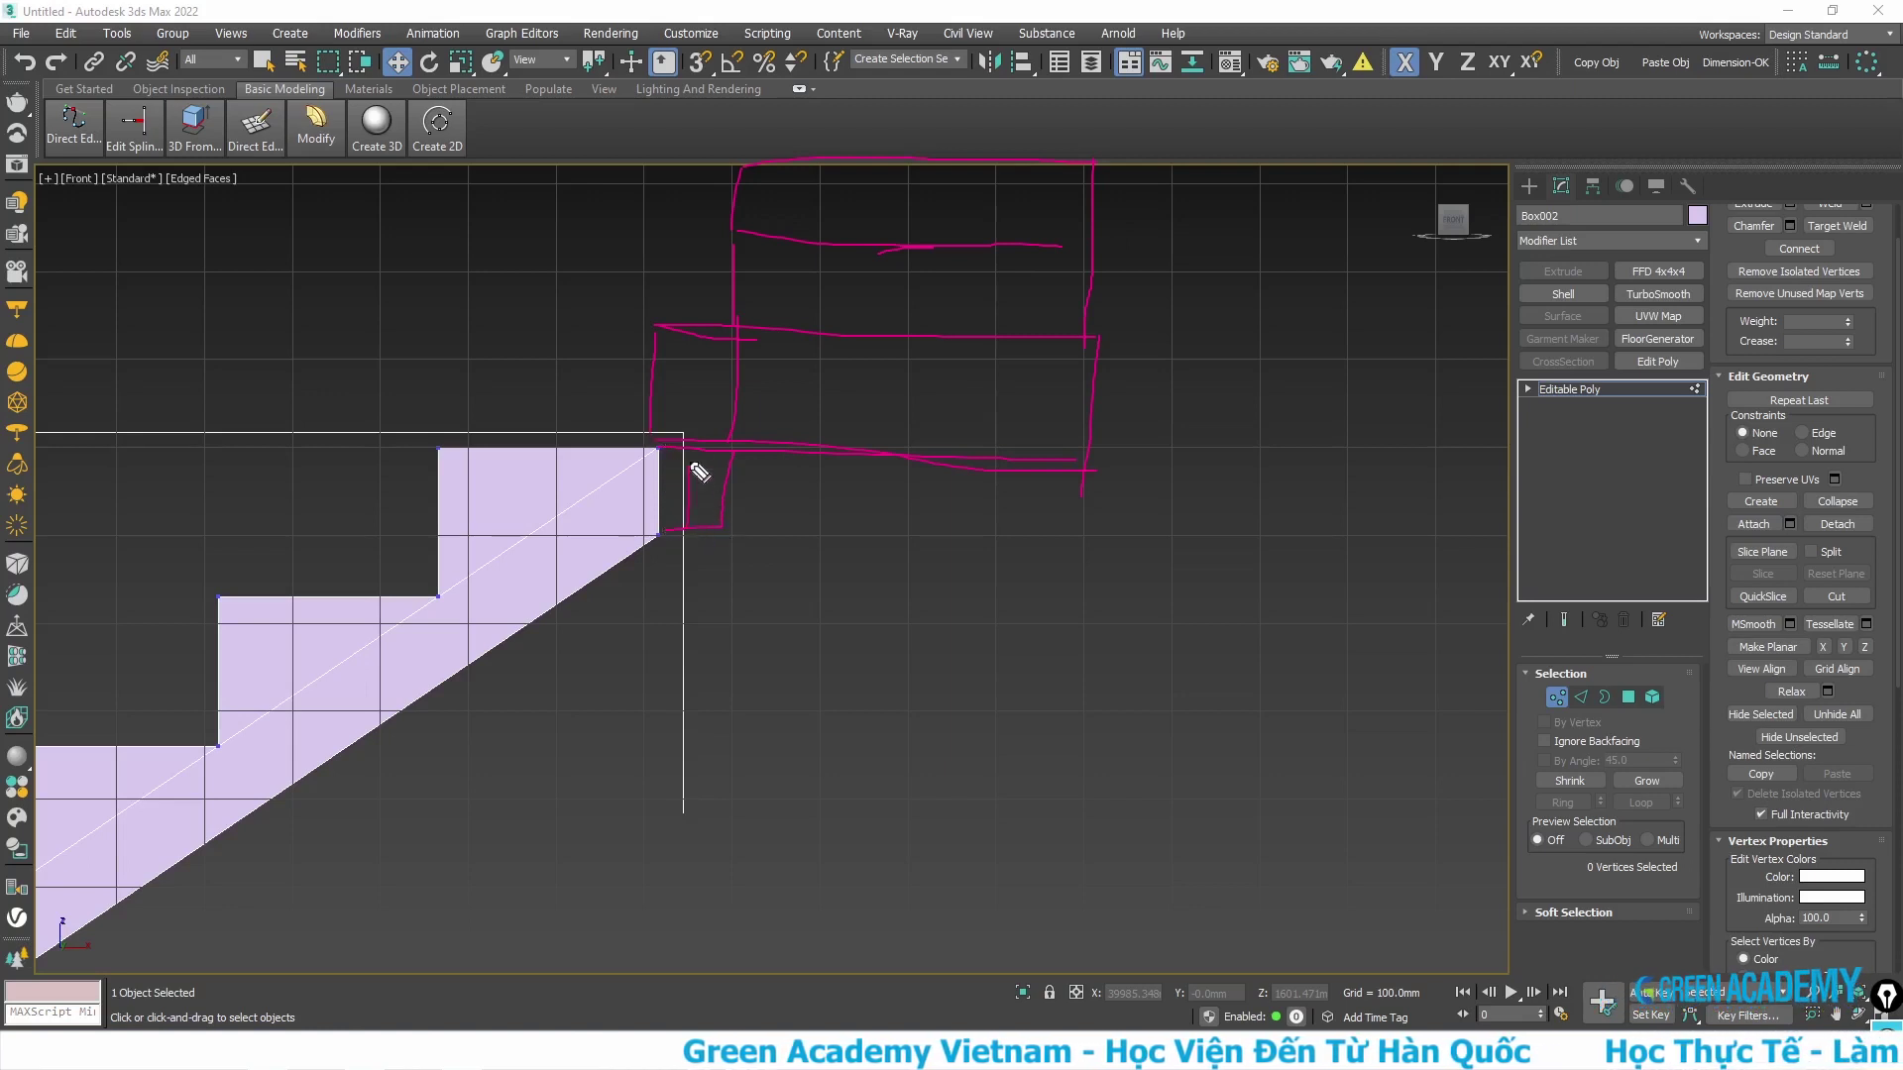
mouse_move(692, 444)
left_mouse_down()
mouse_move(1090, 403)
mouse_move(1008, 424)
left_mouse_up()
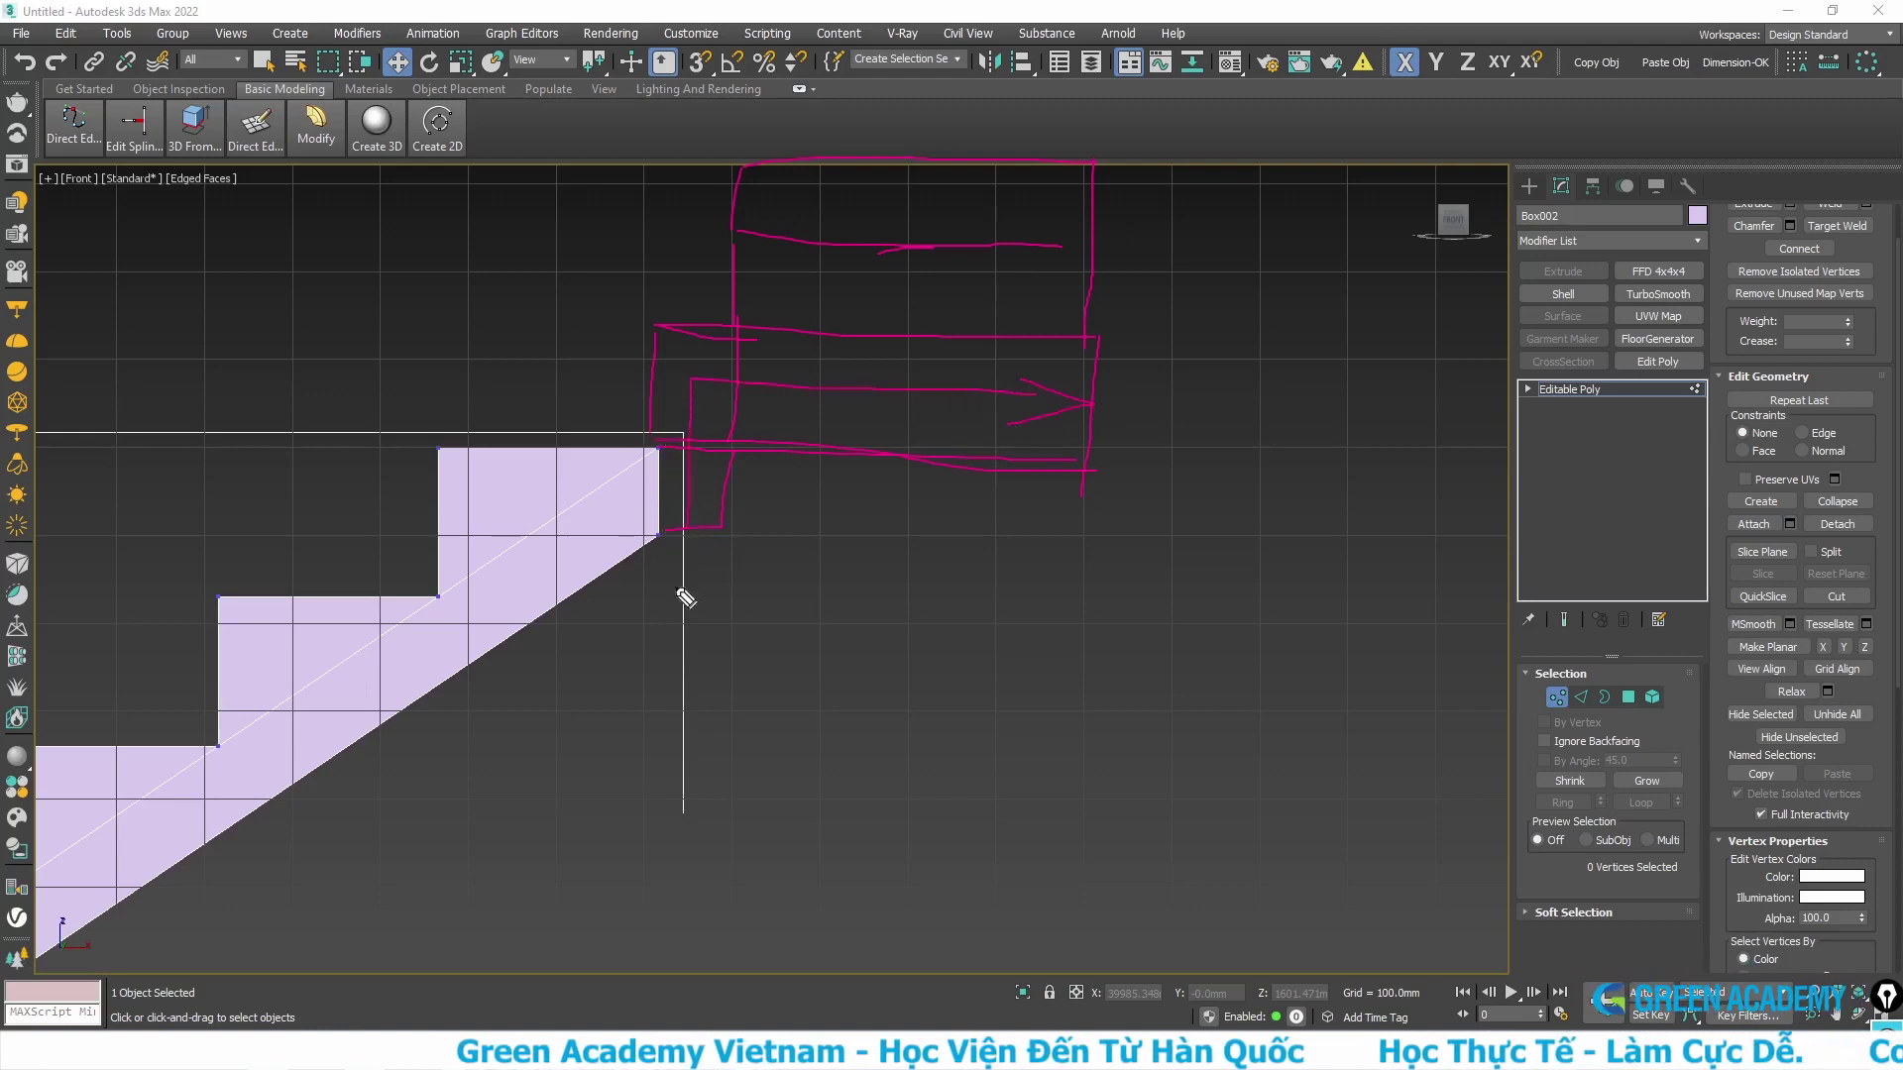
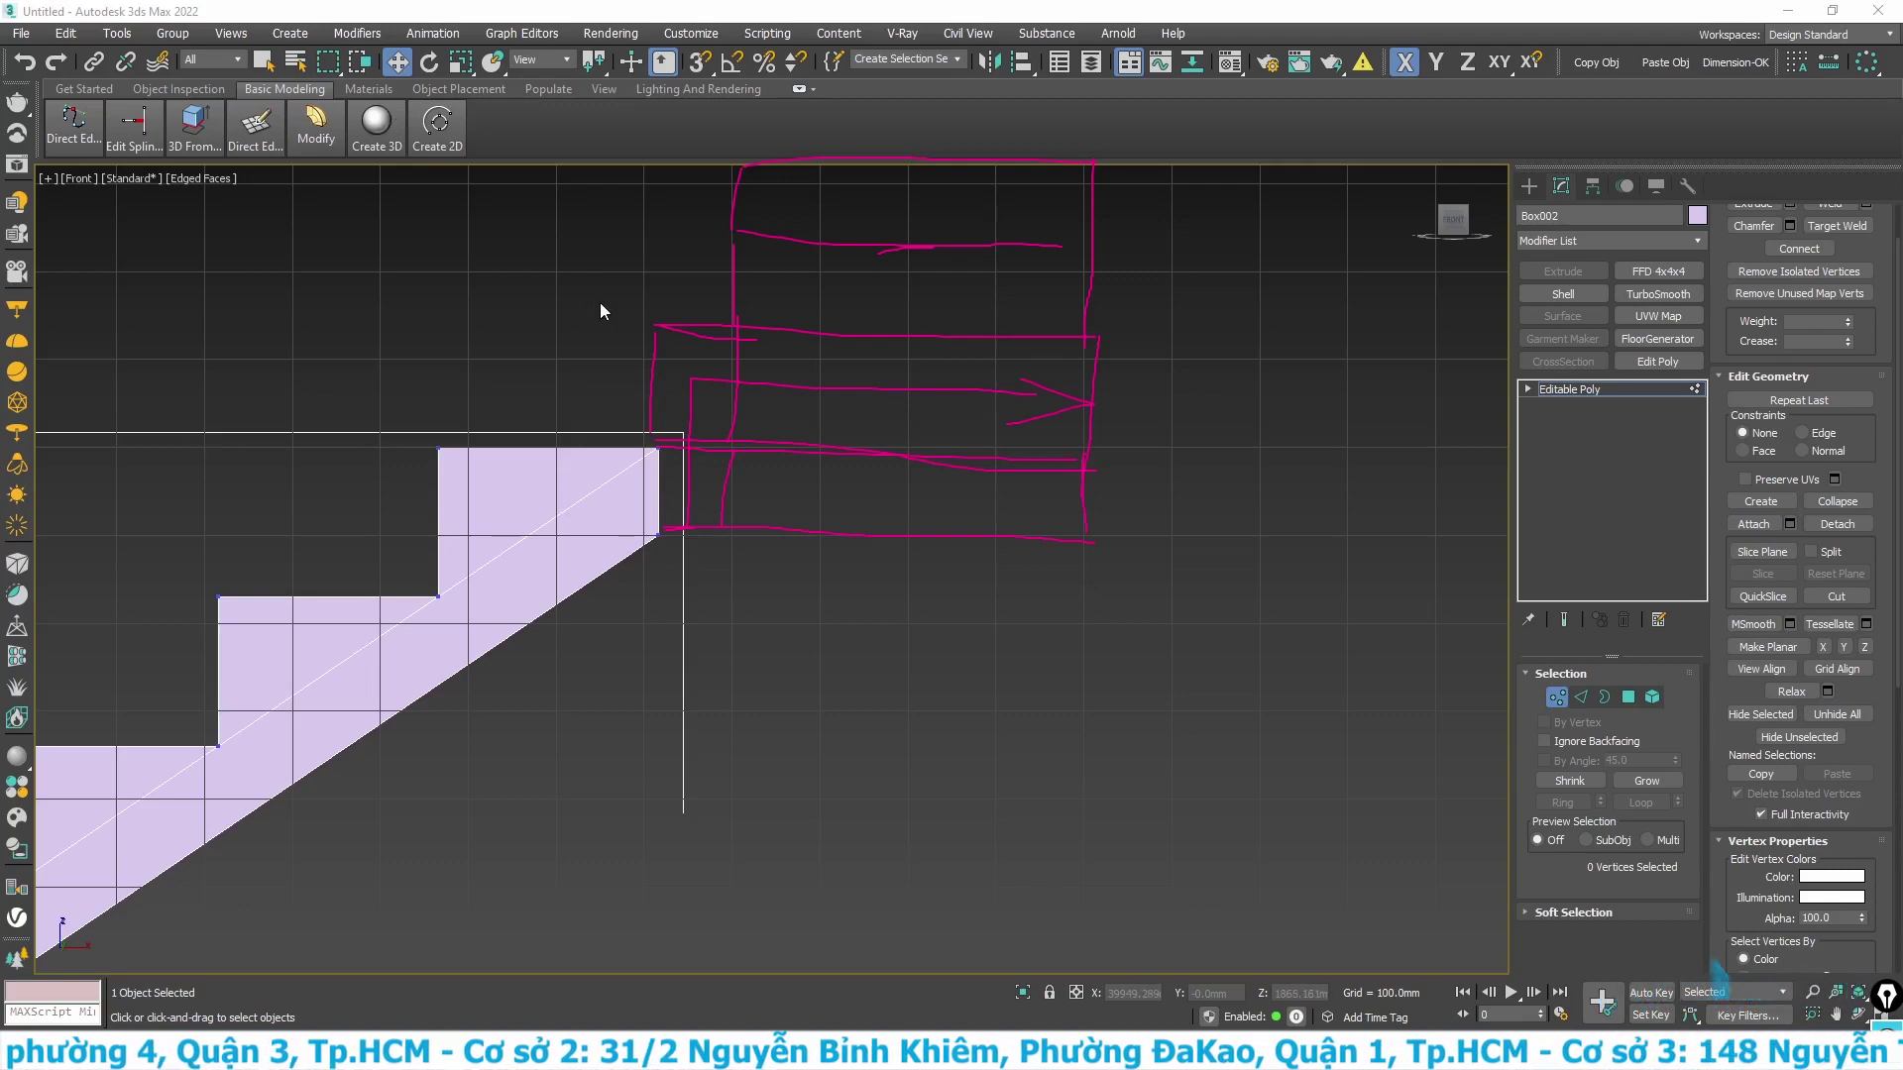
- Extrude the stair beam's end polygon 800 mm outward to form a flat landing slab
scroll(815, 575, "up", 3)
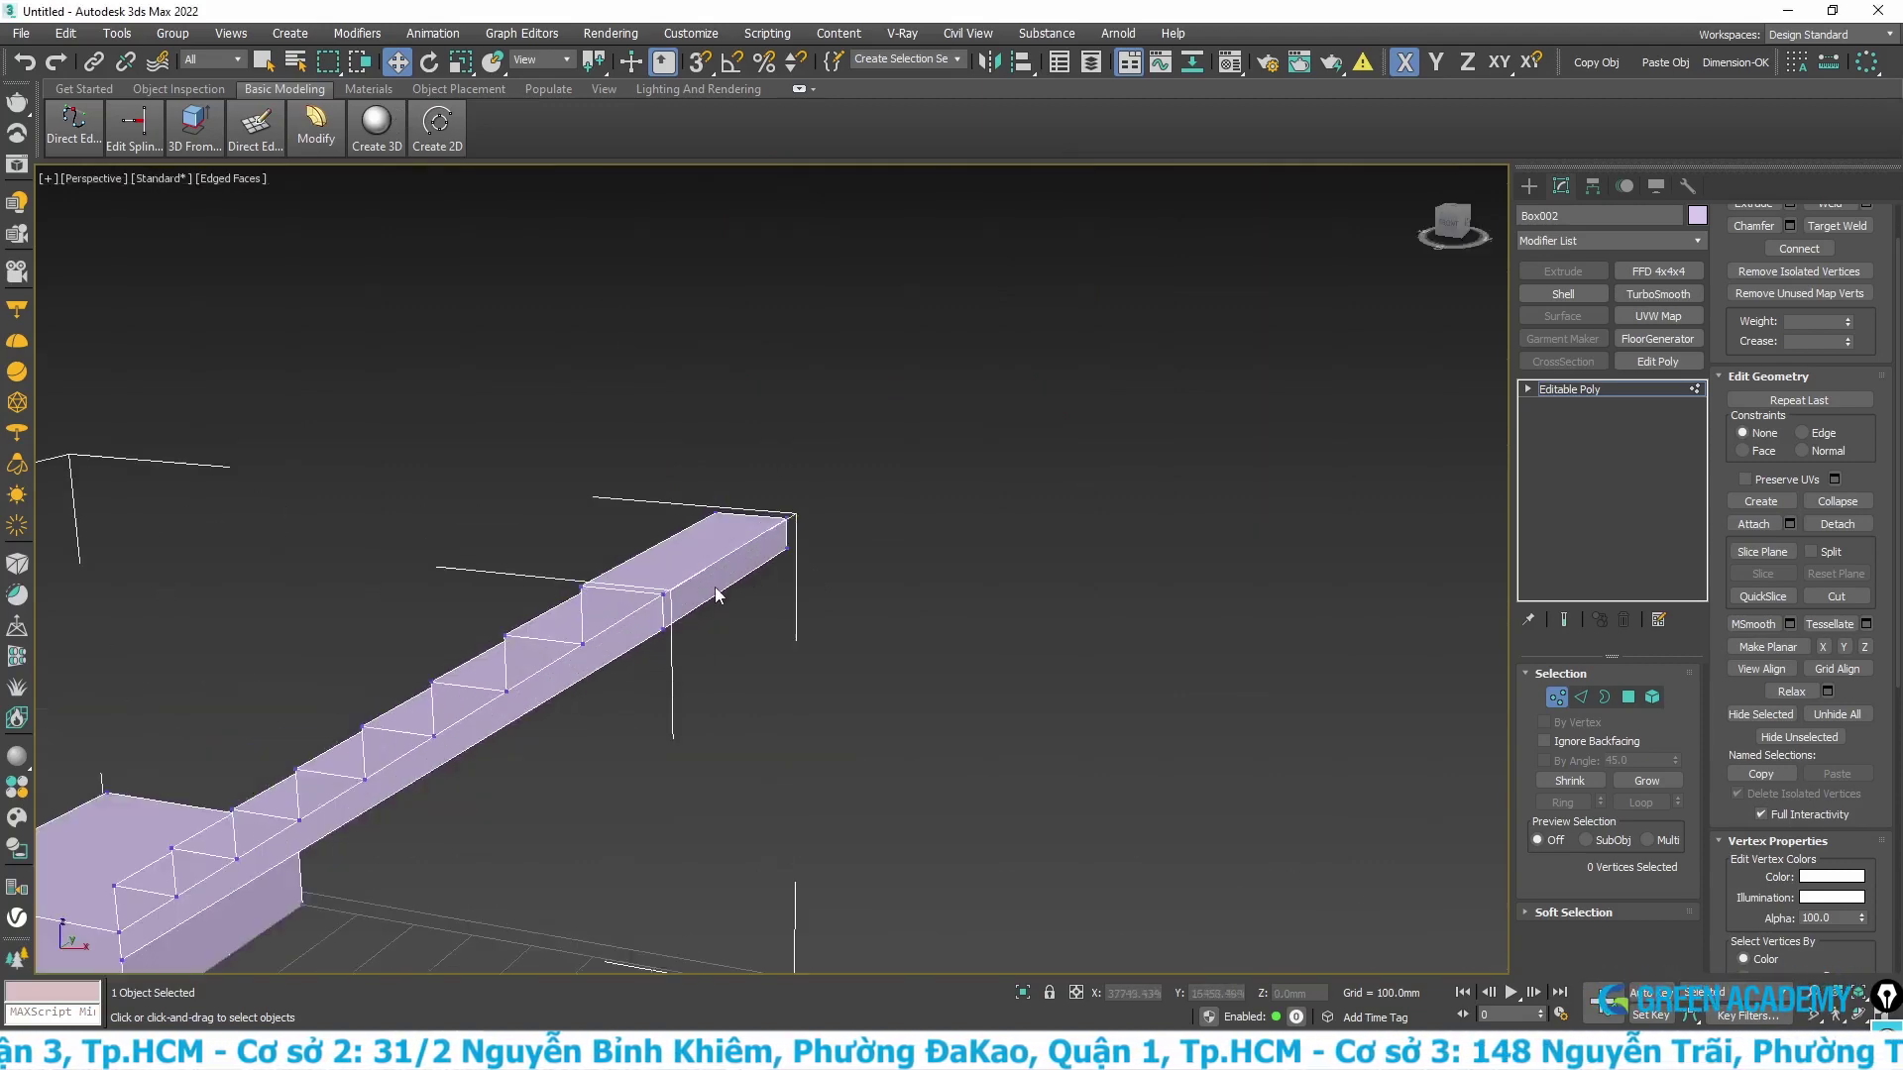
scroll(716, 590, "up", 3)
left_click(1627, 698)
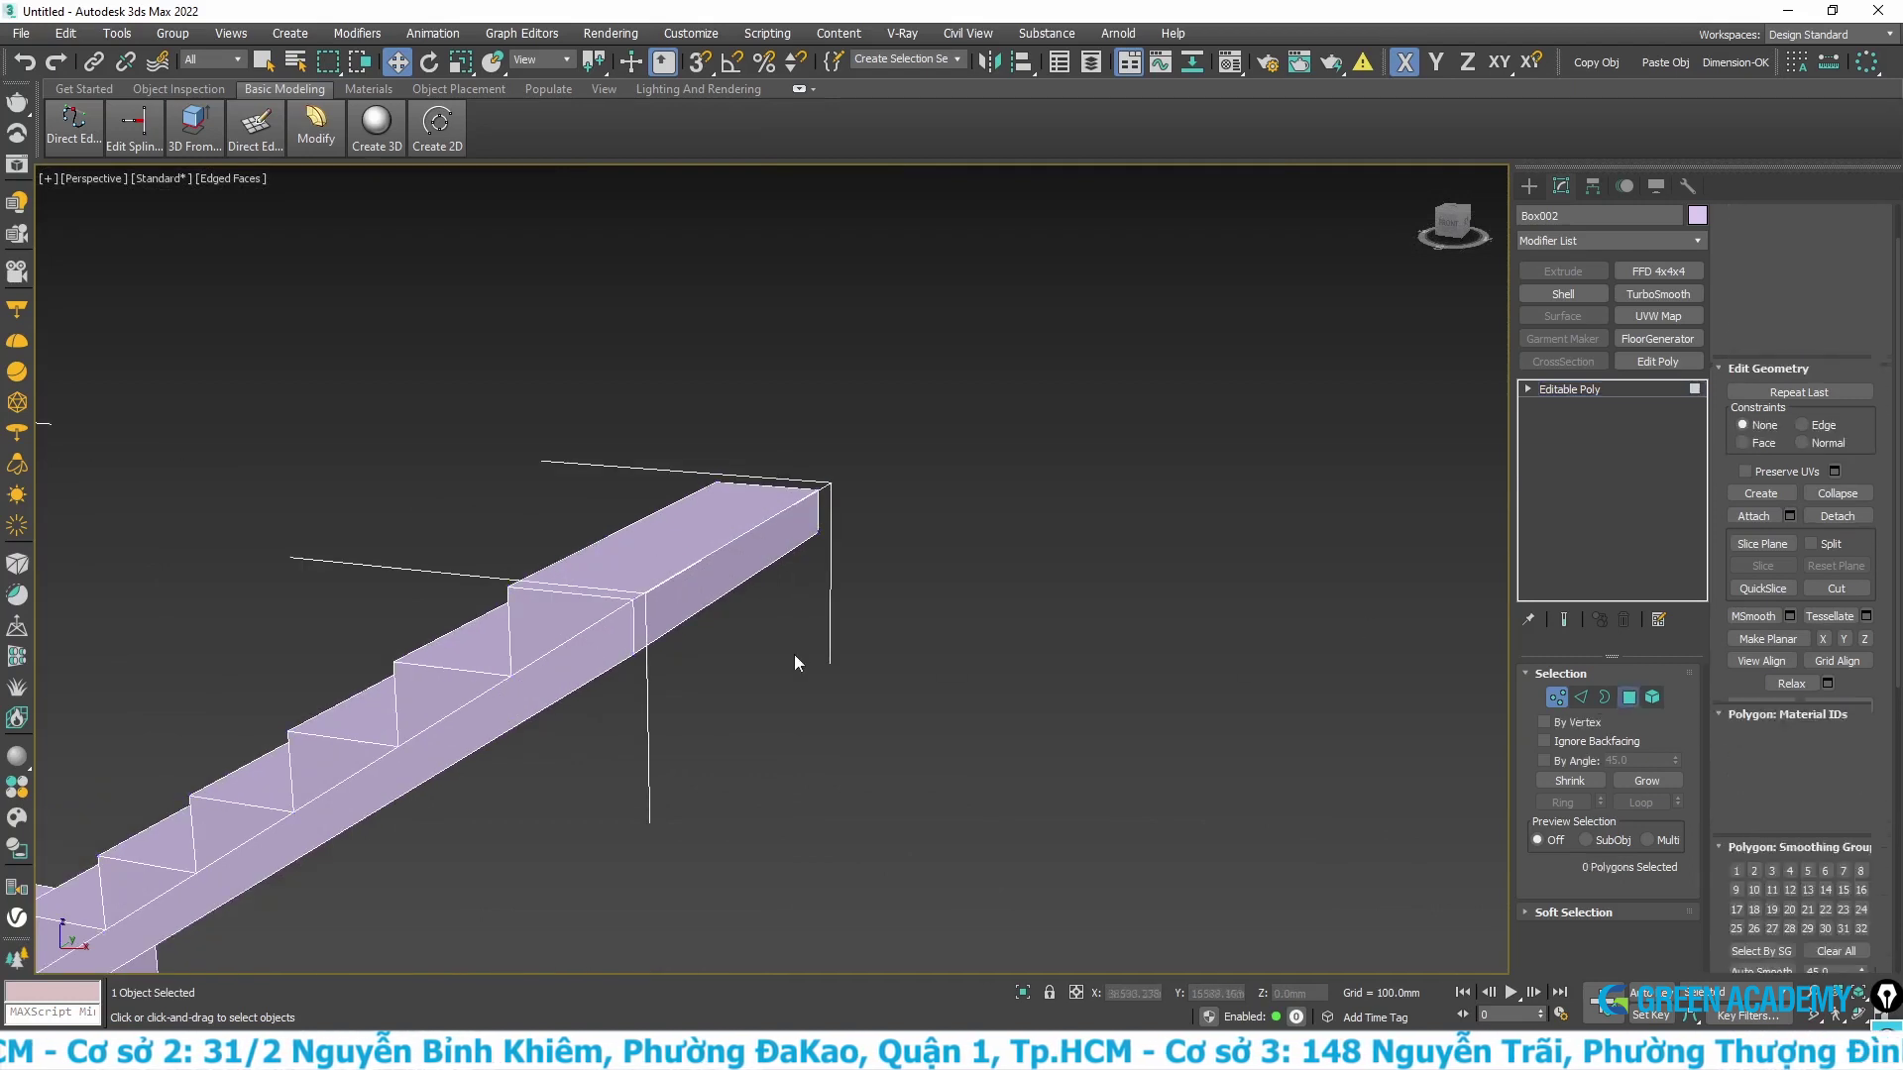
left_click(715, 588)
right_click(777, 535)
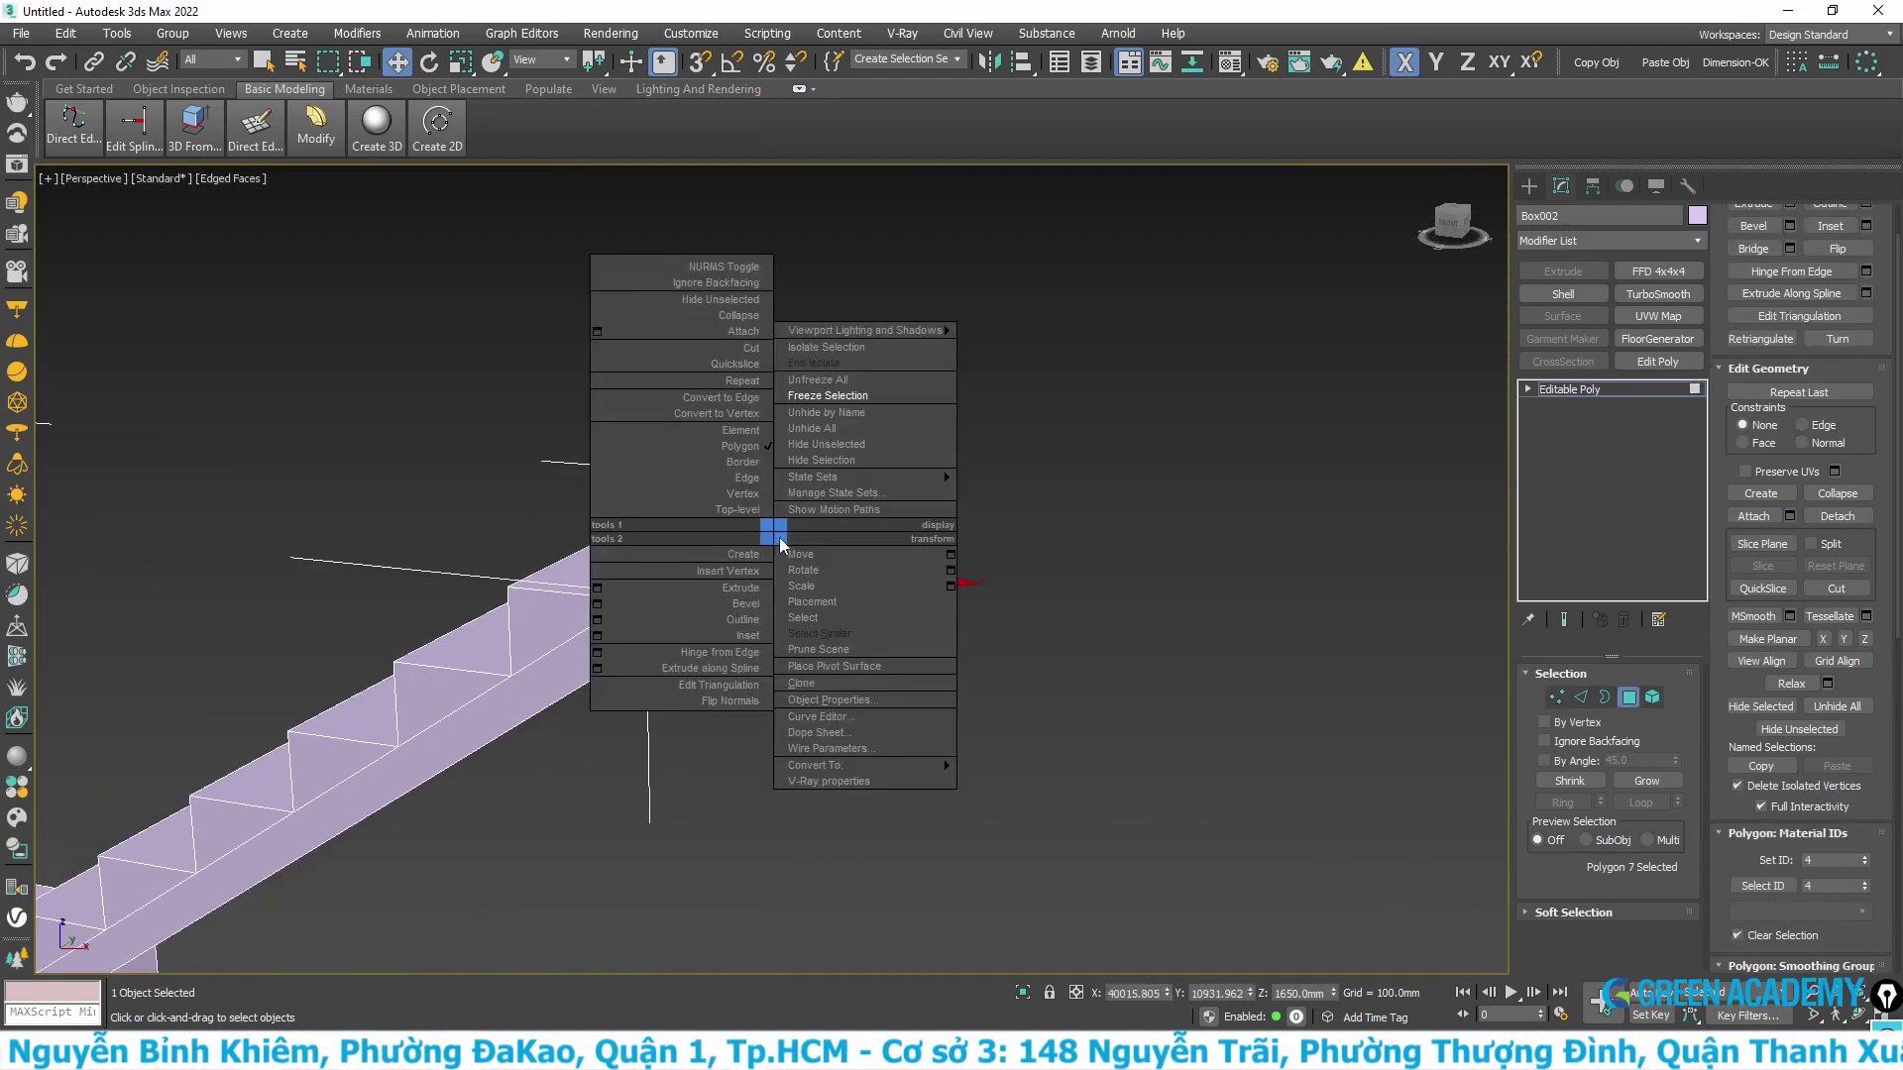
left_click(598, 589)
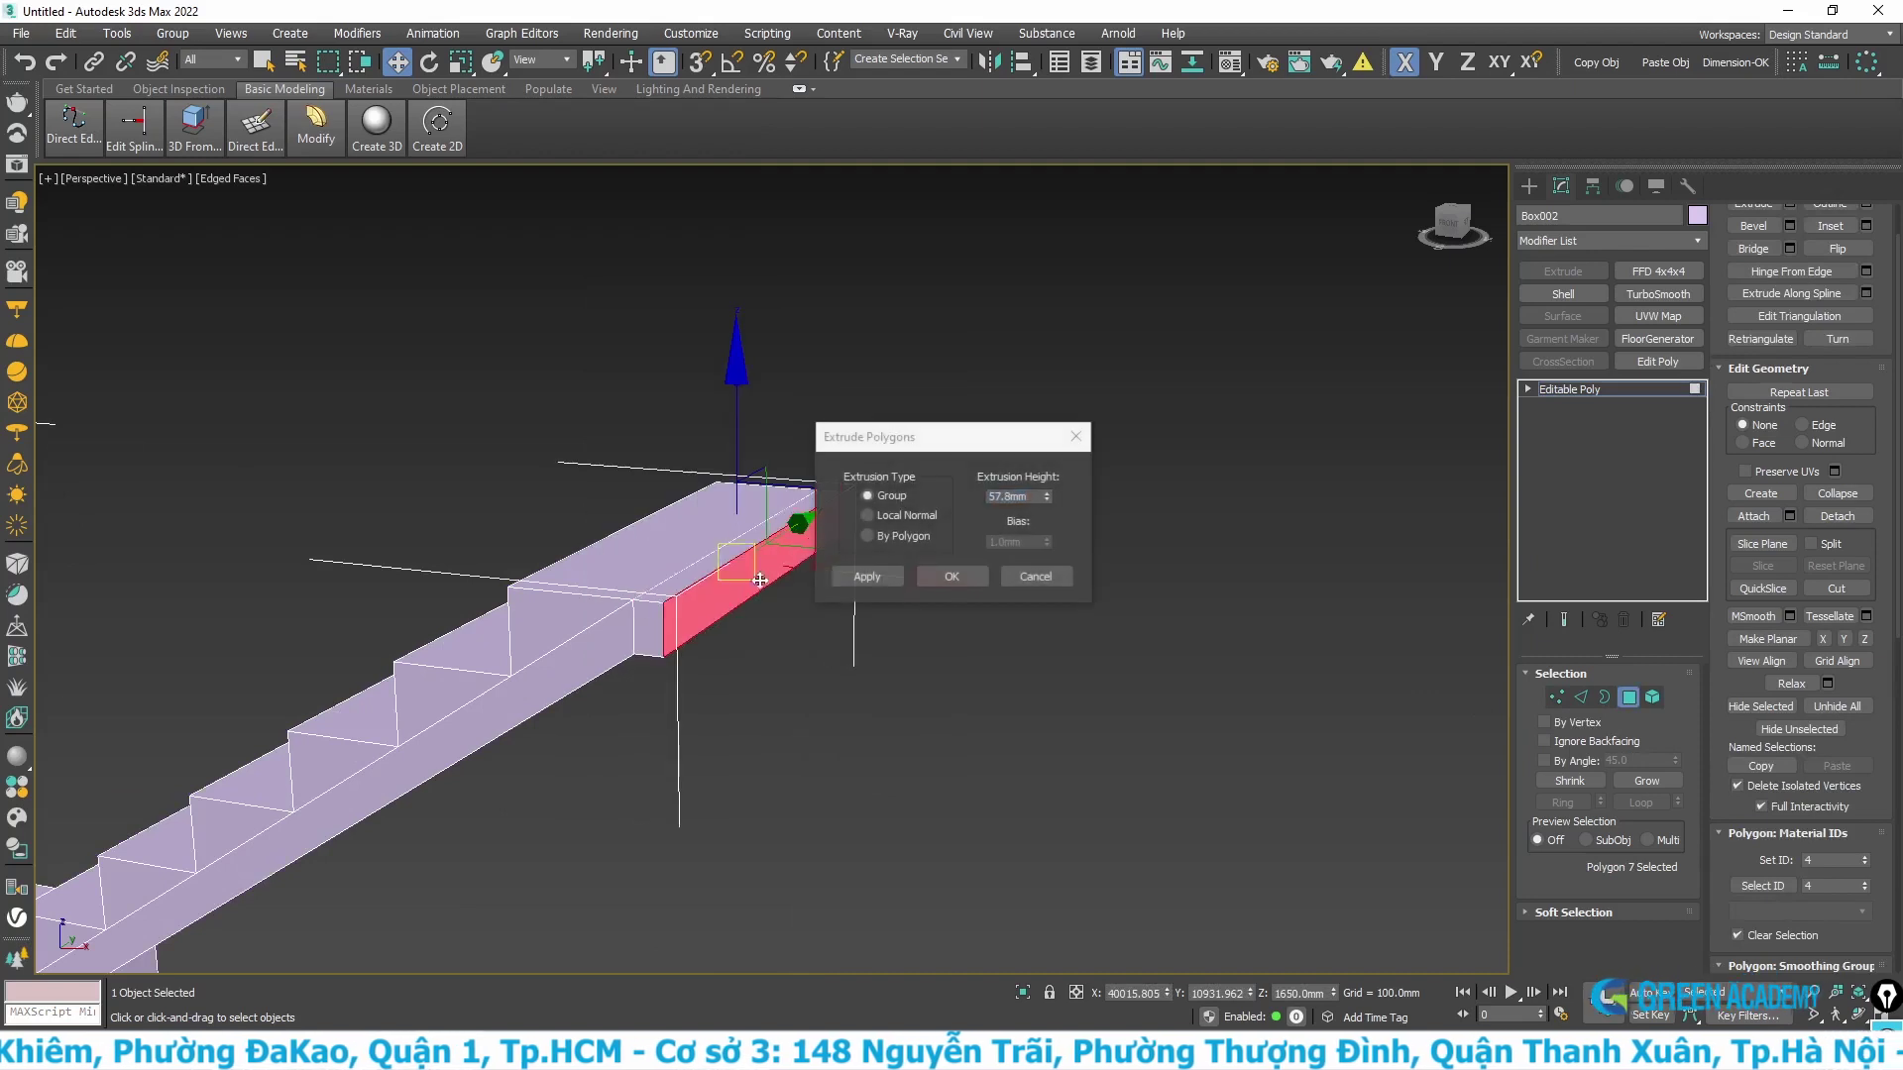
double_click(1031, 498)
type("800")
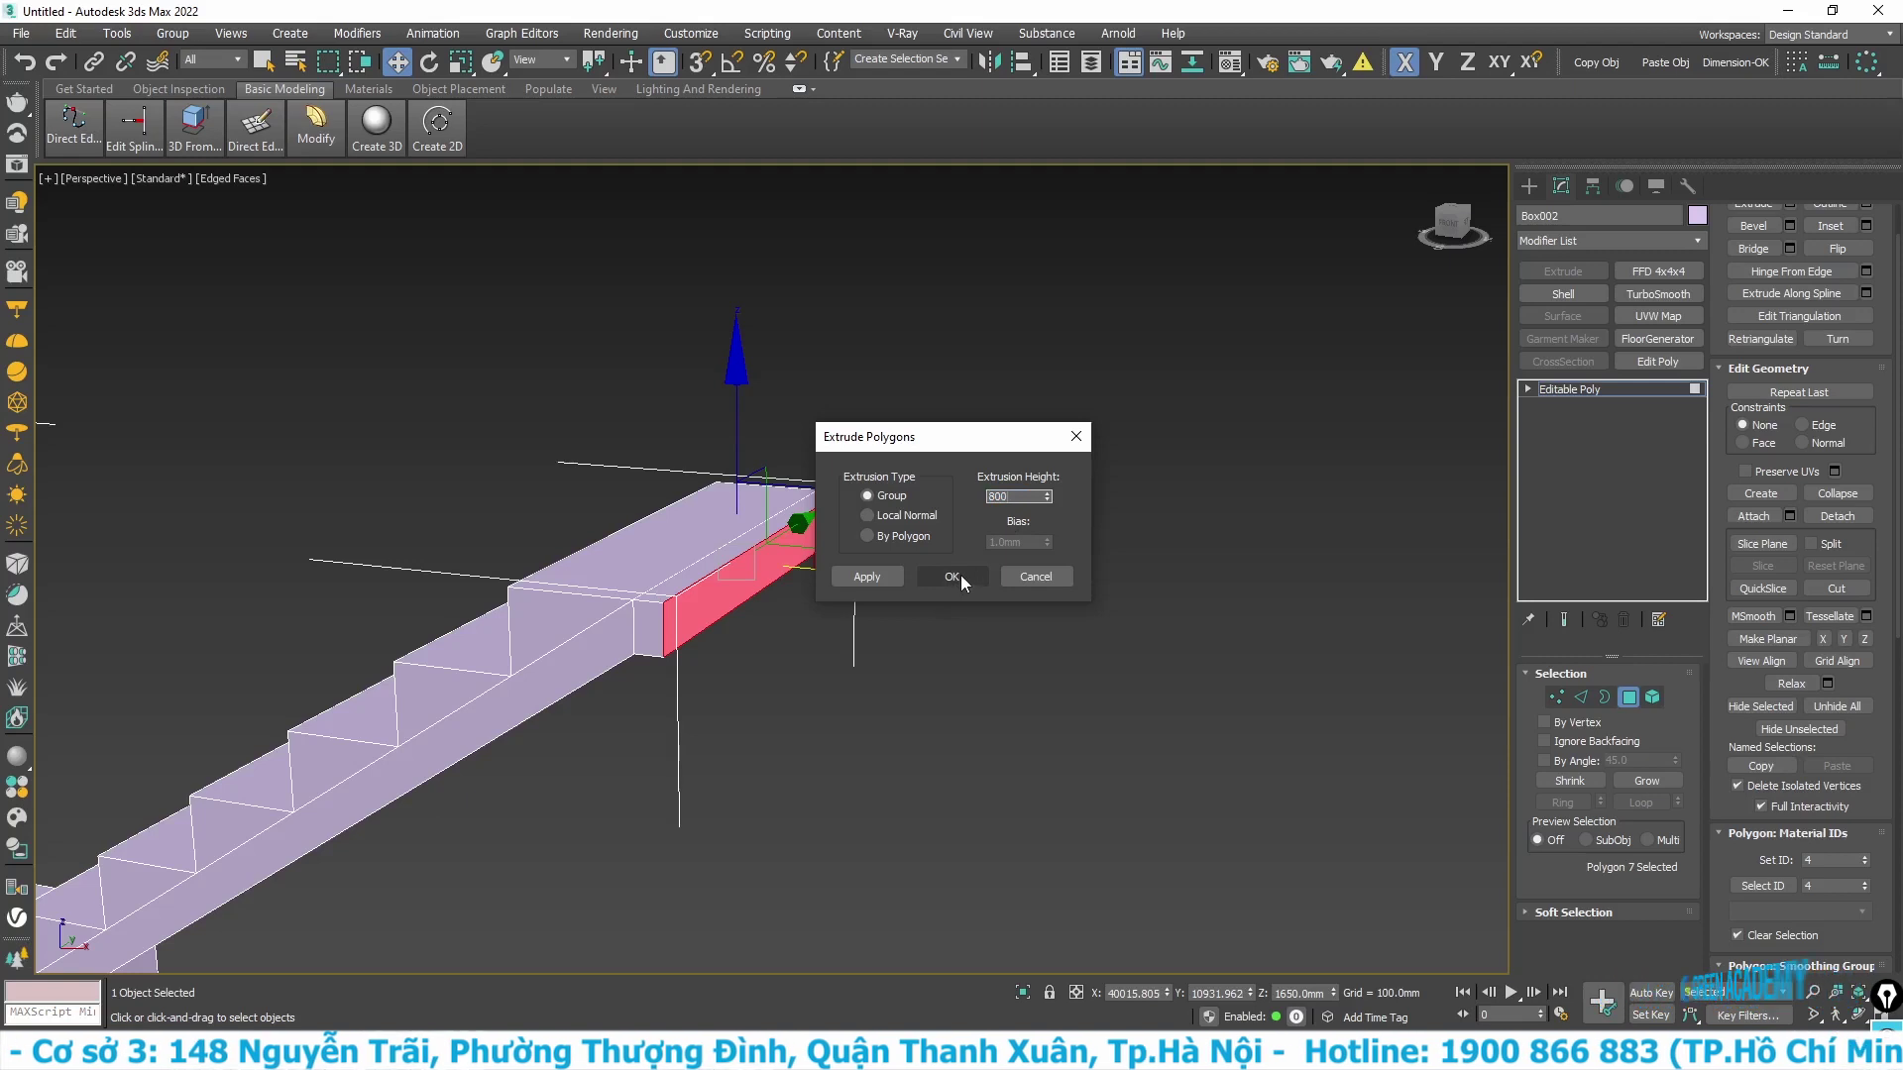
left_click(952, 576)
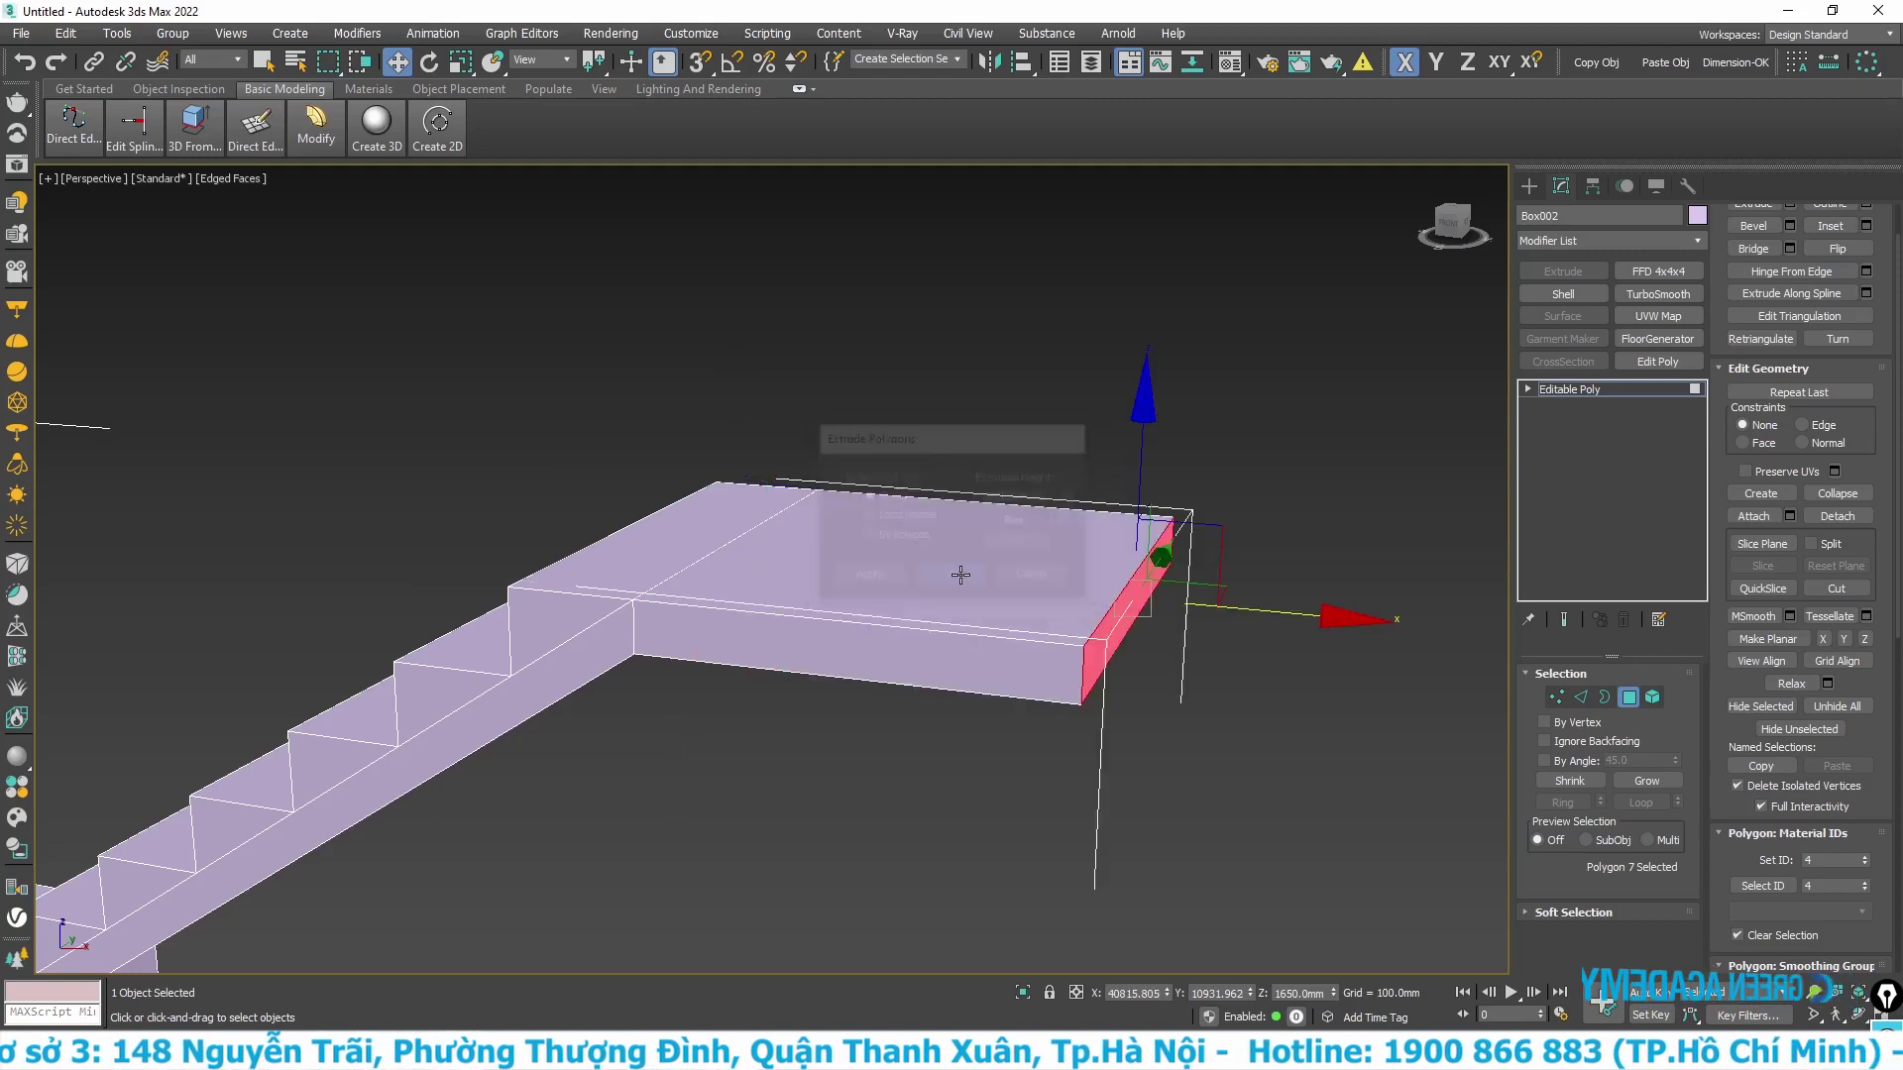
- In Top view, drag the landing's end face along X to the guide line, then return to shaded Perspective
middle_click_drag(962, 565, 972, 548)
key("t")
middle_click_drag(1190, 650, 1015, 624)
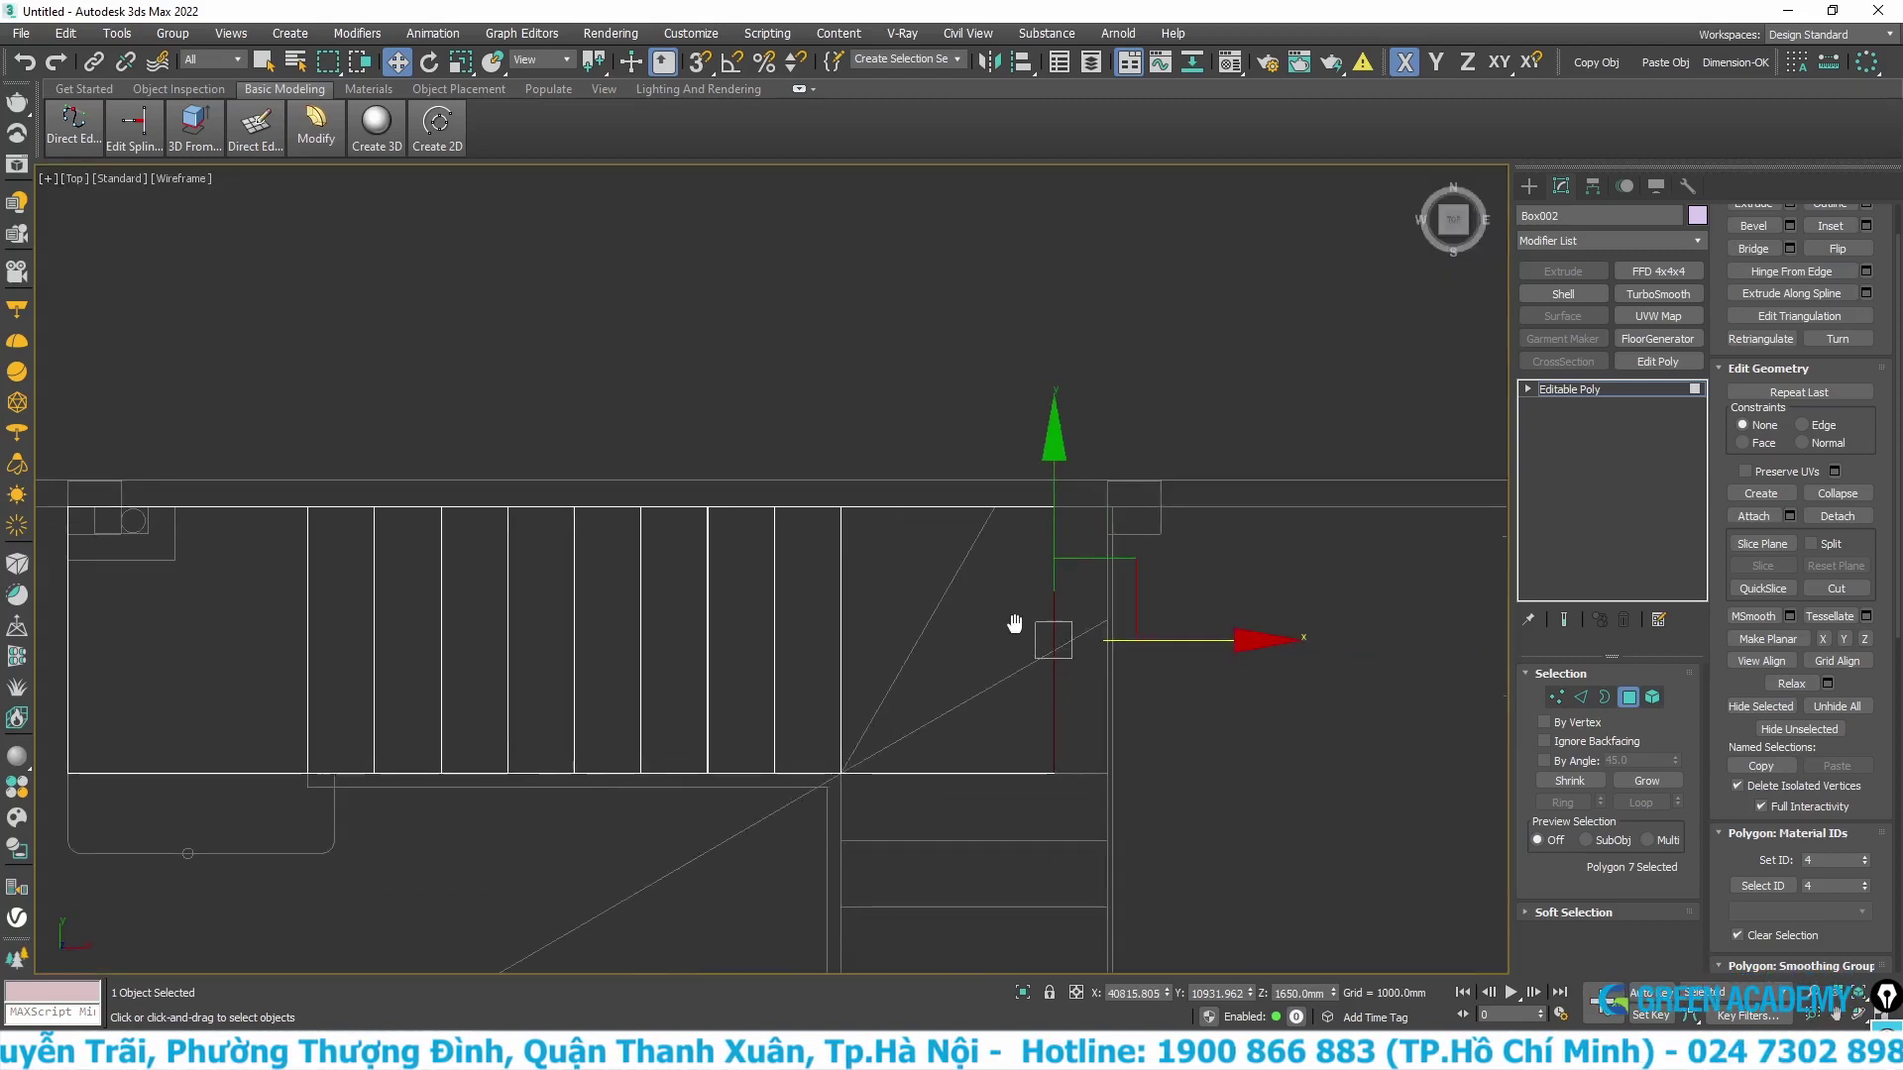
scroll(1103, 652, "up", 3)
left_click_drag(1098, 632, 1211, 640)
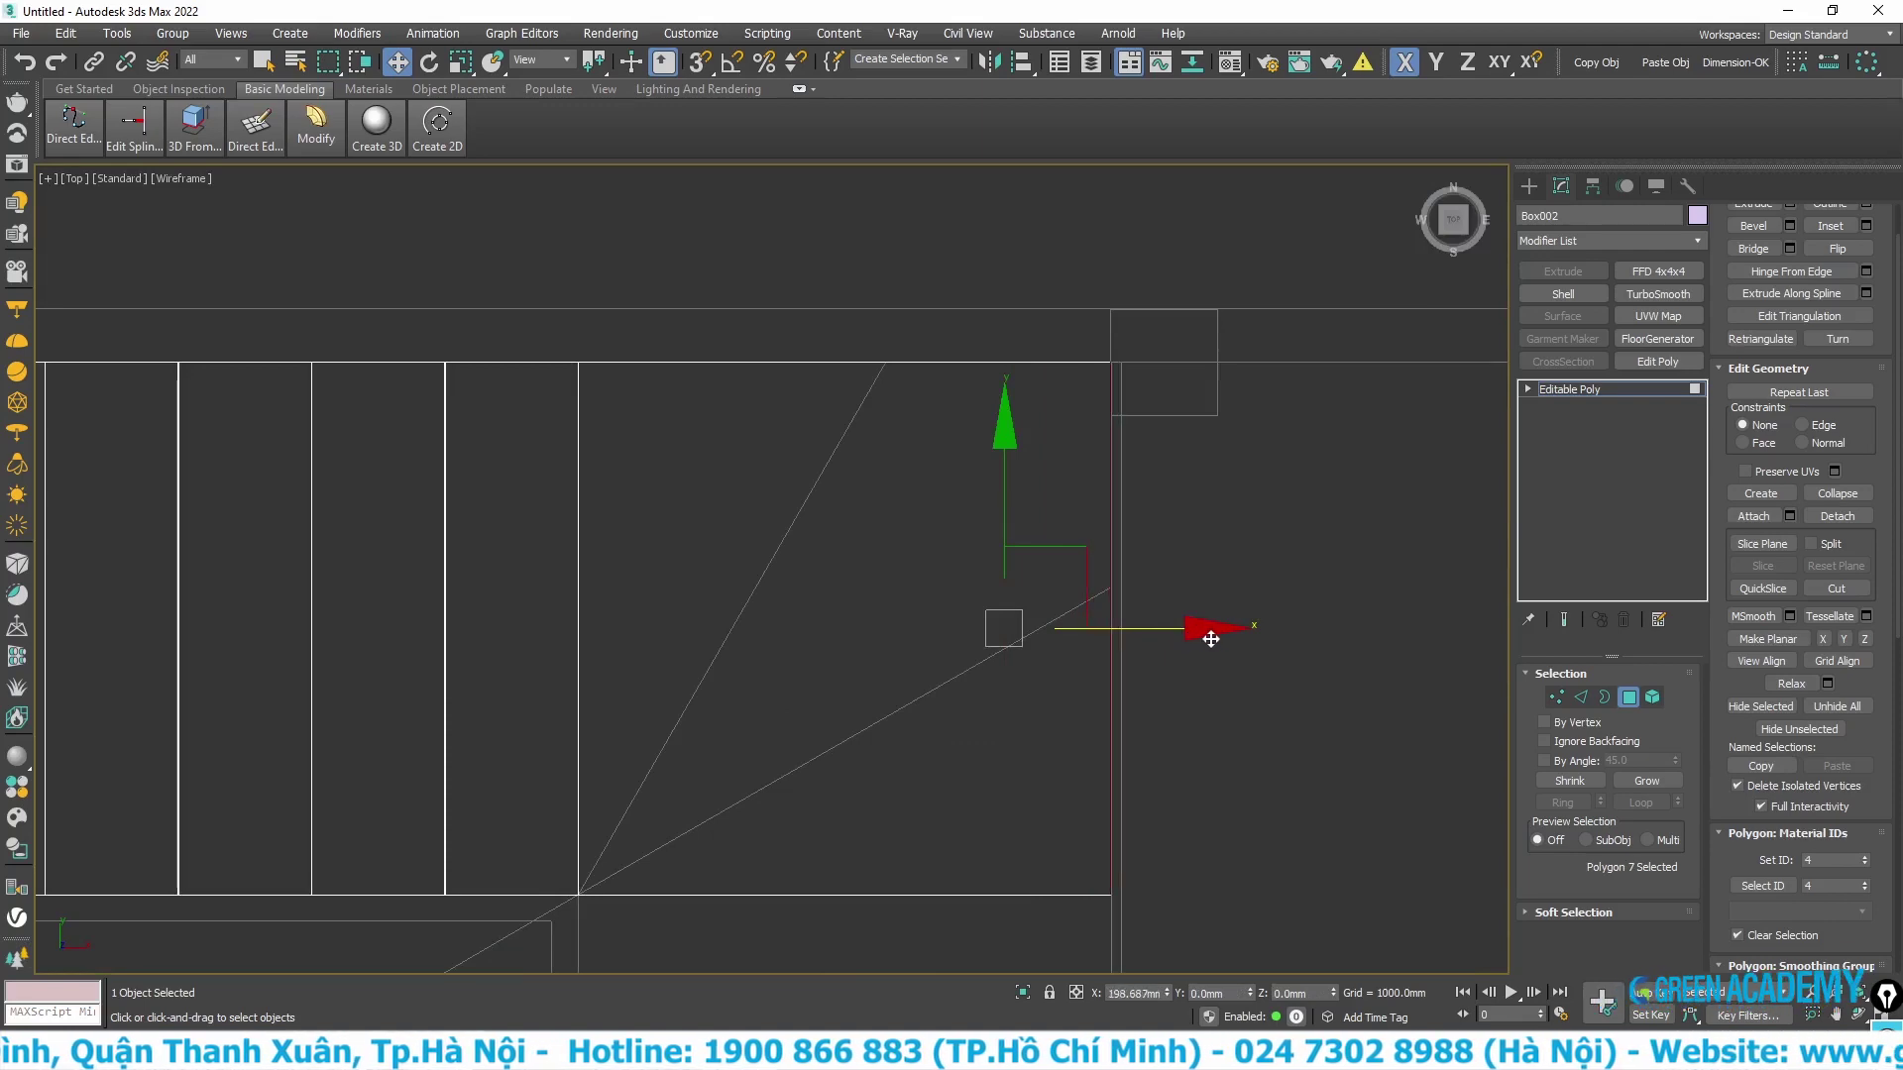
scroll(1039, 631, "down", 2)
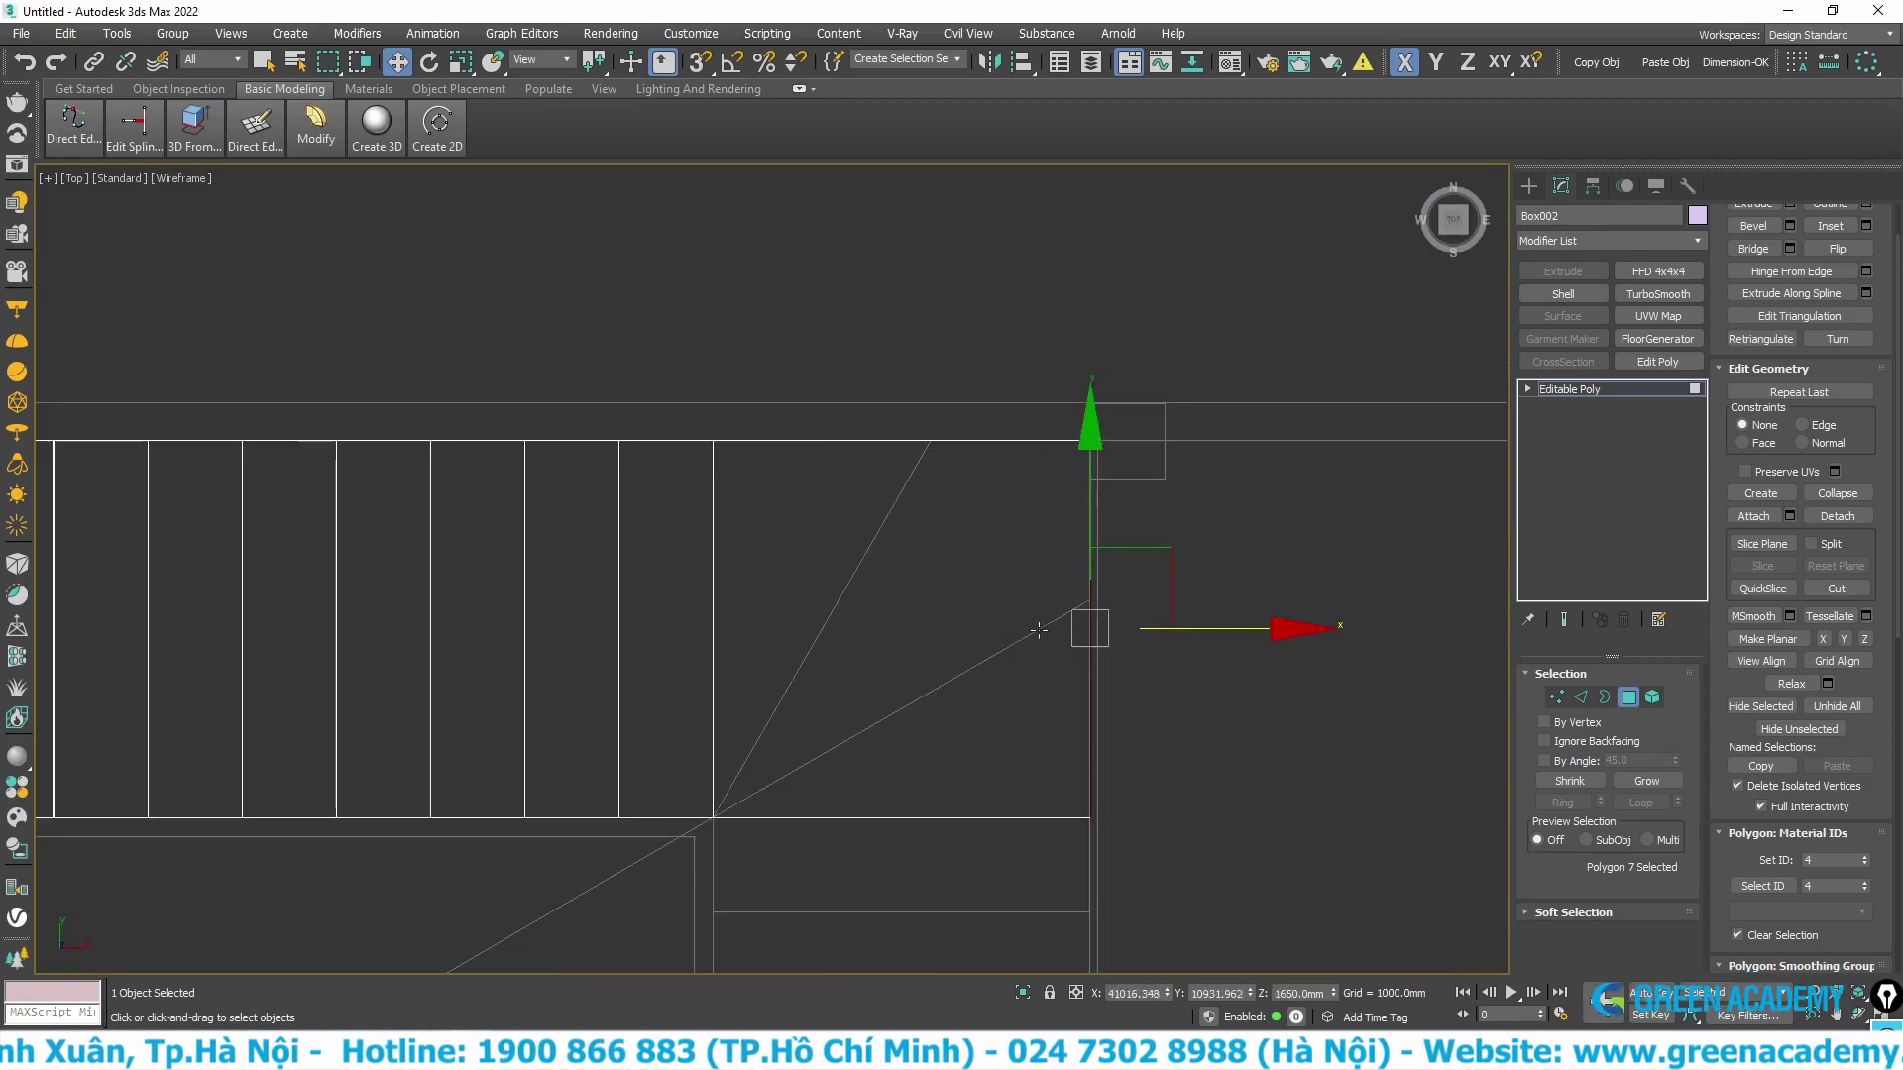
mouse_move(828, 782)
middle_mouse_down("alt")
mouse_move(799, 752)
mouse_move(830, 675)
middle_mouse_up("alt")
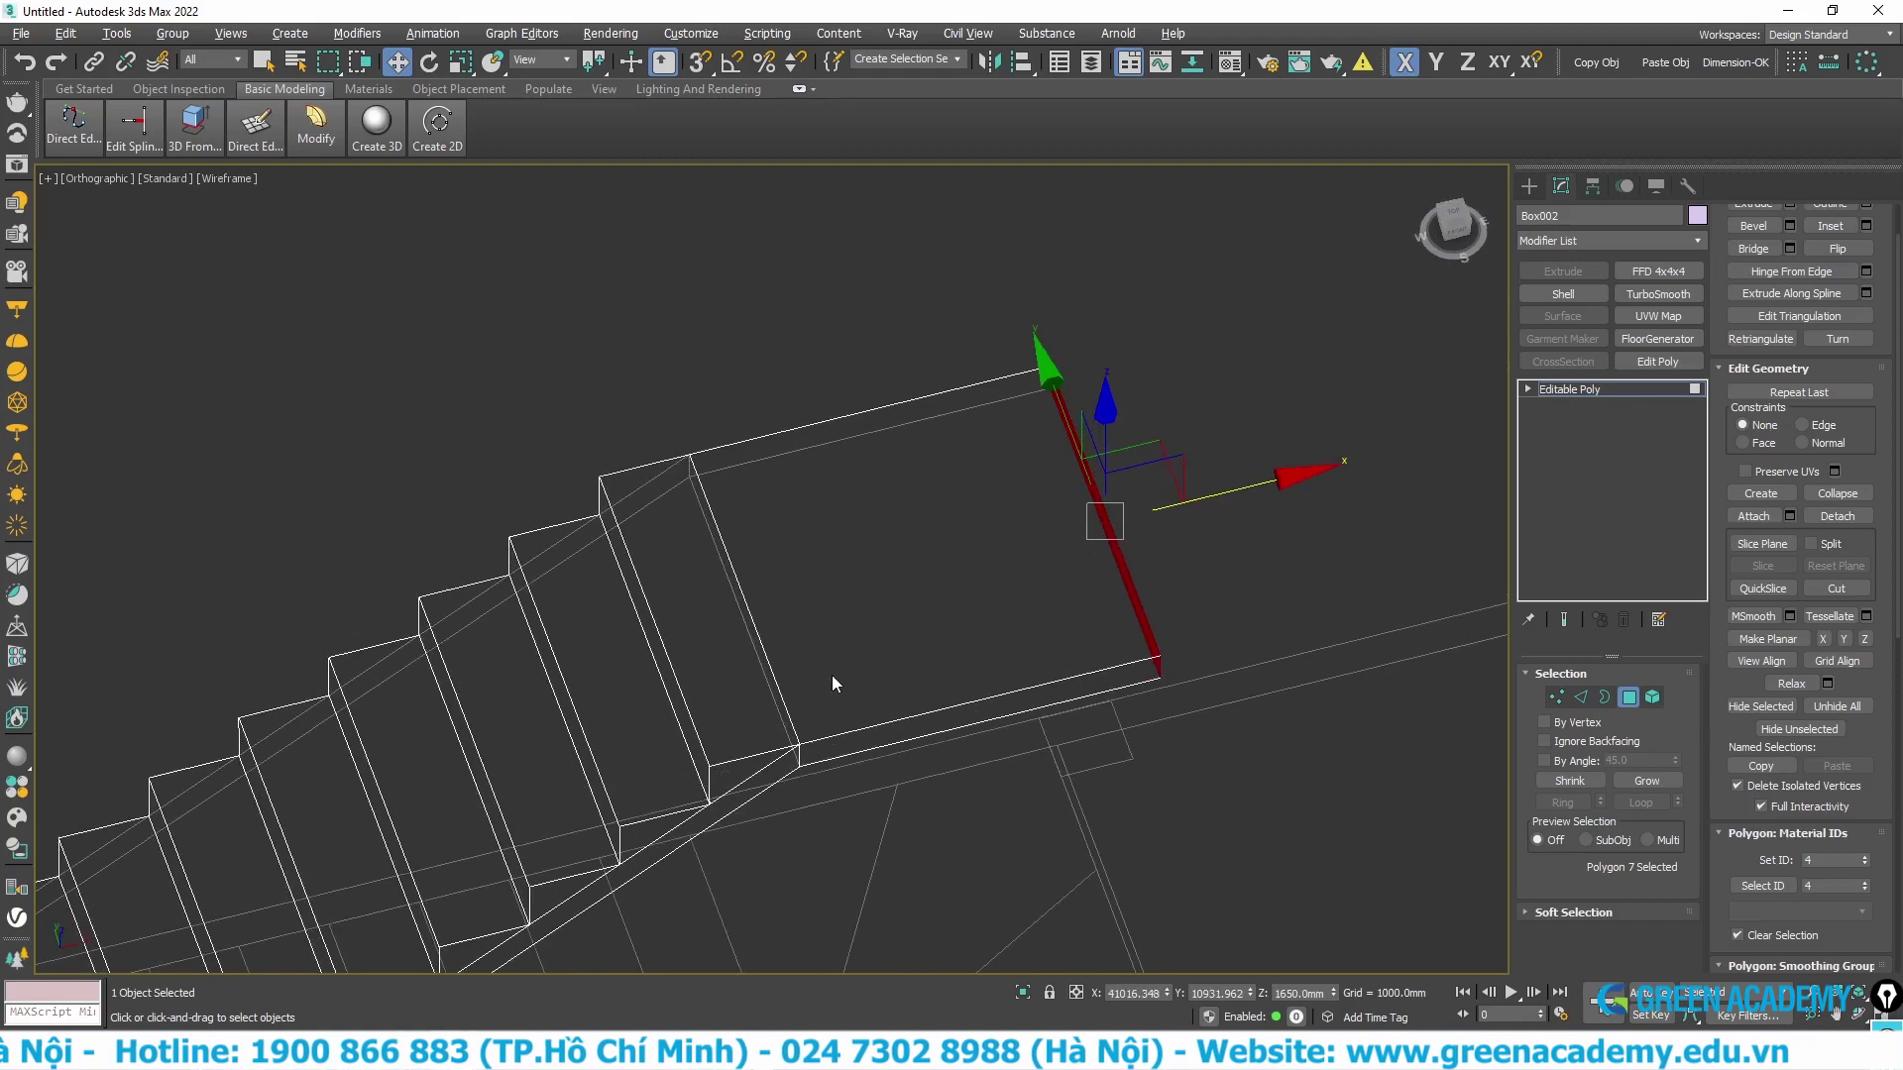
key("p")
key("F3")
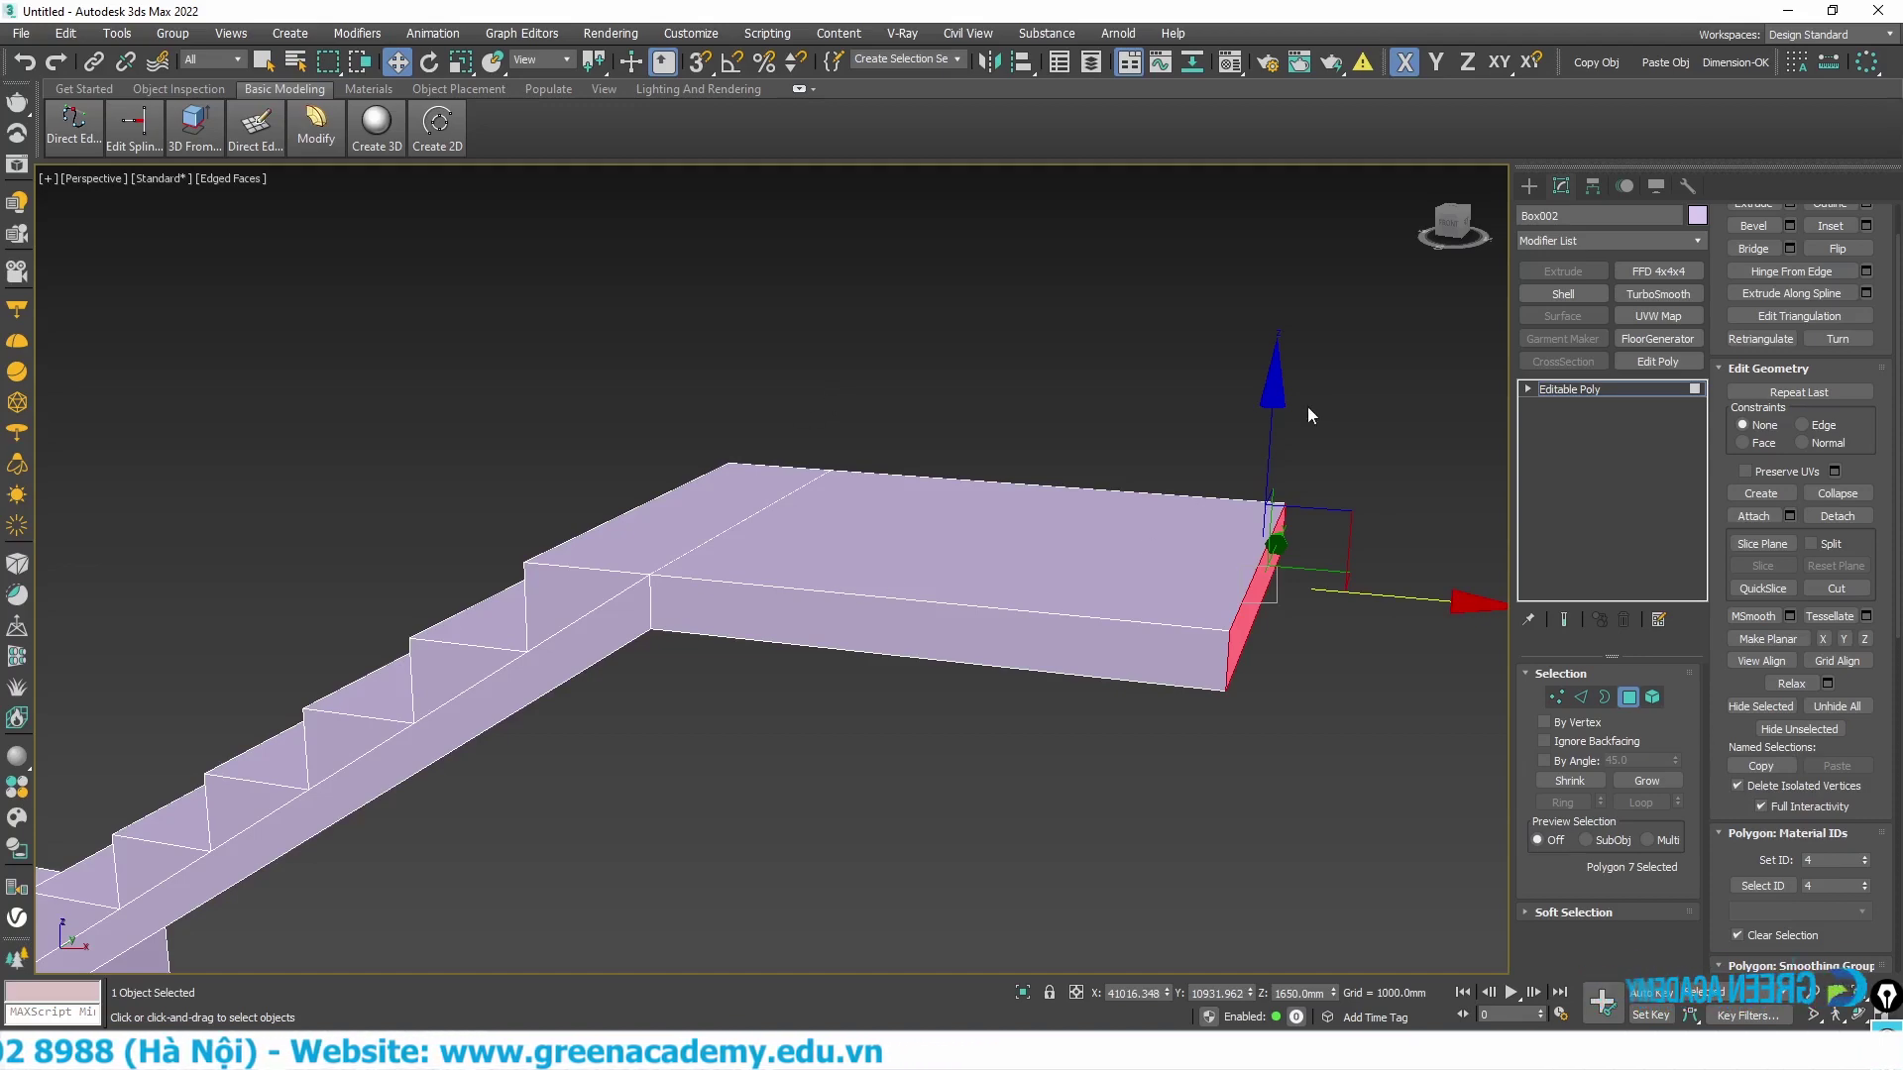
- Extrude the landing's top polygon upward by 170 mm
middle_click_drag(794, 548, 836, 579, "alt")
left_click(892, 576)
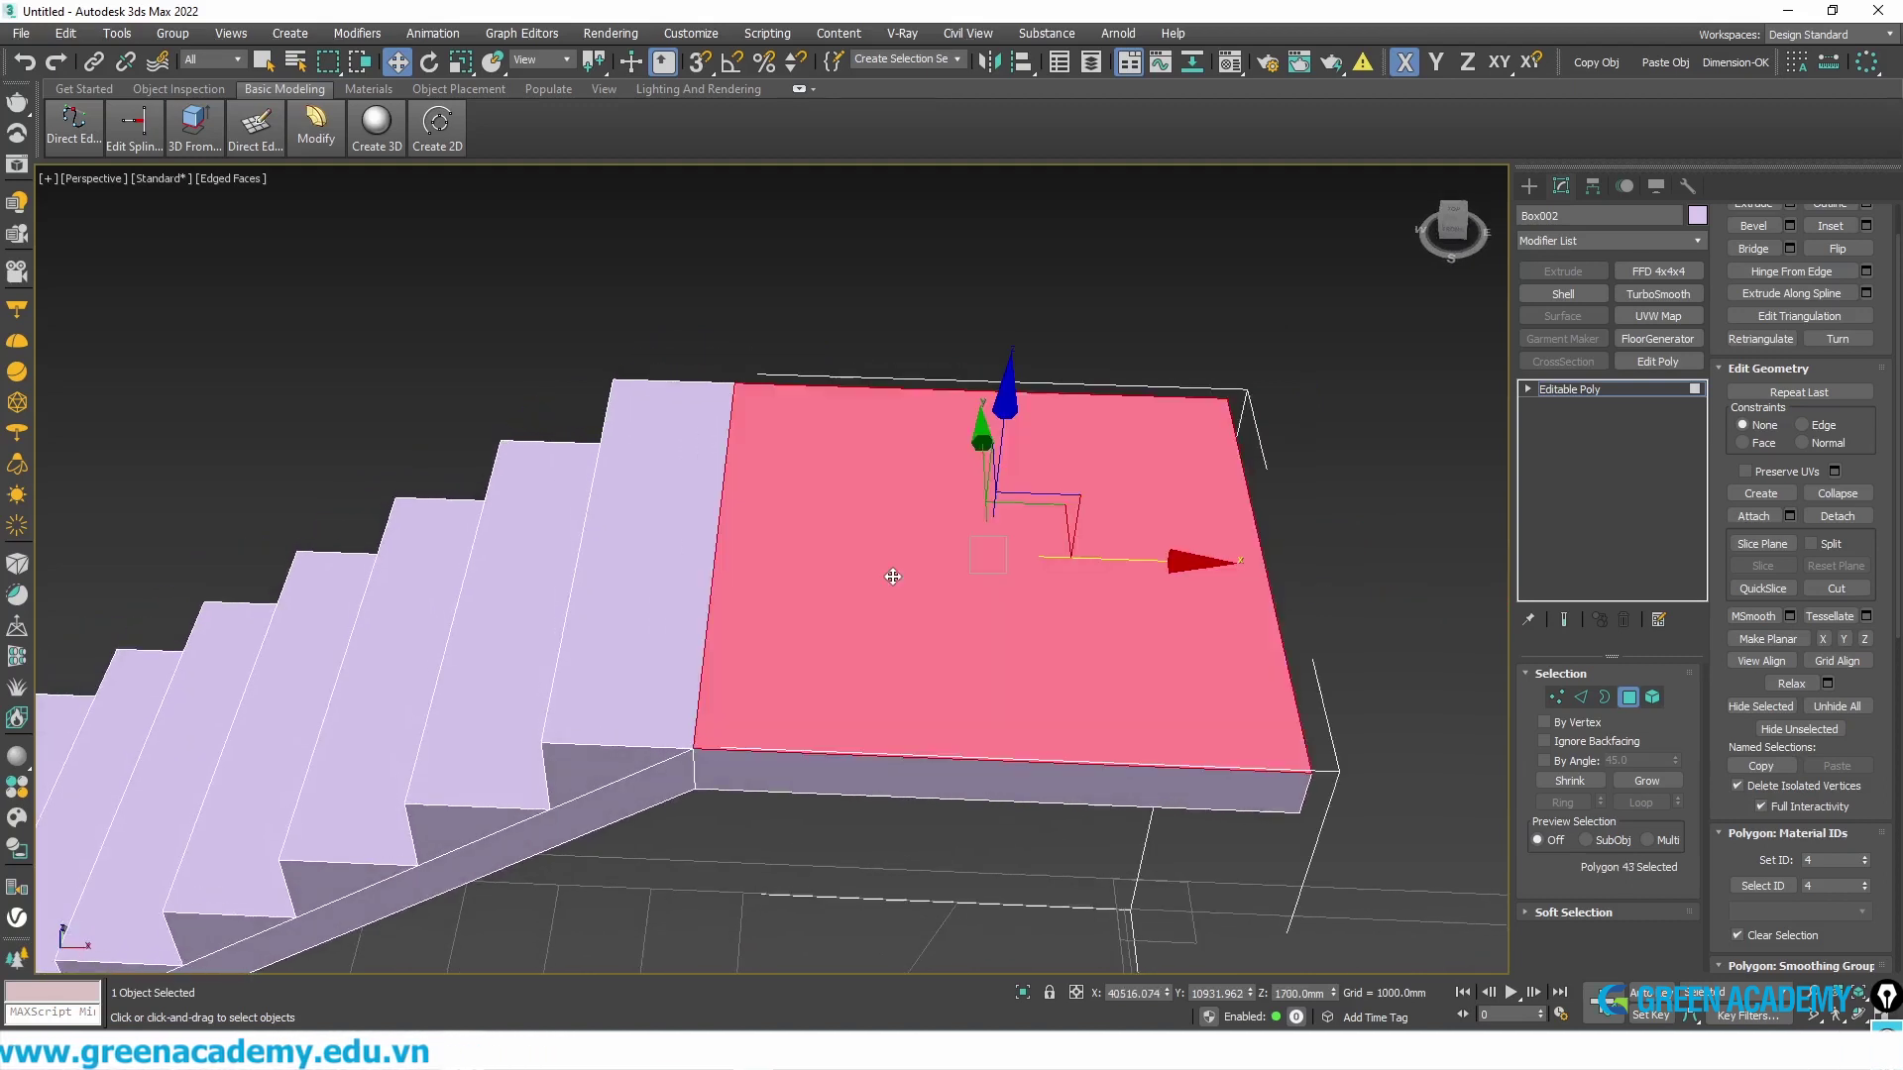
right_click(892, 576)
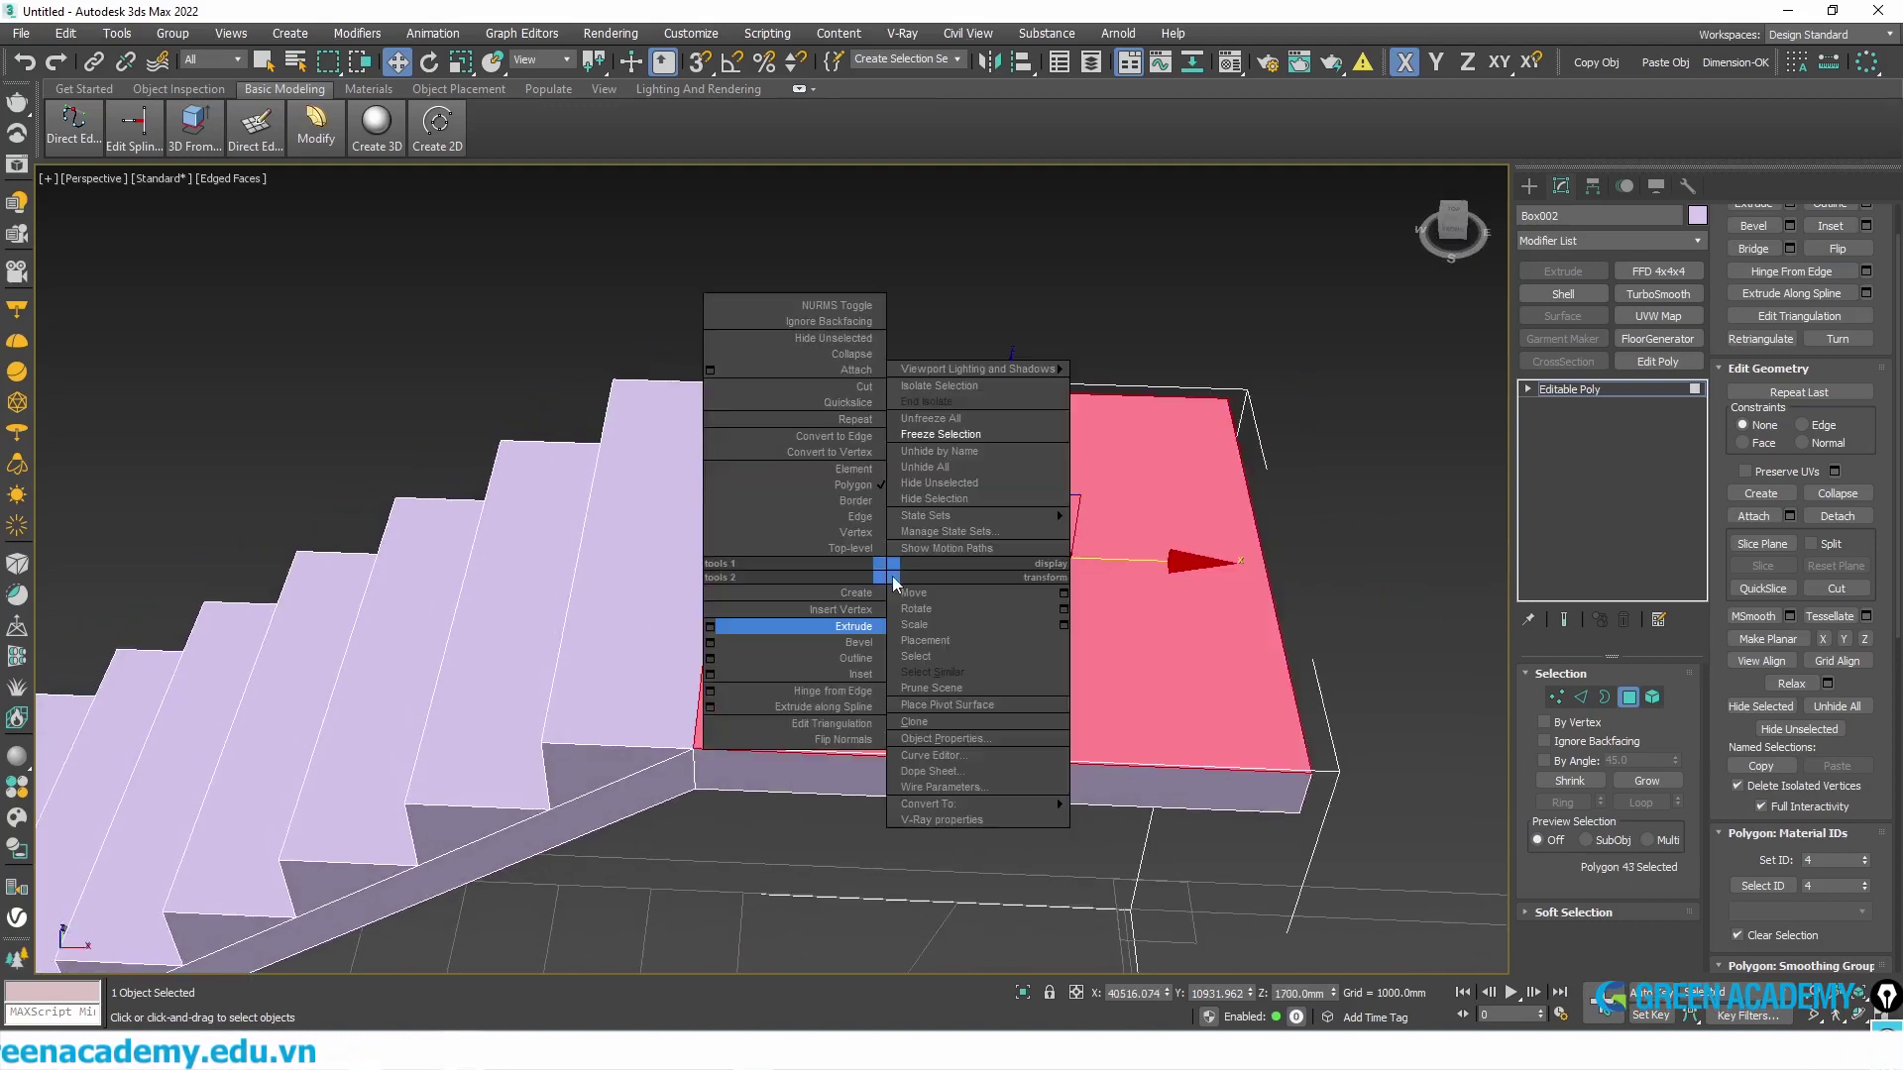
left_click(717, 624)
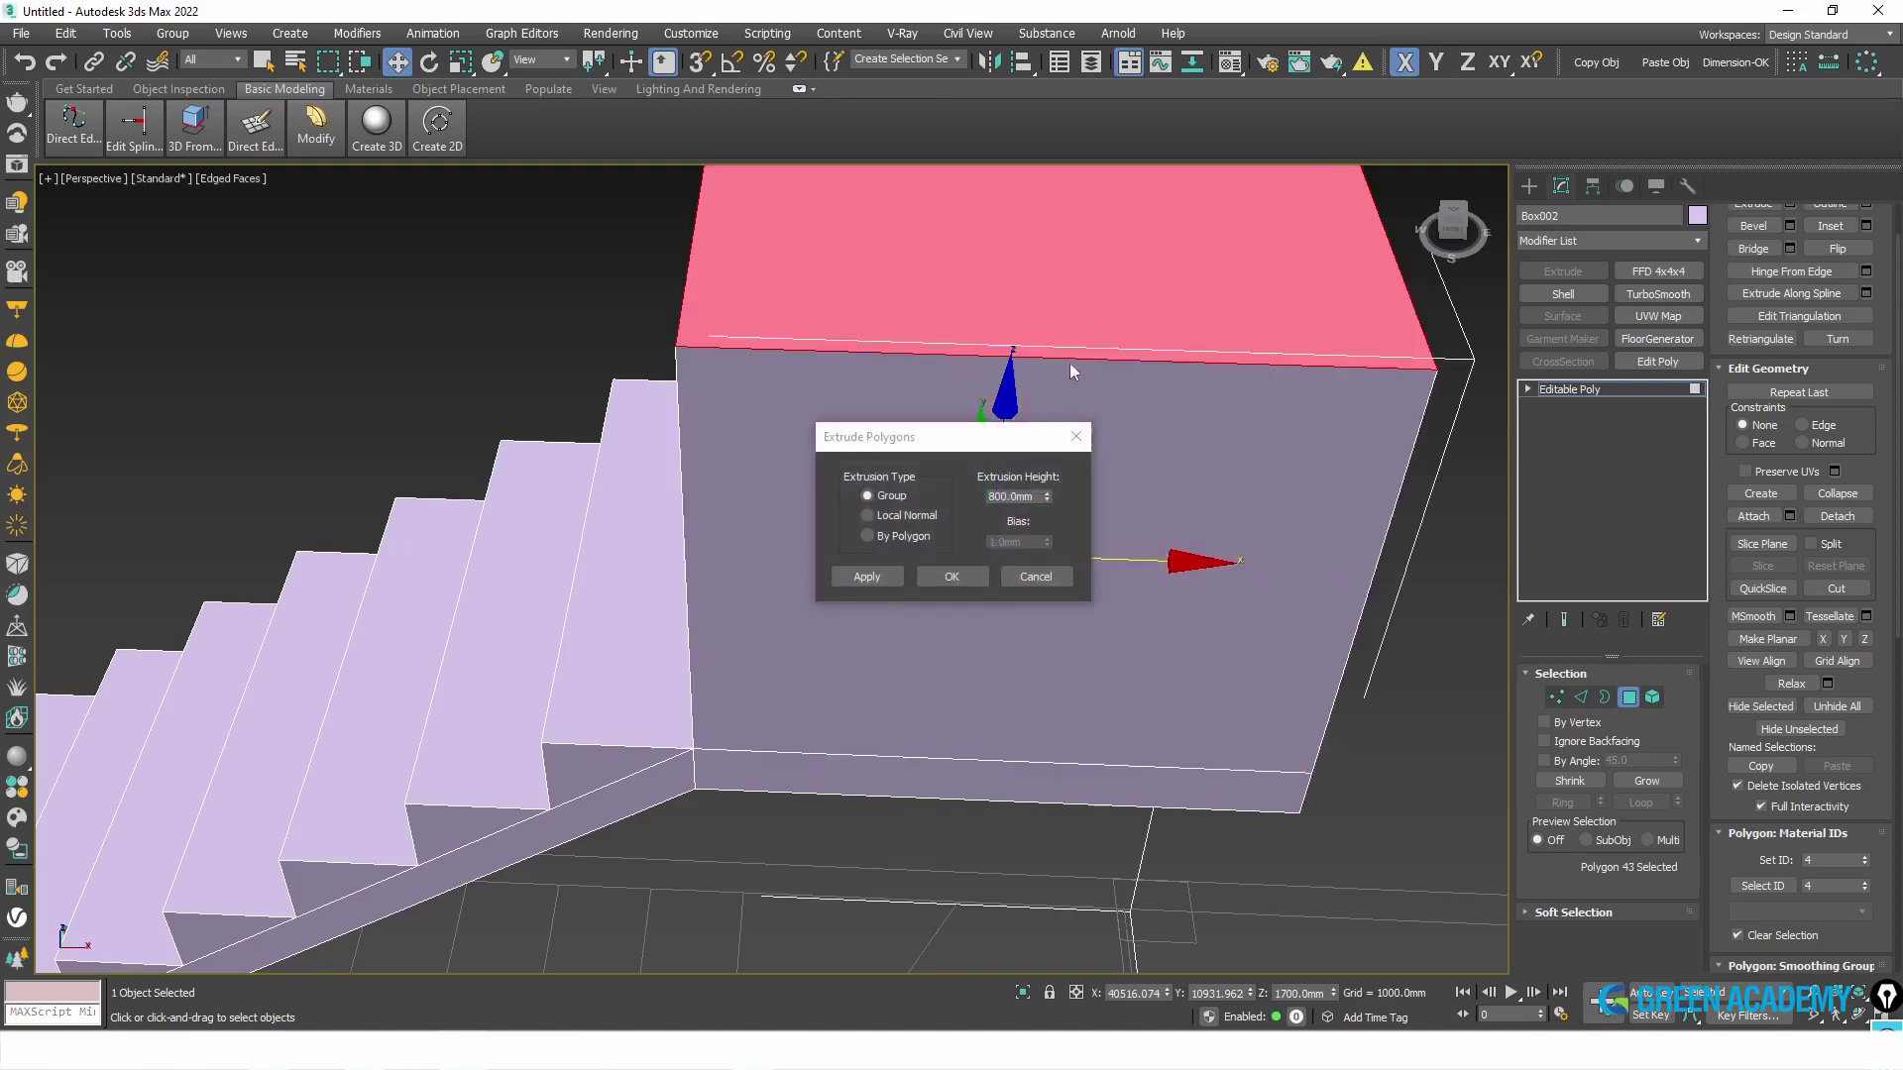
left_click_drag(1040, 497, 943, 502)
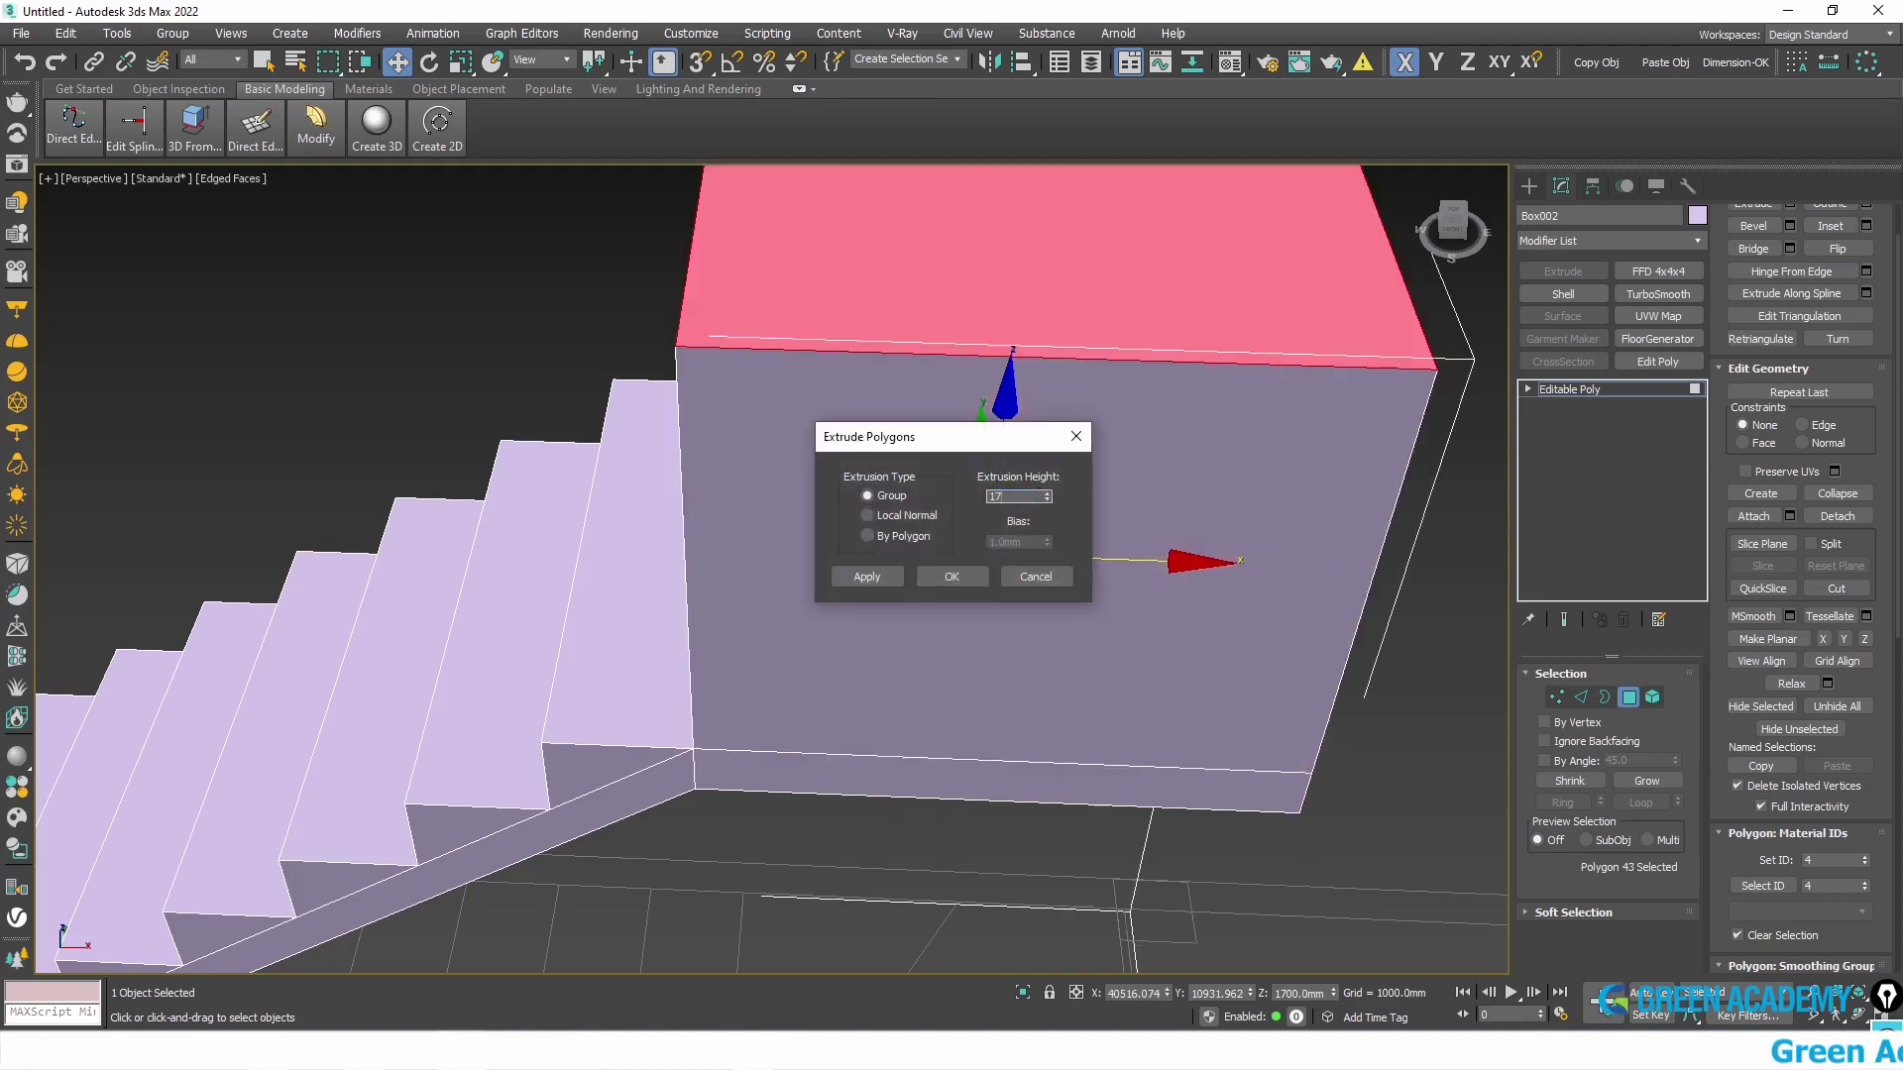
left_click(951, 577)
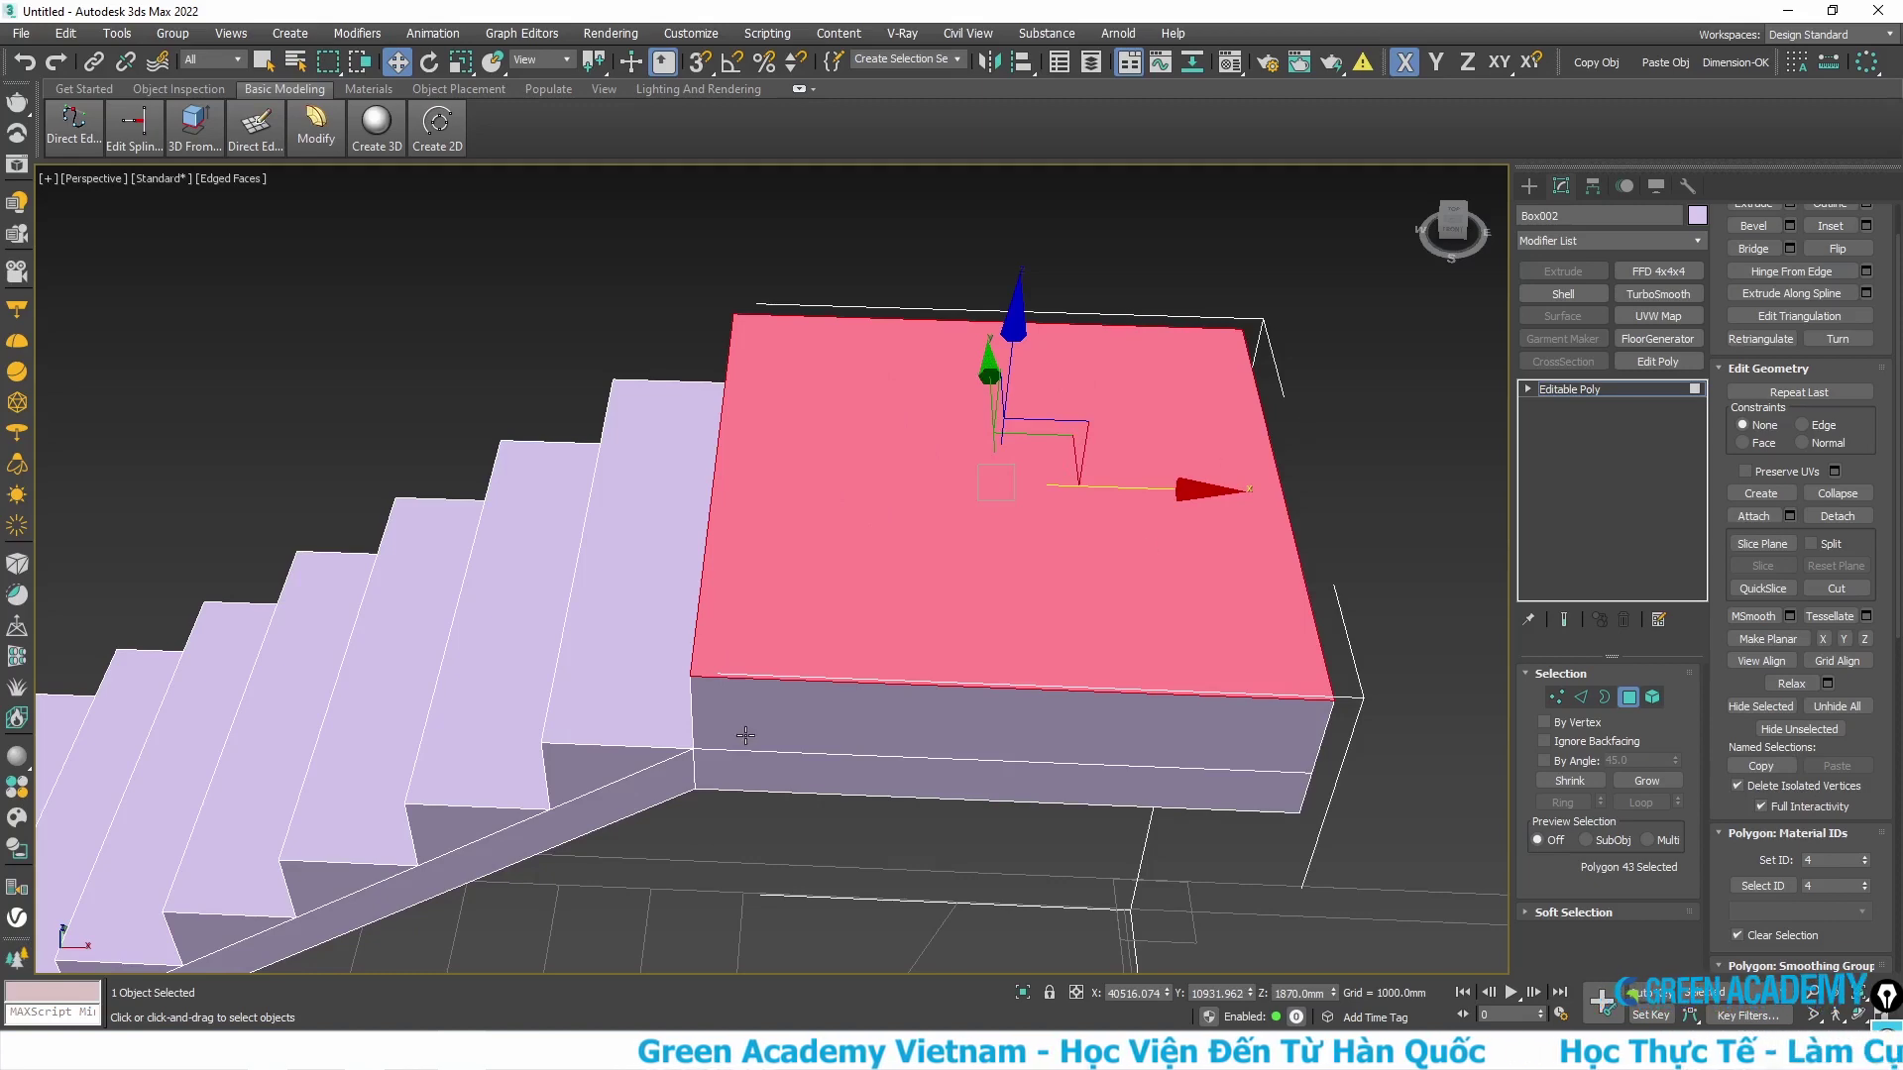
scroll(784, 649, "down", 2)
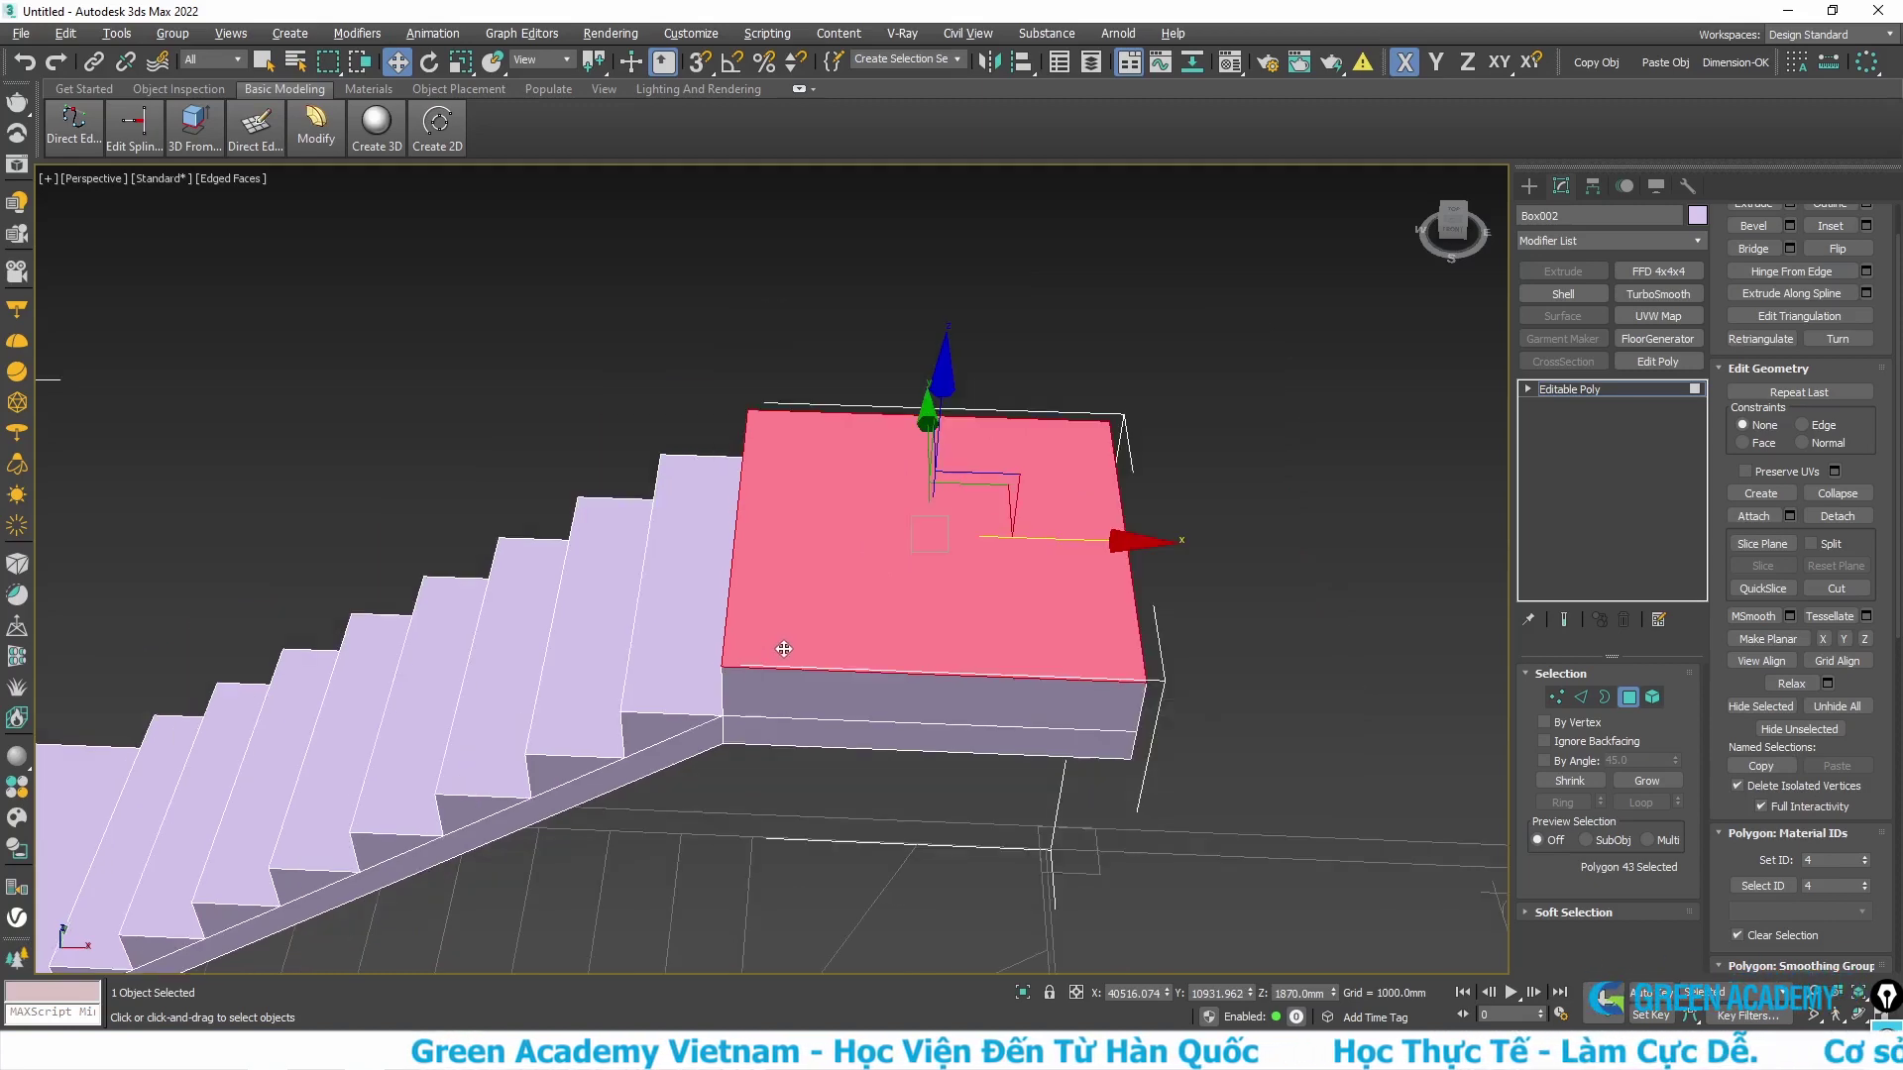
middle_click_drag(784, 649, 845, 642, "alt")
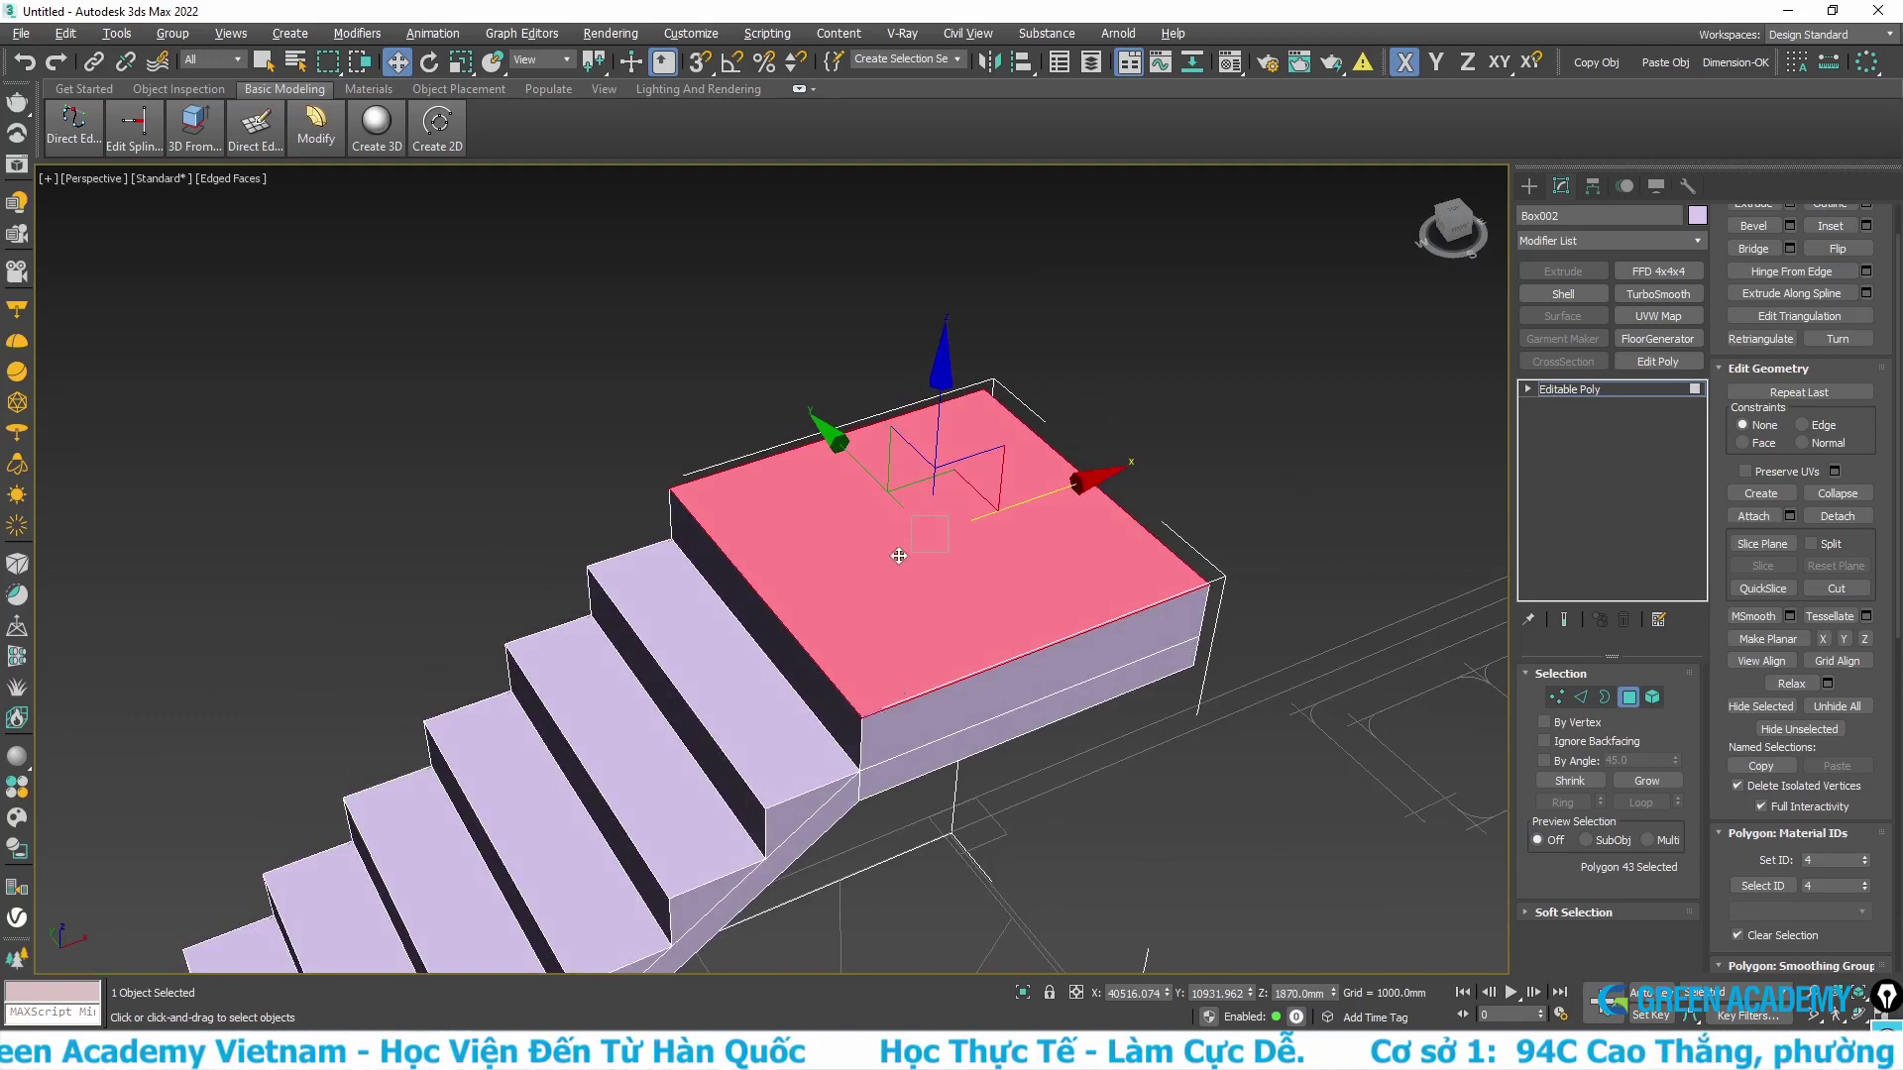
scroll(893, 696, "up", 2)
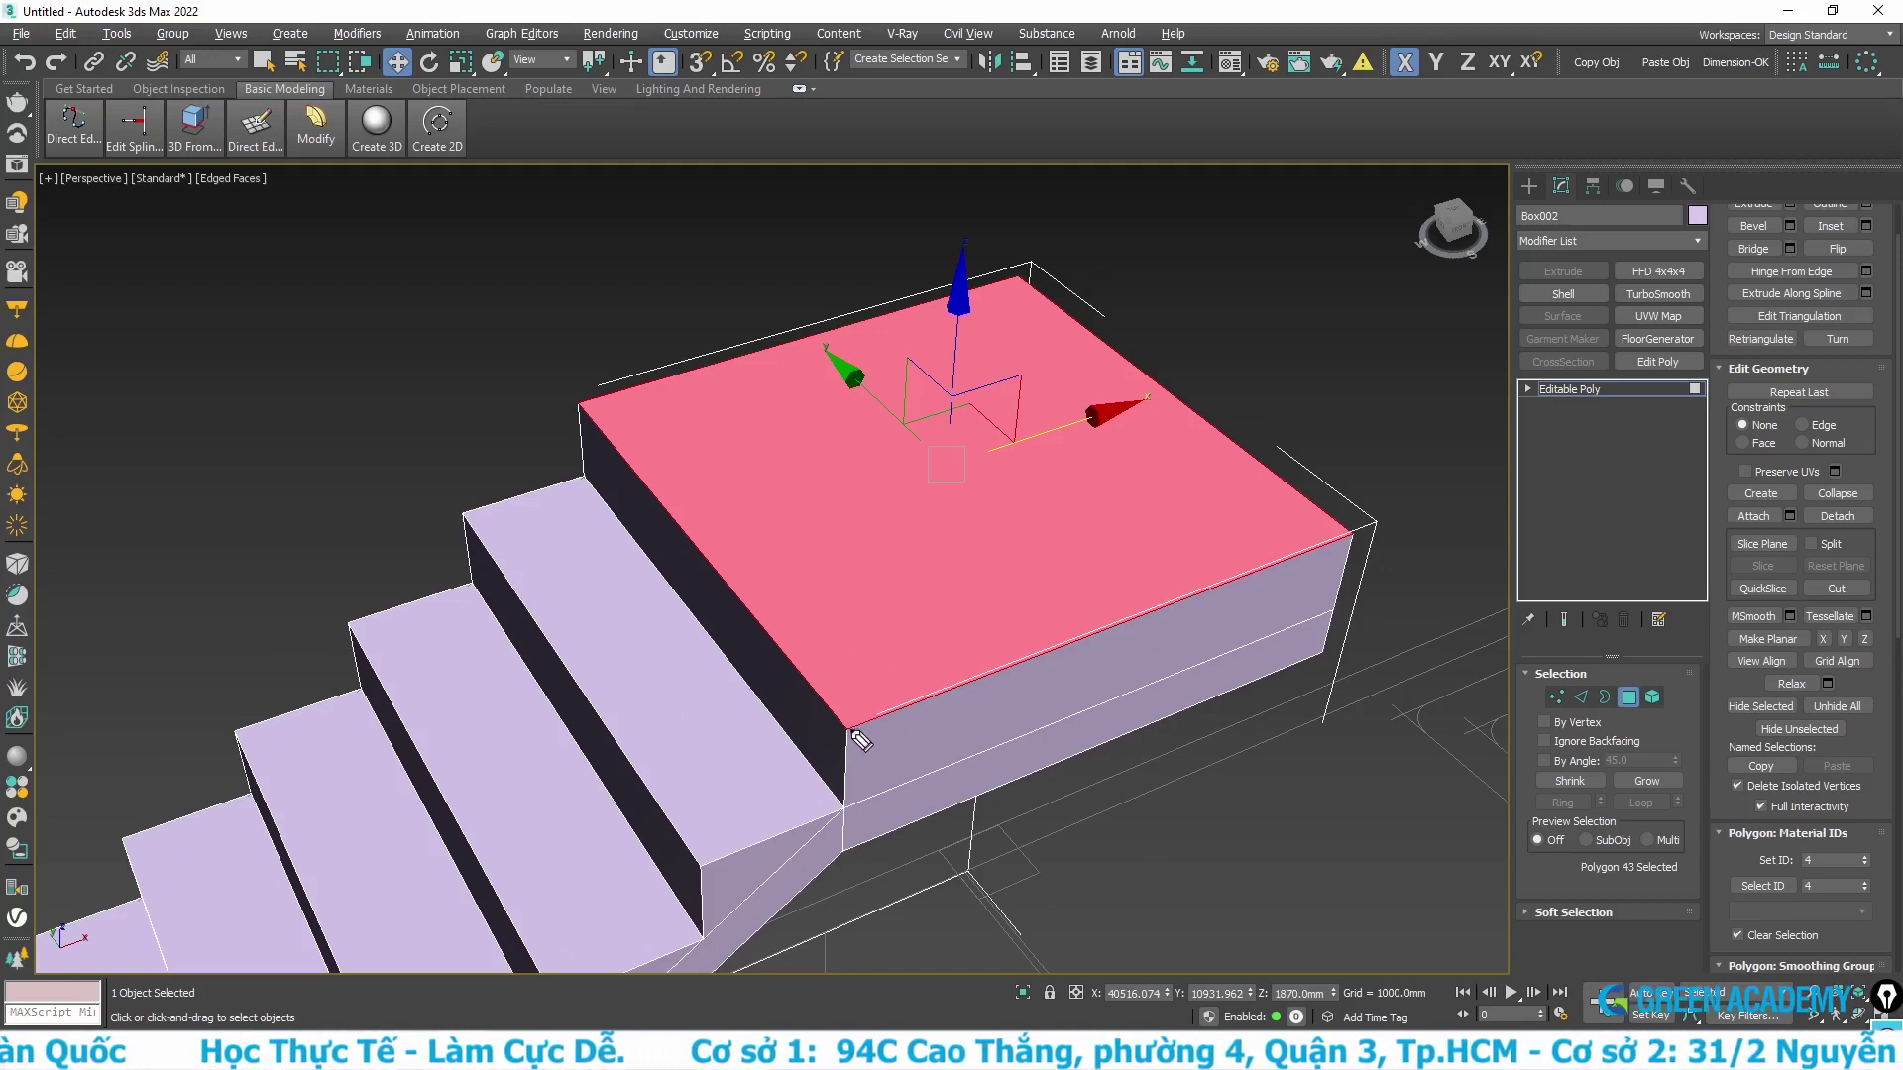
left_click_drag(861, 741, 855, 282)
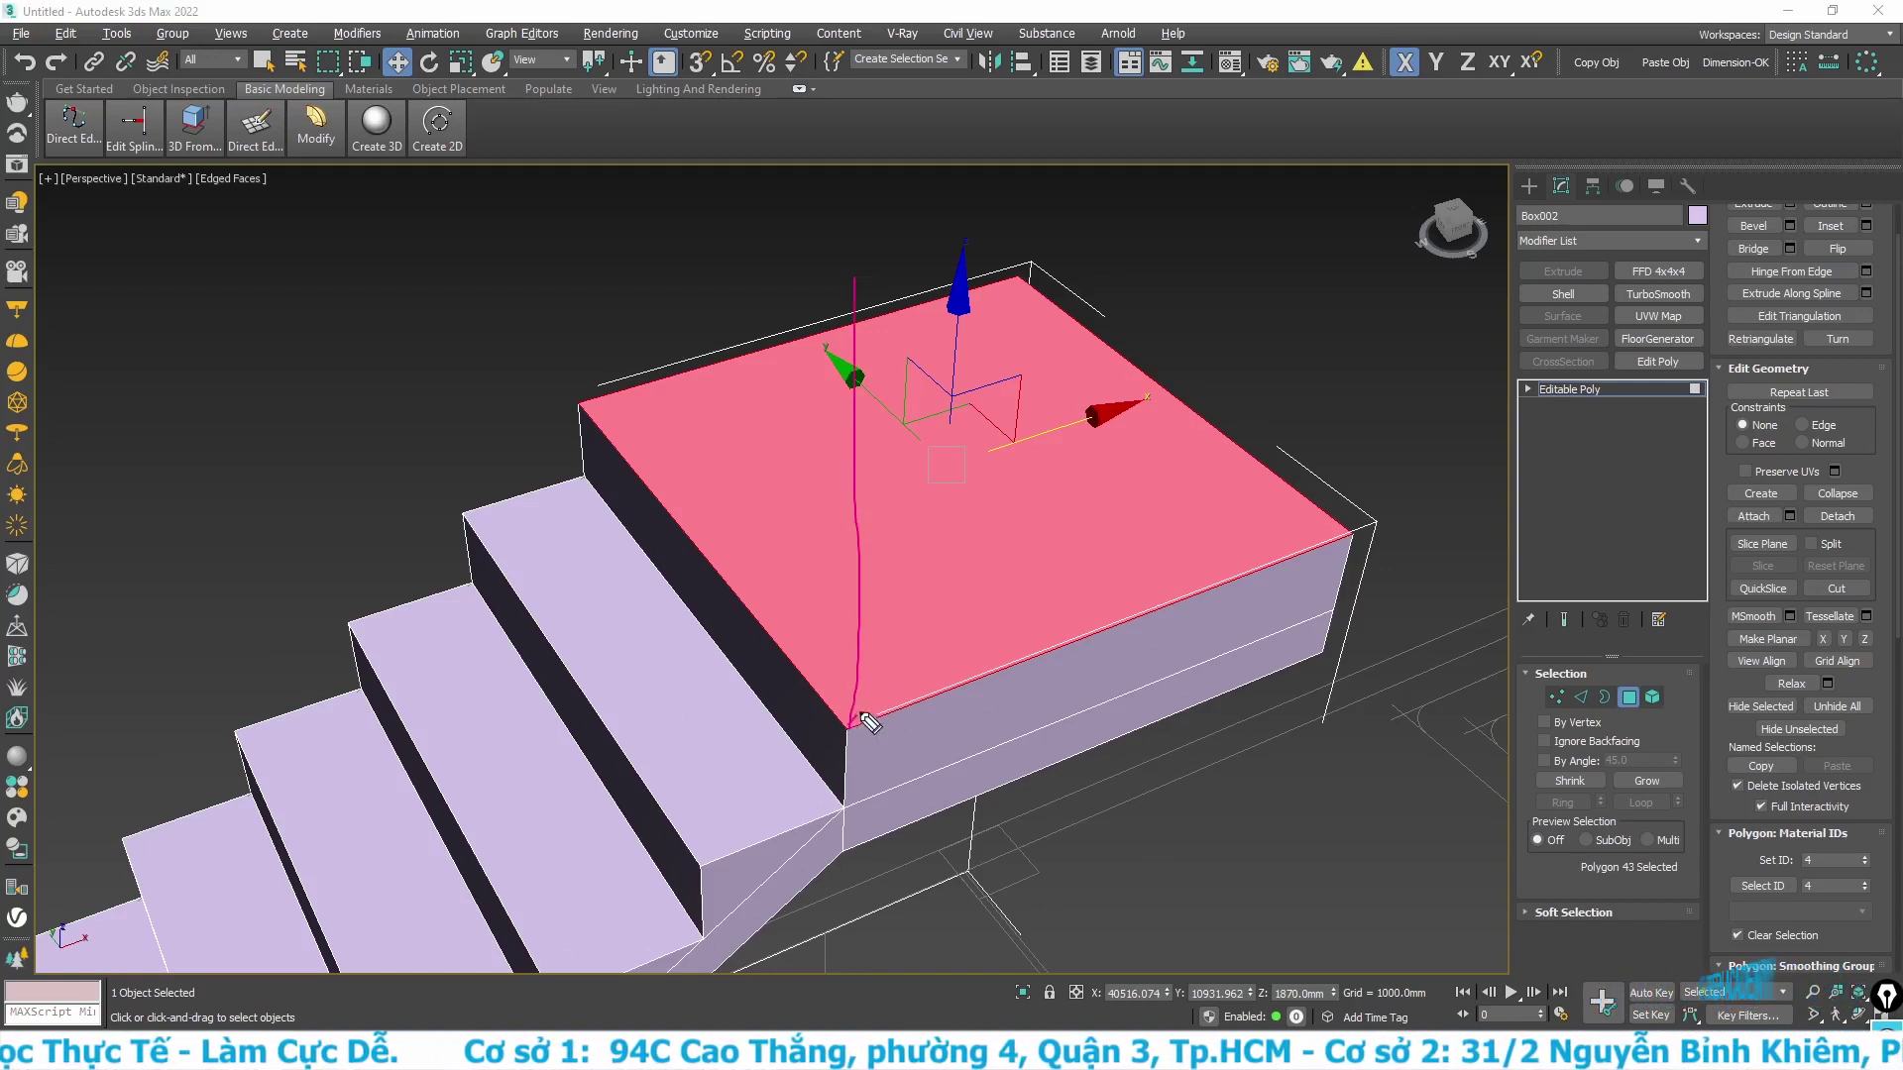
left_click_drag(862, 715, 1115, 352)
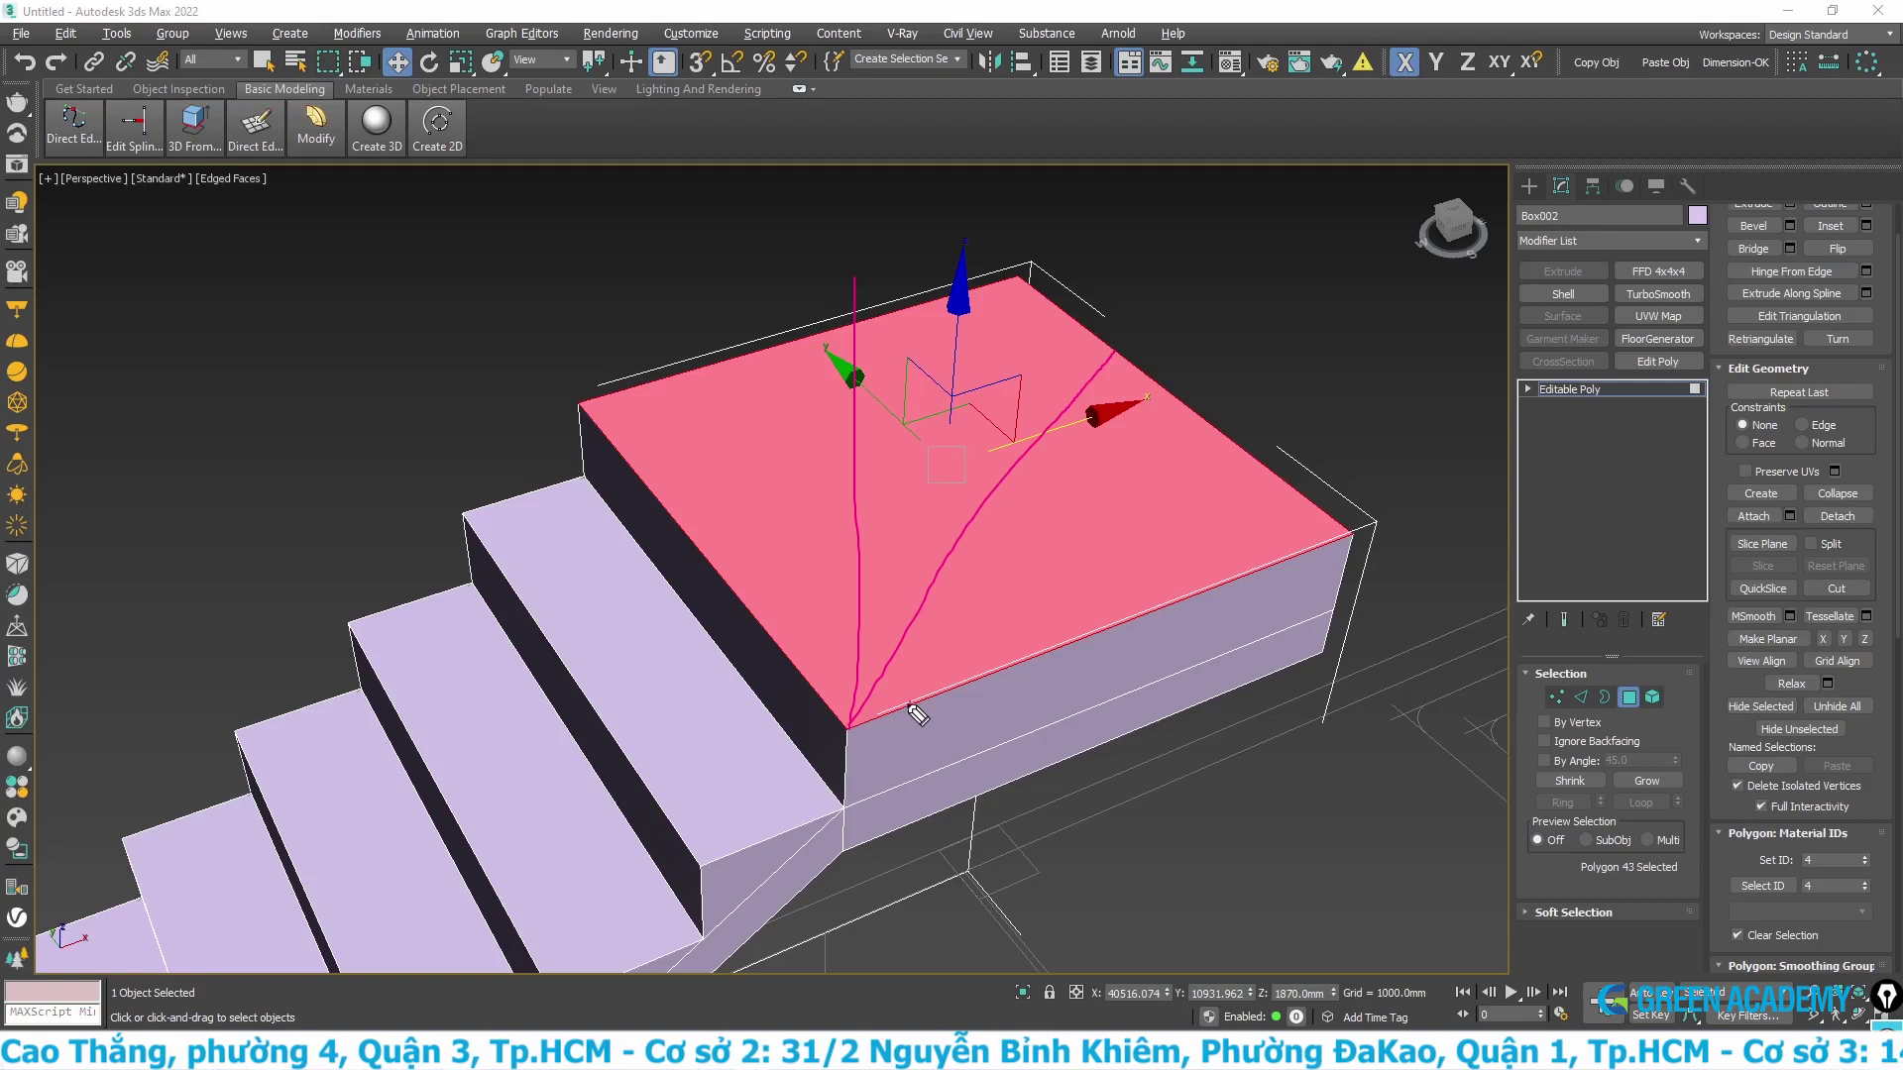
left_click_drag(911, 708, 865, 330)
left_click_drag(909, 700, 1128, 349)
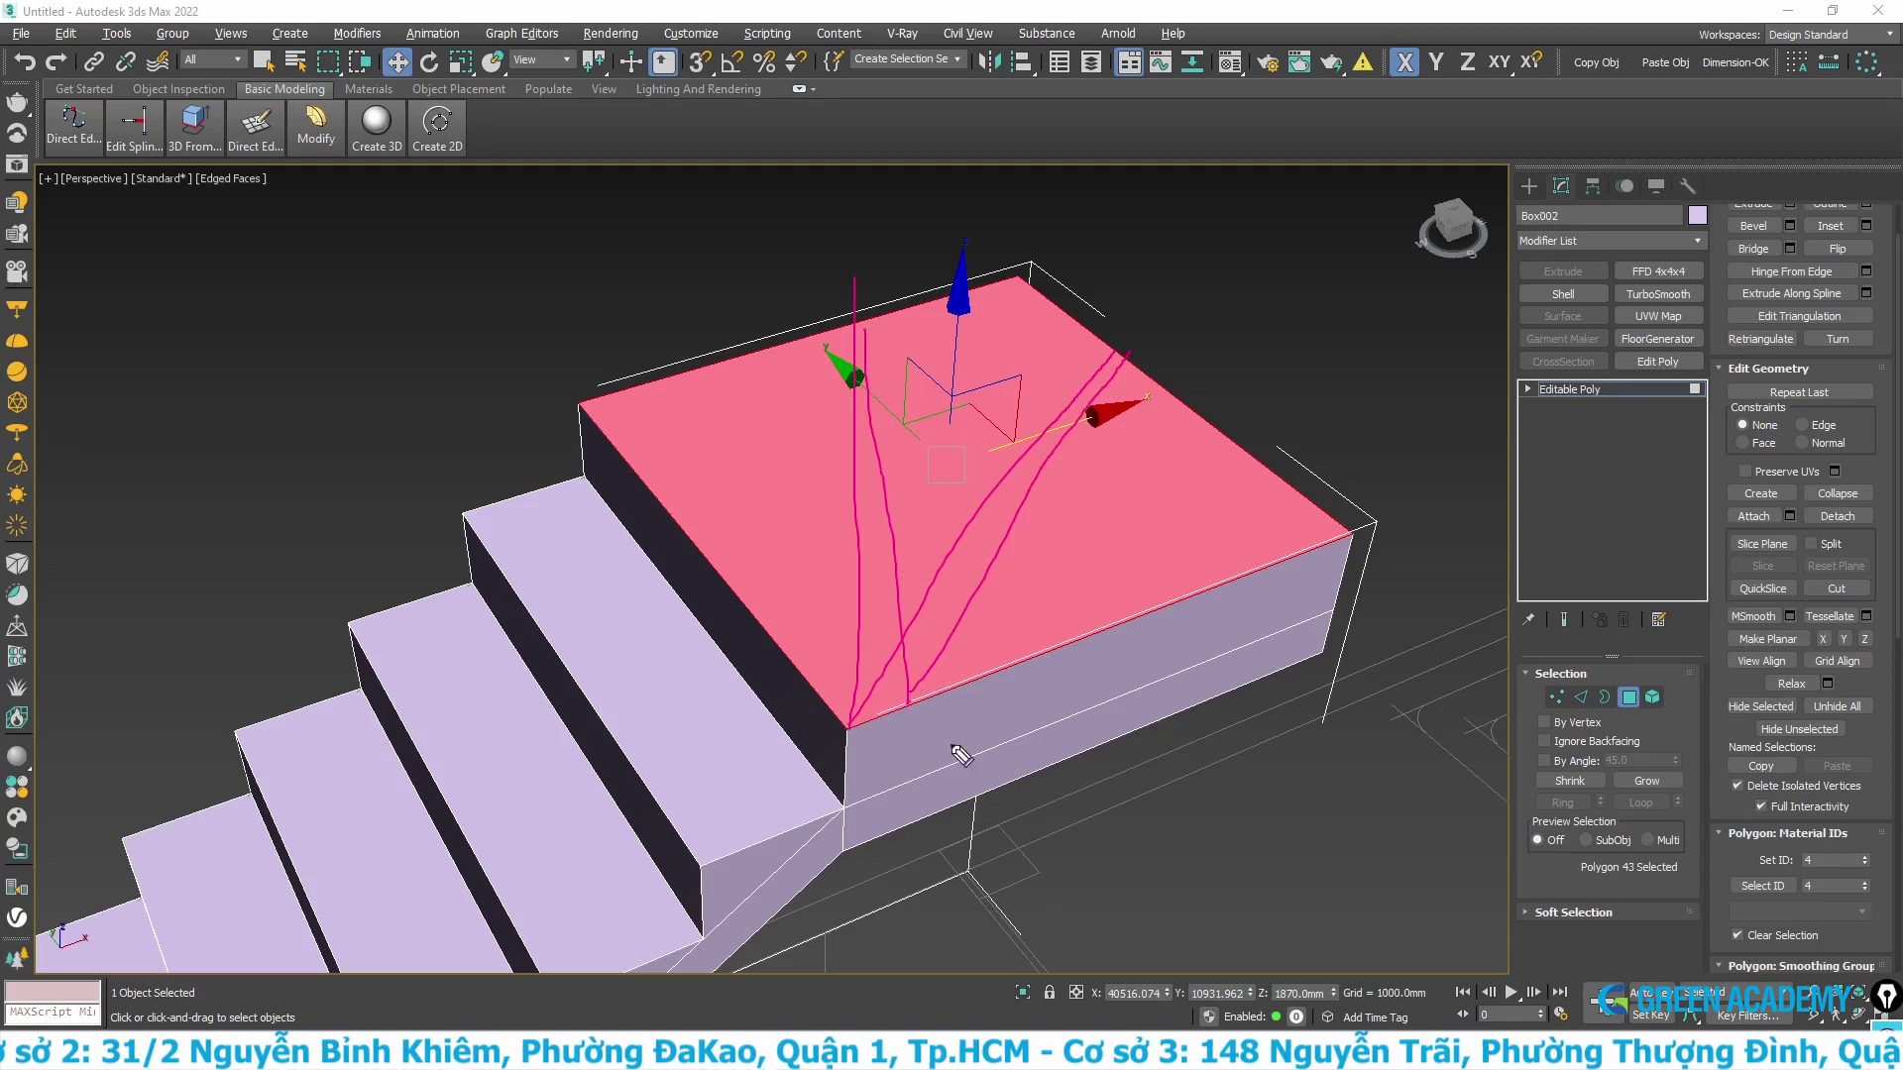
key("Escape")
middle_click_drag(978, 745, 902, 604, "alt")
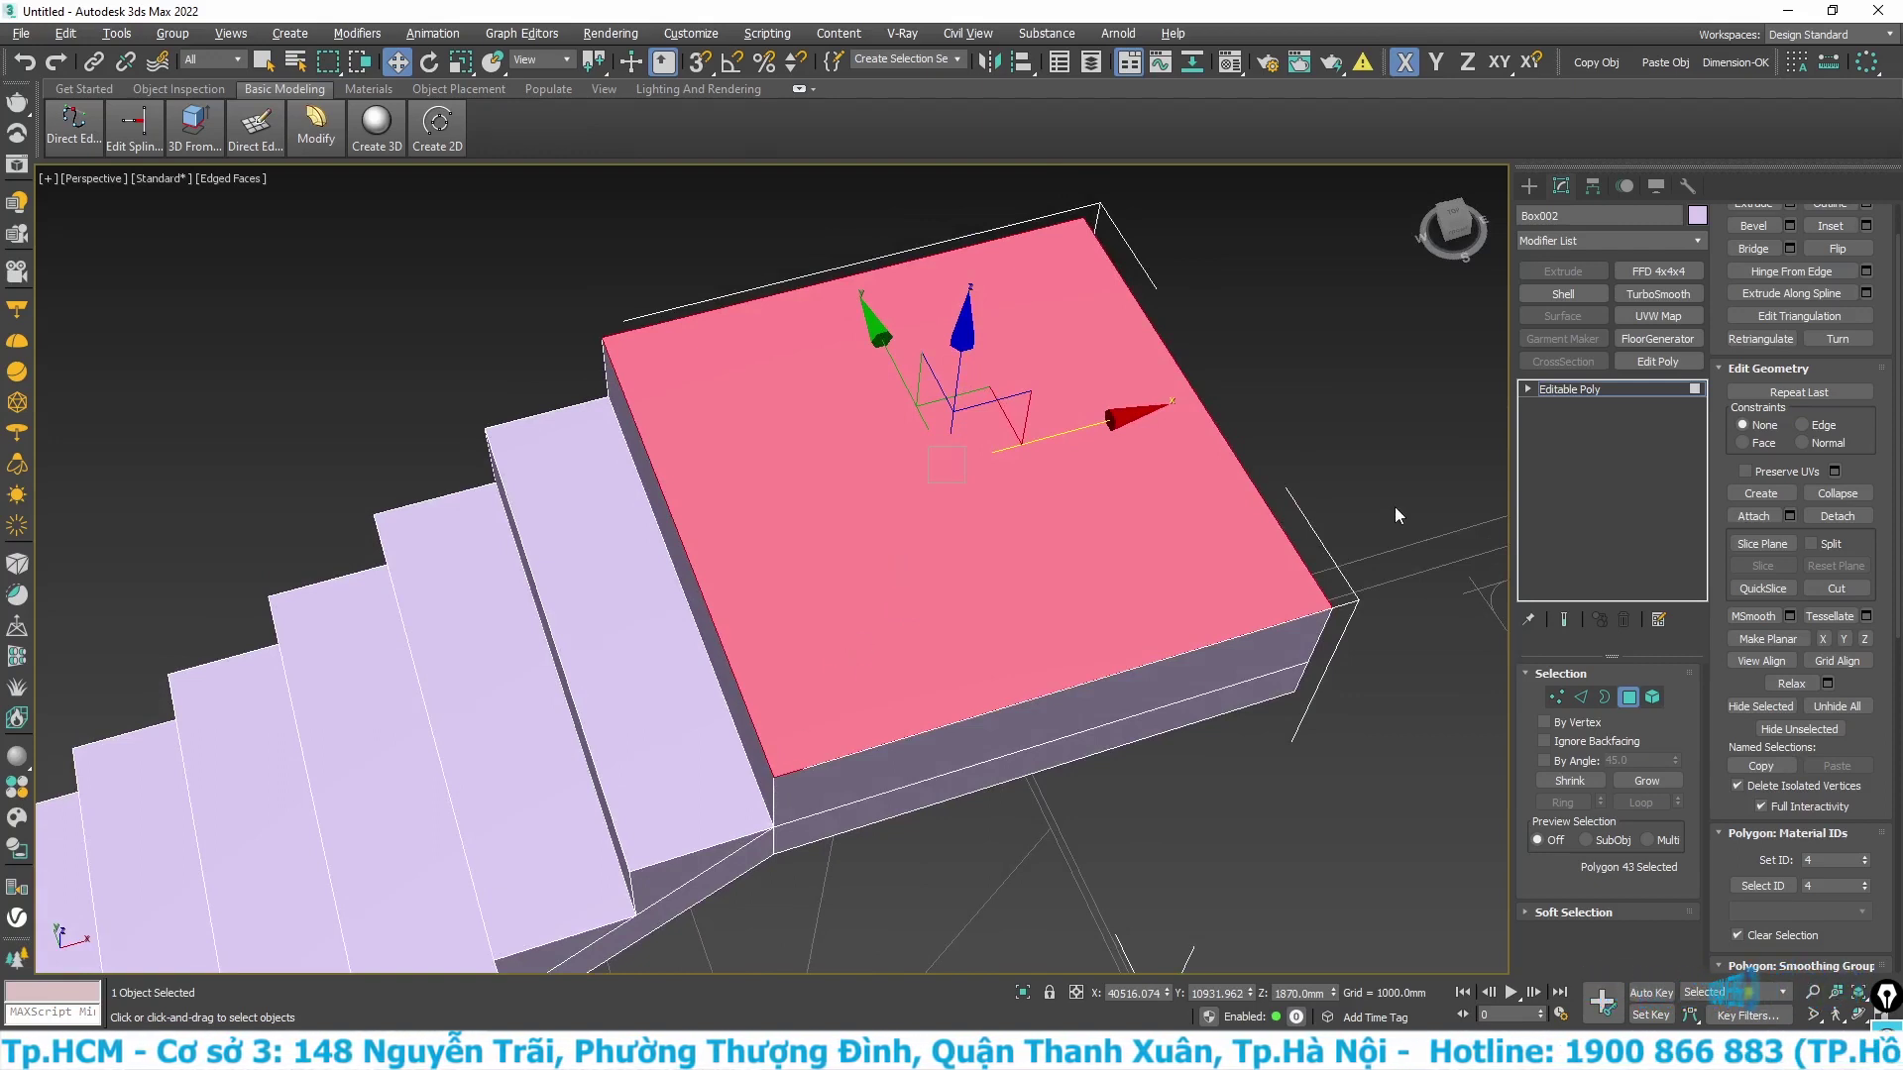
left_click(1425, 443)
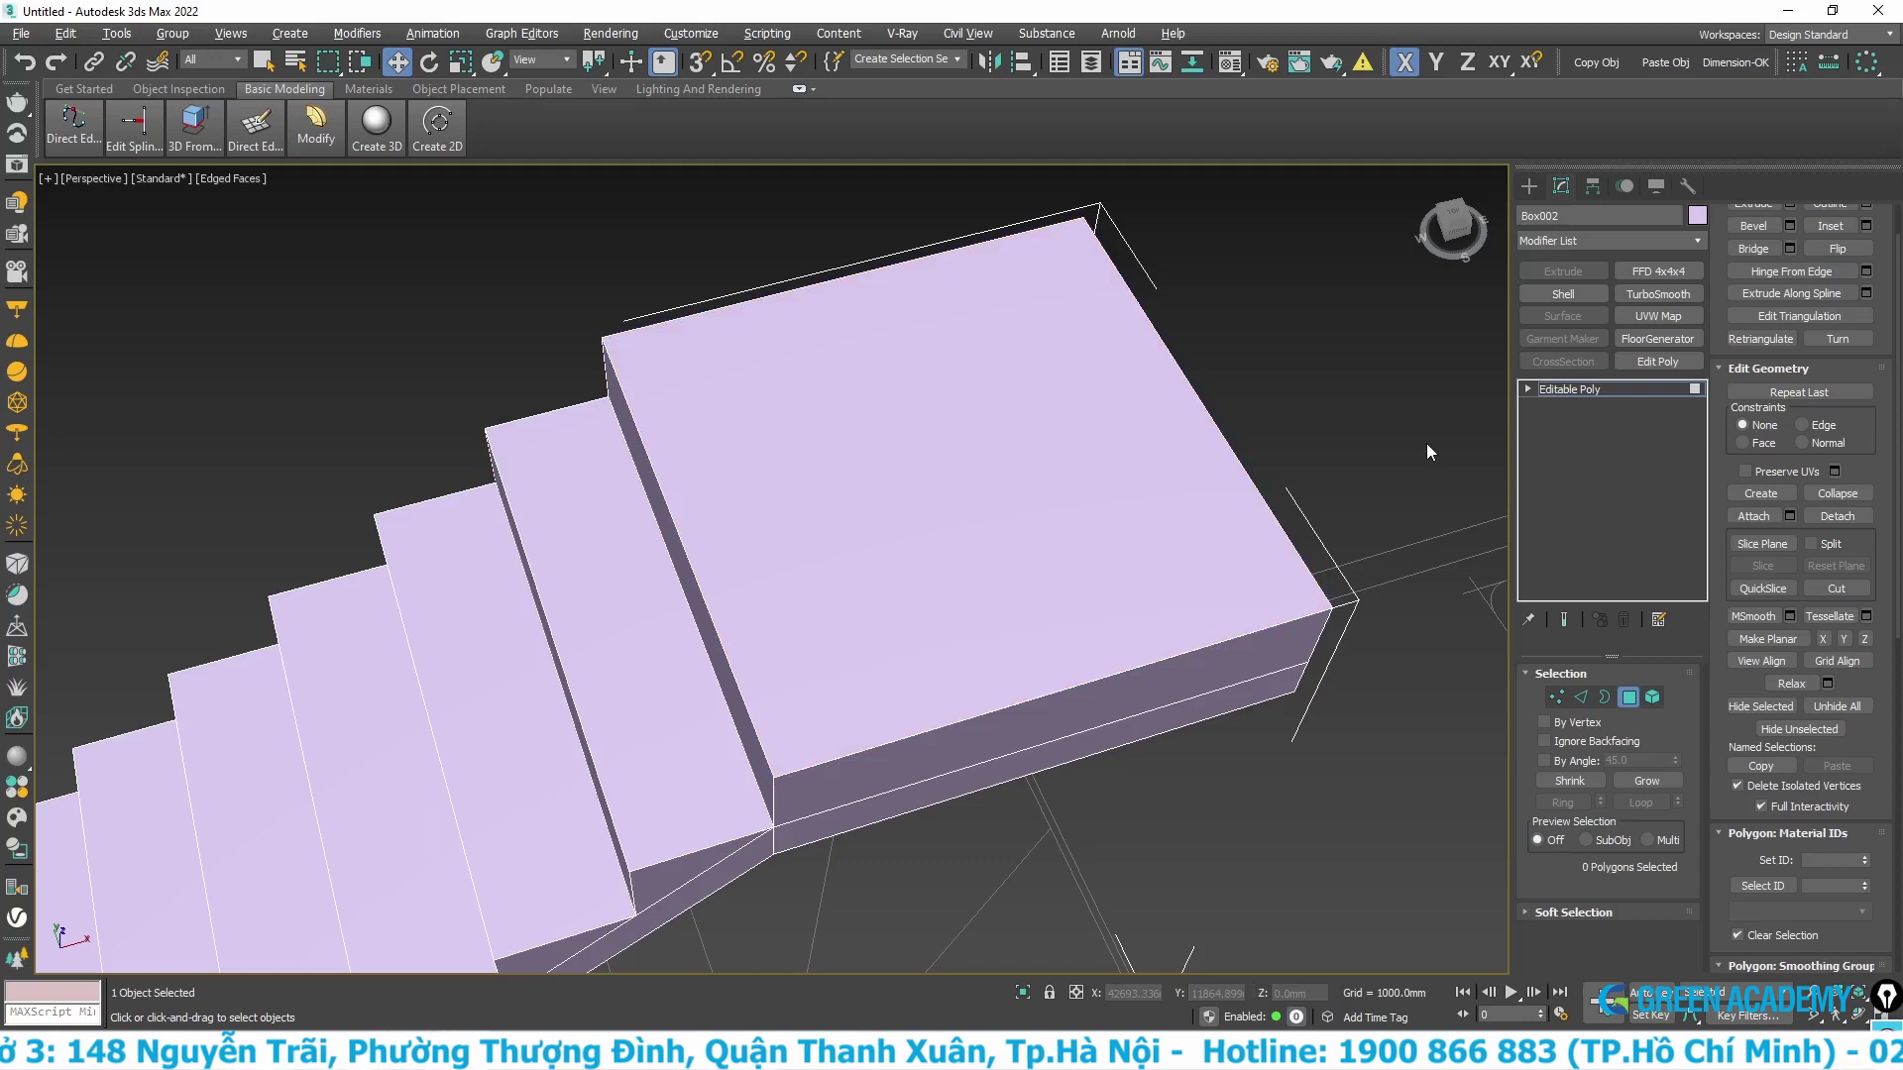
- Cut diagonal edges from the landing's inner corner to its far edges, making three top faces
key("ctrl+z")
key("ctrl+z")
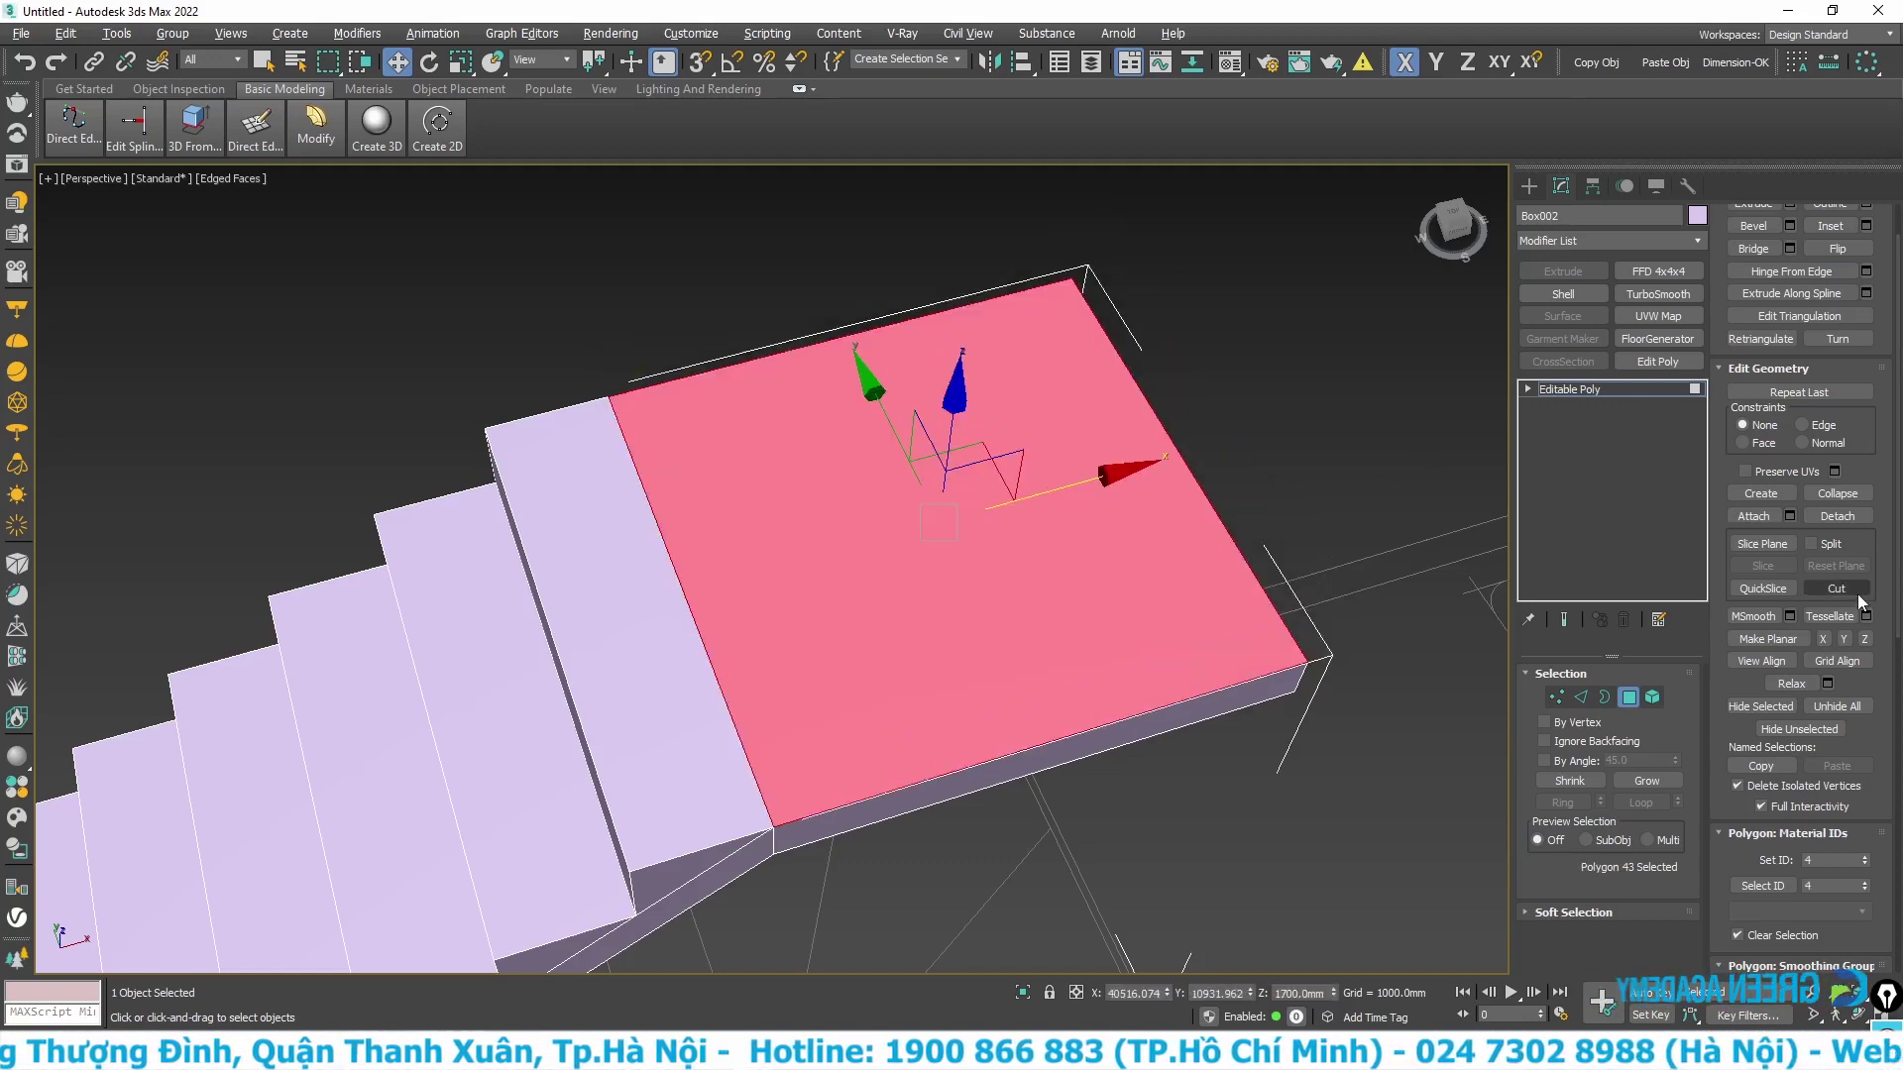
left_click(1836, 588)
left_click(775, 825)
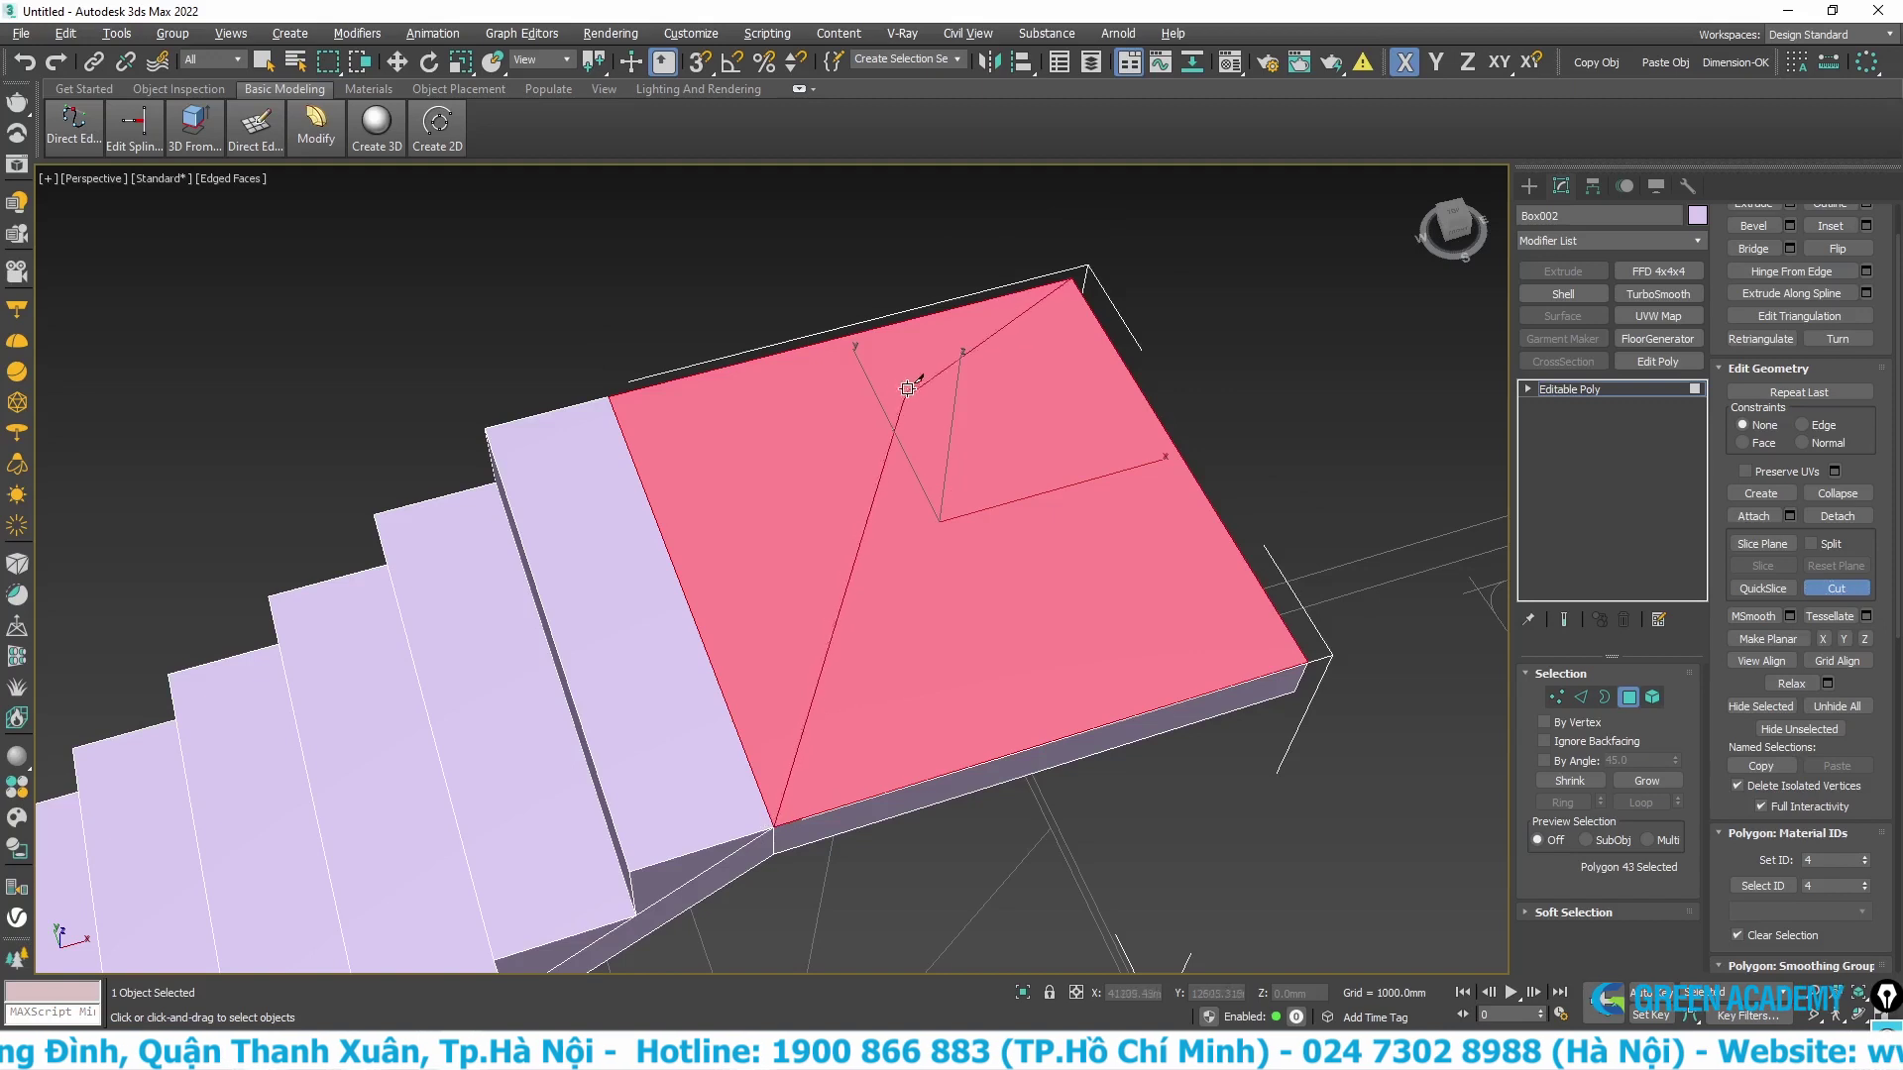
left_click(882, 321)
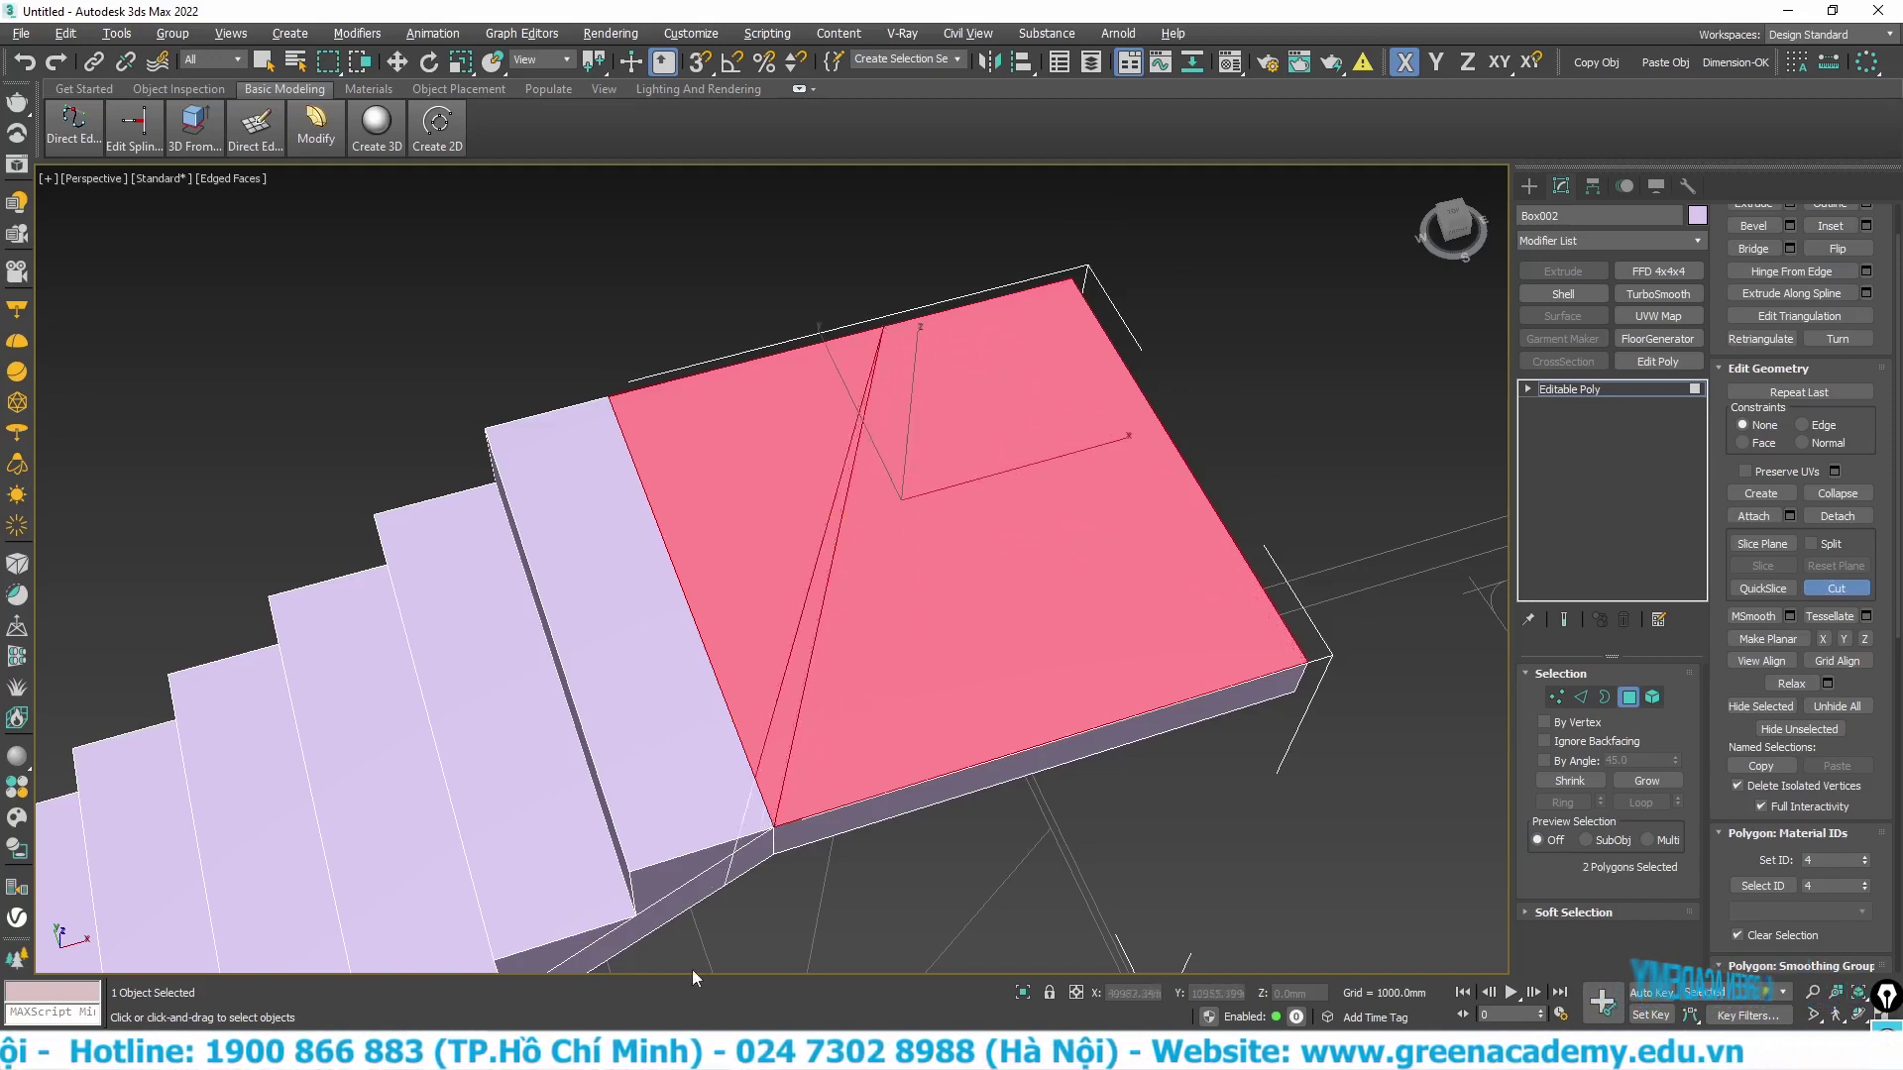
left_click(1179, 666)
left_click(1306, 662)
key("ctrl+z")
key("ctrl+z")
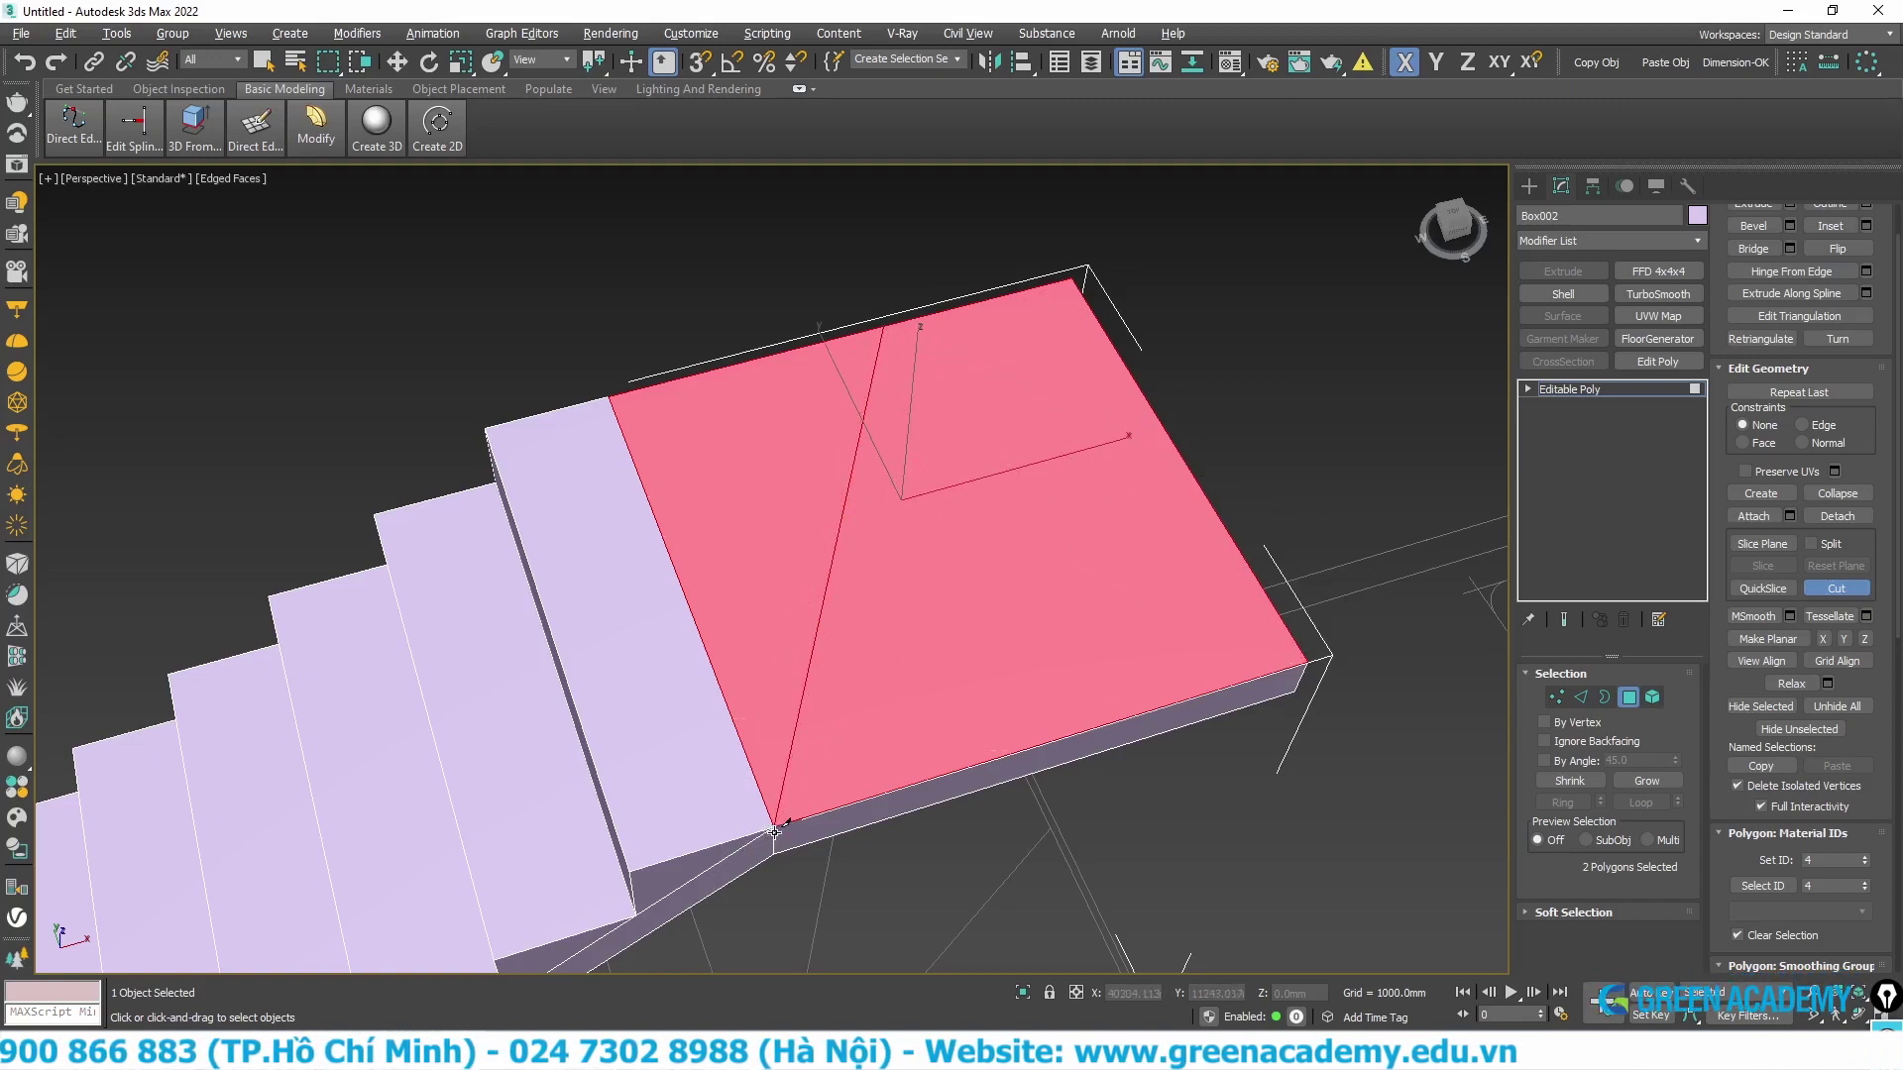
left_click(776, 825)
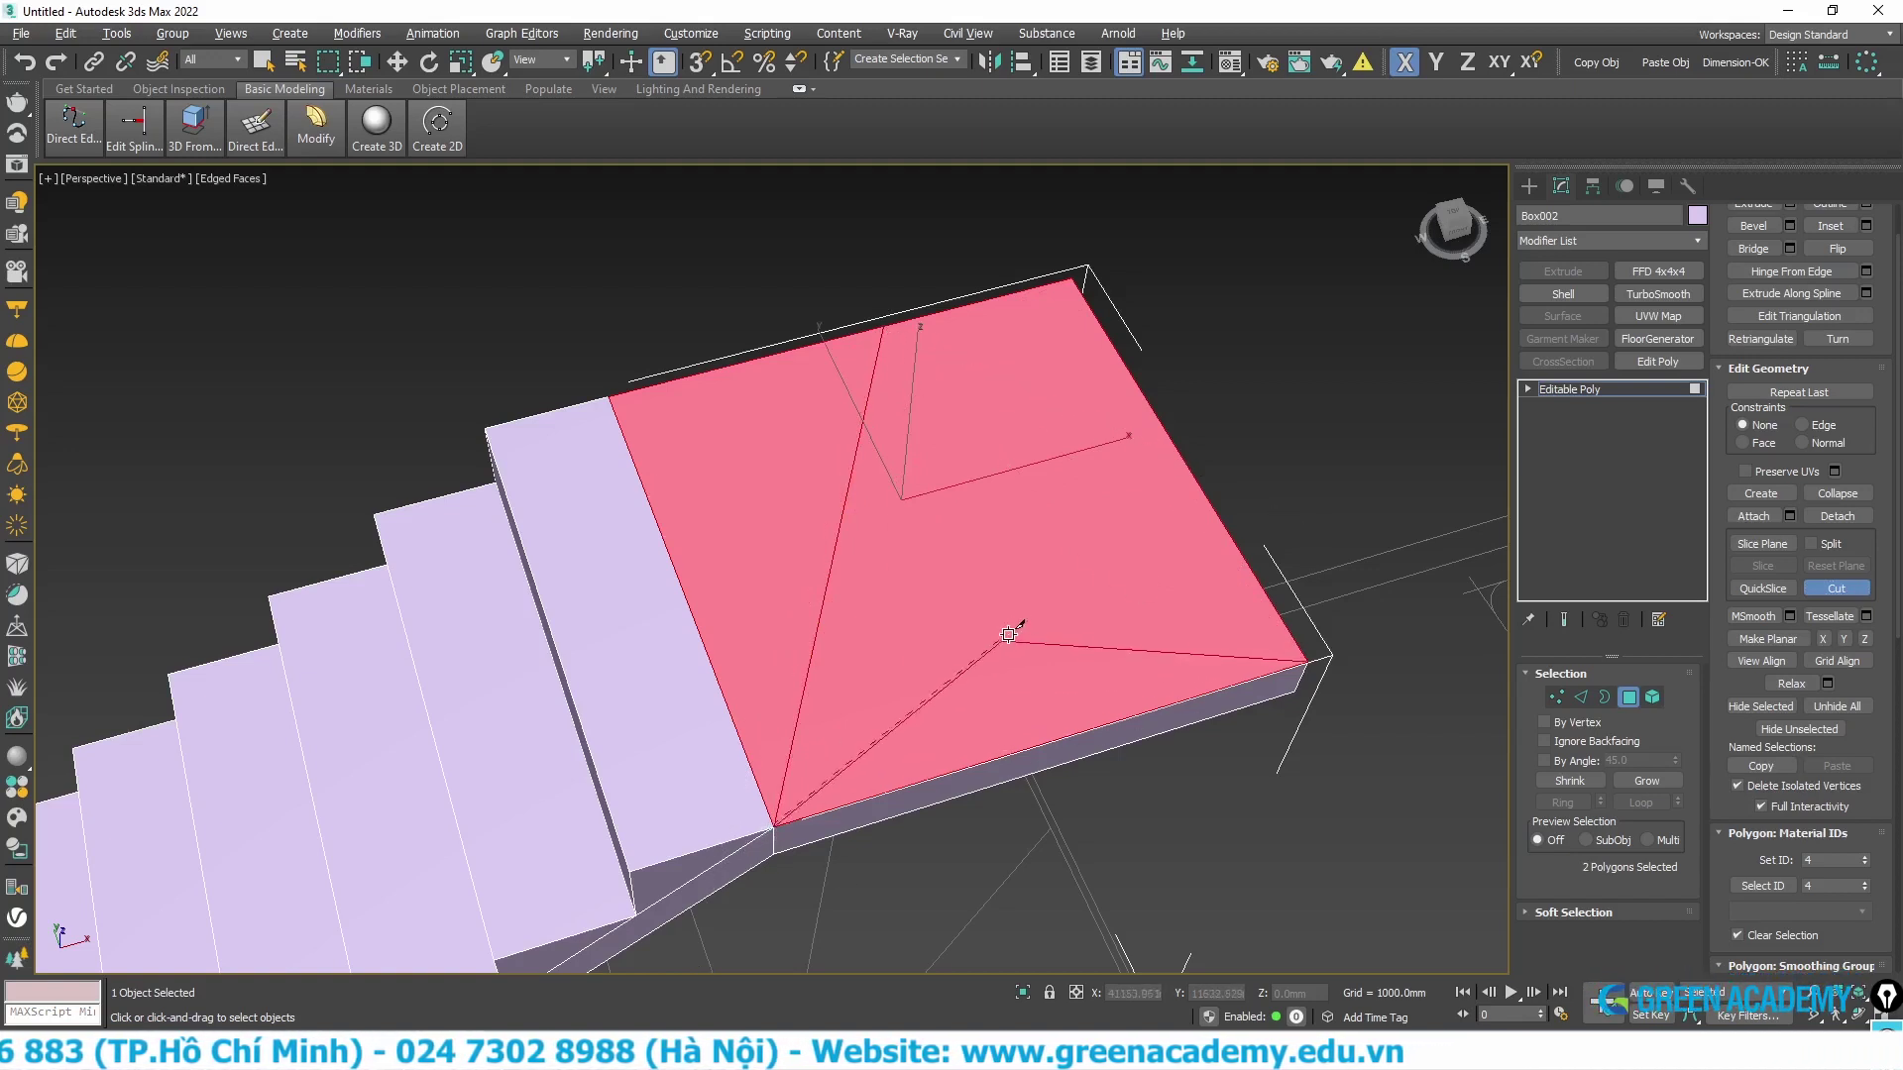
left_click(1162, 431)
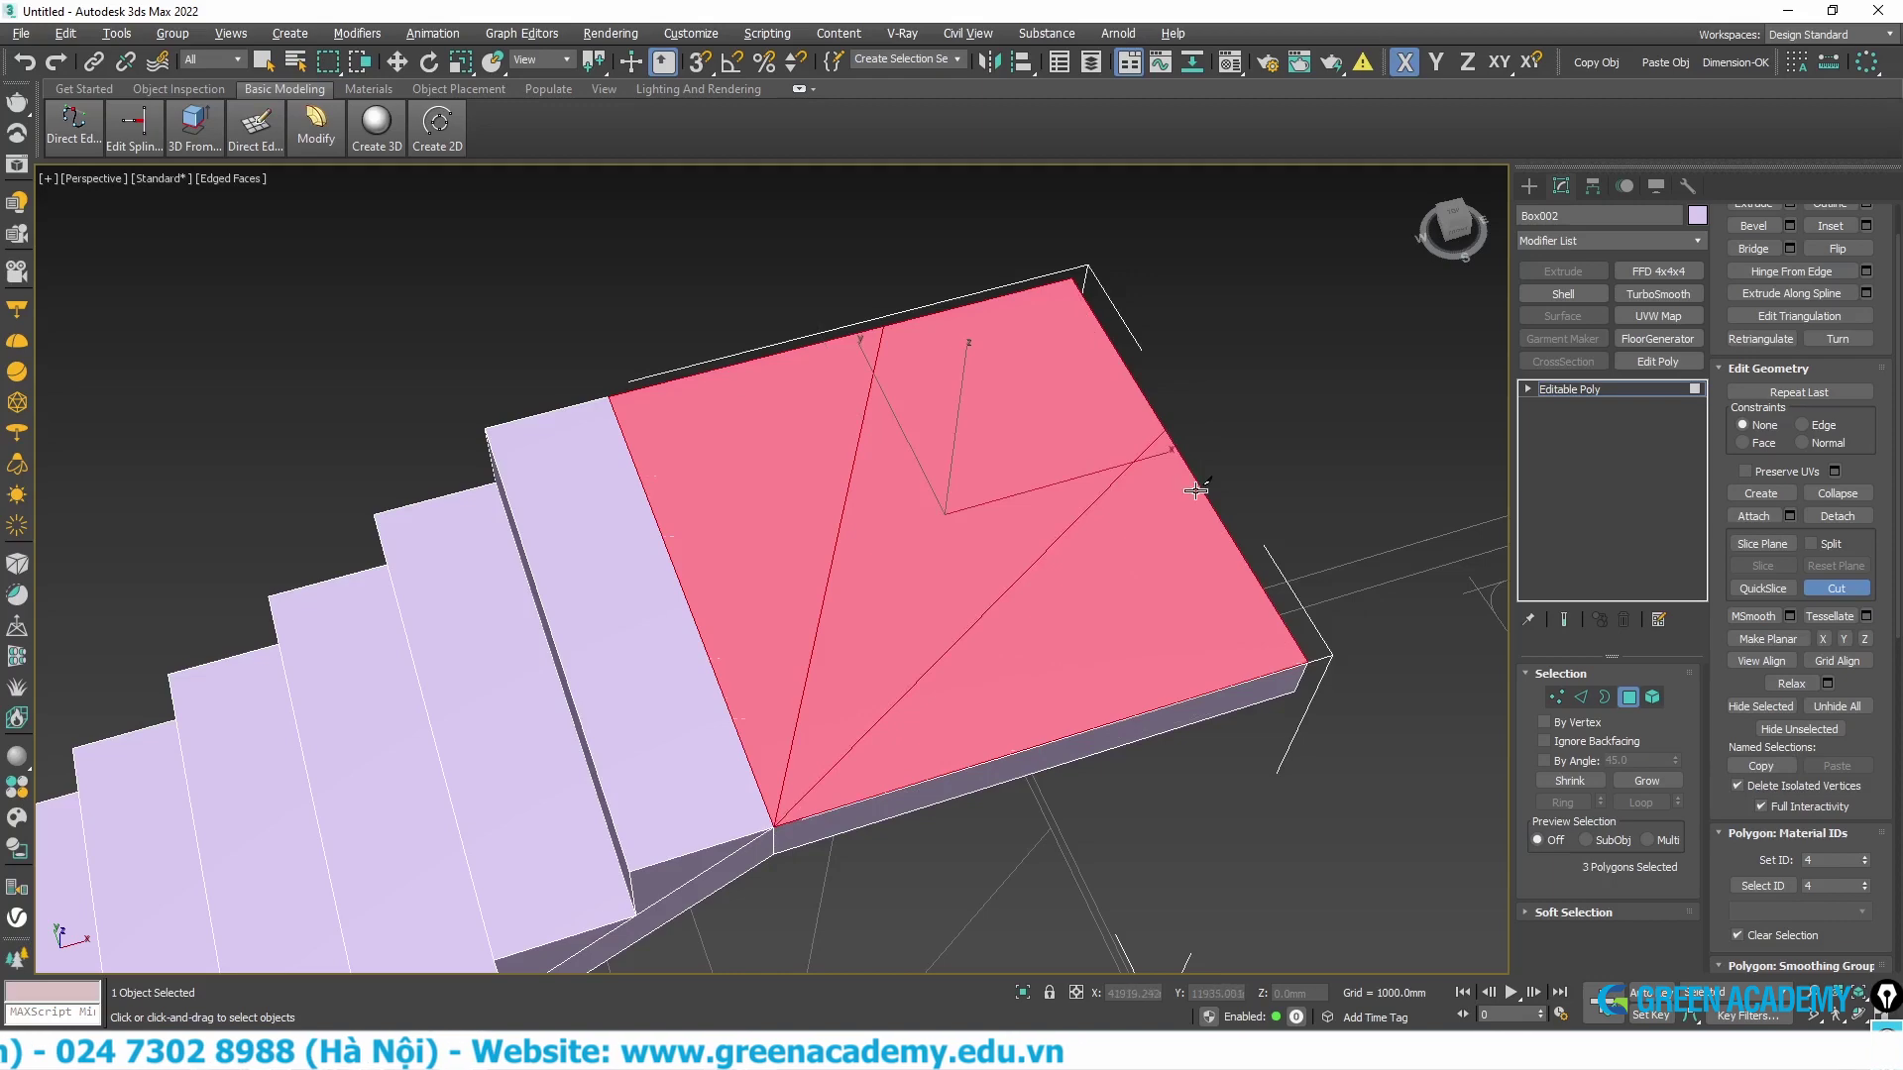
key("t")
scroll(937, 722, "down", 3)
- Frame the landing in wireframe Top view, ready to move vertices
scroll(937, 713, "down", 3)
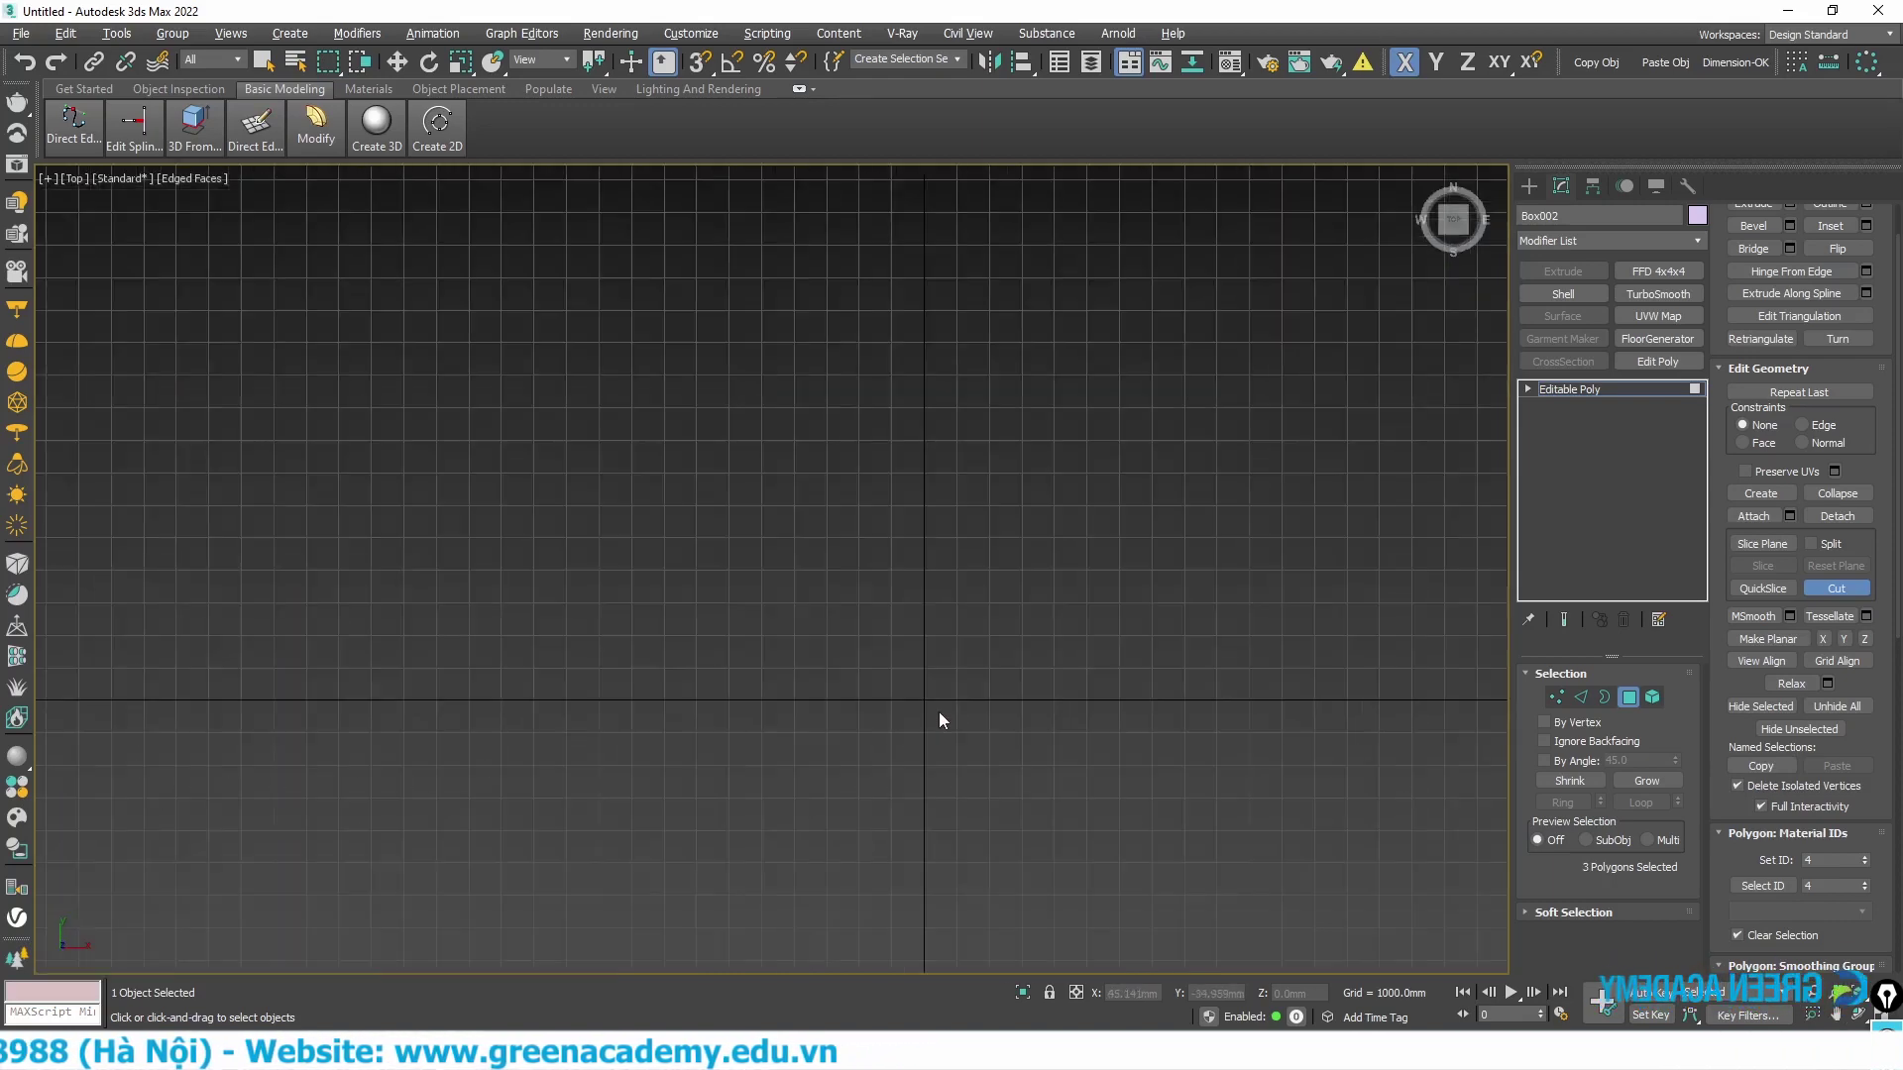
key("z")
key("F3")
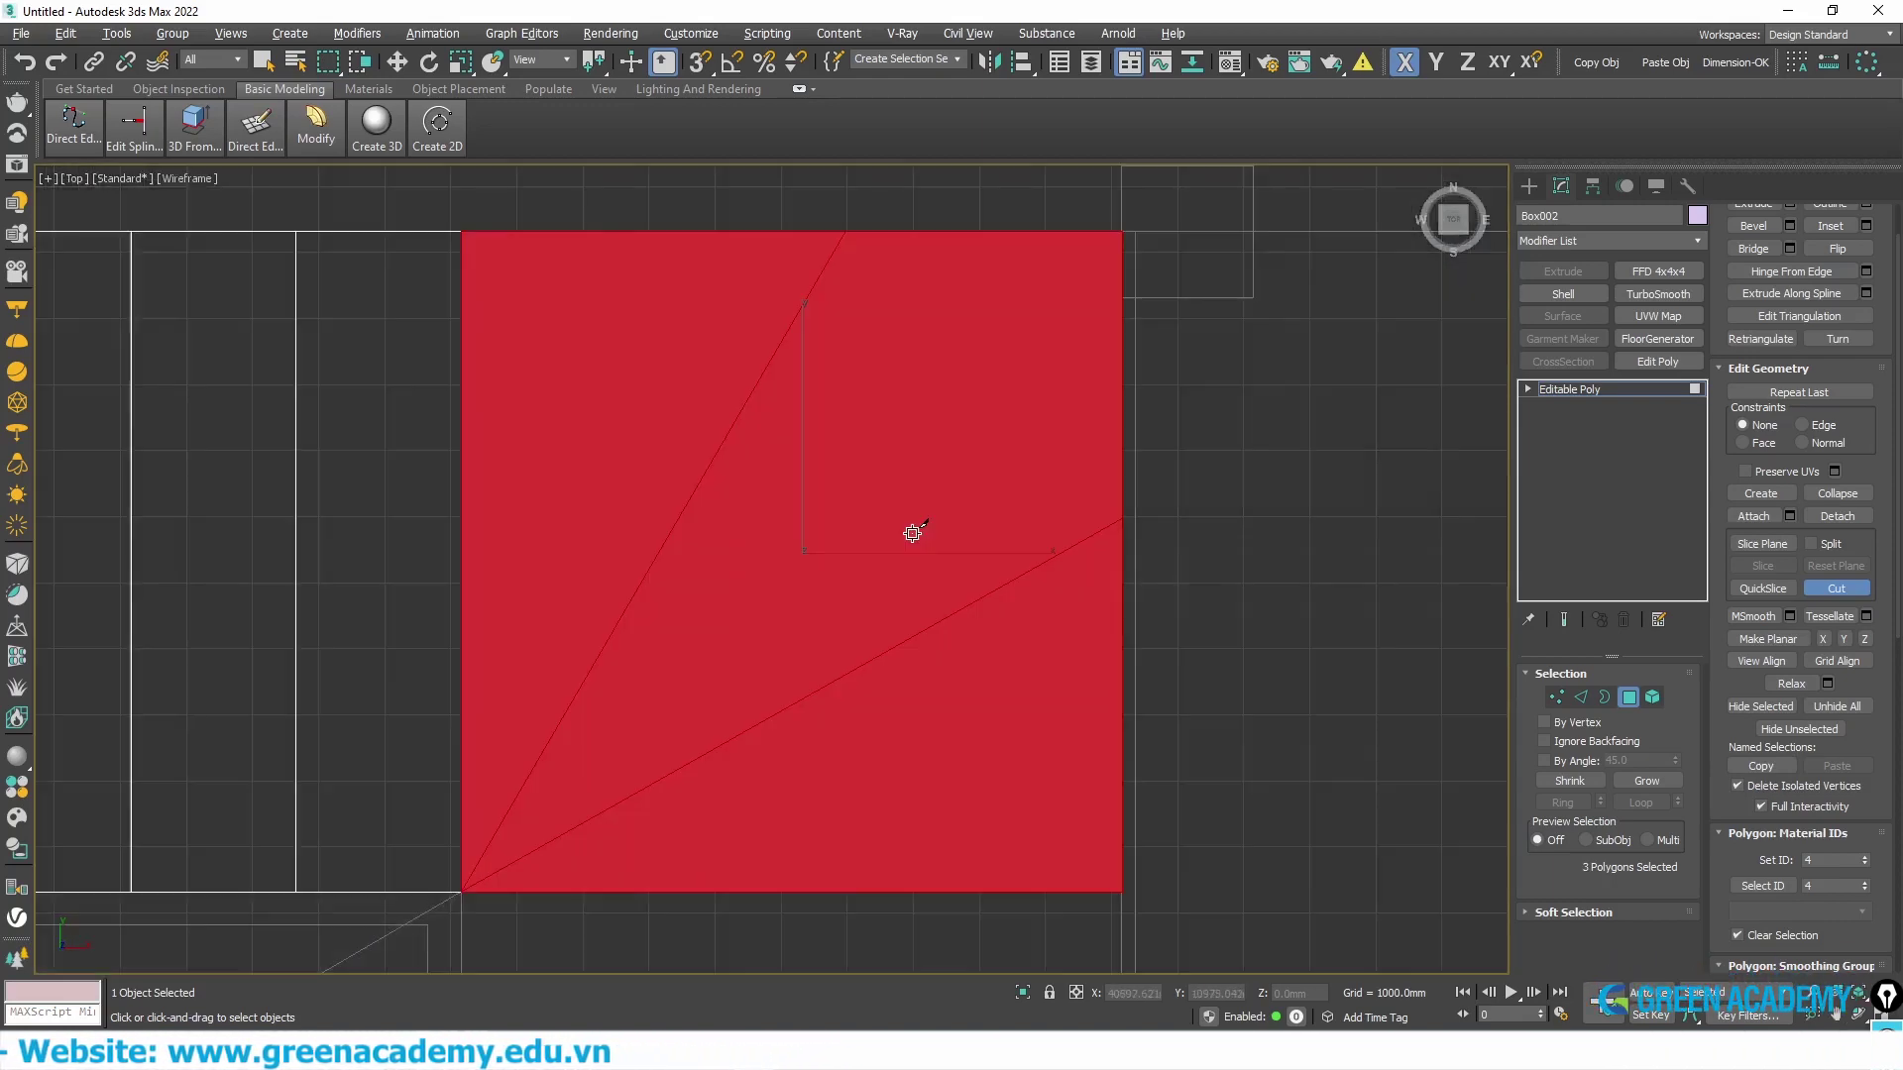
key("F3")
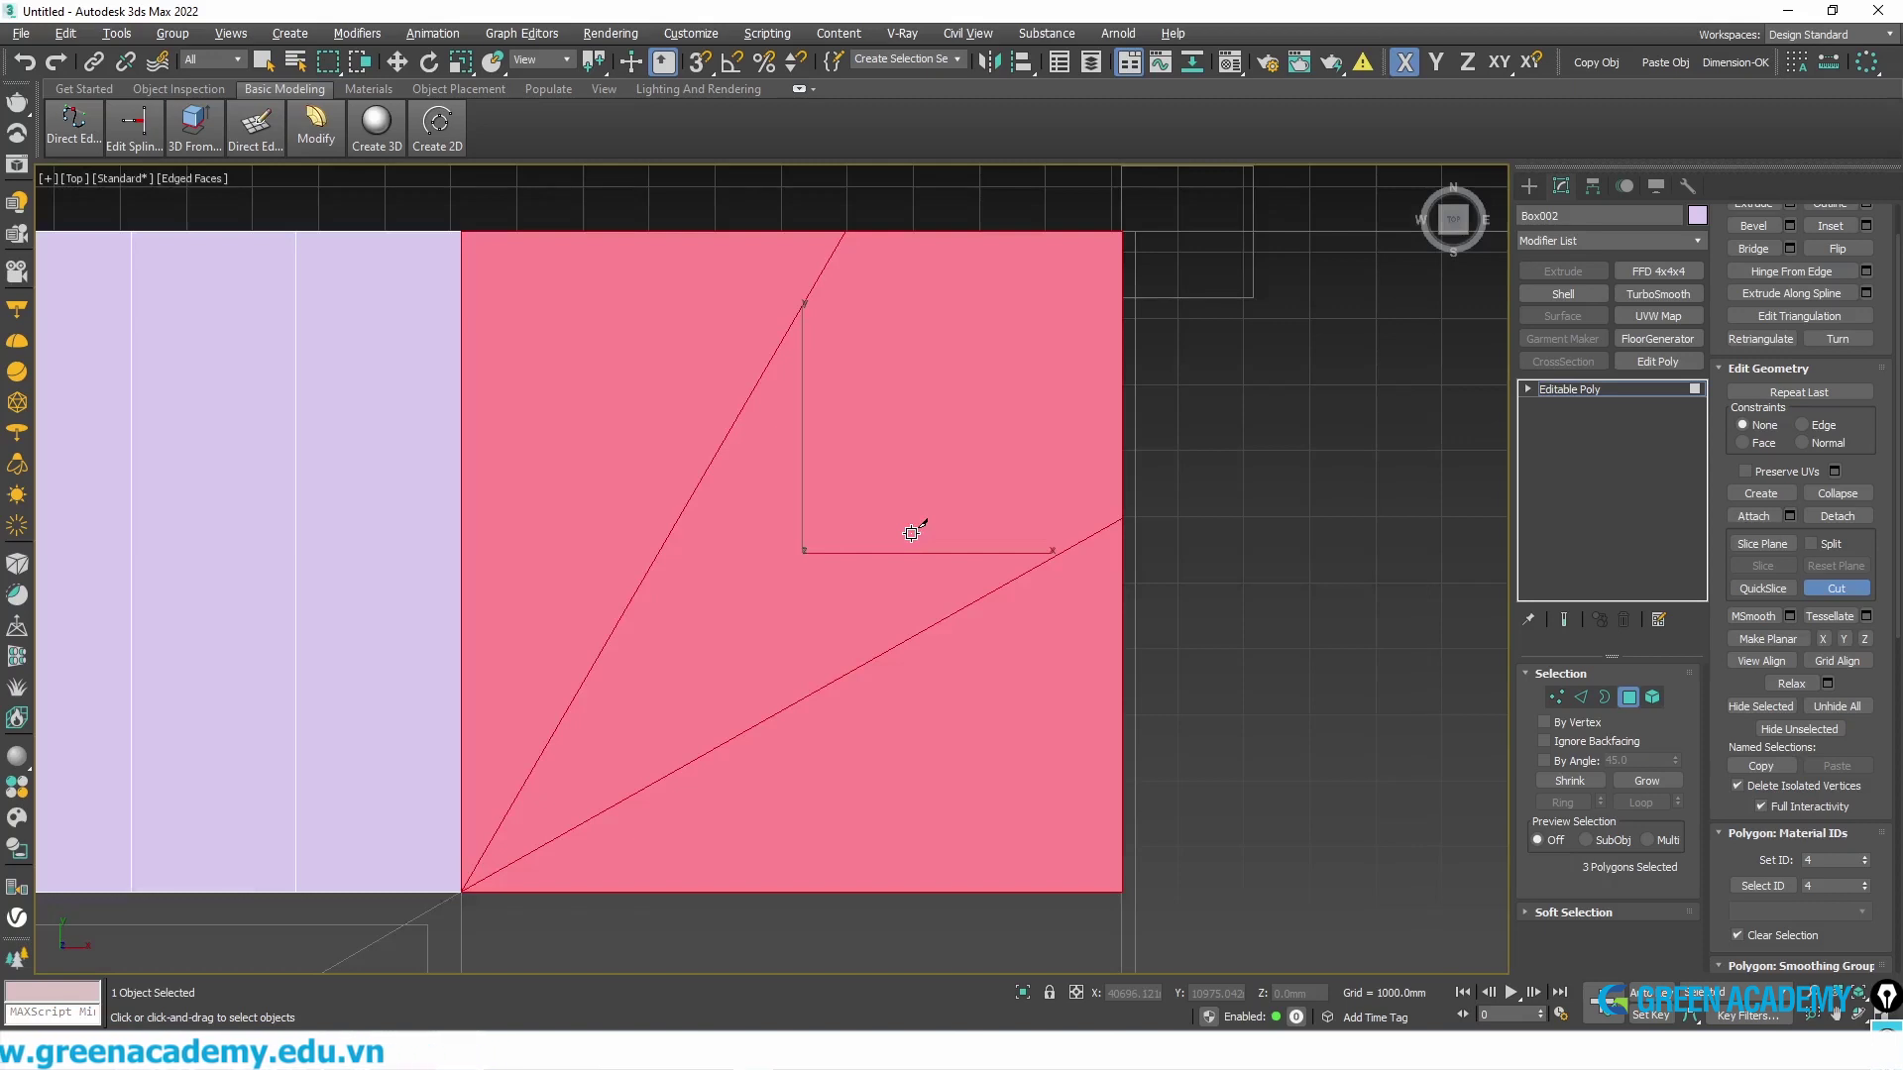
key("F3")
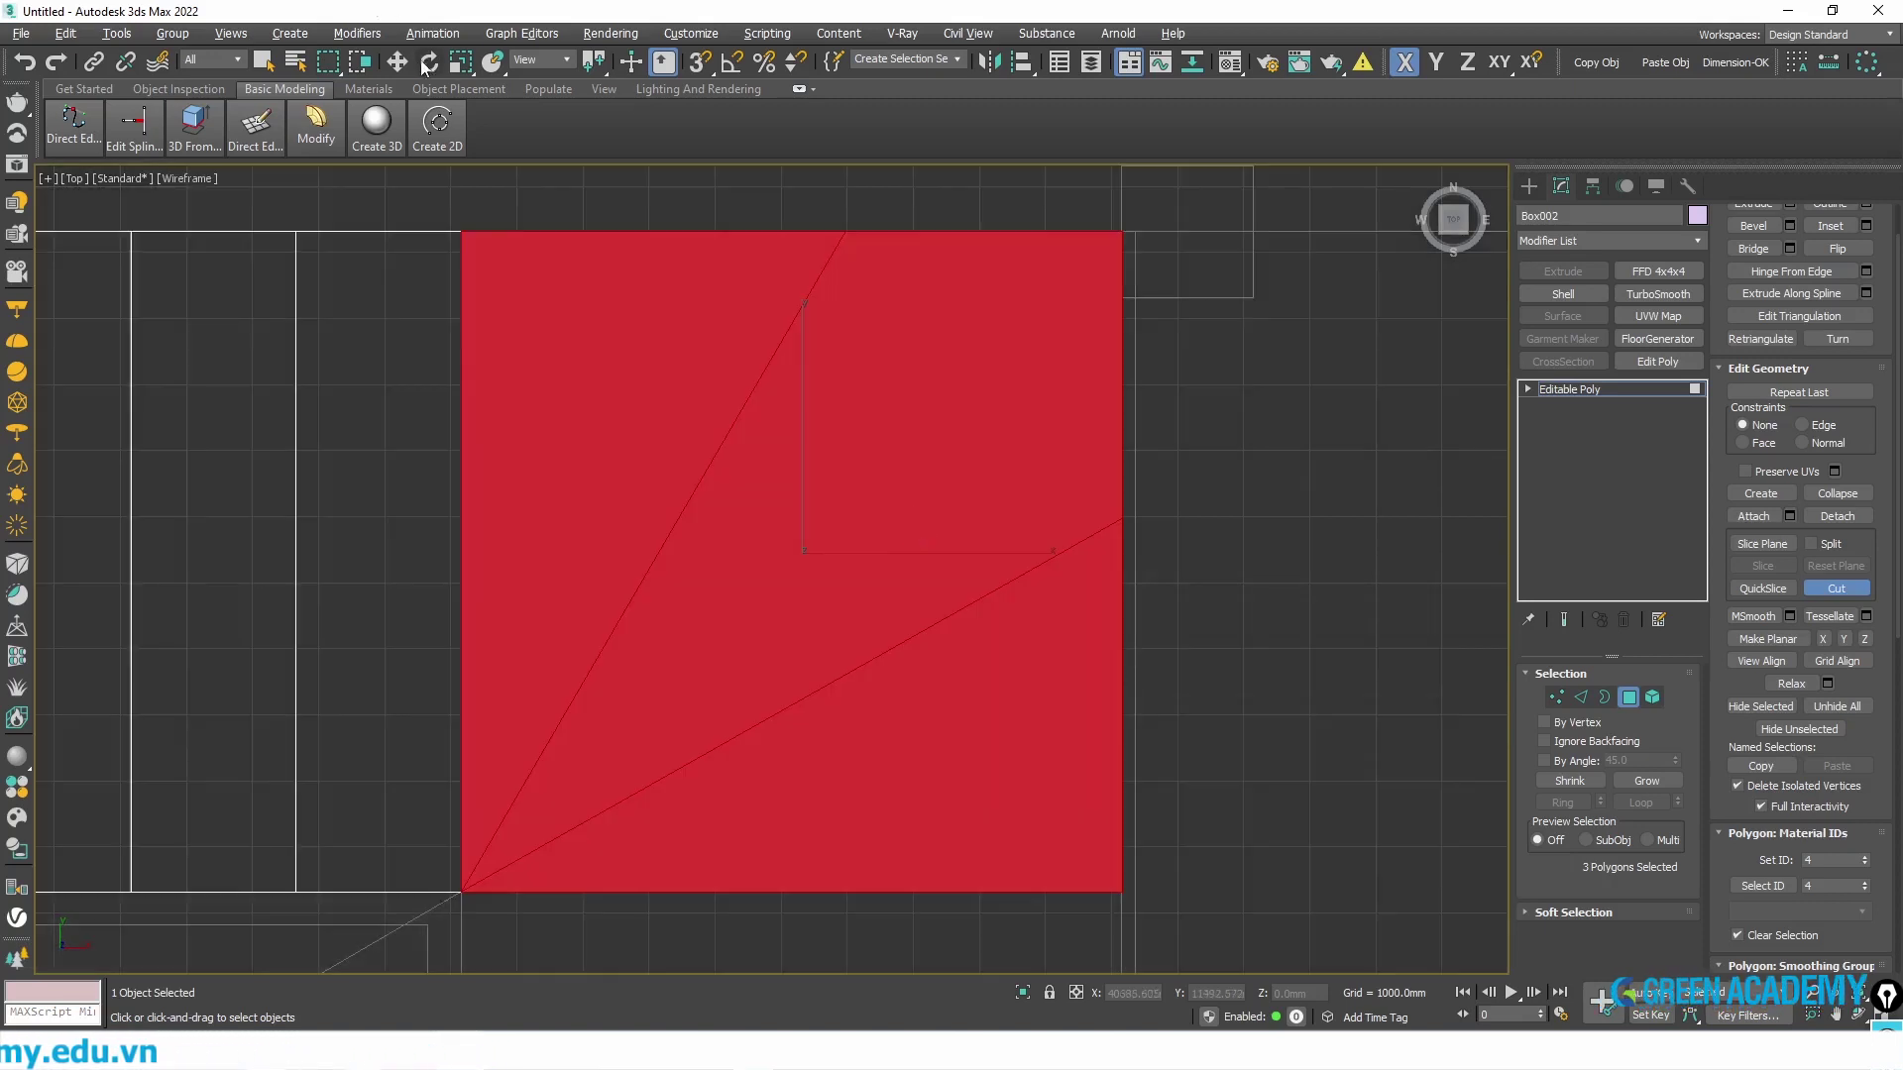
key("w")
left_click(1556, 696)
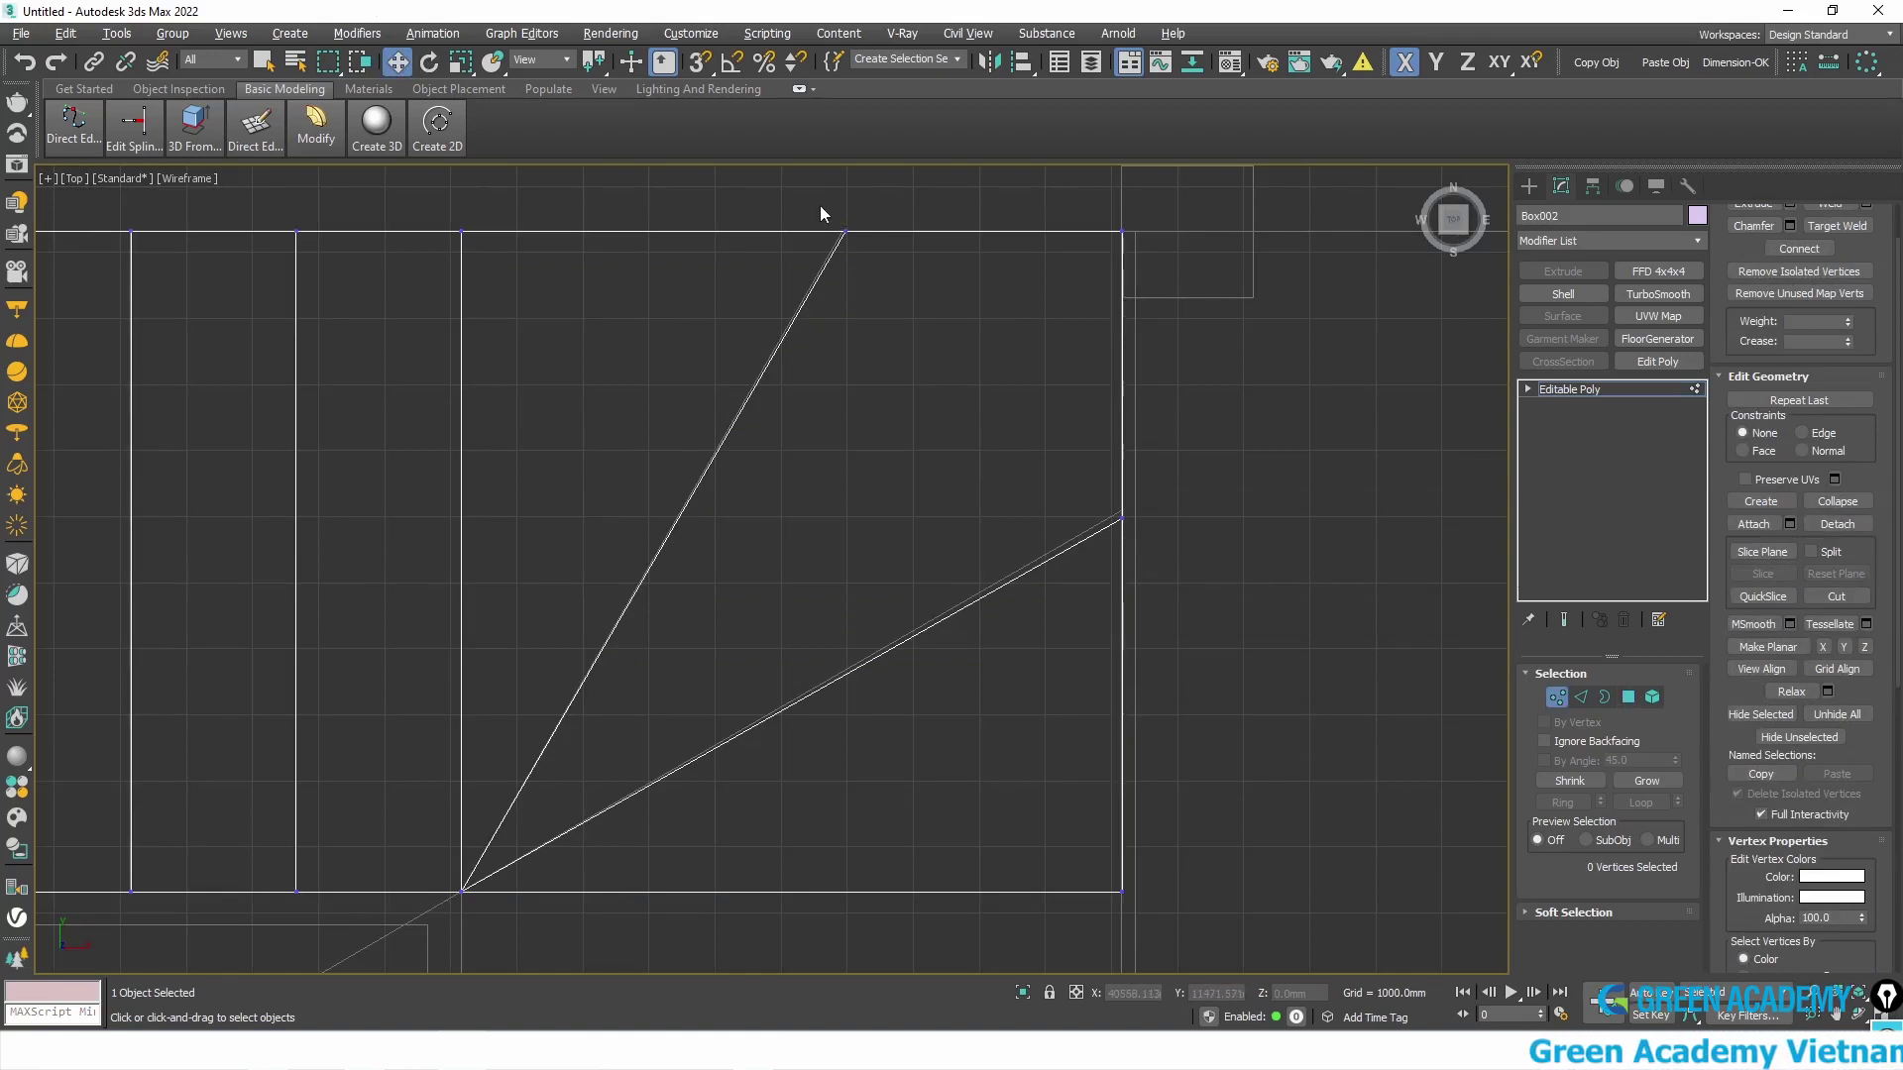
- Nudge the cut end vertices onto the landing's top and right outer edges
left_click(844, 232)
scroll(947, 297, "up", 2)
scroll(877, 236, "up", 3)
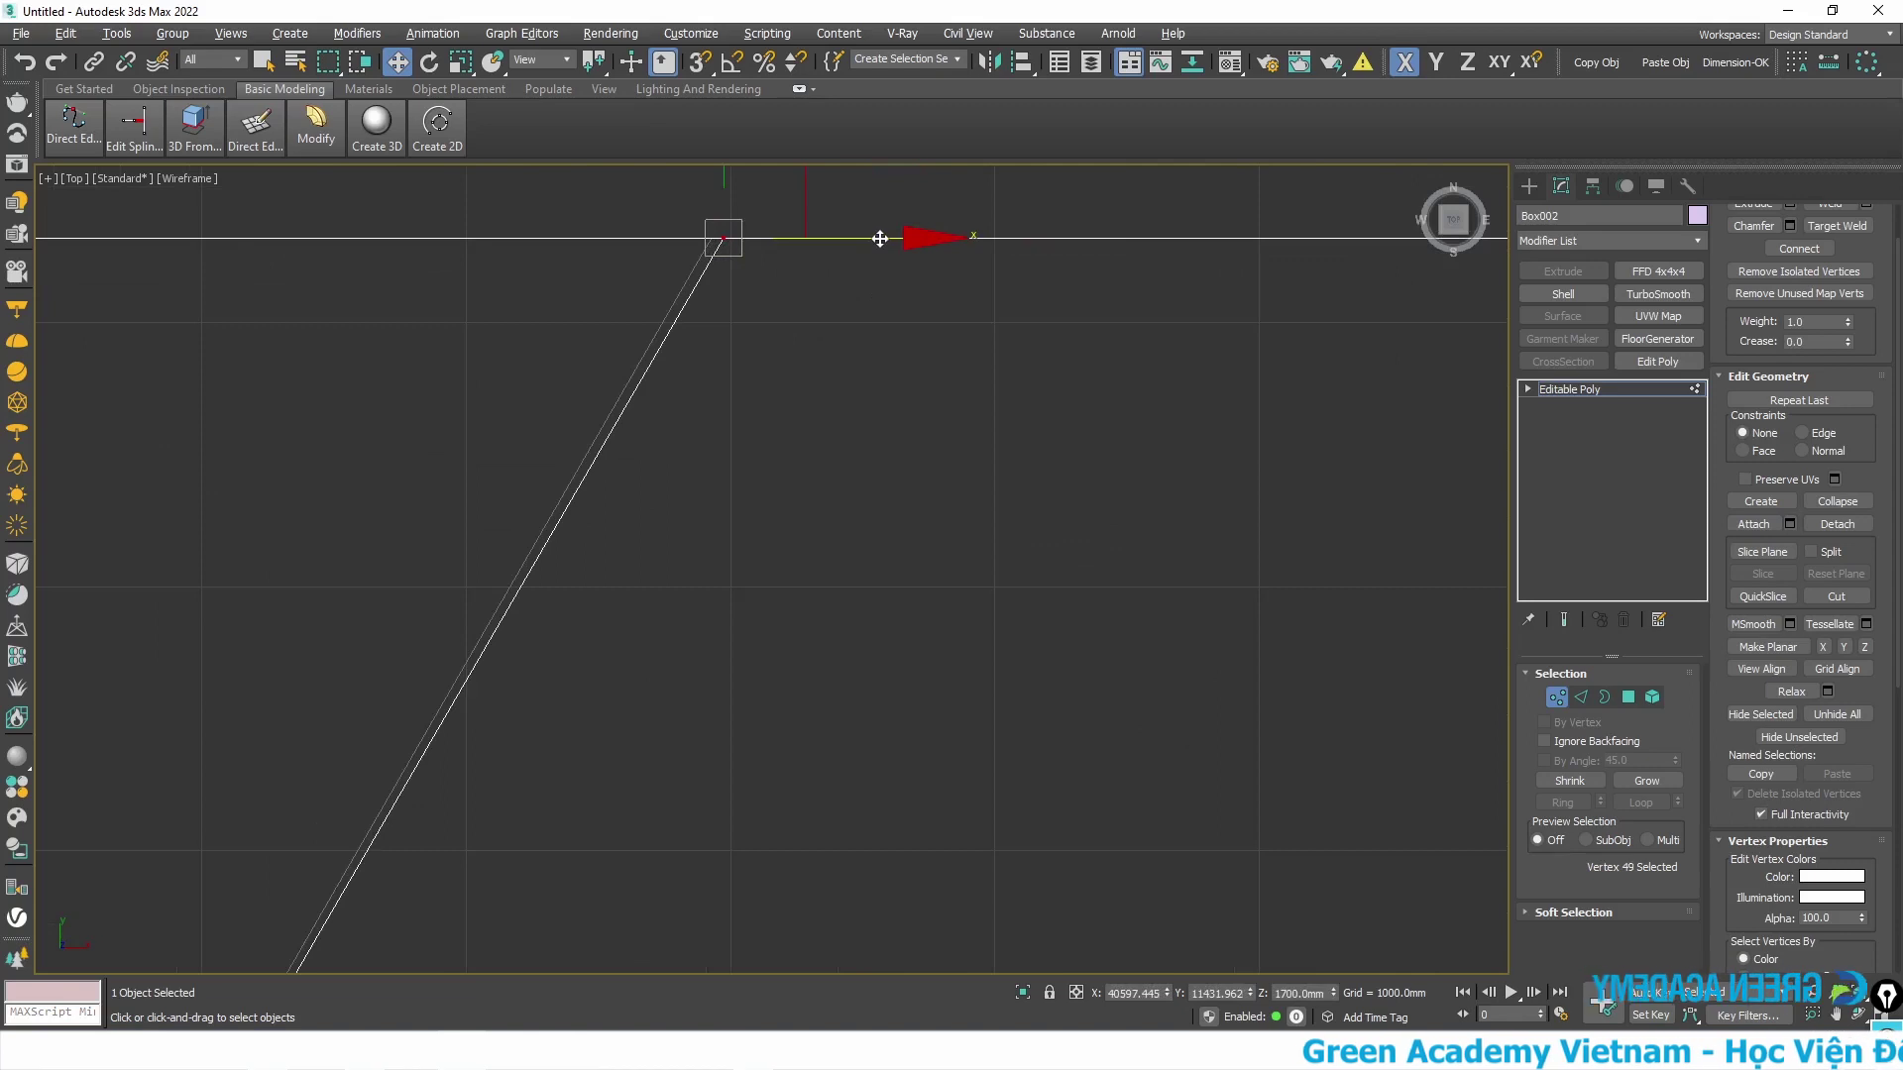
left_click_drag(879, 238, 874, 236)
scroll(846, 250, "down", 3)
middle_click_drag(1217, 793, 1114, 585)
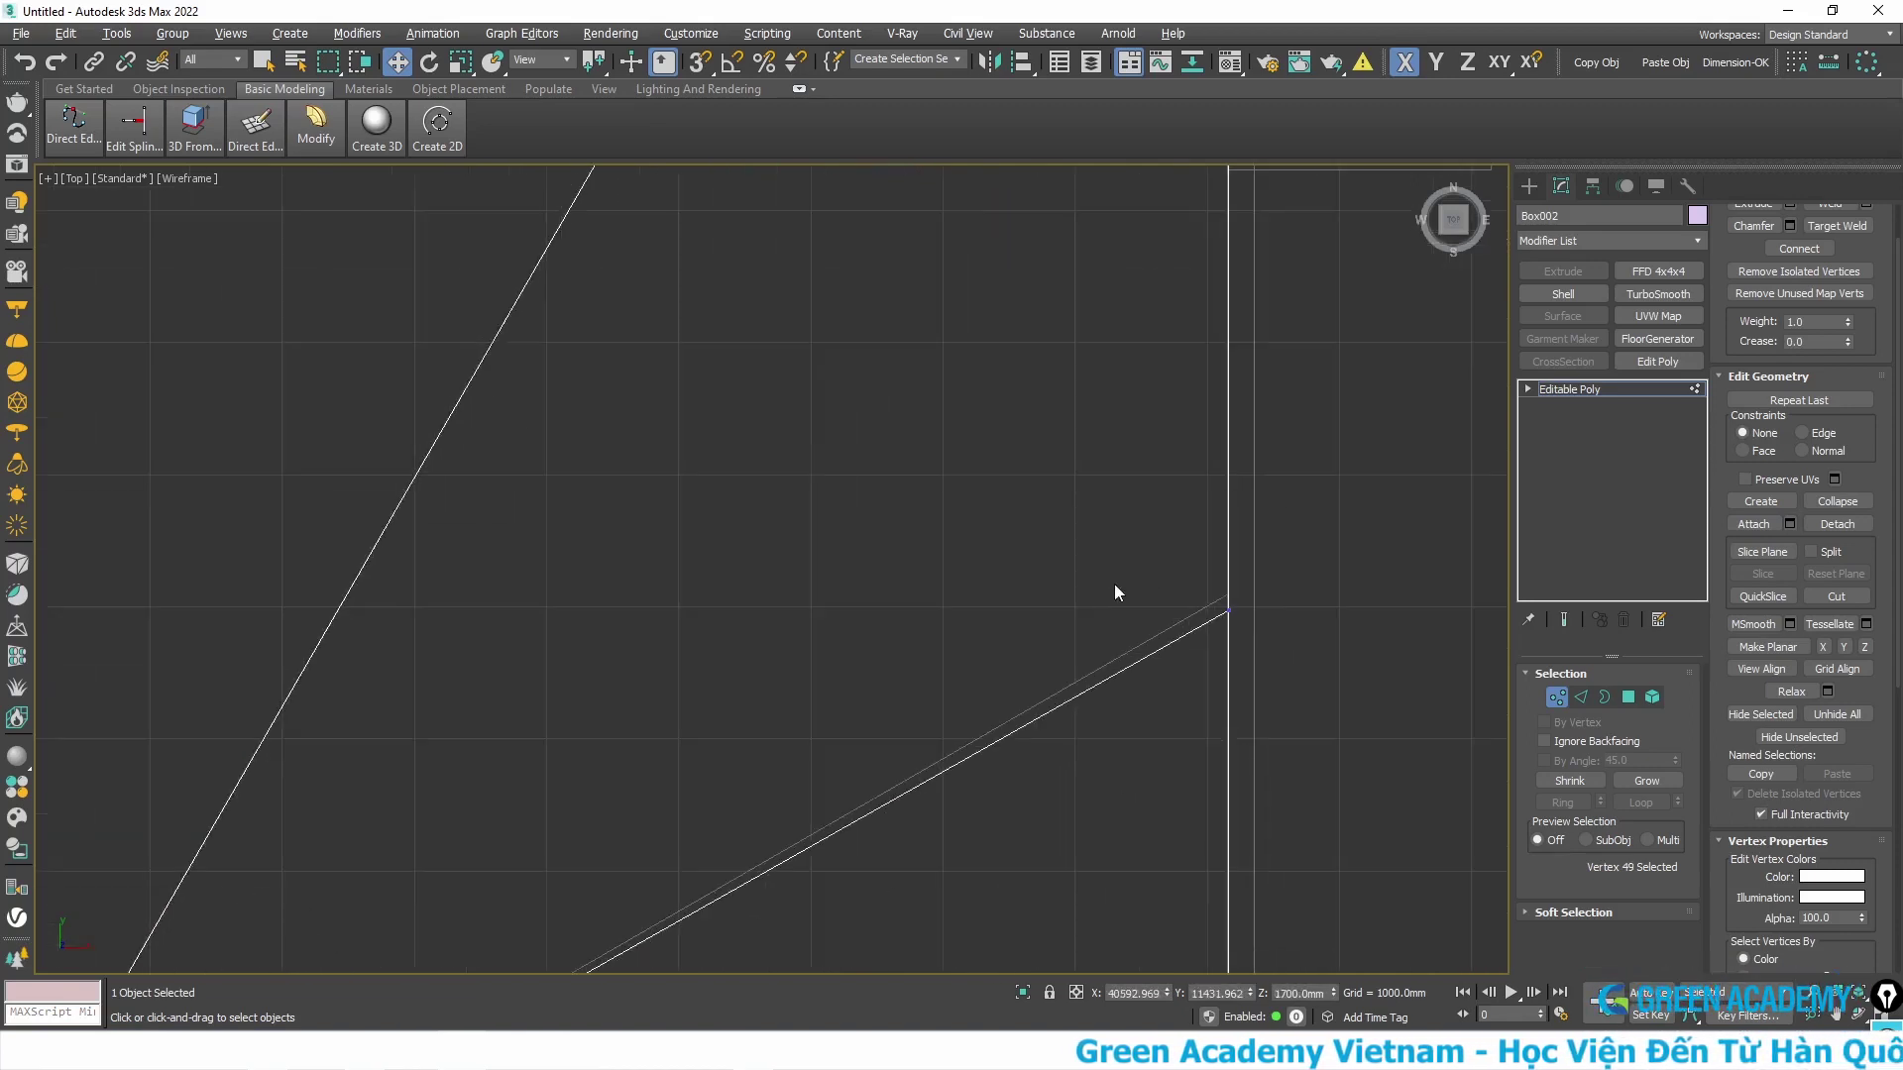
left_click_drag(1227, 514, 1225, 489)
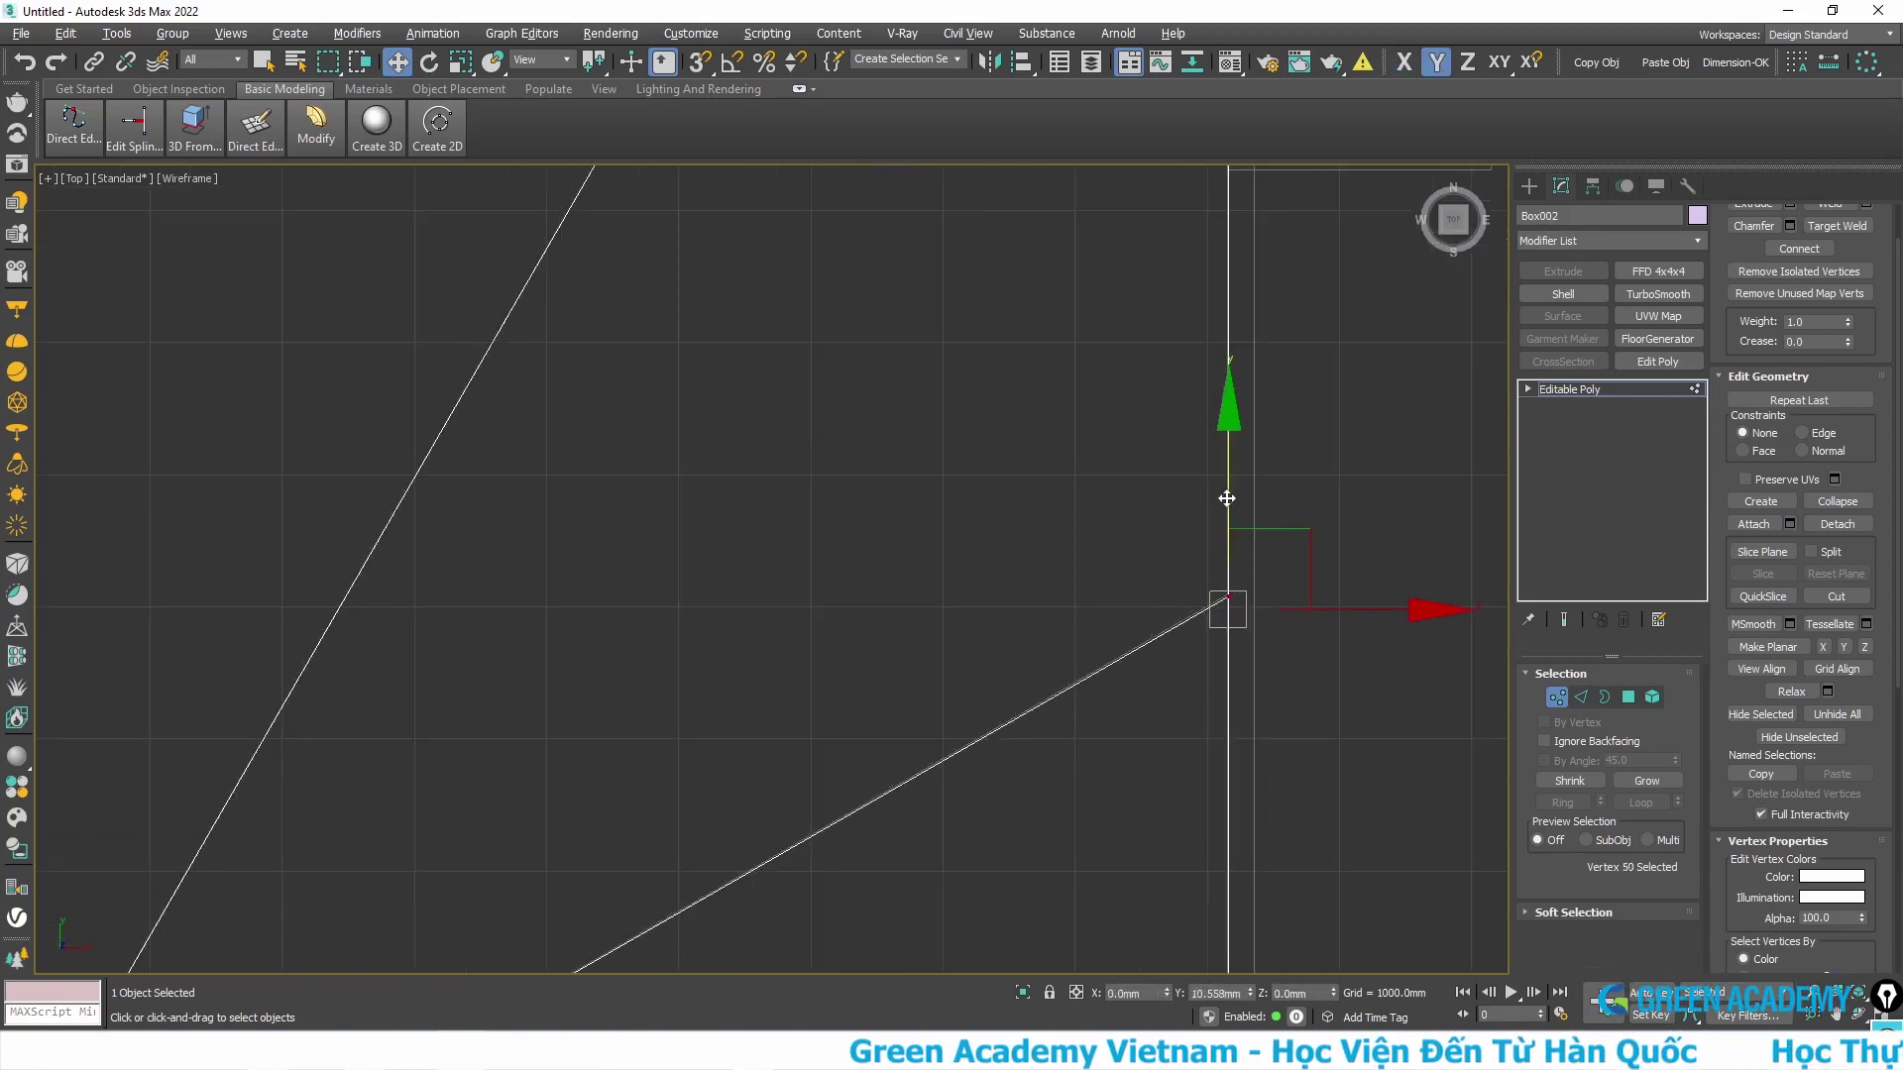
scroll(1225, 488, "down", 3)
key("p")
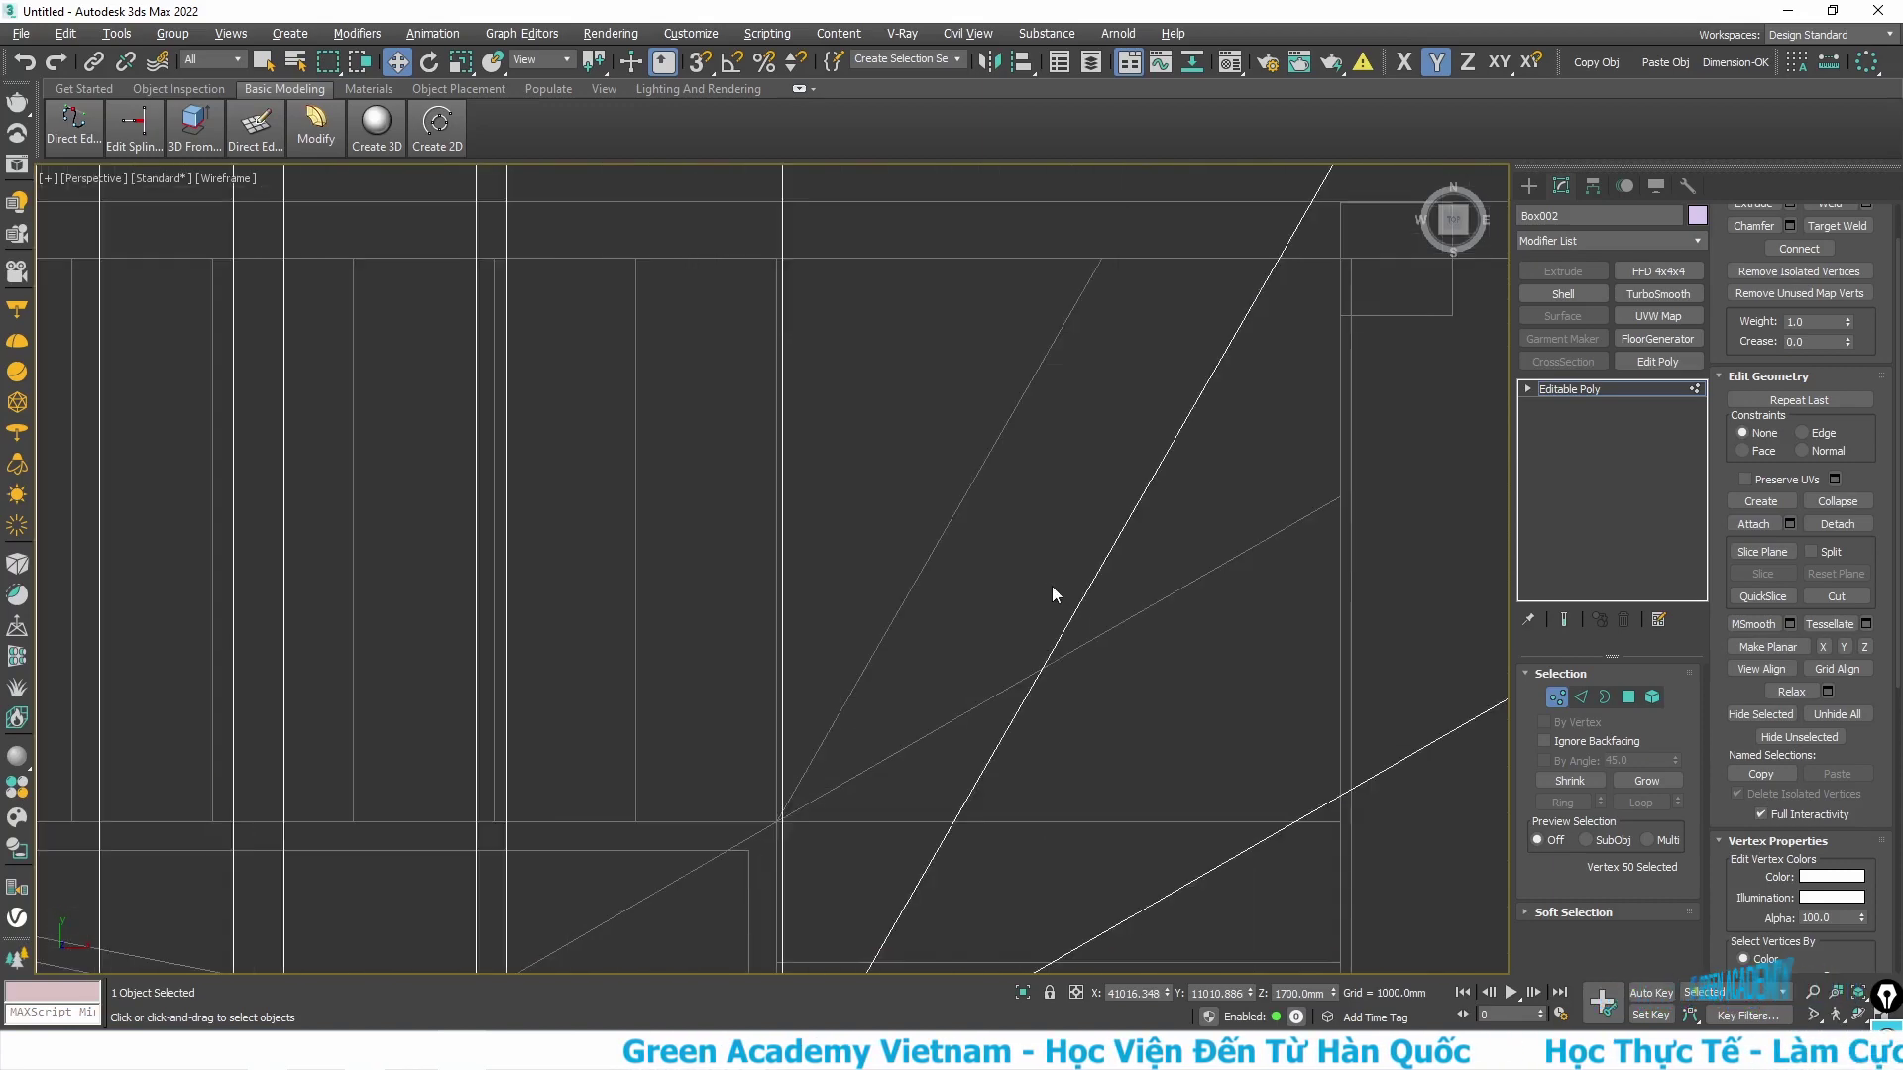
mouse_move(1051, 585)
middle_mouse_down("alt")
mouse_move(847, 550)
mouse_move(990, 668)
mouse_move(1008, 604)
mouse_move(1052, 592)
middle_mouse_up("alt")
- Extrude all three winder polygons upward by 170 mm
left_click(1630, 698)
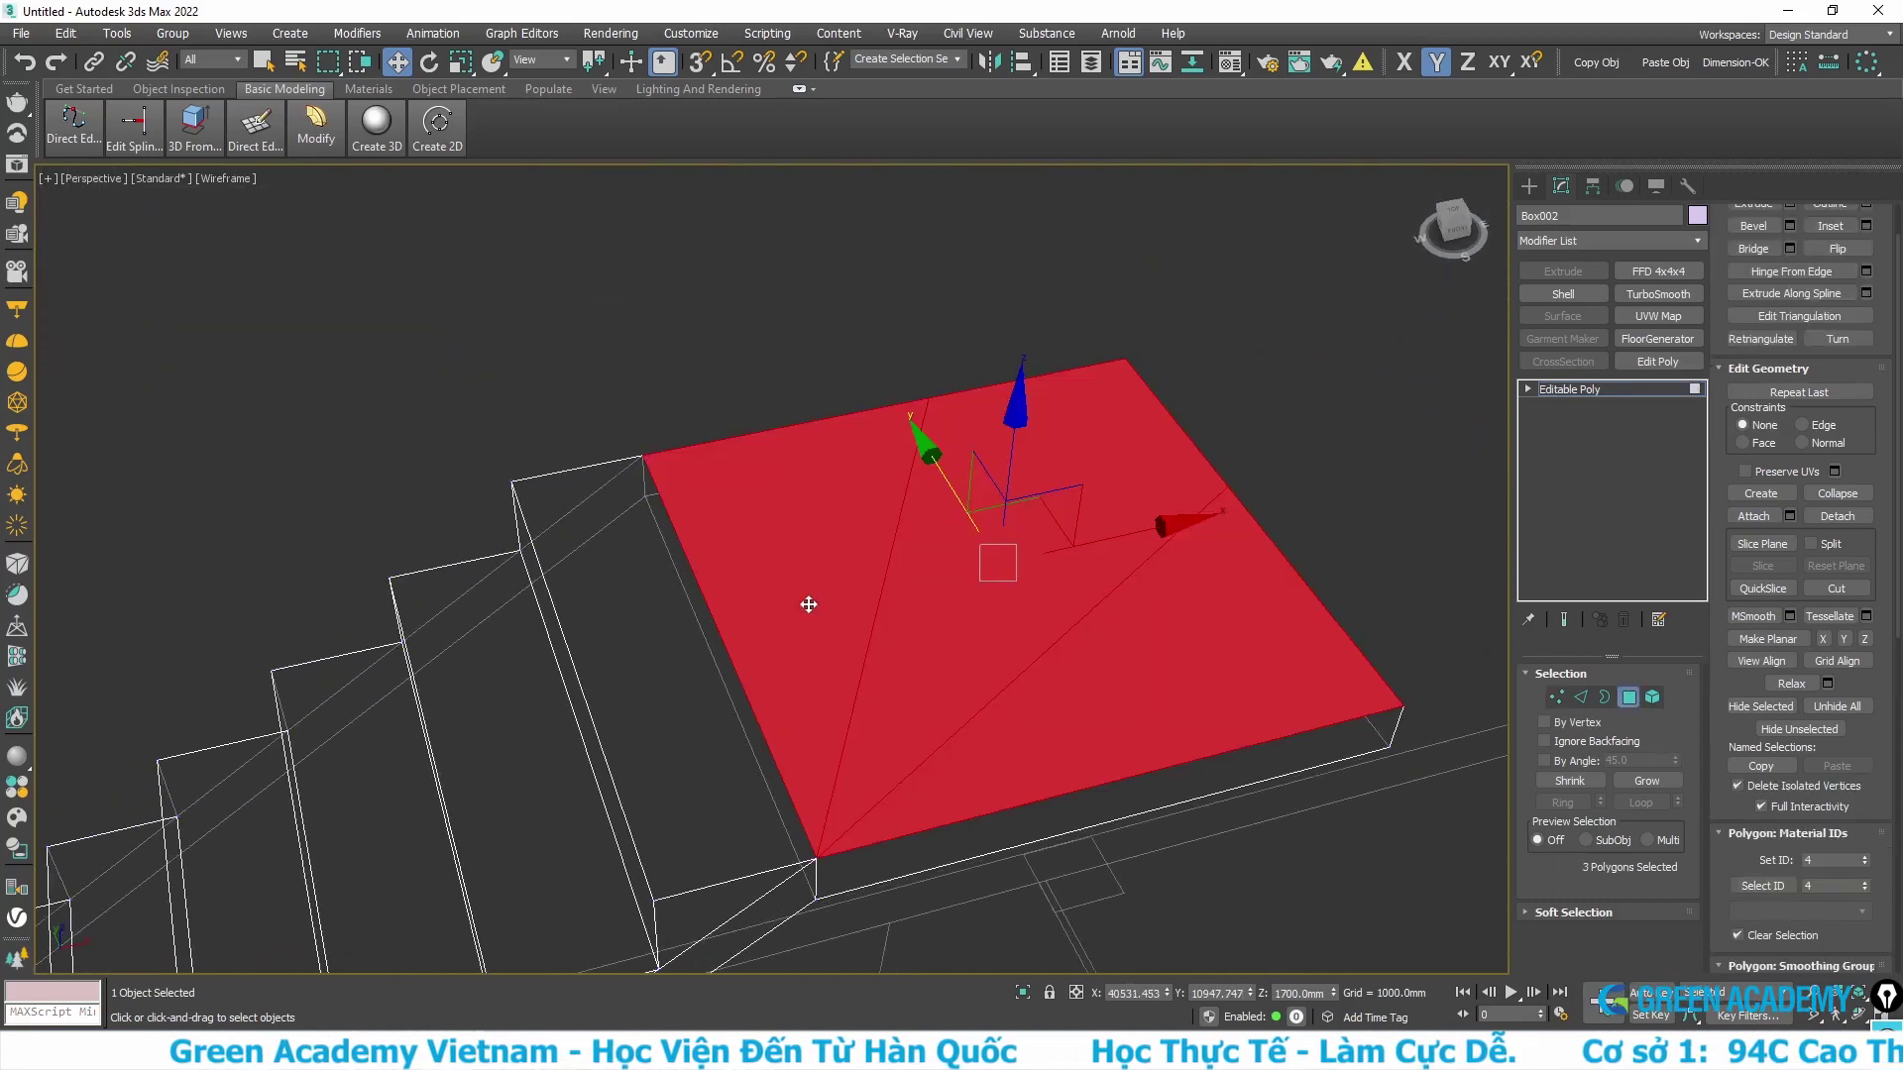
left_click(806, 600)
right_click(805, 603)
left_click(1049, 623)
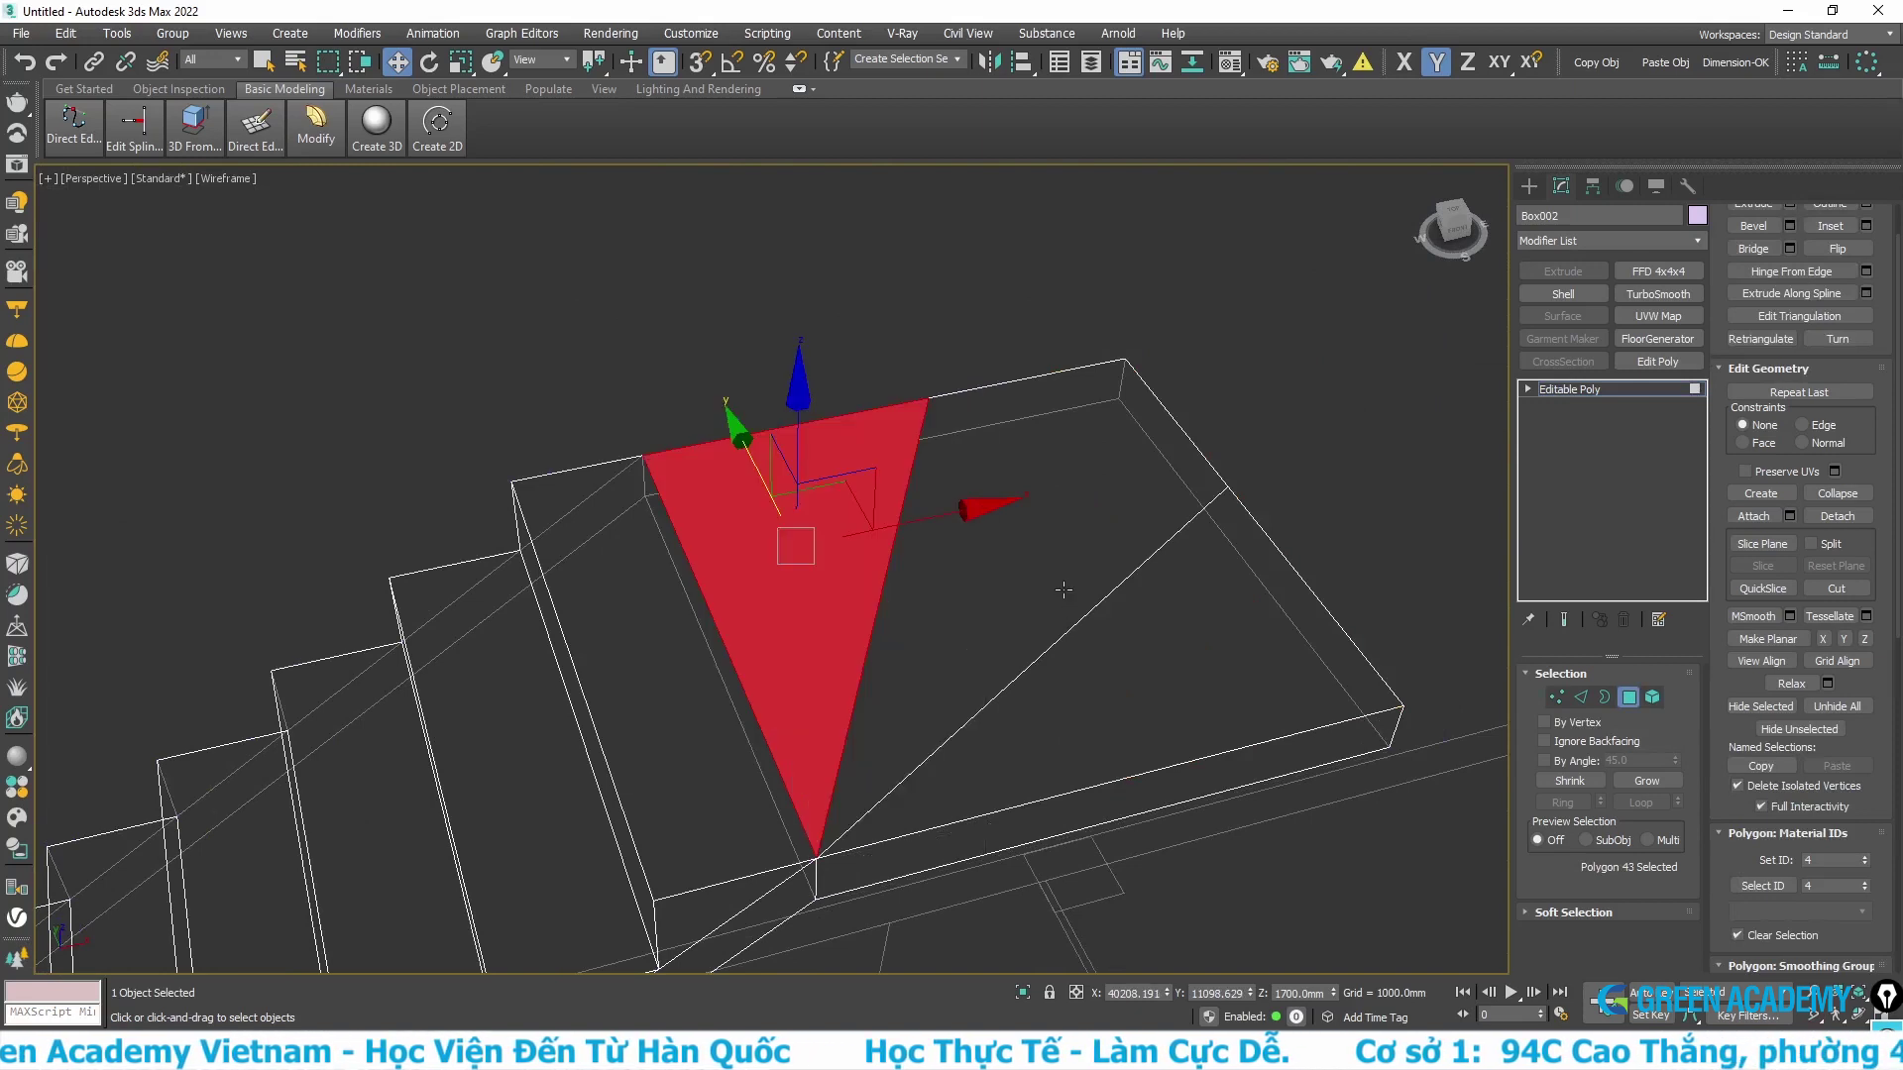
left_click(991, 555, "ctrl")
left_click(1159, 684, "ctrl")
right_click(938, 563)
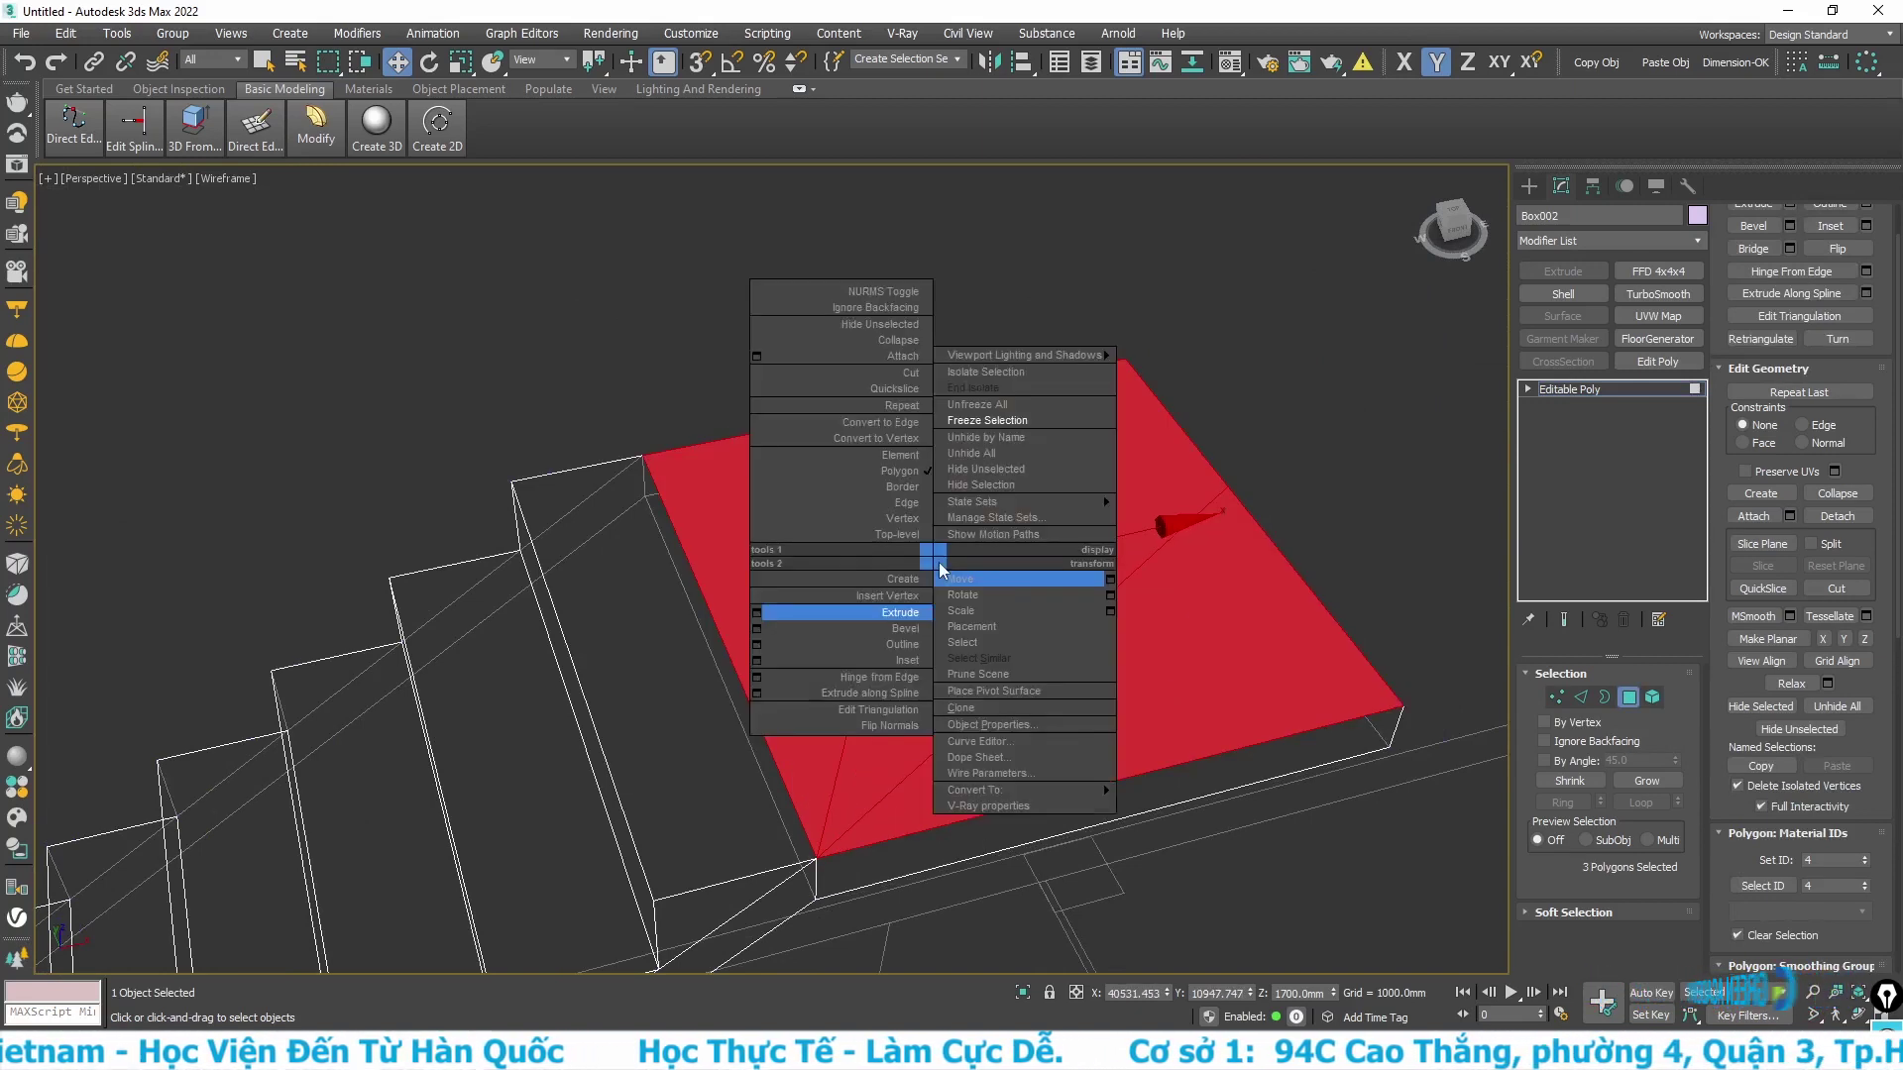
left_click(761, 623)
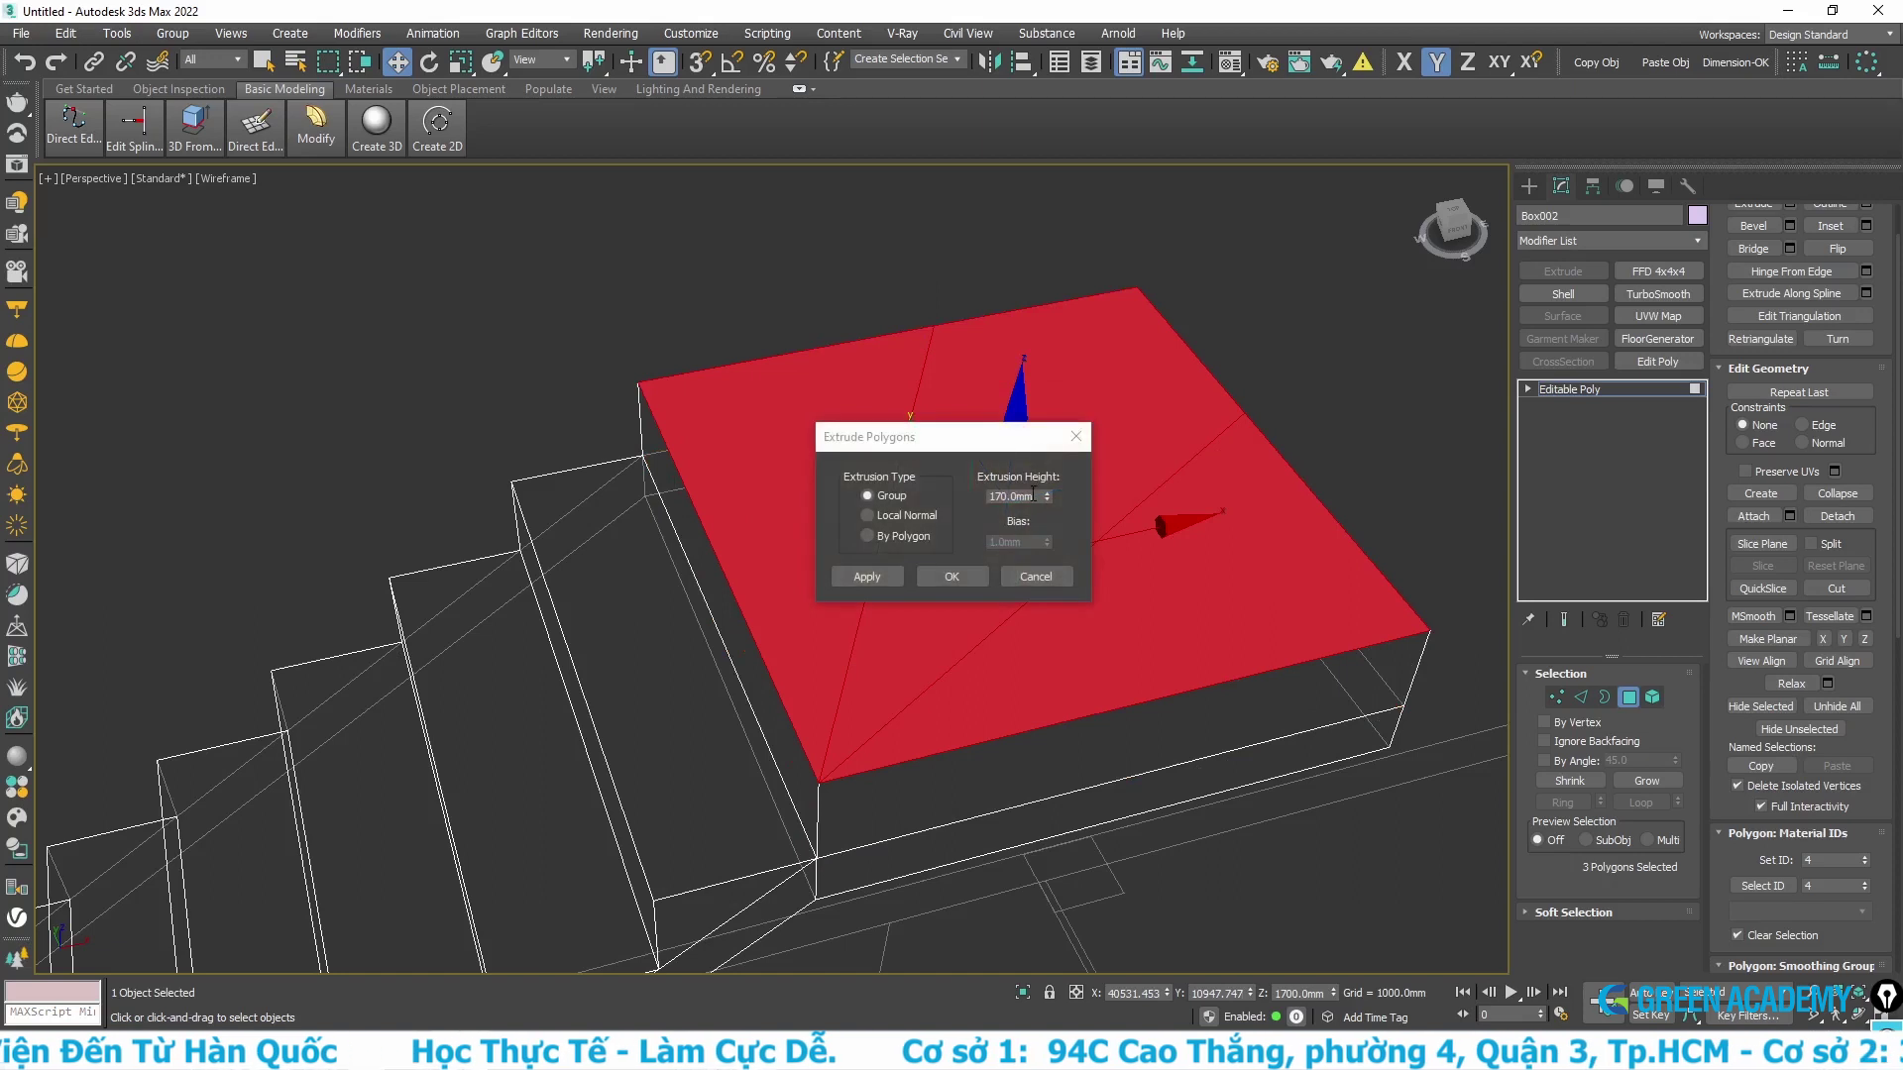
left_click(973, 576)
- Extrude two of the raised winder polygons another 170 mm
left_click(921, 623)
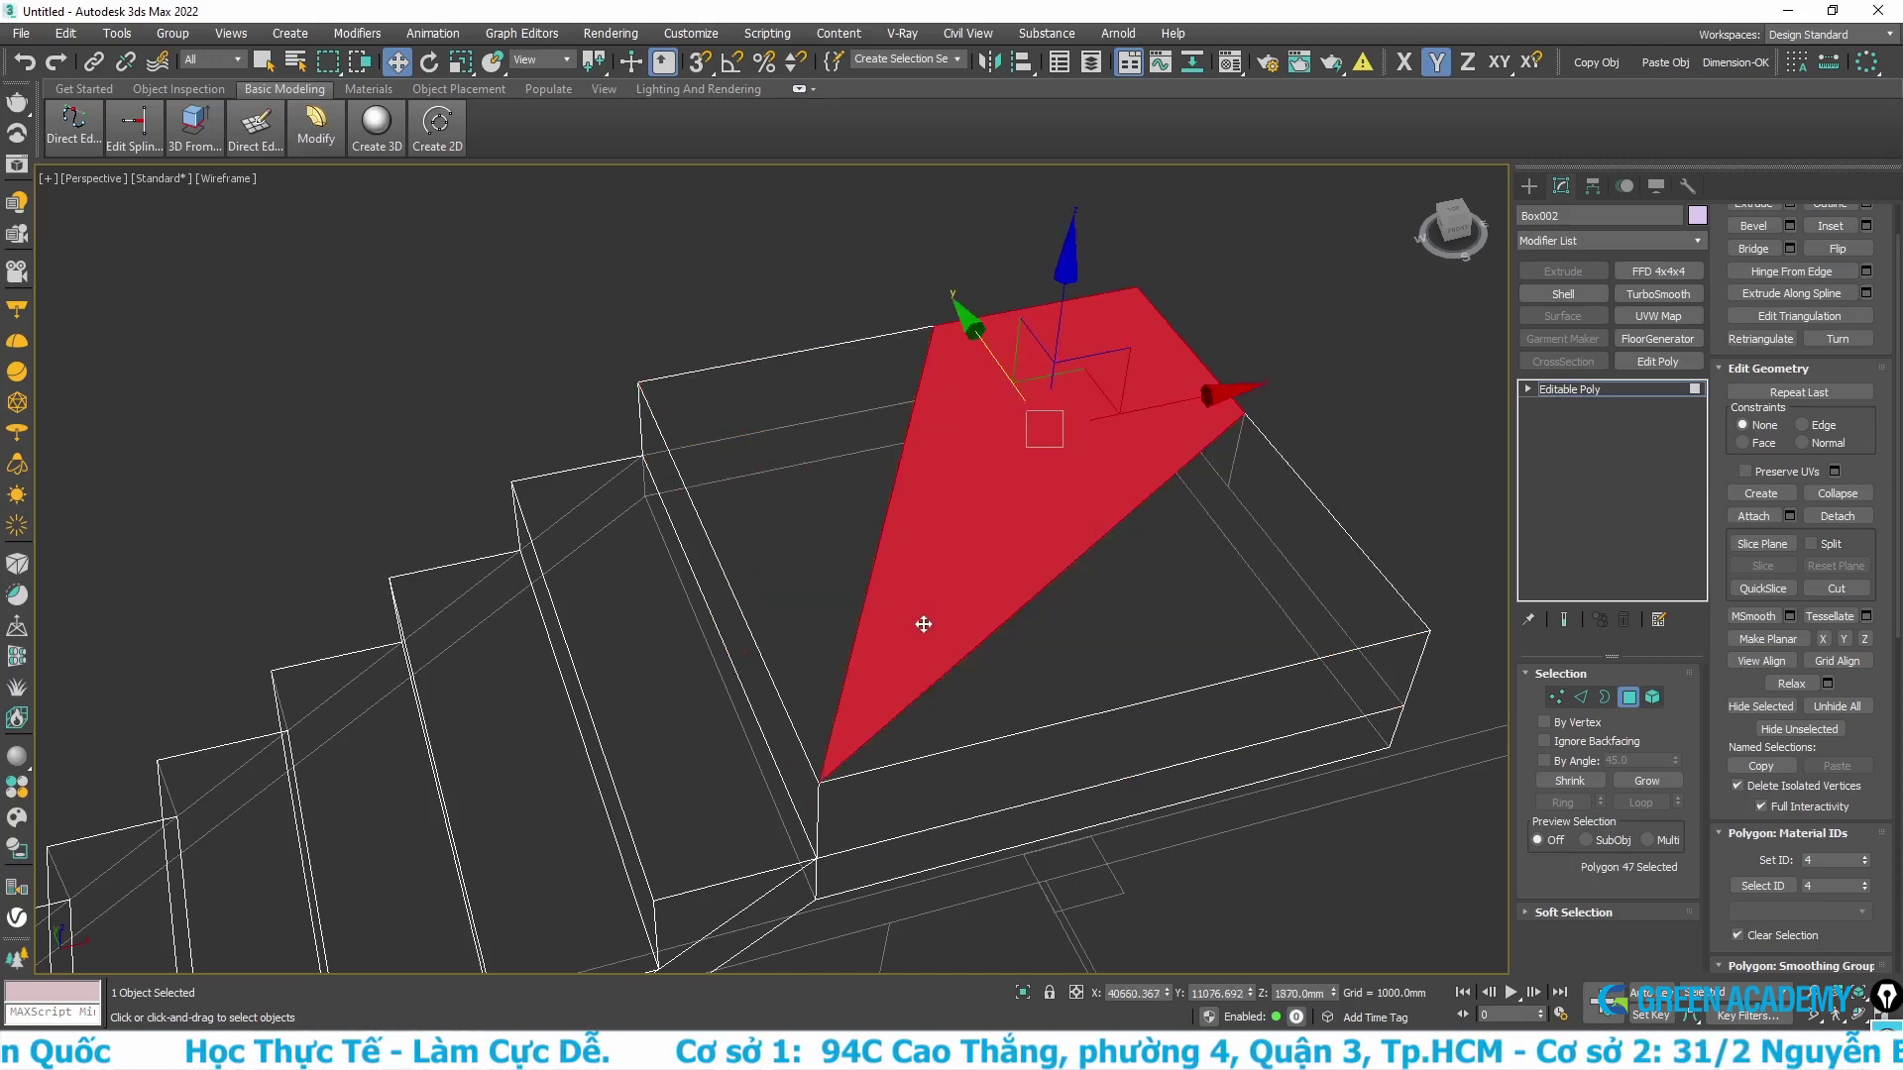
left_click(1167, 646, "ctrl")
right_click(1081, 609)
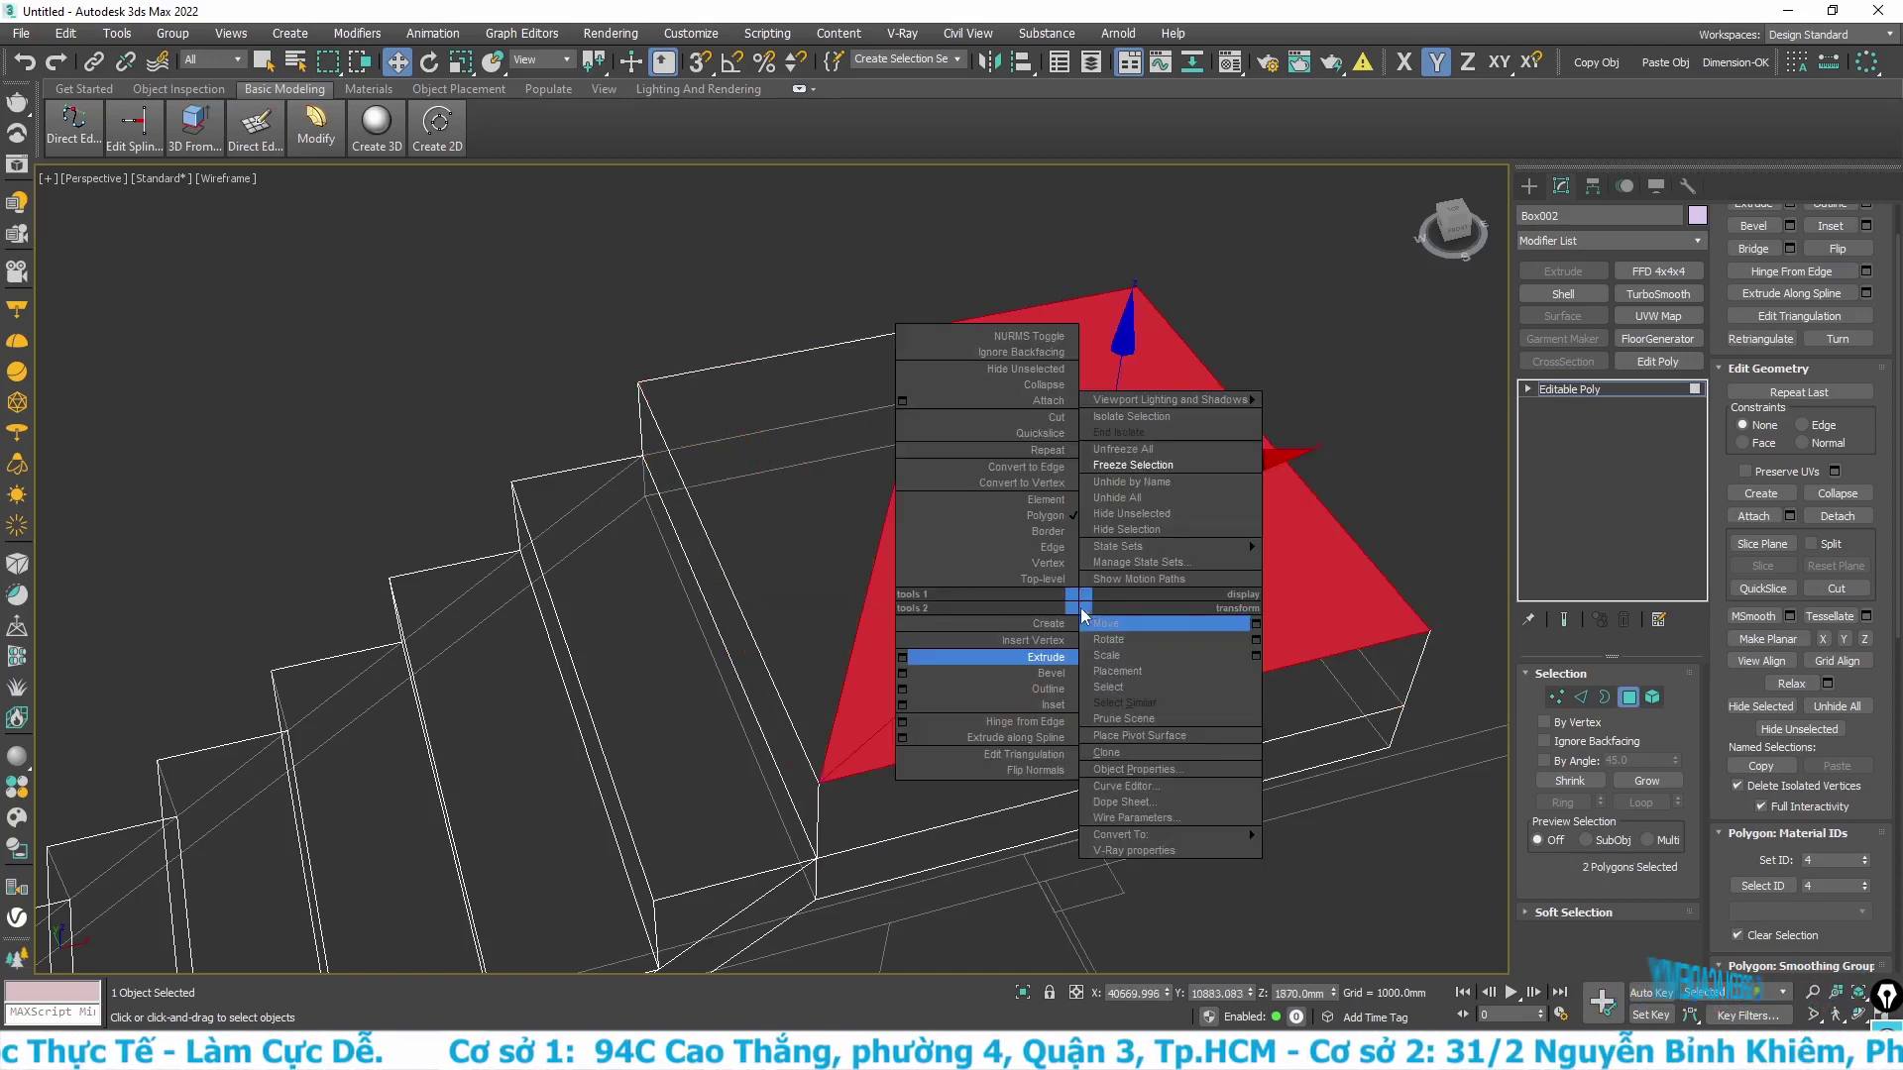
left_click(903, 658)
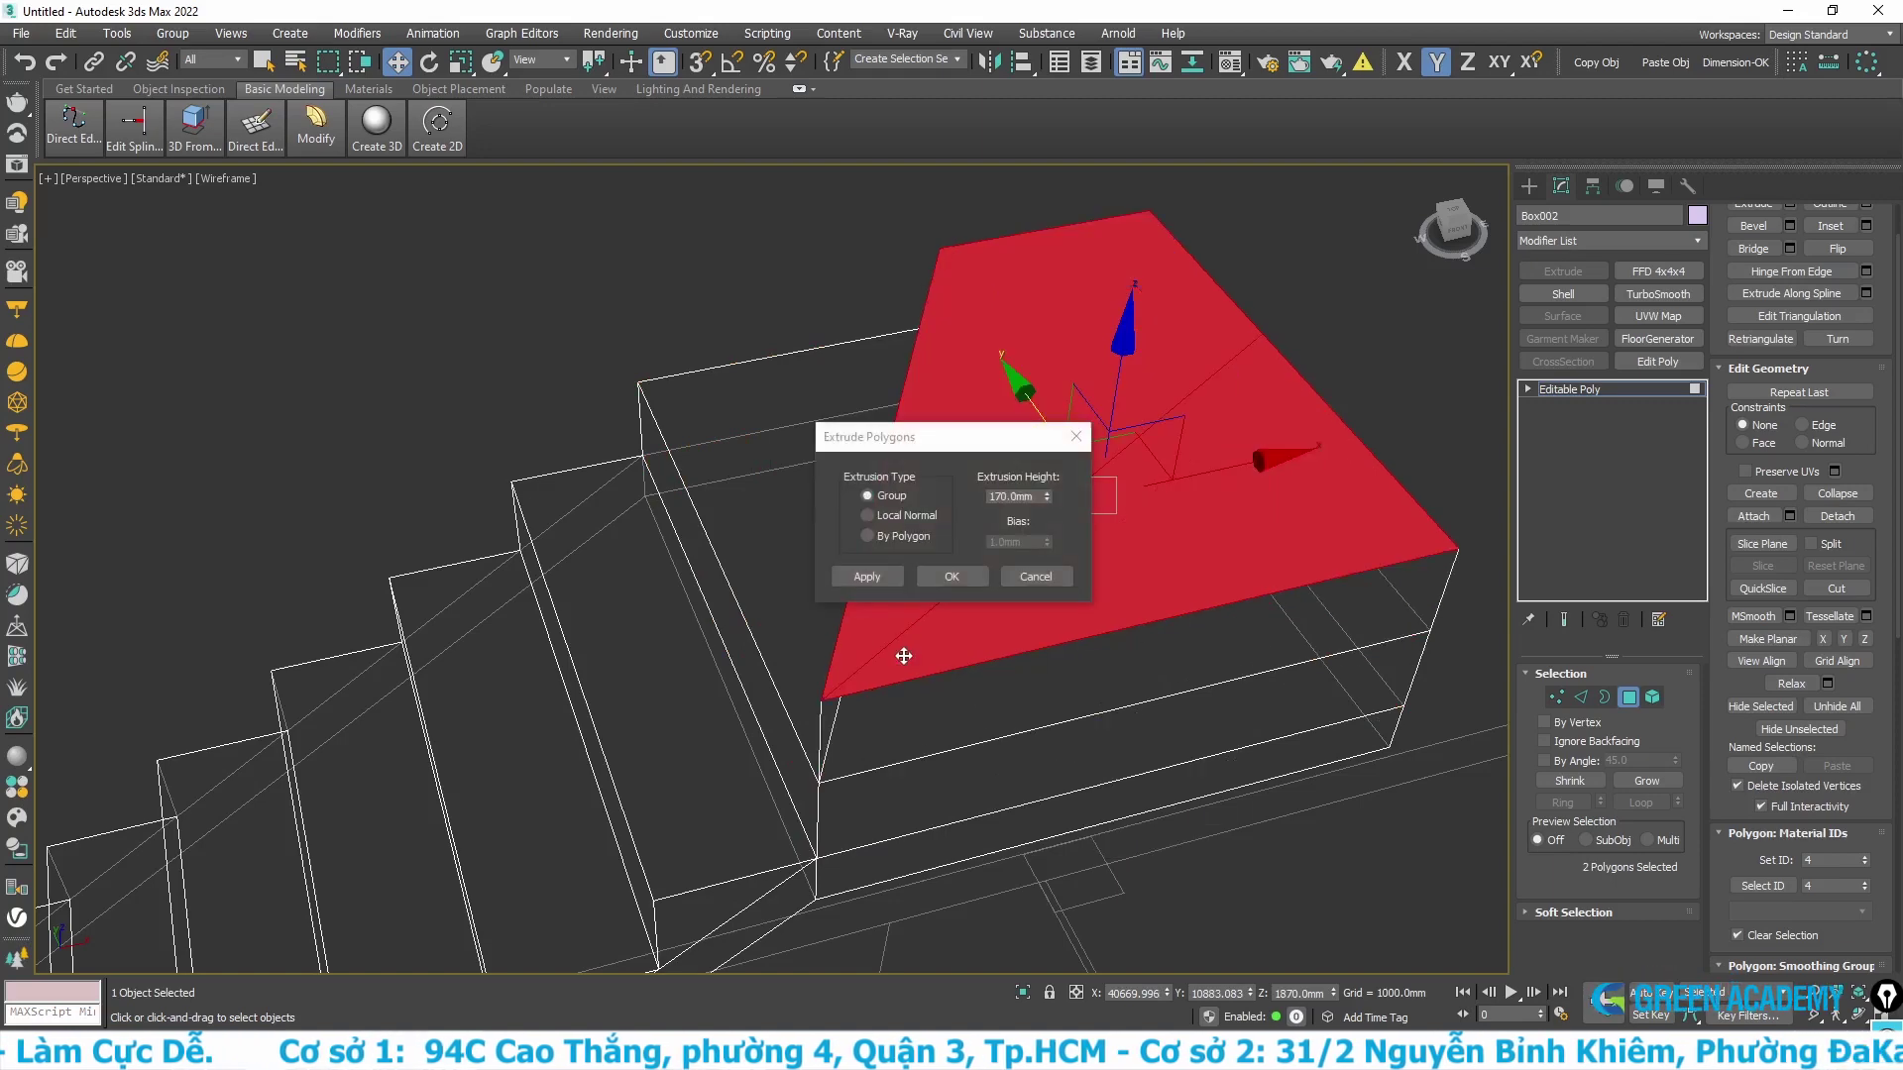
left_click(953, 574)
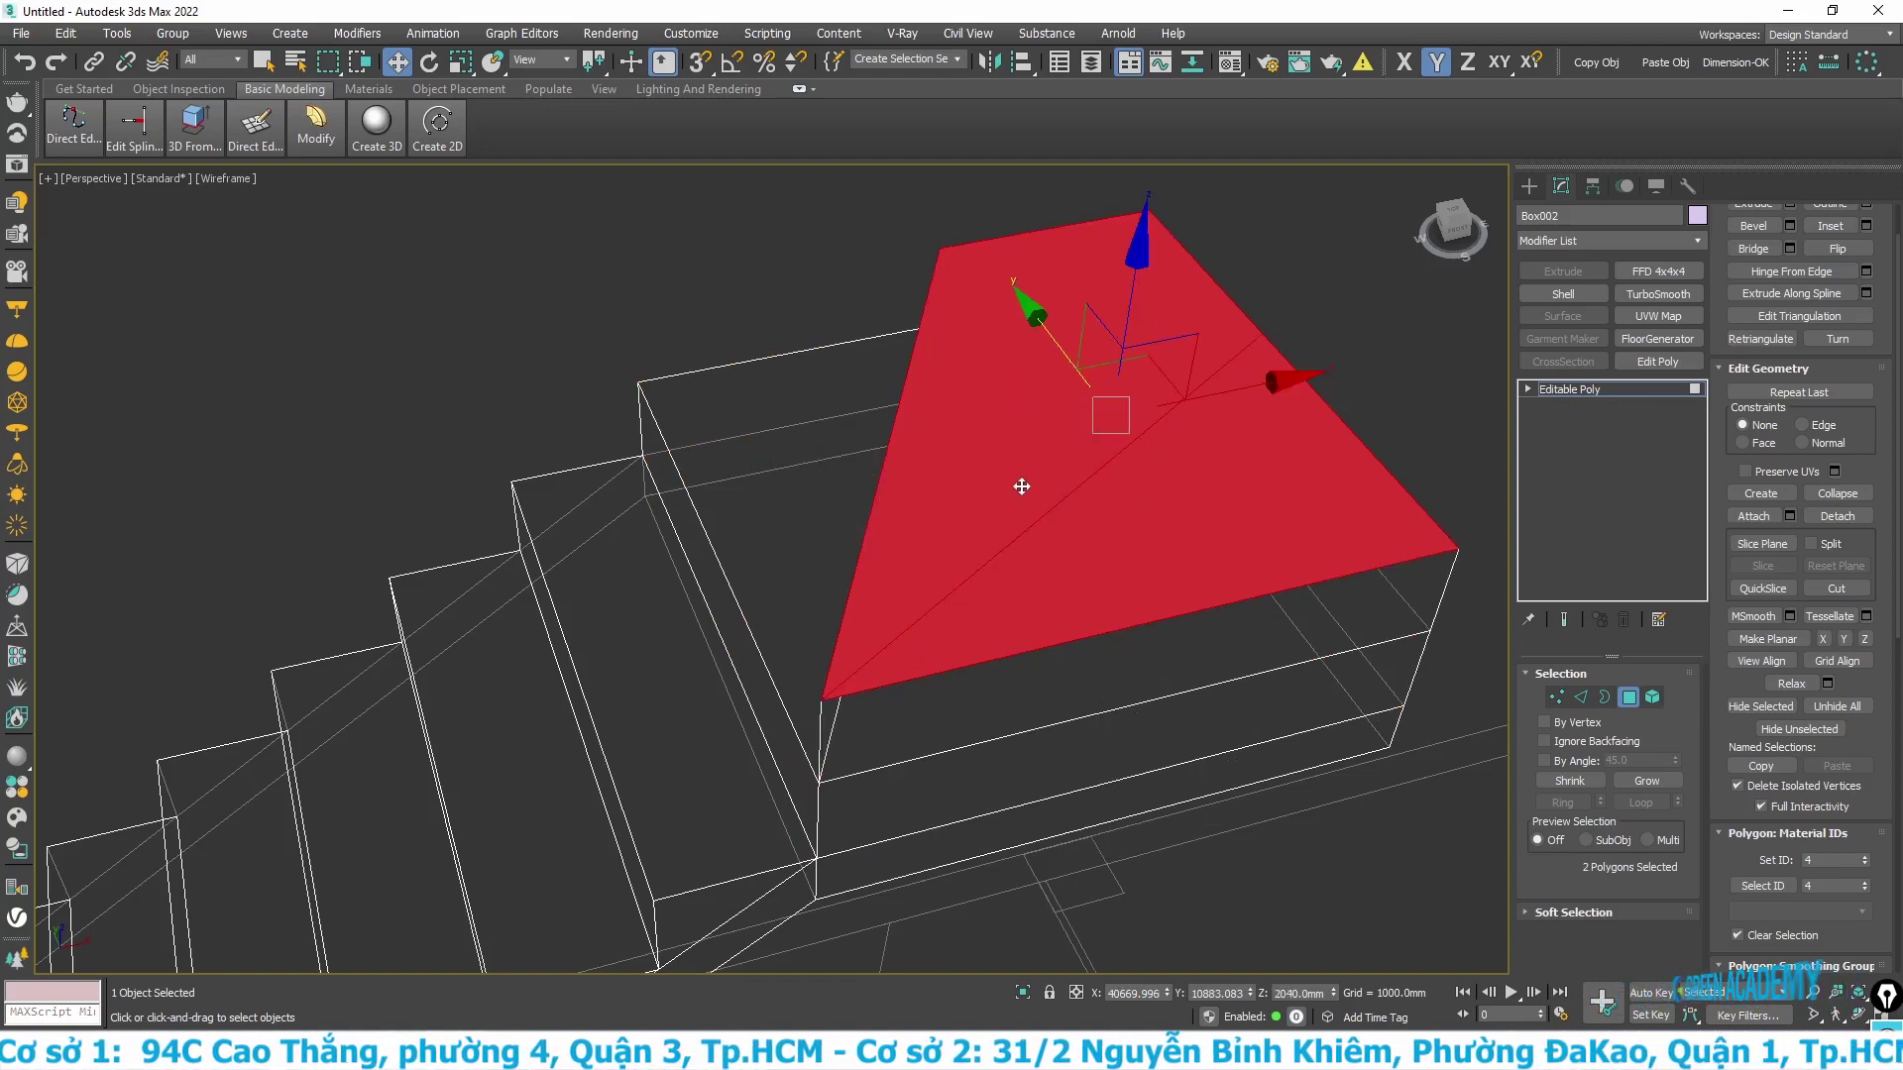
- Extrude the last winder triangle a further 170 mm to form the top step
left_click(1155, 544)
right_click(1145, 535)
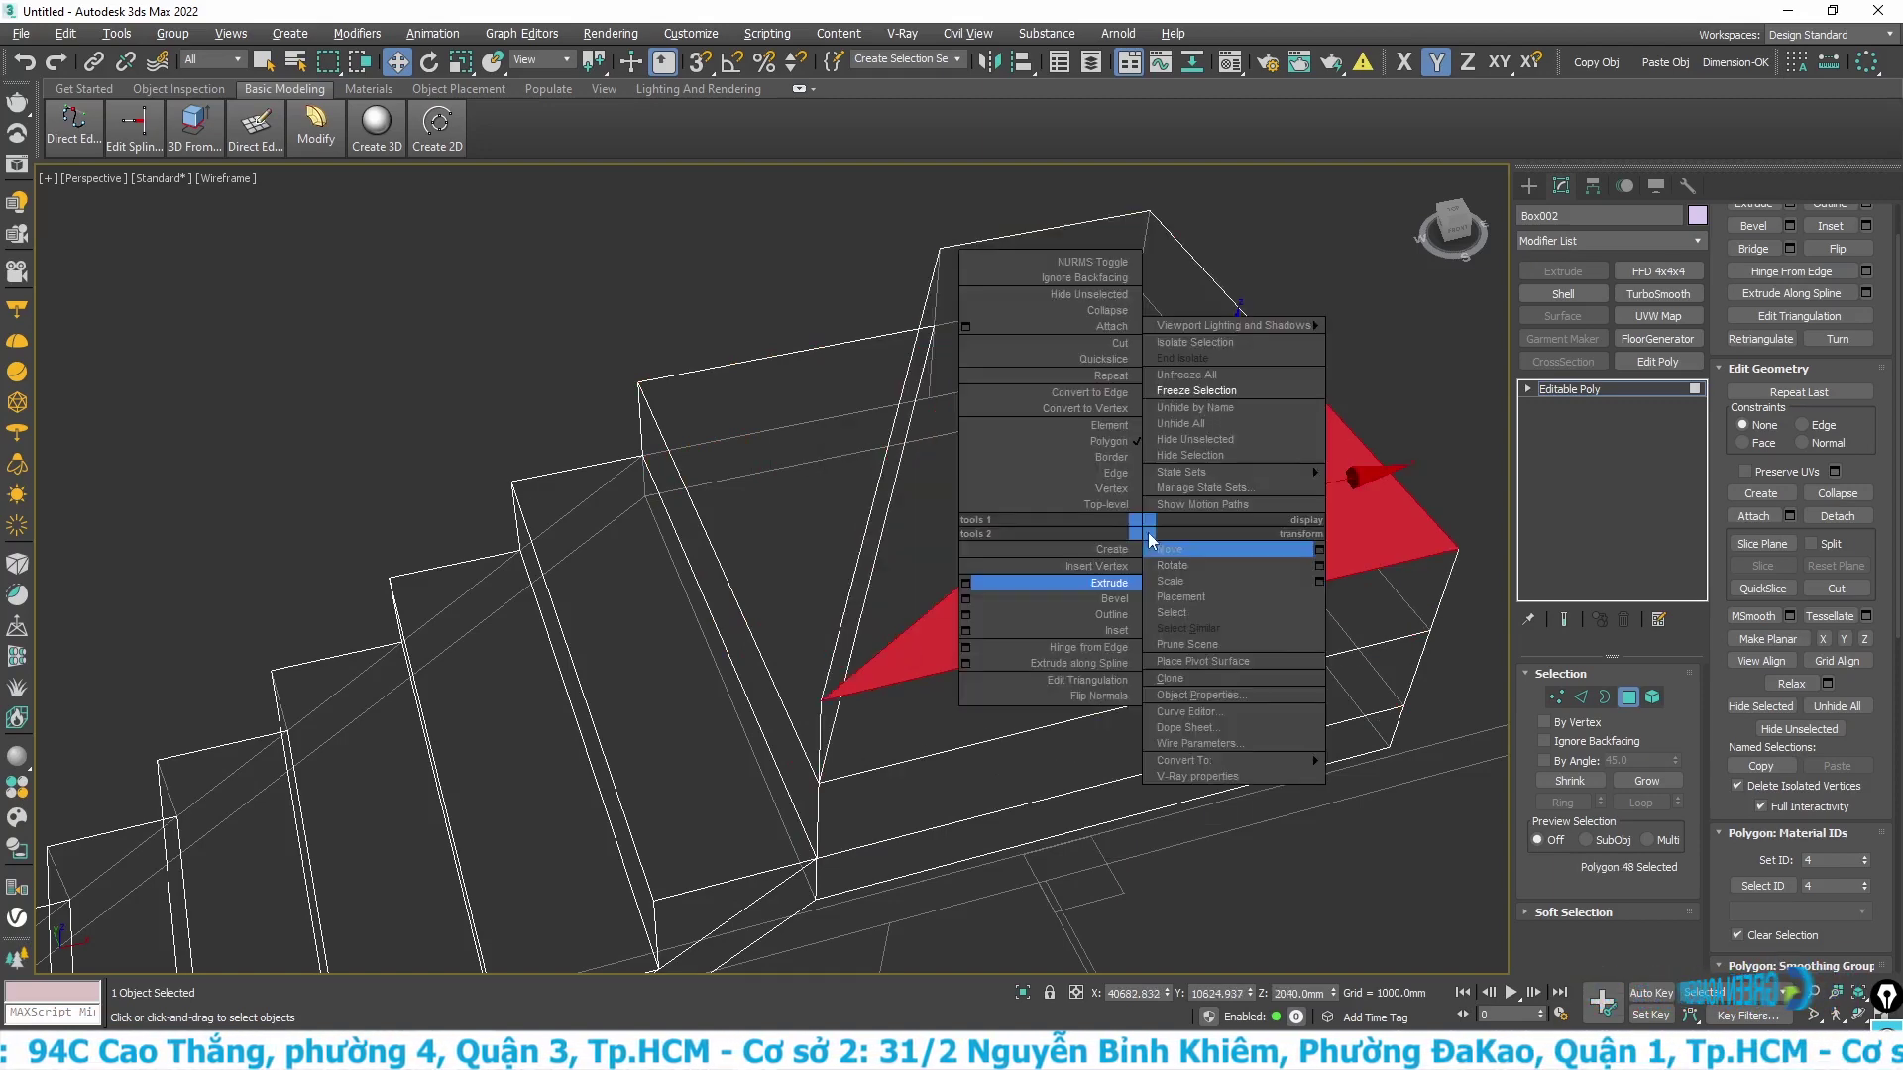
left_click(973, 581)
right_click(979, 584)
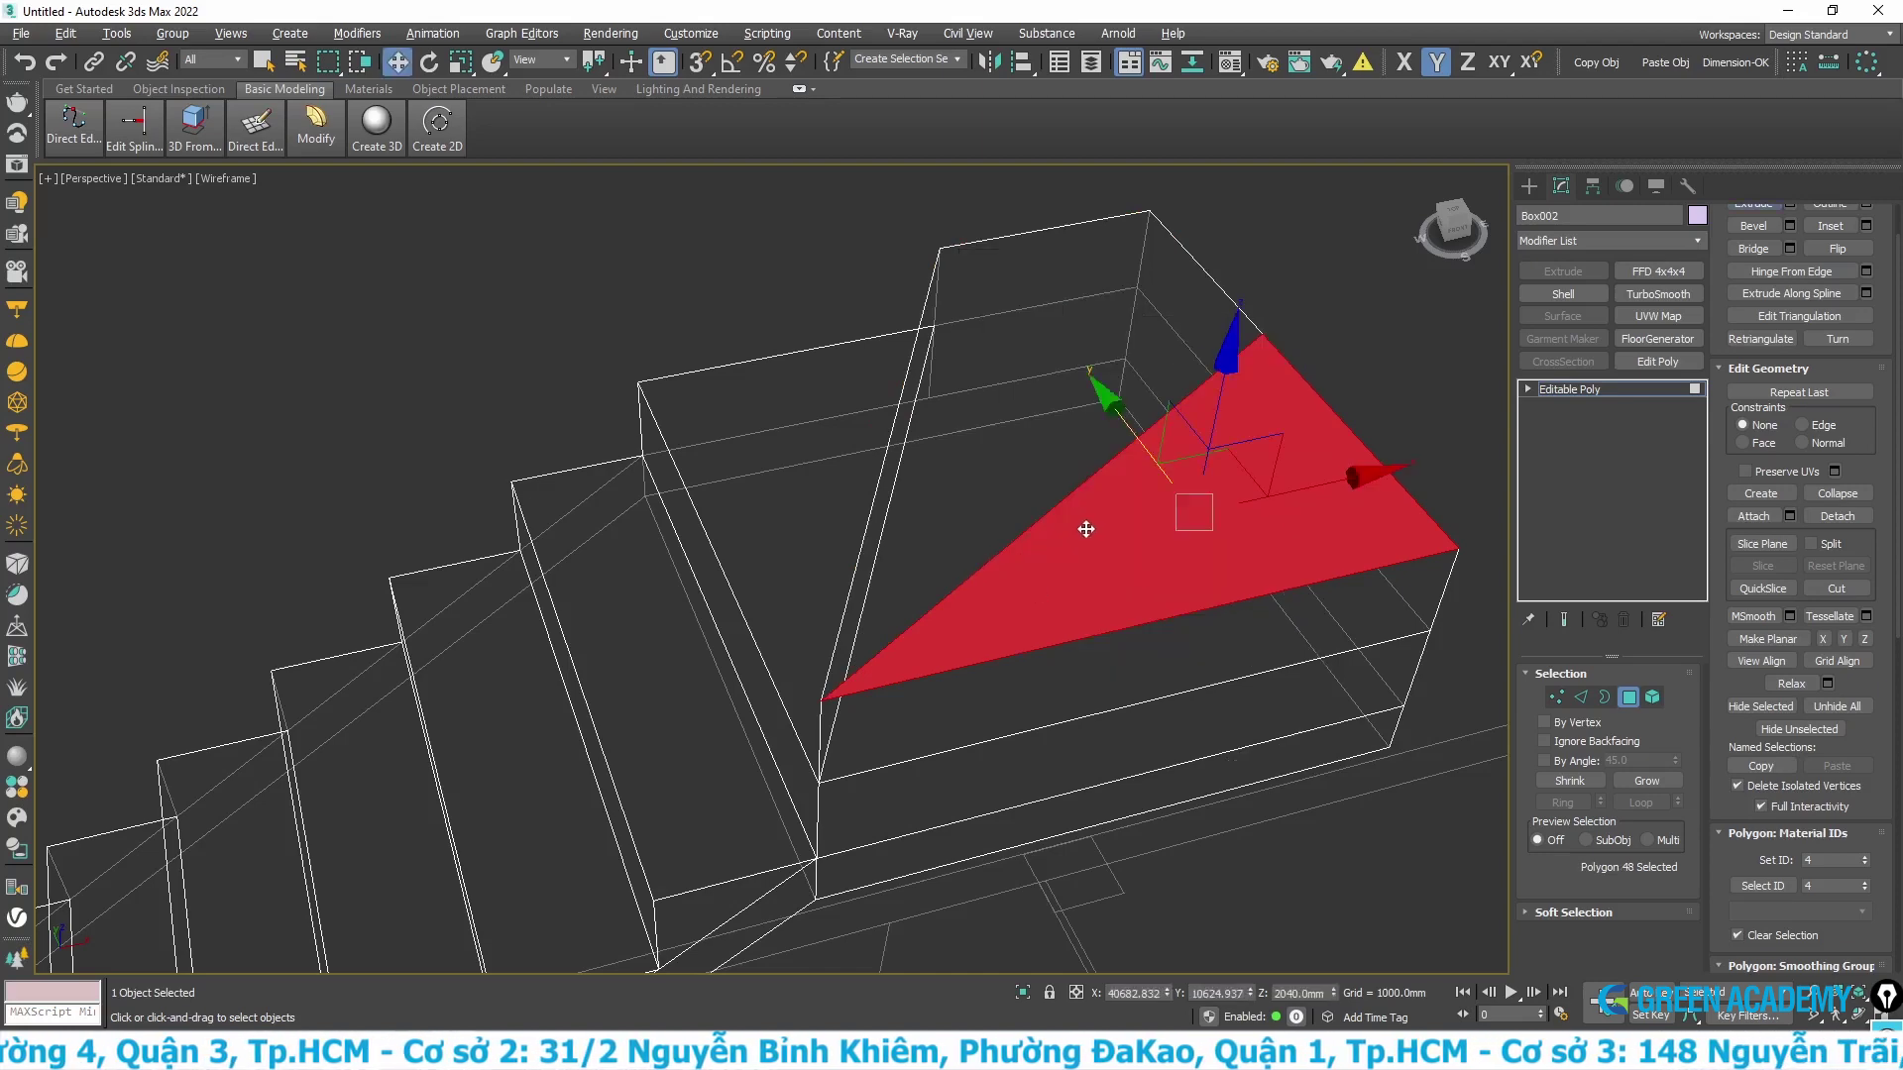
right_click(1087, 529)
left_click(1065, 547)
left_click(951, 577)
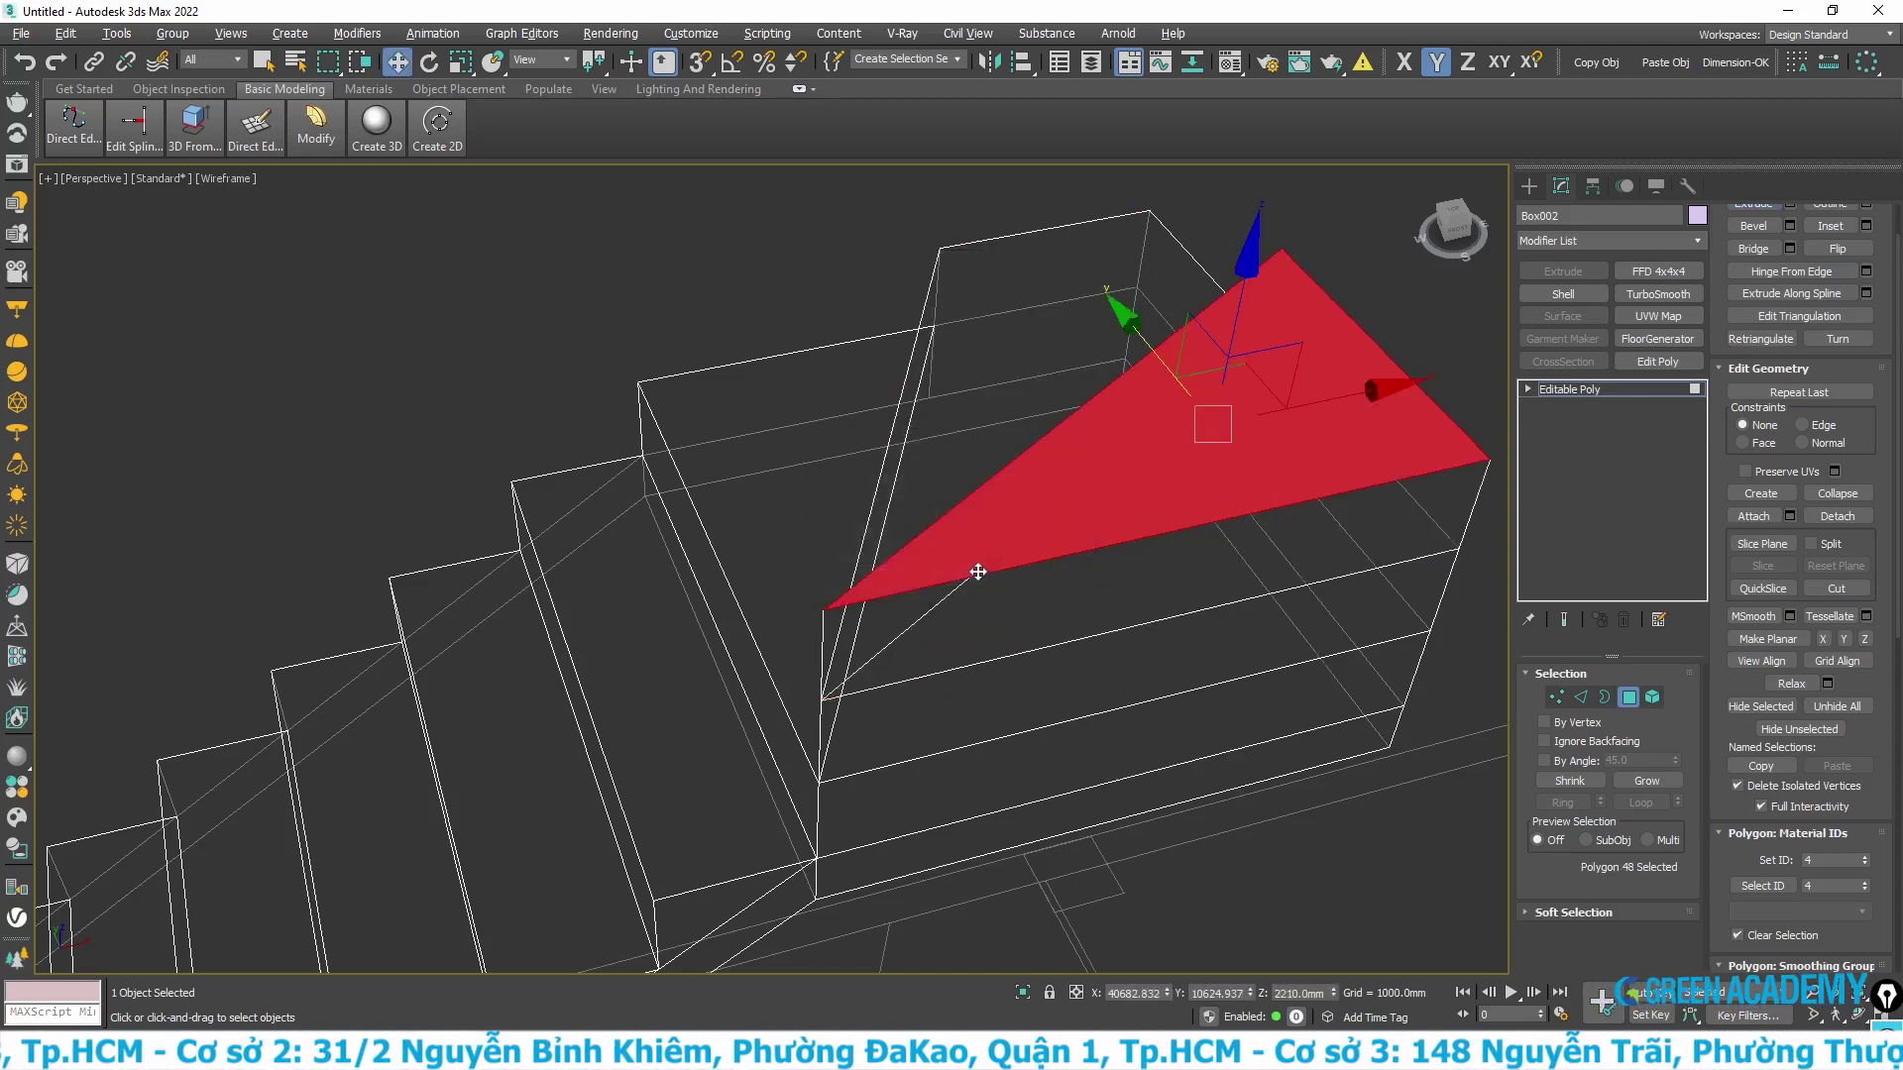
left_click(1193, 612)
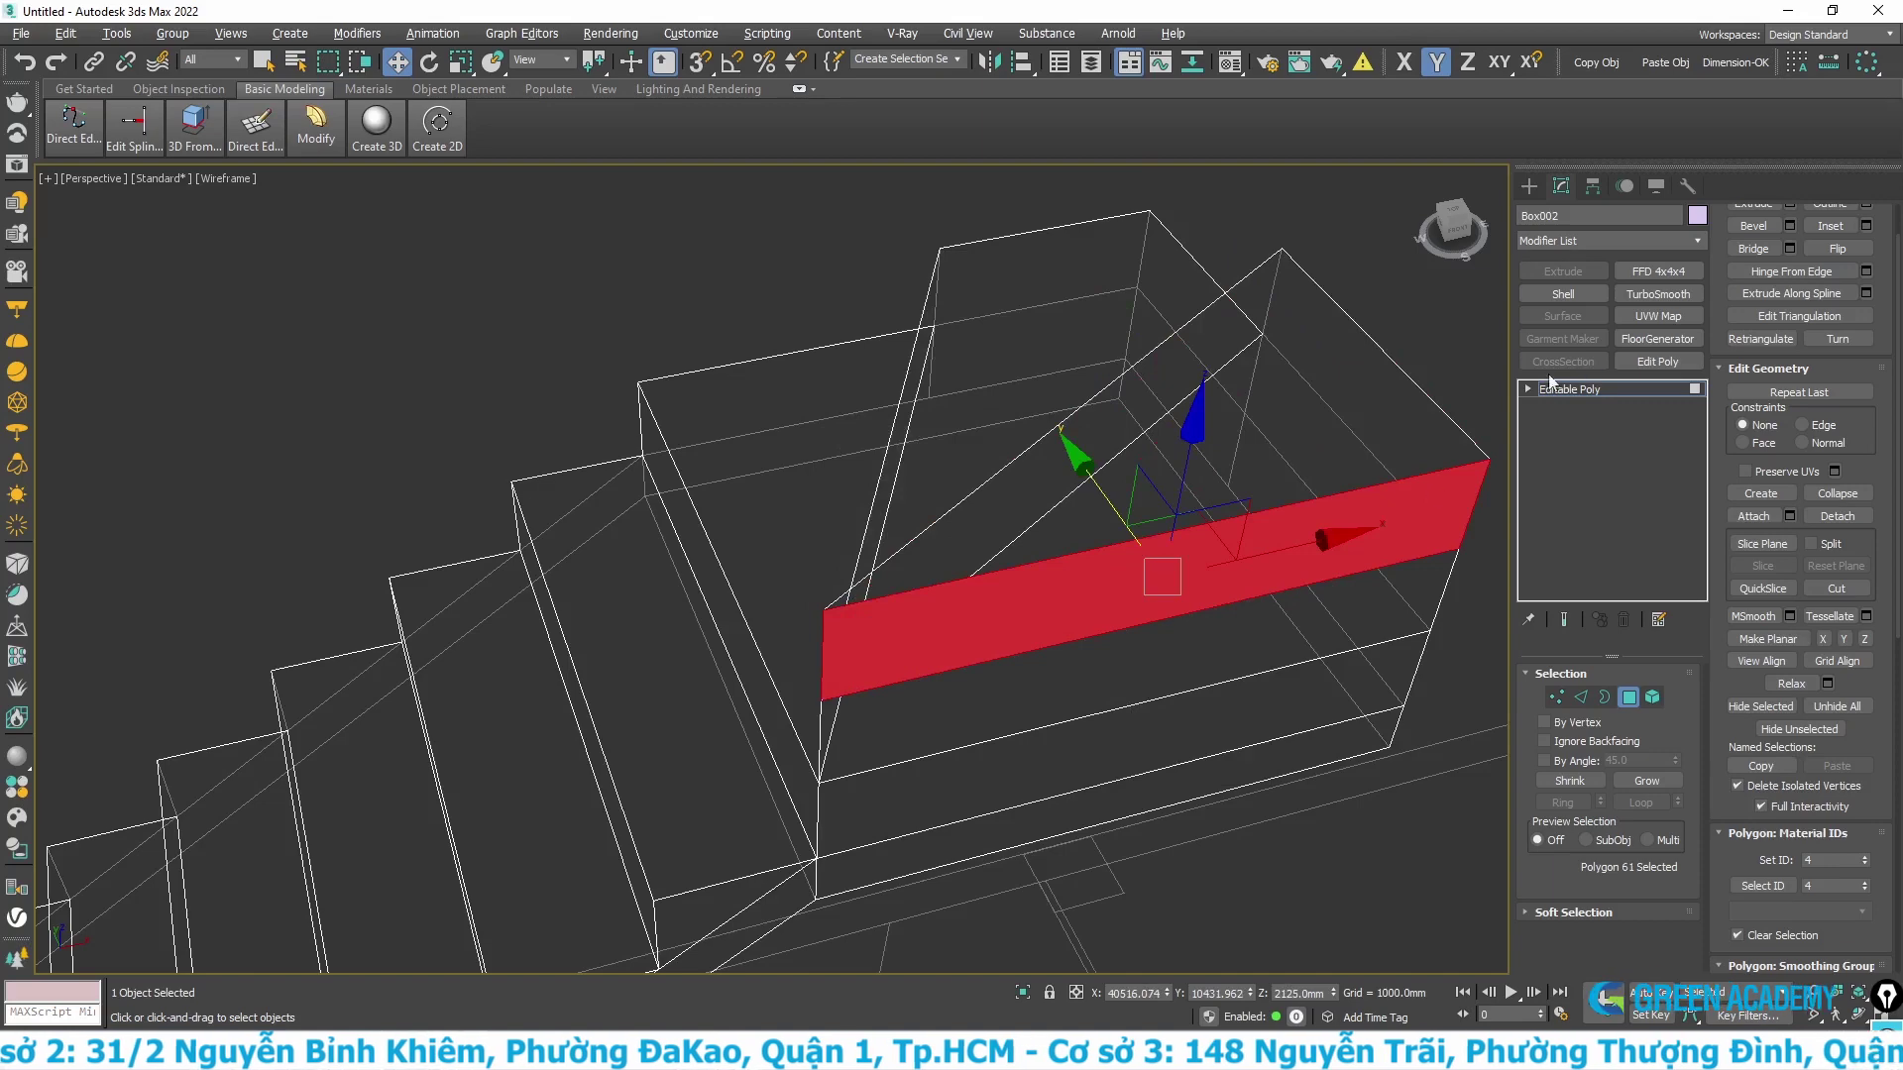
left_click(1552, 392)
middle_click_drag(1424, 349, 1377, 358, "alt")
- Select Box002, display it with edged faces, and zoom in on the winder steps
left_click(1349, 301)
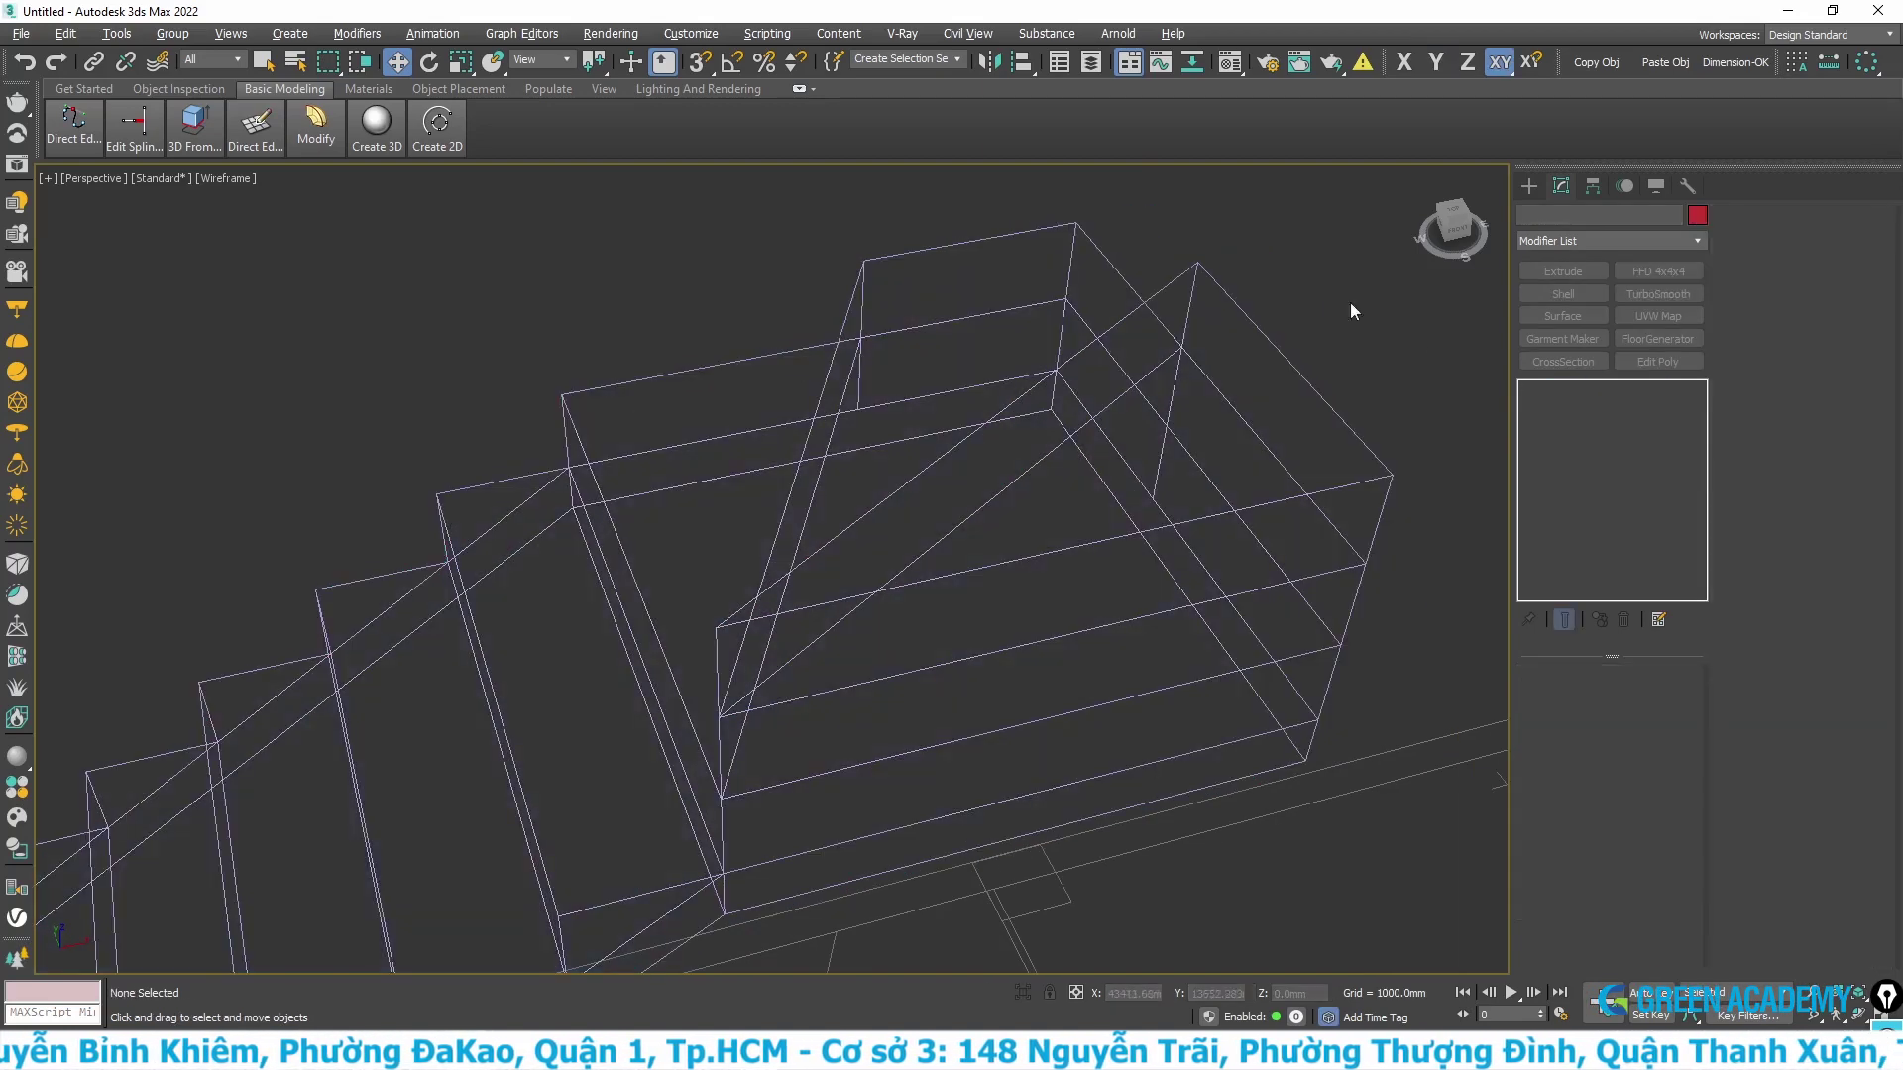
left_click(1240, 473)
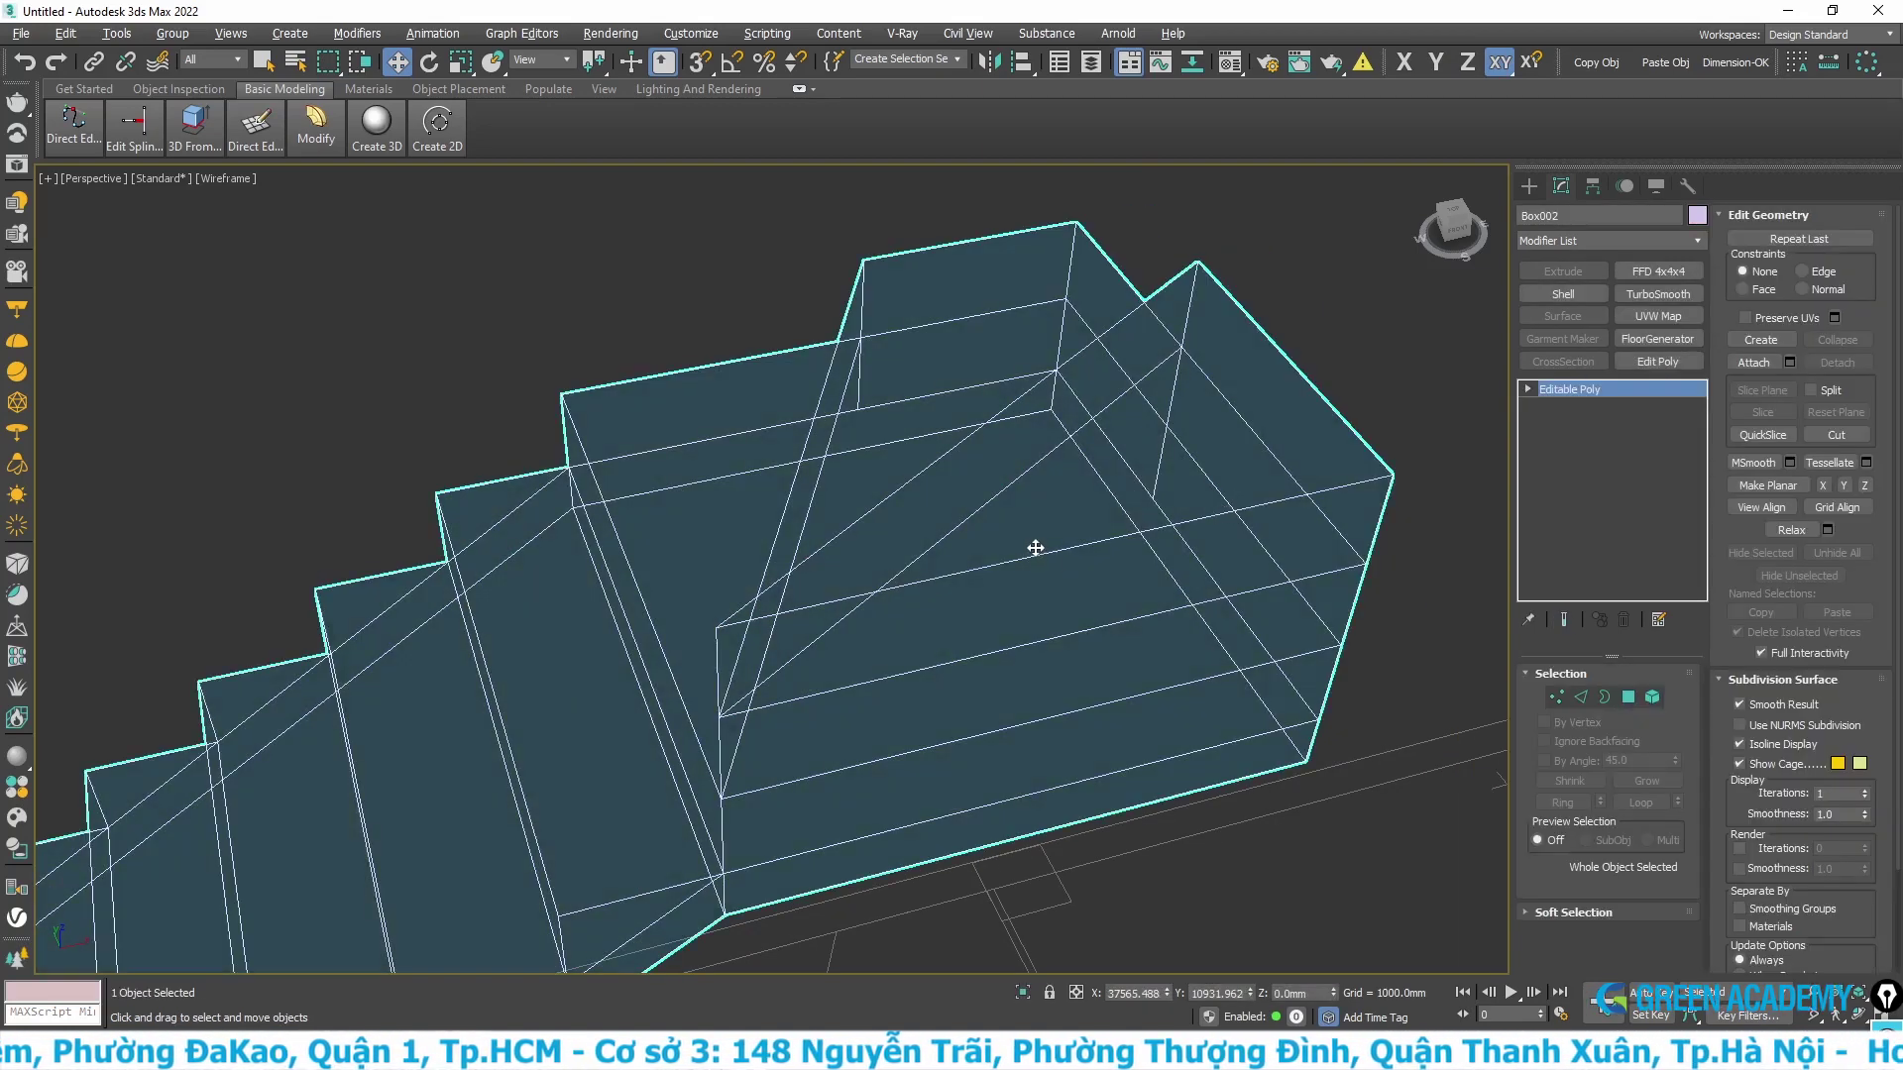
key("F3")
mouse_move(901, 561)
middle_mouse_down("alt")
mouse_move(897, 599)
mouse_move(964, 535)
middle_mouse_up("alt")
scroll(934, 552, "up", 3)
scroll(769, 522, "up", 2)
middle_click_drag(769, 523, 888, 656)
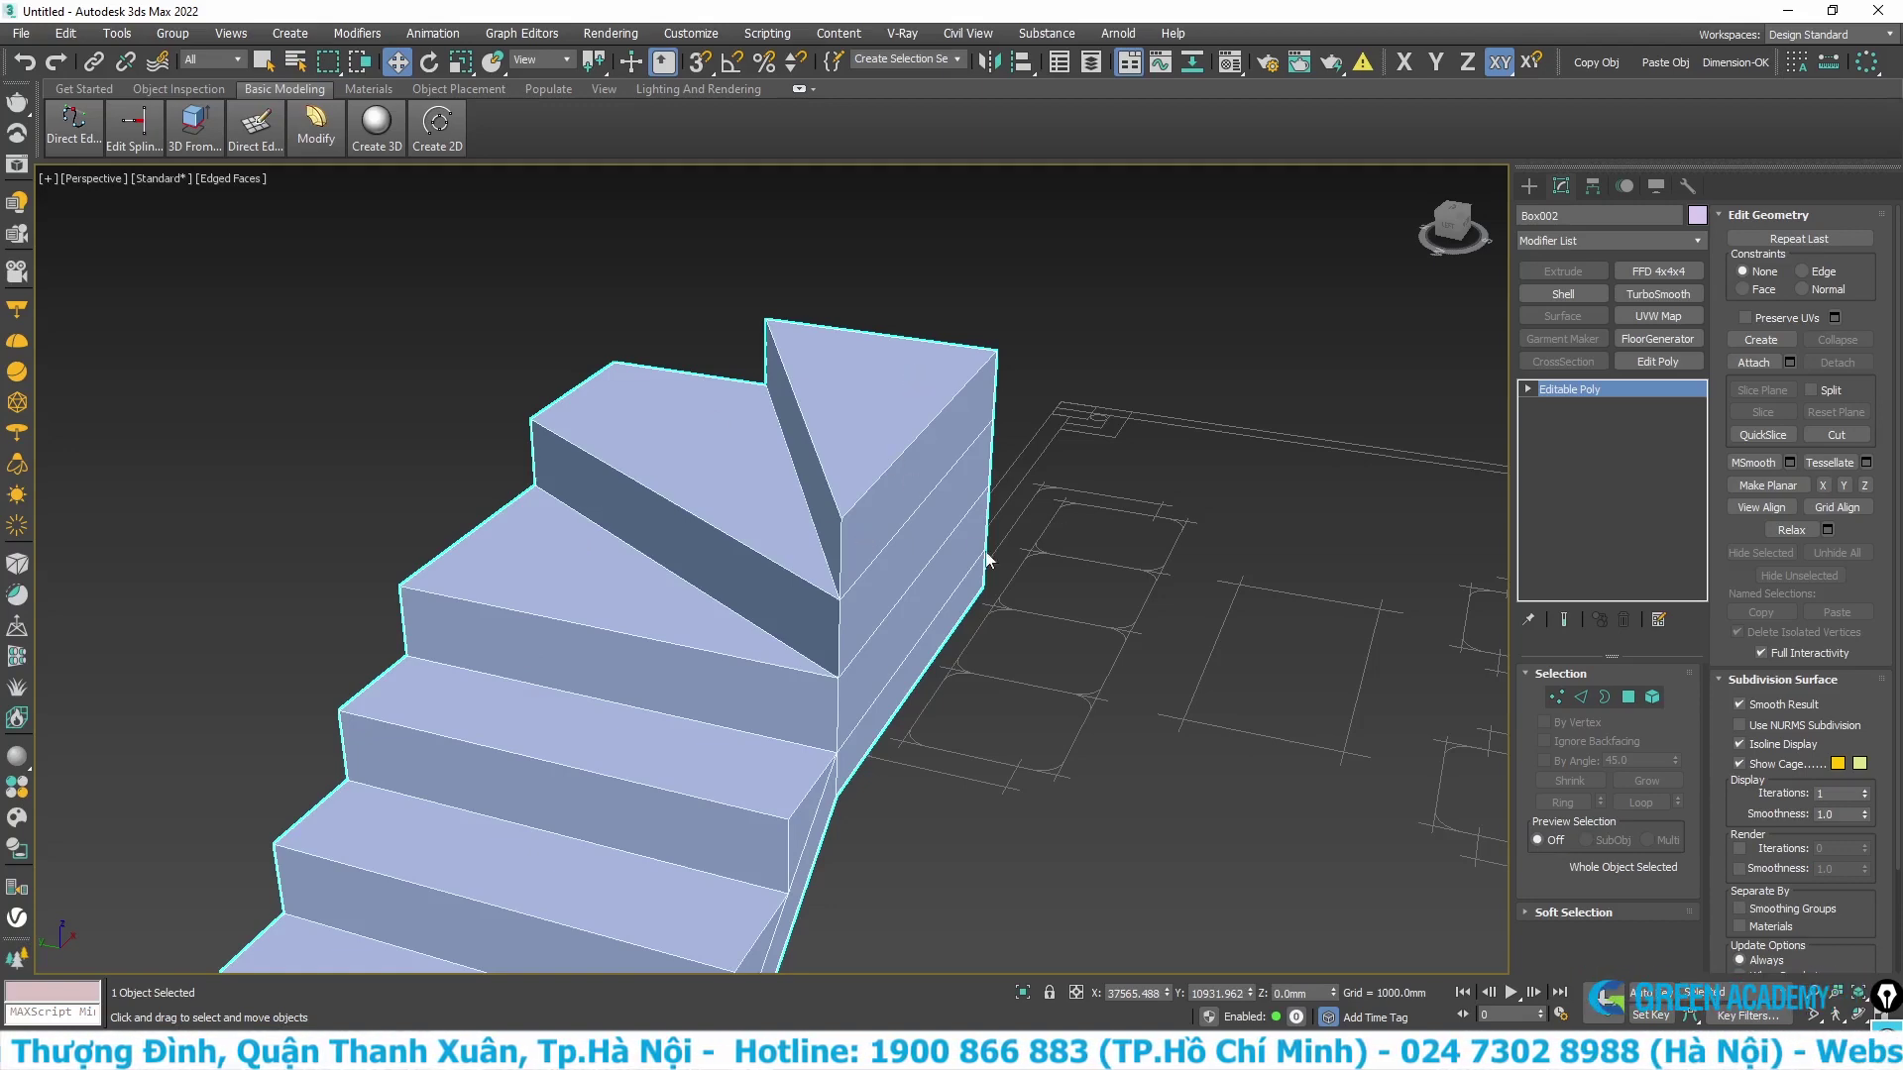
scroll(1055, 526, "up", 2)
middle_click_drag(922, 540, 824, 544)
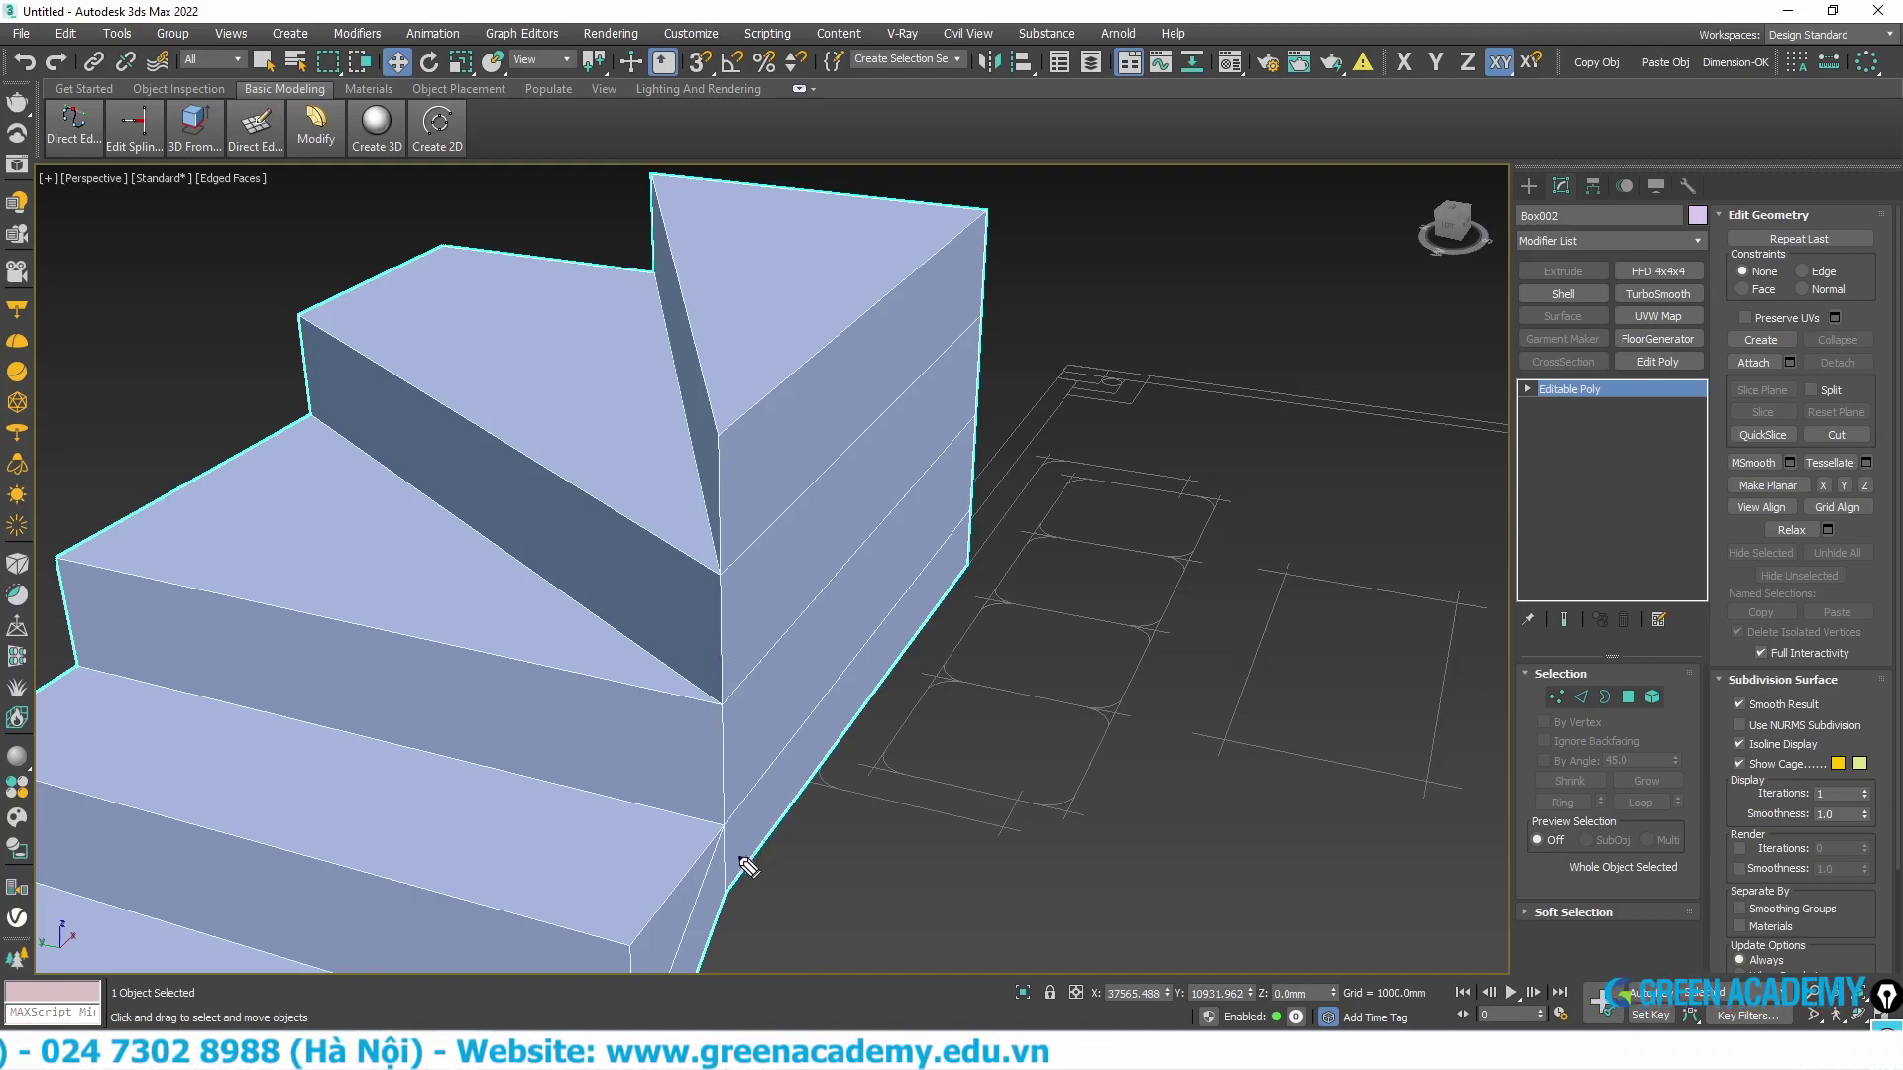
- Sketch guide cut lines along the winder steps' outer side, then deselect the stair
left_click(730, 892)
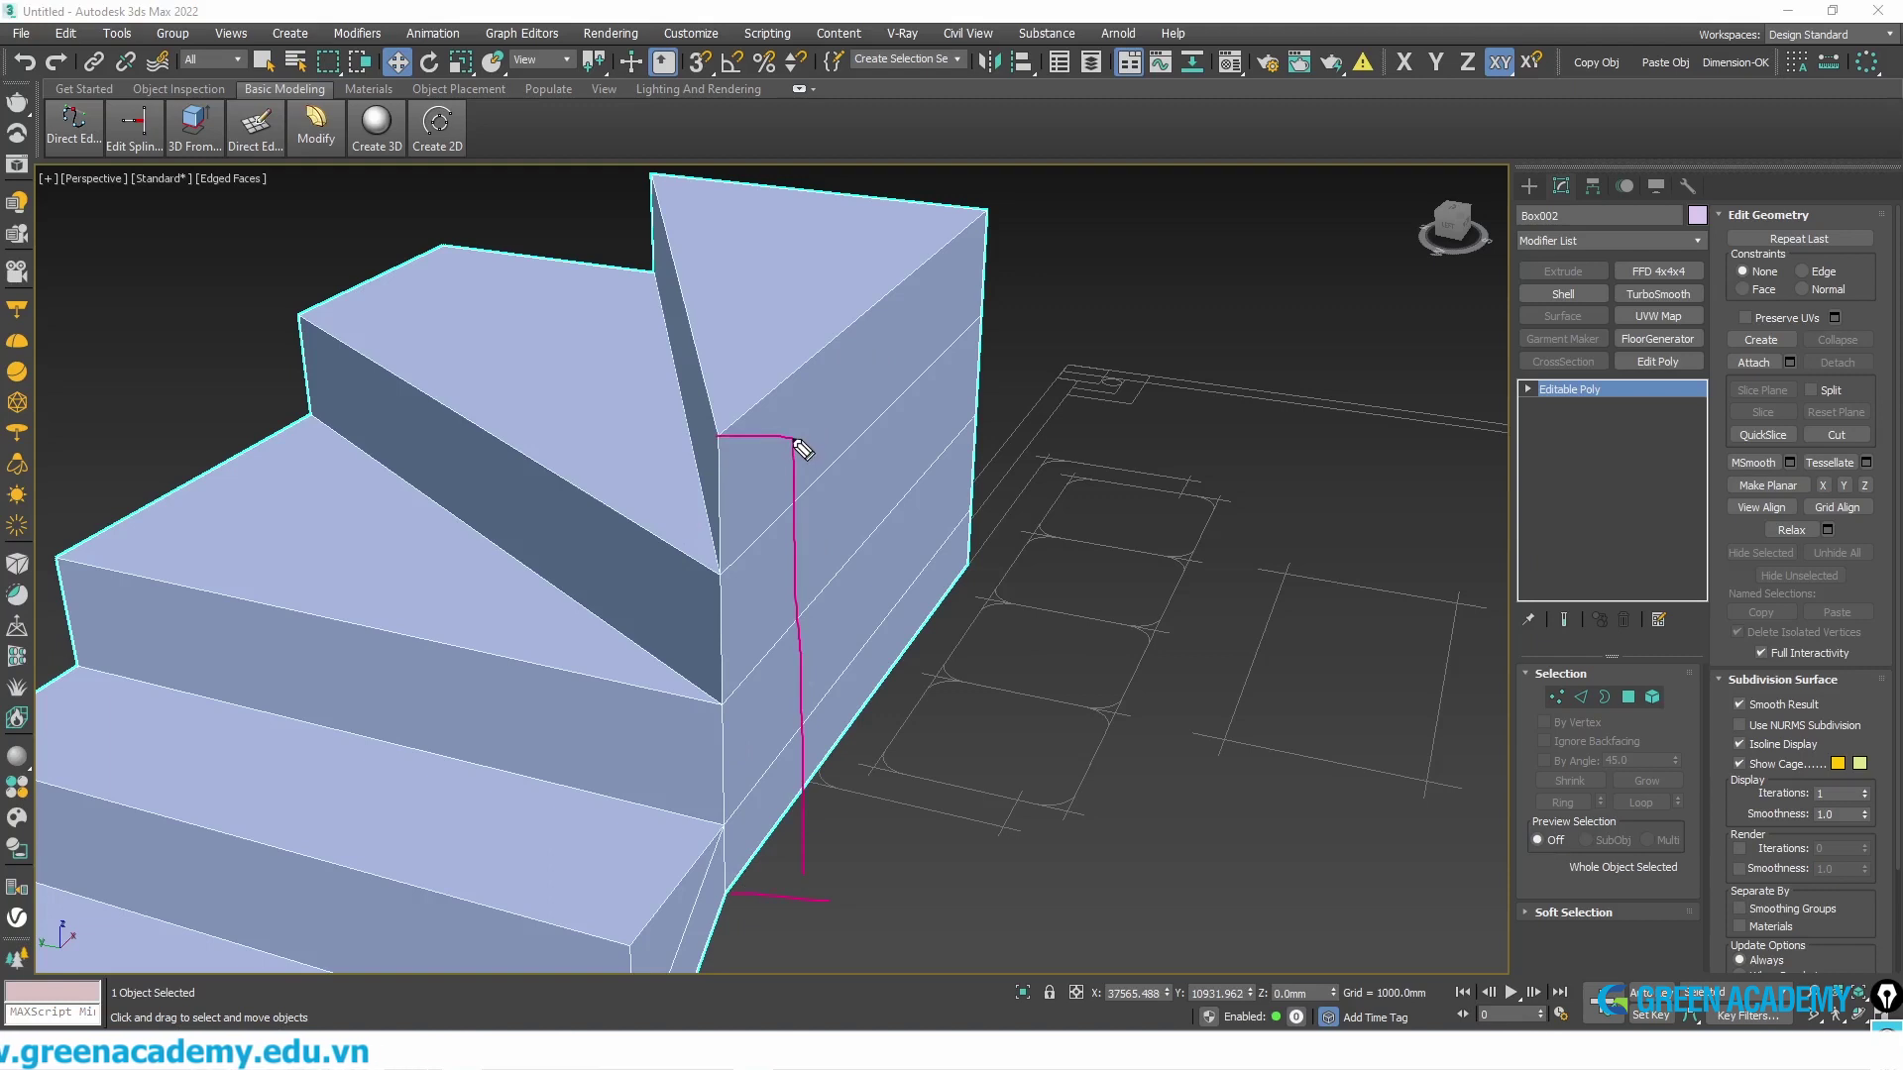
left_click(794, 439)
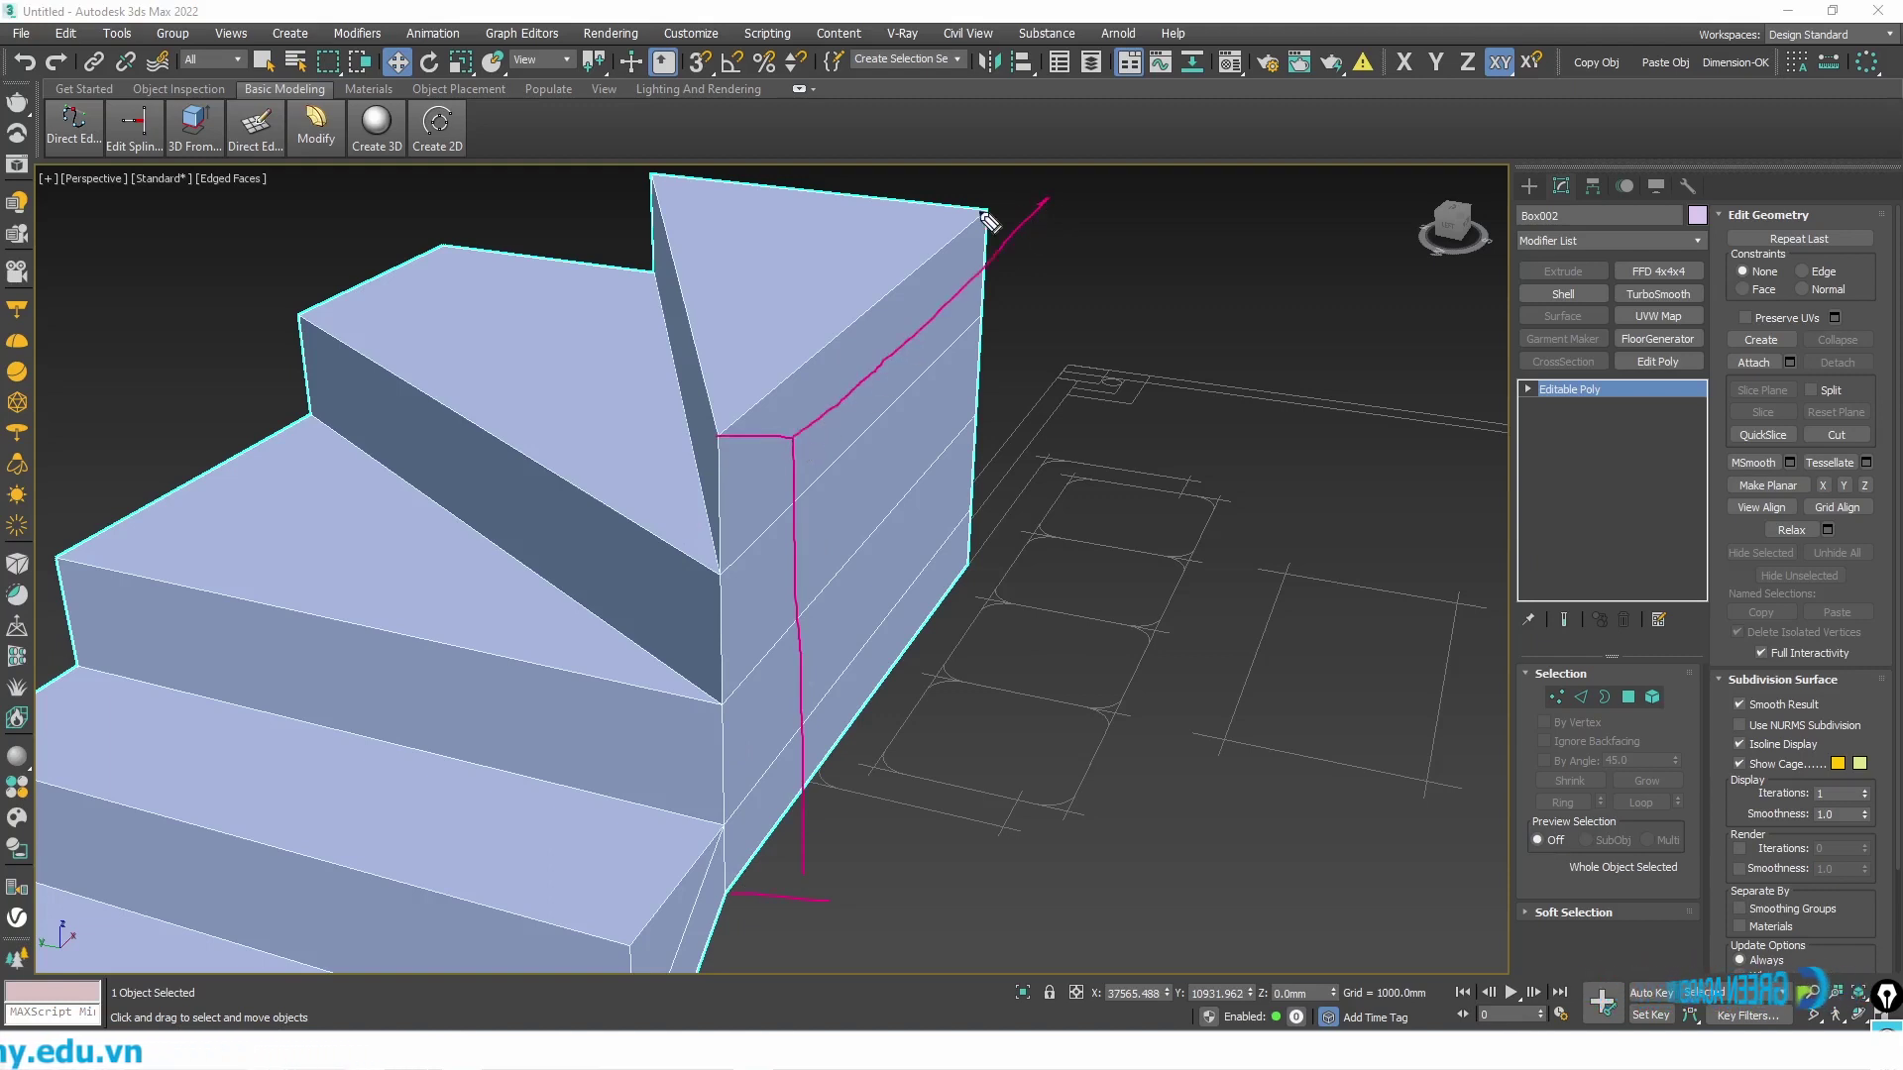
left_click(984, 212)
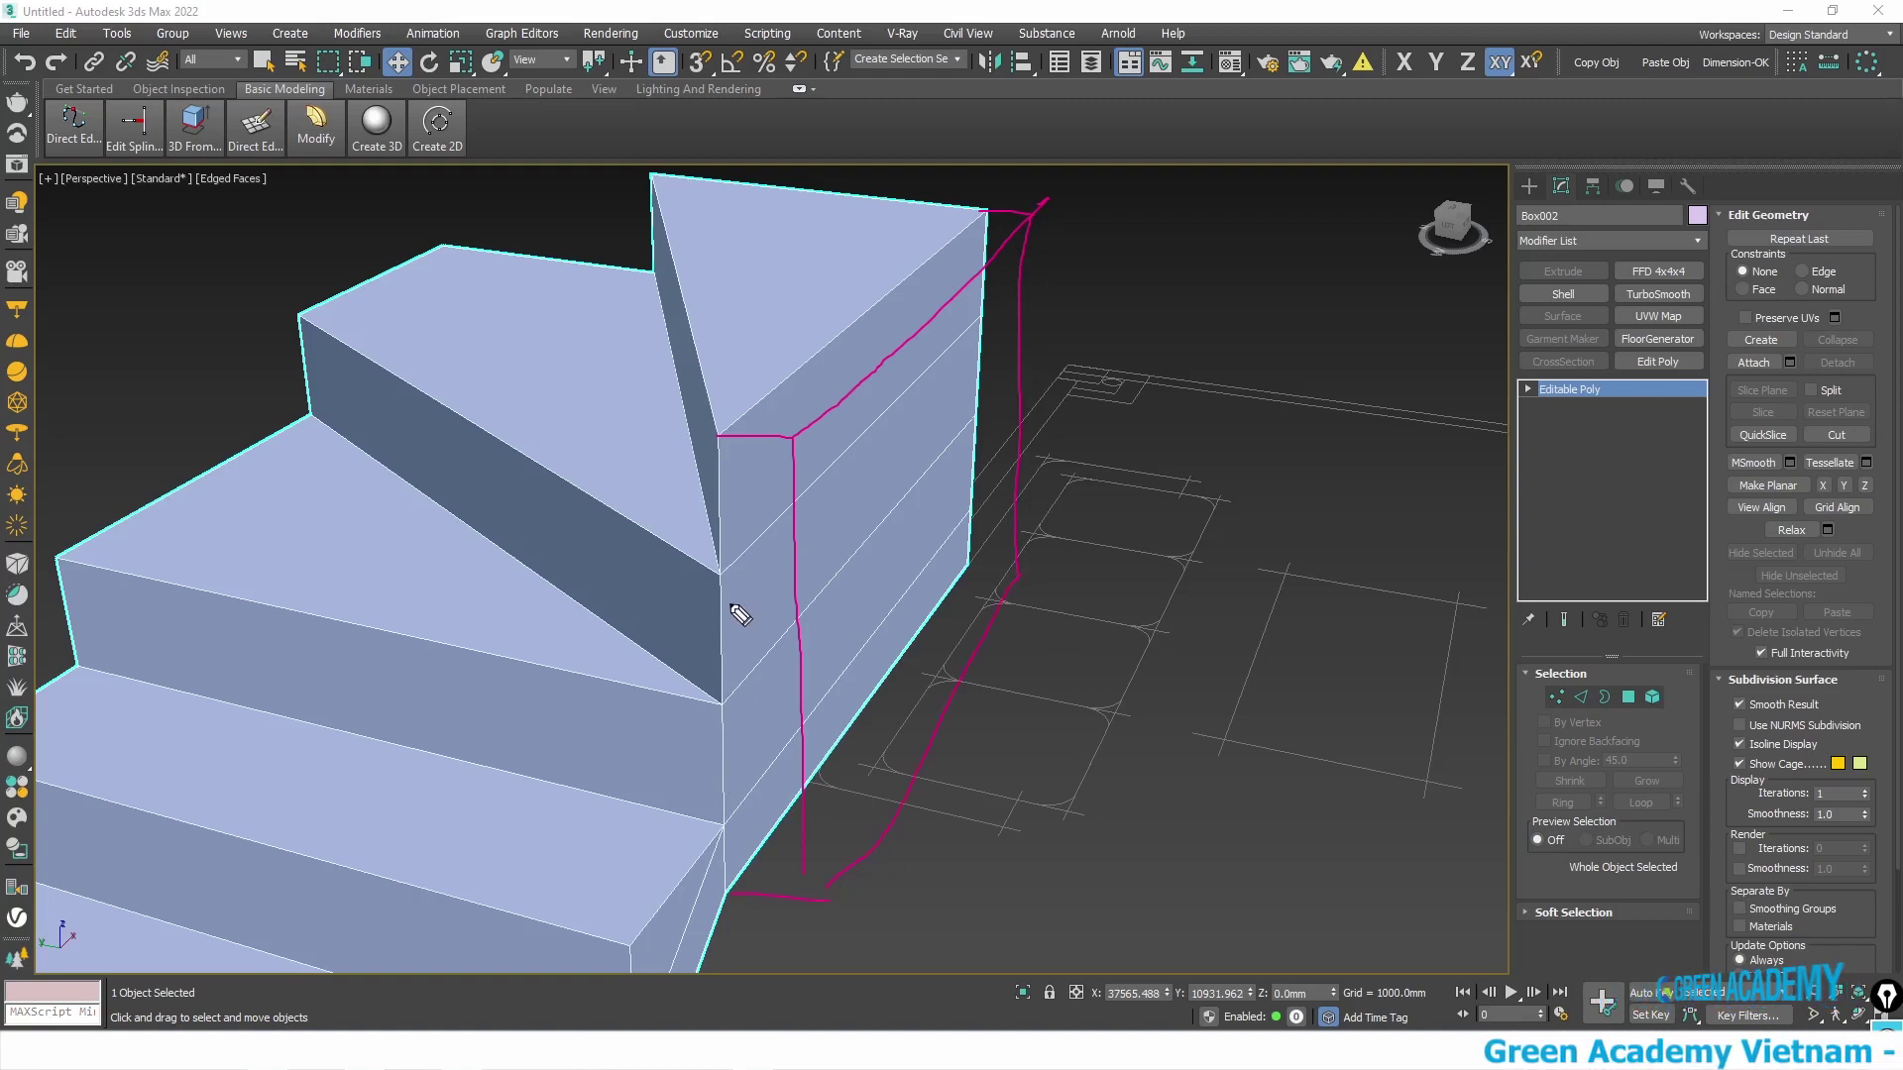
left_click(728, 605)
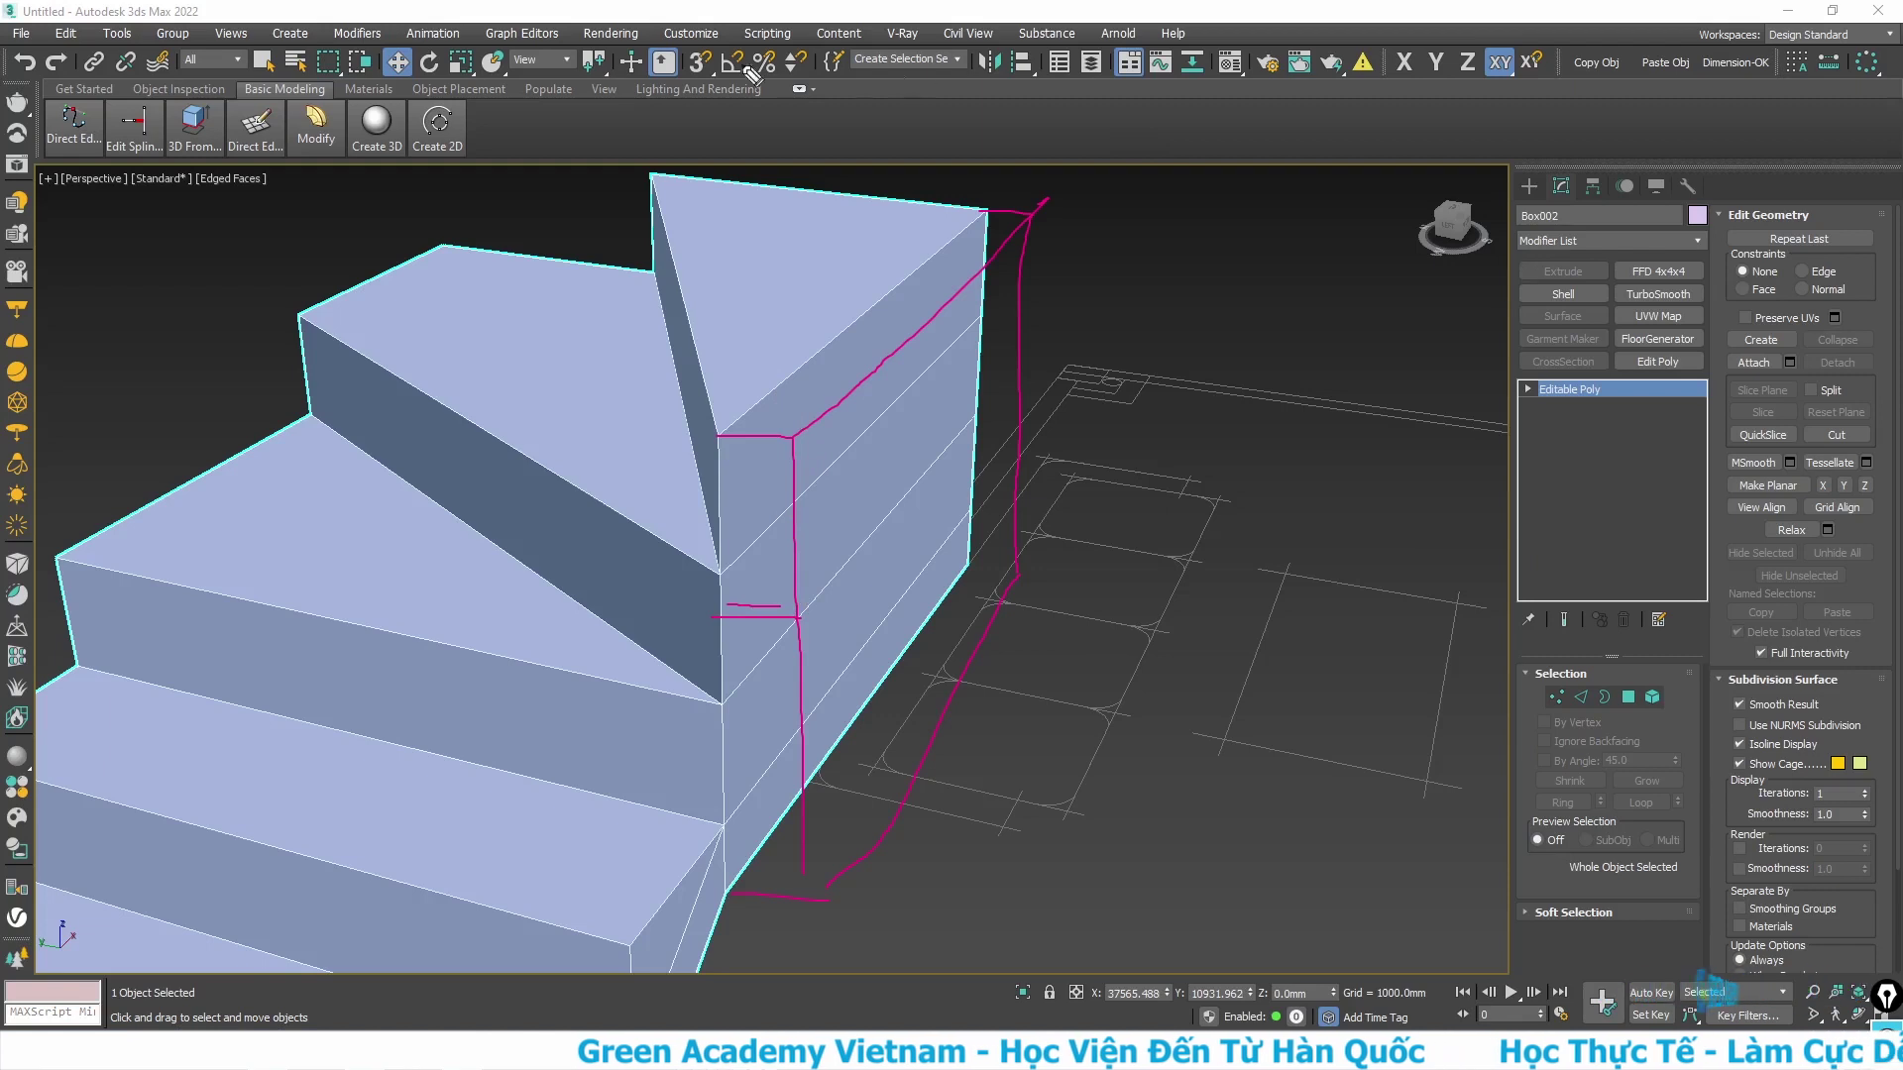
left_click(1201, 308)
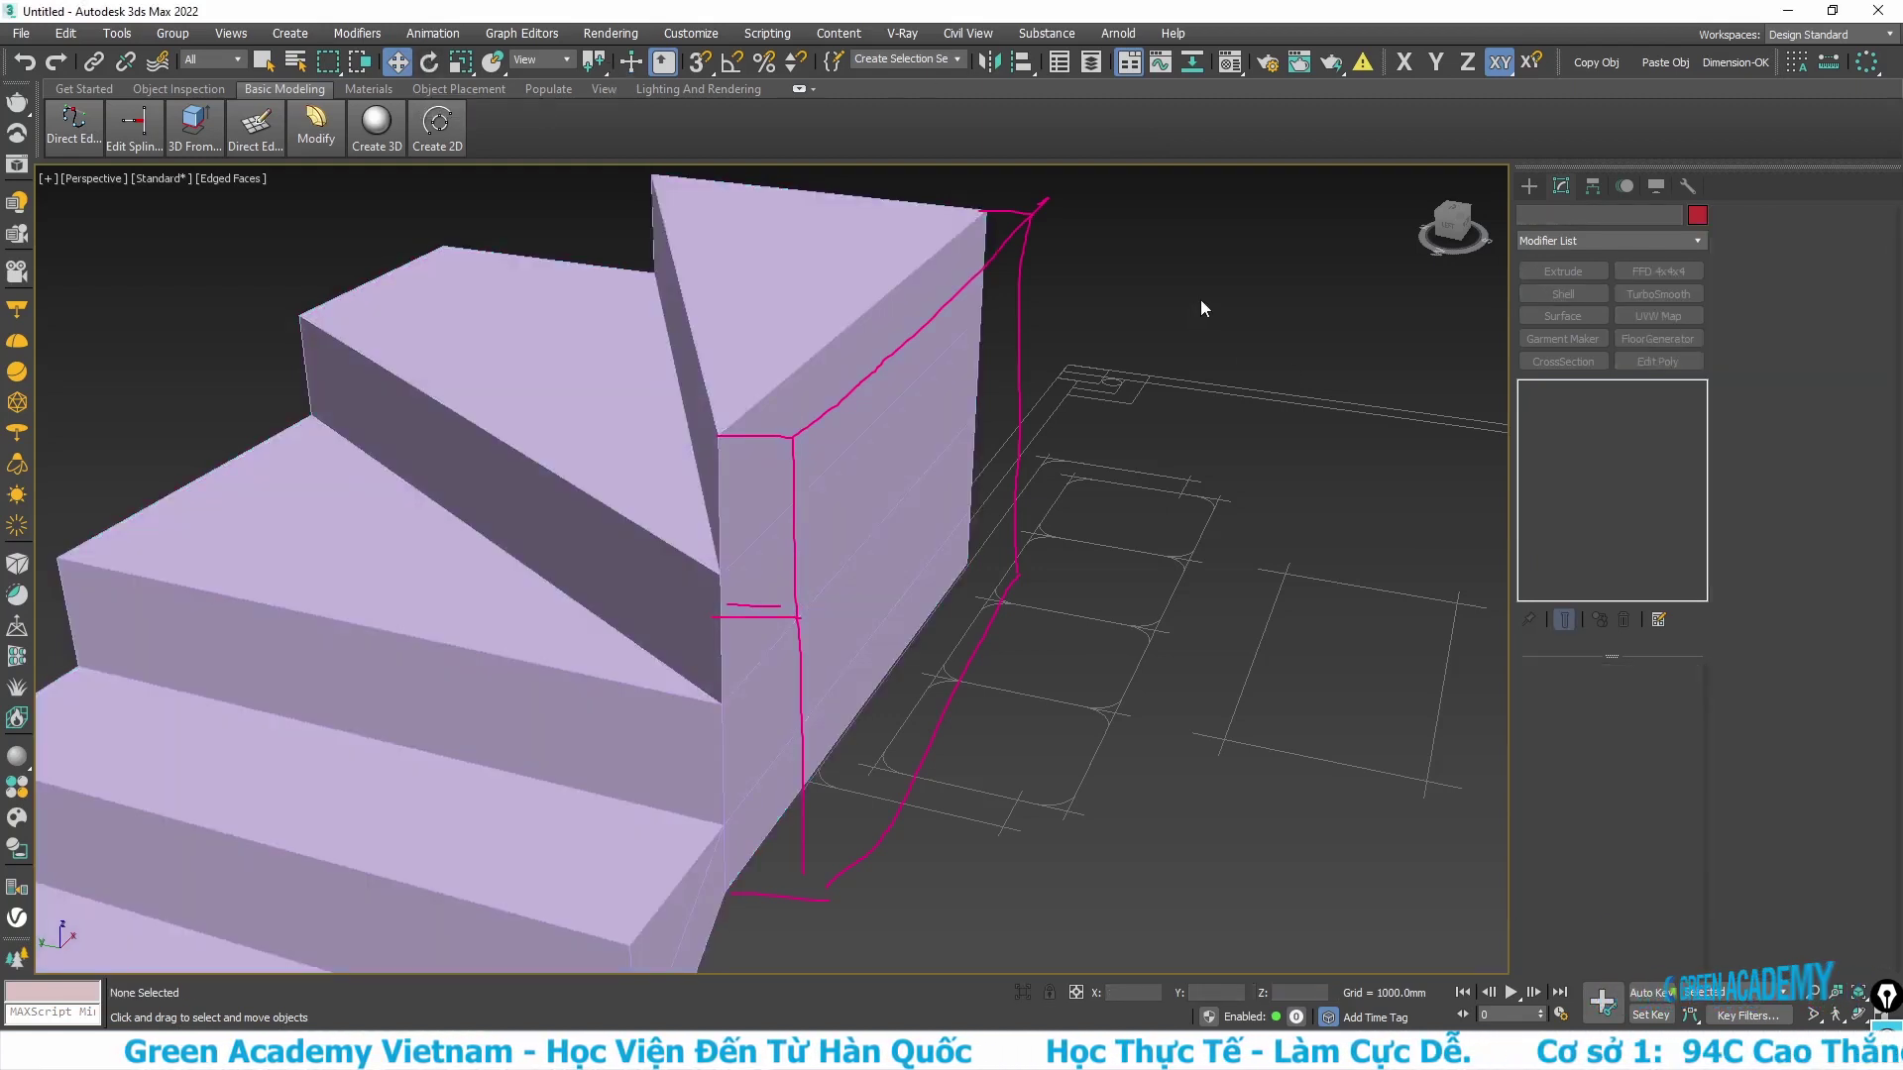
- Extrude Box002's four outer side faces along the winder steps outward into a thick block
left_click(893, 348)
key("4")
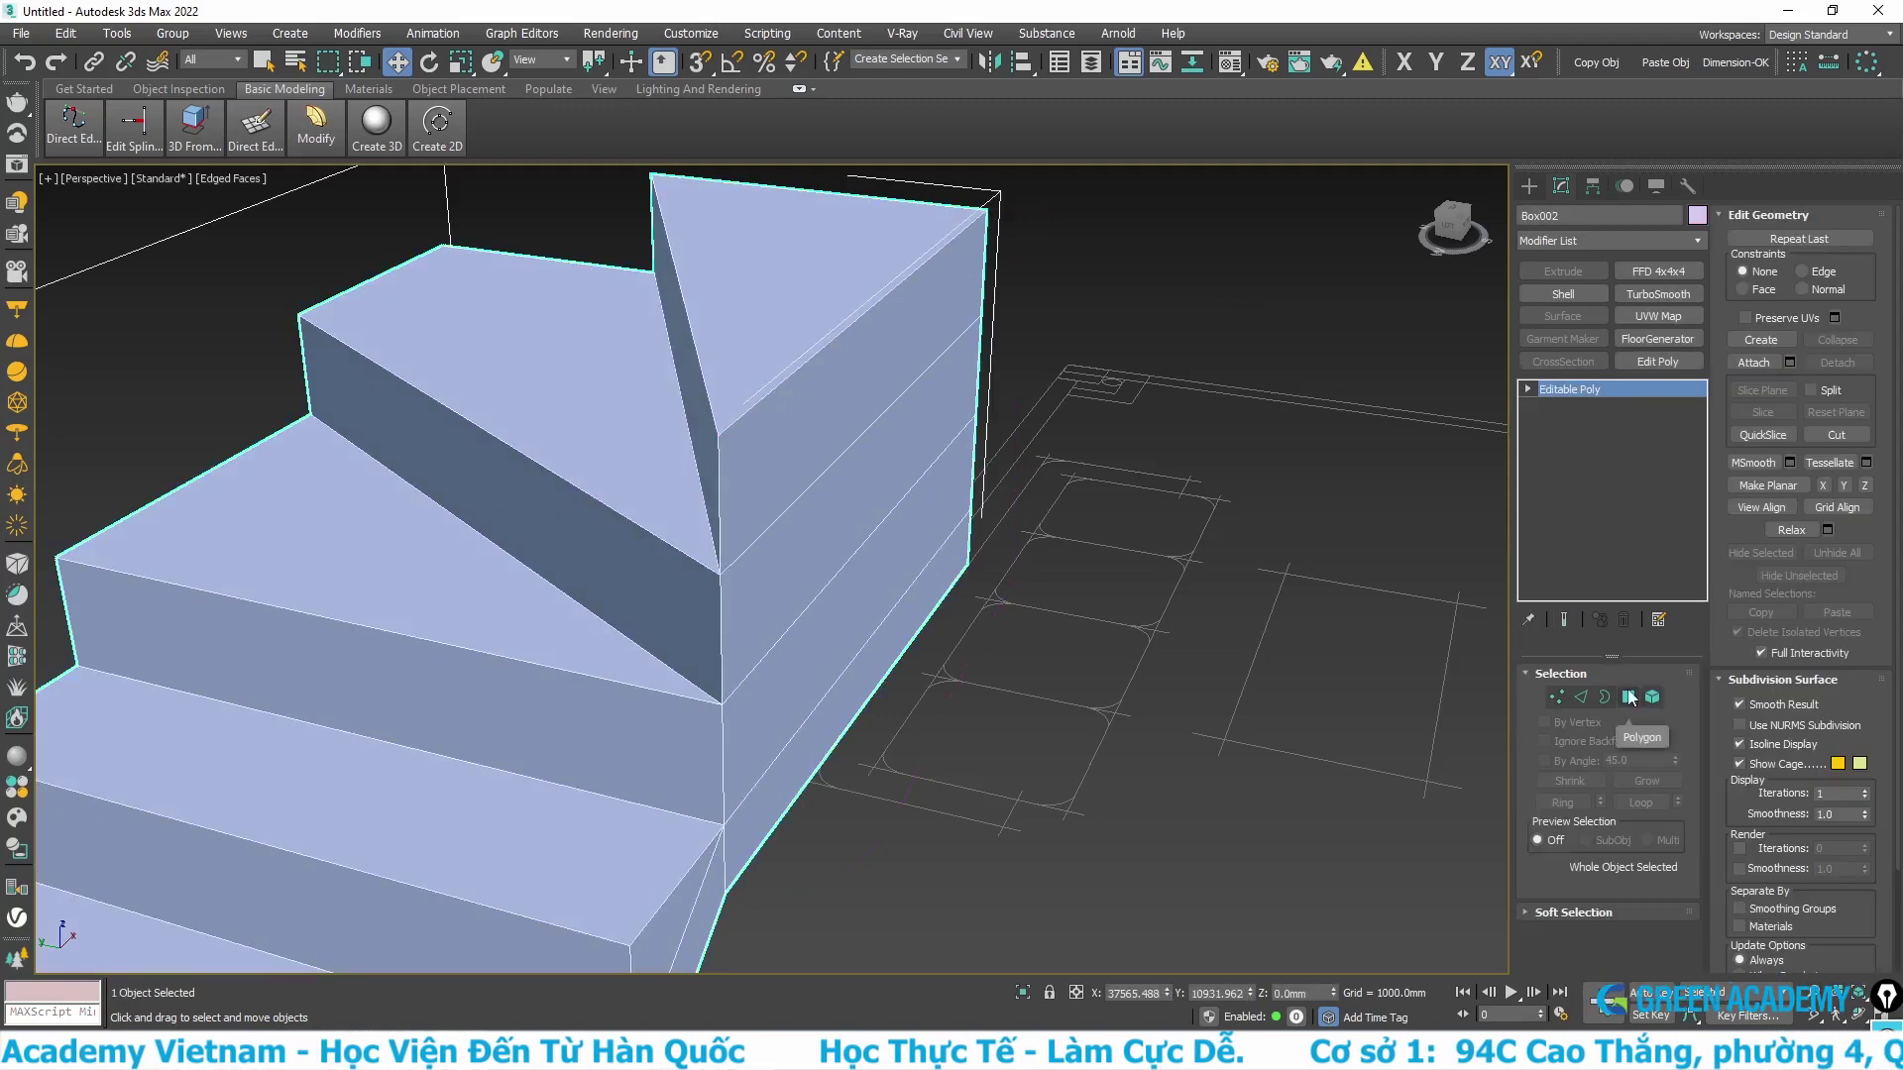
left_click(890, 369)
left_click(795, 535, "ctrl")
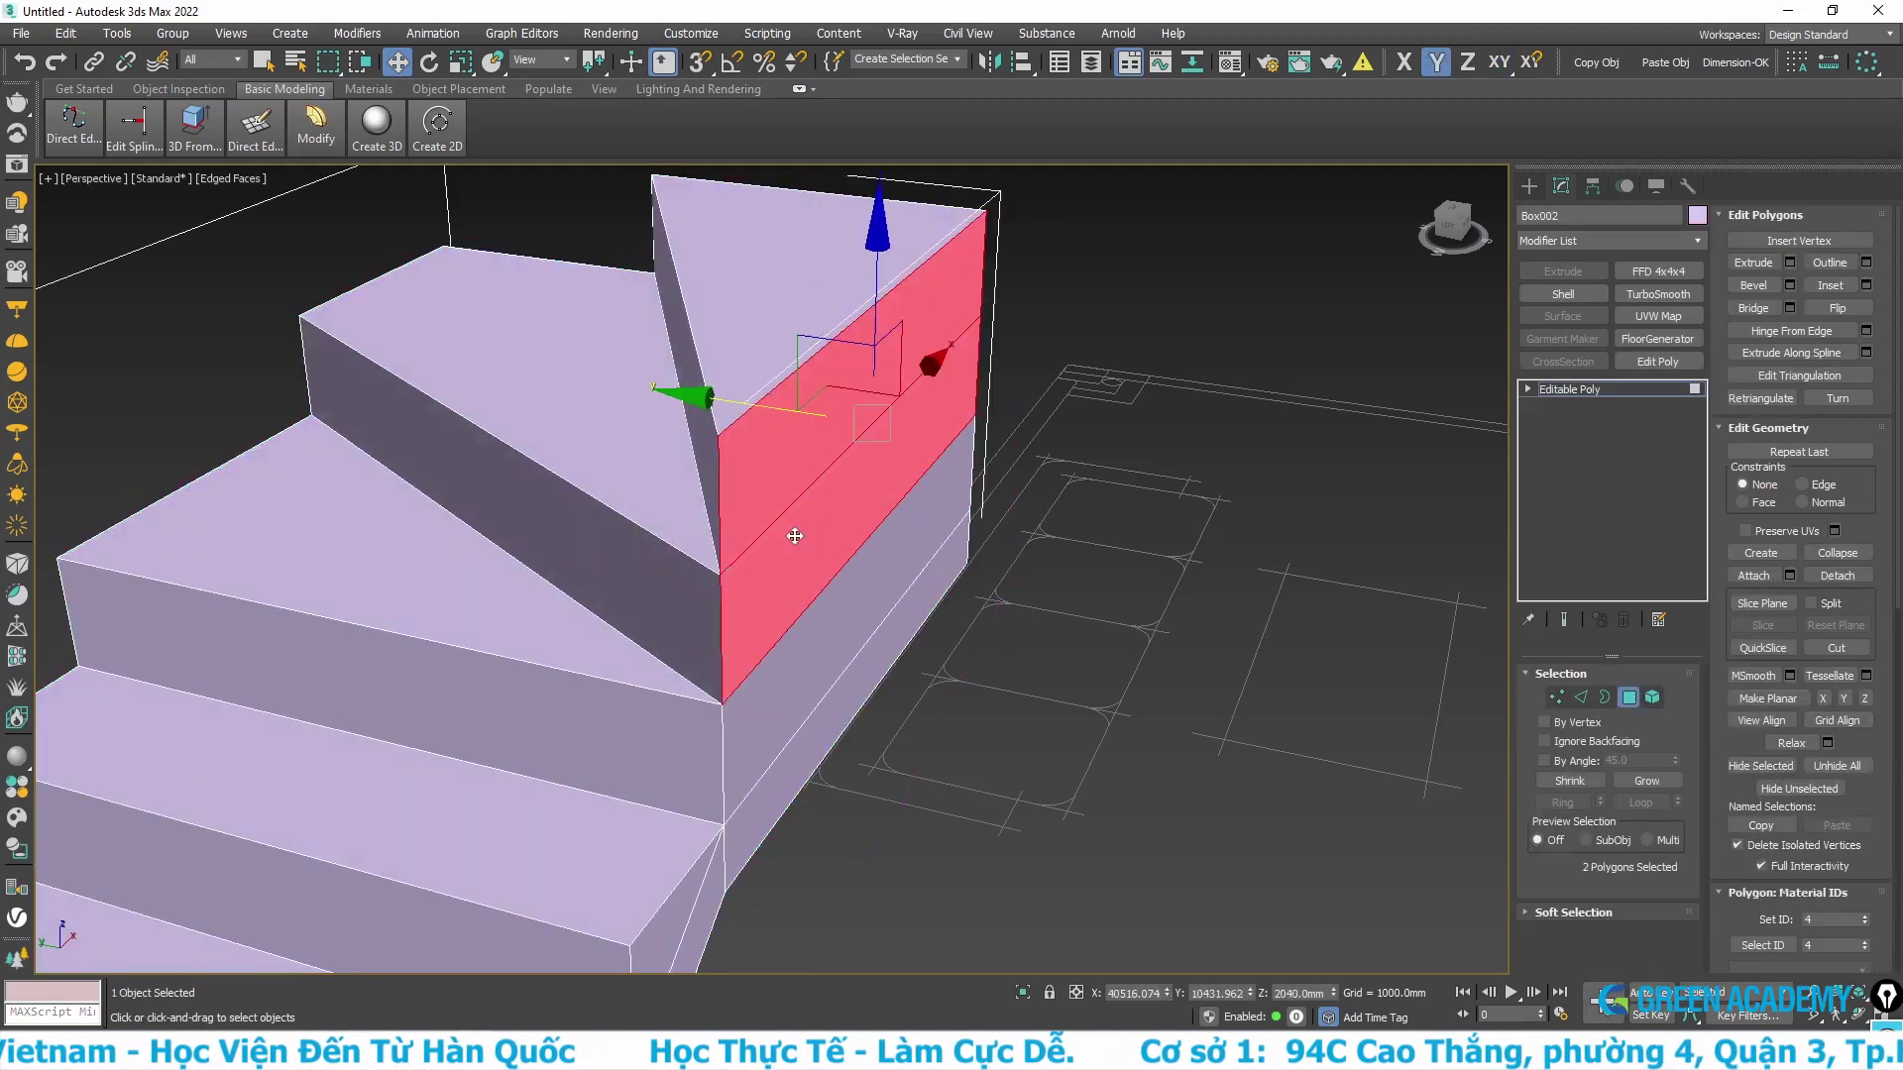
left_click(823, 640, "ctrl")
left_click(836, 728, "ctrl")
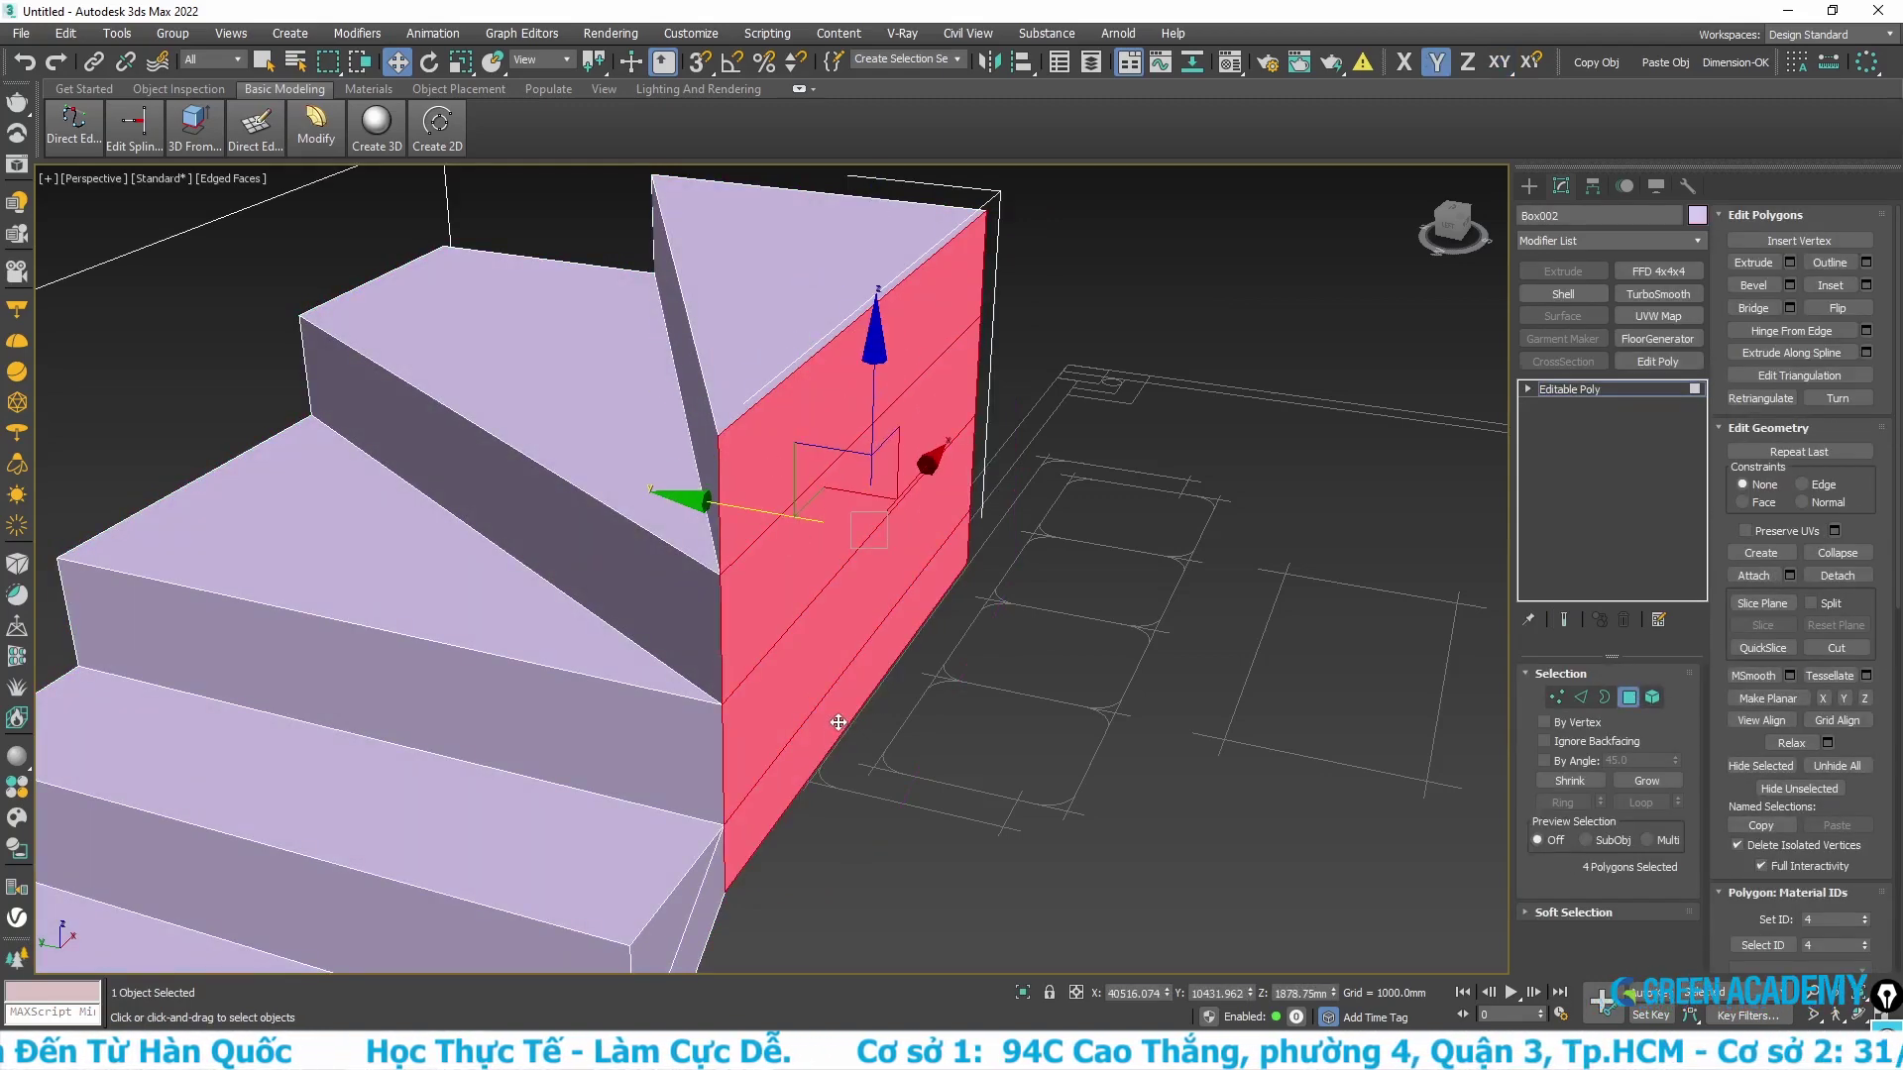
right_click(838, 728)
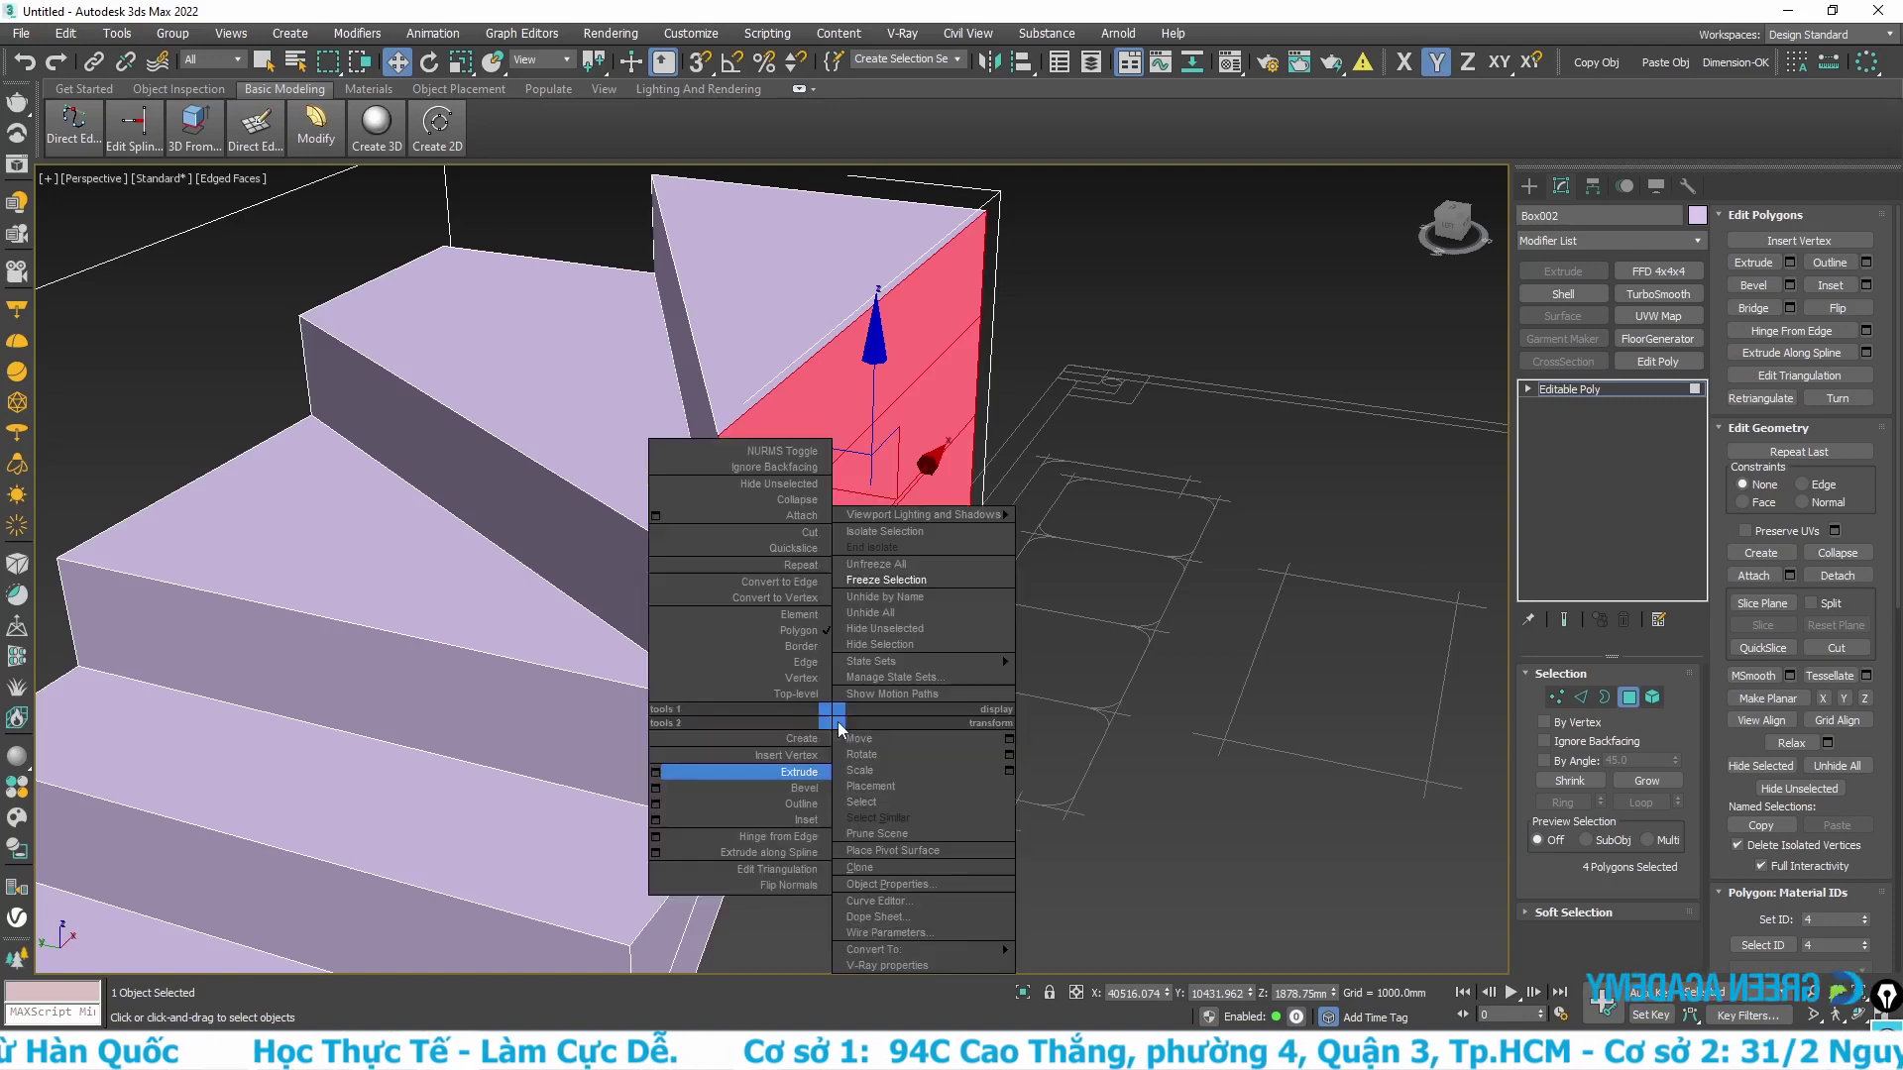
left_click(656, 772)
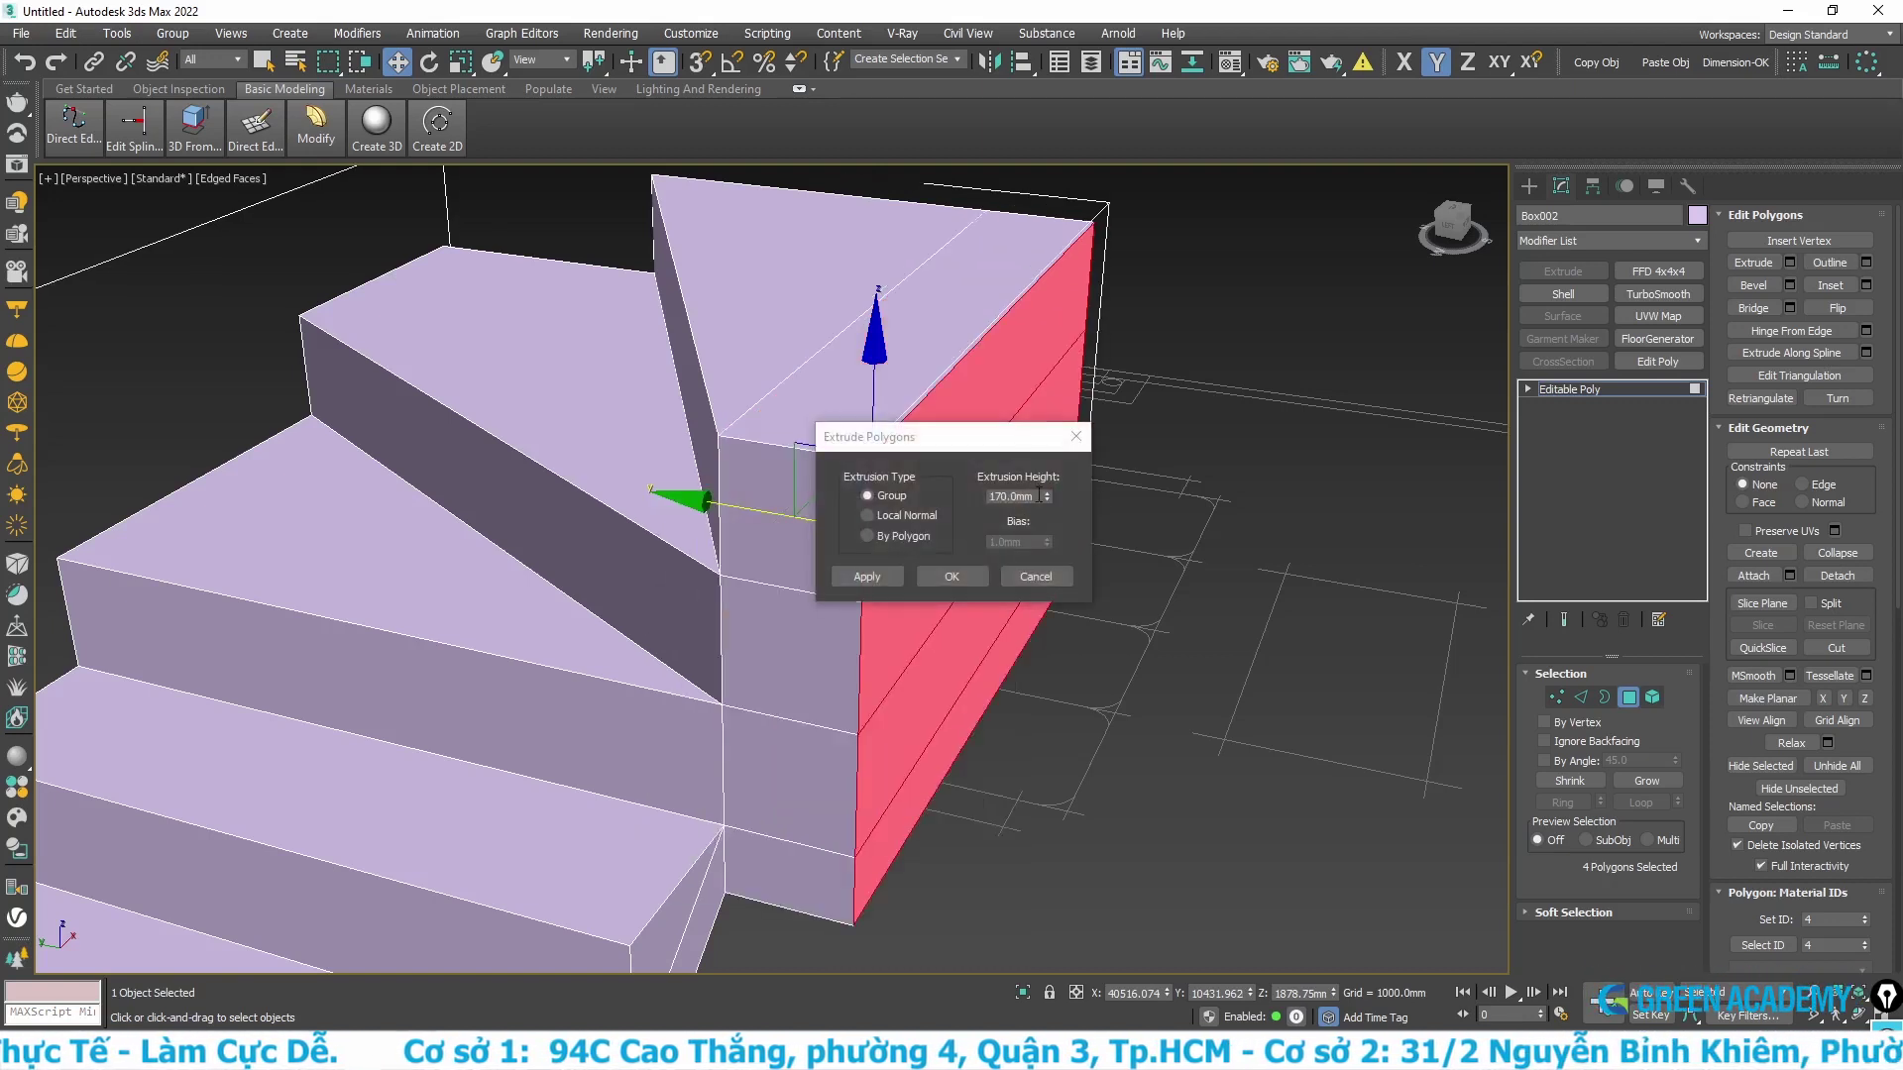
left_click(951, 576)
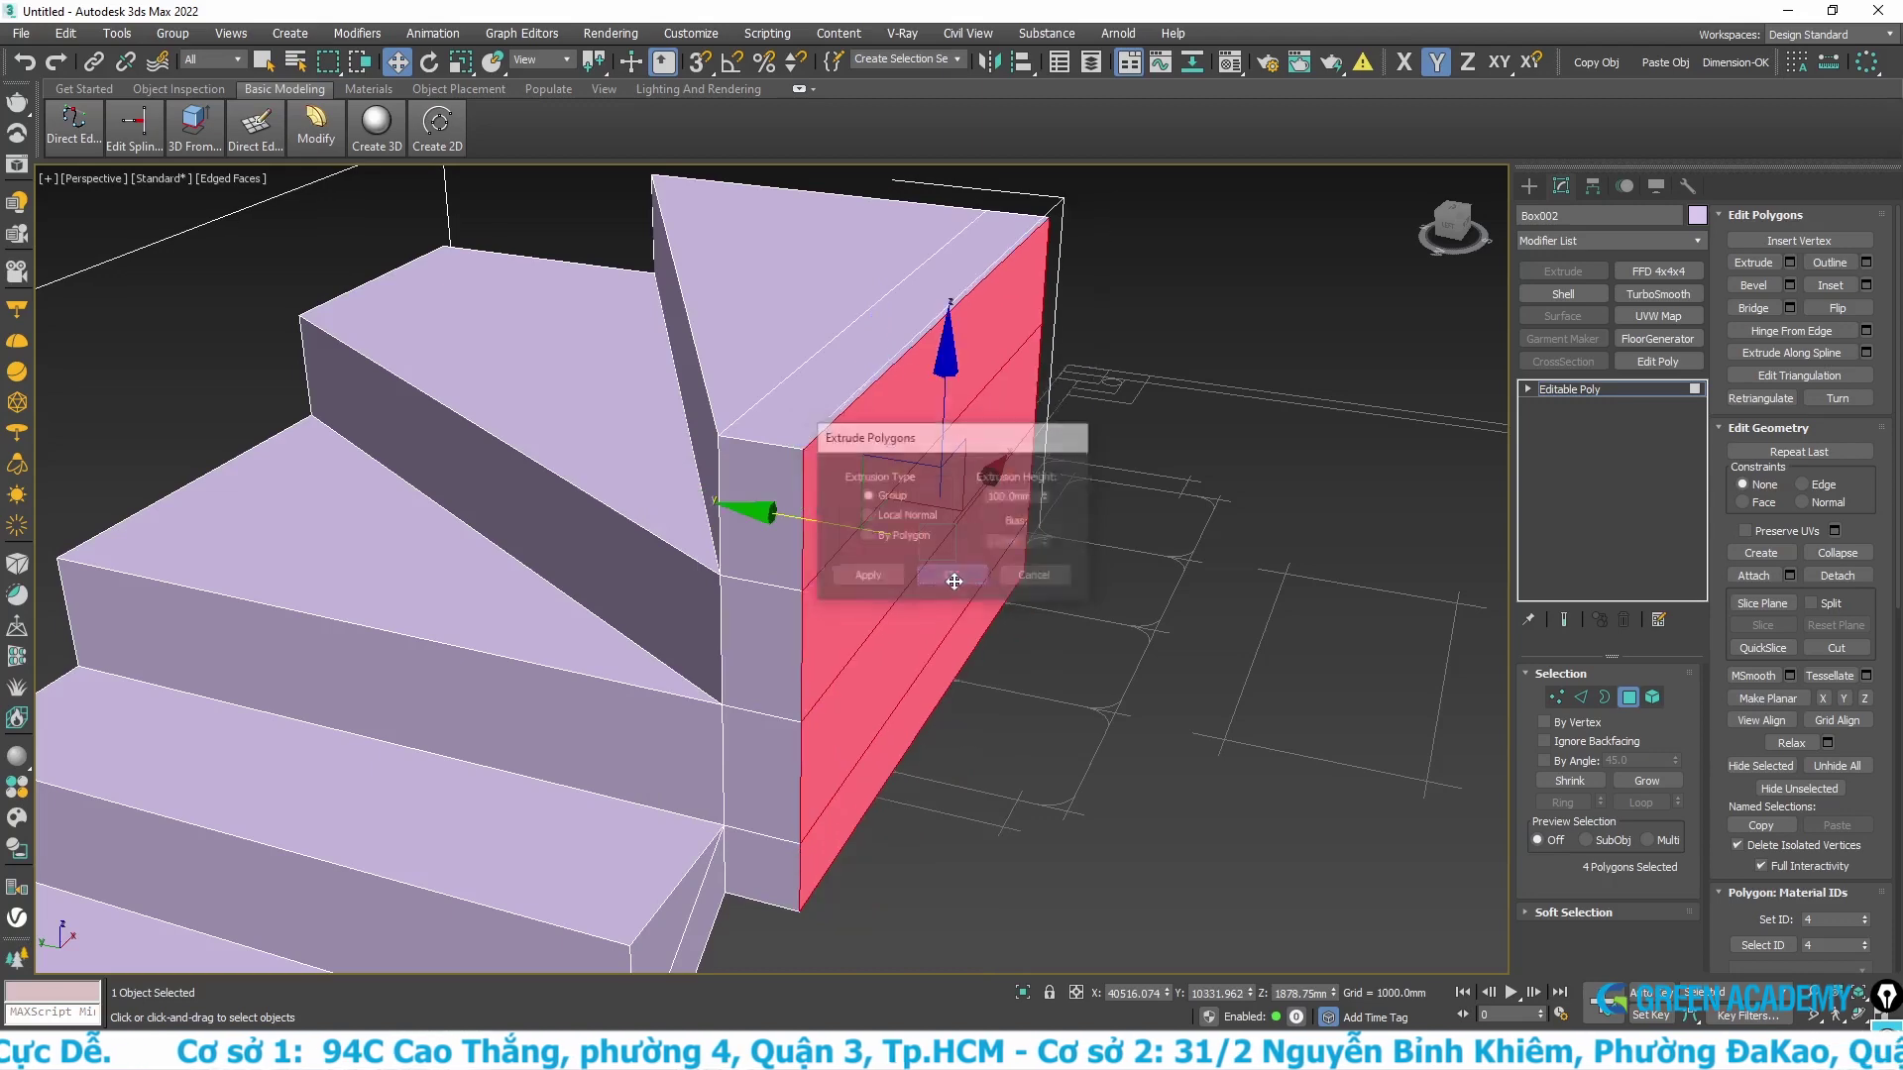
middle_click_drag(971, 781, 969, 709, "alt")
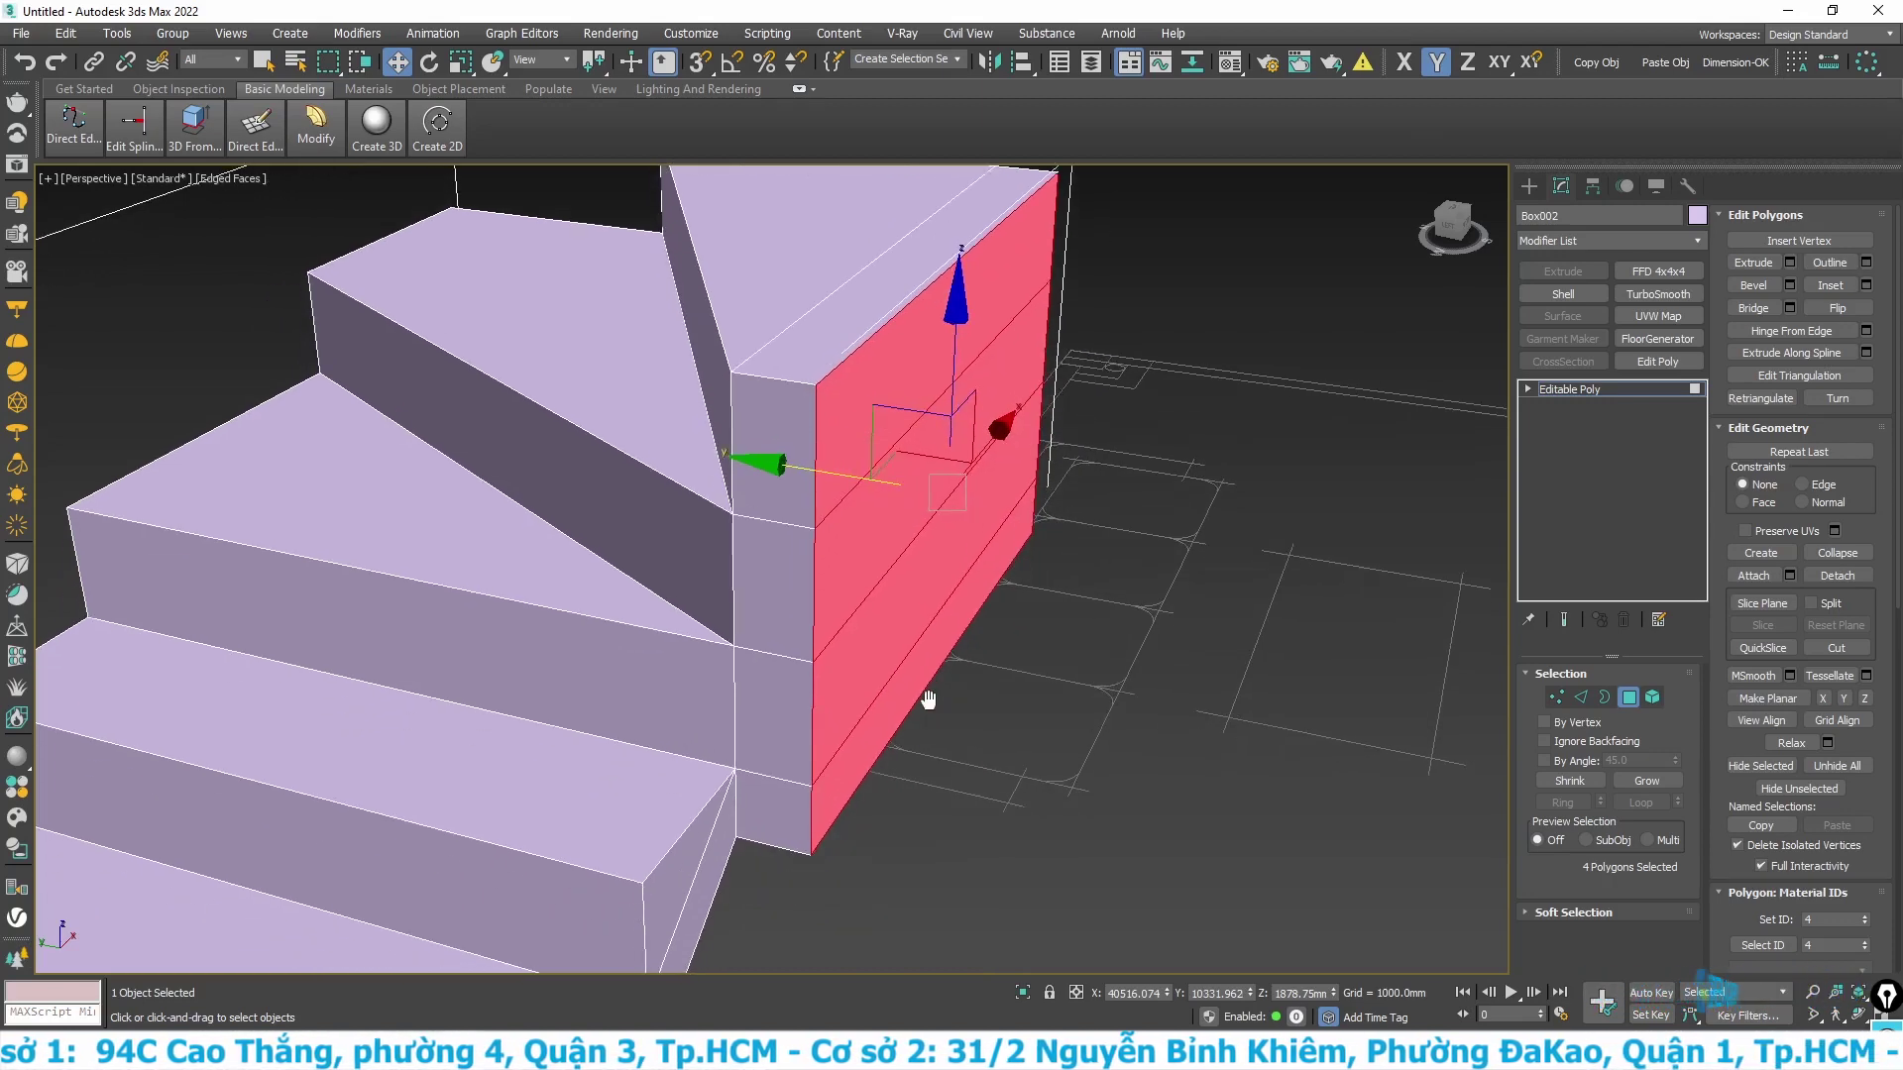
key("ctrl+d")
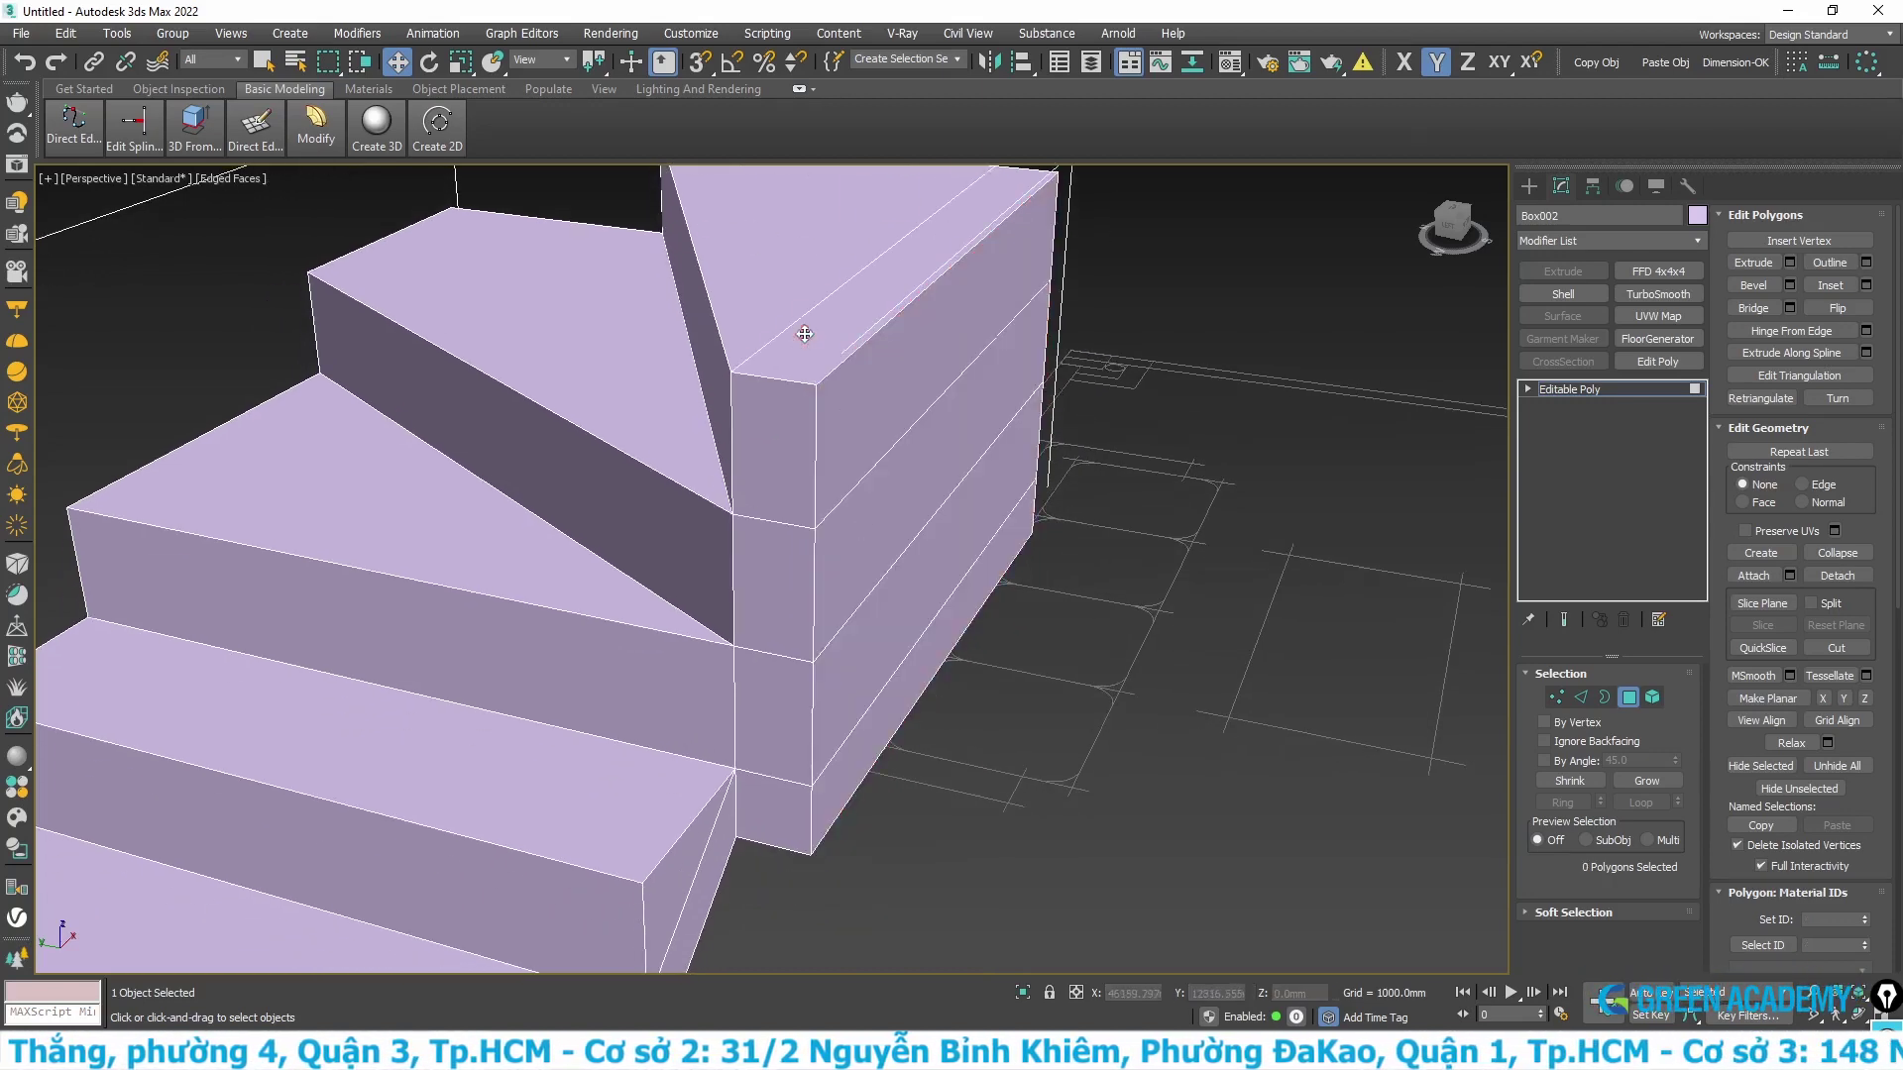
- Extrude the side wall's top face by 100 mm
left_click(805, 334)
scroll(805, 334, "down", 3)
scroll(793, 397, "down", 2)
right_click(789, 430)
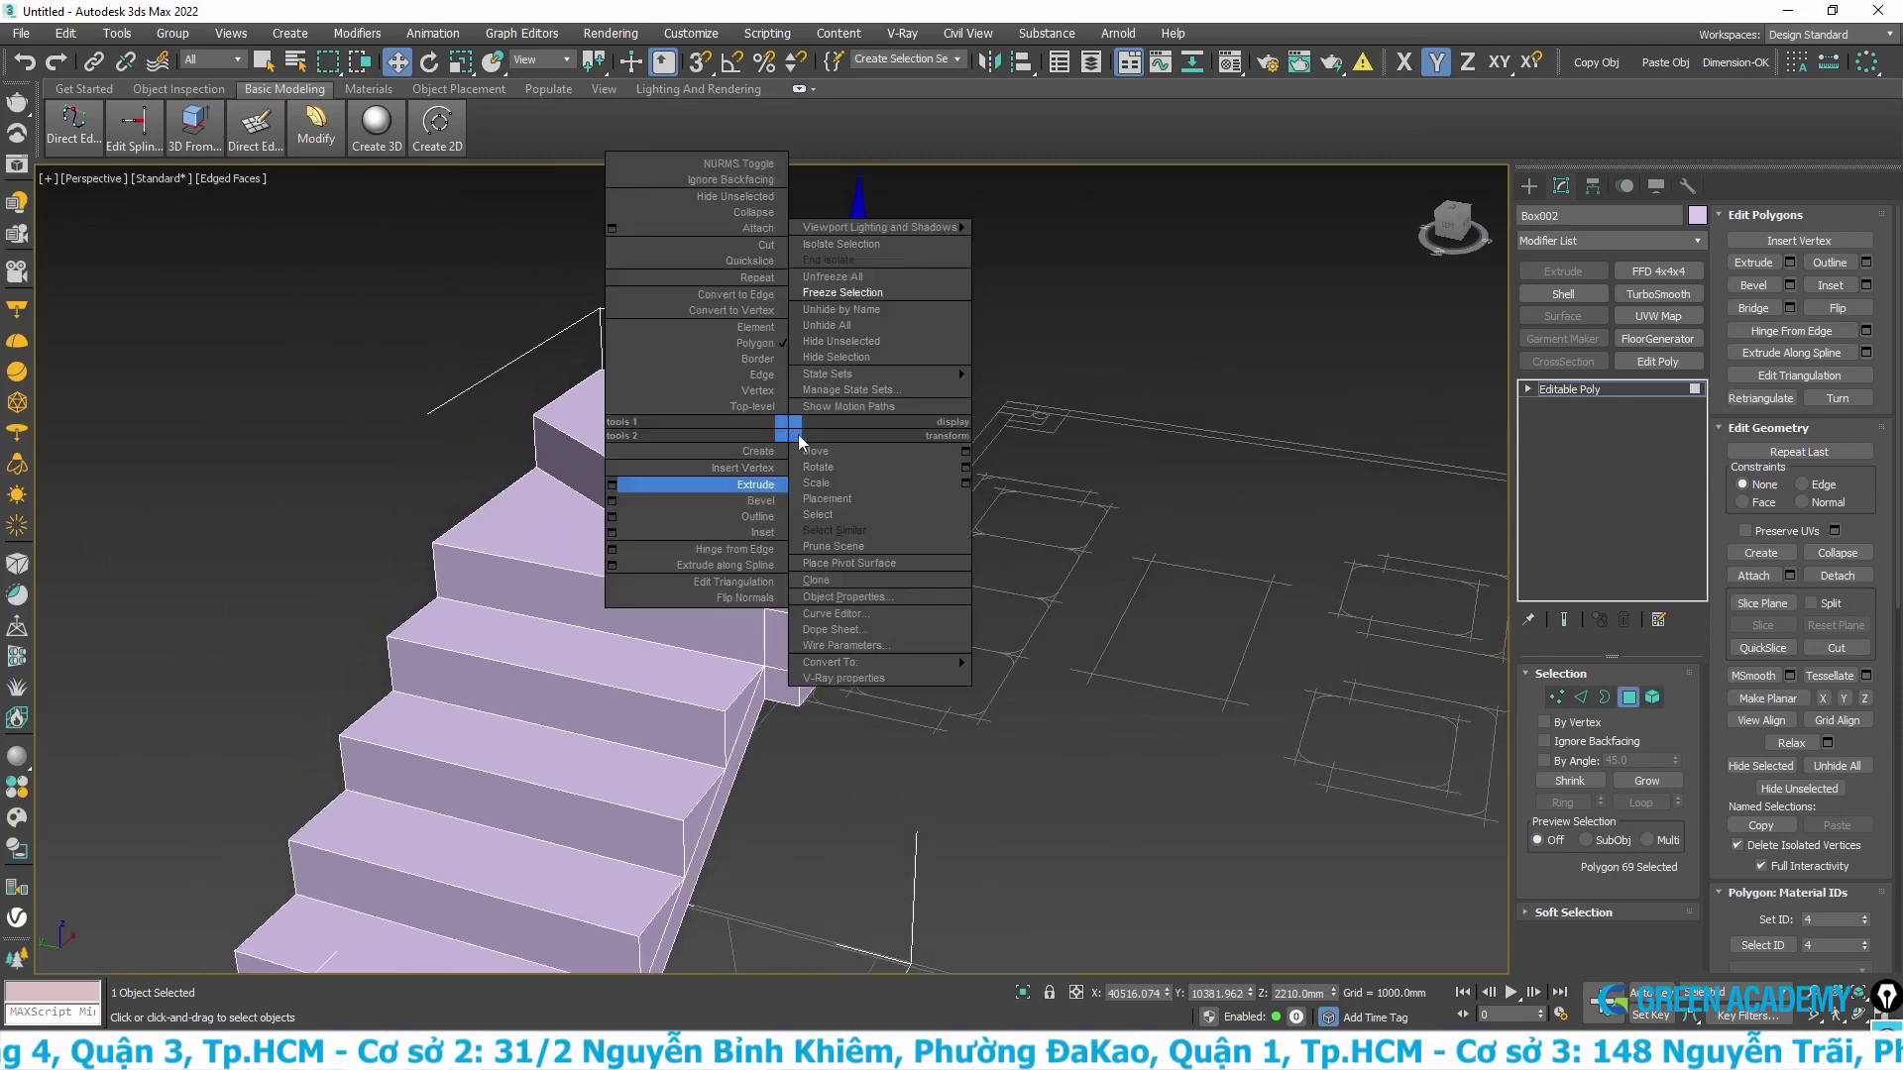
left_click(611, 485)
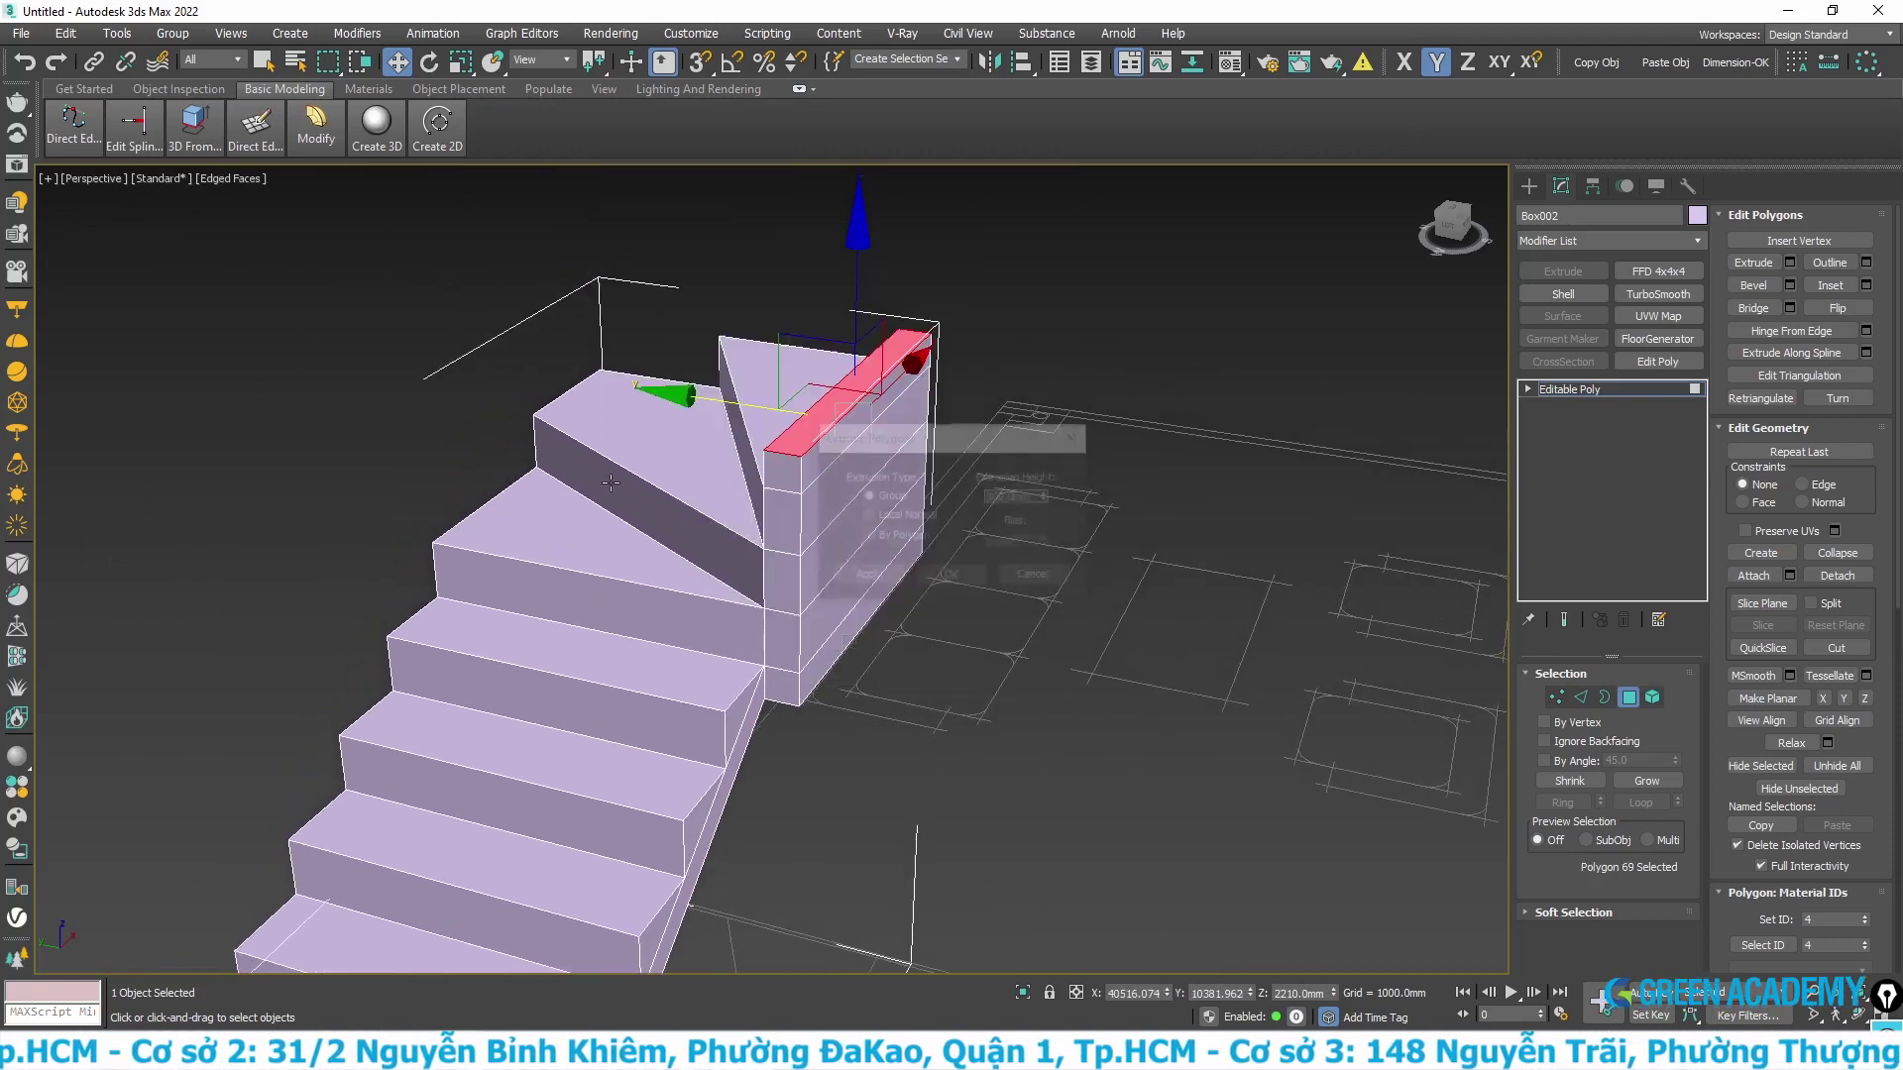
left_click(951, 575)
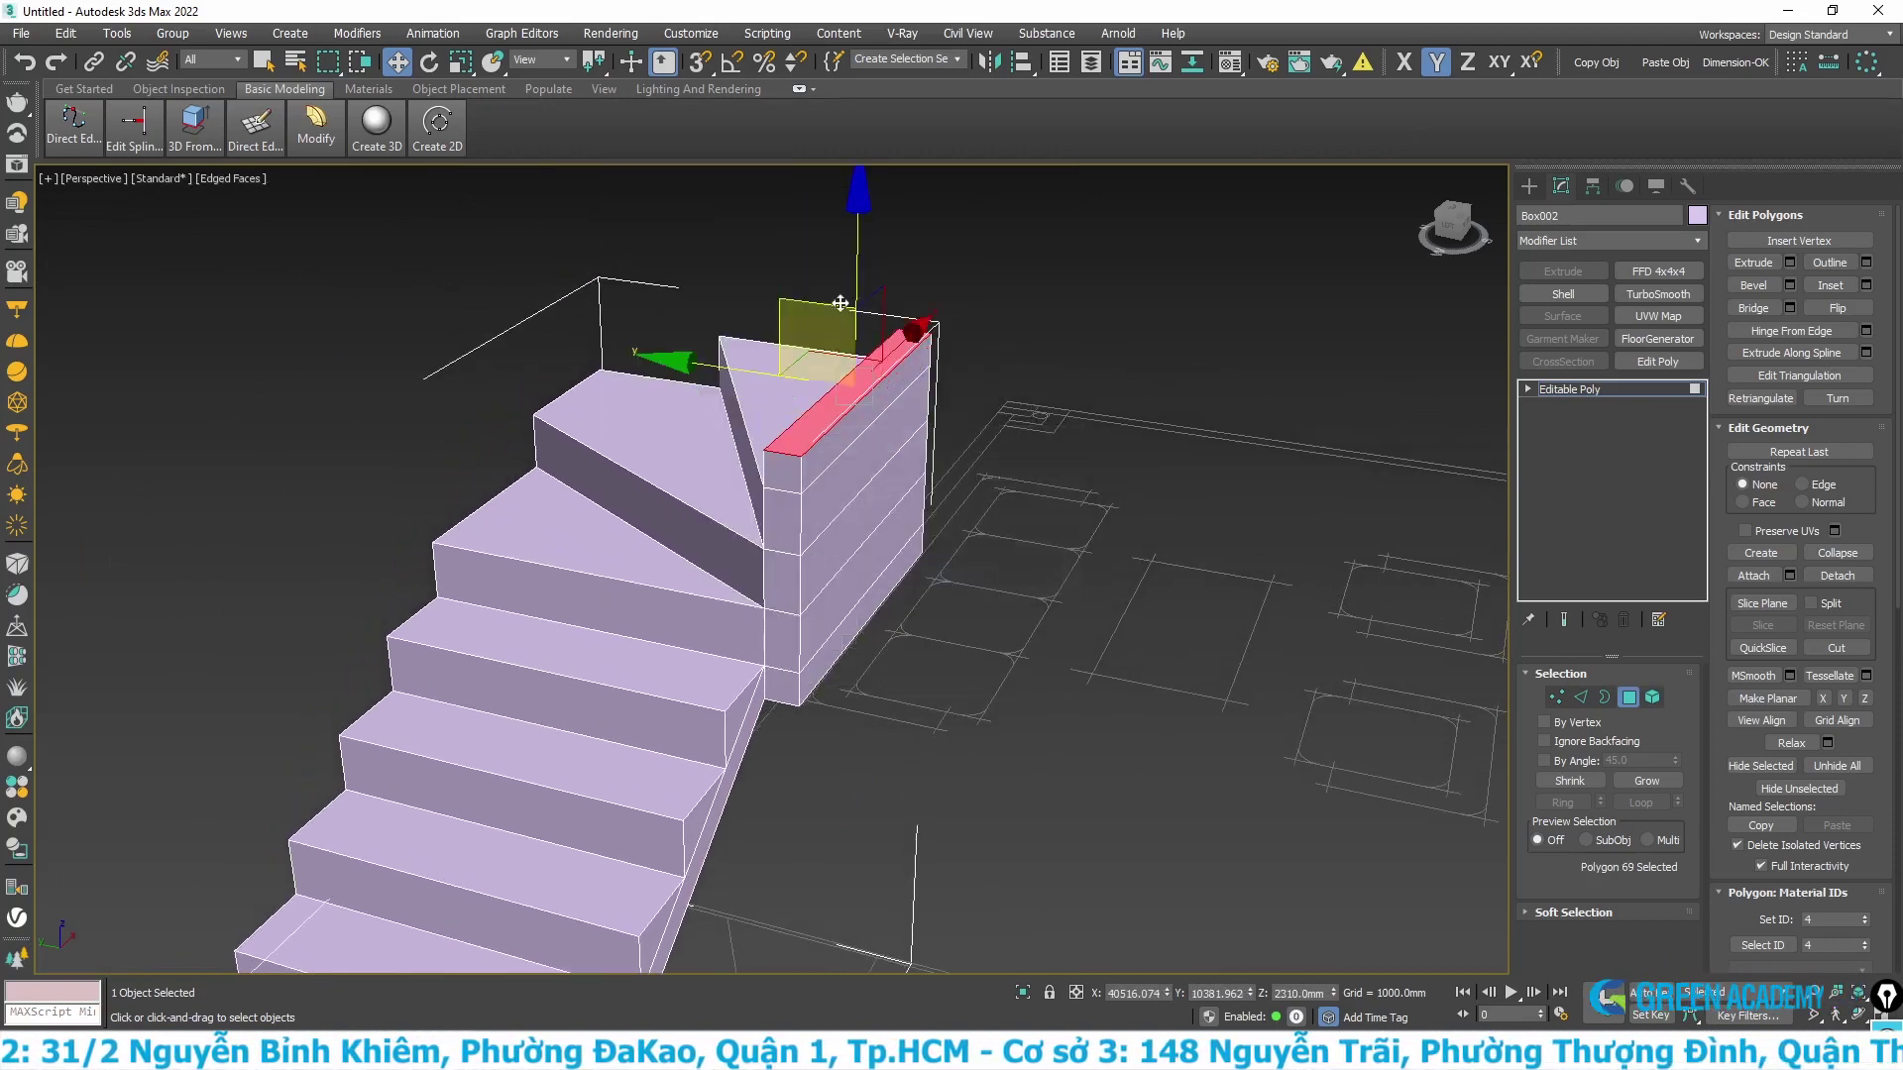
- Raise the extruded top face and slide it along the upper flight to slope the wall
left_click_drag(858, 267, 868, 117)
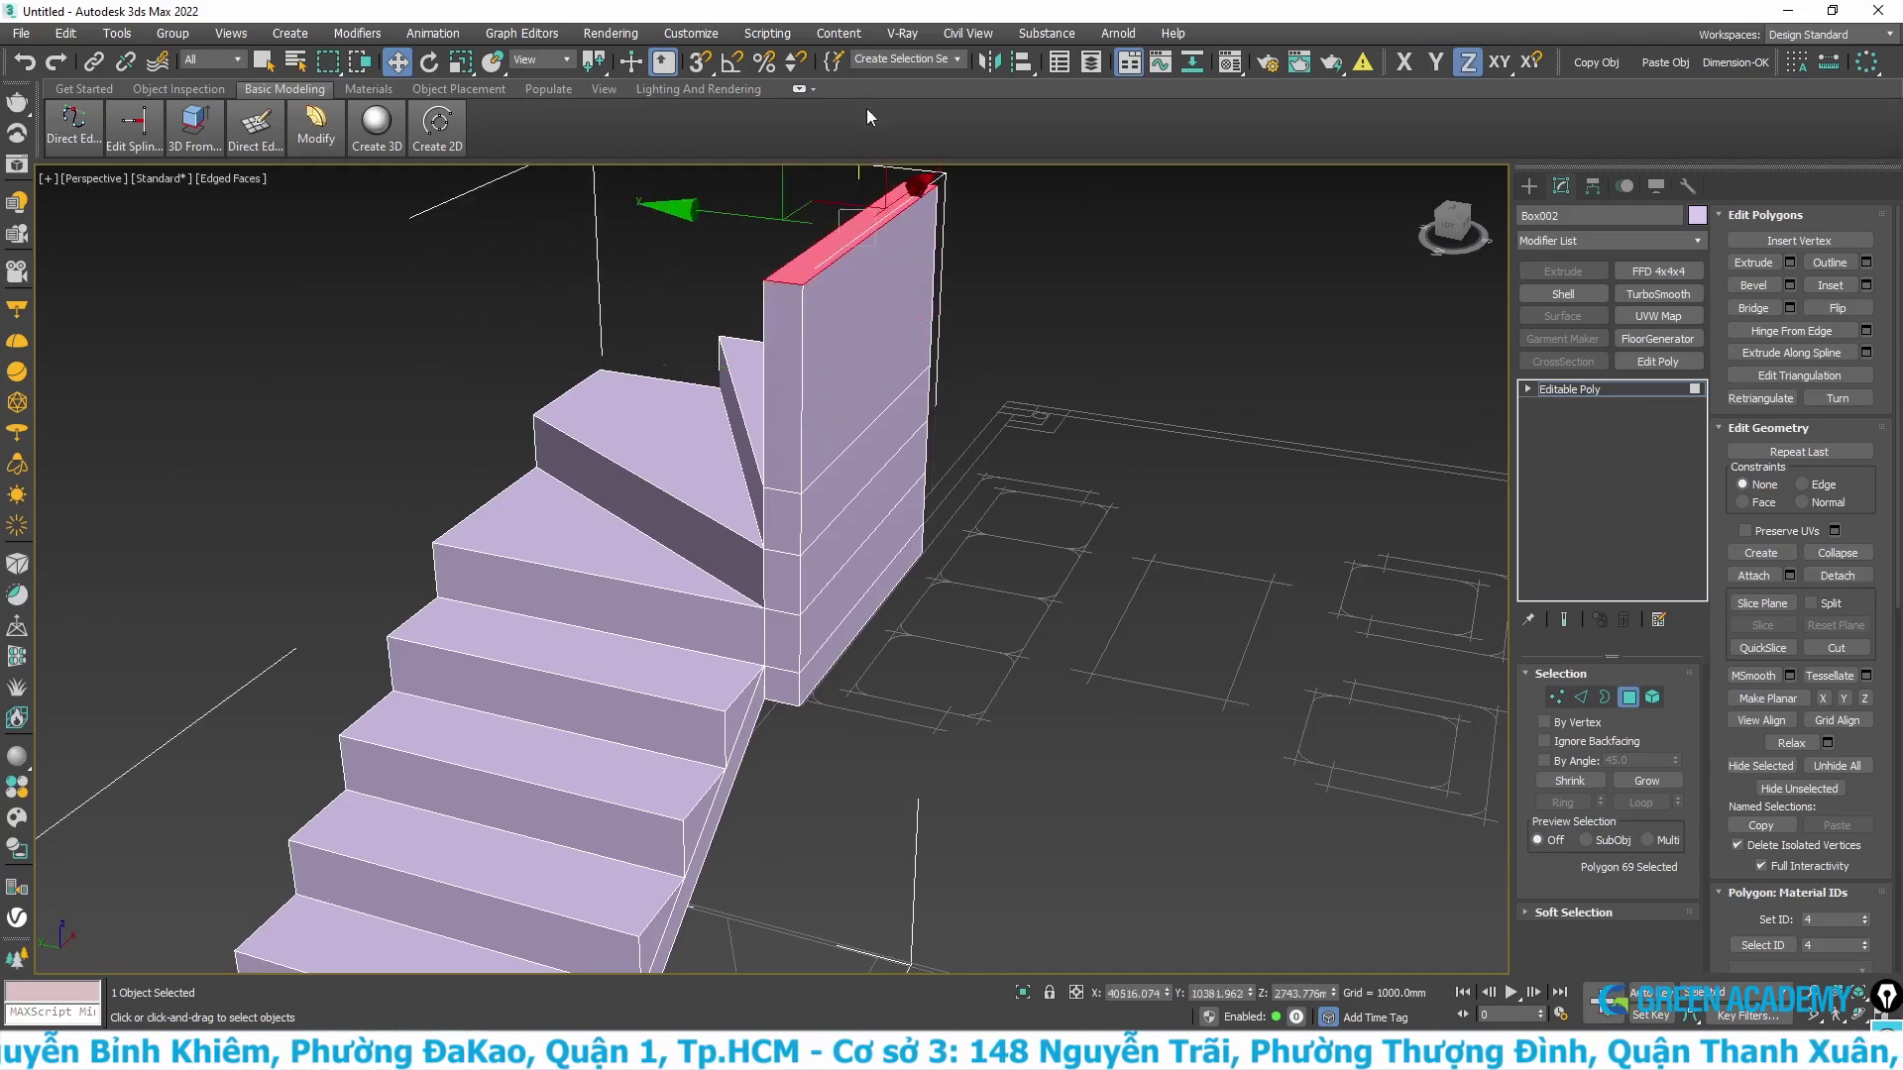
left_click(734, 231)
left_click(808, 263)
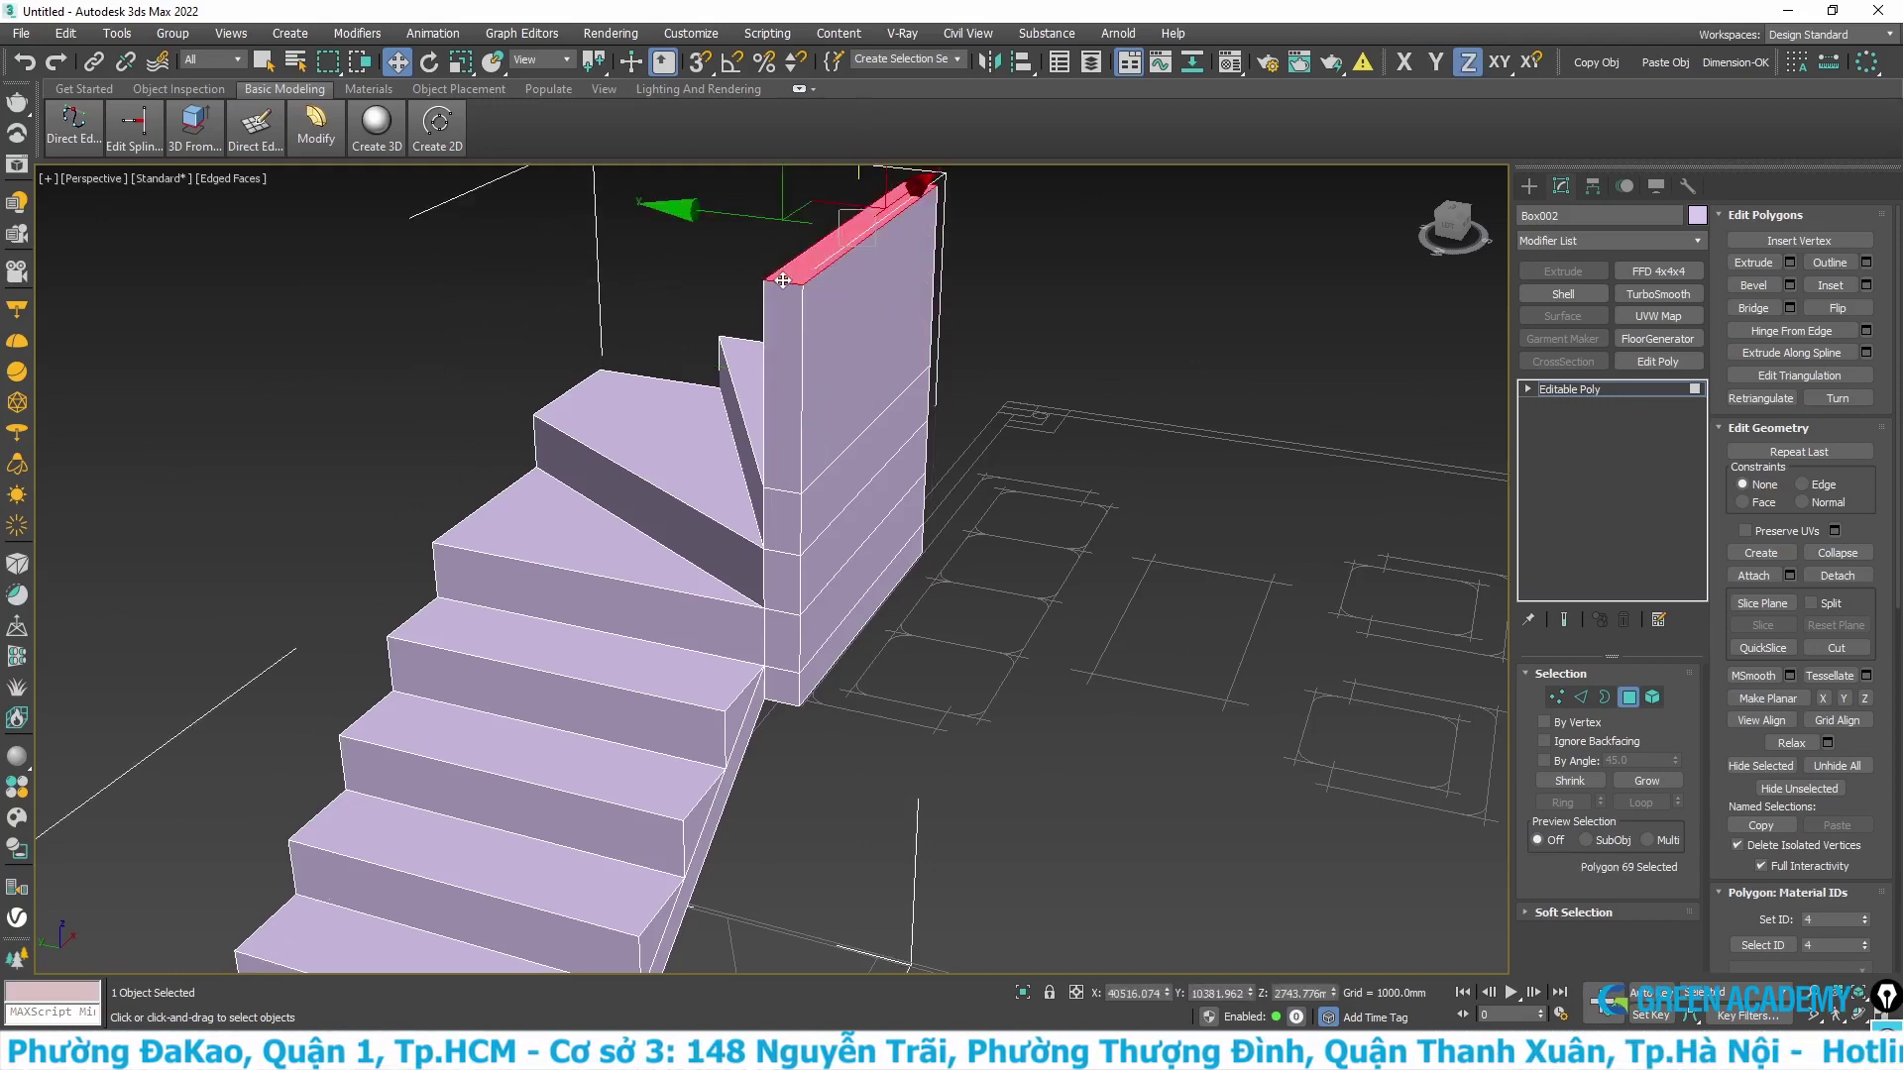
middle_click_drag(808, 263, 853, 323)
left_click_drag(783, 287, 1149, 351)
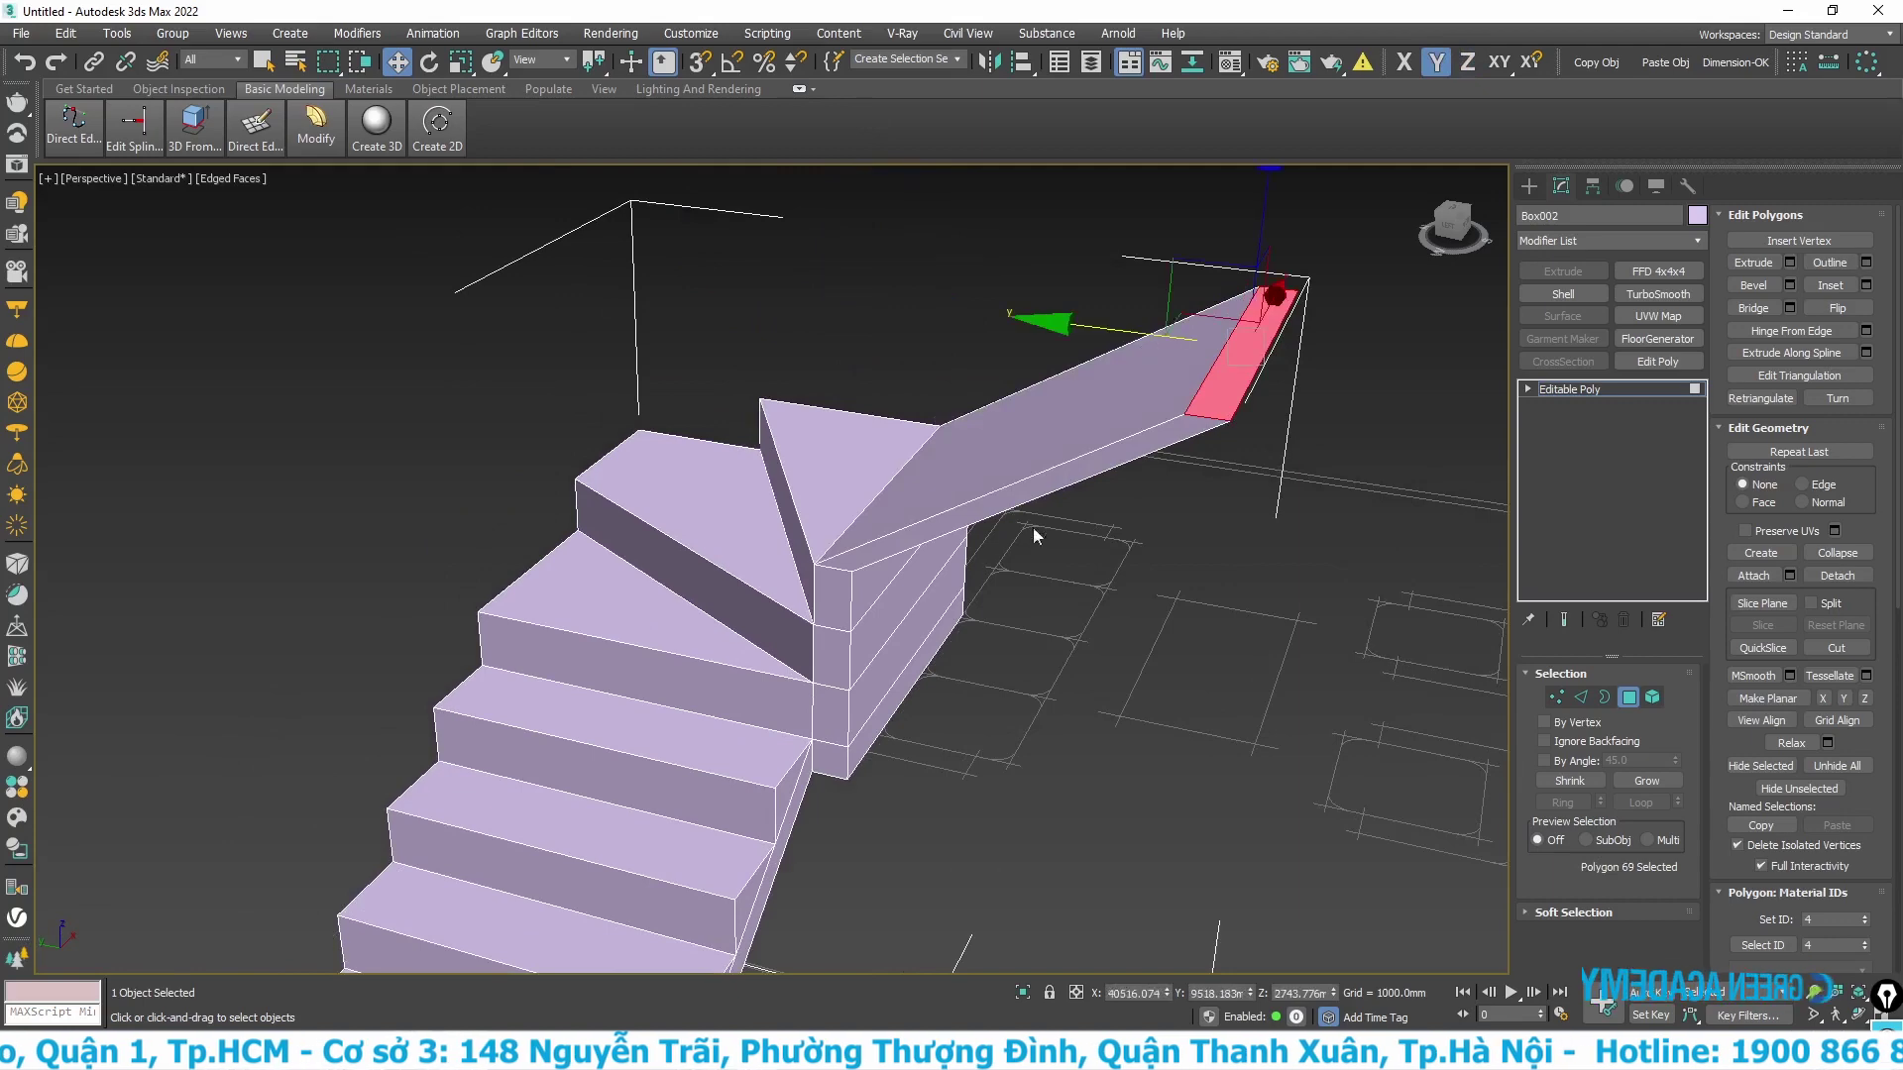
scroll(1020, 678, "down", 2)
scroll(1024, 674, "down", 1)
- In Top view, shift the wall's end face to line up with the stair, then check Left view
key("t")
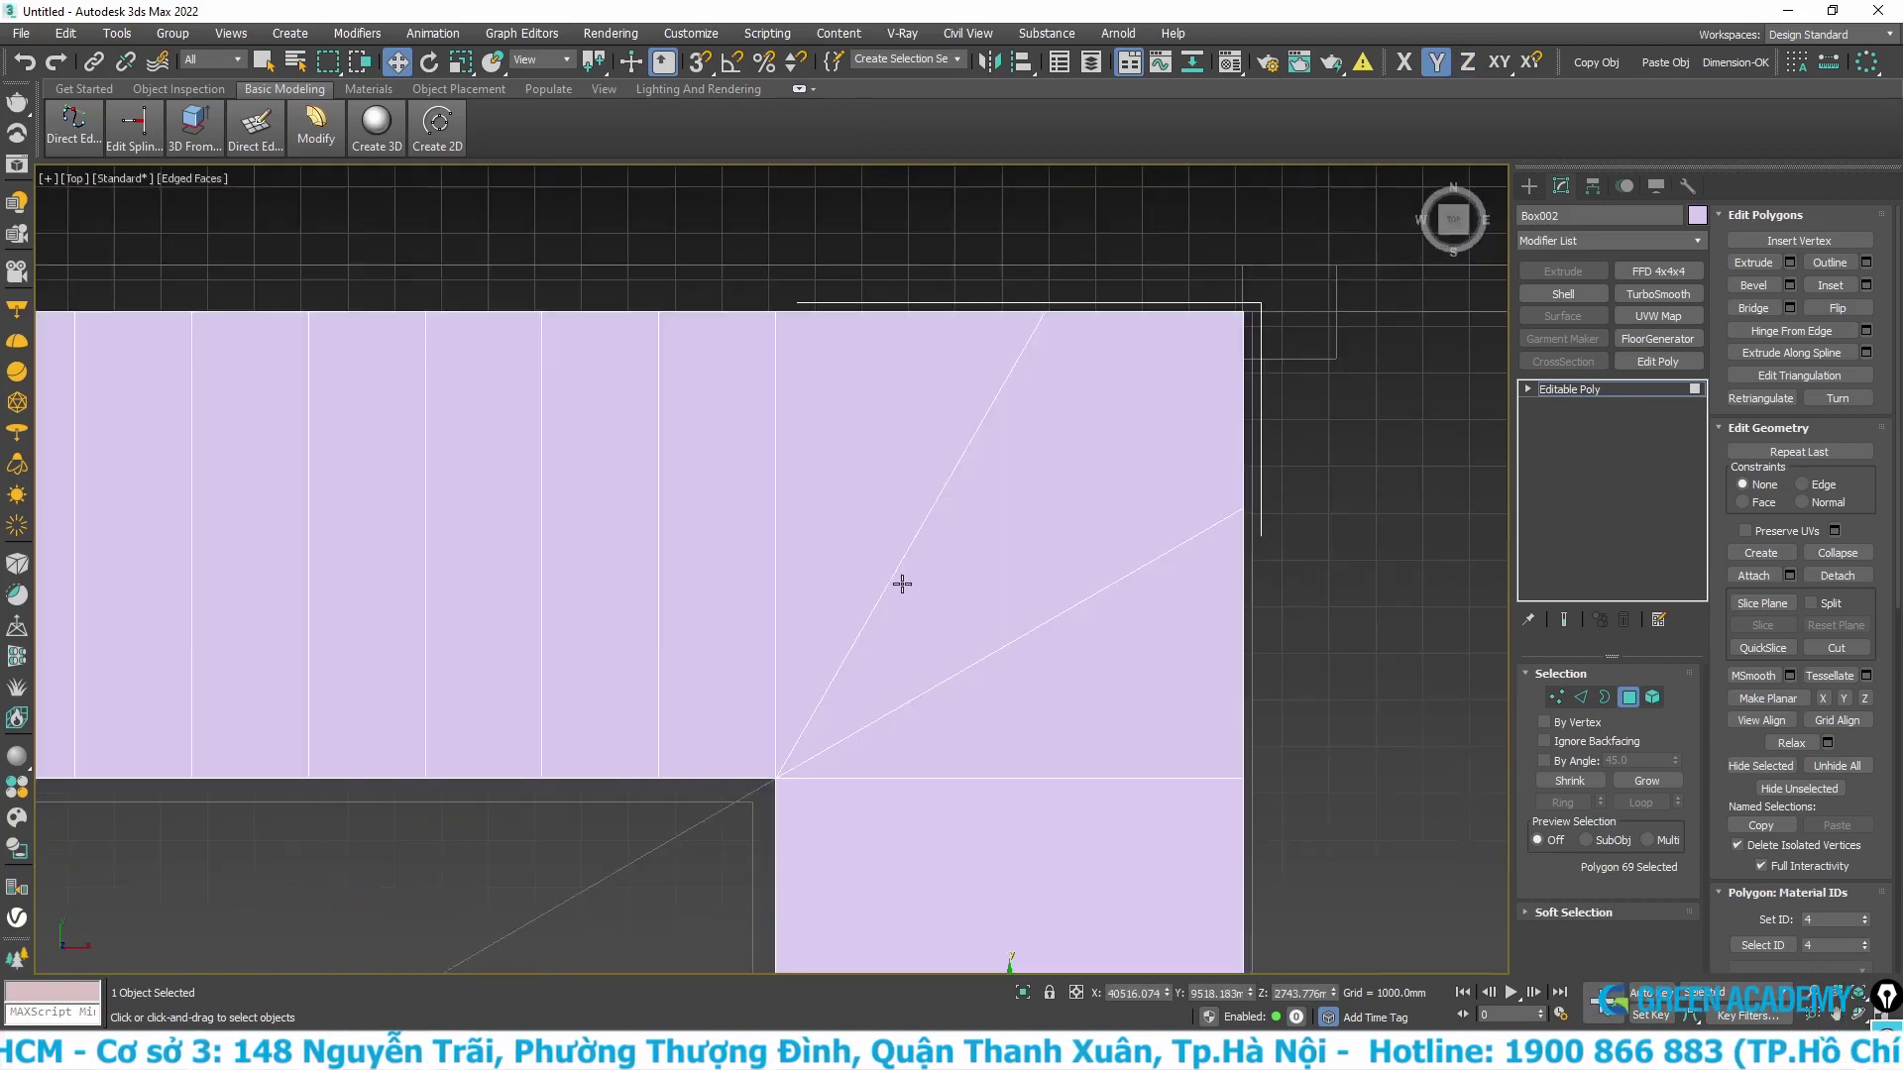
scroll(893, 441, "down", 2)
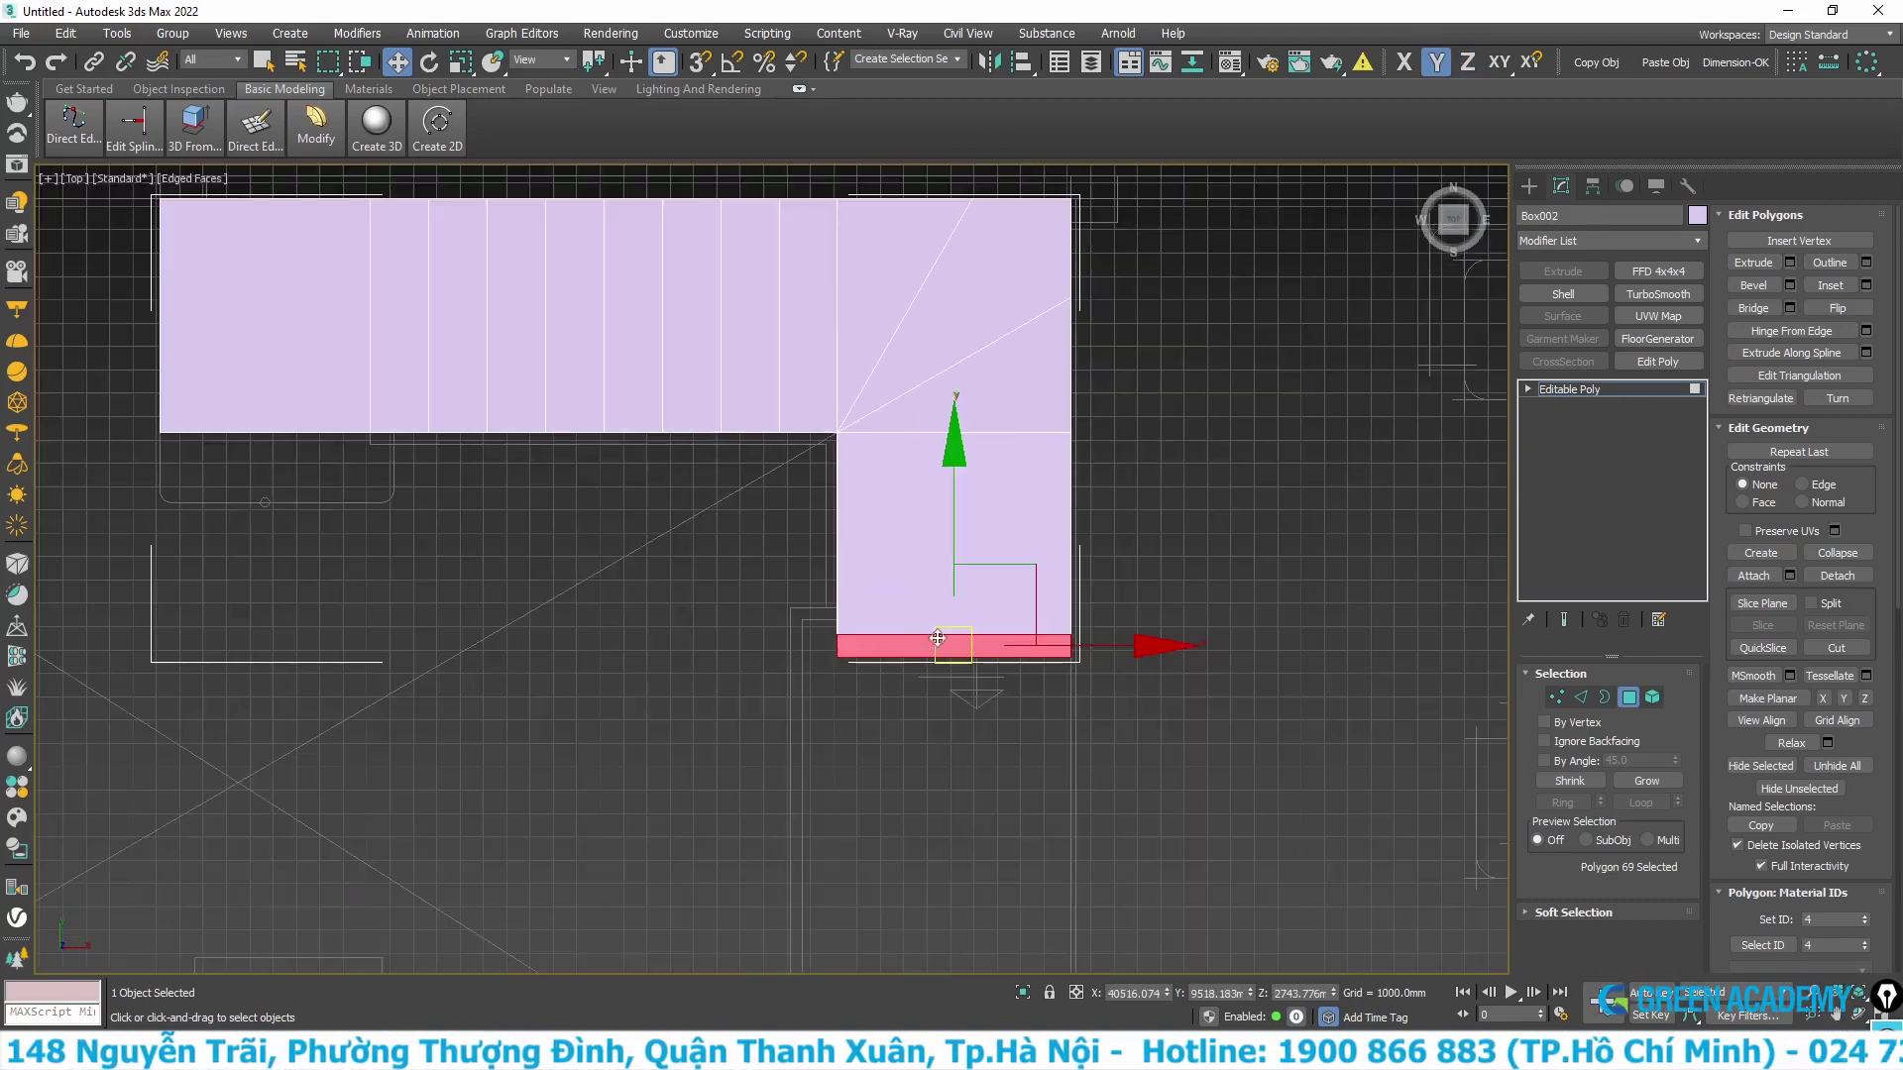
scroll(937, 637, "up", 3)
left_click_drag(943, 598, 939, 524)
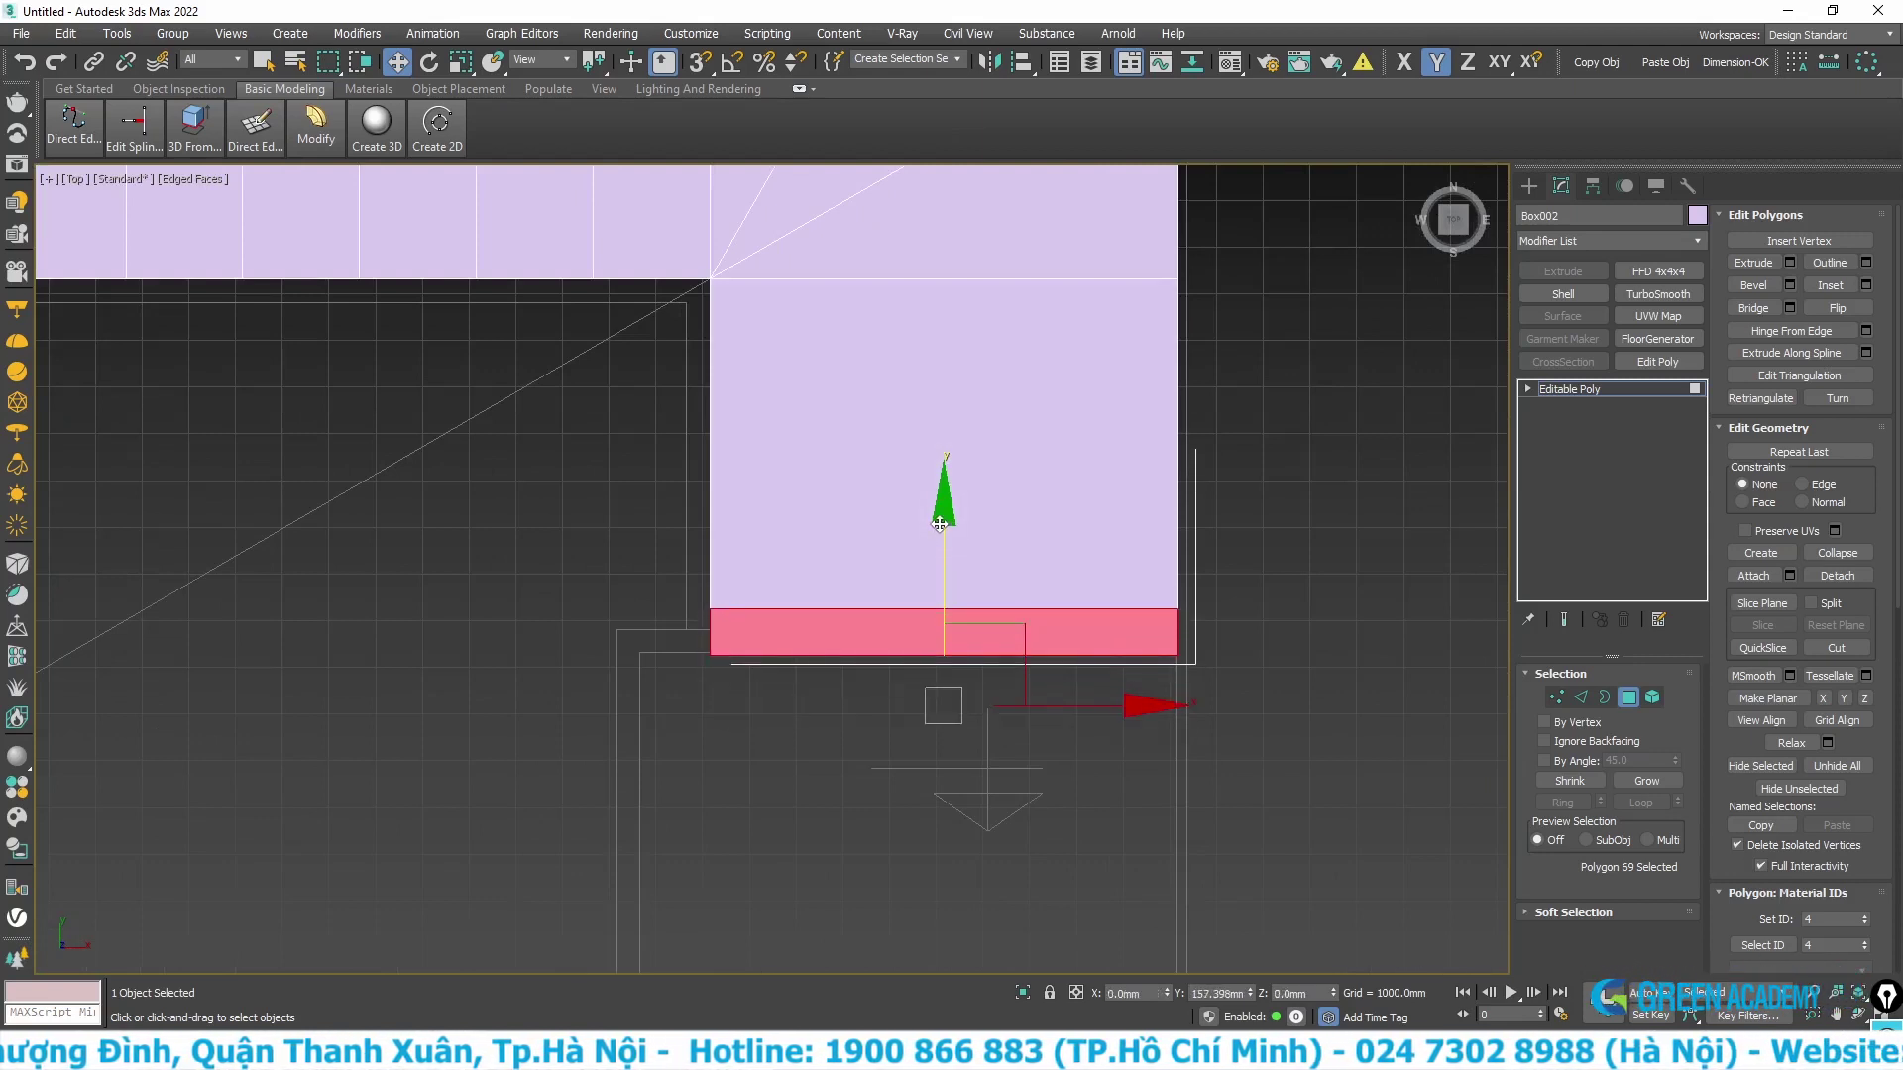
key("l")
scroll(938, 607, "down", 5)
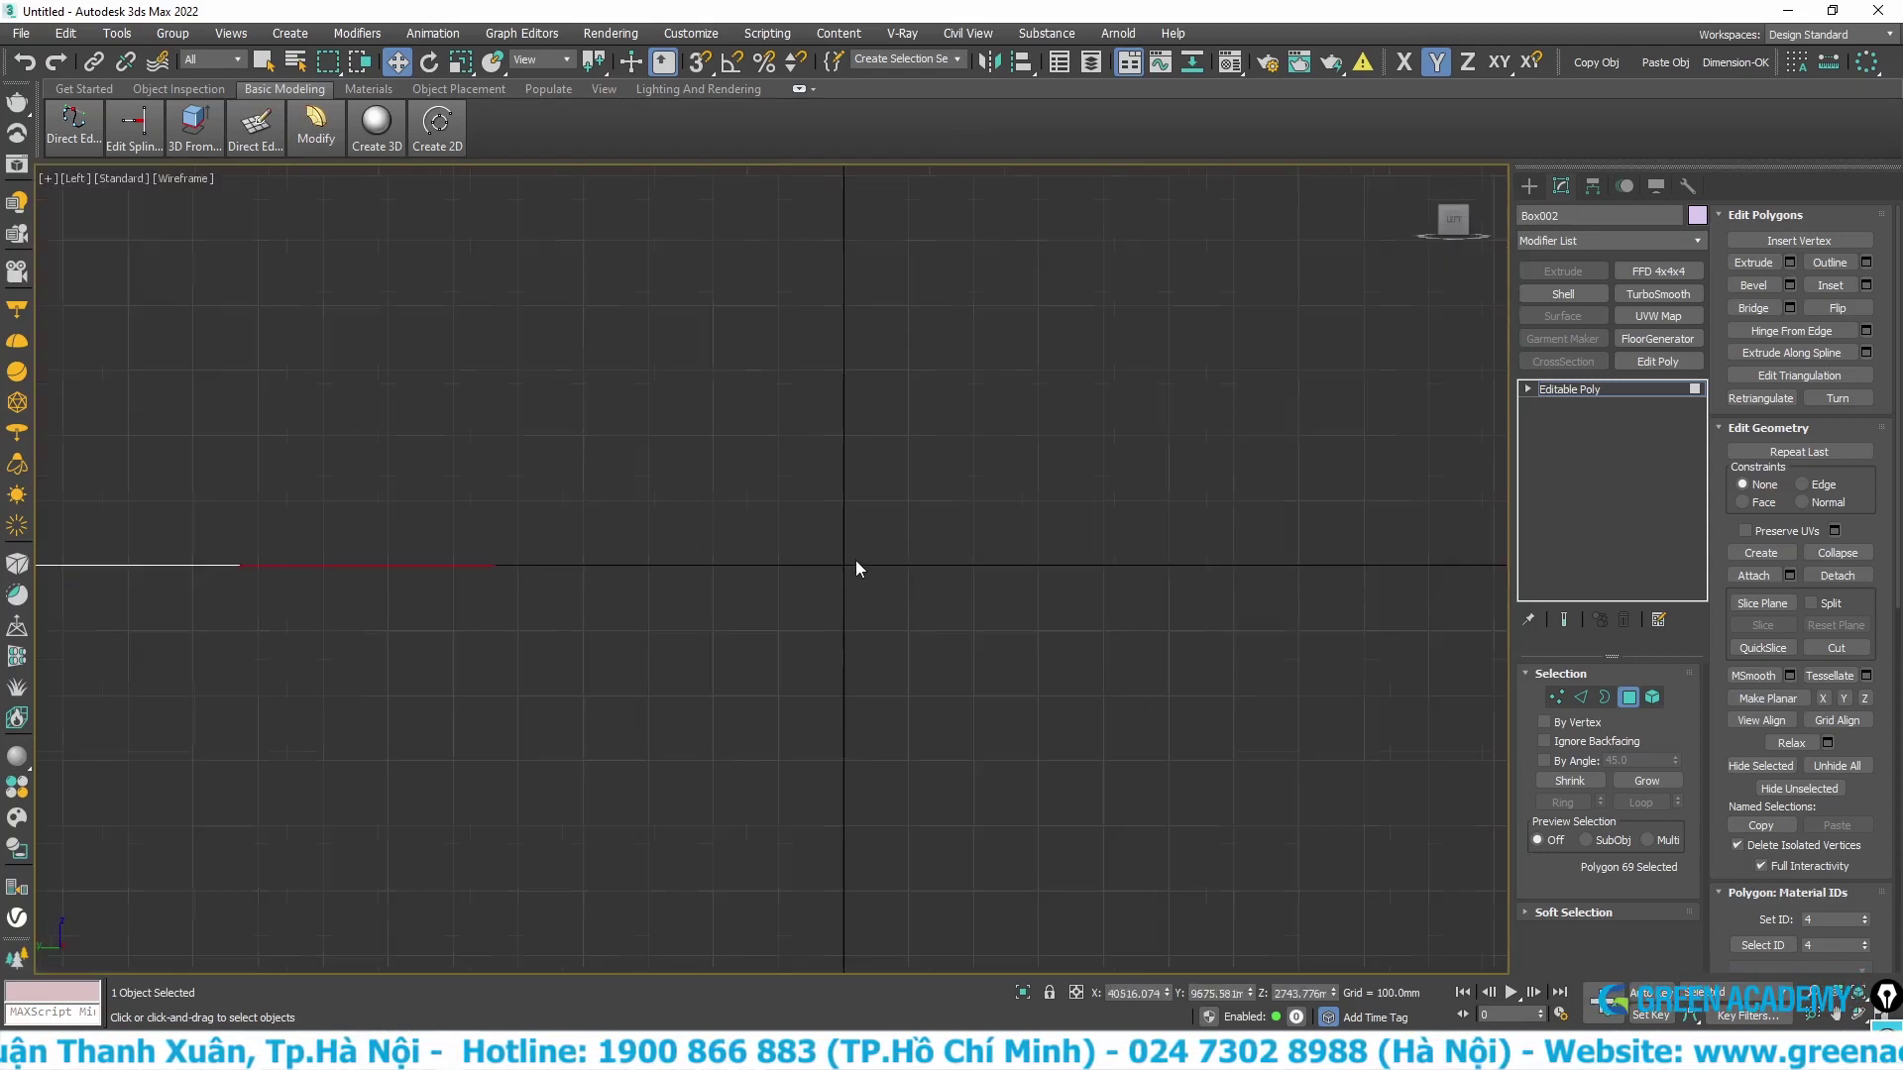
scroll(861, 566, "down", 3)
middle_click_drag(522, 582, 1091, 689)
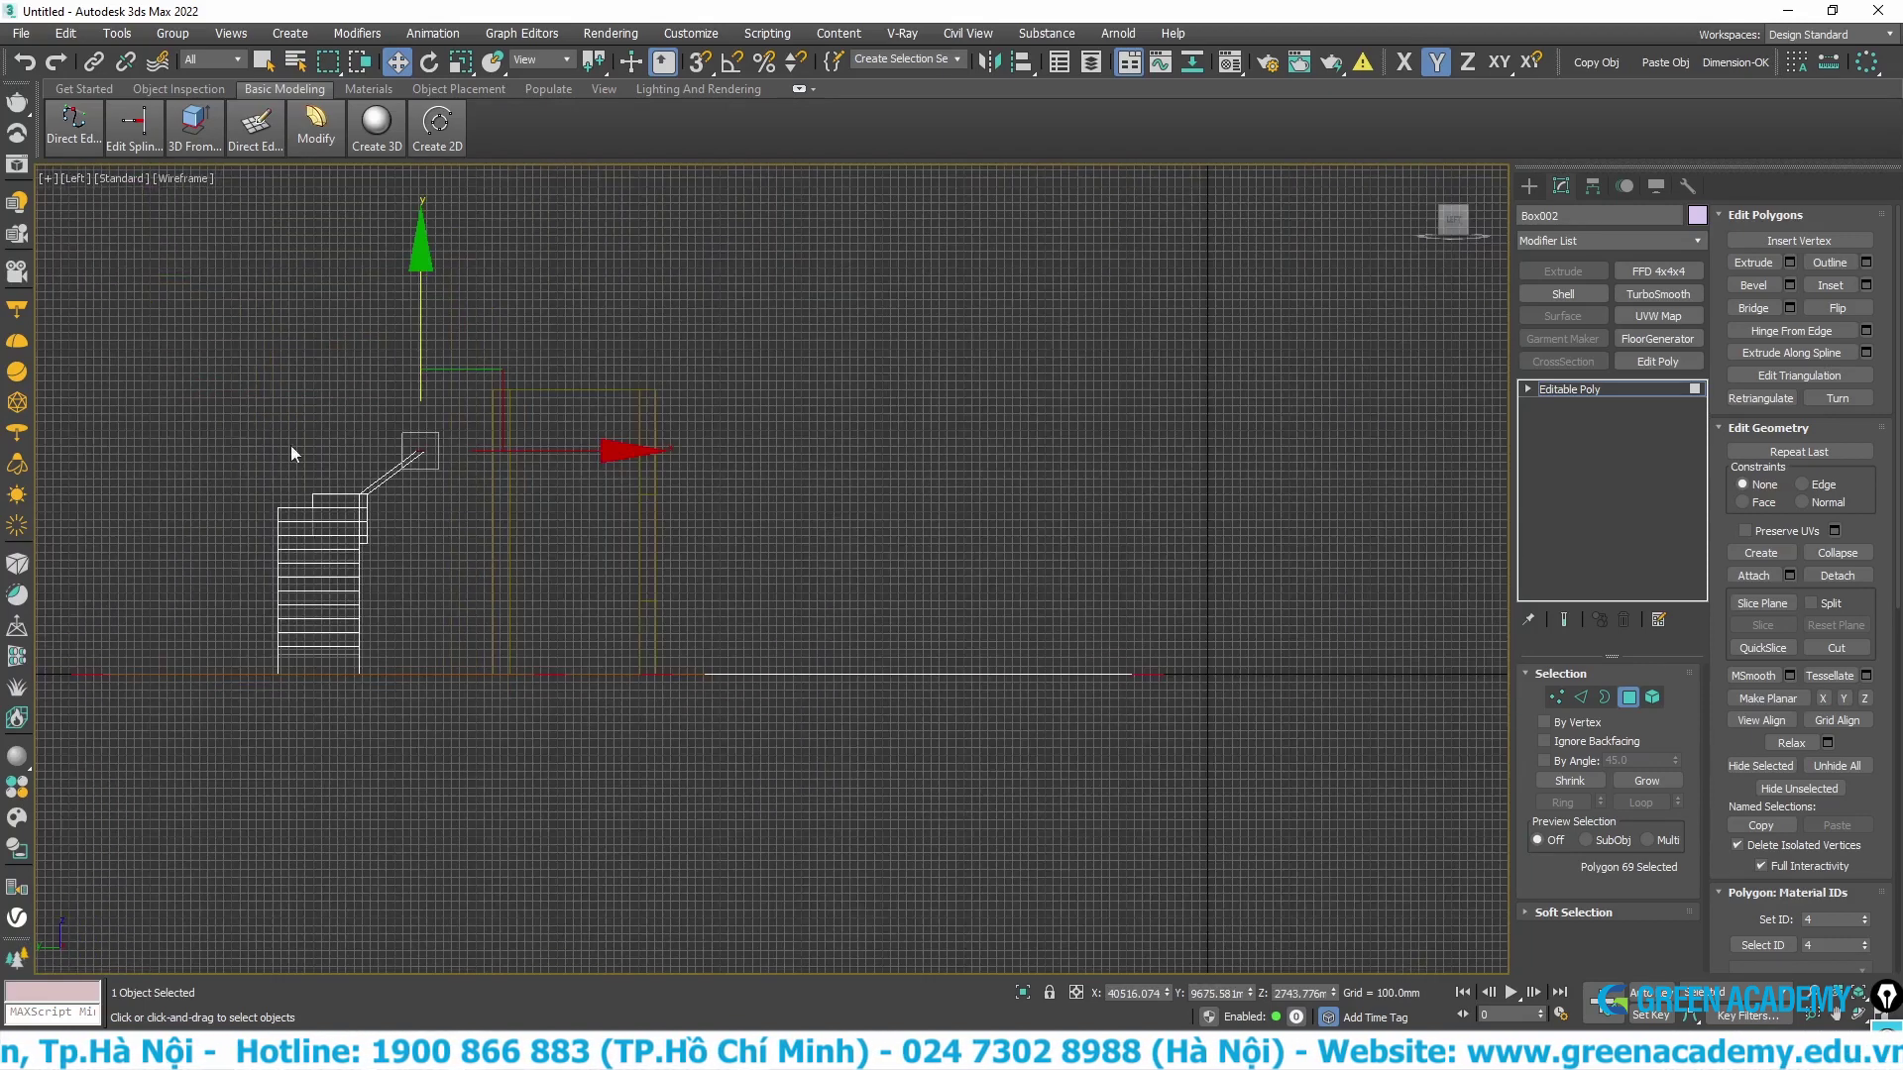
scroll(374, 452, "up", 3)
scroll(441, 485, "up", 2)
middle_click_drag(488, 517, 670, 416)
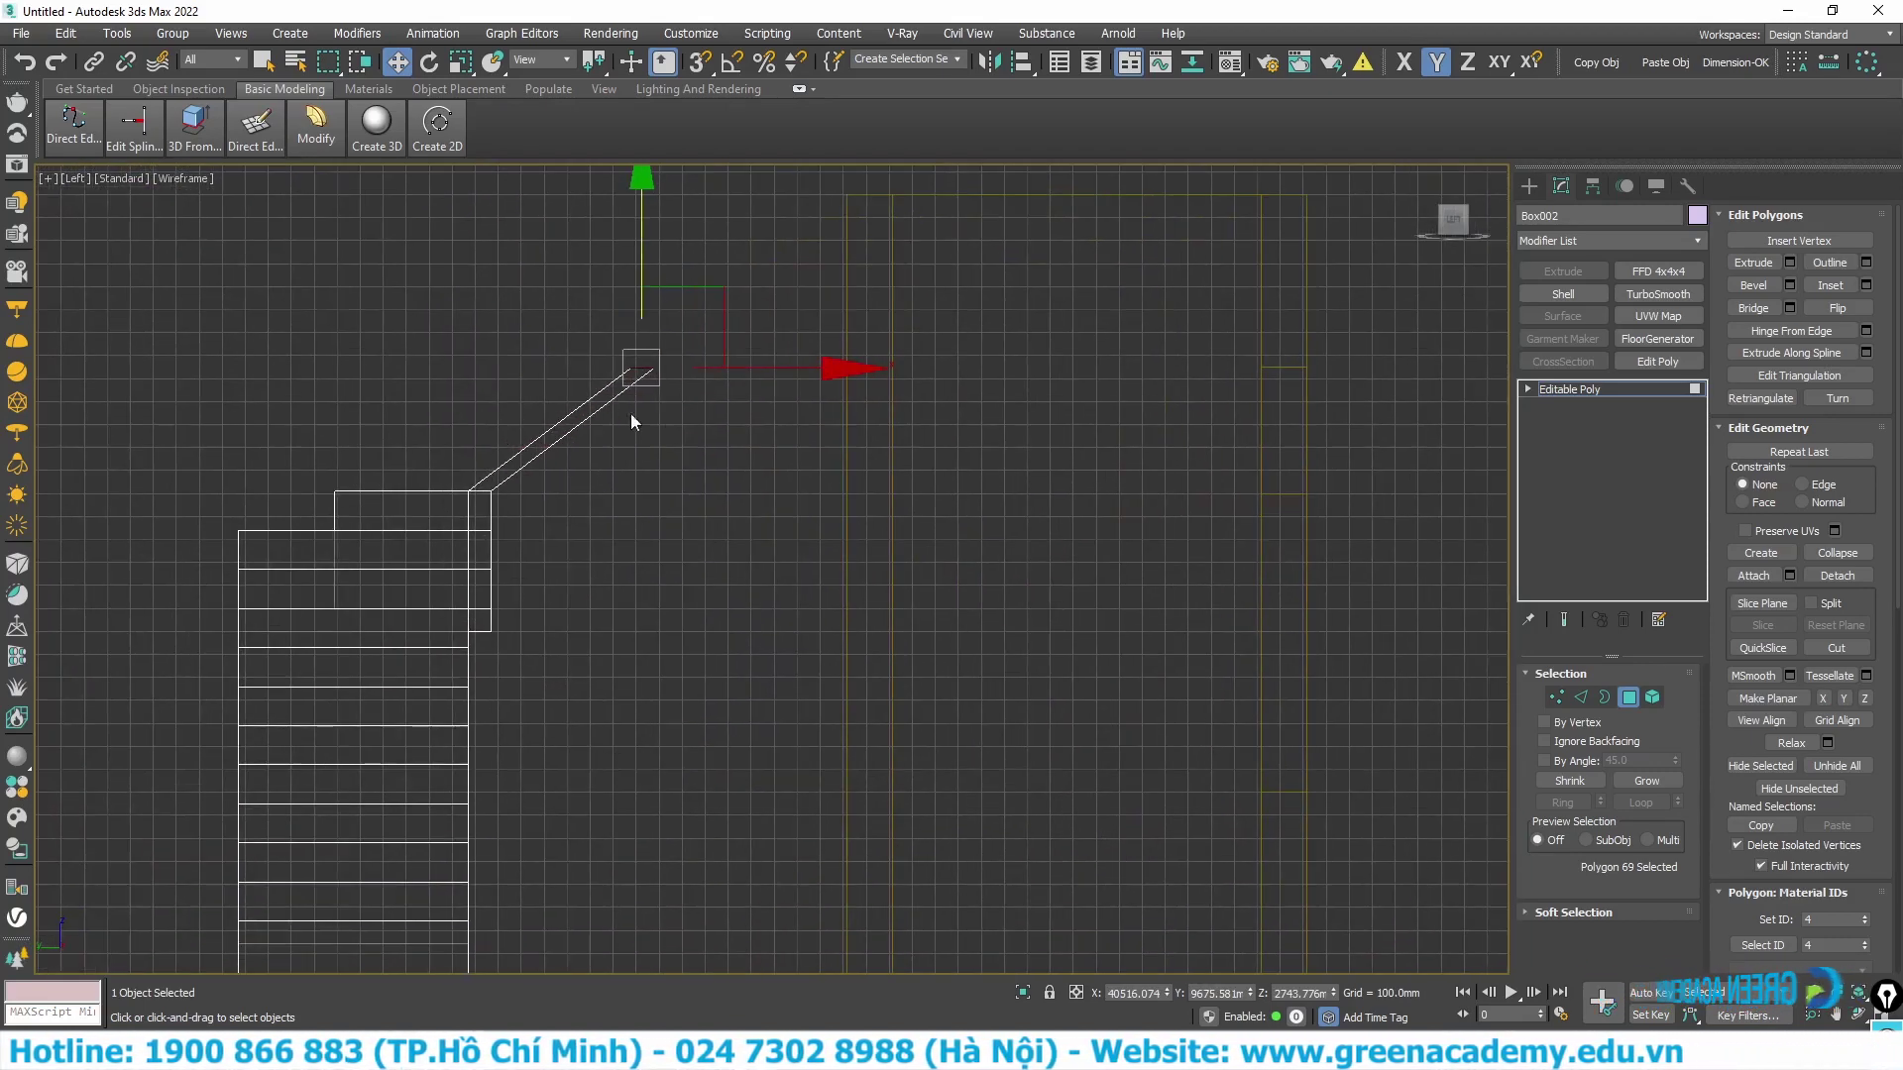
scroll(634, 421, "up", 2)
scroll(636, 390, "up", 2)
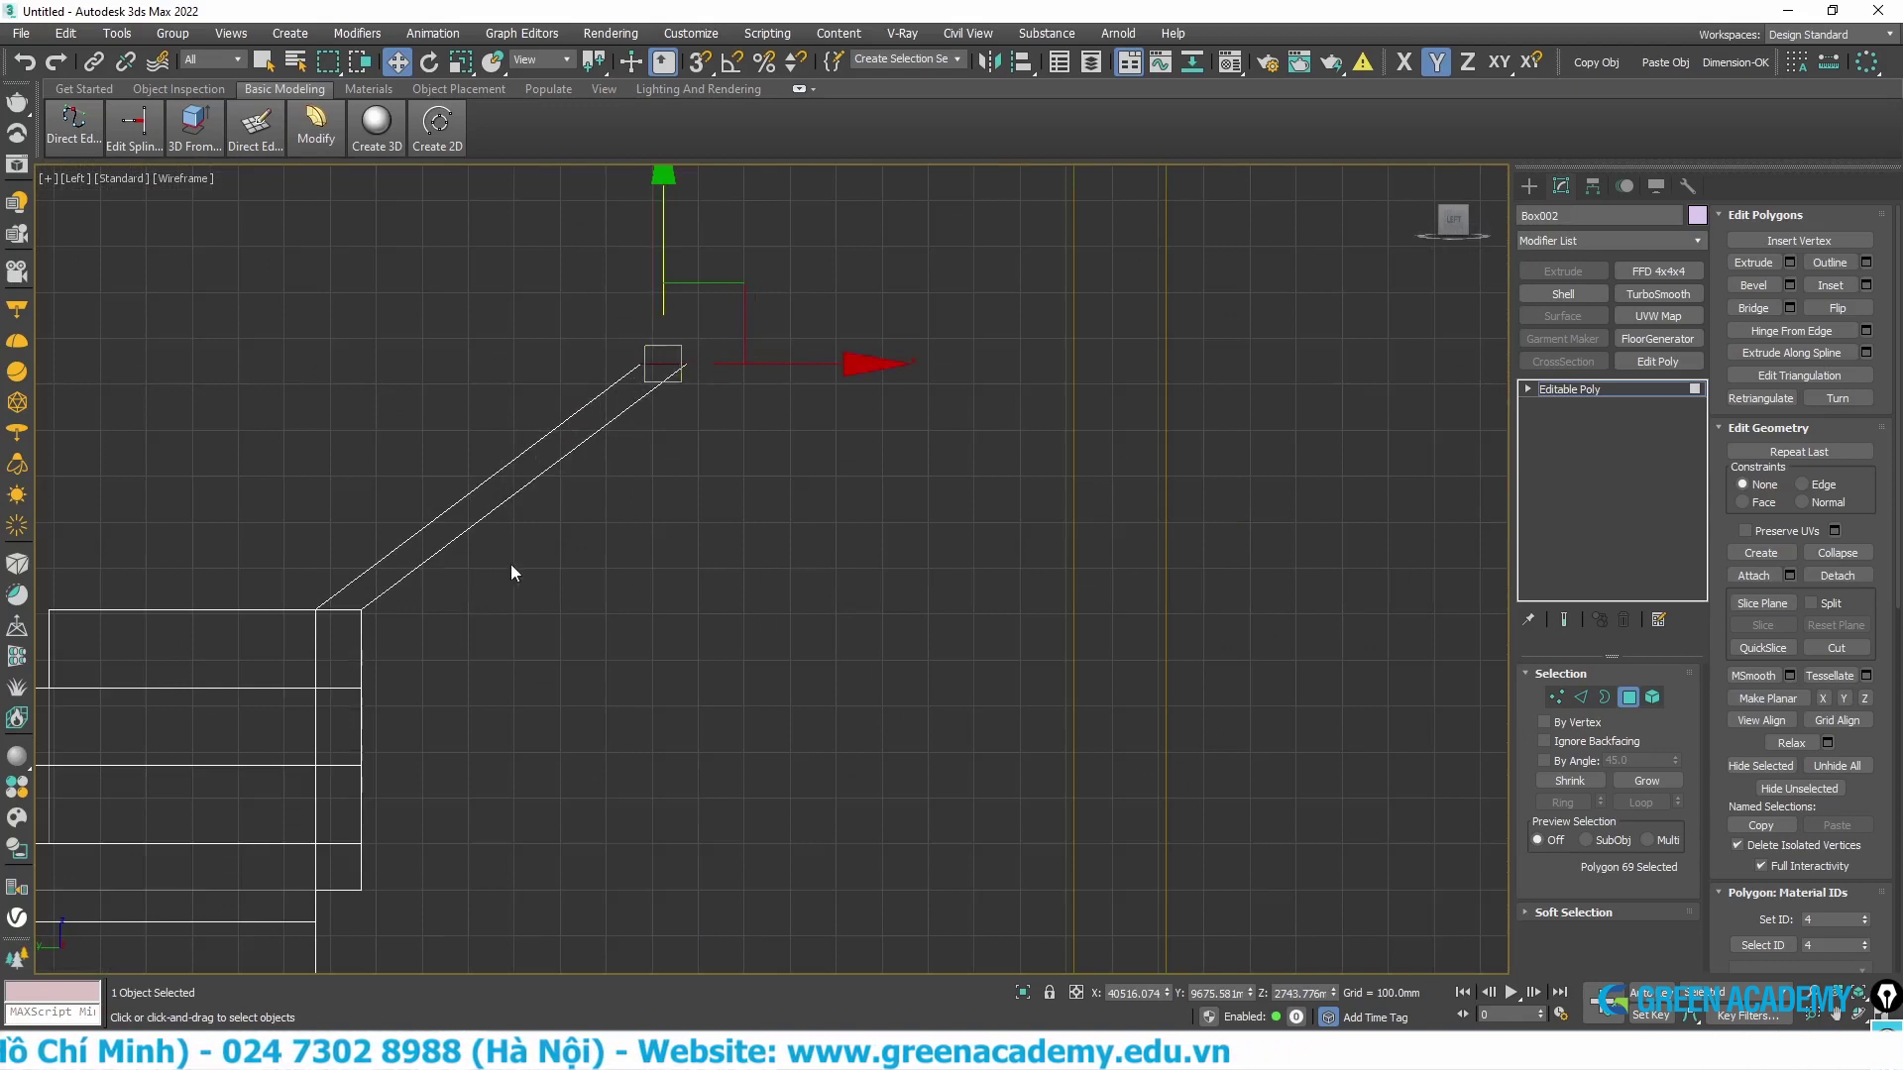
- Review the sloped wall in wireframe Top and Left views and deselect its end face
key("t")
key("F3")
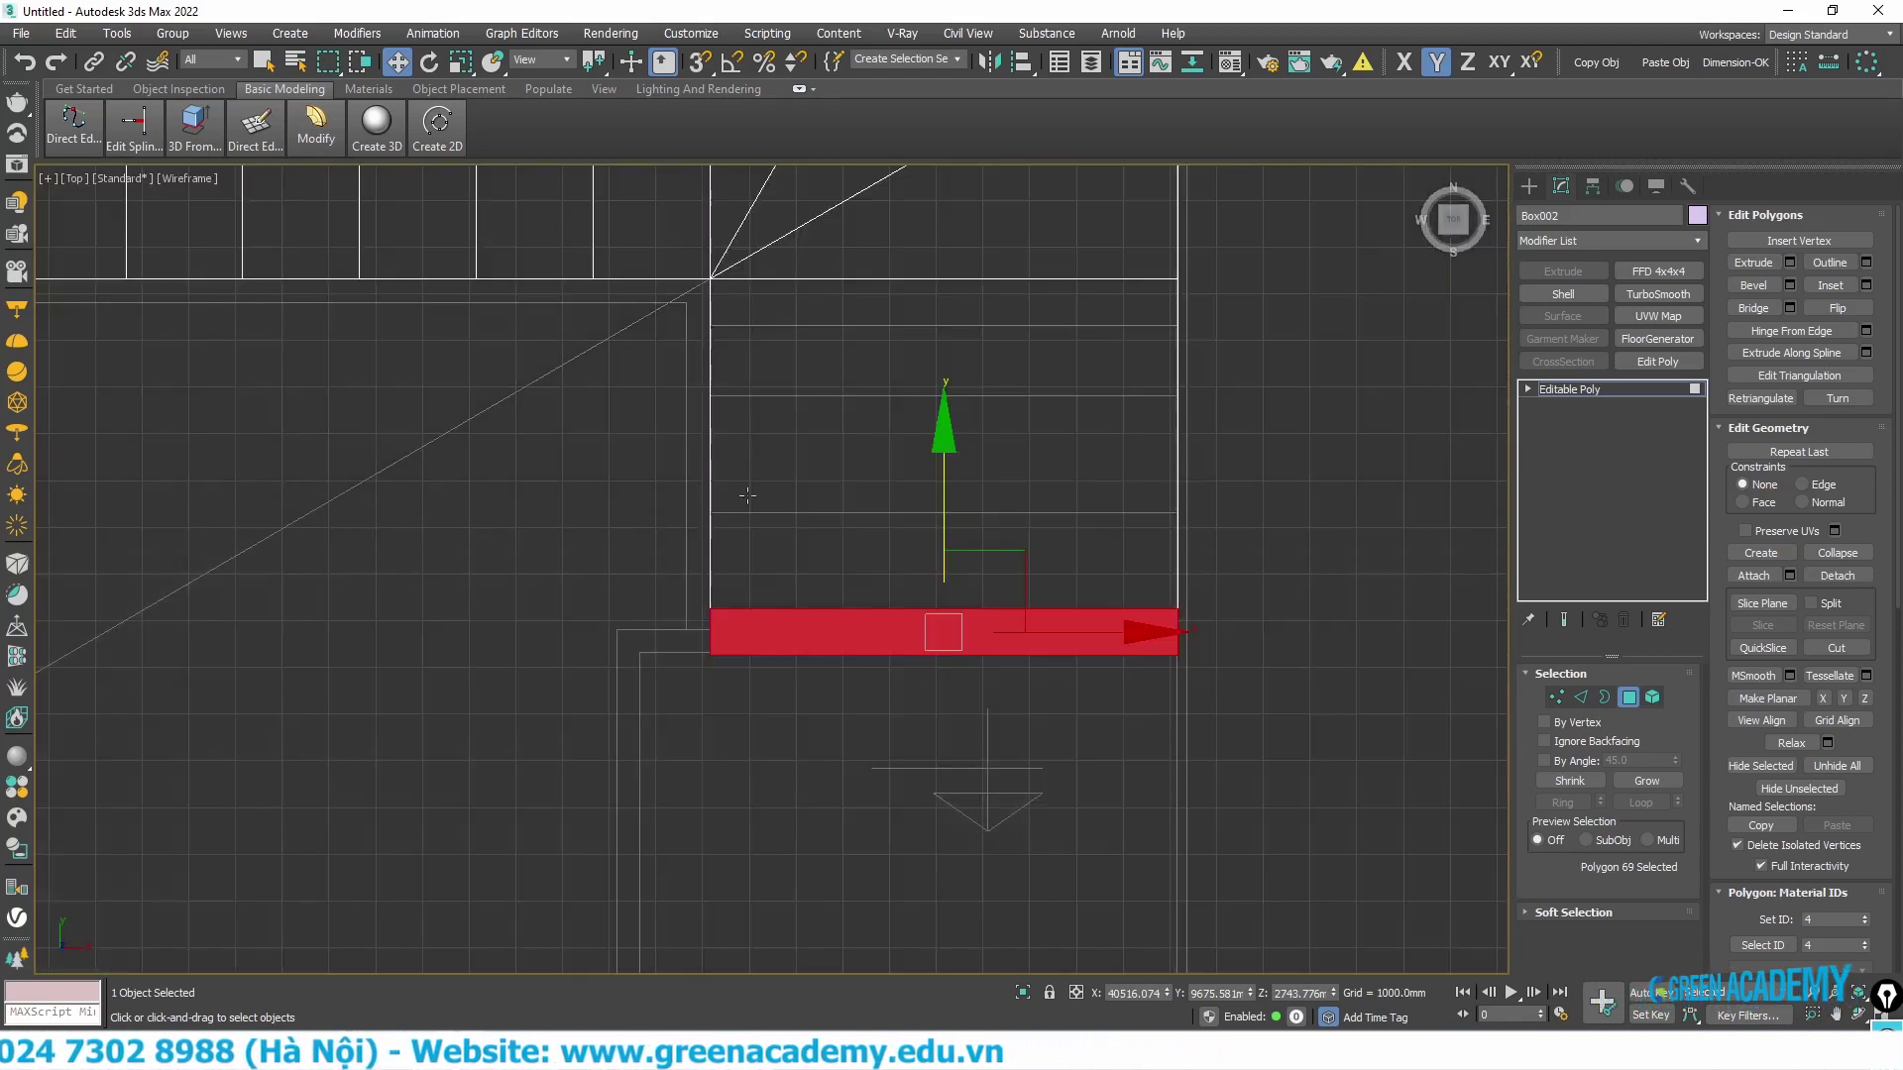
scroll(760, 309, "down", 1)
scroll(833, 621, "down", 1)
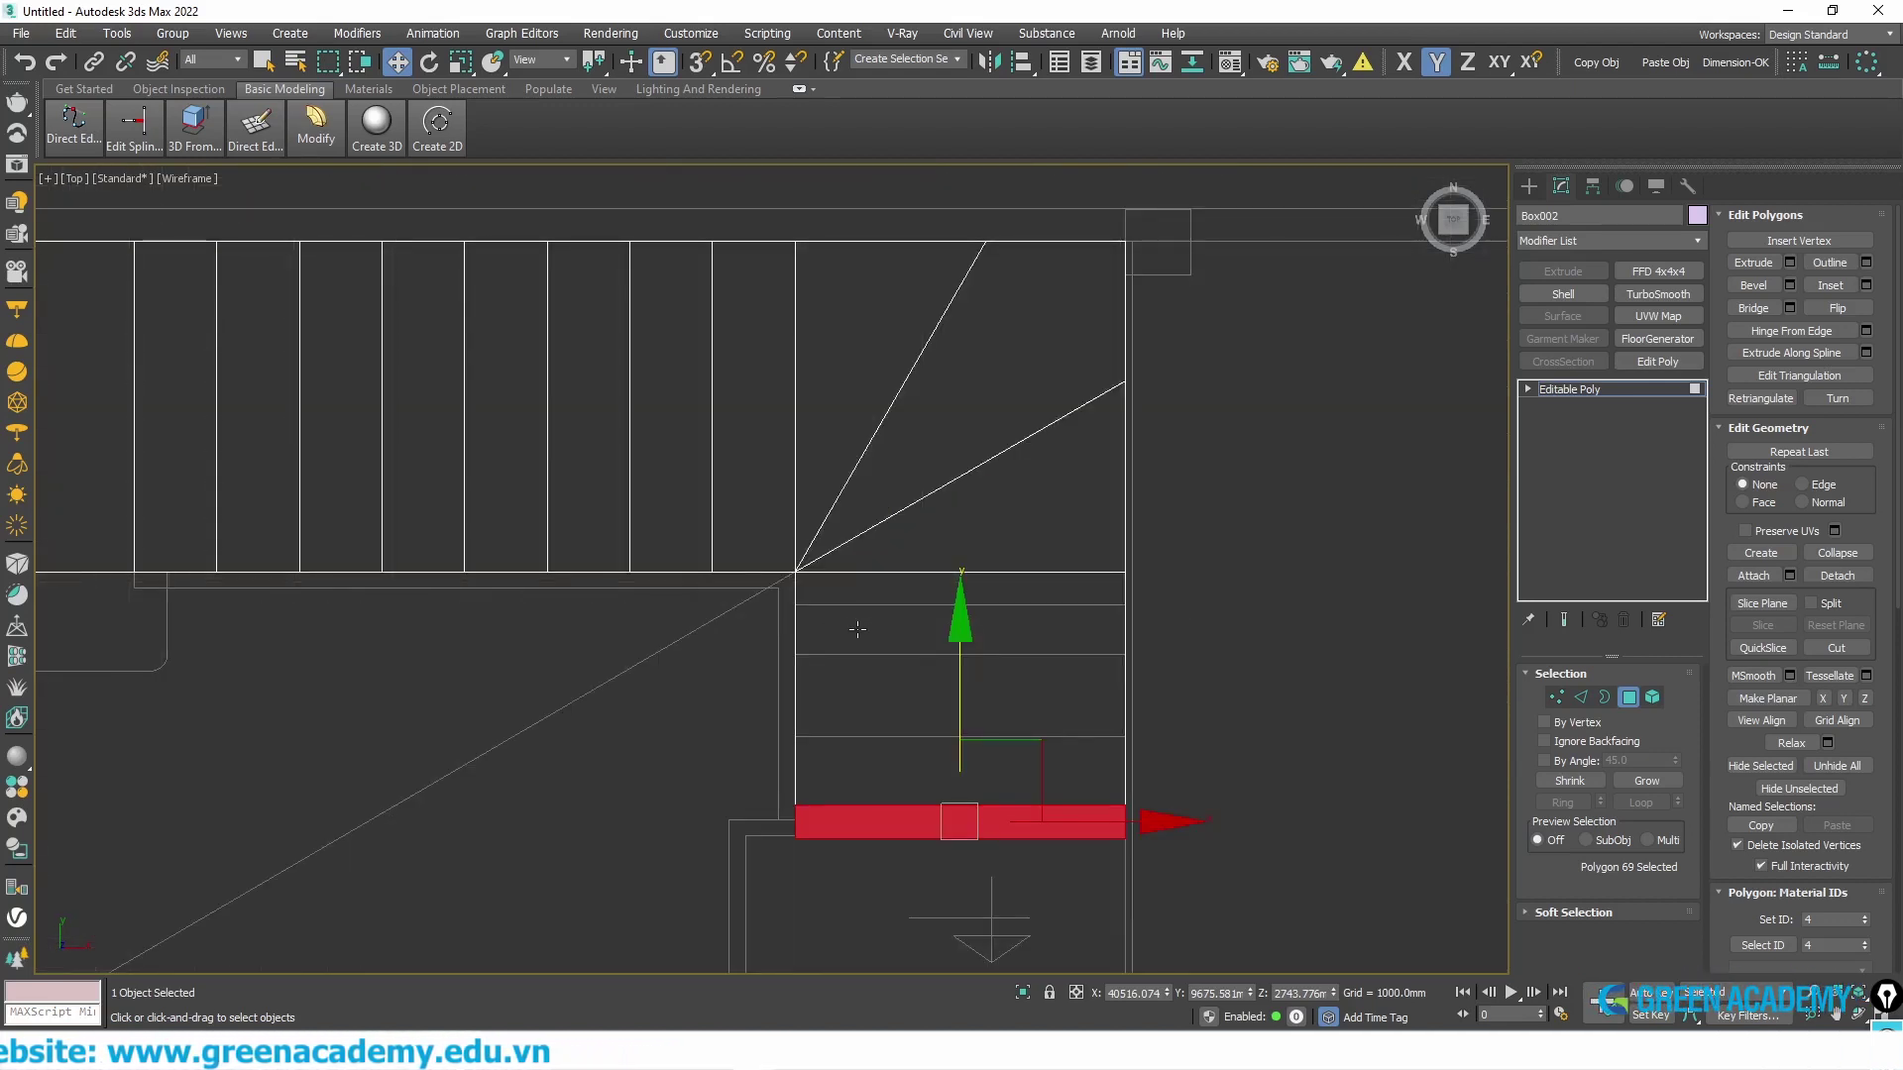
scroll(857, 629, "down", 1)
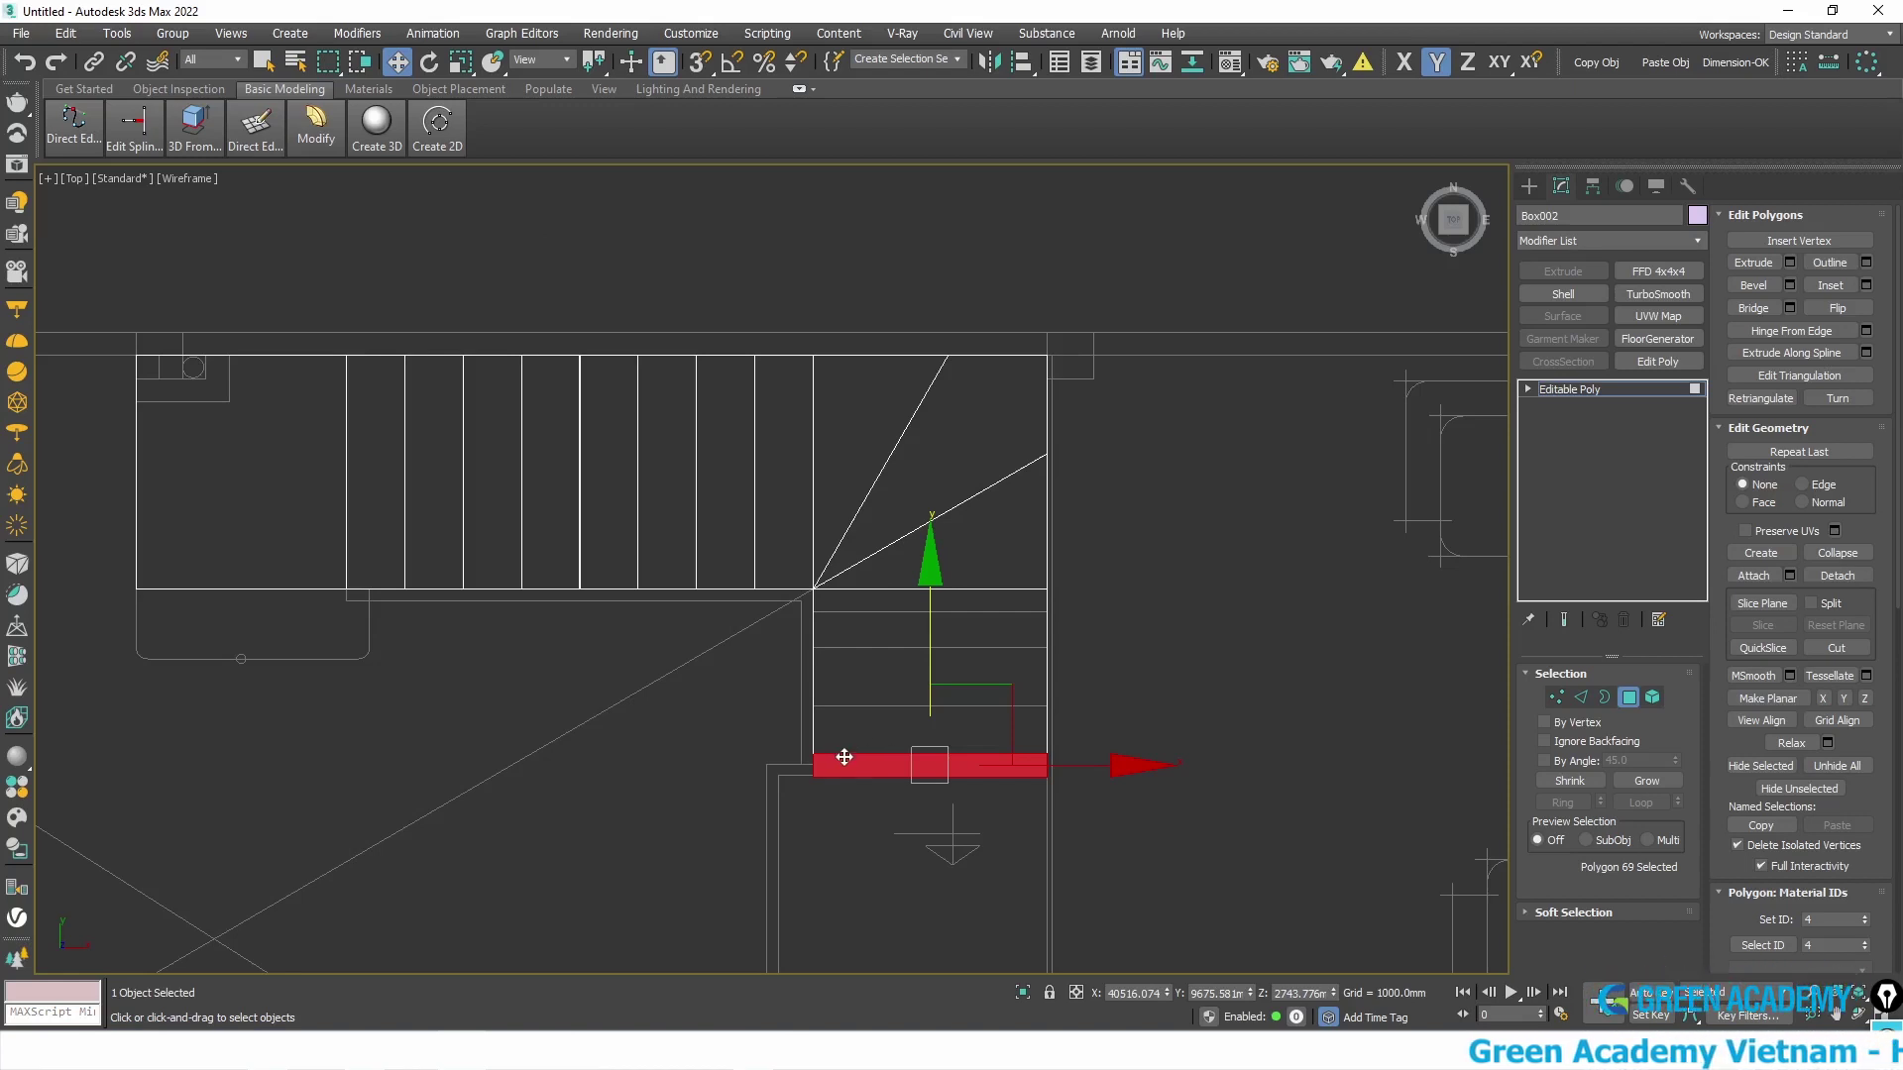
key("l")
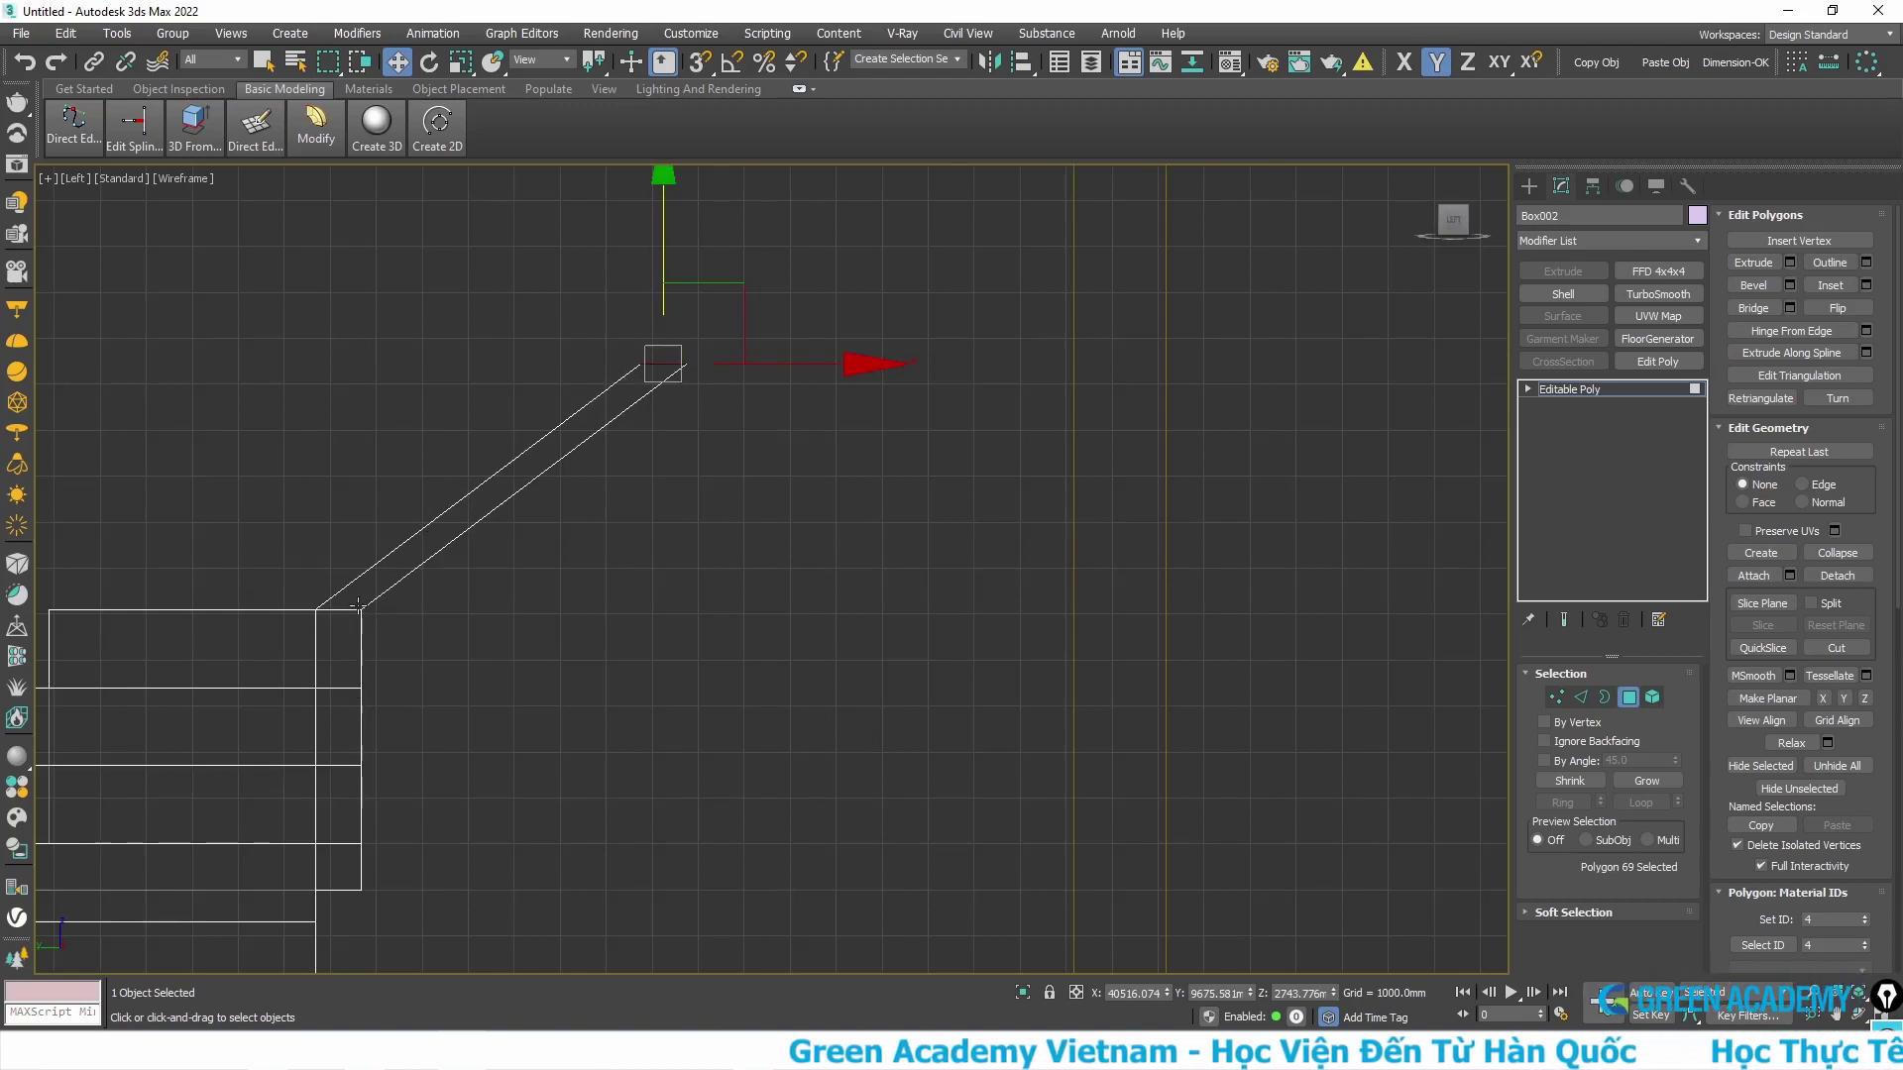
left_click(513, 567)
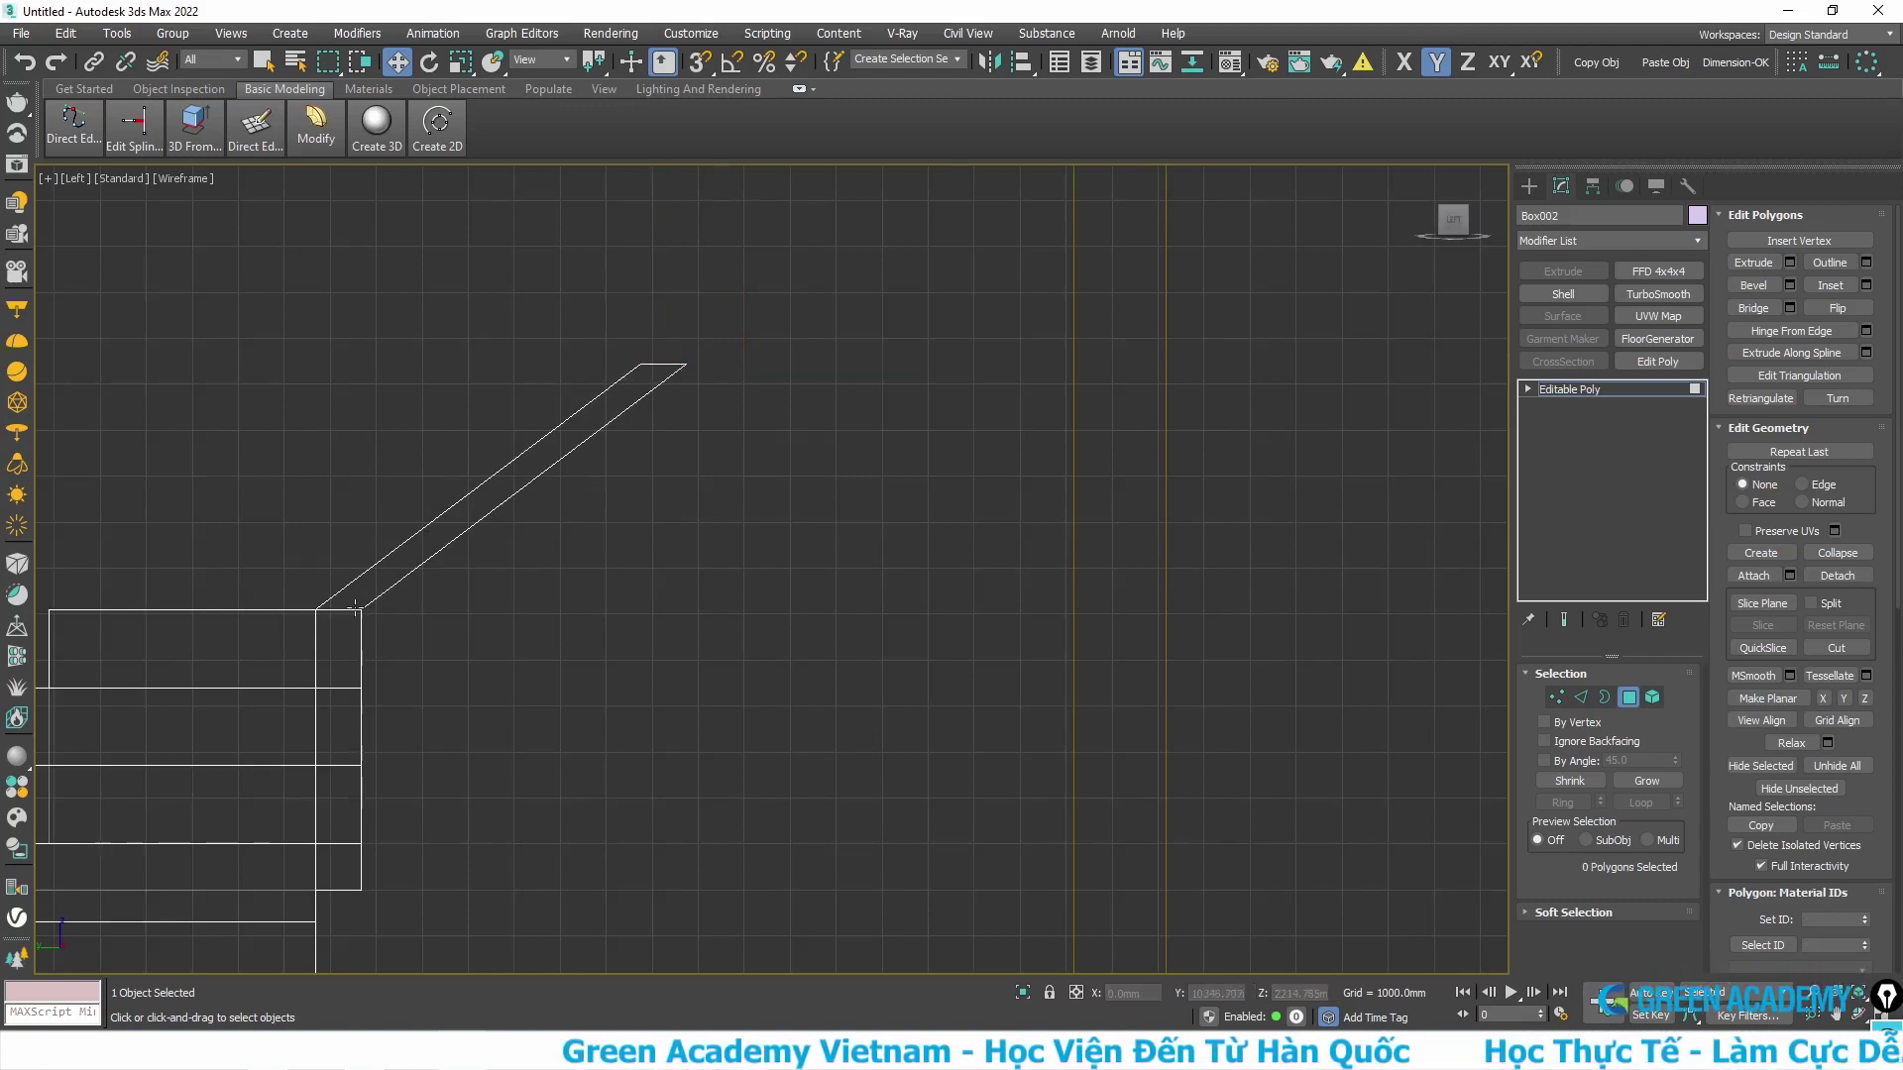
- Select the wall's lower corner vertex and bring up Windows Calculator over the viewport
key("1")
left_click(360, 609)
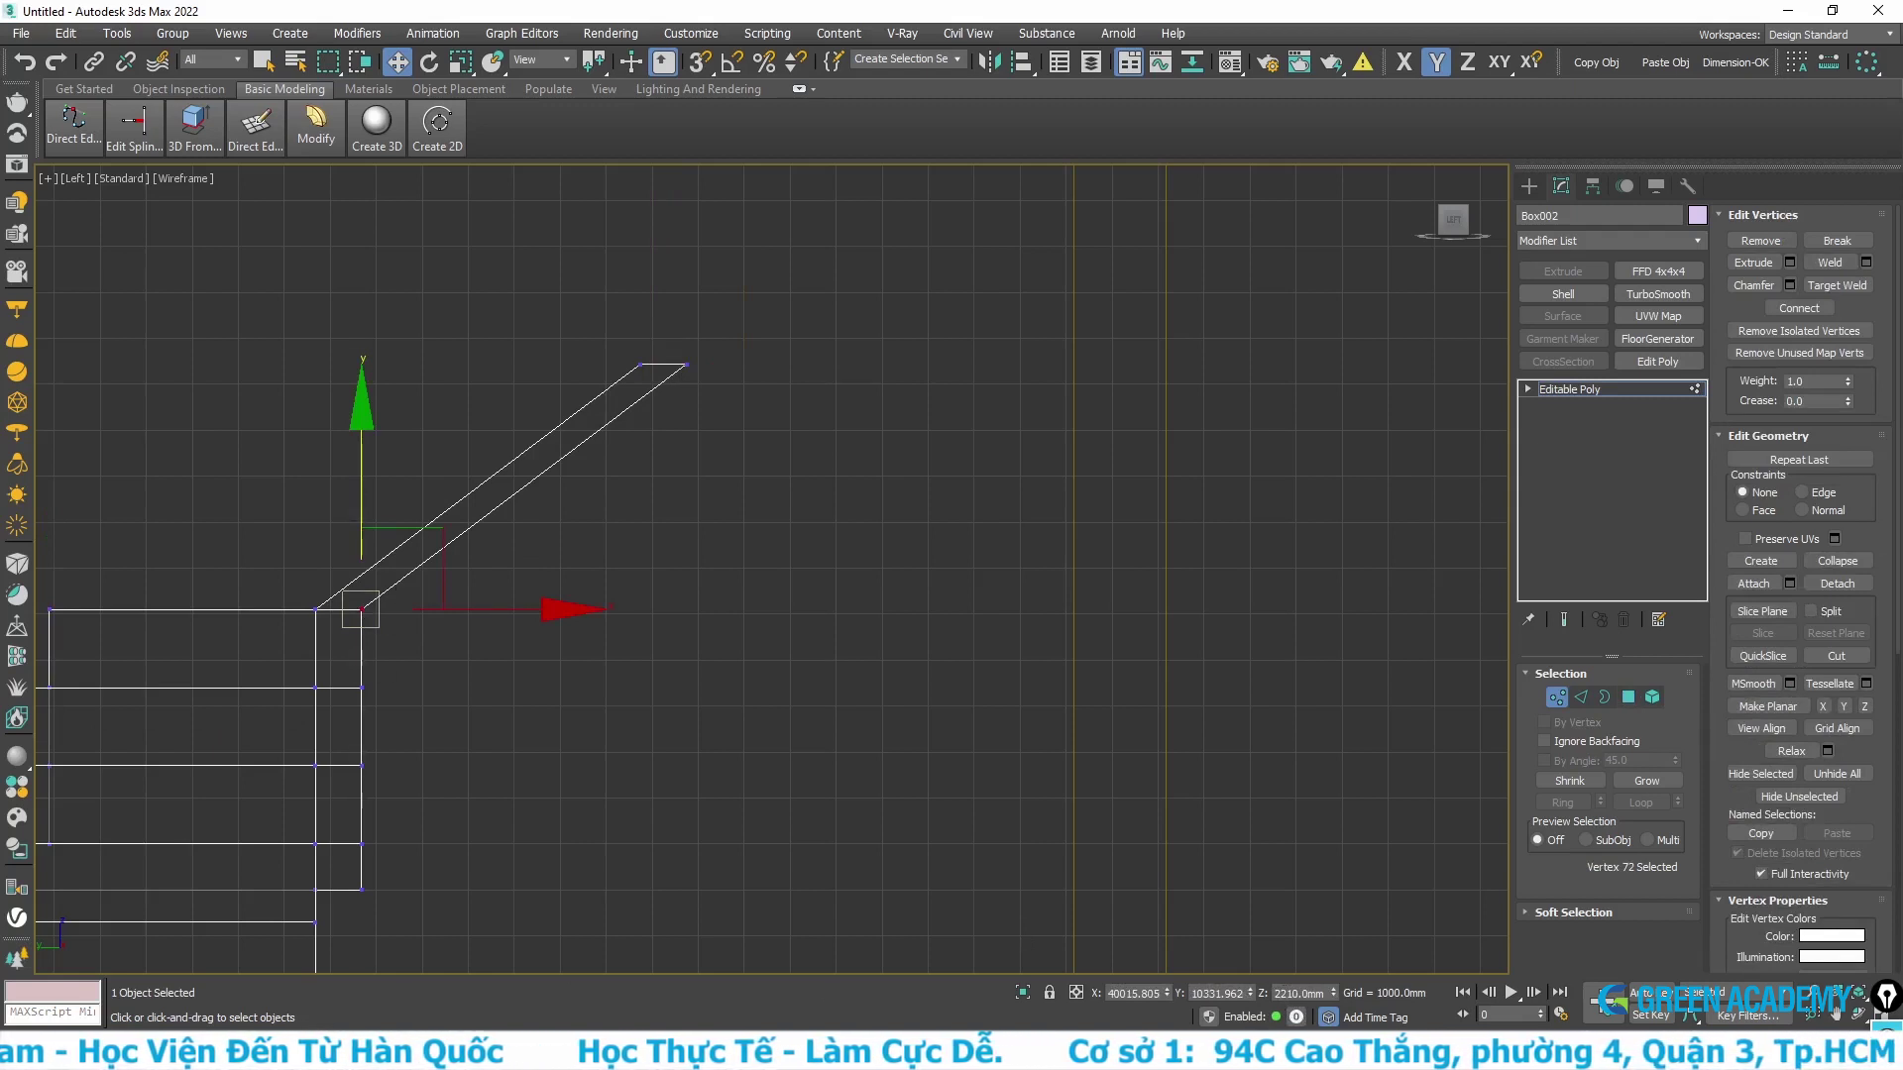
left_click(1092, 600)
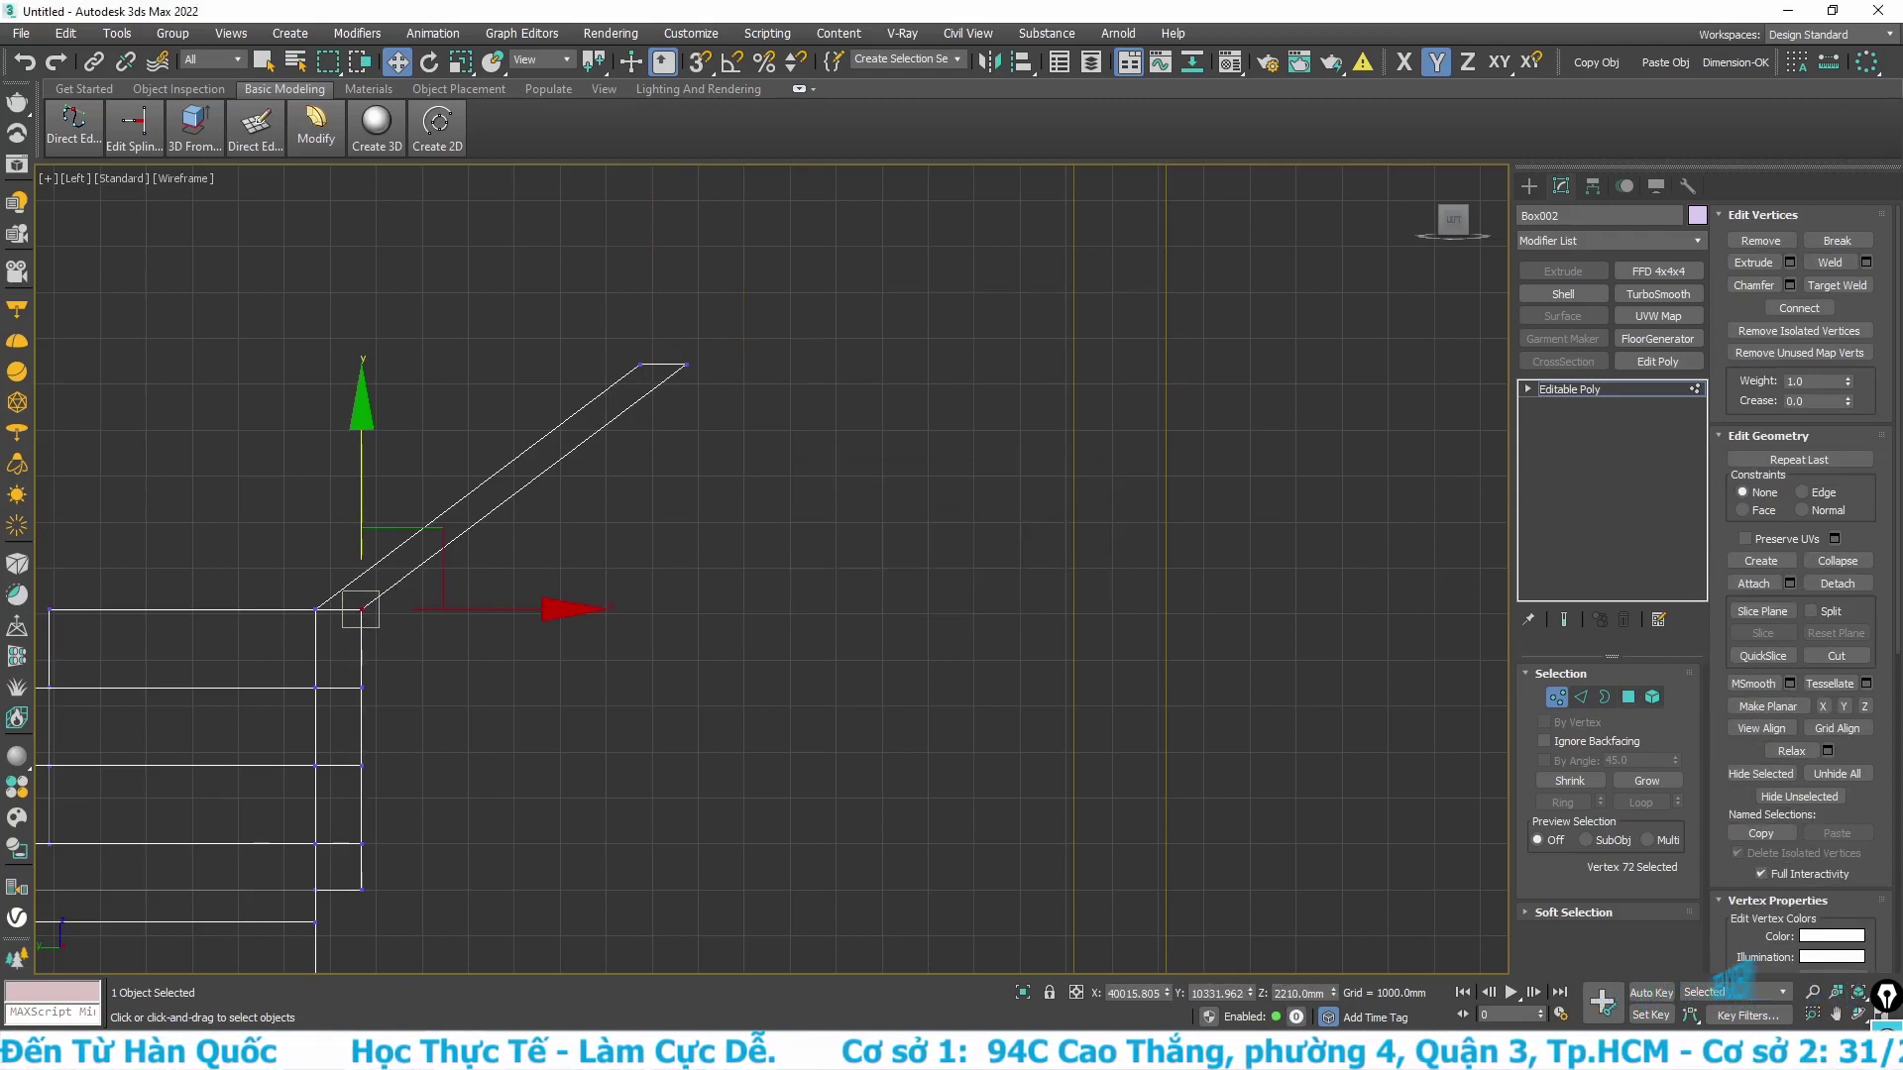
key("XF86Calculator")
type("17")
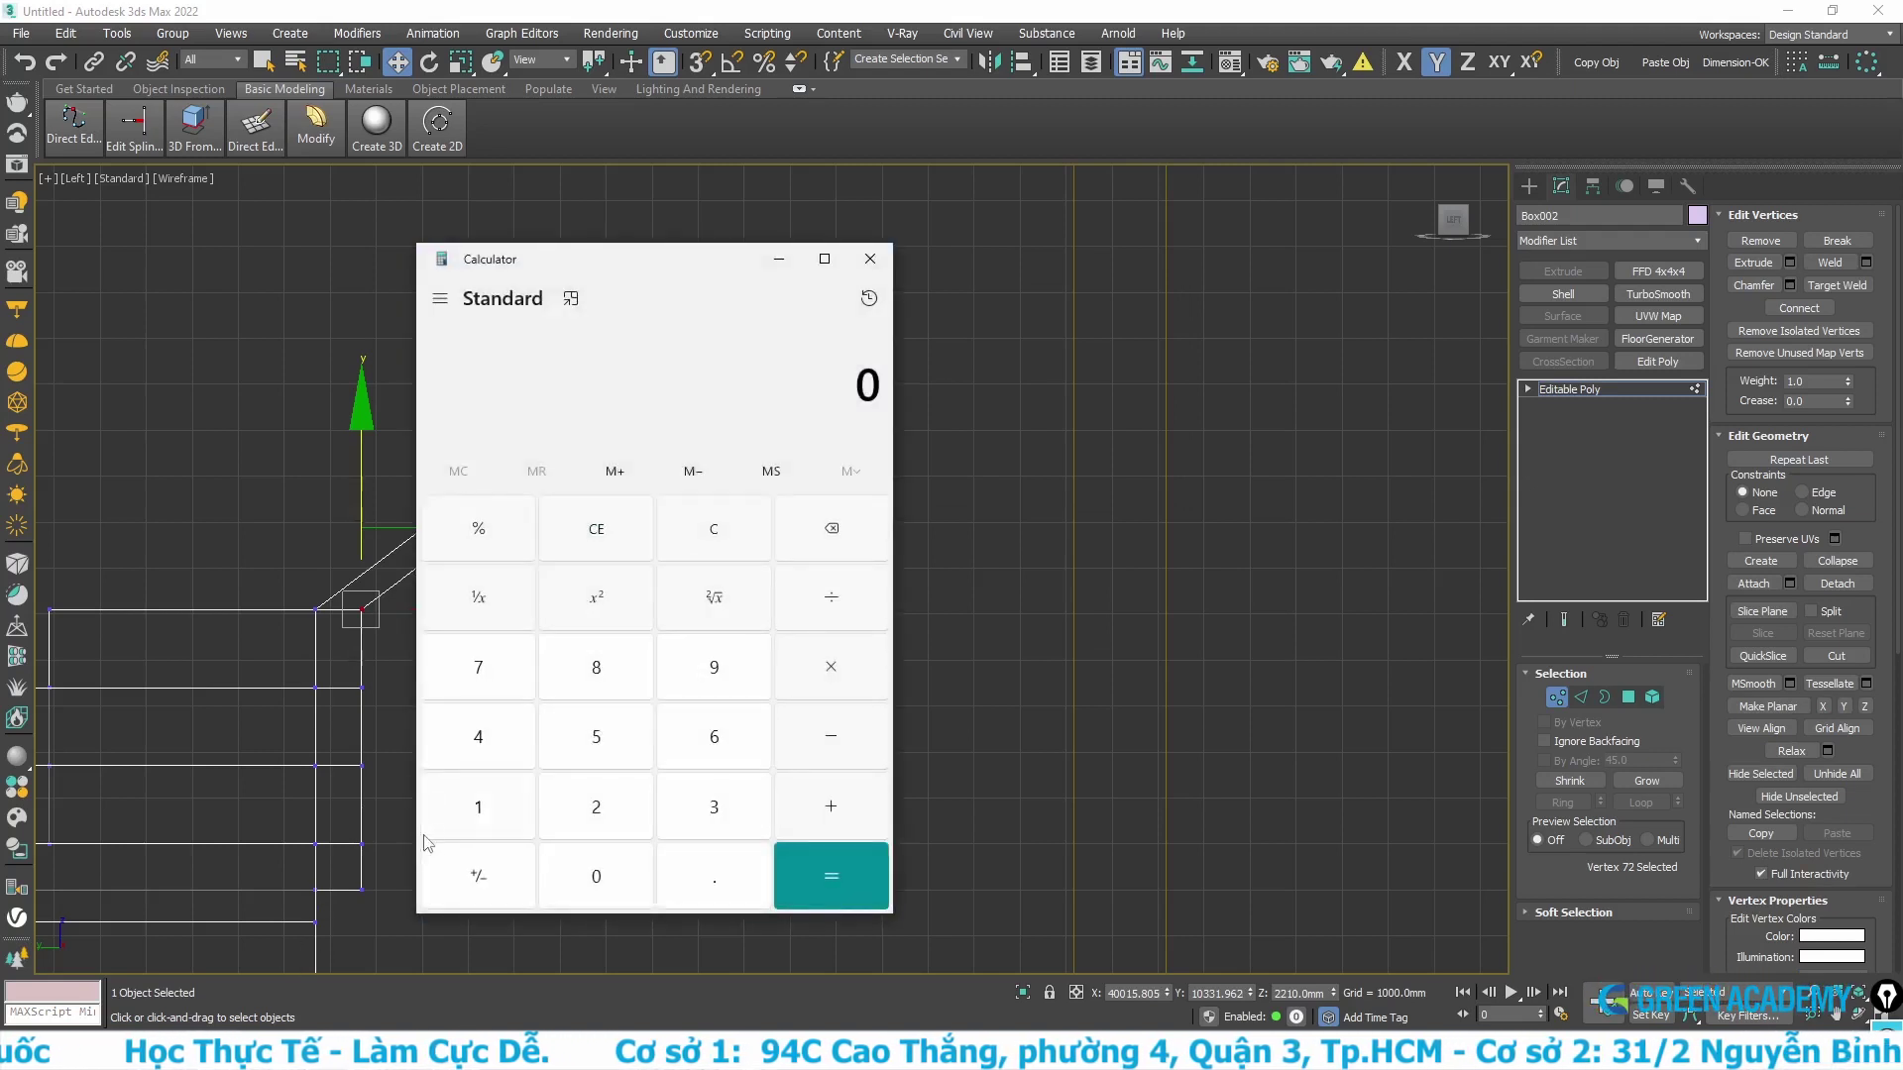
- Calculate 170 × 3 = 510 in Windows Calculator, then close it
left_click(598, 892)
left_click(709, 811)
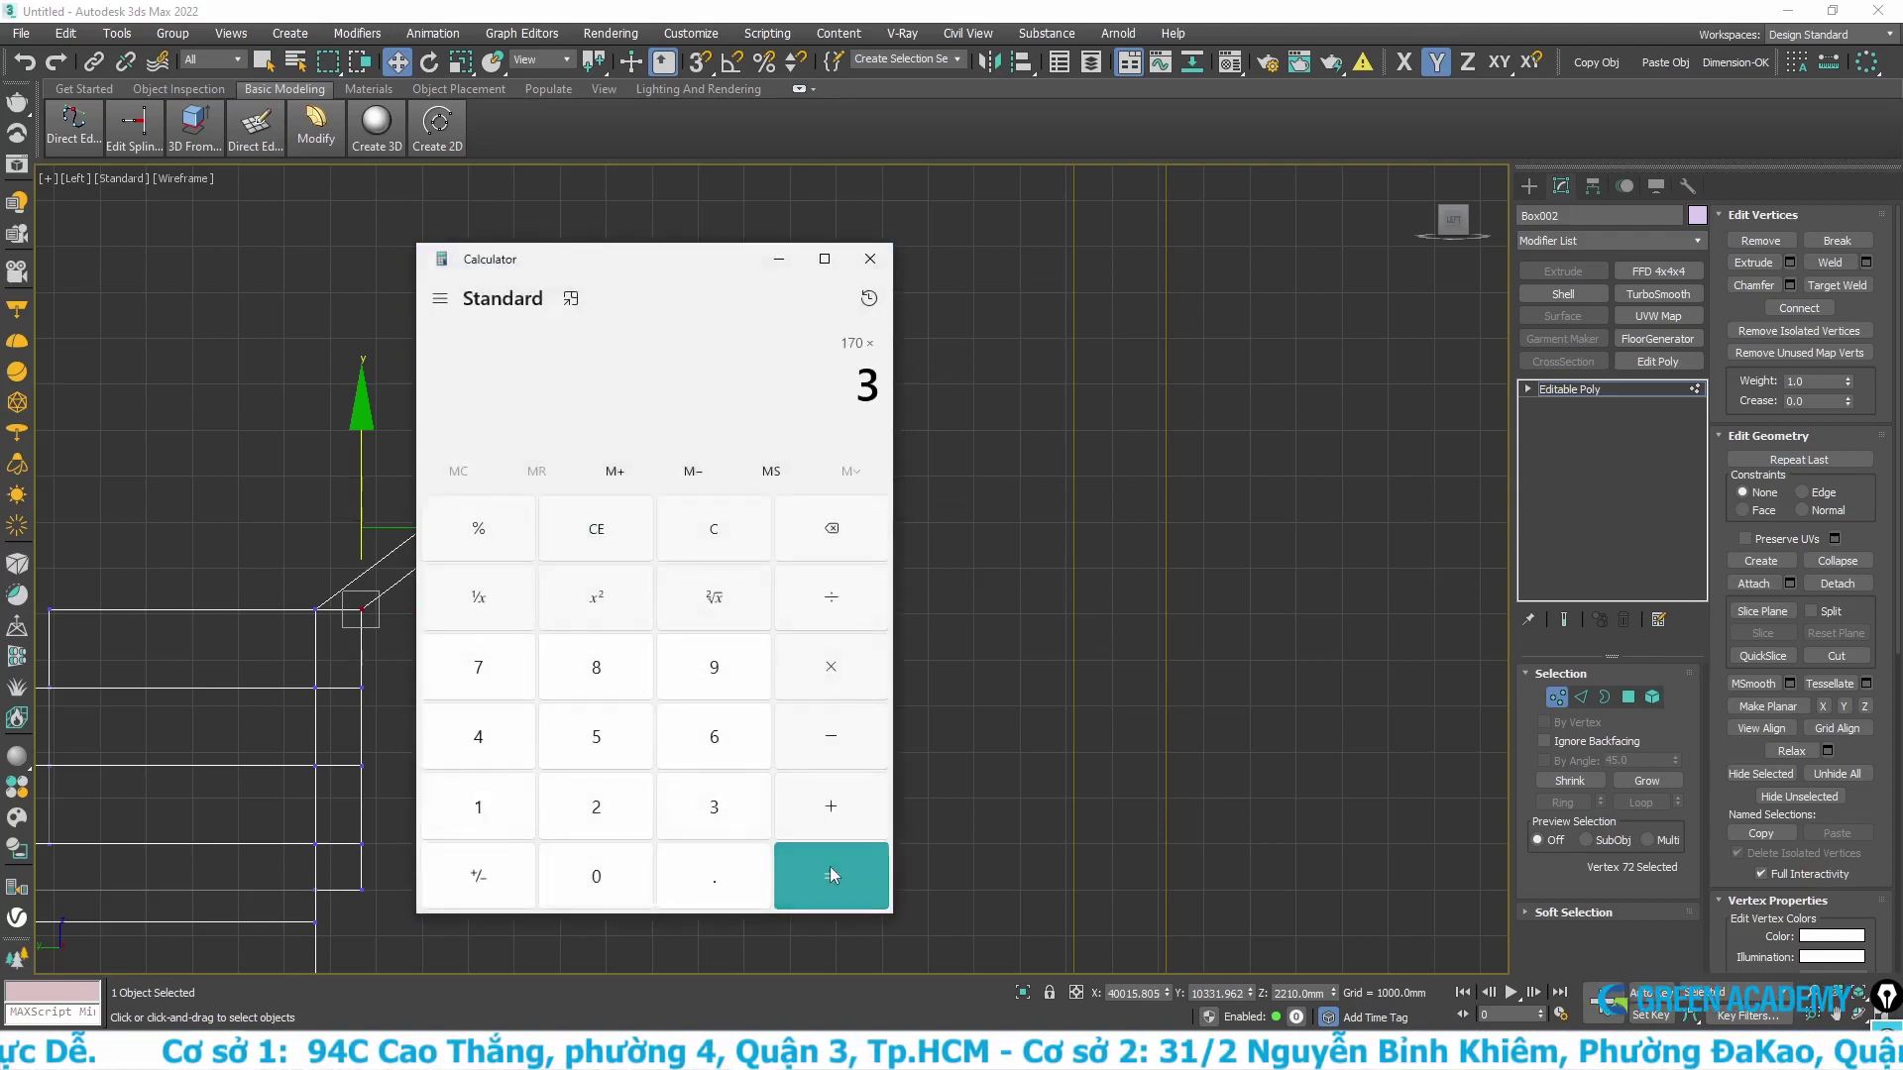
left_click(830, 875)
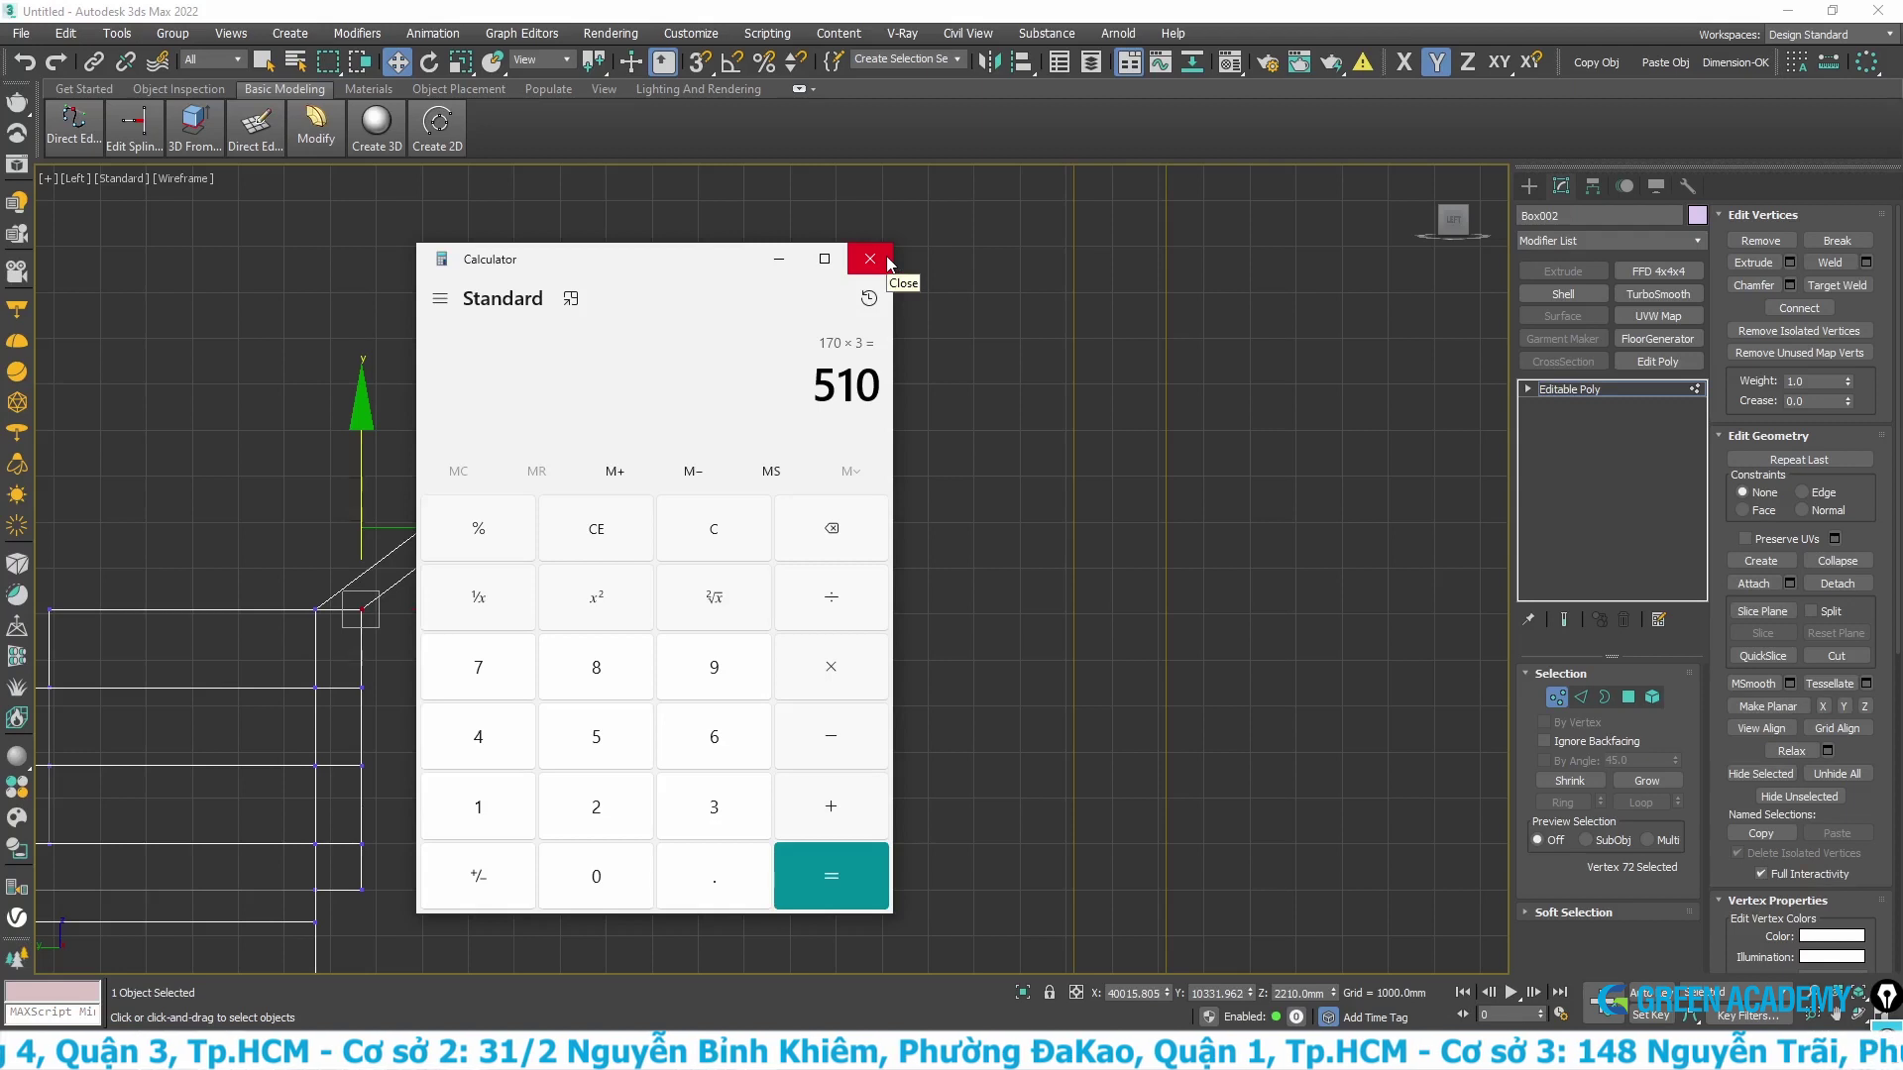
left_click(882, 261)
- Move the slab's four top-end vertices to Z = 2720 mm
left_click_drag(616, 340, 773, 416)
type("2520")
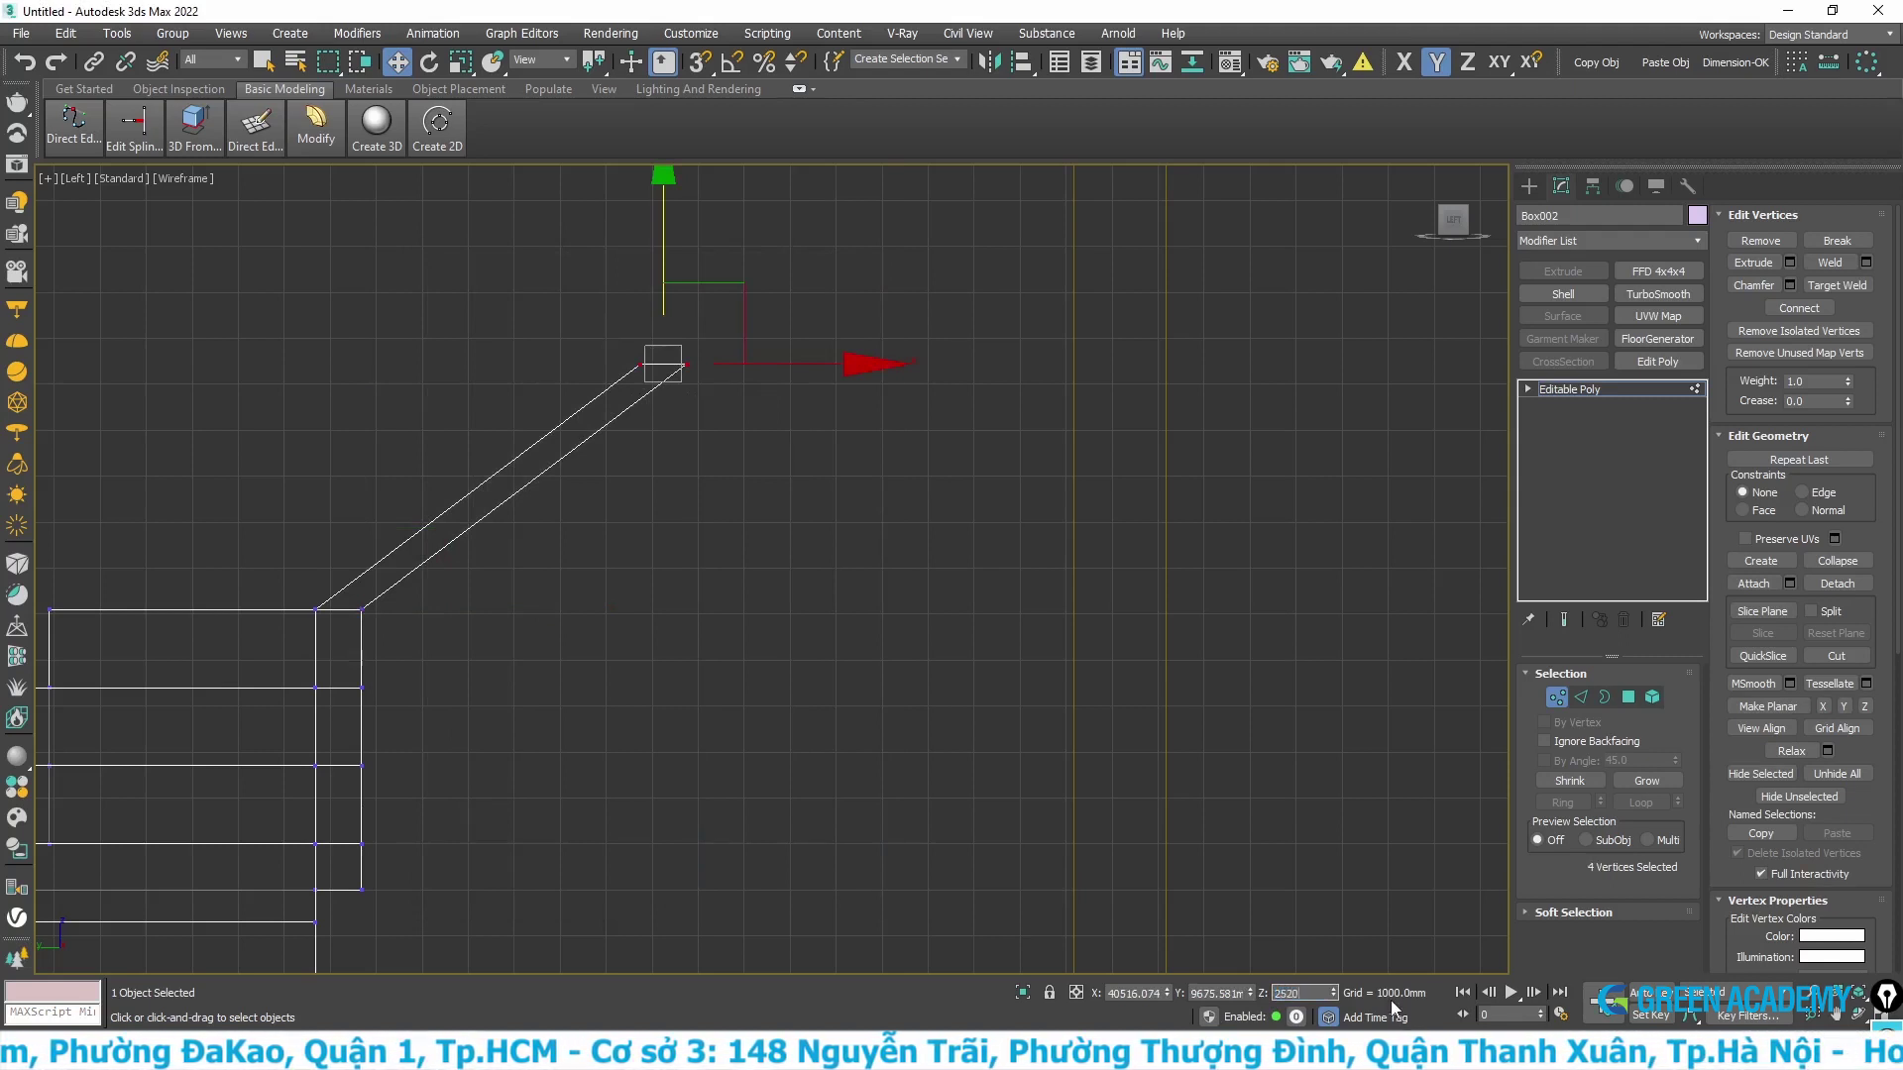
key("Return")
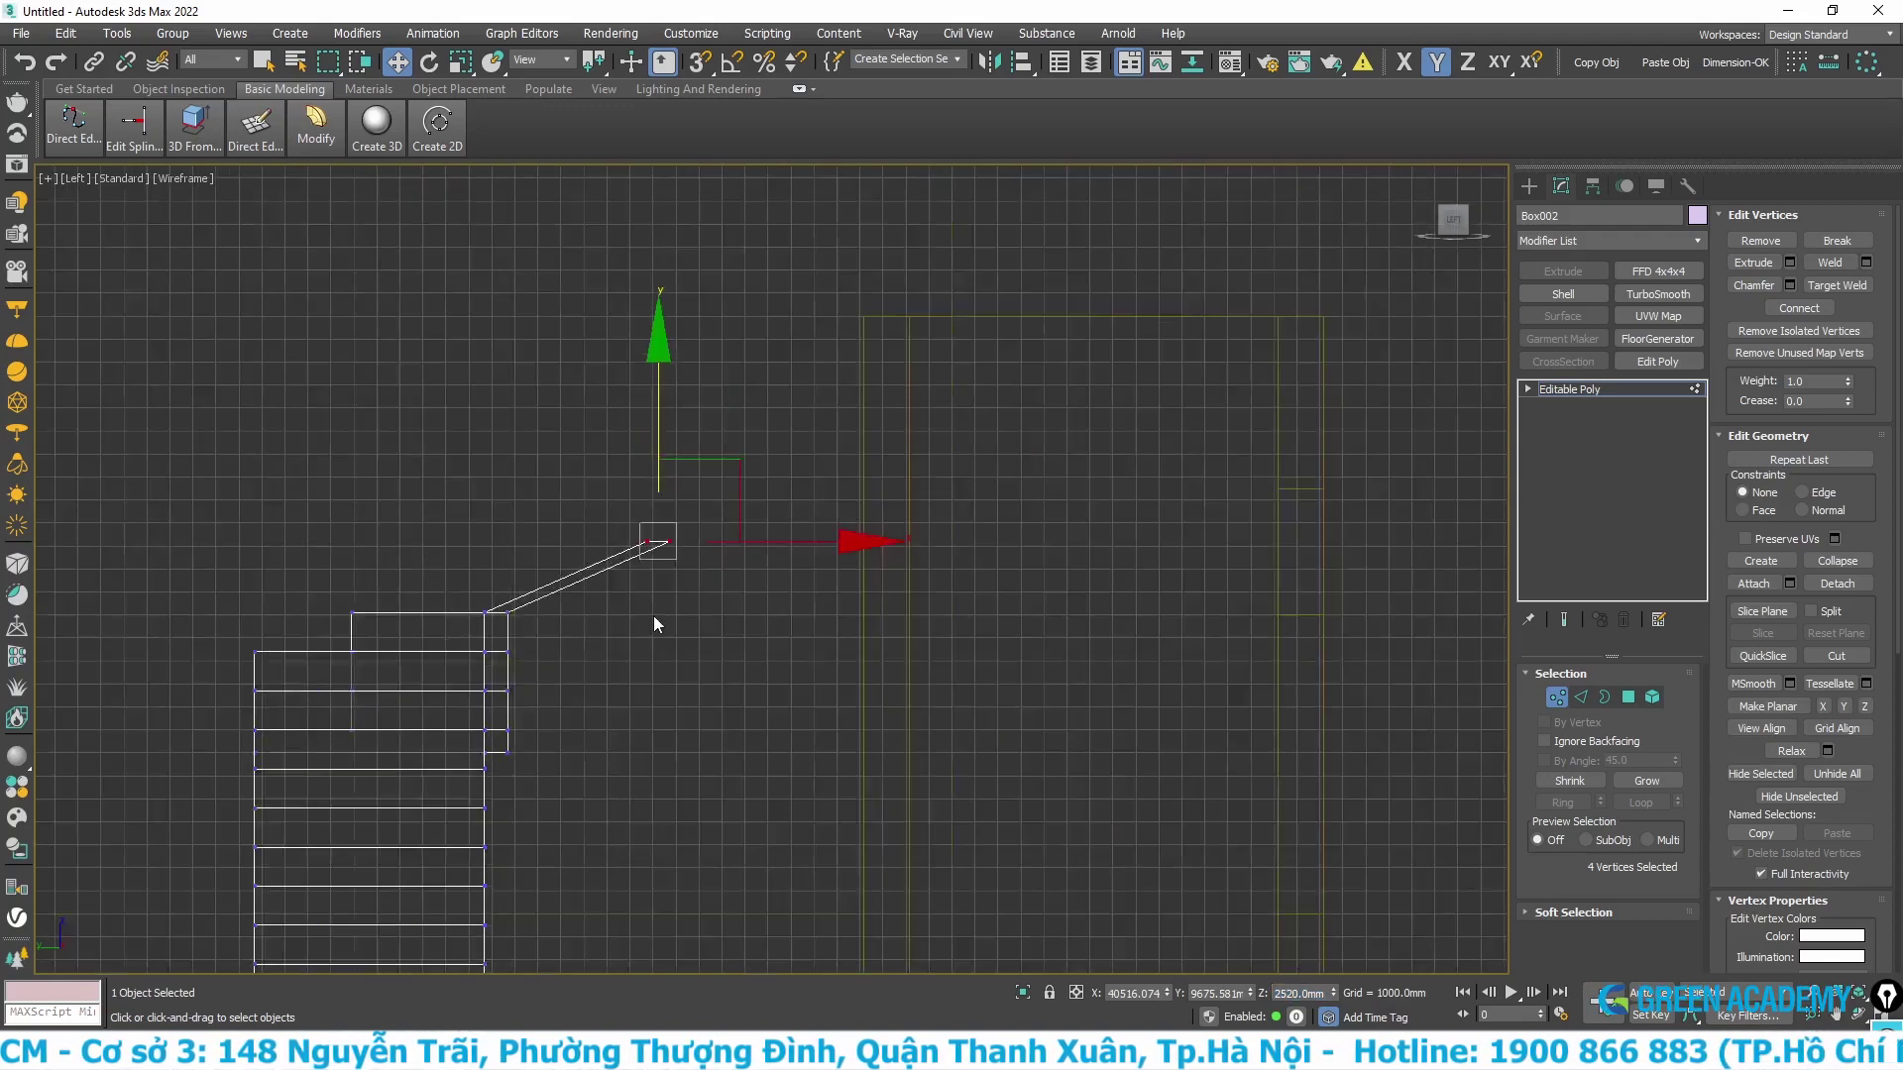
key("t")
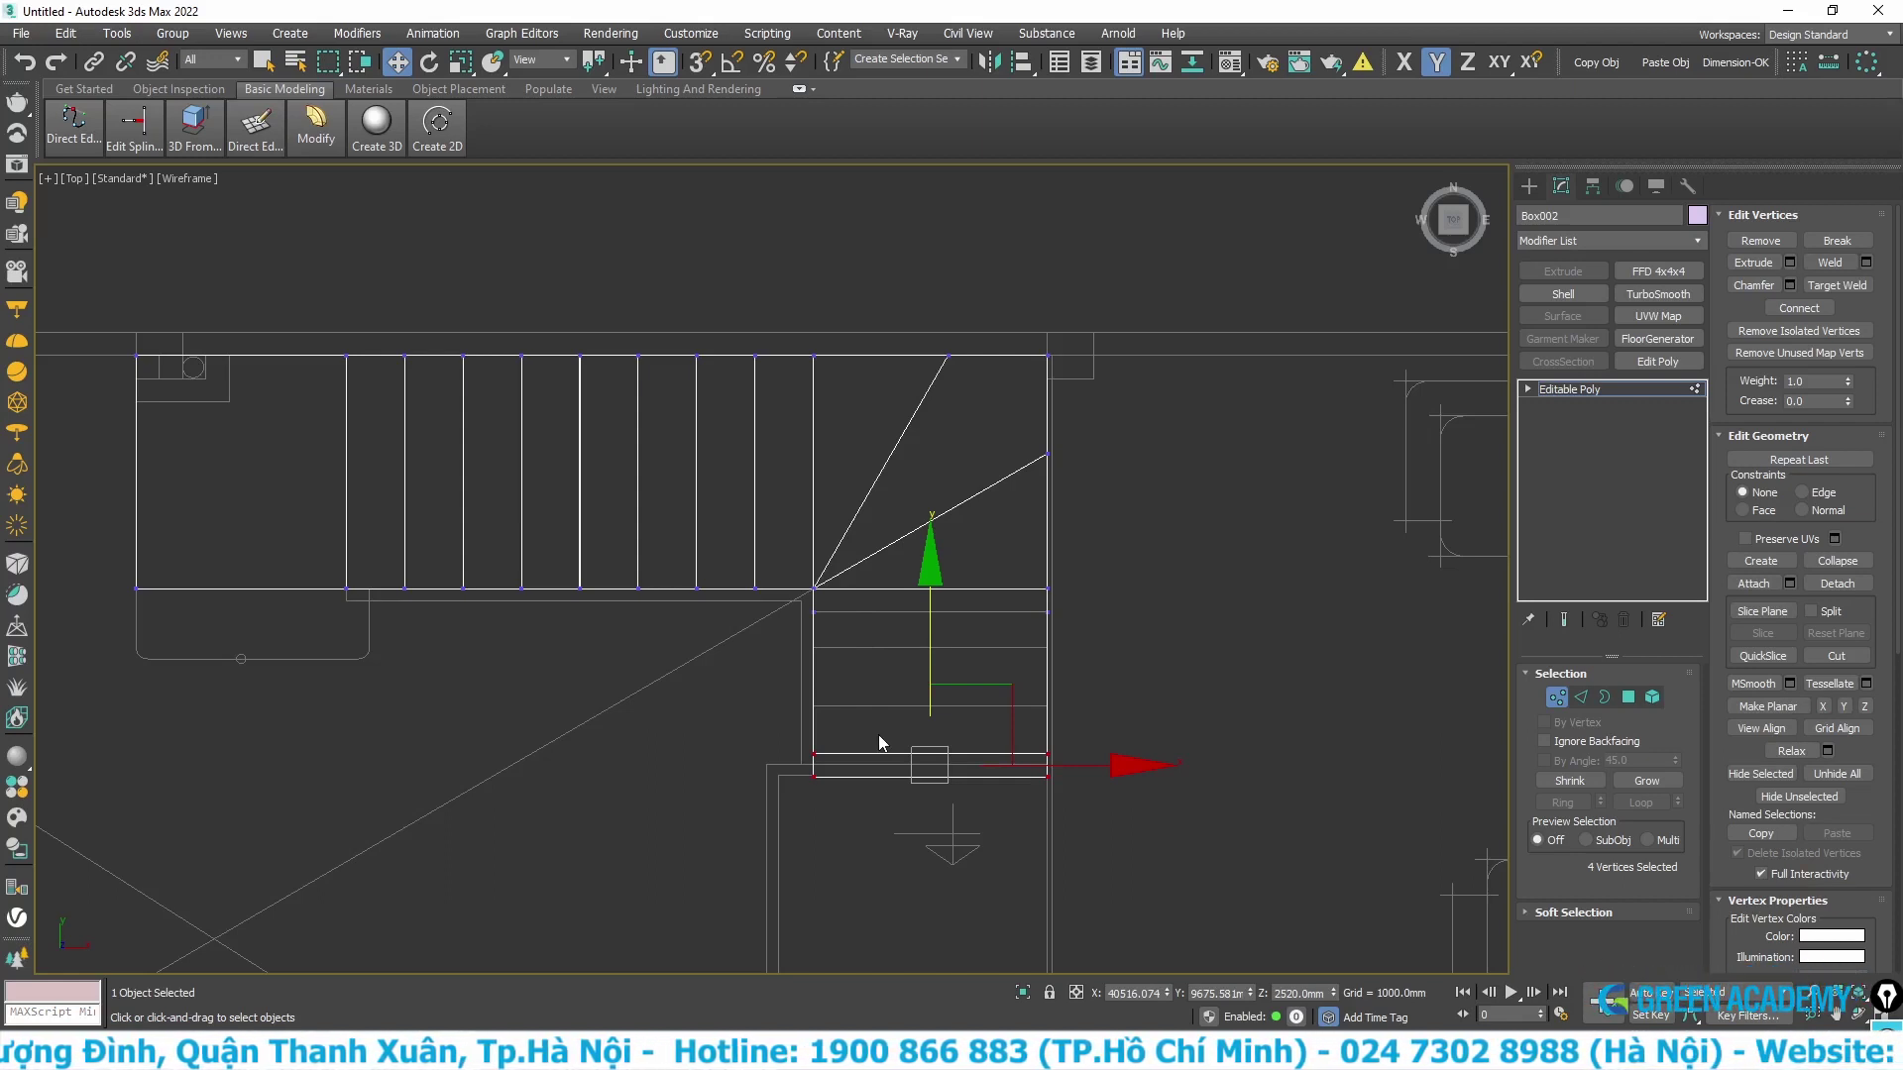
key("l")
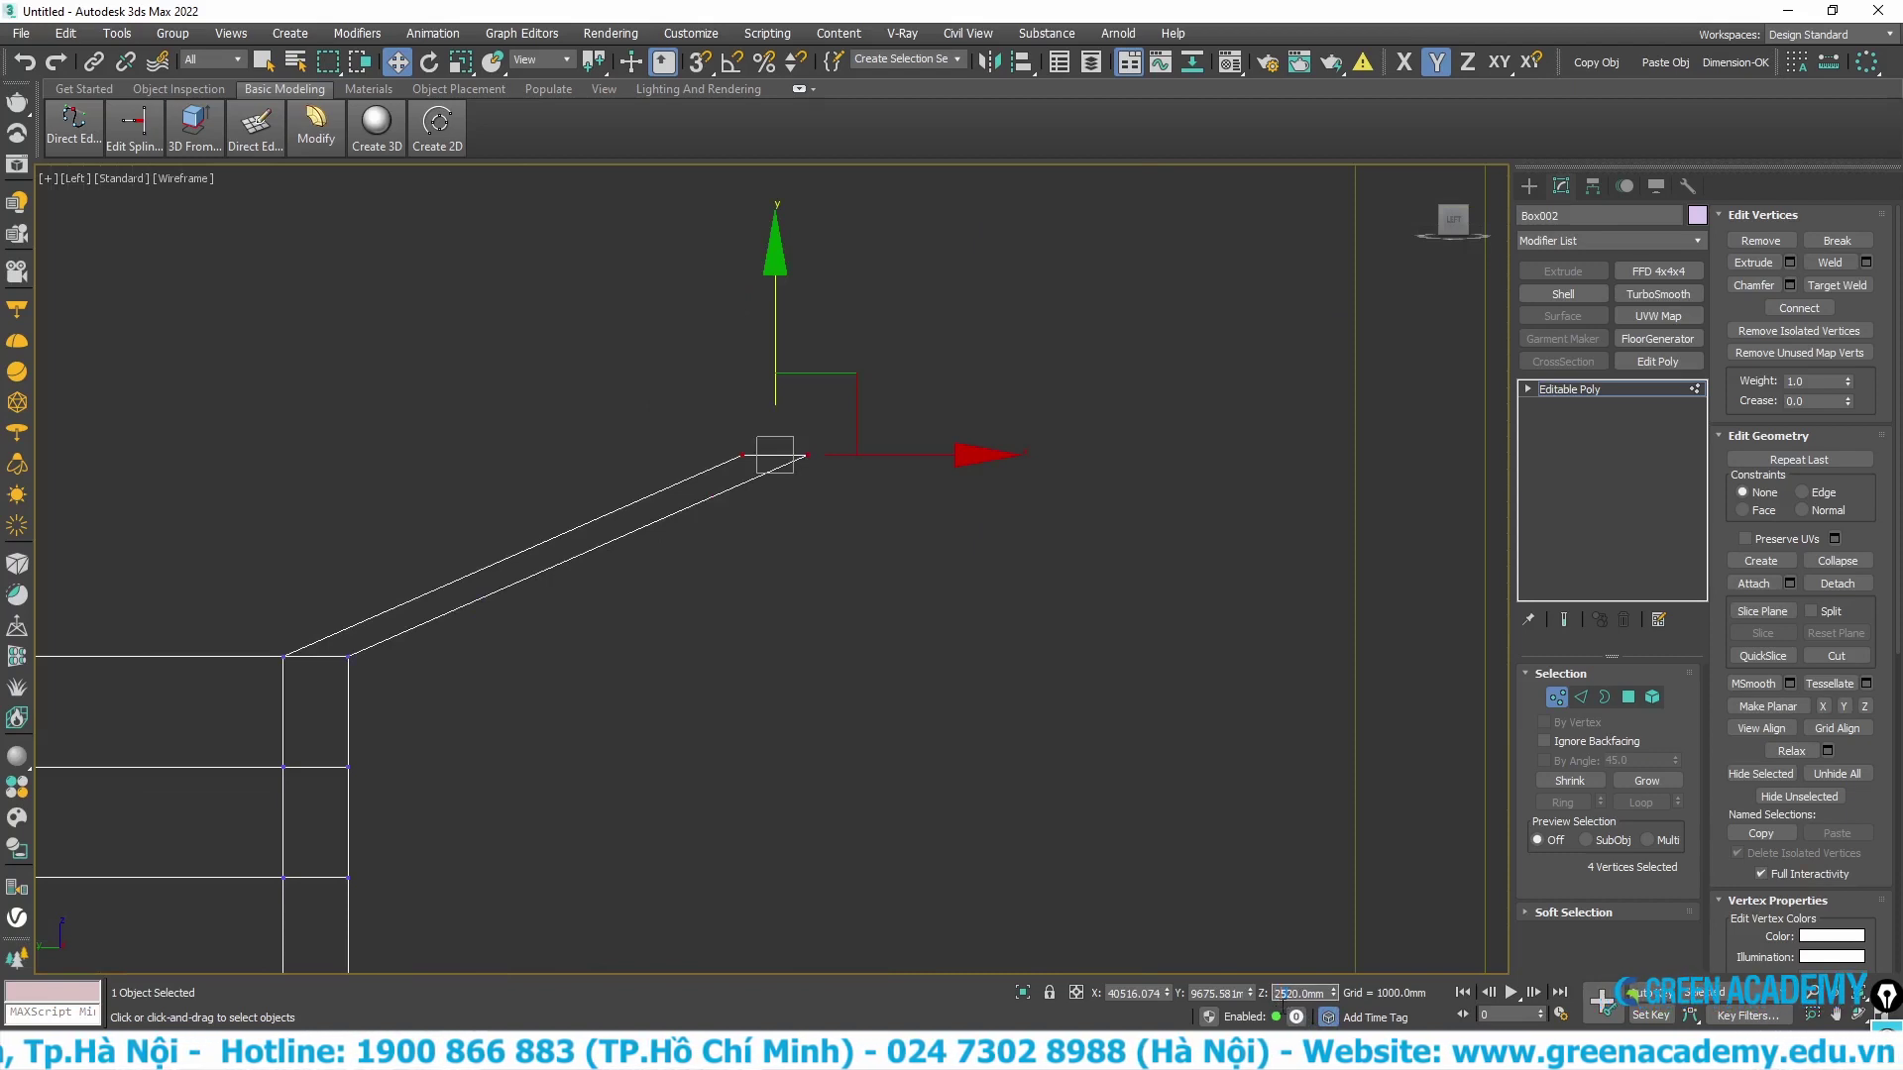
type("2720")
key("Return")
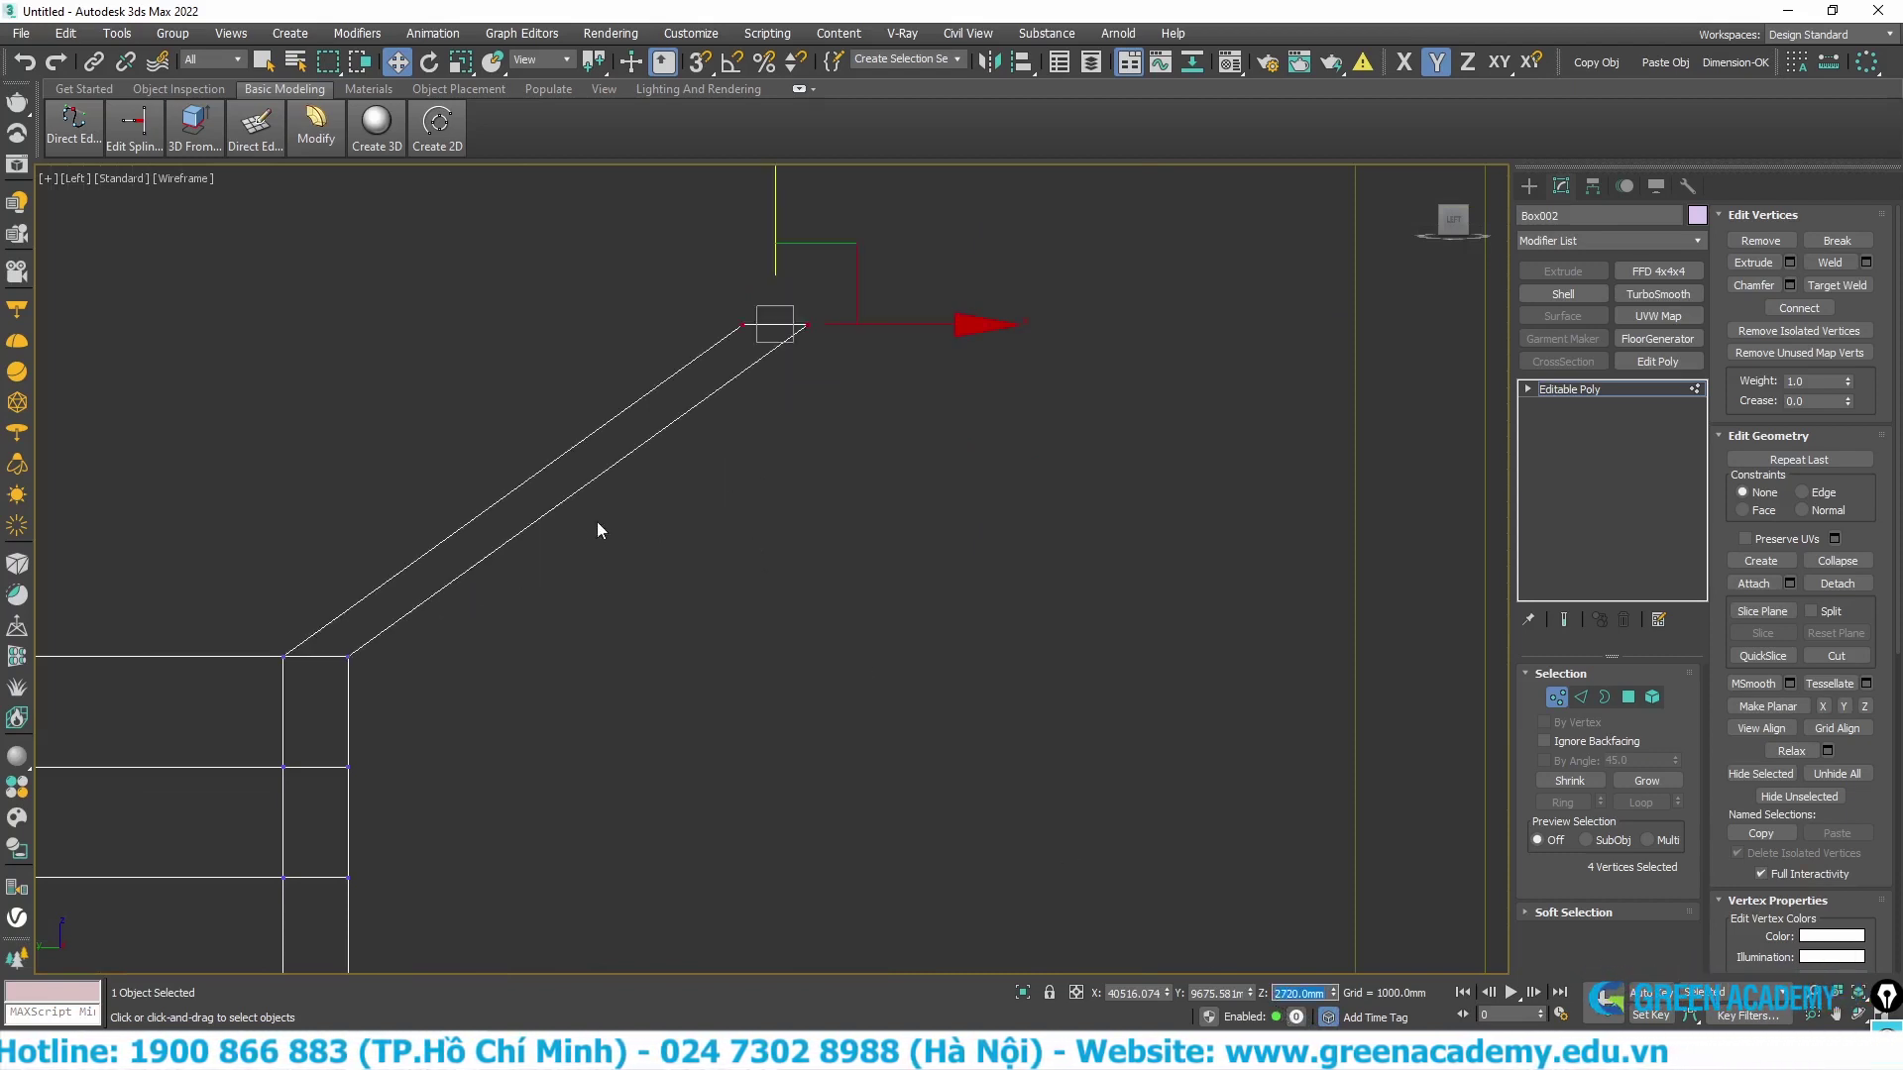
middle_click_drag(594, 531, 744, 518)
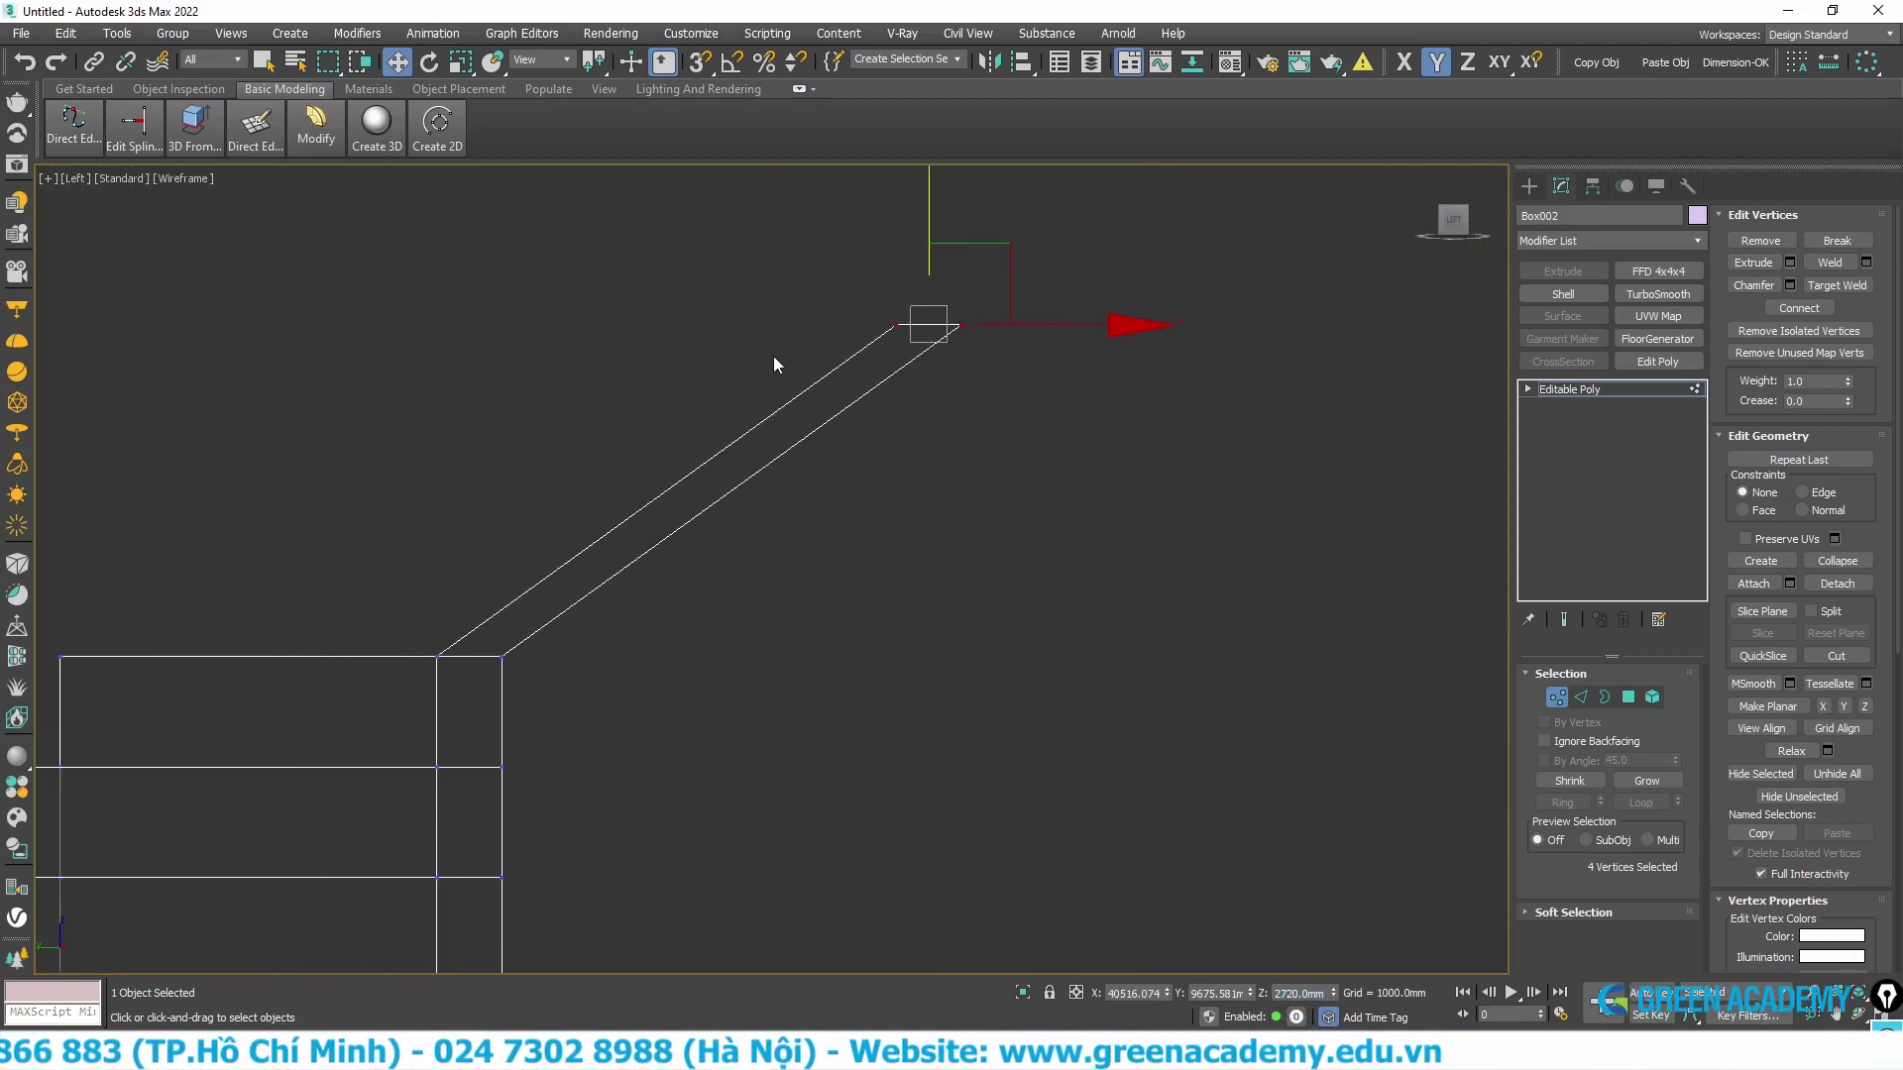
mouse_move(756, 429)
middle_mouse_down("alt")
mouse_move(701, 488)
mouse_move(803, 594)
middle_mouse_up("alt")
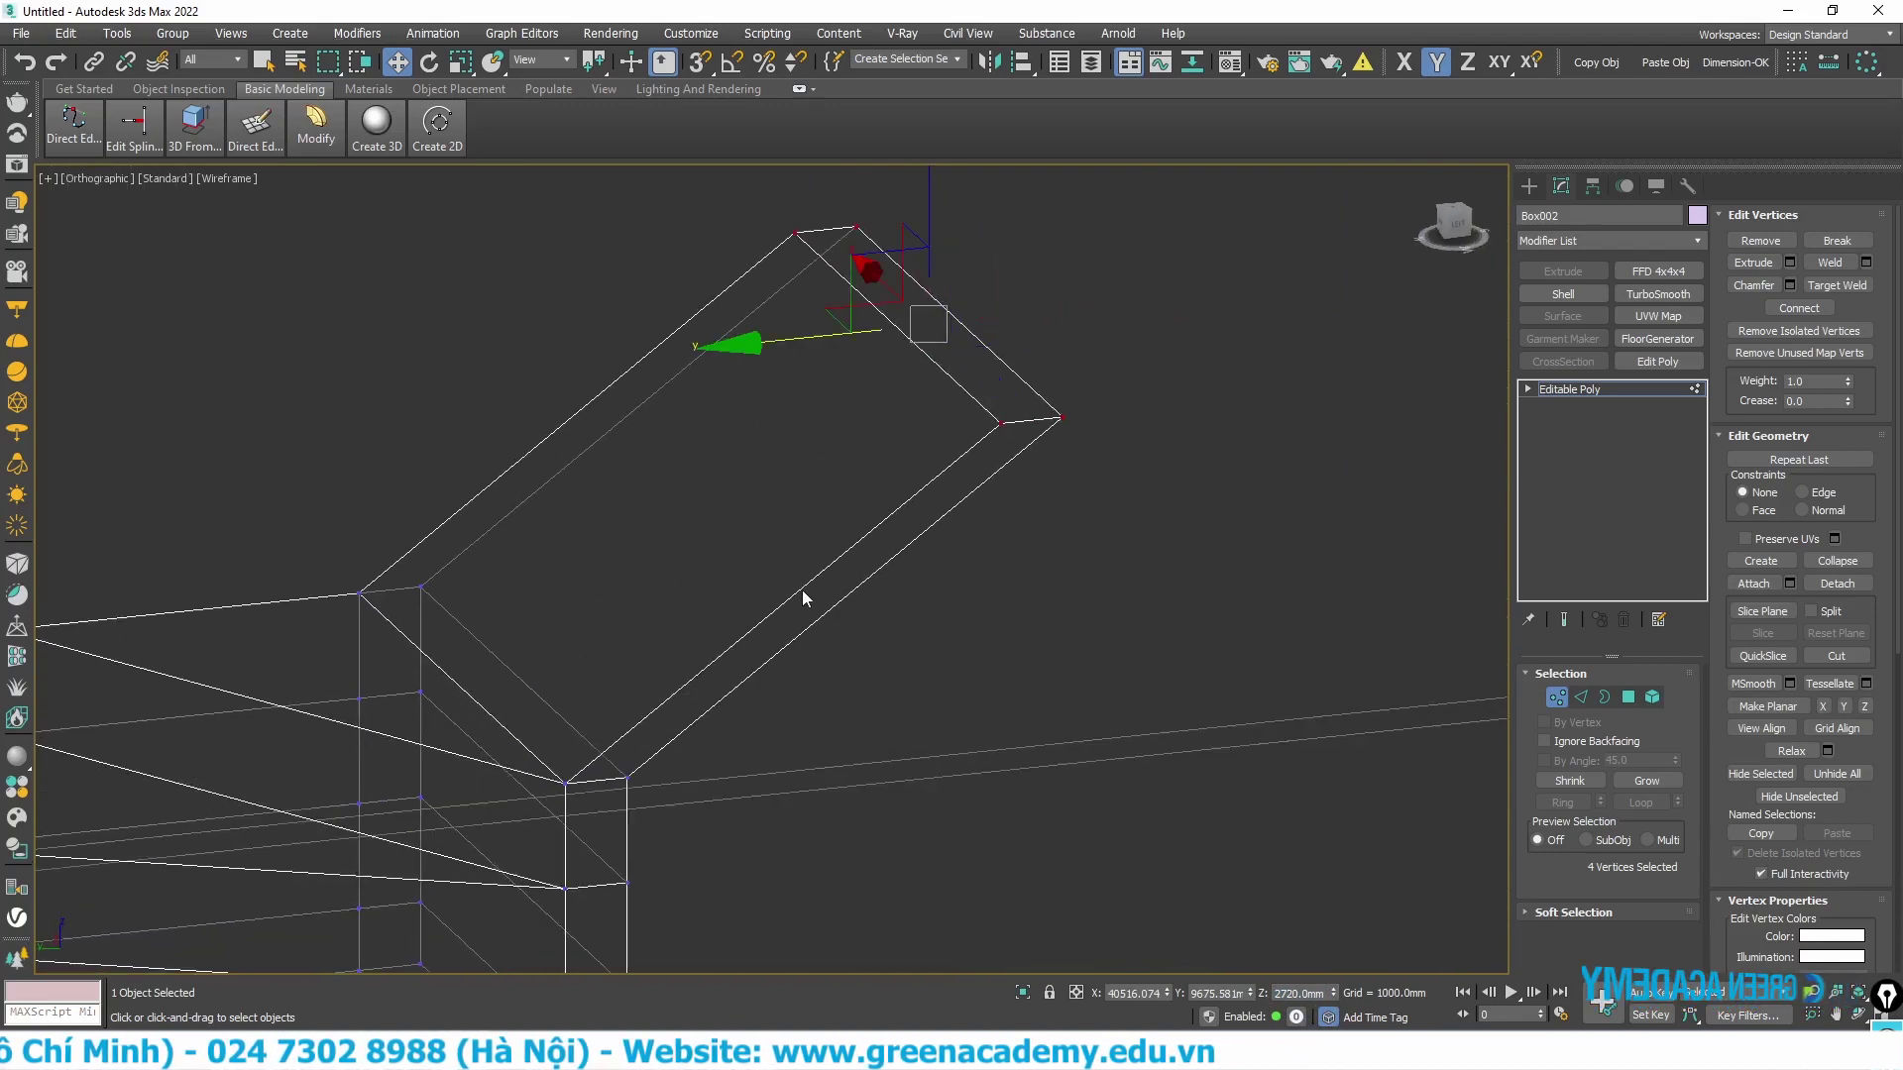
- Select both long edges of the sloped slab, with shaded faces and edge lines shown
key("p")
scroll(803, 598, "up", 2)
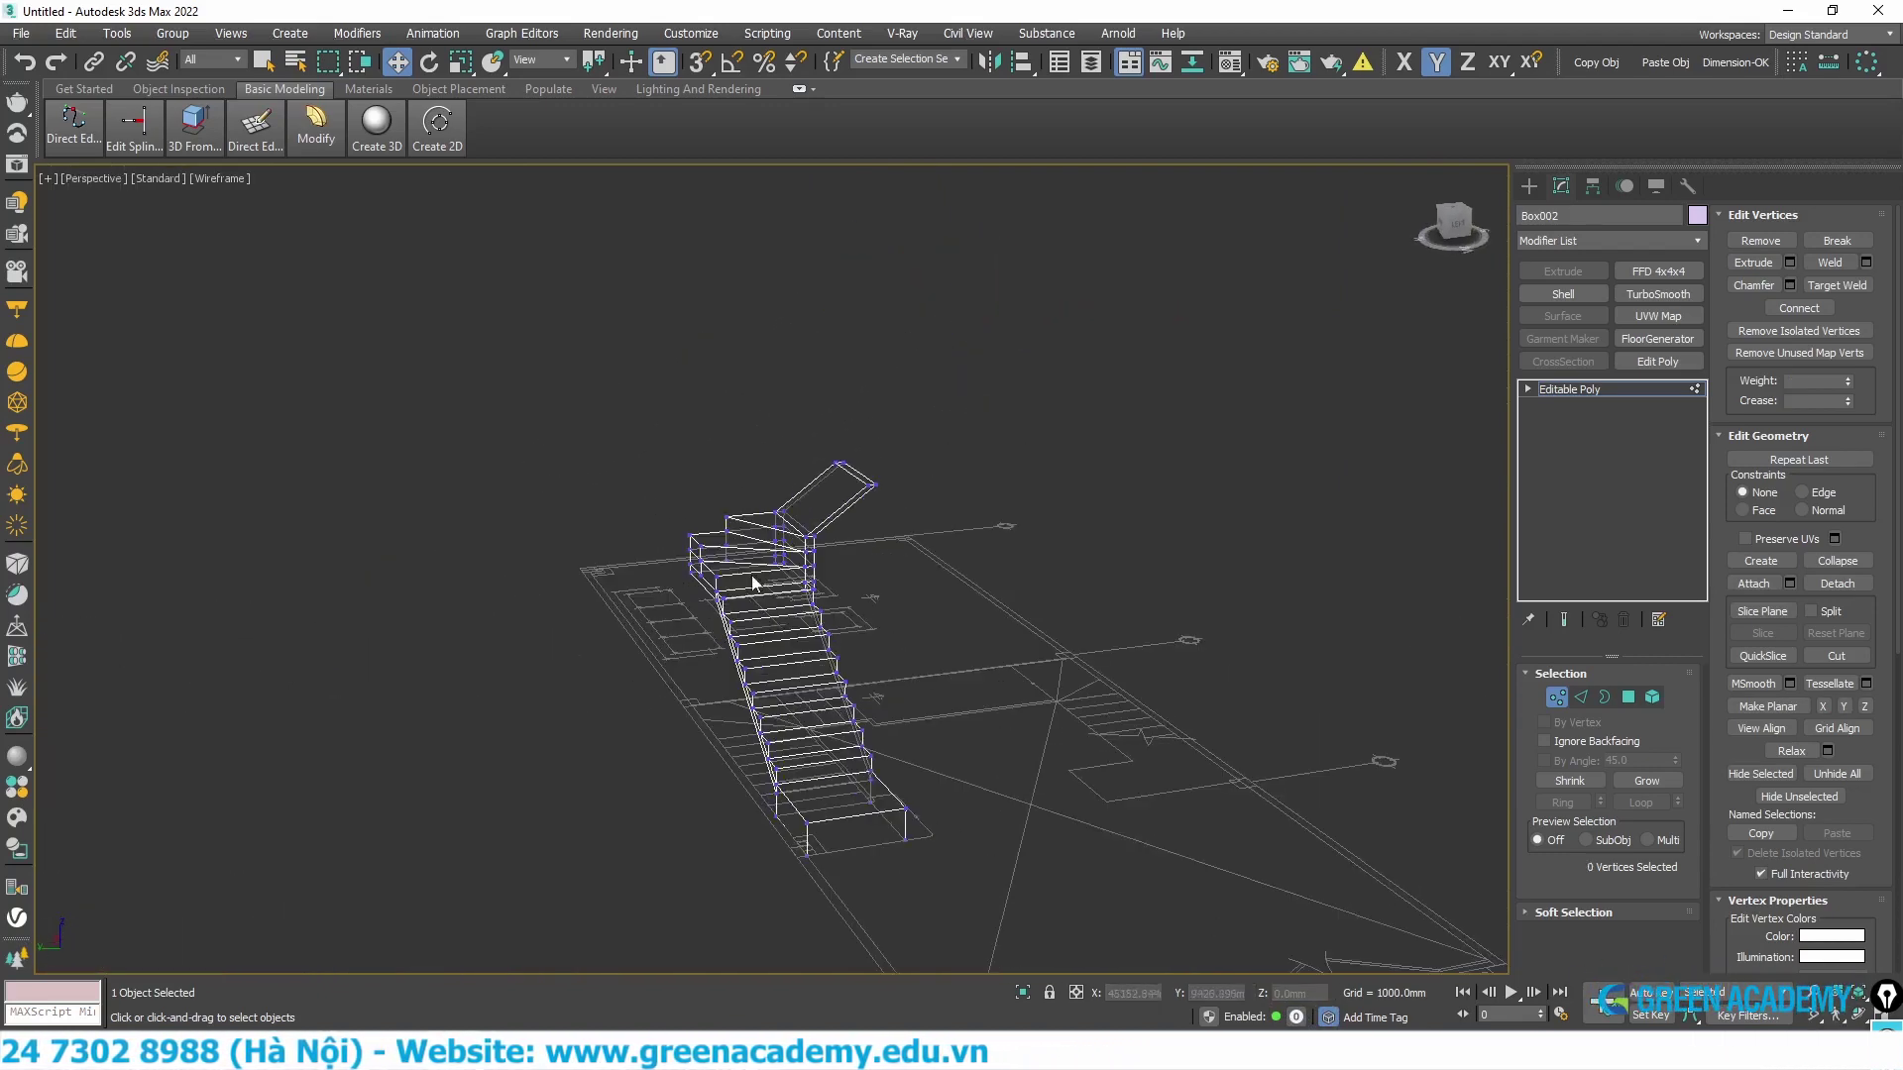
scroll(813, 605, "up", 3)
scroll(936, 627, "up", 4)
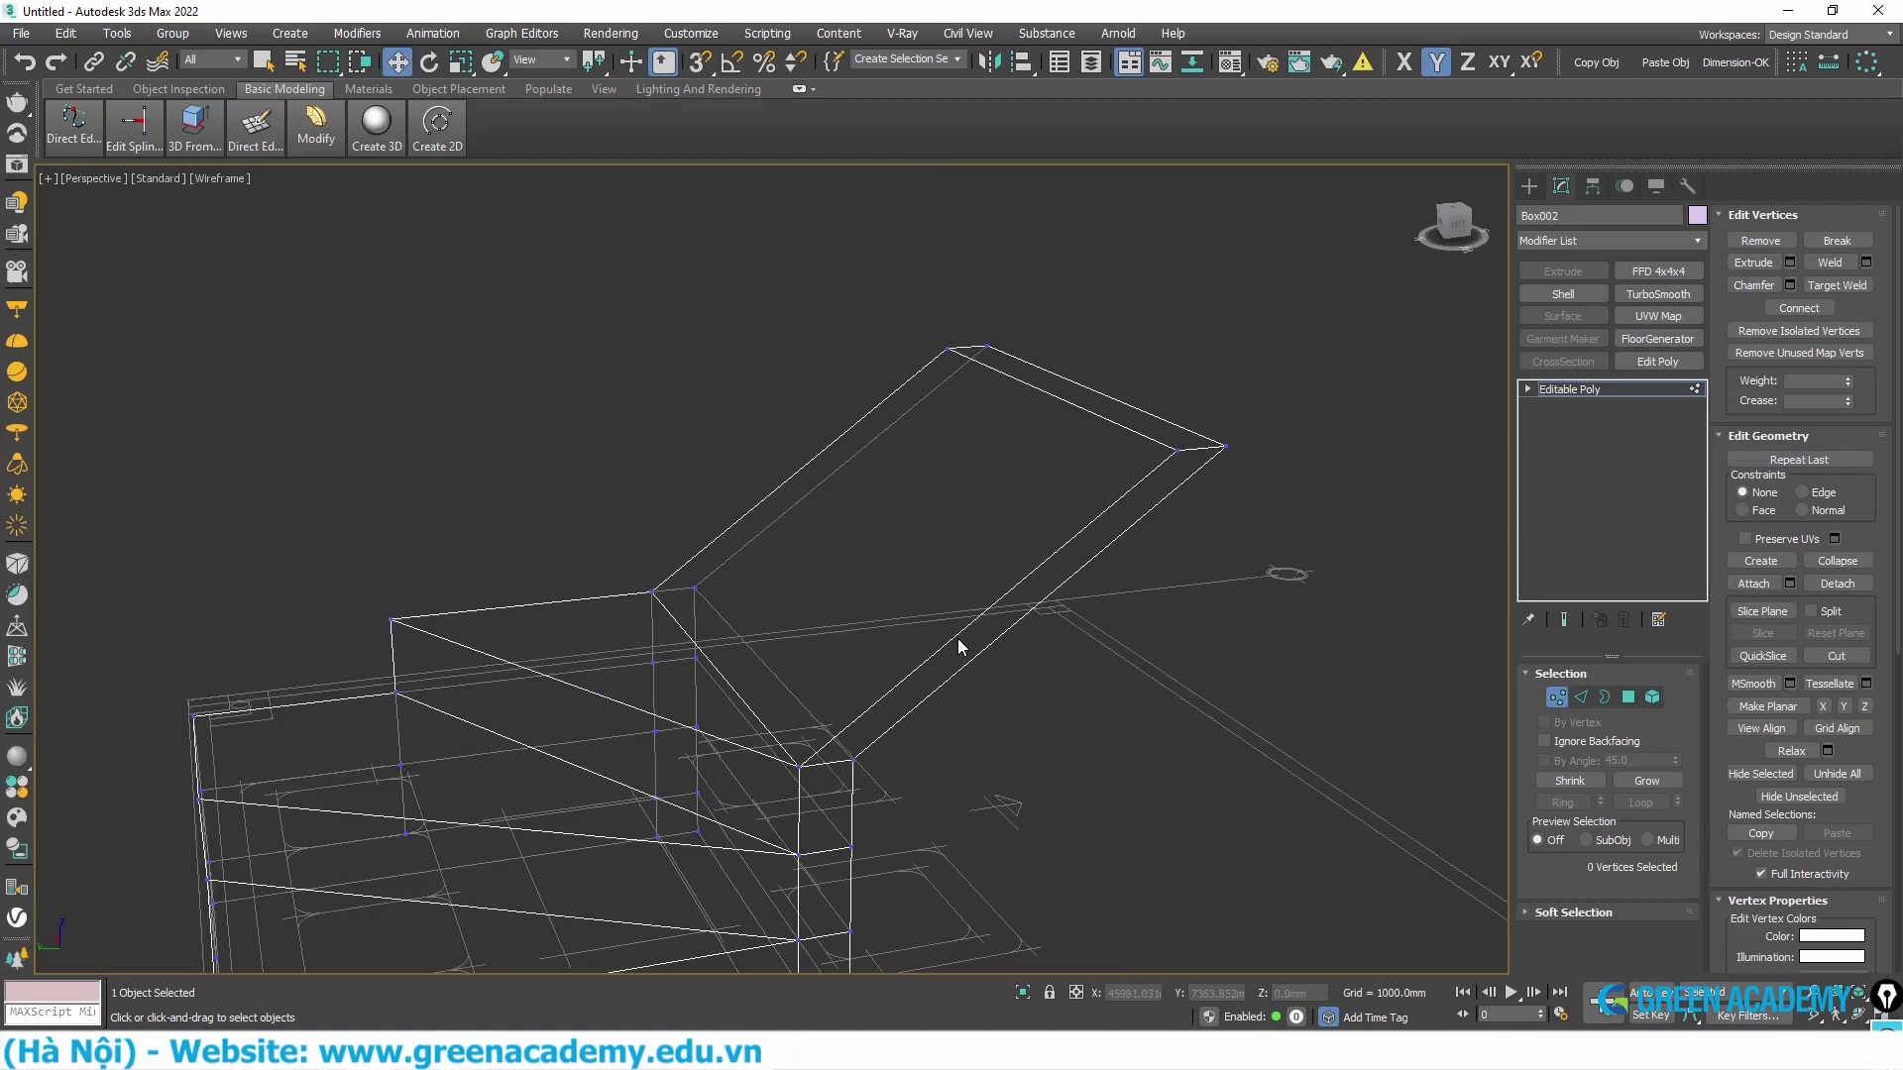
key("2")
left_click(957, 638)
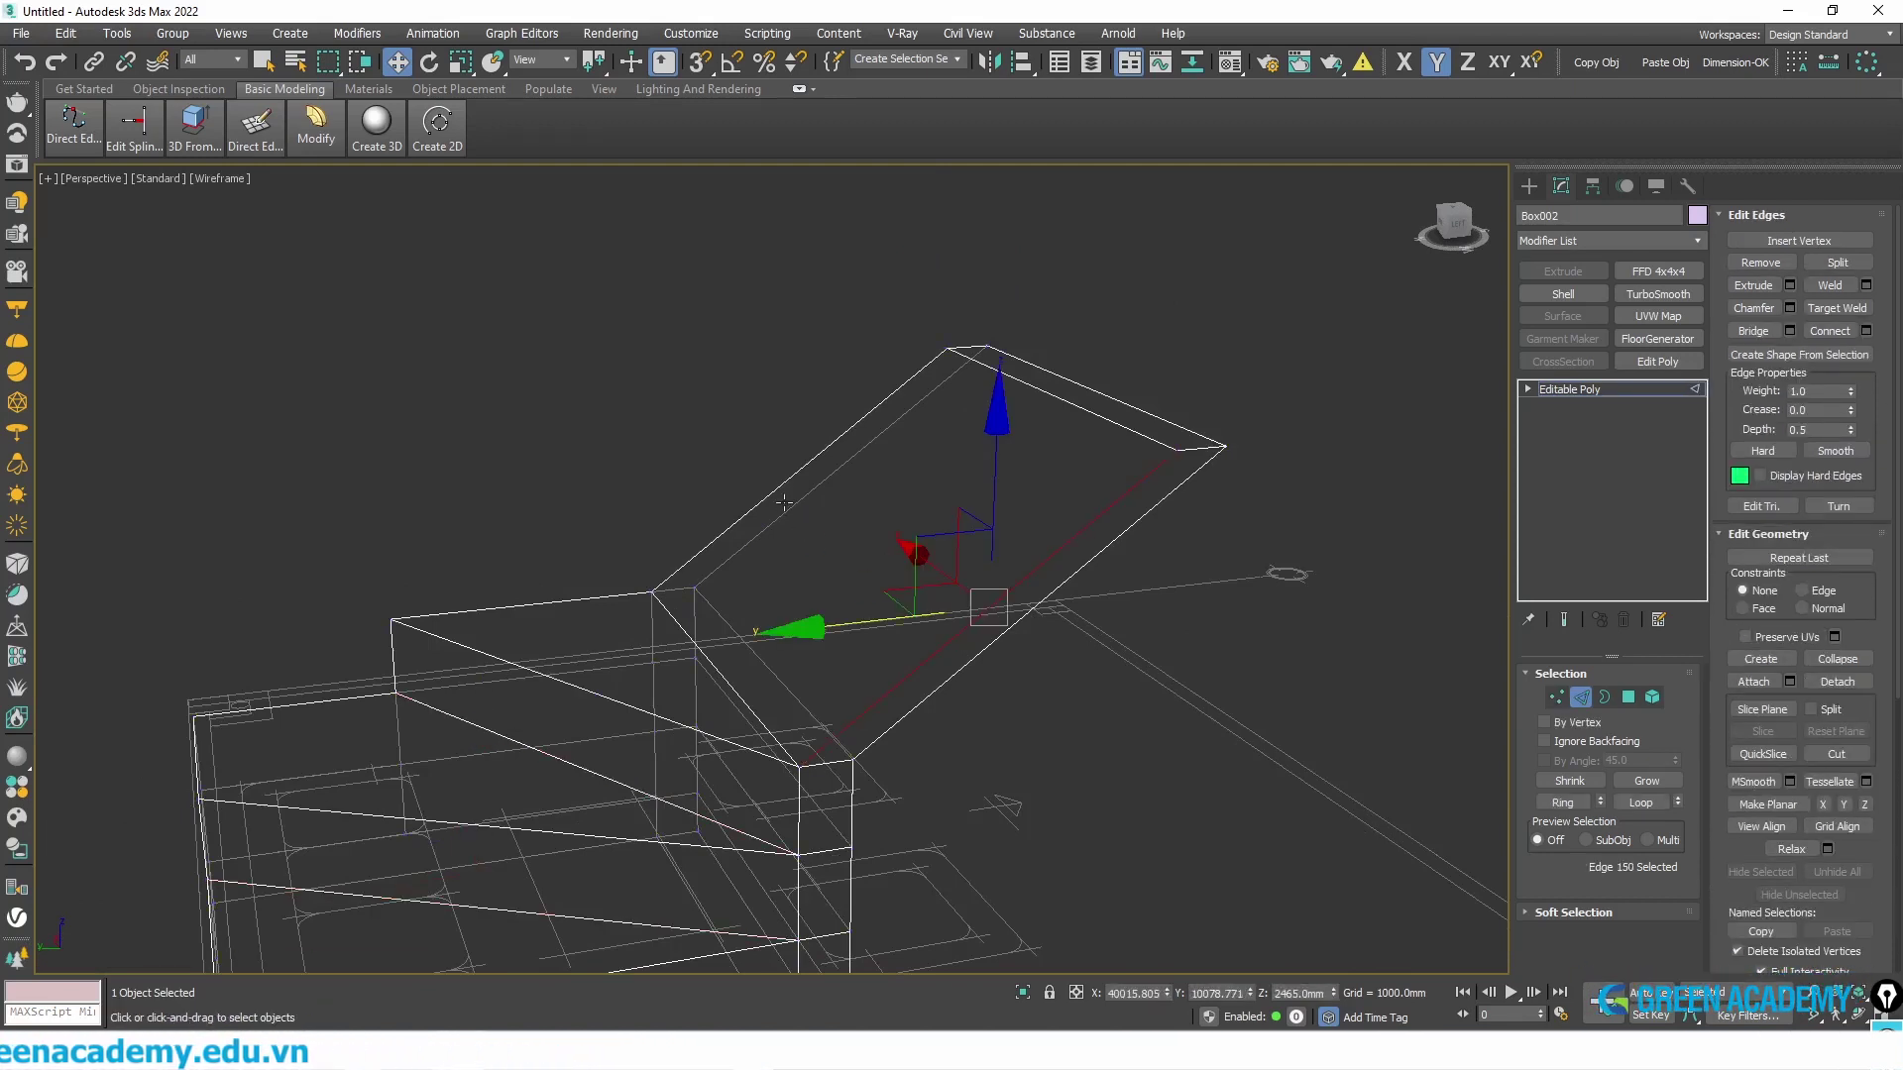
key("F3")
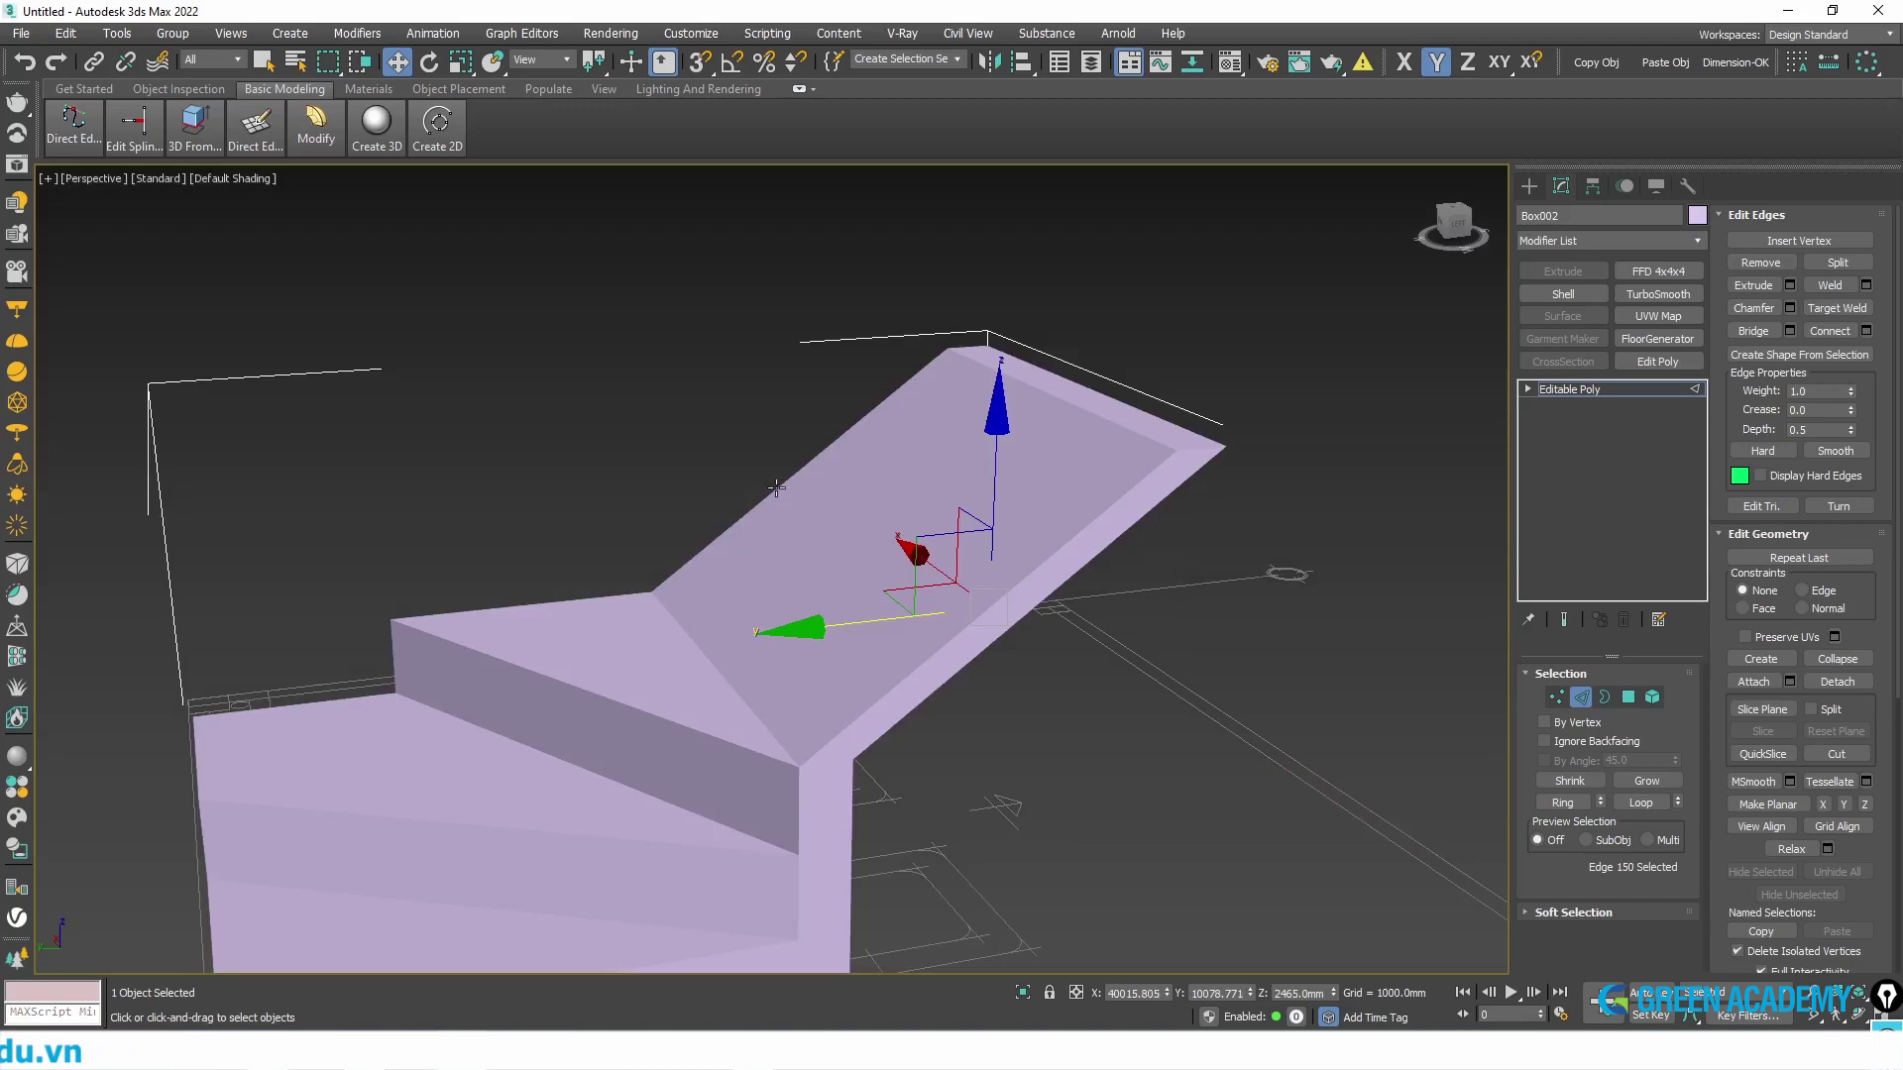
key("F4")
left_click(781, 482)
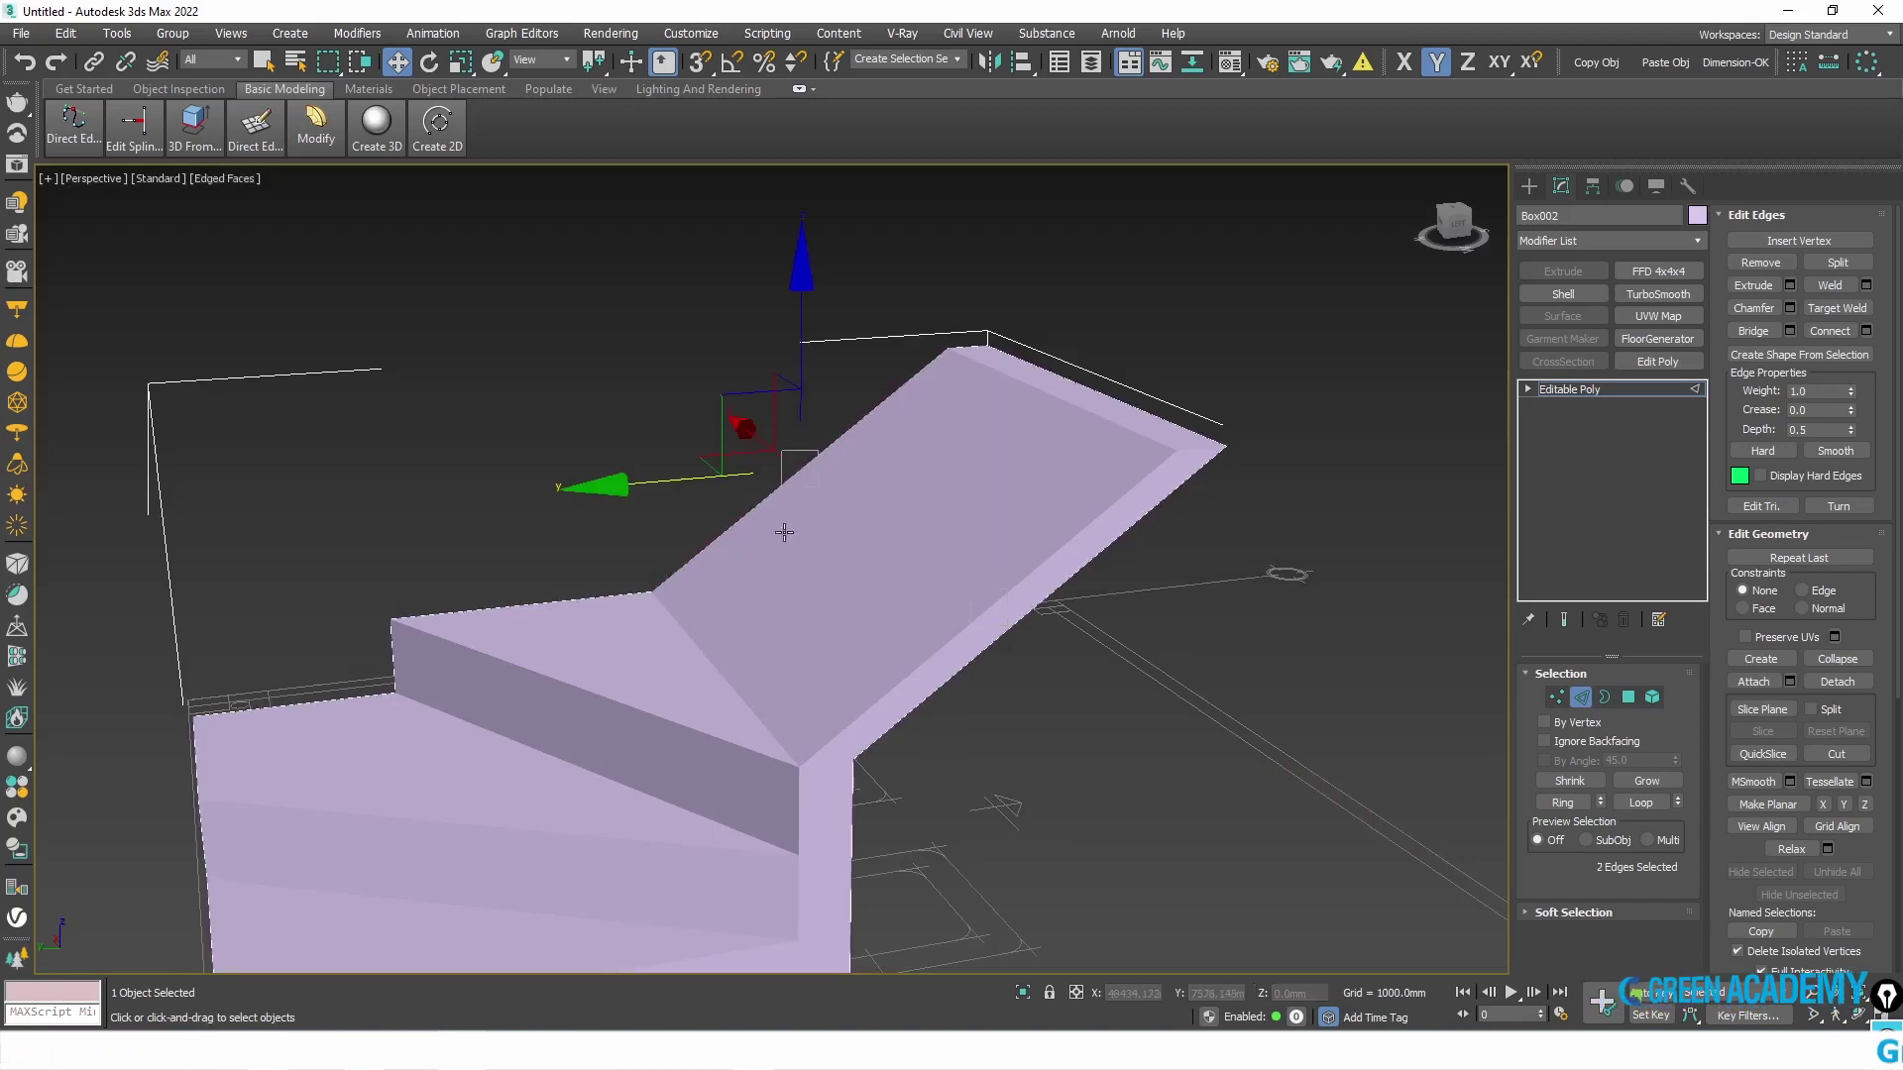
- Connect the two long edges with 2 segments across the slab
scroll(783, 561, "up", 3)
scroll(800, 574, "up", 3)
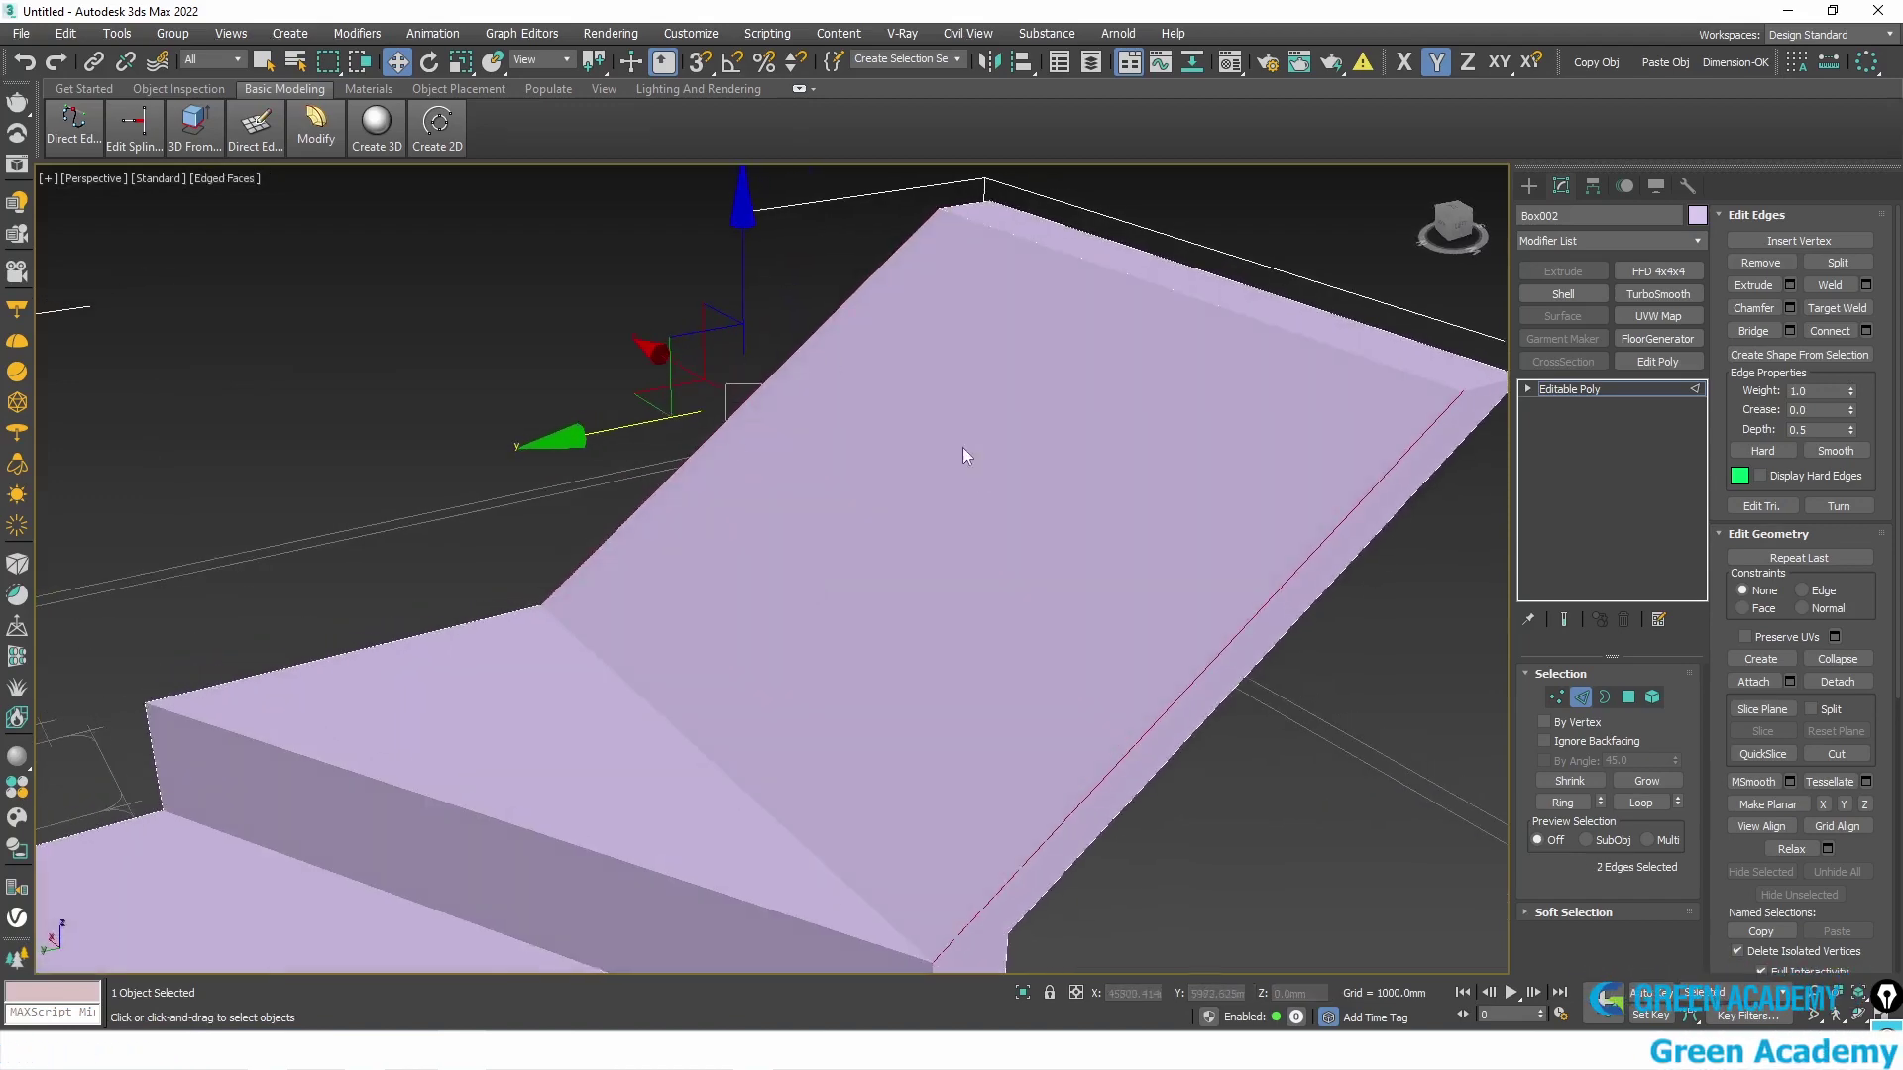
right_click(1062, 610)
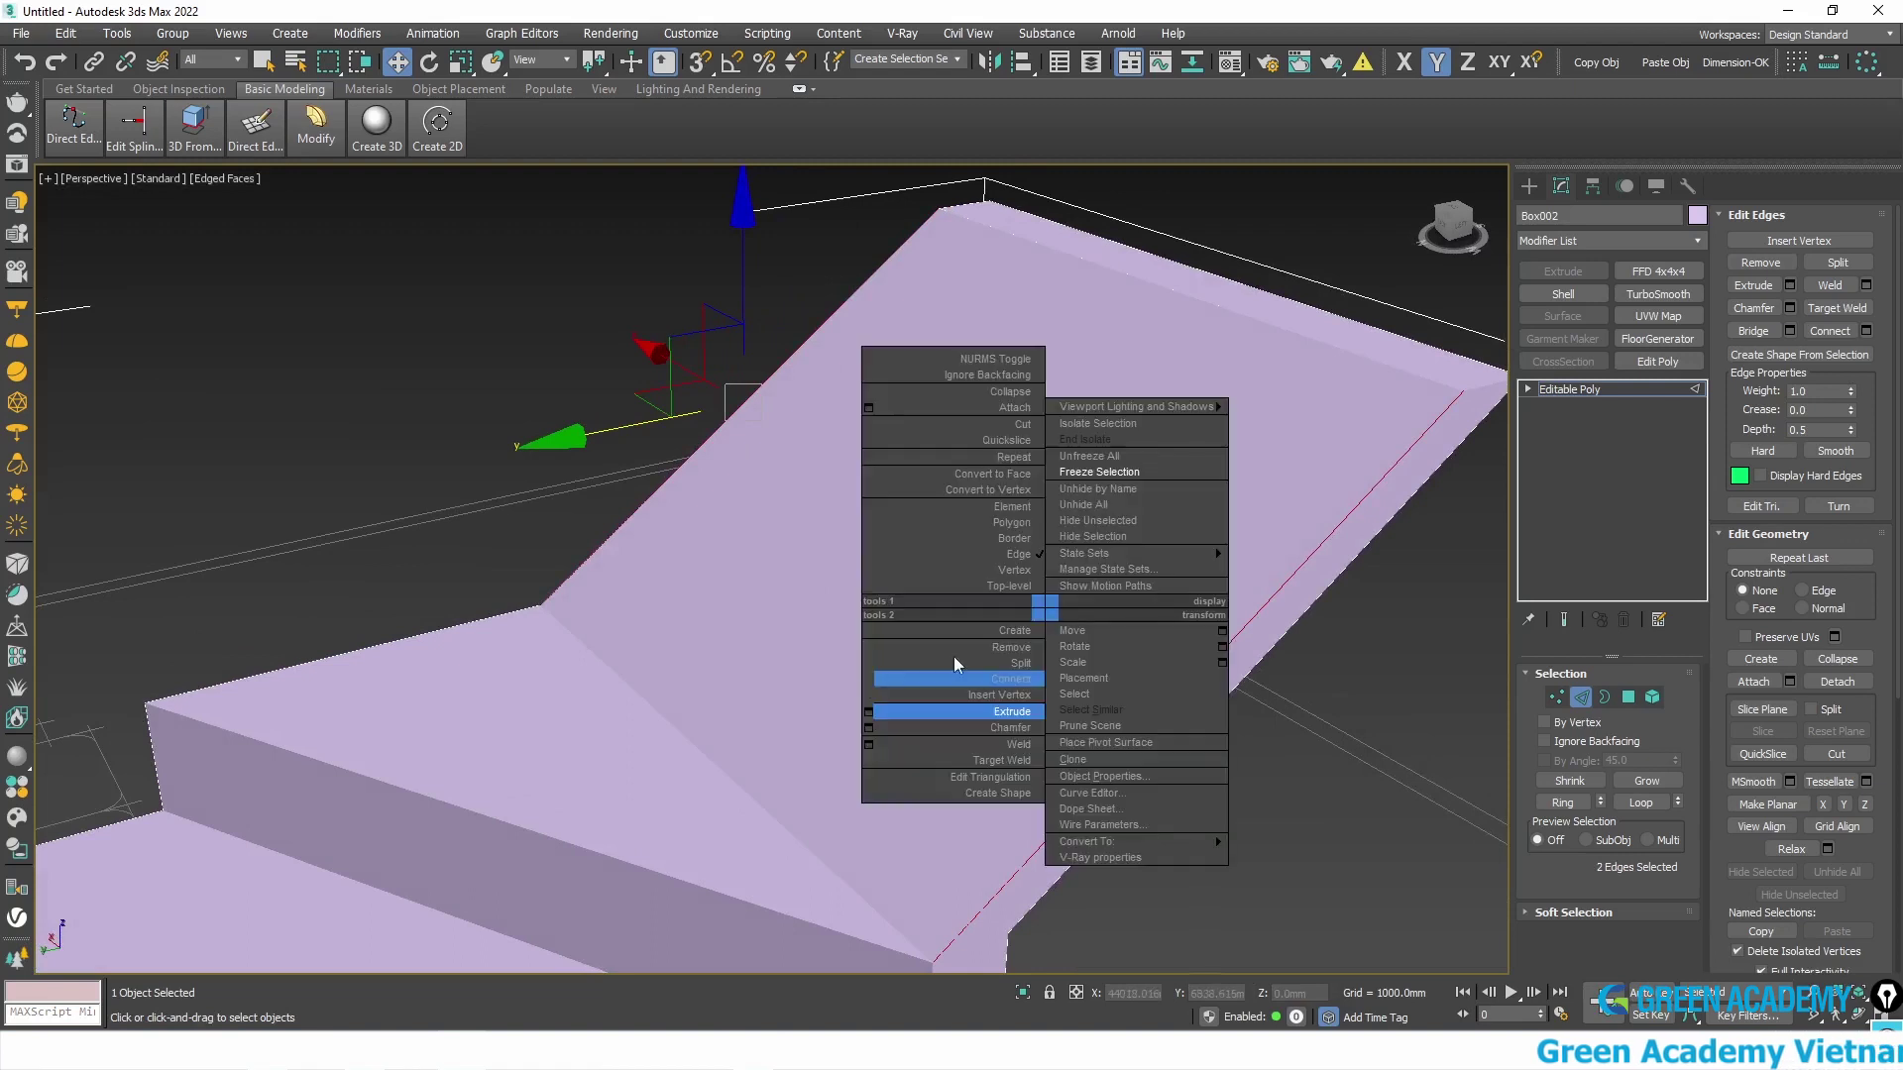
left_click(877, 684)
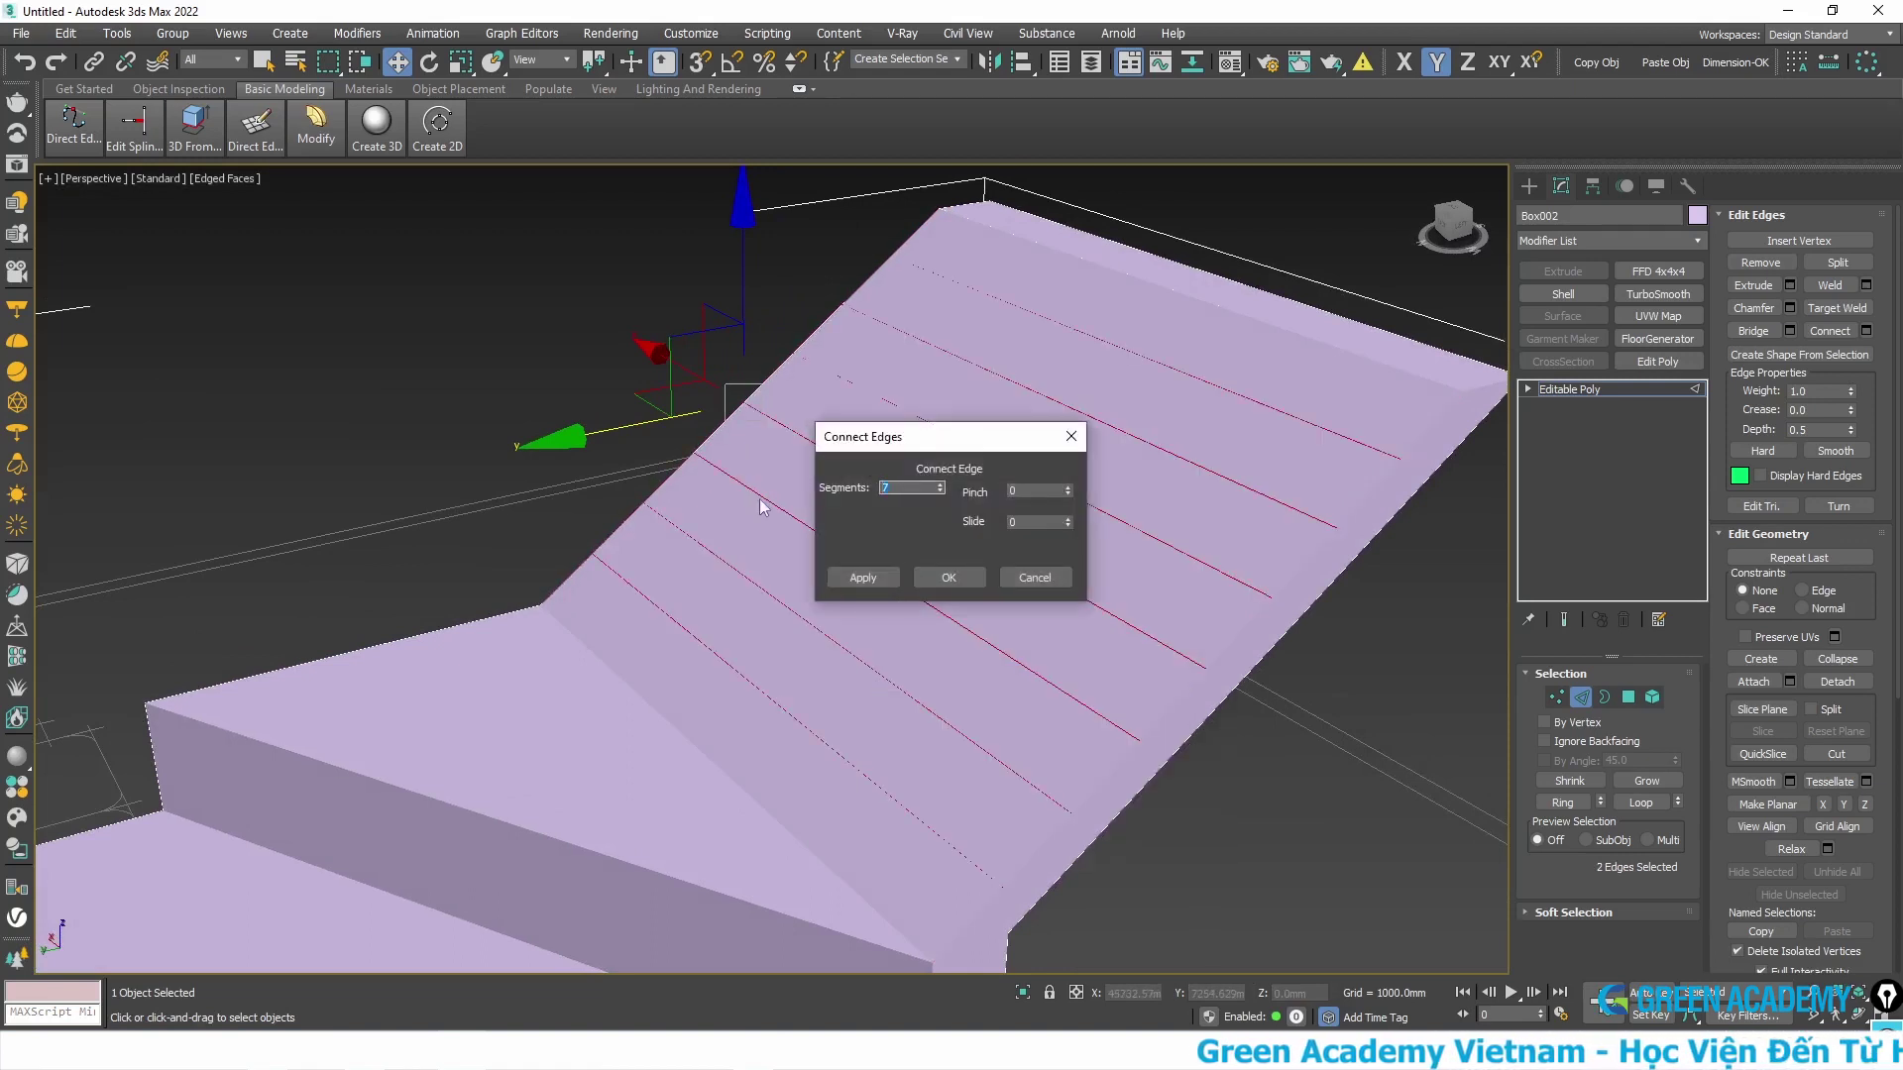
left_click(944, 575)
scroll(842, 650, "down", 3)
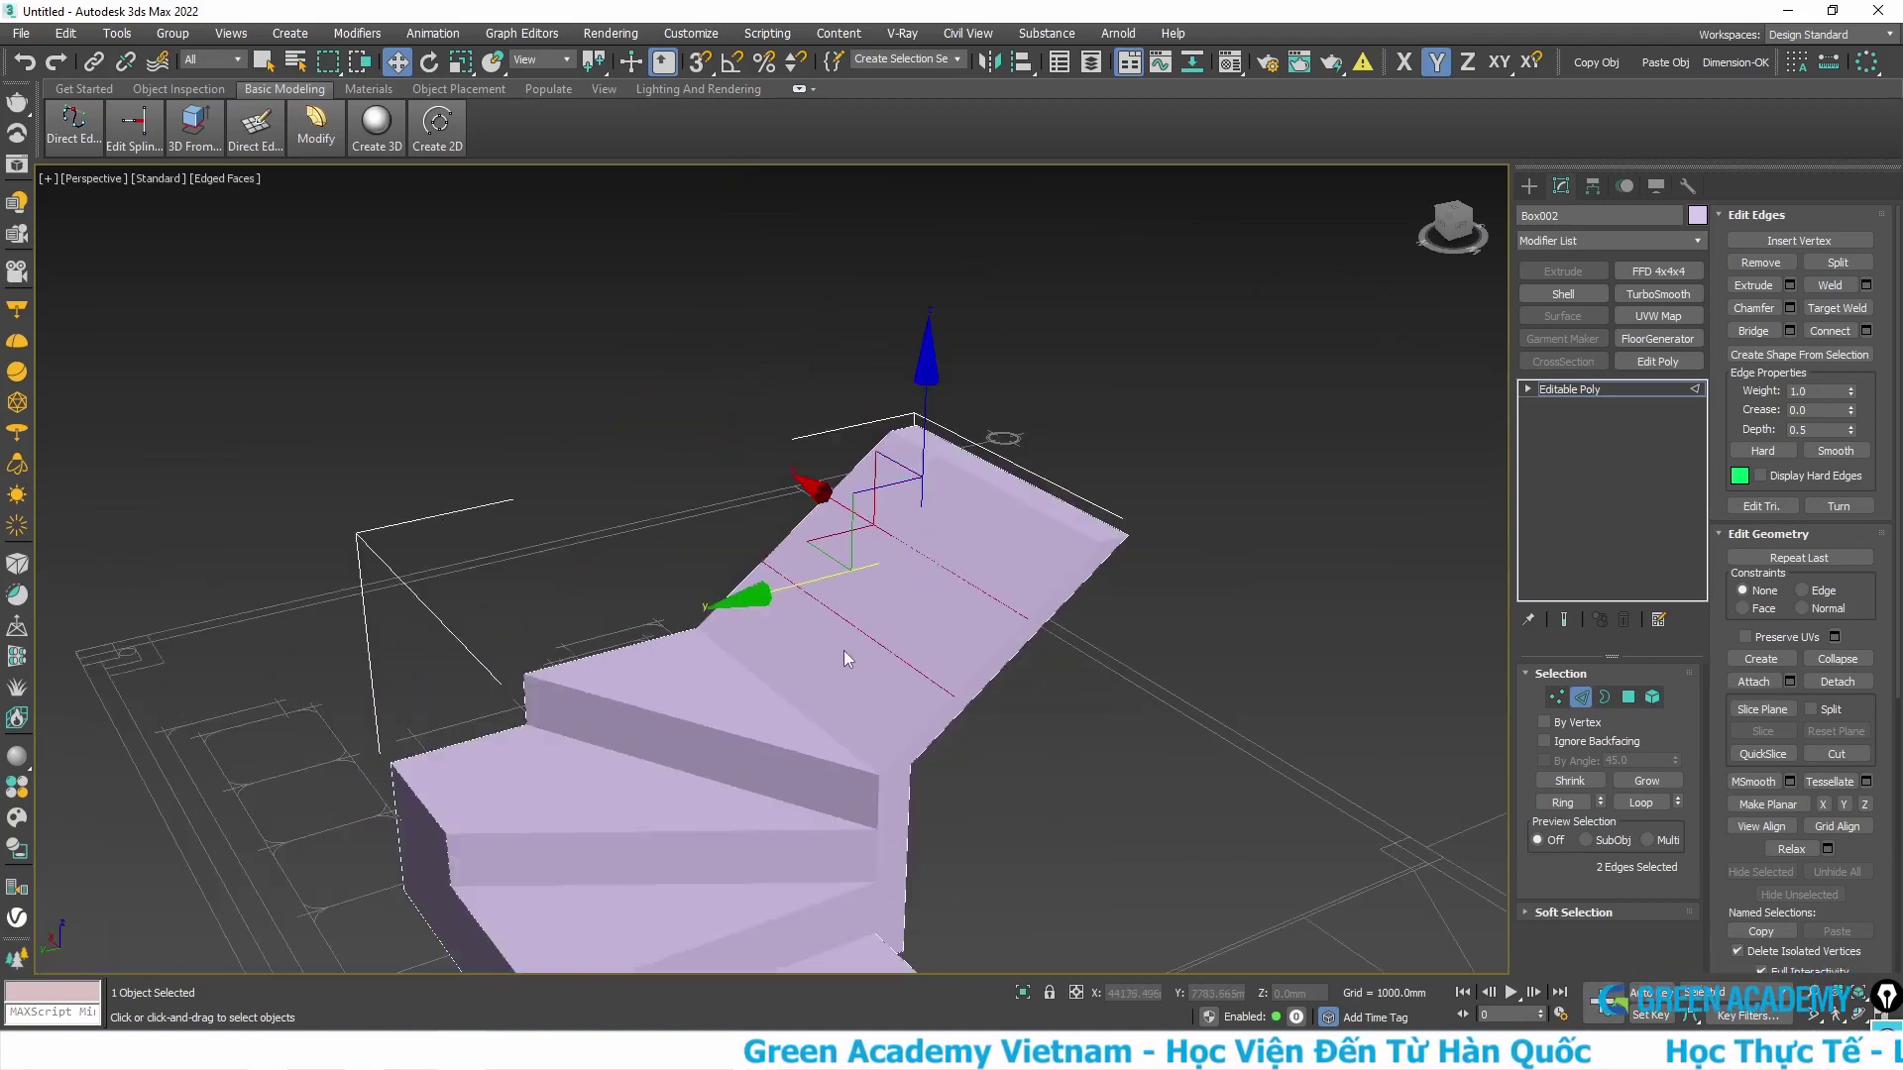
scroll(830, 644, "up", 2)
middle_click_drag(830, 680, 825, 602)
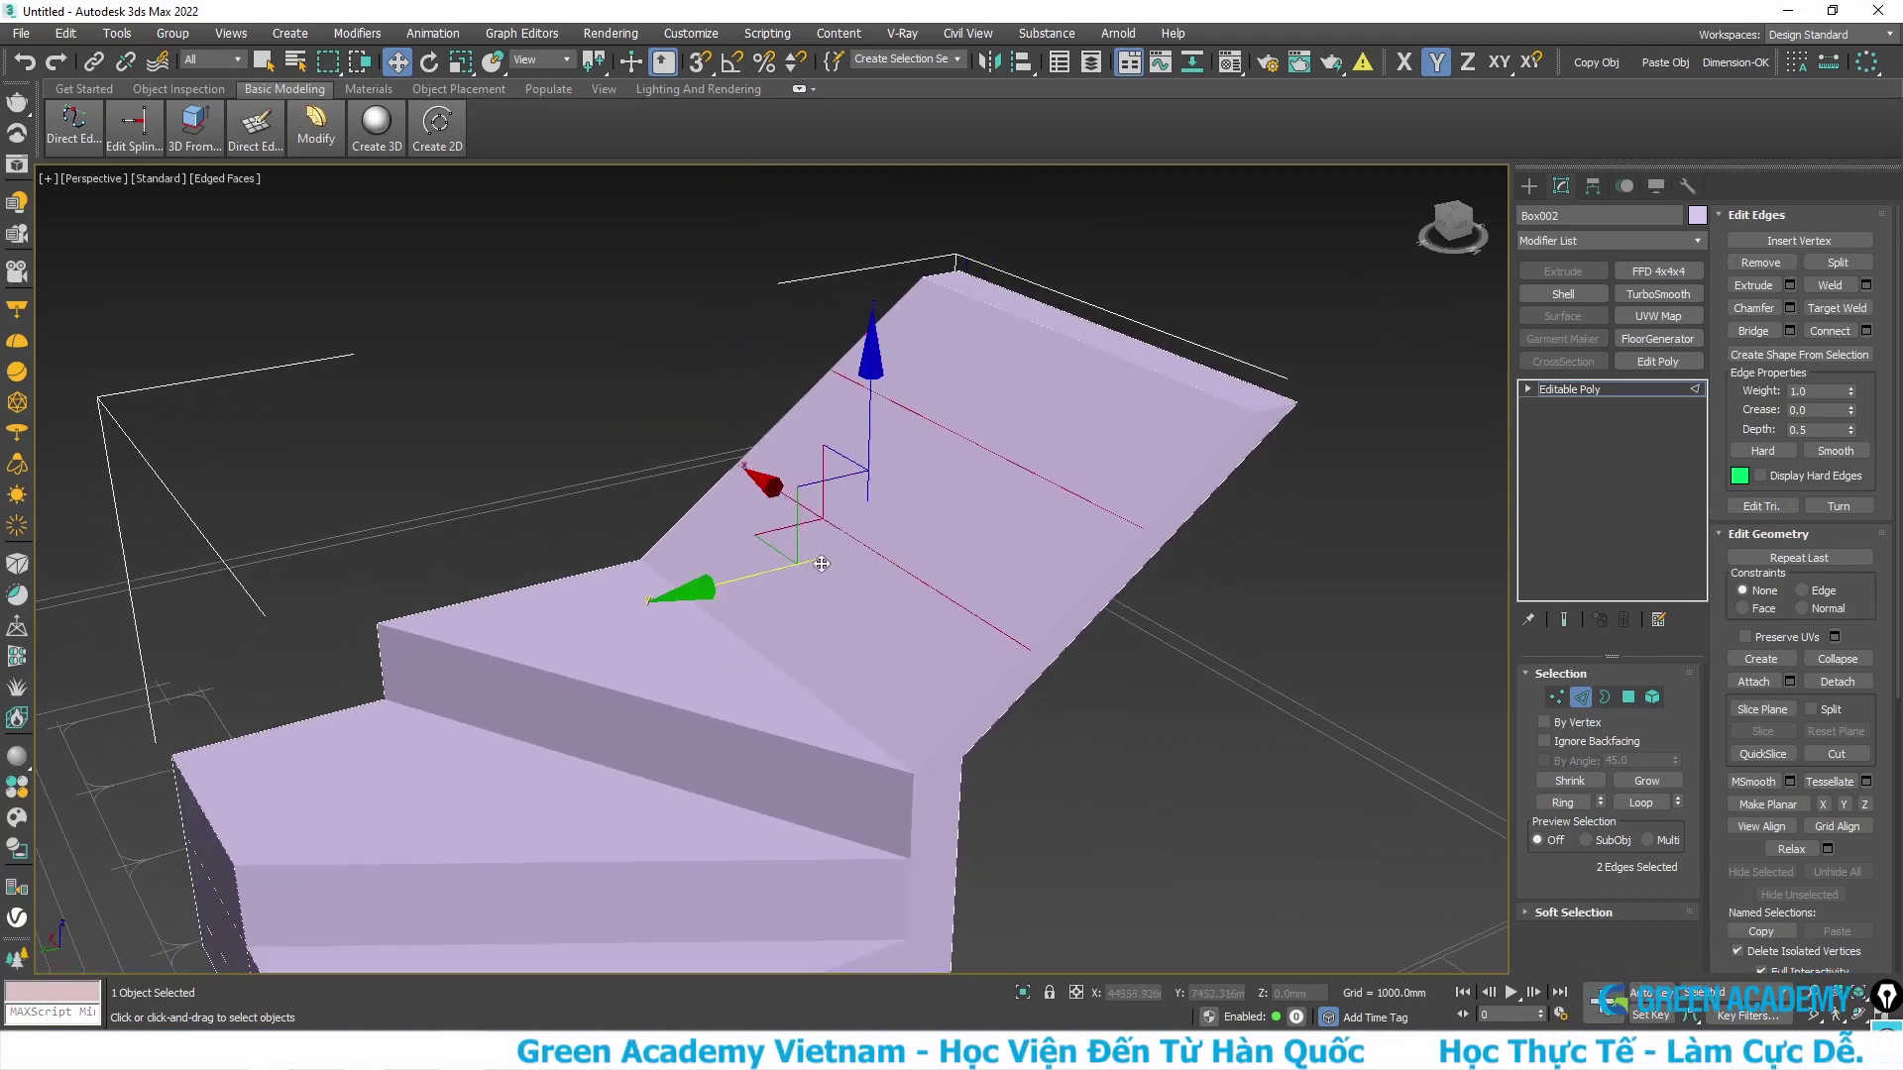
scroll(782, 533, "down", 3)
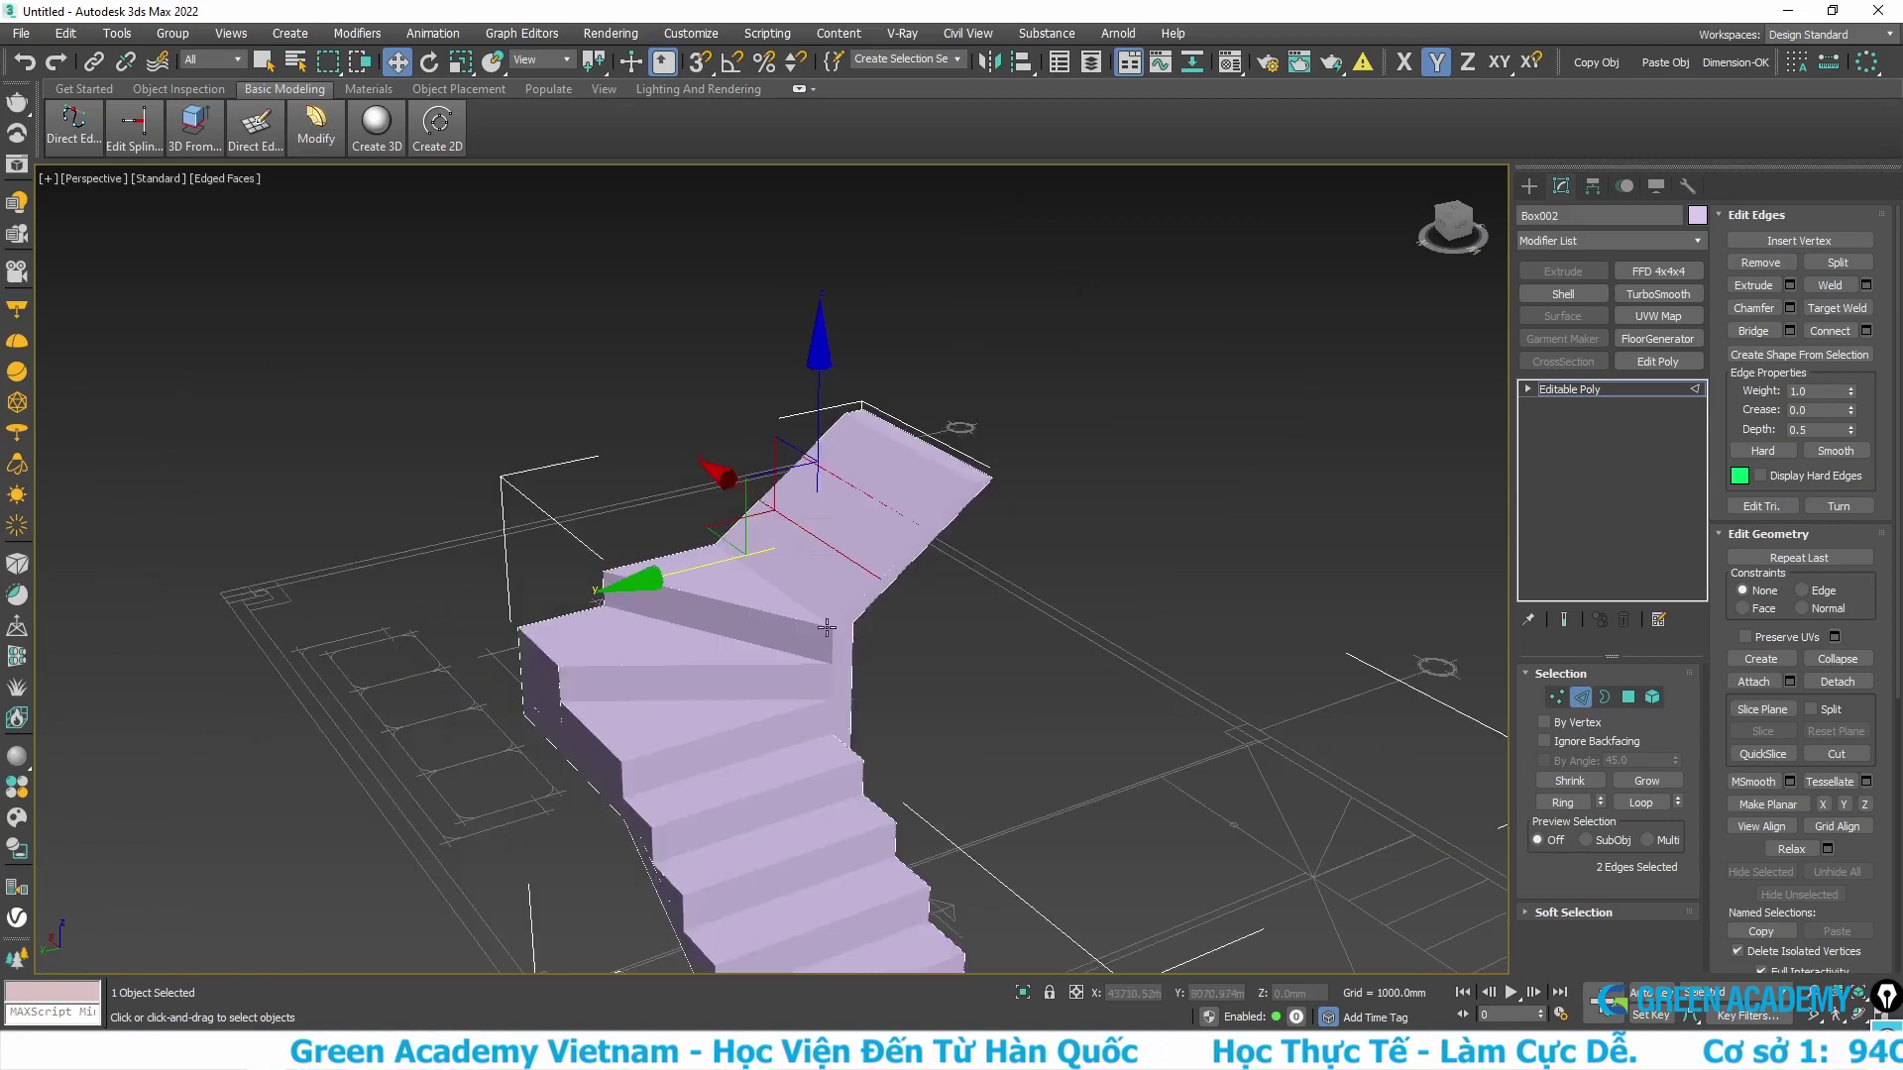
mouse_move(758, 540)
middle_mouse_down("alt")
mouse_move(645, 424)
mouse_move(511, 597)
mouse_move(799, 650)
mouse_move(805, 634)
middle_mouse_up("alt")
scroll(405, 602, "up", 4)
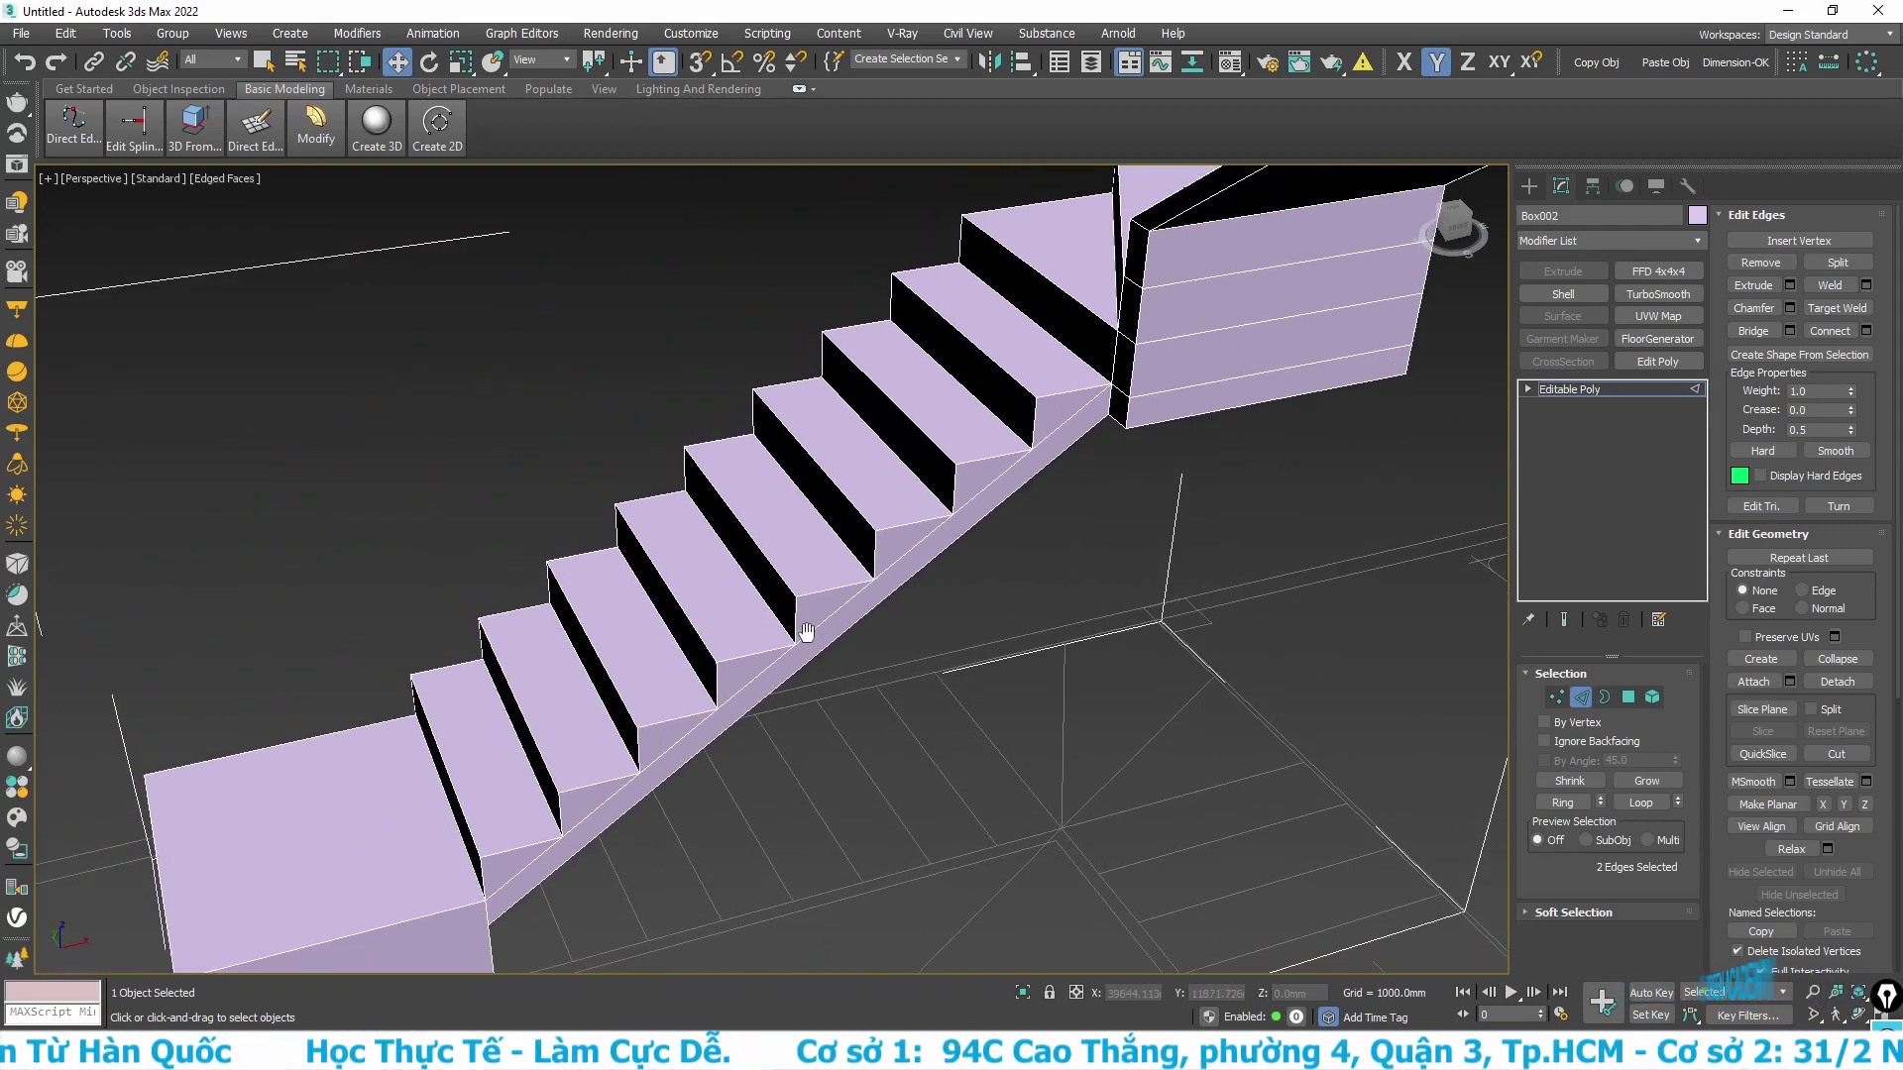
scroll(804, 634, "down", 2)
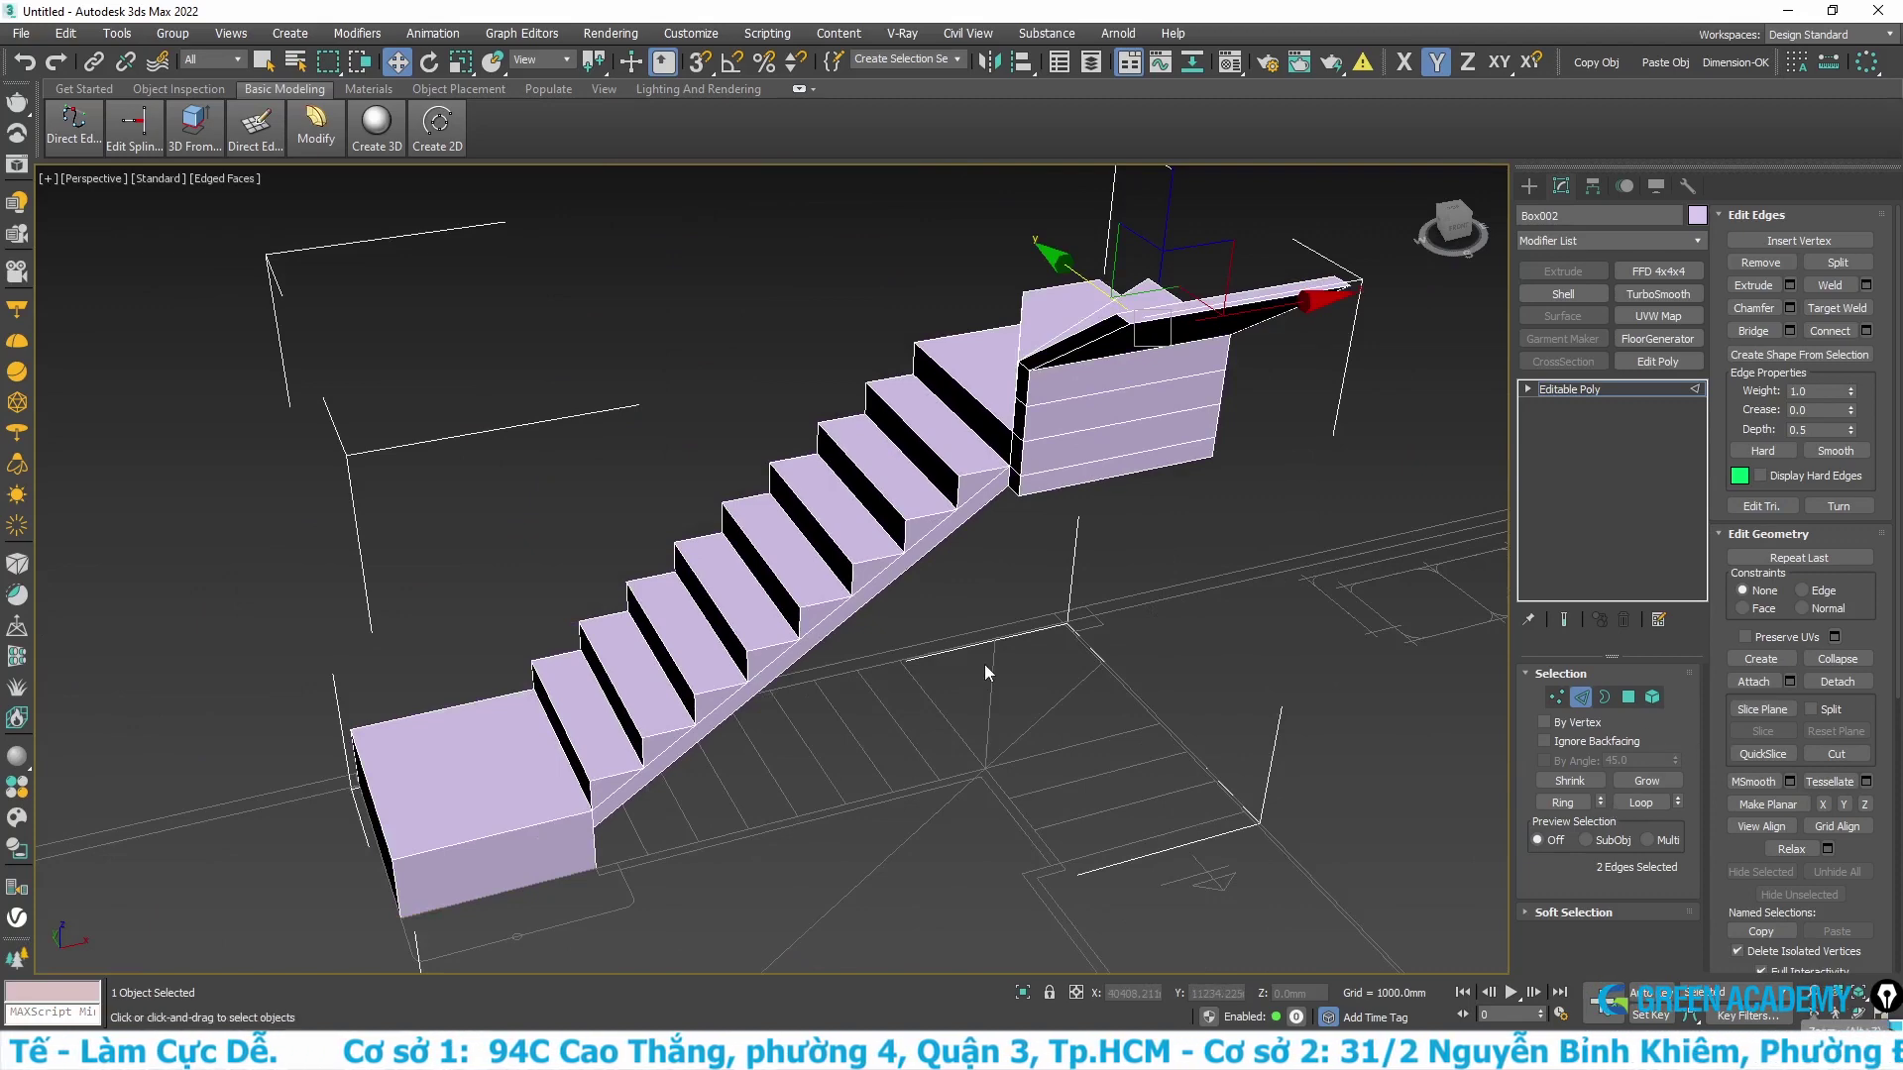
scroll(984, 664, "down", 2)
middle_click_drag(984, 664, 891, 579)
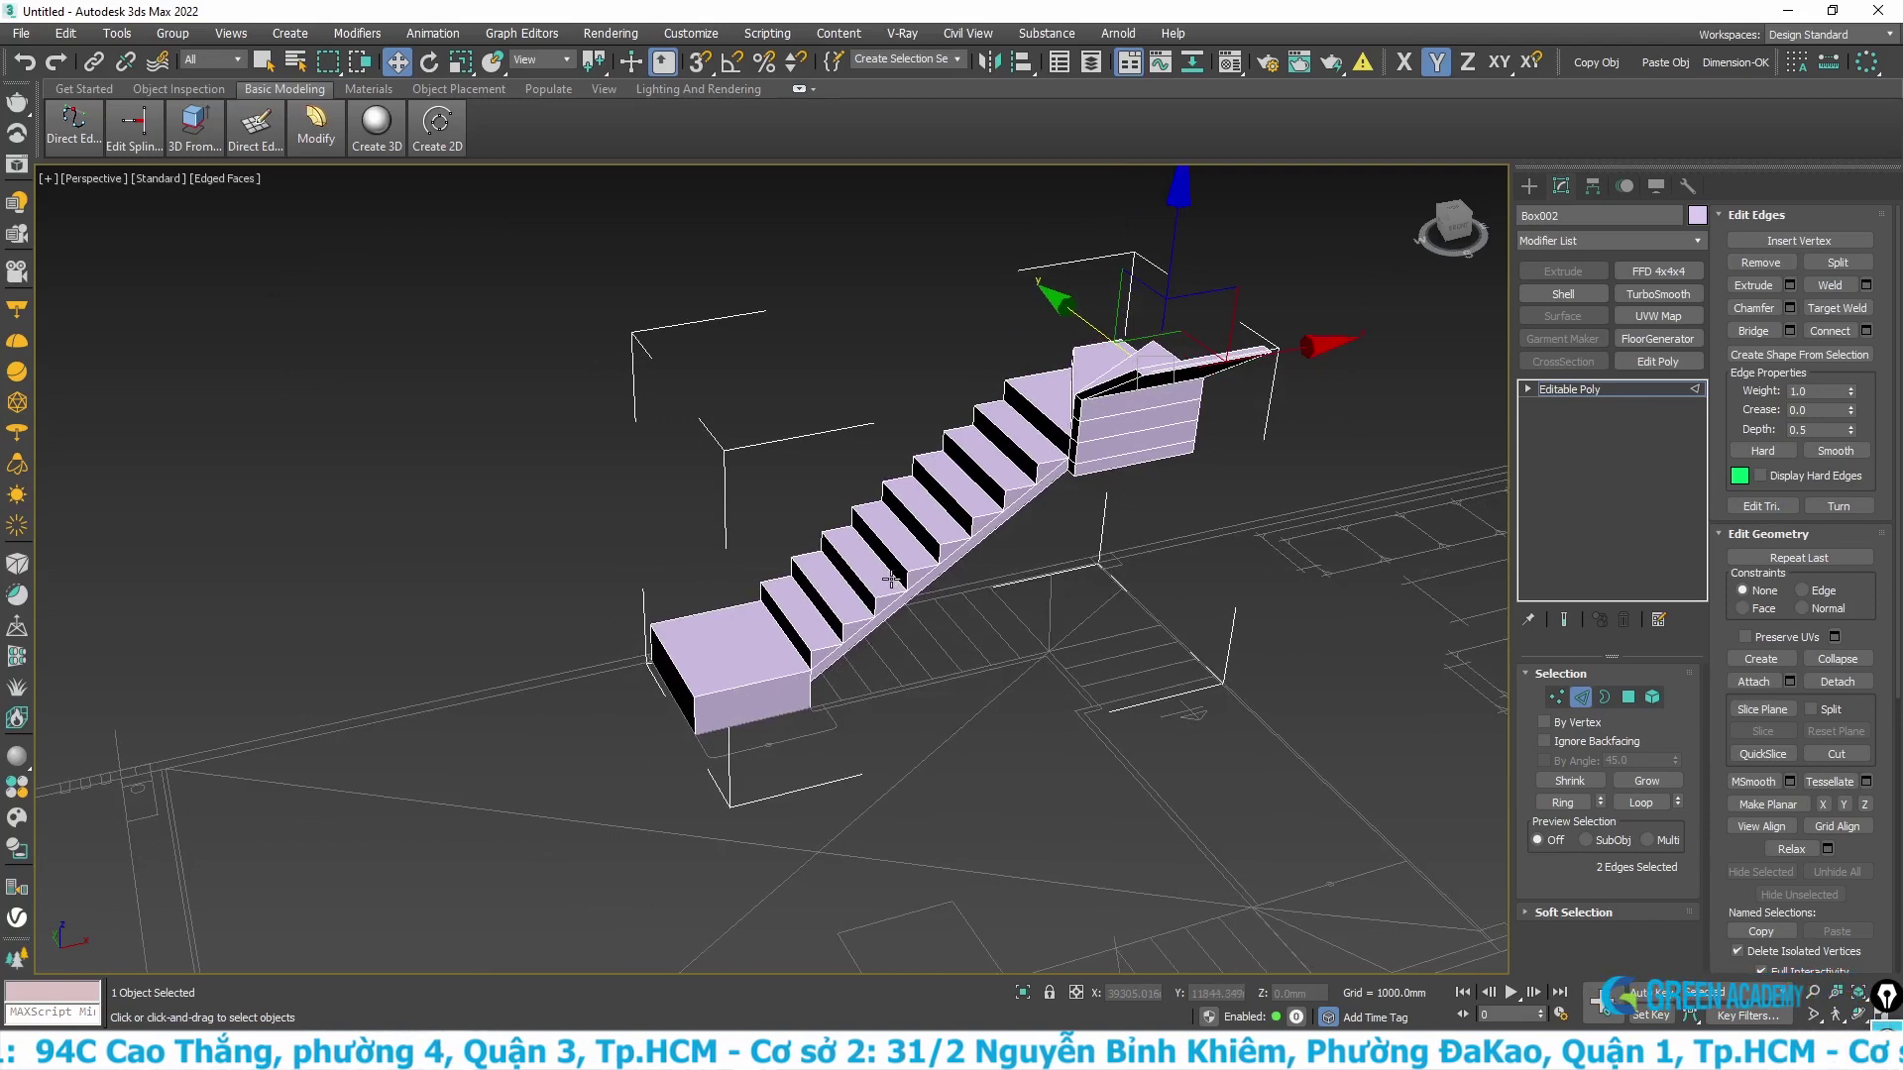
middle_click_drag(948, 529, 806, 558, "alt")
scroll(806, 558, "up", 3)
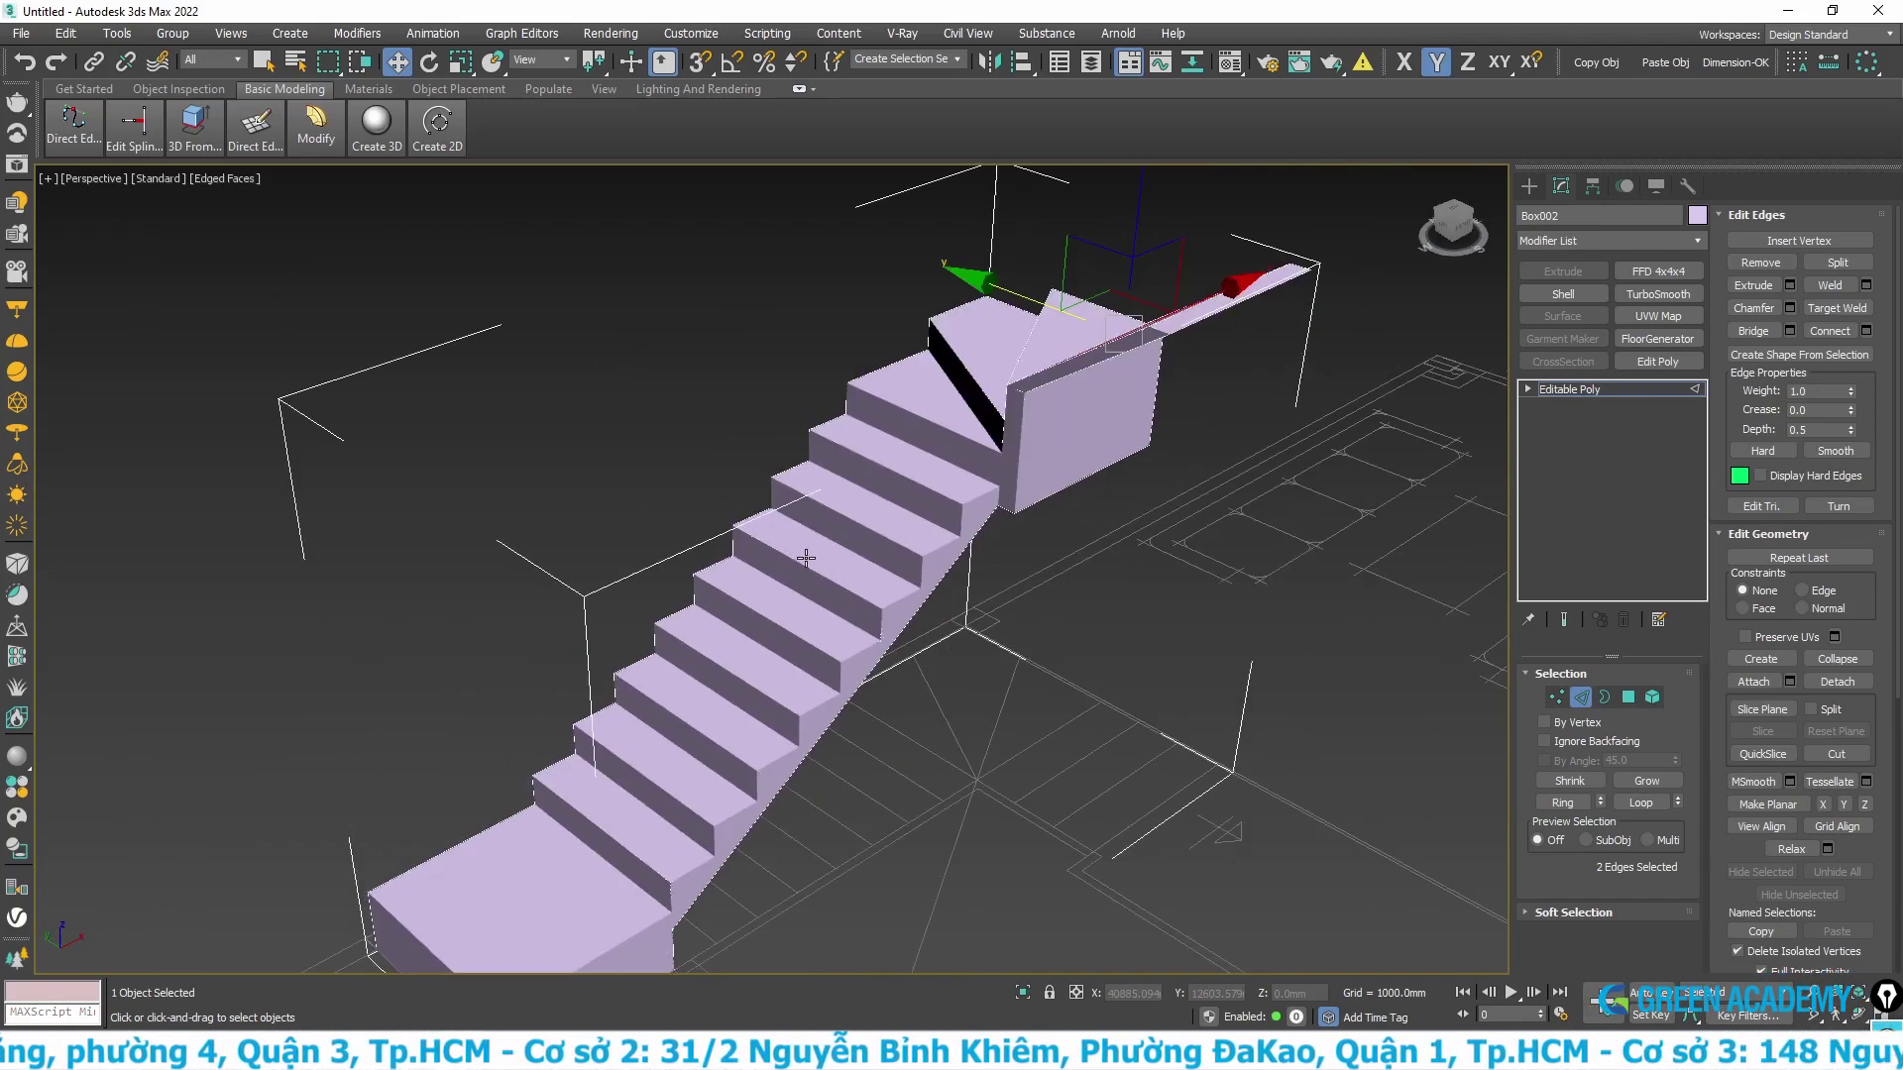